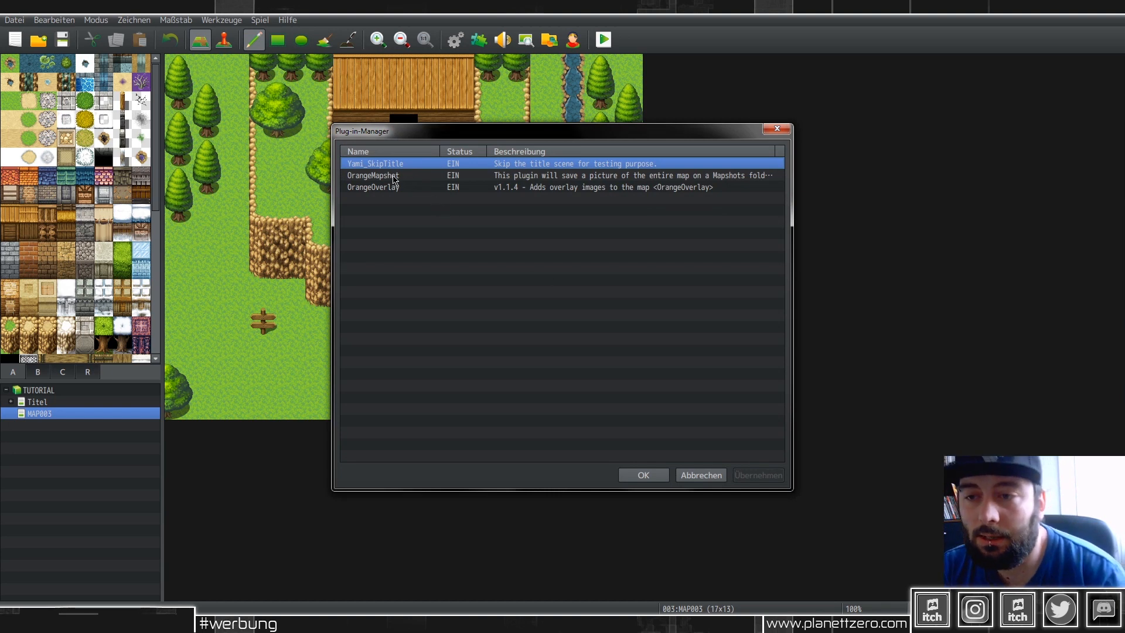
Review the OrangeMapshot plugin's parameters, then accept its settings and close the Plug-in-Manager.
left_click(451, 177)
right_click(538, 177)
left_click(554, 182)
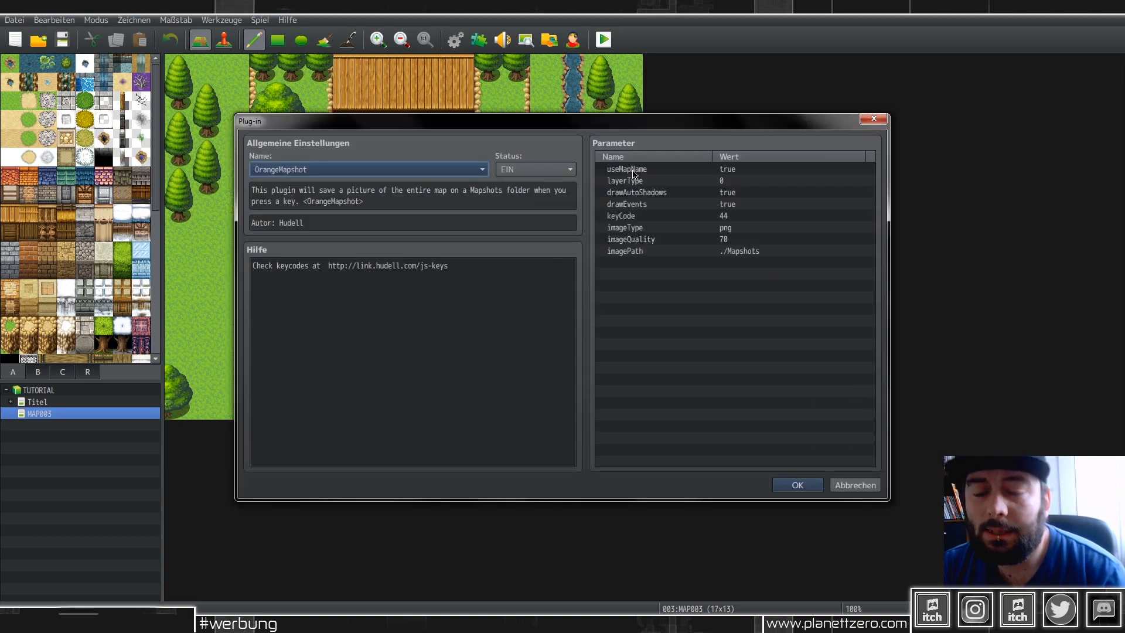
left_click(800, 486)
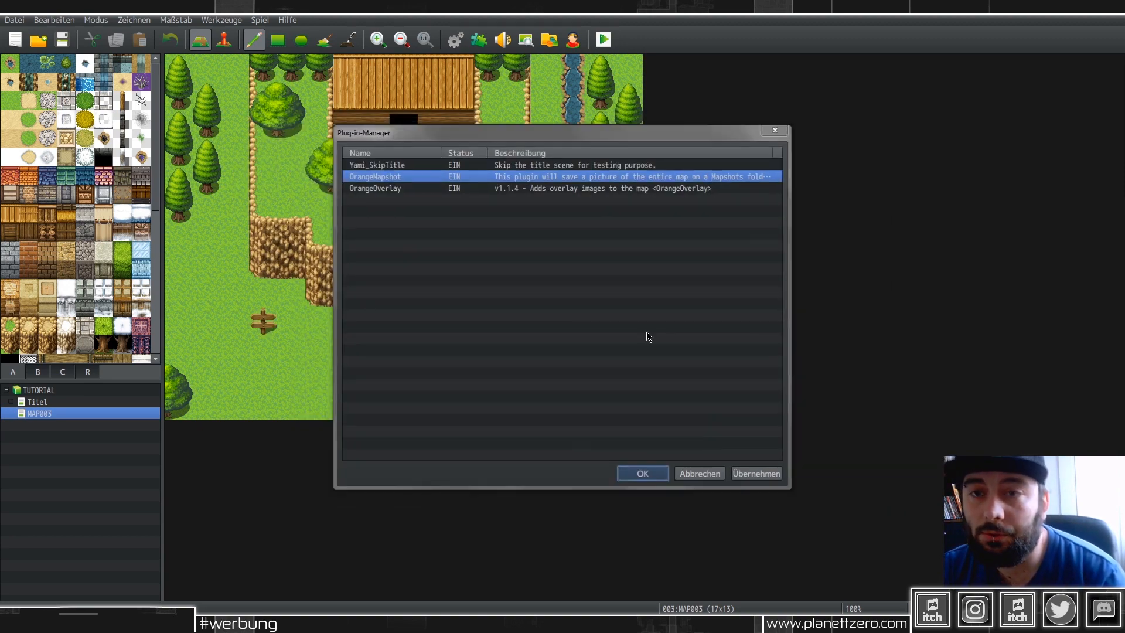
left_click(644, 474)
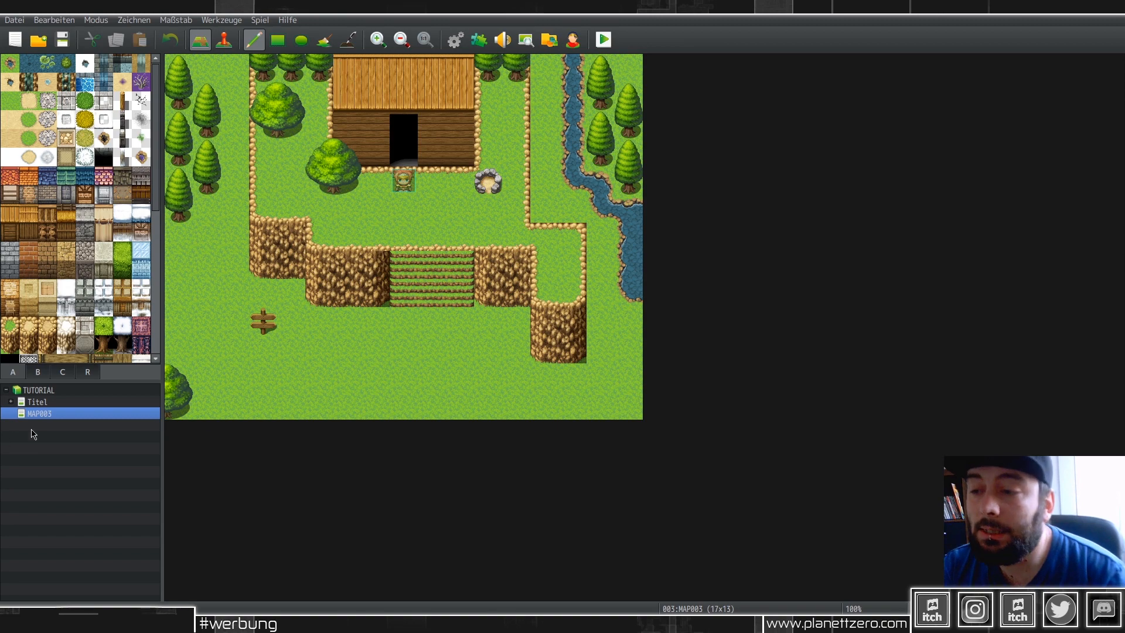
right_click(61, 415)
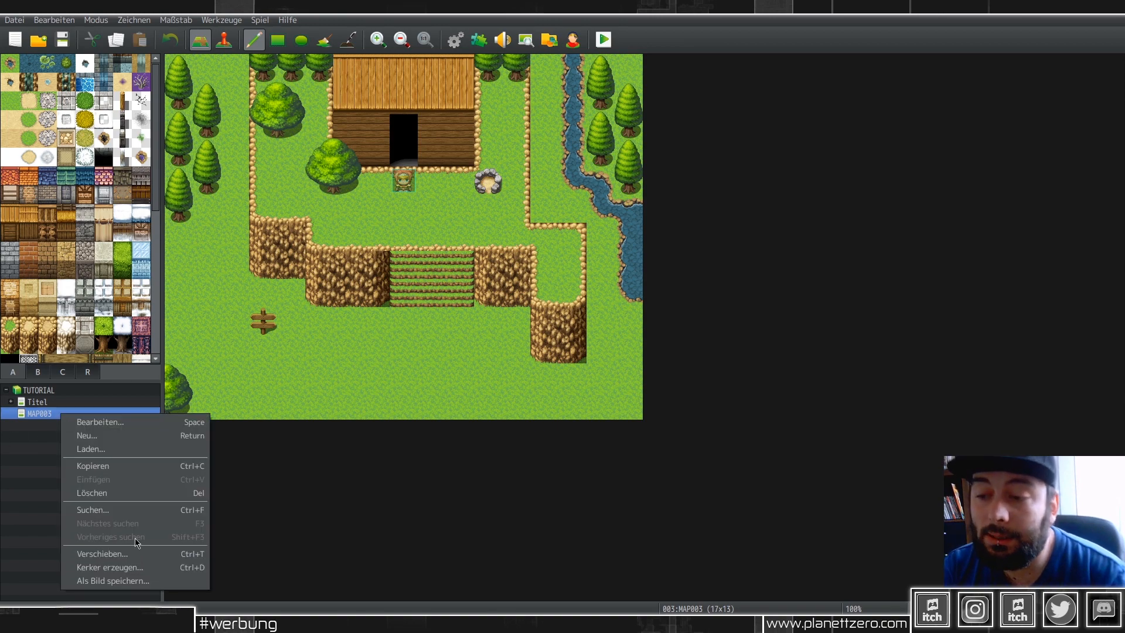
left_click(390, 481)
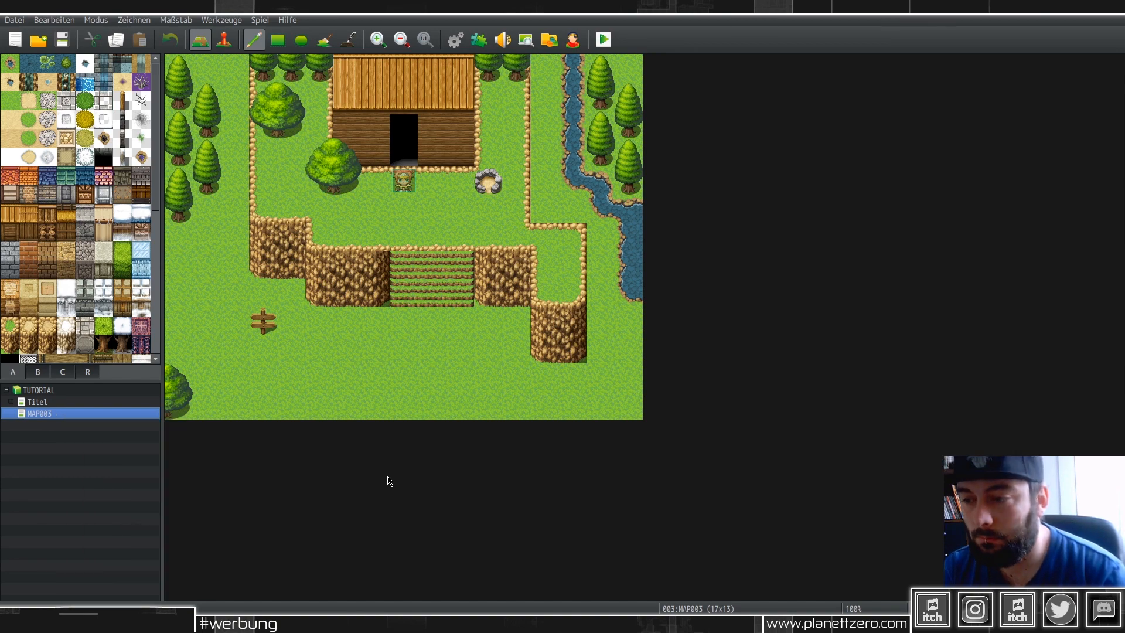
Check the OrangeOverlay plugin's Organized Folders parameter in the Plug-in-Manager, keeping it at true, and accept the settings.
left_click(222, 20)
left_click(239, 53)
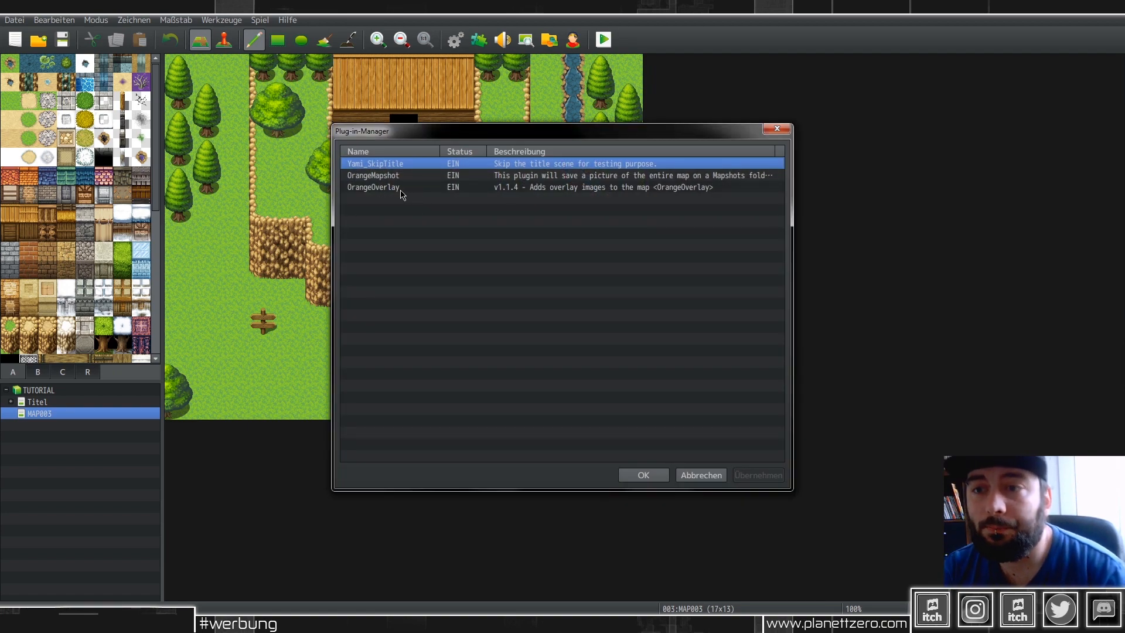
double_click(401, 188)
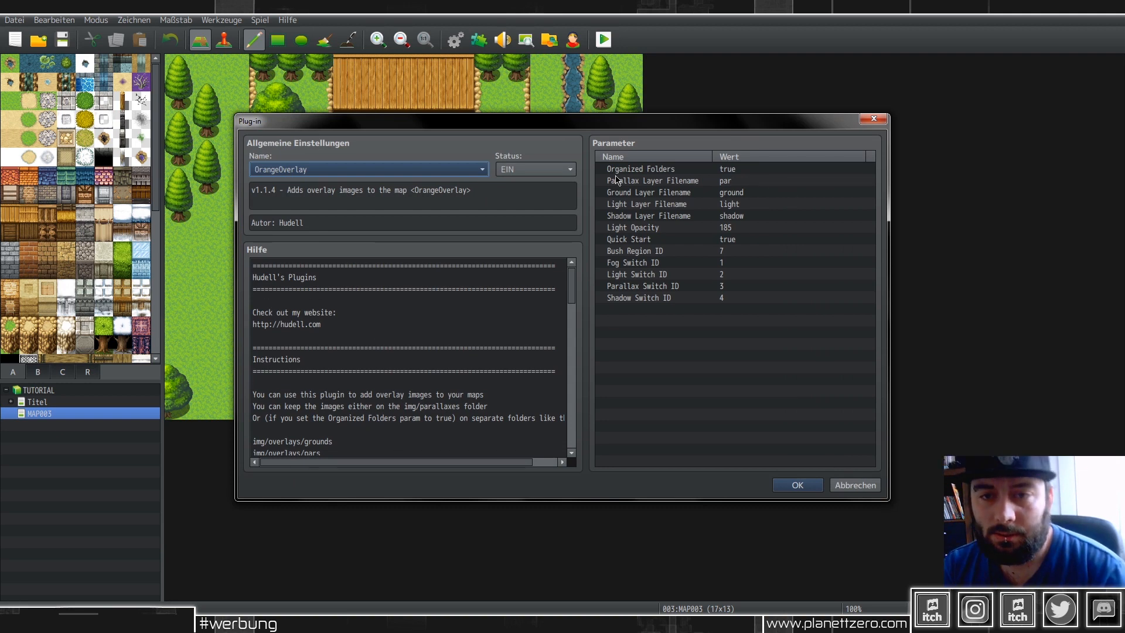
double_click(734, 171)
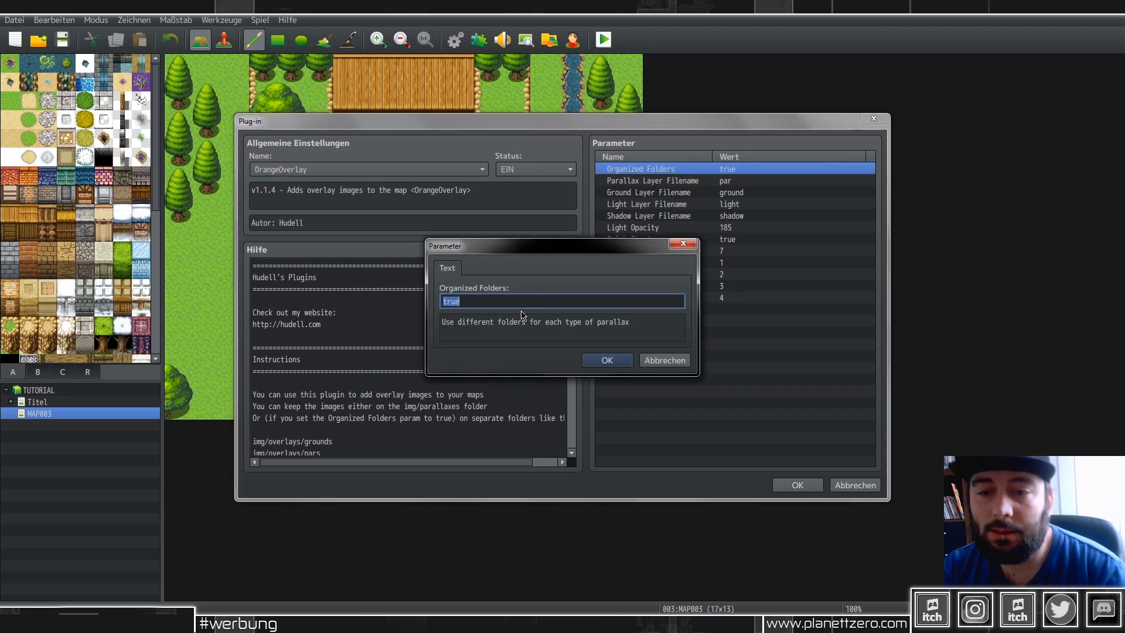
left_click_drag(497, 253, 574, 217)
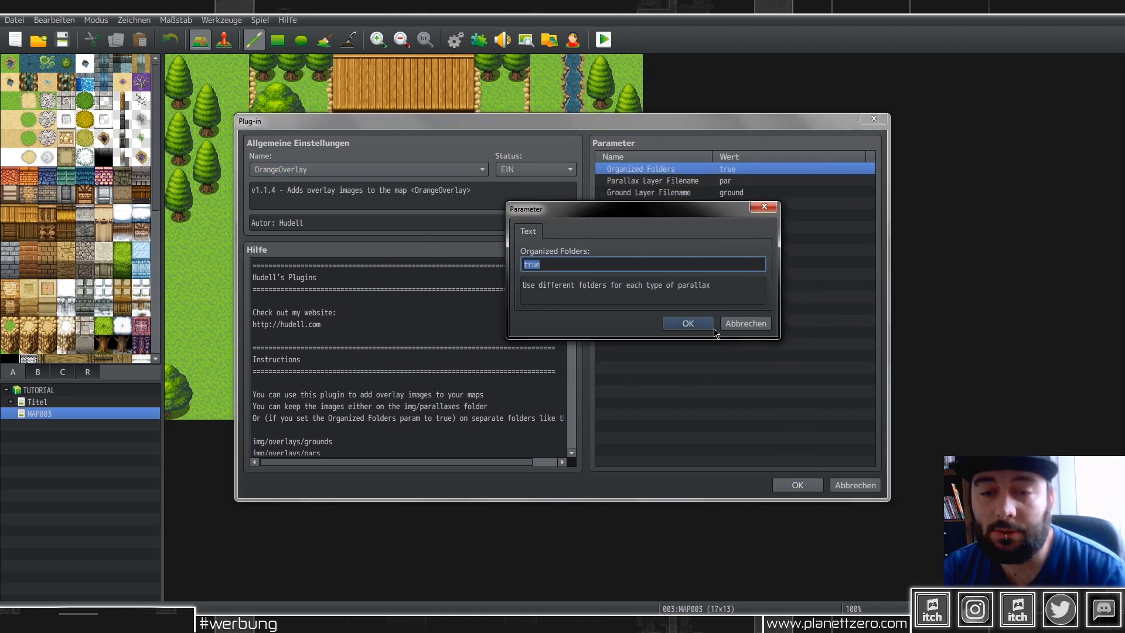
left_click(701, 324)
left_click(796, 484)
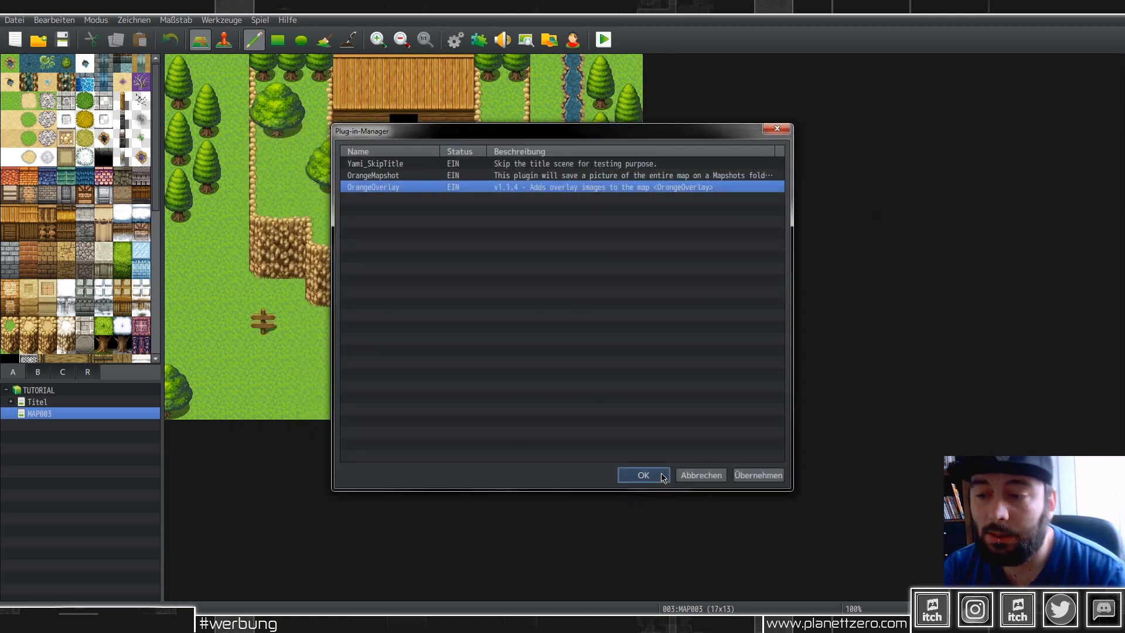
left_click(641, 473)
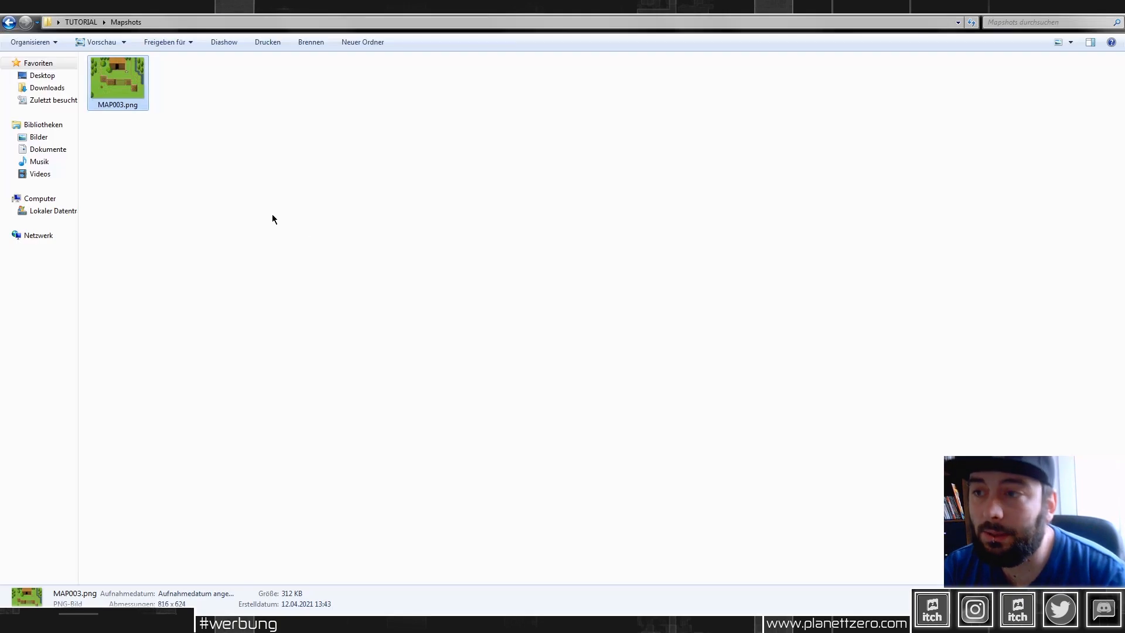
View MAP003.png from the Mapshots folder in File Explorer and return to the TUTORIAL project folder.
double_click(128, 75)
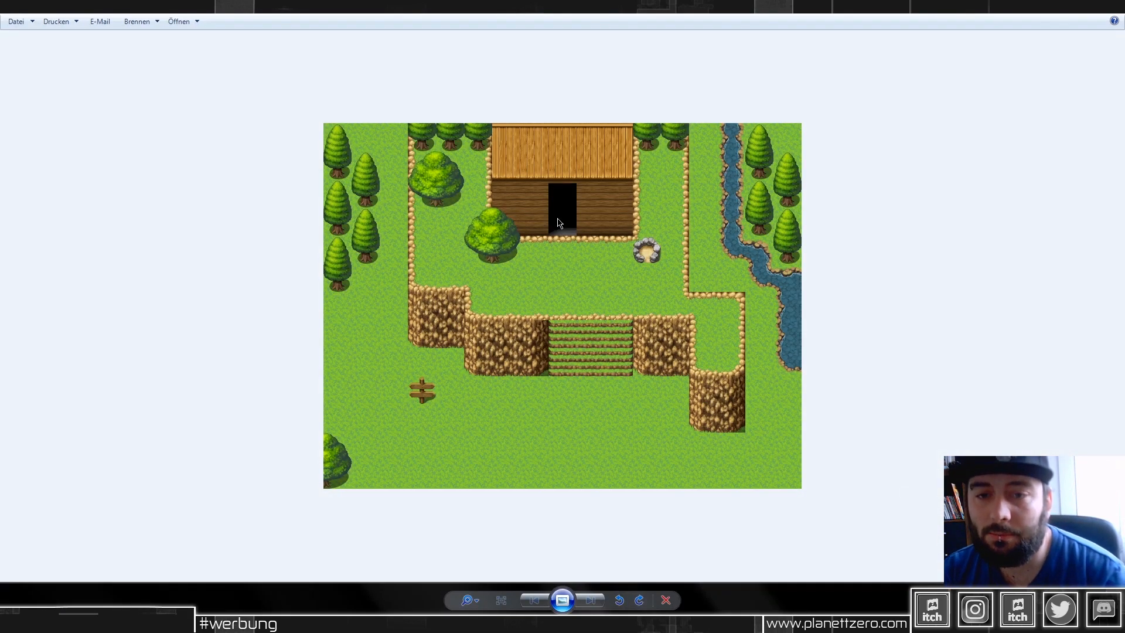
key("Escape")
key("BackSpace")
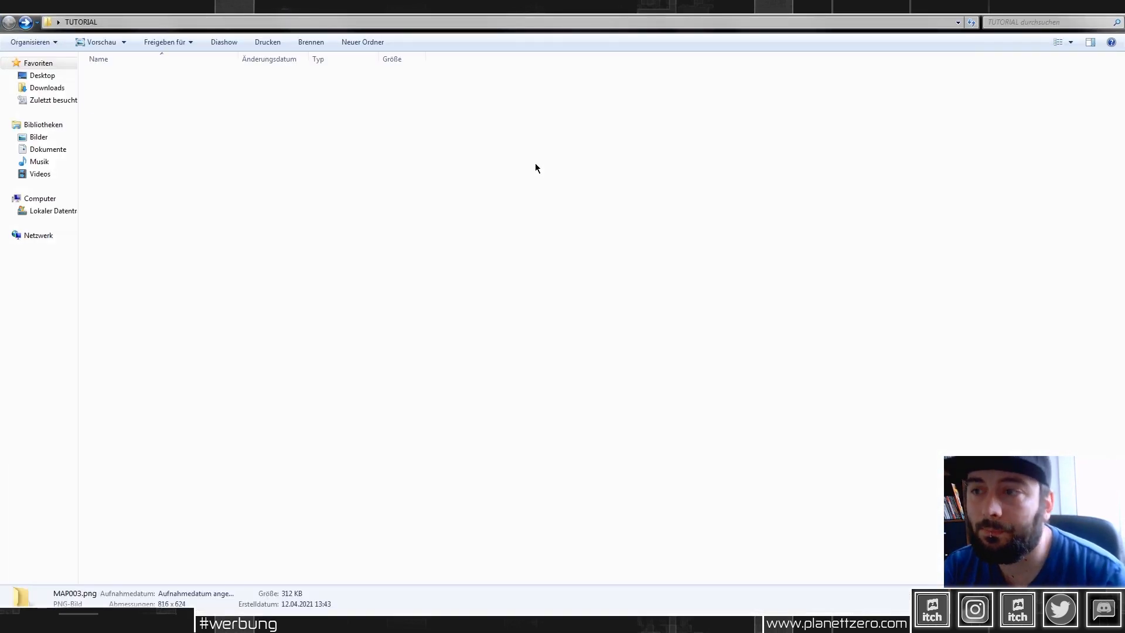
Examine the grounds, lights, pars, shadows and fogs folders inside img/overlays, then return to the TUTORIAL folder.
double_click(138, 123)
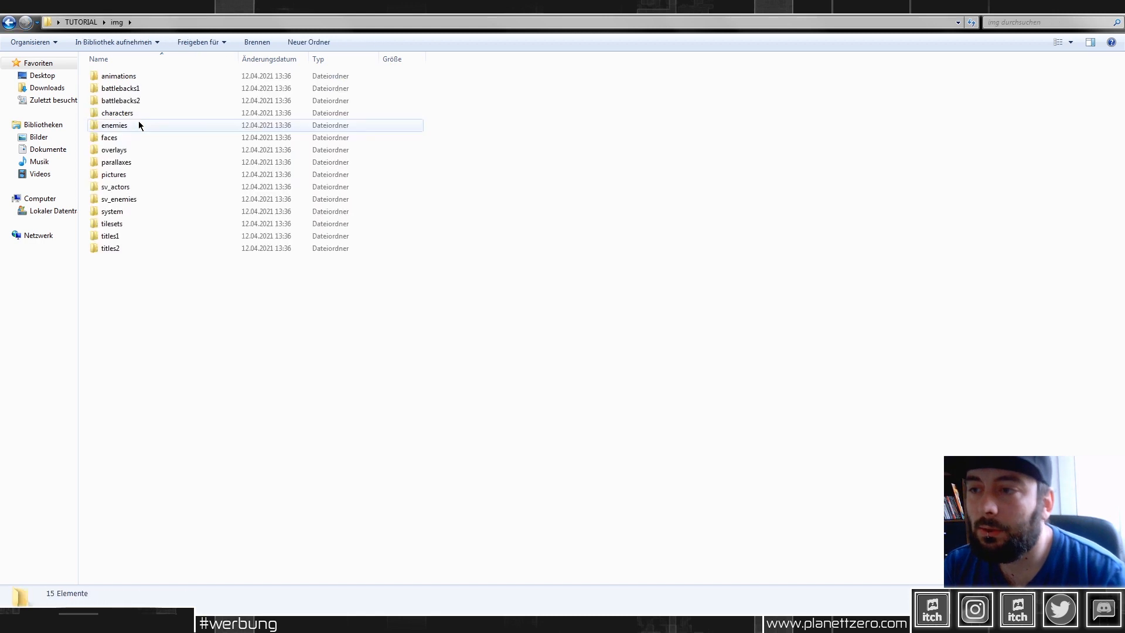
left_click(113, 151)
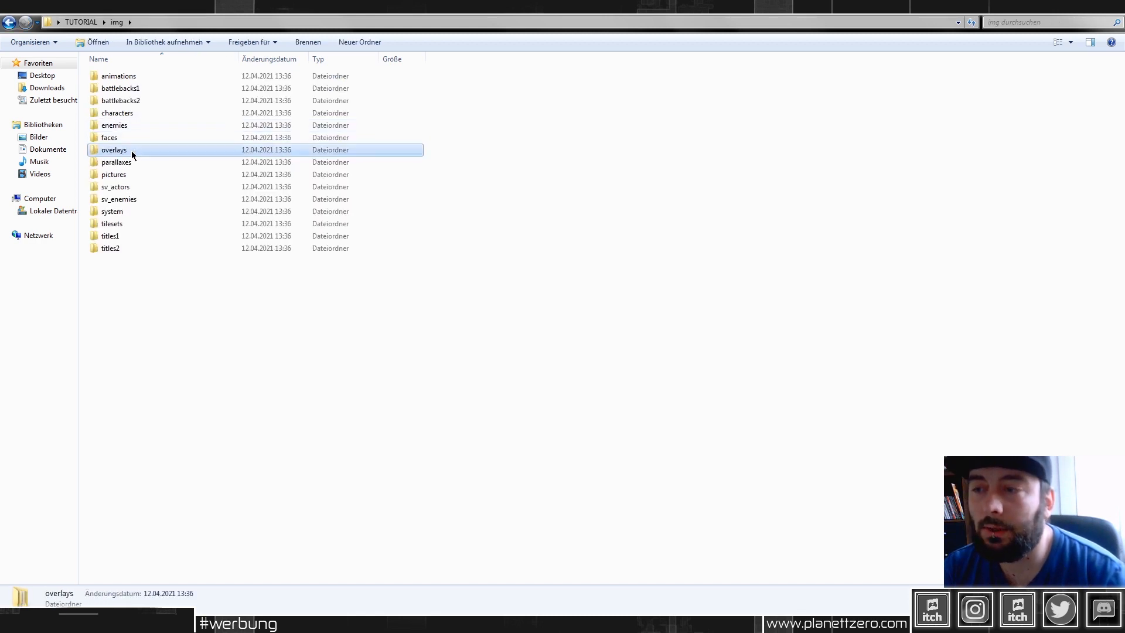
double_click(169, 154)
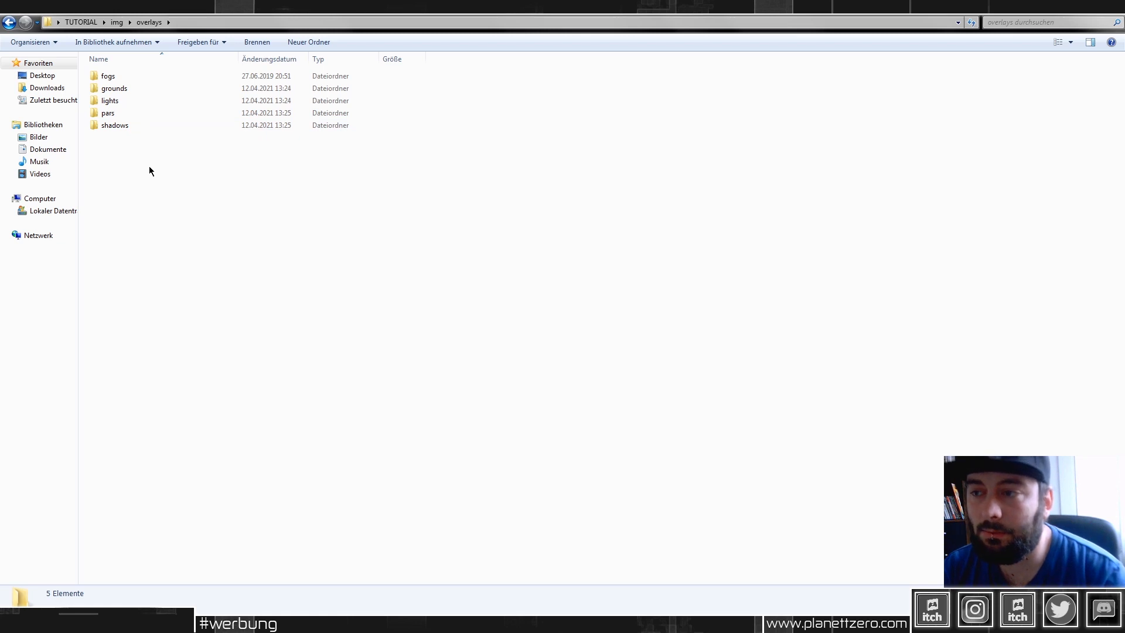
left_click(133, 90)
left_click(132, 103)
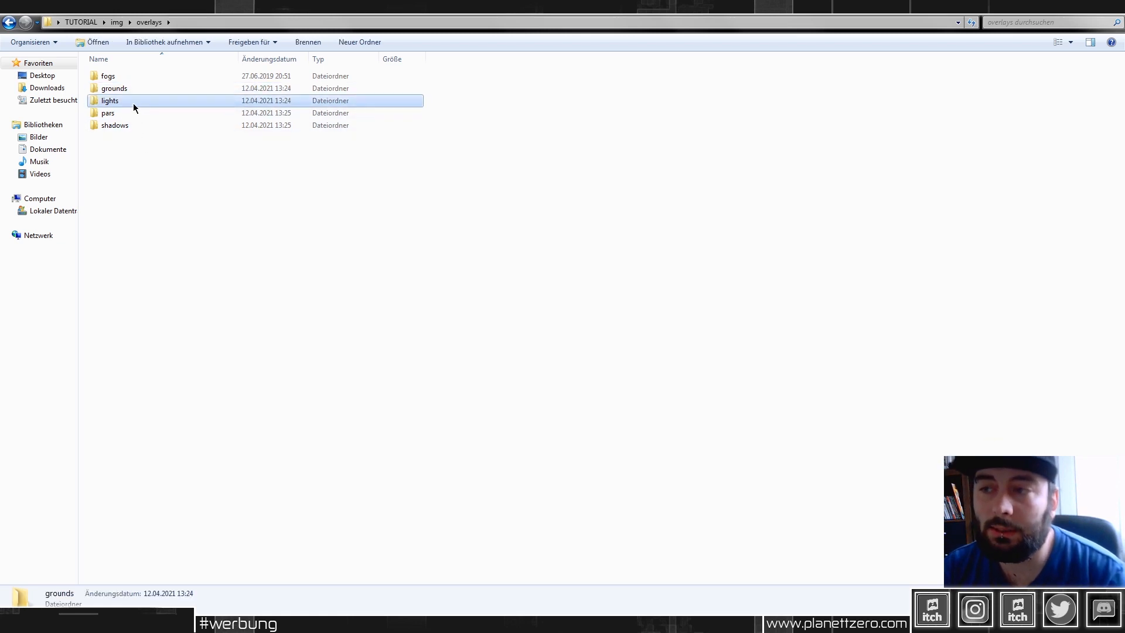
left_click(132, 111)
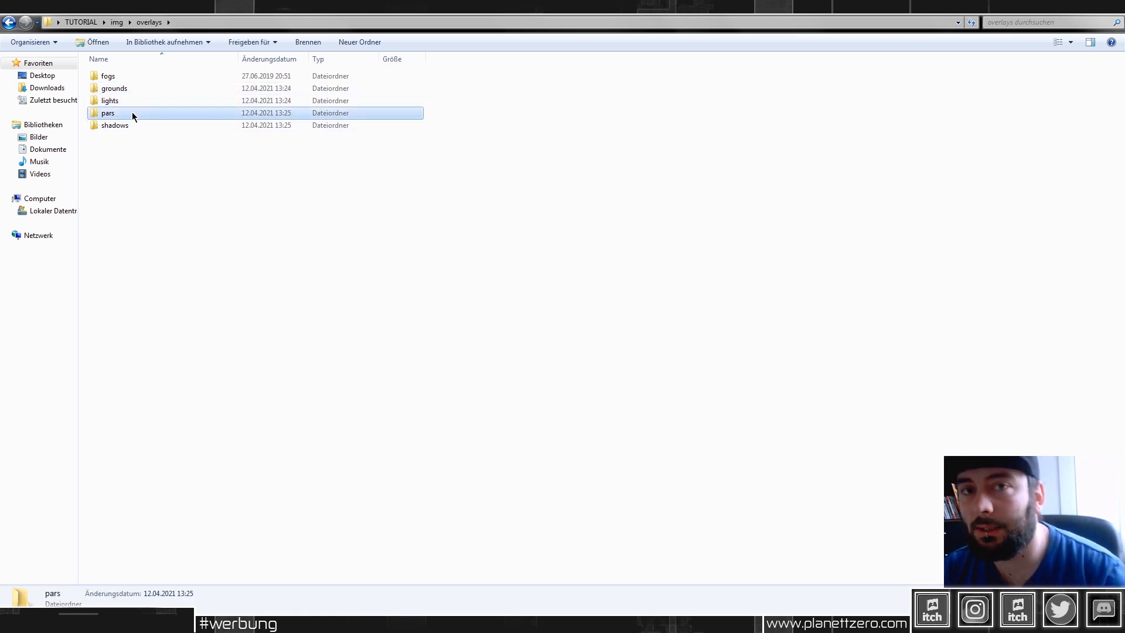
left_click(142, 128)
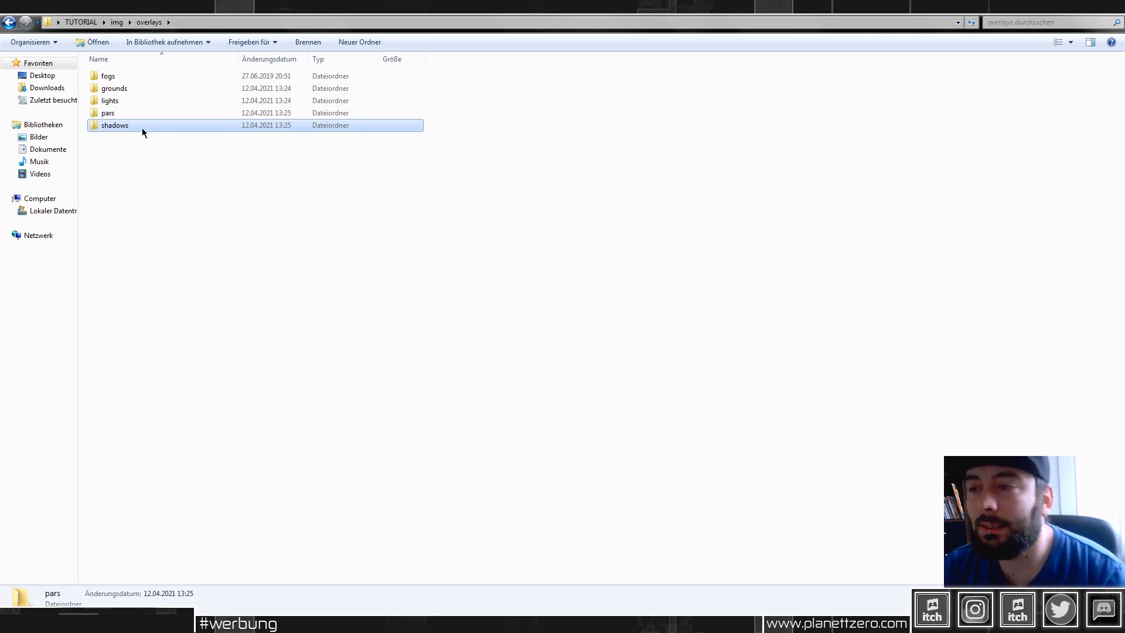
left_click(118, 81)
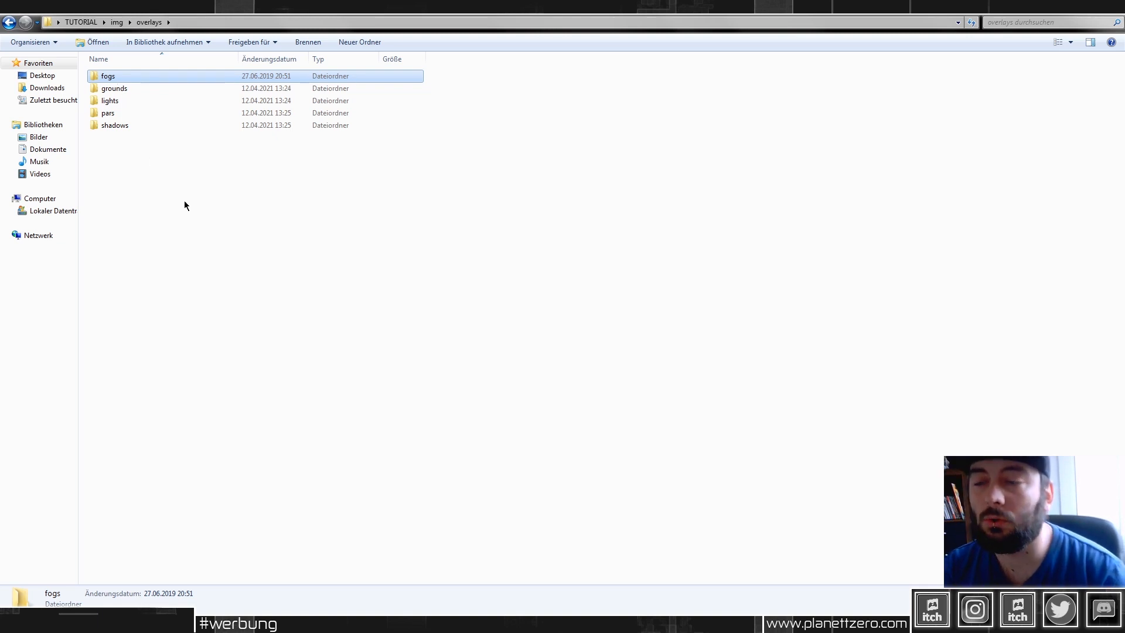
key("BackSpace")
key("BackSpace")
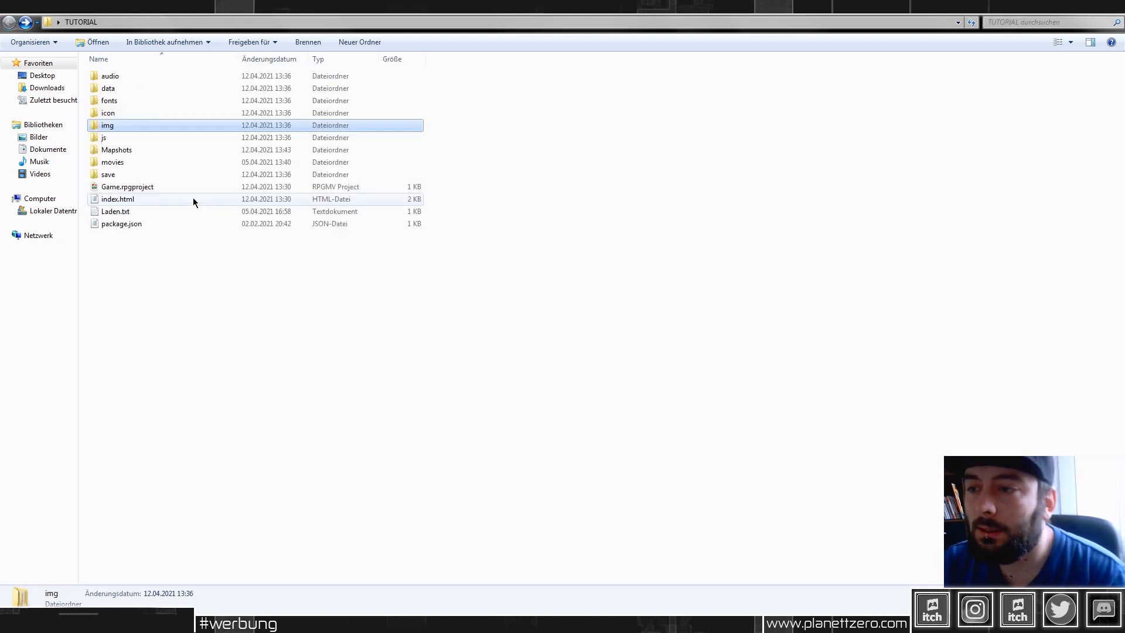
Open the TUTORIAL project's img/tilesets folder in File Explorer and show its files as icons with image previews.
key("alt+Tab")
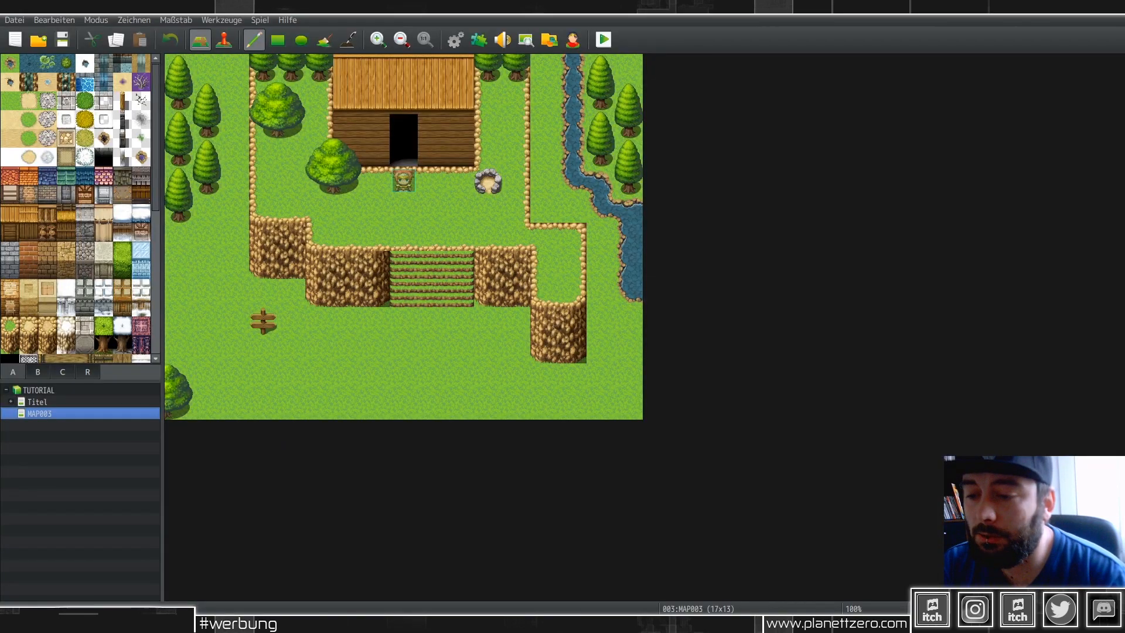
key("alt+Tab")
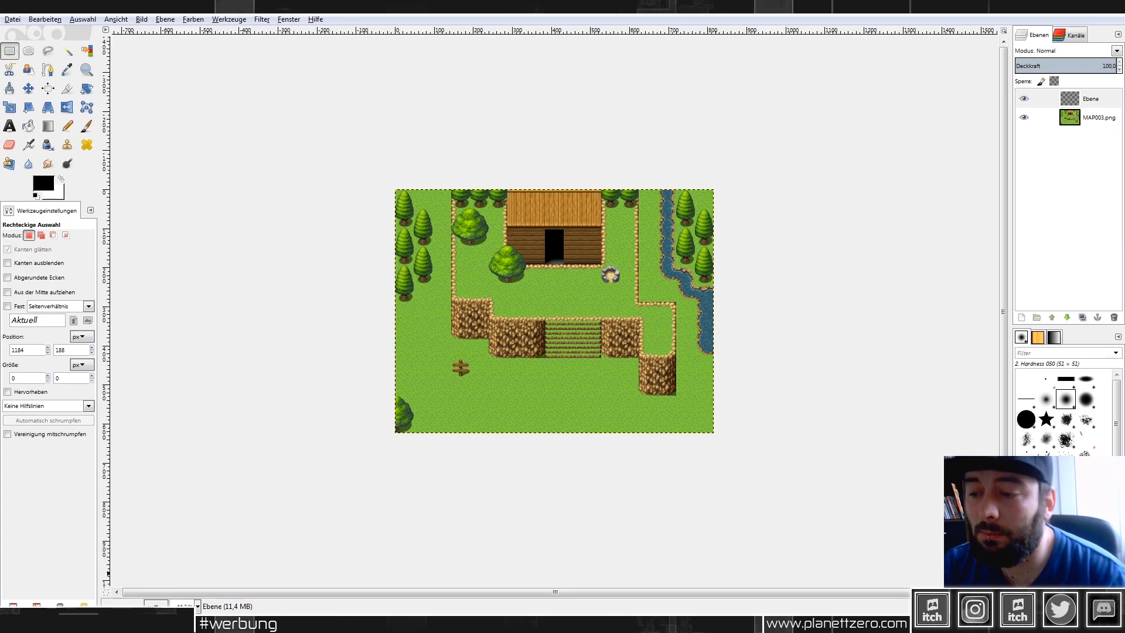
left_click(76, 623)
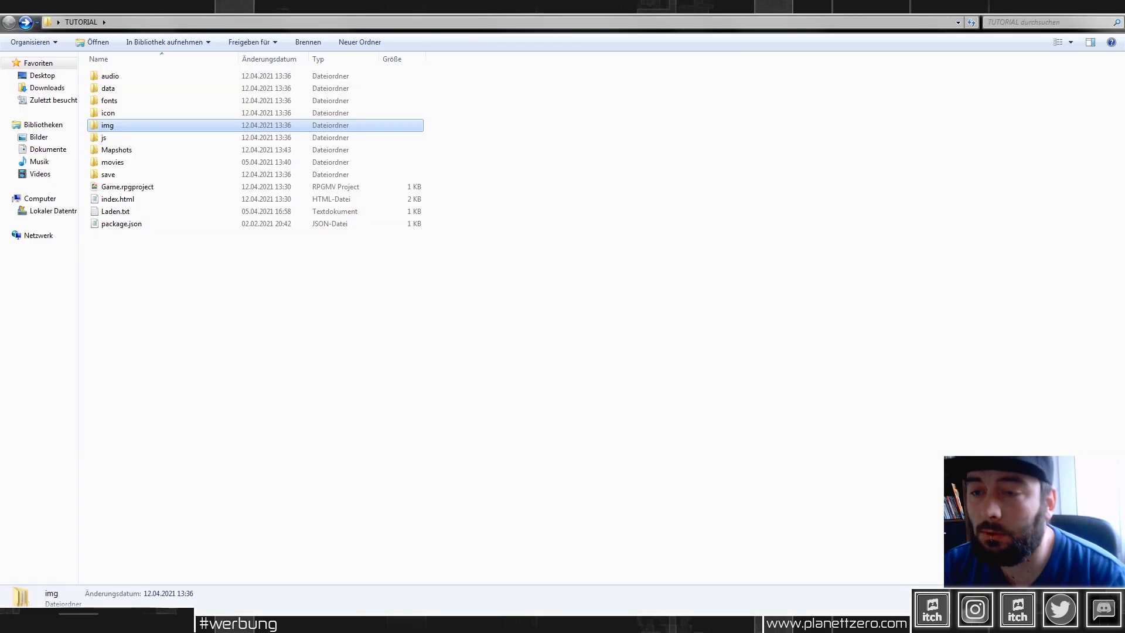
double_click(121, 127)
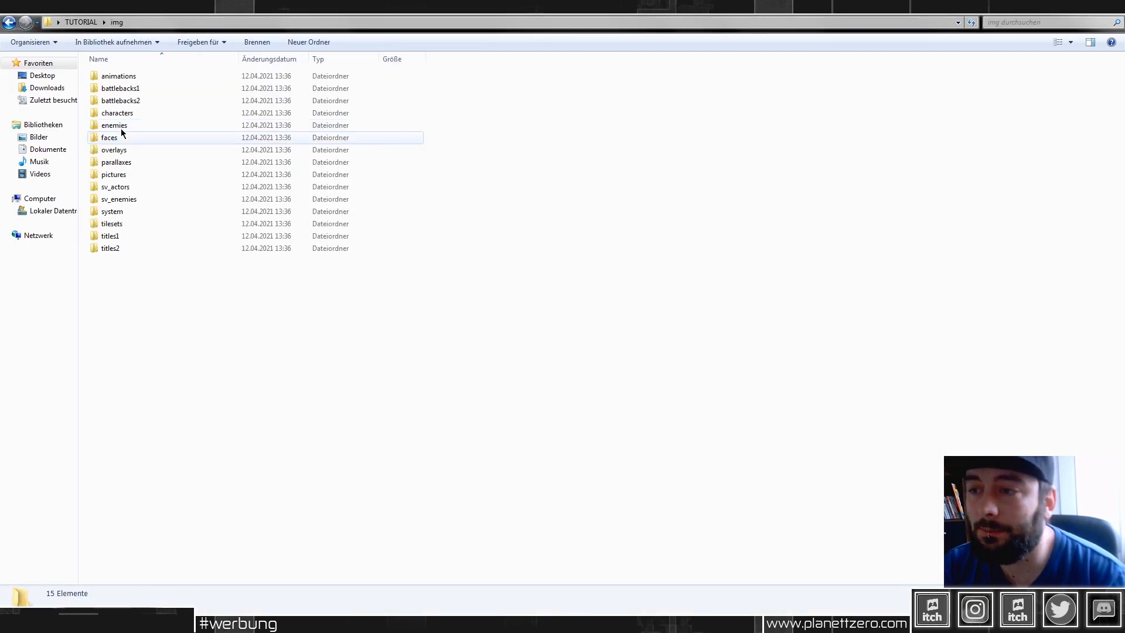
double_click(126, 228)
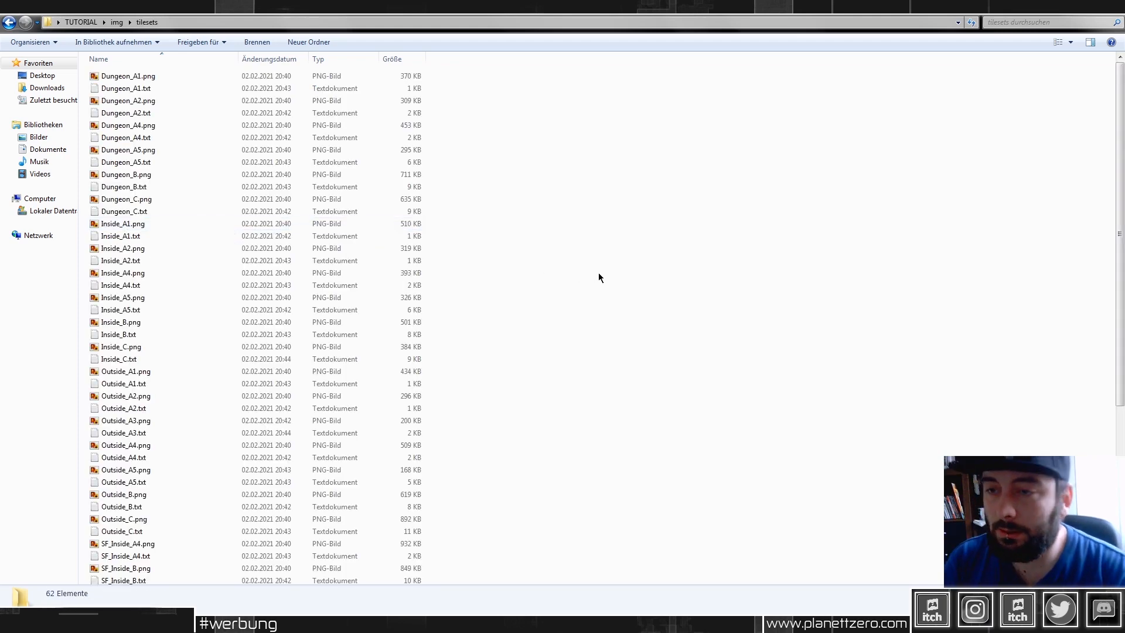
scroll(593, 266, "up", 4)
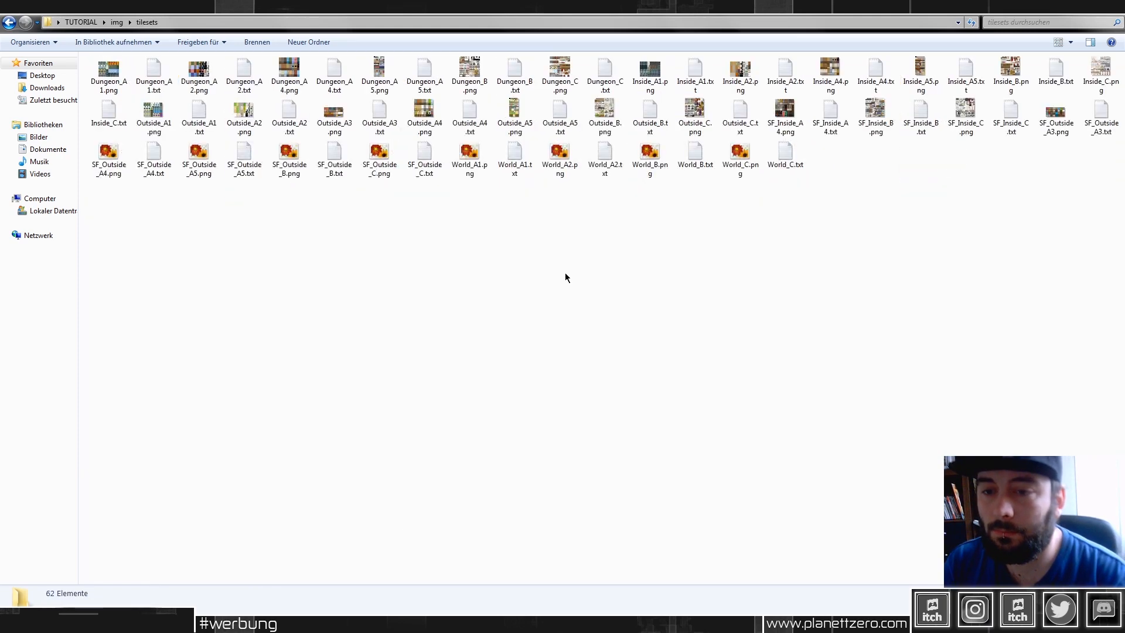
left_click(156, 631)
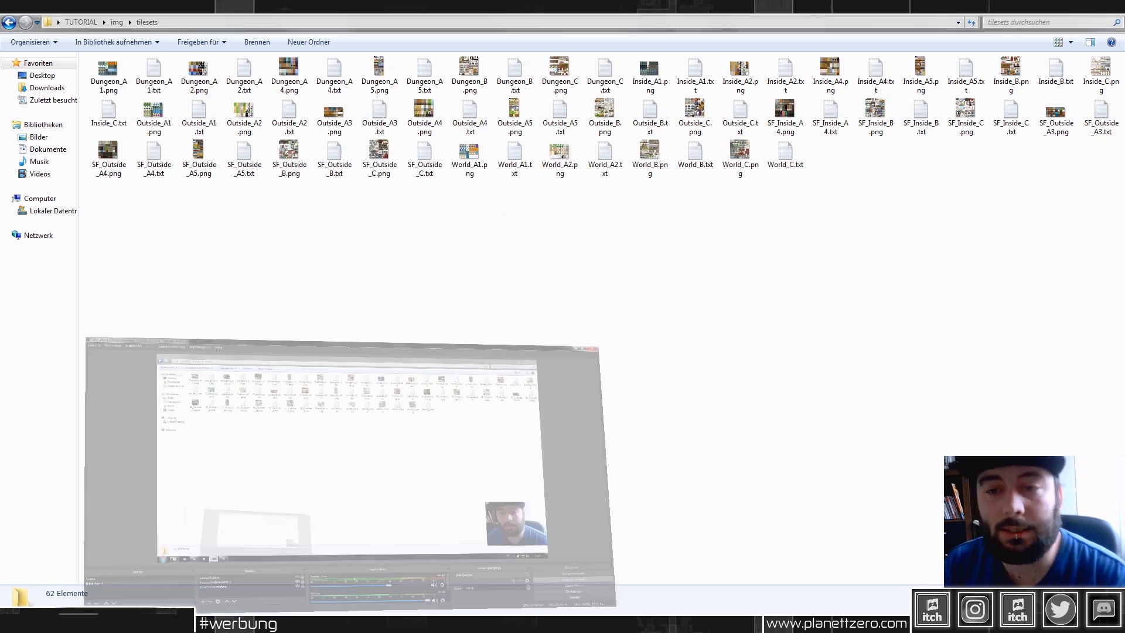
left_click(156, 631)
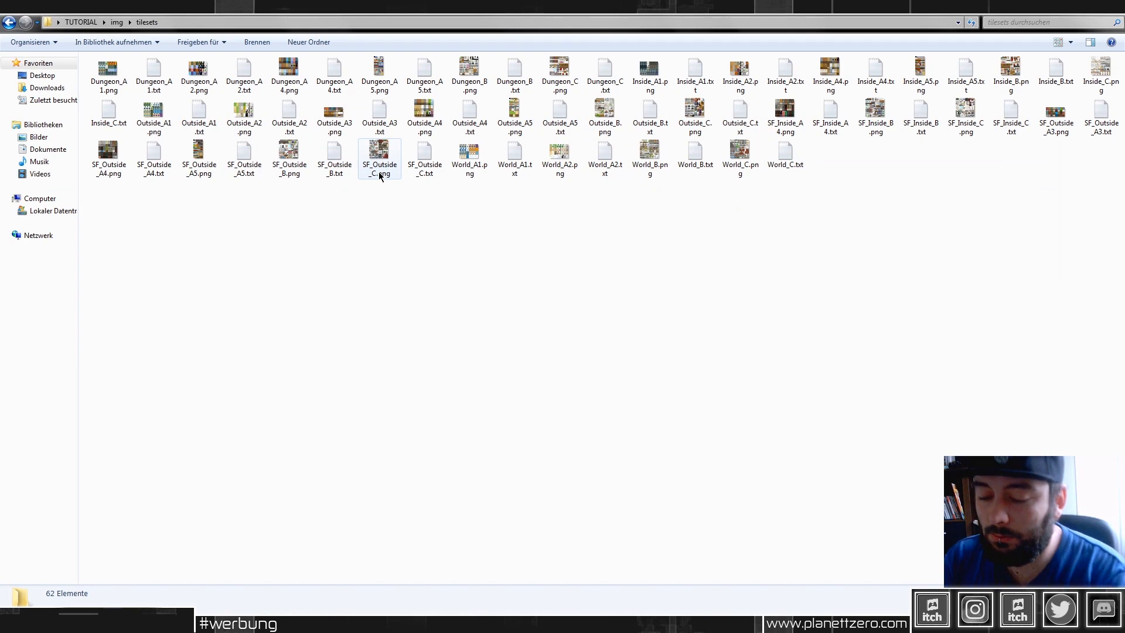
Look through the Outside tileset images in the photo viewer, starting with Outside_A2.png, and return to the tilesets folder.
key("o")
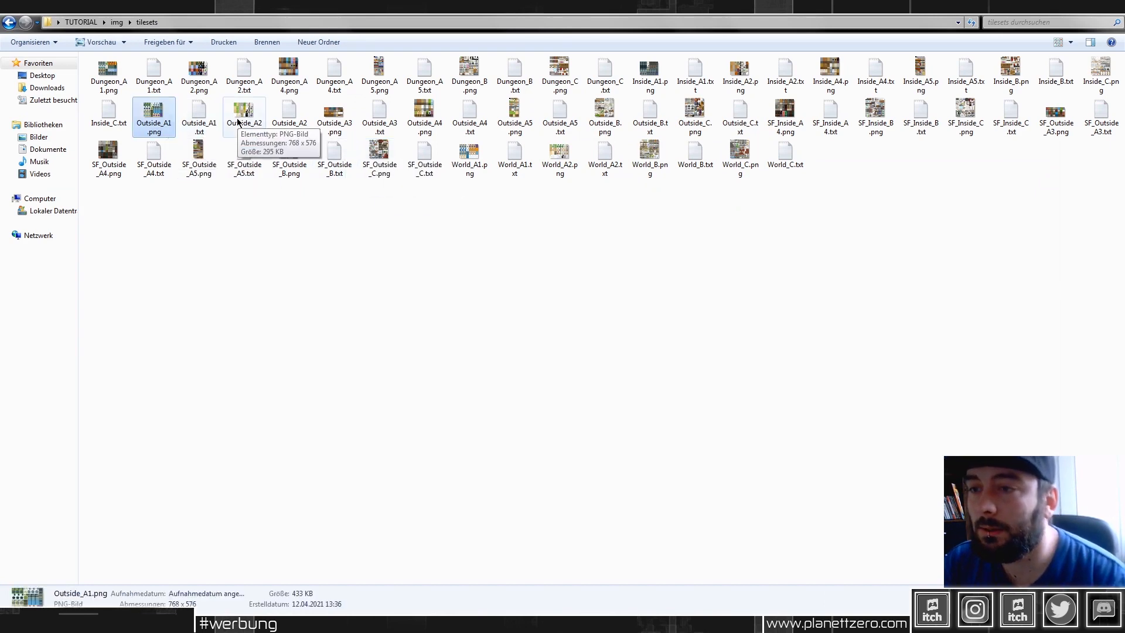
key("Return")
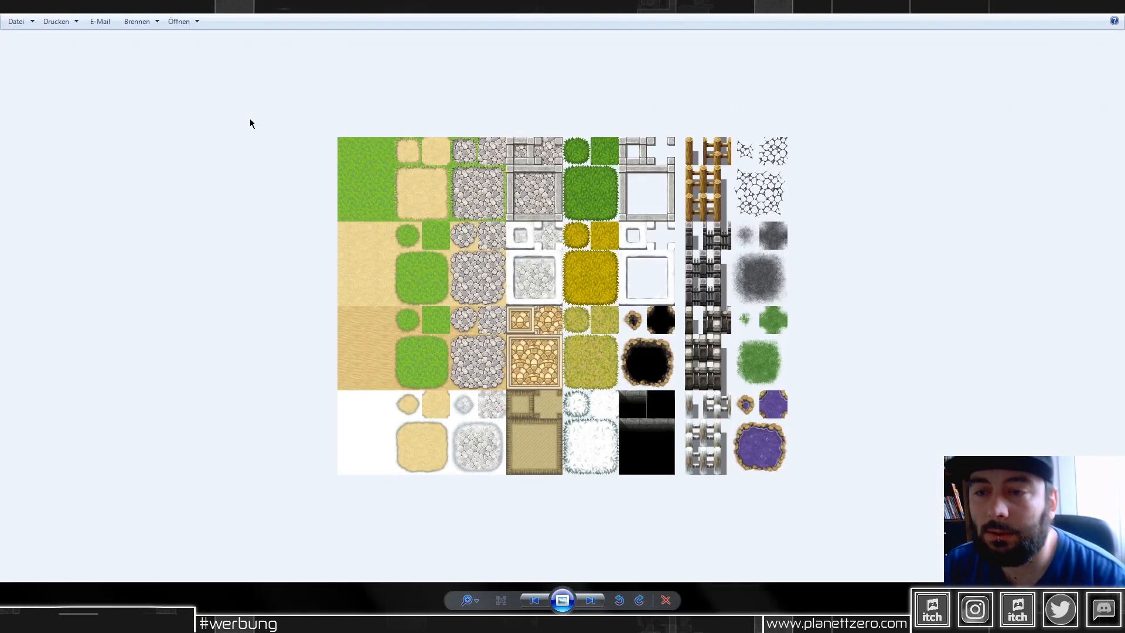
key("Right")
key("Right")
key("Left")
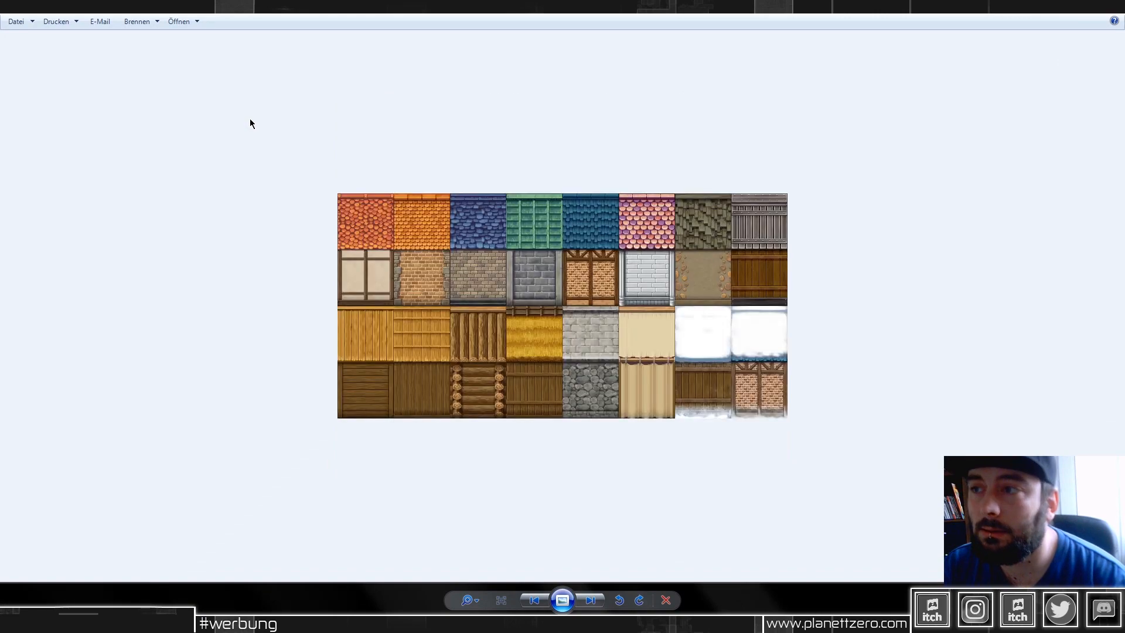
key("Right")
key("Right")
key("Right")
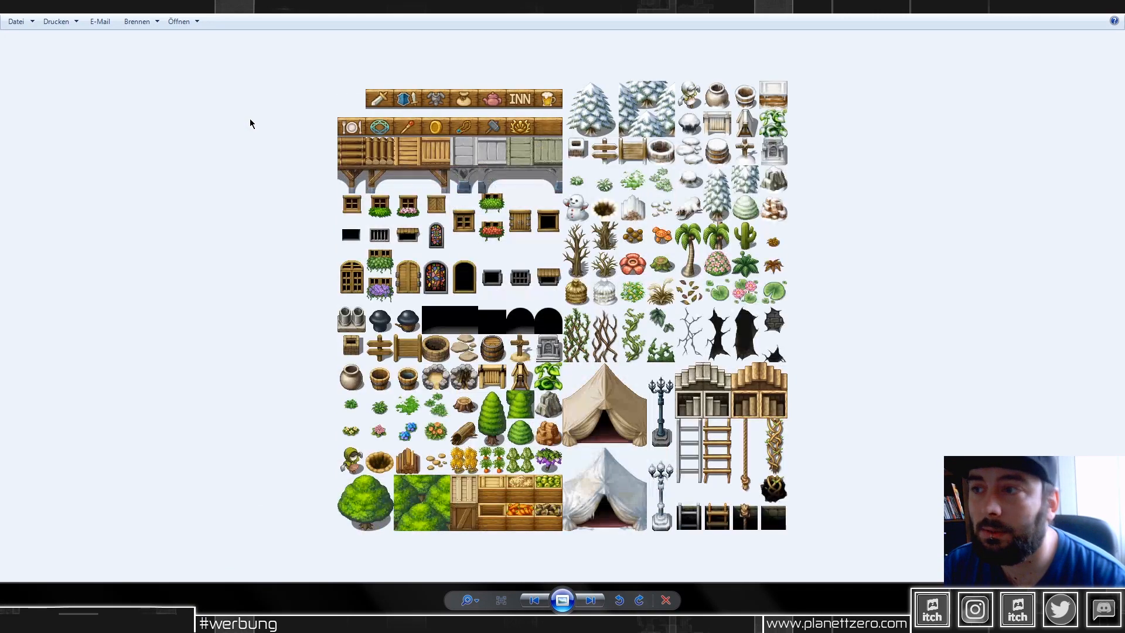
right_click(504, 143)
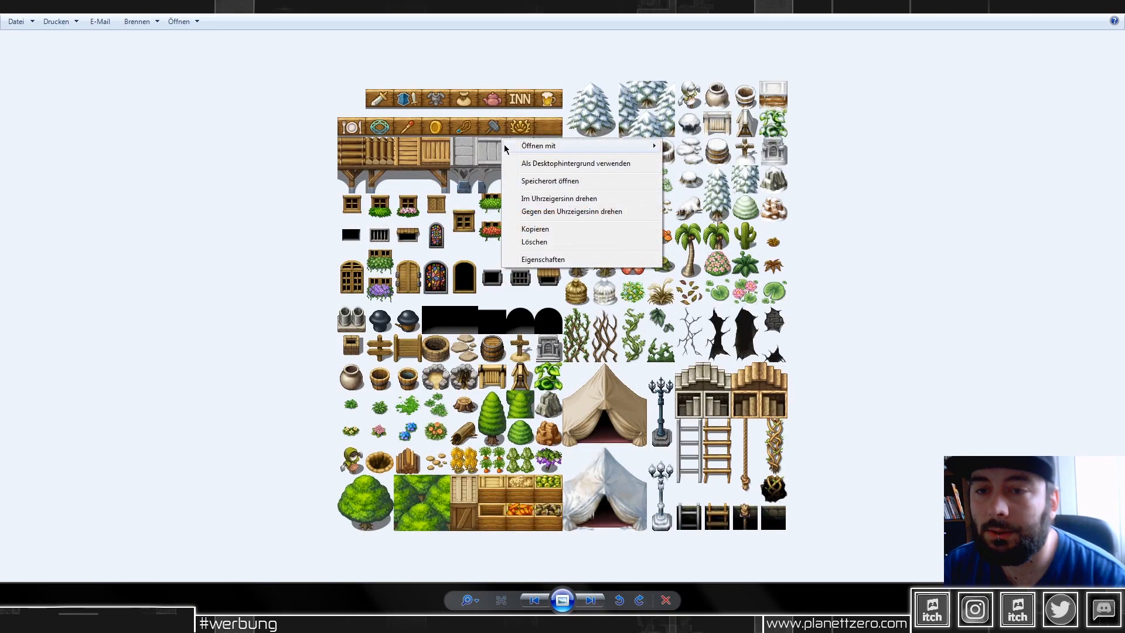
left_click(911, 116)
key("Escape")
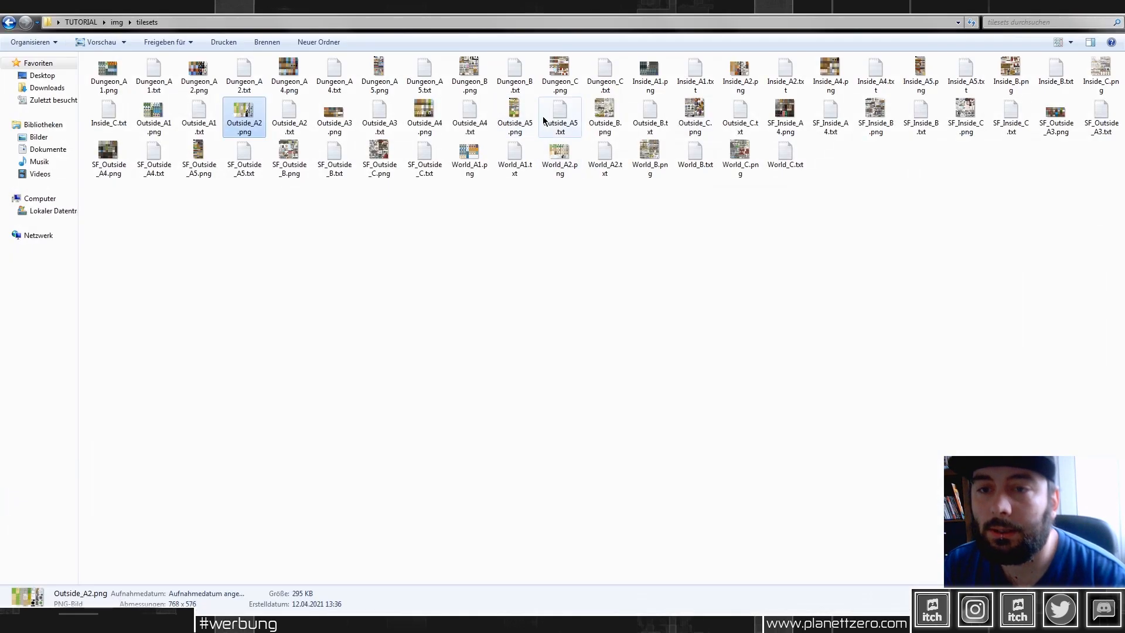
Preview Outside_B.png, open it for editing in GIMP, and switch back to the open MAP003.png image.
double_click(597, 115)
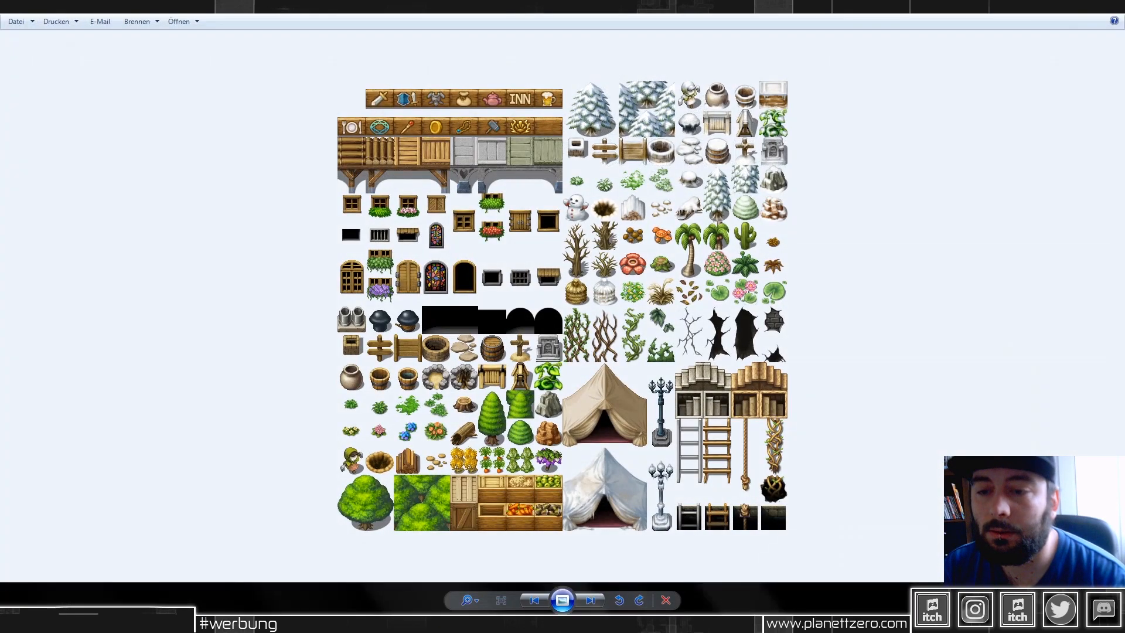
key("Escape")
right_click(612, 111)
left_click(650, 144)
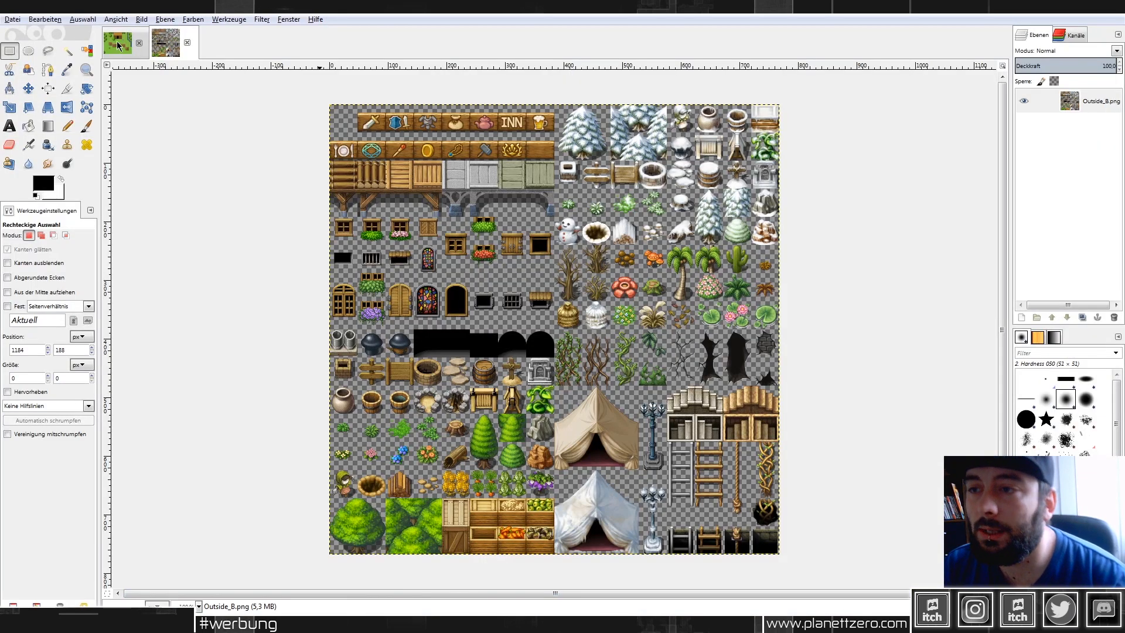
left_click(118, 45)
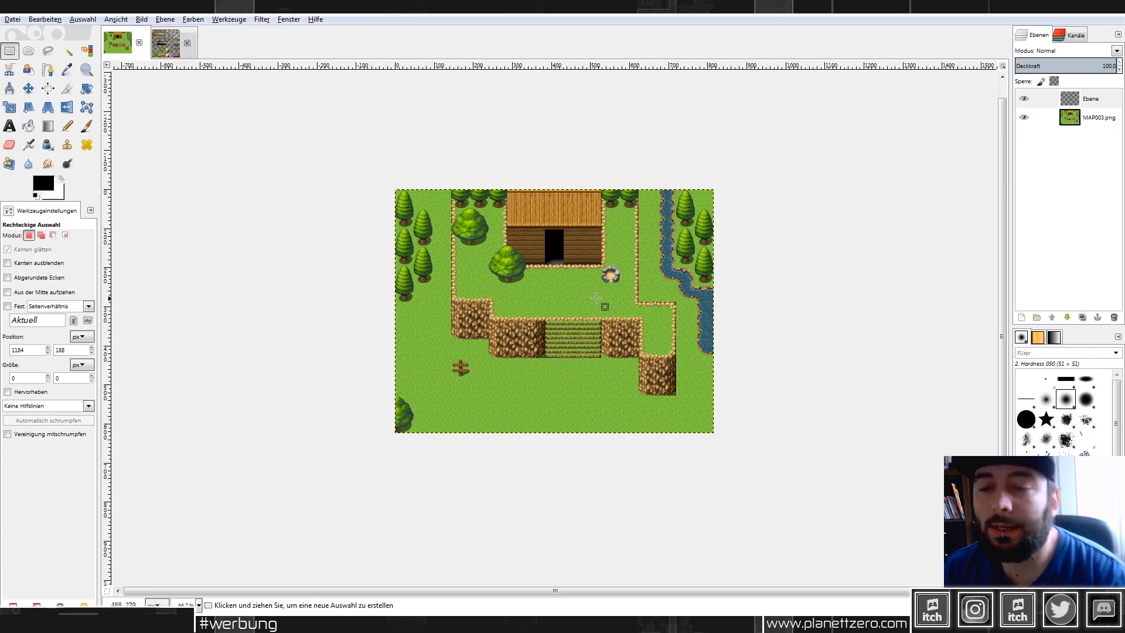
Outline the stone edge above the stairs with a rectangular selection of about 143 × 34 px and clear it.
scroll(601, 298, "up", 3)
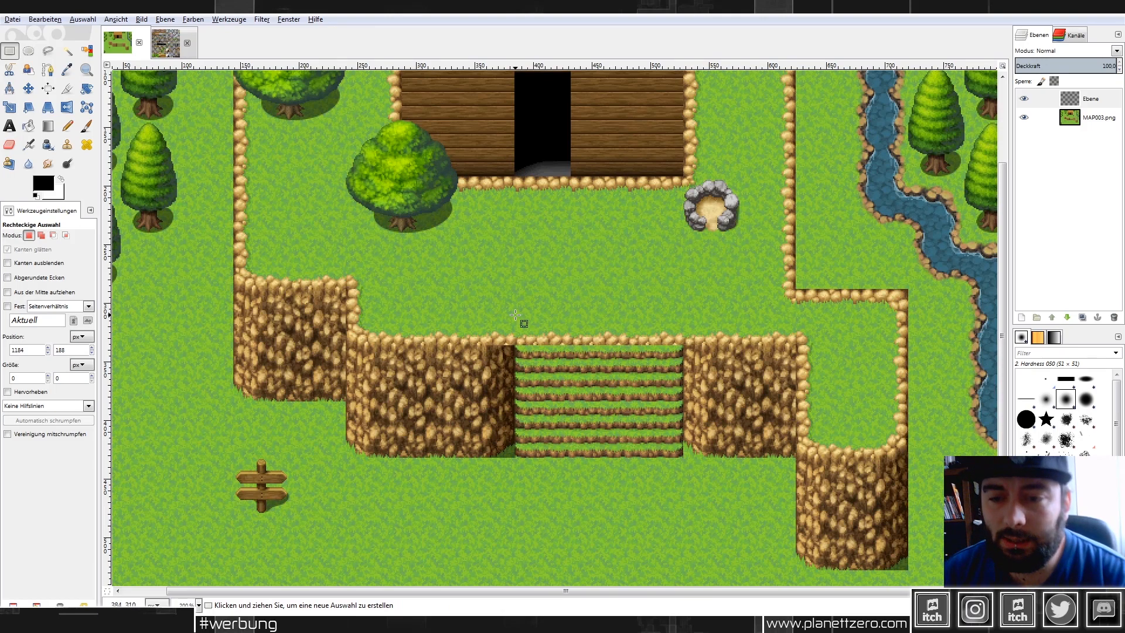
left_click_drag(515, 316, 712, 358)
scroll(651, 317, "up", 2)
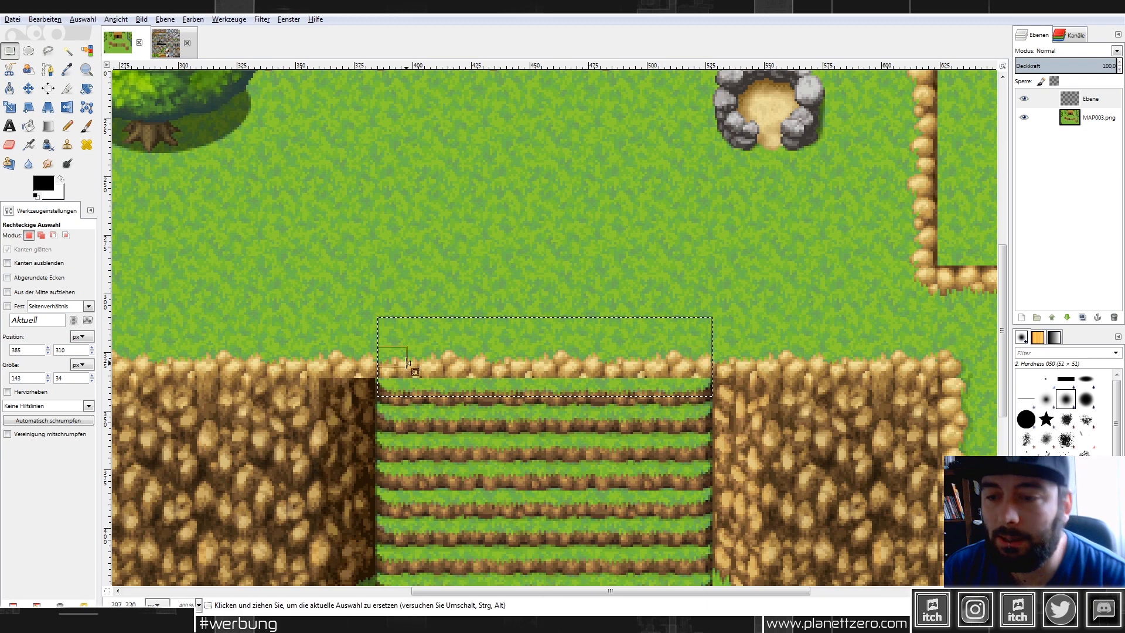
left_click(841, 235)
scroll(645, 296, "down", 2)
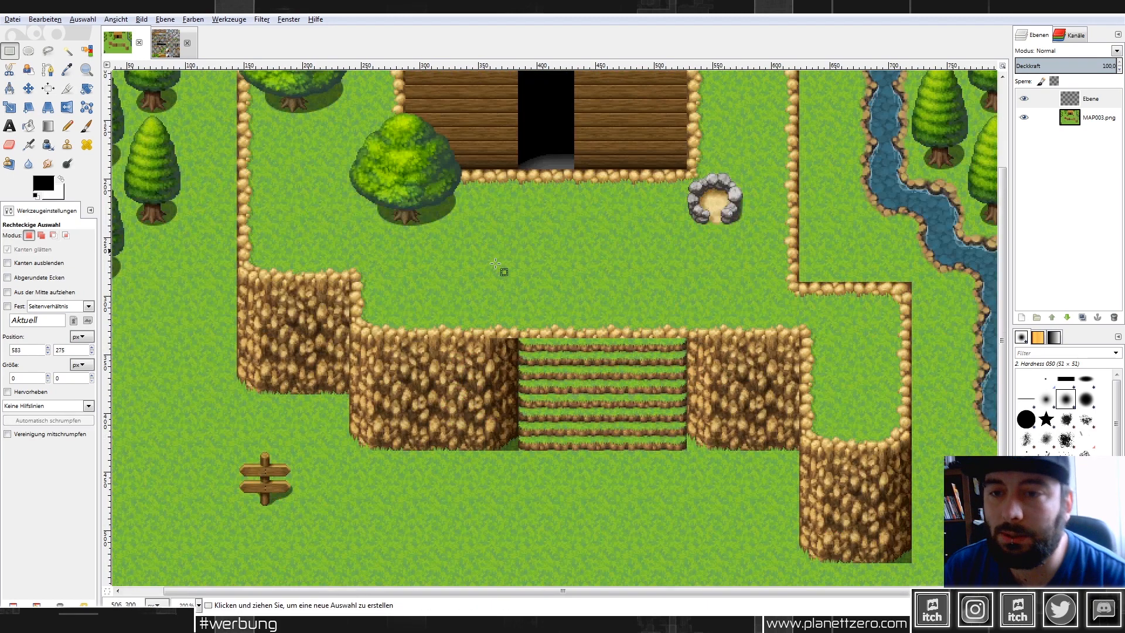
scroll(634, 292, "up", 3)
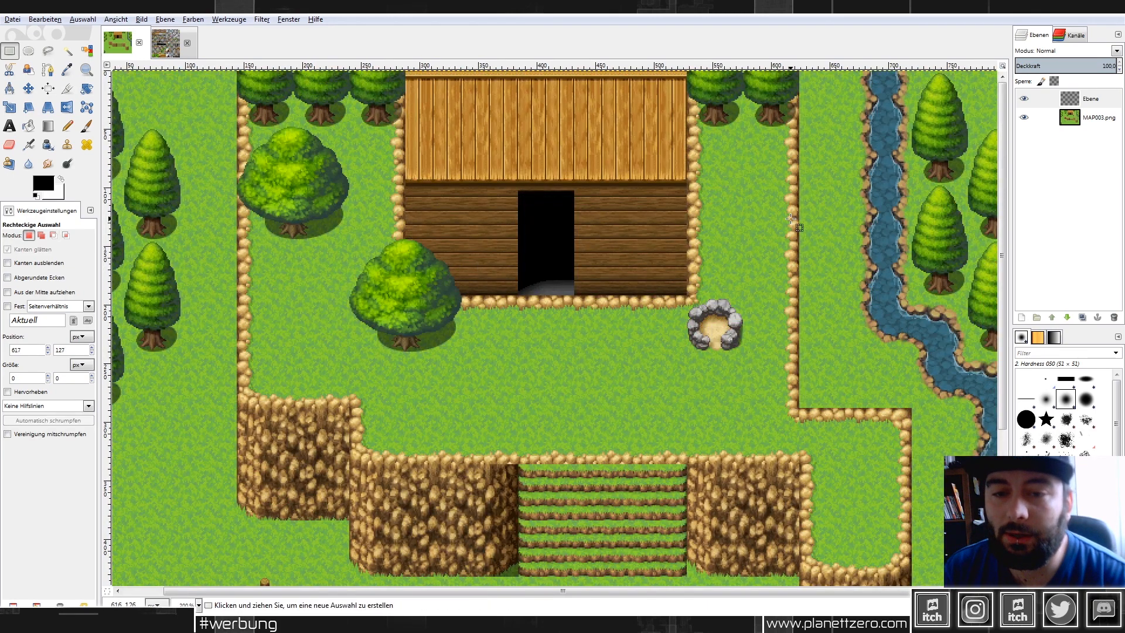
Render a grid with 1 px lines and 48 px horizontal and vertical spacing on the transparent layer above MAP003.png.
left_click(1096, 119)
left_click(1095, 100)
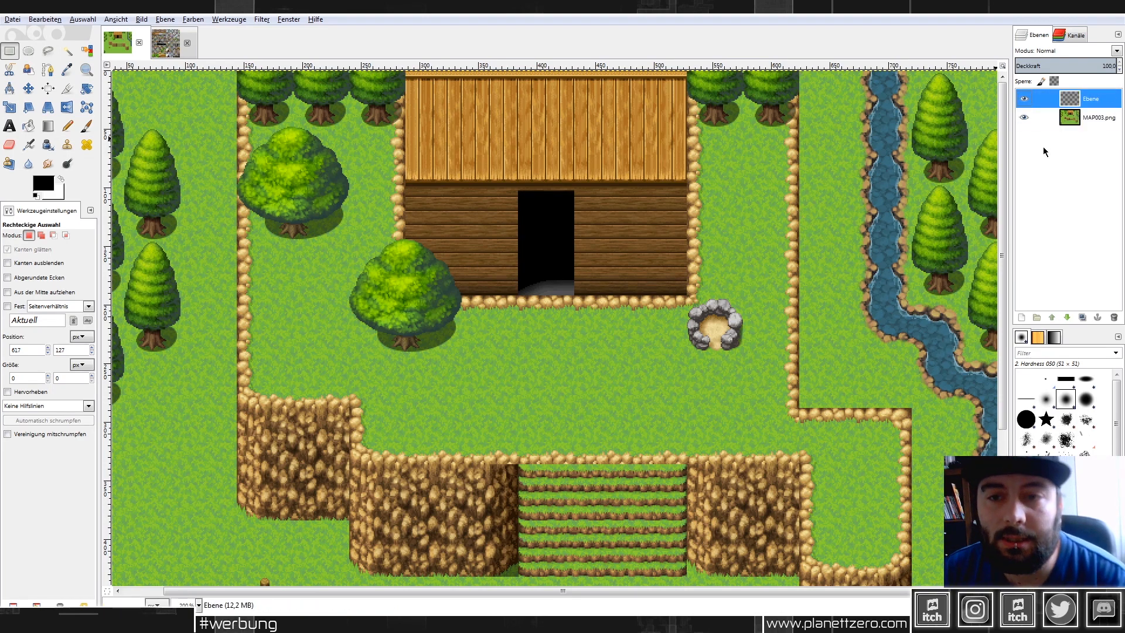
left_click(262, 20)
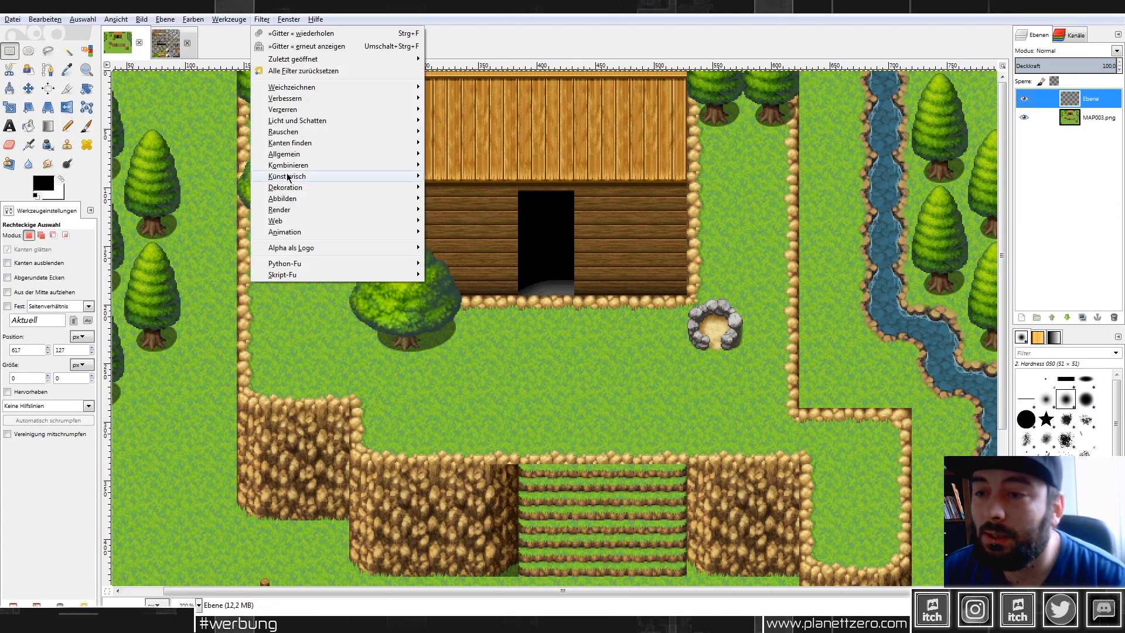
mouse_move(297, 202)
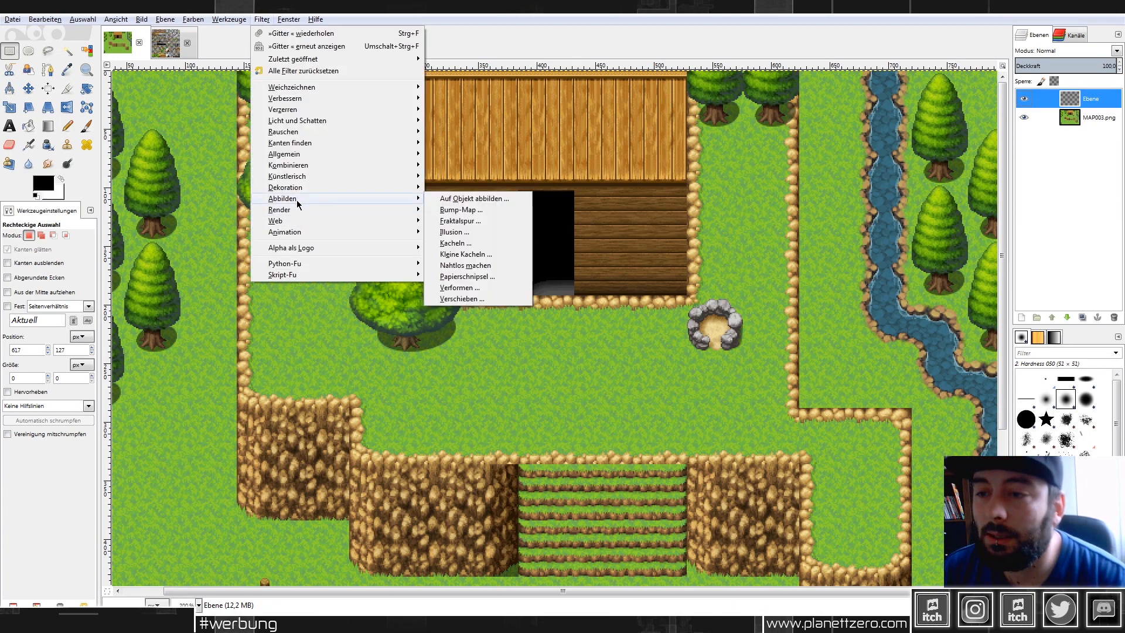
mouse_move(472, 238)
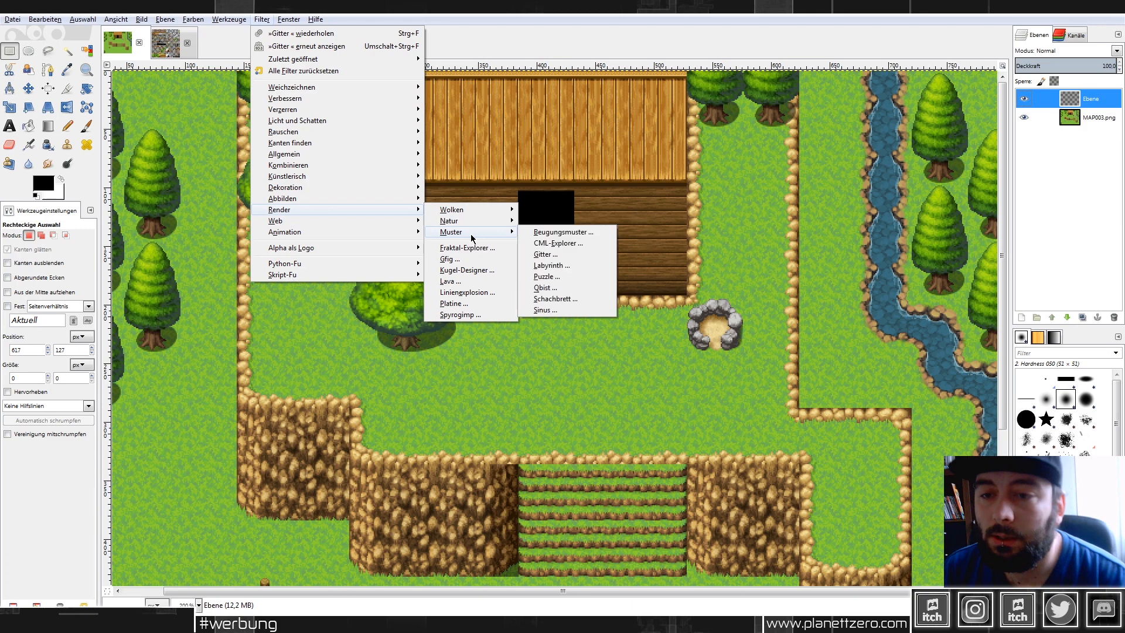
left_click(545, 254)
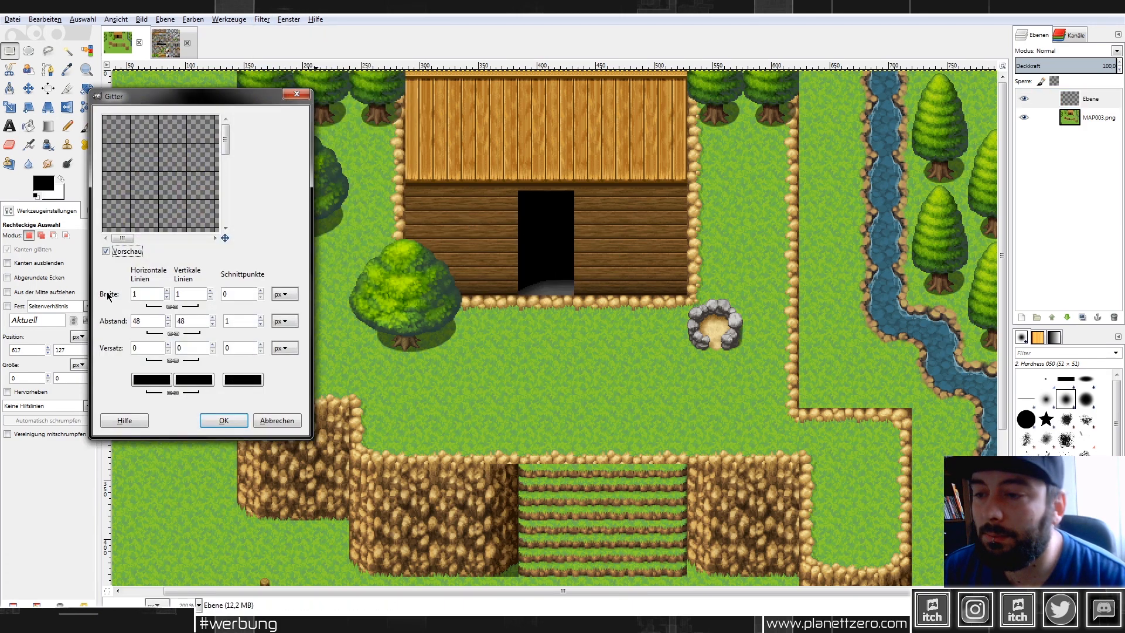
double_click(136, 320)
double_click(176, 320)
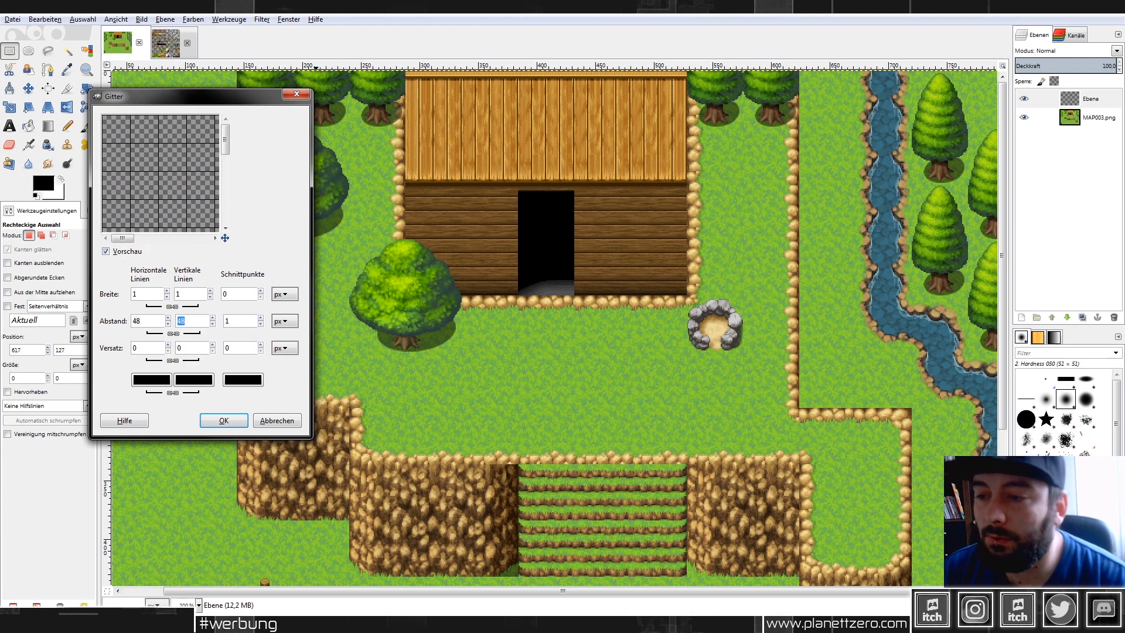
left_click(223, 420)
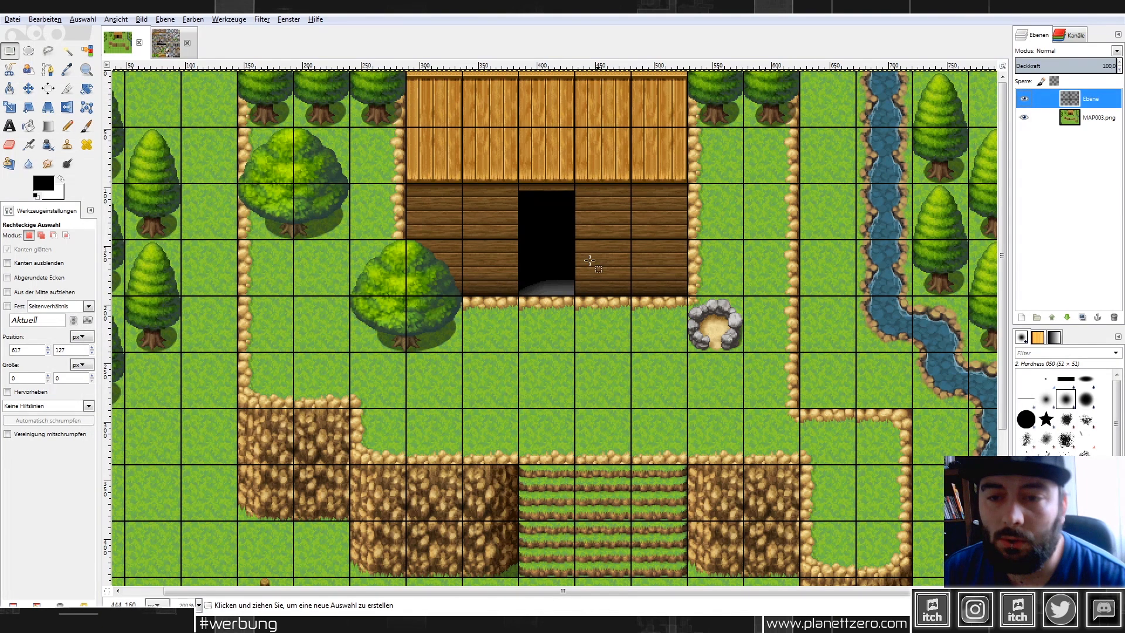
Lower the grid layer's opacity to 14.4.
scroll(555, 302, "down", 2)
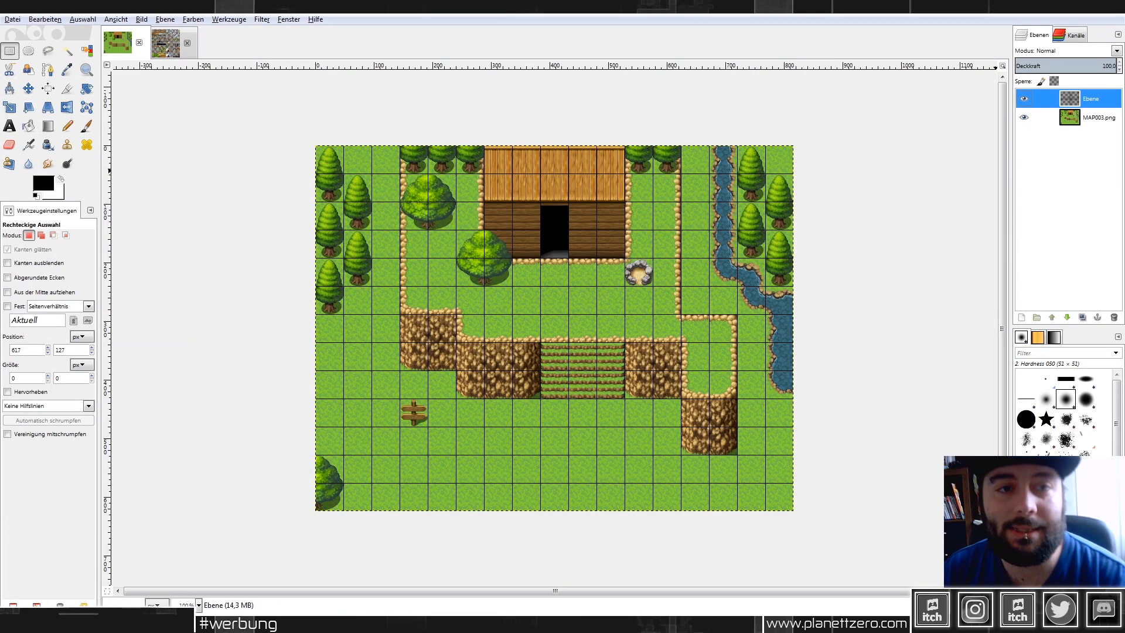
left_click(1018, 65)
left_click_drag(1019, 65, 1034, 67)
scroll(584, 226, "up", 3)
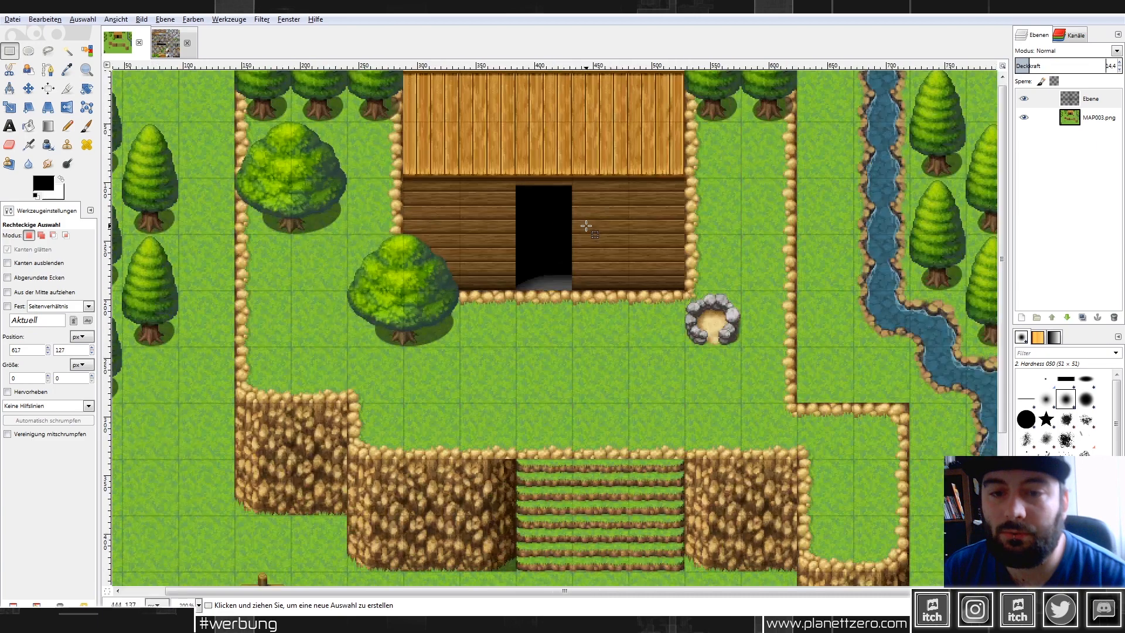
scroll(555, 223, "down", 1)
Save the image under a new name as Kkkk.xcf on the Desktop.
left_click(13, 19)
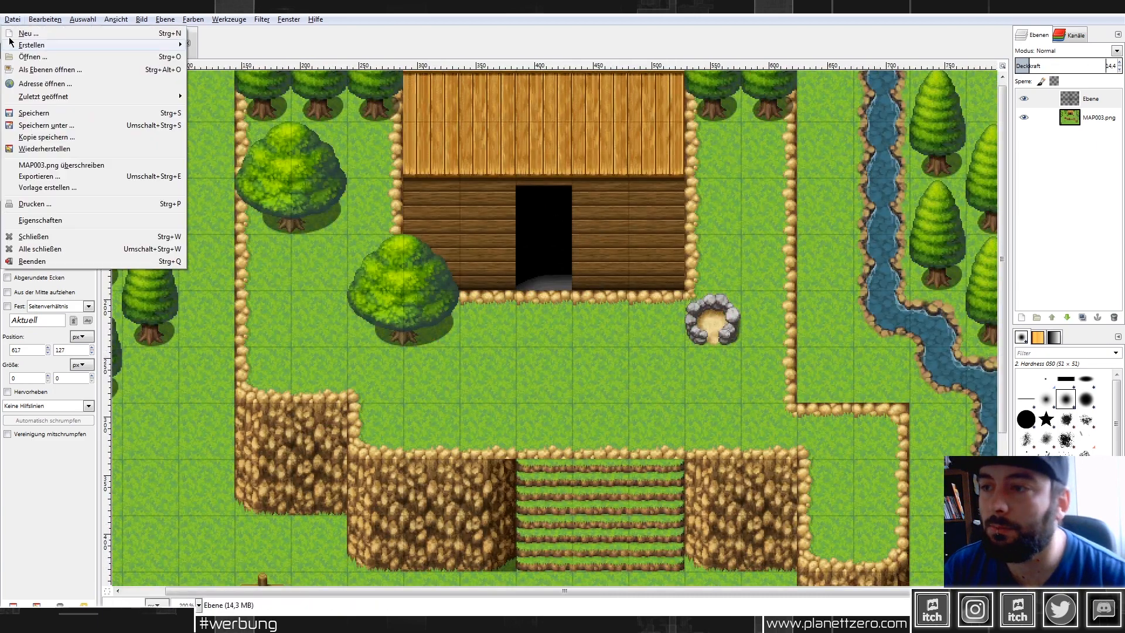
left_click(47, 125)
left_click(36, 138)
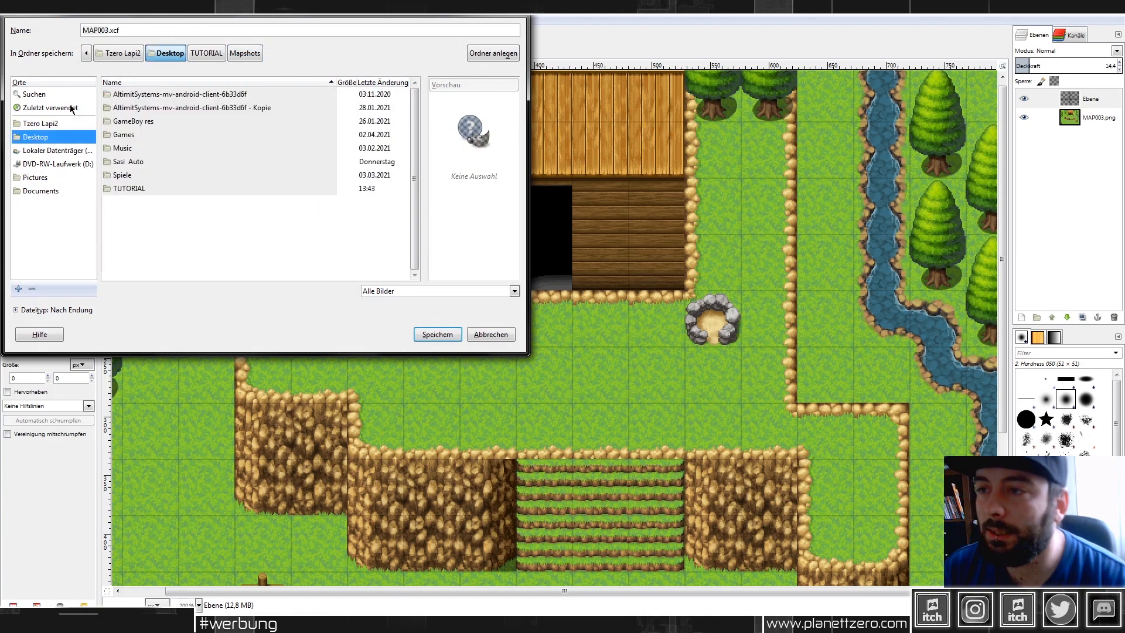
double_click(97, 30)
type("K")
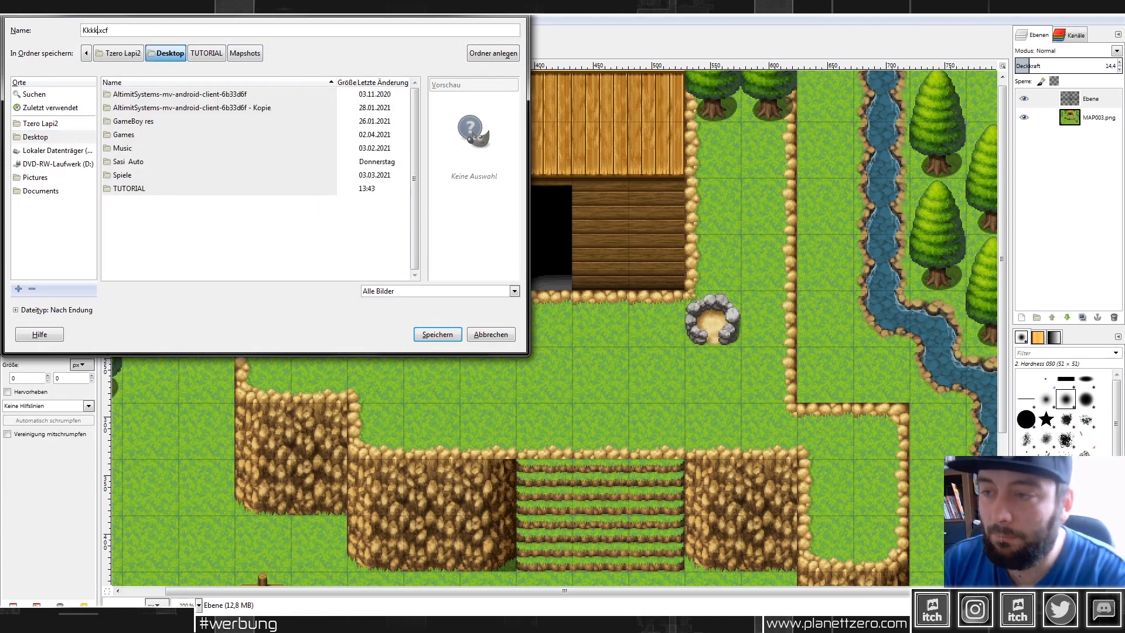
type("kkk")
key("Return")
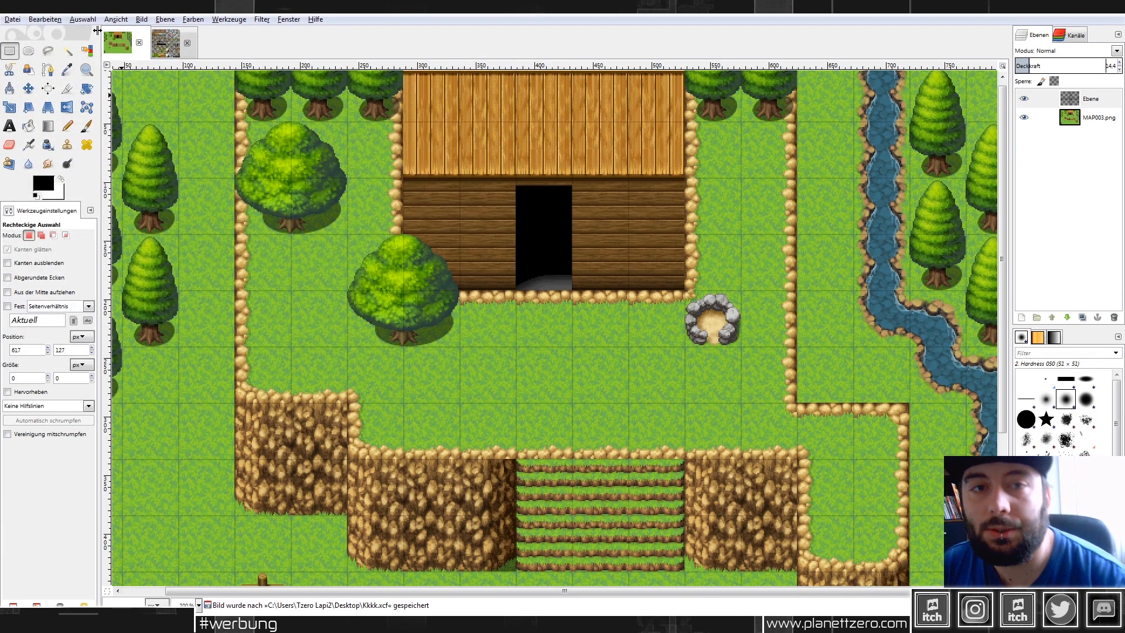
Add a transparent 816 × 624 px layer directly above the MAP003.png layer.
right_click(1096, 103)
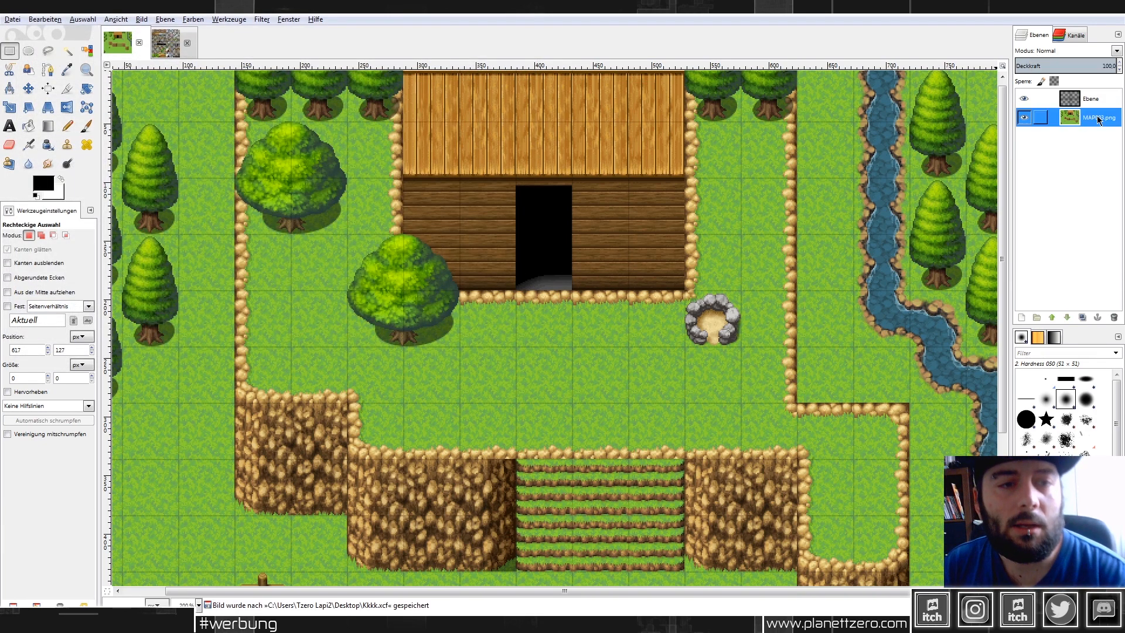
left_click(1034, 140)
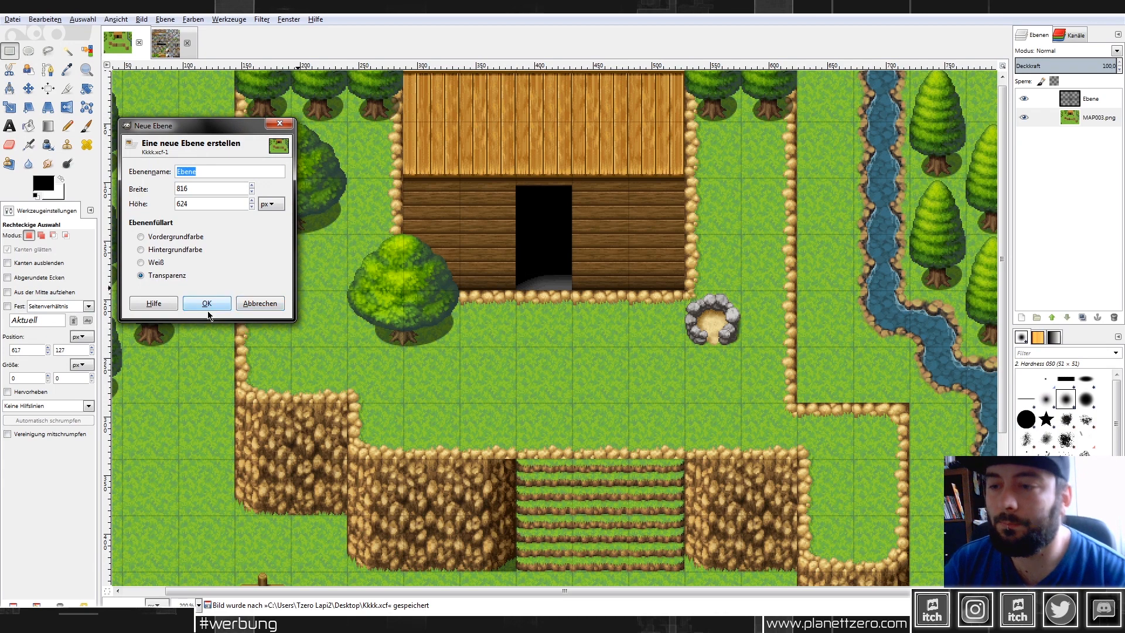
left_click(206, 304)
On the MAP003.png layer, select a plain grass tile of 49 × 49 px at position 384, 240 and copy it.
left_click(1049, 136)
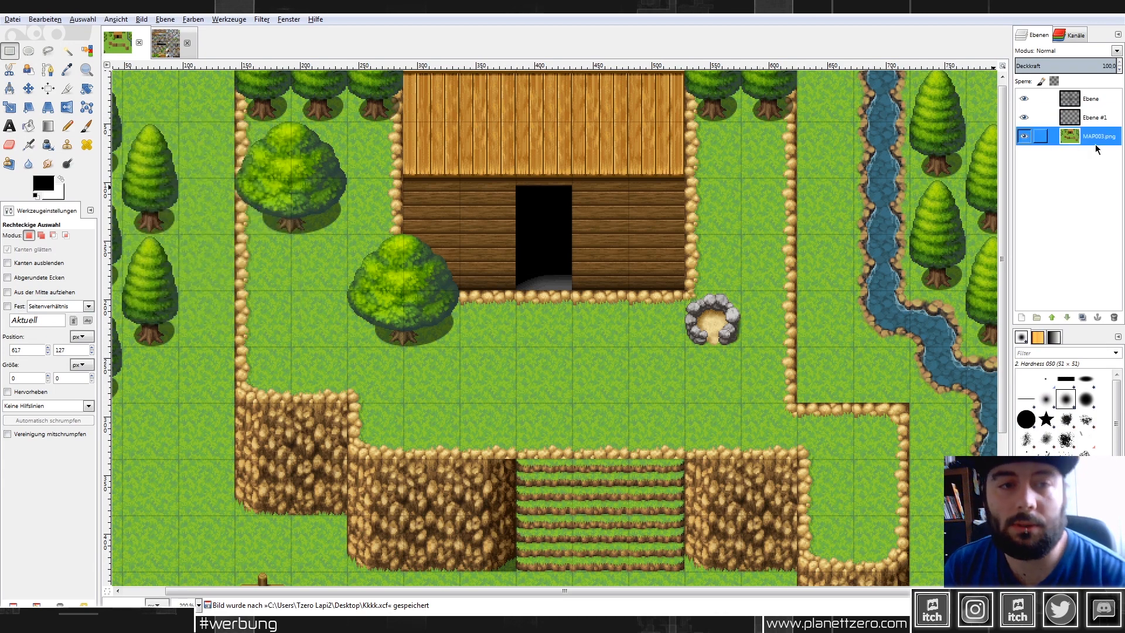
scroll(591, 201, "down", 3)
scroll(585, 191, "up", 2)
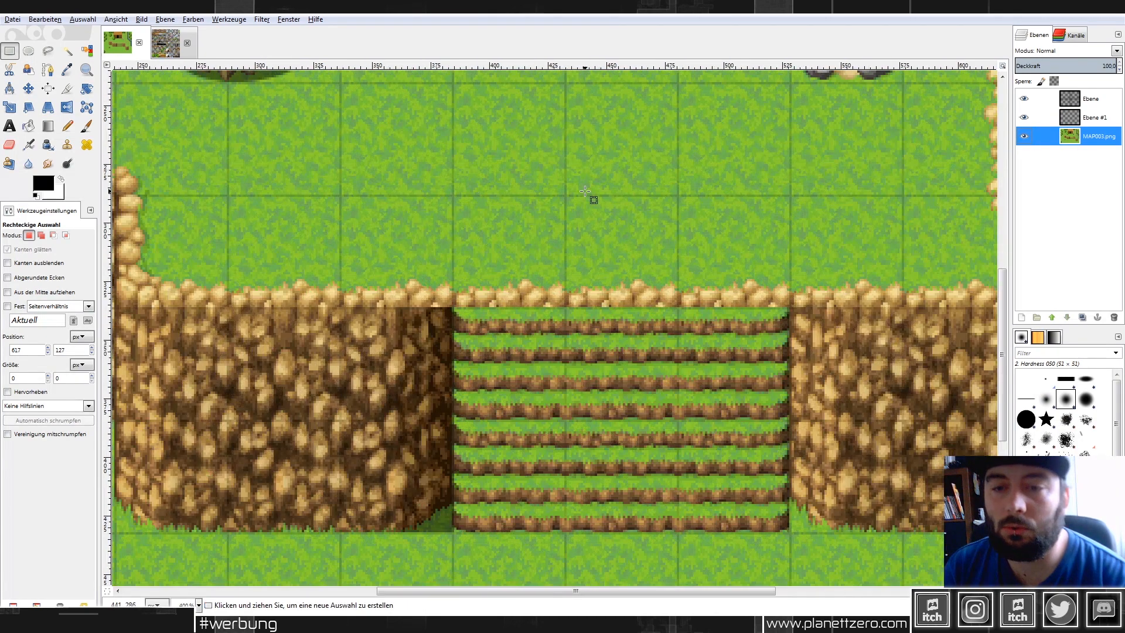
scroll(635, 221, "up", 3)
left_click_drag(456, 217, 458, 215)
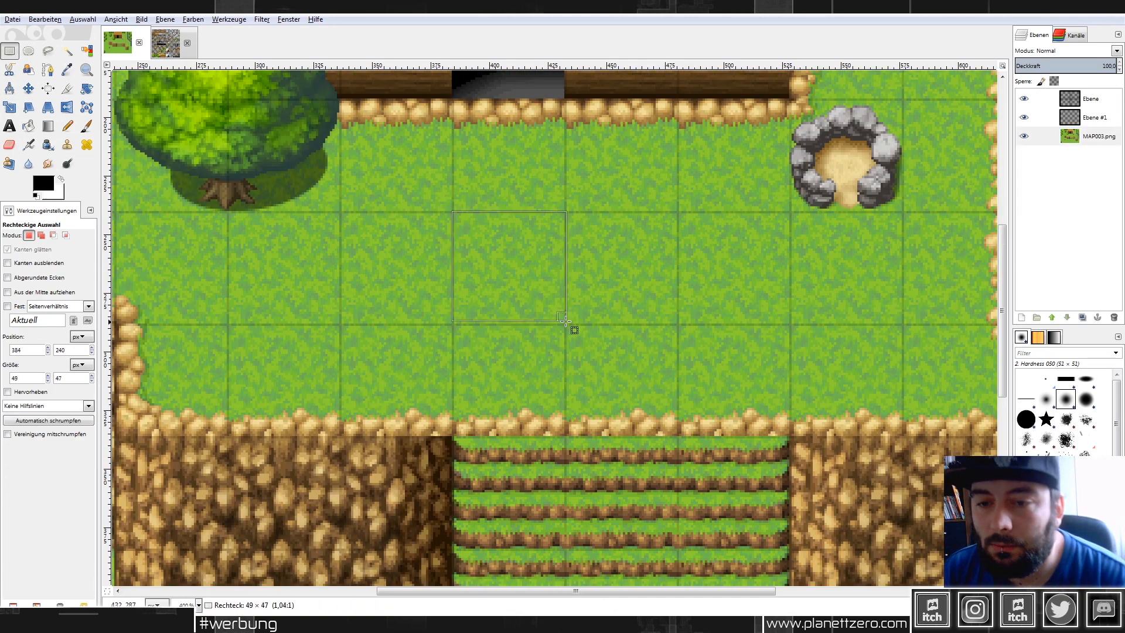
left_click_drag(566, 324, 565, 324)
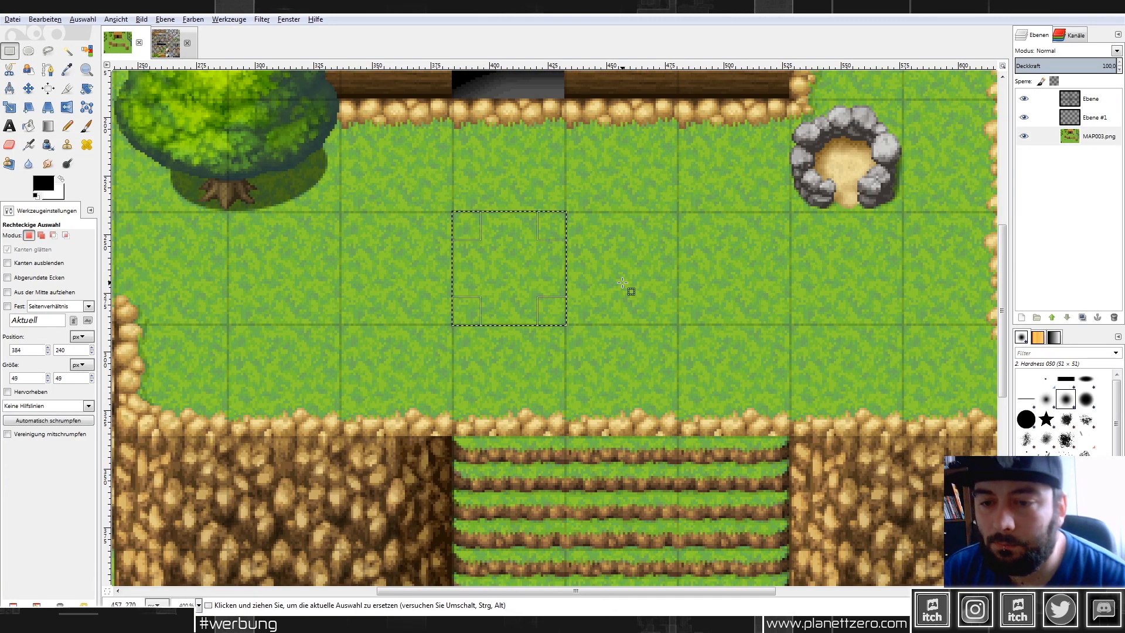
key("ctrl")
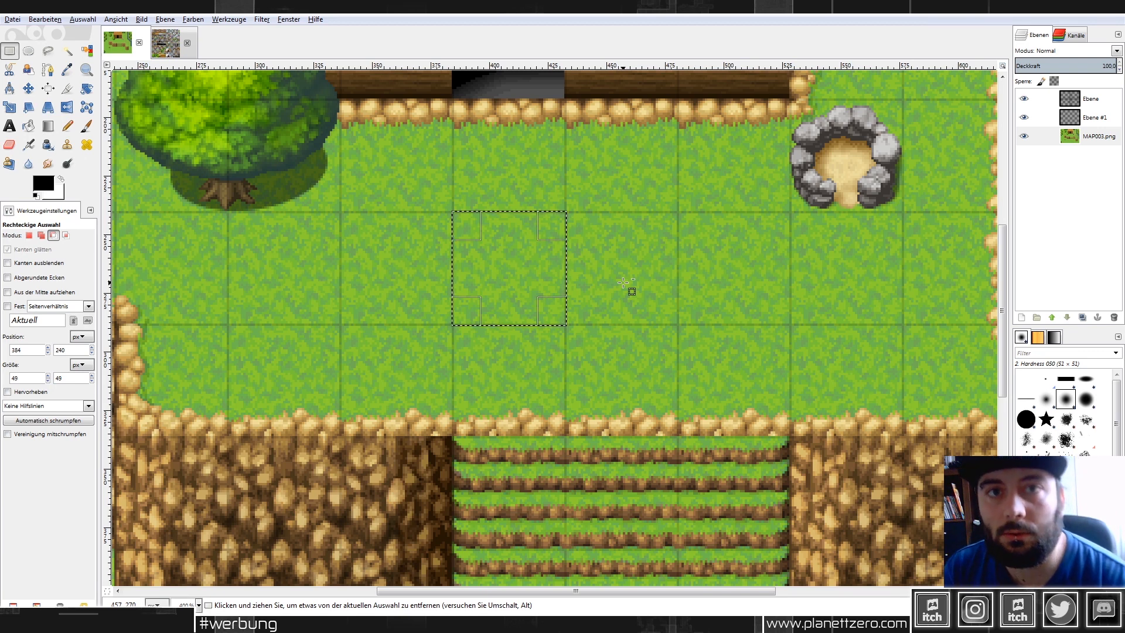
key("ctrl+c")
Paste the grass tile onto the Ebene #1 layer to cover the stone edge above the stairs, and anchor it.
left_click(1106, 119)
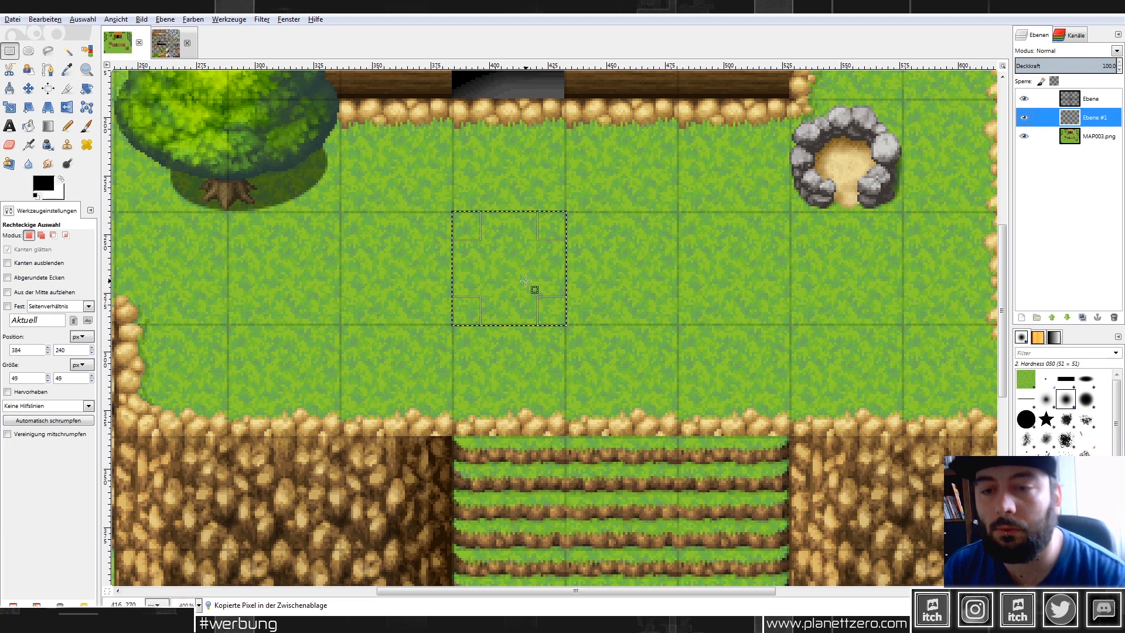
key("ctrl+v")
left_click_drag(522, 261, 732, 372)
left_click(874, 301)
Hide the grid layer to check the patched grass above the stairs, and show the grid again.
left_click(1024, 99)
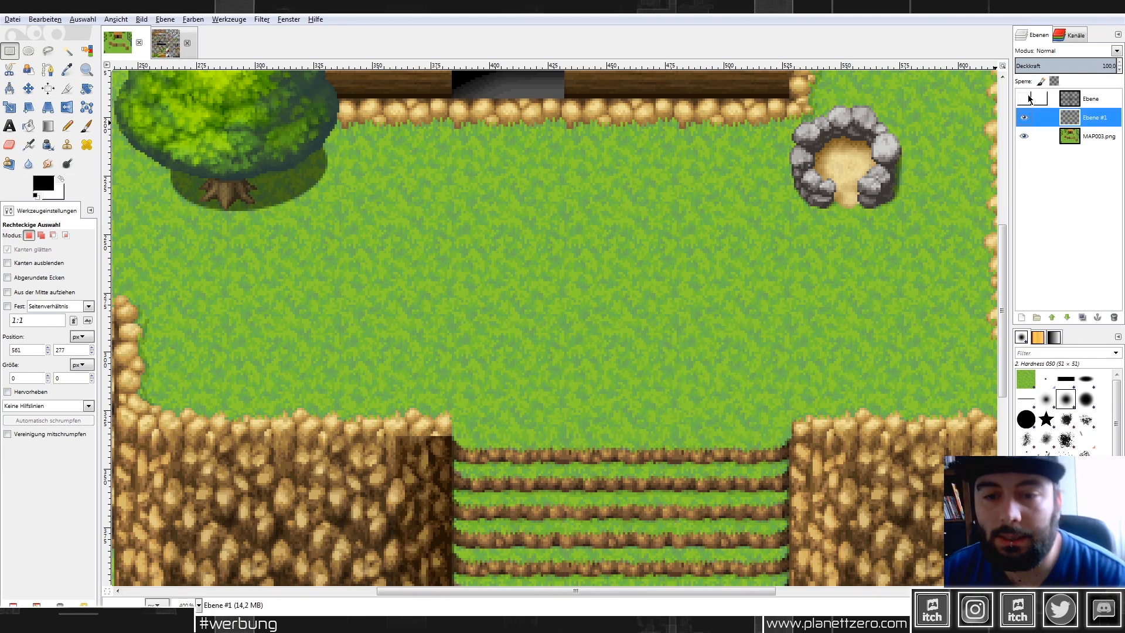
scroll(841, 377, "down", 2)
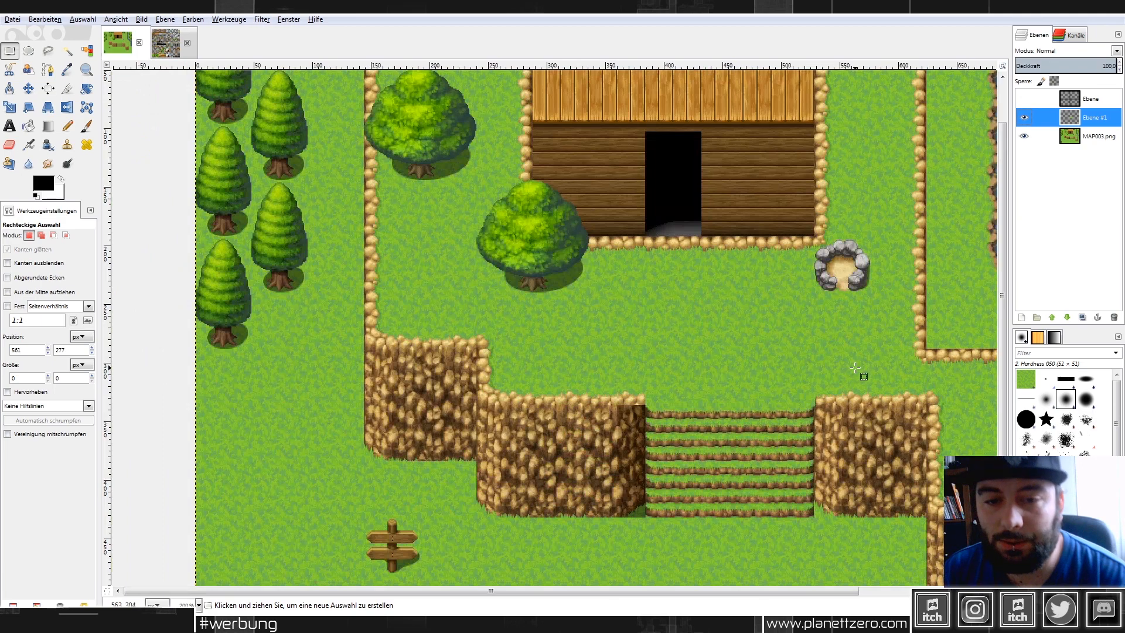
scroll(862, 372, "up", 2)
left_click(1024, 99)
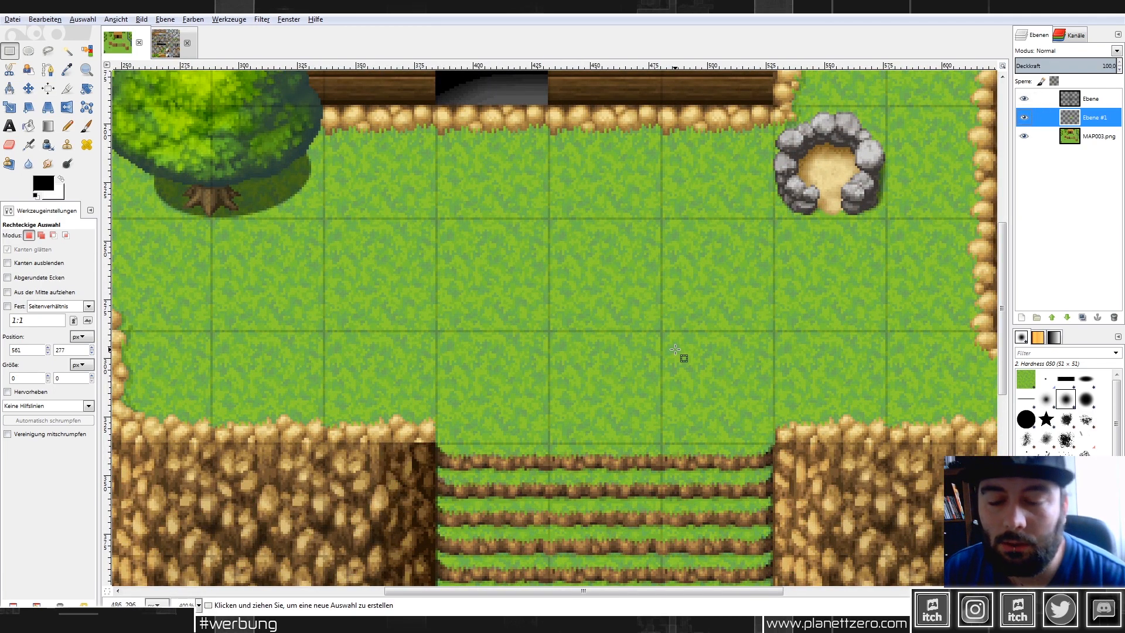
scroll(729, 372, "down", 2)
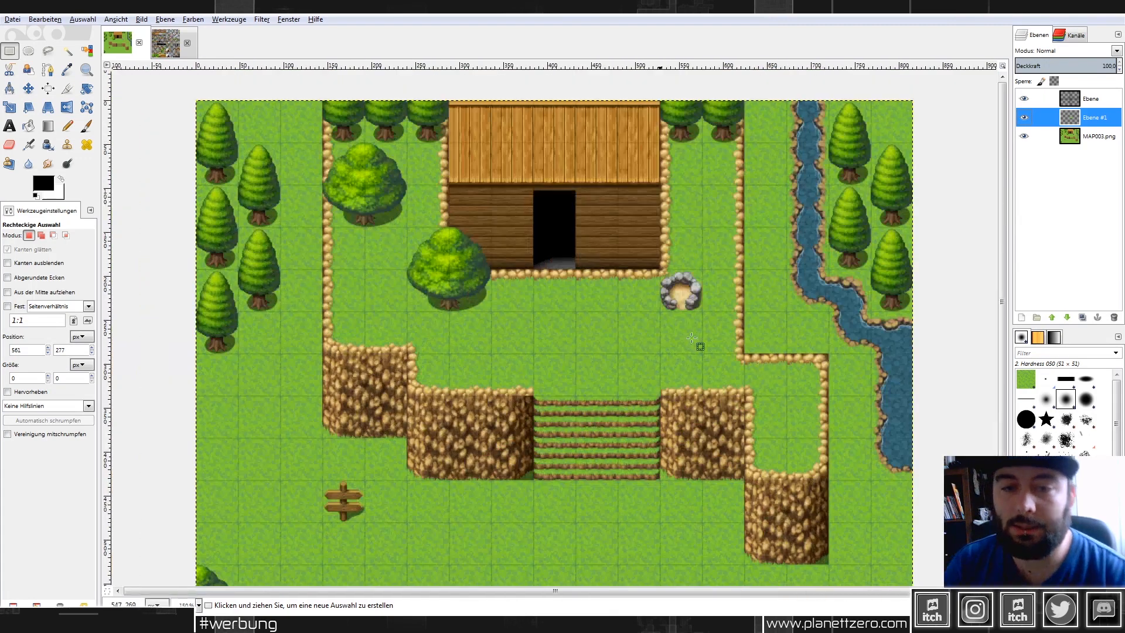
Paste copies of the grass tile over the stone border in front of the house and over the campfire.
scroll(586, 258, "up", 2)
scroll(586, 256, "up", 1)
key("ctrl+v")
left_click_drag(525, 316, 852, 200)
key("ctrl")
key("ctrl+h")
key("ctrl+v")
Cover the stone borders and adjacent trees on both sides of the house with grass tiles, and anchor the last one.
scroll(850, 196, "up", 4)
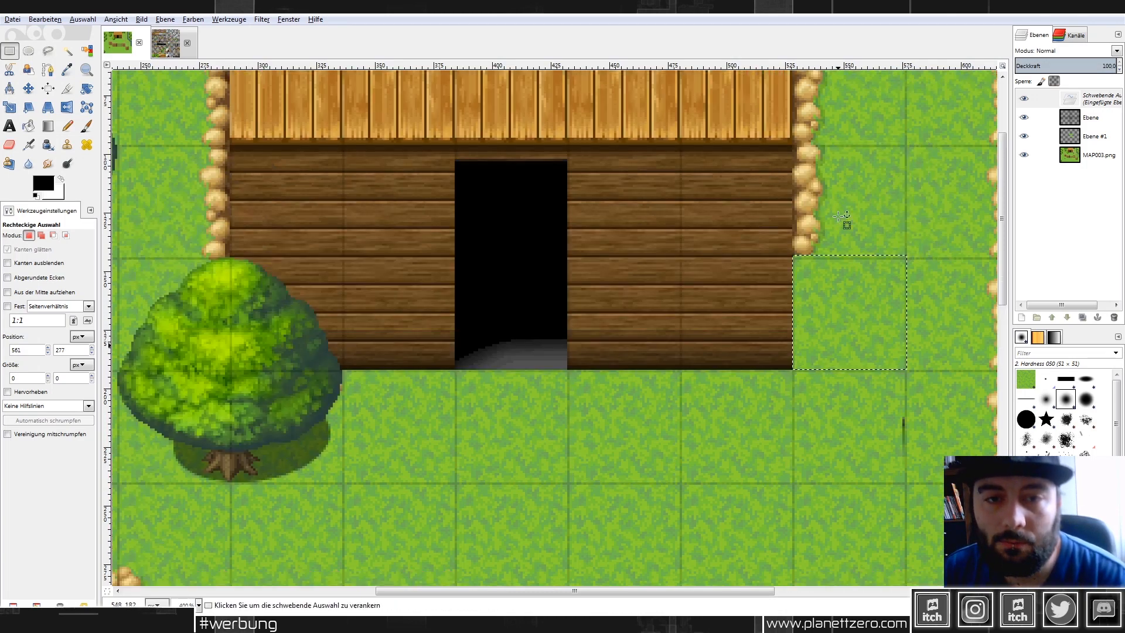
left_click_drag(840, 319, 841, 206)
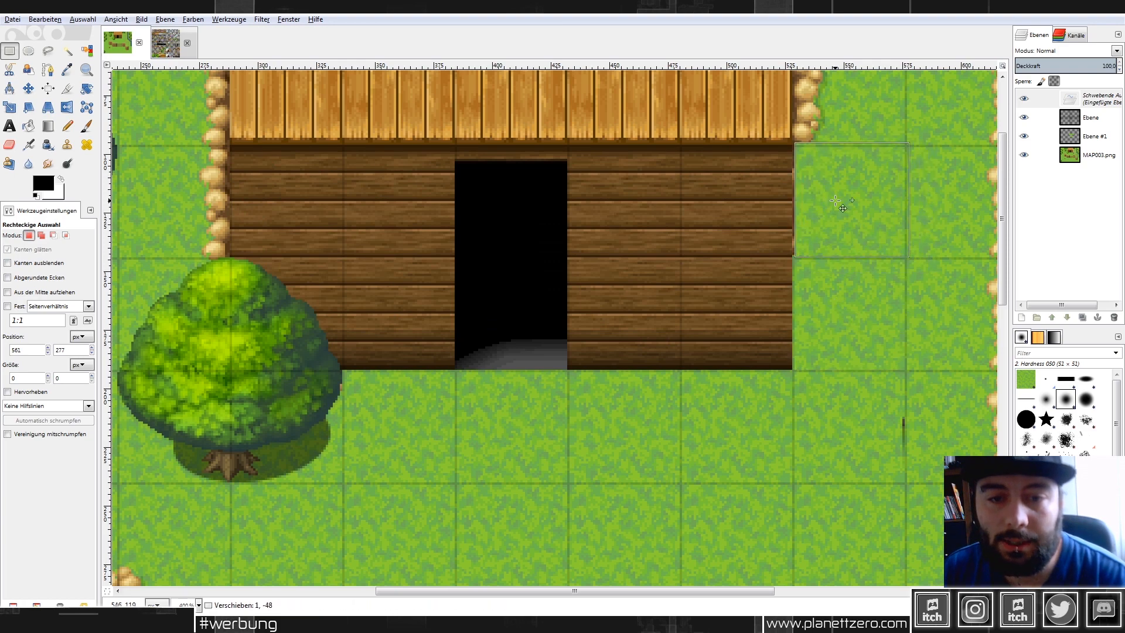
scroll(832, 193, "up", 4)
left_click_drag(824, 295, 202, 157)
scroll(291, 279, "down", 1)
left_click(445, 196)
Lower the opacity of the Ebene #1 layer to 47.1.
left_click(1065, 65)
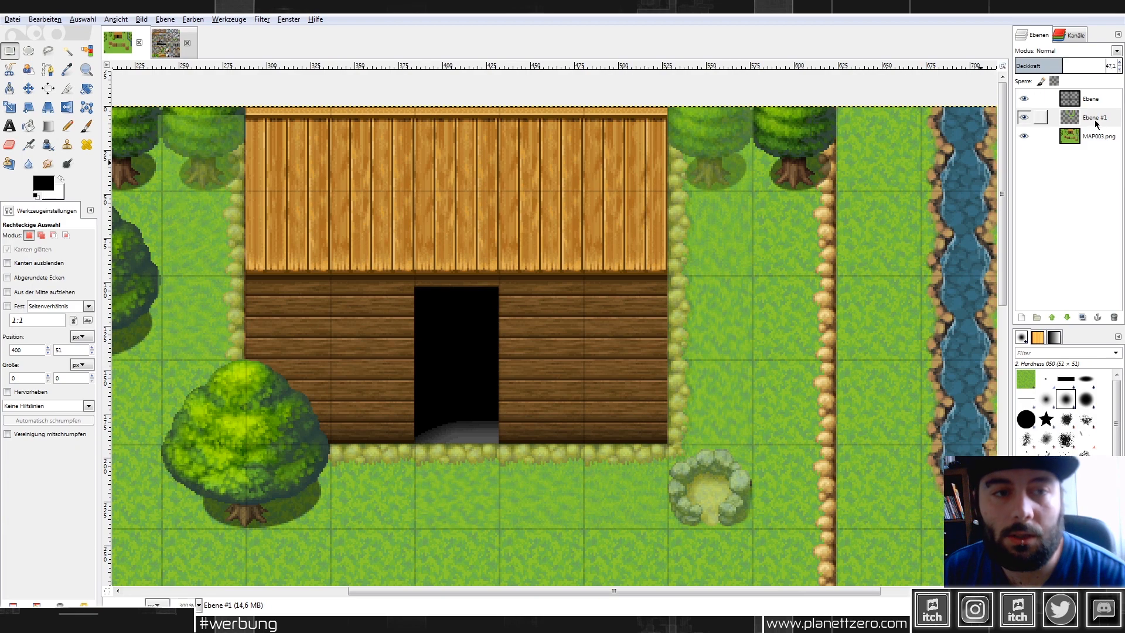
Duplicate the Ebene #1 layer and hide the original.
right_click(1026, 113)
left_click(1030, 179)
left_click(1024, 136)
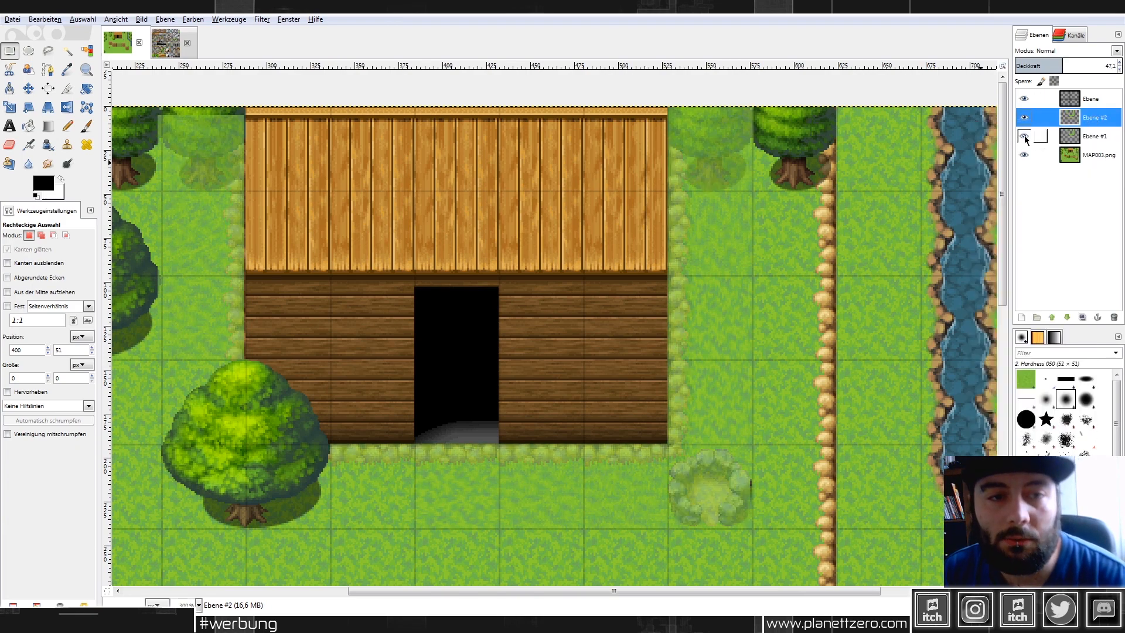
left_click(1025, 138)
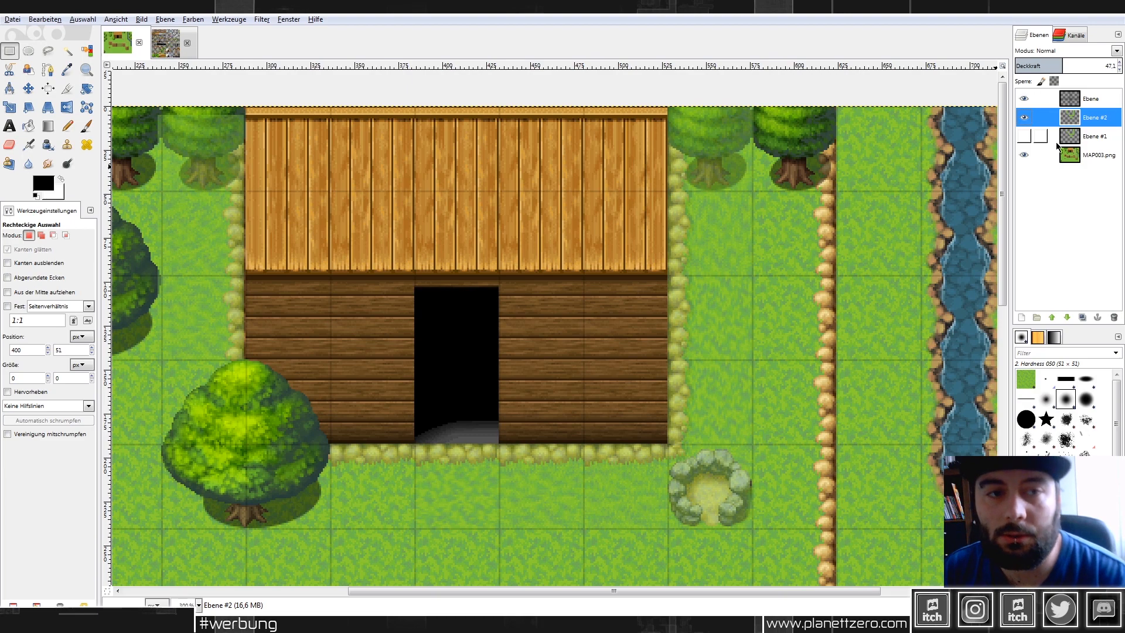
Erase the grass over the trunk and shadow of the covered tree east of the house, using the 2. Hardness 100 brush at size 2.
left_click(9, 145)
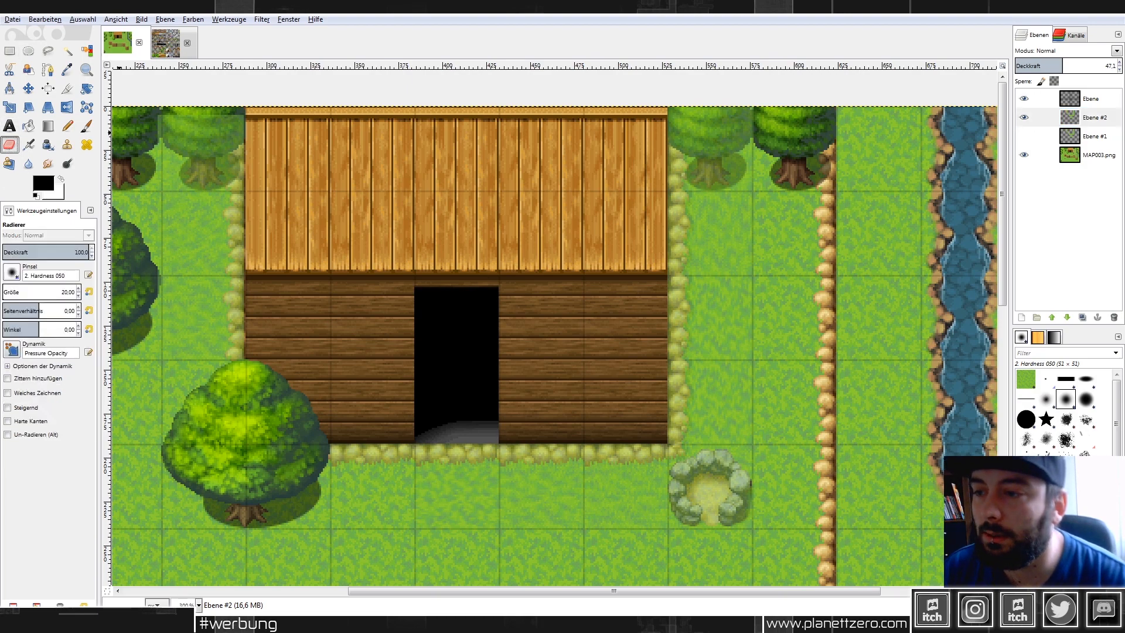
left_click(11, 273)
left_click(43, 306)
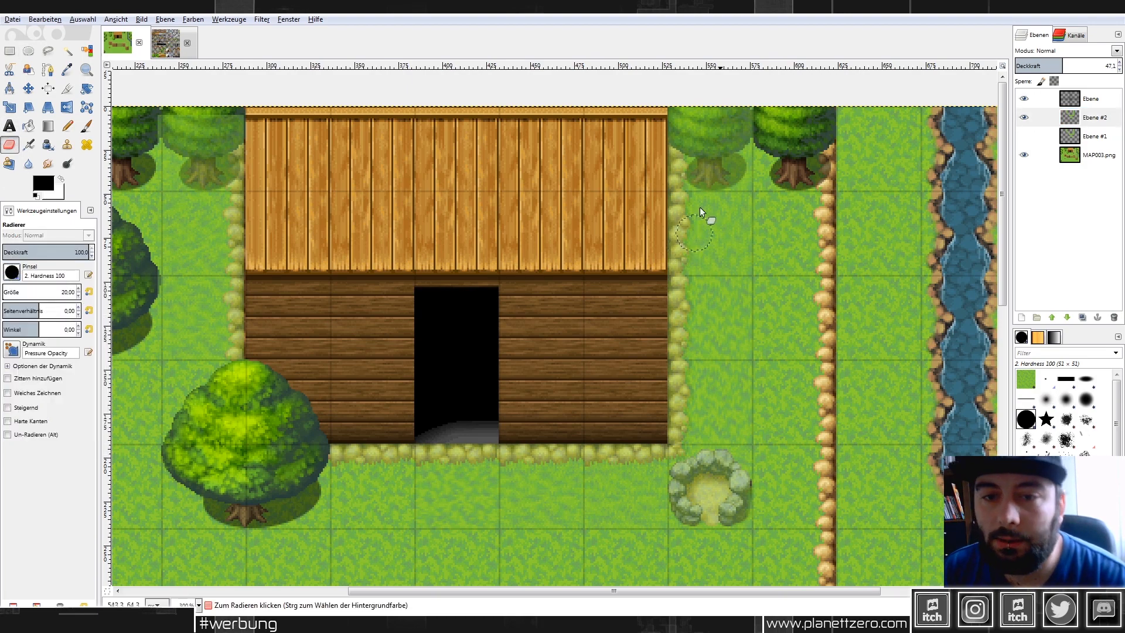
scroll(772, 167, "up", 1)
scroll(773, 167, "up", 1)
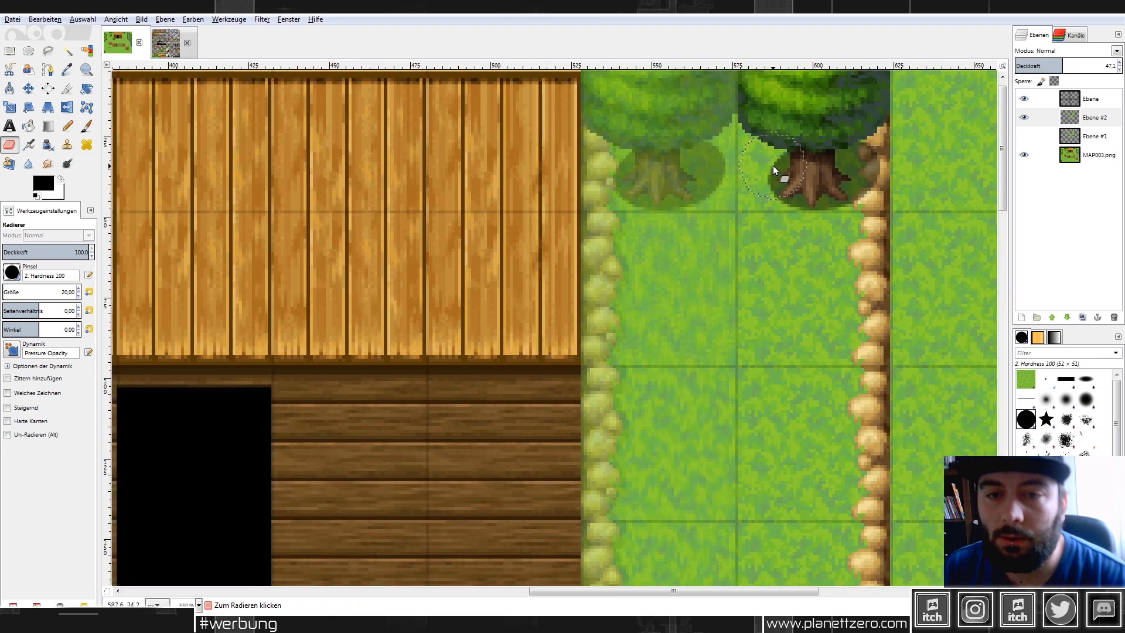
left_click(53, 292)
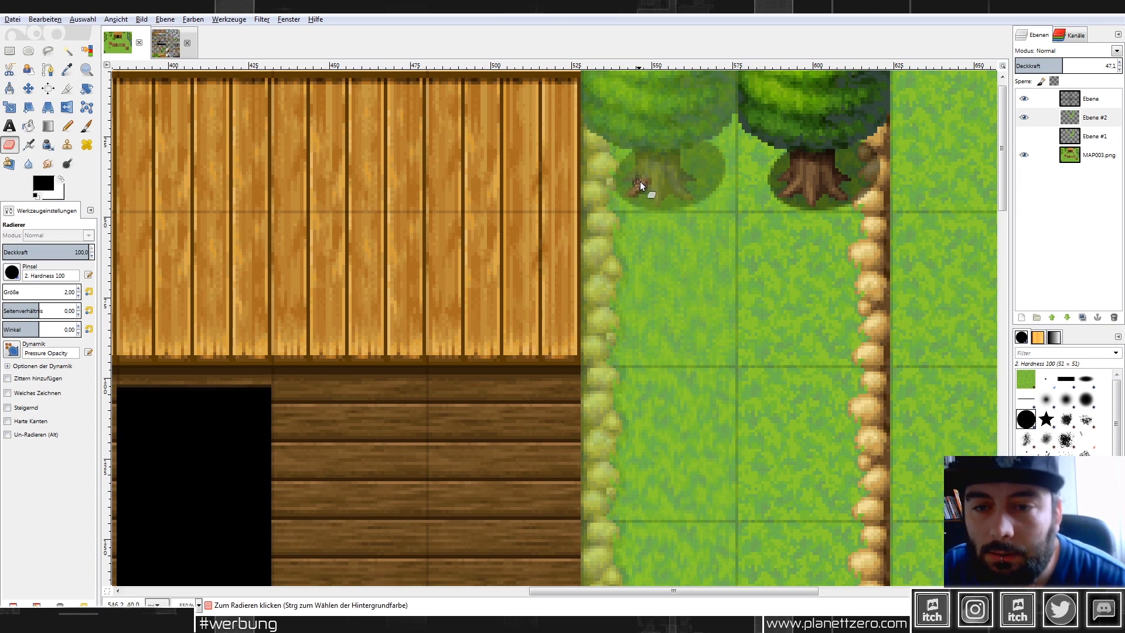
left_click(631, 181)
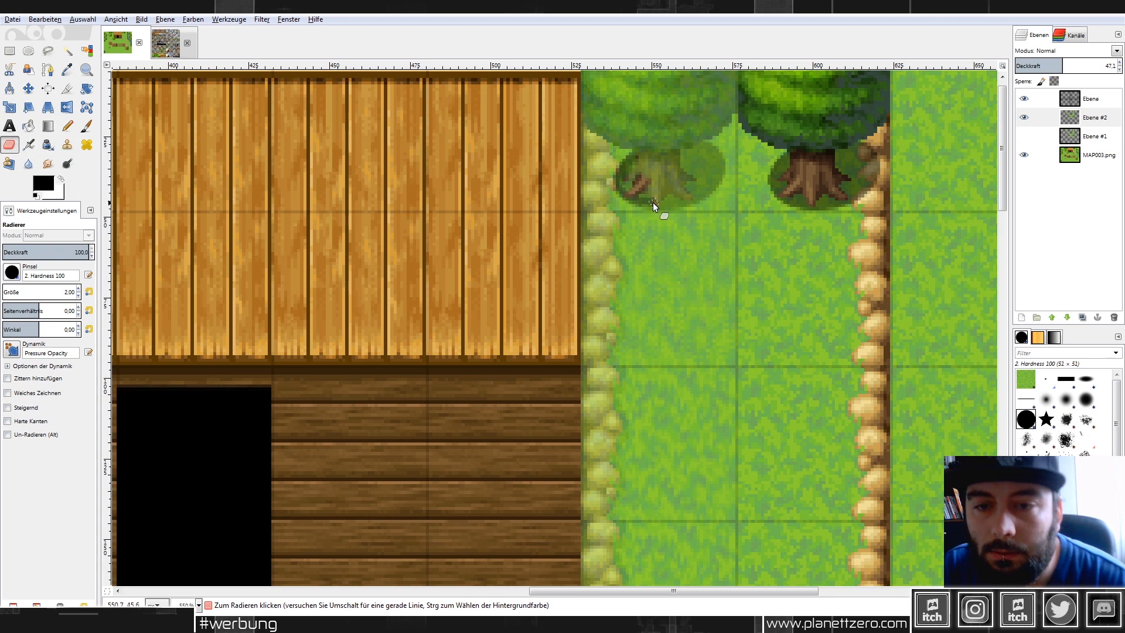
mouse_move(713, 150)
left_mouse_down()
mouse_move(644, 158)
mouse_move(622, 181)
left_mouse_up()
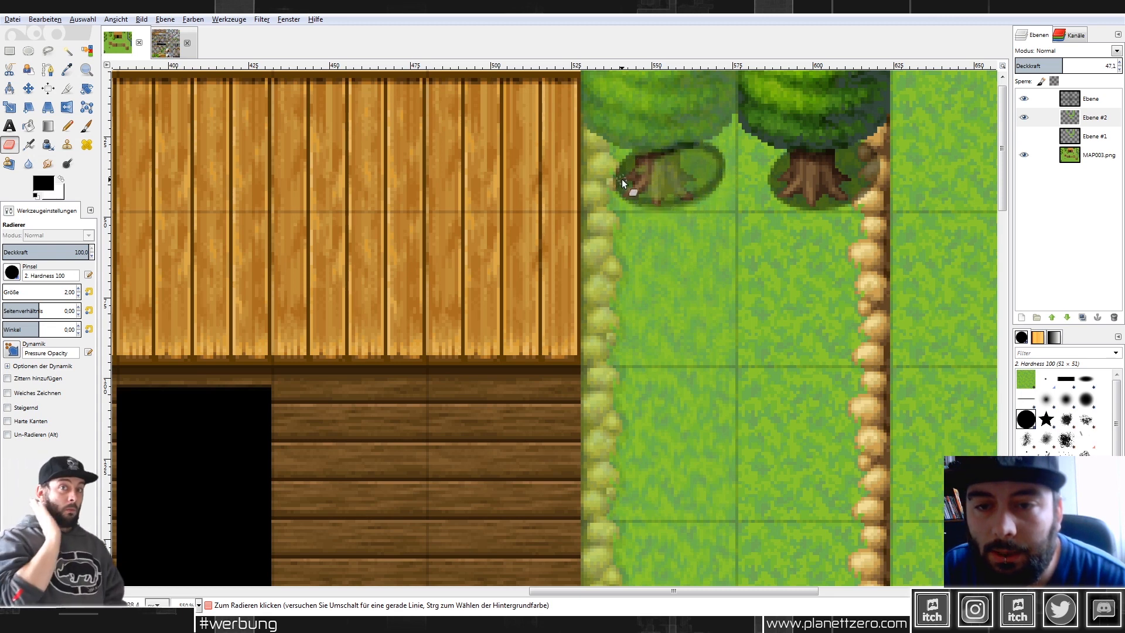
mouse_move(705, 165)
left_mouse_down()
mouse_move(646, 177)
mouse_move(666, 168)
mouse_move(648, 169)
mouse_move(656, 191)
mouse_move(706, 173)
mouse_move(712, 155)
mouse_move(672, 175)
mouse_move(683, 151)
mouse_move(658, 171)
mouse_move(697, 169)
mouse_move(658, 187)
mouse_move(712, 168)
left_mouse_up()
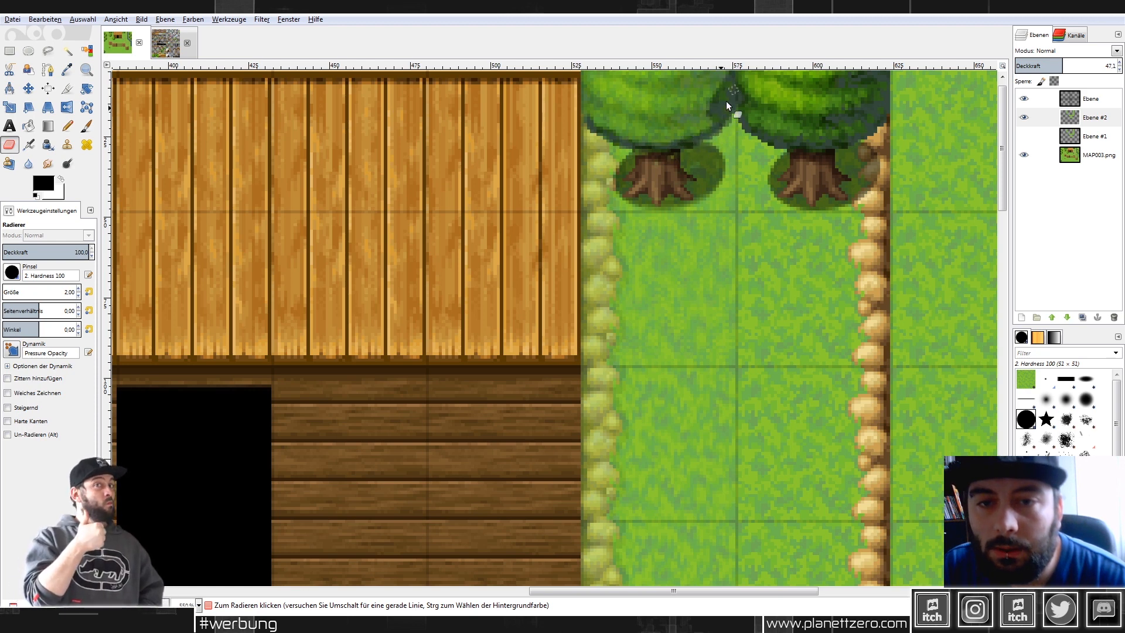
Erase the grass over the same tree's crown with a size 5 eraser, and restore the Ebene #2 layer to full opacity.
scroll(703, 118, "up", 1)
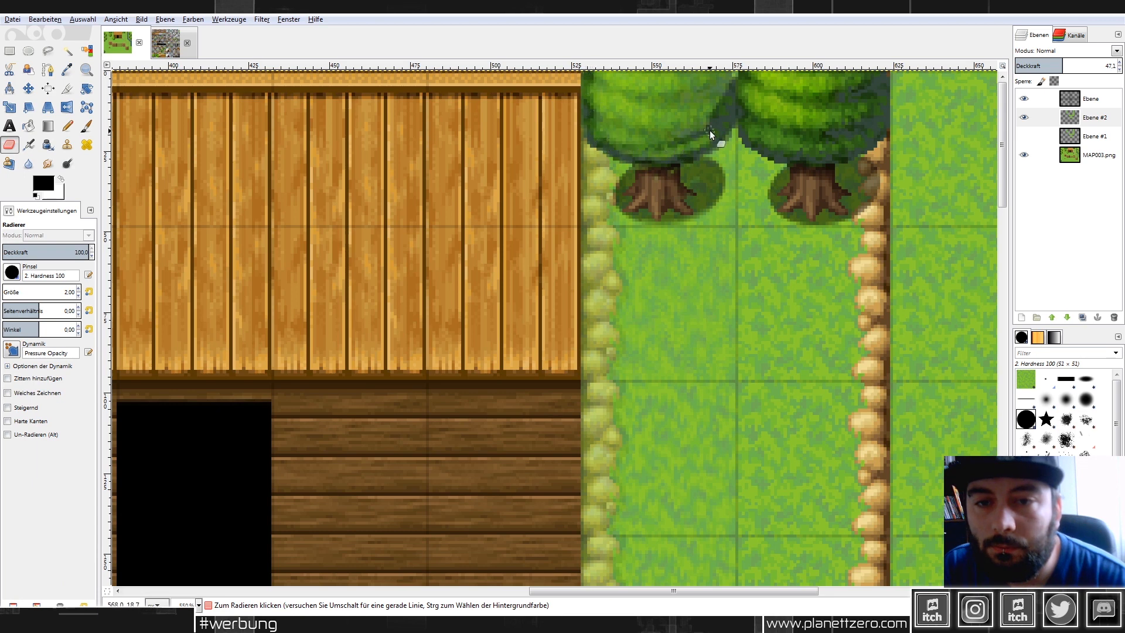
double_click(69, 292)
type("5")
key("Return")
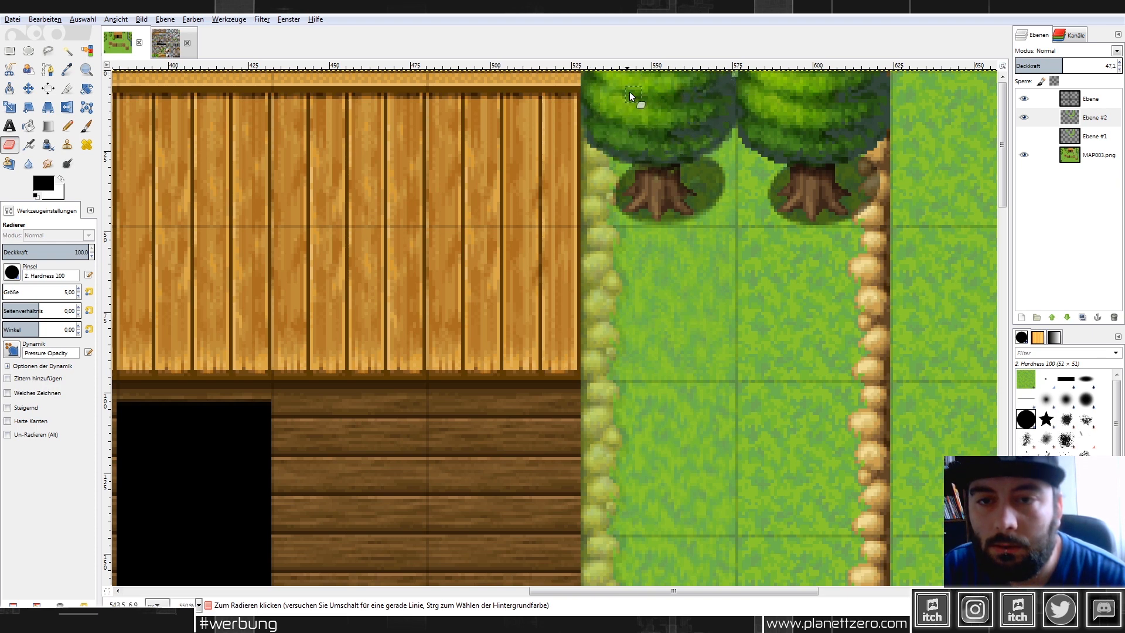
left_click_drag(1062, 63, 1121, 60)
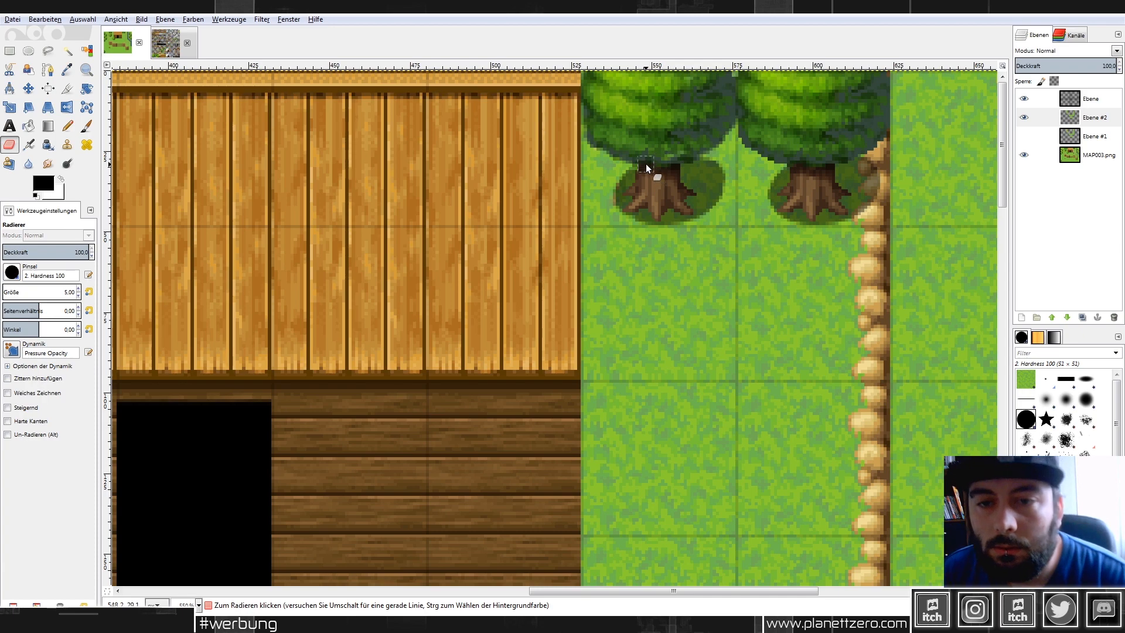
Copy small pieces of grass and paste them over the uneven western edge of the uncovered tree's shadow.
scroll(726, 247, "down", 2)
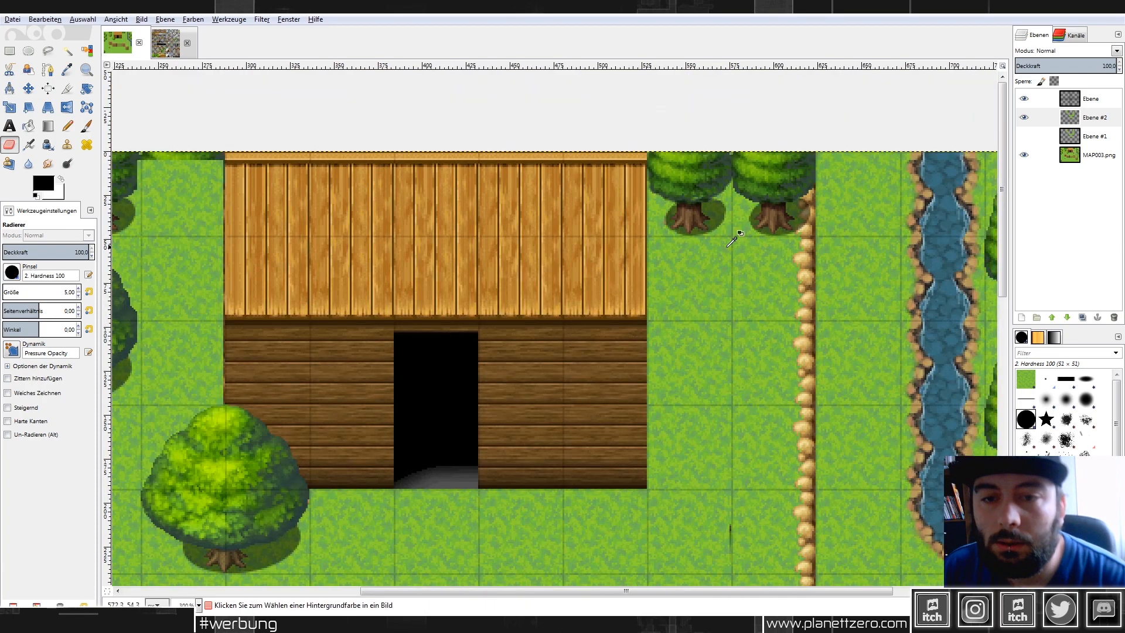
scroll(727, 248, "up", 3)
key("r")
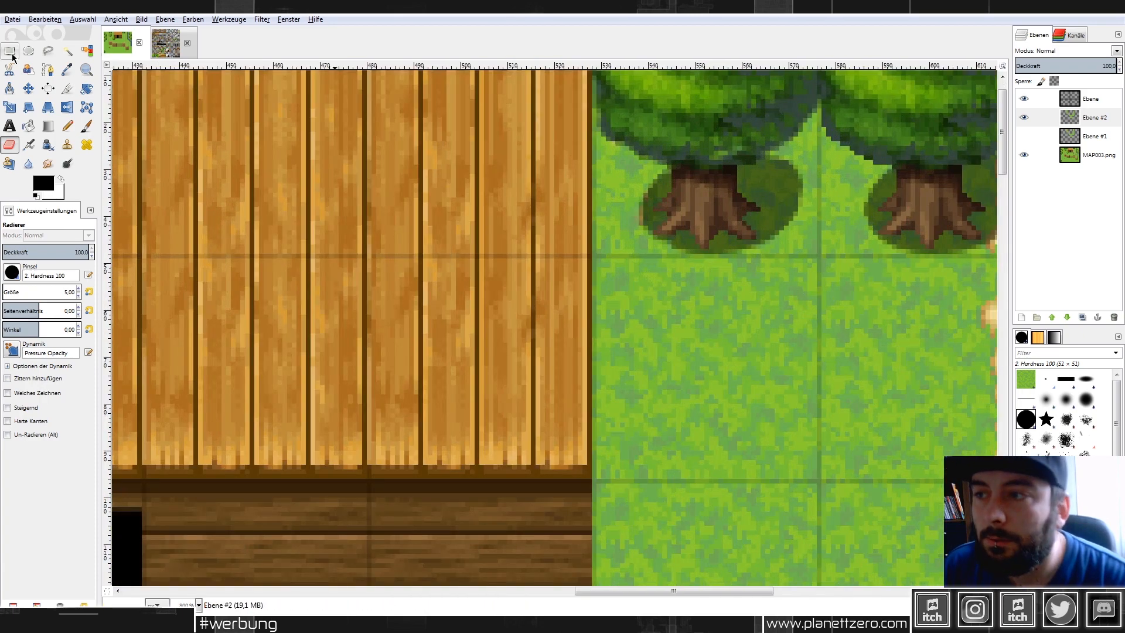
mouse_move(615, 194)
left_mouse_down()
mouse_move(633, 243)
mouse_move(641, 220)
left_mouse_up()
key("ctrl+c")
key("ctrl+v")
left_click(661, 201)
left_click_drag(635, 180, 643, 196)
key("ctrl+c")
key("ctrl+v")
left_click(699, 196)
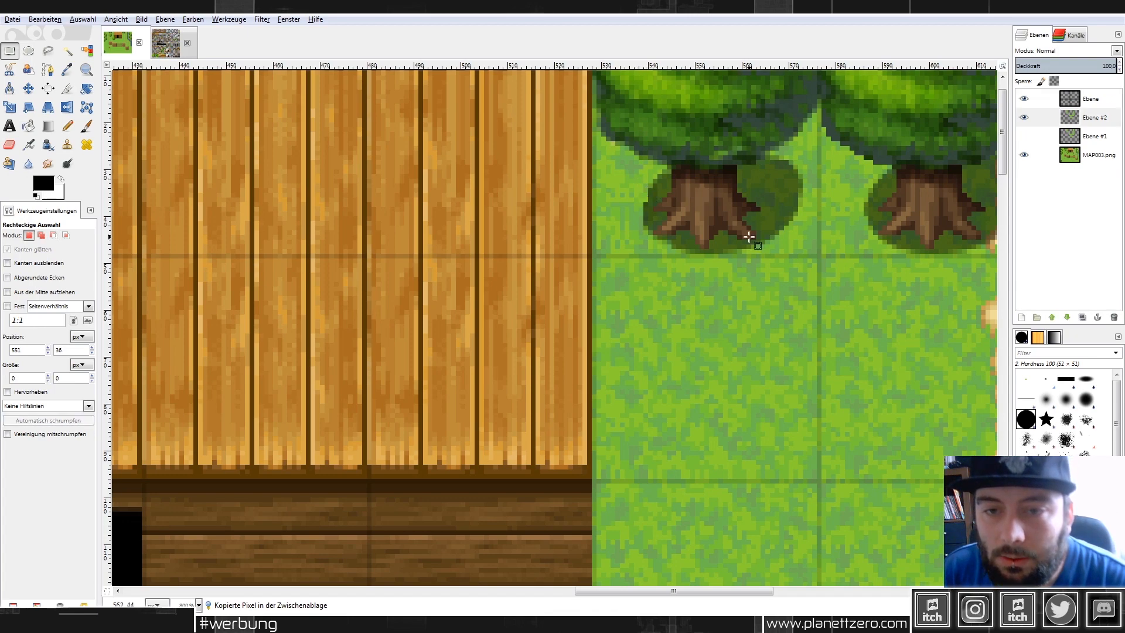
Copy a 3 × 3 px piece of grass and paste it over the edge of the large tree in front of the house.
scroll(750, 239, "down", 4)
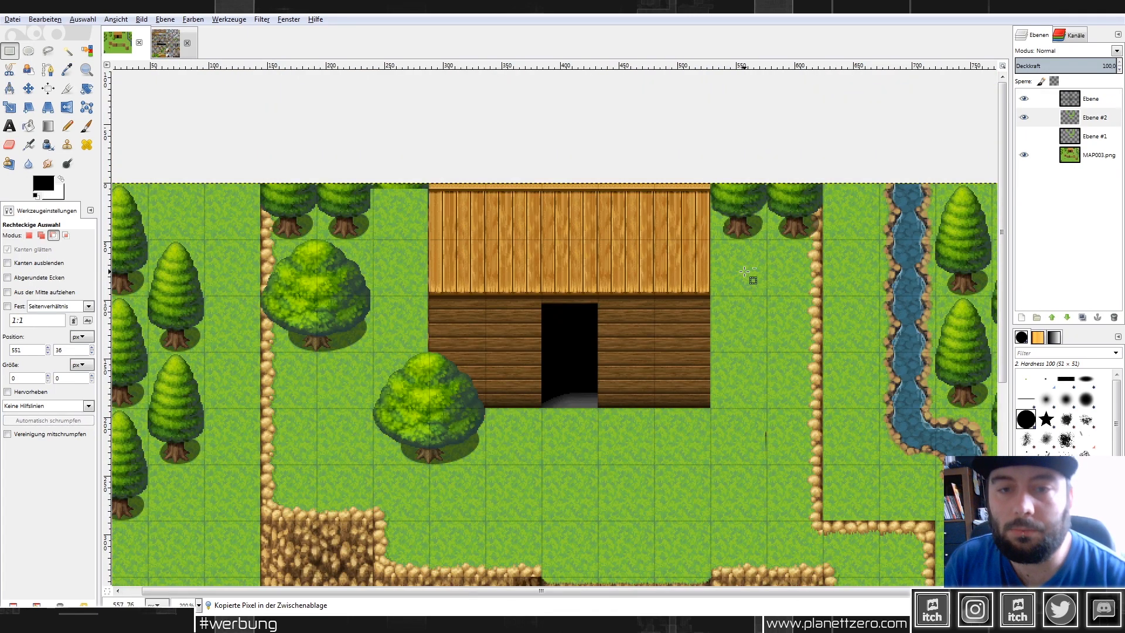
scroll(460, 368, "up", 1)
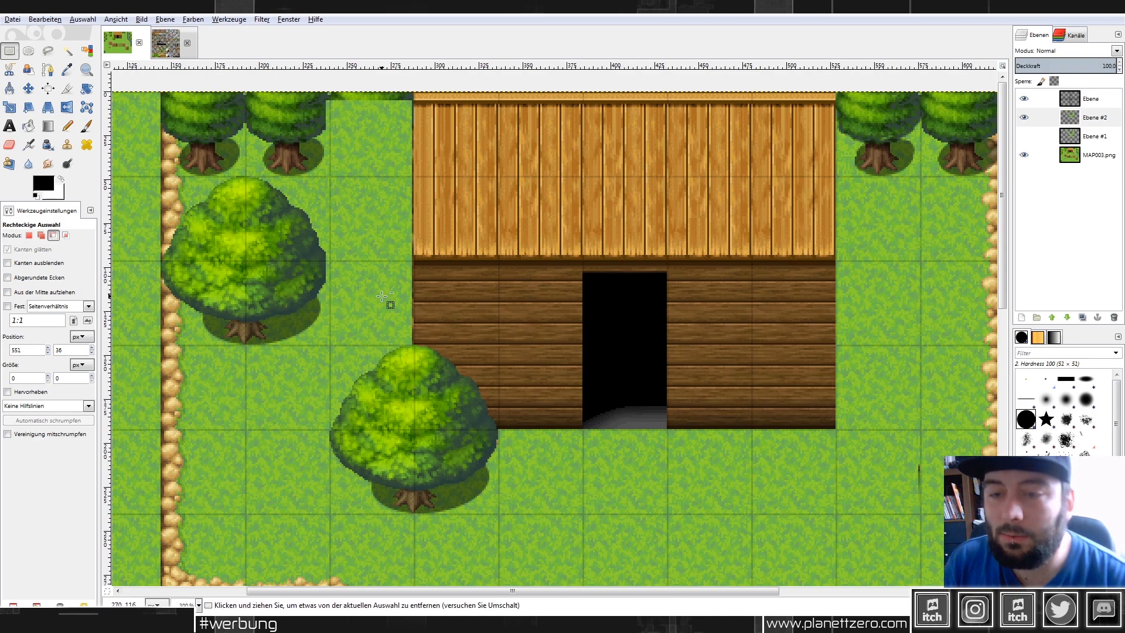
mouse_move(1109, 67)
left_mouse_down()
mouse_move(1016, 66)
mouse_move(1114, 66)
left_mouse_up()
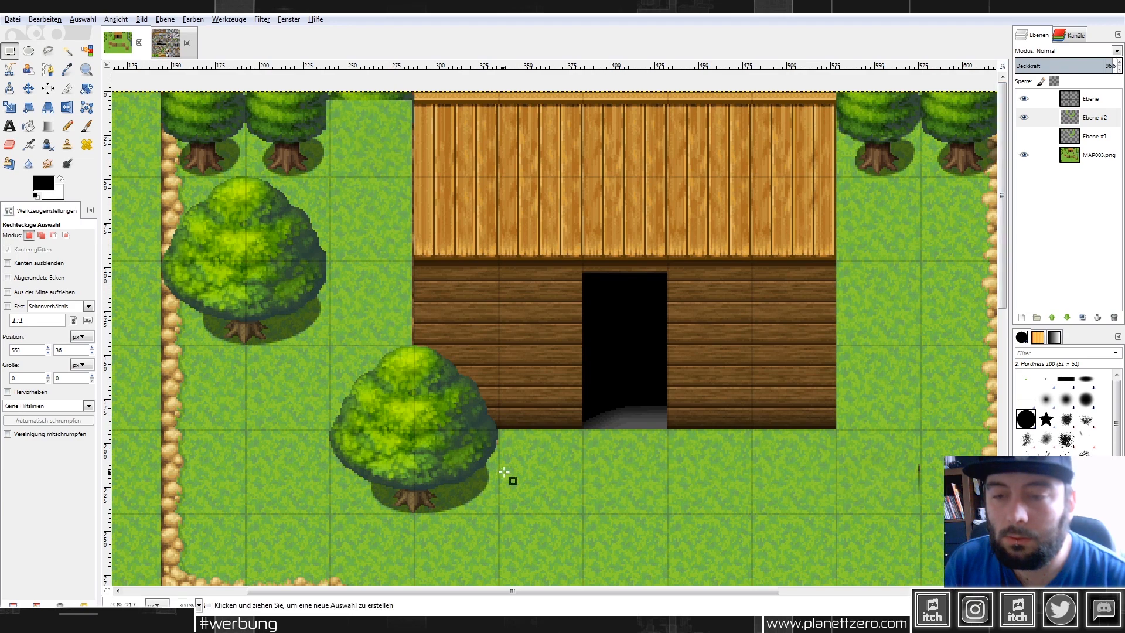
scroll(512, 477, "up", 4)
left_click_drag(487, 355, 507, 375)
key("ctrl+c")
key("ctrl+v")
left_click(562, 368)
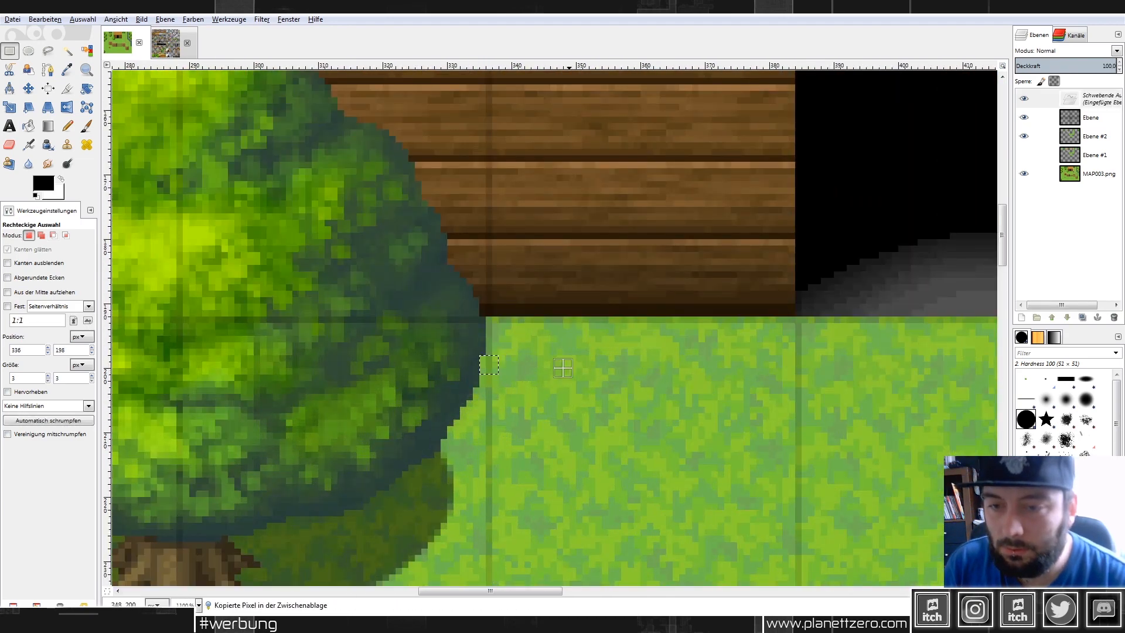
scroll(647, 382, "down", 5)
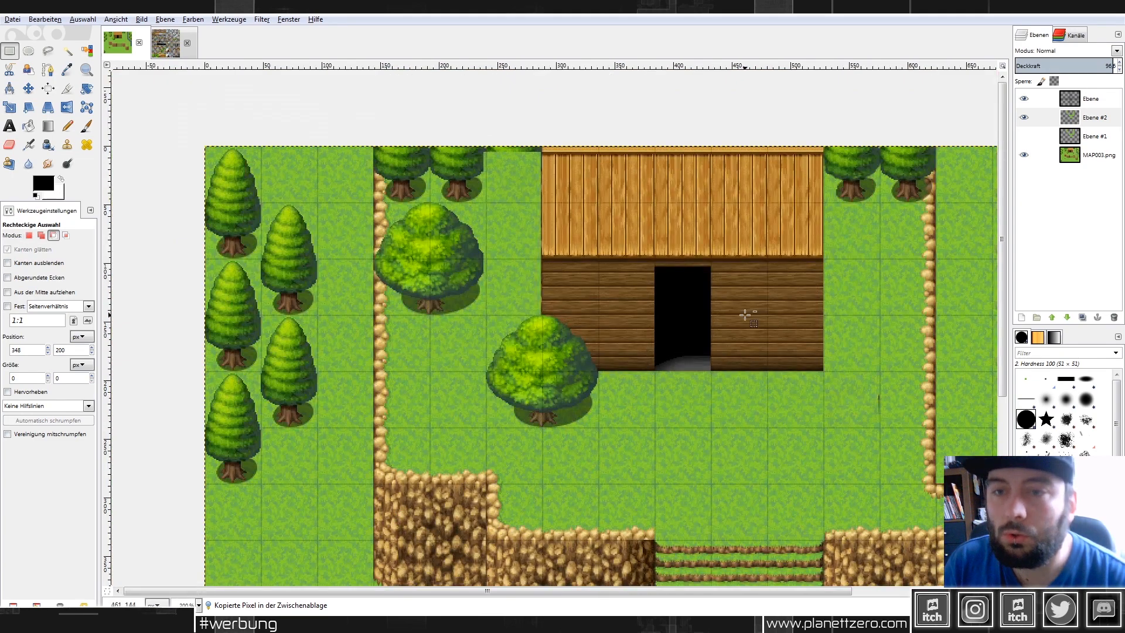
Erase the grass over the tree beside the house's west wall with Ebene #2 at 42.5 opacity, and restore the layer's full opacity.
scroll(550, 135, "up", 2)
left_click_drag(1065, 65, 1058, 66)
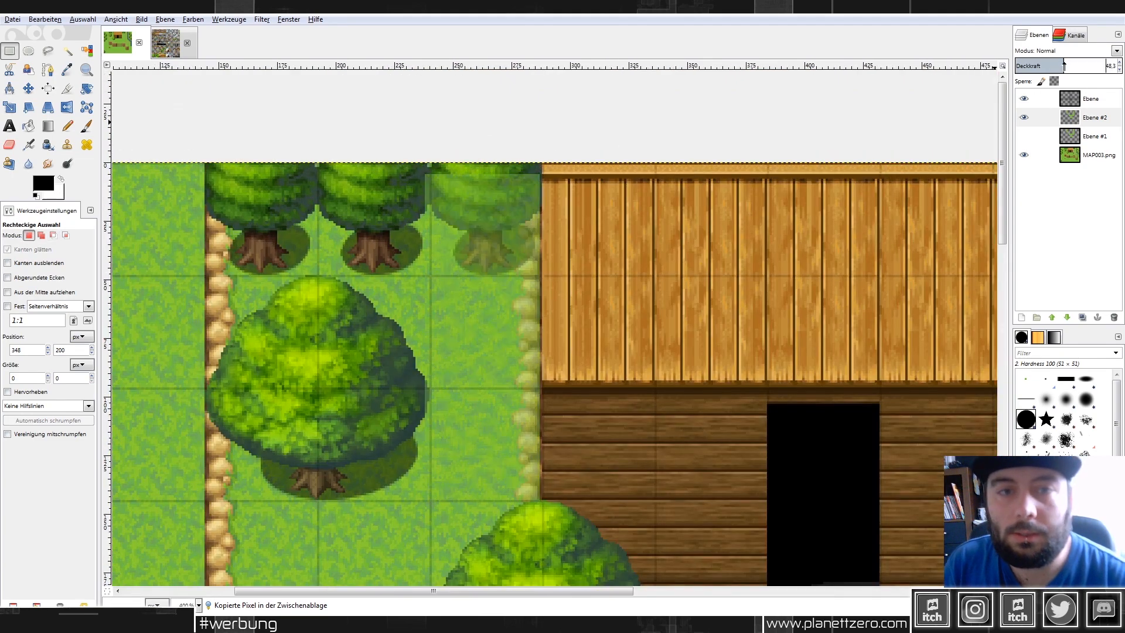
left_click(10, 145)
scroll(494, 272, "up", 2)
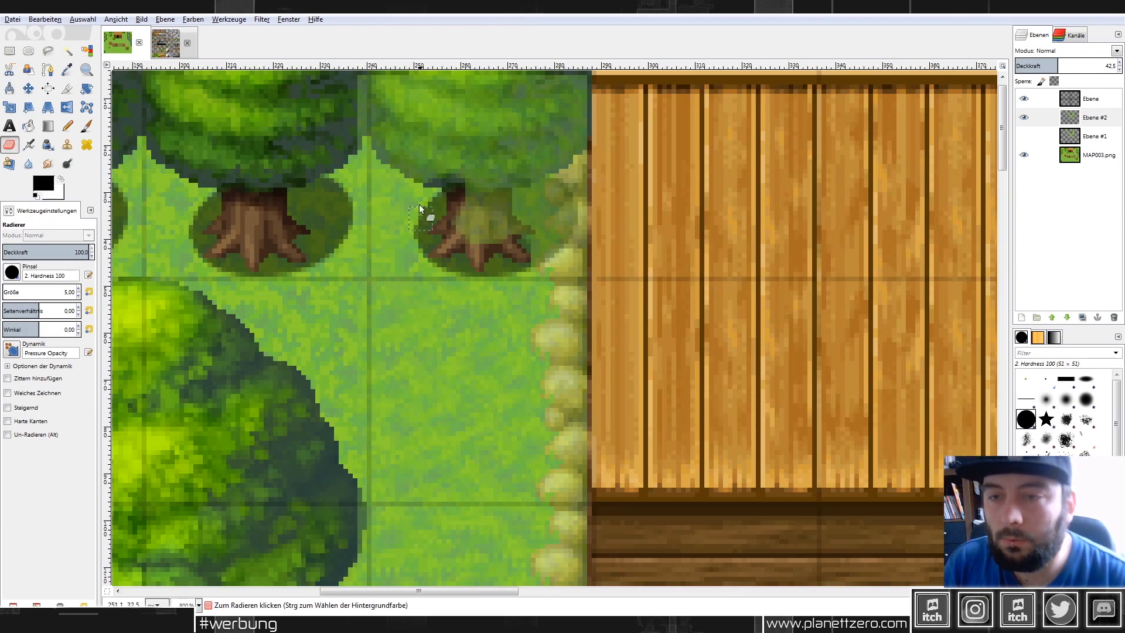
left_click(494, 281)
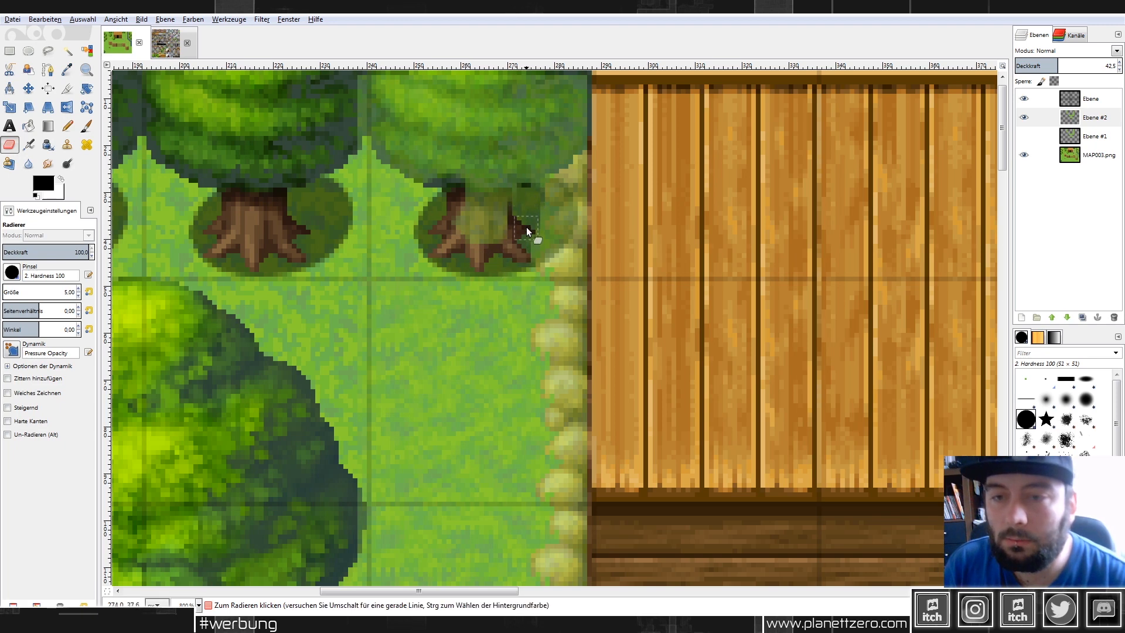
left_click_drag(484, 241, 392, 160)
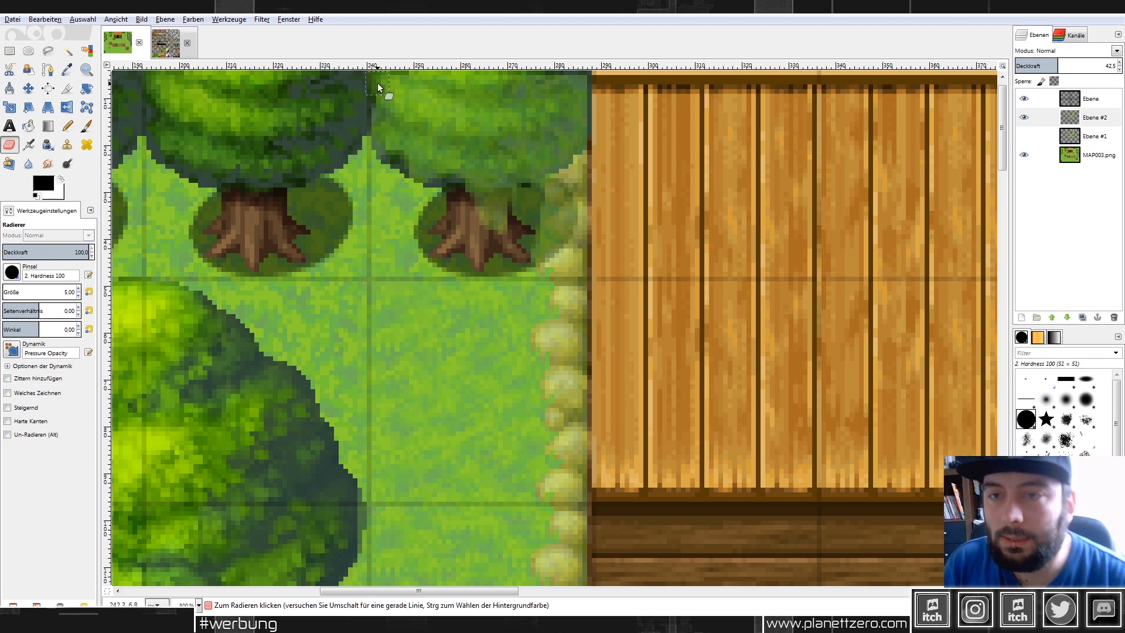
left_click_drag(382, 83, 487, 86)
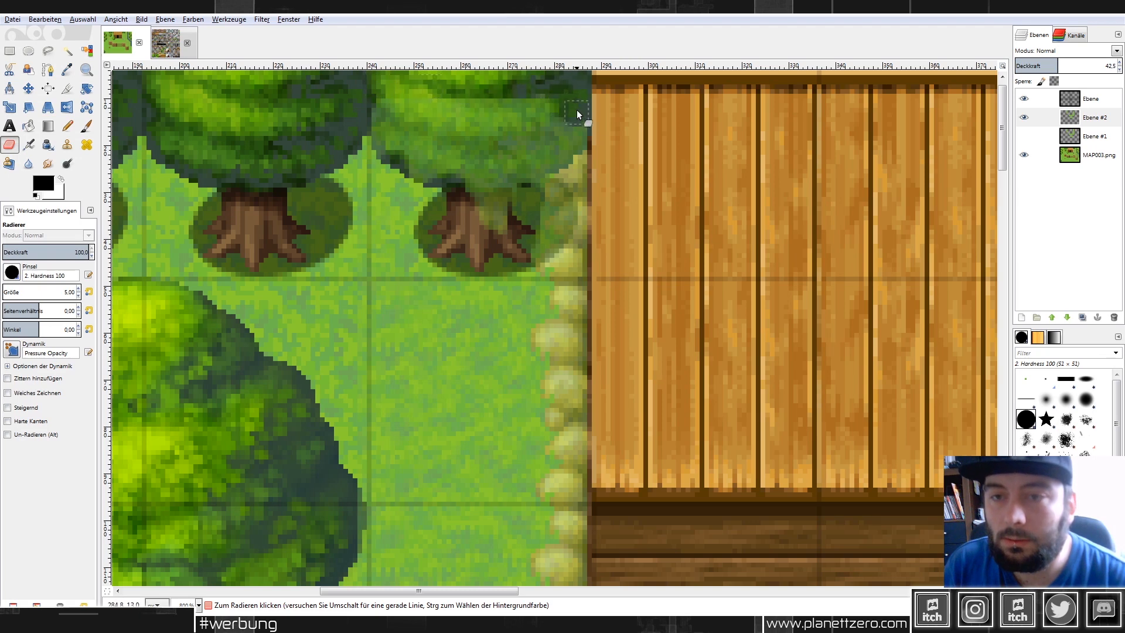
mouse_move(522, 202)
left_mouse_down()
mouse_move(484, 214)
mouse_move(552, 107)
mouse_move(445, 183)
mouse_move(500, 149)
mouse_move(439, 82)
mouse_move(409, 104)
mouse_move(379, 159)
left_mouse_up()
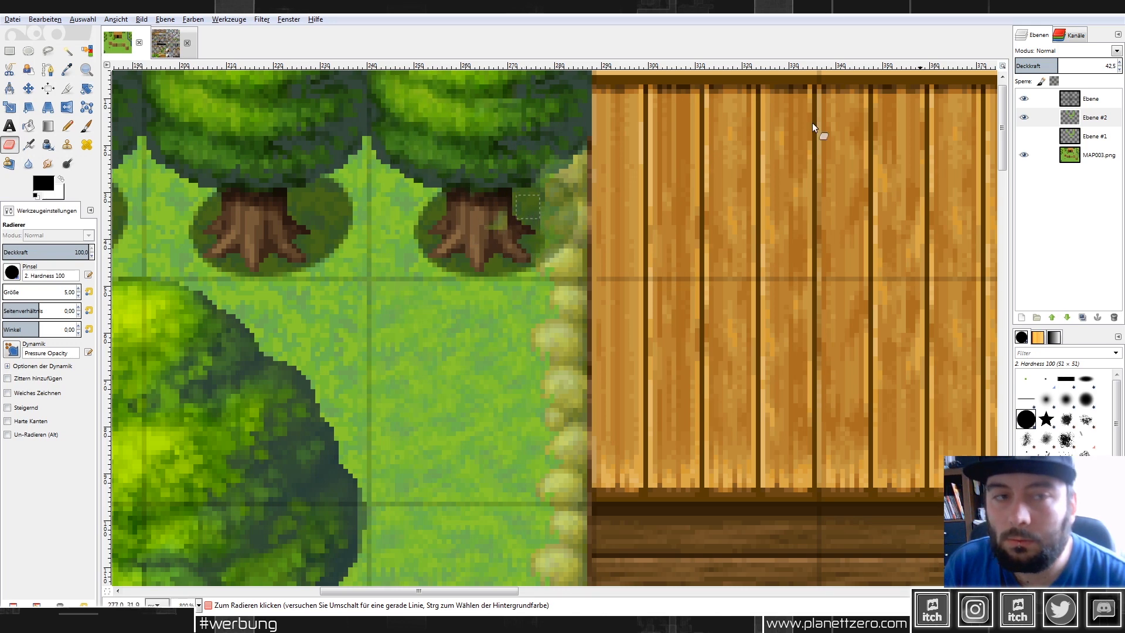
left_click_drag(1049, 65, 1120, 67)
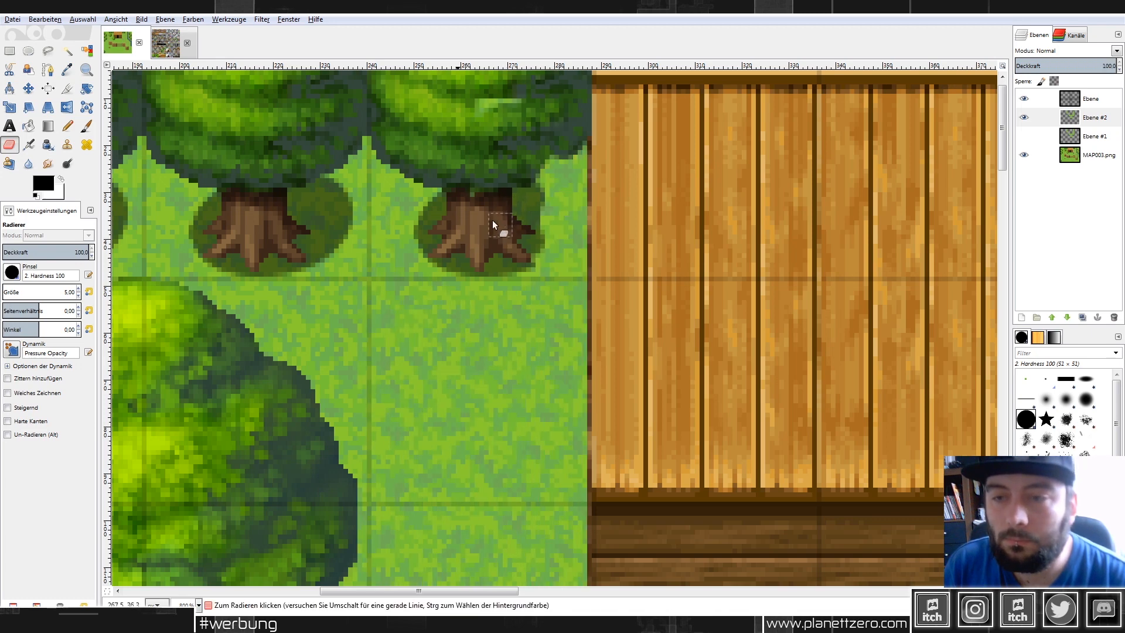
Select a 13 × 25 px area around the western part of the tree's trunk and shadow, copy it, and add a new layer above Ebene #2.
key("r")
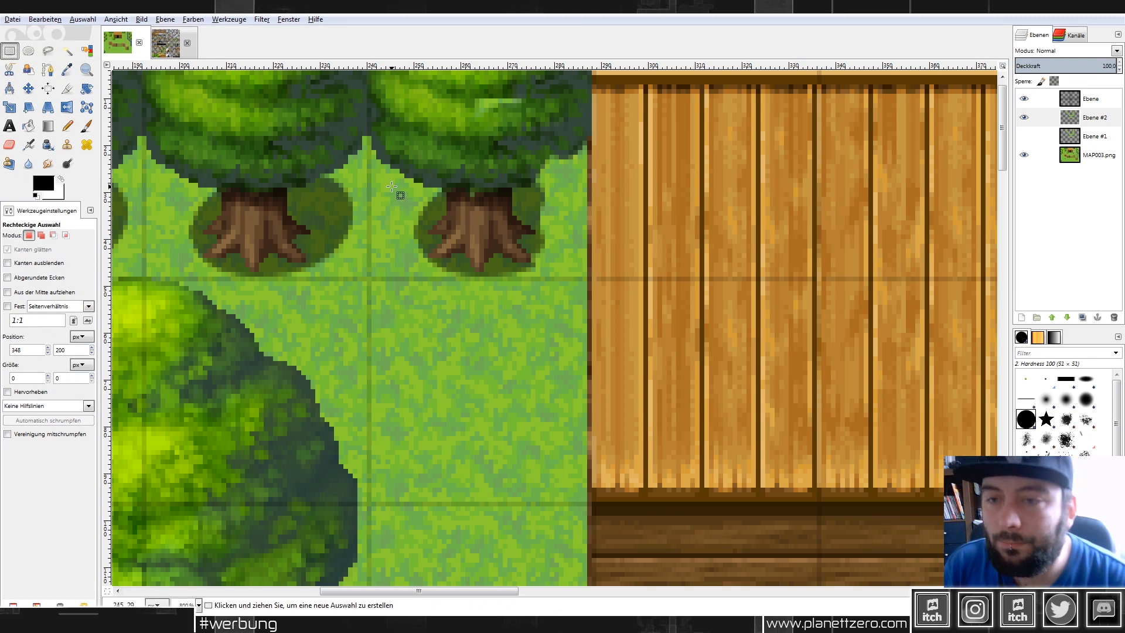
left_click_drag(391, 179, 450, 295)
key("ctrl+c")
right_click(1092, 121)
left_click(1053, 143)
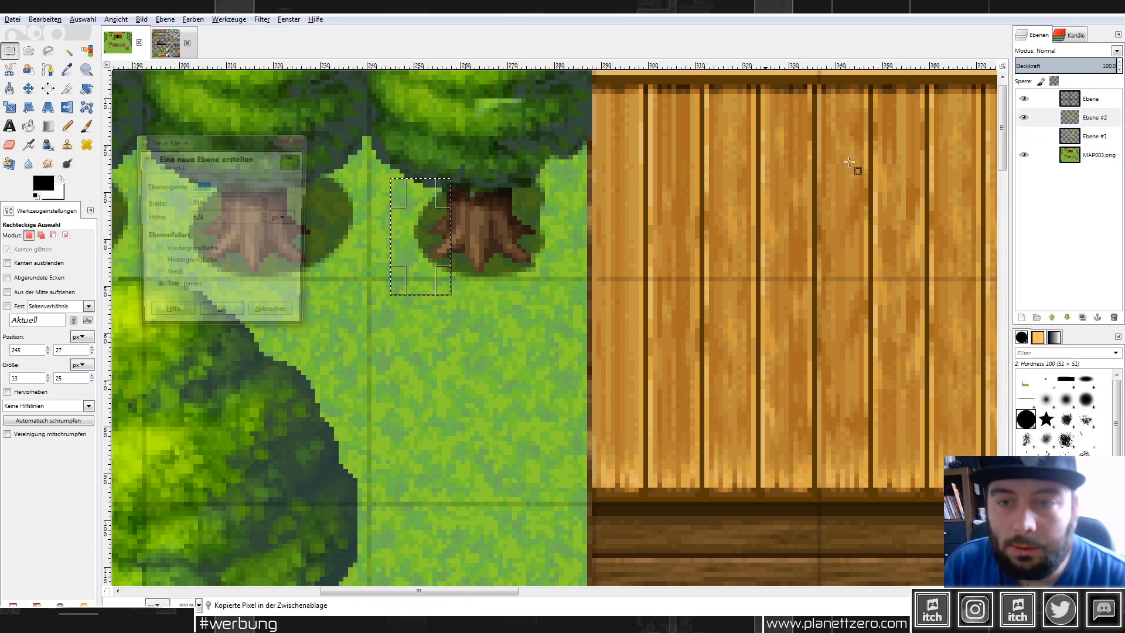
key("Return")
Replace the pasted grass fragment with a copy of the selected trunk area from the MAP003.png layer, pasted while Ebene #3 is active.
key("ctrl+v")
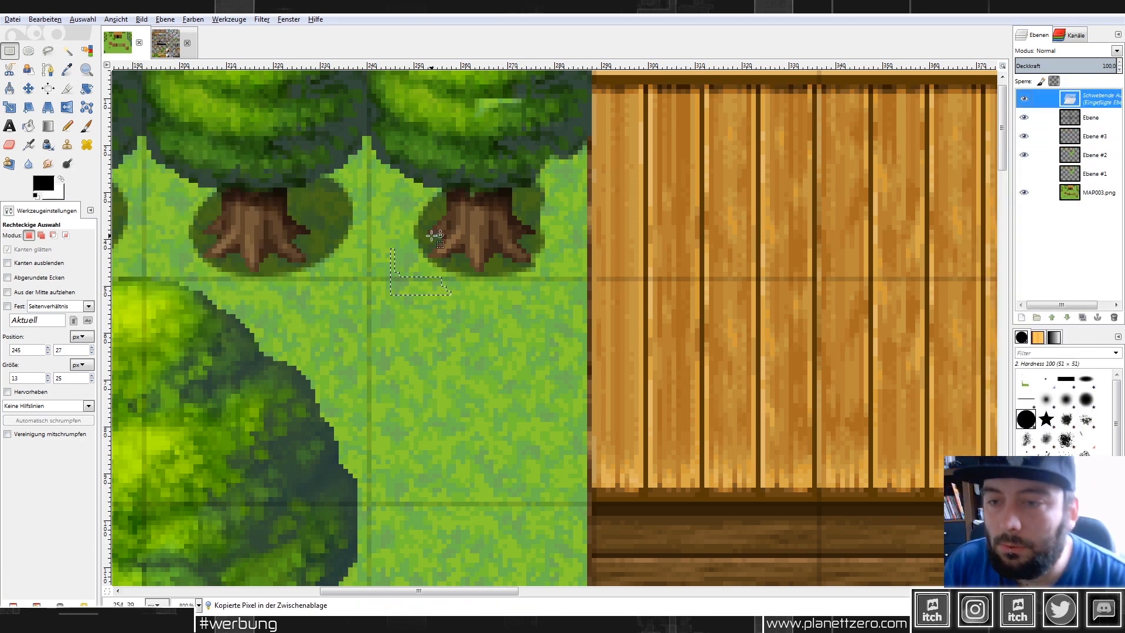
key("ctrl+z")
left_click(1094, 156)
left_click(1096, 173)
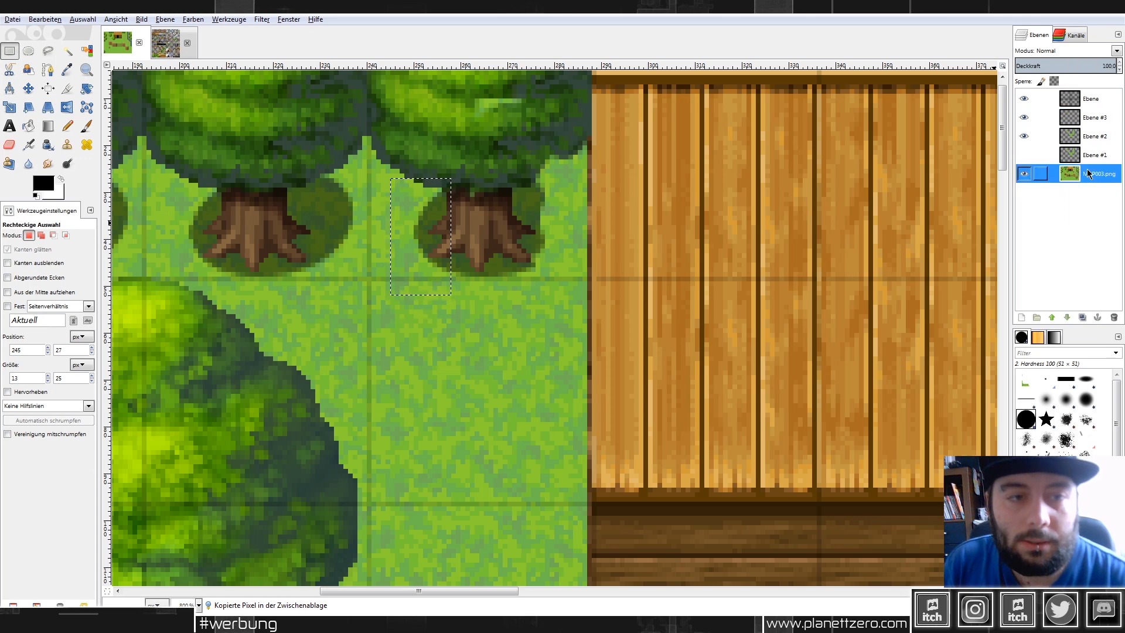
left_click(1093, 119)
key("ctrl+v")
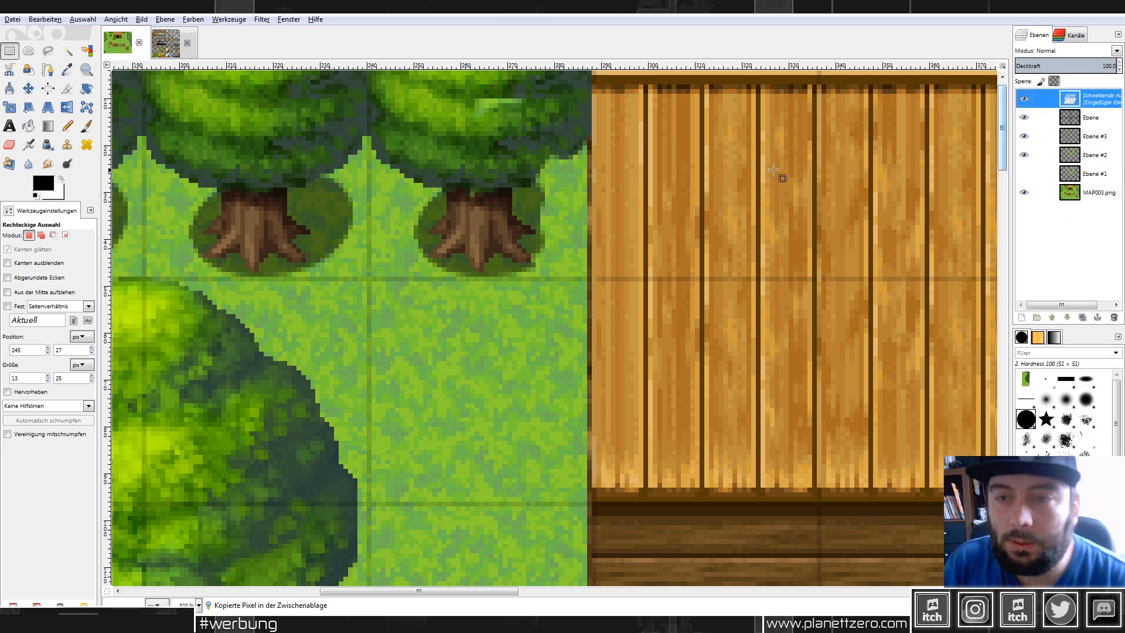
Flip the pasted trunk piece horizontally and move it 25 px across to complete the opposite side of the trunk and shadow.
left_click(67, 107)
left_click(437, 251)
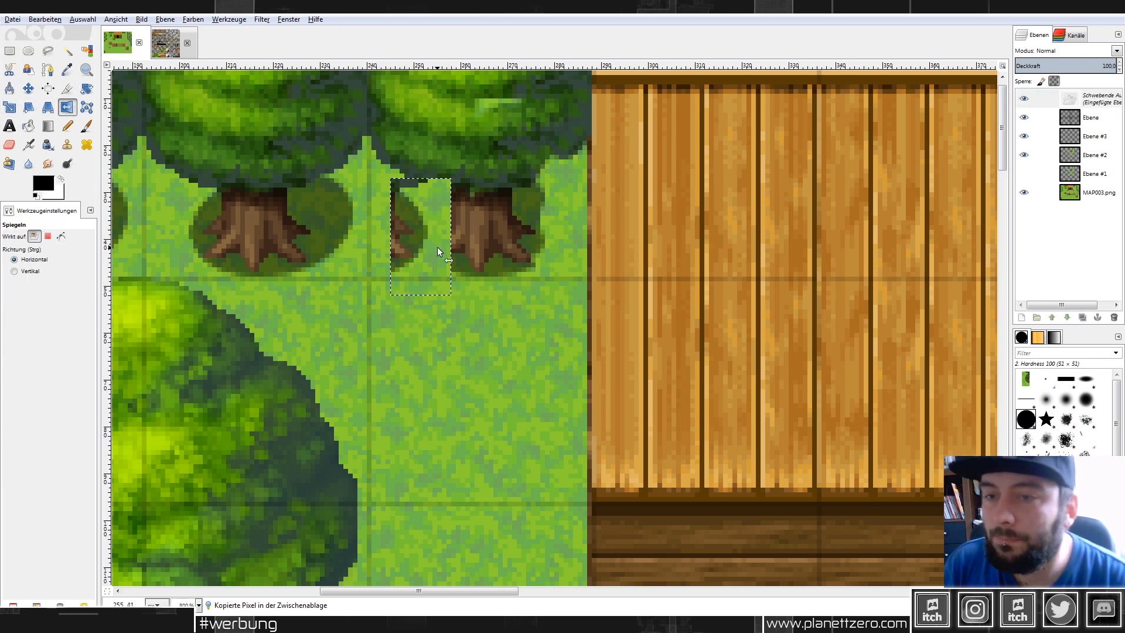
left_click(28, 88)
left_click(24, 271)
left_click_drag(441, 252, 542, 249)
key("Down")
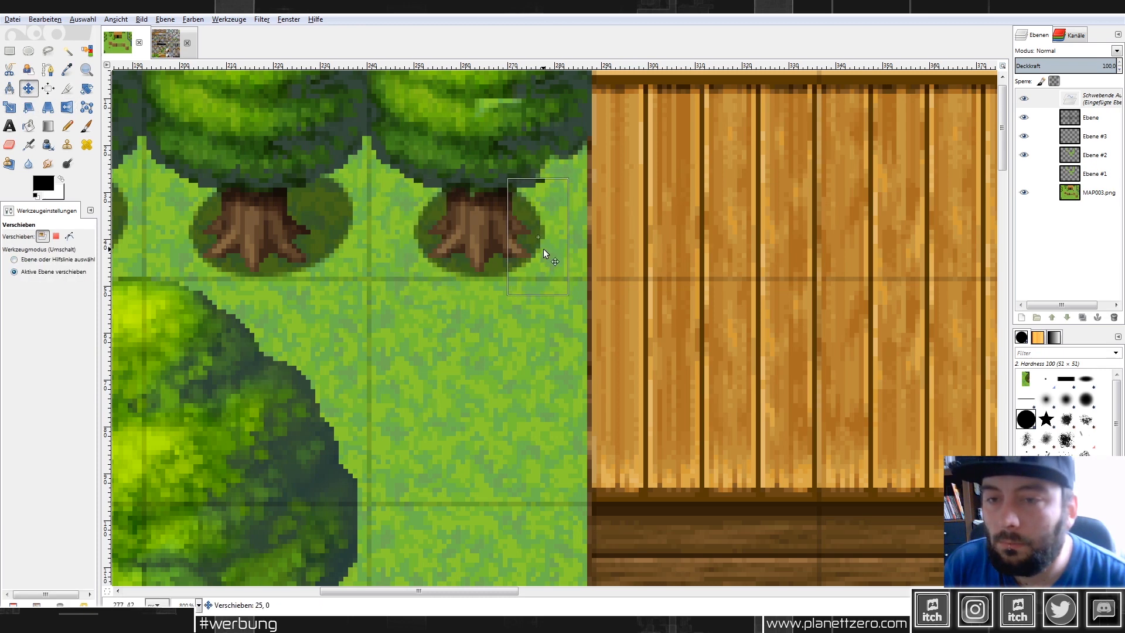
Erase the excess edges of the flipped trunk piece with a size 2 eraser and anchor the piece to Ebene #3.
key("shift+e")
scroll(467, 200, "up", 2)
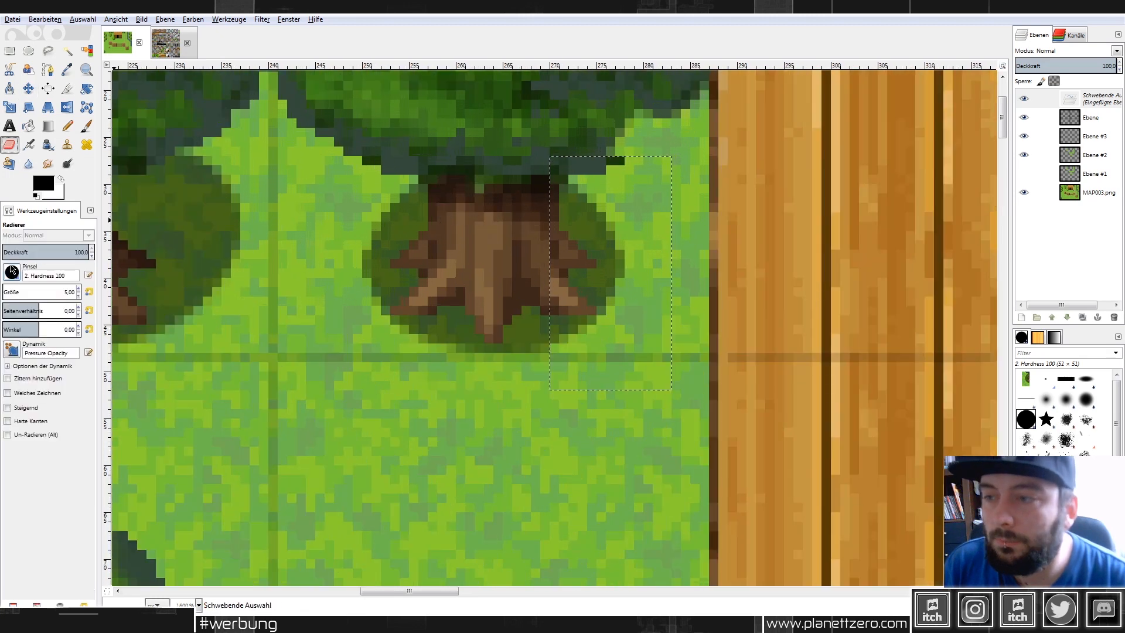
left_click(31, 288)
type("2")
key("Return")
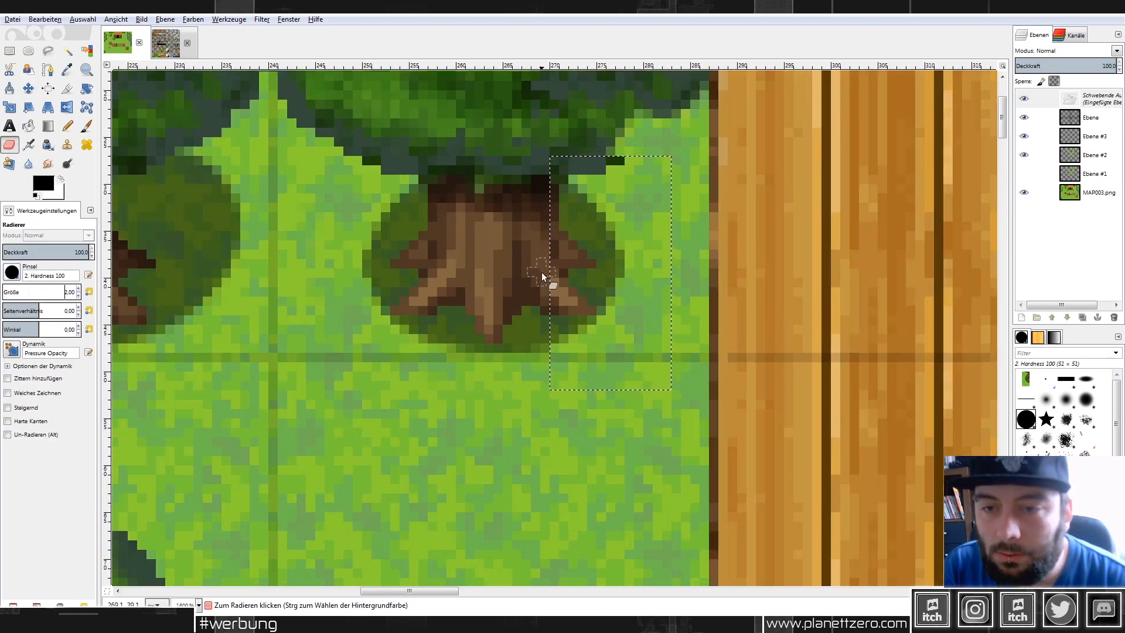
left_click(542, 202)
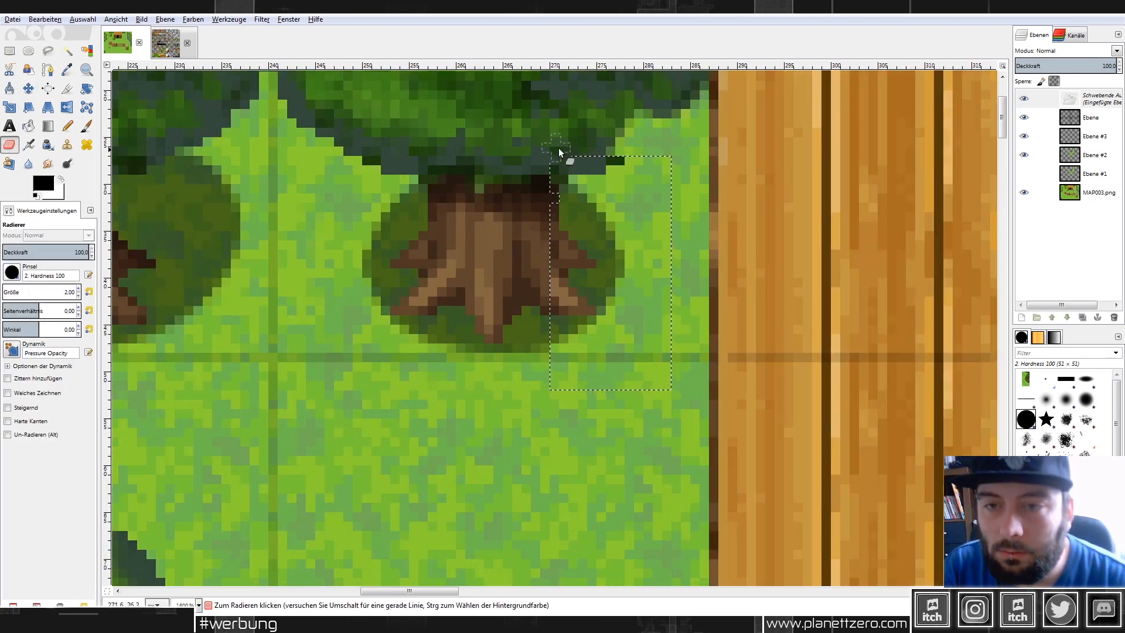
mouse_move(593, 163)
left_mouse_down()
mouse_move(617, 164)
mouse_move(637, 143)
mouse_move(654, 155)
mouse_move(642, 180)
mouse_move(634, 165)
mouse_move(642, 182)
mouse_move(672, 166)
mouse_move(630, 173)
mouse_move(687, 198)
left_mouse_up()
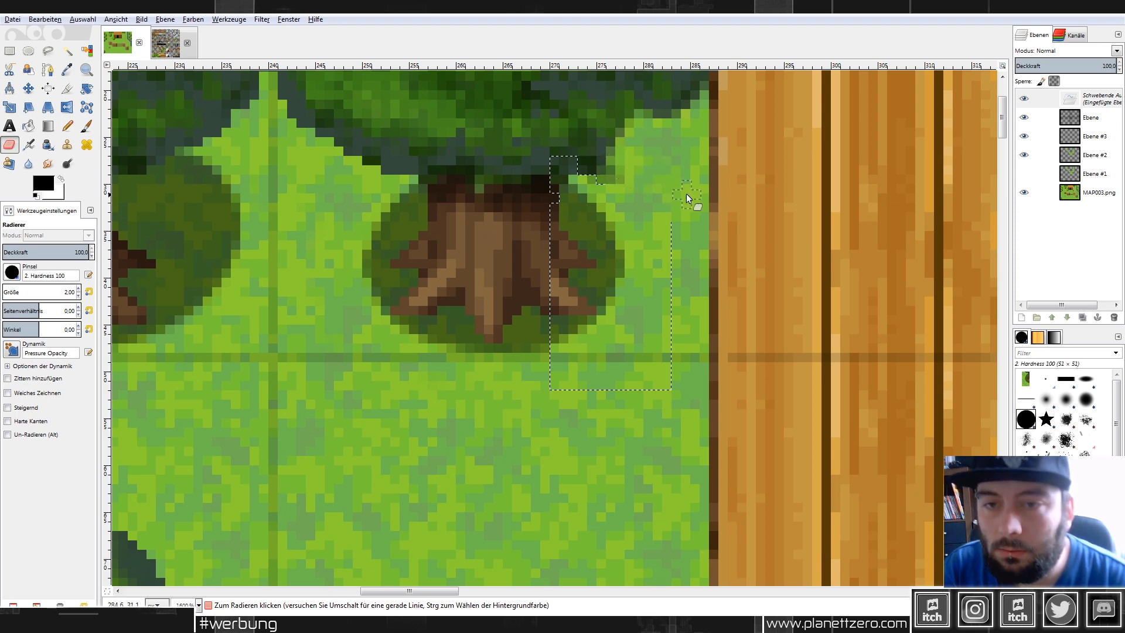
left_click(9, 51)
left_click(357, 264)
Compare the tree beside the house's west wall with Ebene #3 hidden and shown.
scroll(908, 328, "down", 3)
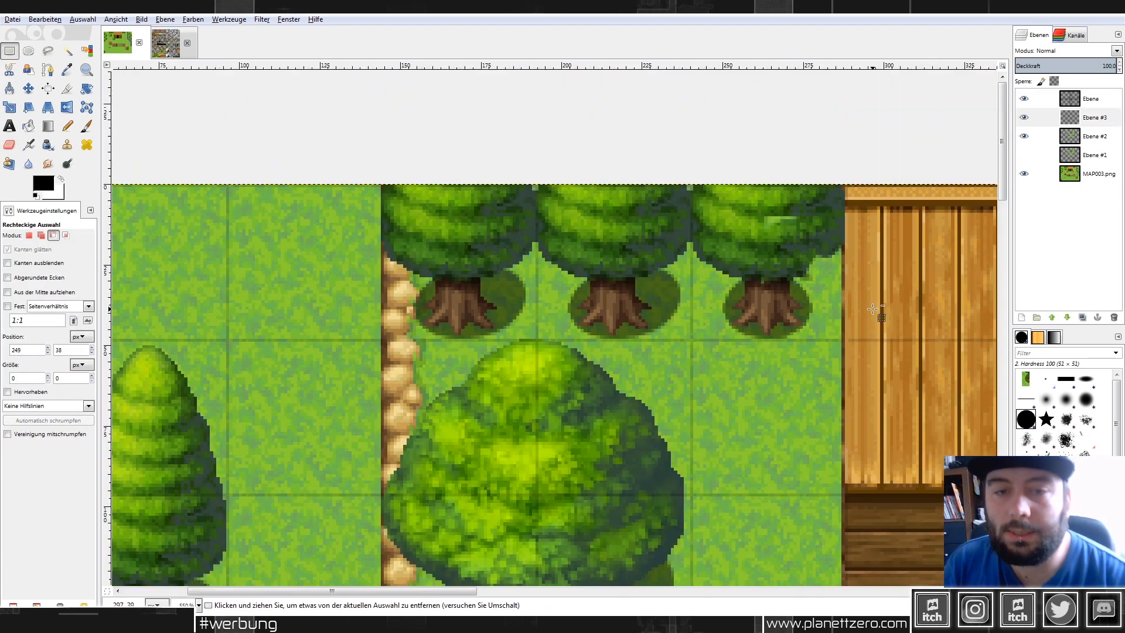
scroll(873, 309, "down", 1)
scroll(879, 314, "up", 1)
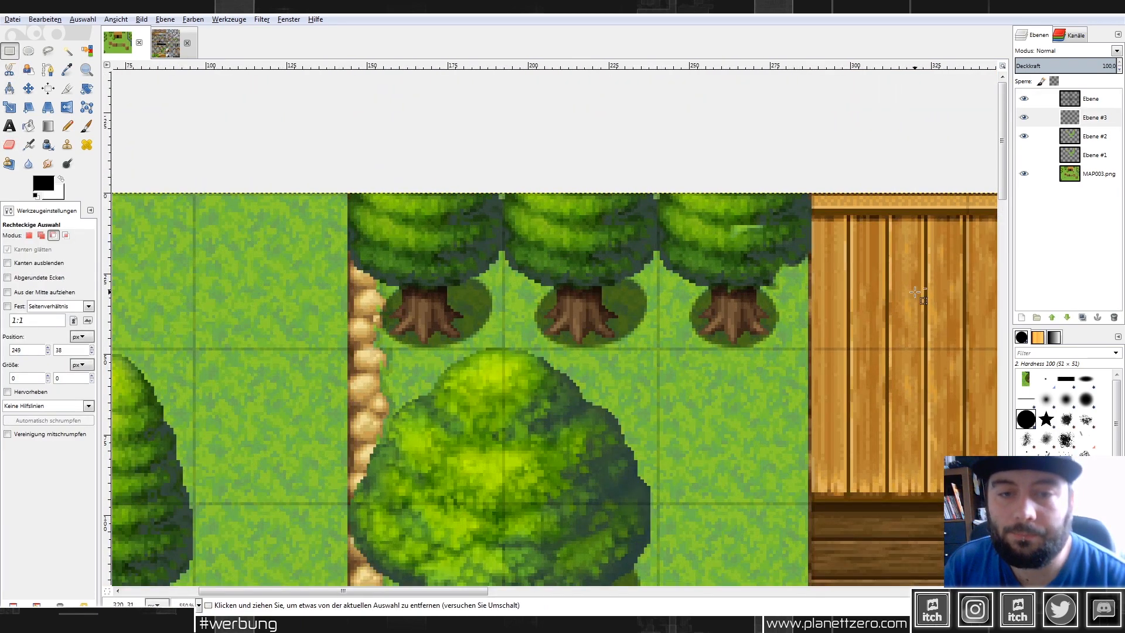
scroll(916, 292, "up", 2)
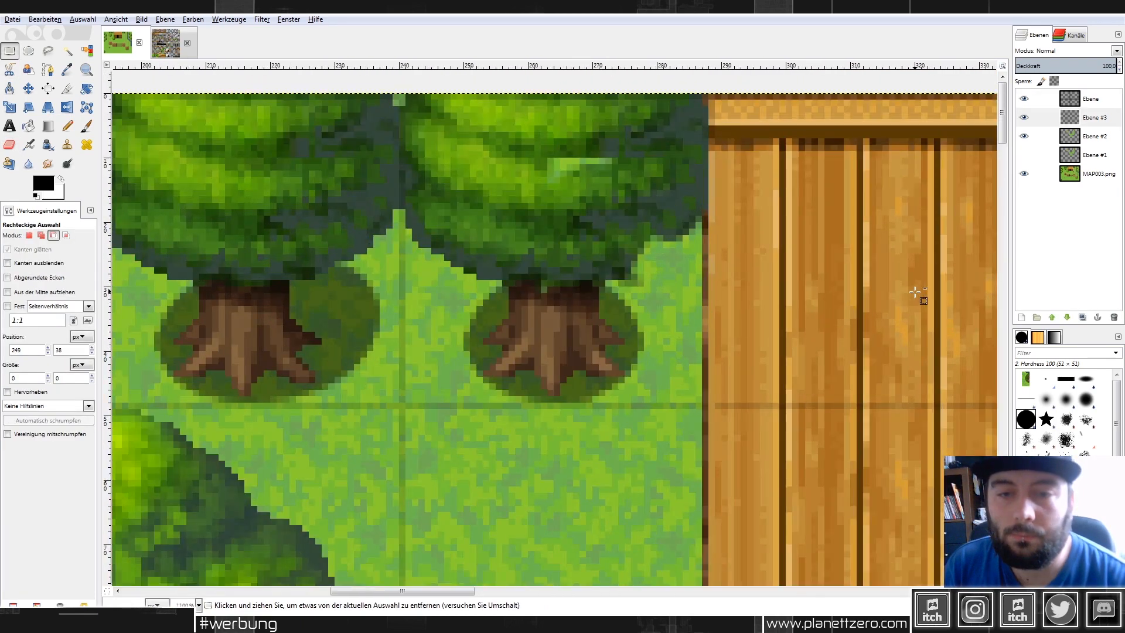
left_click(1025, 117)
left_click(1026, 118)
left_click(1026, 118)
left_click(1026, 118)
left_click(1026, 118)
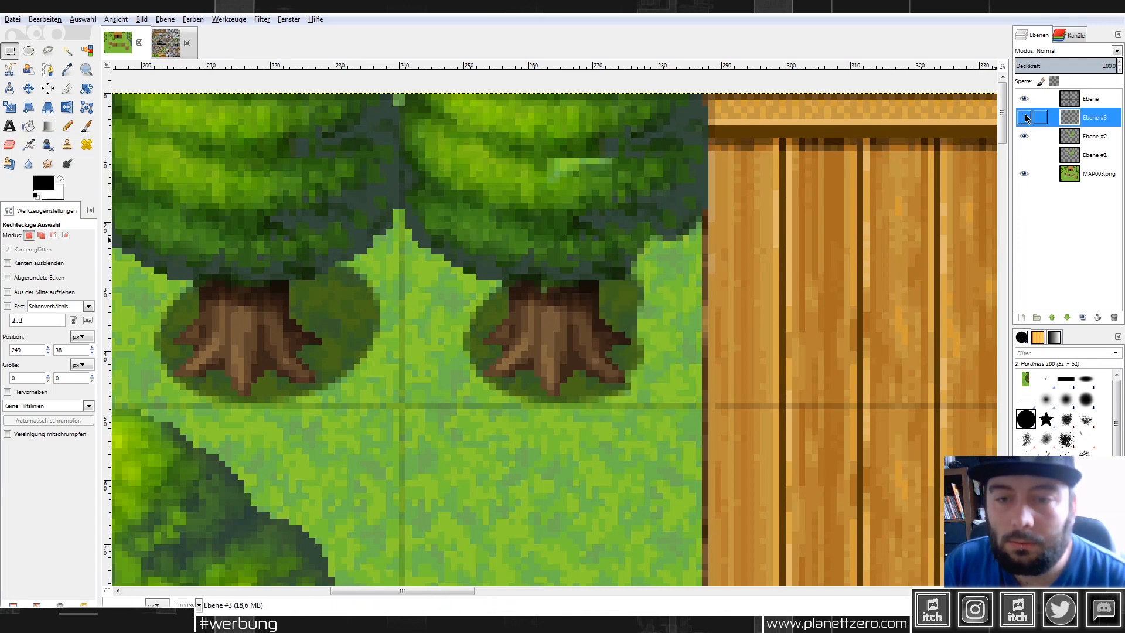
left_click(1026, 118)
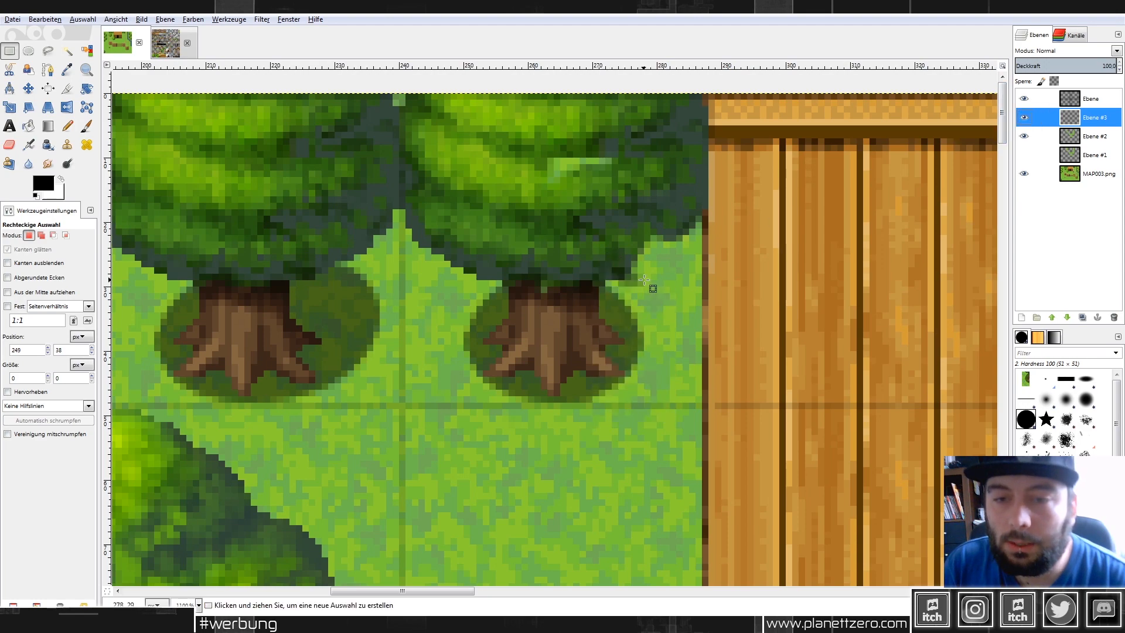
scroll(661, 284, "up", 1)
scroll(660, 286, "down", 5)
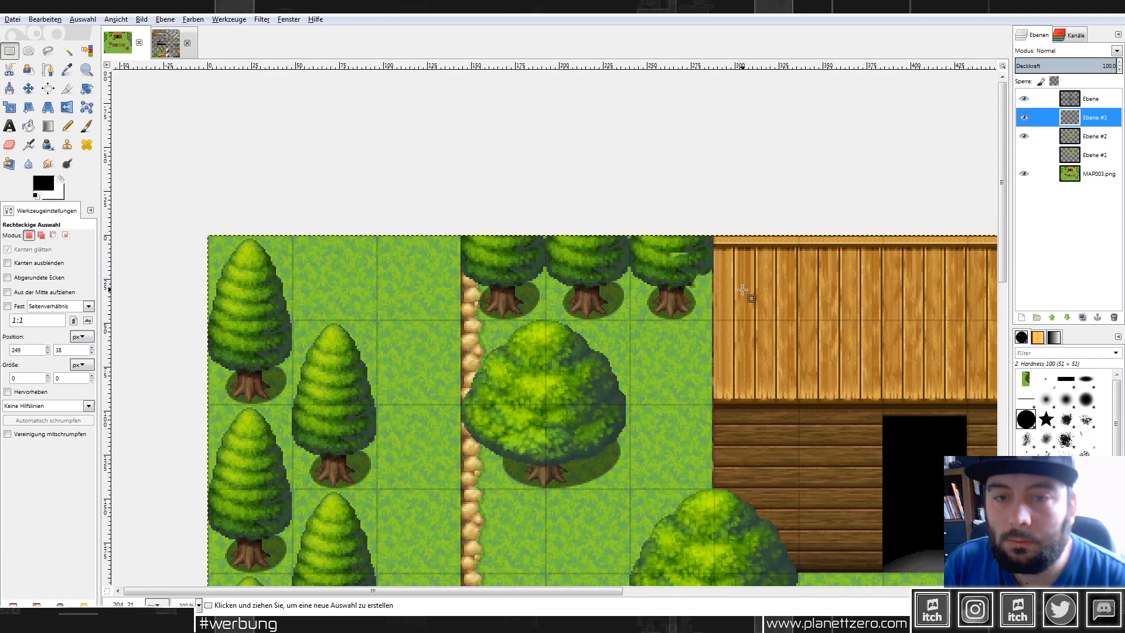
scroll(778, 273, "up", 2)
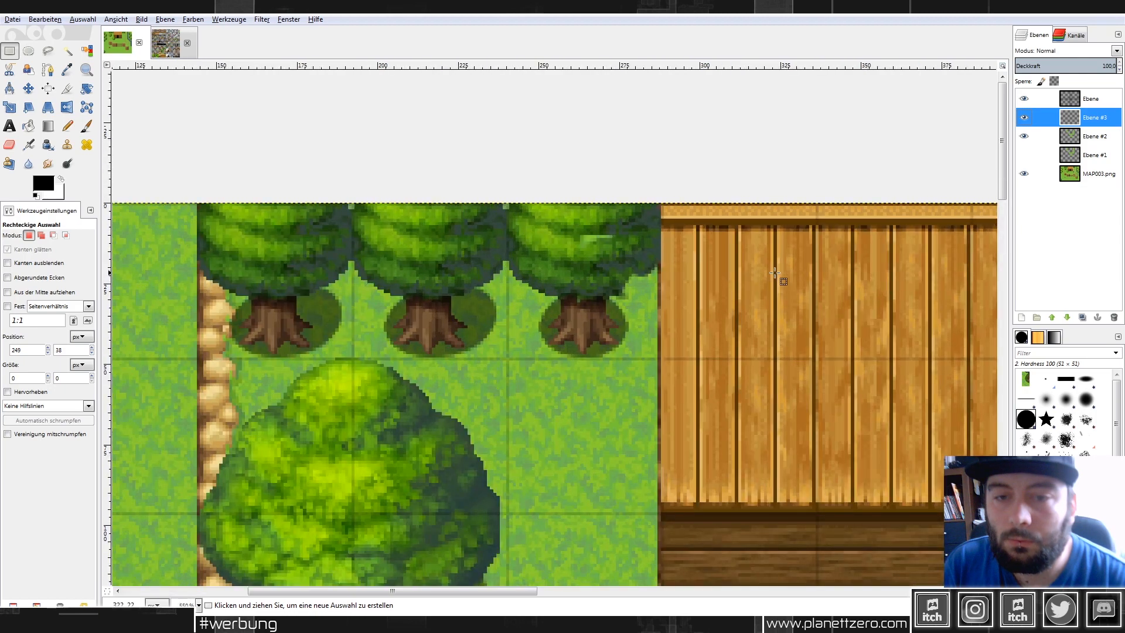
Check the same tree with Ebene #2 hidden, show the layer again, and set its opacity to 40.8.
left_click(1025, 137)
left_click(1024, 137)
left_click(1093, 140)
left_click(1024, 137)
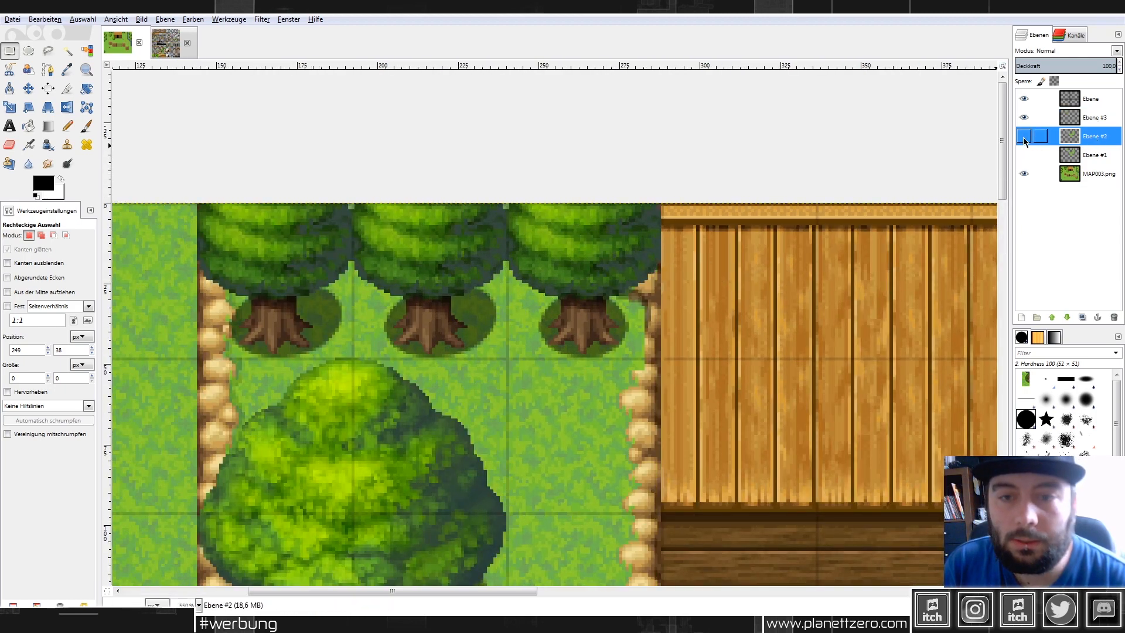
scroll(724, 282, "up", 2)
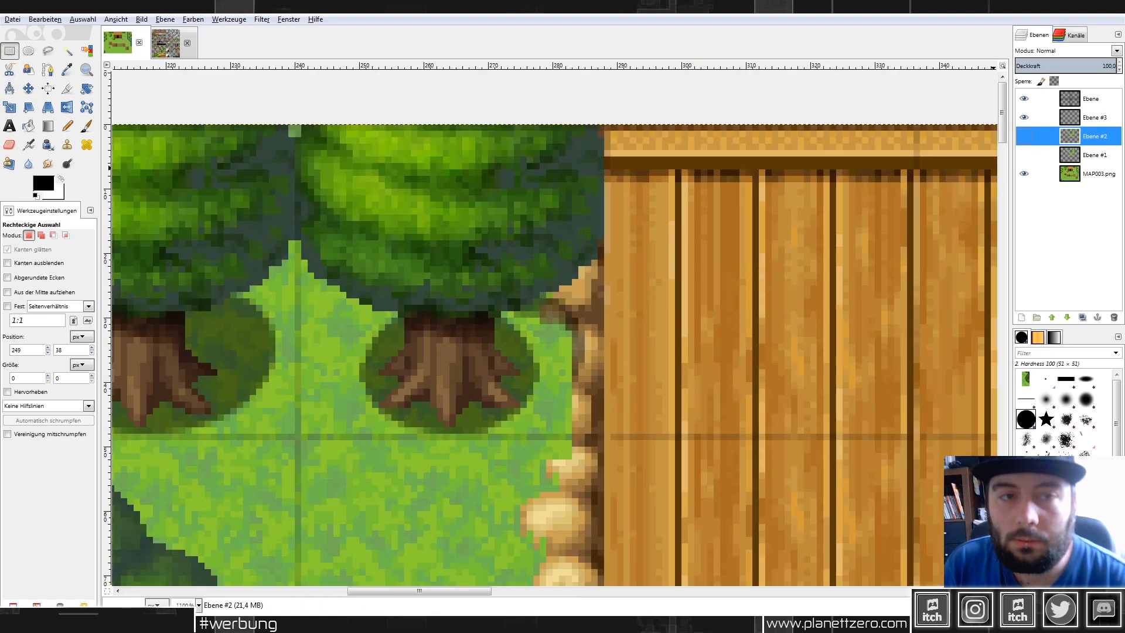
left_click(1024, 136)
left_click(1079, 65)
left_click_drag(1057, 64, 1055, 65)
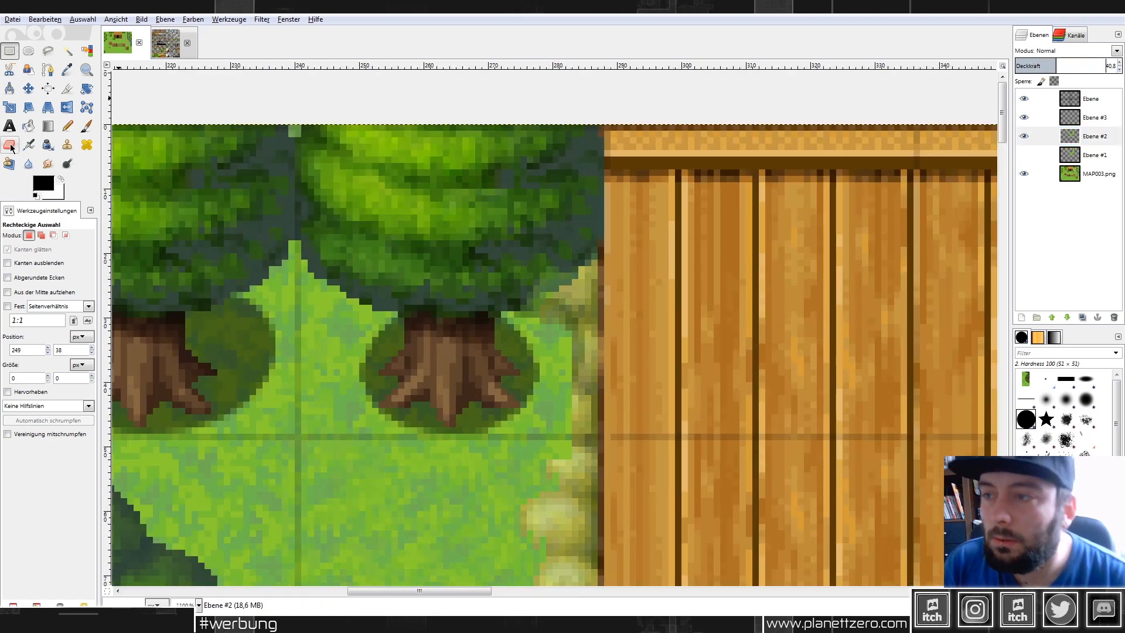
left_click(87, 126)
scroll(534, 267, "up", 2)
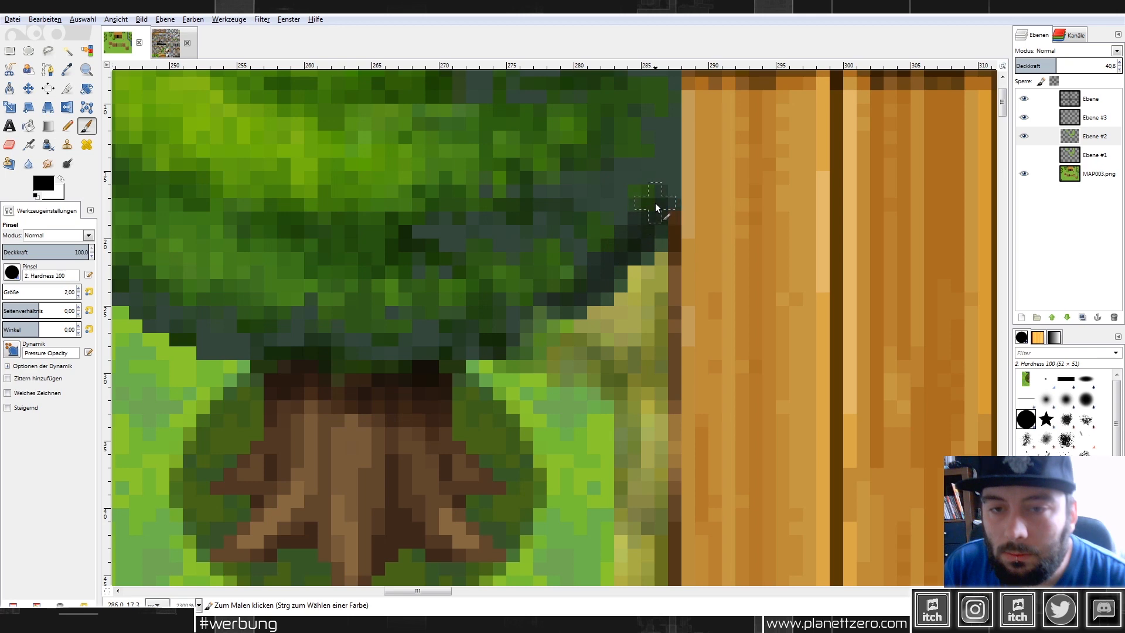
left_click_drag(650, 147, 588, 220)
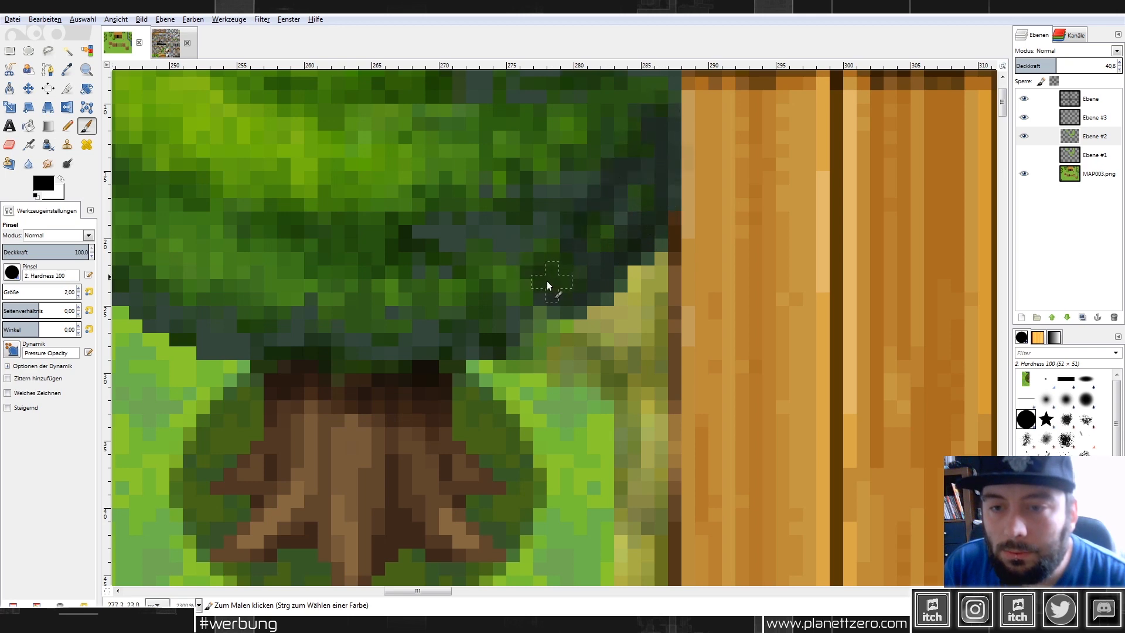
left_click_drag(547, 282, 550, 182)
left_click_drag(1052, 66, 1118, 66)
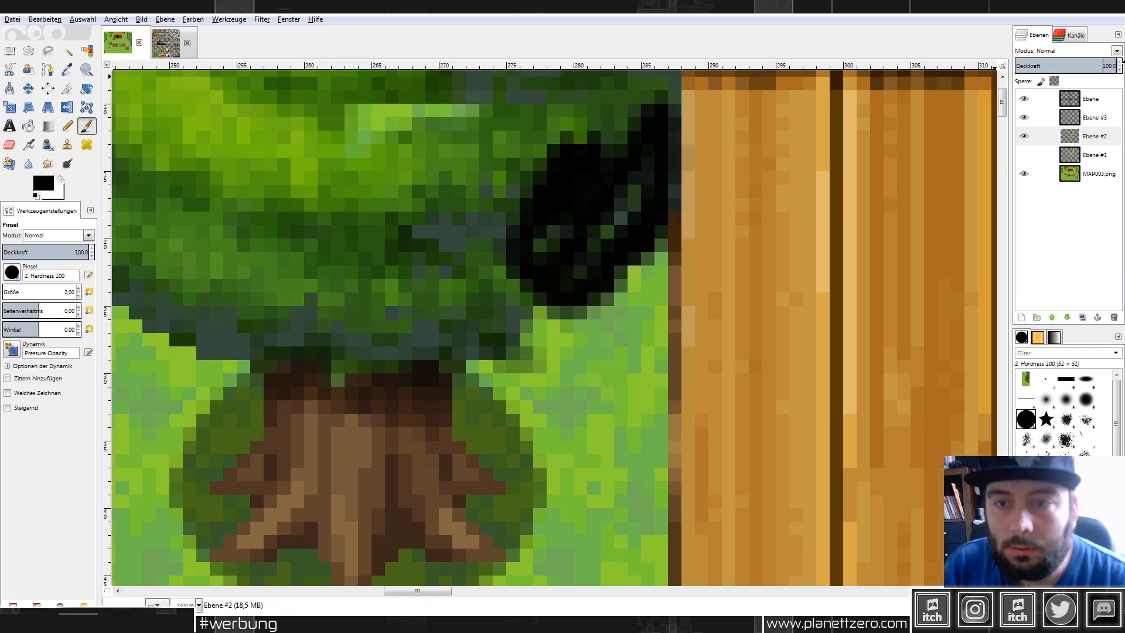
scroll(560, 208, "down", 1)
key("ctrl+z")
key("ctrl+z")
key("ctrl+z")
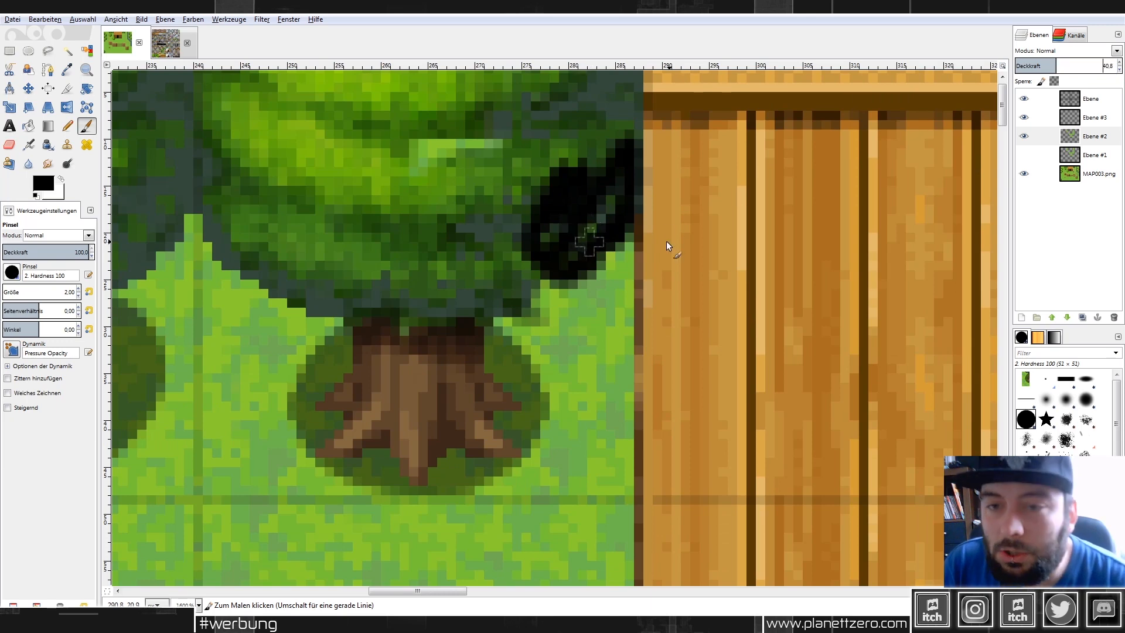
Erase the grass on Ebene #2 that covers the tree's crown beside the house wall, and restore the layer's opacity to 100.
left_click(9, 145)
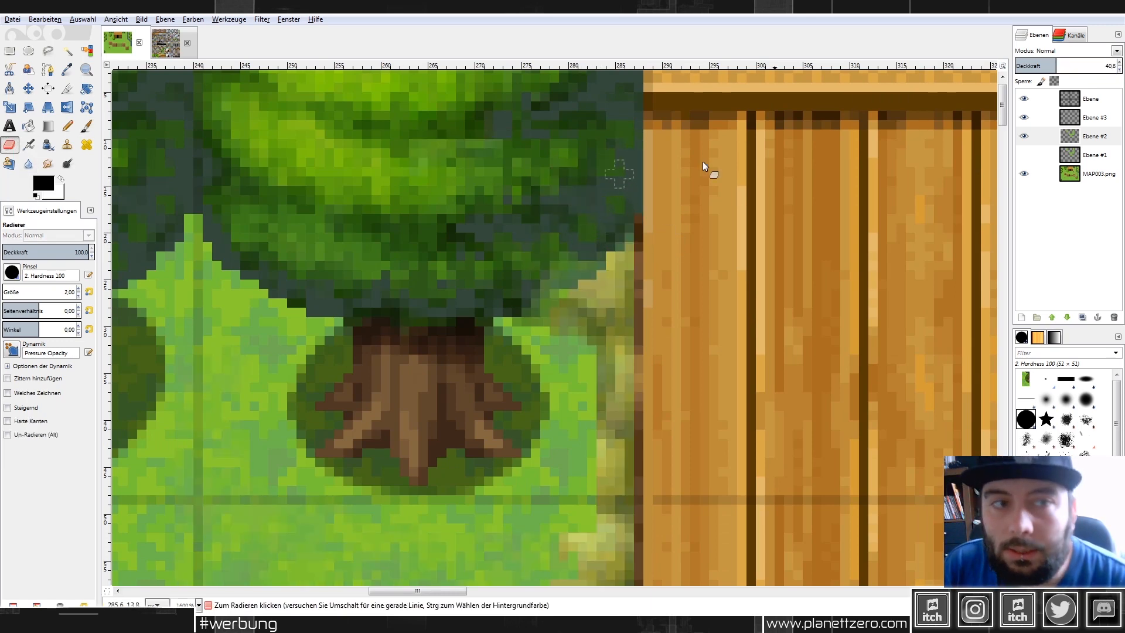
mouse_move(1057, 66)
left_mouse_down()
mouse_move(1098, 66)
mouse_move(1076, 66)
left_mouse_up()
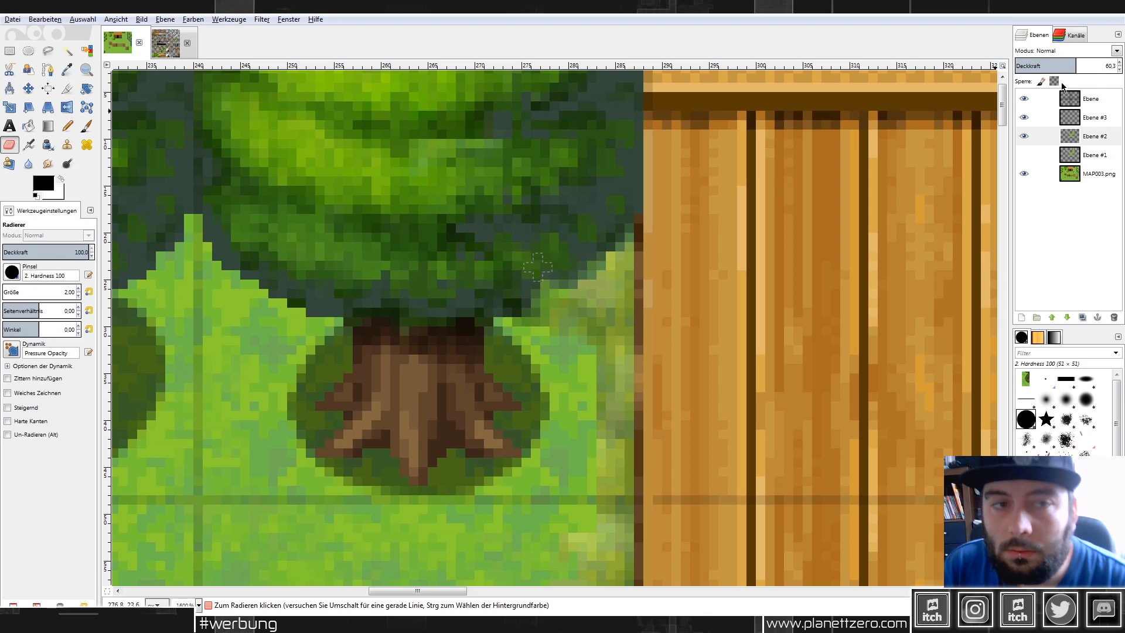
left_click(1024, 137)
left_click(1024, 137)
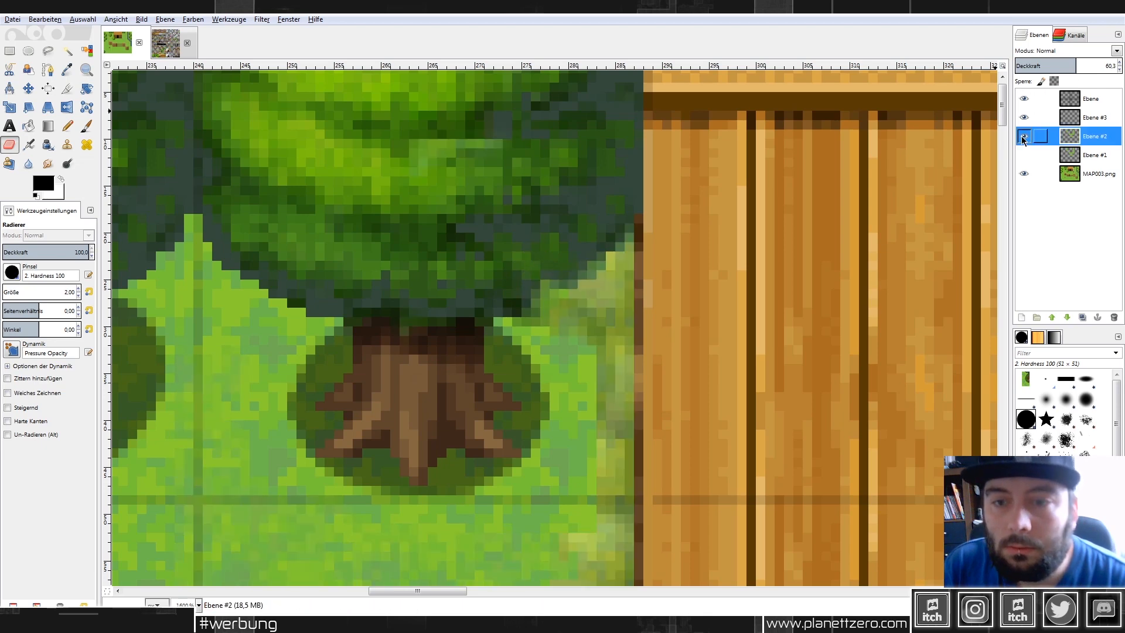
left_click(1024, 138)
left_click(1029, 138)
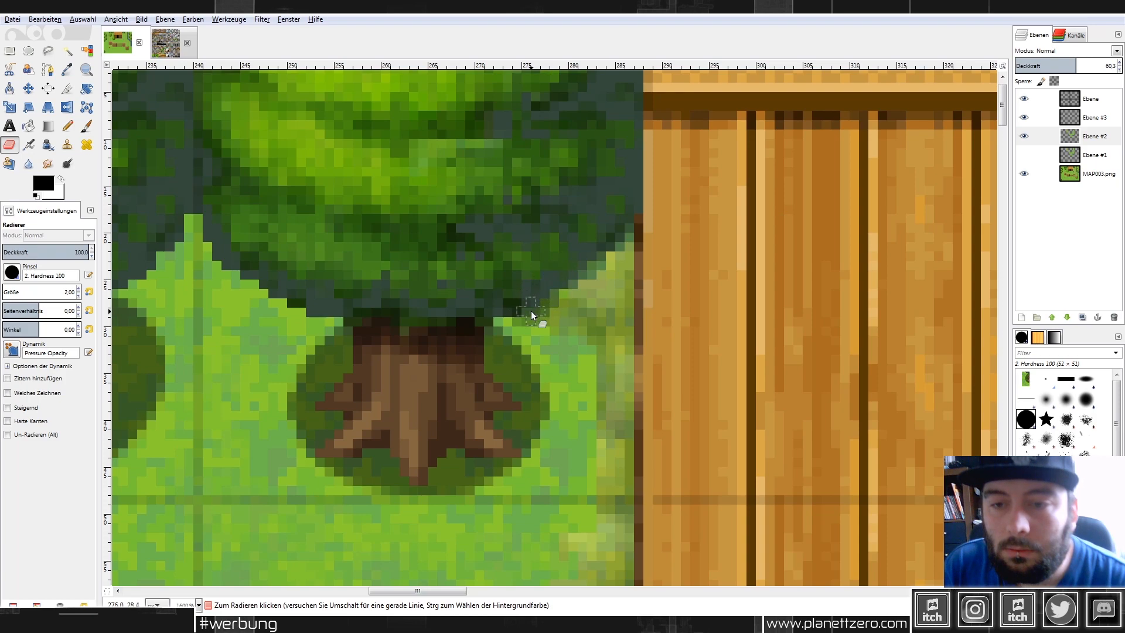
scroll(549, 258, "down", 3, "ctrl")
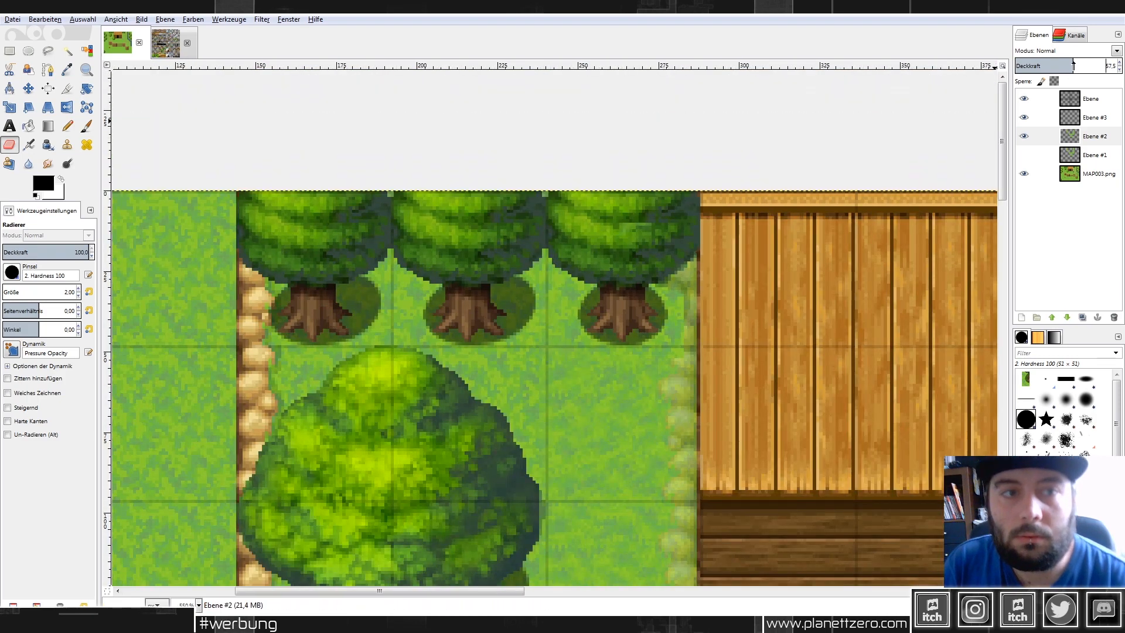
left_click_drag(1073, 65, 1121, 67)
scroll(638, 245, "up", 2, "ctrl")
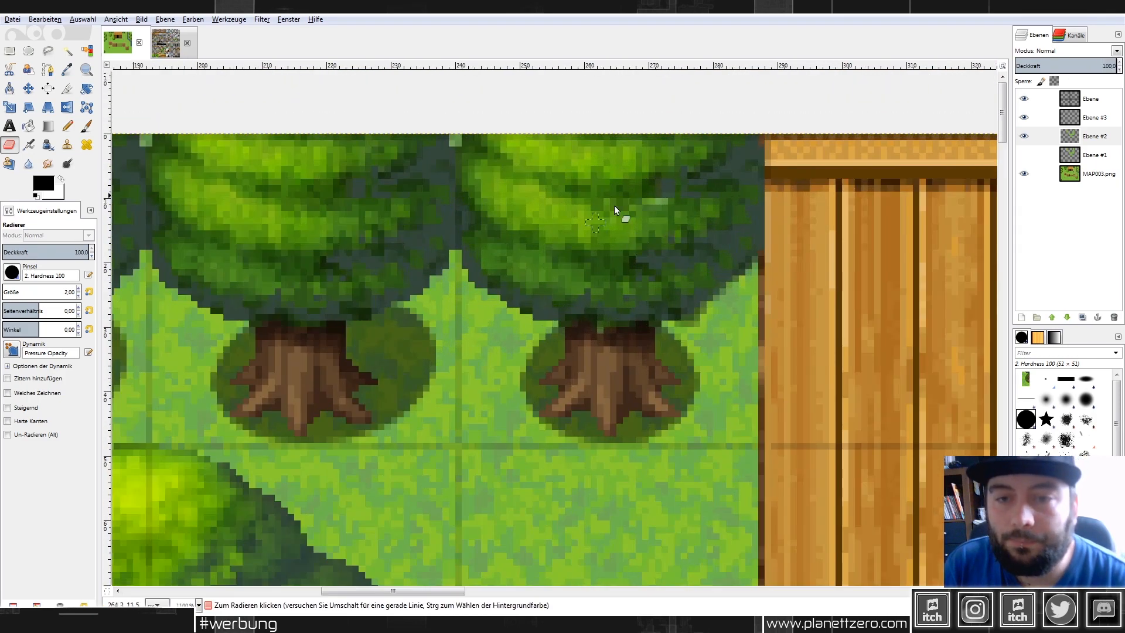
Erase the grass over the stone ring southeast of the house with Ebene #2 at 50.6 opacity and eraser size 24.98, and restore full opacity.
scroll(648, 236, "down", 8, "ctrl")
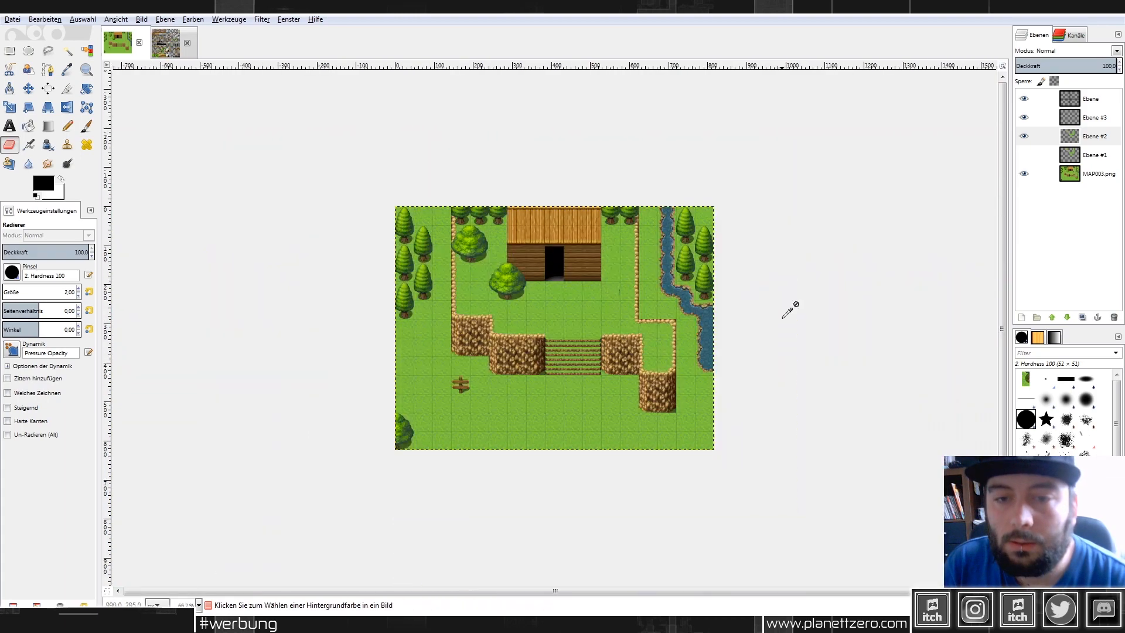
scroll(641, 244, "up", 3, "ctrl")
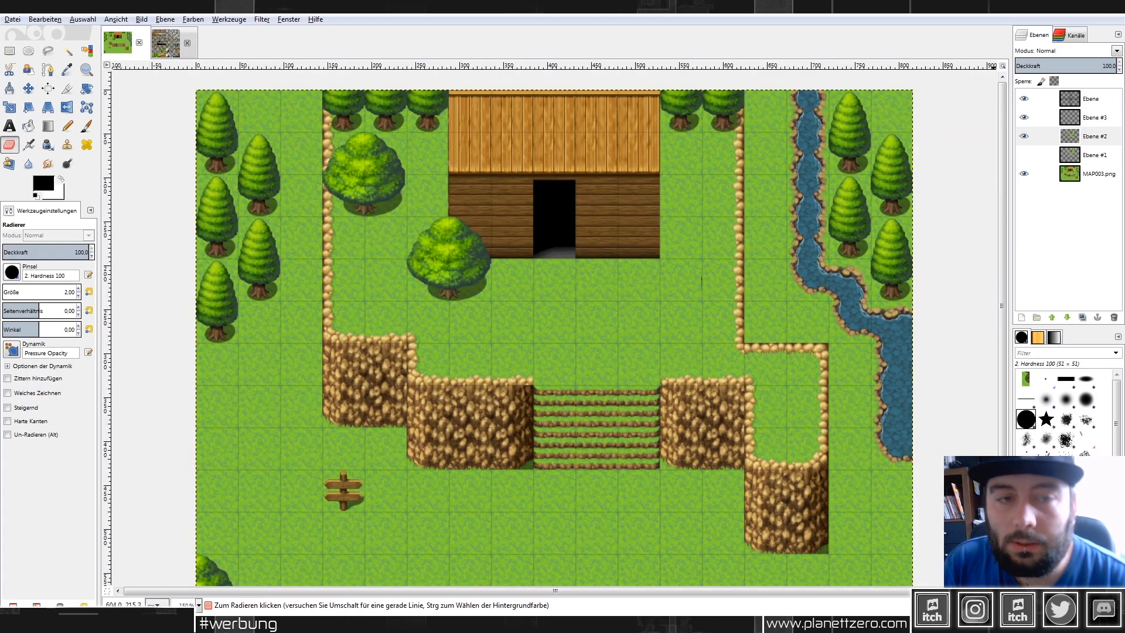
left_click(1022, 137)
left_click(1022, 136)
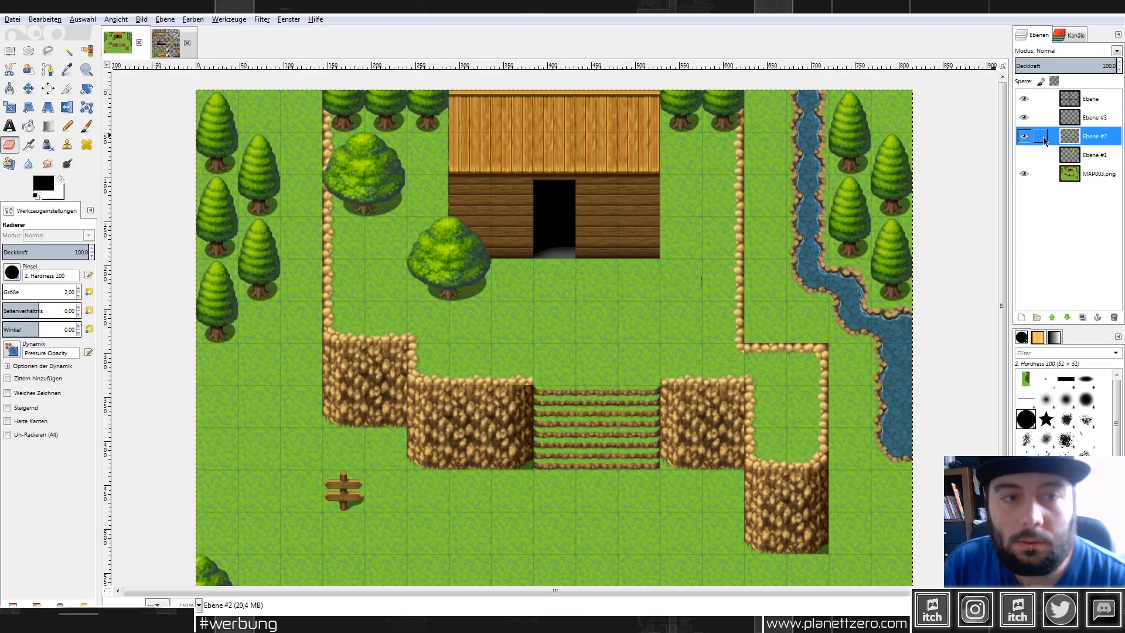
scroll(740, 317, "up", 3, "ctrl")
left_click_drag(1072, 64, 1066, 65)
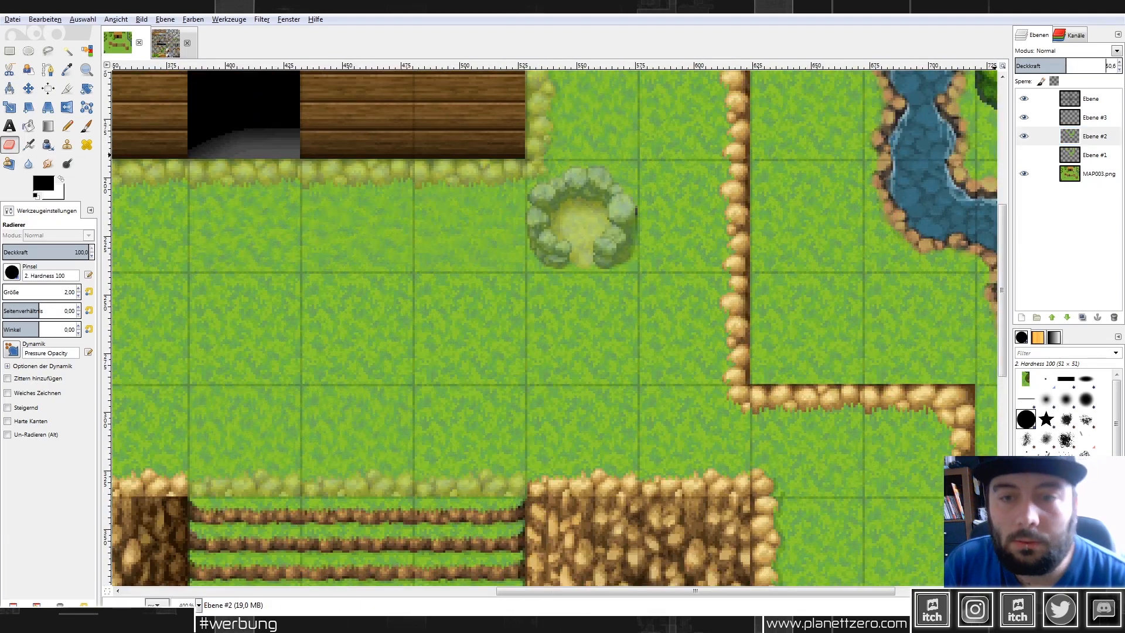
scroll(527, 200, "up", 2, "ctrl")
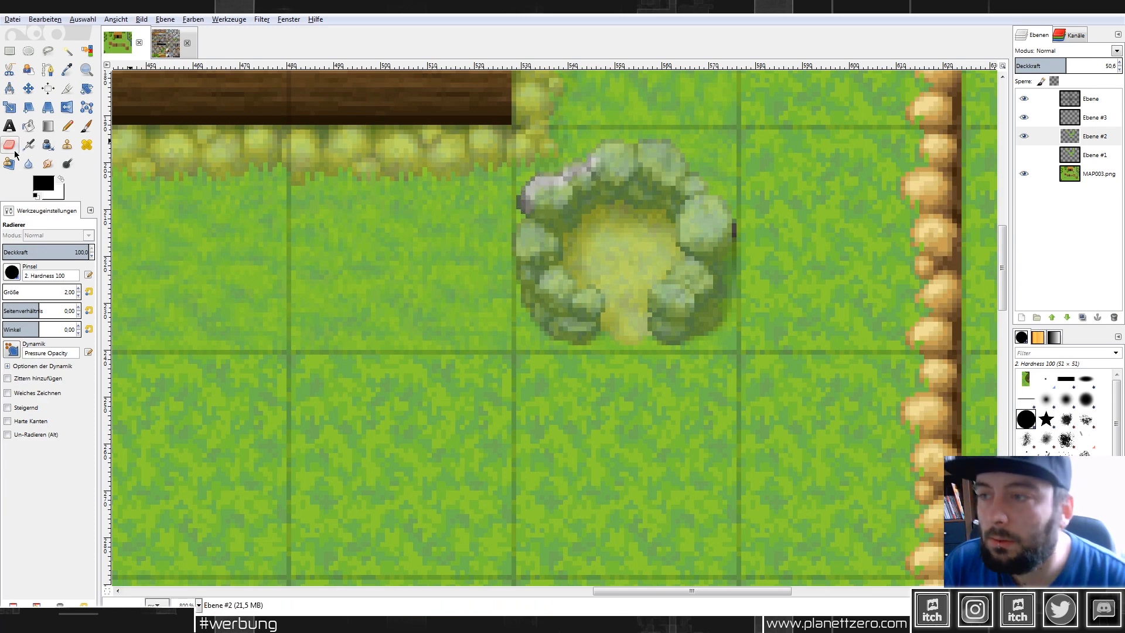
mouse_move(598, 237)
left_mouse_down()
mouse_move(550, 250)
mouse_move(565, 257)
mouse_move(560, 228)
mouse_move(623, 199)
mouse_move(723, 275)
mouse_move(681, 311)
mouse_move(583, 301)
mouse_move(549, 283)
left_mouse_up()
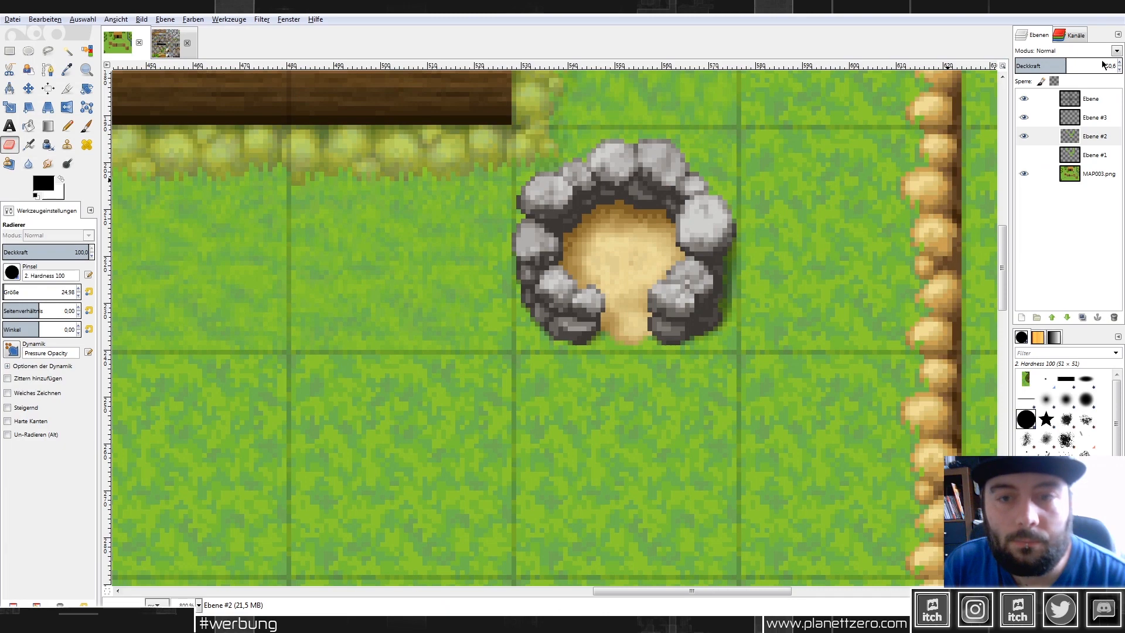
left_click_drag(1106, 65, 1116, 66)
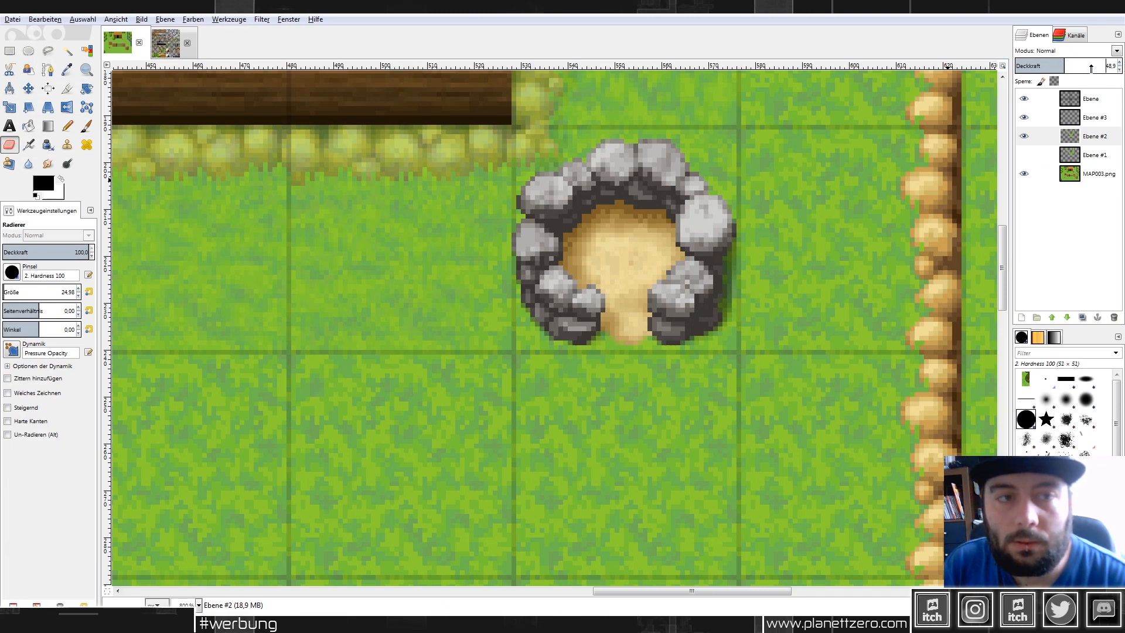
Rename the Ebene #2 layer to "Gras".
scroll(589, 238, "down", 2)
scroll(590, 238, "down", 3)
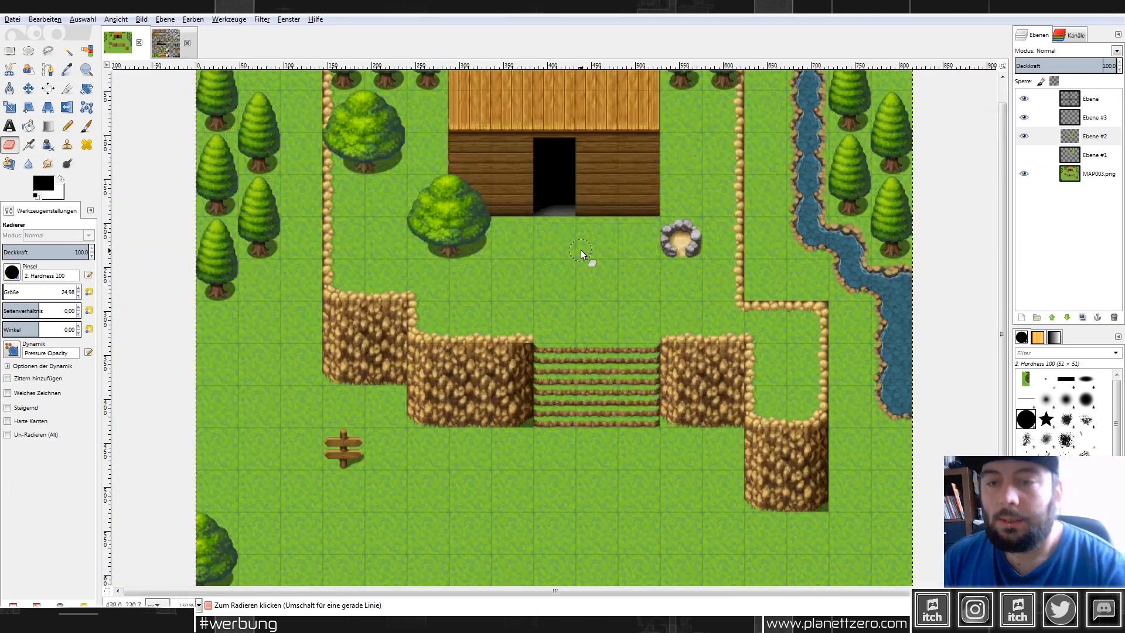
scroll(758, 232, "up", 1)
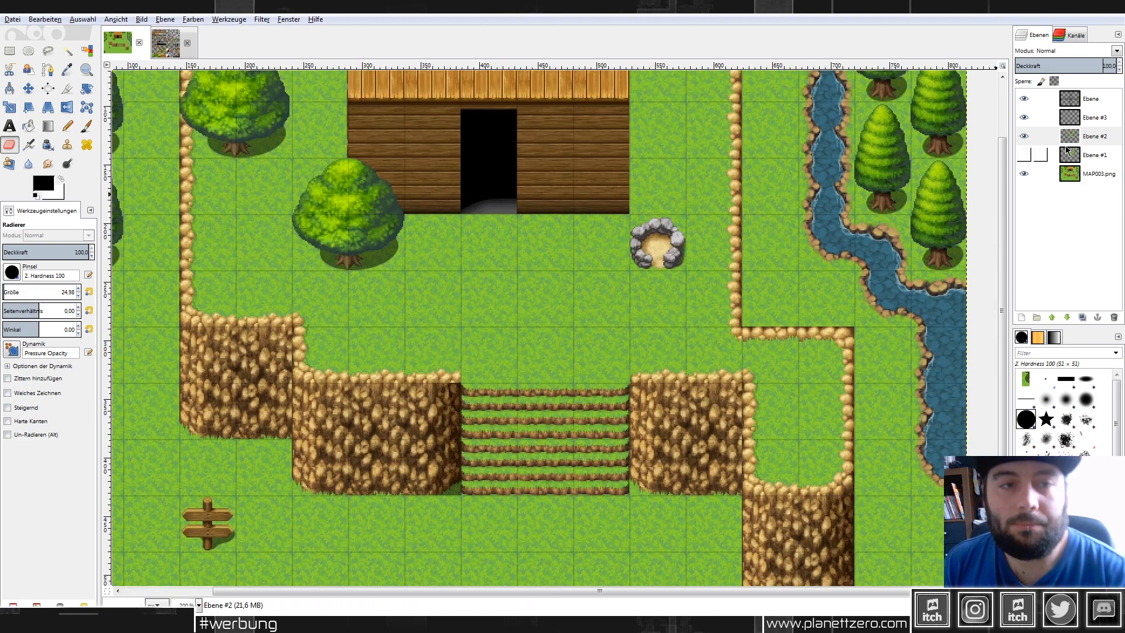
double_click(1104, 137)
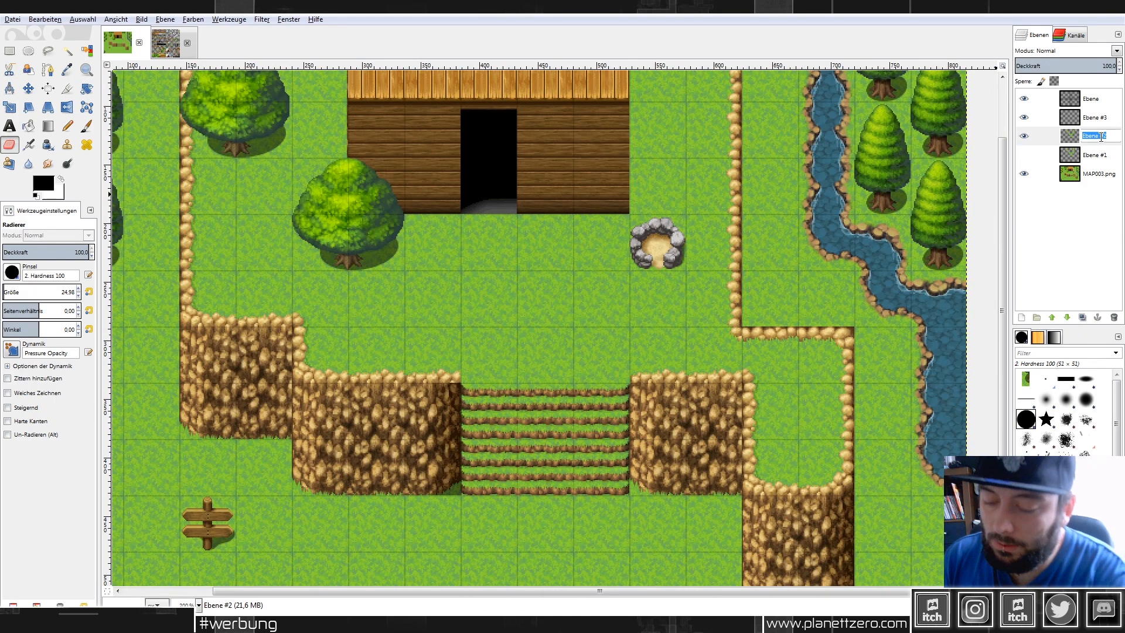
type("Gras")
key("Return")
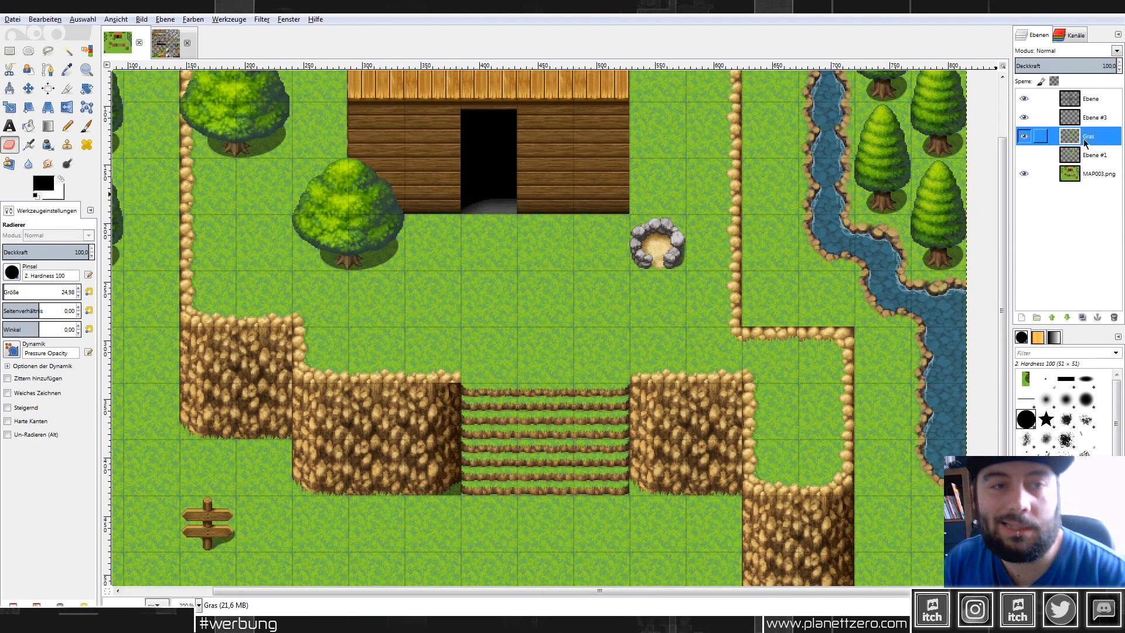
Merge the Ebene #3 layer down into Gras and compare the map with the merged layer hidden and shown.
scroll(381, 237, "up", 2)
left_click(1024, 118)
left_click(1024, 119)
right_click(1064, 120)
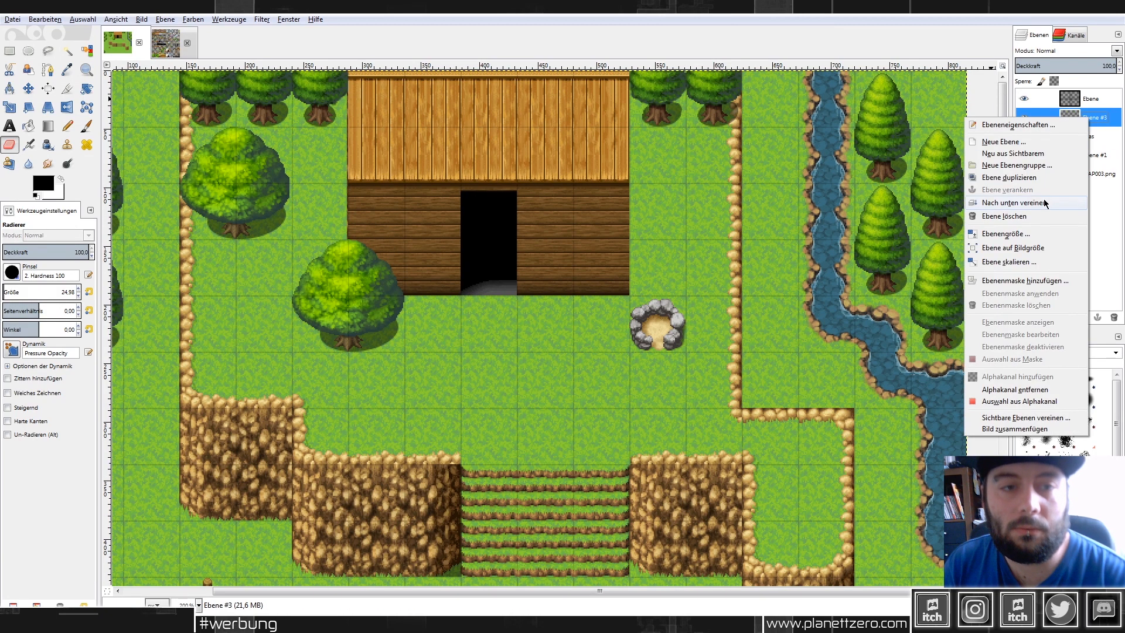
left_click(1045, 208)
left_click(1026, 117)
left_click(1026, 117)
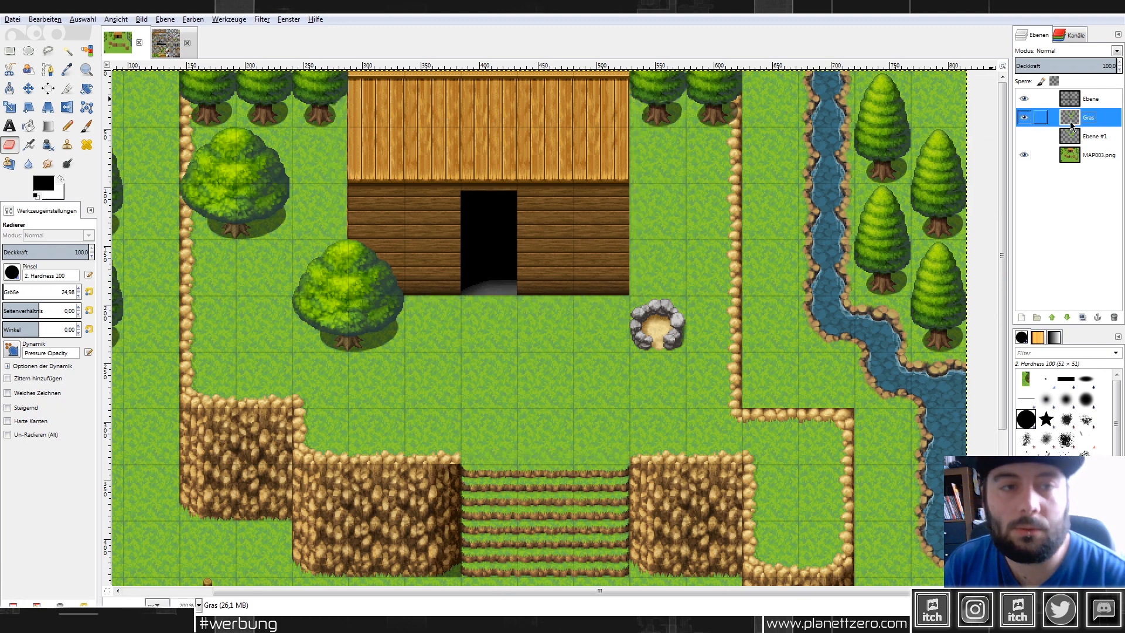
Add a new transparent 816 × 624 px layer directly above the Gras layer.
scroll(250, 107, "up", 3)
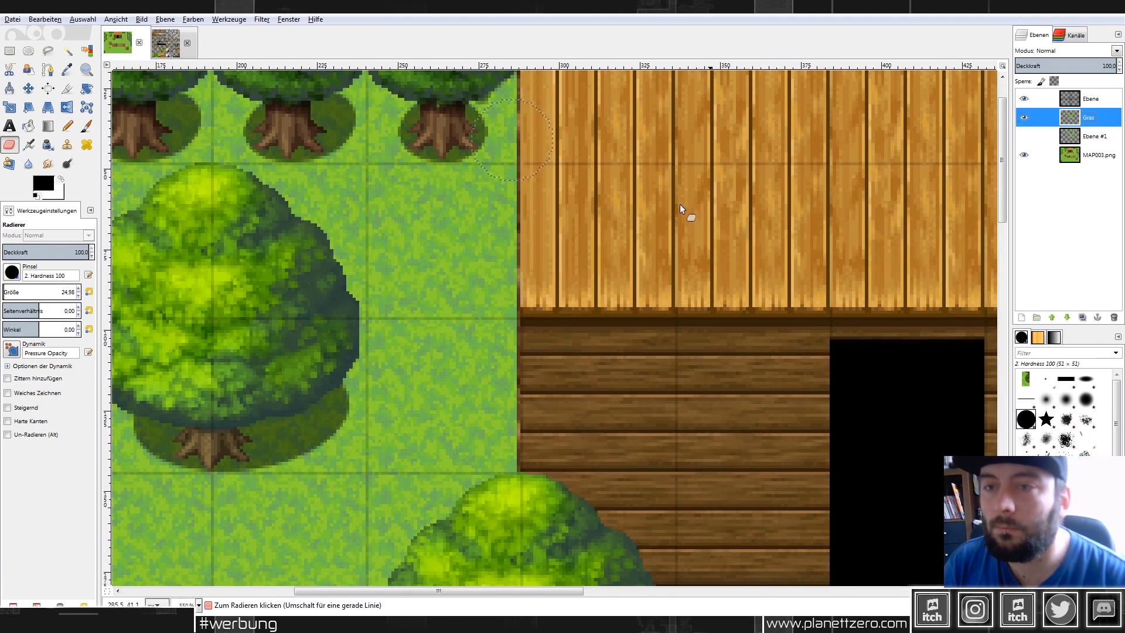
scroll(720, 221, "down", 7)
scroll(532, 272, "up", 2)
scroll(556, 184, "up", 1)
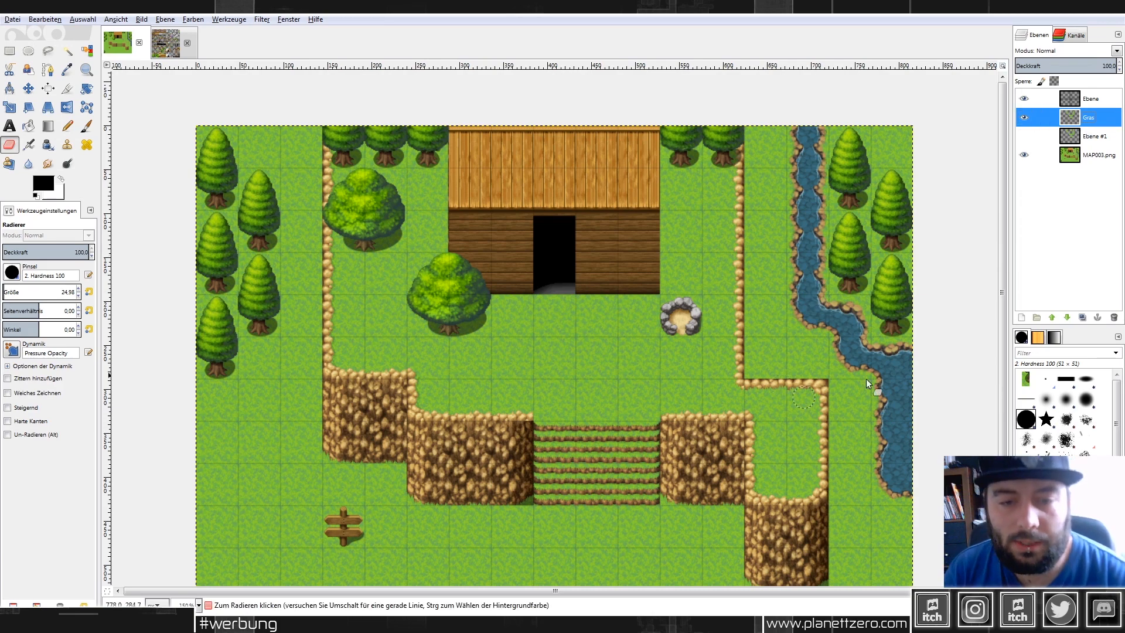
right_click(1078, 117)
left_click(1019, 134)
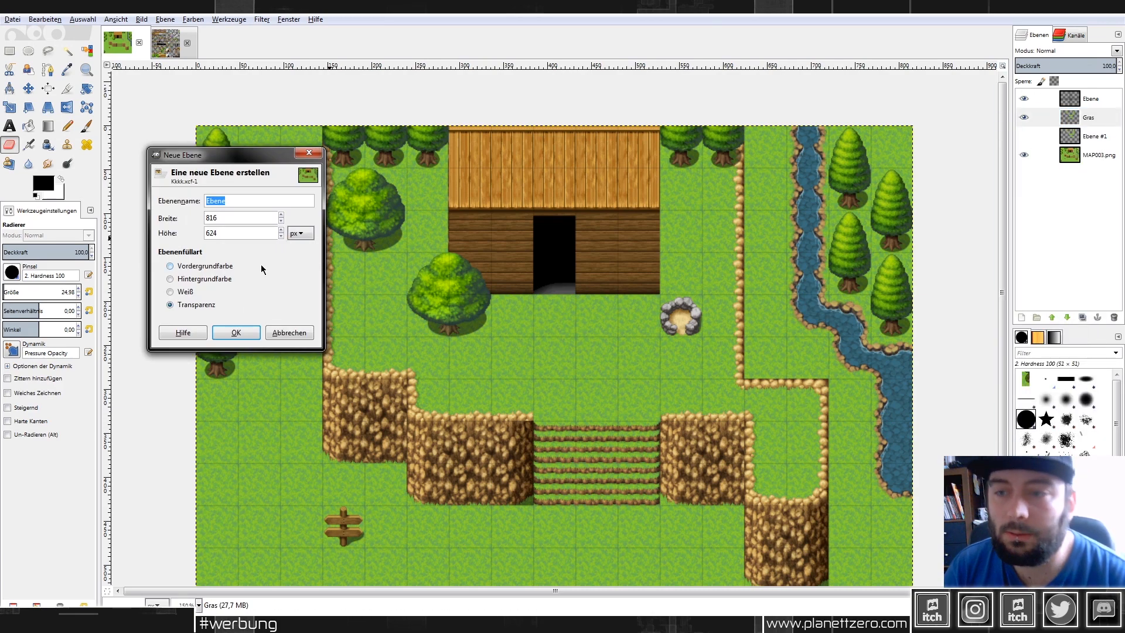
left_click(236, 332)
Copy a rectangular grass patch of 30 × 28 px from the Gras layer, just inside the stone ledge west of the river.
key("3")
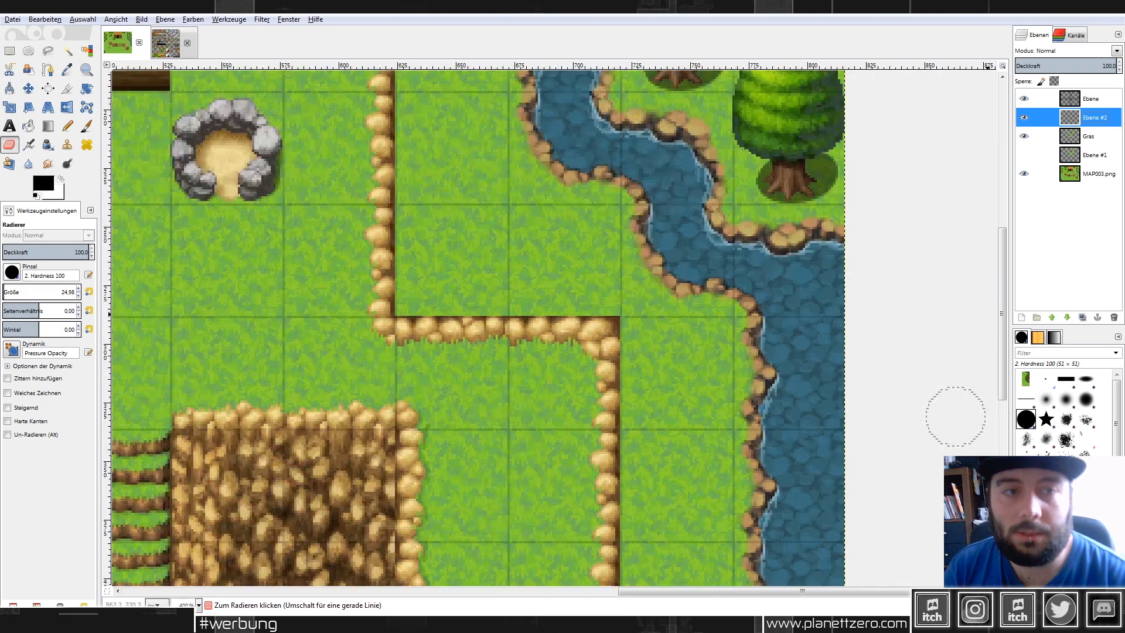
left_click(1088, 136)
left_click(9, 51)
left_click_drag(431, 214, 502, 280)
key("ctrl+c")
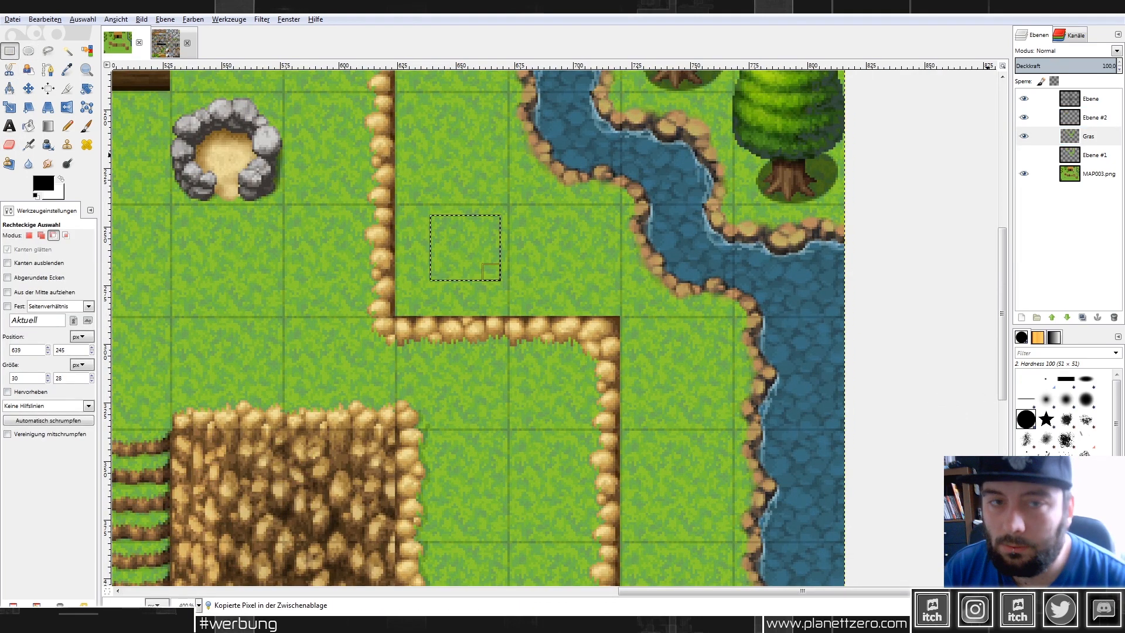
Paste the grass patch onto the Ebene #2 layer and place it over the outer corner of the stone ledge beside the river.
key("ctrl+v")
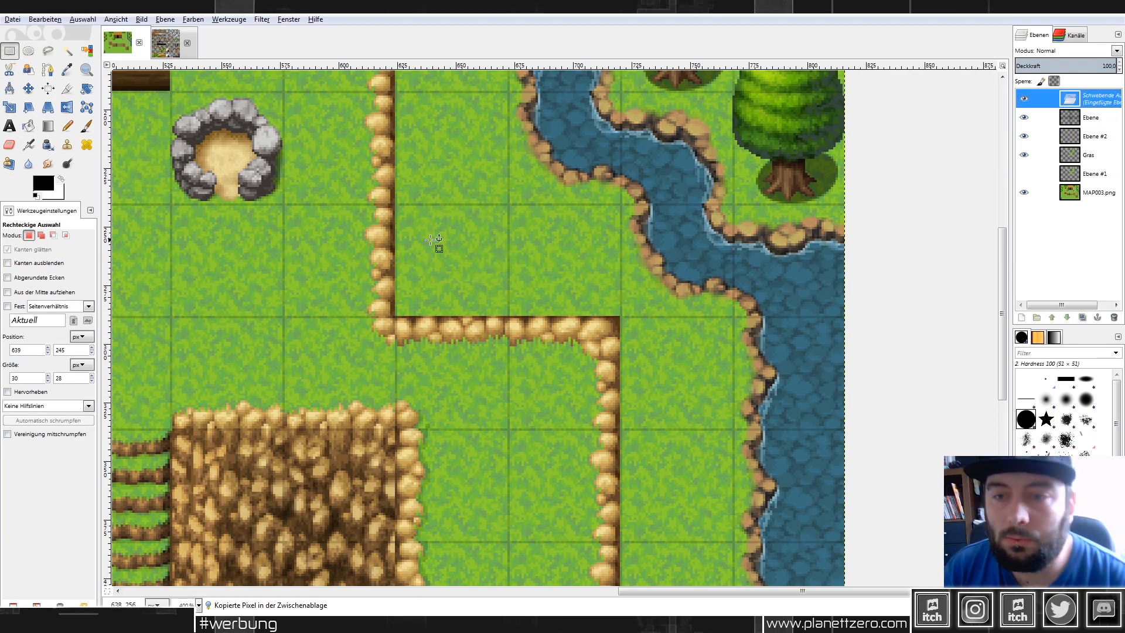
key("ctrl+z")
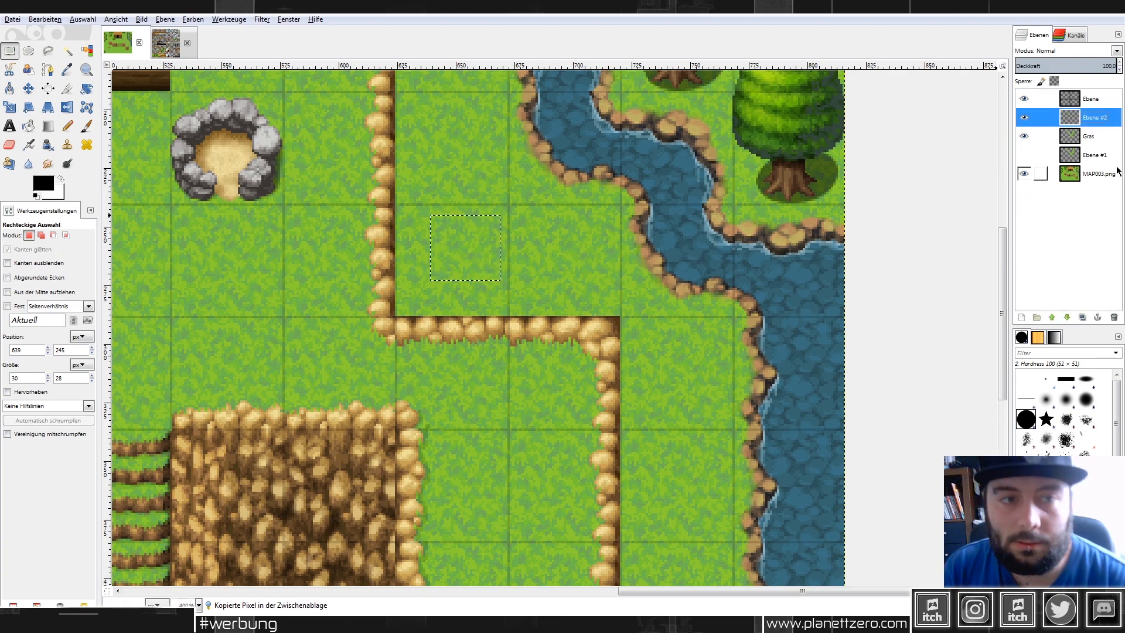
left_click(1116, 172)
left_click(1097, 118)
key("ctrl+v")
left_click_drag(482, 250, 632, 309)
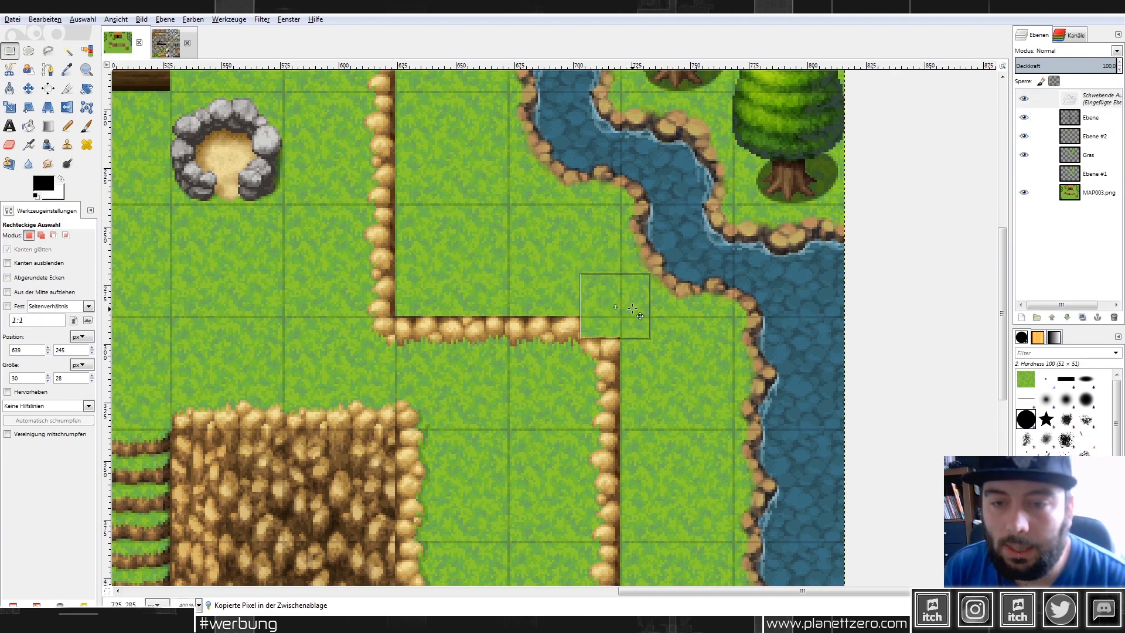
left_click(720, 316)
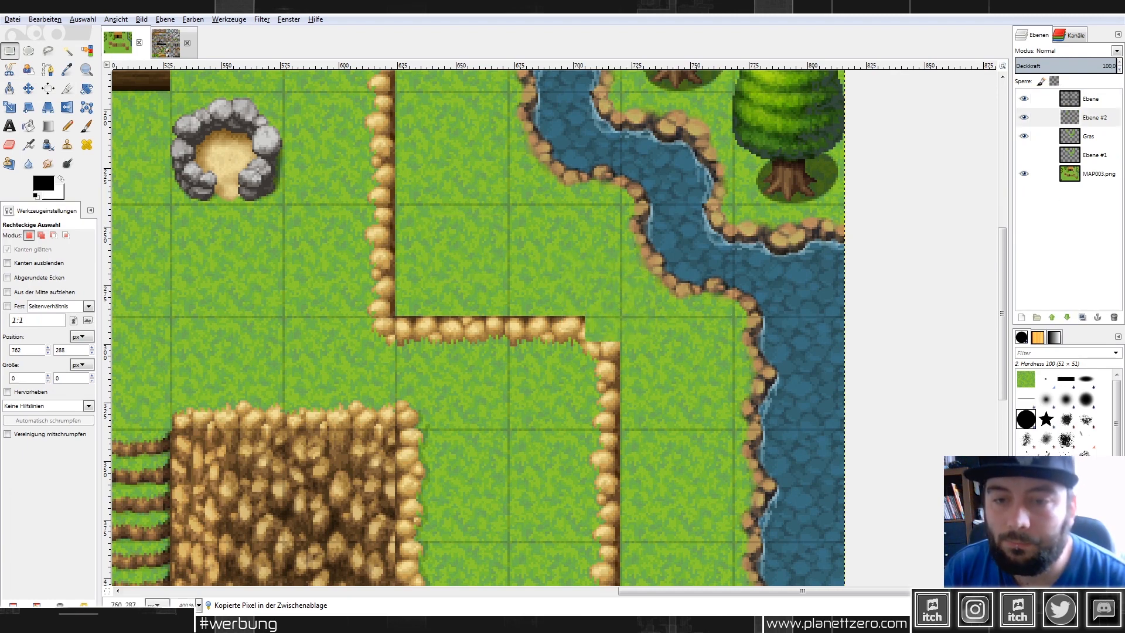
Erase the pasted grass covering the ledge's corner stones with eraser size 2 and Ebene #2 at 39.7 opacity, and restore full opacity.
left_click(9, 145)
scroll(678, 276, "up", 1)
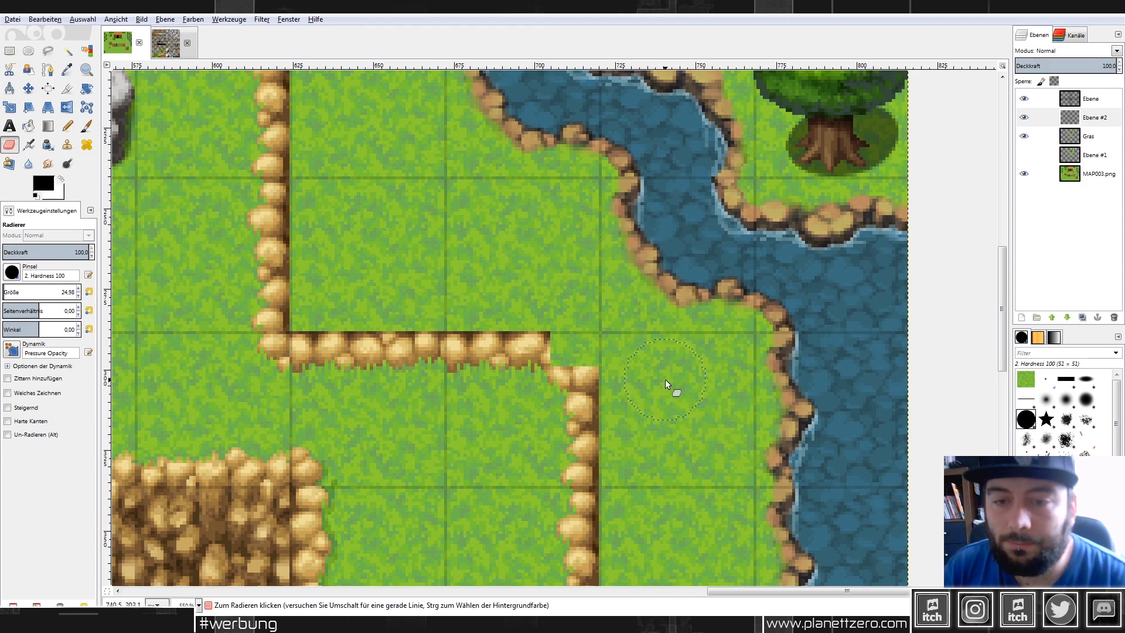
left_click_drag(1053, 66, 1054, 65)
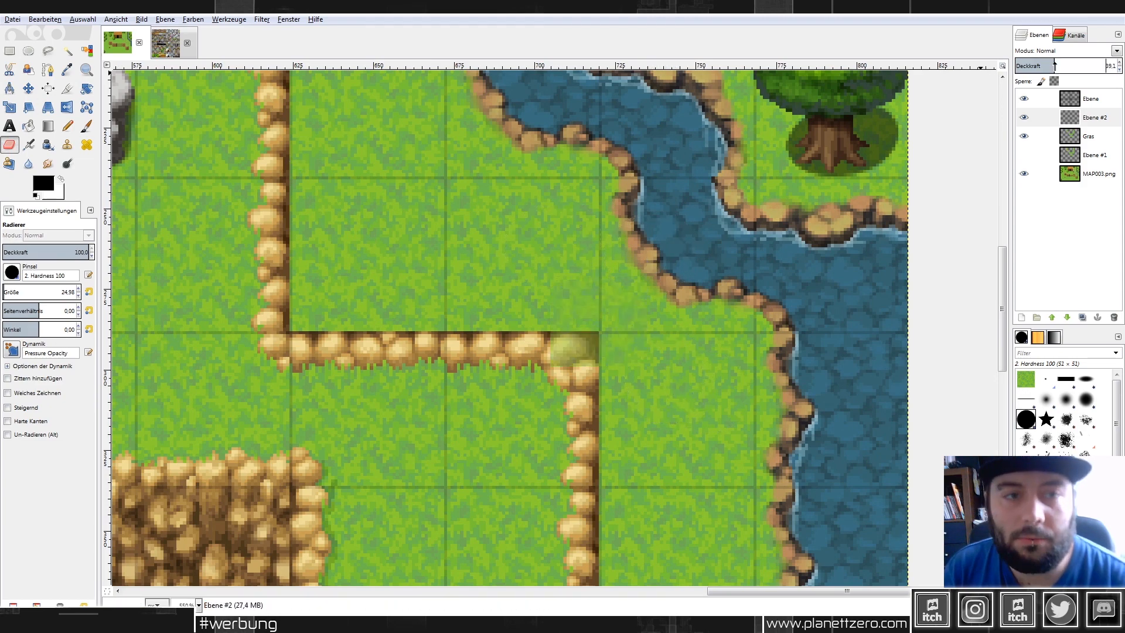
left_click(38, 292)
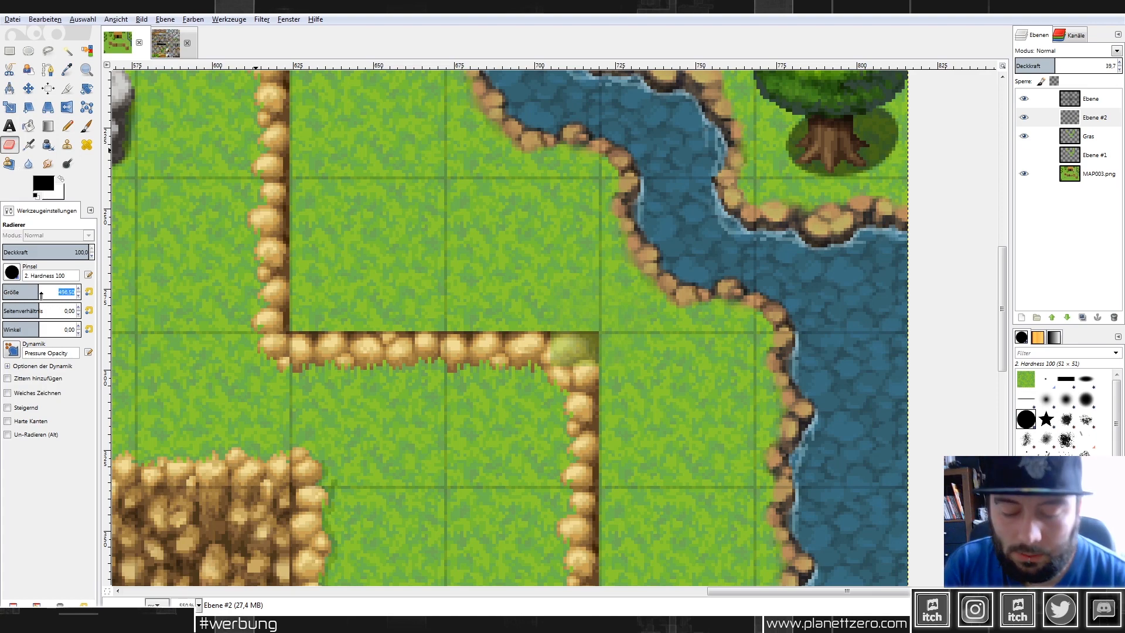
type("2")
key("Return")
scroll(554, 333, "up", 2)
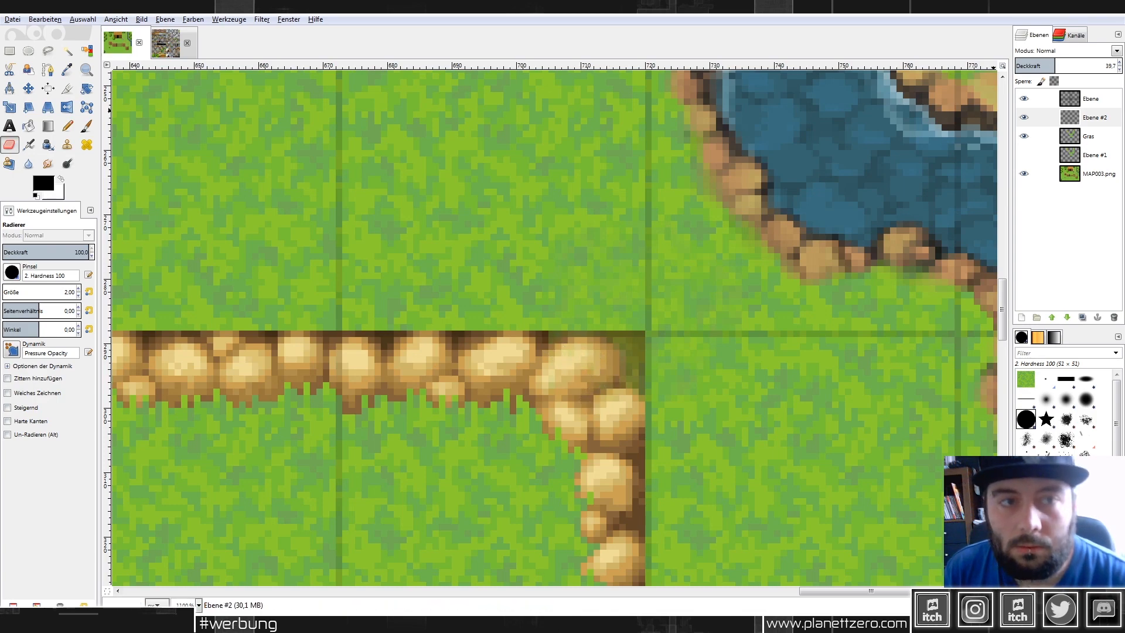
left_click_drag(1055, 66, 1121, 67)
Check the patched ledge corner up close and erase the grass remnants left on its stones and dark rim.
scroll(795, 385, "down", 3)
scroll(791, 381, "down", 3)
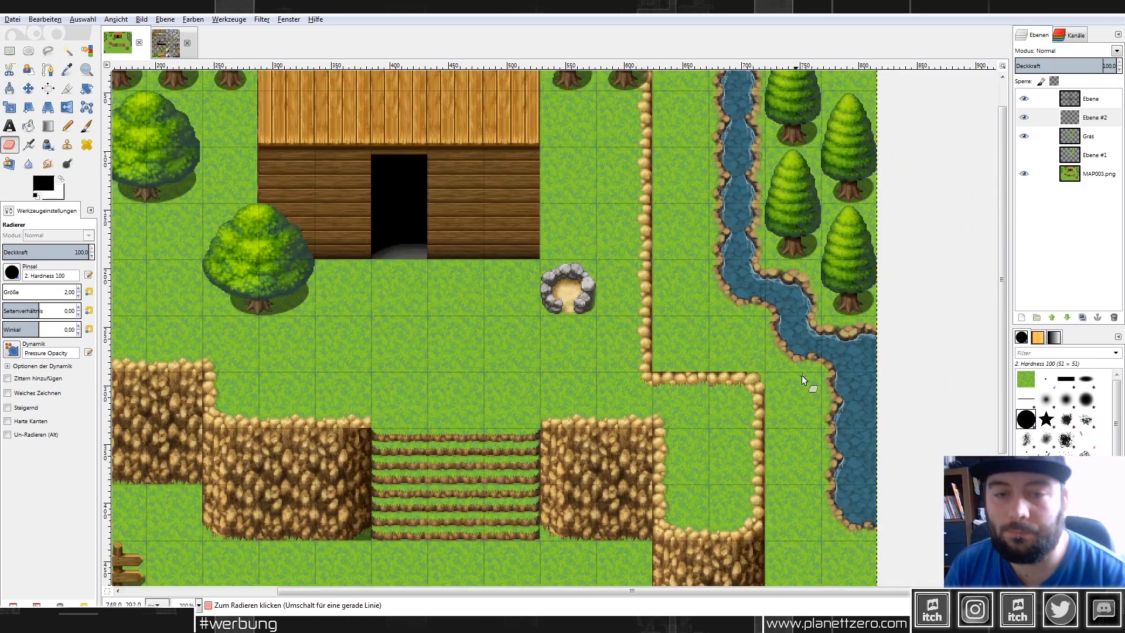
scroll(747, 395, "up", 6)
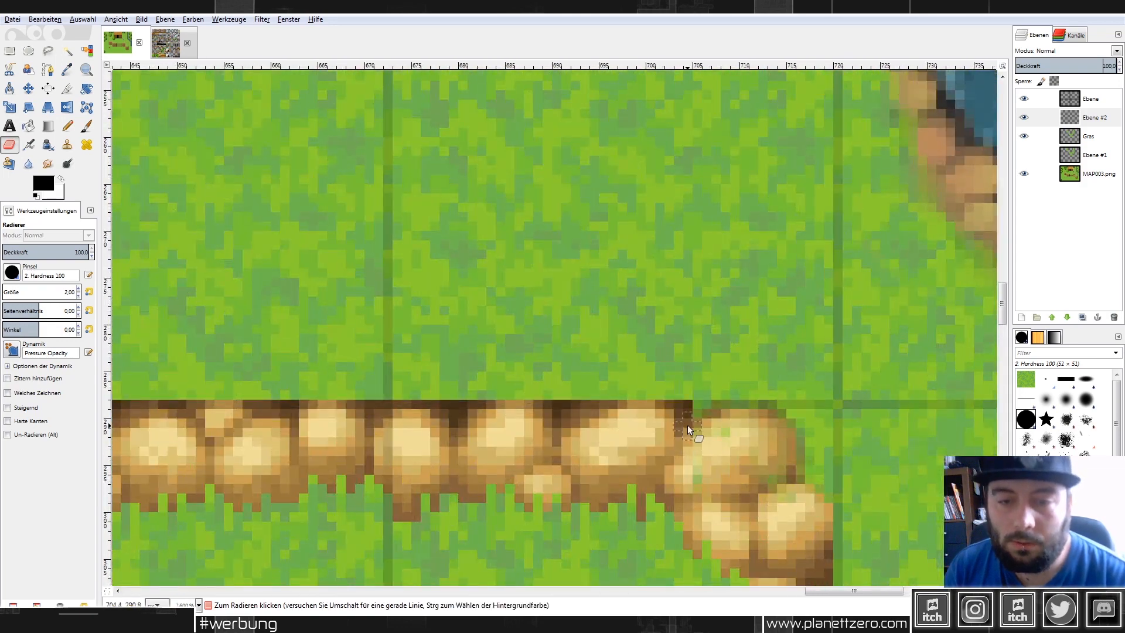
scroll(706, 417, "down", 5)
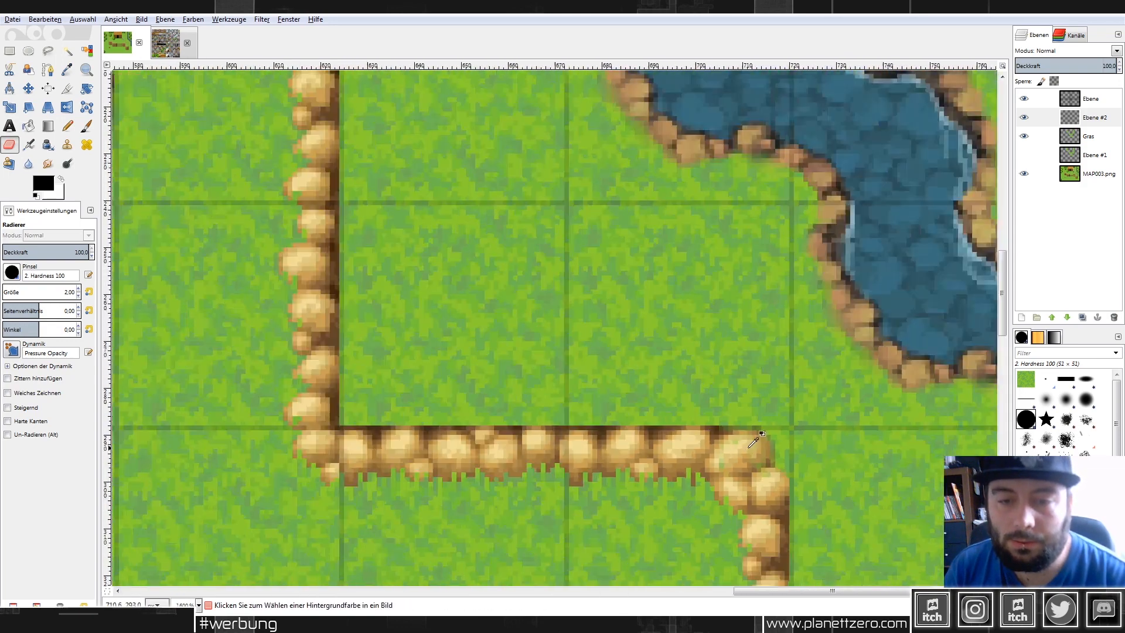
scroll(829, 306, "down", 3)
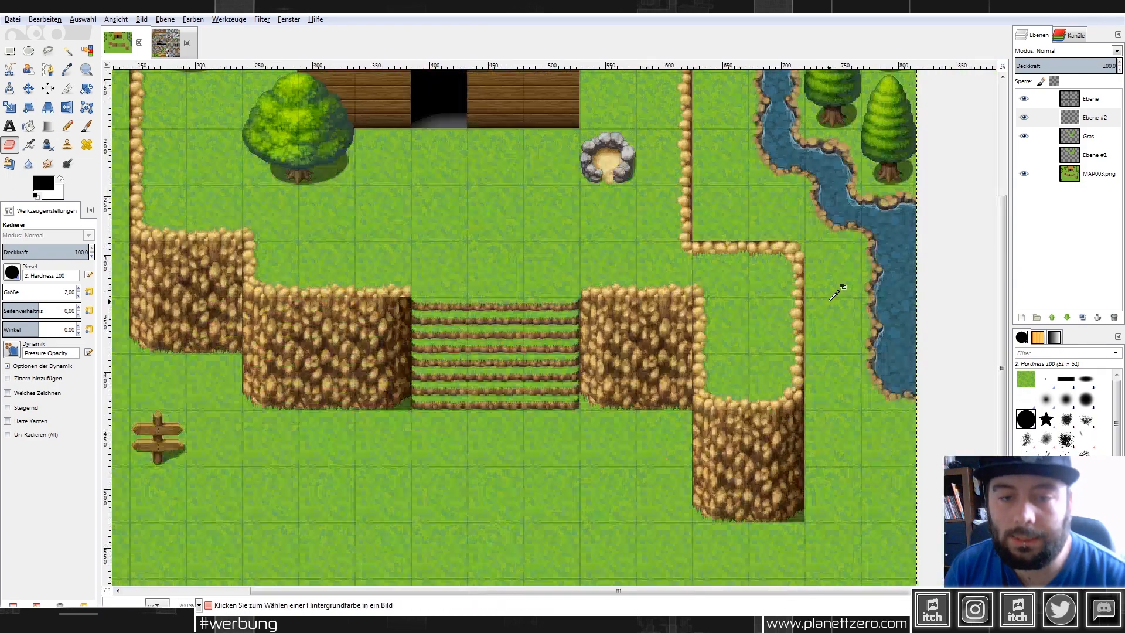
Merge the Ebene #2 layer down into Gras and compare the map with Gras hidden and shown.
scroll(551, 286, "up", 3)
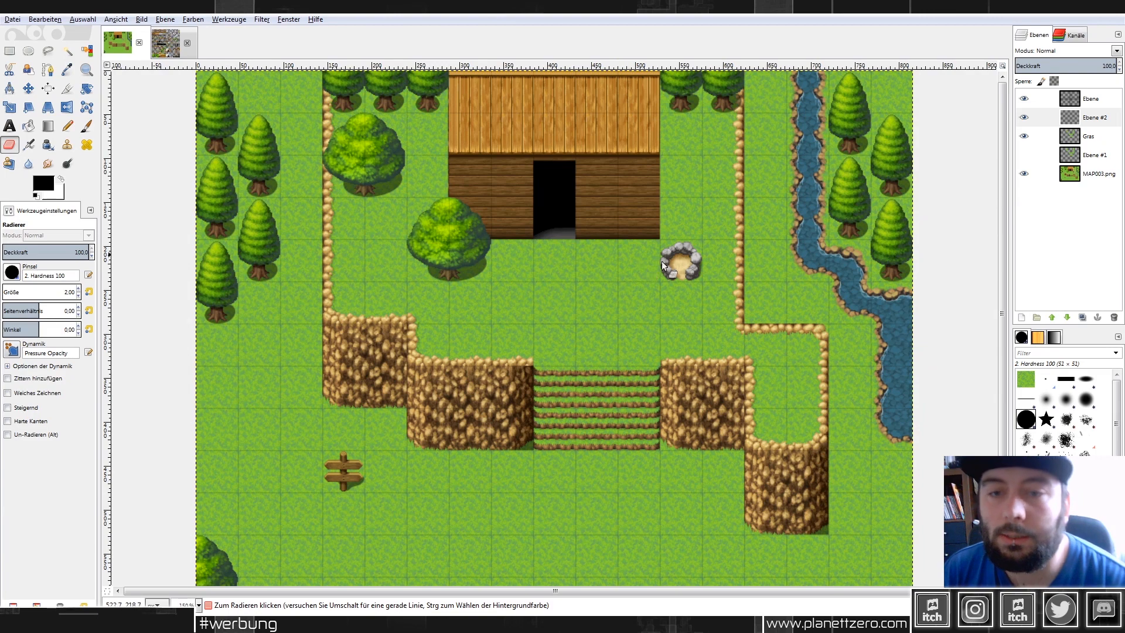
right_click(1089, 118)
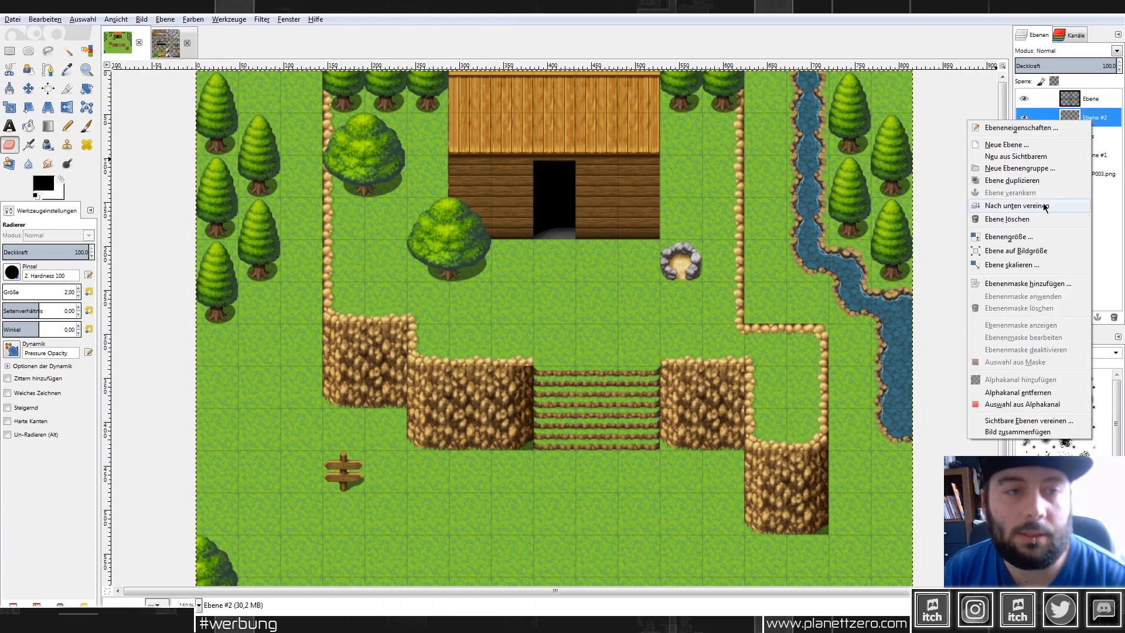
left_click(1020, 206)
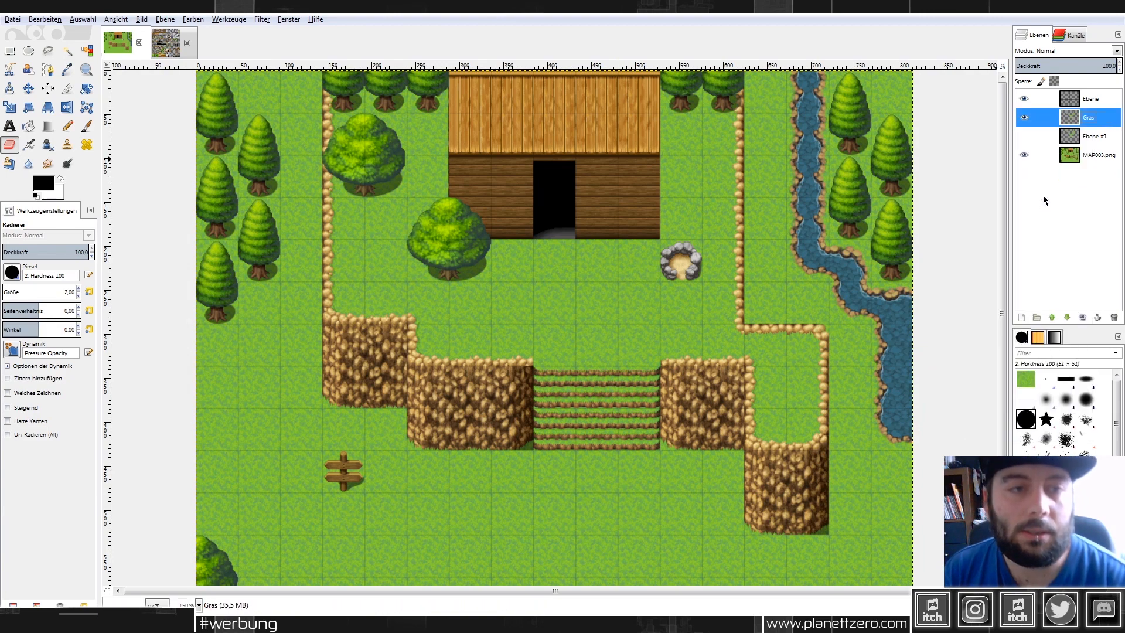
left_click(1024, 119)
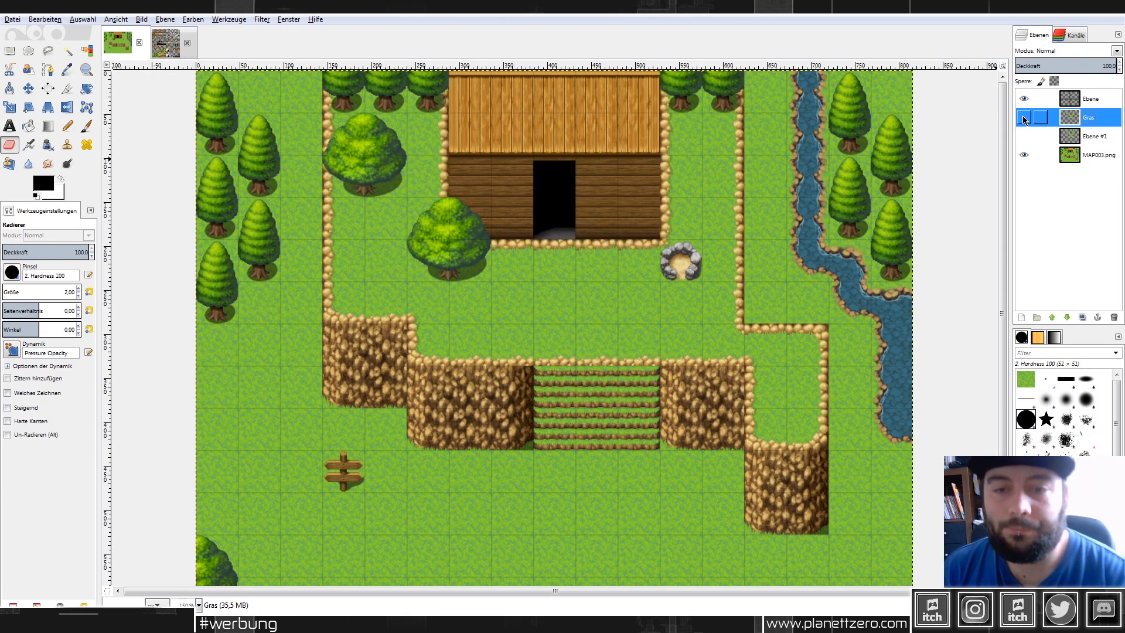
left_click(1025, 119)
left_click(1024, 118)
Inspect the grass around the house and add another new layer above Gras.
scroll(406, 228, "up", 1)
scroll(405, 233, "up", 1)
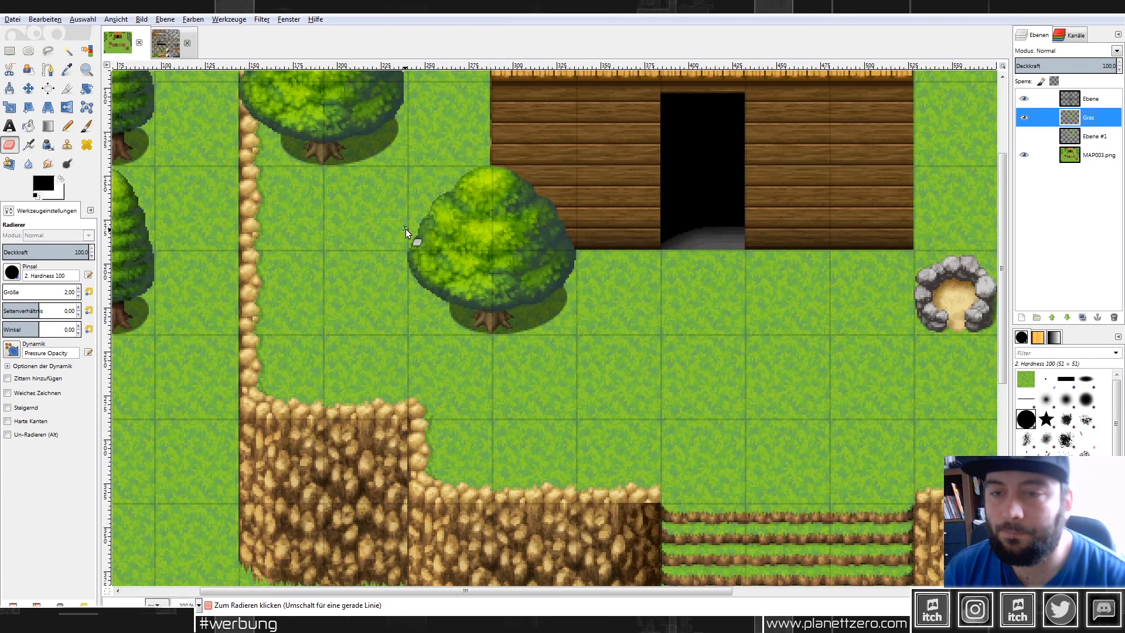
scroll(406, 228, "down", 2)
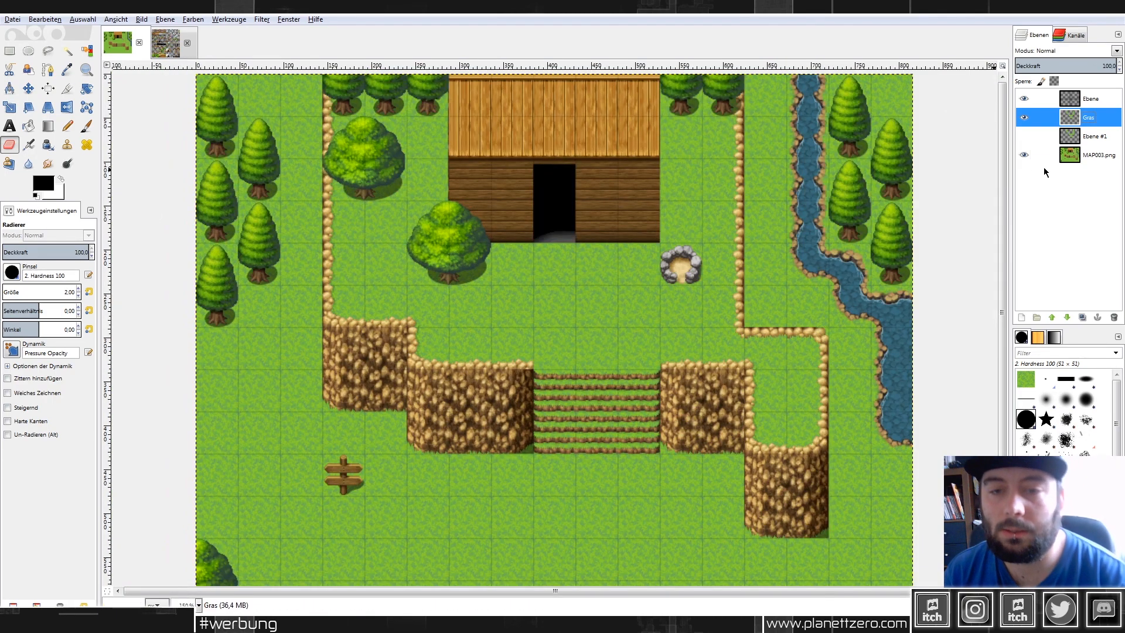
scroll(529, 258, "up", 1)
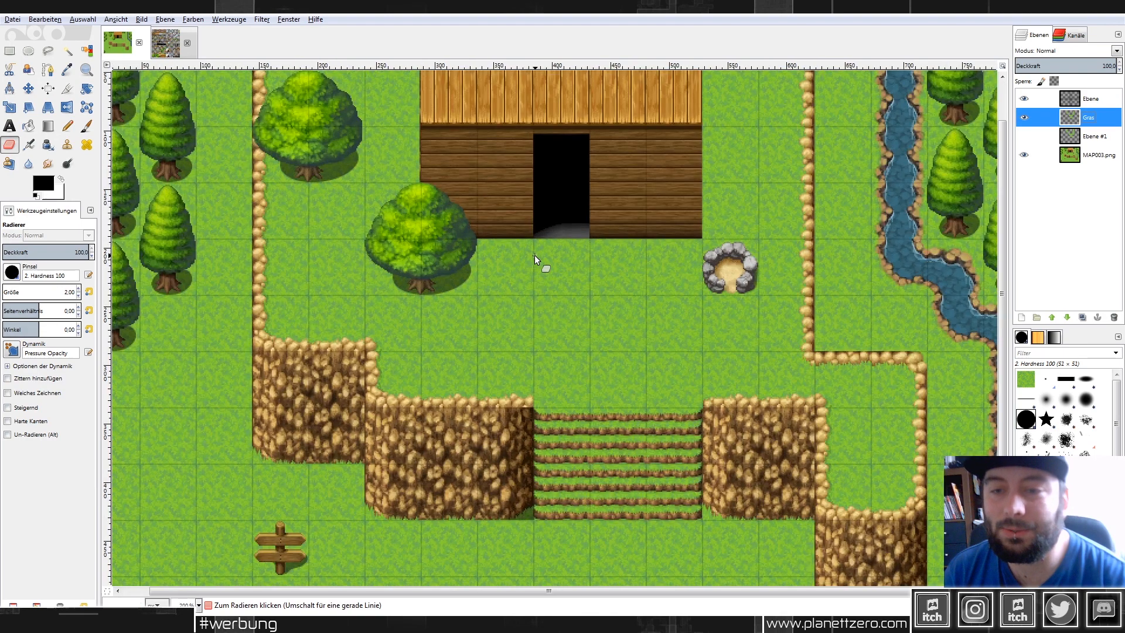
right_click(1090, 121)
left_click(1003, 145)
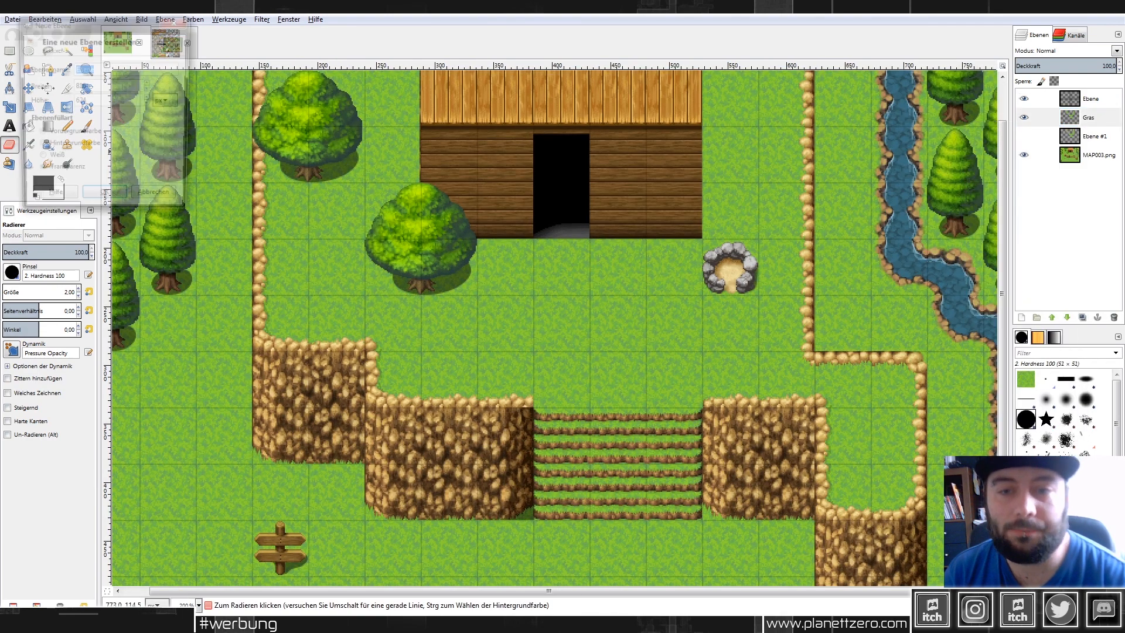
left_click(105, 206)
Pick a grass green from the MAP003.png layer, south of the house, as the foreground color.
left_click(1089, 136)
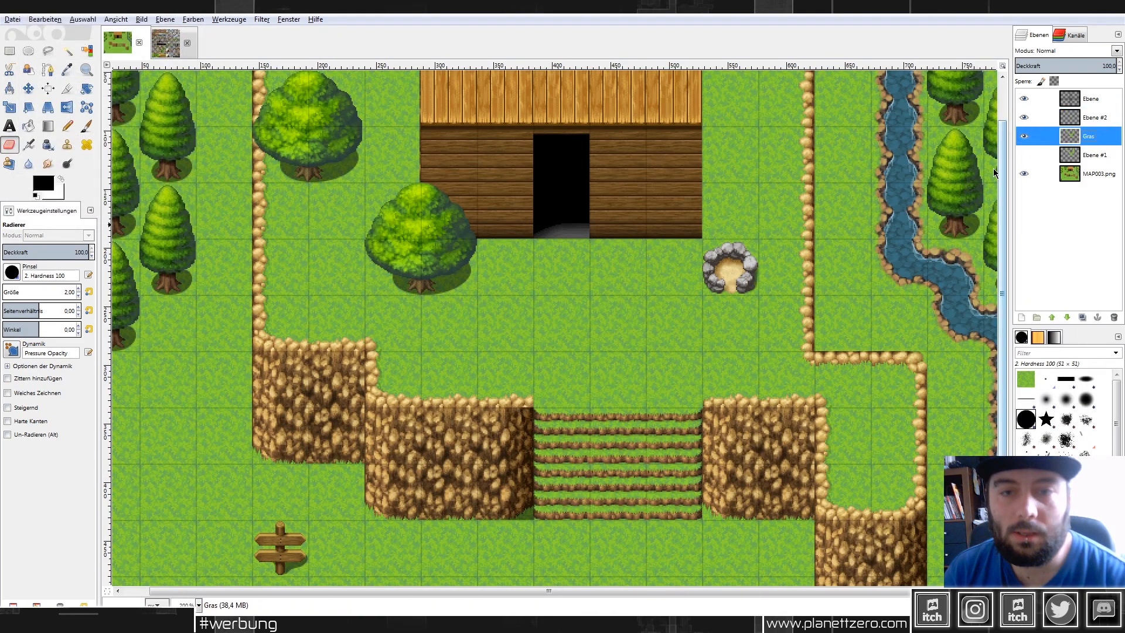
left_click(67, 69)
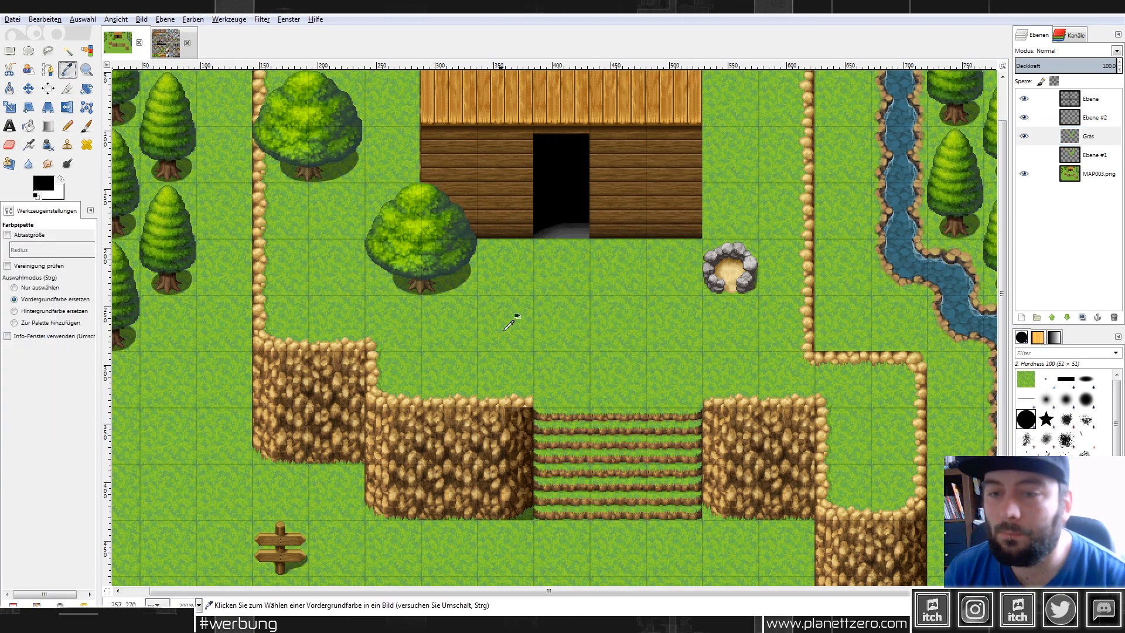
left_click(1095, 174)
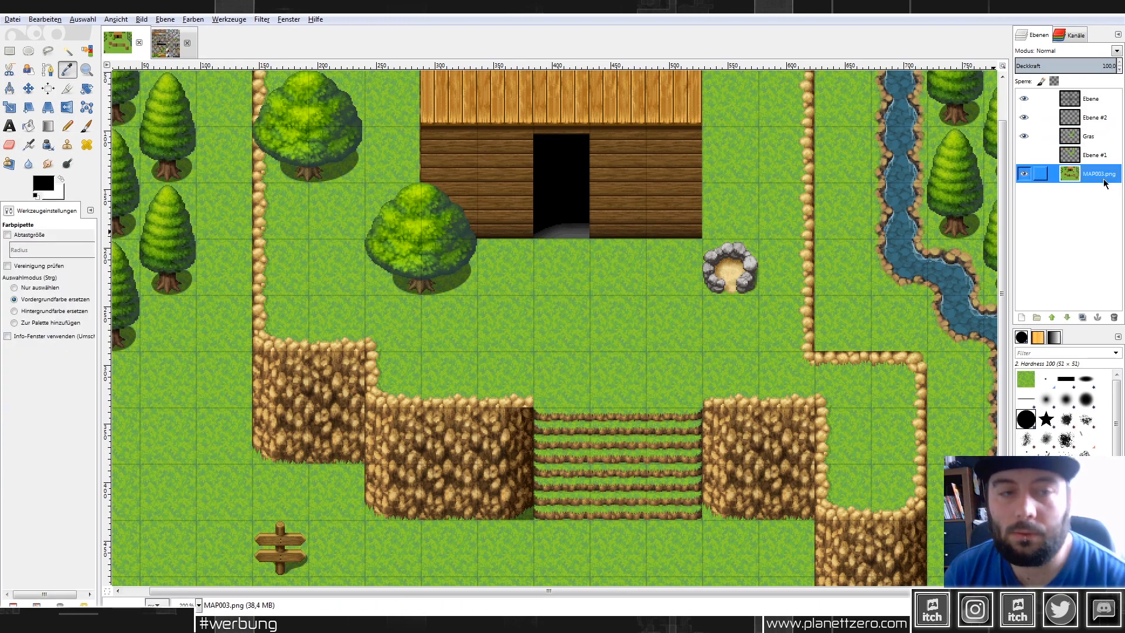
left_click(562, 306)
Rename the Ebene #2 layer to "Schatten".
double_click(1087, 119)
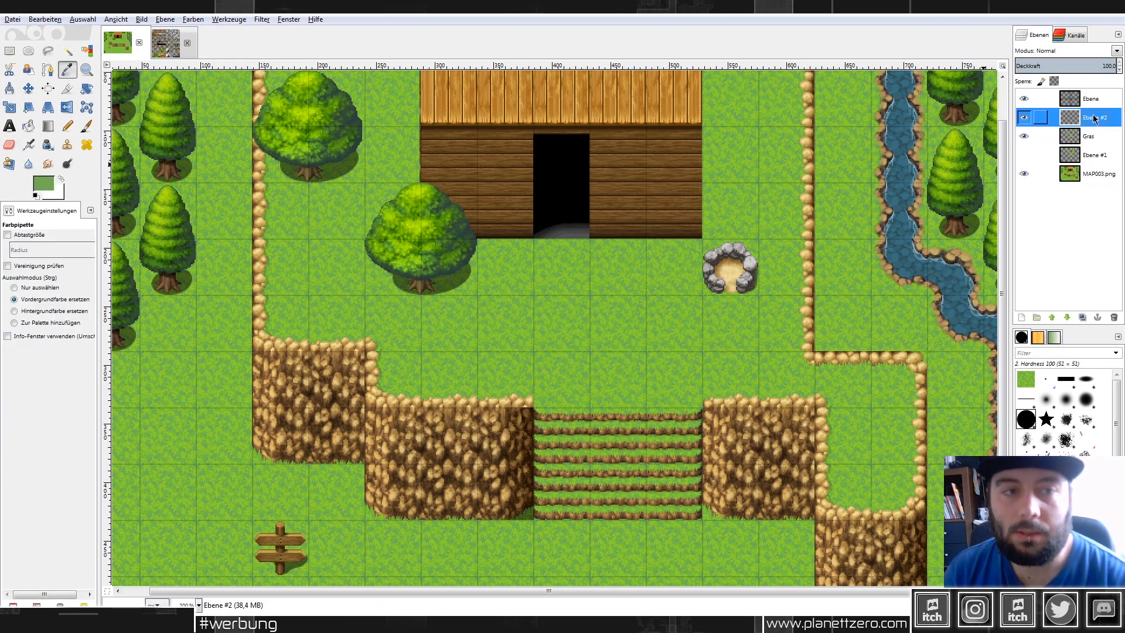
type("Sch")
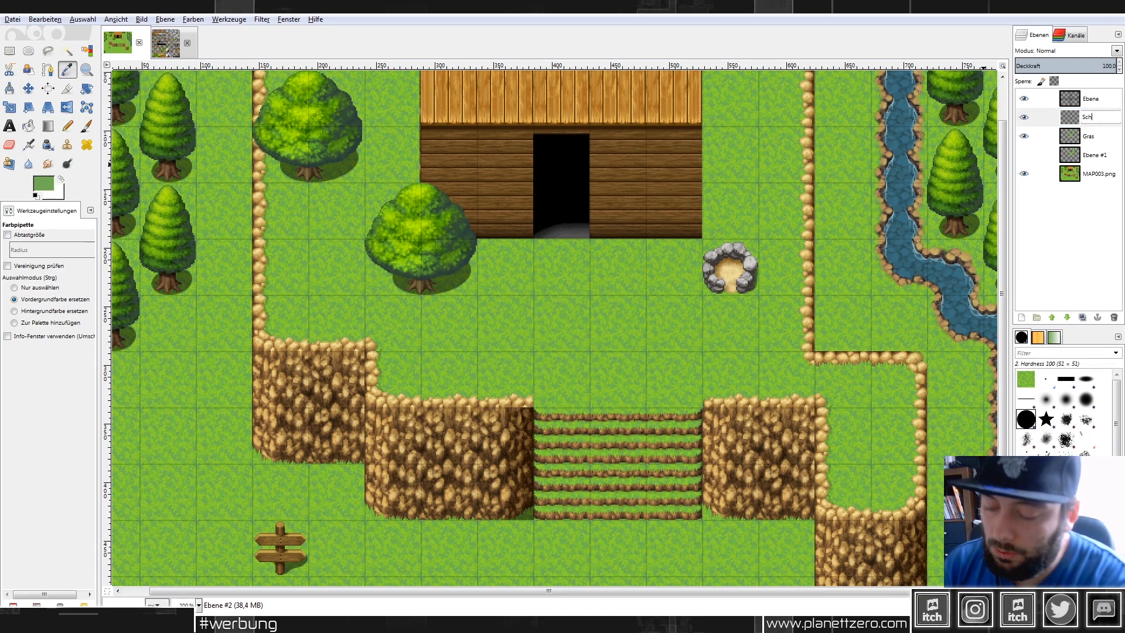
type("atten")
key("Return")
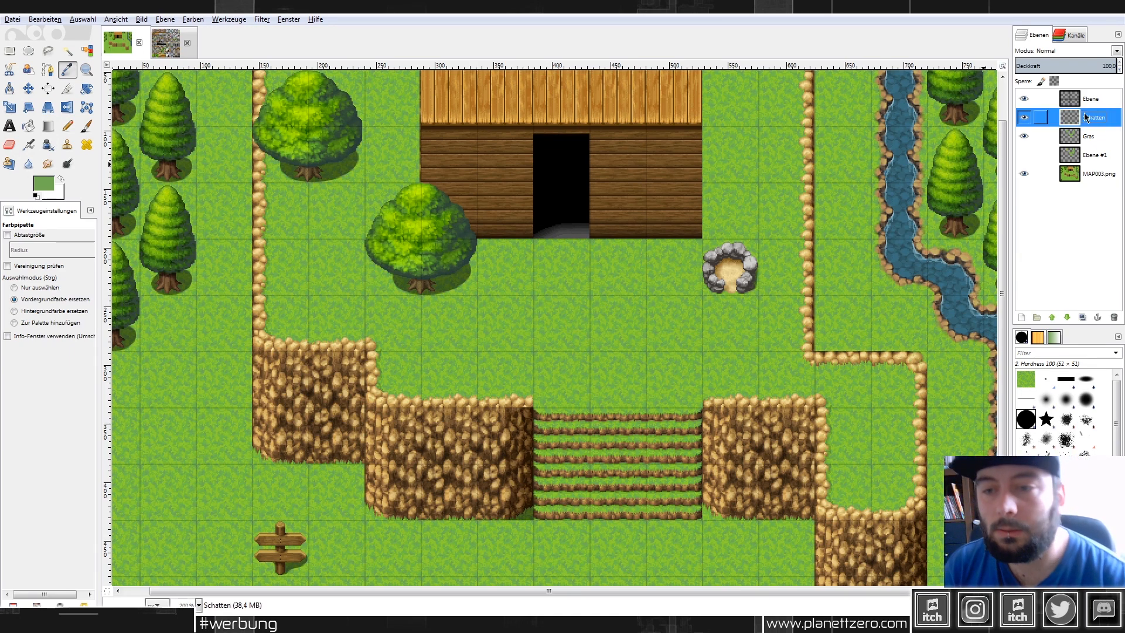
Change the foreground color to a darker shade of the picked grass green.
left_click(52, 186)
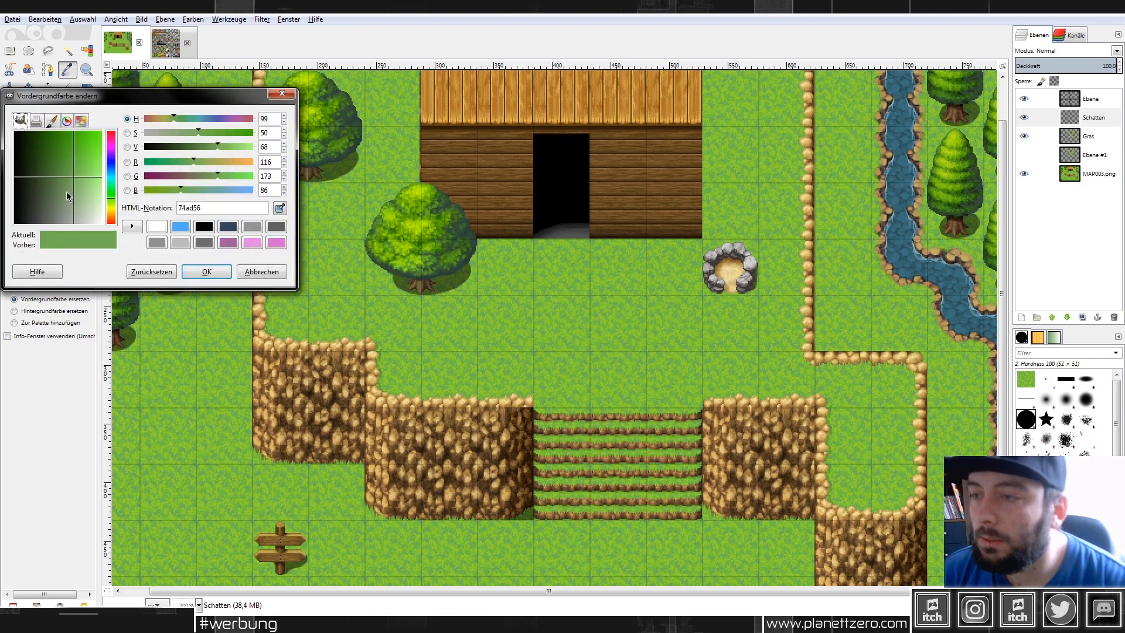
left_click(67, 181)
left_click_drag(66, 182, 54, 174)
left_click(210, 271)
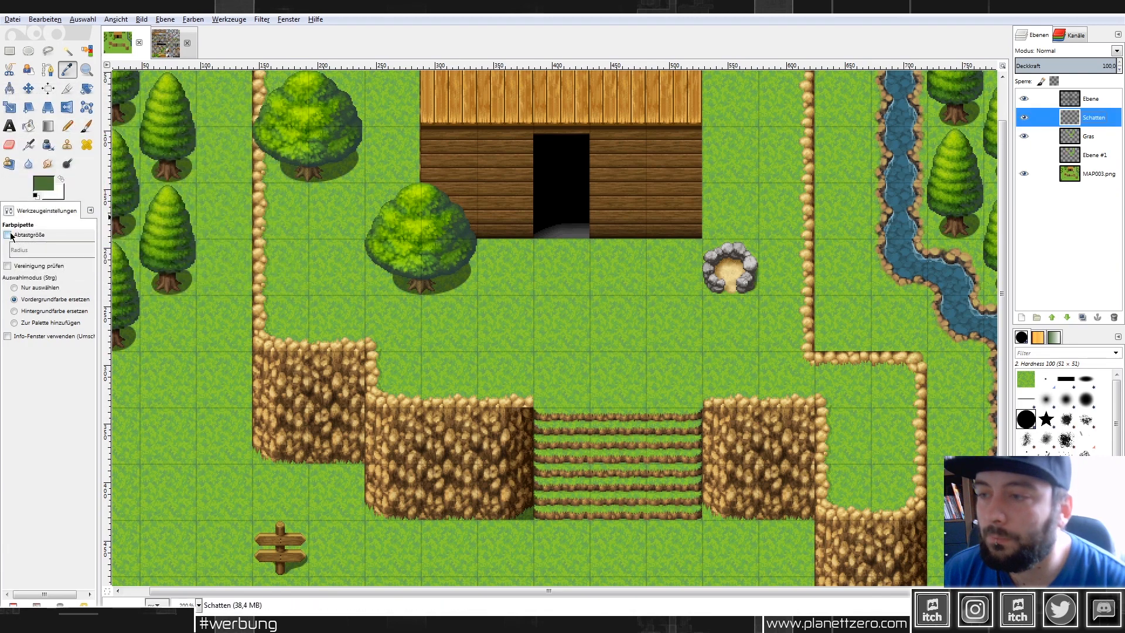
Set up the Paintbrush with the 2. Hardness 075 brush at size 64.94.
left_click(87, 125)
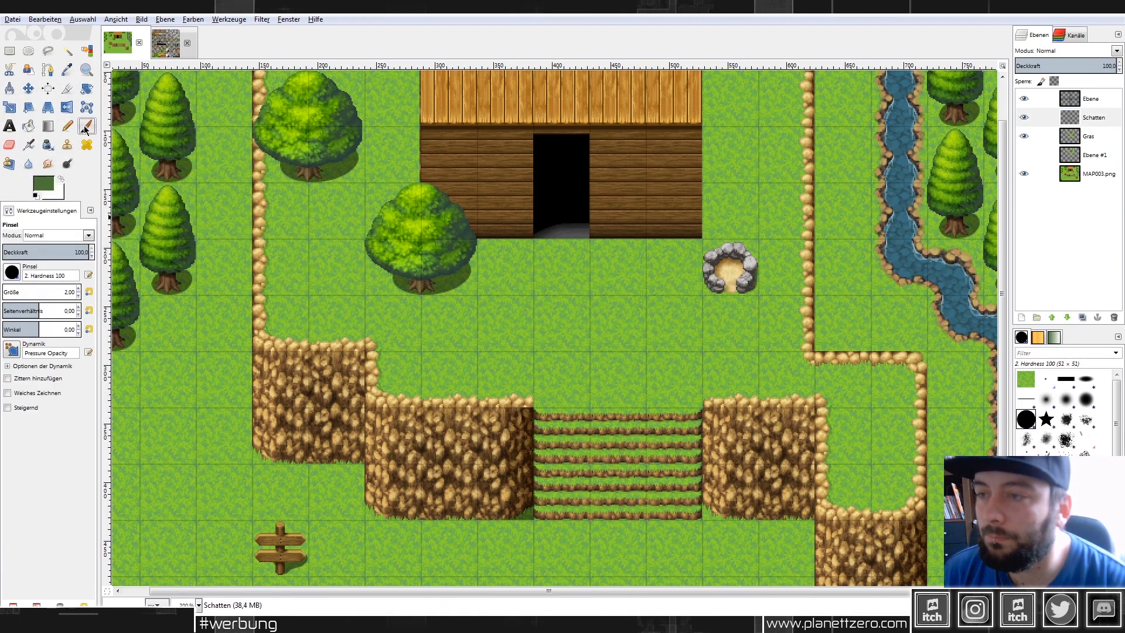
left_click(12, 272)
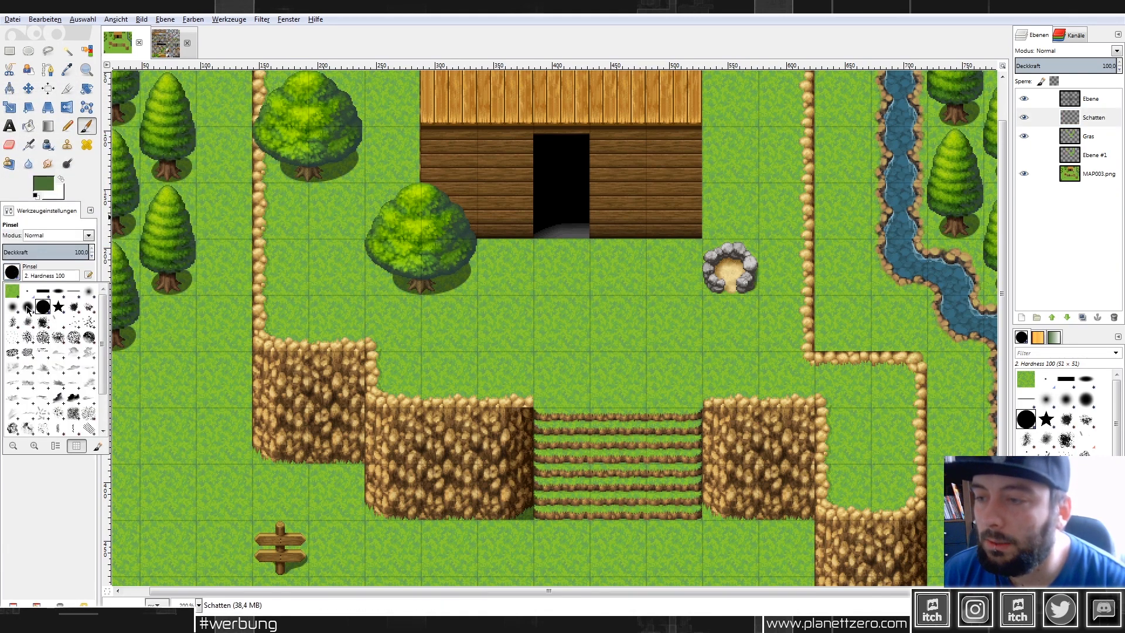
left_click(30, 310)
left_click(7, 292)
Try a broad shadow stroke along the cliff tops and above the stairs, and undo it.
mouse_move(289, 315)
left_mouse_down()
mouse_move(514, 391)
mouse_move(641, 396)
left_mouse_up()
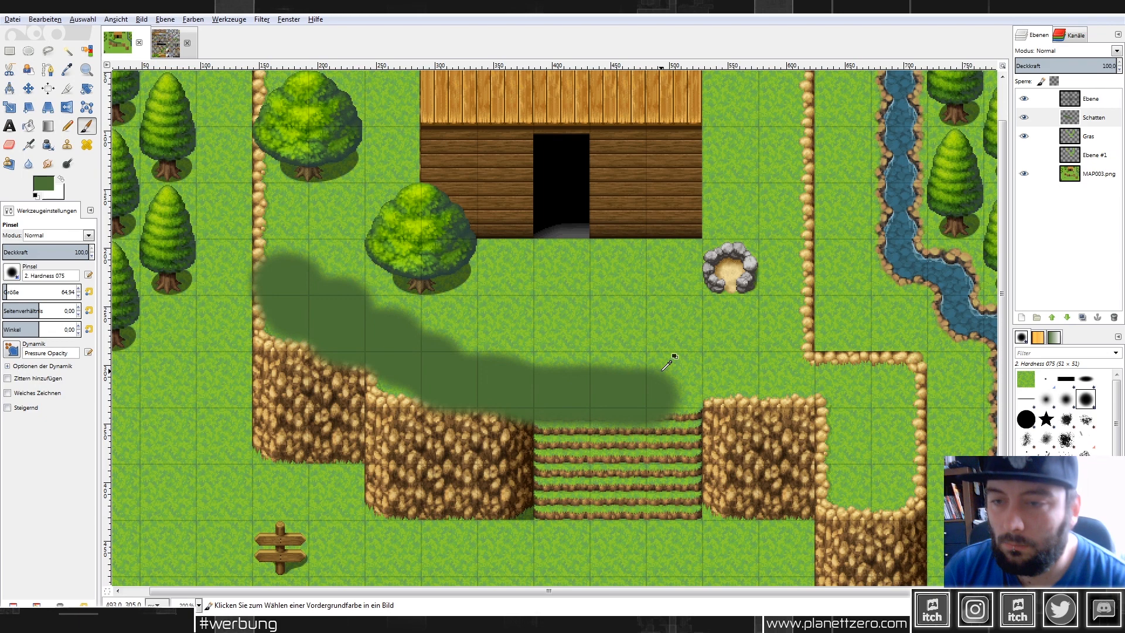
key("ctrl+z")
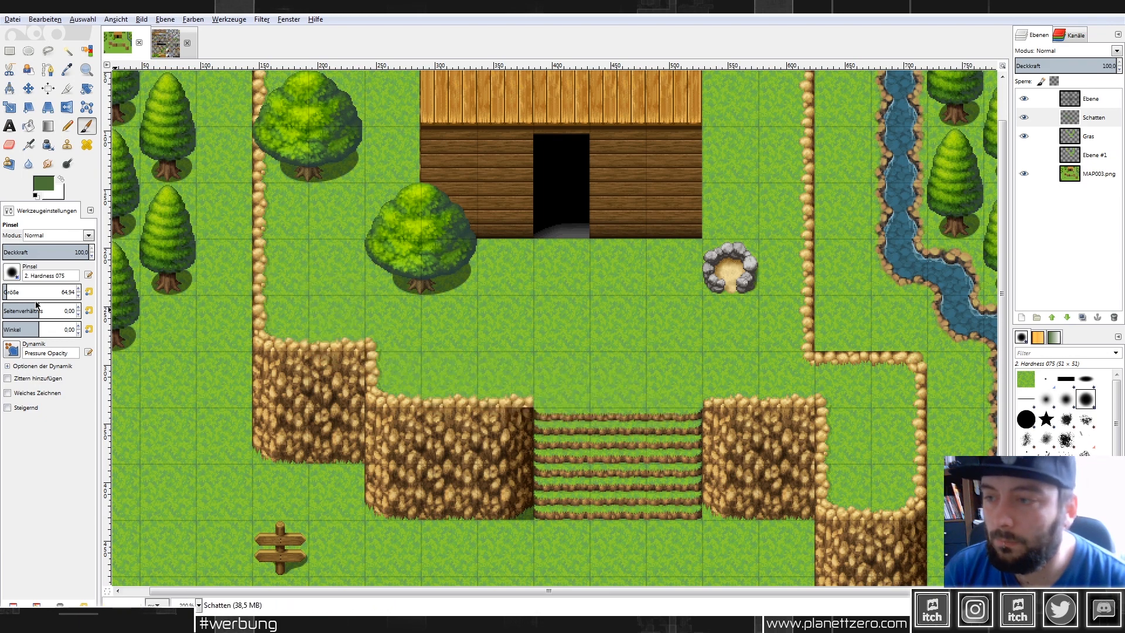
Paint a shadow along the house's east side with brush size 32.97 and set the Schatten layer's opacity to 59.8.
left_click(5, 292)
scroll(406, 402, "up", 2)
scroll(456, 412, "down", 2)
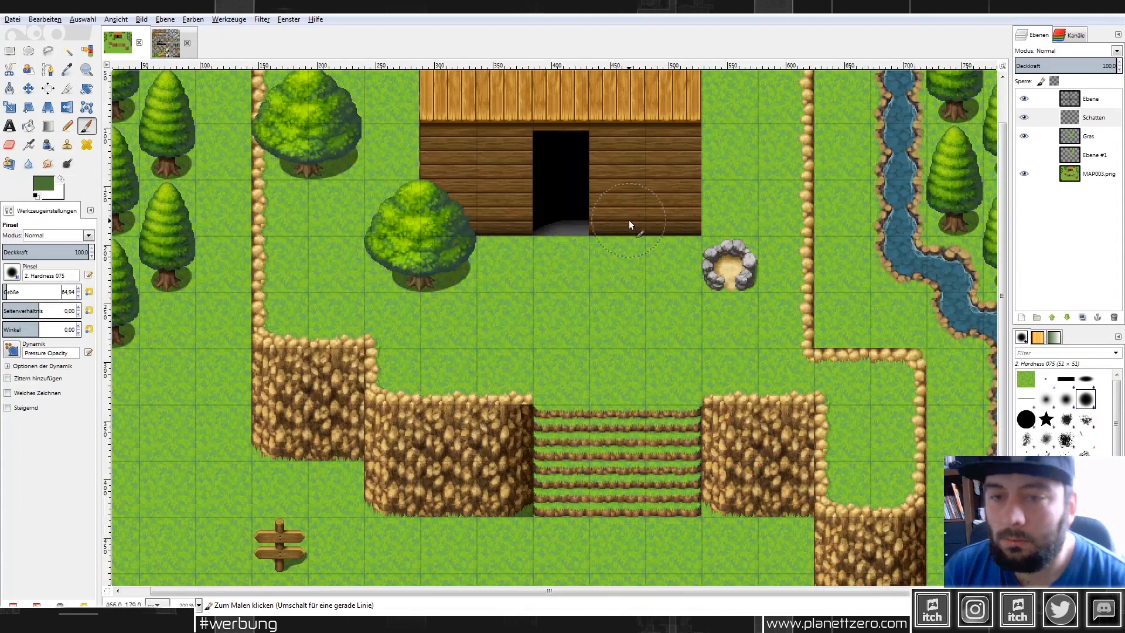
scroll(628, 220, "up", 2)
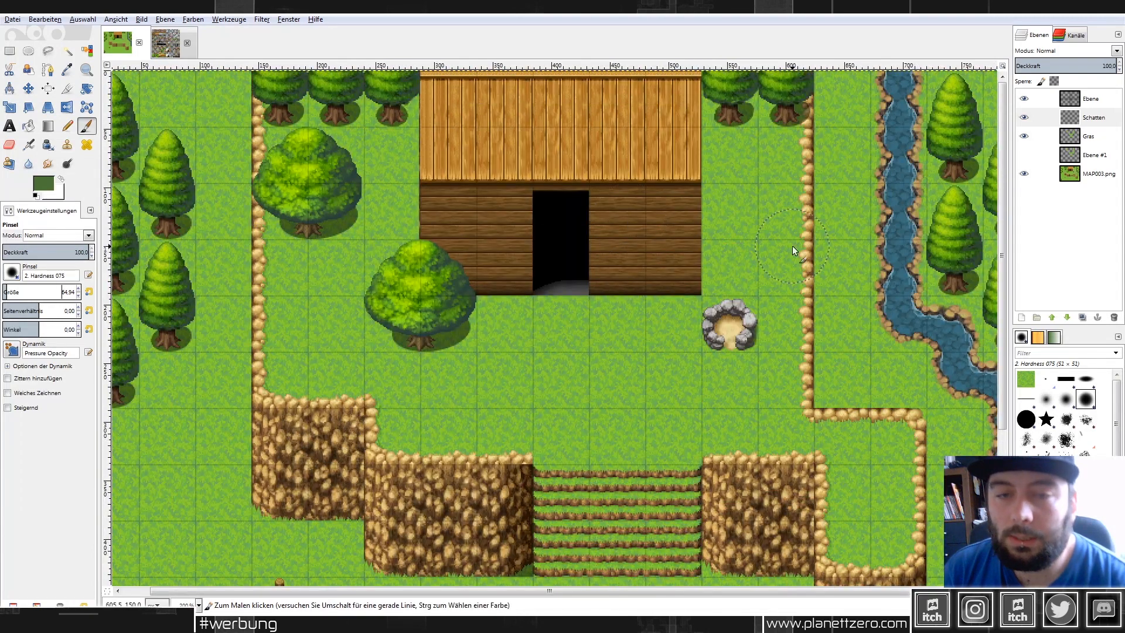
left_click_drag(10, 287, 5, 292)
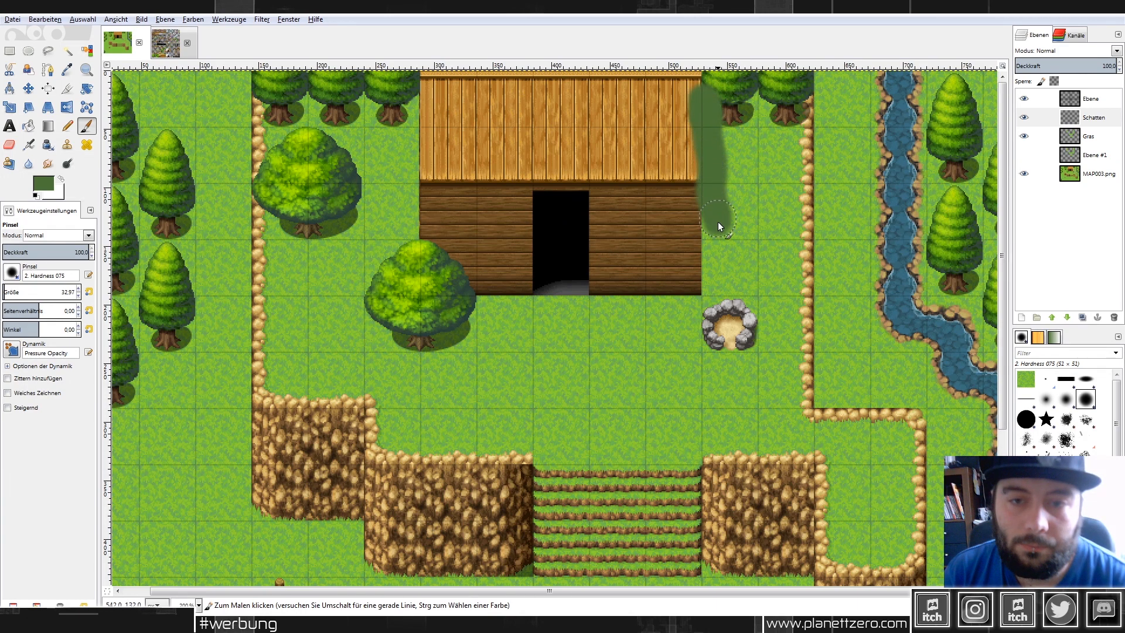
left_click(1069, 66)
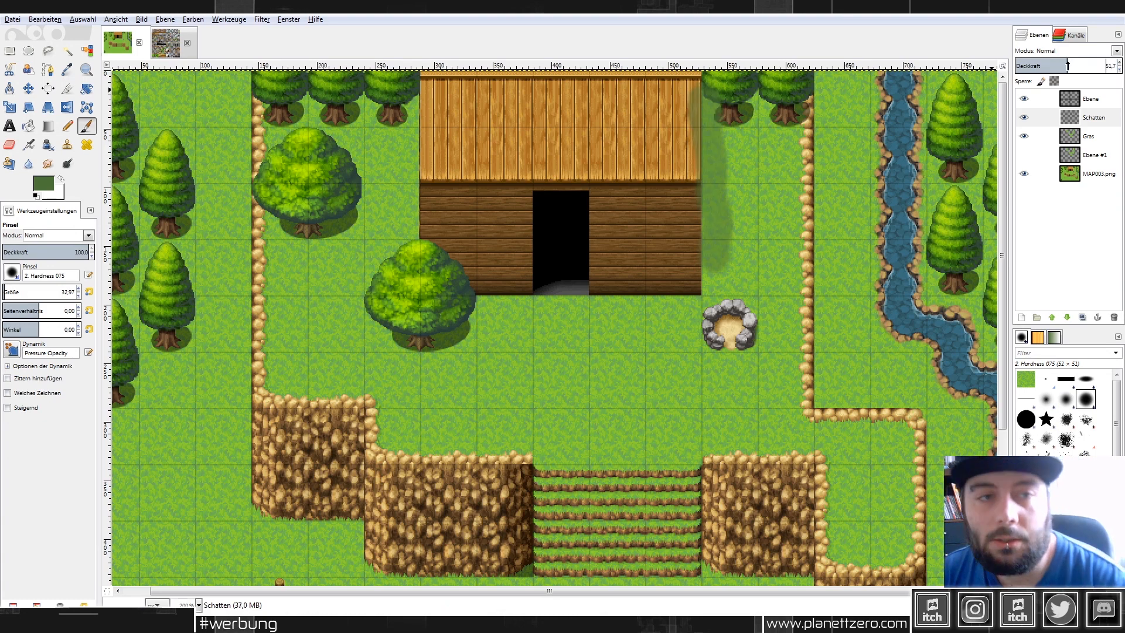
left_click_drag(1069, 66, 1076, 66)
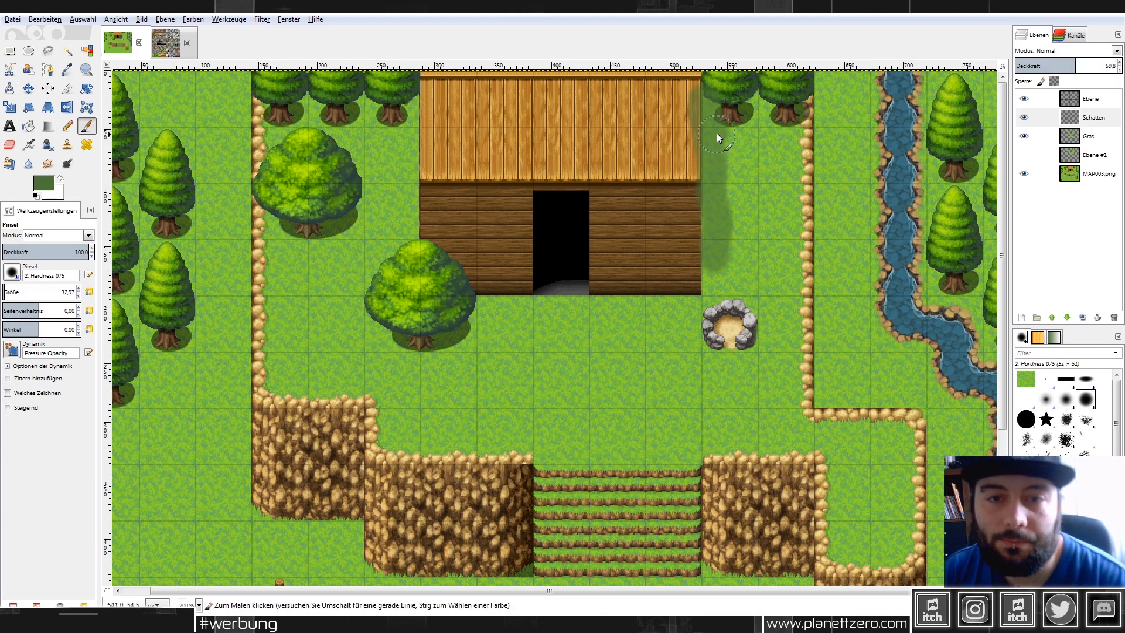
Widen the shadow on the grass east of the house and shade the grass southeast of the tree at its front wall.
mouse_move(754, 117)
left_mouse_down()
mouse_move(719, 170)
mouse_move(703, 263)
left_mouse_up()
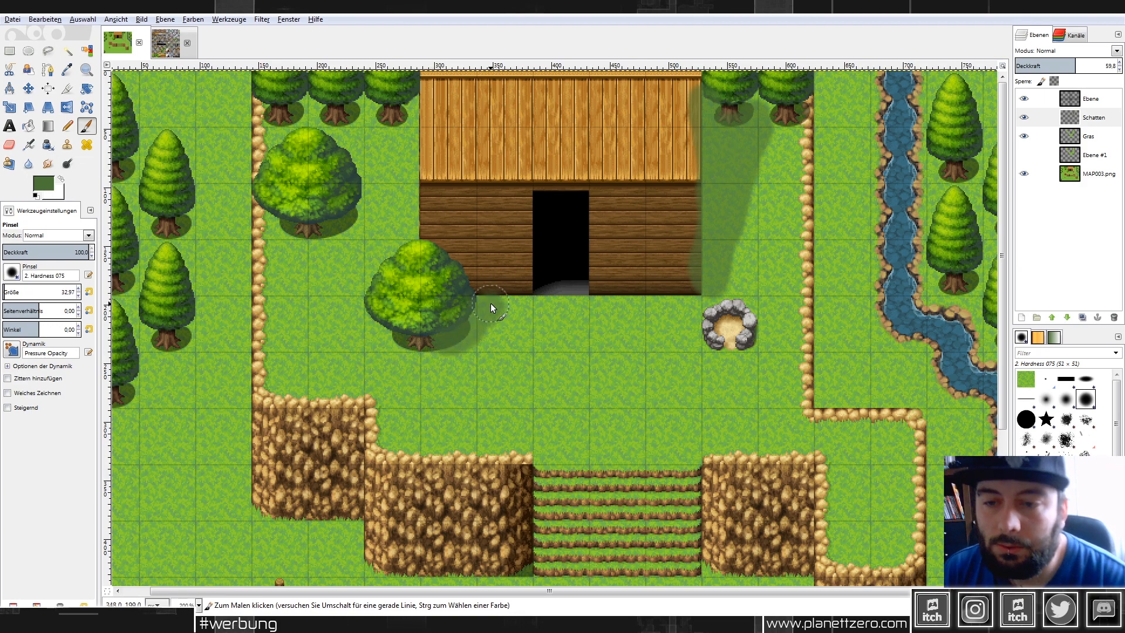
mouse_move(521, 307)
left_mouse_down()
mouse_move(496, 308)
mouse_move(463, 343)
left_mouse_up()
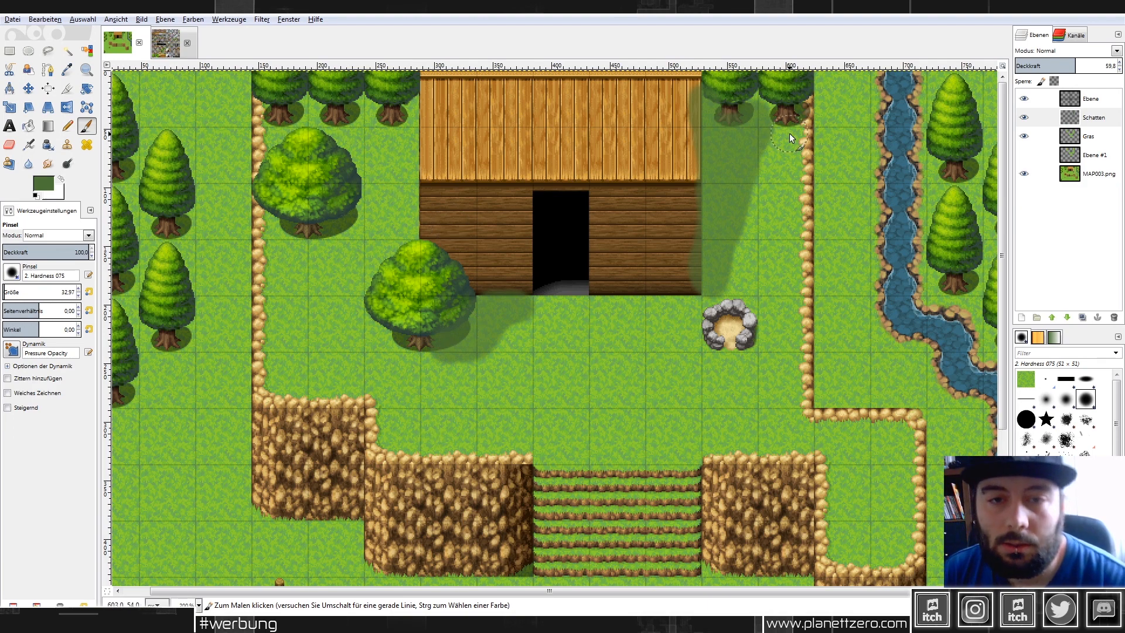
Paint a shadow down the inner side of the eastern stone border and around the edges of the enclosed grass patch.
left_click_drag(789, 139, 789, 180)
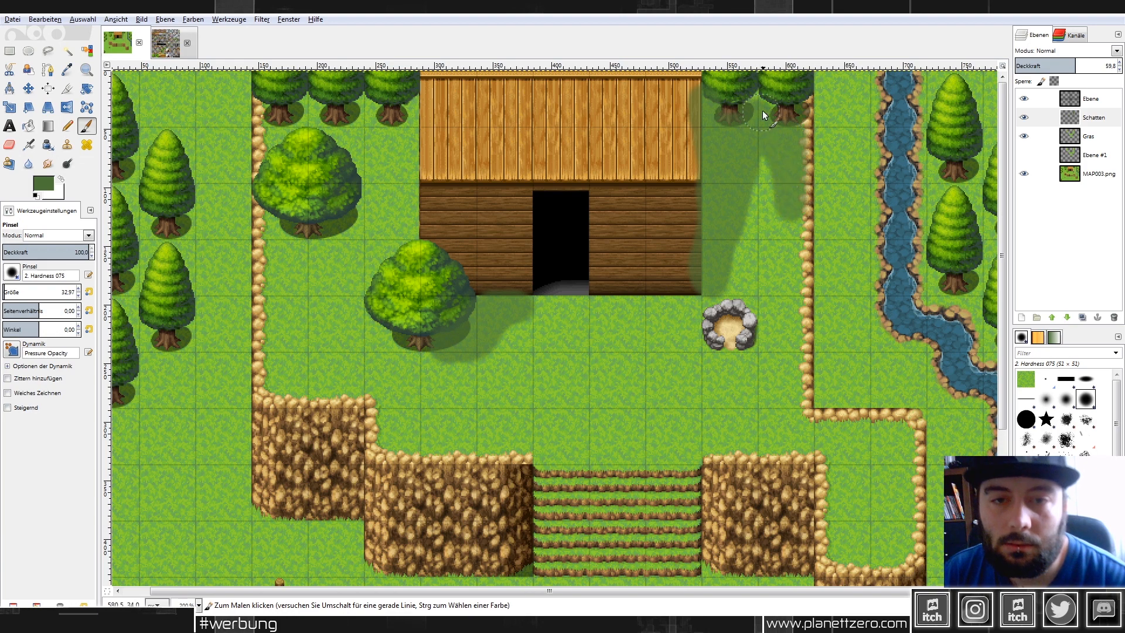
mouse_move(765, 109)
left_mouse_down()
mouse_move(787, 192)
mouse_move(782, 250)
left_mouse_up()
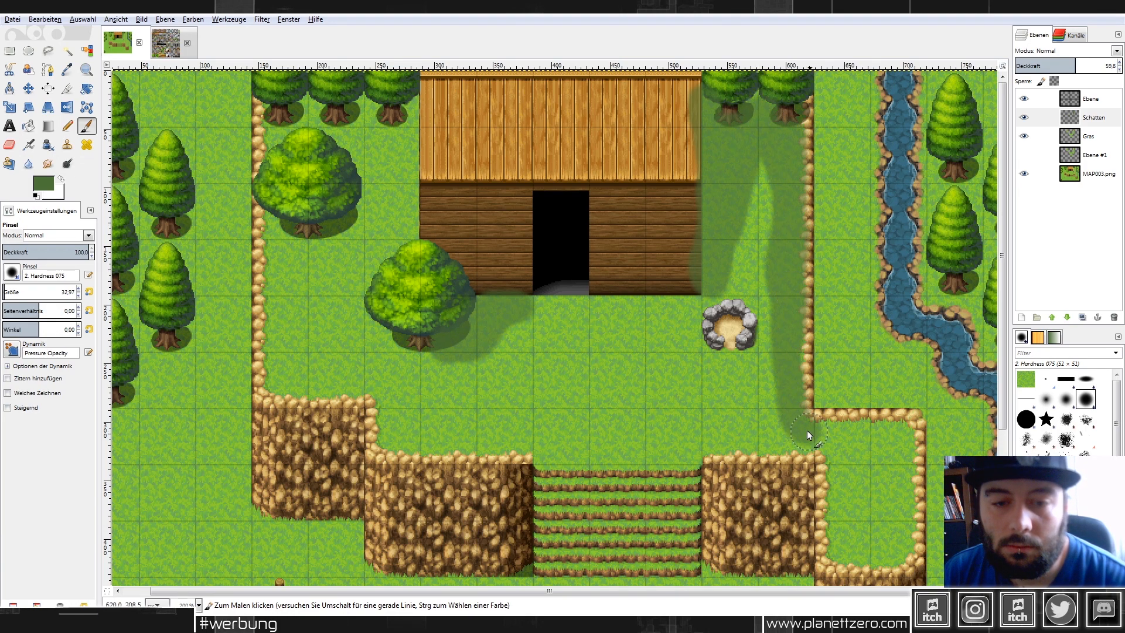
left_click_drag(807, 430, 874, 434)
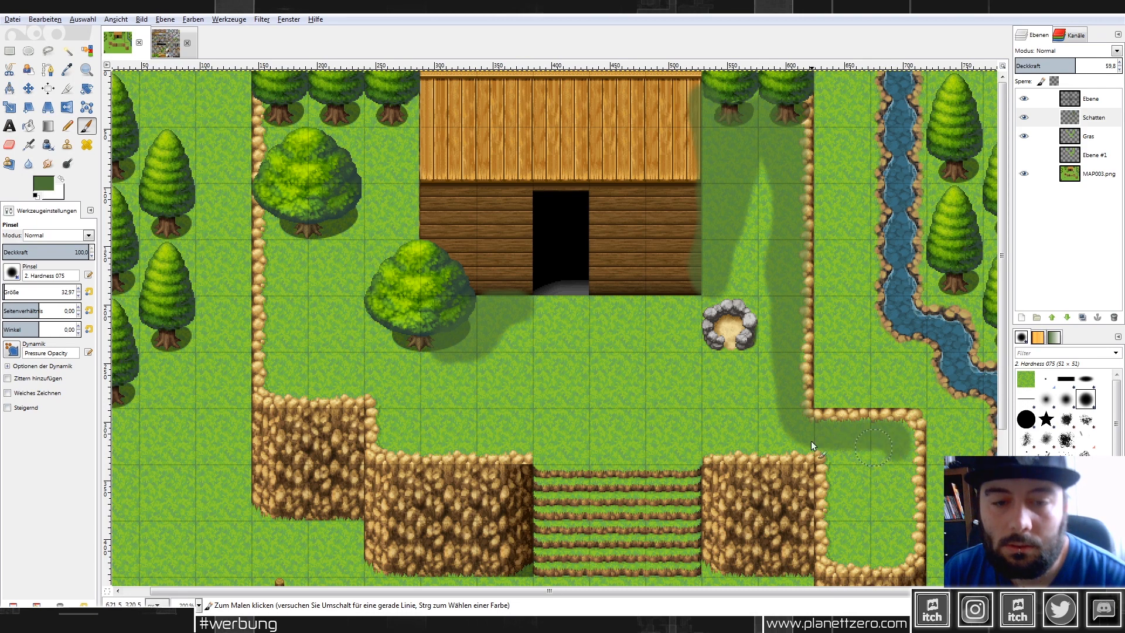
scroll(825, 427, "down", 3)
mouse_move(887, 430)
left_mouse_down()
mouse_move(906, 405)
mouse_move(907, 342)
left_mouse_up()
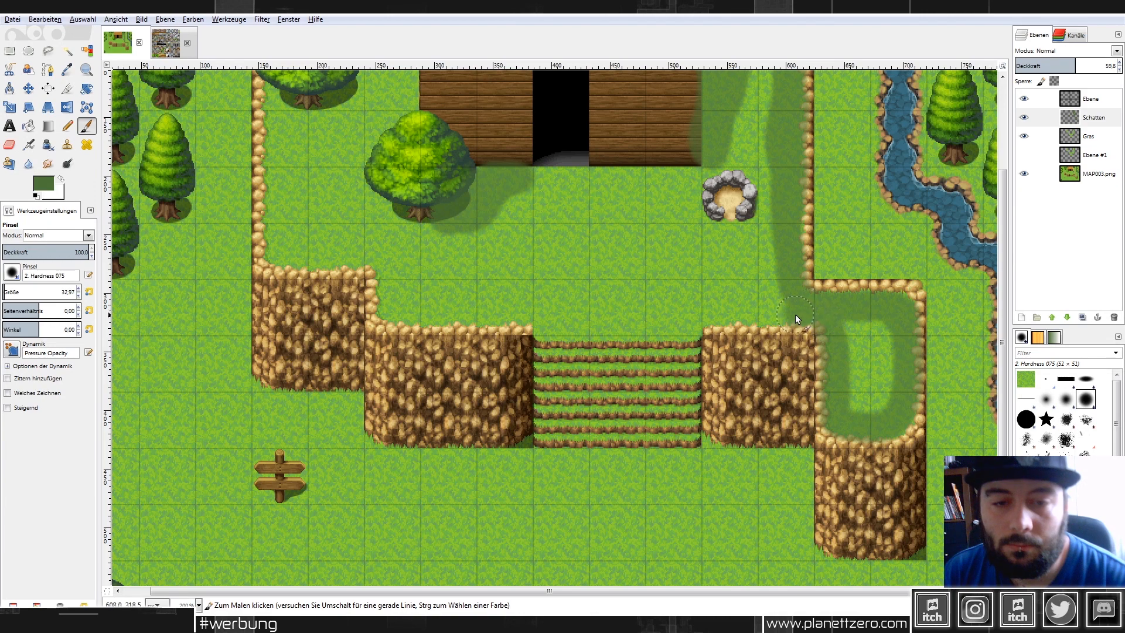
Shade the grass along the cliff tops on both sides of the stairs and the western edge of the stairs.
left_click_drag(765, 316, 713, 322)
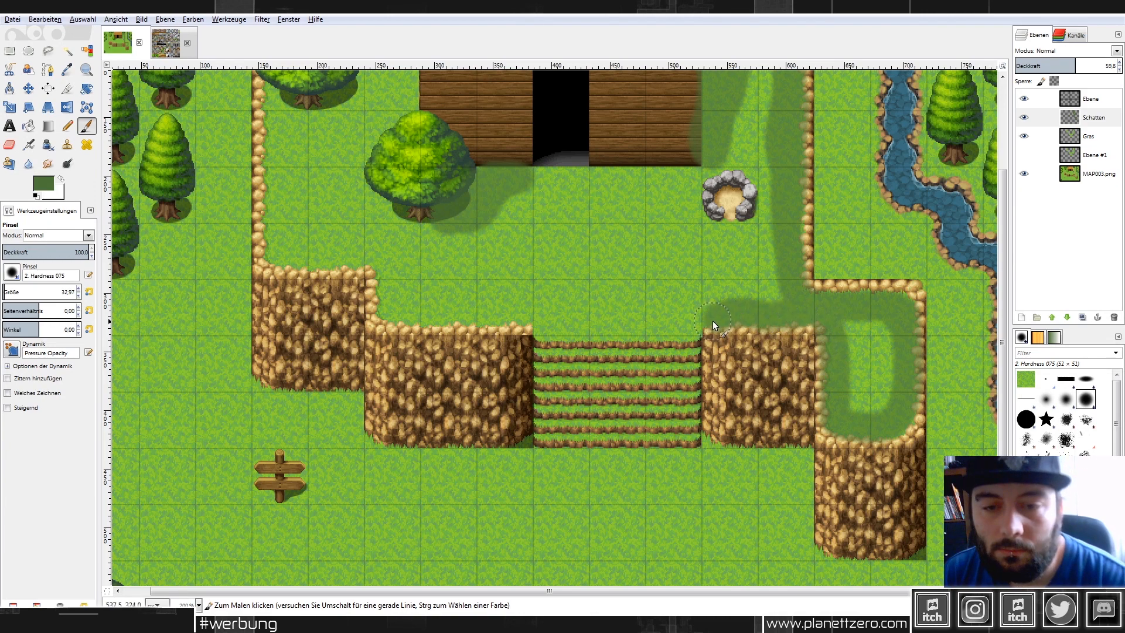
left_click_drag(549, 336, 544, 354)
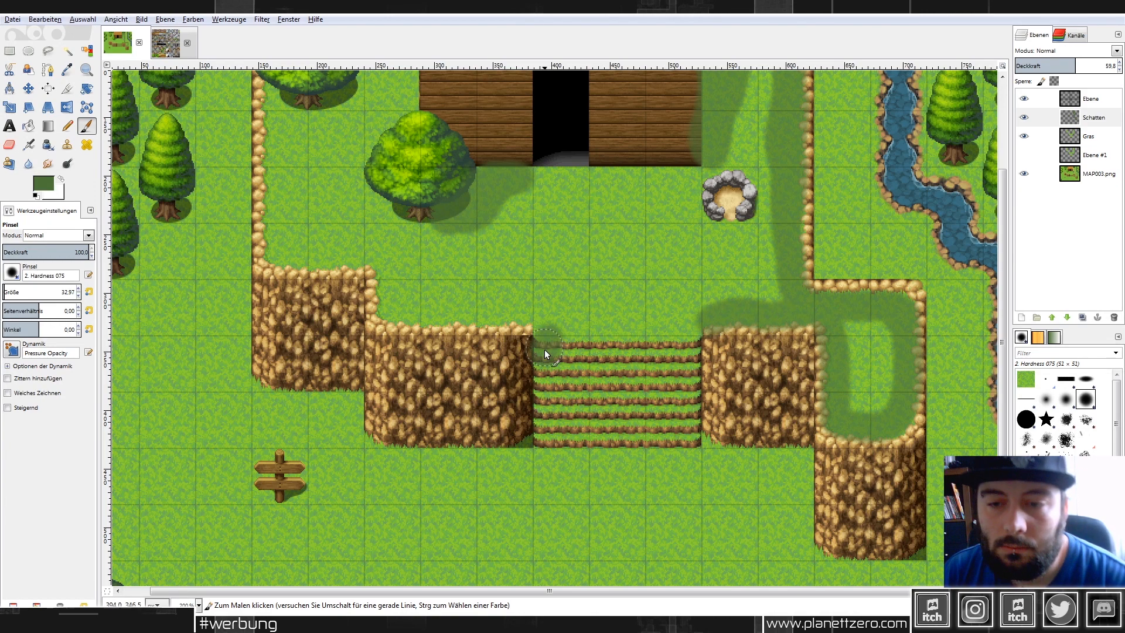
left_click(518, 317)
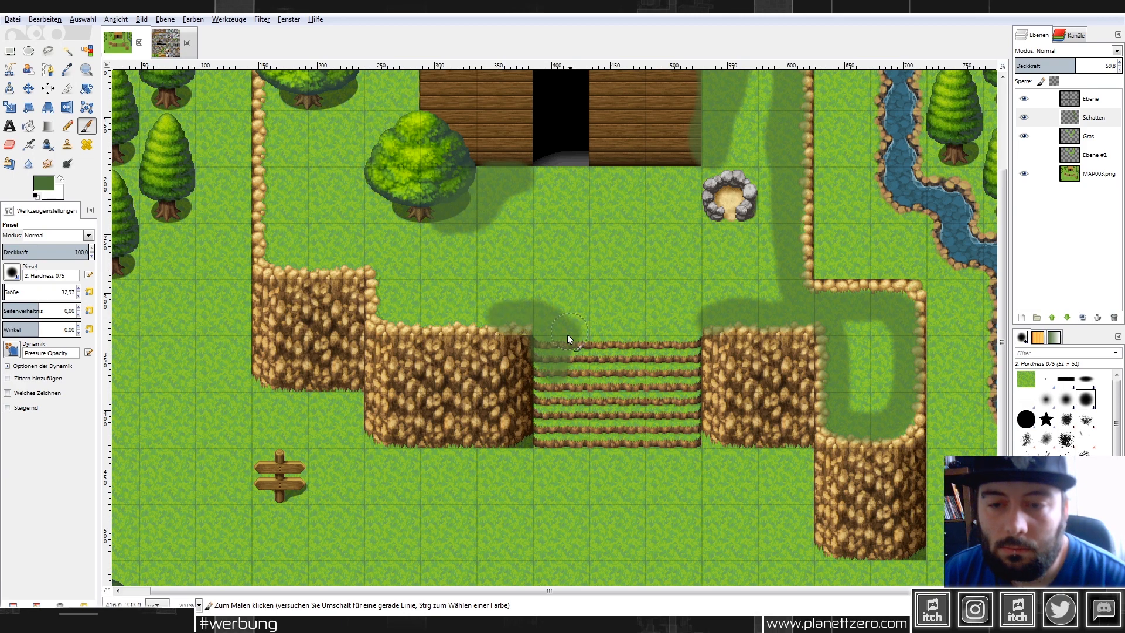
left_click_drag(553, 433, 544, 350)
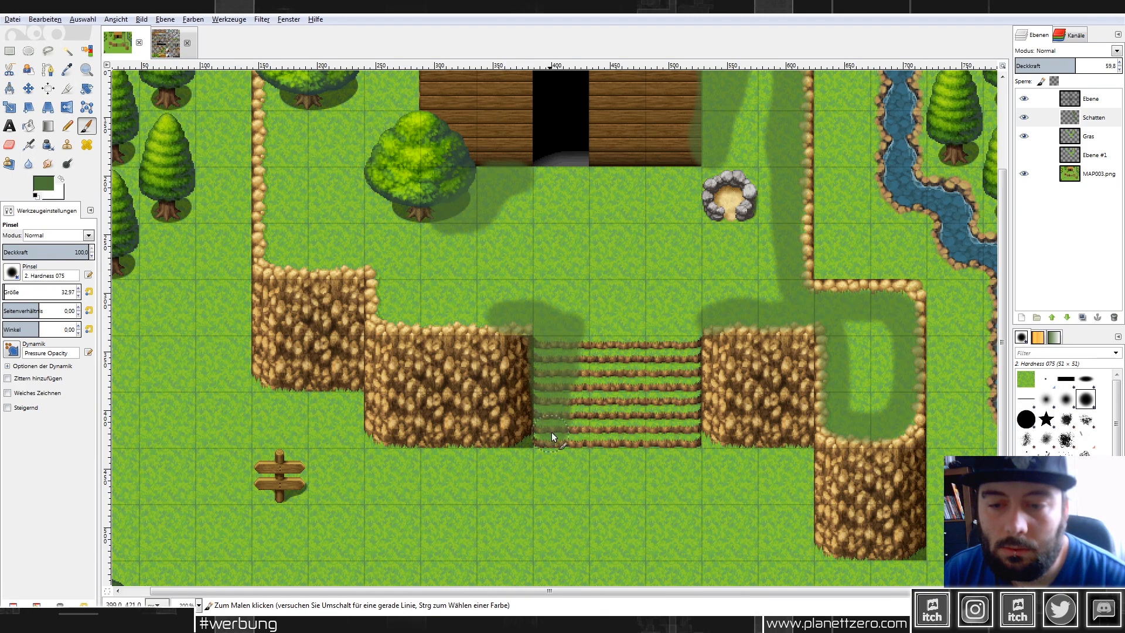
Paint shadows on the grass around the feet of the cliffs west and east of the stairs.
mouse_move(445, 467)
left_mouse_down()
mouse_move(378, 460)
mouse_move(354, 439)
mouse_move(367, 452)
mouse_move(349, 399)
left_mouse_up()
mouse_move(399, 456)
left_mouse_down()
mouse_move(532, 471)
mouse_move(413, 477)
mouse_move(475, 488)
mouse_move(514, 477)
left_mouse_up()
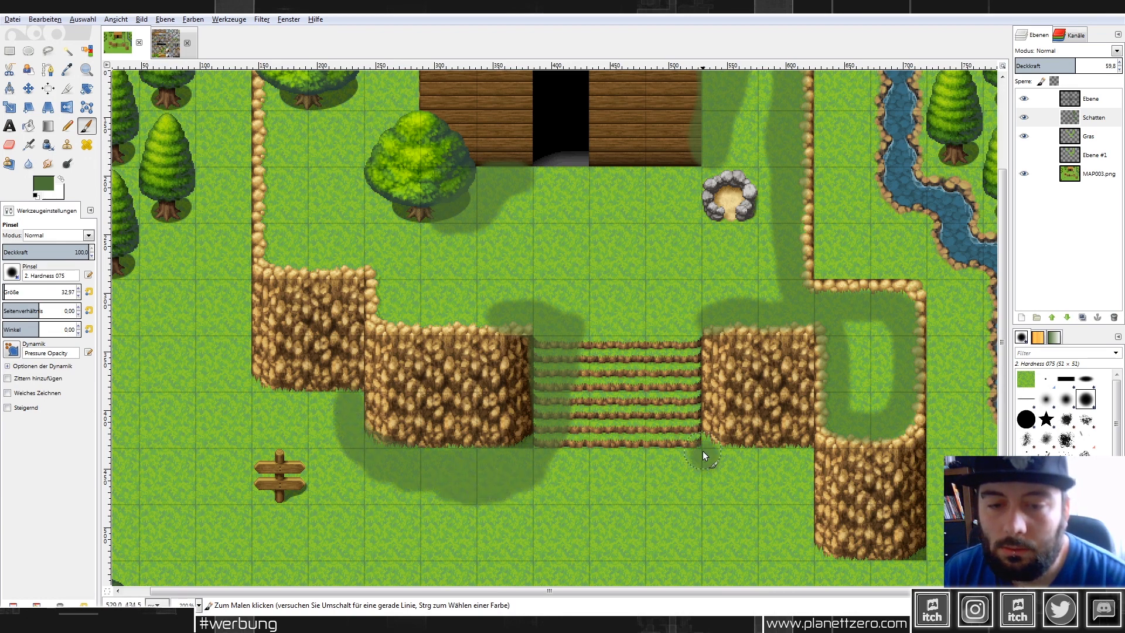
mouse_move(771, 462)
left_mouse_down()
mouse_move(803, 465)
mouse_move(707, 457)
mouse_move(780, 474)
mouse_move(796, 514)
left_mouse_up()
scroll(798, 417, "down", 3)
left_click_drag(790, 445, 799, 426)
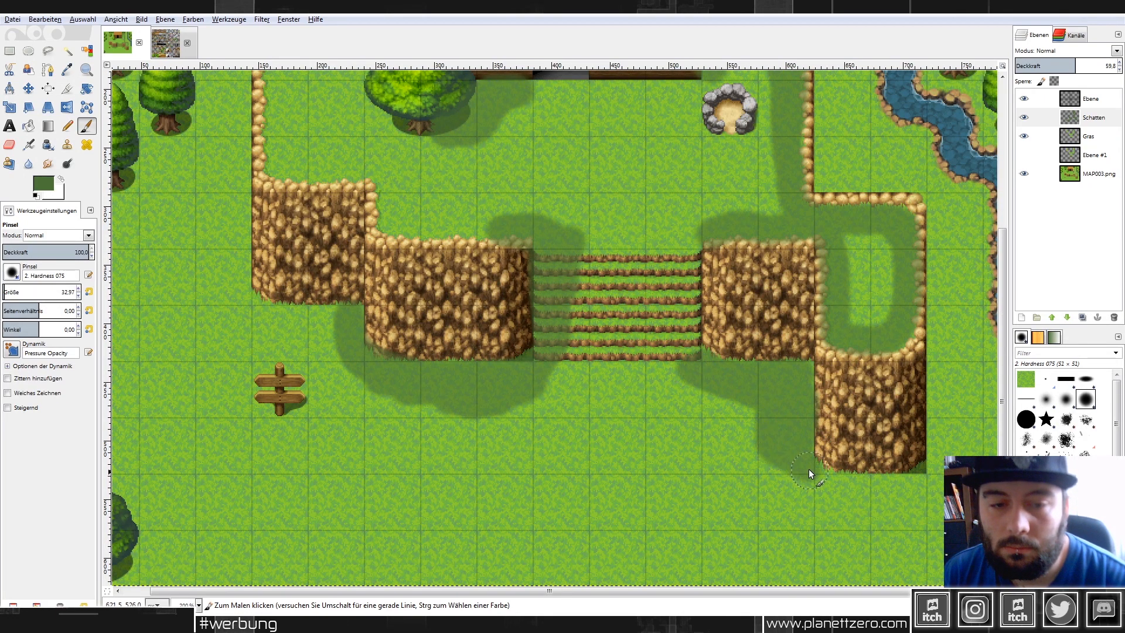
left_click_drag(888, 486, 832, 494)
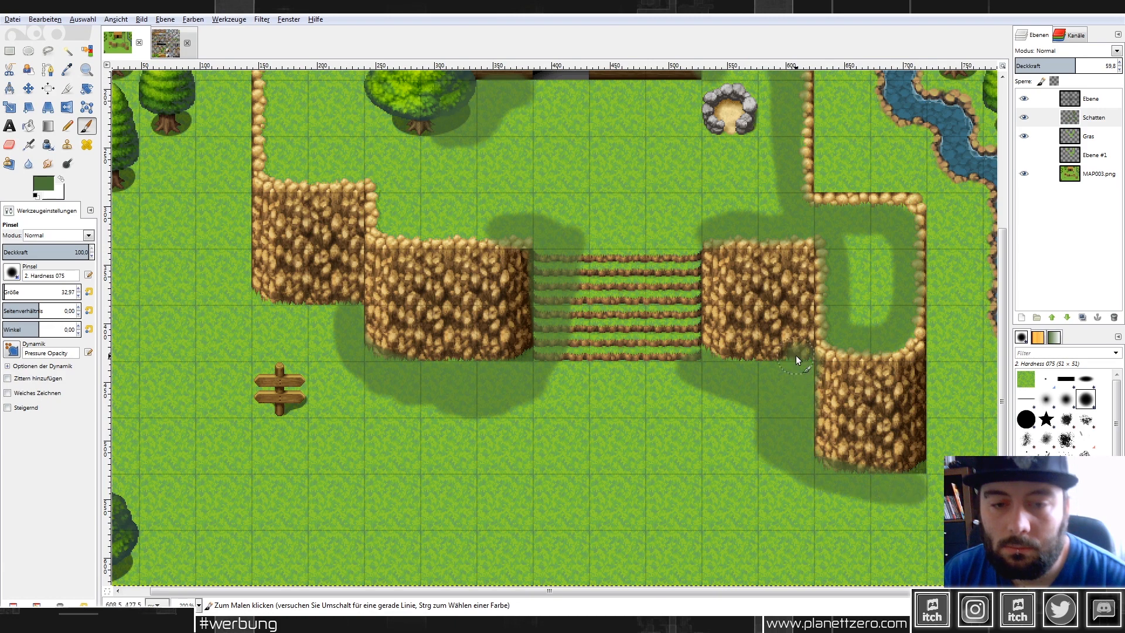
Paint a shadow on the grass east of the round tree northwest of the house.
scroll(613, 384, "up", 4)
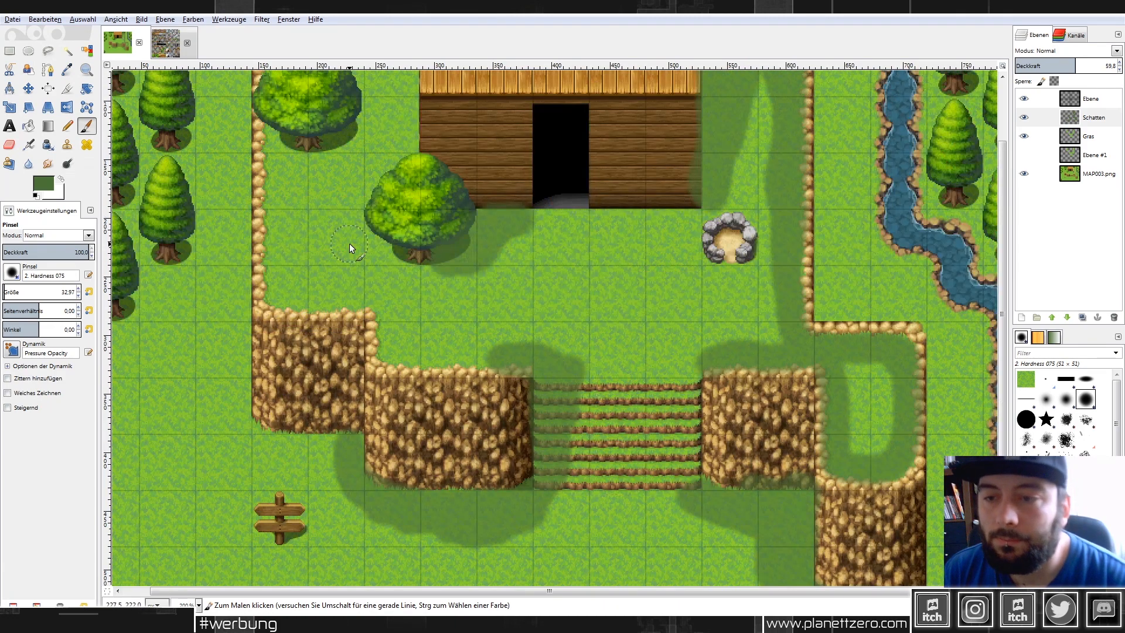
scroll(290, 270, "up", 3)
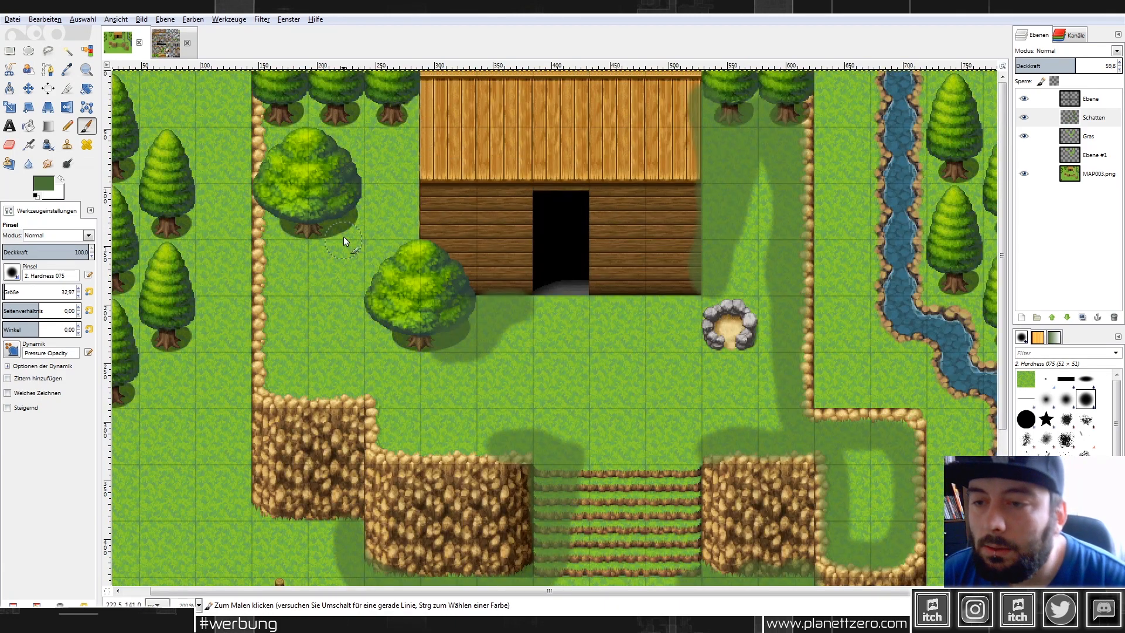
left_click_drag(359, 215, 364, 218)
left_click_drag(367, 152, 373, 184)
left_click_drag(396, 144, 371, 140)
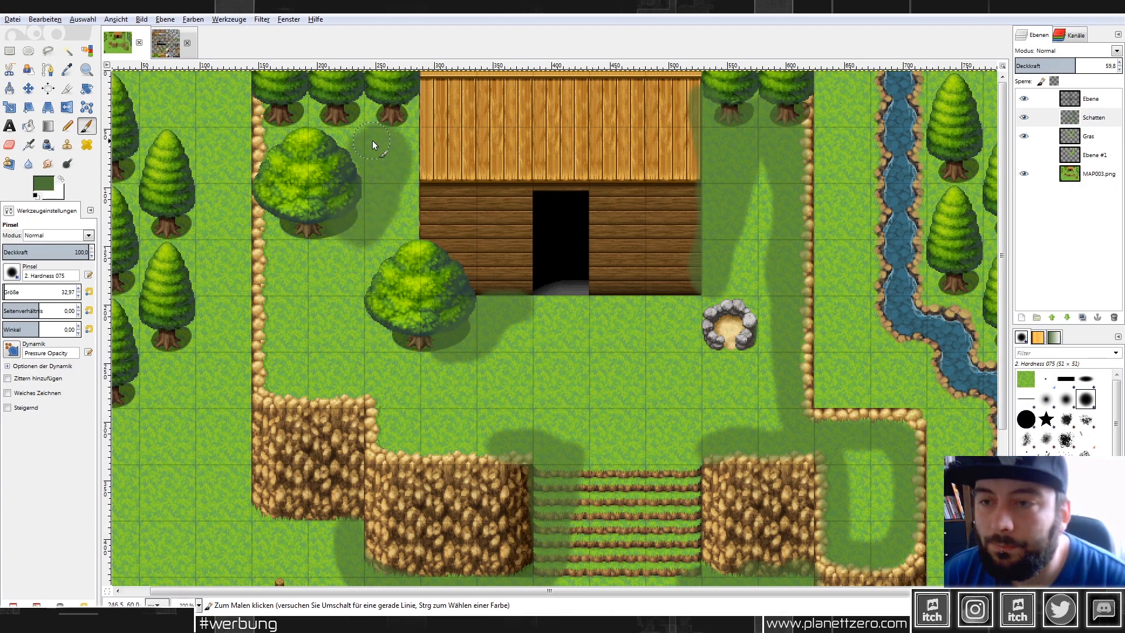
left_click_drag(345, 227, 333, 238)
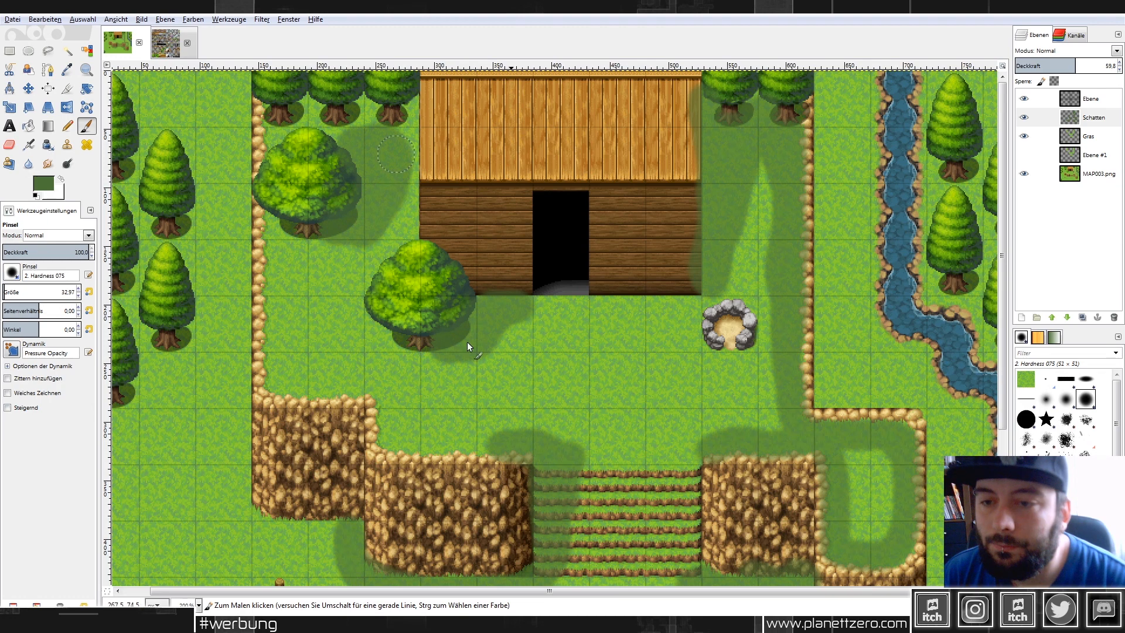
Change the foreground color to a darker green for deeper shadows.
scroll(487, 318, "down", 2)
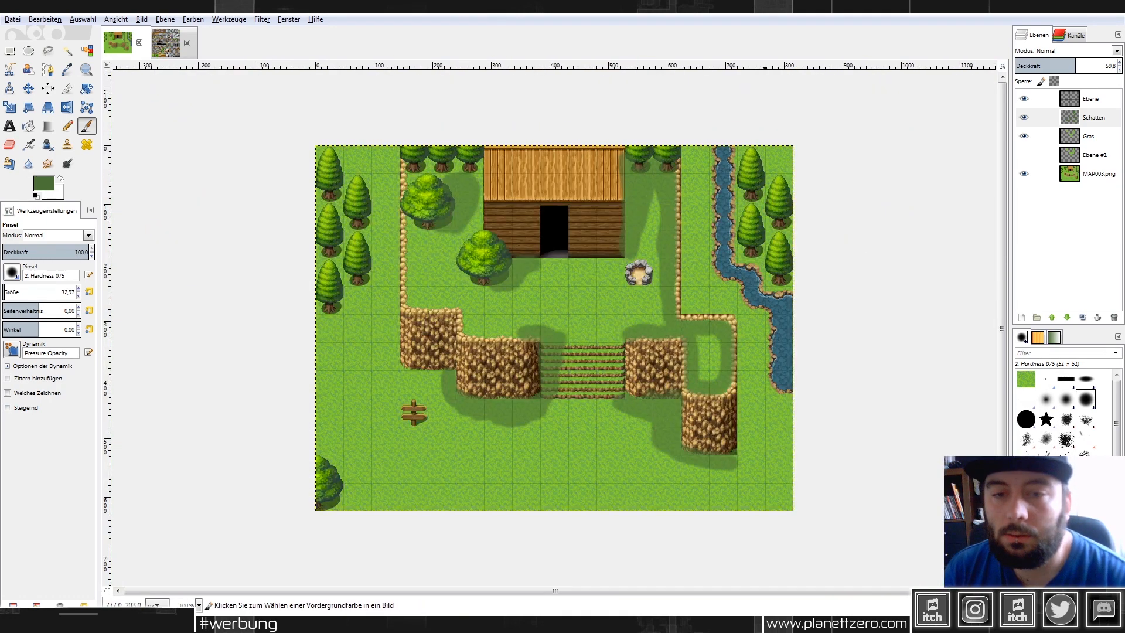
scroll(762, 253, "up", 2)
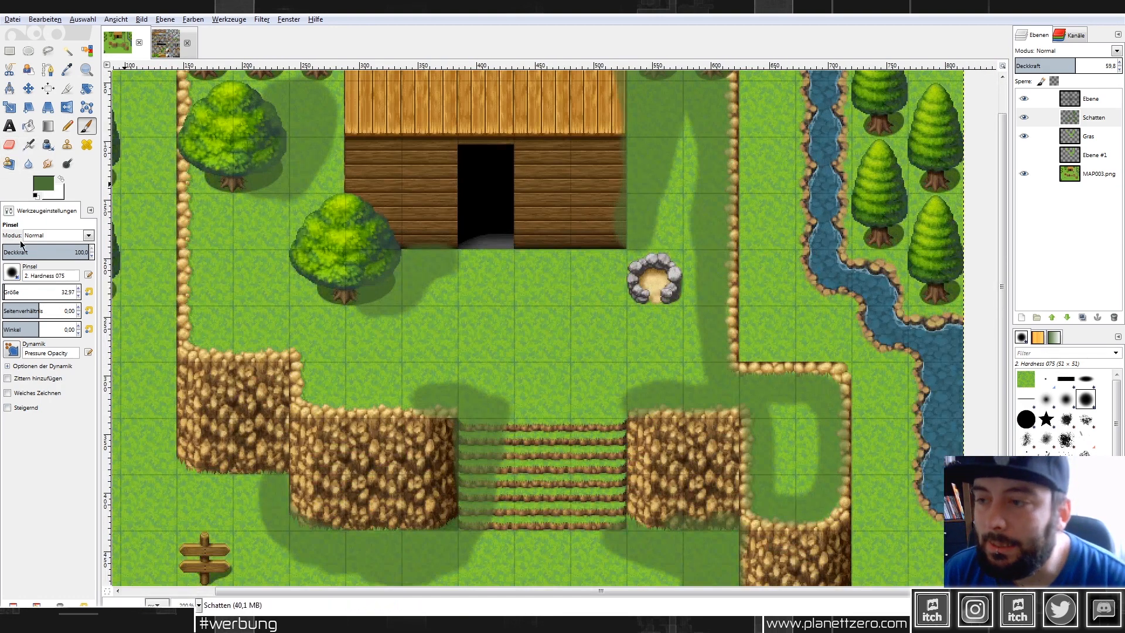
left_click(43, 185)
left_click(44, 177)
left_click(206, 271)
Set the Paintbrush size to 20.
scroll(682, 185, "up", 2)
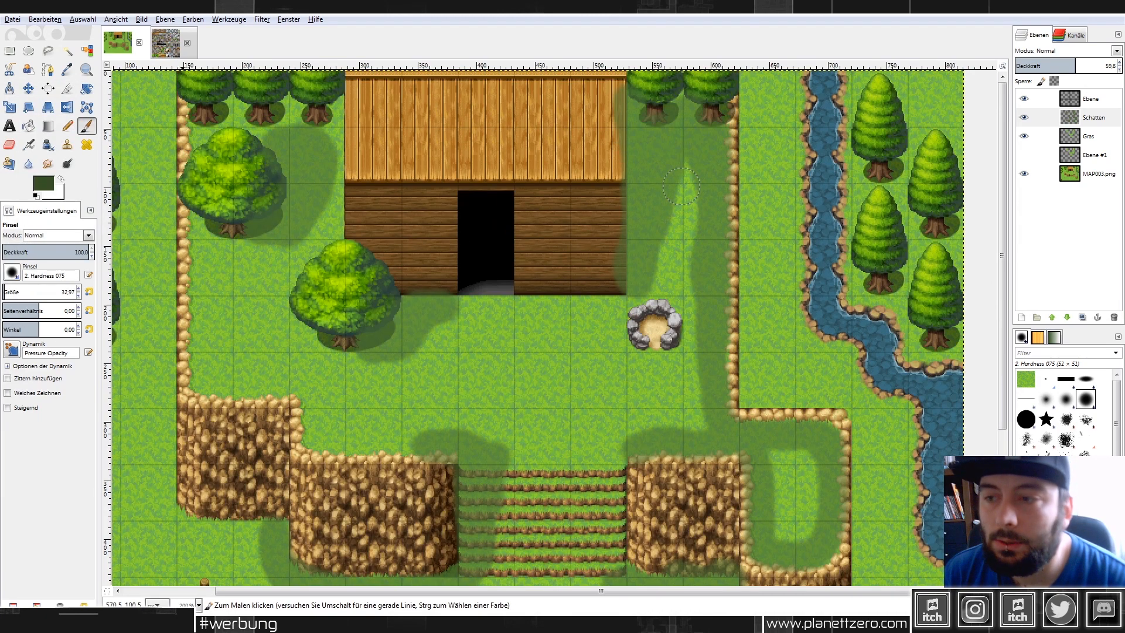
left_click(33, 291)
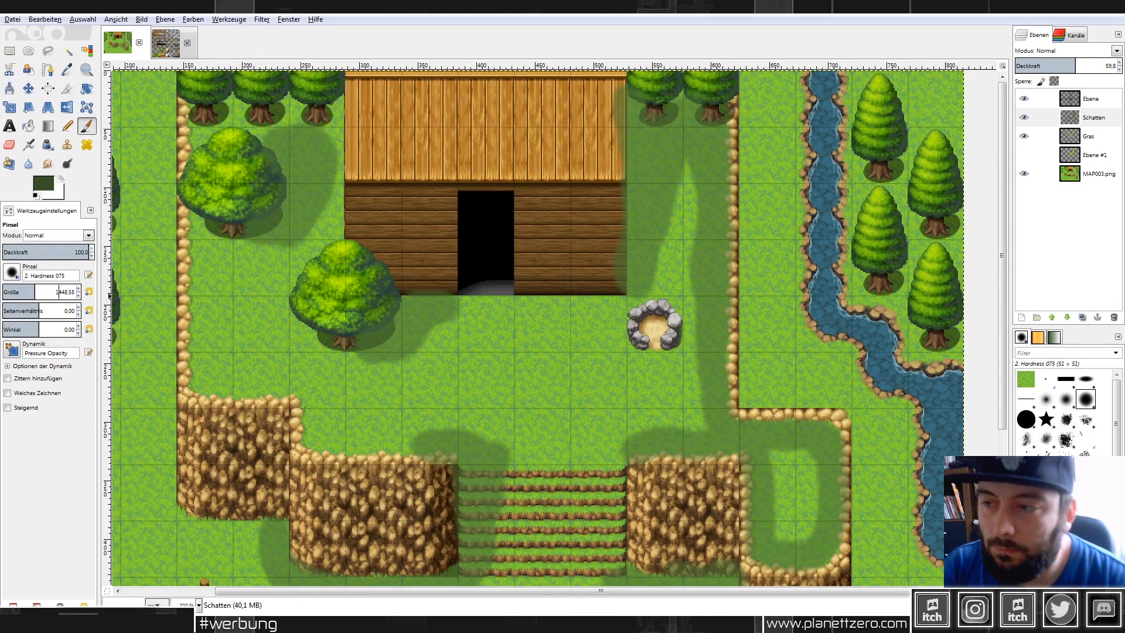
left_click(51, 291)
type("20")
key("Return")
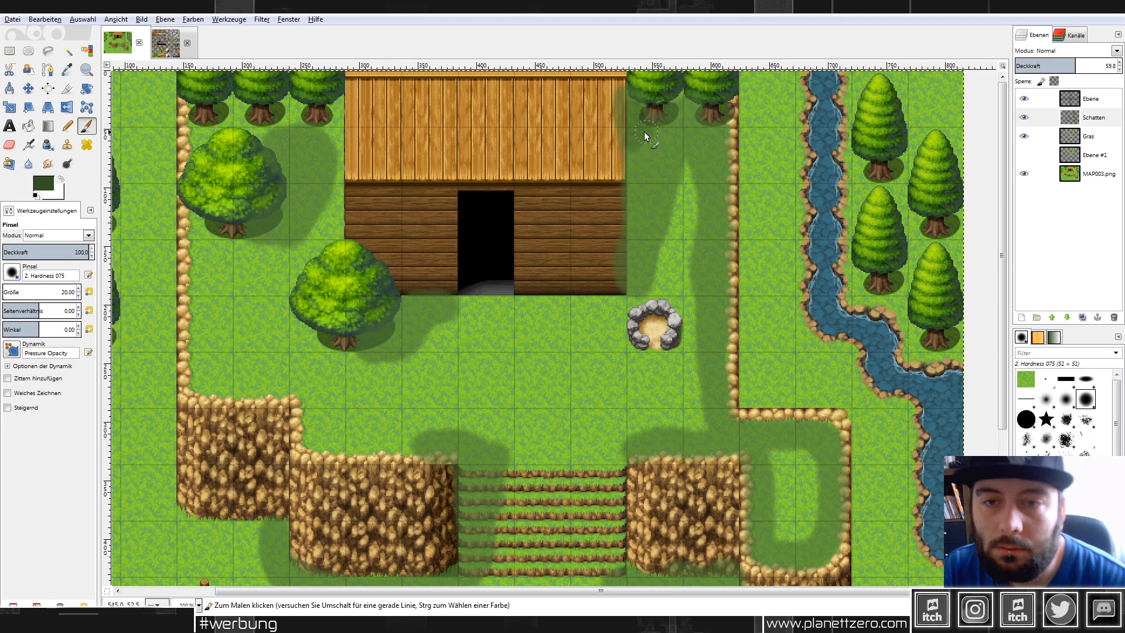
Set the foreground color to 1a2713, then try a stroke beside the house's east wall and undo it.
left_click(43, 188)
left_click_drag(37, 177, 28, 177)
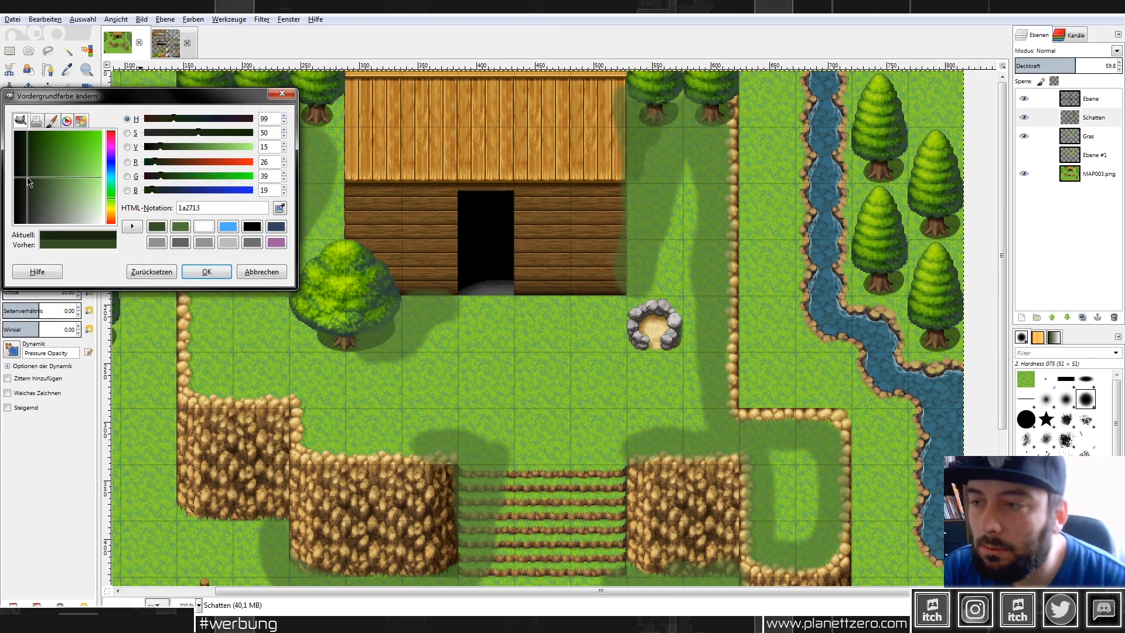
left_click(212, 270)
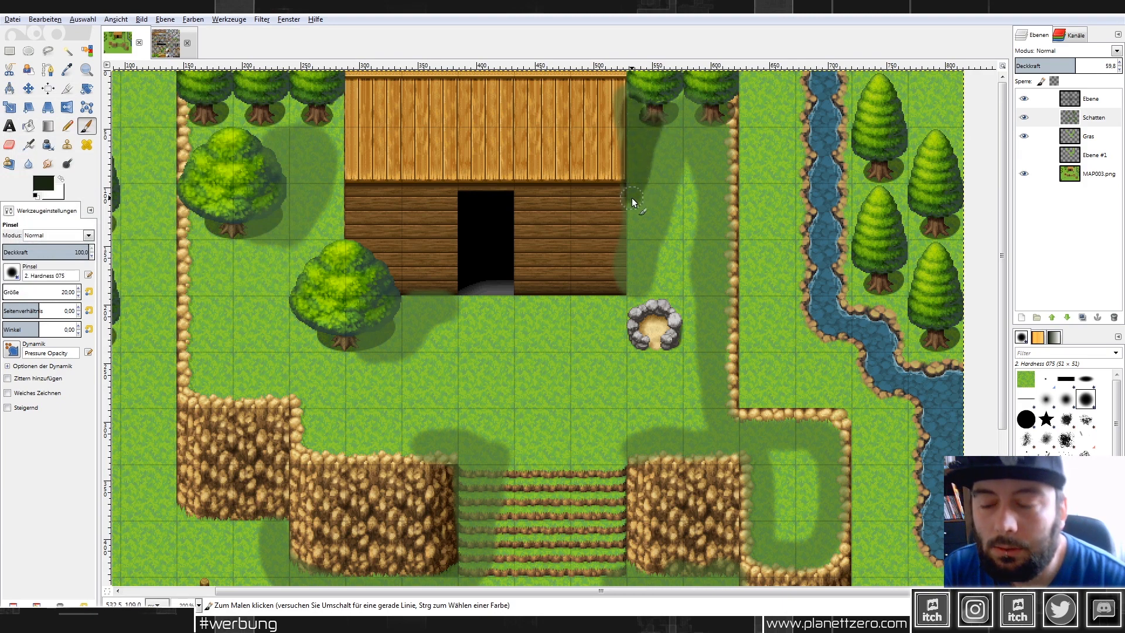
key("ctrl+z")
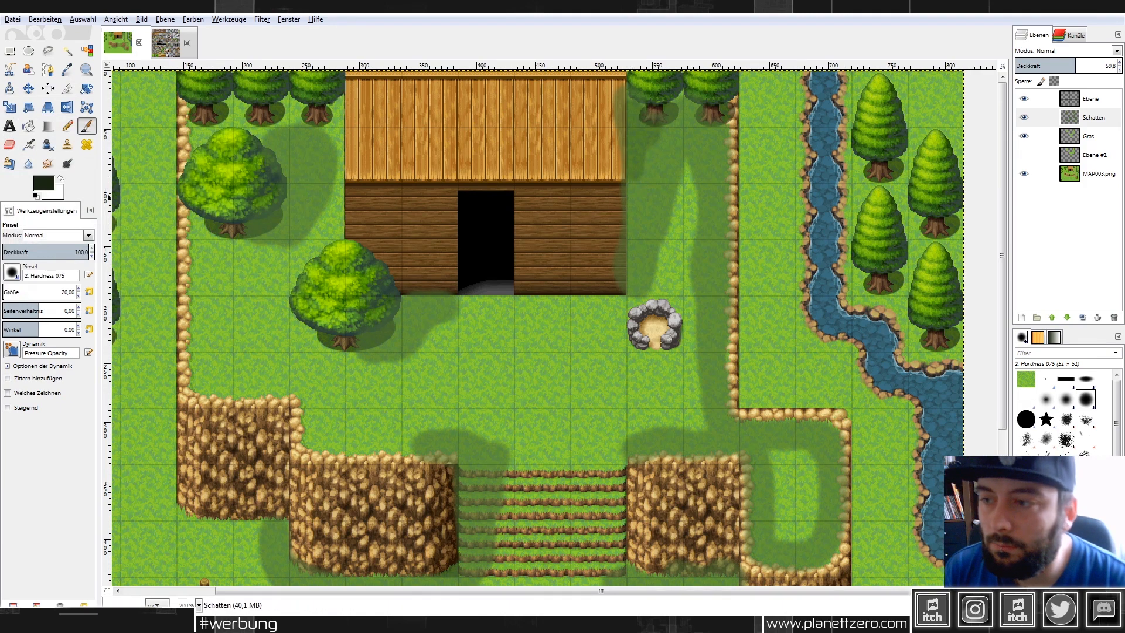
Change the foreground color to the lighter dark green 385329.
left_click(15, 272)
left_click(17, 276)
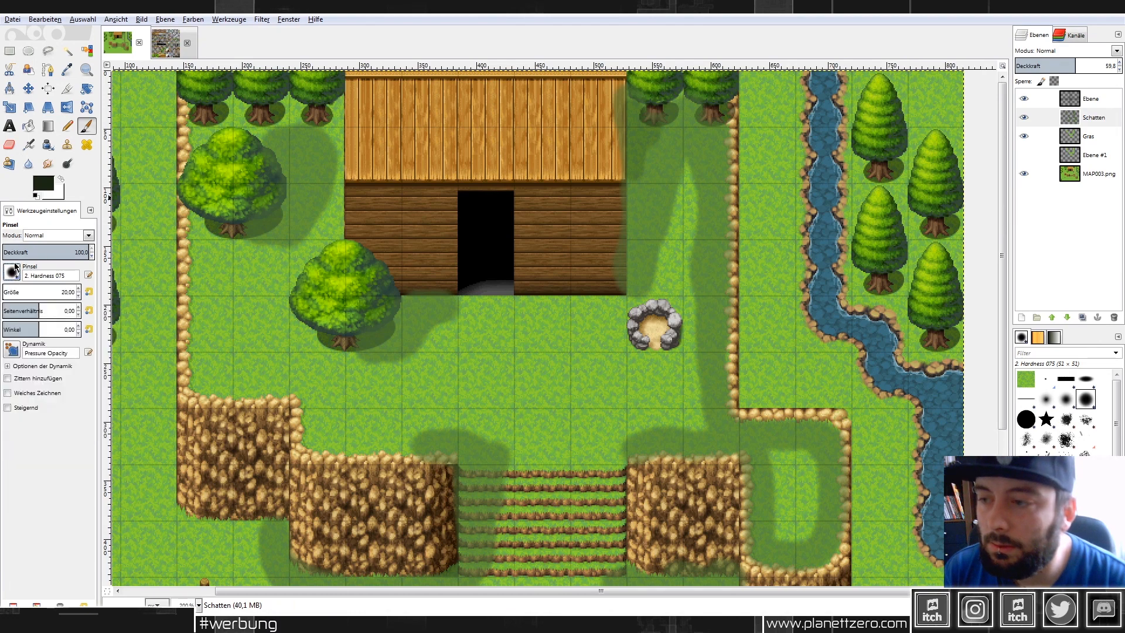
left_click(51, 190)
left_click_drag(39, 181, 46, 183)
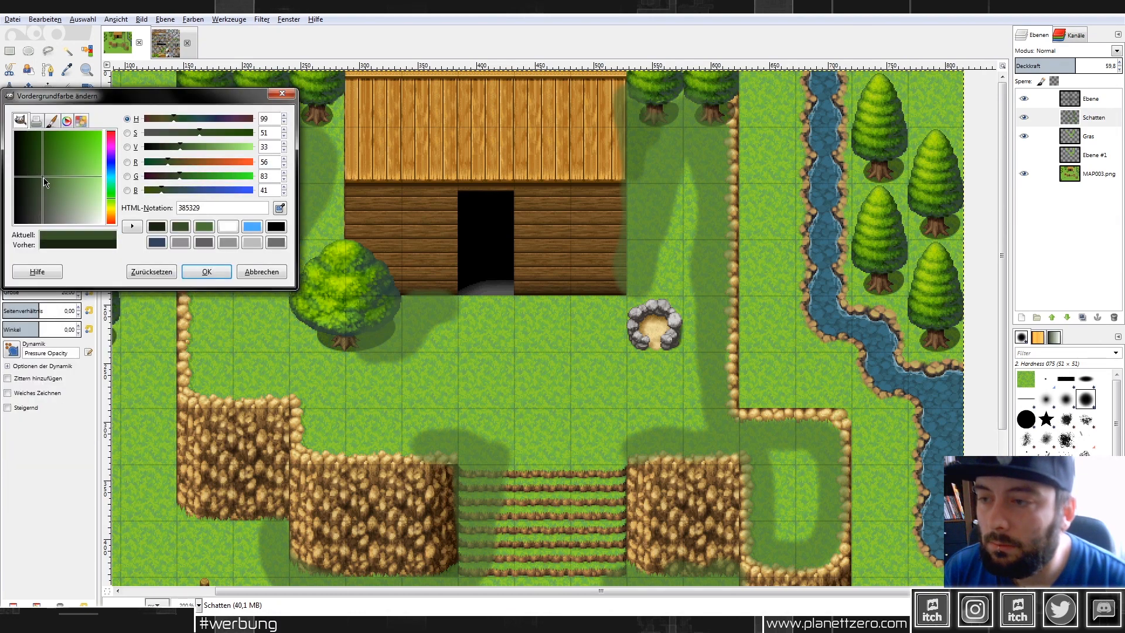
left_click(206, 271)
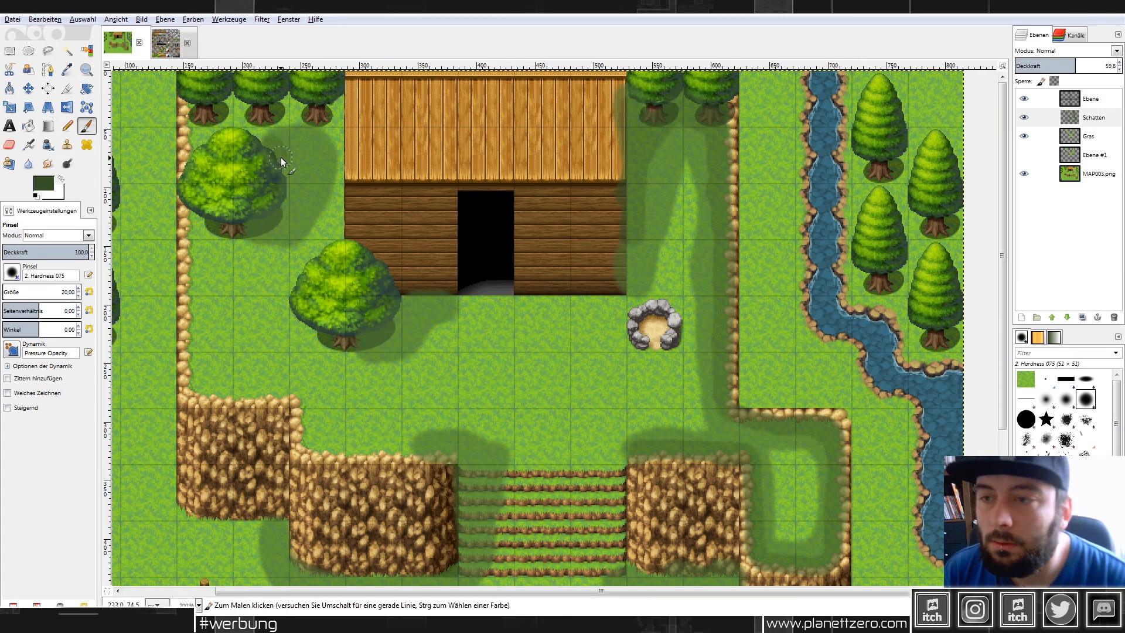
Paint deeper shadows close to the round trees and on the grass at the foot of the cliffs beside the stairs.
left_click_drag(283, 153, 289, 206)
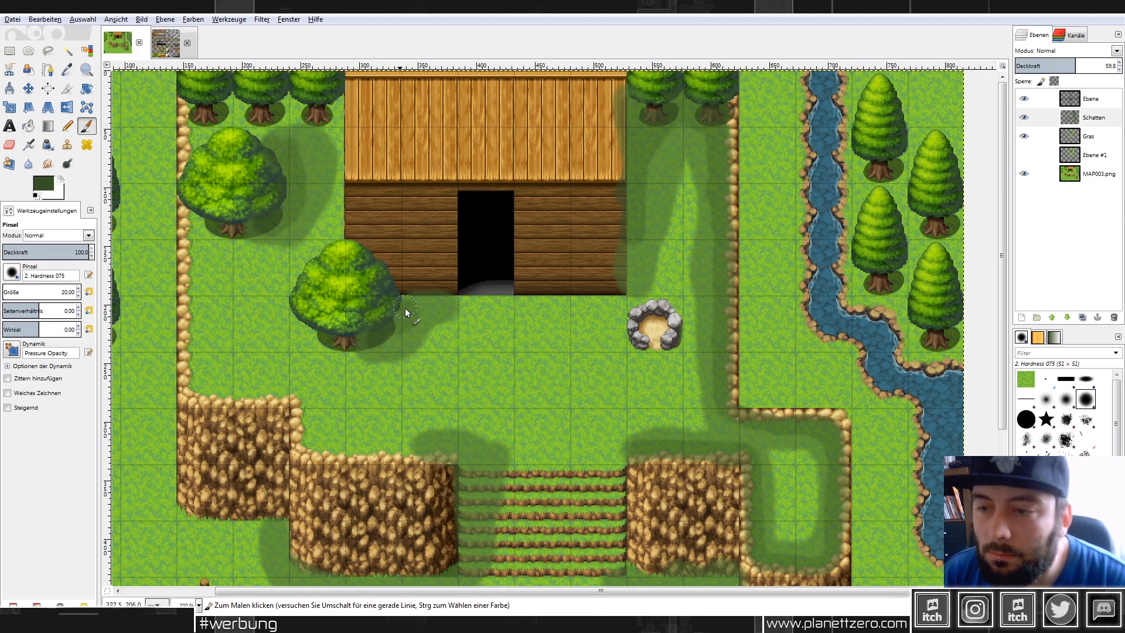
scroll(458, 445, "down", 4)
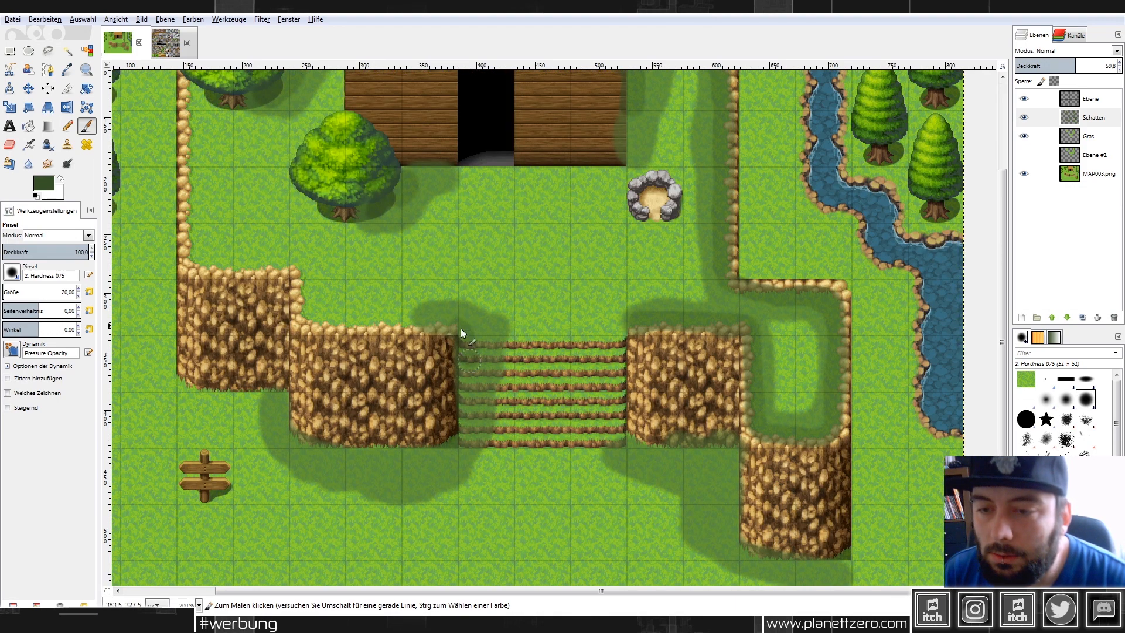
left_click_drag(426, 446, 379, 449)
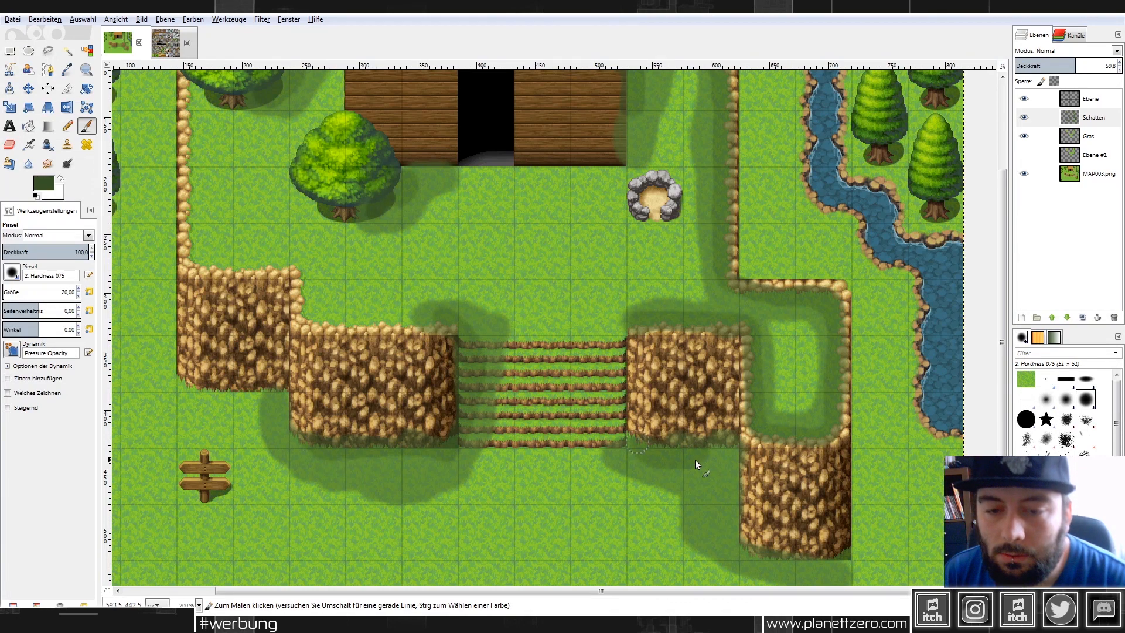
left_click_drag(729, 477, 734, 494)
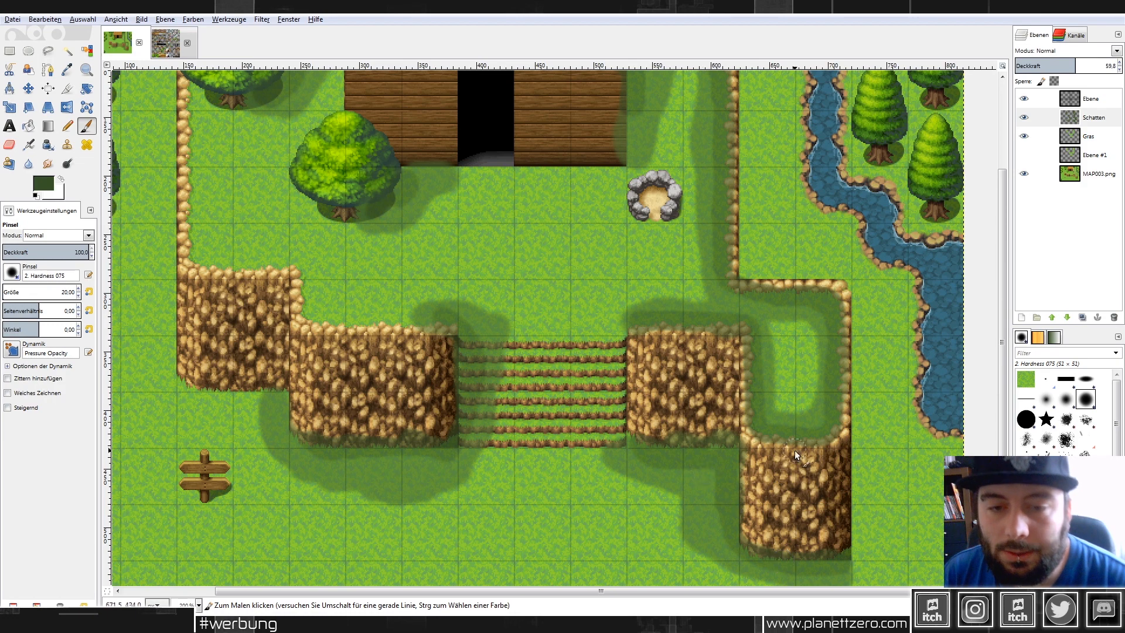
Switch to the Smudge tool and set its brush size to 72.93.
scroll(782, 462, "up", 2)
left_click(28, 164)
left_click(49, 163)
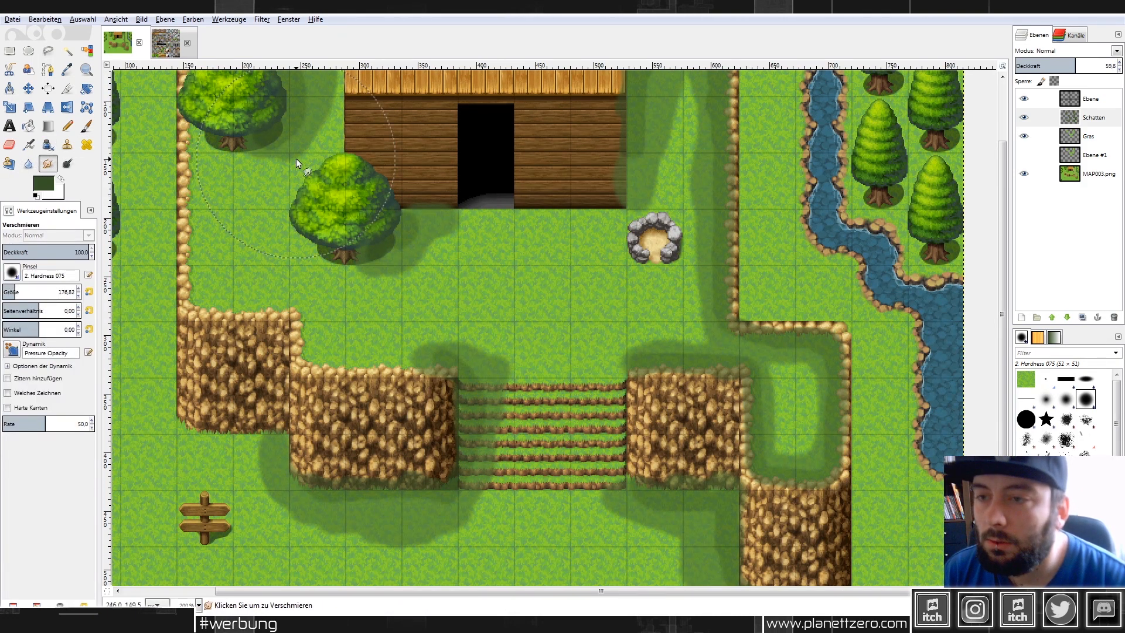
scroll(297, 163, "up", 2)
left_click(7, 289)
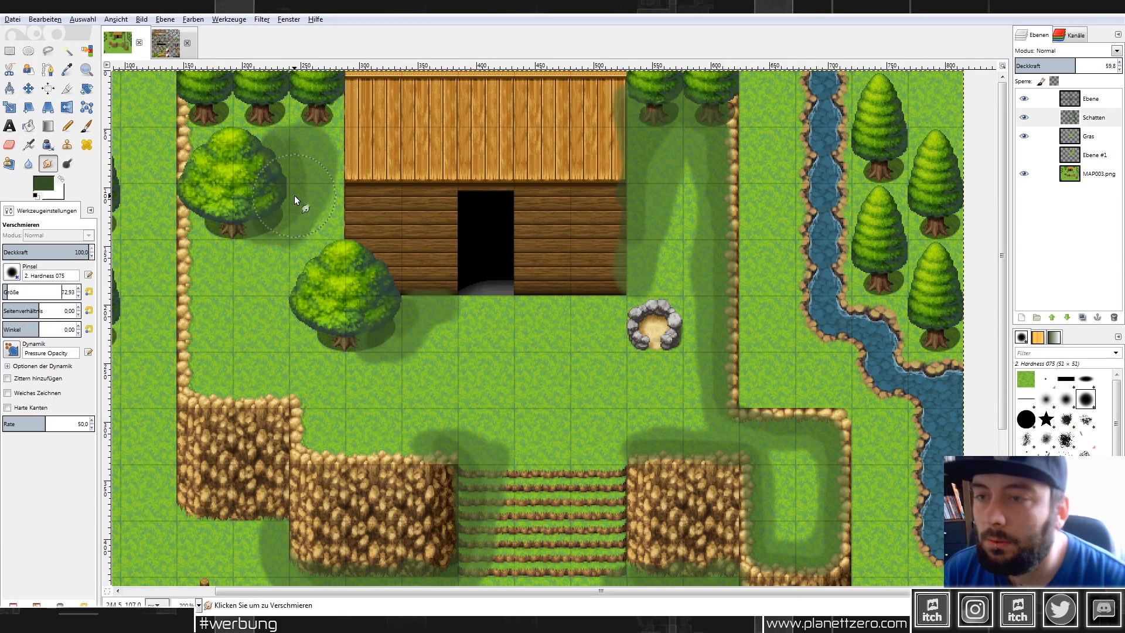
Smudge the shadows east of both round trees, in front of the house, and between the house's east wall and the stone edge.
mouse_move(287, 163)
left_mouse_down()
mouse_move(326, 139)
mouse_move(322, 211)
mouse_move(340, 184)
mouse_move(315, 245)
mouse_move(283, 255)
left_mouse_up()
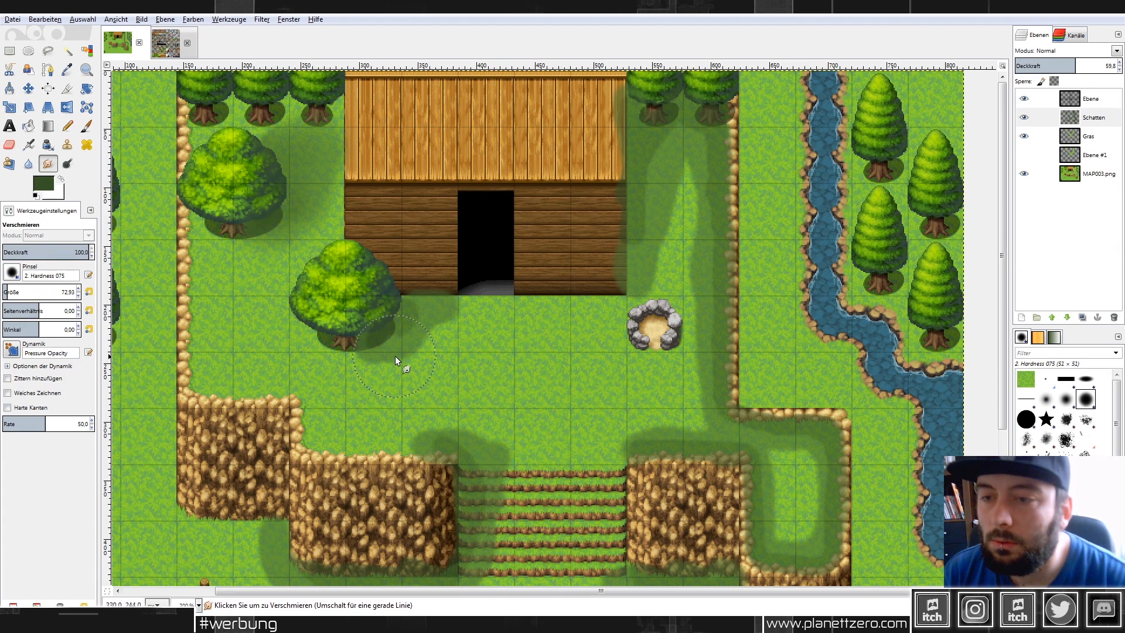
mouse_move(438, 269)
left_mouse_down()
mouse_move(373, 326)
mouse_move(418, 283)
mouse_move(430, 302)
mouse_move(405, 352)
mouse_move(387, 359)
mouse_move(457, 338)
mouse_move(407, 354)
mouse_move(418, 370)
mouse_move(463, 326)
left_mouse_up()
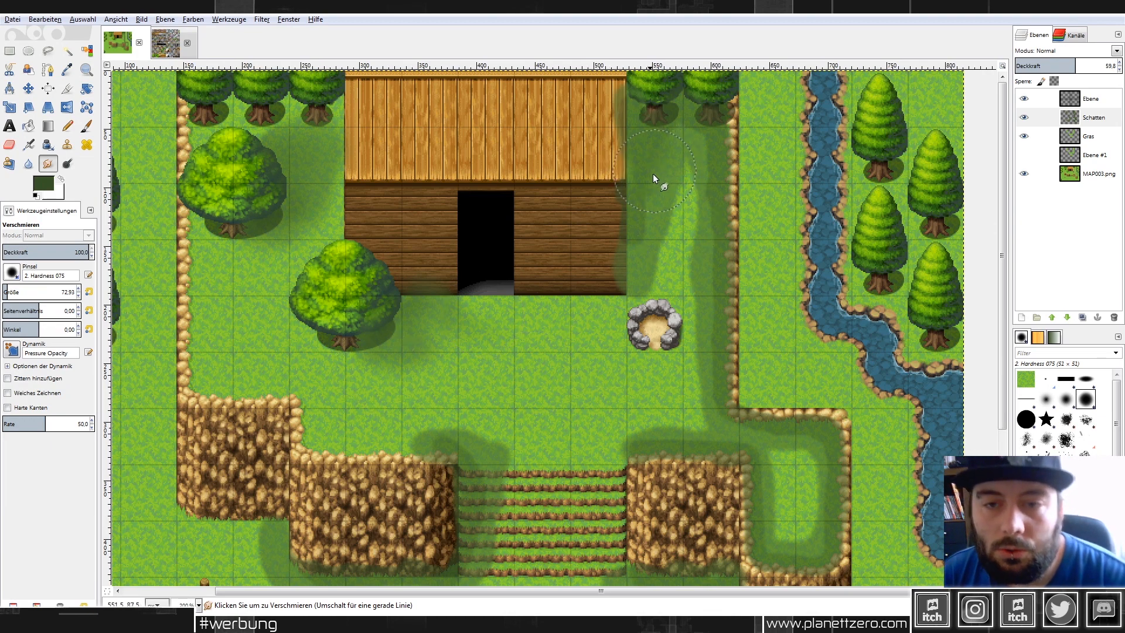
left_click_drag(621, 245, 623, 286)
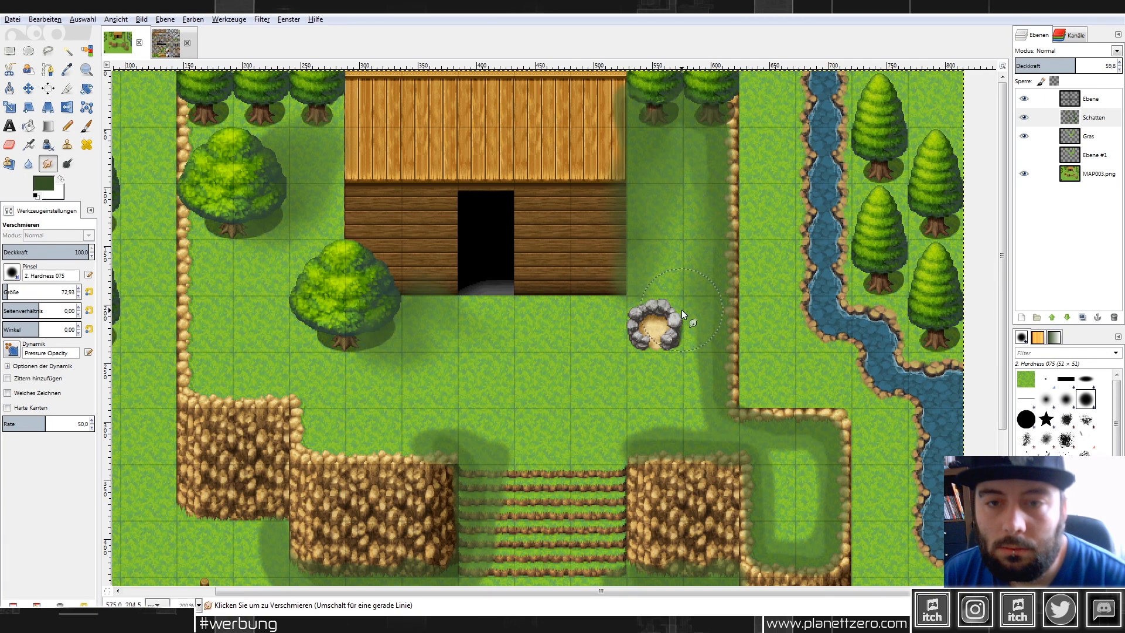
mouse_move(694, 304)
left_mouse_down()
mouse_move(684, 385)
mouse_move(688, 283)
left_mouse_up()
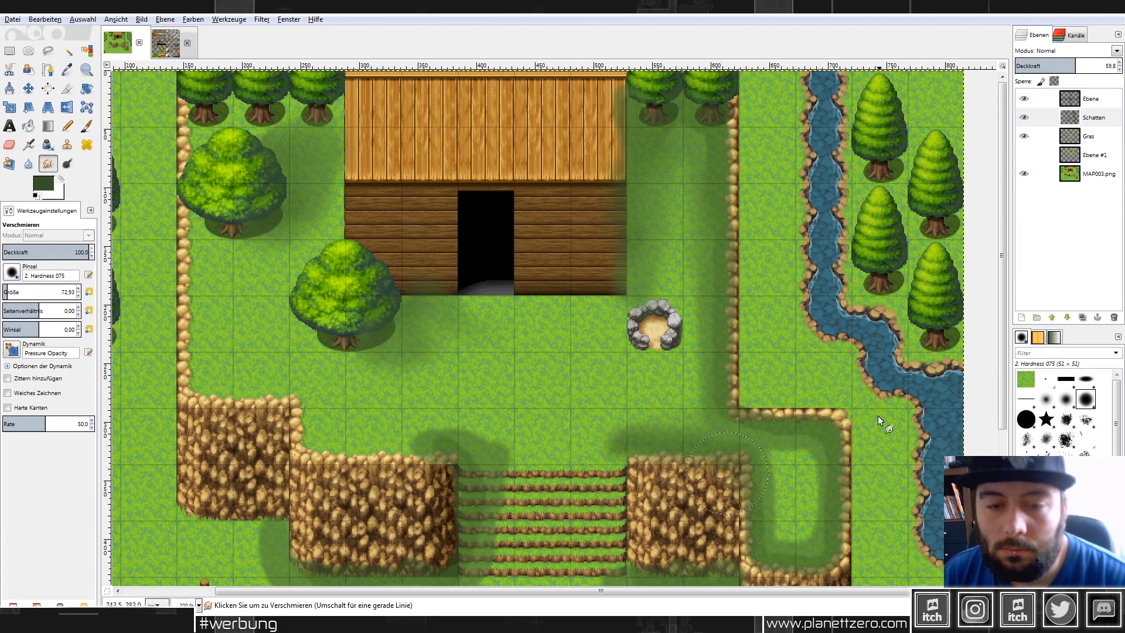
Smudge the shadows above and below the cliffs, beside the stairs, and around the southeastern rock column.
scroll(816, 366, "down", 5)
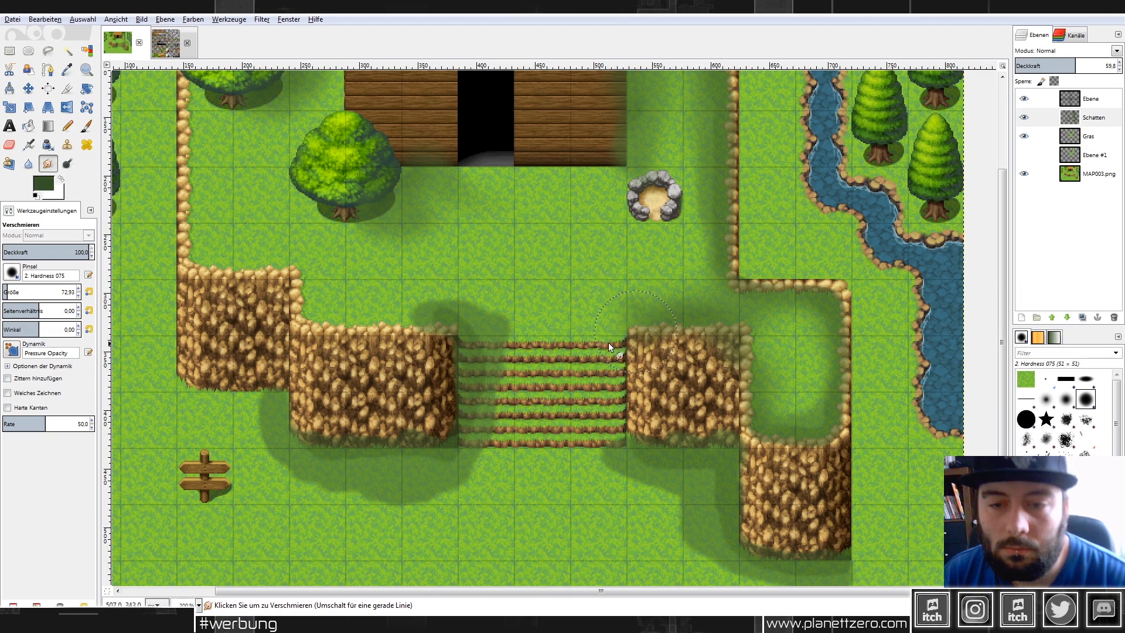
scroll(647, 463, "down", 3)
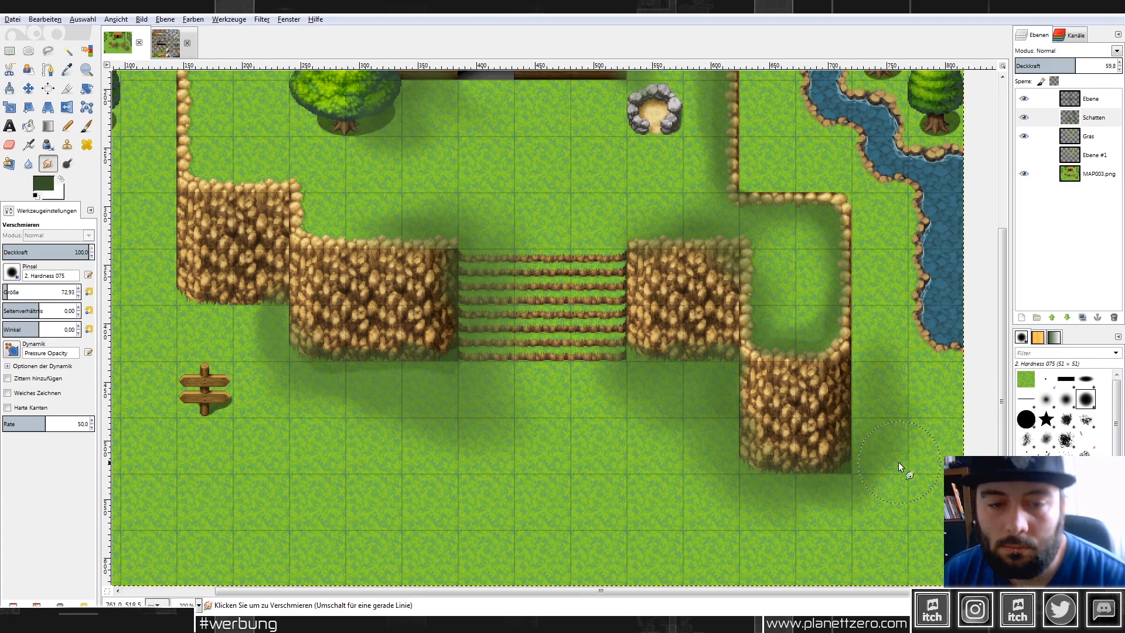
scroll(902, 311, "down", 2)
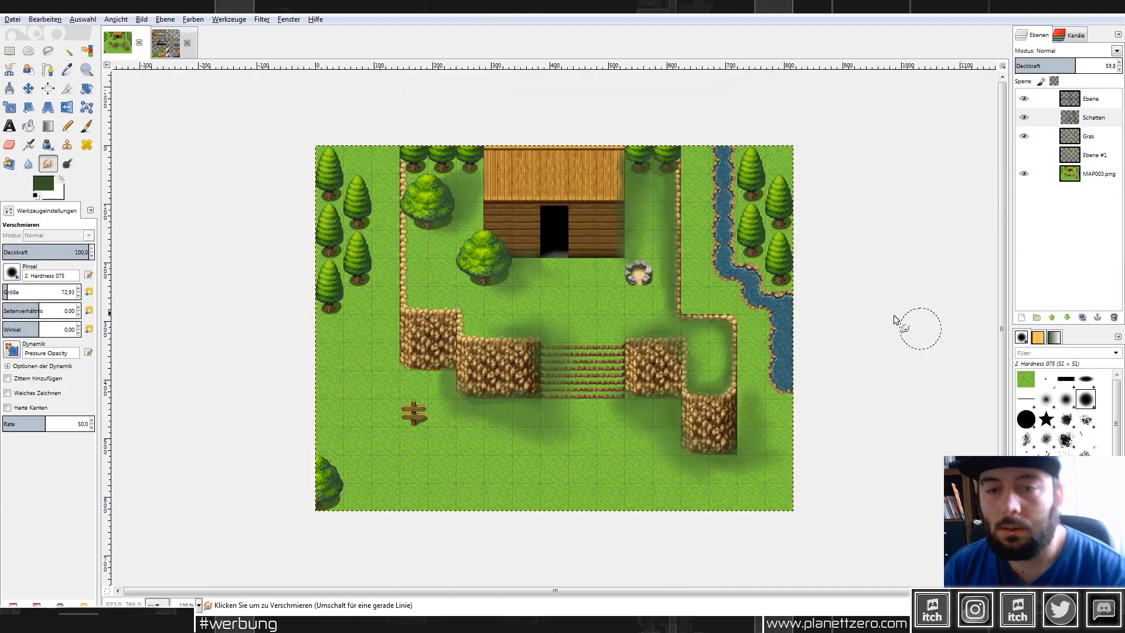
Smudge the shadow southeast of the fire pit and extend the one above the cliff west of the stairs.
scroll(671, 361, "up", 1)
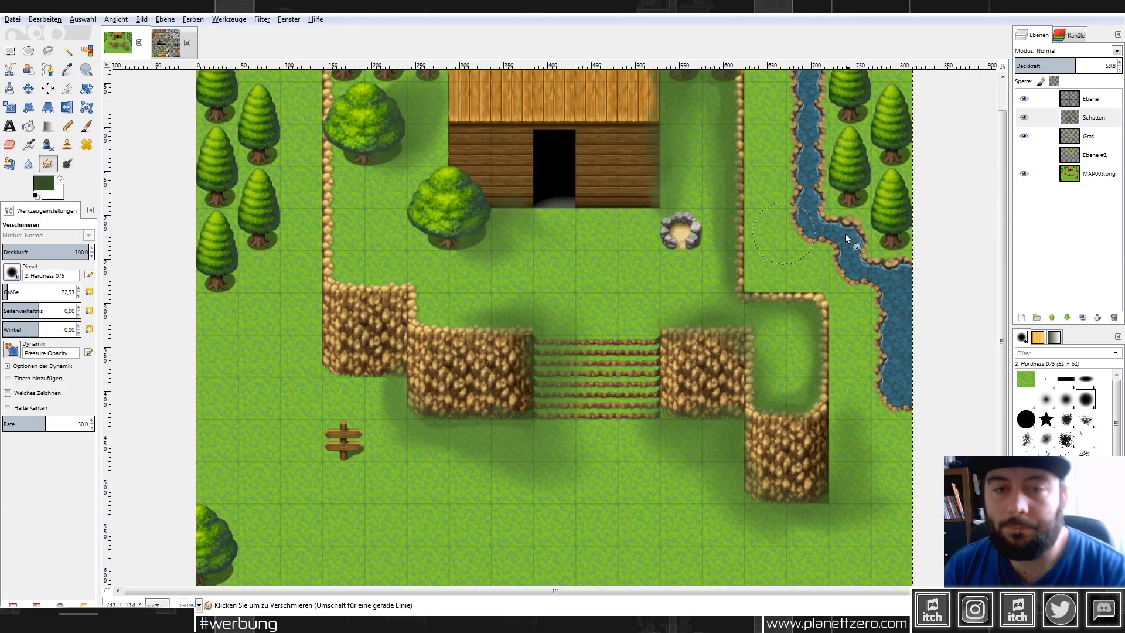
scroll(853, 210, "up", 1)
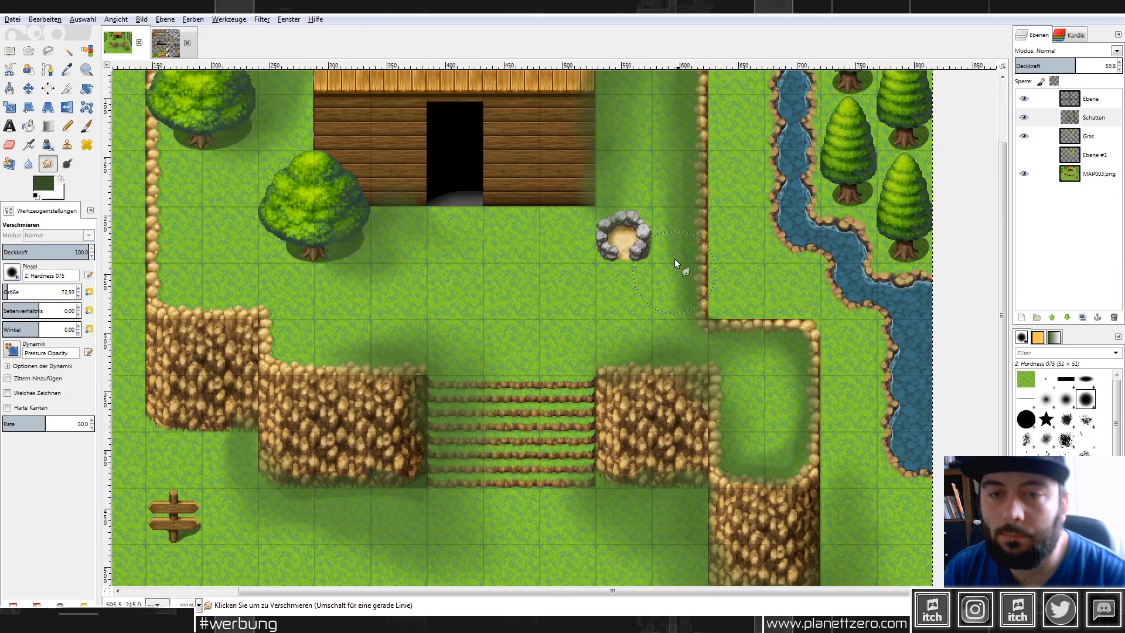
mouse_move(664, 223)
left_mouse_down()
mouse_move(654, 286)
mouse_move(669, 300)
left_mouse_up()
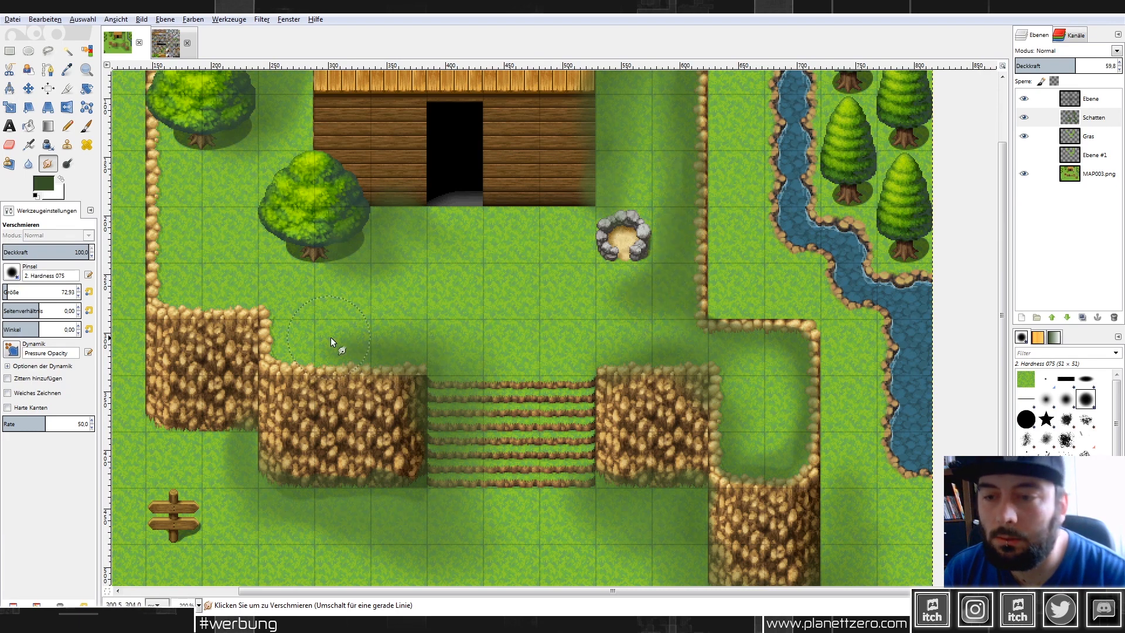
left_click_drag(330, 337, 331, 364)
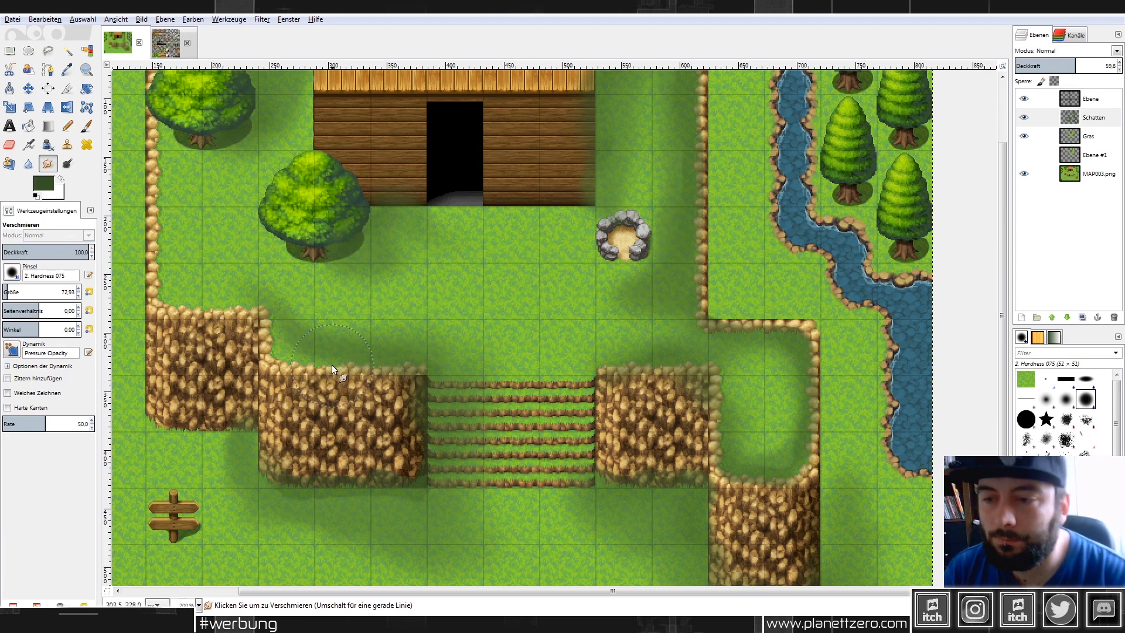
Paint a shadow with the Paintbrush on the grass between the eastern stone edge and the river, down to the plateau's corner.
key("1")
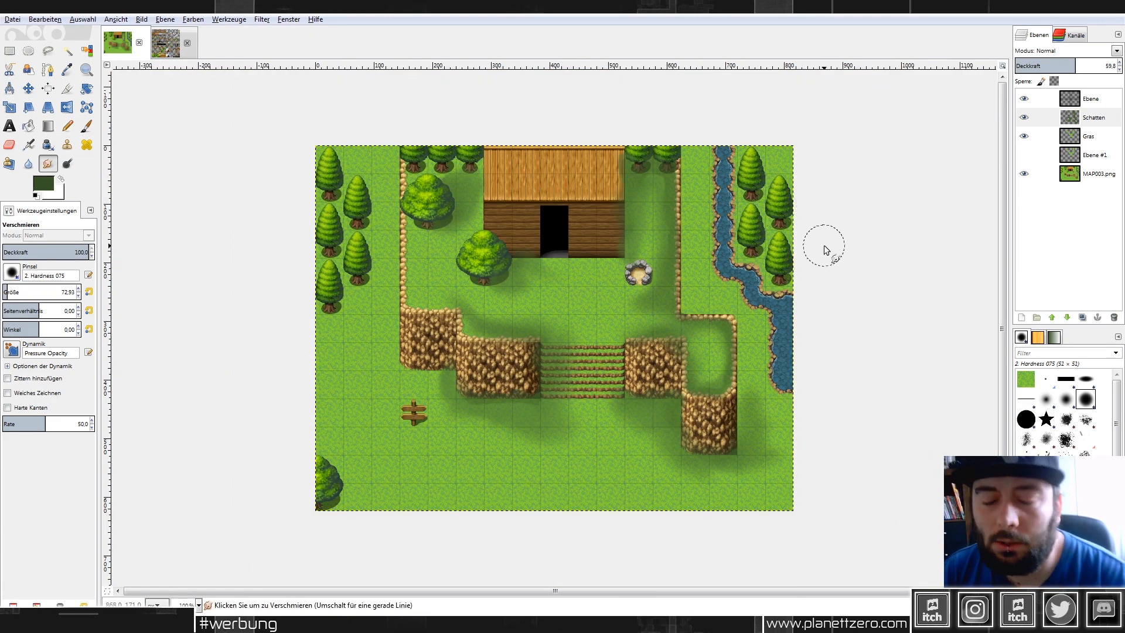
key("plus")
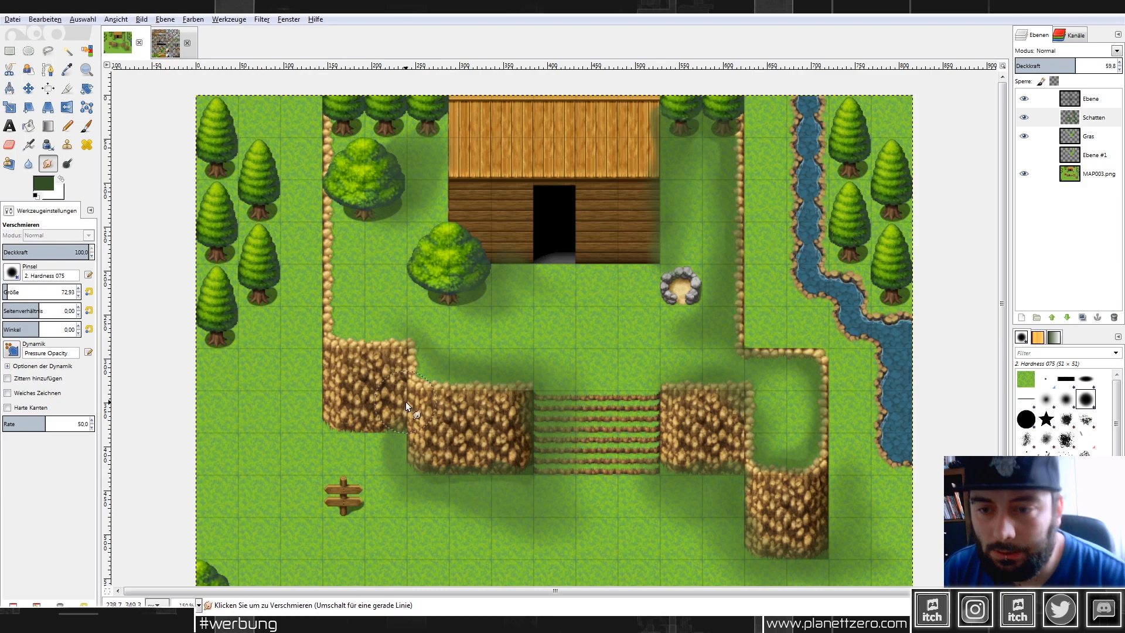
key("plus")
key("plus")
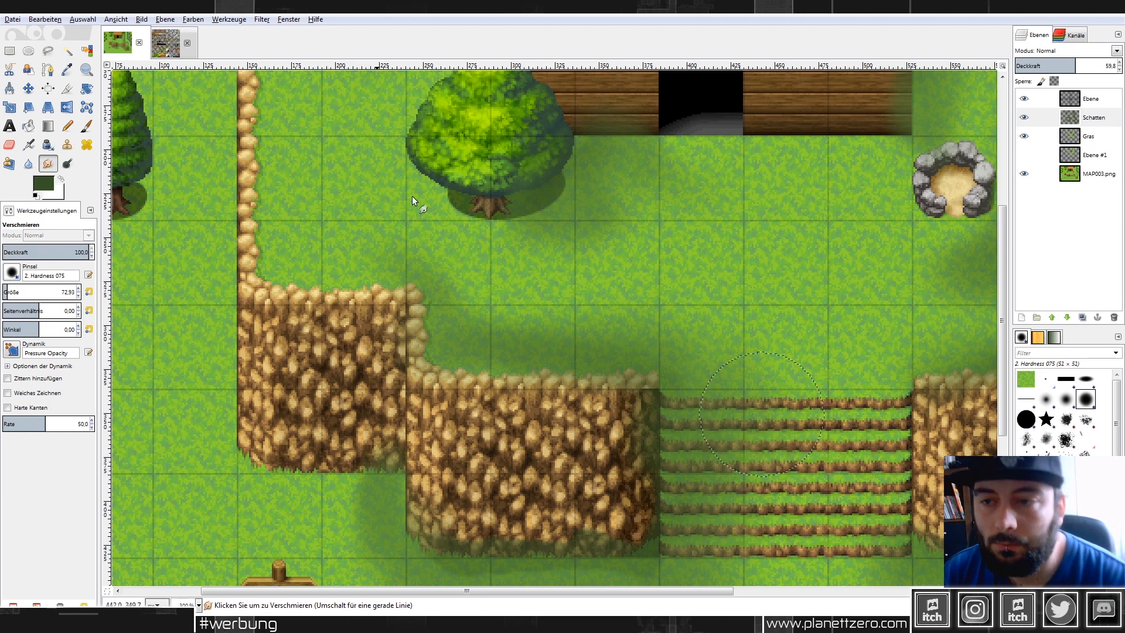
left_click(86, 125)
key("minus")
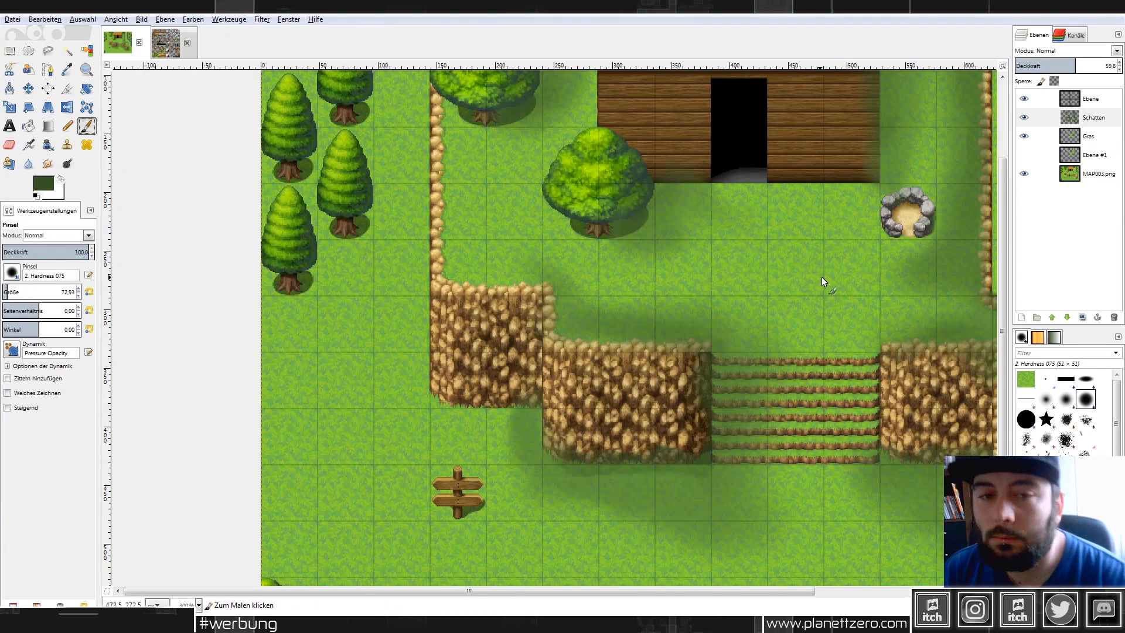
scroll(821, 277, "down", 1)
scroll(808, 189, "up", 1)
scroll(806, 188, "up", 2)
left_click_drag(736, 98, 732, 201)
mouse_move(733, 280)
left_mouse_down()
mouse_move(744, 396)
mouse_move(811, 407)
left_mouse_up()
Smudge the new shadow between the eastern stone edge and the river, including the strip beside the small plateau.
left_click(47, 164)
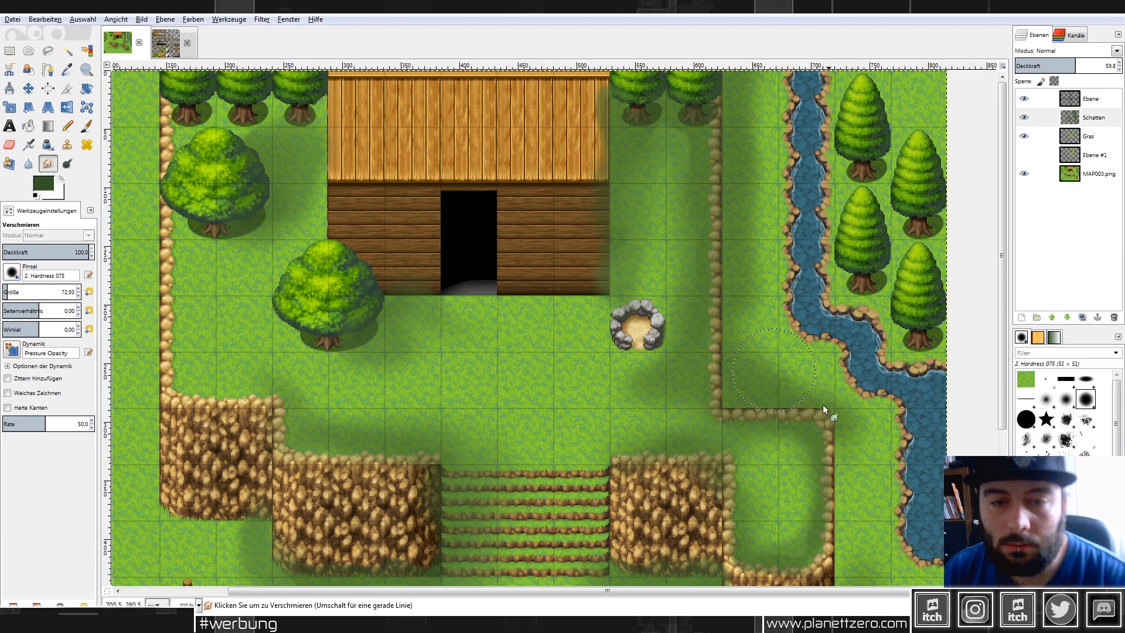
scroll(793, 379, "down", 4)
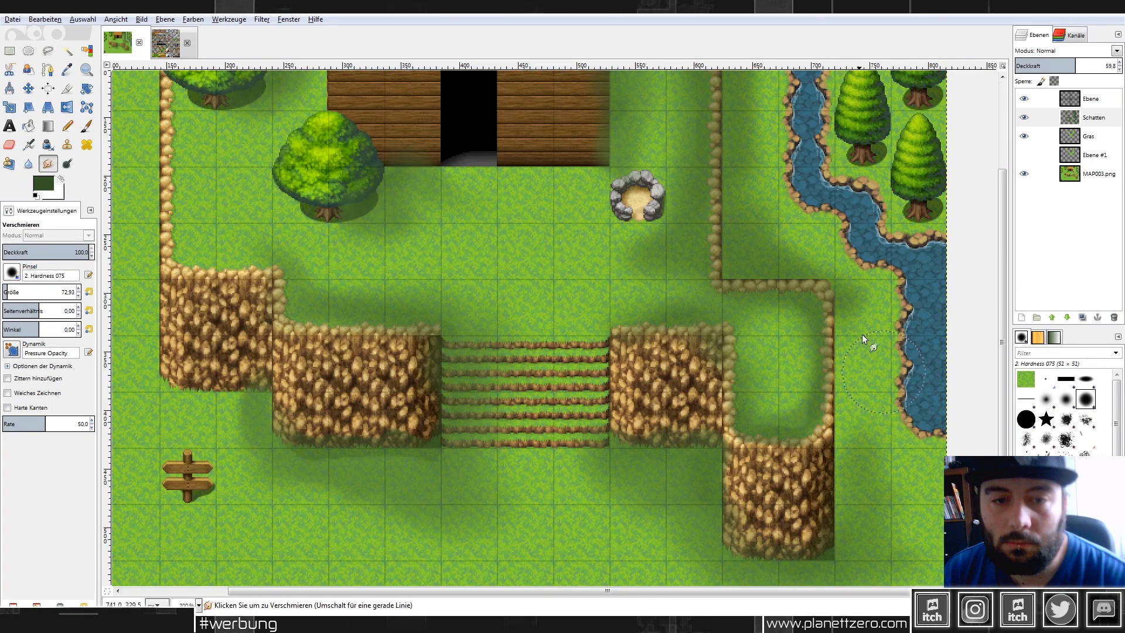
mouse_move(854, 314)
left_mouse_down()
mouse_move(855, 388)
mouse_move(863, 313)
mouse_move(867, 417)
mouse_move(857, 342)
mouse_move(859, 381)
left_mouse_up()
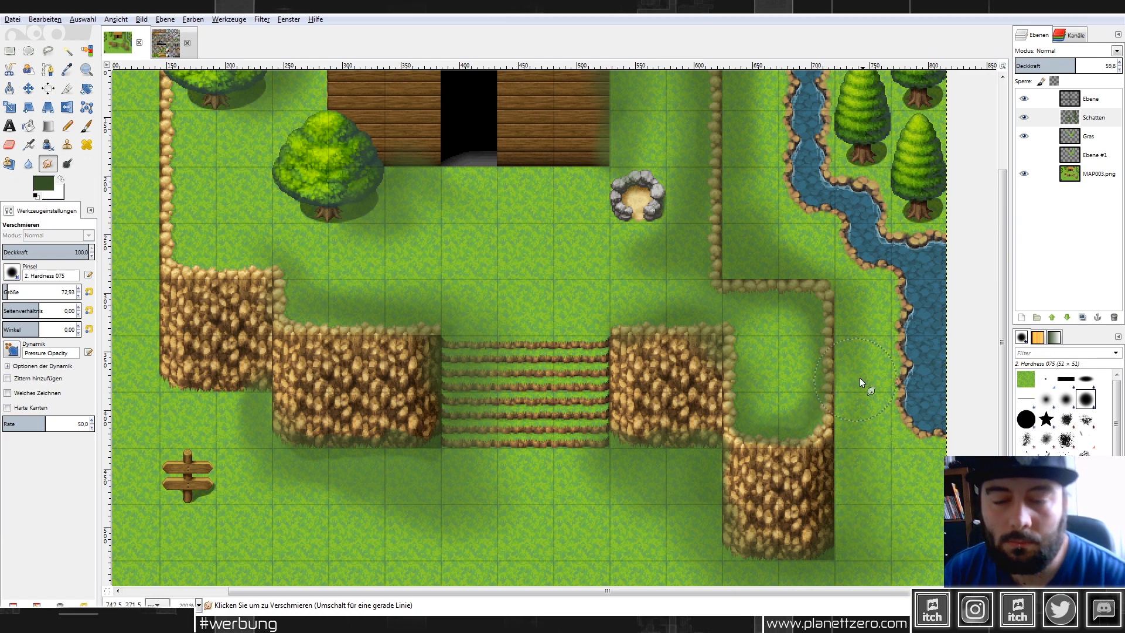
scroll(856, 378, "down", 4)
scroll(737, 290, "up", 2)
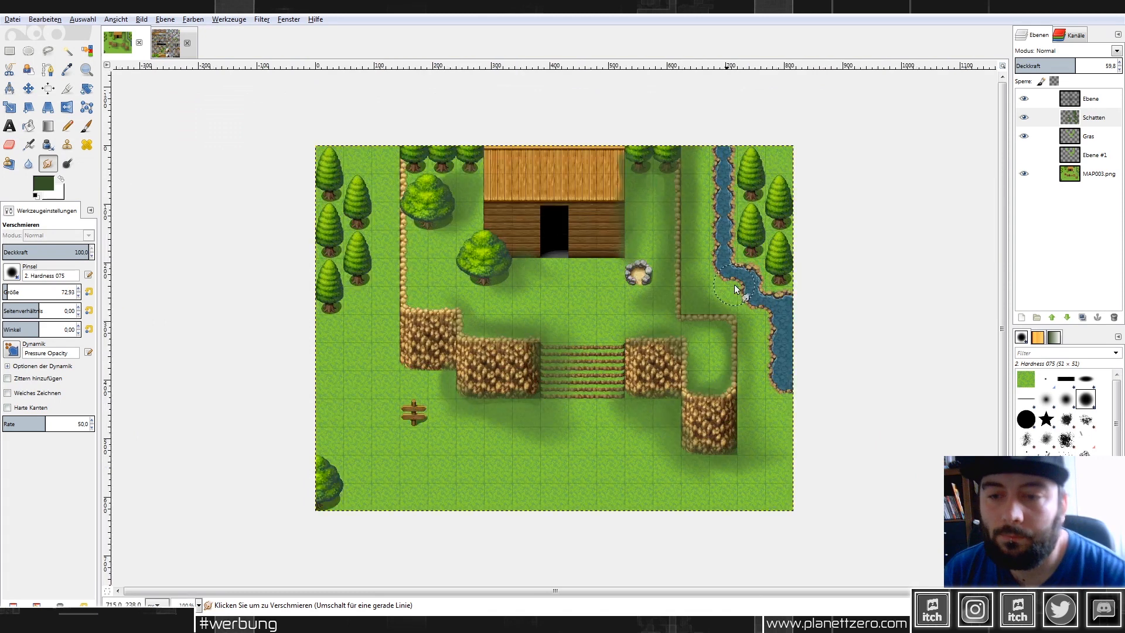
Set the Paintbrush to the 2. Hardness 100 brush with a size of 5.
scroll(445, 395, "up", 1)
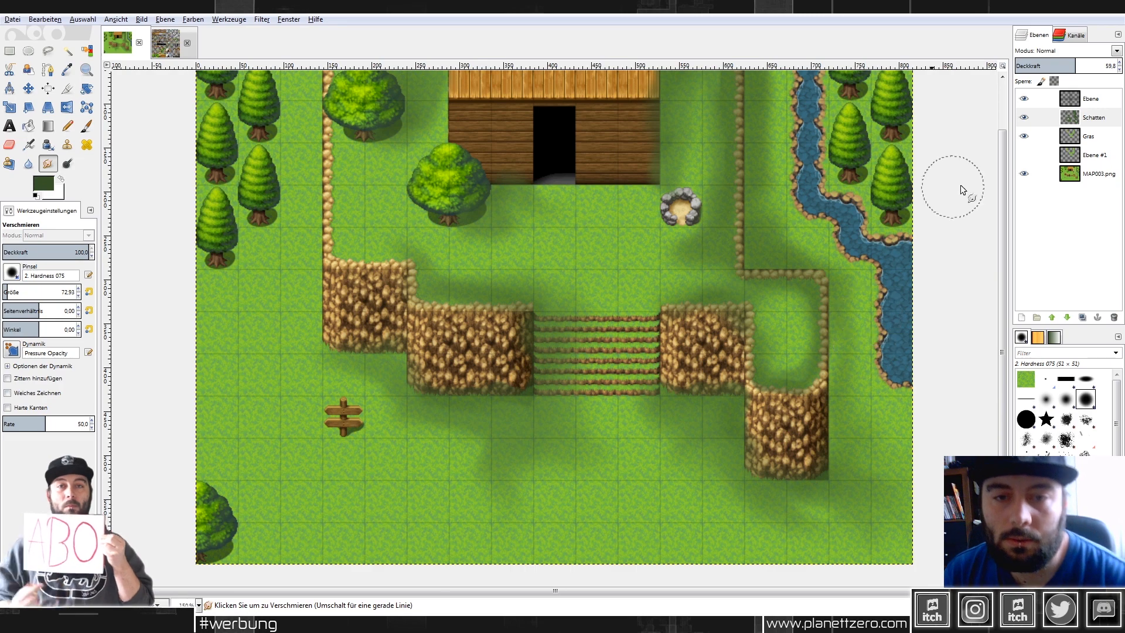
key("p")
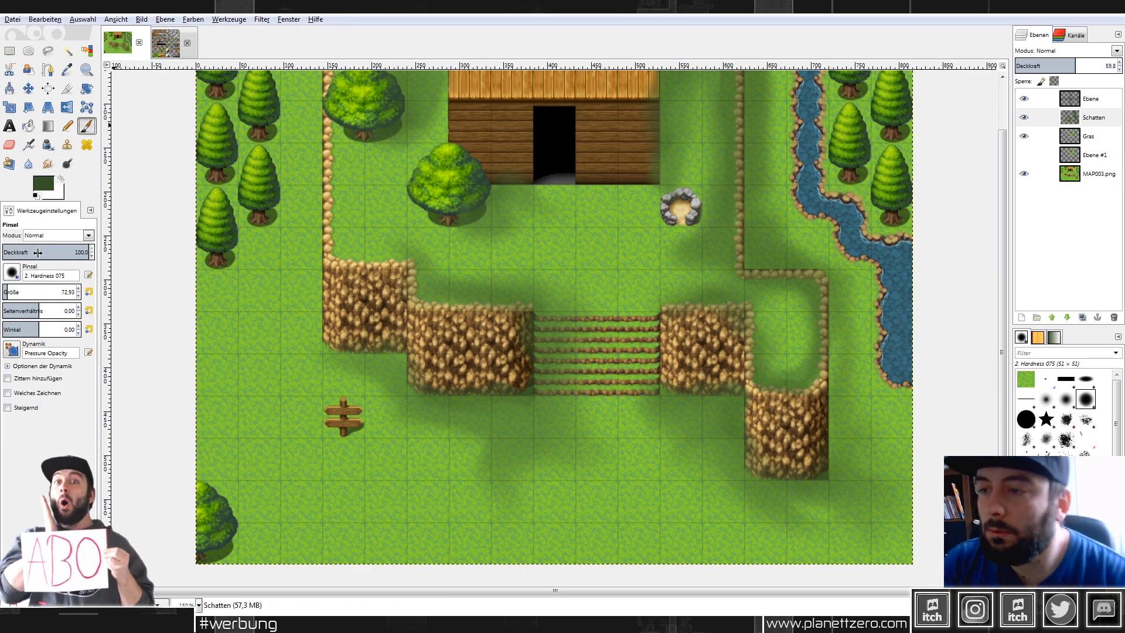
left_click(12, 273)
left_click(47, 308)
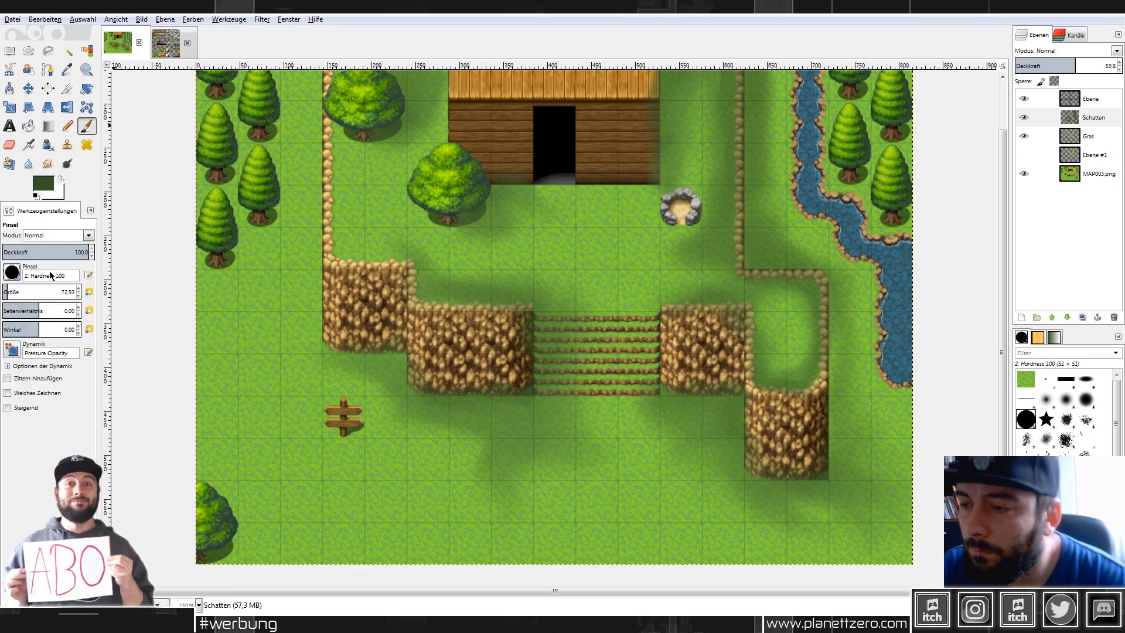
left_click(58, 292)
type("5")
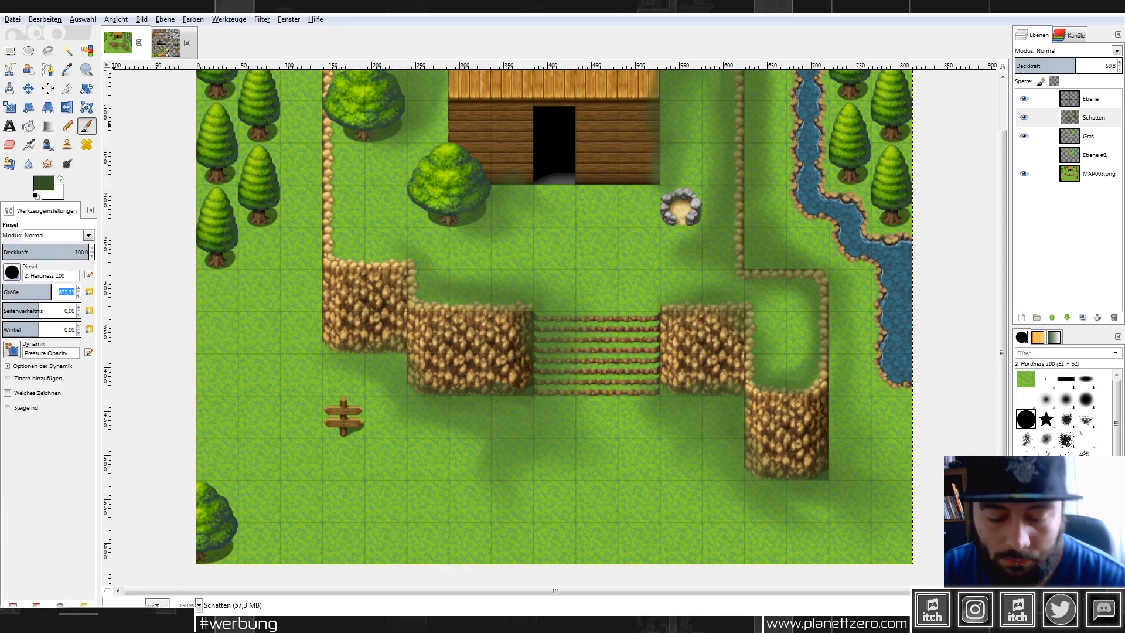
key("Return")
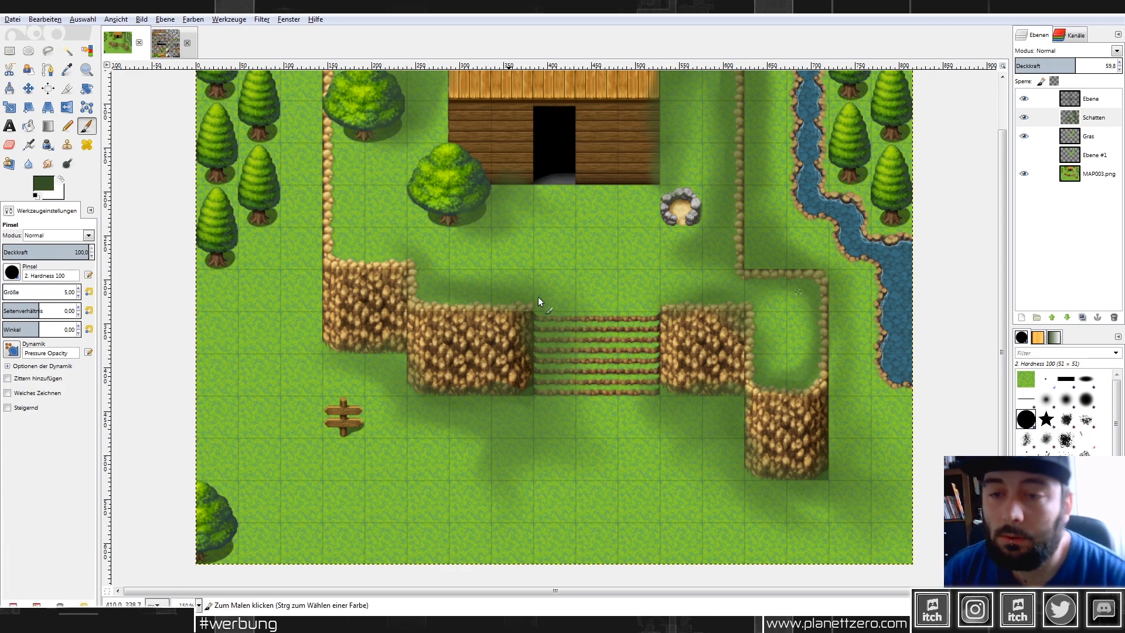
Erase the shadow from the stone rim and the stair-side edge of the cliff west of the stairs.
scroll(402, 300, "up", 3)
left_click_drag(448, 338, 459, 336)
key("shift+e")
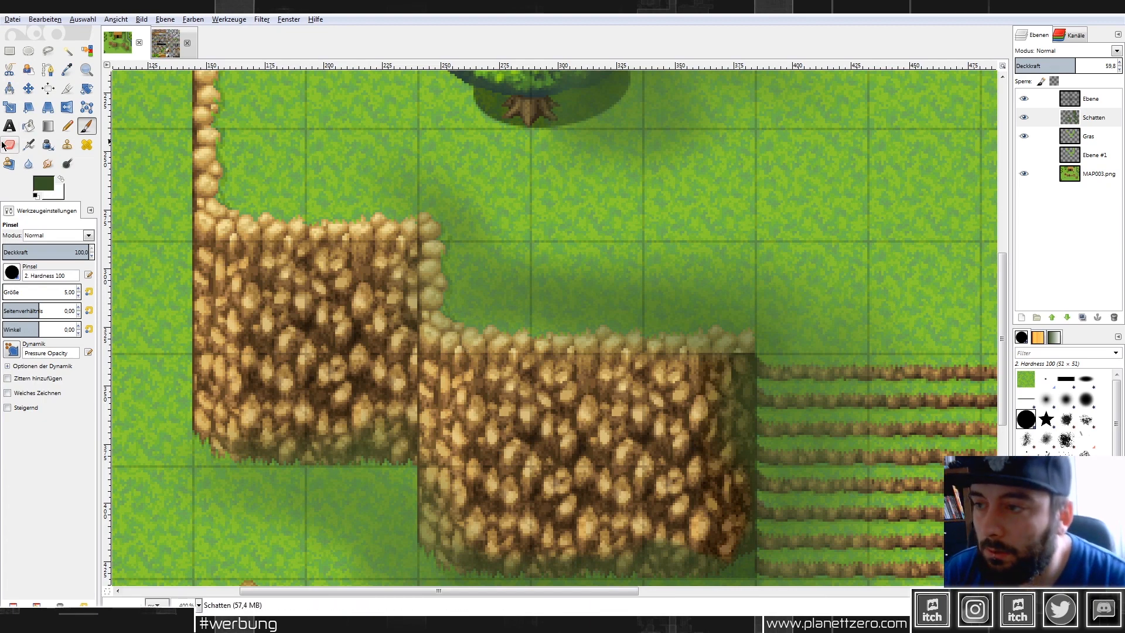
left_click(435, 319)
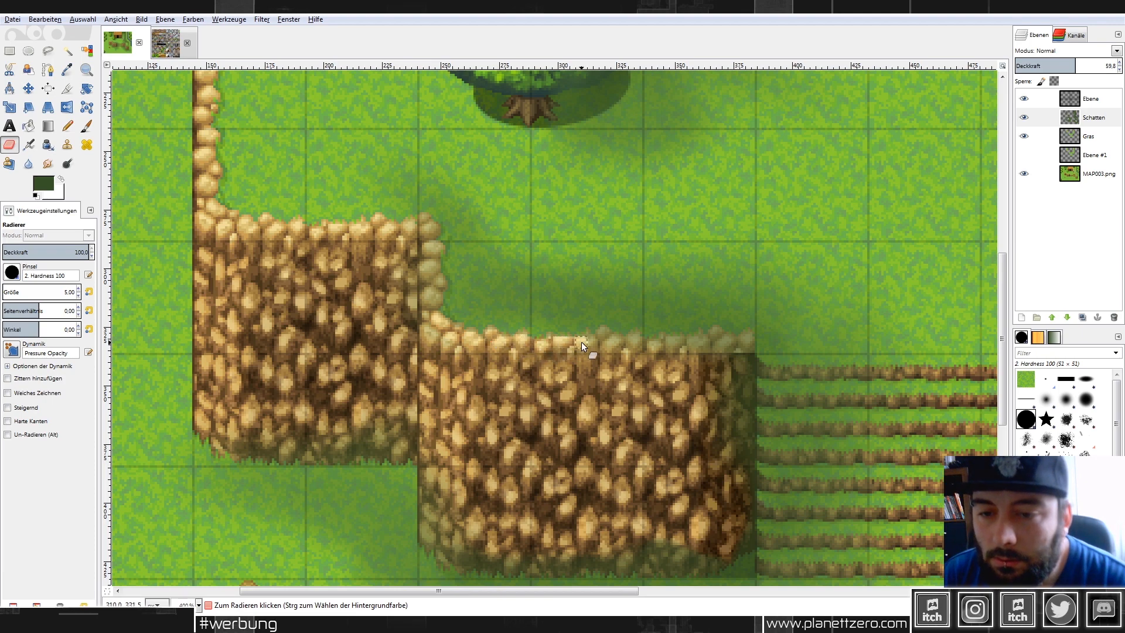
left_click_drag(628, 345, 646, 350)
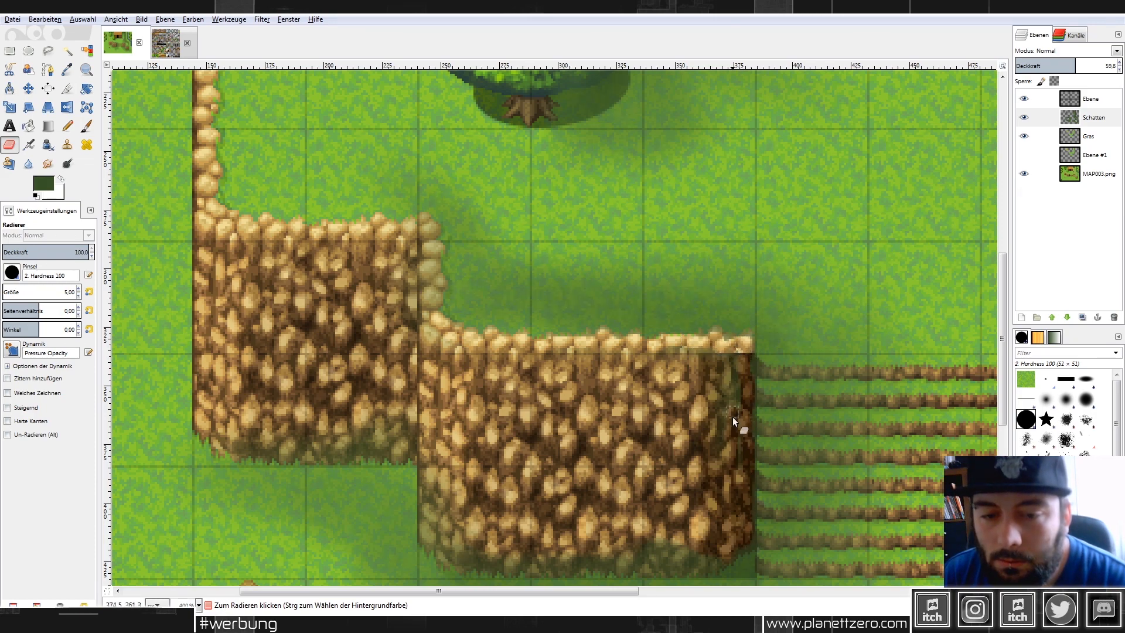
left_click_drag(727, 470, 736, 491)
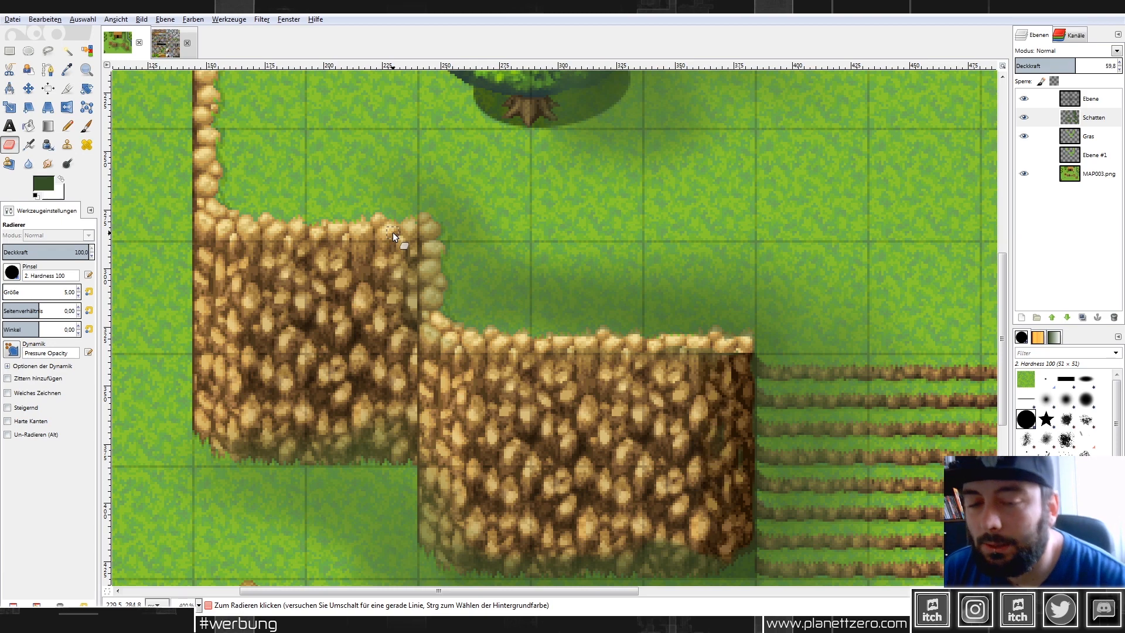
scroll(707, 273, "down", 2)
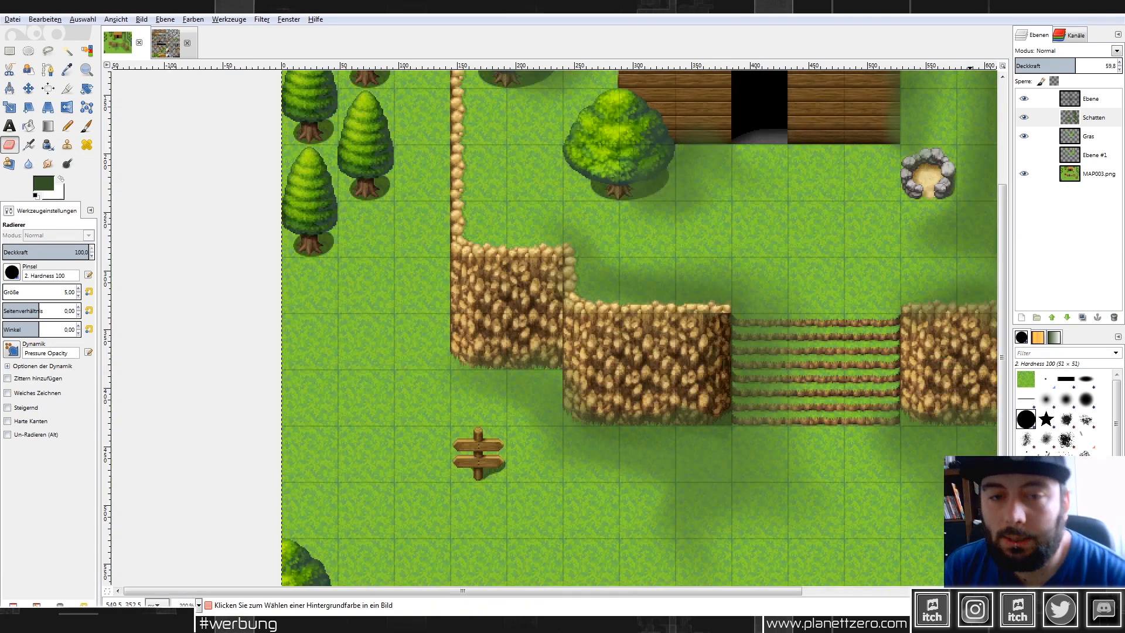
left_click_drag(580, 593, 623, 595)
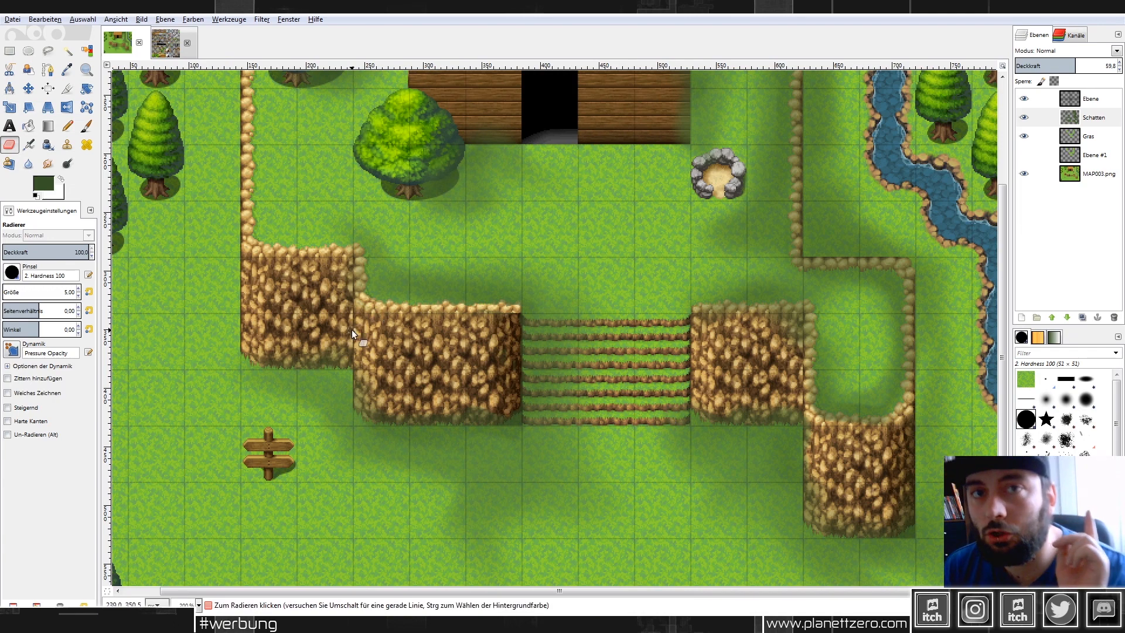
Erase the shadow spill from the lower rock face of the cliff west of the stairs.
scroll(352, 352, "up", 3)
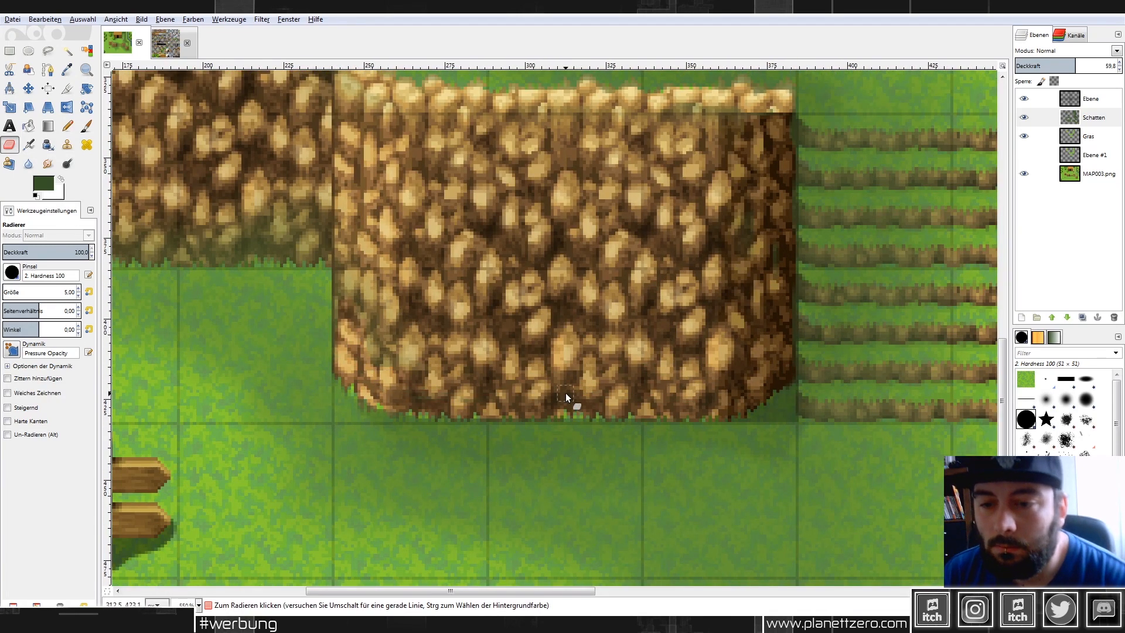
scroll(411, 404, "up", 2)
scroll(656, 426, "down", 3)
scroll(515, 265, "up", 2)
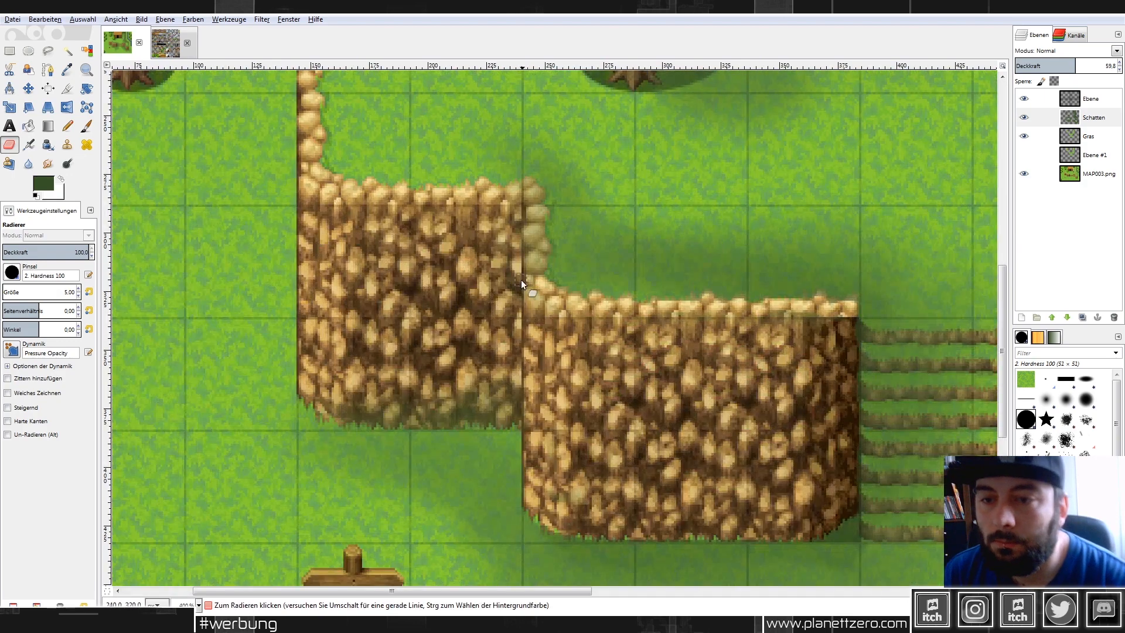
scroll(339, 409, "down", 2)
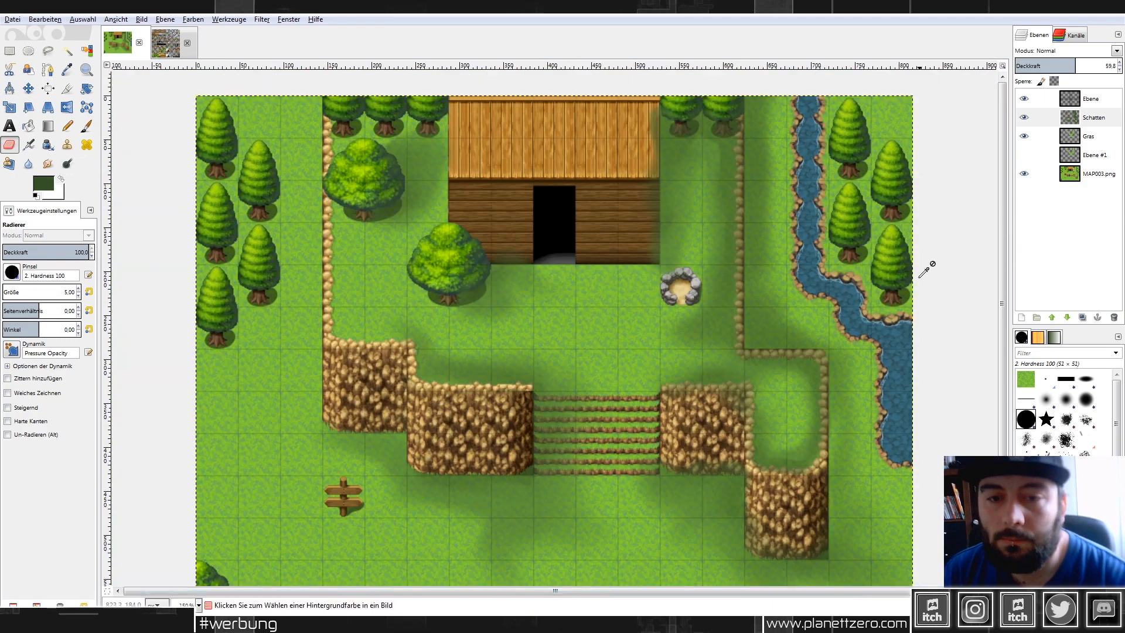
Erase the shadow covering the vertical stone edge east of the house, undoing and redoing the first stroke.
scroll(806, 490, "up", 3)
mouse_move(499, 237)
left_mouse_down()
mouse_move(511, 289)
mouse_move(531, 225)
mouse_move(514, 345)
mouse_move(524, 117)
mouse_move(525, 453)
mouse_move(530, 326)
left_mouse_up()
key("ctrl+z")
scroll(529, 305, "down", 1)
mouse_move(523, 234)
left_mouse_down()
mouse_move(516, 376)
mouse_move(534, 377)
mouse_move(531, 344)
mouse_move(531, 387)
left_mouse_up()
scroll(533, 374, "down", 1)
scroll(525, 484, "down", 2)
Erase the shadow from the stone border around the small eastern plateau, along its north, east and south sides.
mouse_move(522, 264)
left_mouse_down()
mouse_move(515, 318)
mouse_move(950, 386)
mouse_move(755, 357)
mouse_move(596, 364)
mouse_move(930, 387)
mouse_move(952, 351)
left_mouse_up()
scroll(952, 351, "down", 2)
left_click_drag(888, 217, 887, 476)
scroll(887, 476, "down", 2)
mouse_move(890, 247)
left_mouse_down()
mouse_move(896, 195)
mouse_move(866, 449)
mouse_move(864, 390)
left_mouse_up()
scroll(832, 367, "down", 5)
scroll(796, 431, "up", 2)
Erase the shadow from the top rim and eastern stone edge of the cliff east of the stairs.
scroll(798, 427, "up", 1)
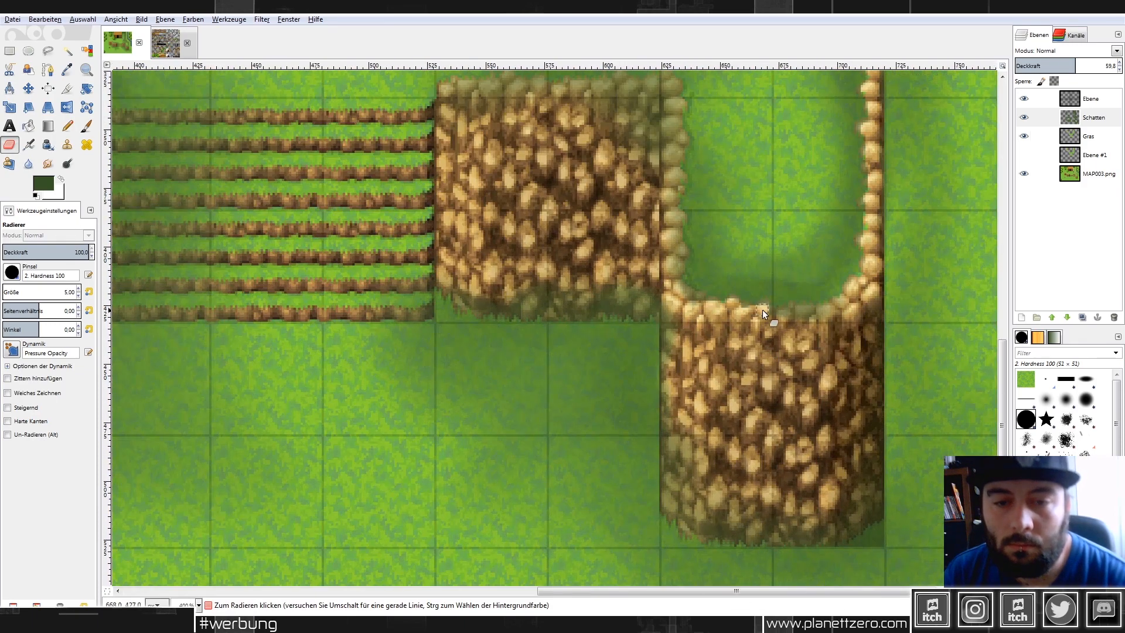
scroll(755, 311, "up", 1)
left_click_drag(444, 216, 471, 218)
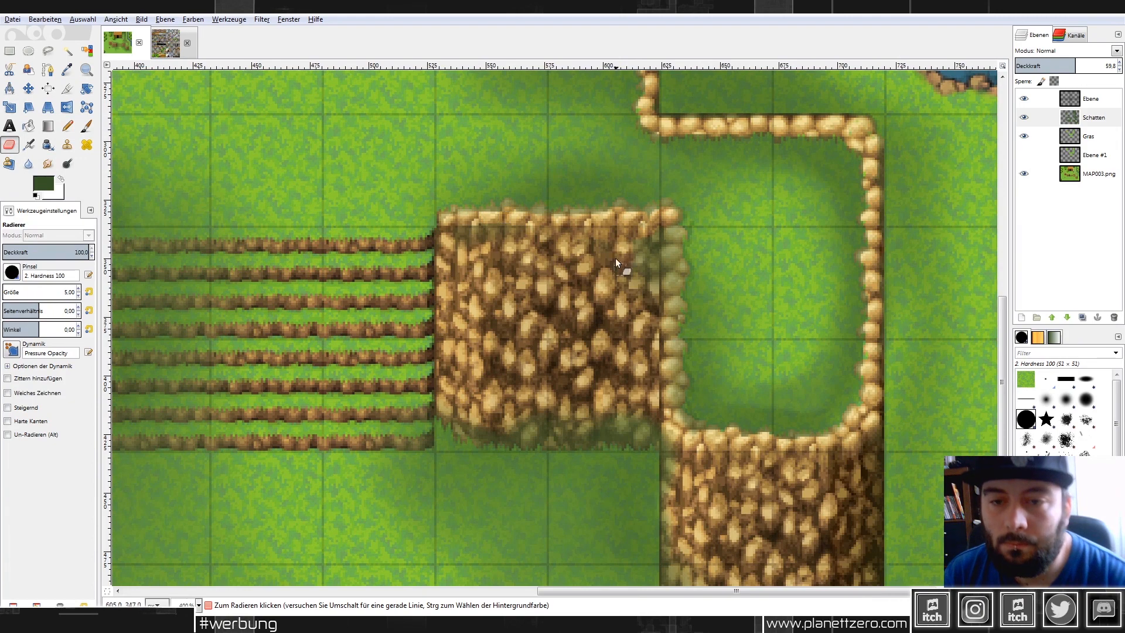
left_click_drag(673, 238, 678, 379)
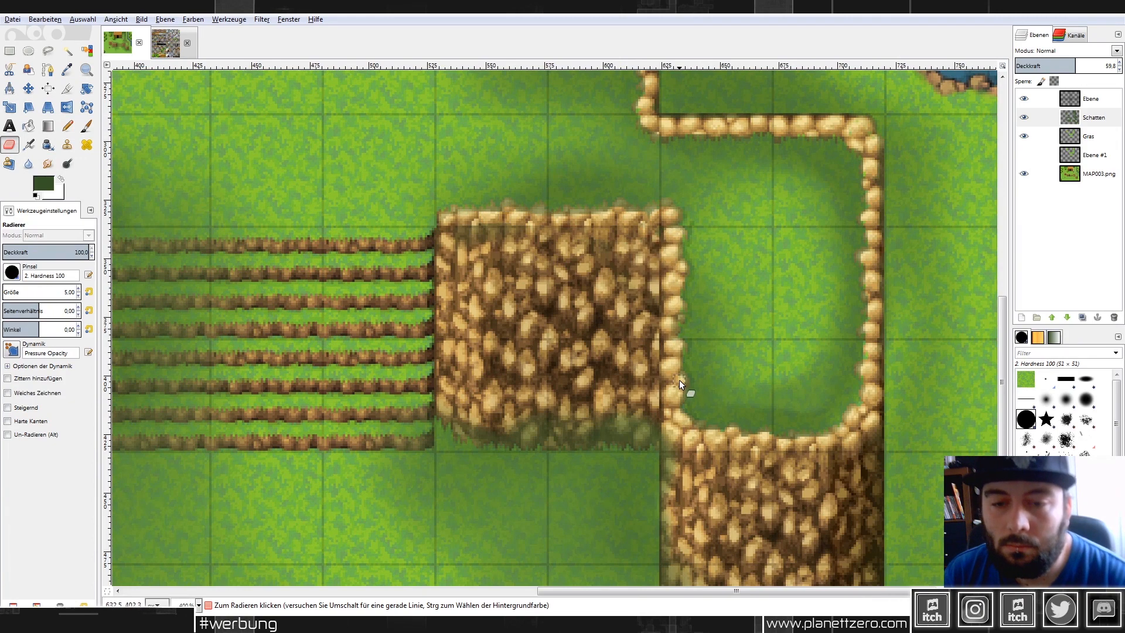
Toggle the grid layer's visibility with the Schatten layer selected and inspect the trees beside the house for shadow spill.
key("1")
left_click(1094, 117)
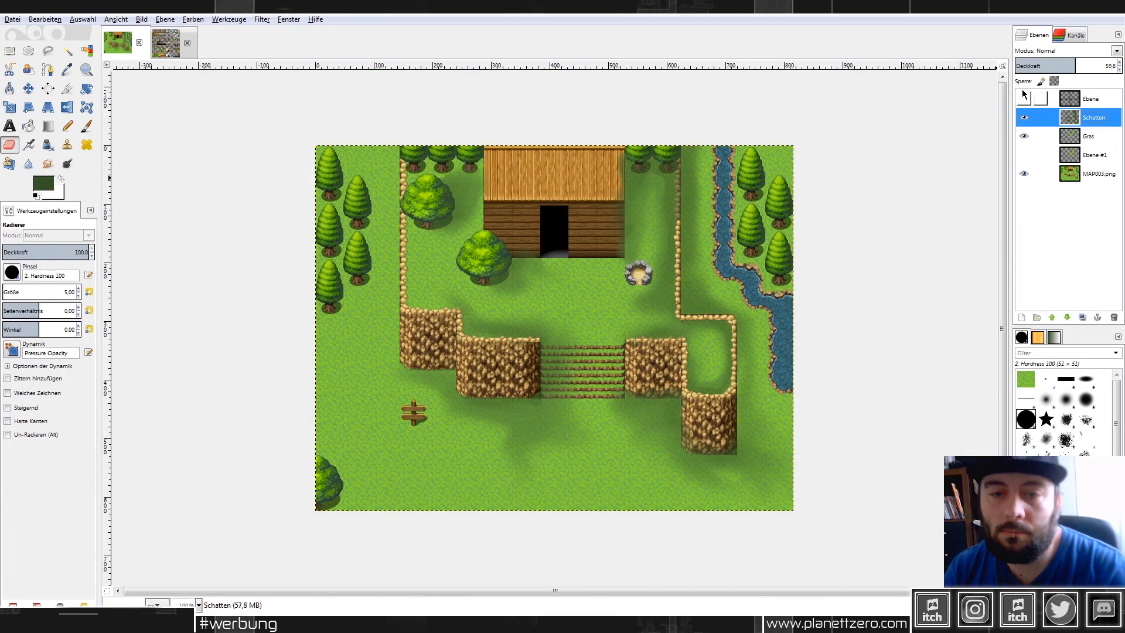
left_click(1024, 98)
scroll(454, 201, "up", 5)
left_click(318, 124)
scroll(572, 322, "down", 1)
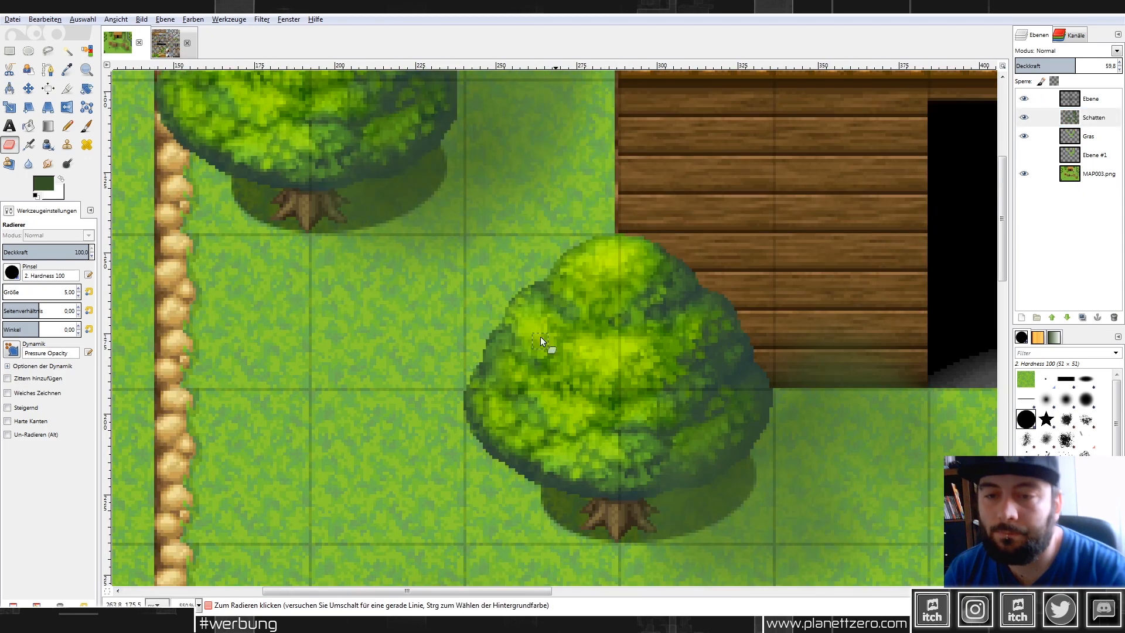
scroll(572, 322, "down", 3)
scroll(564, 375, "down", 4)
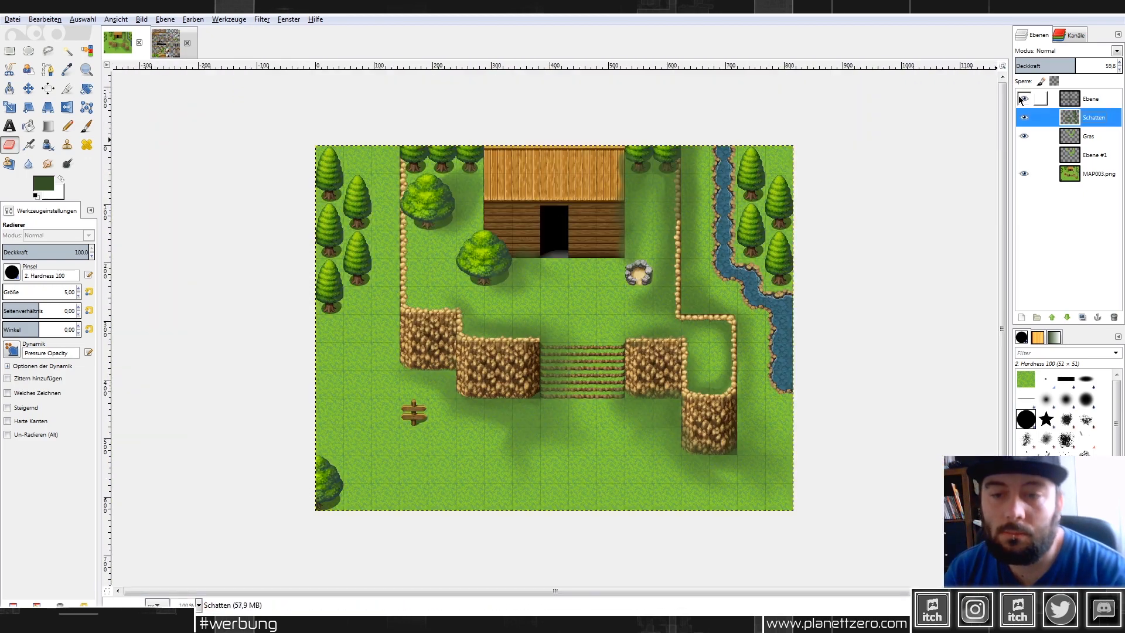
Smudge the shadows across the southern grass with the large soft brush and paint additional shading in the southwest.
key("s")
mouse_move(410, 388)
left_mouse_down()
mouse_move(490, 452)
mouse_move(458, 471)
mouse_move(632, 455)
mouse_move(744, 499)
left_mouse_up()
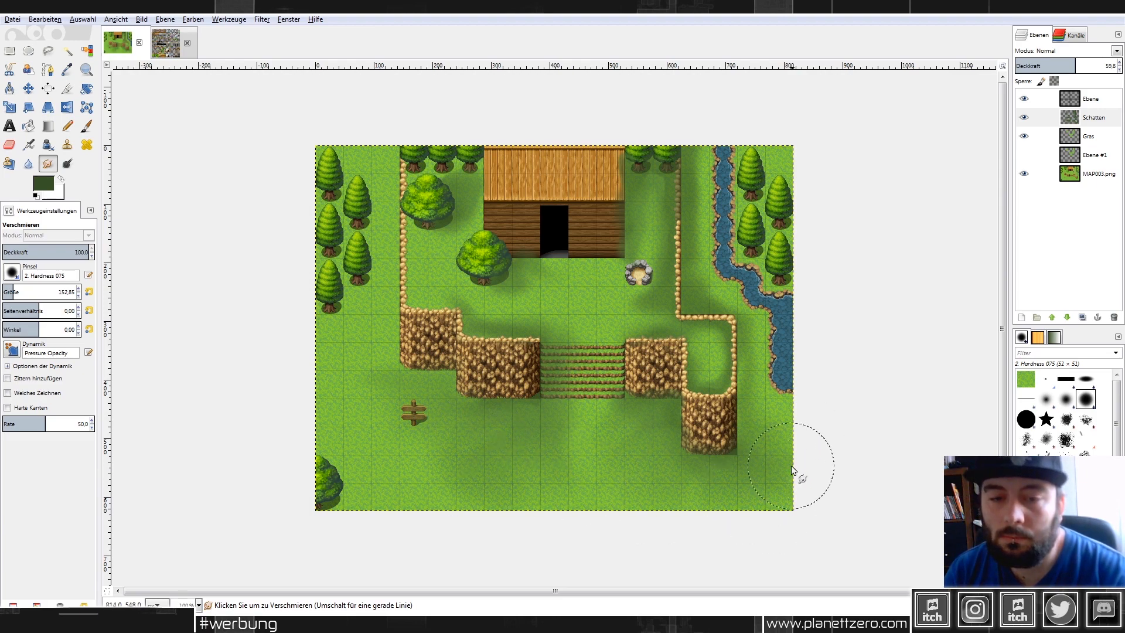
left_click(86, 126)
mouse_move(305, 359)
left_mouse_down()
mouse_move(407, 413)
mouse_move(379, 351)
mouse_move(357, 414)
mouse_move(353, 355)
mouse_move(355, 411)
mouse_move(307, 375)
mouse_move(326, 437)
mouse_move(373, 332)
mouse_move(364, 461)
left_mouse_up()
left_click(48, 163)
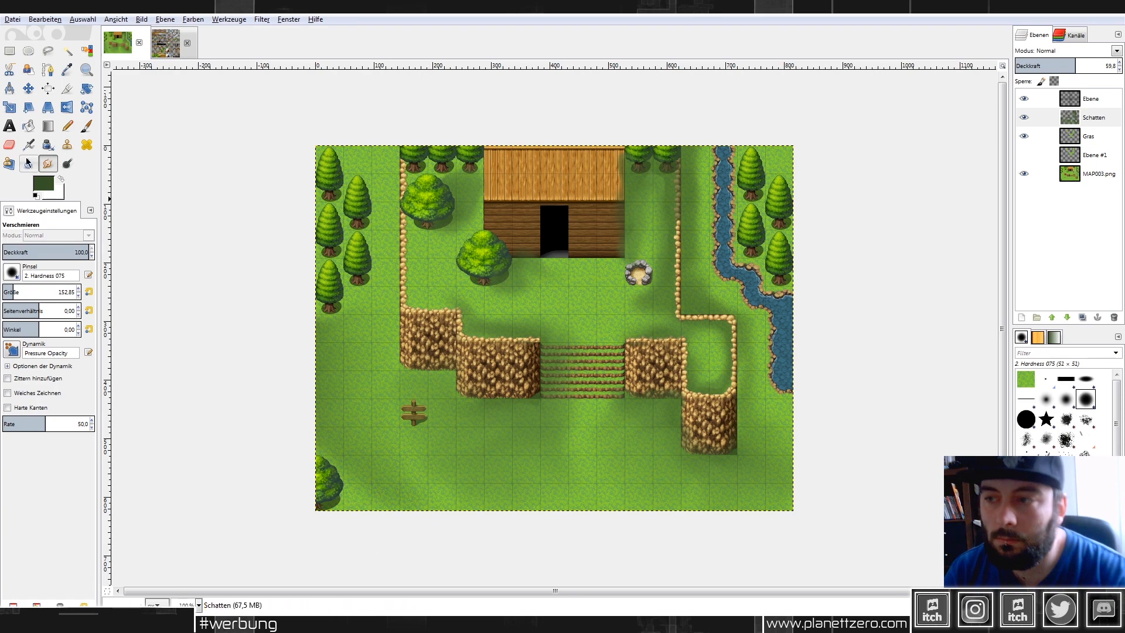
Erase the shadow from the brown edges of the stair steps using the 2. Hardness 100 brush at size 5.
left_click(10, 145)
scroll(557, 379, "up", 5)
double_click(66, 291)
type("5")
key("Return")
key("period")
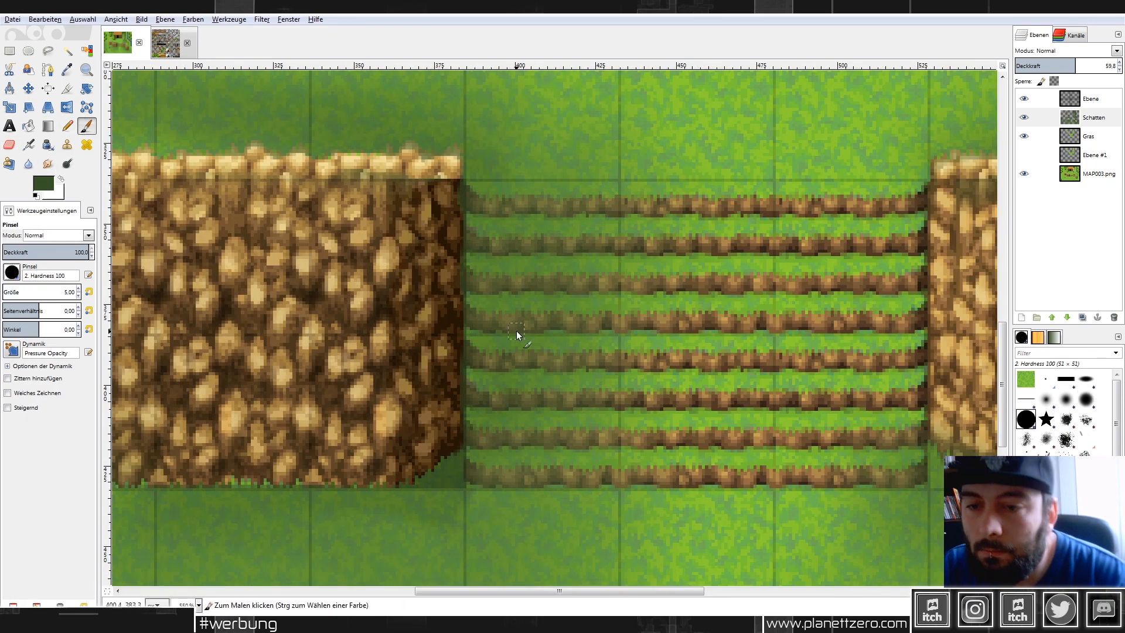
left_click_drag(516, 208, 740, 209)
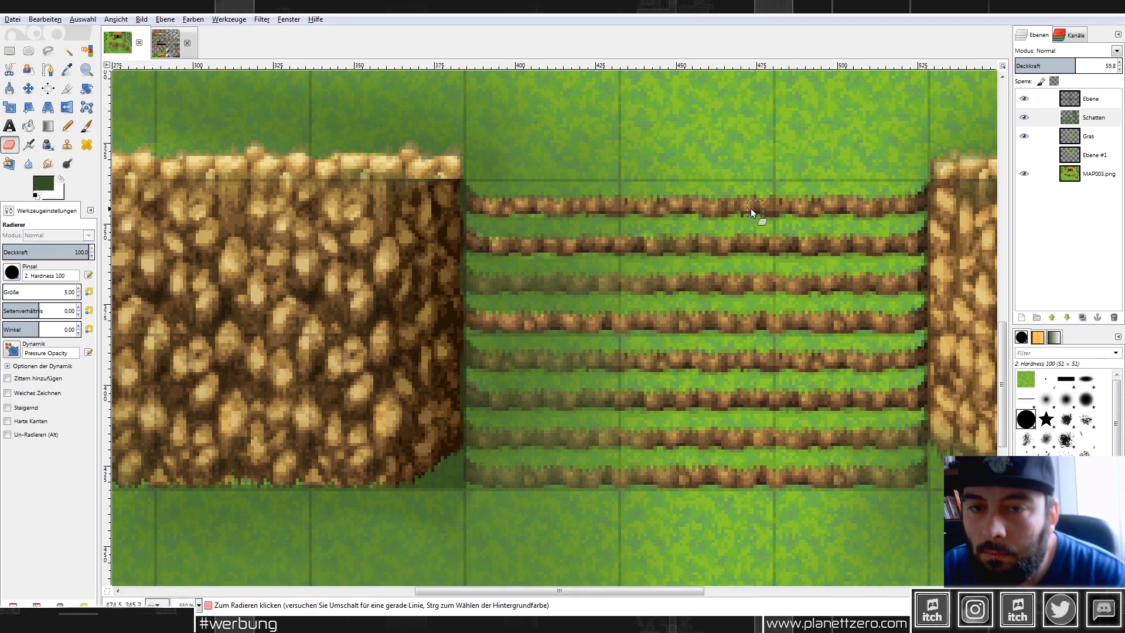
left_click_drag(510, 363, 620, 364)
left_click_drag(475, 399, 631, 400)
left_click_drag(468, 439, 589, 438)
scroll(556, 476, "down", 5)
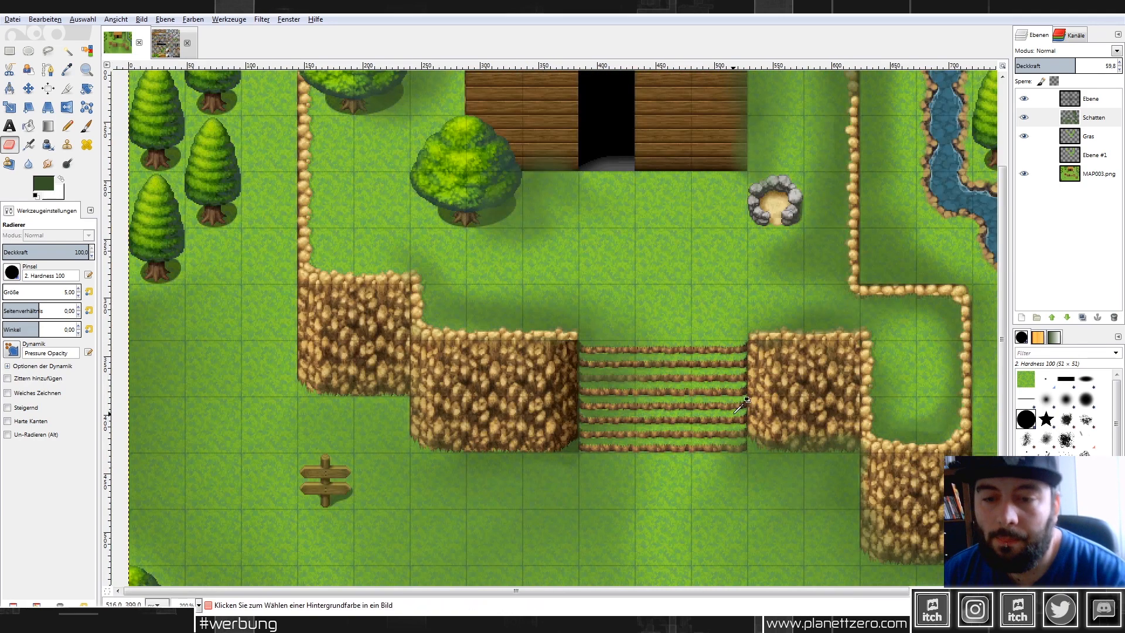
Smudge the shadow on the grass between the house and the eastern stone edge with a brush size of 64.94.
scroll(557, 476, "up", 1)
key("s")
key("bracketleft")
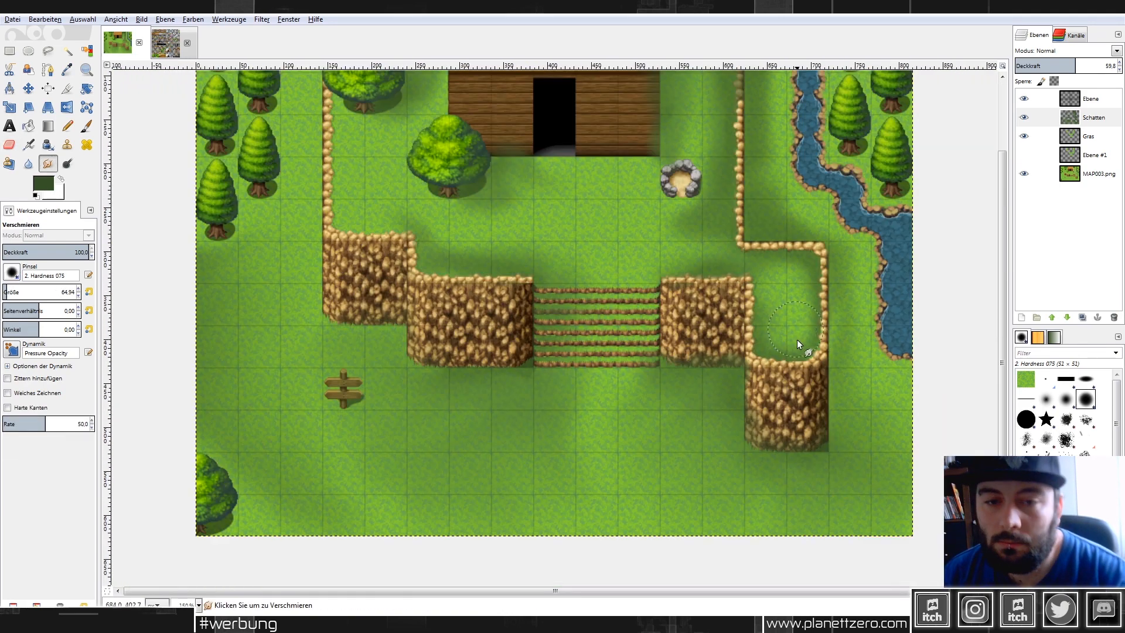
scroll(697, 152, "up", 2)
left_click_drag(685, 217, 680, 138)
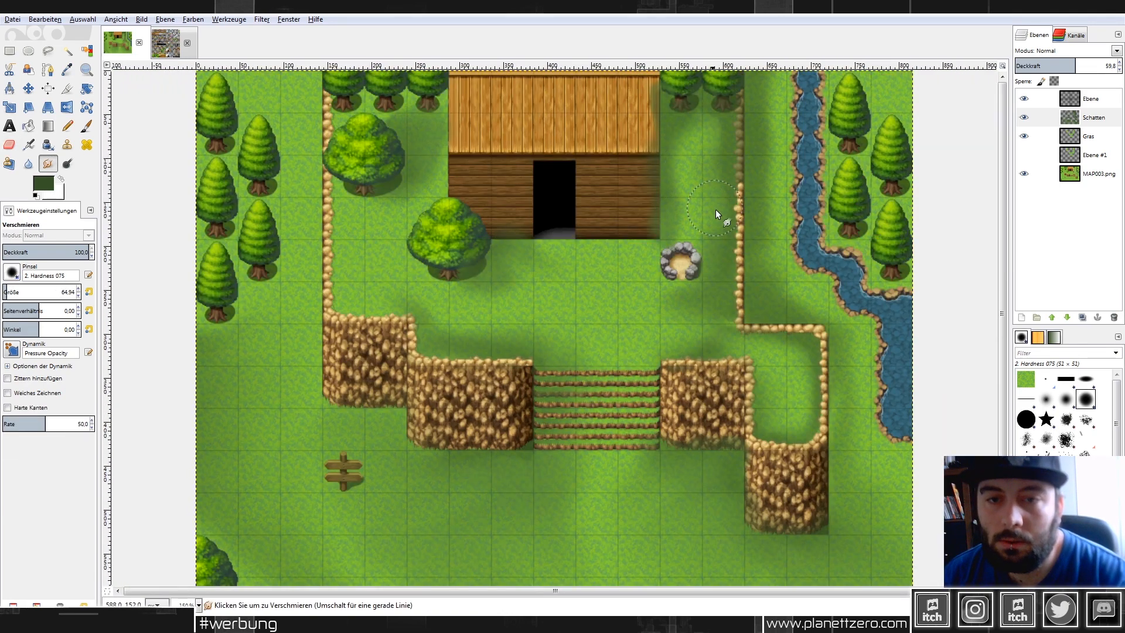
Hide the grid layer Ebene.
left_click(1024, 98)
scroll(746, 370, "down", 3)
scroll(511, 470, "up", 3)
scroll(400, 301, "up", 2)
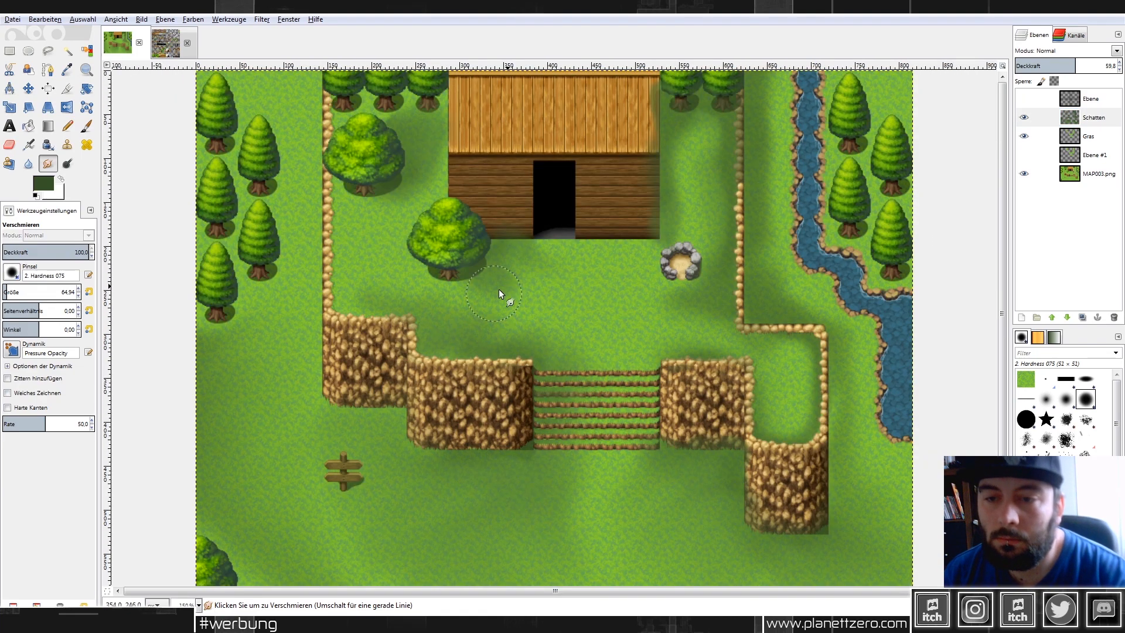
Clear the shadow from the roof and front wall of the house using rectangular selections.
key("r")
scroll(624, 201, "up", 2)
left_click_drag(372, 120, 692, 279)
scroll(692, 279, "up", 3)
left_click_drag(528, 252, 527, 47)
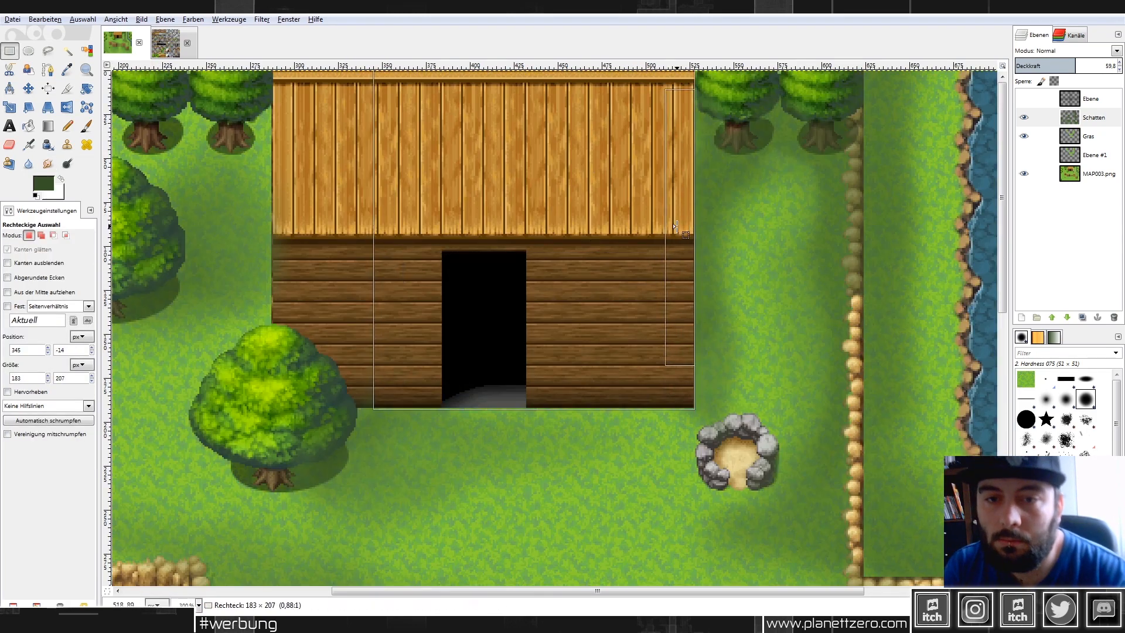
Erase the leftover shadow on the house wall beside the tree with the 2. Hardness 075 brush at size 20.
key("shift+e")
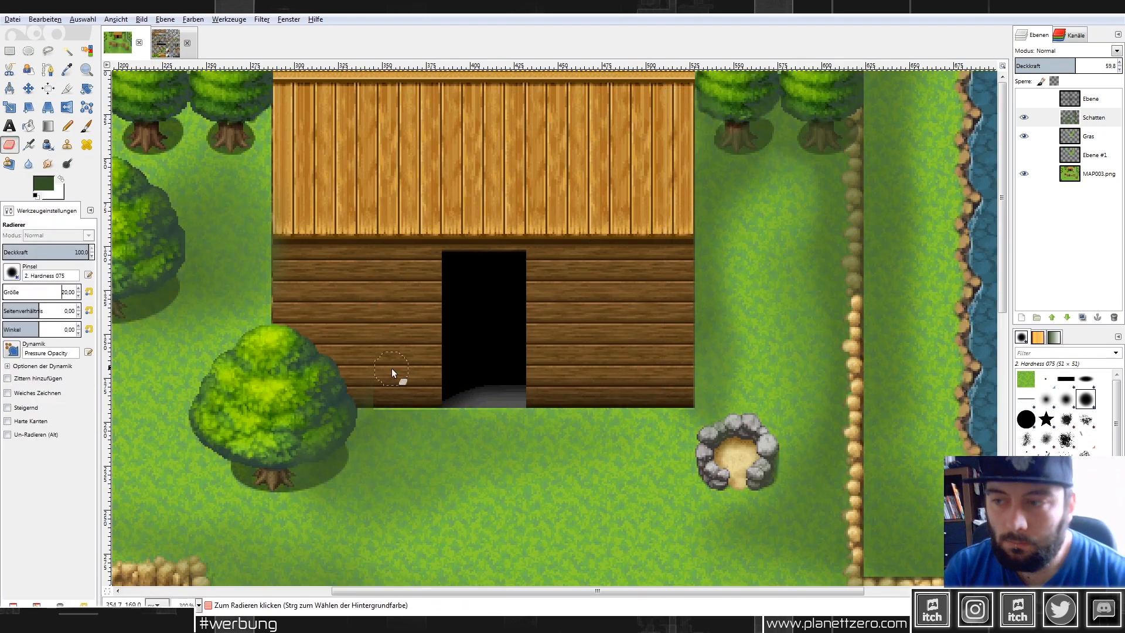
scroll(368, 376, "up", 2)
key("s")
scroll(387, 393, "down", 2)
scroll(362, 340, "up", 2)
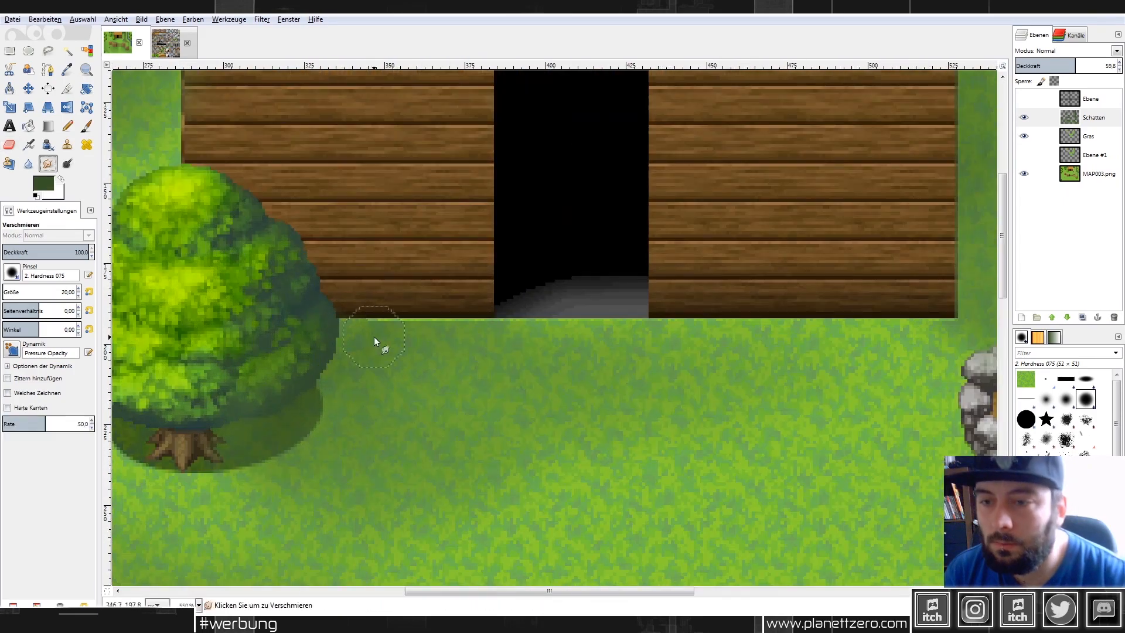
Clear a rectangular area around the lower doorway, remove the selection and set the Schatten layer's opacity to 54.
key("r")
left_click_drag(346, 168, 678, 317)
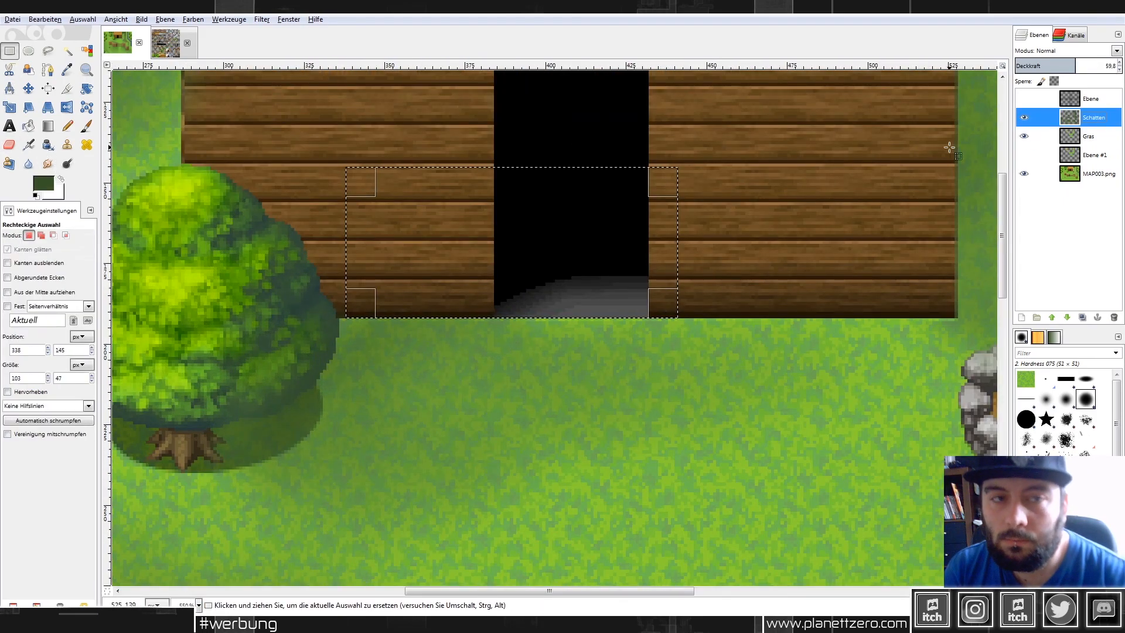
left_click(869, 157)
scroll(869, 158, "down", 5)
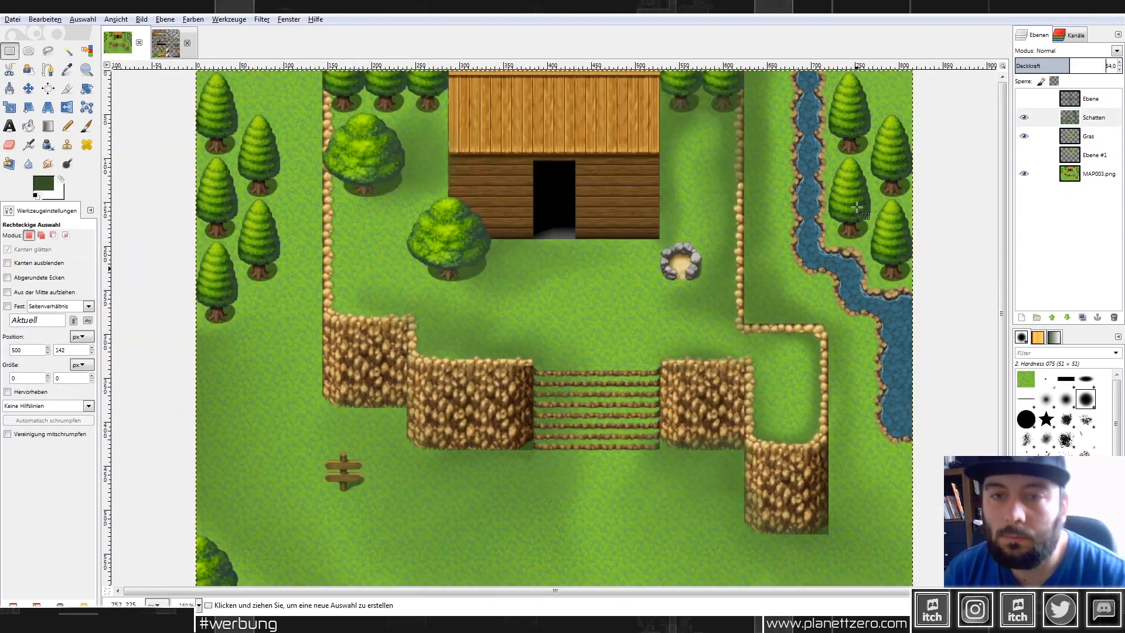
Erase the remaining shadow from the western ends of the stair steps with an eraser size of 5.
scroll(857, 207, "up", 1)
scroll(251, 269, "up", 5)
key("shift+e")
scroll(251, 269, "down", 3)
type("5")
key("Return")
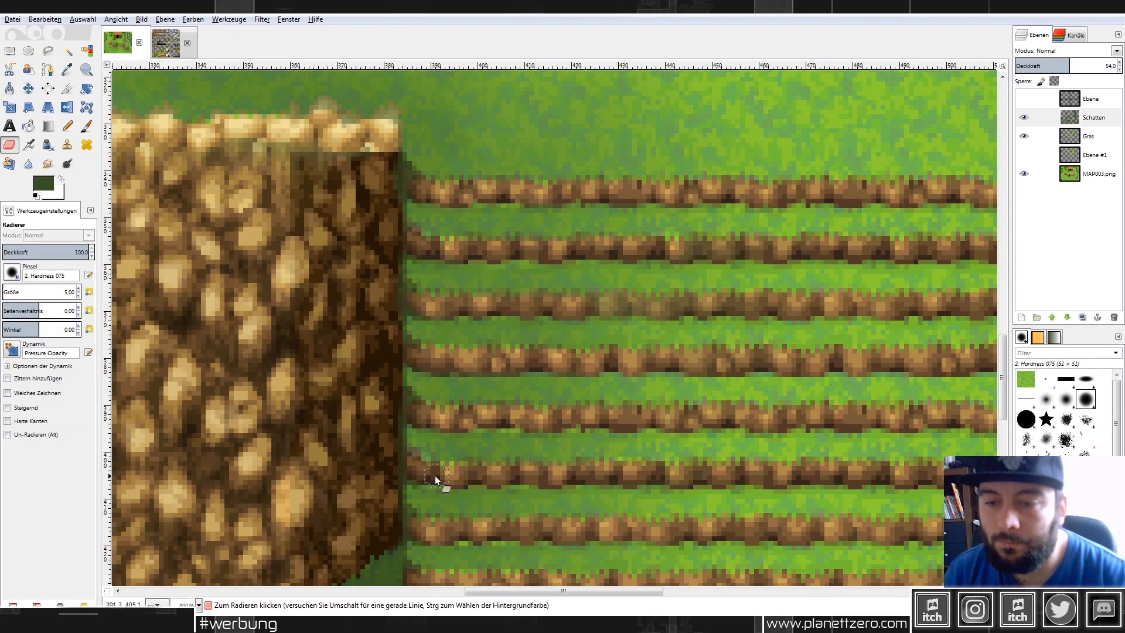
scroll(420, 466, "down", 7)
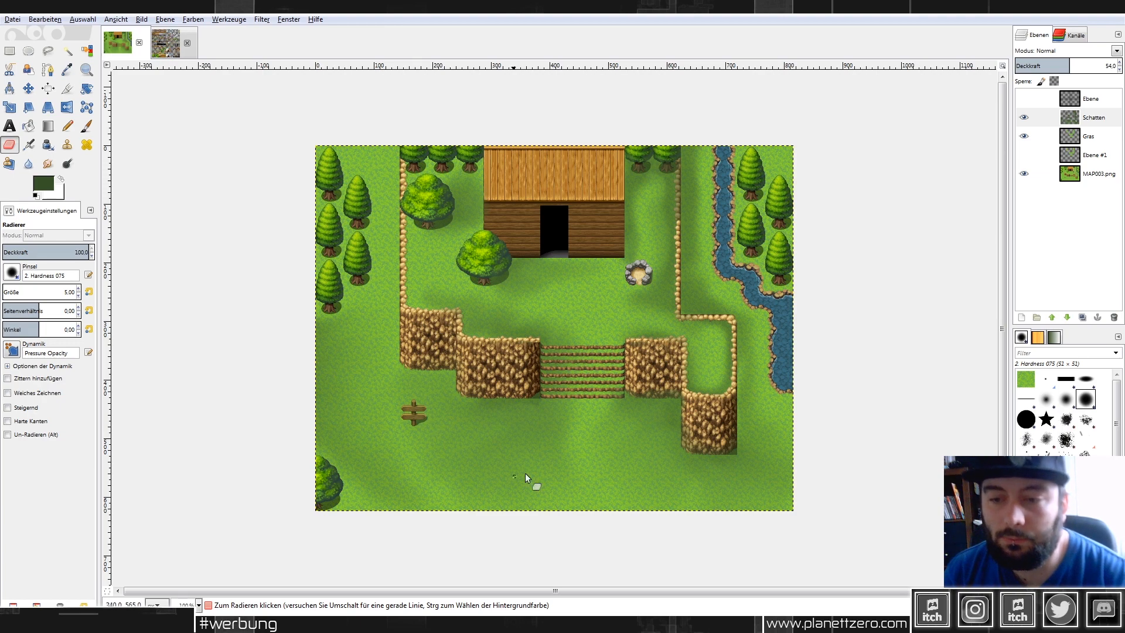
Add a new transparent layer of 816 × 624 px above the Schatten layer.
right_click(1094, 125)
left_click(1088, 130)
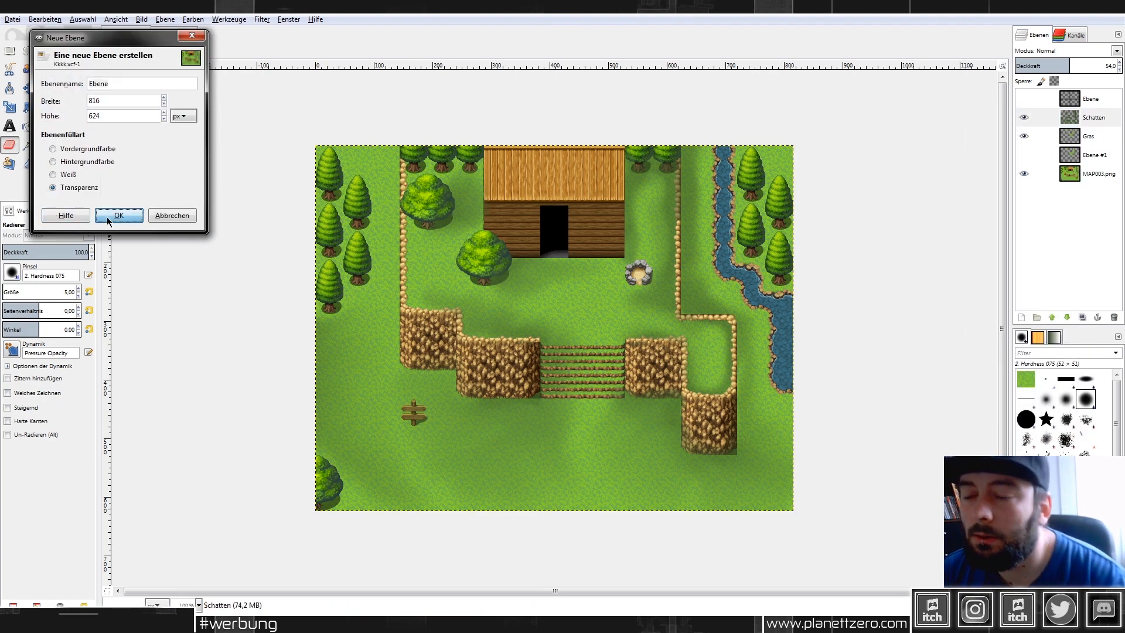
left_click(119, 216)
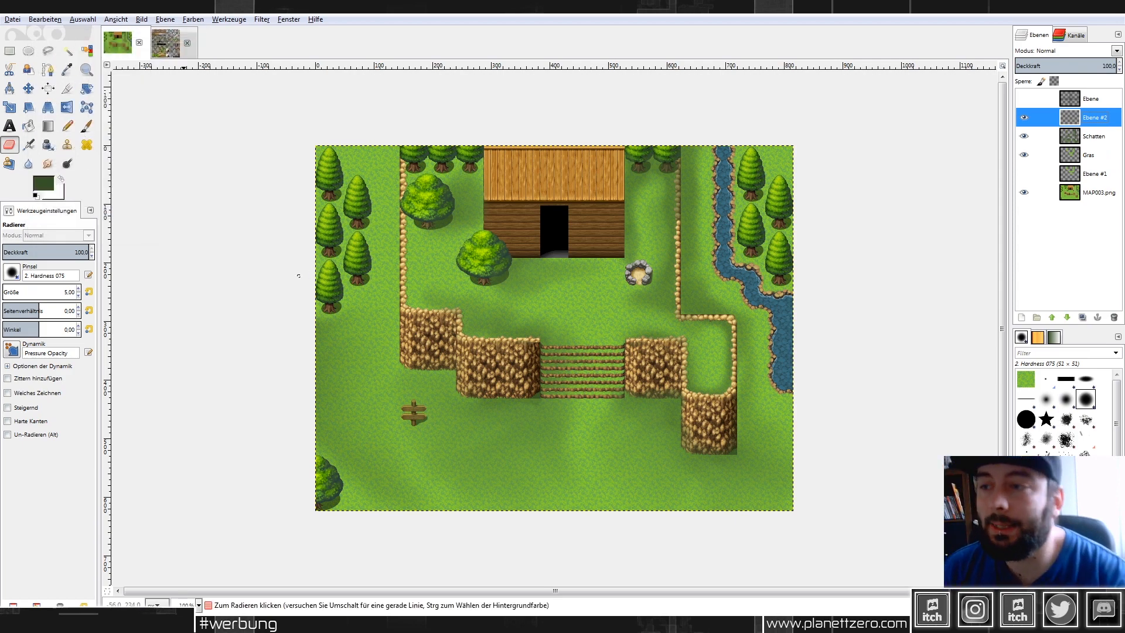
Set the foreground colour to the dark green 1a2713.
left_click(39, 183)
left_click(28, 179)
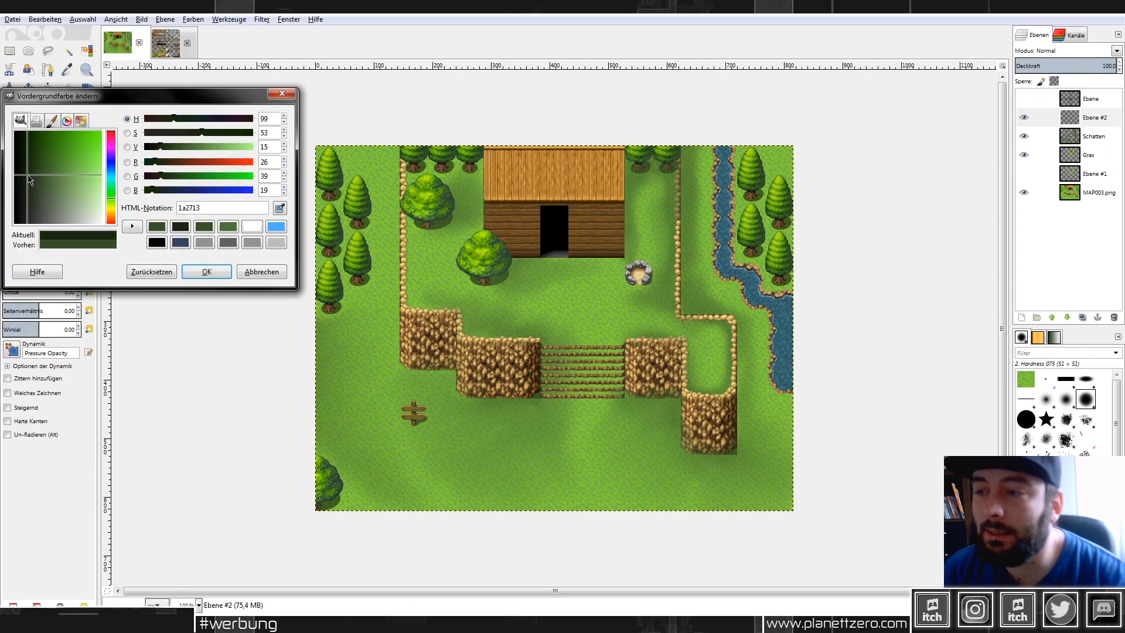
left_click(206, 271)
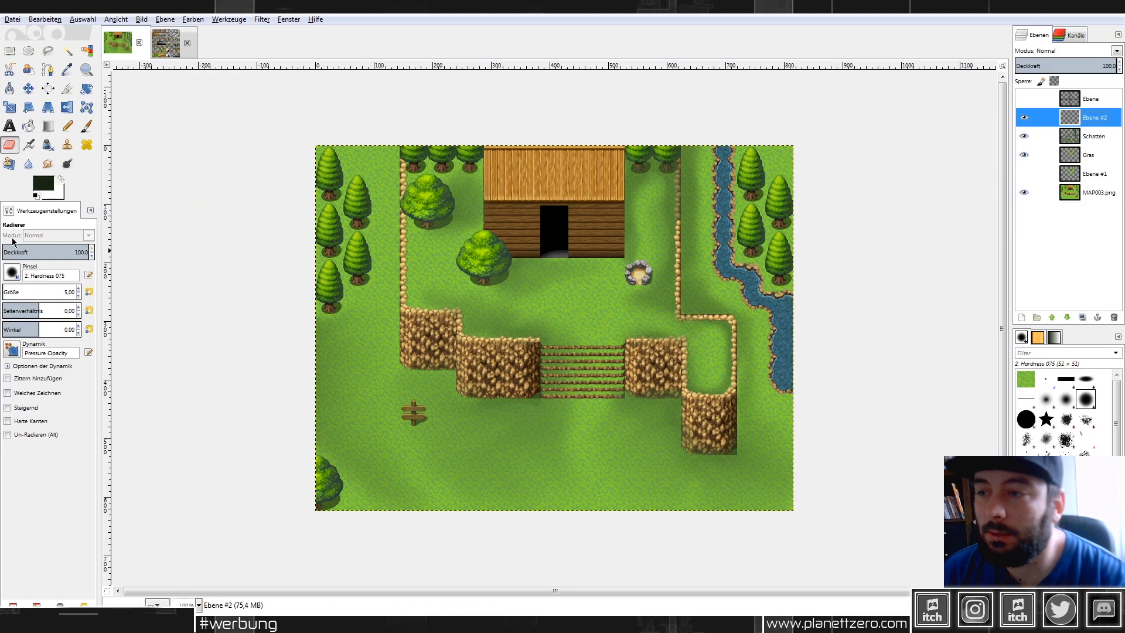
scroll(806, 382, "up", 3)
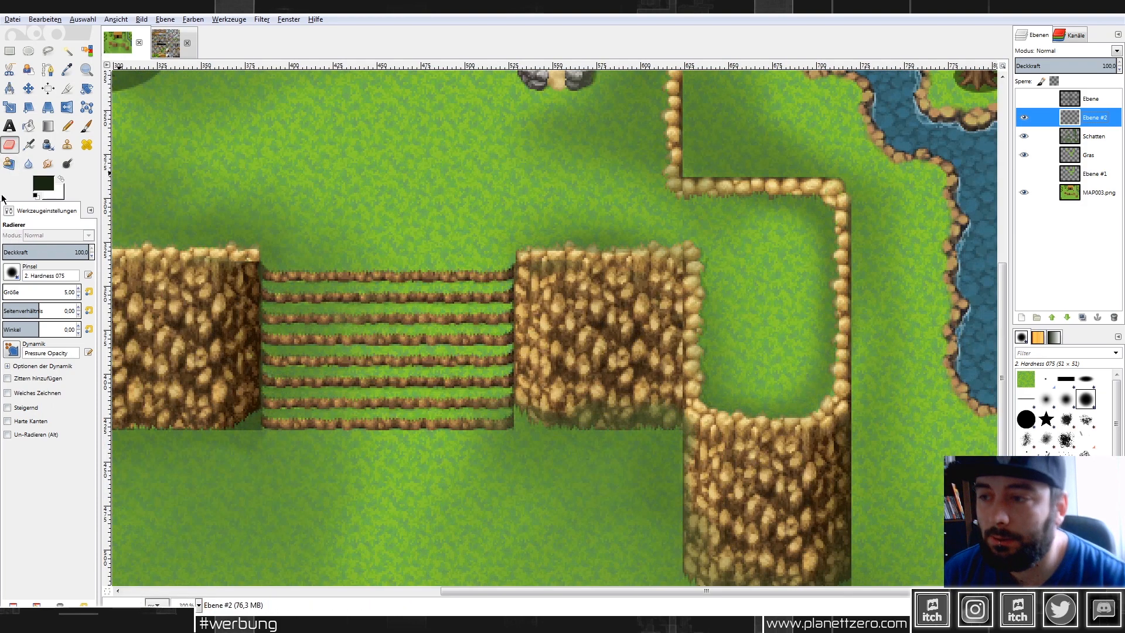
left_click(87, 125)
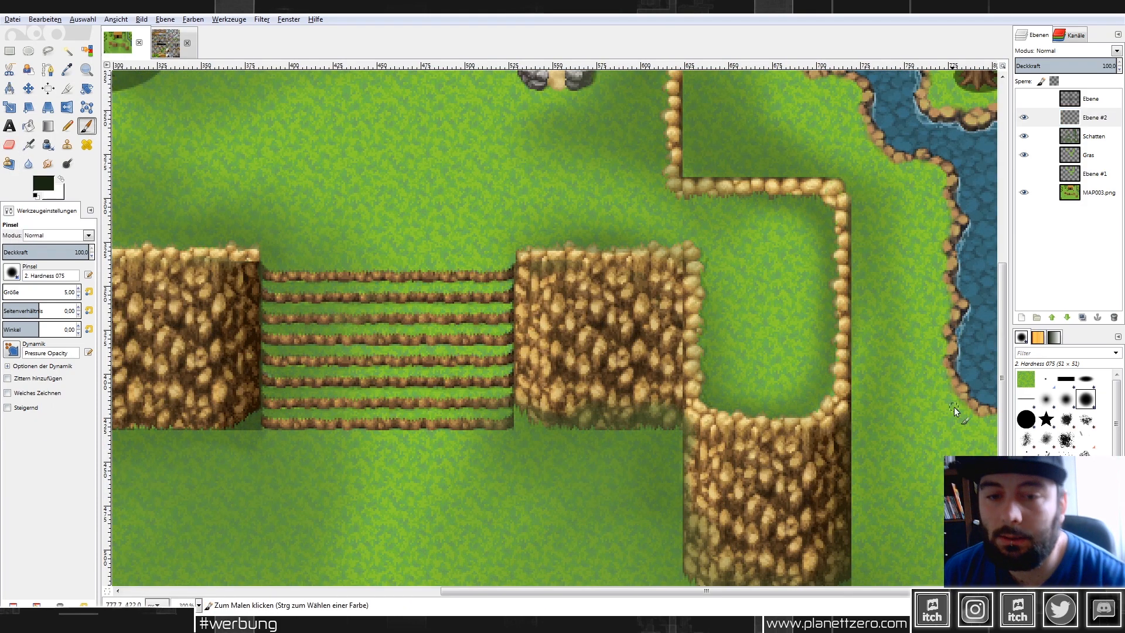
scroll(802, 445, "up", 1)
left_click(684, 381)
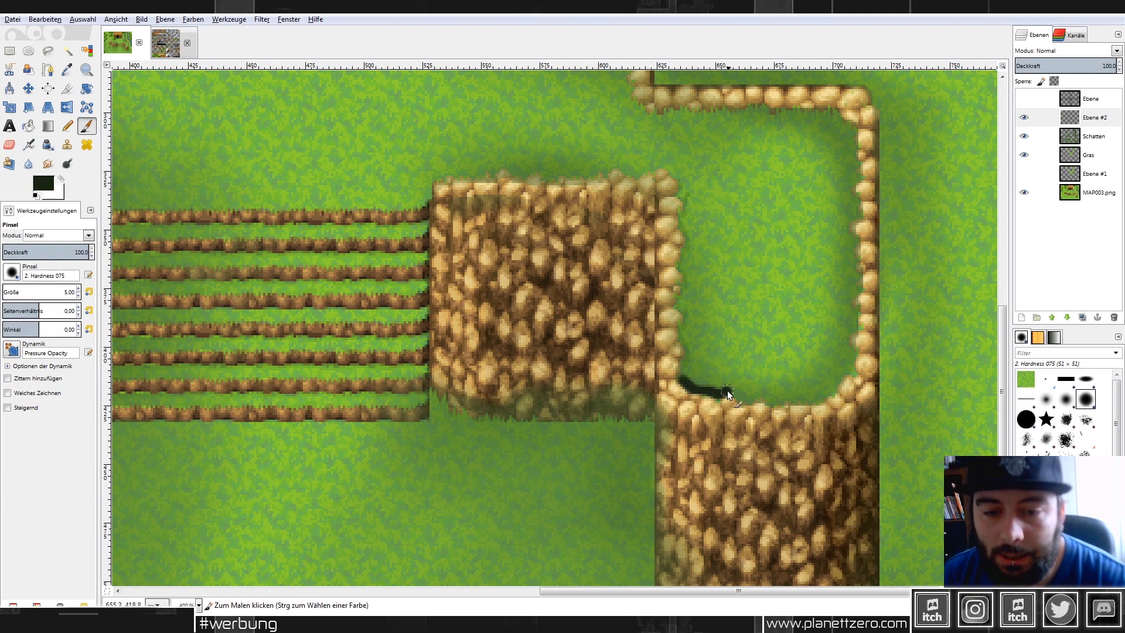
left_click_drag(743, 400, 762, 399)
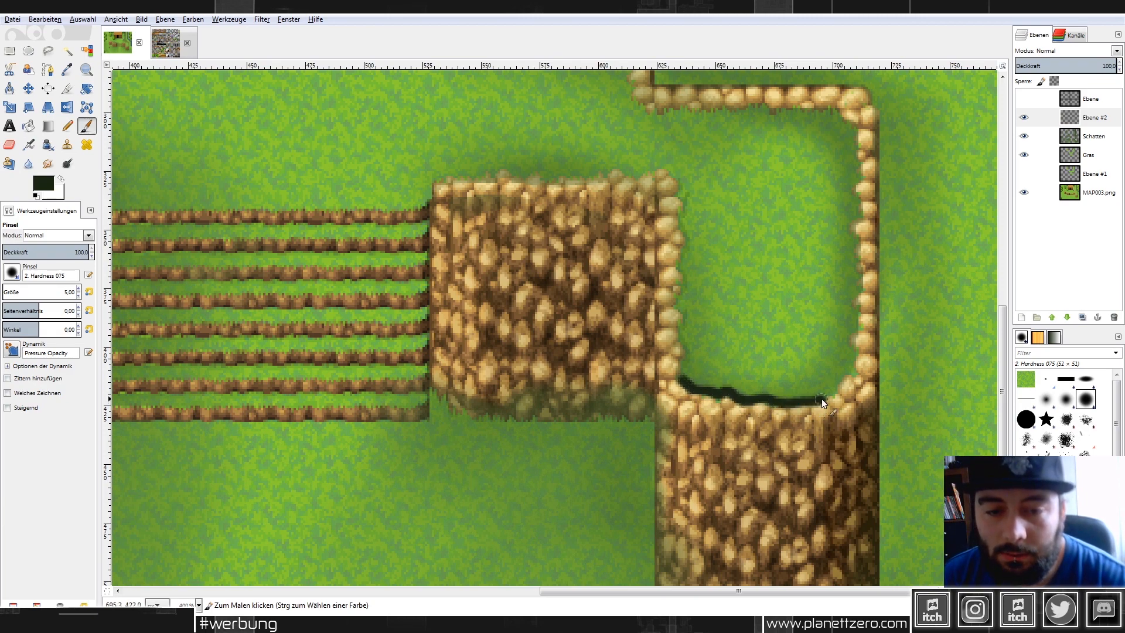
left_click_drag(853, 361, 856, 353)
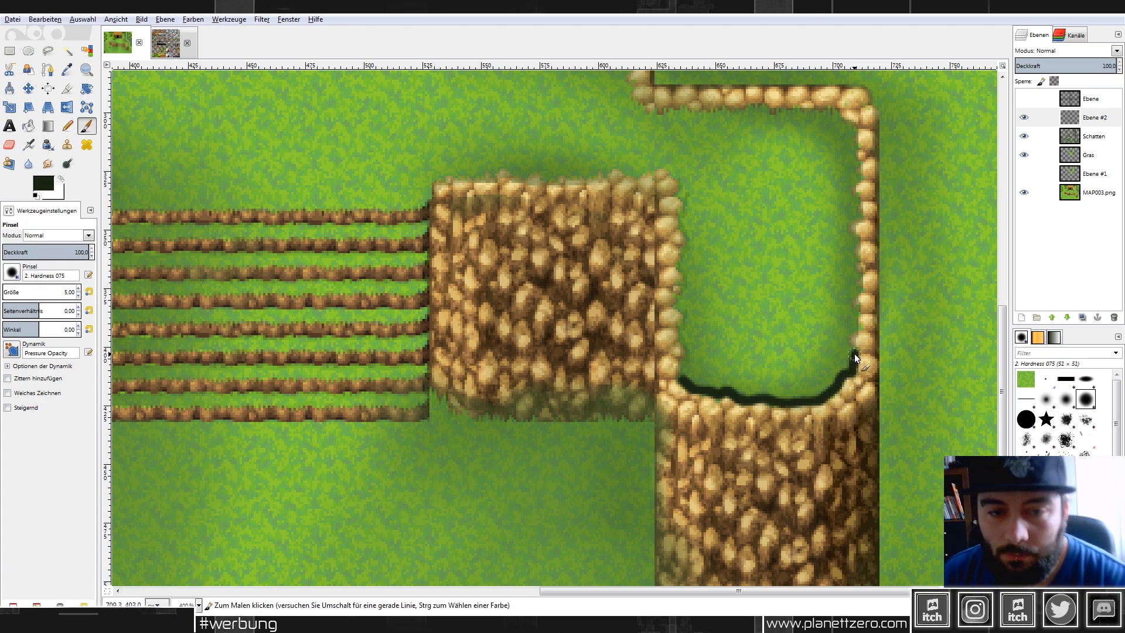
left_click_drag(852, 351, 853, 333)
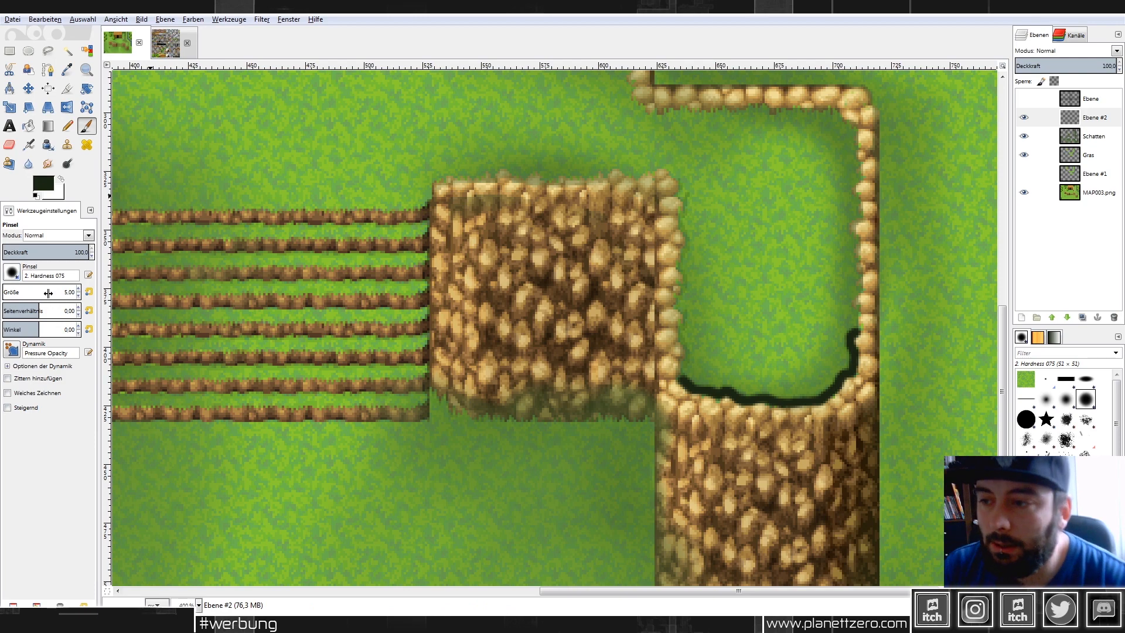
key("ctrl+z")
key("ctrl+z")
key("ctrl+z")
key("ctrl+z")
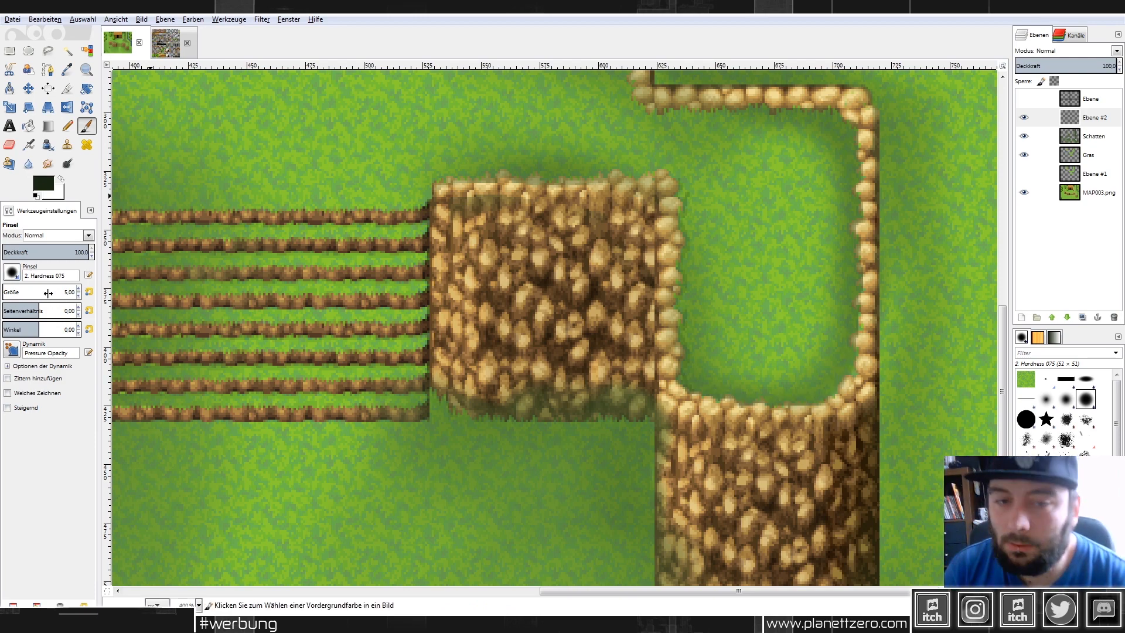
Paint a thin dark outline with a size 2 brush along the southern rim and southeastern corner of the walled grass enclosure.
left_click(47, 293)
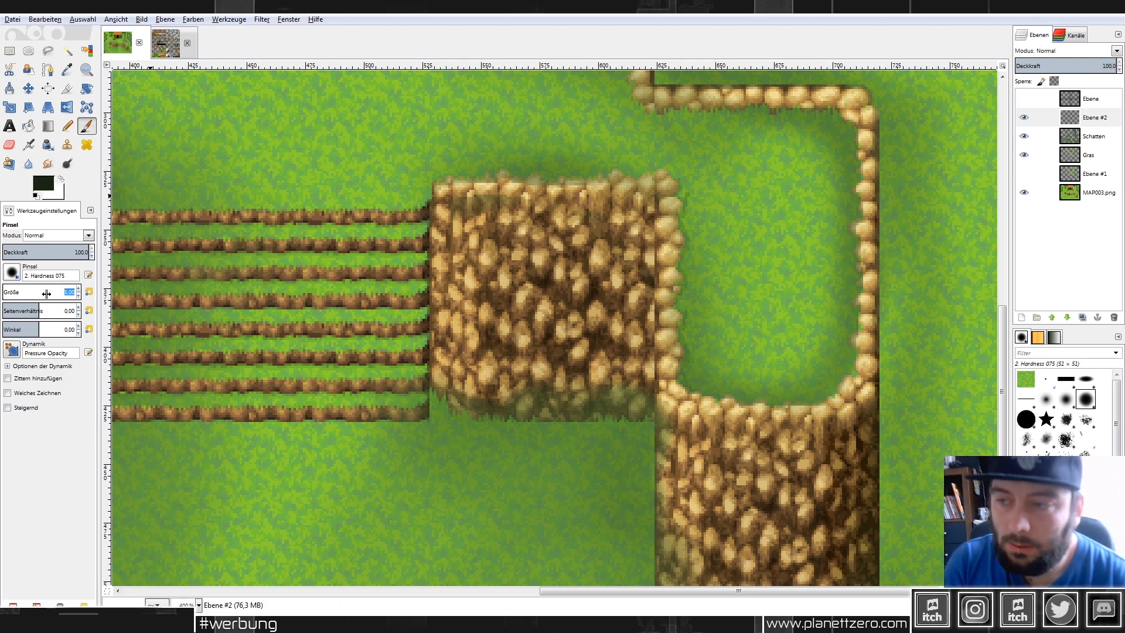
type("2")
key("Return")
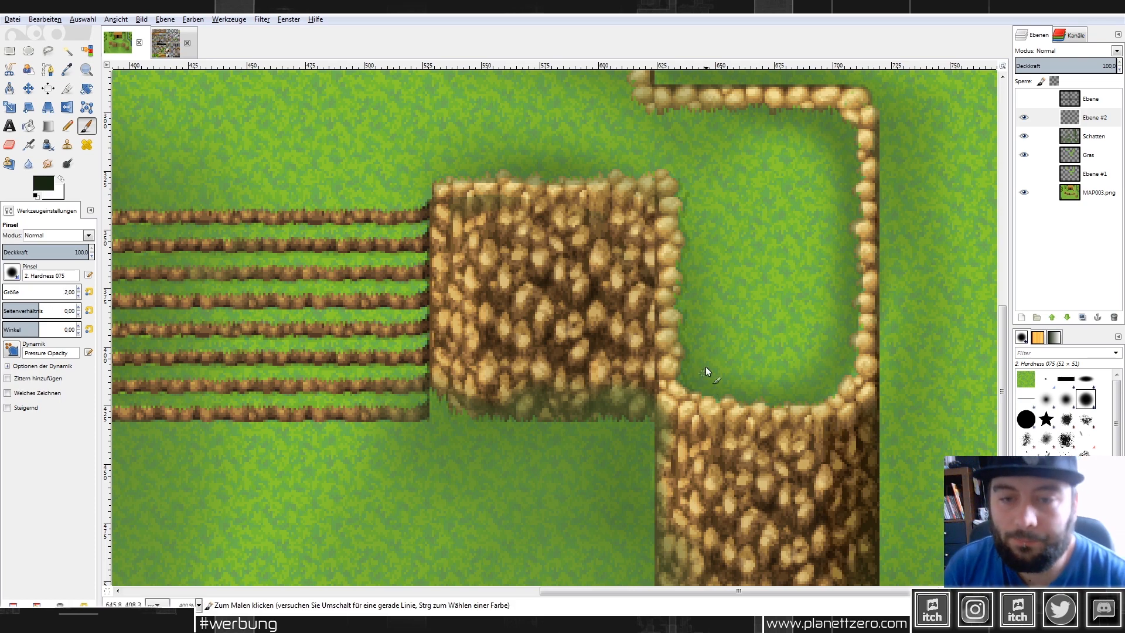
scroll(702, 378, "up", 1)
scroll(705, 353, "up", 1)
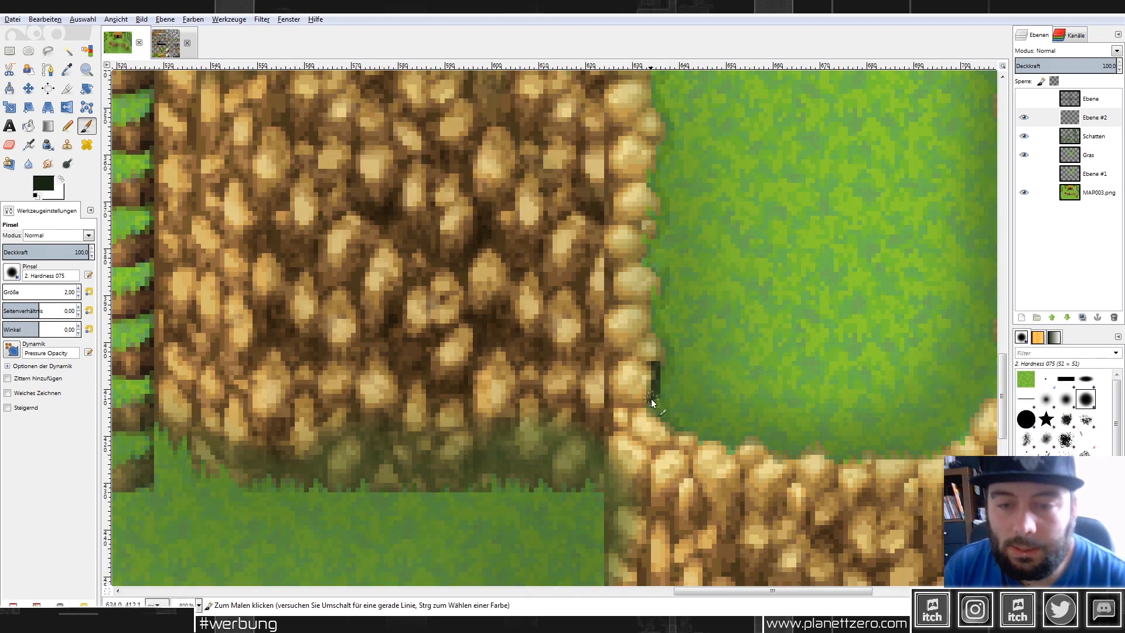
left_click_drag(684, 424, 699, 435)
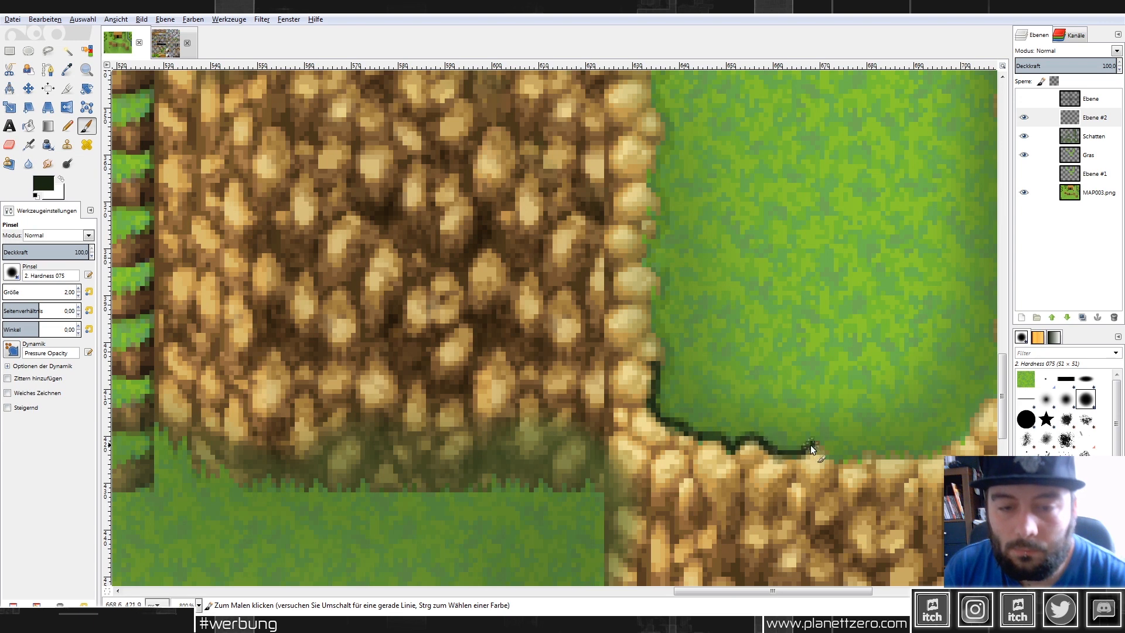
left_click_drag(835, 454, 943, 452)
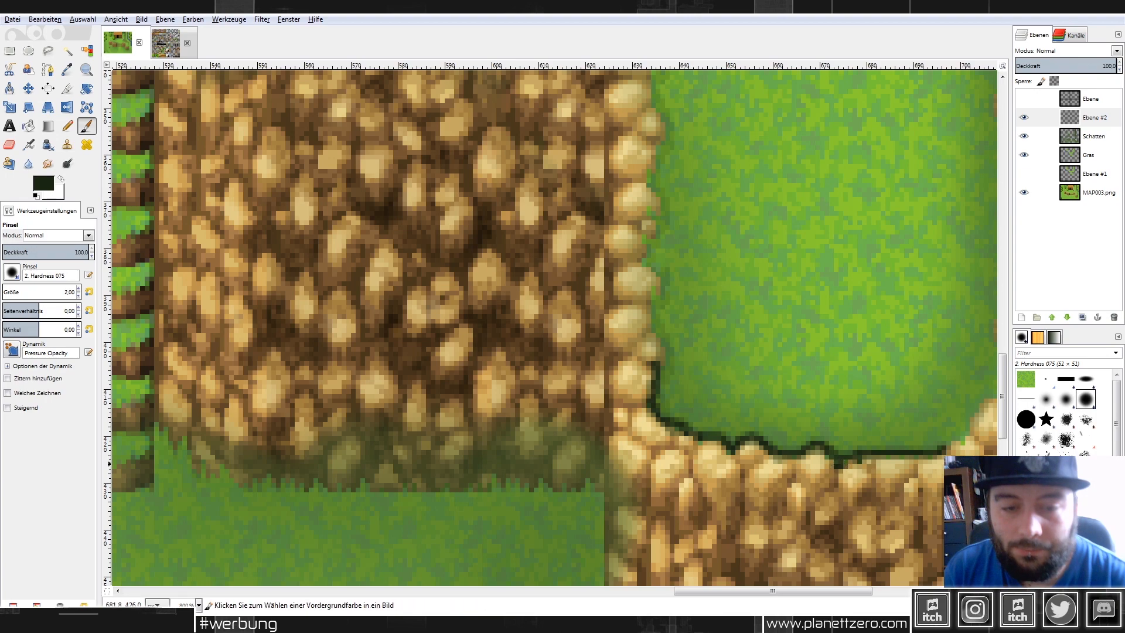
scroll(842, 468, "down", 6)
scroll(857, 478, "up", 4)
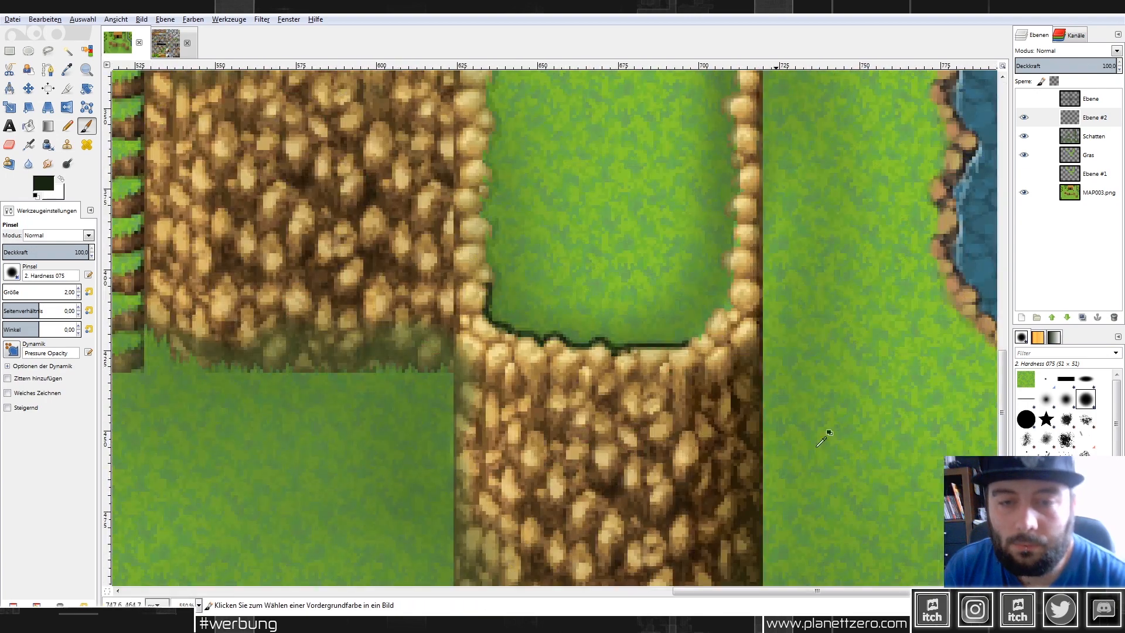
mouse_move(706, 319)
left_mouse_down()
mouse_move(729, 307)
mouse_move(732, 274)
mouse_move(733, 241)
left_mouse_up()
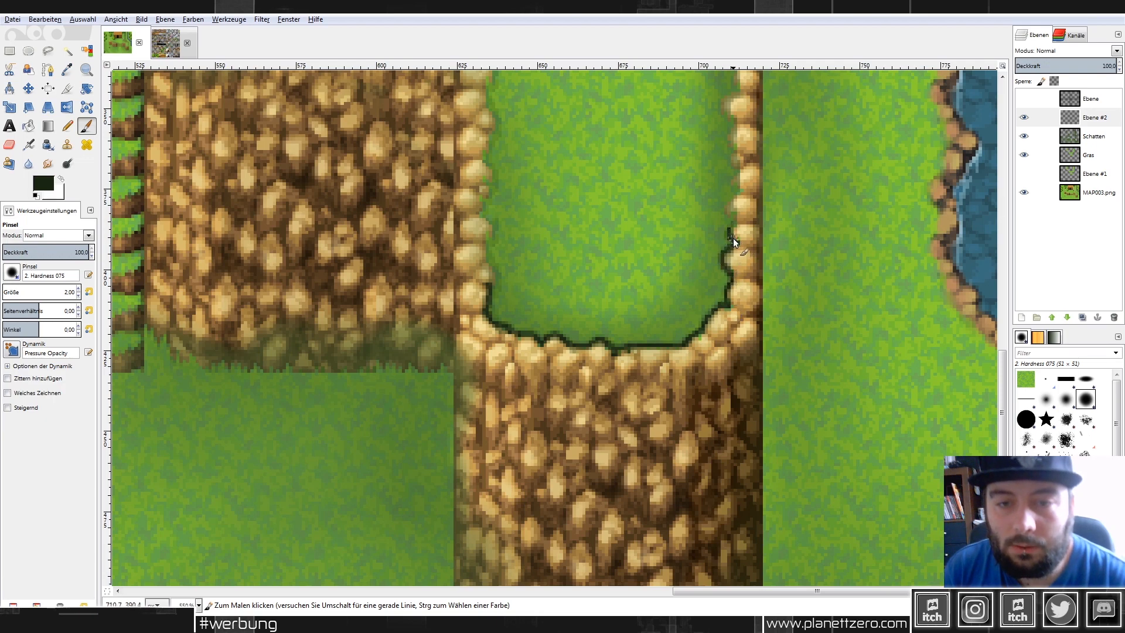
Lower the Ebene #2 layer's opacity to 56.3 and extend the dark outline up the enclosure's western and eastern edges.
mouse_move(1089, 65)
left_mouse_down()
mouse_move(1061, 65)
mouse_move(1071, 65)
left_mouse_up()
scroll(461, 346, "up", 6)
scroll(495, 338, "down", 4)
left_click_drag(484, 283, 492, 194)
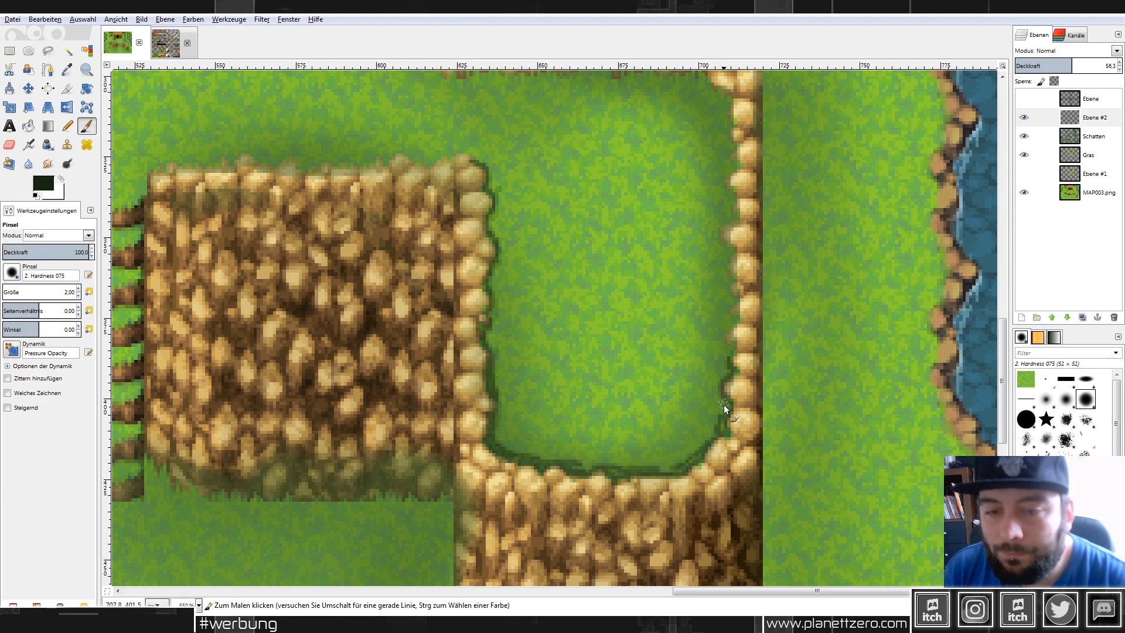
left_click_drag(715, 435, 729, 357)
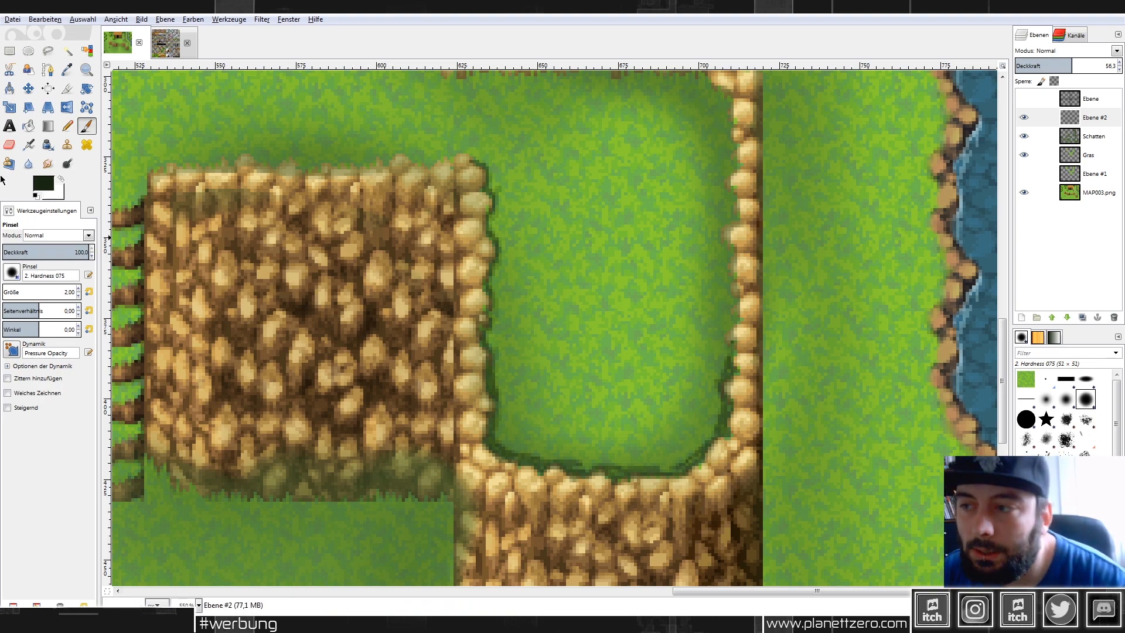
Smudge the dark outline around the grass enclosure with the Smudge tool at size 5.
left_click(52, 164)
left_click(40, 293)
type("5")
key("Return")
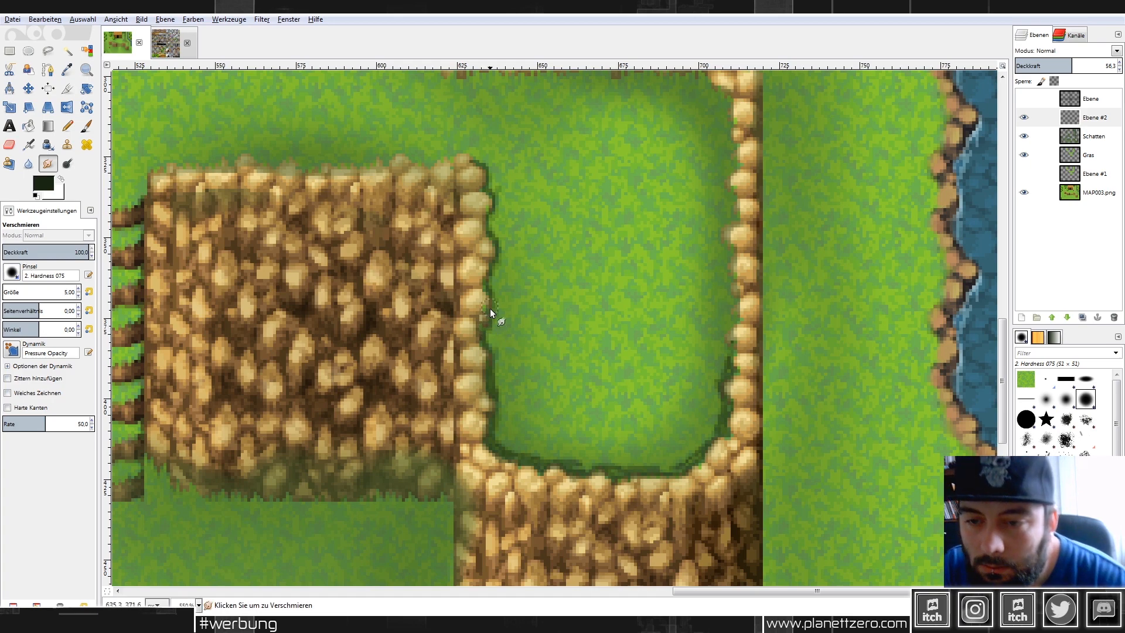
left_click(478, 162)
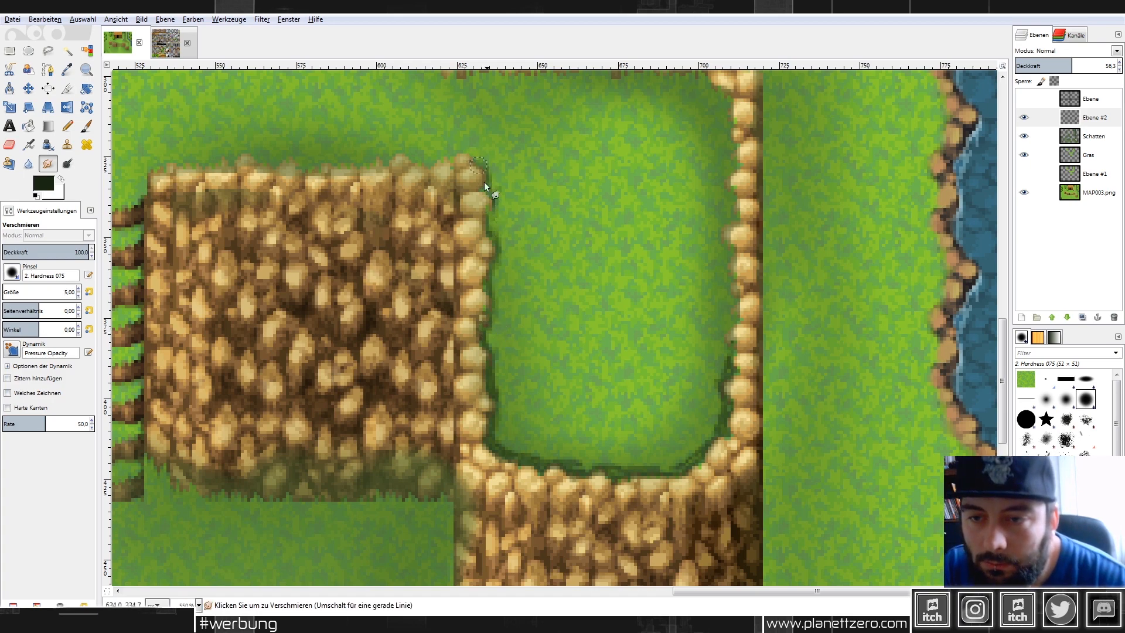
left_click_drag(497, 266, 487, 354)
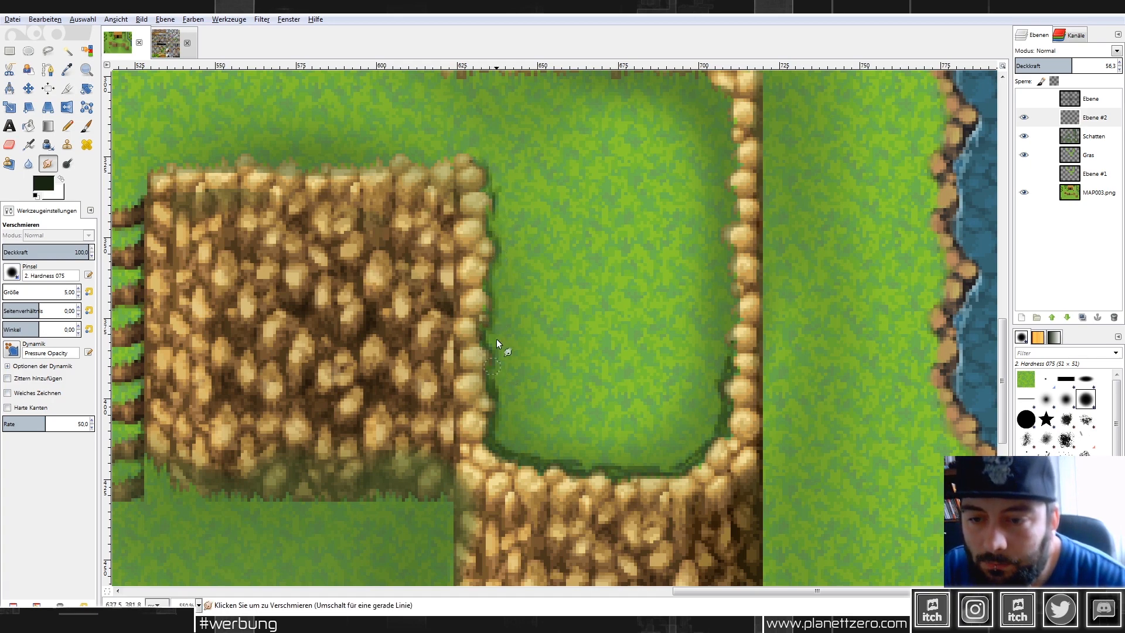
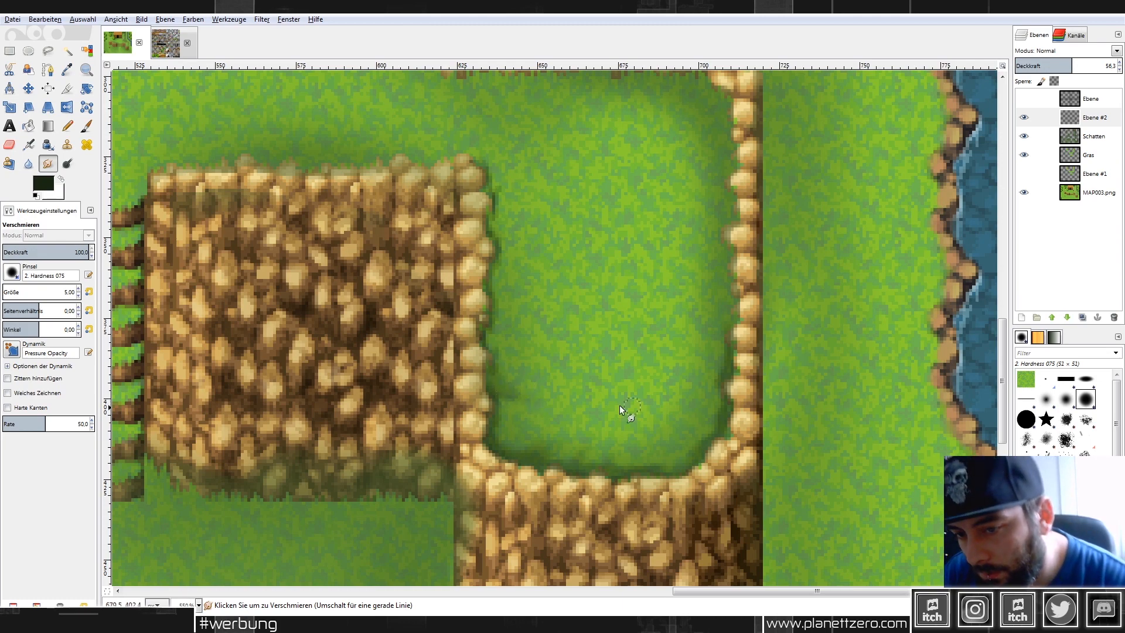
Set the Ebene #2 layer's opacity to 62.6.
scroll(776, 363, "down", 5)
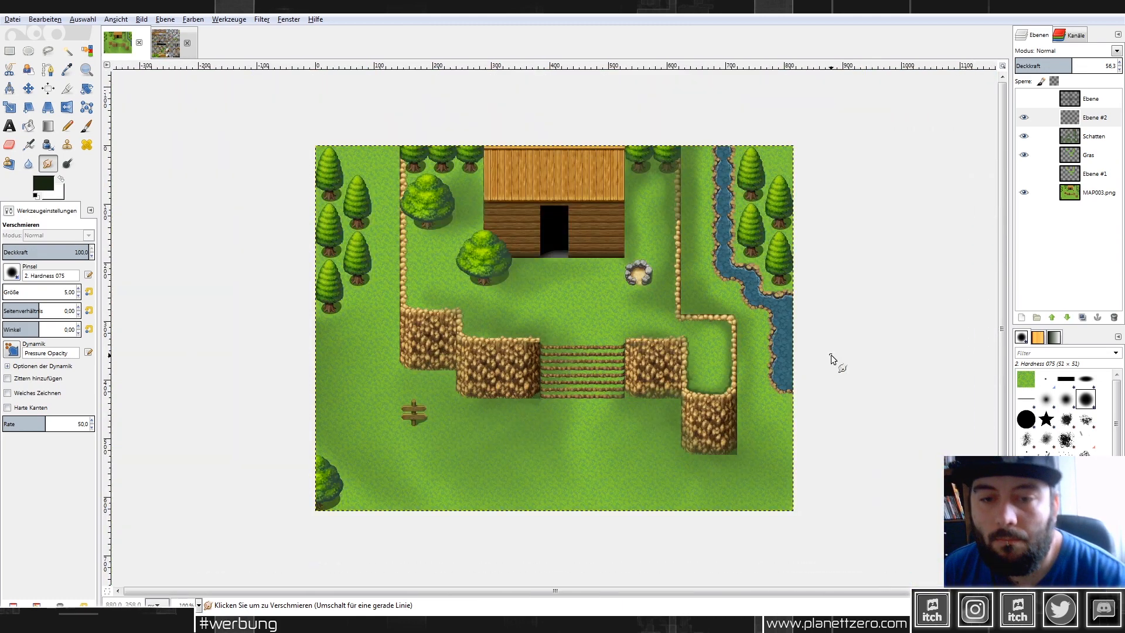
left_click(1081, 64)
mouse_move(1082, 65)
left_mouse_down()
mouse_move(1014, 63)
mouse_move(1093, 57)
left_mouse_up()
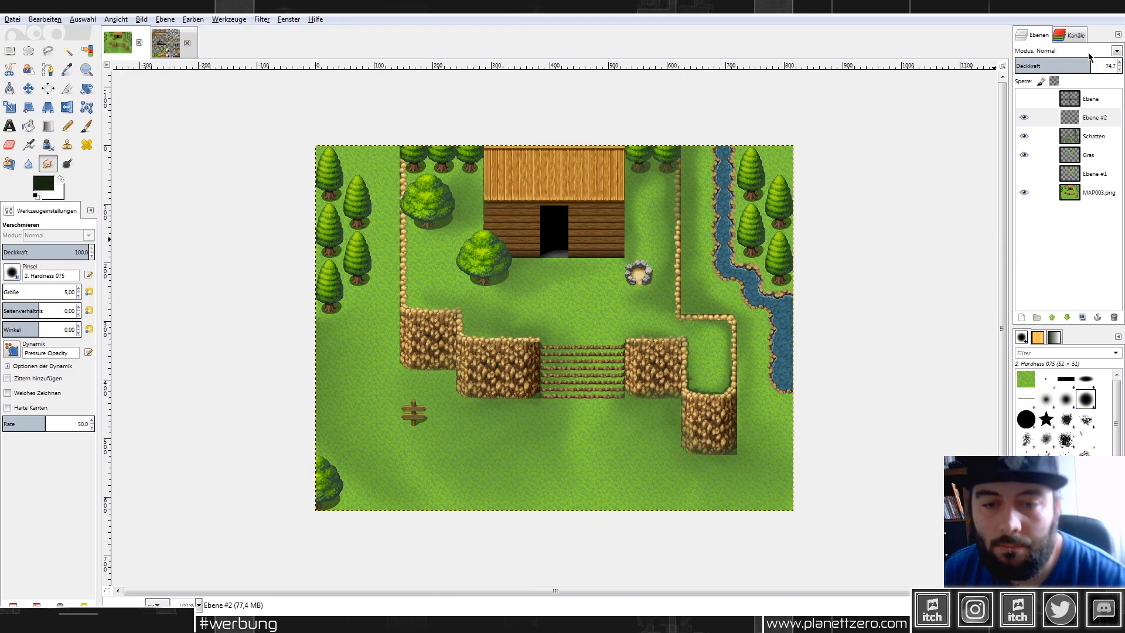
scroll(716, 351, "up", 2)
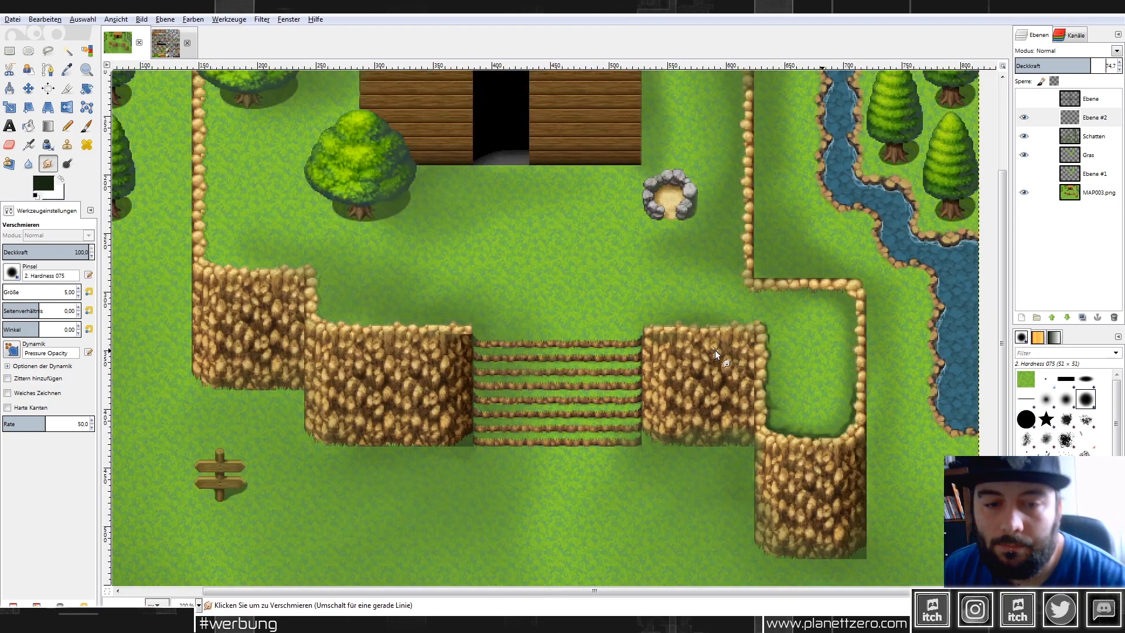
scroll(715, 349, "down", 1)
mouse_move(1084, 61)
left_mouse_down()
mouse_move(1052, 61)
mouse_move(1079, 56)
left_mouse_up()
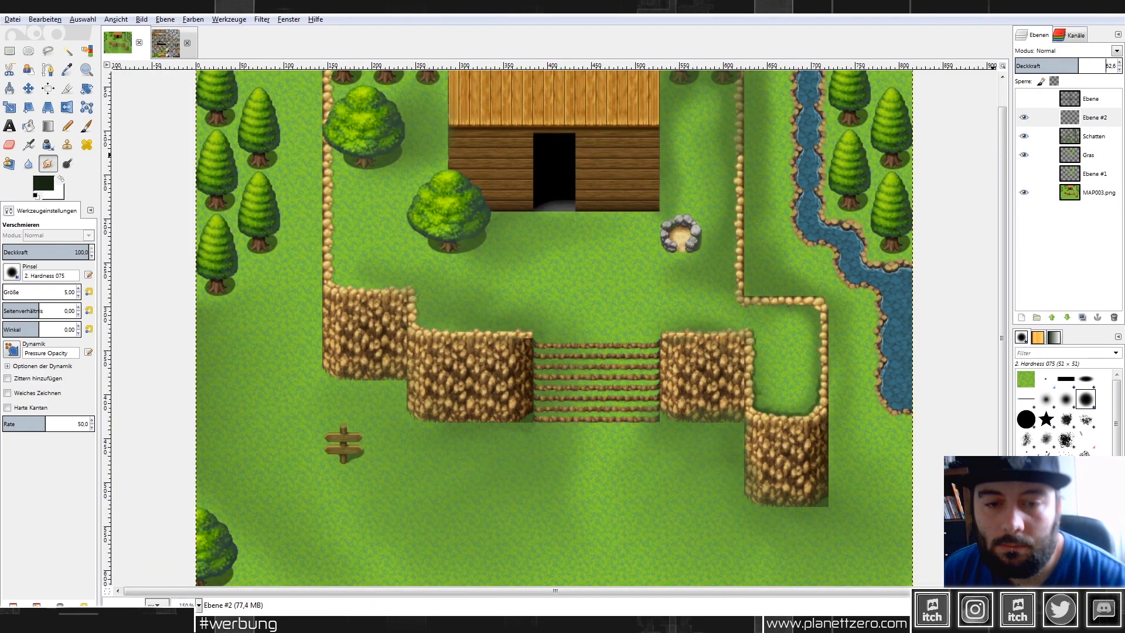
Paint a dark outline with a size 3 brush along the upper rim of the rock wall west of the stairs.
left_click(87, 127)
scroll(432, 281, "up", 3)
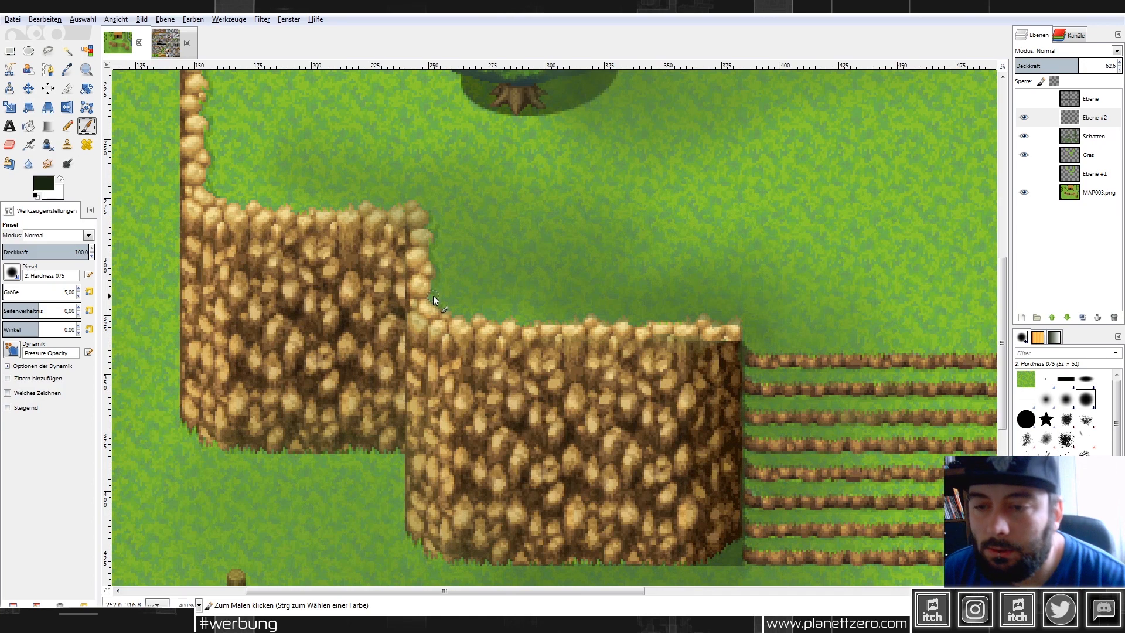
double_click(69, 292)
type("3")
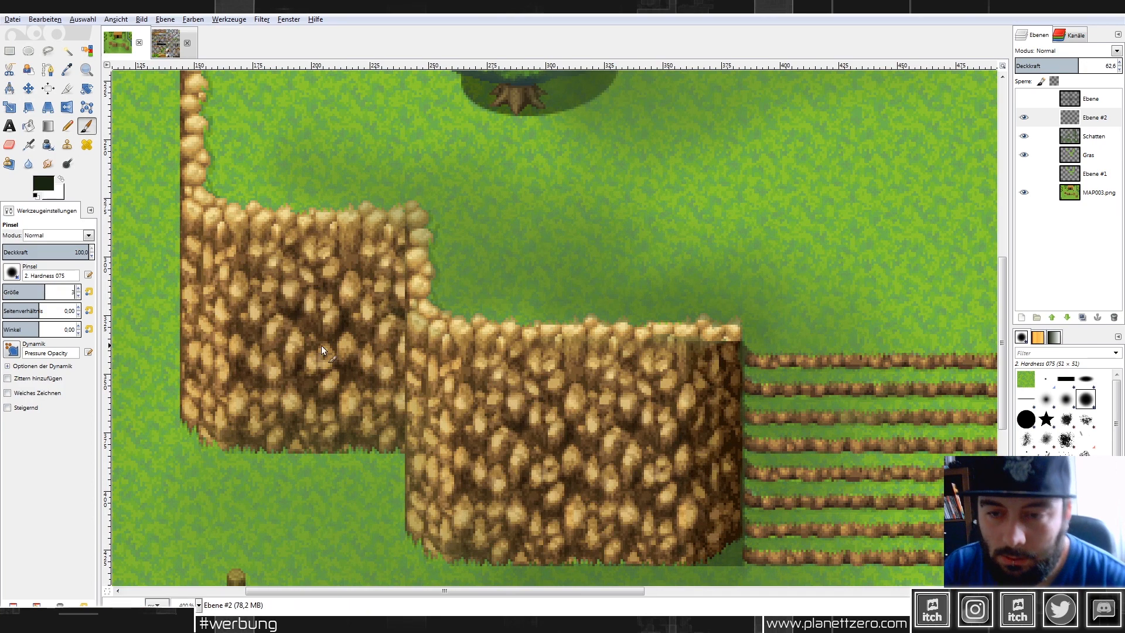
key("Return")
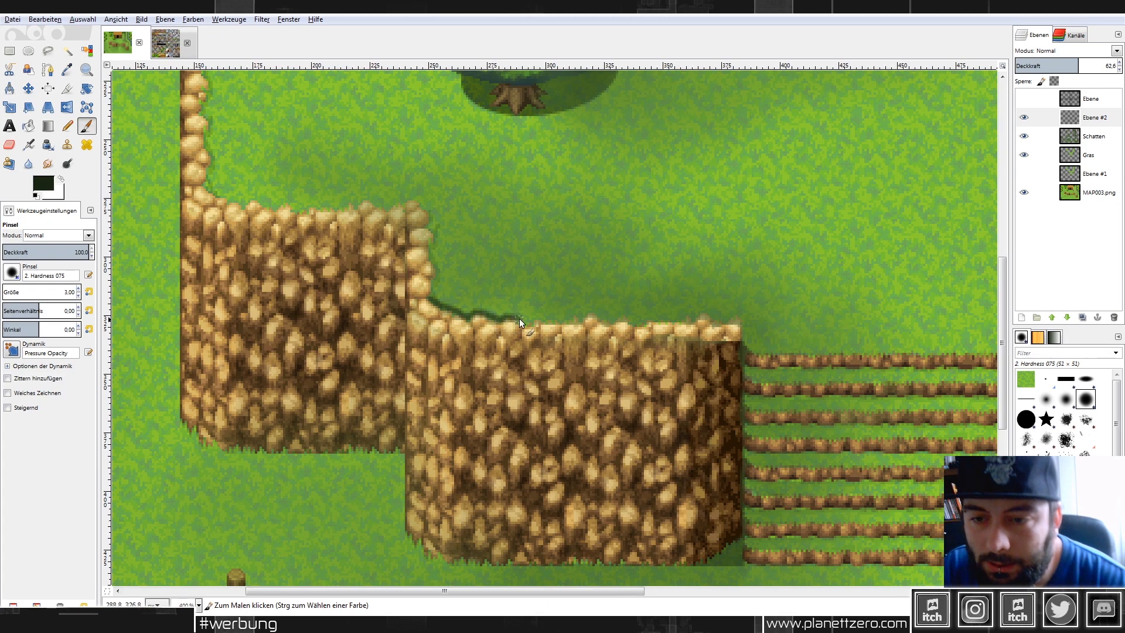
left_click_drag(553, 320, 571, 319)
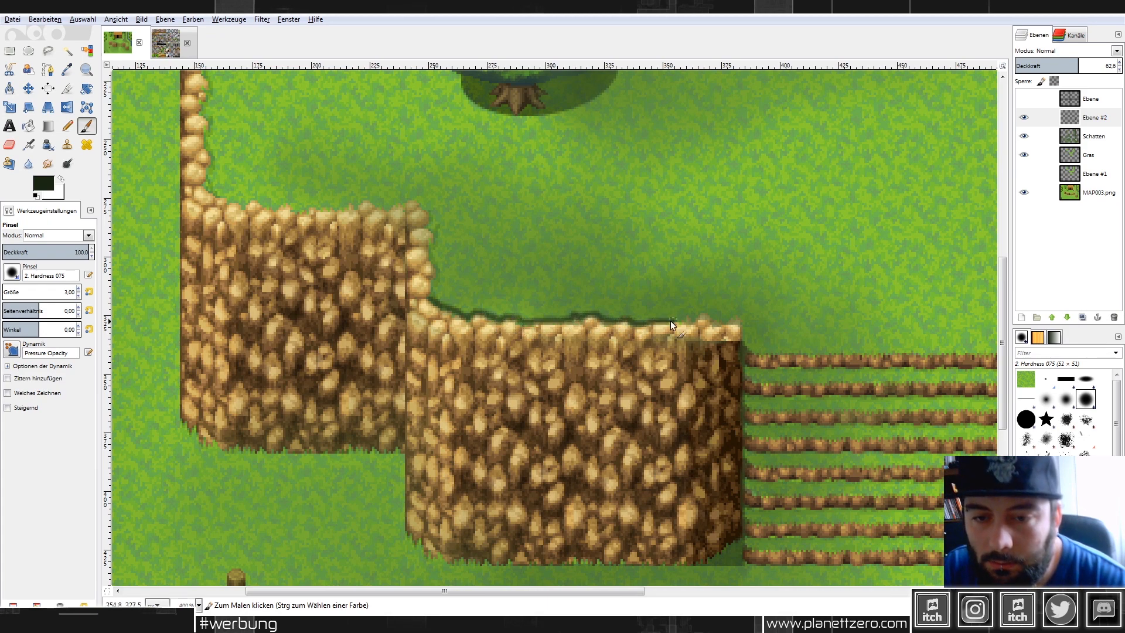
left_click_drag(712, 319, 734, 316)
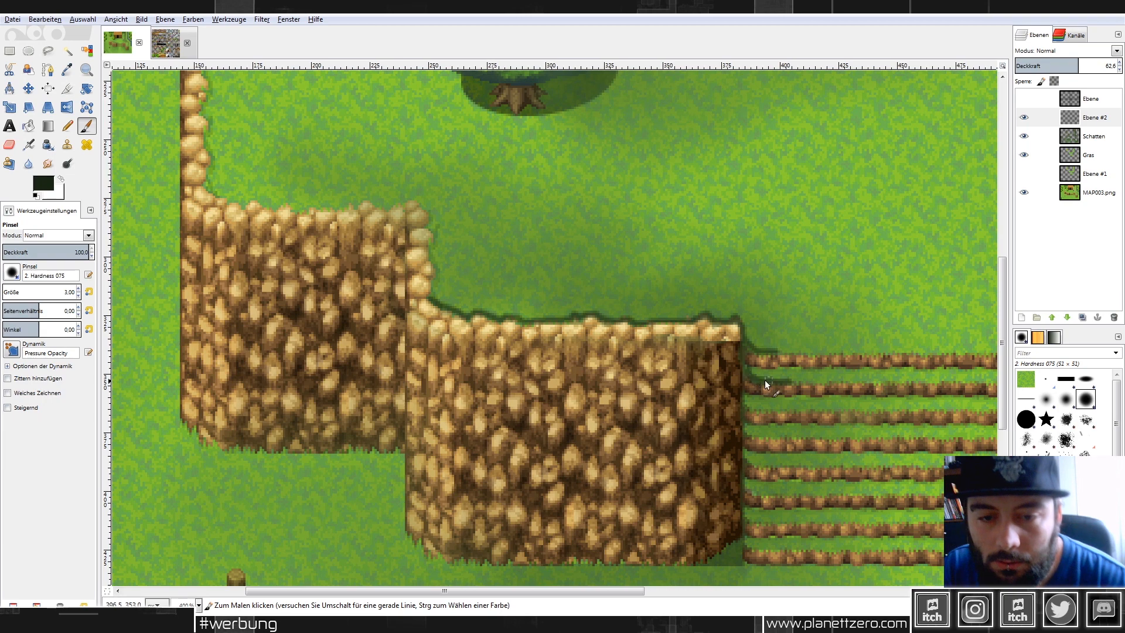
Paint short dark shadow strokes across the western ends of the stair steps beside the rock wall.
mouse_move(748, 405)
left_mouse_down()
mouse_move(807, 409)
mouse_move(771, 403)
left_mouse_up()
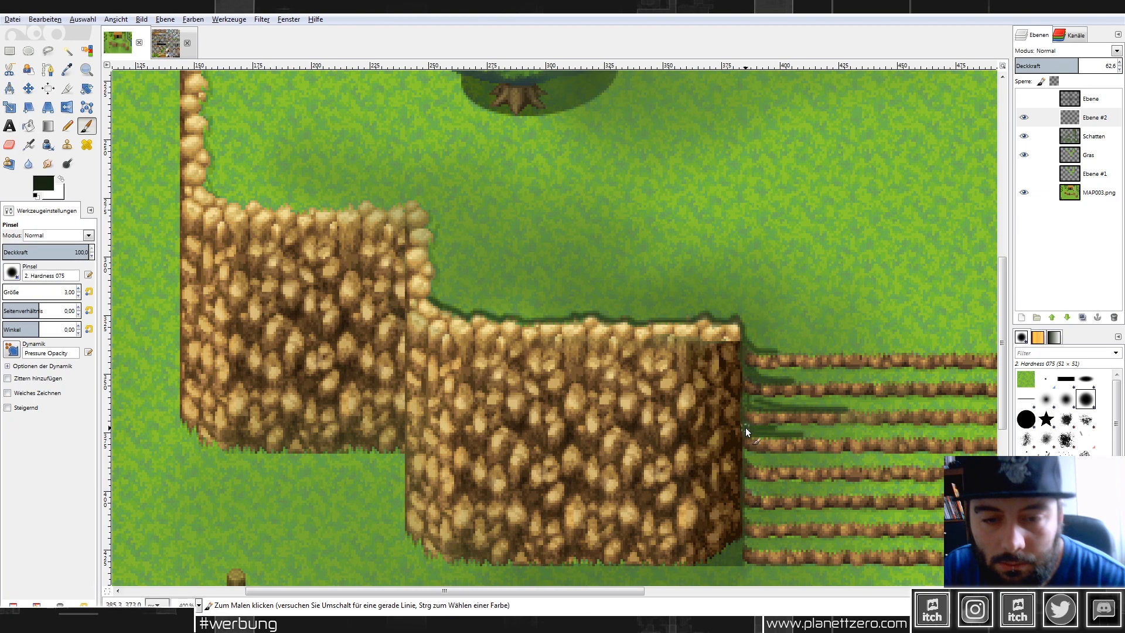
scroll(782, 430, "down", 5)
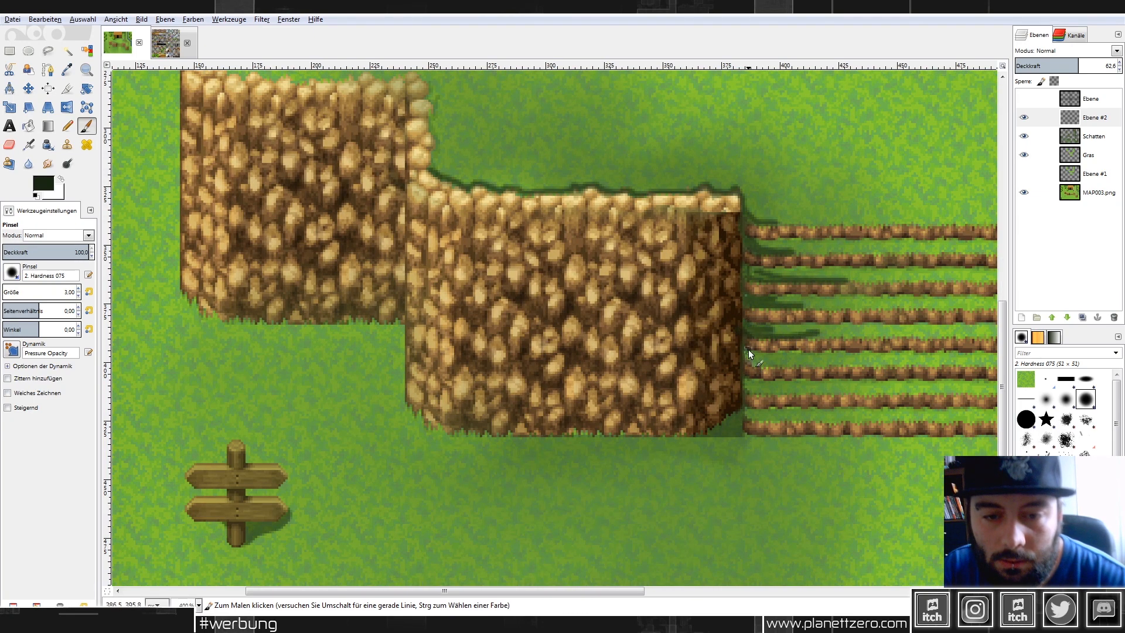
mouse_move(779, 365)
left_mouse_down()
mouse_move(848, 367)
mouse_move(752, 354)
mouse_move(798, 355)
mouse_move(744, 386)
mouse_move(804, 390)
mouse_move(747, 379)
mouse_move(789, 392)
left_mouse_up()
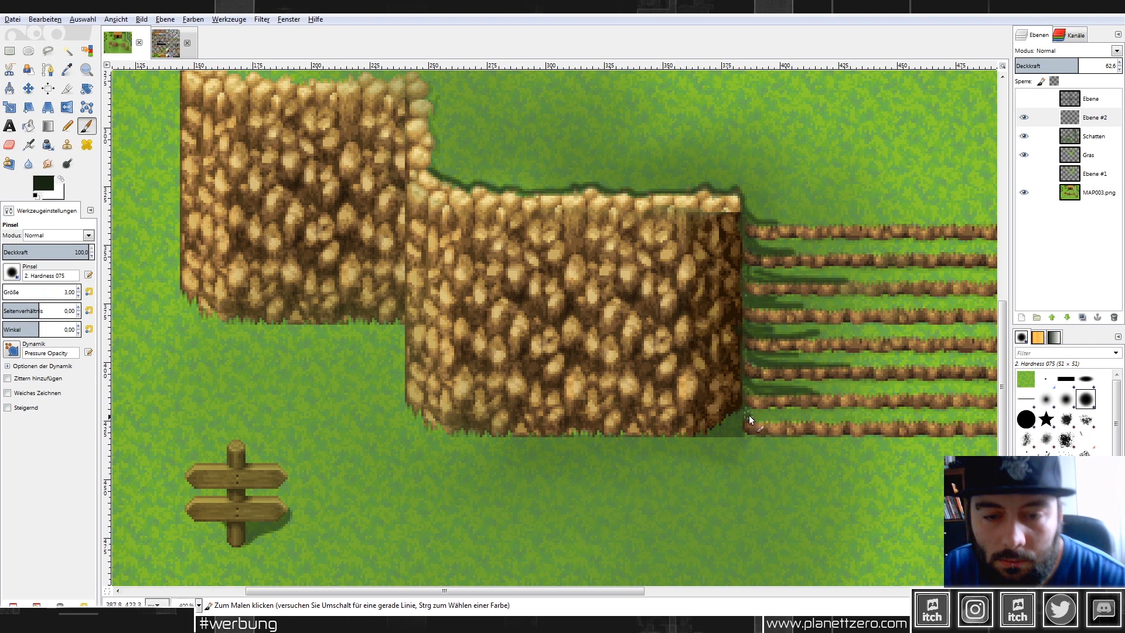
left_click_drag(747, 409, 824, 418)
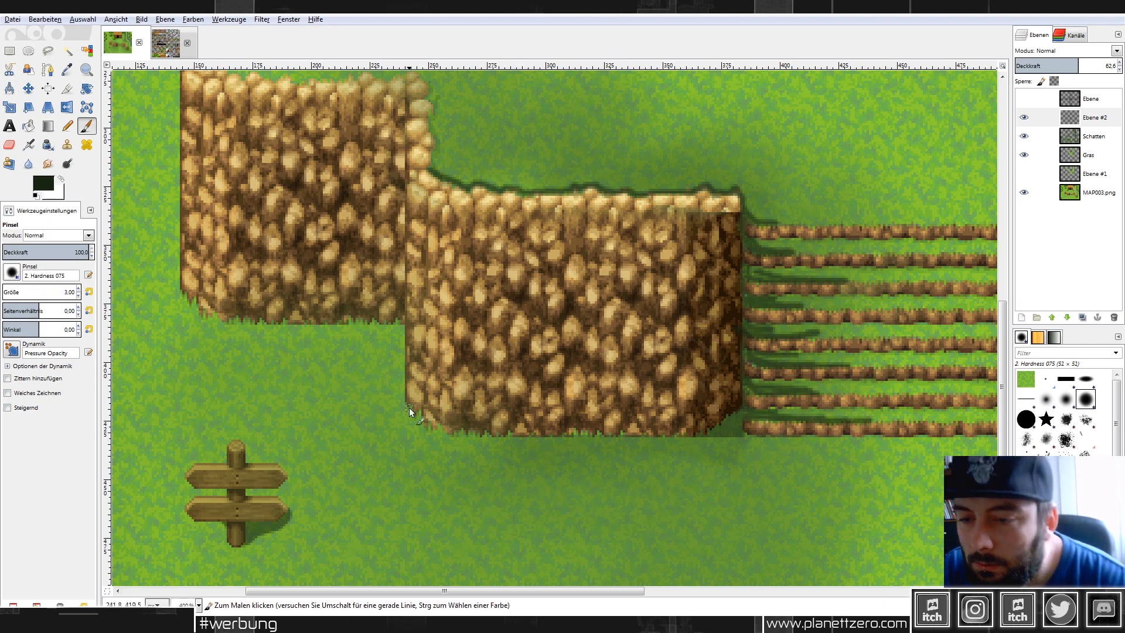
Paint a dark contact shadow along the base of the rock wall and under the western end of the lowest stair step.
mouse_move(409, 405)
left_mouse_down()
mouse_move(440, 432)
mouse_move(567, 439)
left_mouse_up()
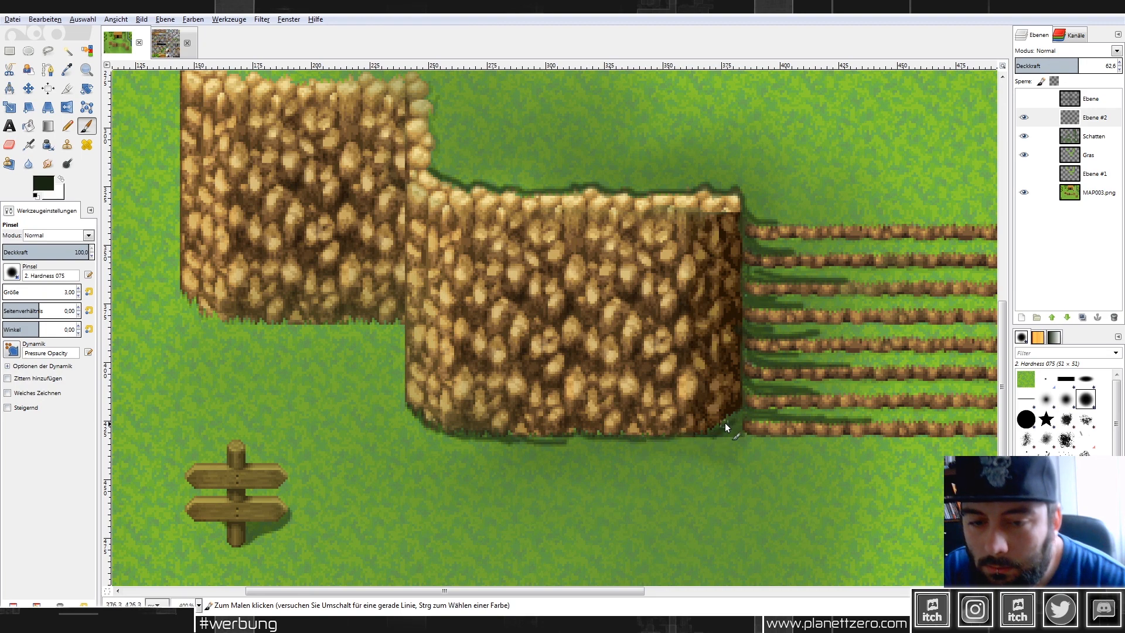
mouse_move(734, 414)
left_mouse_down()
mouse_move(714, 433)
mouse_move(770, 436)
left_mouse_up()
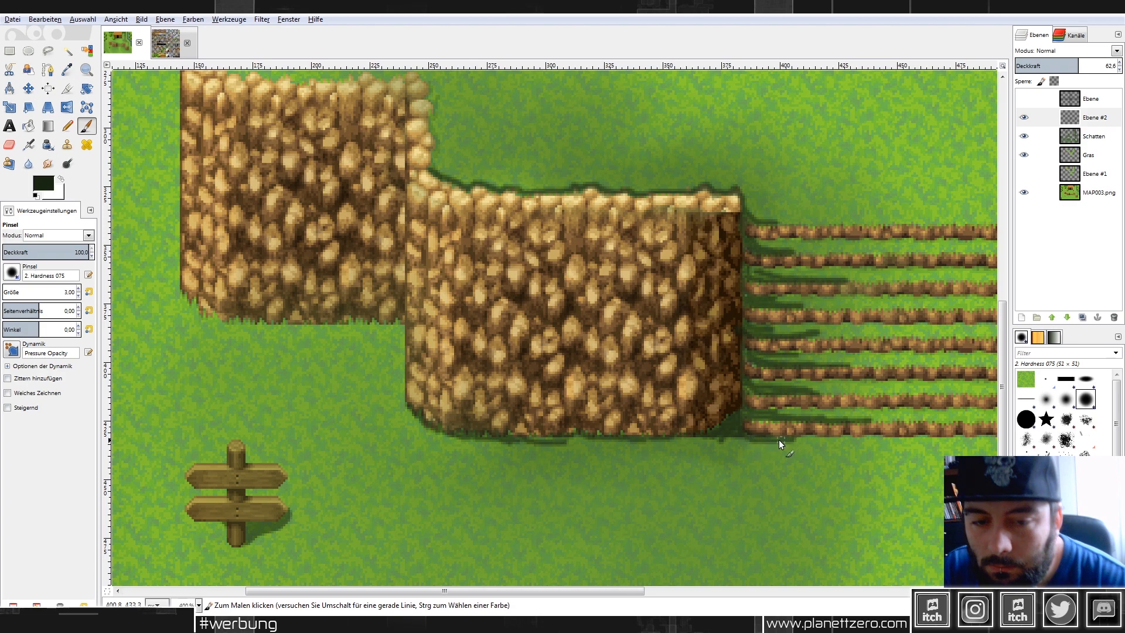
left_click_drag(637, 445, 587, 443)
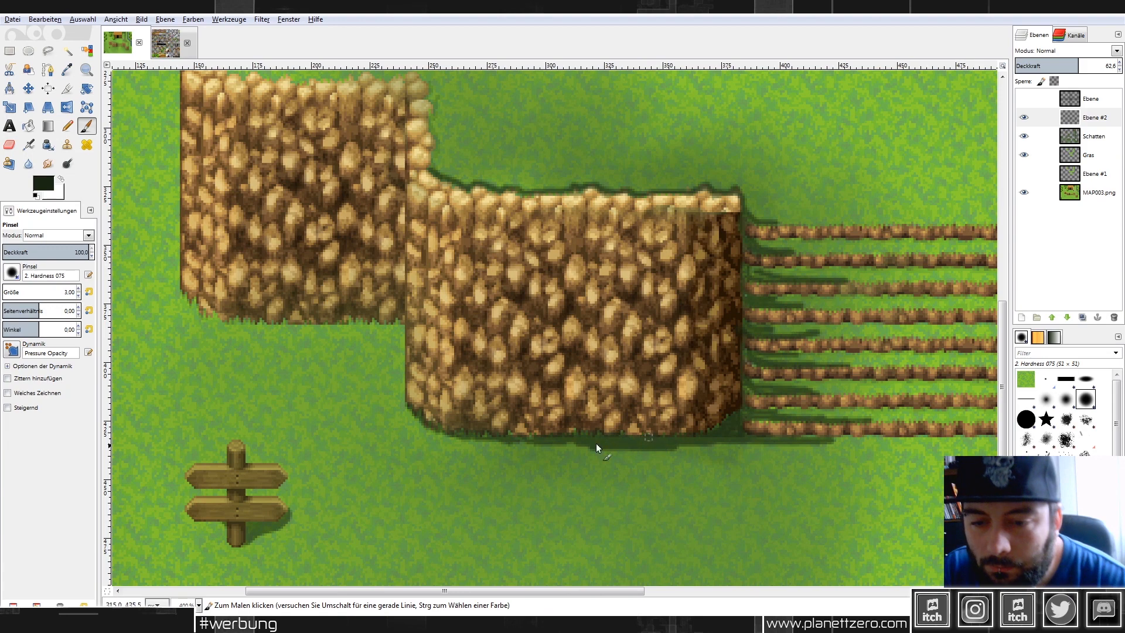
Smudge the shadows along the rock wall's base and across the western ends of the stair steps with a size 5 brush.
left_click(48, 163)
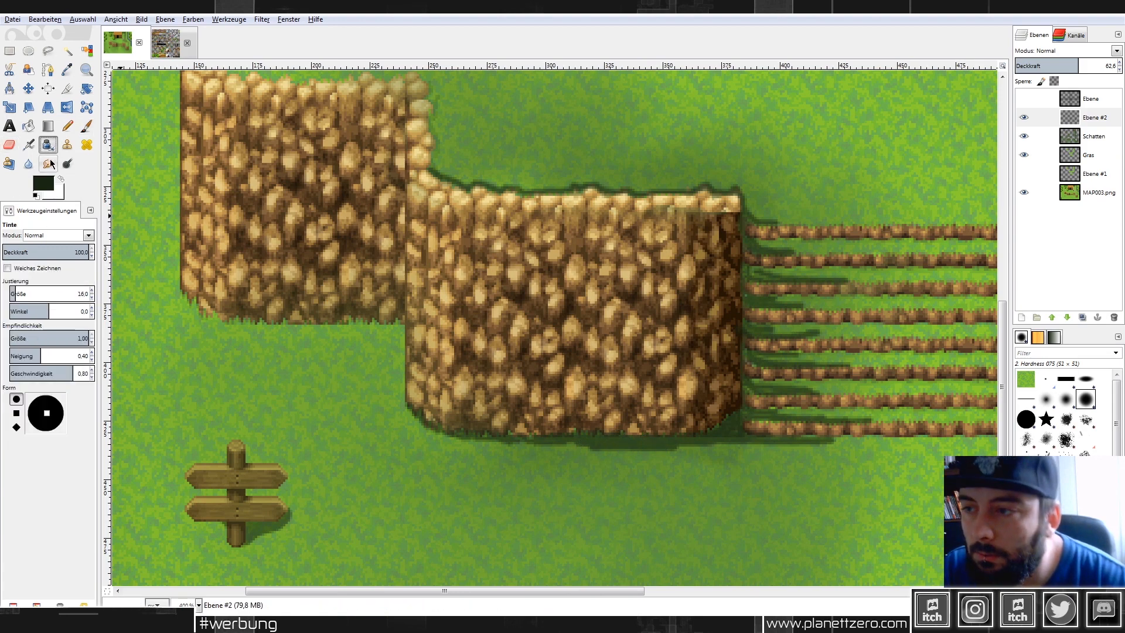
left_click_drag(12, 293, 59, 291)
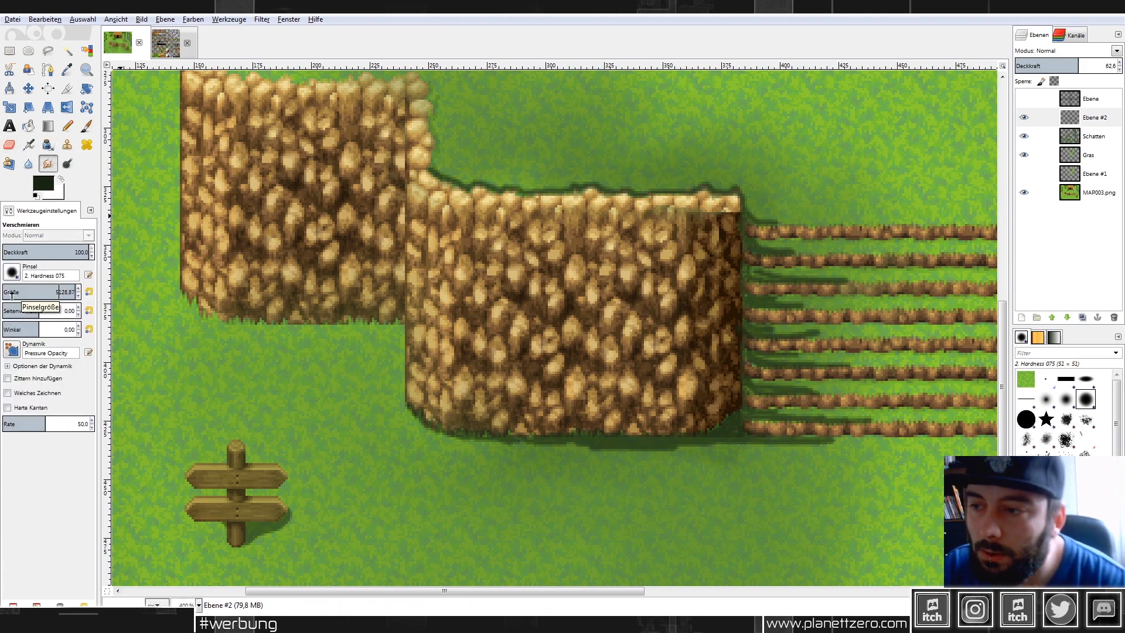
key("Delete")
key("Delete")
key("Delete")
key("Delete")
key("Delete")
key("Delete")
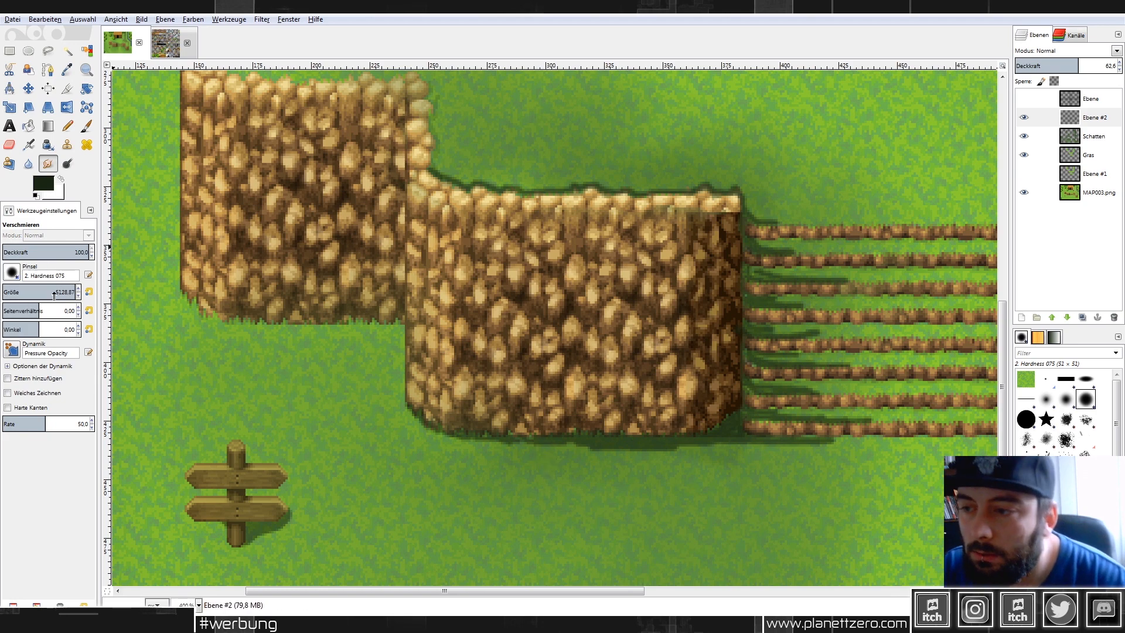
key("Return")
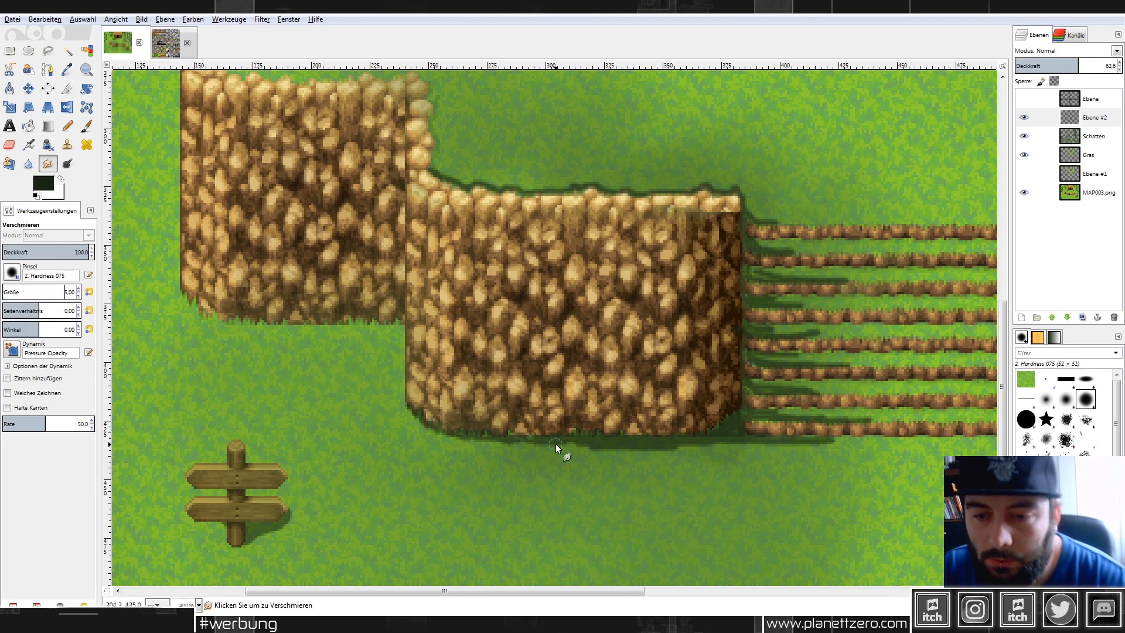
left_click(514, 442)
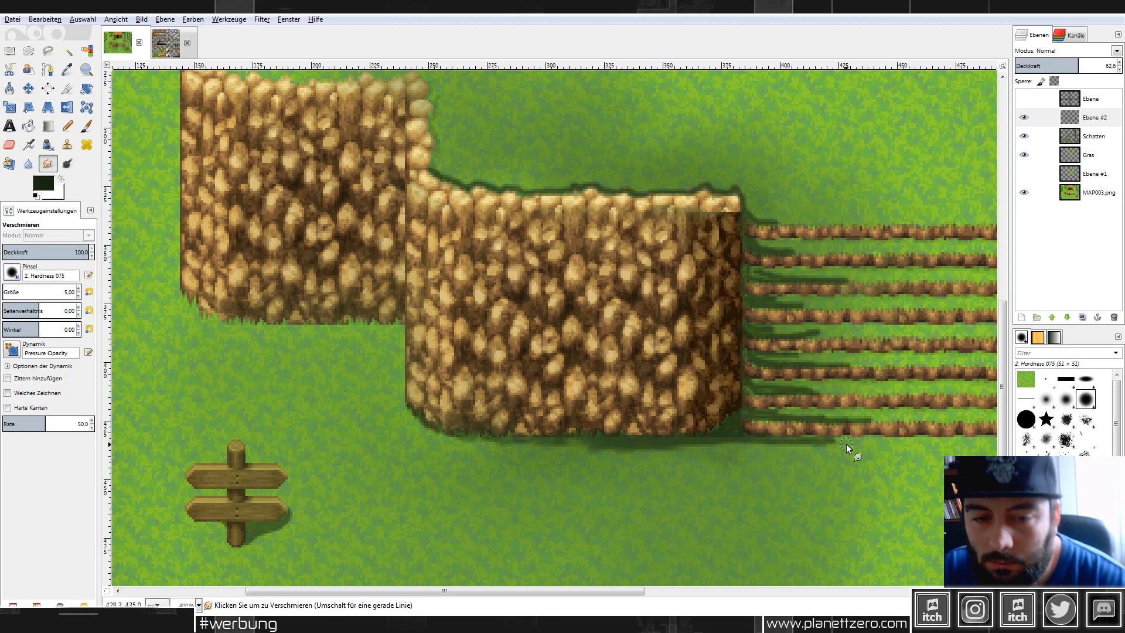
left_click_drag(829, 440, 850, 441)
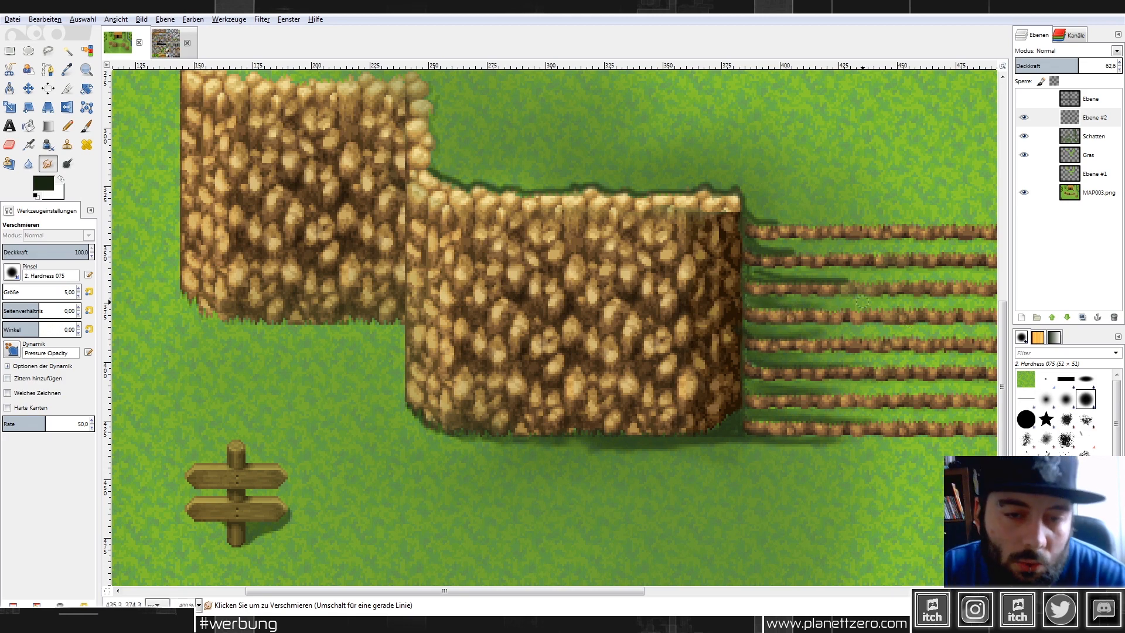
left_click_drag(827, 267, 789, 281)
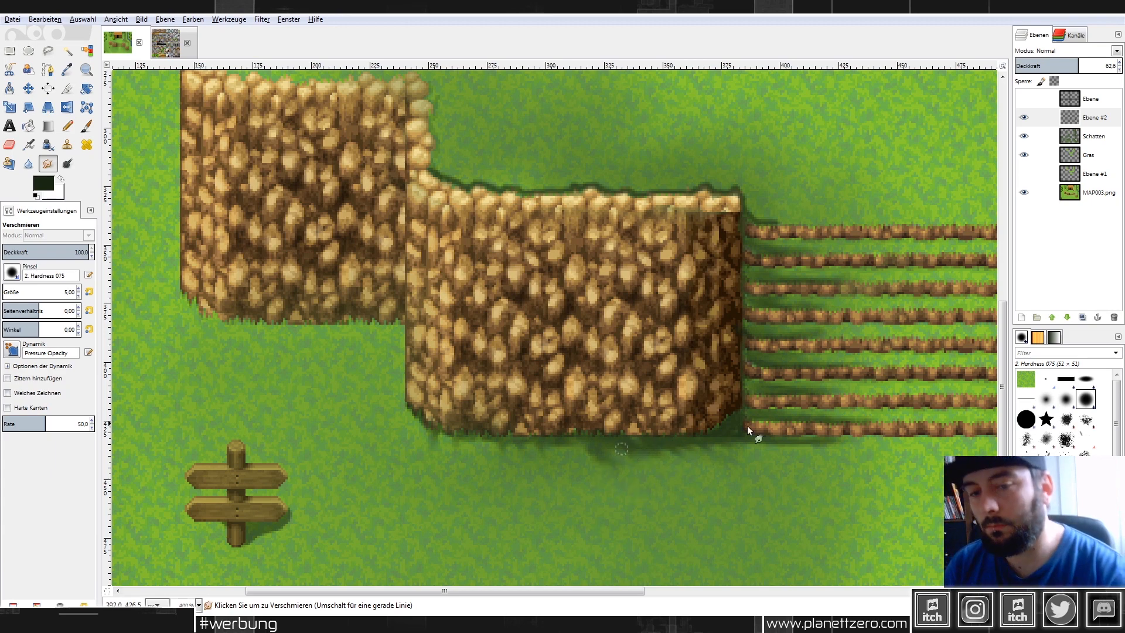
Smudge the dark outline along the upper rim of the rock wall west of the stairs into the grass.
scroll(673, 438, "down", 3)
scroll(754, 413, "down", 1)
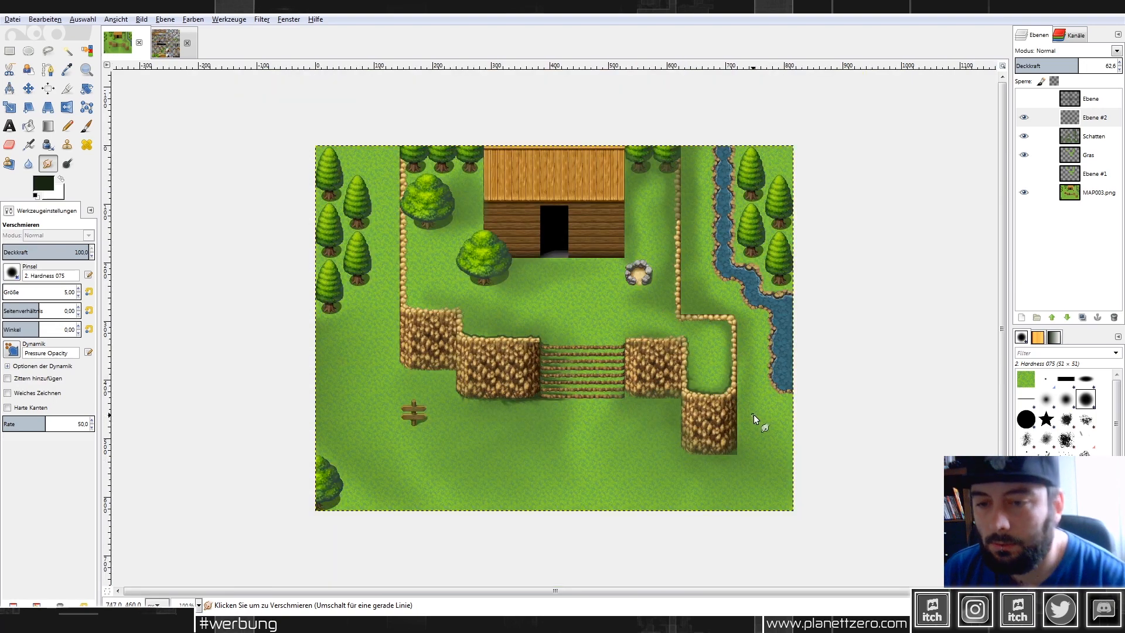
scroll(753, 414, "up", 1)
scroll(412, 261, "up", 1)
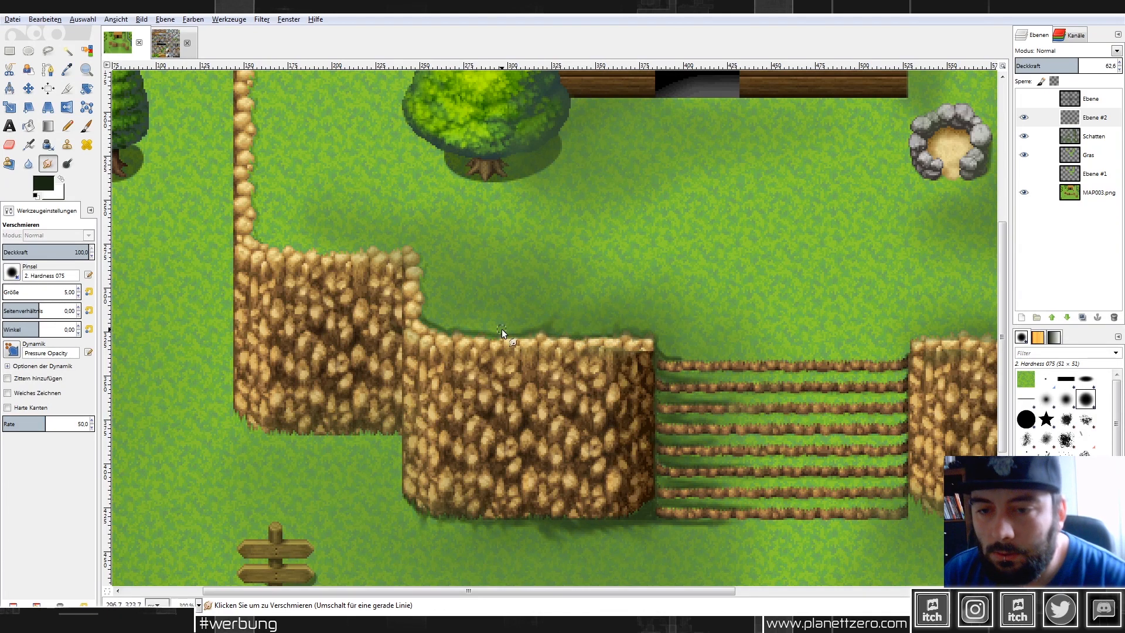
scroll(501, 329, "up", 2, "ctrl")
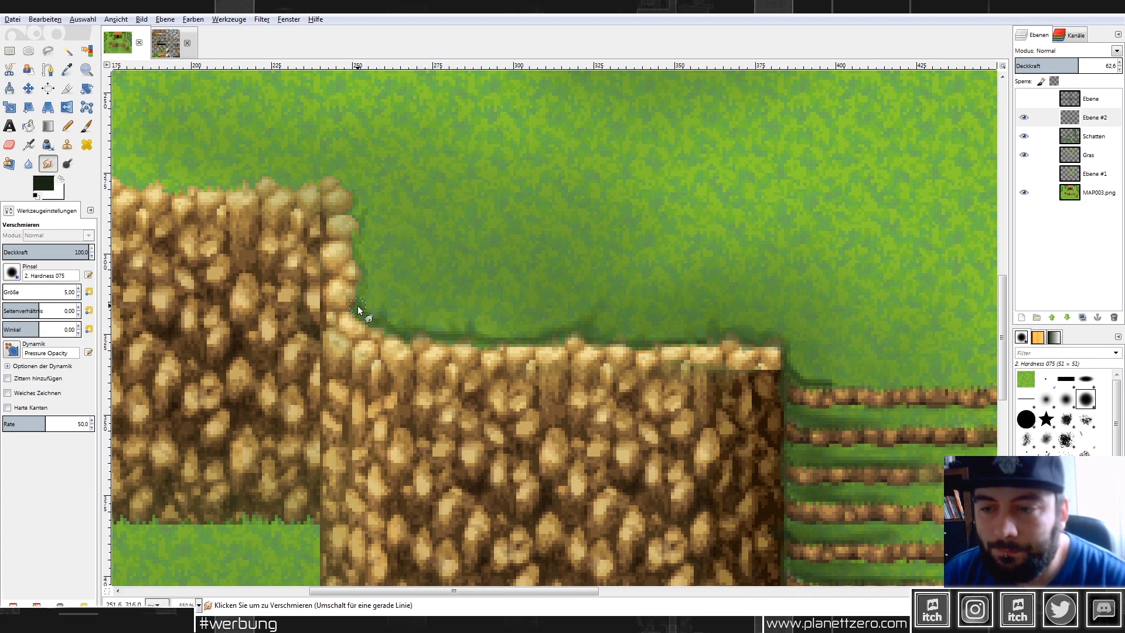
scroll(610, 371, "down", 4, "ctrl")
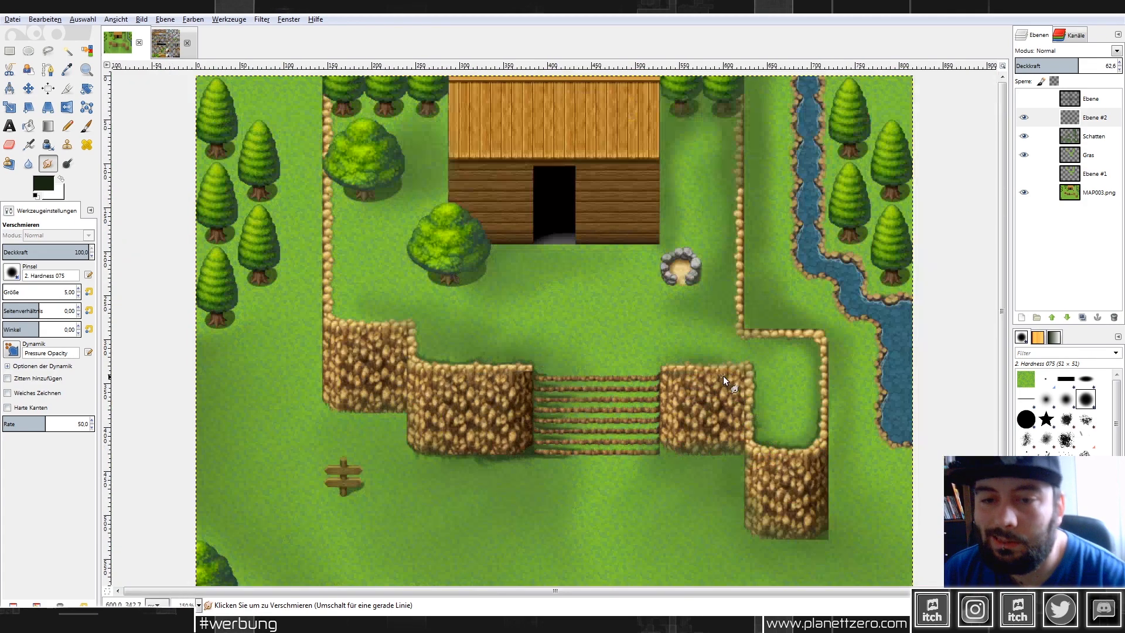
scroll(723, 375, "down", 1, "ctrl")
scroll(724, 376, "up", 1, "ctrl")
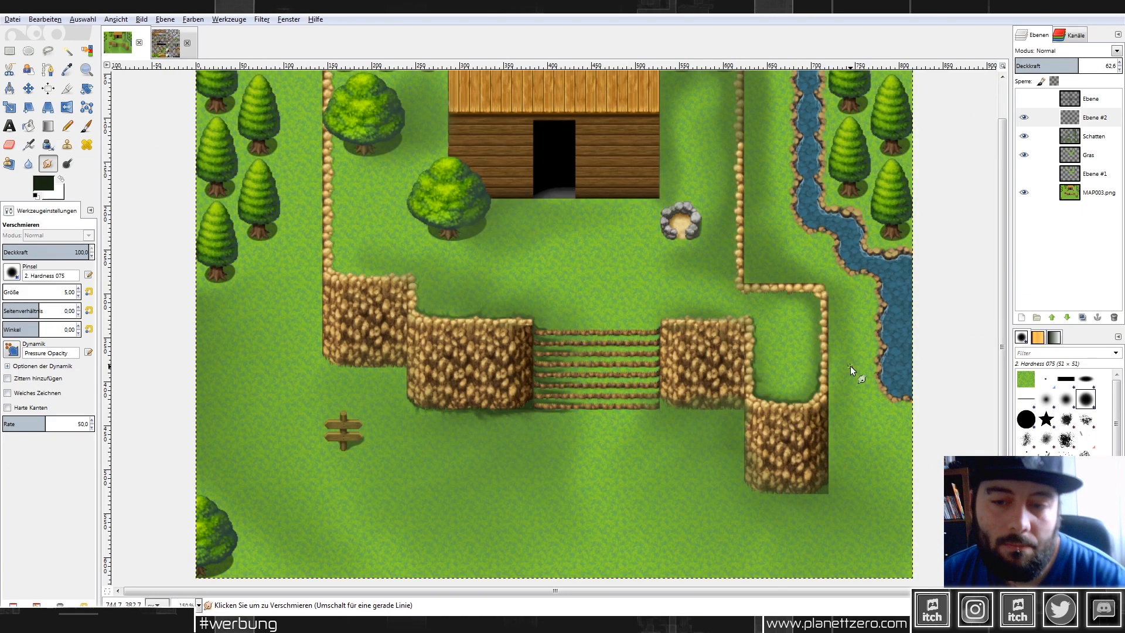
scroll(849, 366, "down", 3, "ctrl")
scroll(424, 311, "up", 1, "ctrl")
scroll(241, 240, "up", 4, "ctrl")
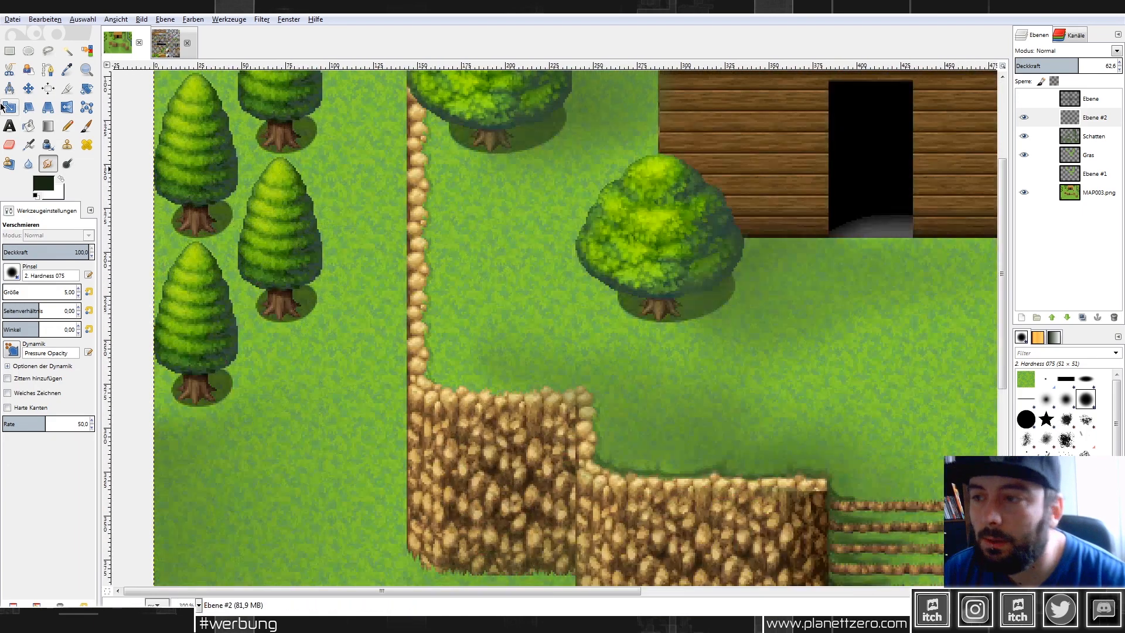
Paint a dark shadow line along the left stone border and the cliff's top edge with brush size 3, and smudge it.
key("p")
left_click_drag(427, 118, 425, 121)
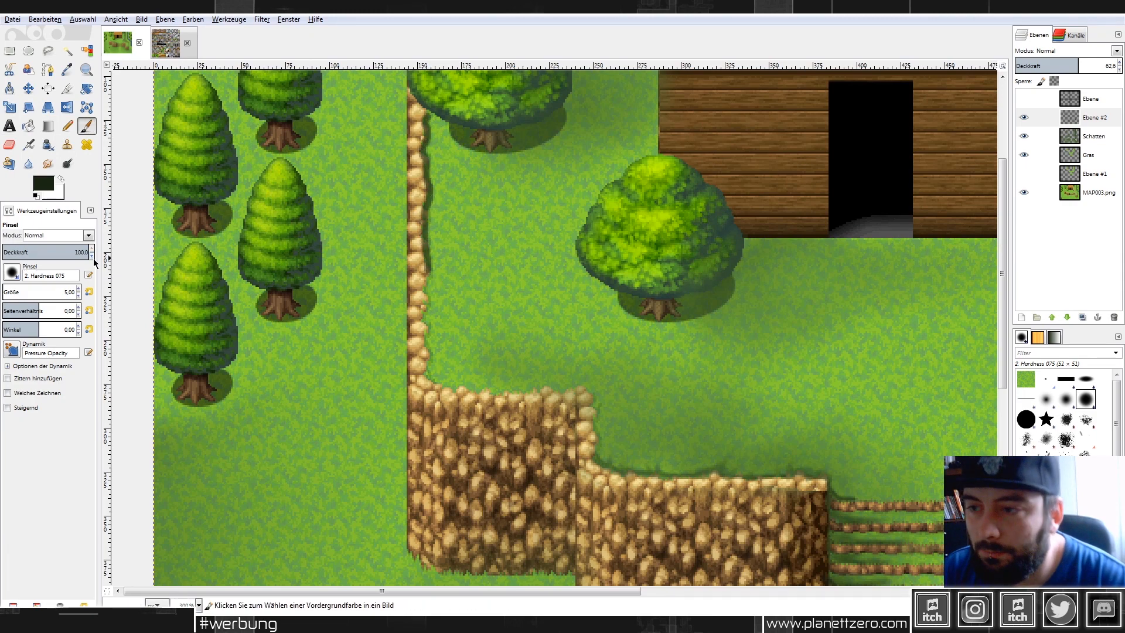
left_click(53, 293)
type("3")
key("Return")
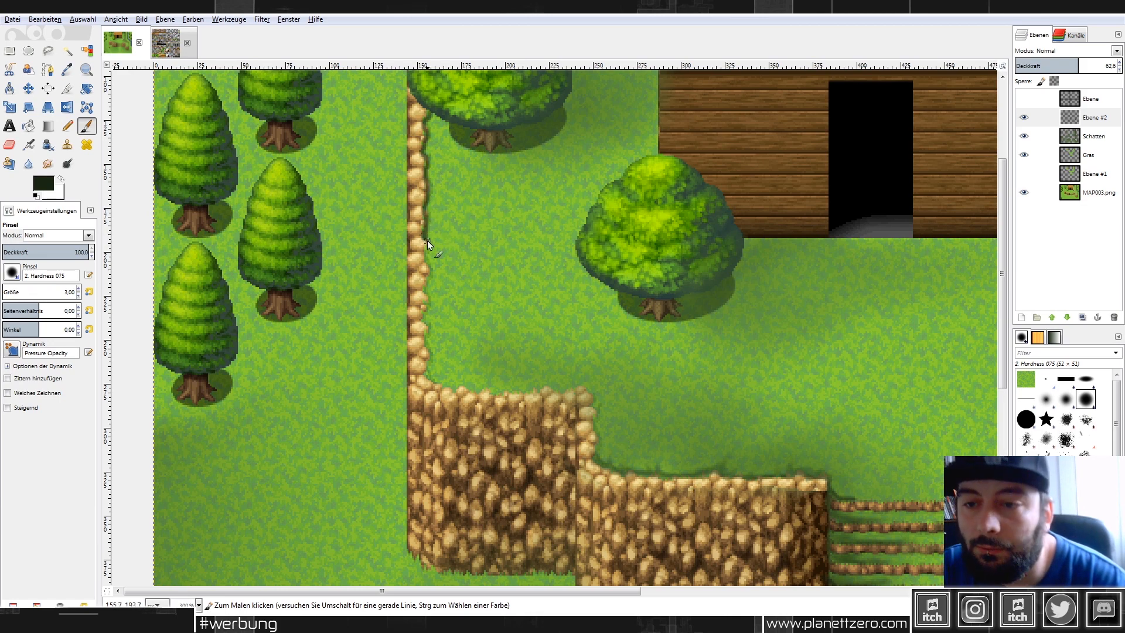
left_click_drag(484, 389, 586, 389)
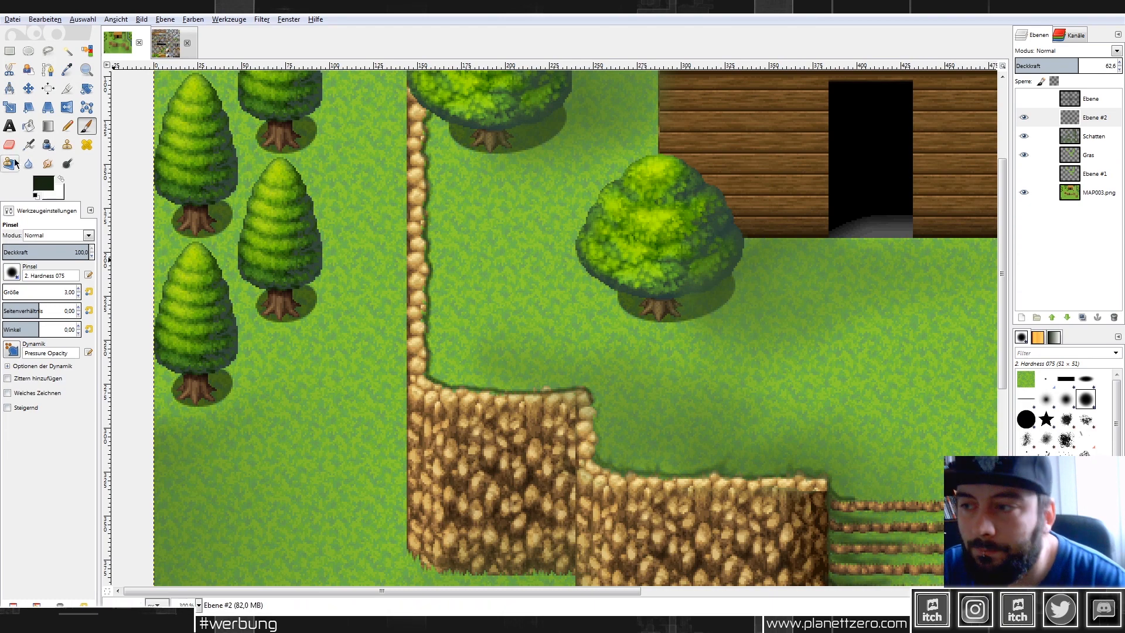
left_click(47, 163)
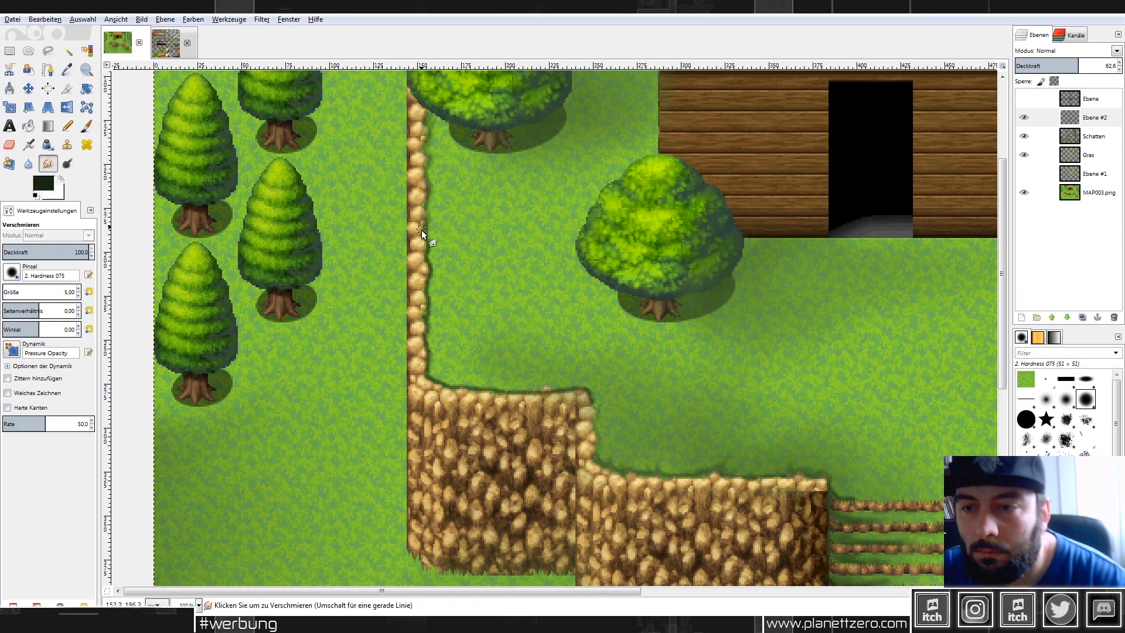
left_click_drag(494, 388, 555, 378)
Paint a shadow in the upper right corner of the small grass plateau and smudge it into the grass.
scroll(580, 280, "down", 3)
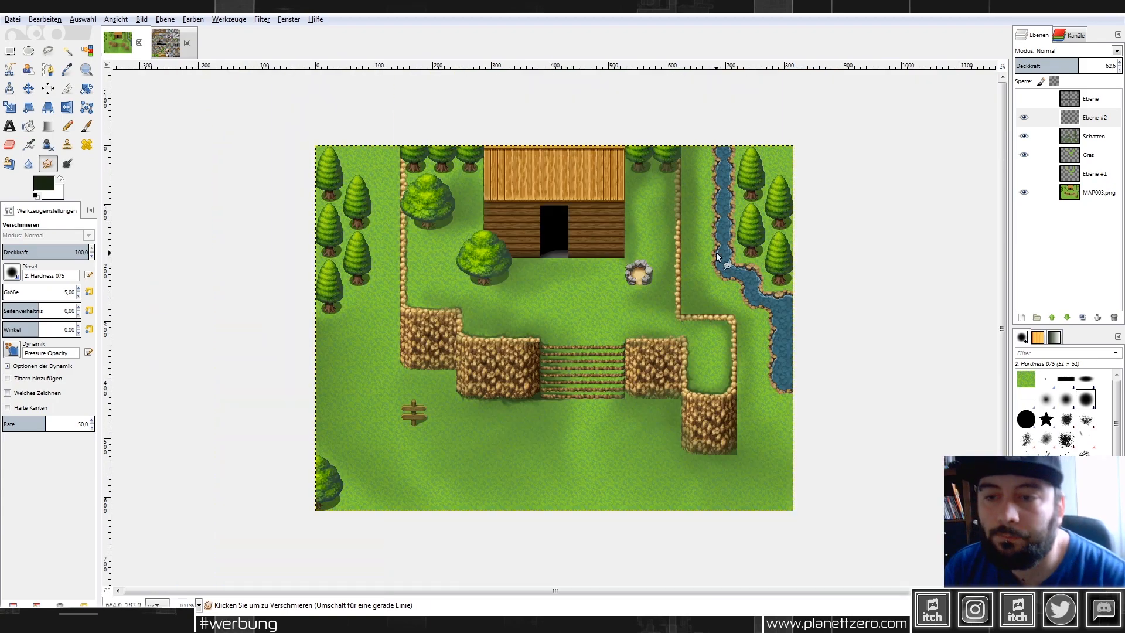
scroll(702, 323, "up", 4)
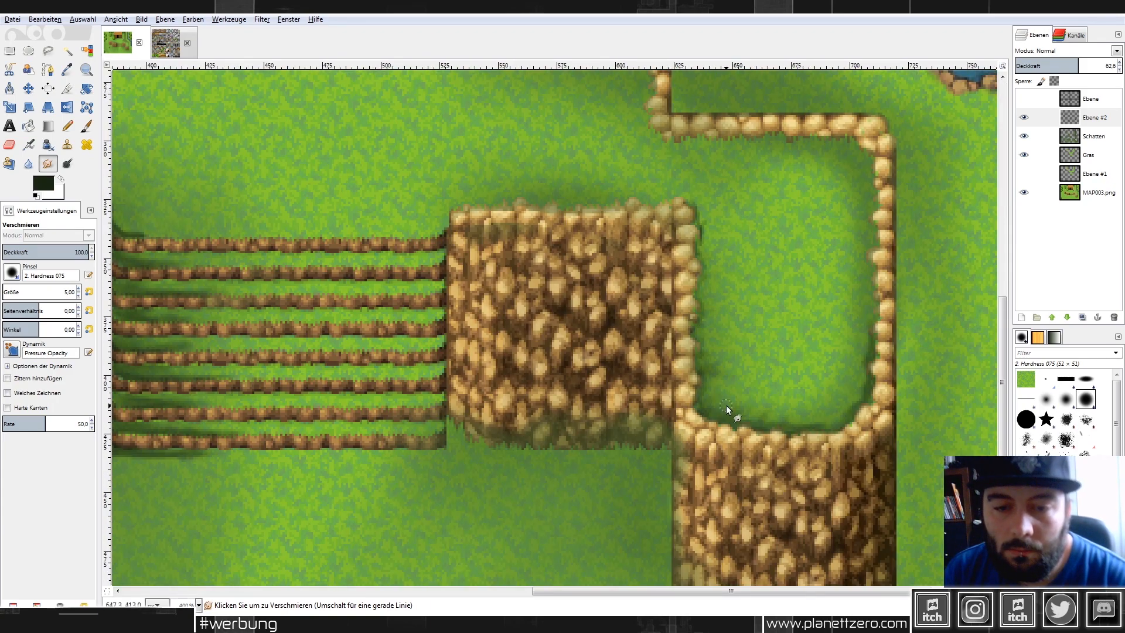
scroll(874, 311, "down", 3)
scroll(896, 281, "up", 2)
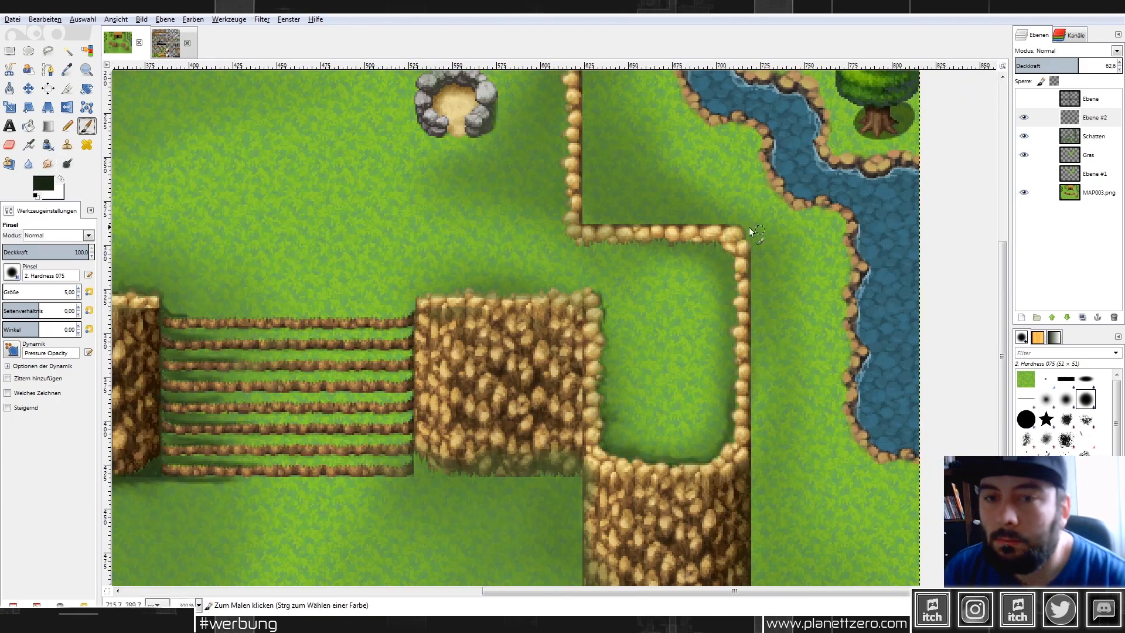
left_click_drag(725, 252, 723, 257)
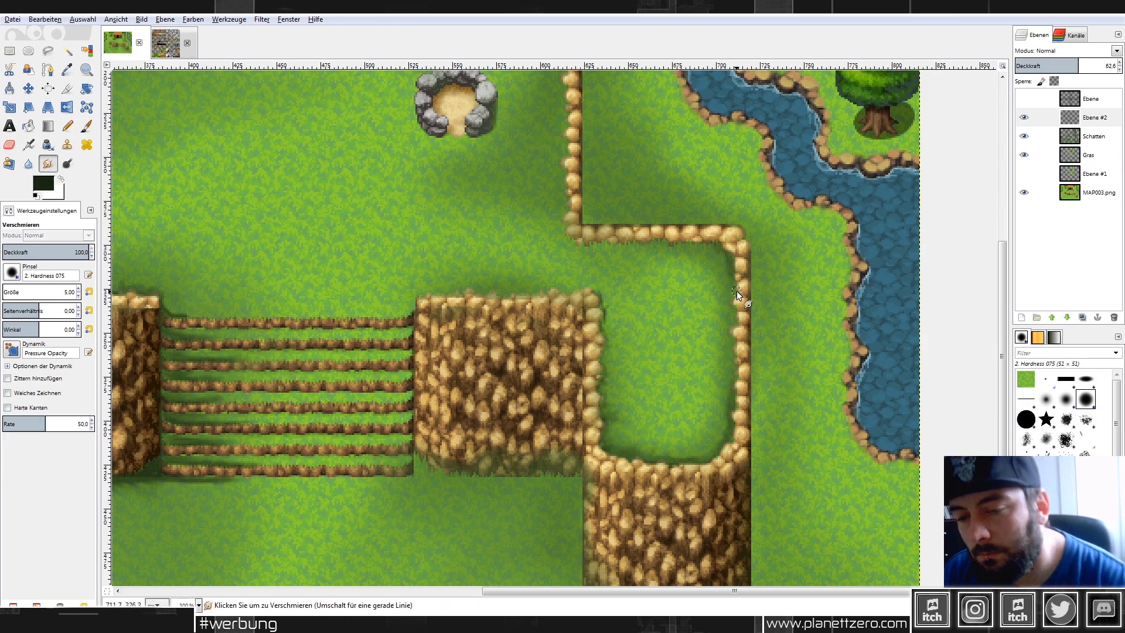
Paint large soft shadow spots with brush size 104.90 on the grass below the cliffs and beside the right stone border.
scroll(736, 292, "down", 2)
left_click(87, 125)
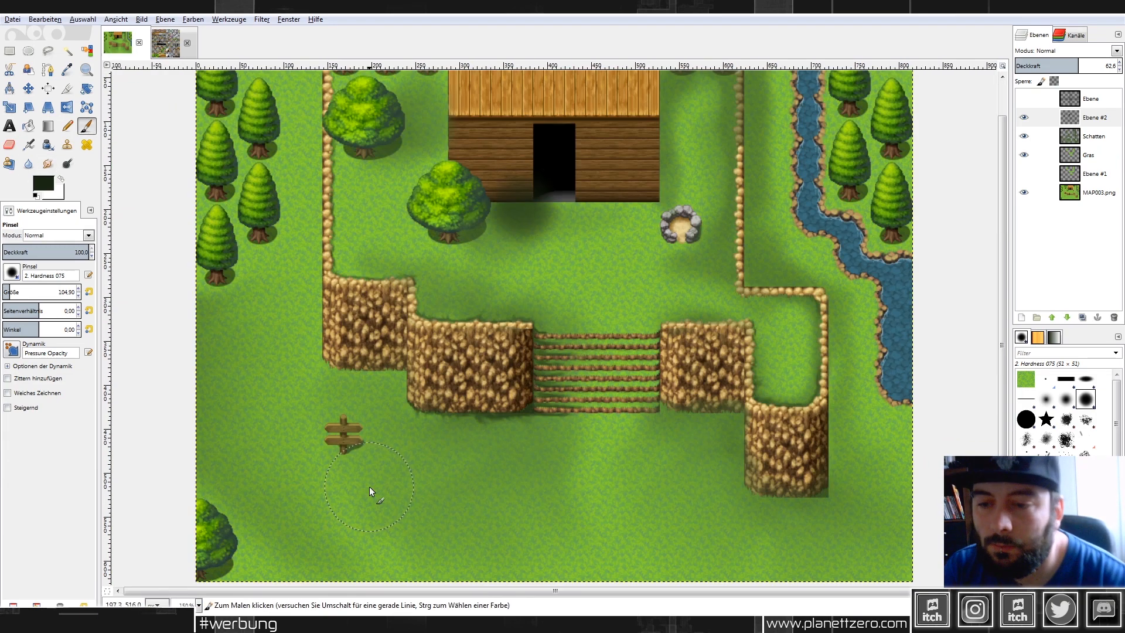
left_click(484, 530)
left_click(490, 471)
left_click(821, 521)
left_click(846, 472)
left_click(873, 545)
scroll(427, 113, "up", 1)
left_click(753, 135)
Smudge the large shadow spots along the right stone border and below the cliffs into soft shading.
left_click(48, 164)
mouse_move(747, 151)
left_mouse_down()
mouse_move(754, 239)
mouse_move(781, 125)
mouse_move(750, 305)
left_mouse_up()
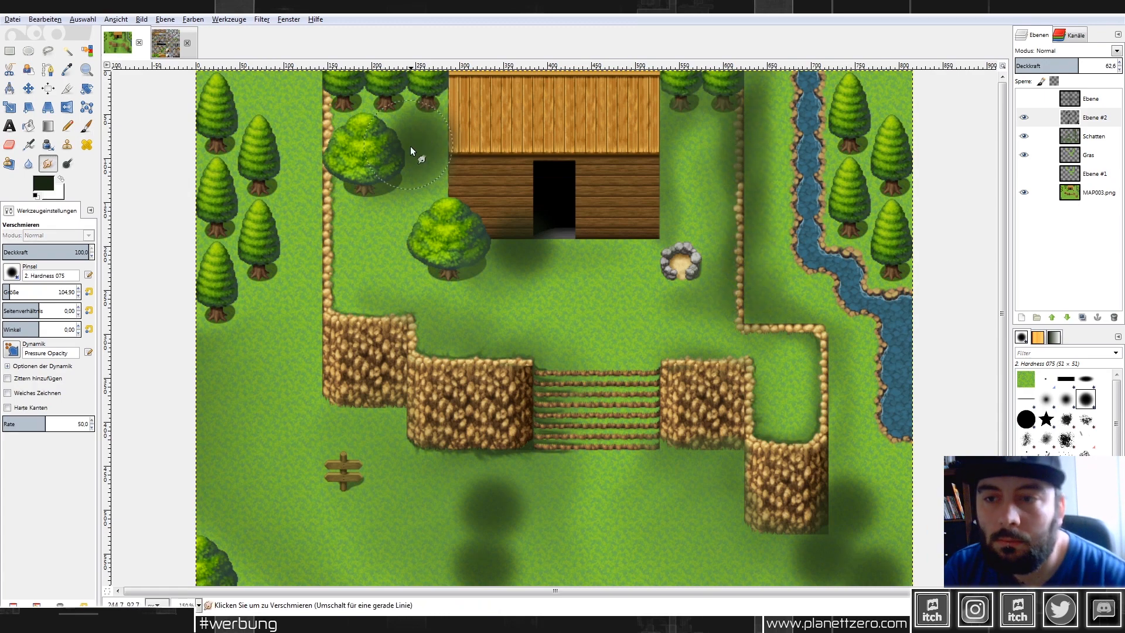
scroll(457, 176, "down", 1)
mouse_move(490, 437)
left_mouse_down()
mouse_move(565, 472)
mouse_move(477, 490)
mouse_move(494, 550)
mouse_move(412, 563)
mouse_move(334, 486)
mouse_move(497, 481)
mouse_move(575, 545)
left_mouse_up()
mouse_move(469, 474)
left_mouse_down()
mouse_move(512, 437)
mouse_move(441, 501)
mouse_move(562, 554)
mouse_move(436, 556)
left_mouse_up()
mouse_move(853, 525)
left_mouse_down()
mouse_move(879, 512)
mouse_move(880, 537)
mouse_move(842, 418)
mouse_move(887, 565)
mouse_move(561, 575)
left_mouse_up()
Paint a large shadow at the map's left edge below the conifers and blend it with the Smudge tool.
left_click(86, 126)
left_click_drag(188, 319, 202, 413)
key("s")
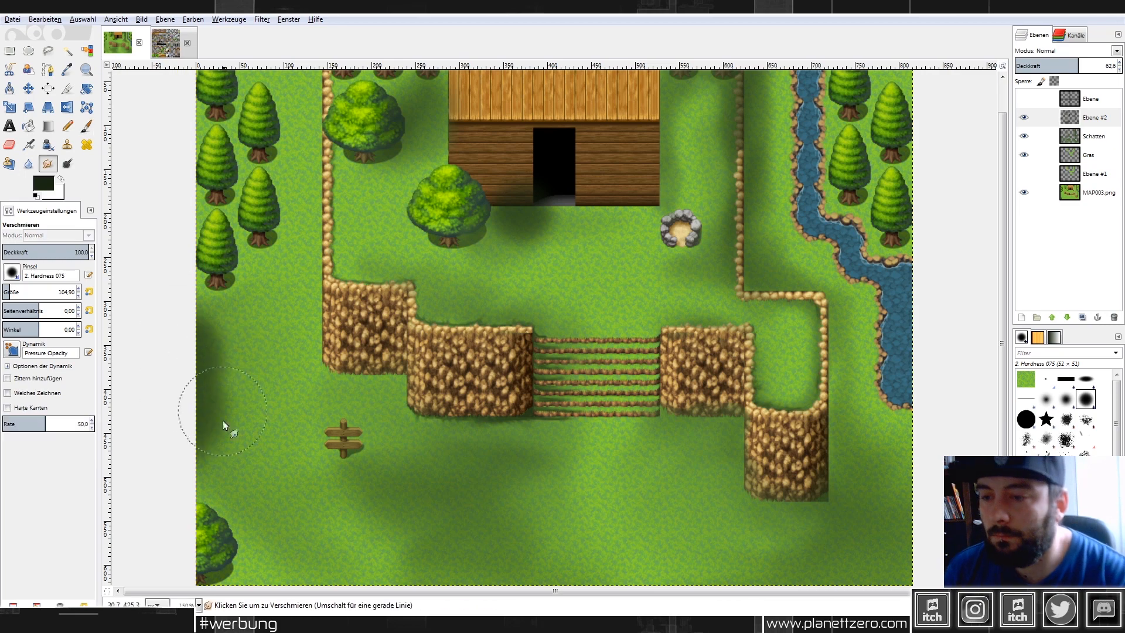
Lower the opacity of layer Ebene #2 to 25.3 and set the Schatten layer's opacity to 39.7.
key("minus")
key("minus")
mouse_move(1052, 66)
left_mouse_down()
mouse_move(1018, 68)
mouse_move(1055, 66)
left_mouse_up()
scroll(747, 283, "up", 1)
scroll(940, 300, "up", 3)
scroll(589, 406, "down", 3)
scroll(508, 357, "down", 2)
scroll(508, 357, "up", 3)
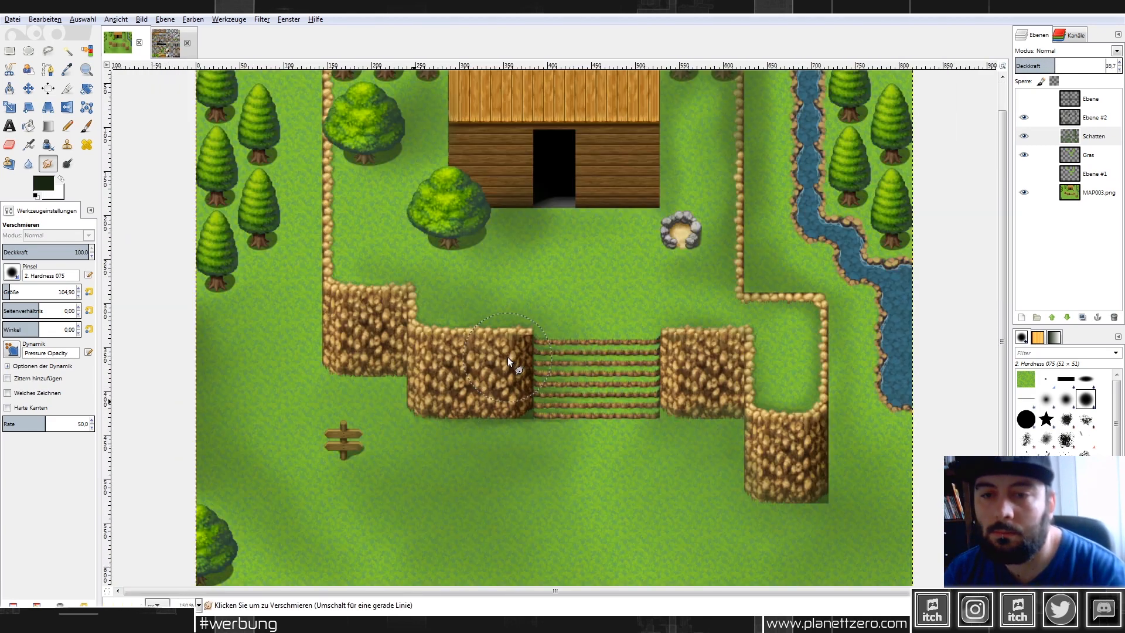
Rename the layer Ebene #2 as "Schatten 2".
double_click(1094, 117)
type("Schatten 2")
key("Return")
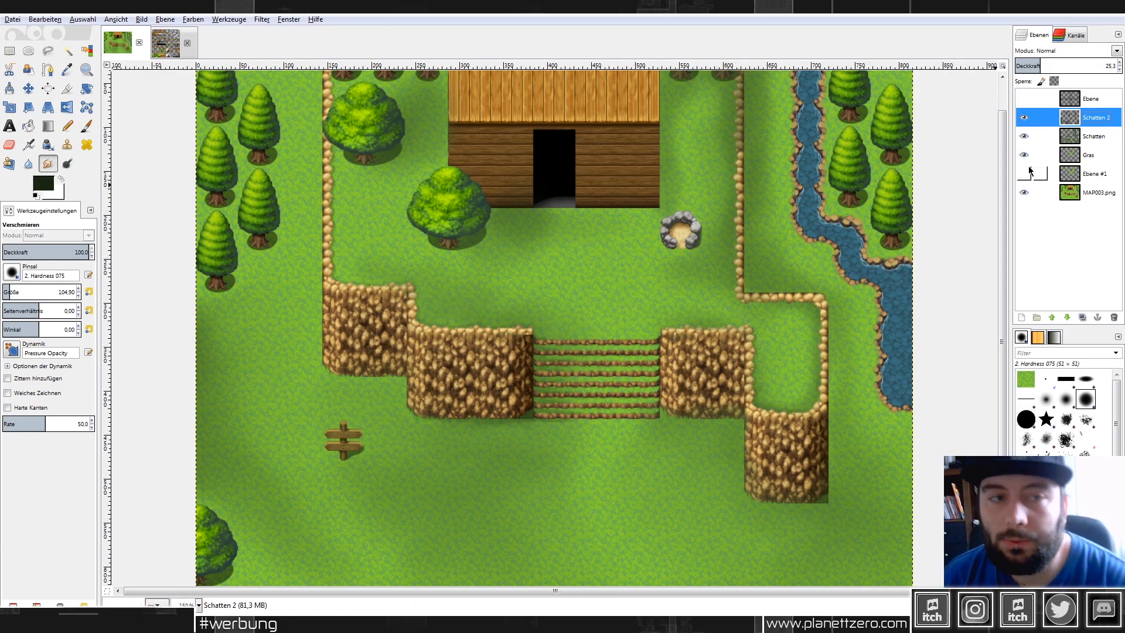
Compare the map with and without the Schatten 2 layer and set that layer's opacity to 28.2.
left_click(1088, 154)
left_click(1092, 136)
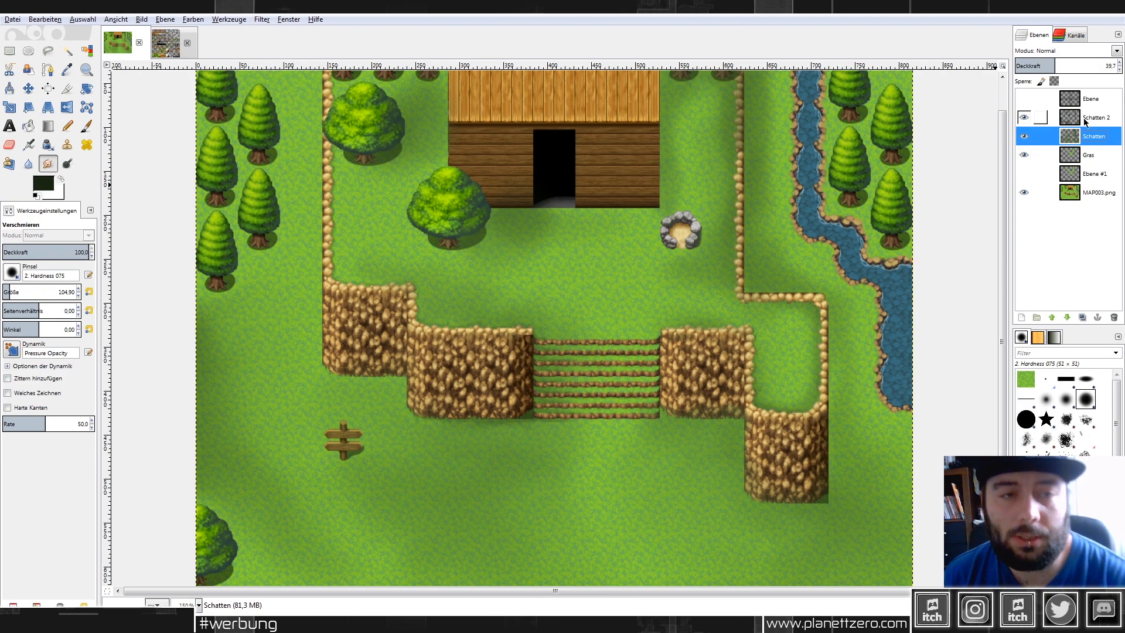
scroll(684, 295, "down", 1)
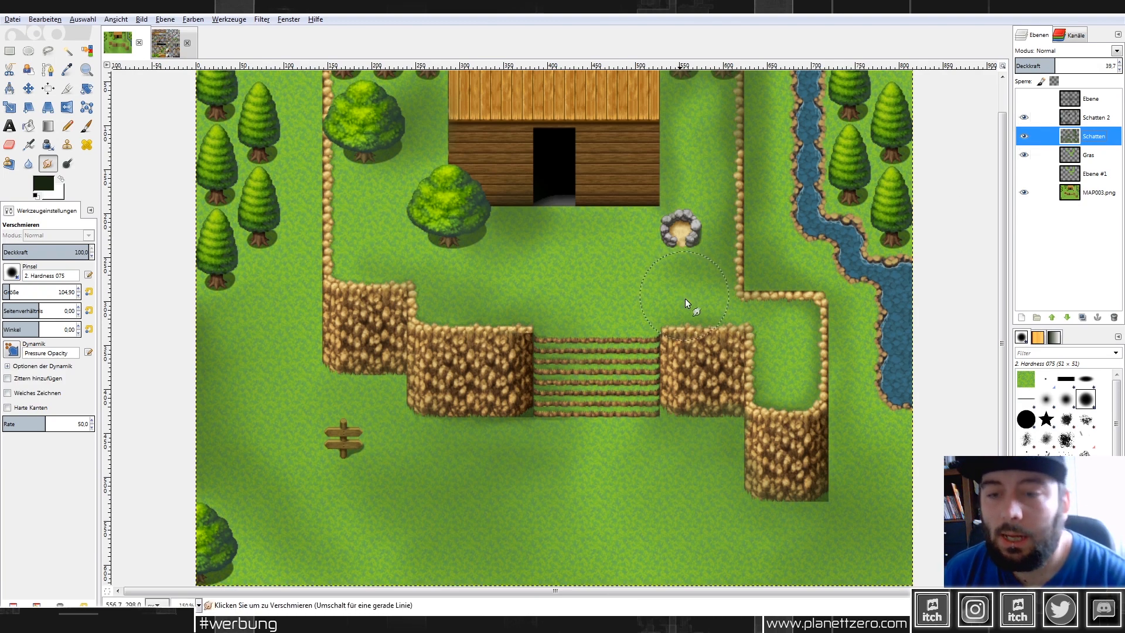
left_click(1105, 121)
left_click(1024, 118)
left_click(1024, 119)
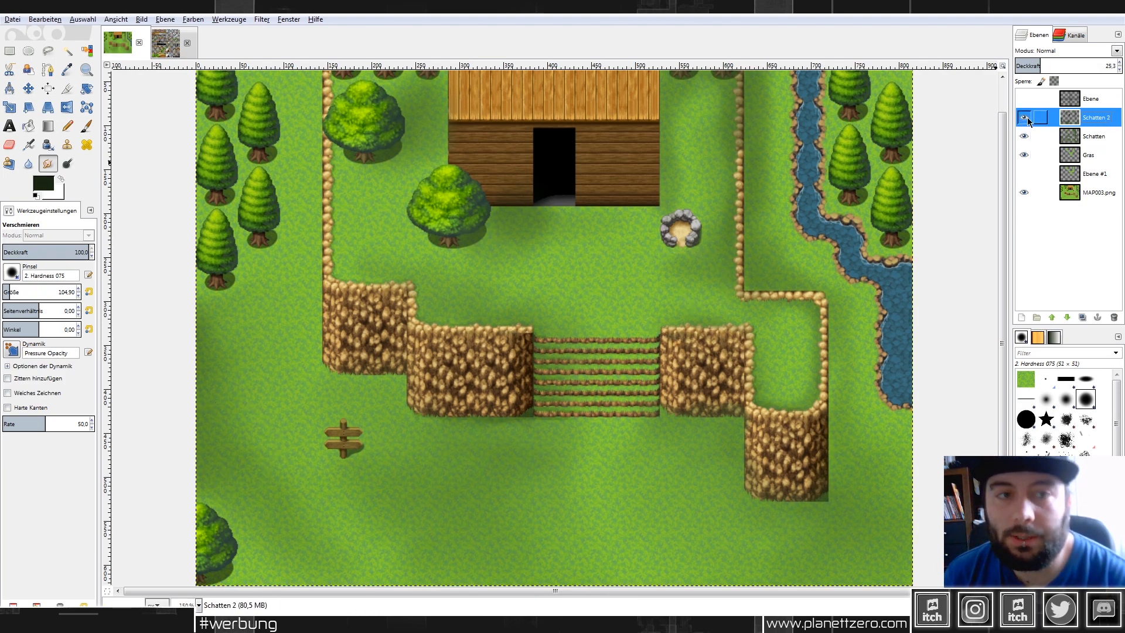
mouse_move(1040, 63)
left_mouse_down()
mouse_move(1061, 60)
mouse_move(1043, 58)
left_mouse_up()
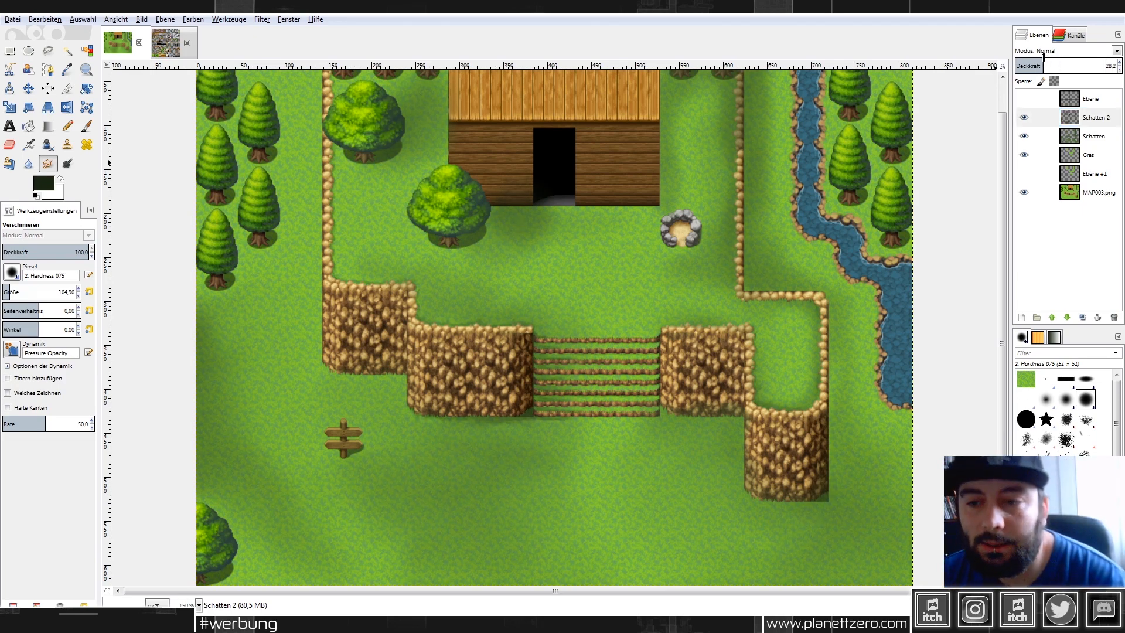
scroll(656, 247, "down", 3)
scroll(798, 251, "up", 2)
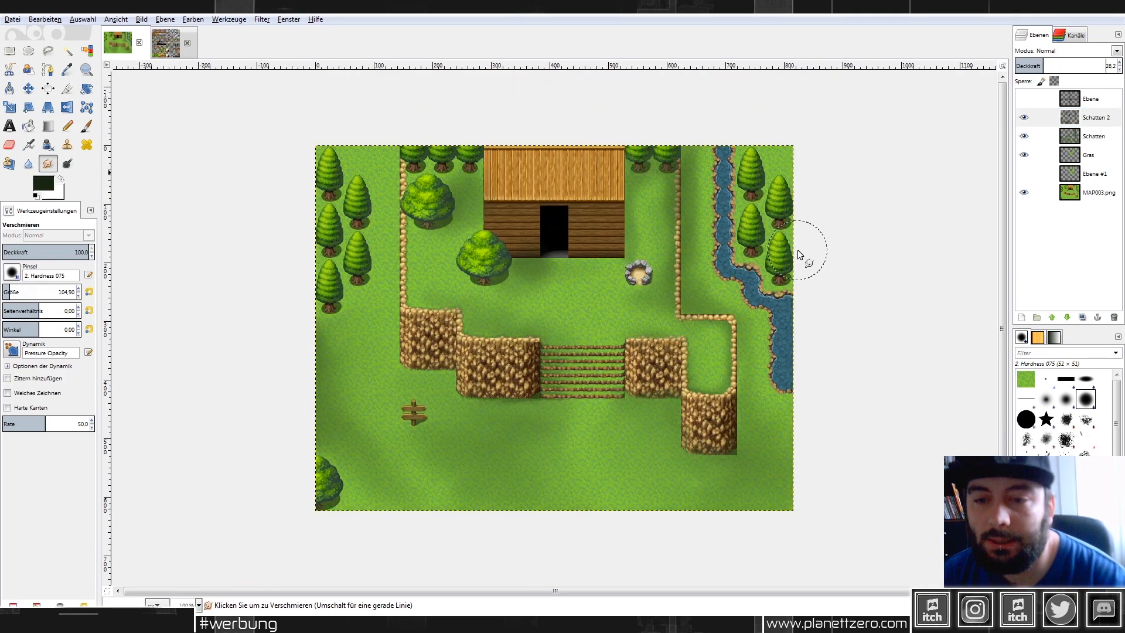
scroll(556, 273, "up", 1)
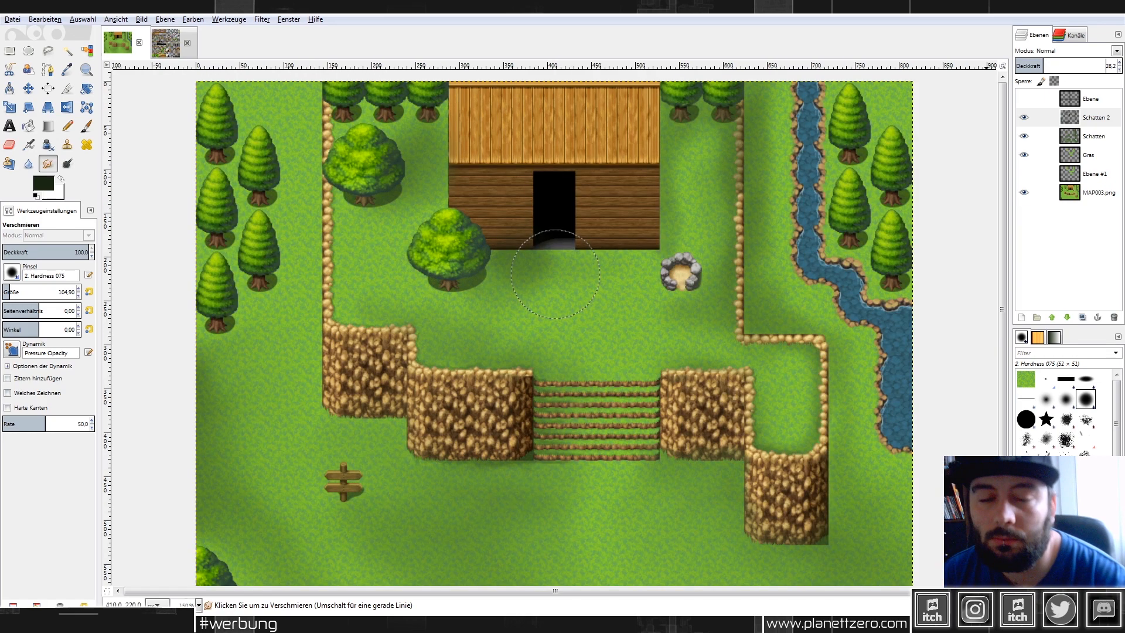
Create a new transparent layer above the Schatten 2 layer.
right_click(1029, 111)
left_click(1055, 147)
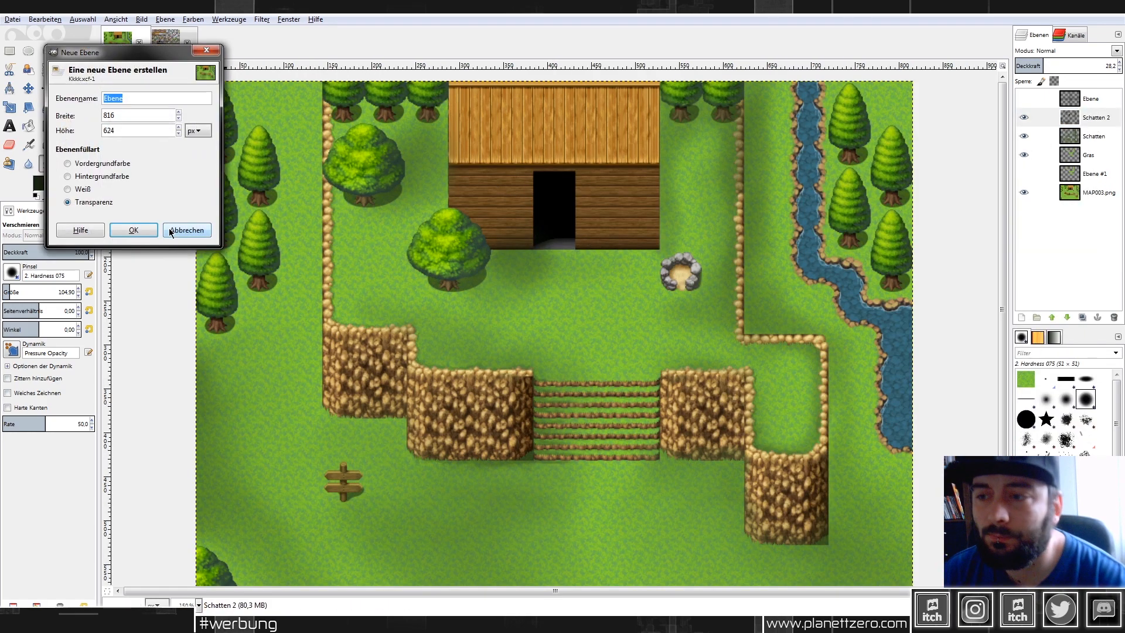
left_click(143, 232)
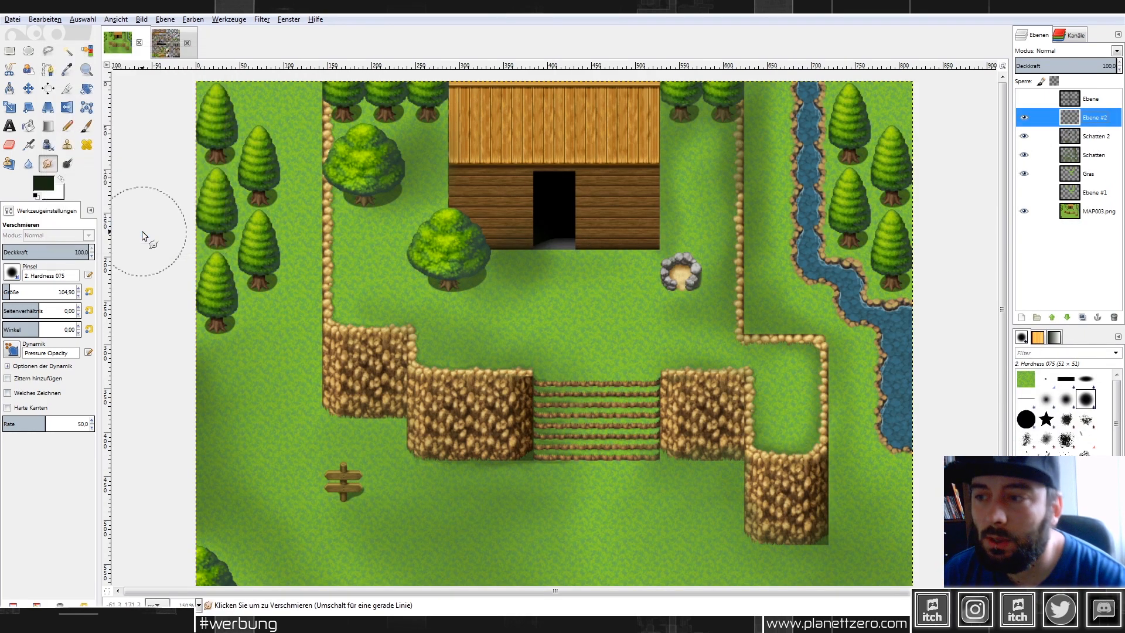
Pick a grass green from the MAP003.png layer as the foreground colour.
left_click(67, 70)
left_click(1096, 211)
left_click(691, 291)
Rename the new transparent layer above Schatten 2 as "Licht".
double_click(1092, 118)
type("Licht")
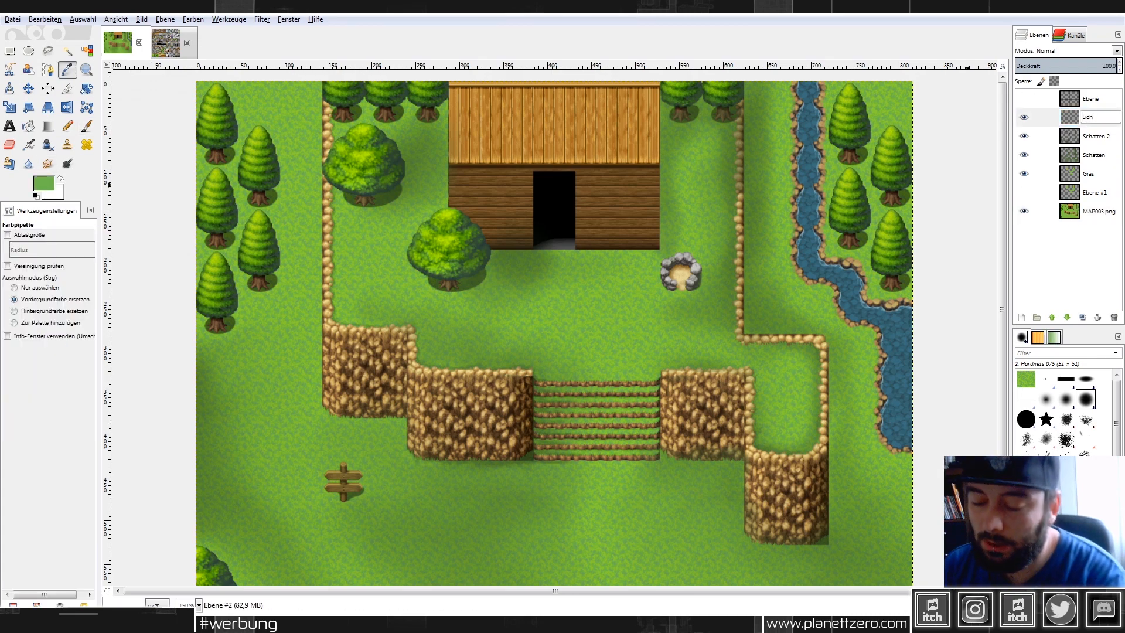
key("Return")
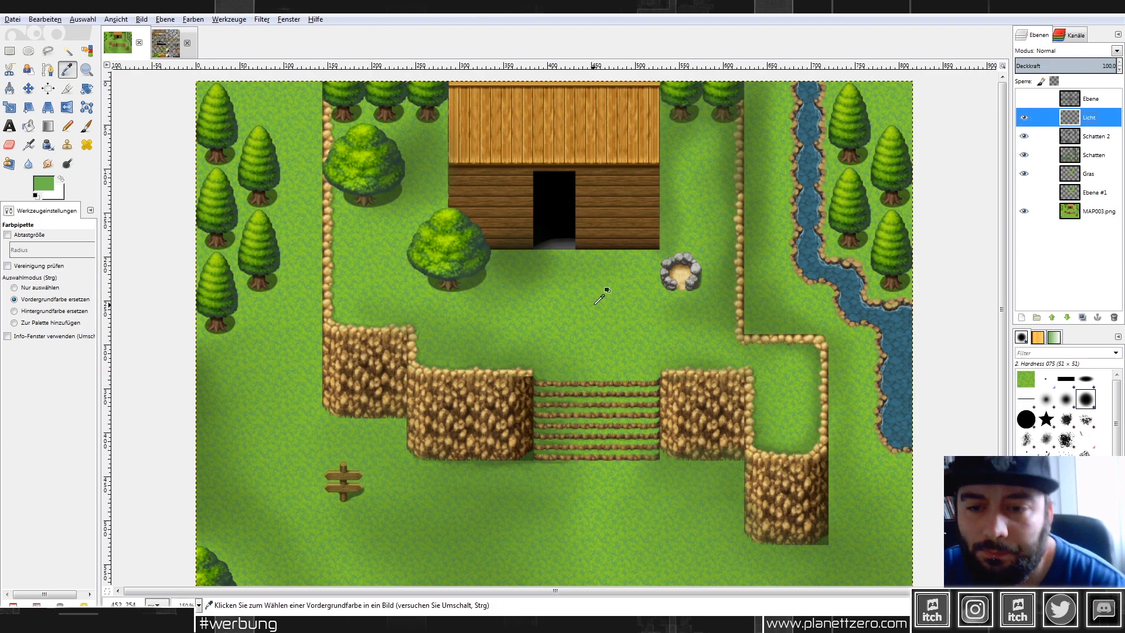
Test the picked green on the clearing with the Paintbrush and change the foreground colour to the lighter green a5c480.
left_click(86, 126)
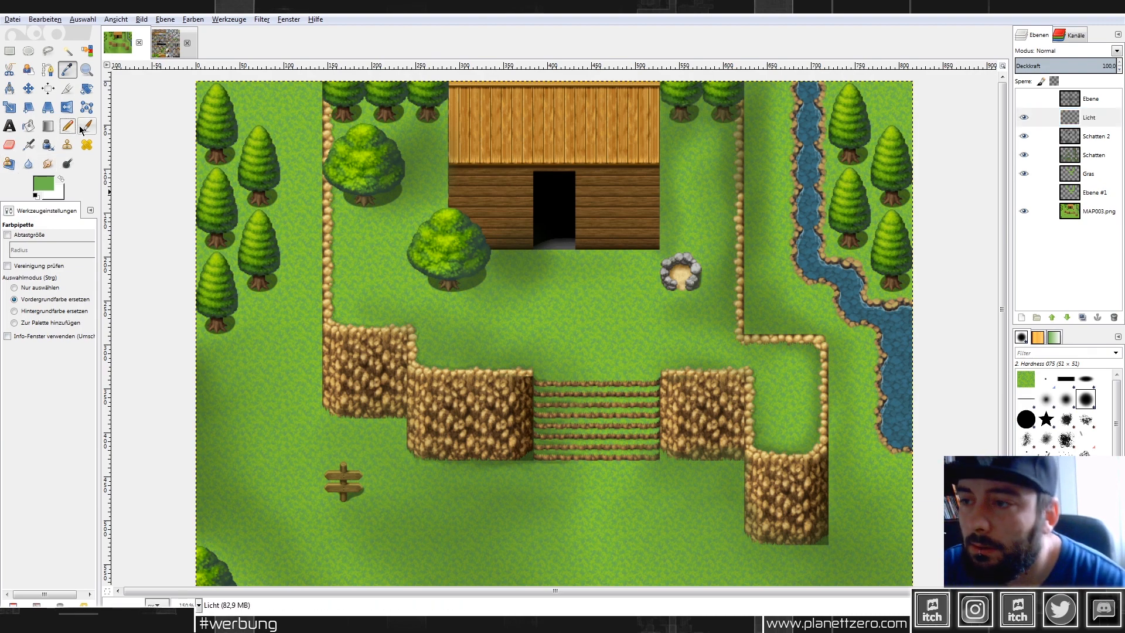
left_click(578, 319)
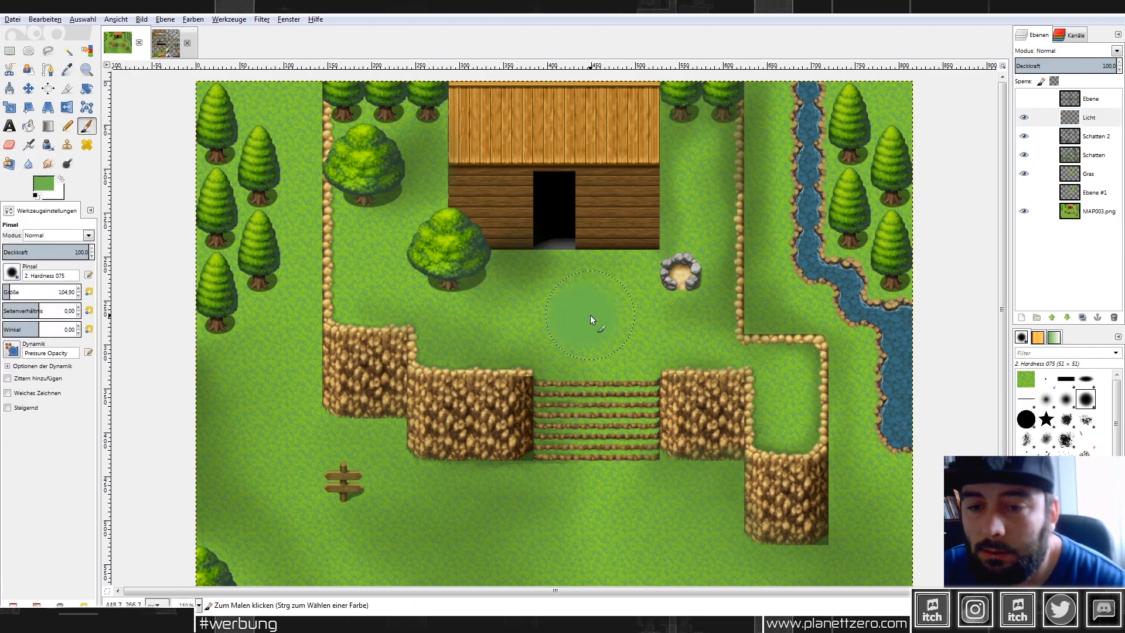
left_click(45, 185)
left_click_drag(82, 185, 81, 192)
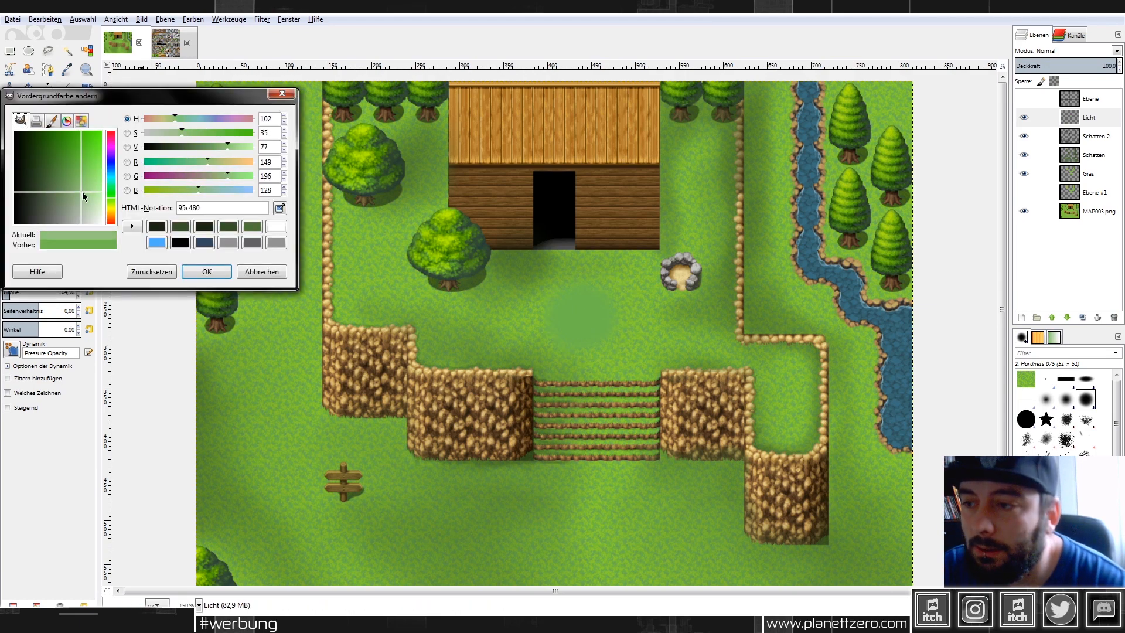
left_click(111, 204)
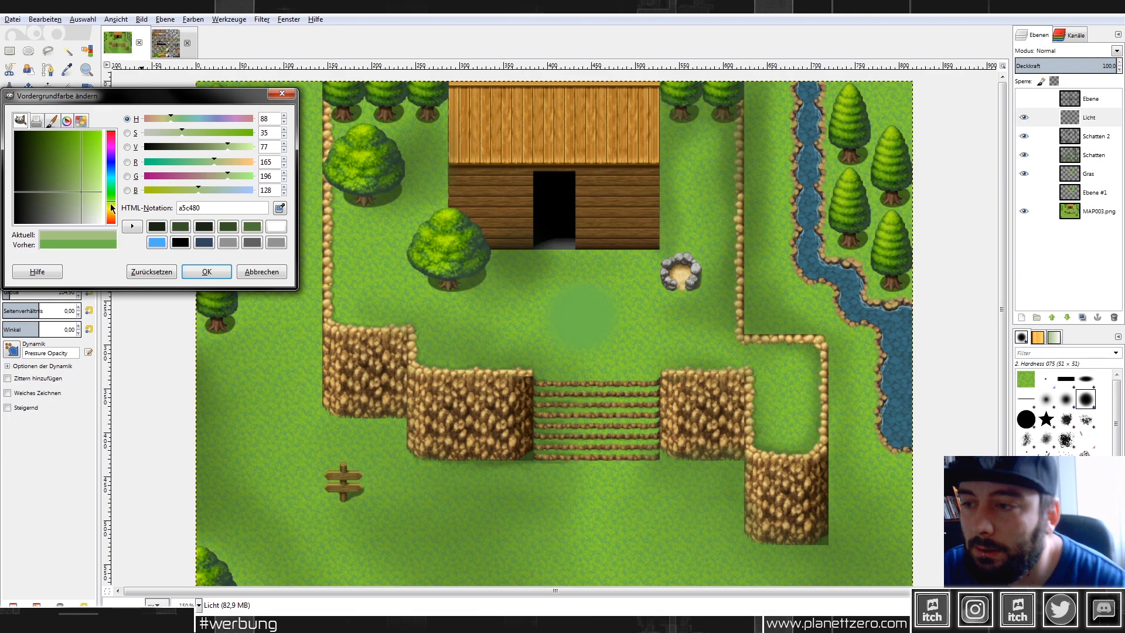
left_click(206, 272)
Try a smudged light spot on the grass in front of the house and erase it.
left_click(579, 321)
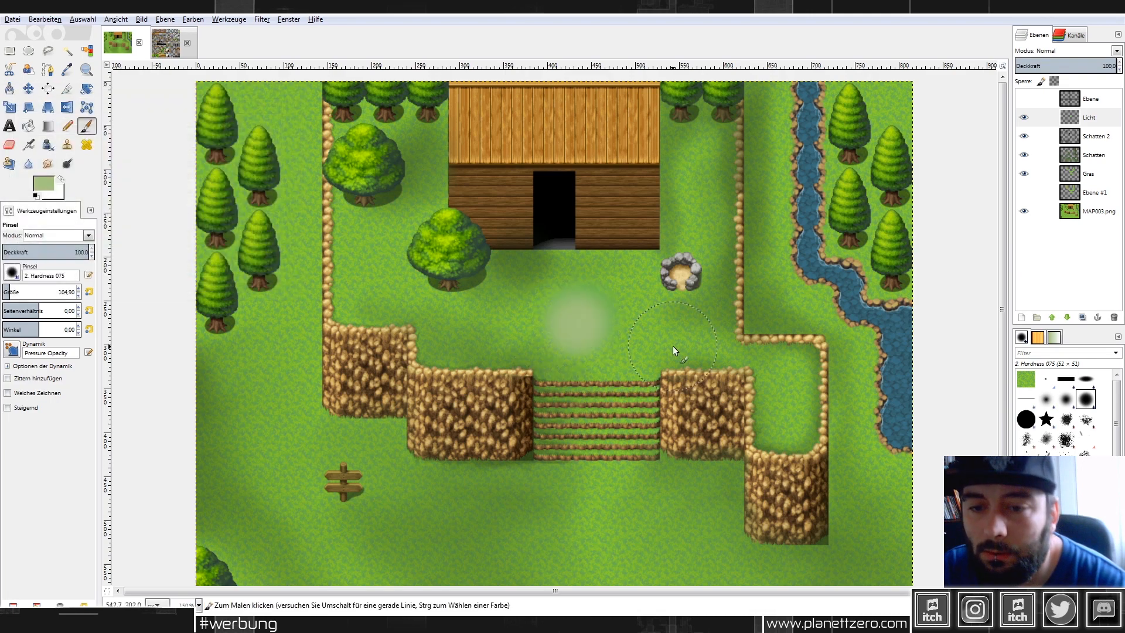
left_click(48, 164)
left_click_drag(596, 322, 553, 322)
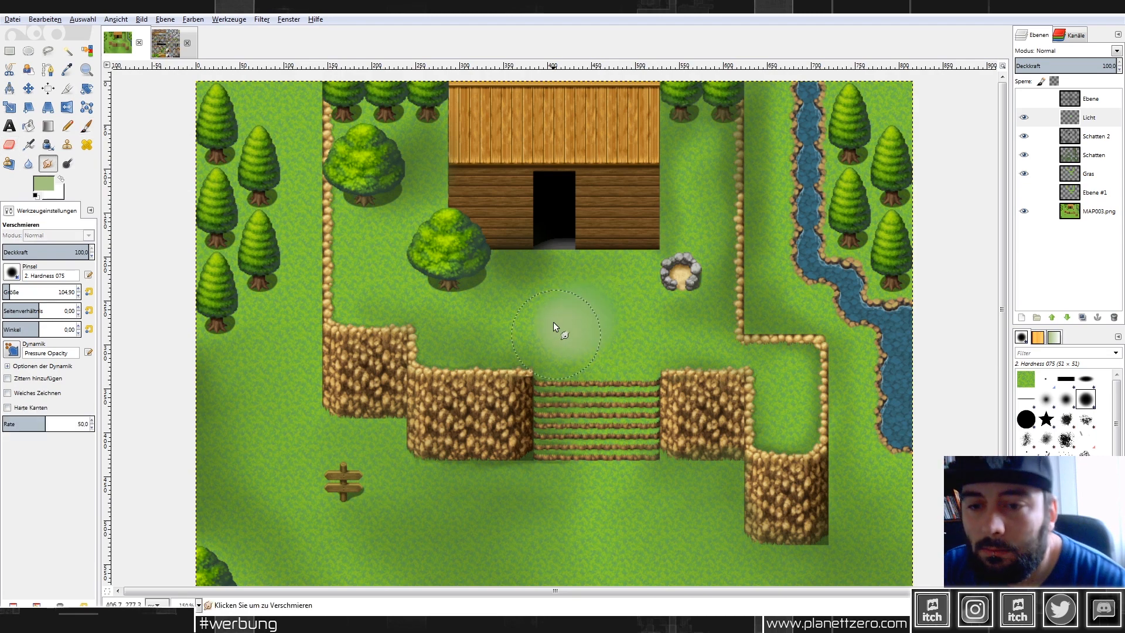
mouse_move(481, 321)
left_mouse_down()
mouse_move(605, 335)
mouse_move(631, 296)
left_mouse_up()
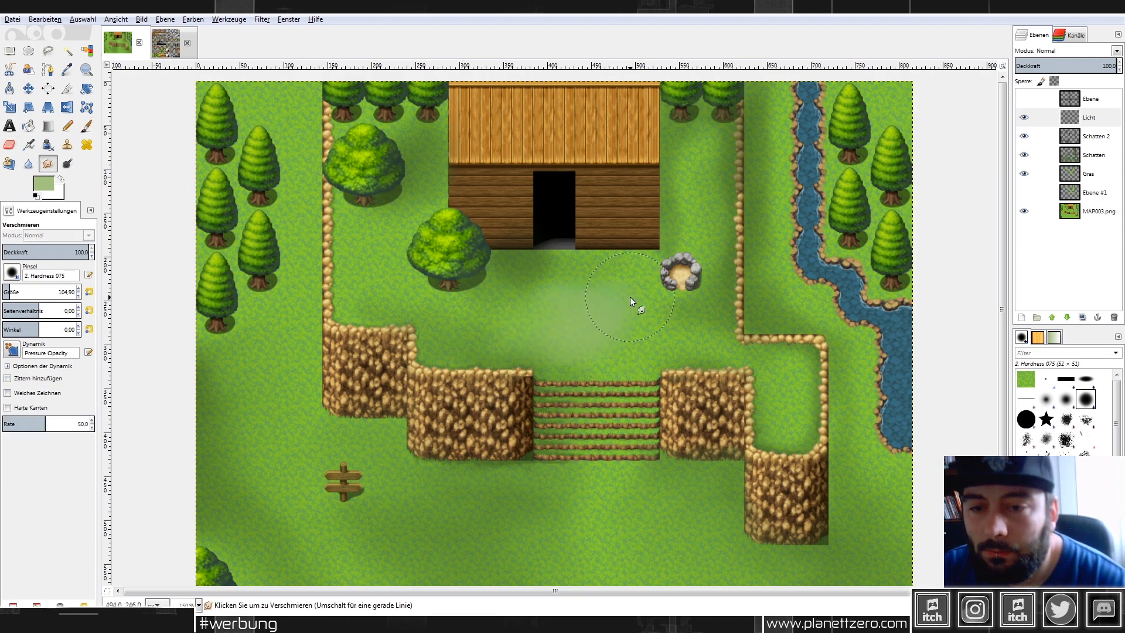
left_click(10, 145)
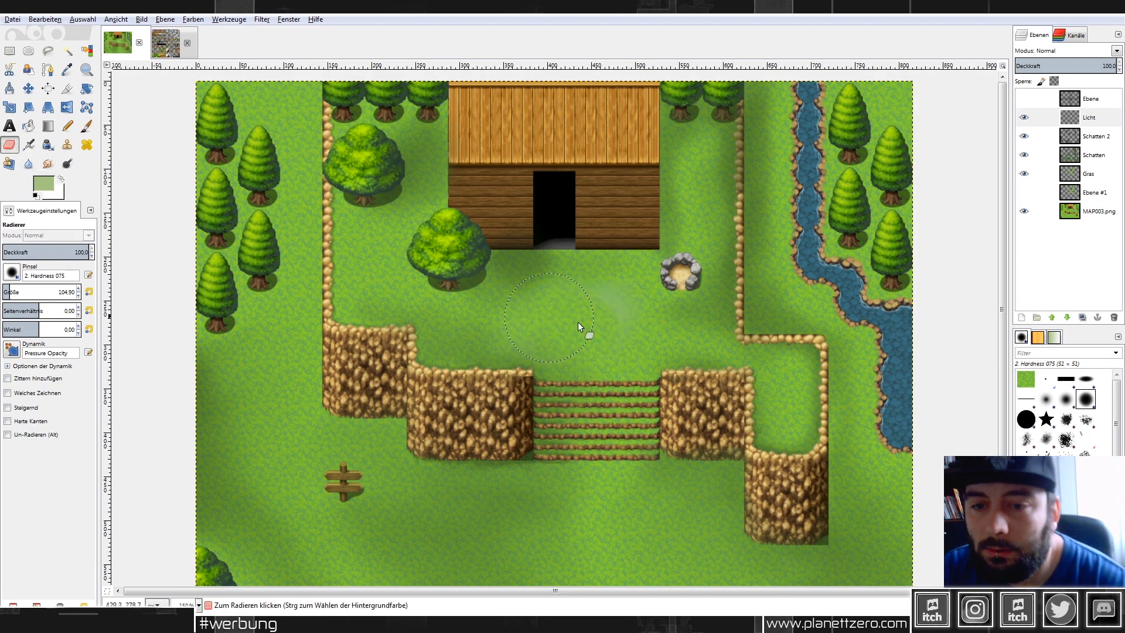
Paint soft light green spots on the Licht layer across the clearing, the left meadow and the grass below the cliffs.
key("p")
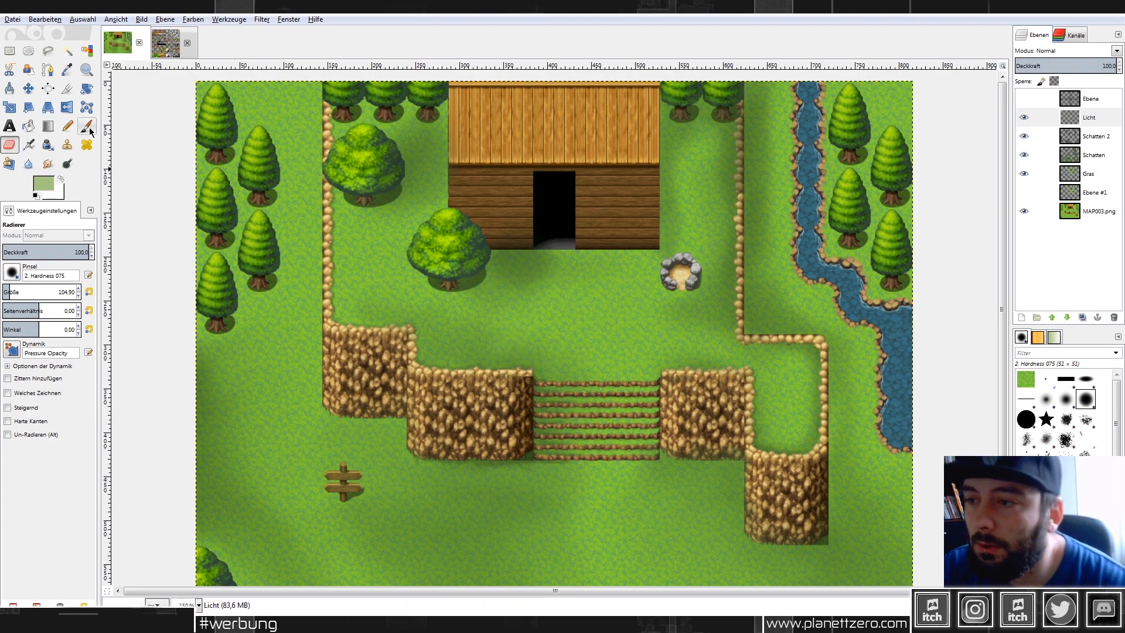
left_click(592, 321)
left_click(530, 320)
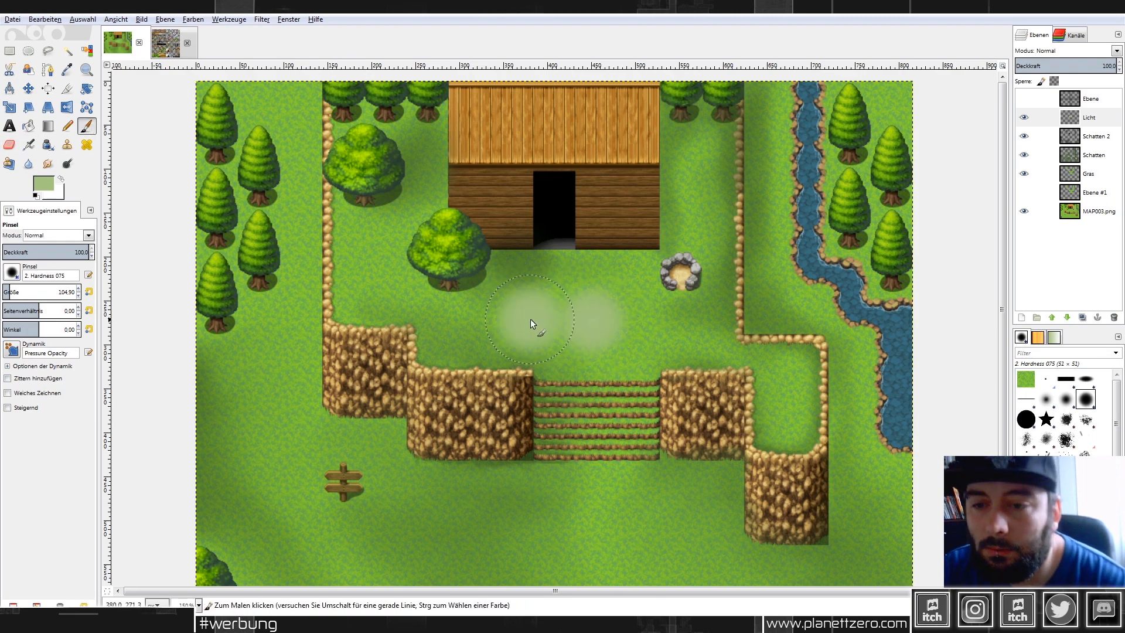
left_click(370, 258)
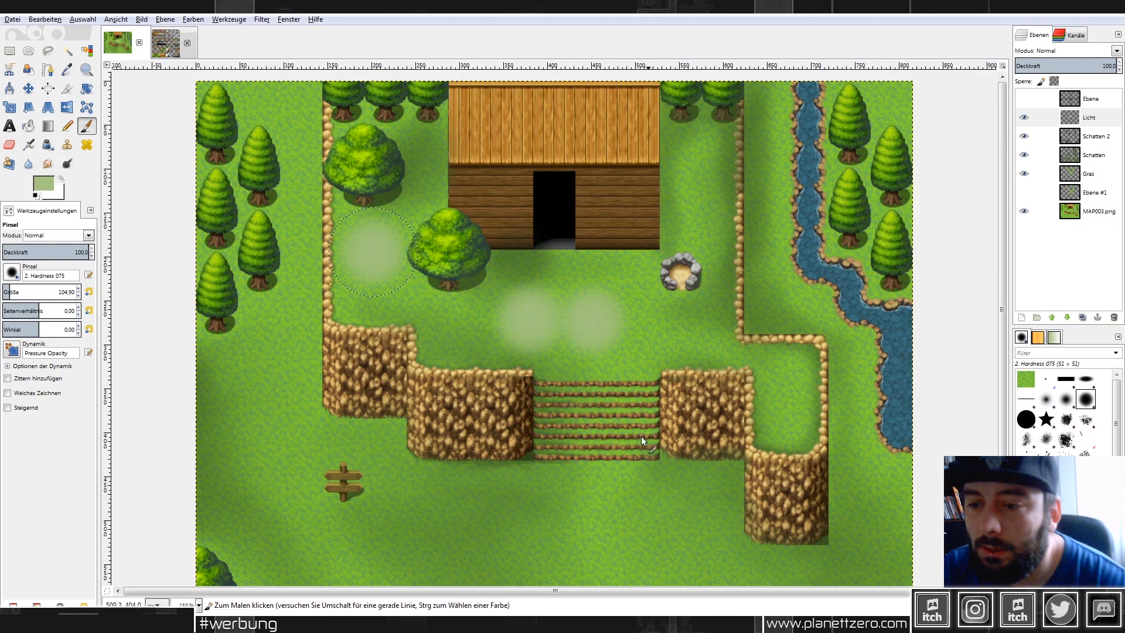
scroll(645, 439, "down", 2)
left_click(592, 477)
left_click(572, 510)
left_click(545, 524)
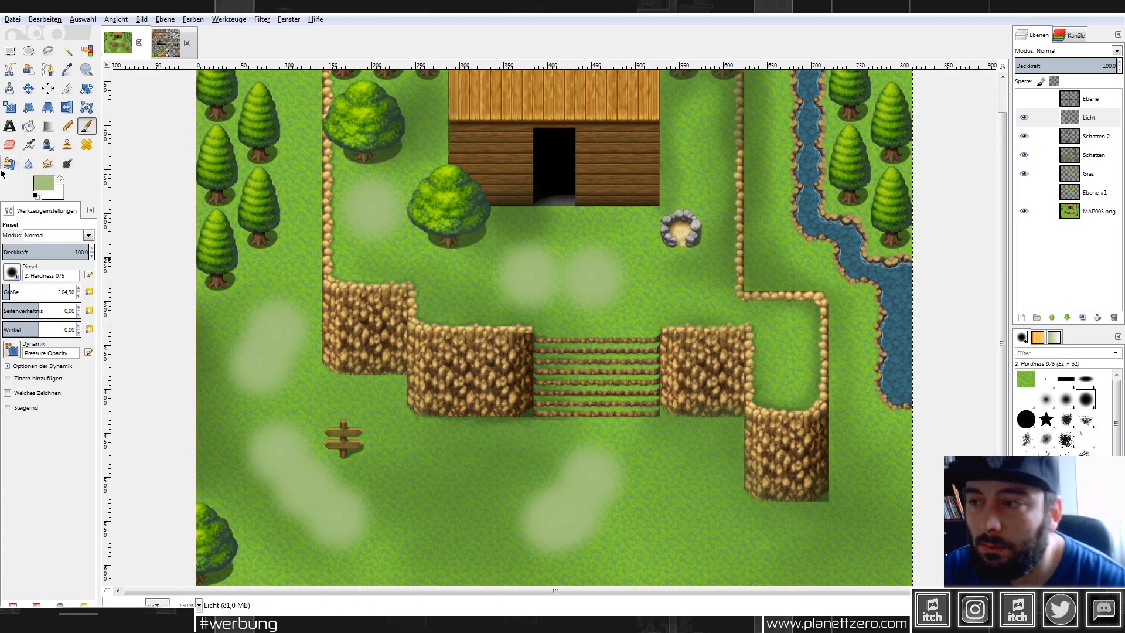
Smudge the light spots on the meadow and clearing into soft patches and set the Licht layer's opacity to 74.7.
left_click(47, 164)
mouse_move(273, 335)
left_mouse_down()
mouse_move(252, 380)
mouse_move(276, 437)
mouse_move(257, 468)
mouse_move(335, 527)
mouse_move(386, 589)
left_mouse_up()
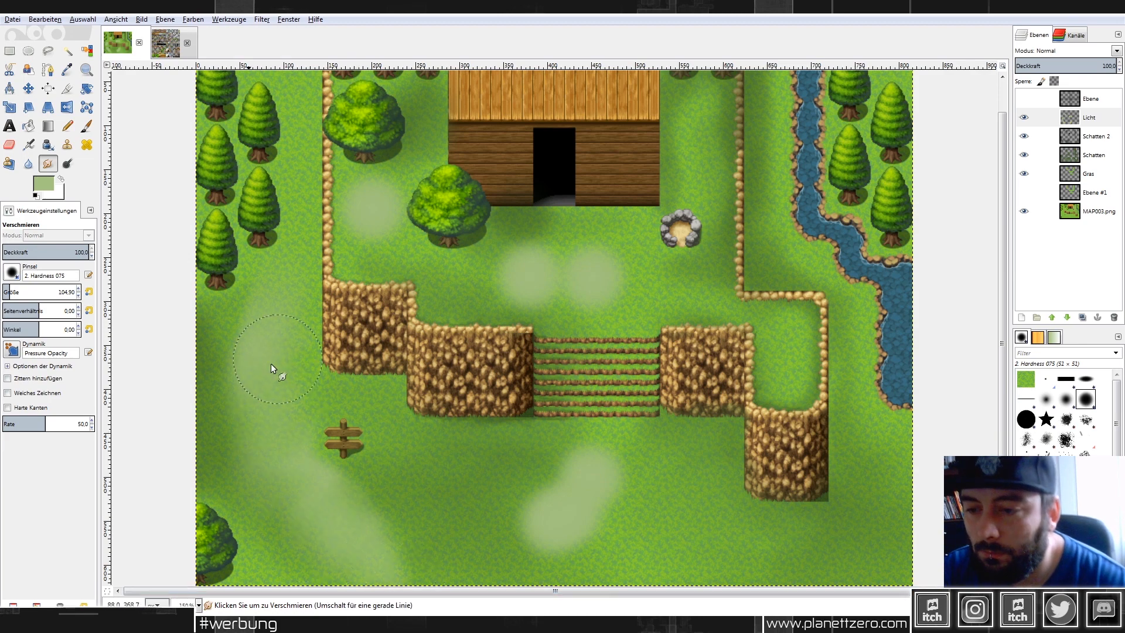
left_click_drag(1108, 65, 1058, 65)
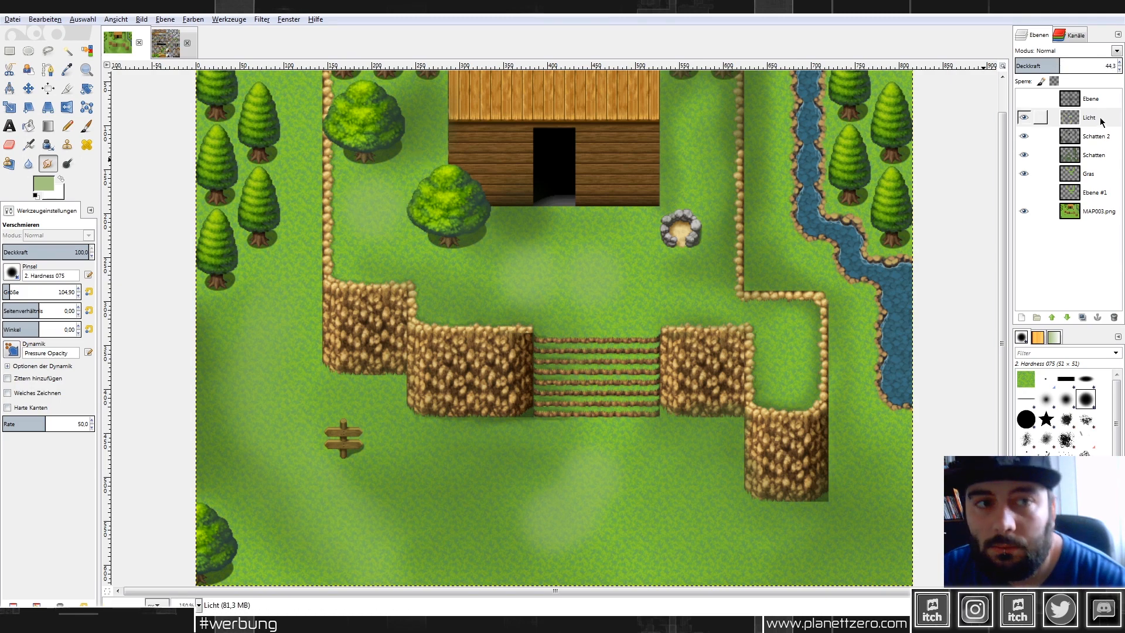
left_click(1091, 66)
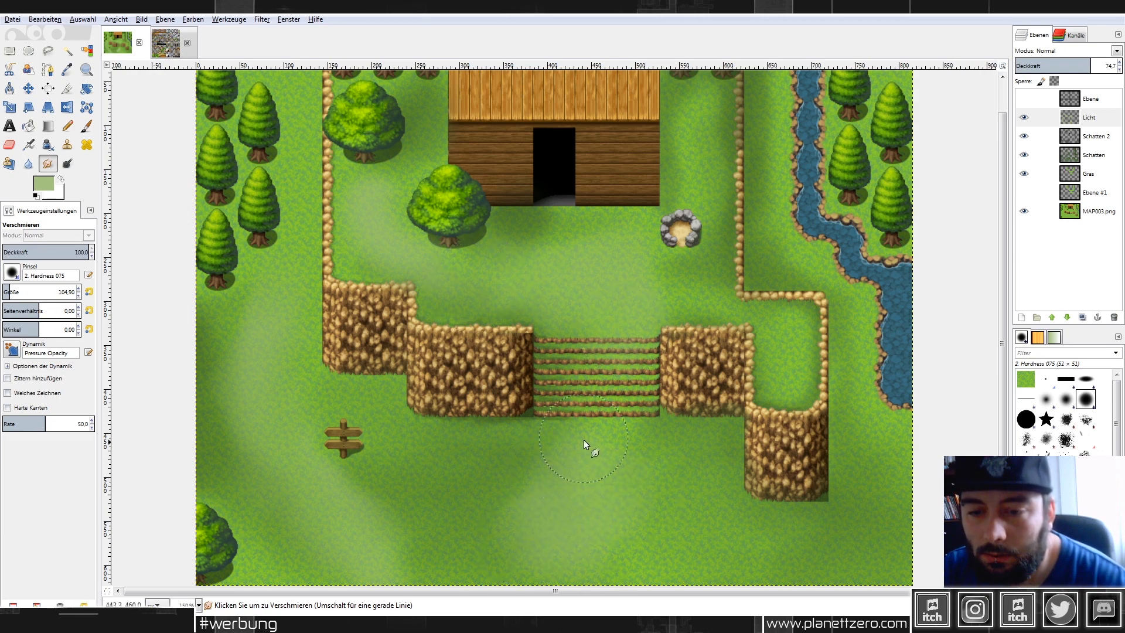
mouse_move(614, 453)
left_mouse_down()
mouse_move(563, 585)
mouse_move(478, 611)
left_mouse_up()
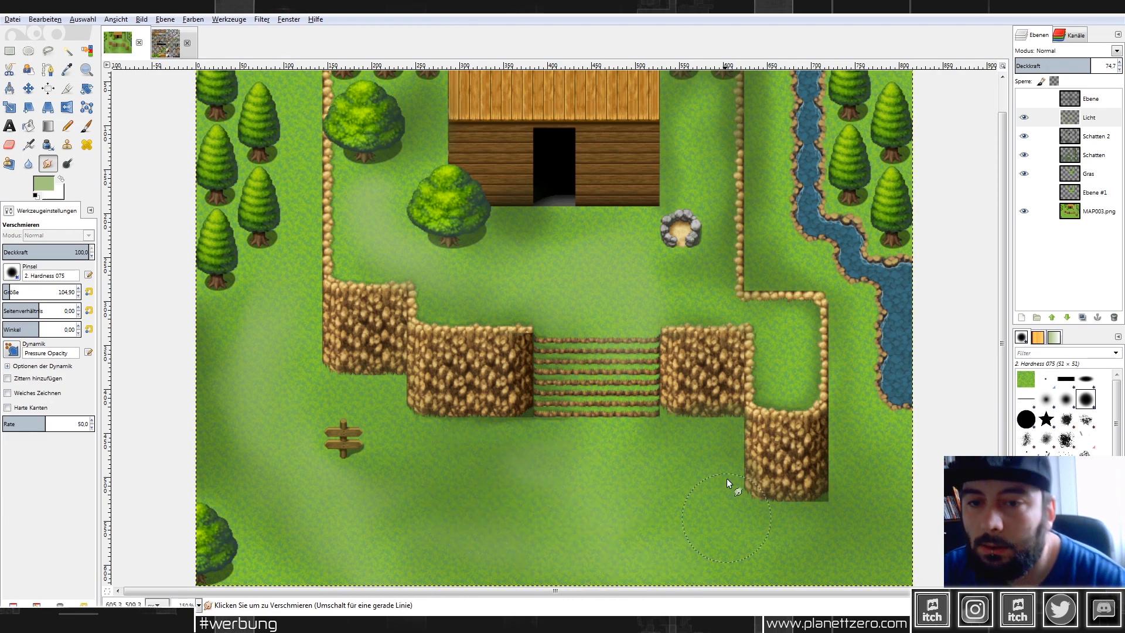
scroll(705, 369, "down", 3)
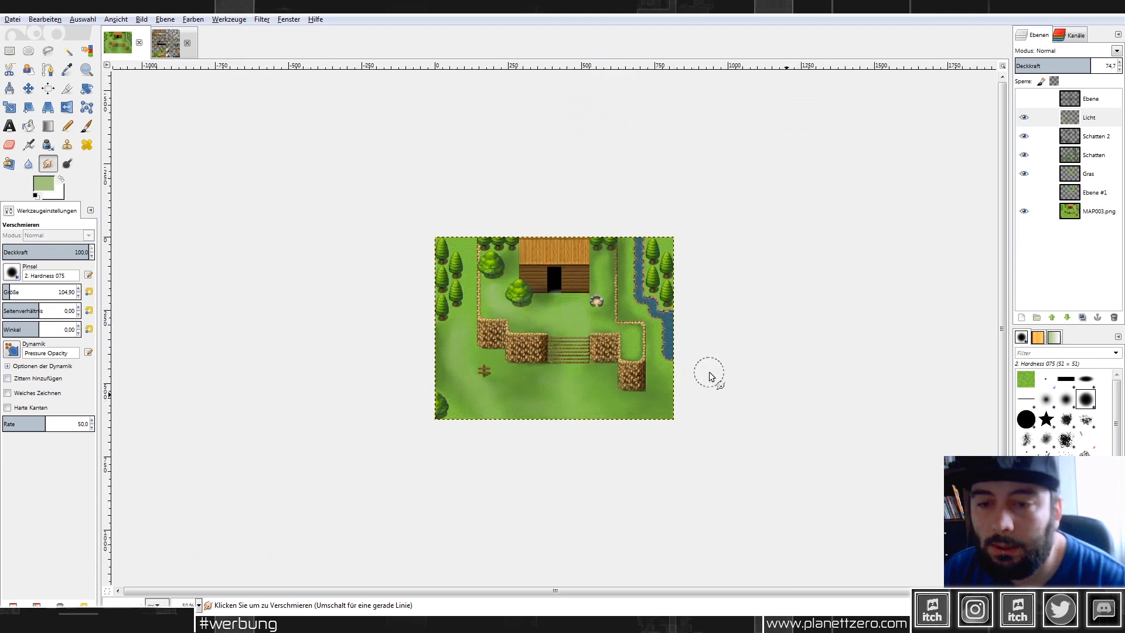
Paint thin light strokes at brush size 20 along the river bank, beside the house and inside the small cliff ledge.
scroll(705, 375, "up", 2)
key("plus")
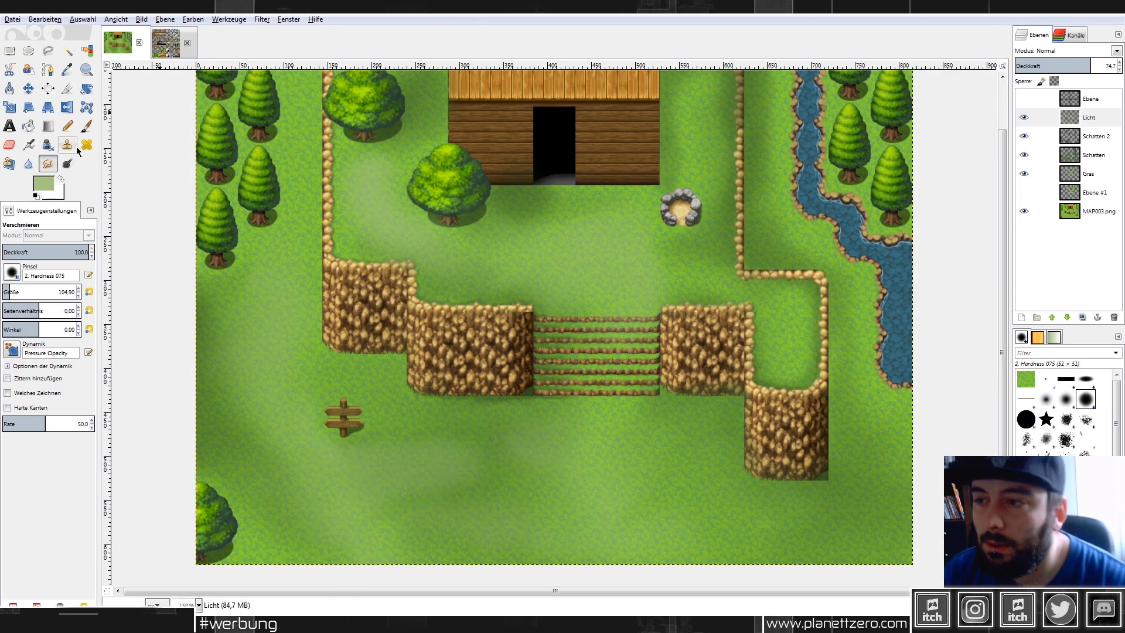
left_click(87, 126)
left_click(16, 292)
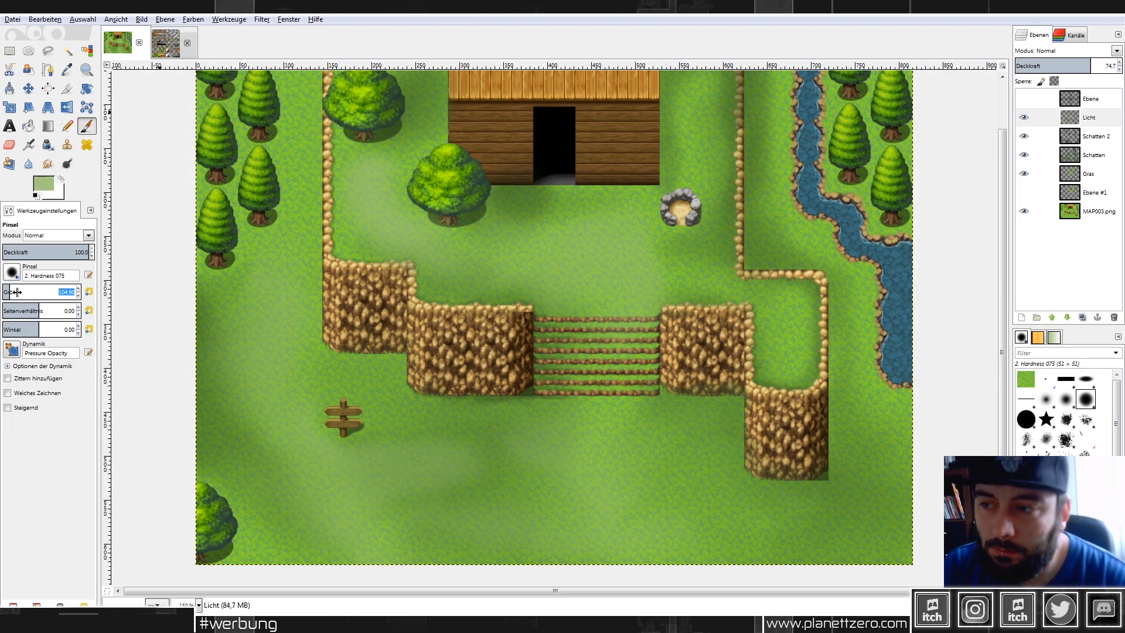
type("20")
key("Return")
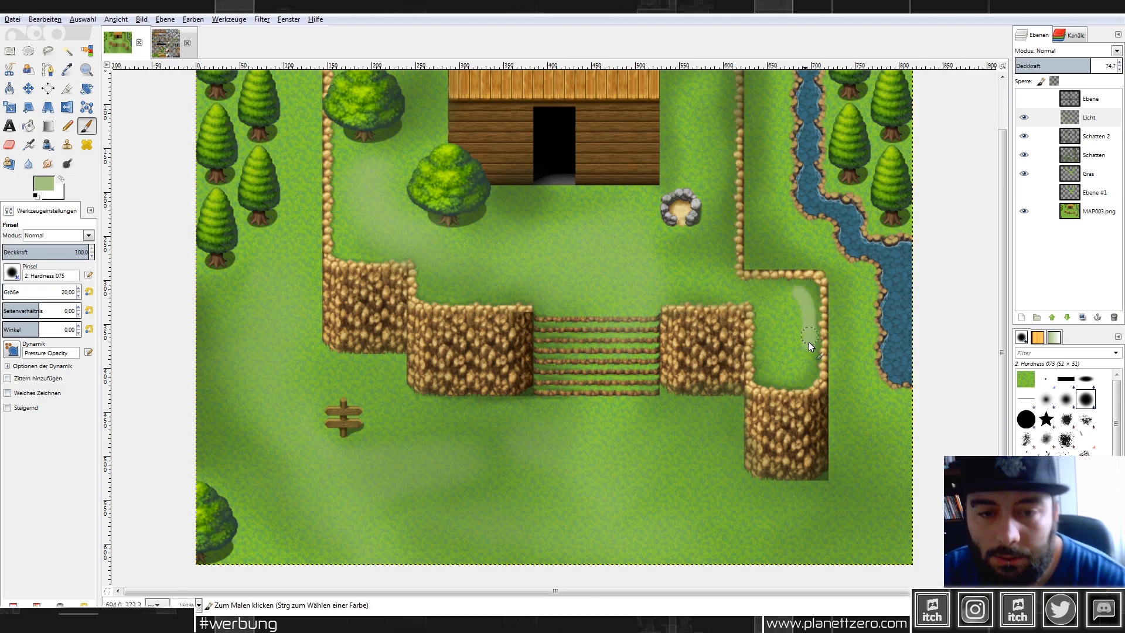
scroll(716, 167, "up", 2)
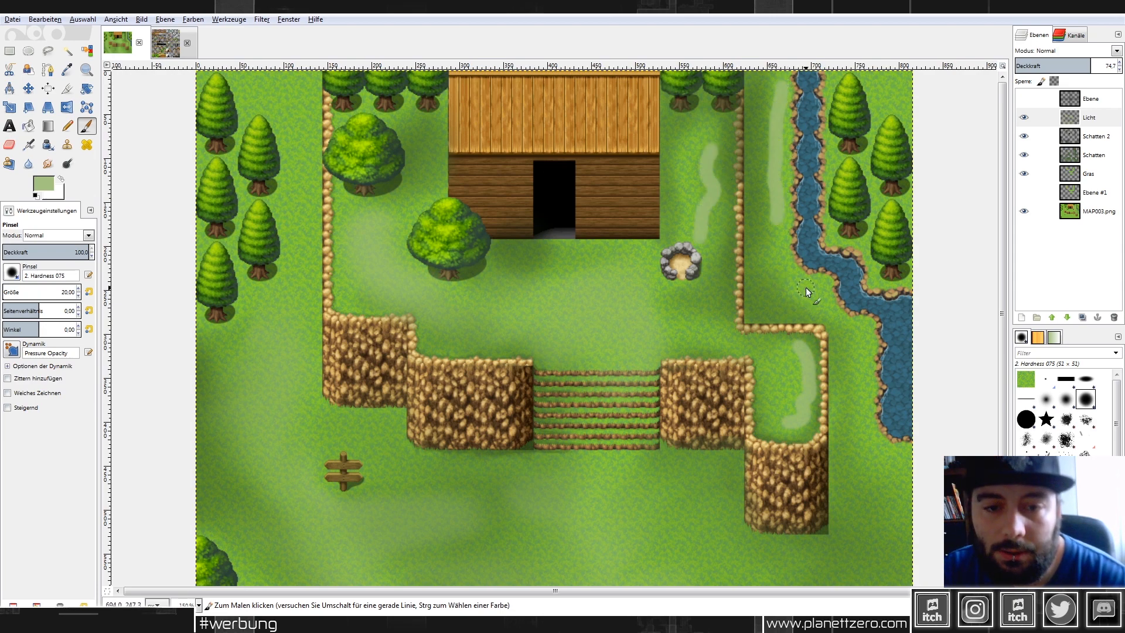
left_click_drag(857, 326, 874, 408)
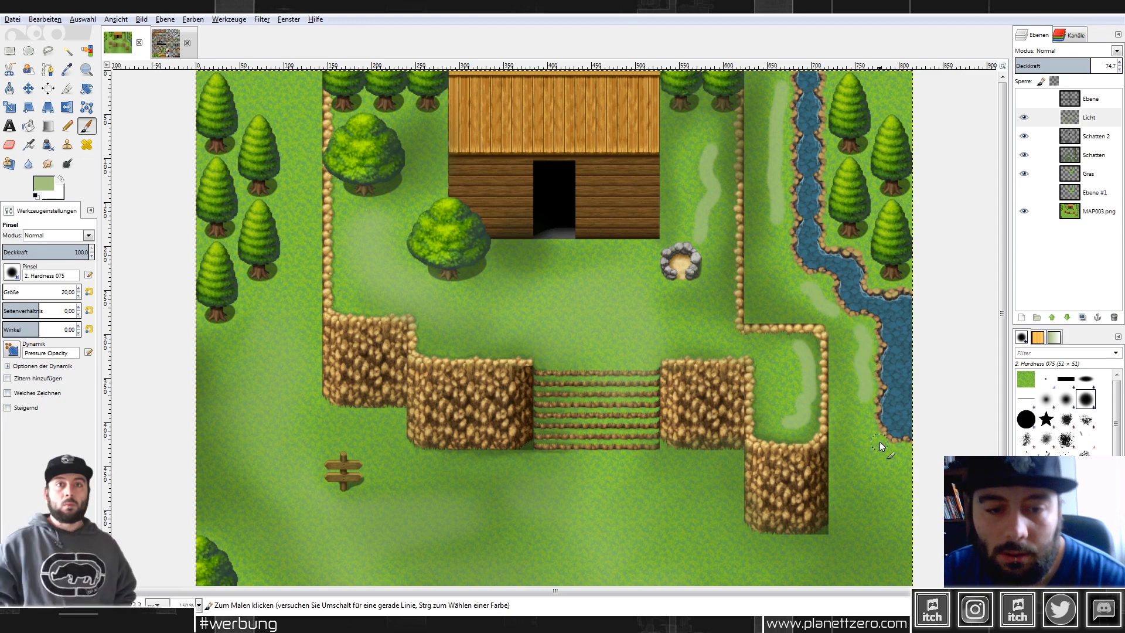
Smudge the thin light strokes beside the house, on the cliff ledge and along the river bank with a size 64.94 brush.
left_click(47, 164)
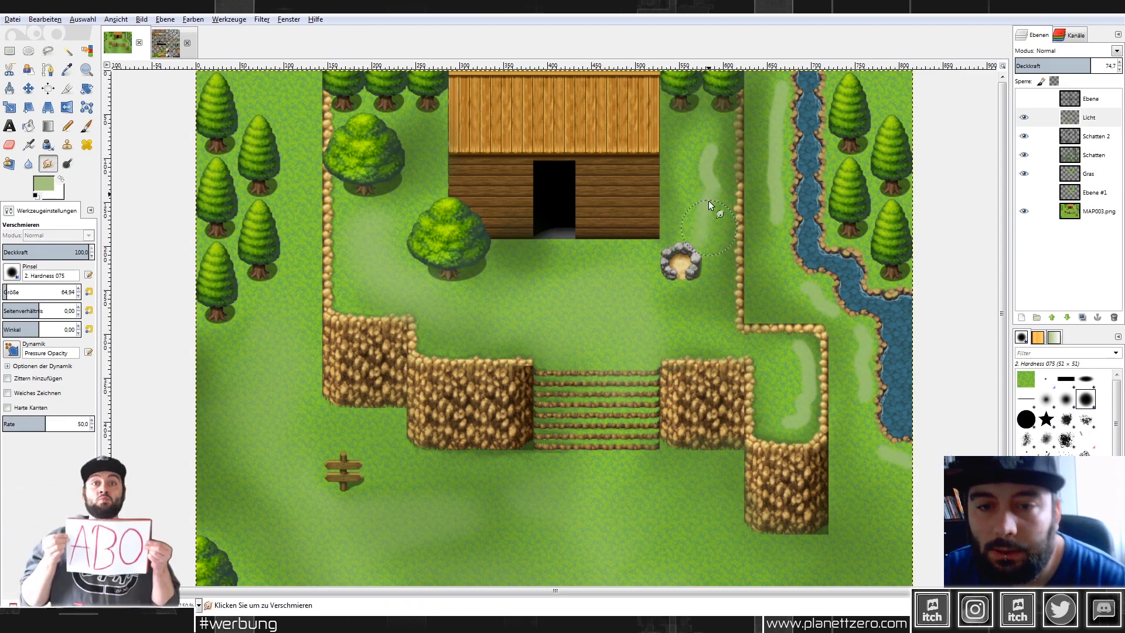
mouse_move(699, 174)
left_mouse_down()
mouse_move(705, 156)
mouse_move(687, 213)
mouse_move(696, 178)
left_mouse_up()
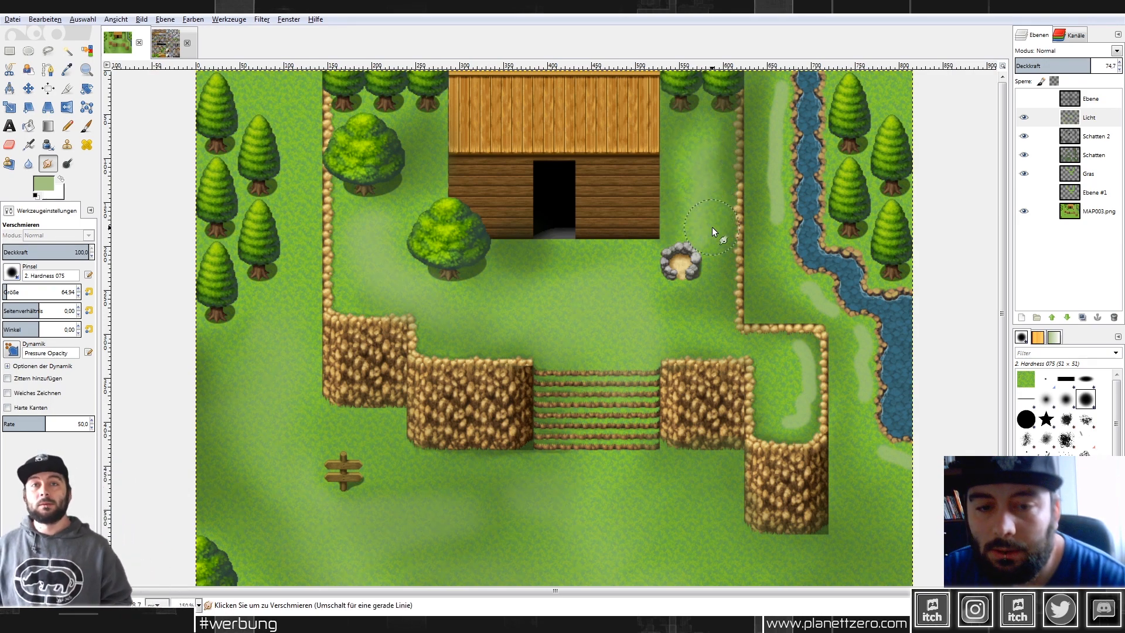
left_click_drag(803, 349, 805, 363)
mouse_move(785, 407)
left_mouse_down()
mouse_move(777, 420)
mouse_move(807, 374)
mouse_move(798, 420)
mouse_move(807, 414)
left_mouse_up()
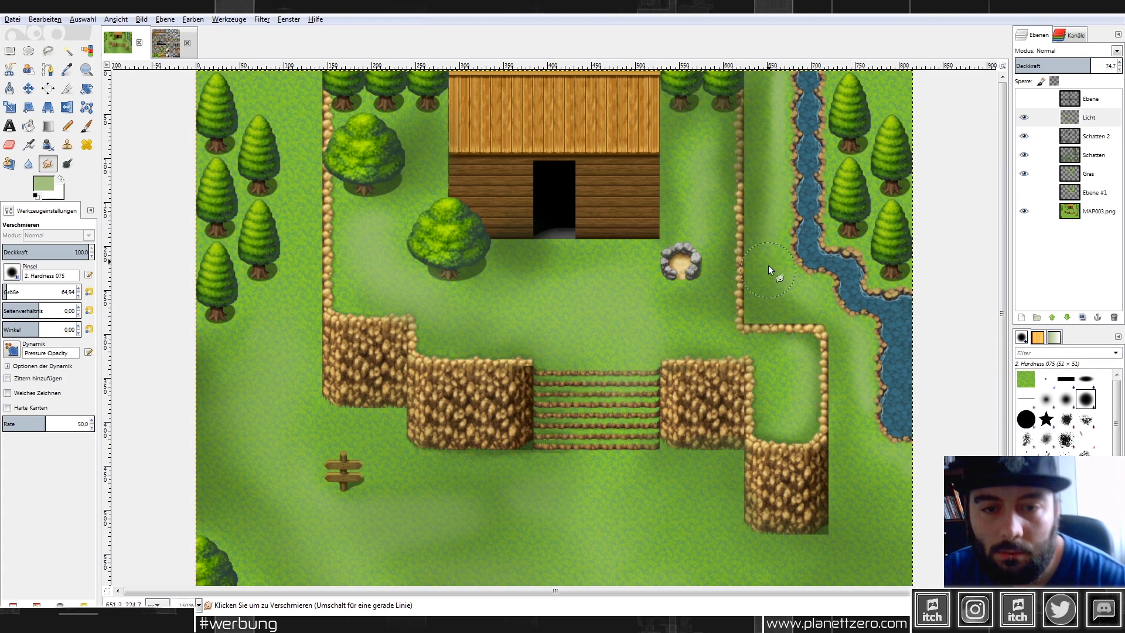
scroll(866, 257, "down", 1)
scroll(881, 261, "down", 4)
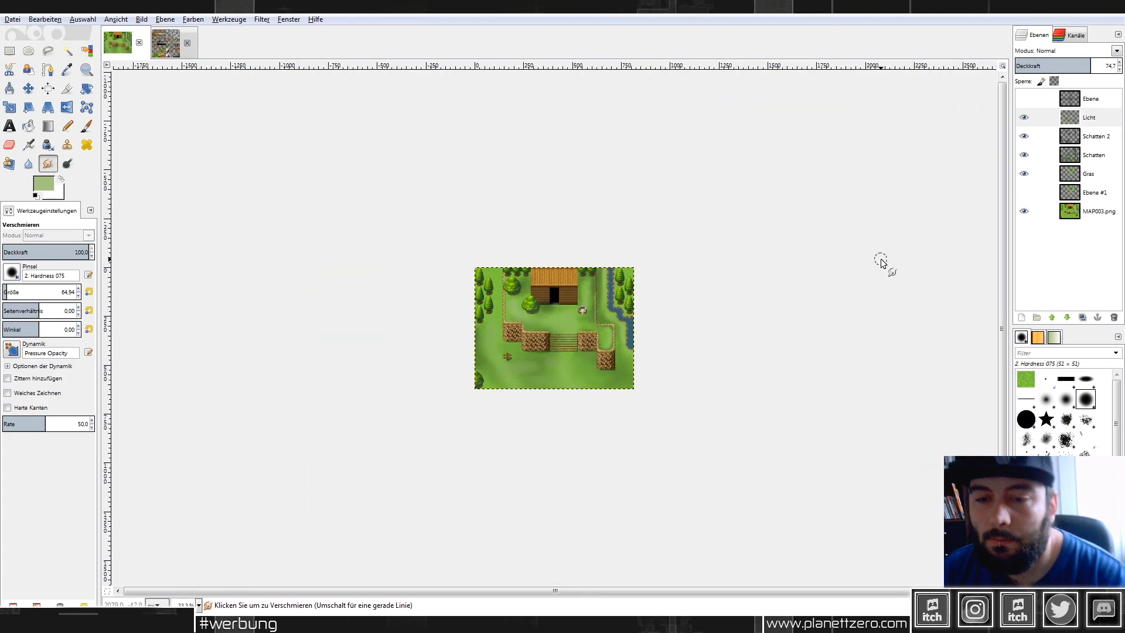
key("1")
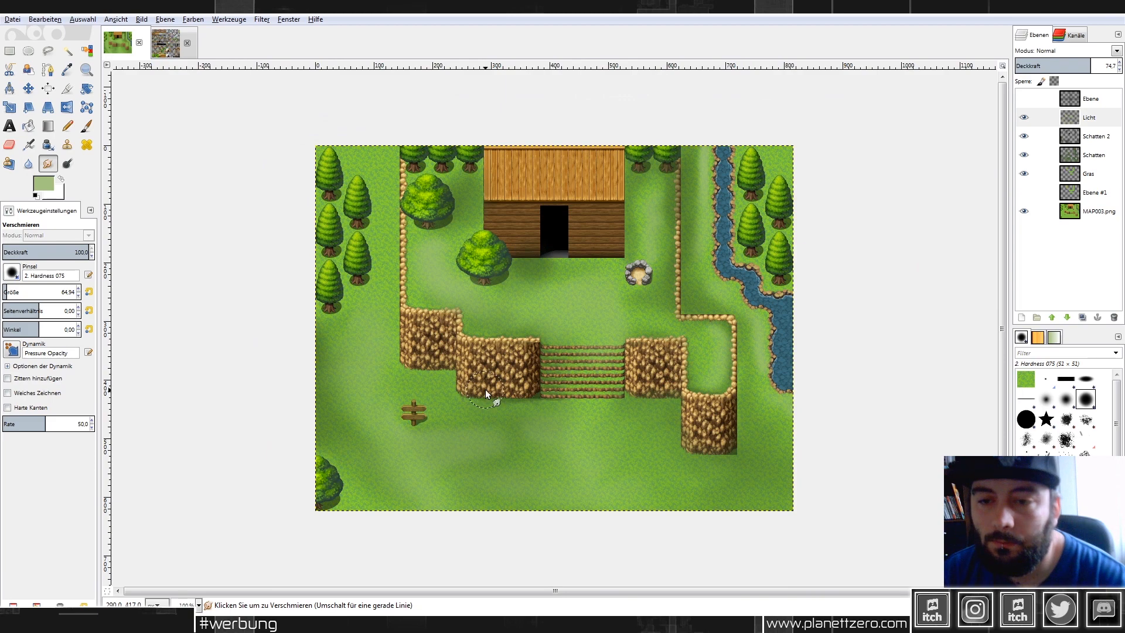
Change the foreground colour to the pale green ddeccb and paint bright spots over the clearing and the lower meadow.
scroll(550, 394, "up", 1)
left_click(44, 183)
left_click_drag(82, 212, 99, 218)
left_click(206, 271)
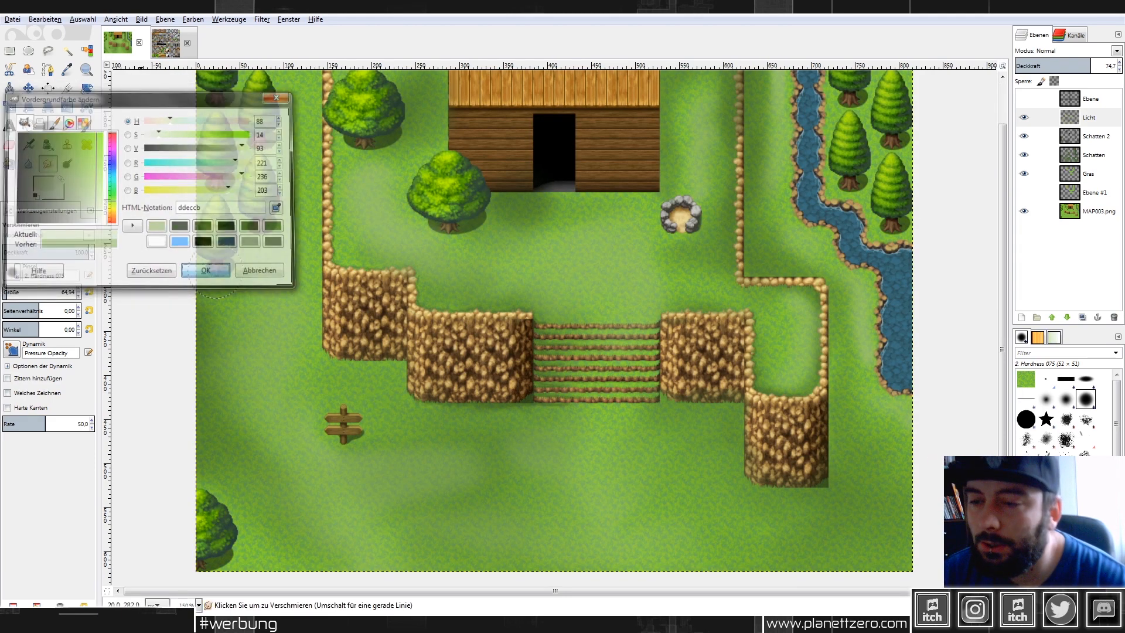
left_click(86, 126)
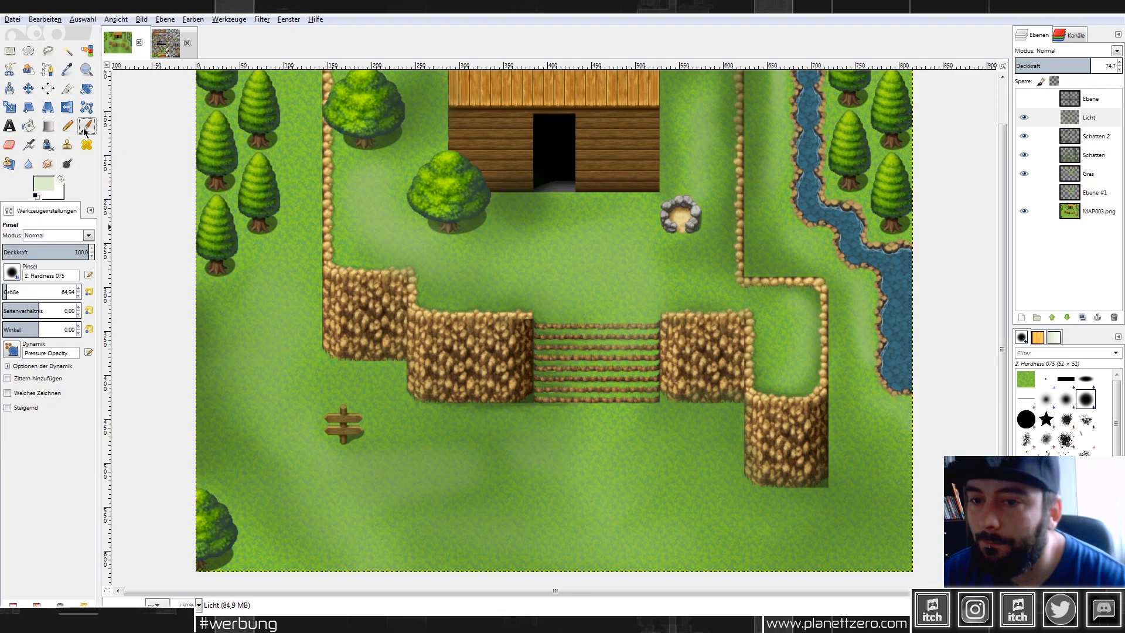
left_click(578, 270)
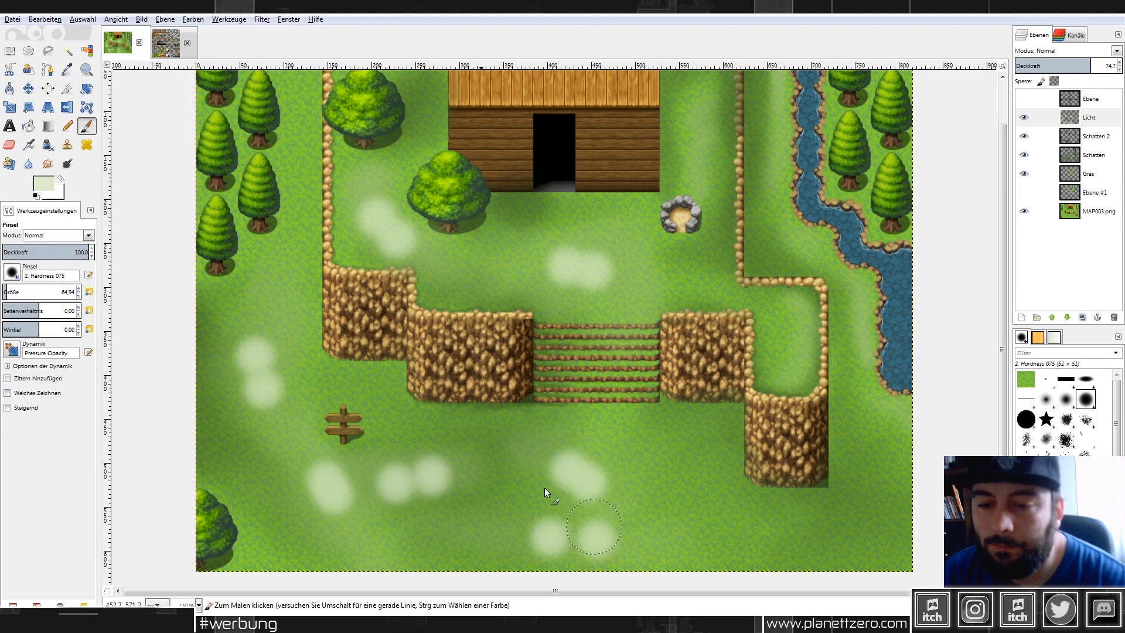
Smudge the pale bright spots in the clearing, the left meadow and the grass below the stairs into soft streaks.
left_click(47, 163)
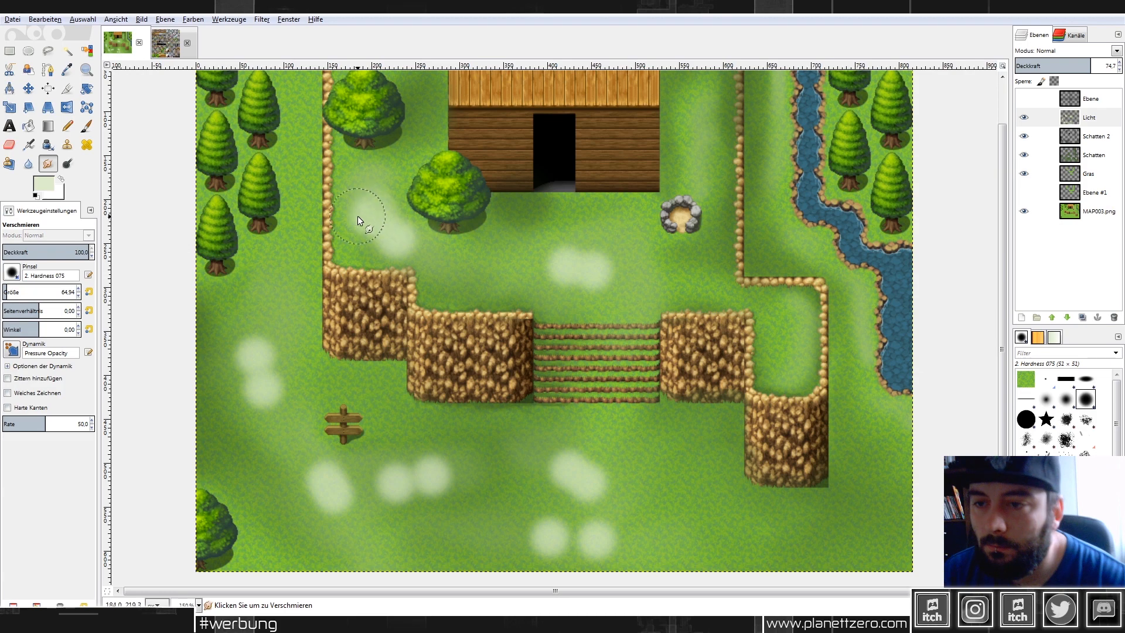
left_click_drag(487, 275, 348, 225)
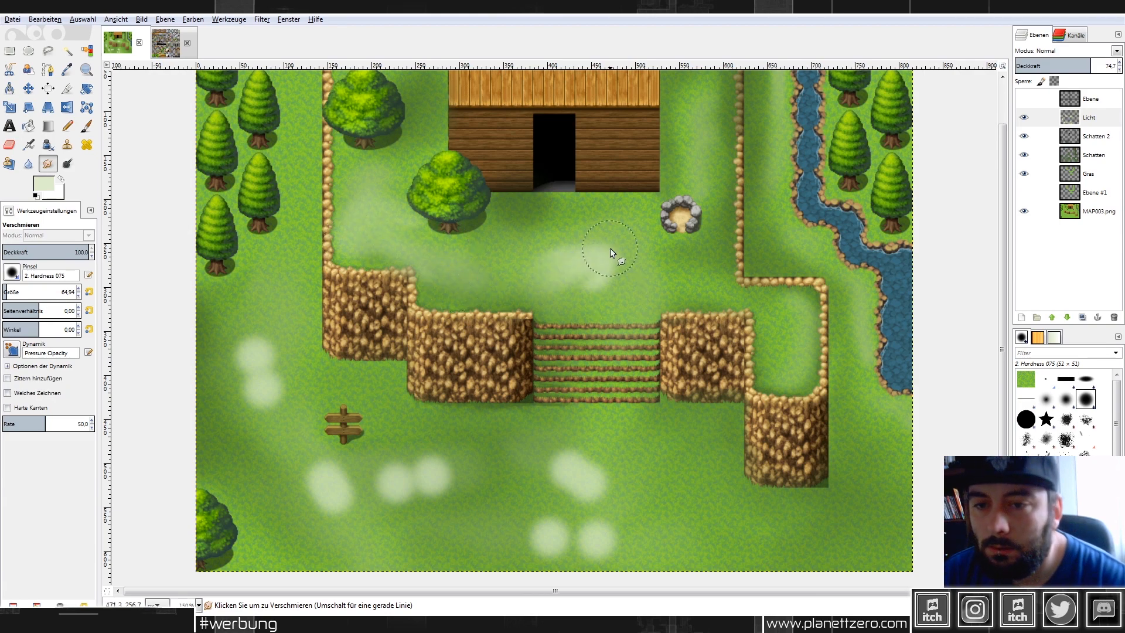
mouse_move(568, 271)
left_mouse_down()
mouse_move(633, 249)
mouse_move(571, 269)
left_mouse_up()
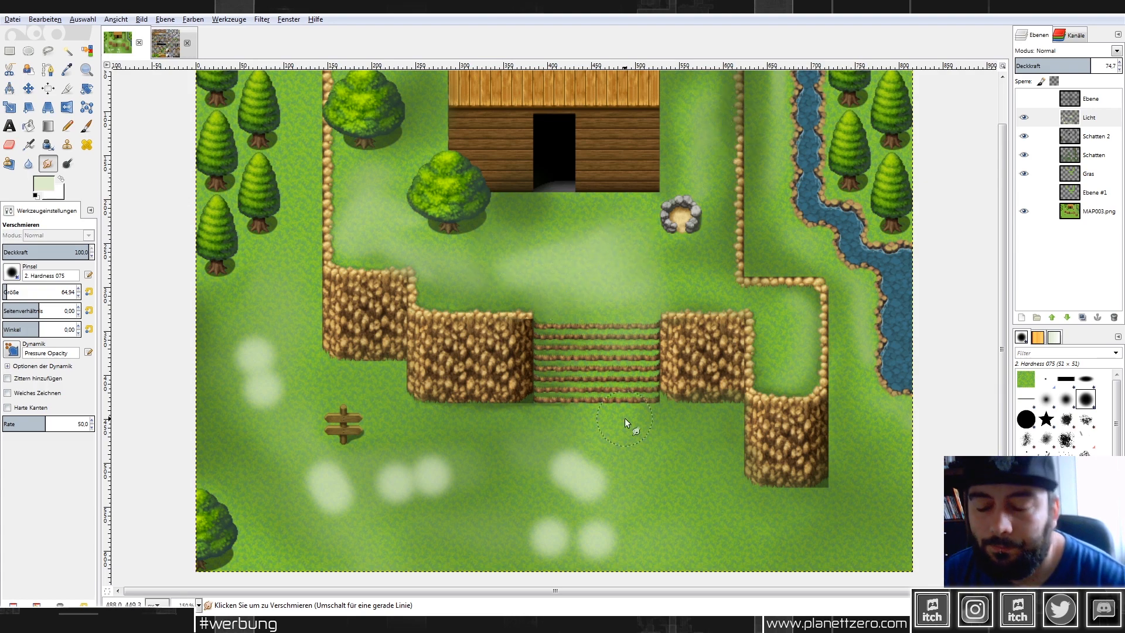
left_click_drag(360, 492, 384, 497)
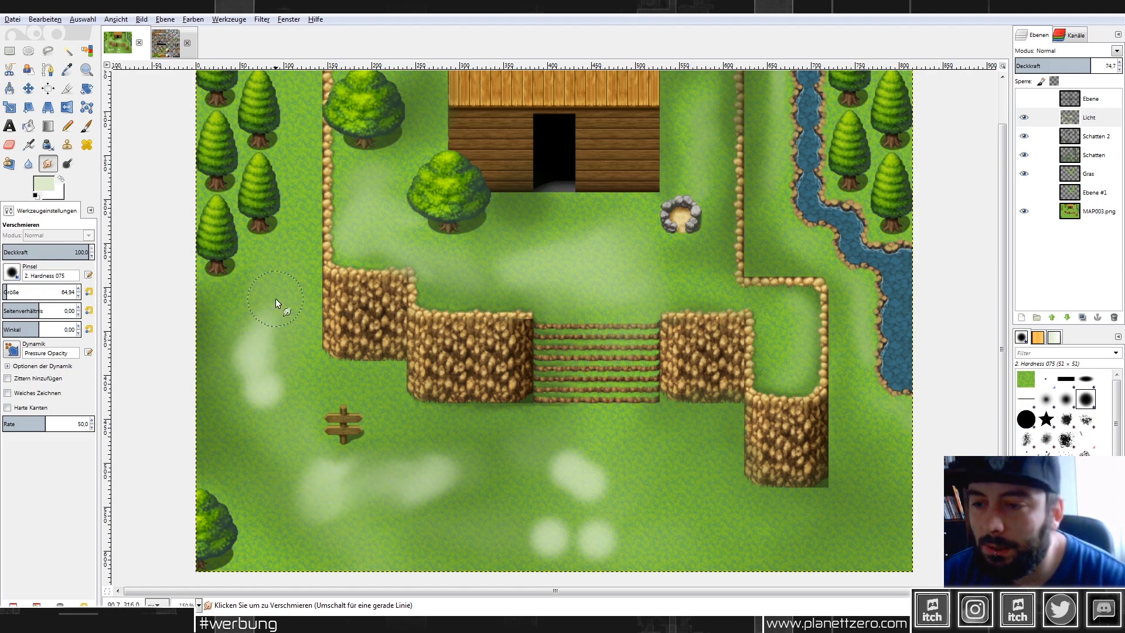
mouse_move(245, 384)
left_mouse_down()
mouse_move(272, 409)
mouse_move(281, 457)
mouse_move(318, 520)
mouse_move(456, 469)
mouse_move(413, 505)
mouse_move(482, 494)
mouse_move(433, 458)
mouse_move(633, 494)
mouse_move(641, 476)
mouse_move(606, 466)
mouse_move(618, 489)
mouse_move(626, 473)
mouse_move(618, 518)
left_mouse_up()
key("1")
Blur the Licht layer and erase the light overlapping the cliff tops with a size 10 eraser.
left_click(262, 19)
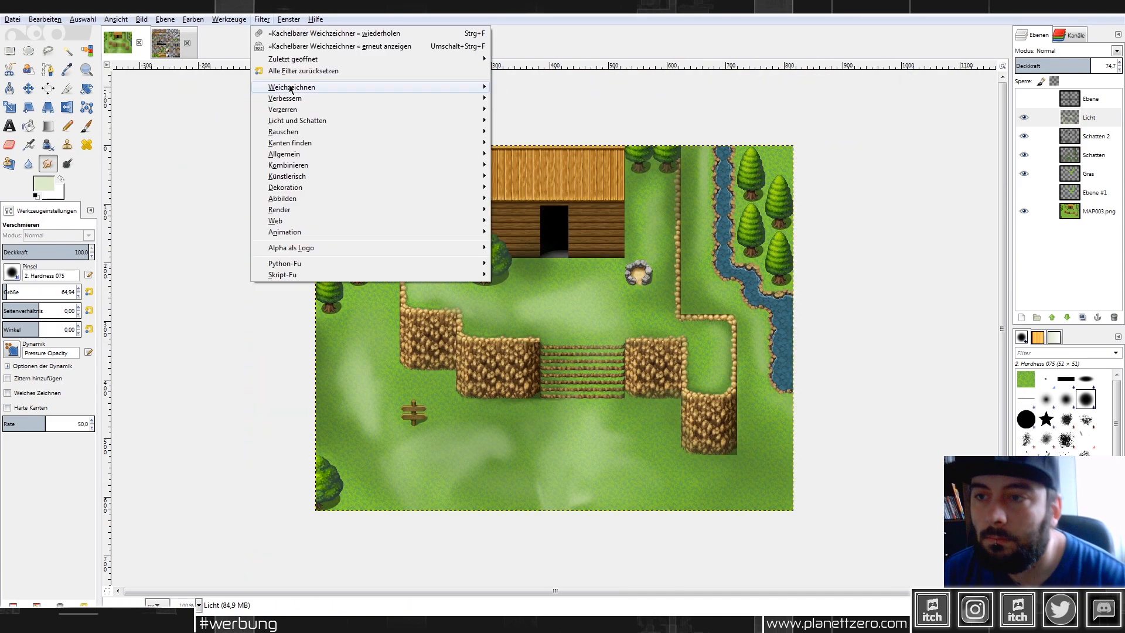
key("Return")
key("2")
key("shift+e")
key("3")
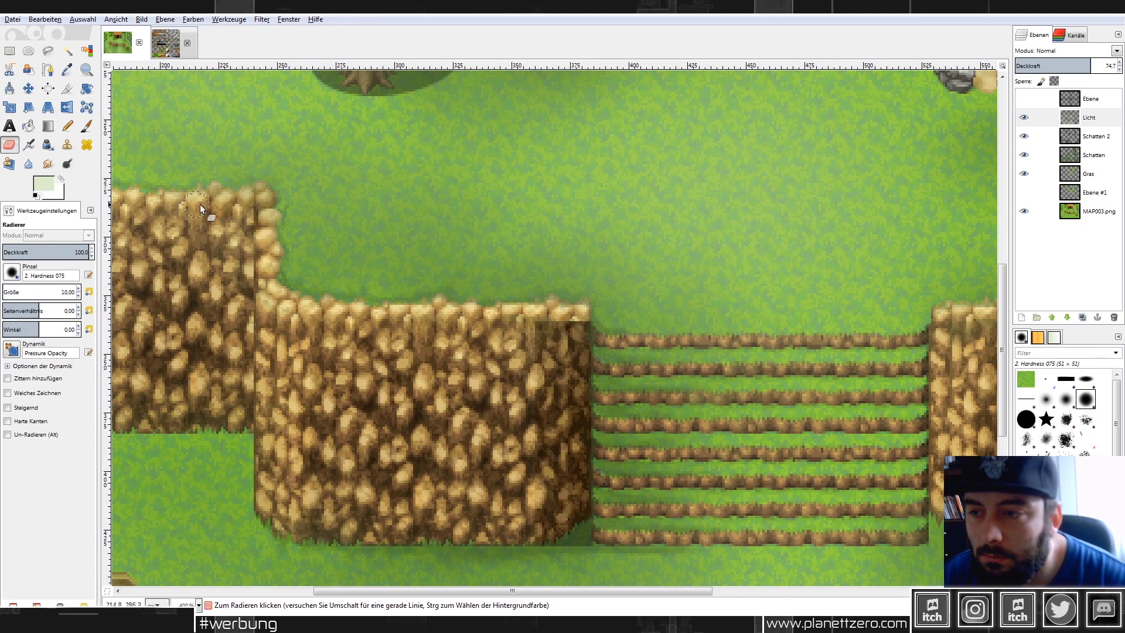
scroll(529, 336, "down", 4)
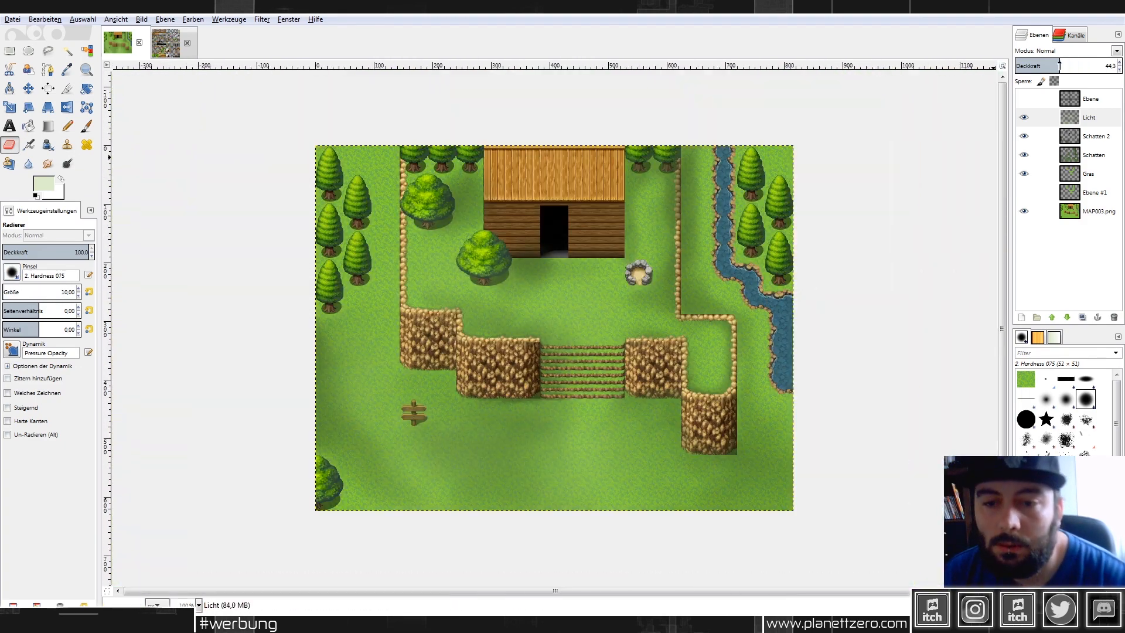
Shift the Licht layer's colour towards a cooler bluish green and set its opacity to 50.6.
left_click(1071, 69)
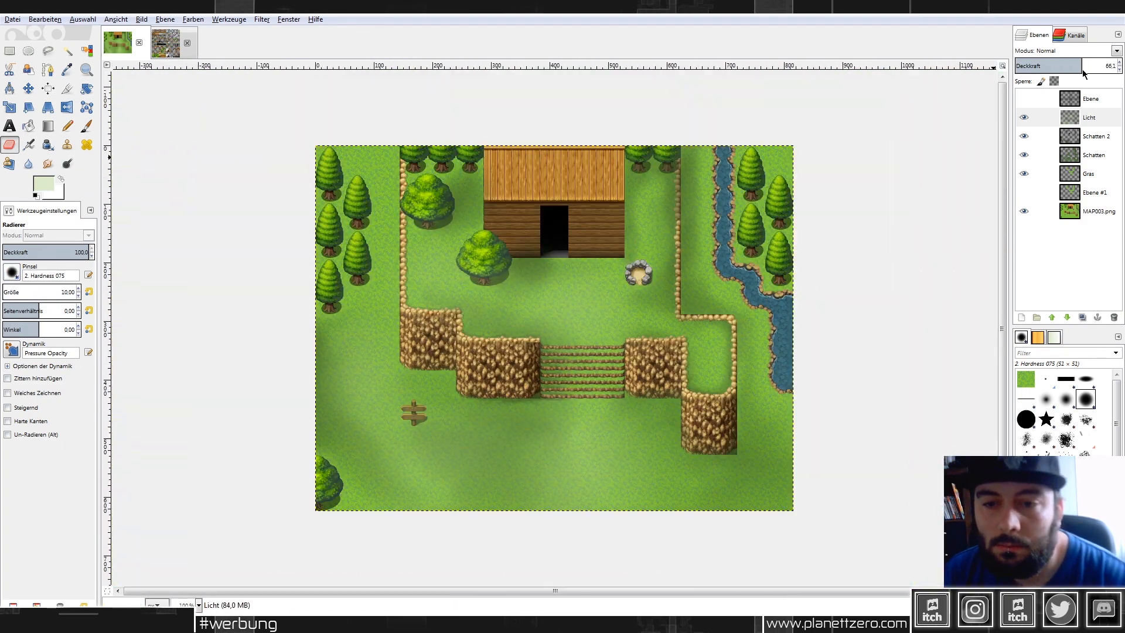
left_click_drag(1070, 70, 1077, 69)
left_click(194, 20)
left_click(214, 61)
left_click_drag(122, 109, 111, 109)
mouse_move(124, 79)
left_mouse_down()
mouse_move(111, 79)
mouse_move(139, 94)
left_mouse_up()
left_click(144, 146)
left_click(1033, 70)
left_click_drag(1034, 69, 1067, 69)
Erase the tinted light from the signpost and other objects with the 2. Hardness 100 brush at size 5.
key("shift+e")
scroll(423, 418, "up", 5)
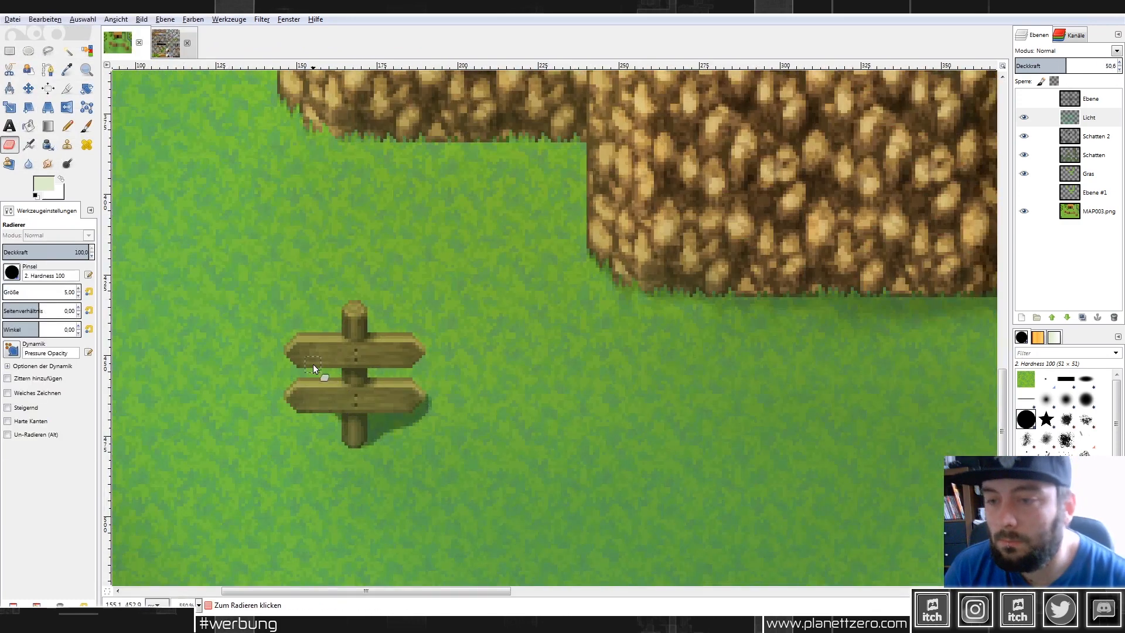
scroll(313, 365, "up", 2)
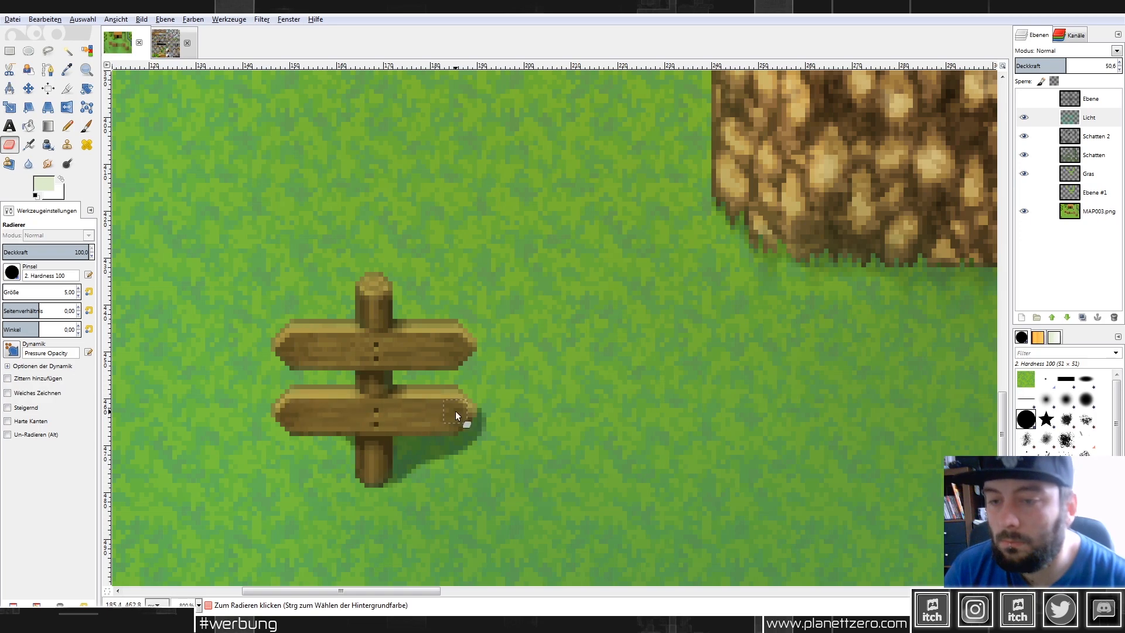
key("shift+ctrl+j")
scroll(394, 316, "up", 4)
key("1")
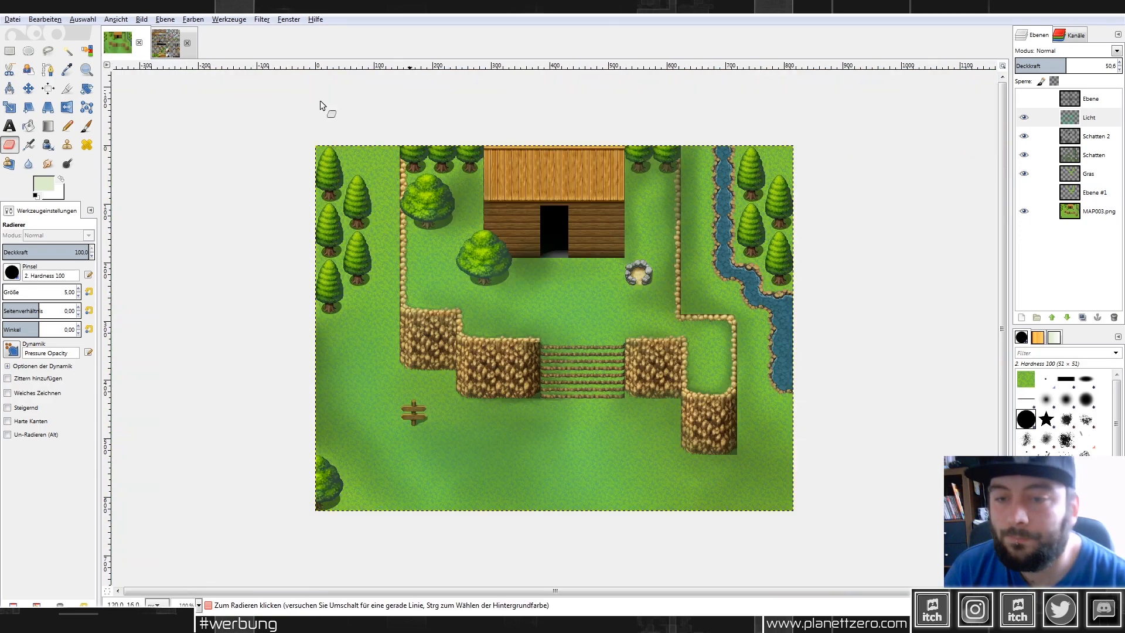
scroll(544, 356, "up", 6)
key("shift+ctrl+j")
Lower the Schatten 2 layer's opacity to 23.
left_click(1094, 136)
left_click_drag(1090, 66, 1048, 65)
key("1")
left_click(1094, 154)
left_click(1094, 137)
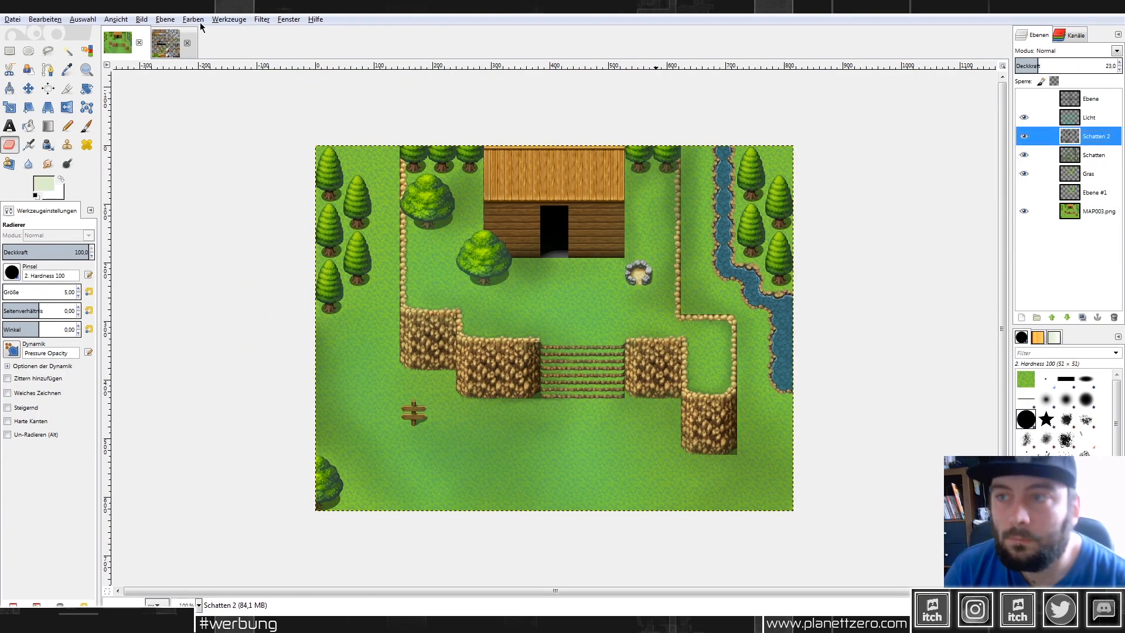
Apply a colour adjustment to the Schatten 2 layer, raise its opacity and check the shadows up close.
left_click(193, 20)
left_click(211, 57)
left_click_drag(125, 111, 151, 96)
mouse_move(123, 80)
left_mouse_down()
mouse_move(81, 80)
mouse_move(103, 81)
left_mouse_up()
left_click(144, 148)
mouse_move(1051, 64)
left_mouse_down()
mouse_move(1028, 65)
mouse_move(1087, 62)
left_mouse_up()
left_click(9, 144)
scroll(579, 269, "up", 4)
scroll(771, 272, "down", 4)
scroll(902, 212, "up", 2)
Shift the Licht layer's colour back to a warmer light green with a colour adjustment.
left_click(1091, 118)
scroll(820, 141, "down", 2)
left_click(226, 20)
mouse_move(197, 20)
left_click(234, 48)
left_click_drag(137, 242, 204, 260)
left_click_drag(145, 242, 120, 244)
left_click_drag(137, 272, 152, 272)
left_click_drag(203, 256, 188, 258)
left_click(158, 325)
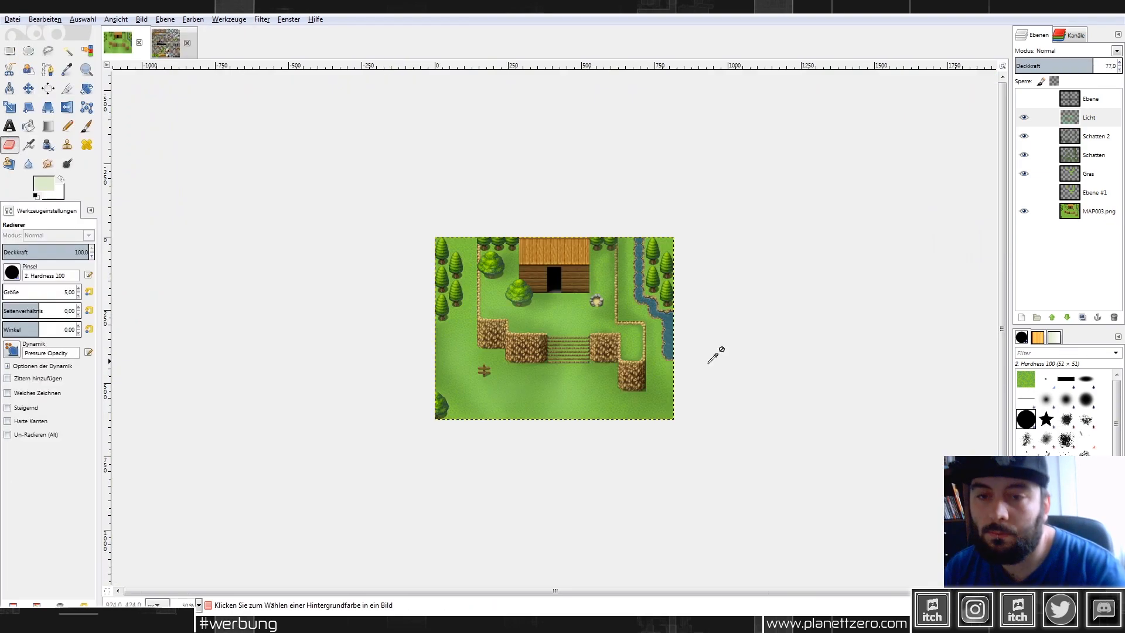
Set the Schatten 2 layer's opacity to 34.5 and adjust the opacity of the Schatten layer.
left_click(1094, 136)
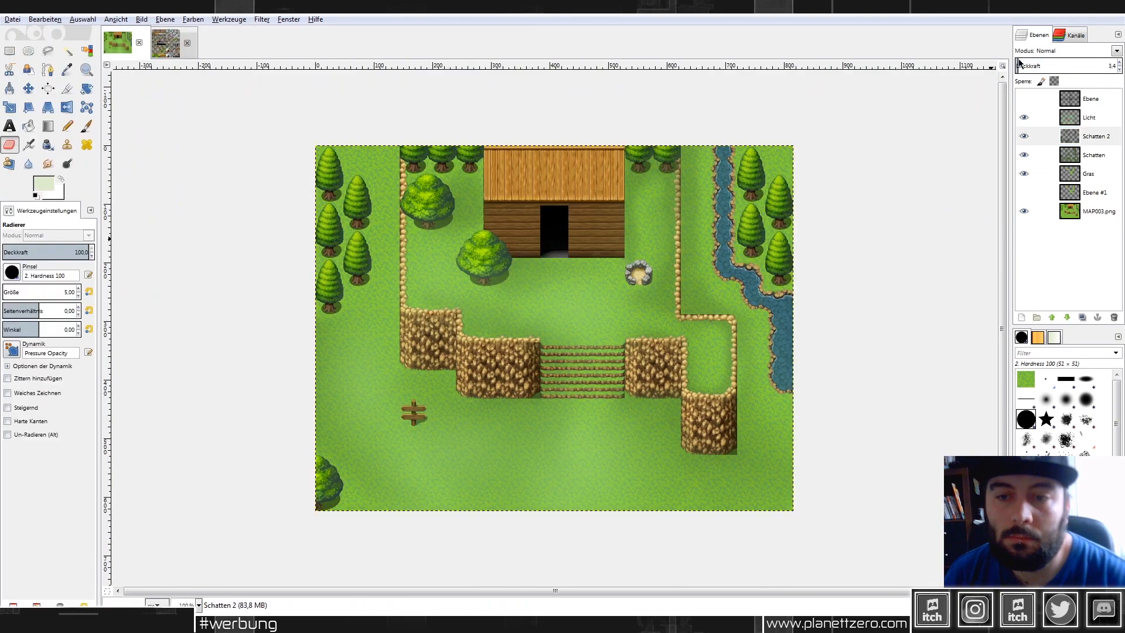
scroll(729, 276, "up", 3, "ctrl")
scroll(583, 289, "down", 2)
scroll(437, 373, "up", 1)
scroll(438, 372, "down", 1)
left_click(1094, 156)
mouse_move(1055, 68)
left_mouse_down()
mouse_move(991, 64)
mouse_move(1050, 64)
left_mouse_up()
Smudge the Schatten 2 shadows in front of the house with the 2. Hardness 075 brush at size 88.91.
left_click(1095, 137)
key("s")
scroll(528, 277, "up", 2)
left_click_drag(19, 291, 8, 292)
left_click(1085, 399)
left_click_drag(531, 262, 549, 266)
scroll(527, 252, "up", 1)
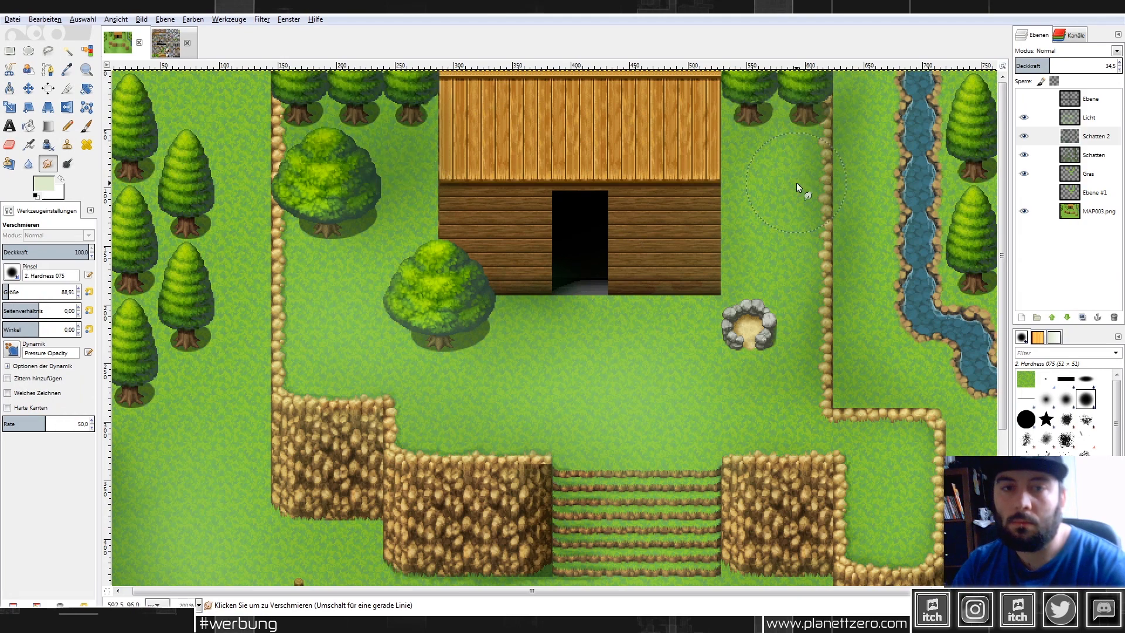
Save the image and compare the map with and without the Licht and Schatten 2 layers.
scroll(979, 156, "down", 2)
key("ctrl+s")
left_click(1025, 117)
left_click(1024, 136)
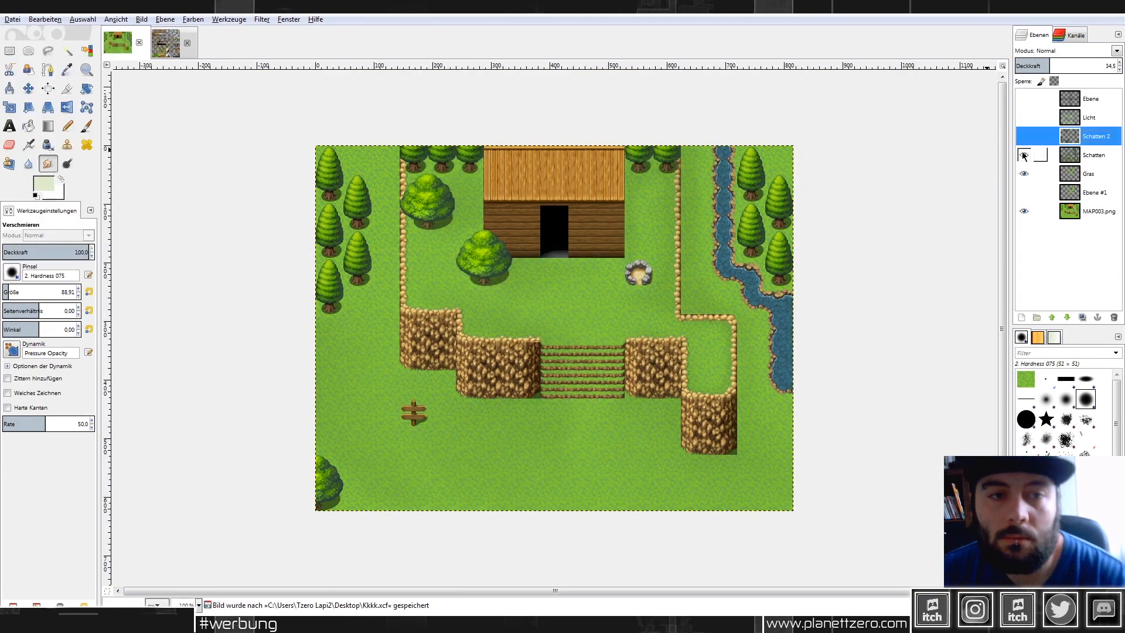
left_click(1024, 136)
left_click(1024, 117)
Lower the Licht layer's opacity and check the light areas up close with the Eraser ready.
left_click(1089, 117)
left_click_drag(1092, 63, 1067, 64)
left_click(9, 145)
scroll(483, 364, "up", 2)
scroll(644, 351, "down", 2)
scroll(560, 326, "up", 1)
scroll(545, 346, "down", 1)
scroll(502, 363, "up", 1)
Activate the Smudge tool on the Schatten 2 layer and inspect the shading in front of the house and around the cliffs.
left_click(48, 164)
left_click(1093, 136)
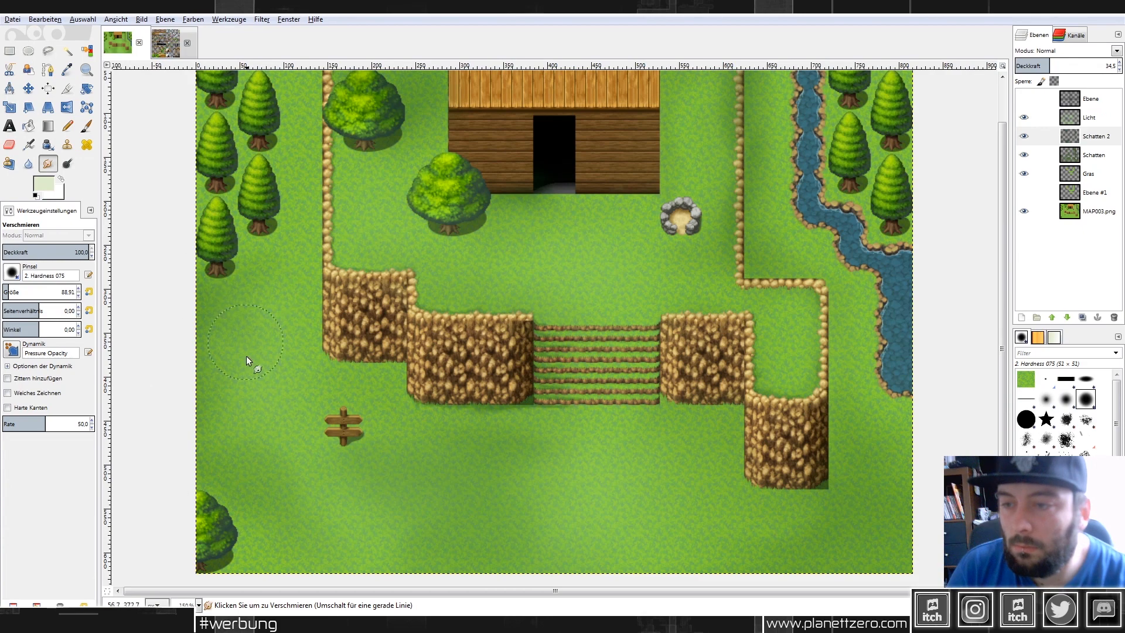
scroll(655, 399, "down", 1)
scroll(490, 428, "up", 2)
scroll(790, 403, "down", 2)
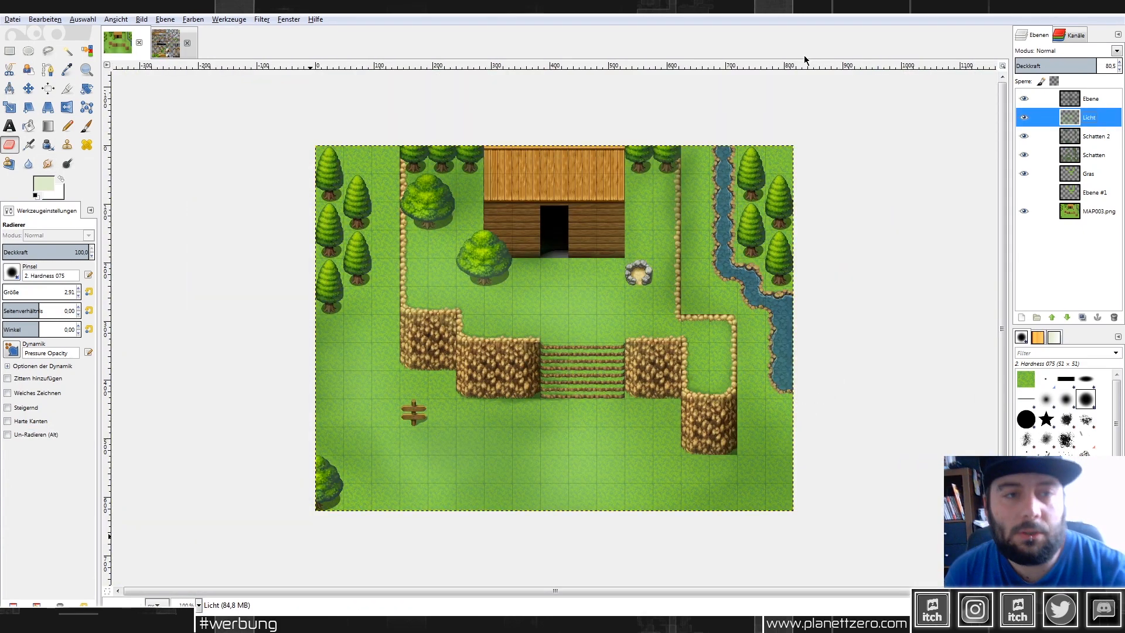
Add a transparent 816 × 624 px layer named Gegenstände directly above the Licht layer.
right_click(1026, 117)
left_click(1030, 143)
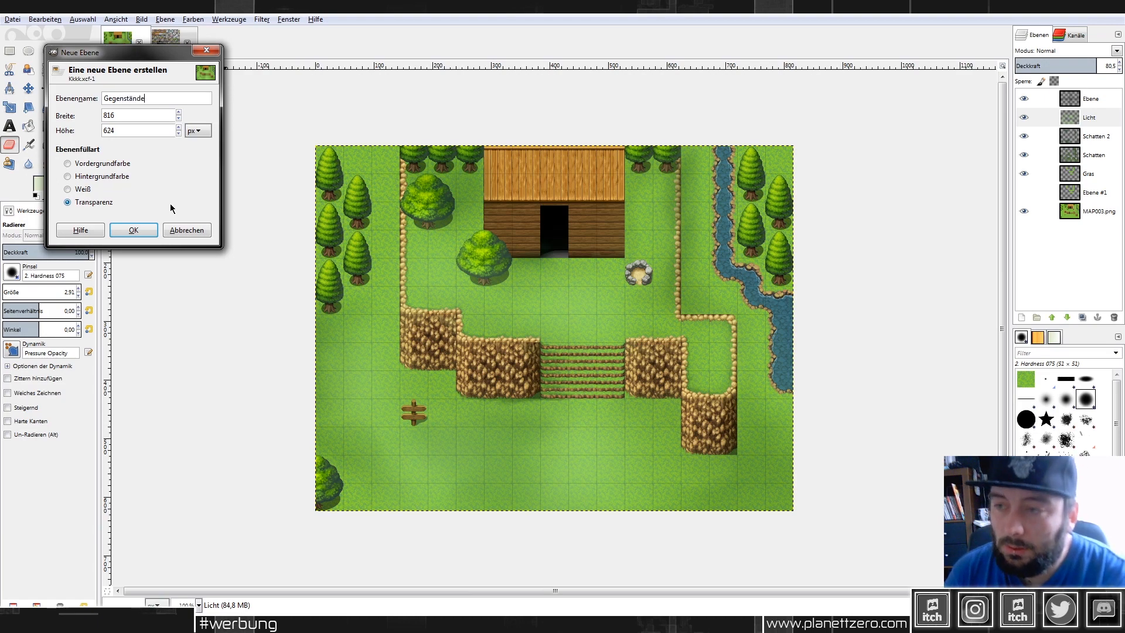
key("Return")
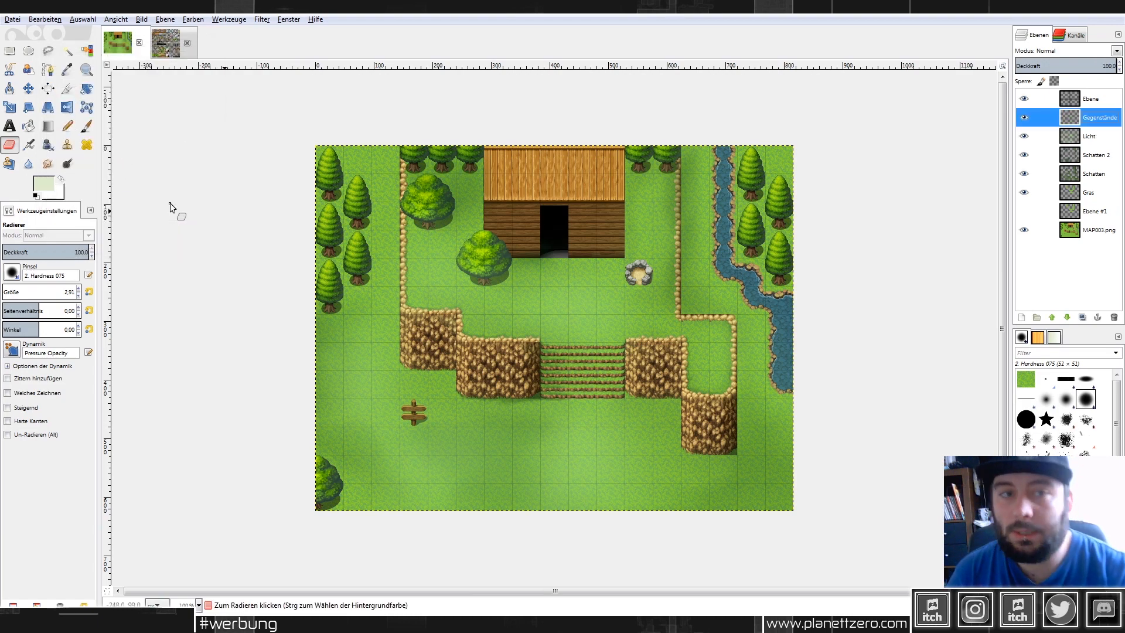
Copy the yellow-white flowers from the Outside_B.png tileset using a rectangular selection of about 35 × 28 px.
left_click(166, 46)
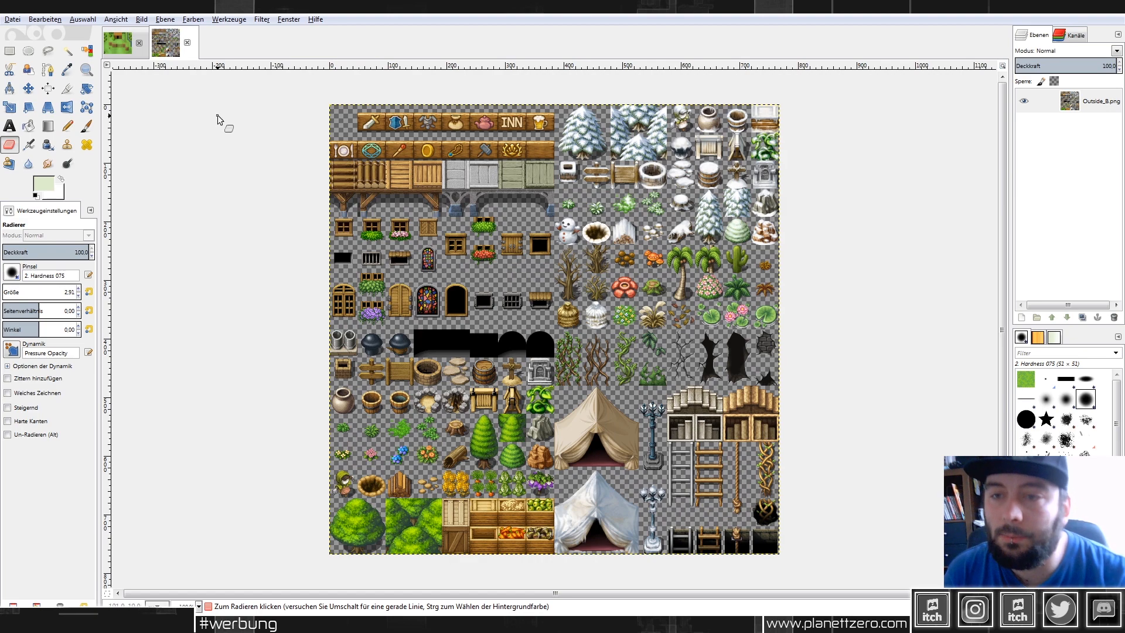
left_click(9, 51)
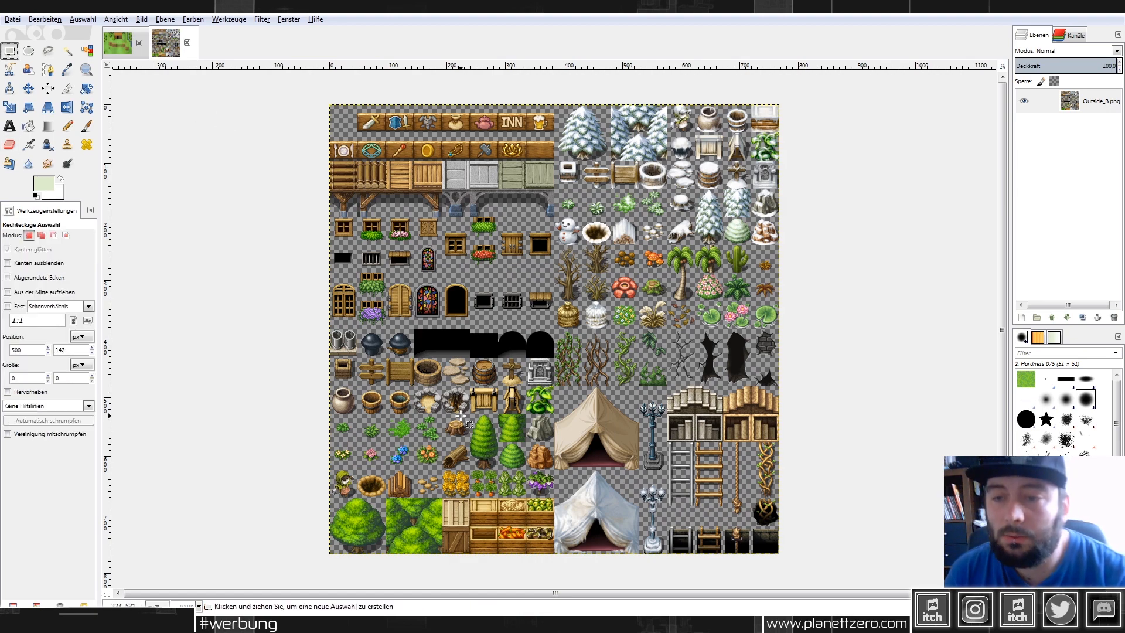
key("plus")
scroll(270, 455, "up", 4)
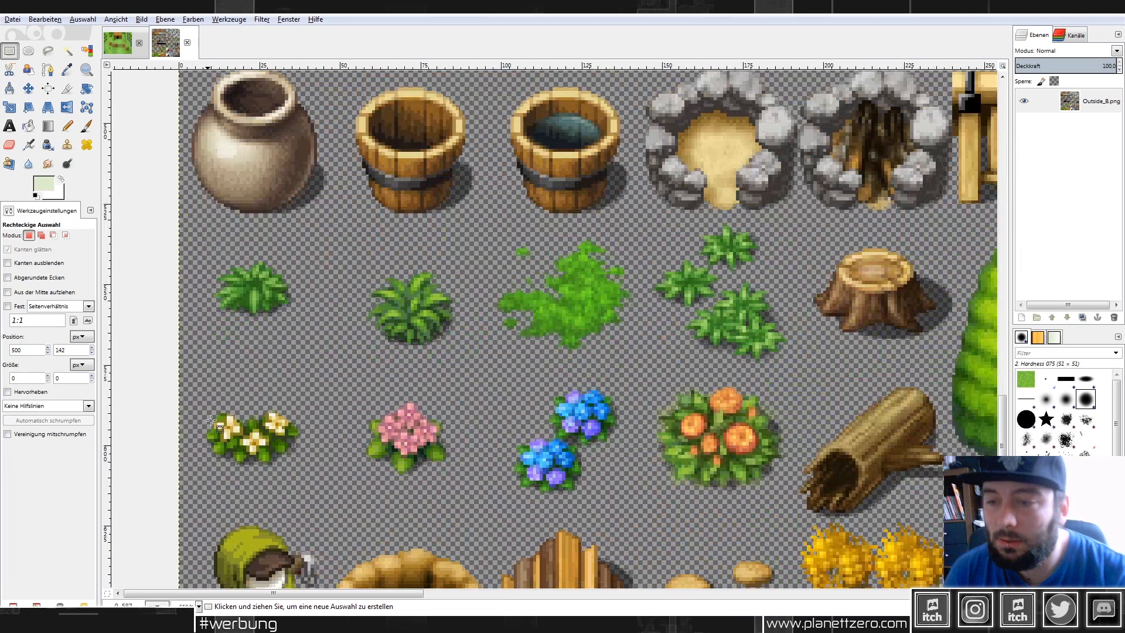
left_click_drag(199, 388, 312, 477)
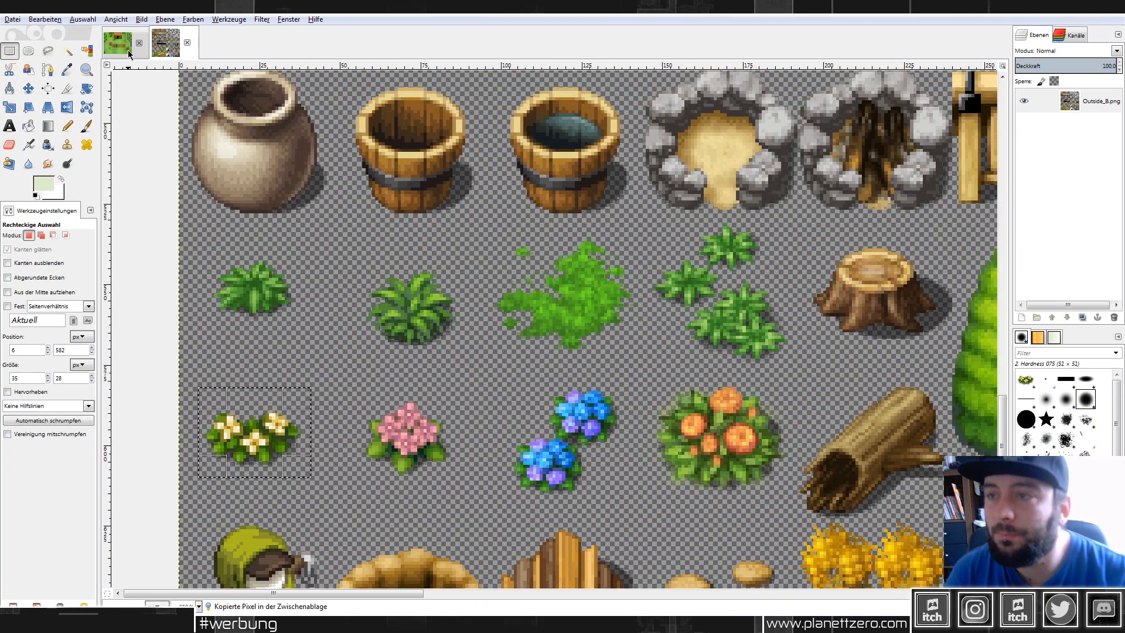
Paste the yellow-white flowers into the map and place them on the grass in front of the house near the tree.
left_click(128, 52)
key("ctrl+v")
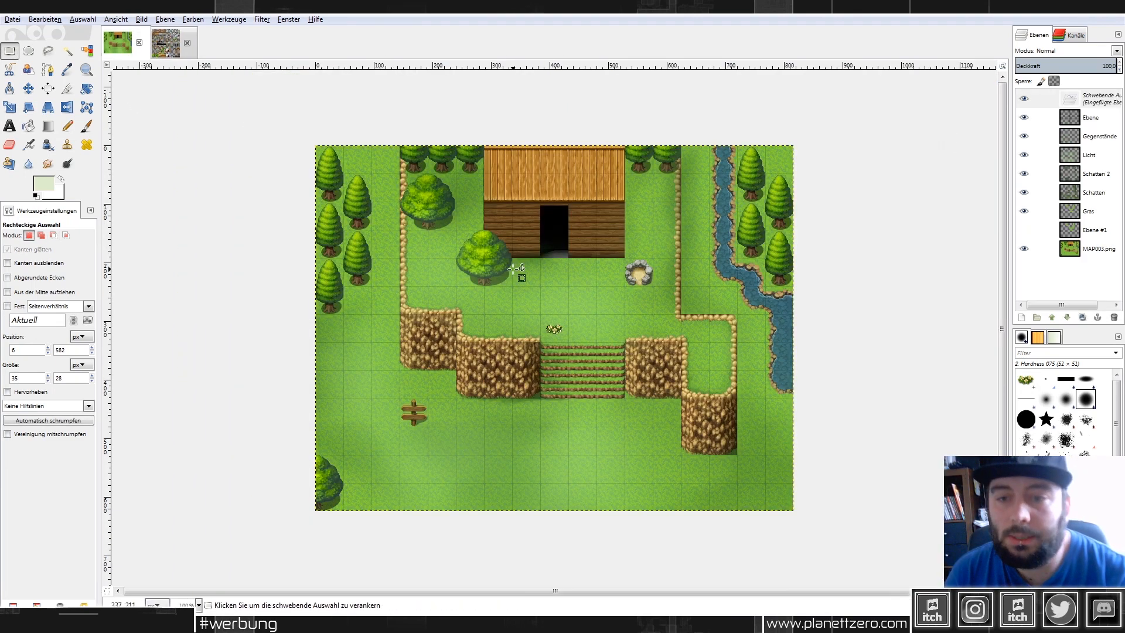
scroll(521, 287, "up", 3)
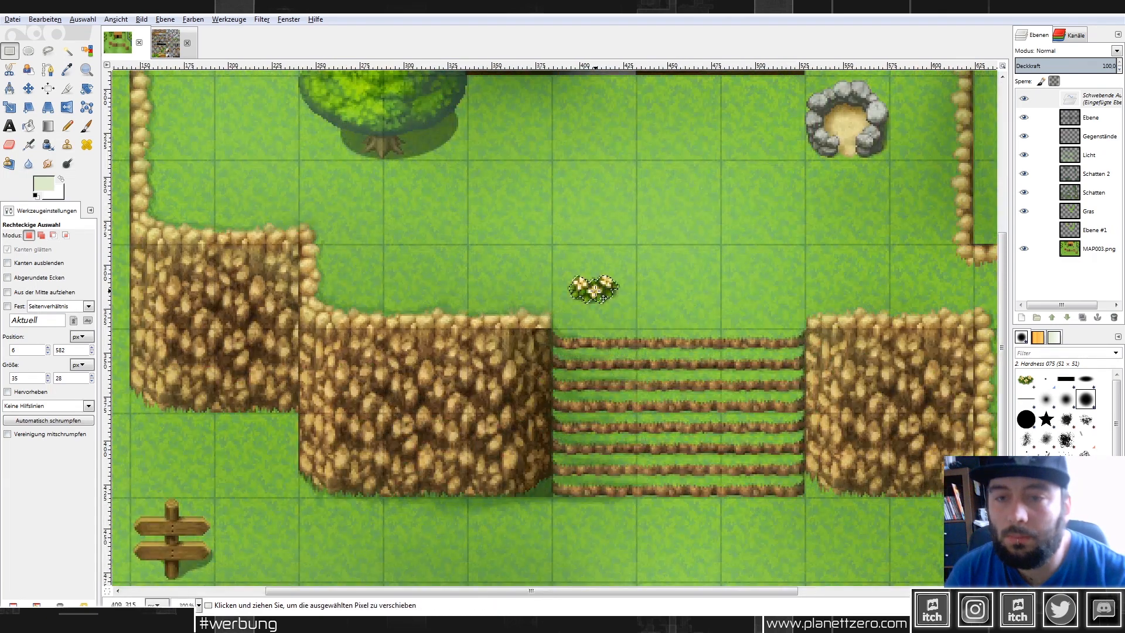
left_click_drag(595, 290, 527, 222)
Place a second bunch of yellow-white flowers diagonally below the first and flip it horizontally.
left_click_drag(484, 190, 525, 209)
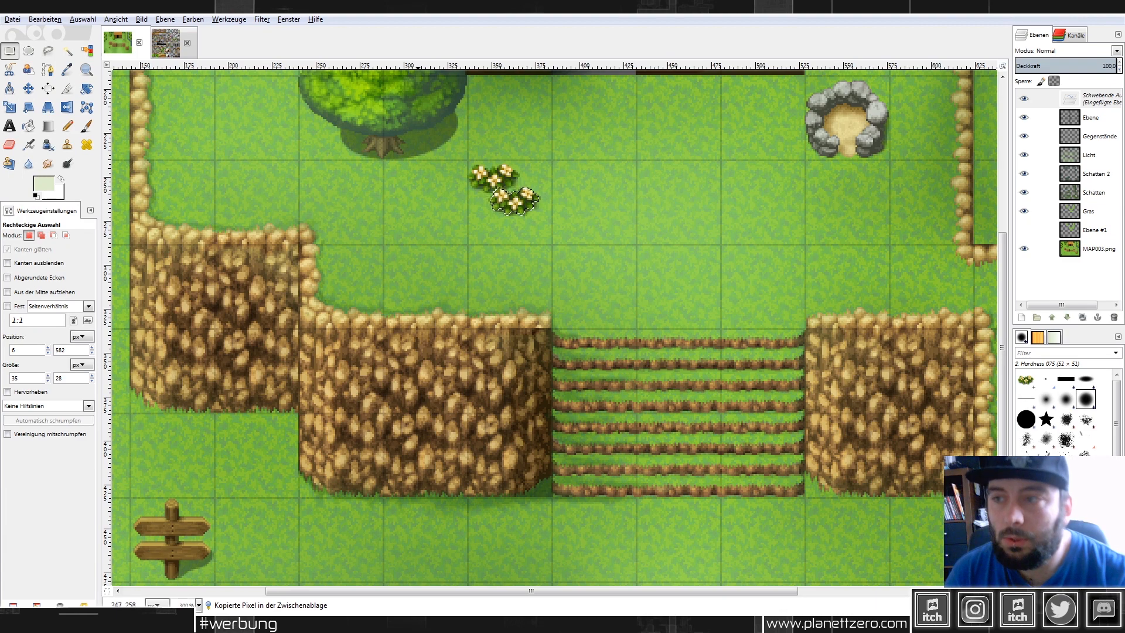
left_click(67, 106)
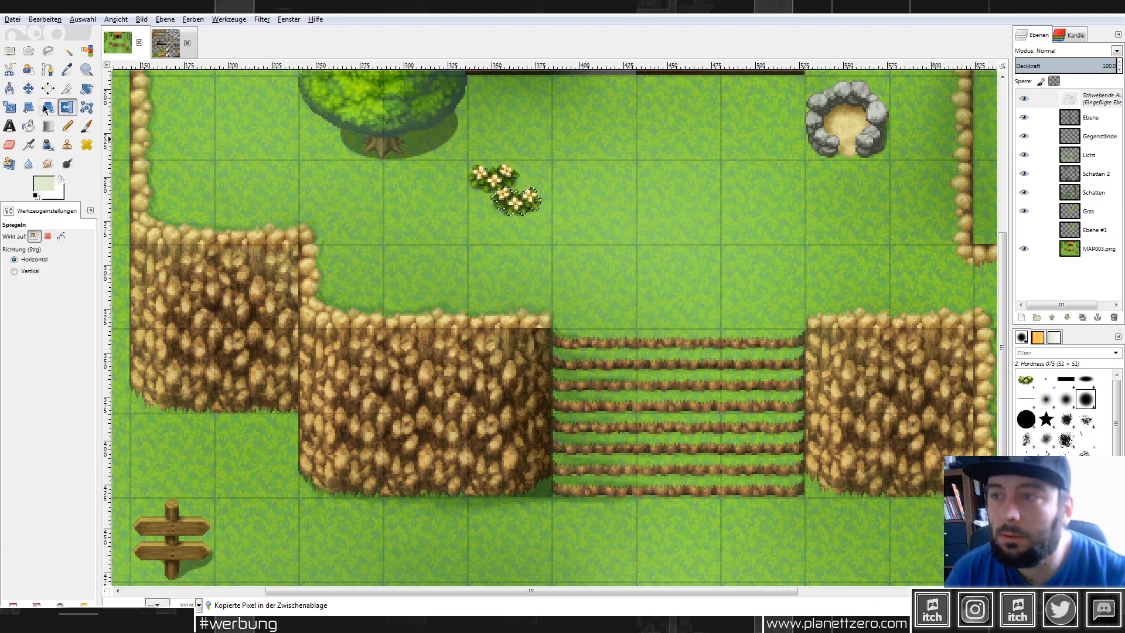
key("m")
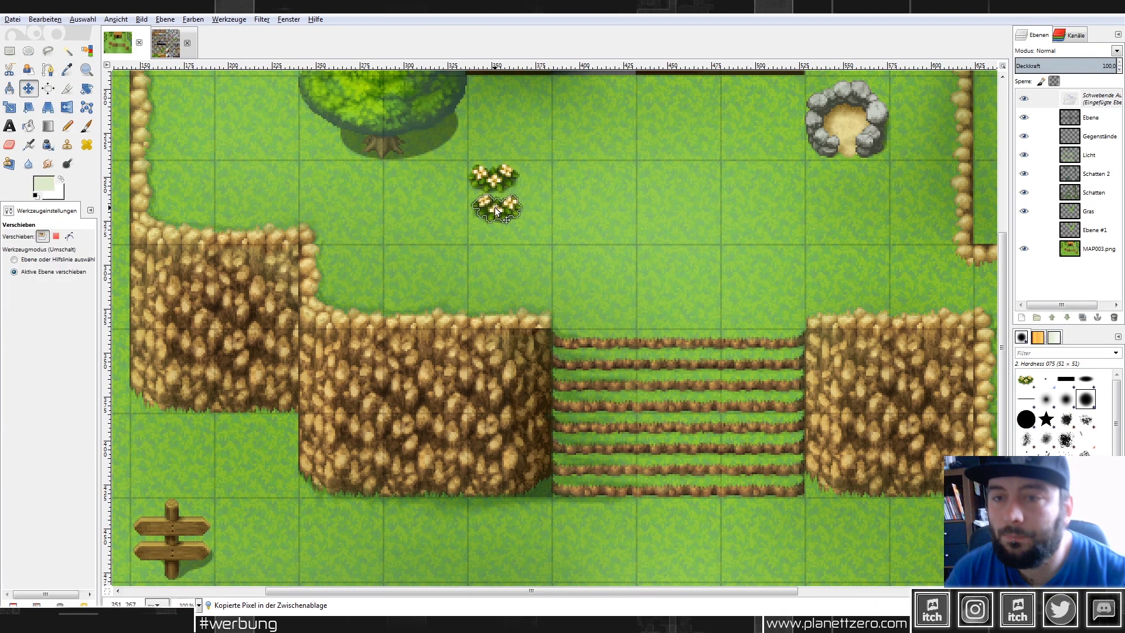
key("r")
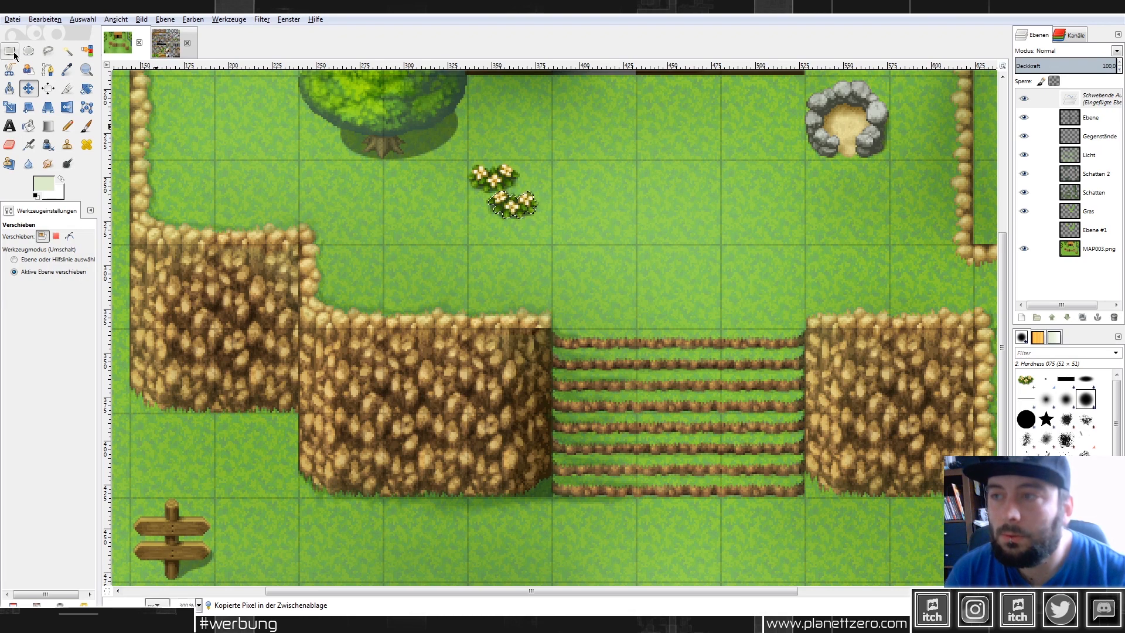
Paste more yellow-white flowers and line them up in a row along the house wall to the right of the door.
key("ctrl+v")
left_click_drag(573, 344, 601, 286)
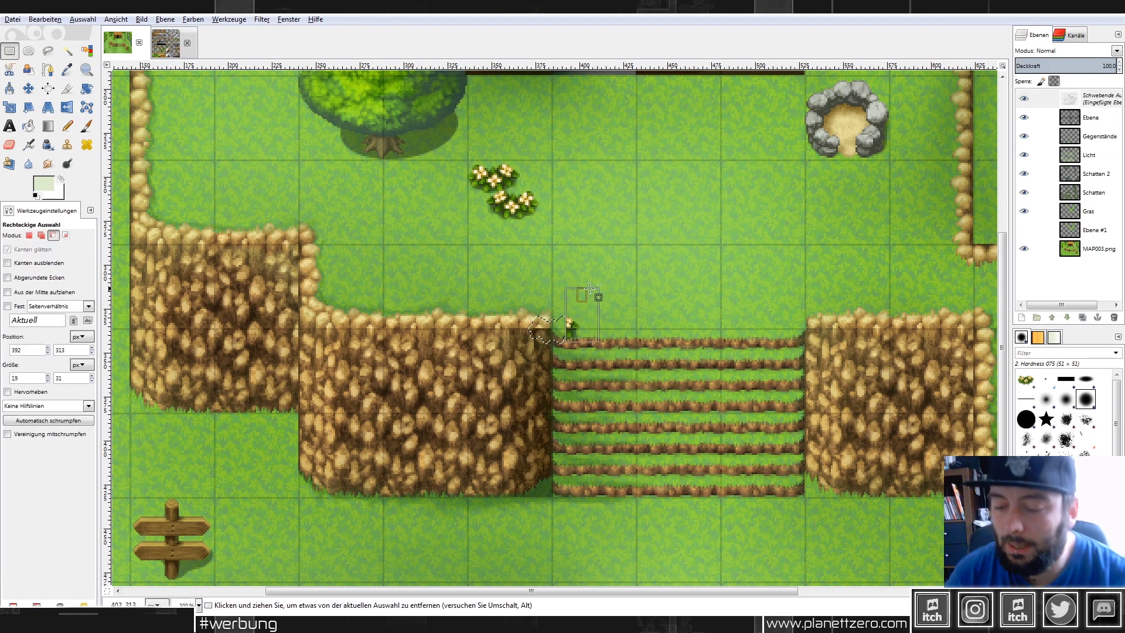
left_click_drag(567, 334, 668, 223)
scroll(730, 275, "up", 3)
key("ctrl+c")
key("ctrl+v")
left_click(701, 248)
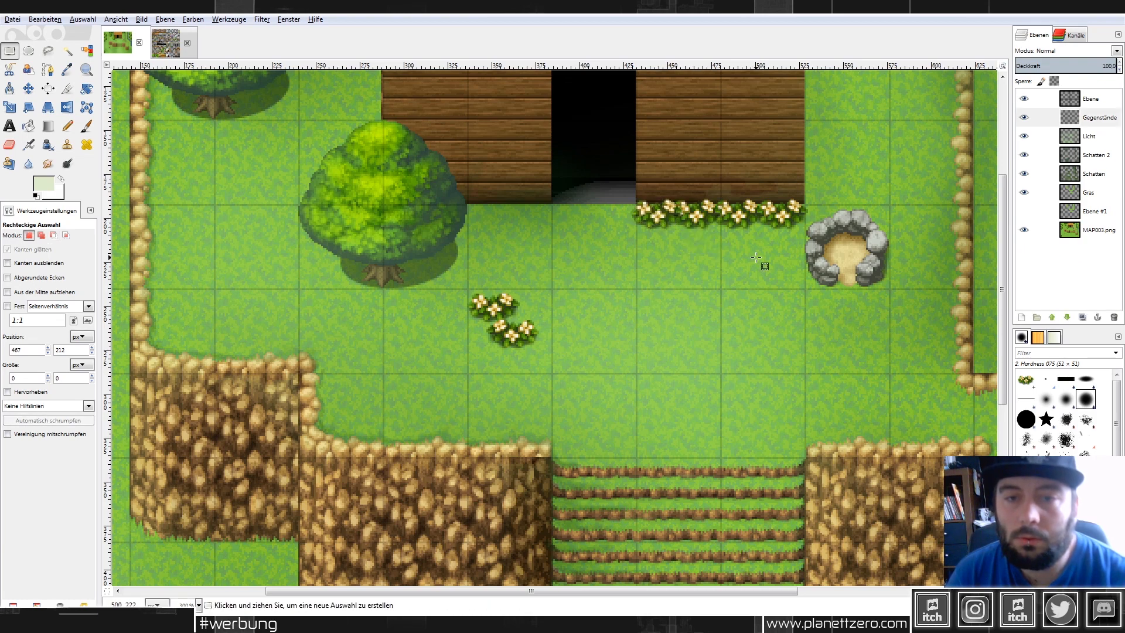
scroll(760, 260, "down", 1)
scroll(756, 258, "down", 1)
scroll(311, 313, "down", 2)
scroll(477, 261, "up", 2)
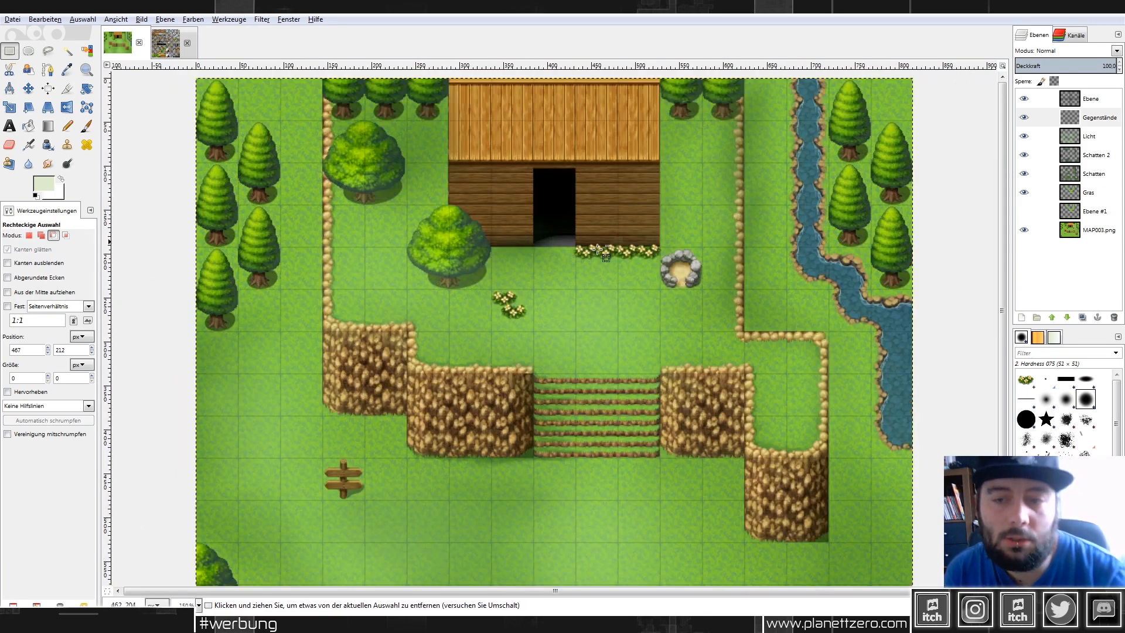
scroll(514, 241, "up", 1)
Copy the pink flowers from the Outside_B.png tileset and place two bunches beside the stone edge left of the house.
key("alt+2")
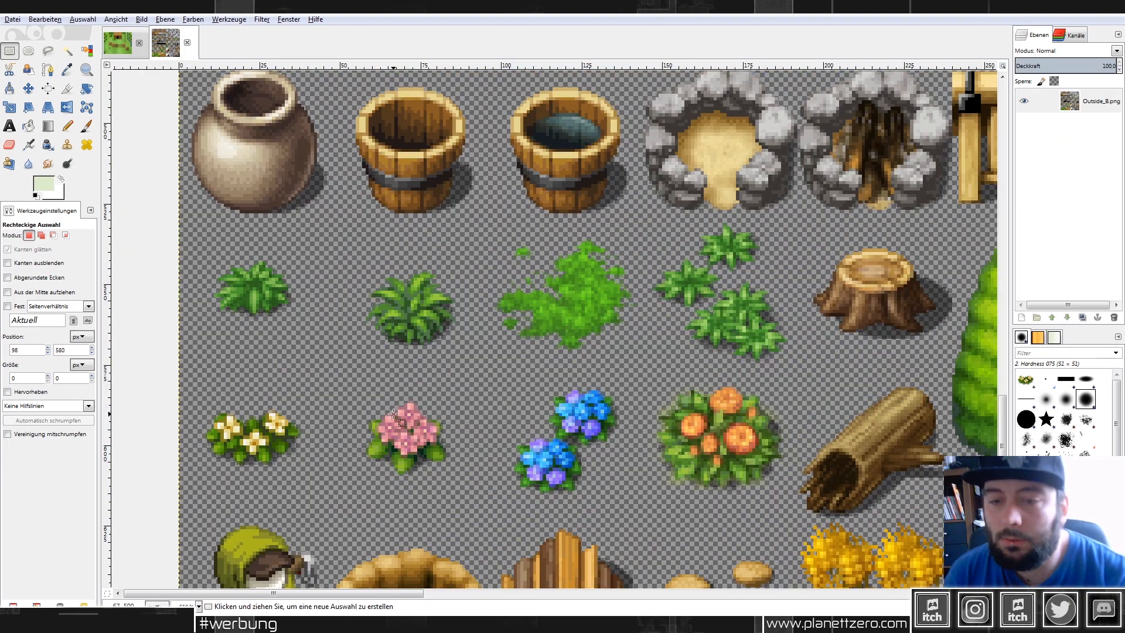
left_click_drag(347, 391, 462, 483)
key("ctrl+c")
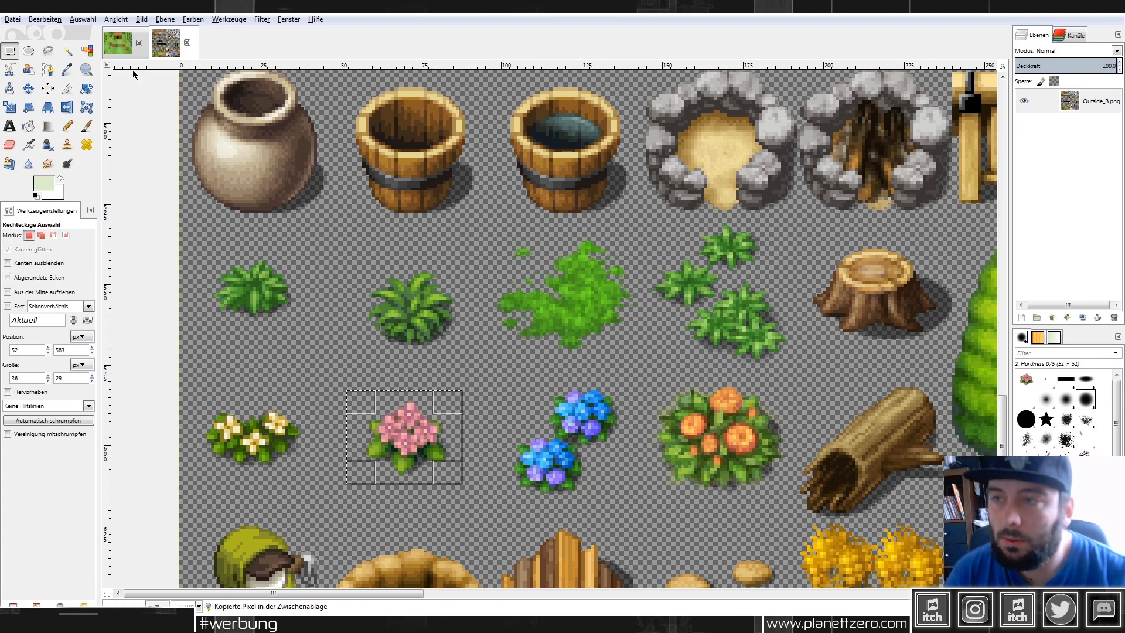
key("alt+1")
key("ctrl+v")
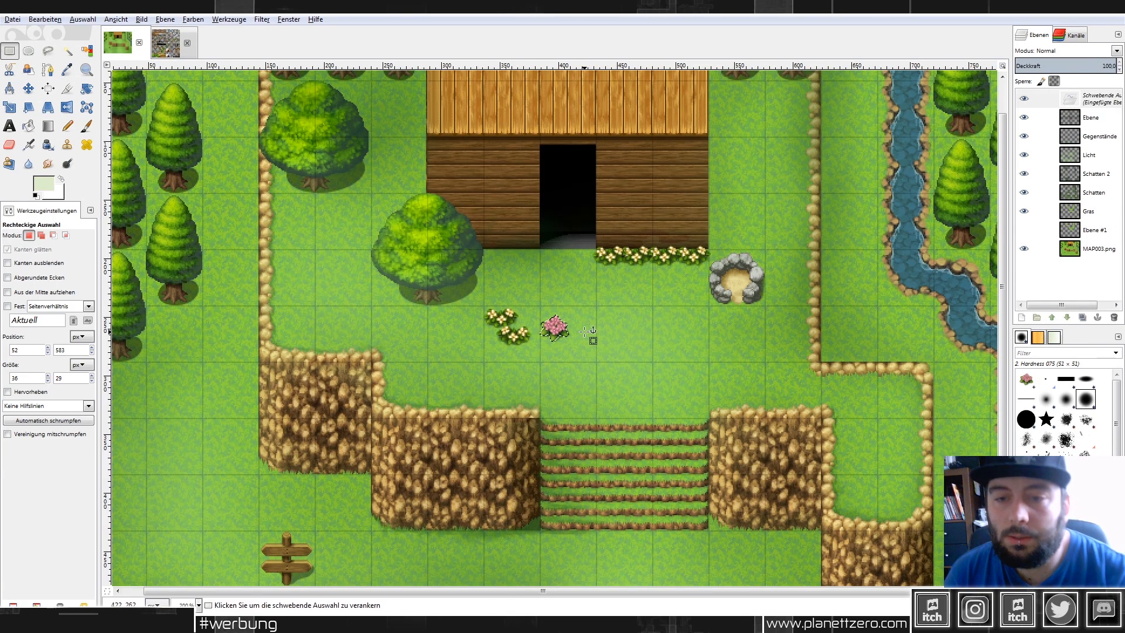
left_click_drag(565, 340, 308, 241)
key("ctrl+c")
key("ctrl+v")
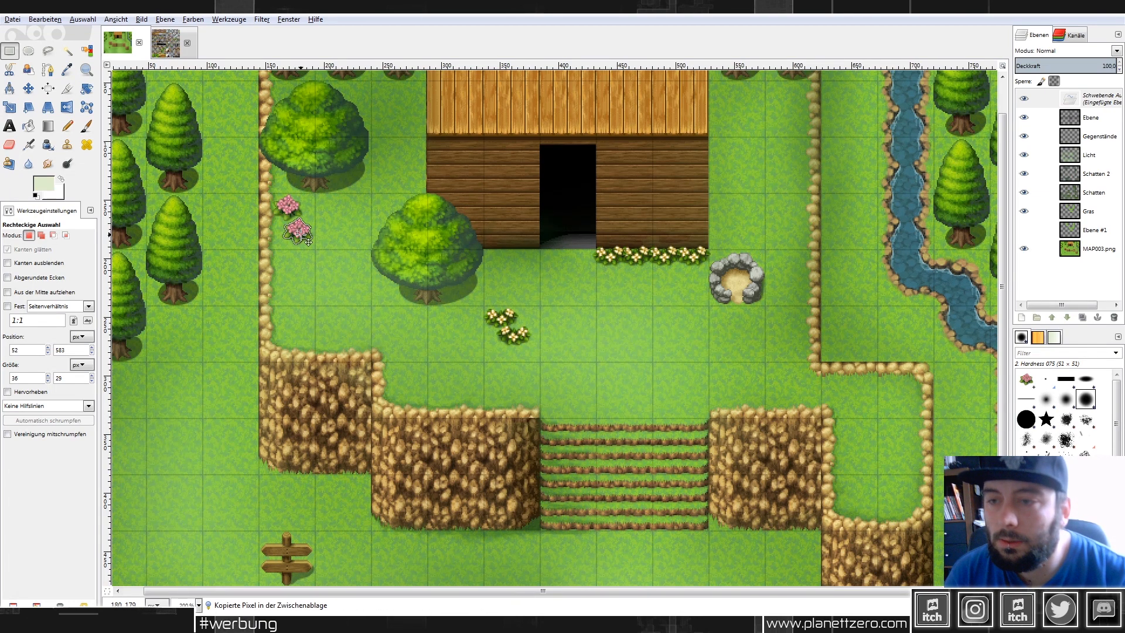
Place two bunches of pink flowers on the grass right of the house, flipping one horizontally, and anchor them.
scroll(340, 228, "up", 1)
key("ctrl+v")
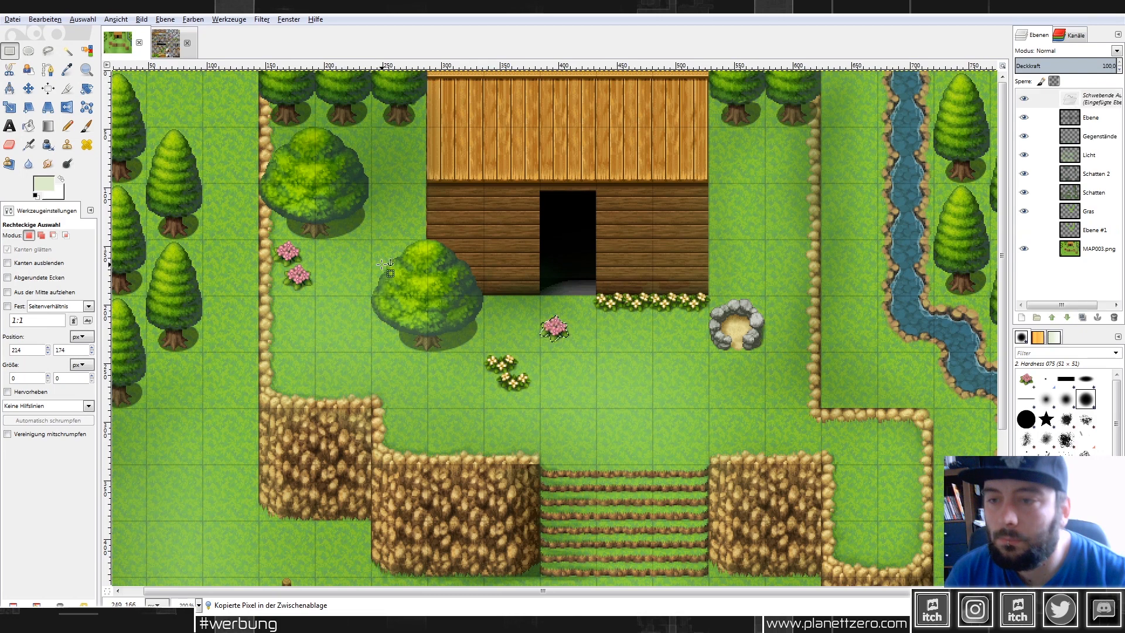
left_click_drag(790, 164, 744, 145)
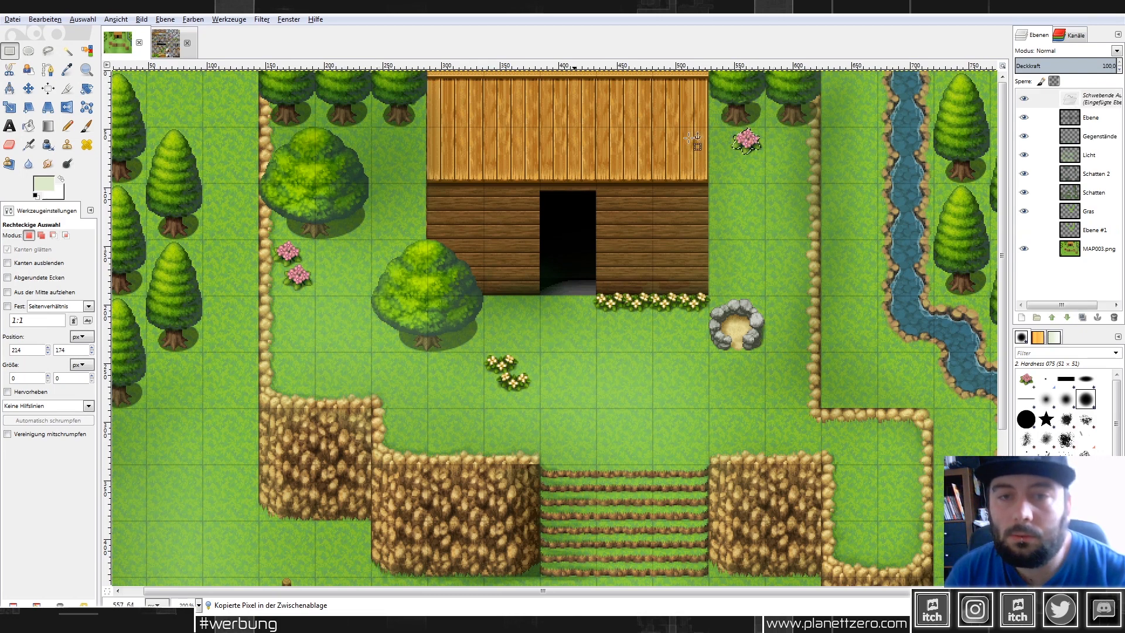
left_click(69, 106)
left_click(28, 89)
left_click_drag(748, 143, 728, 169)
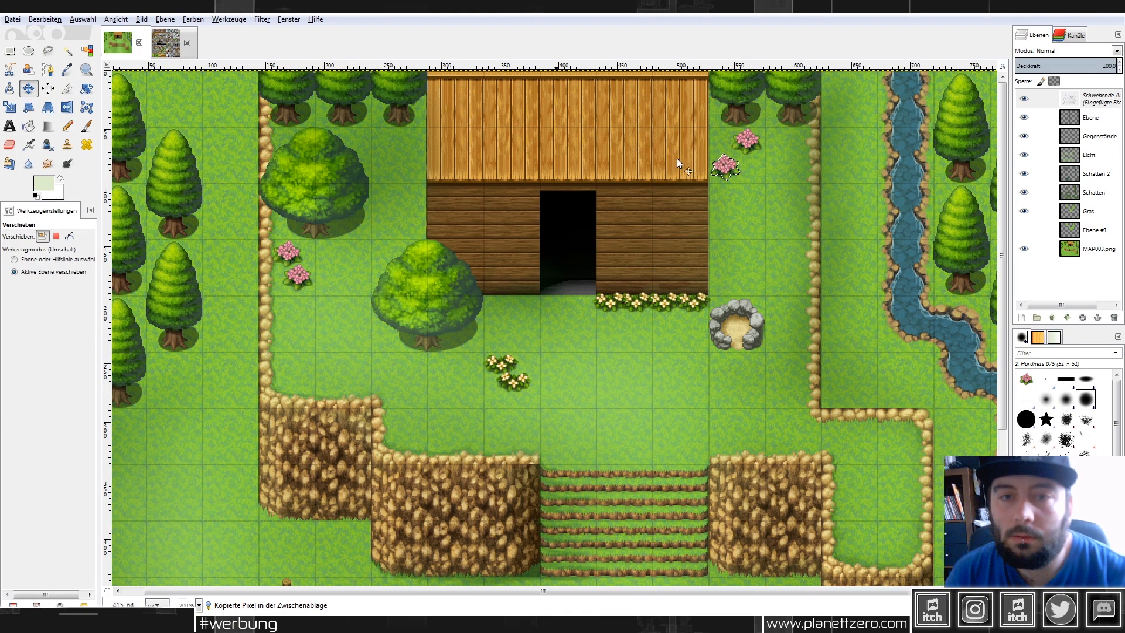
left_click(9, 52)
left_click(445, 220)
scroll(654, 262, "down", 2)
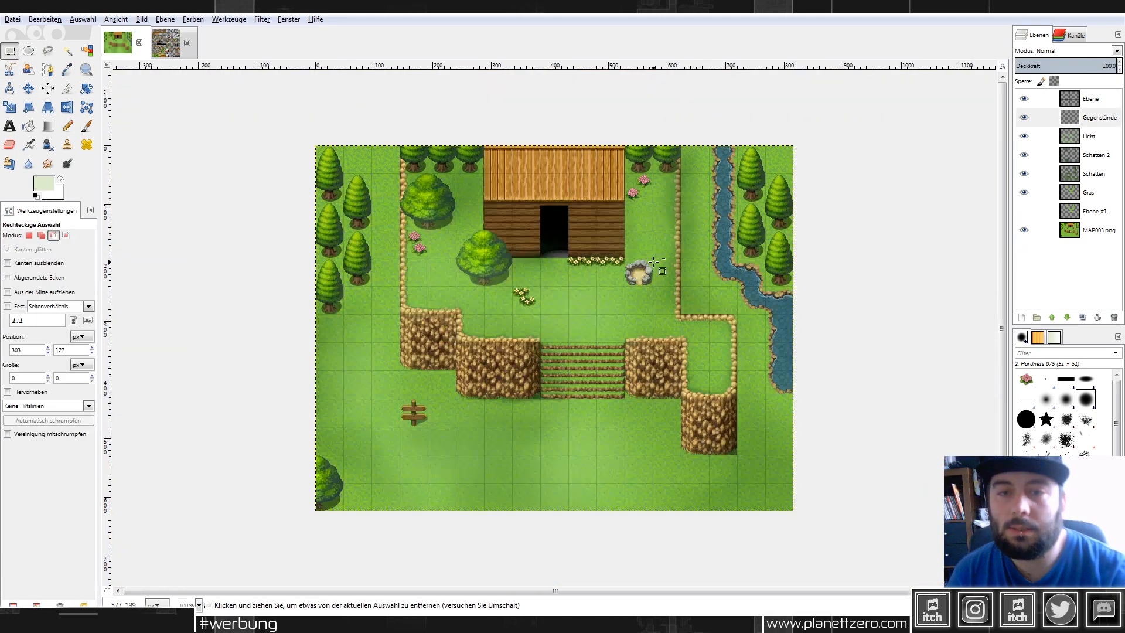
scroll(561, 202, "up", 2)
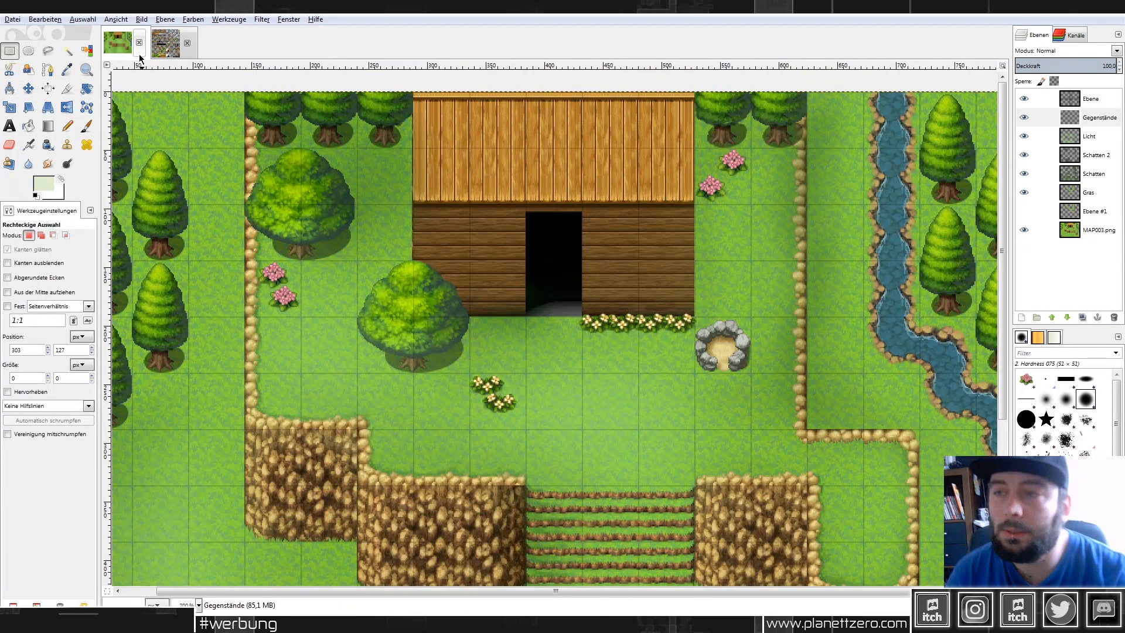
Copy a single small green plant from the plant group in the Outside_B.png tileset with Free Select.
left_click(165, 44)
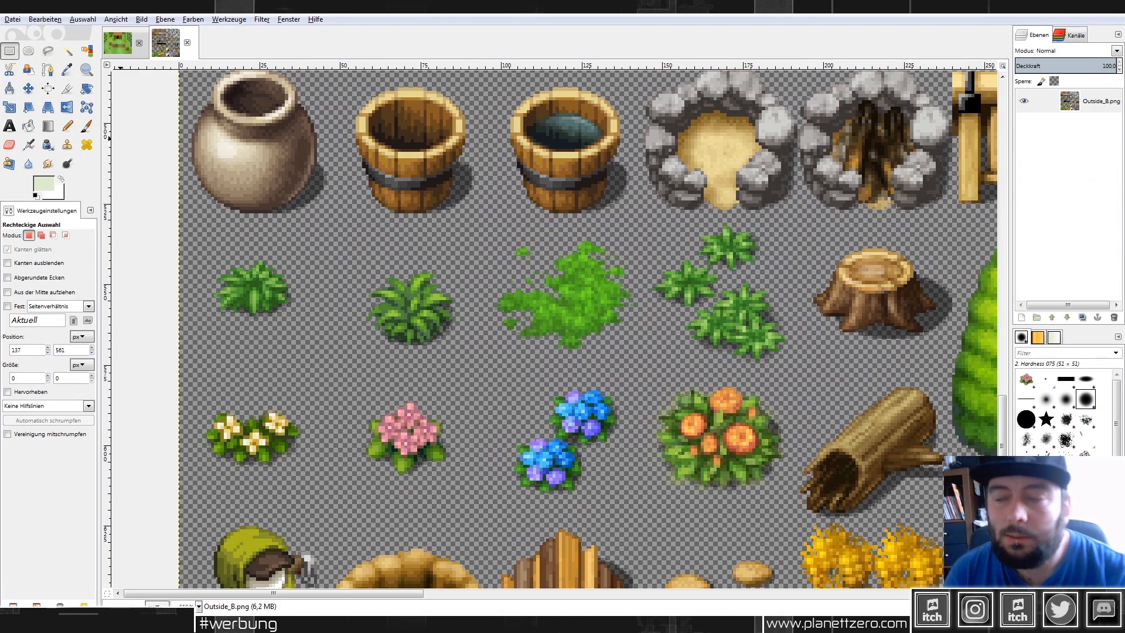
left_click(49, 51)
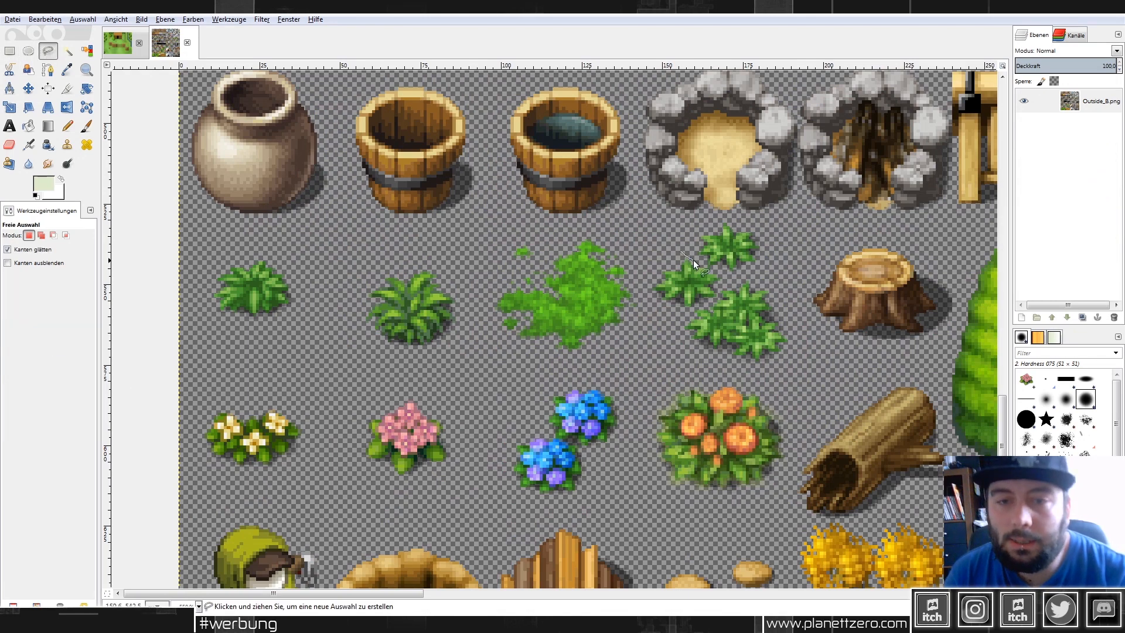
left_click_drag(694, 235, 679, 250)
left_click(10, 51)
key("ctrl+c")
Paste the small green plant below the yellow-white flowers and beside the pink flowers left of the house.
left_click(107, 49)
key("ctrl+v")
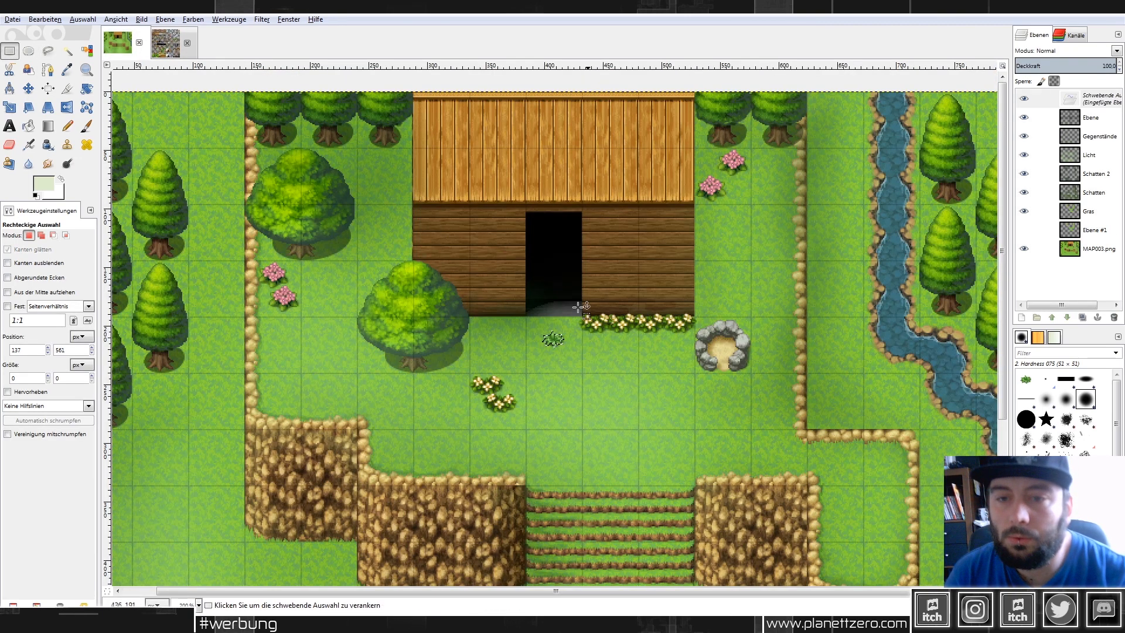
left_click_drag(555, 341, 482, 421)
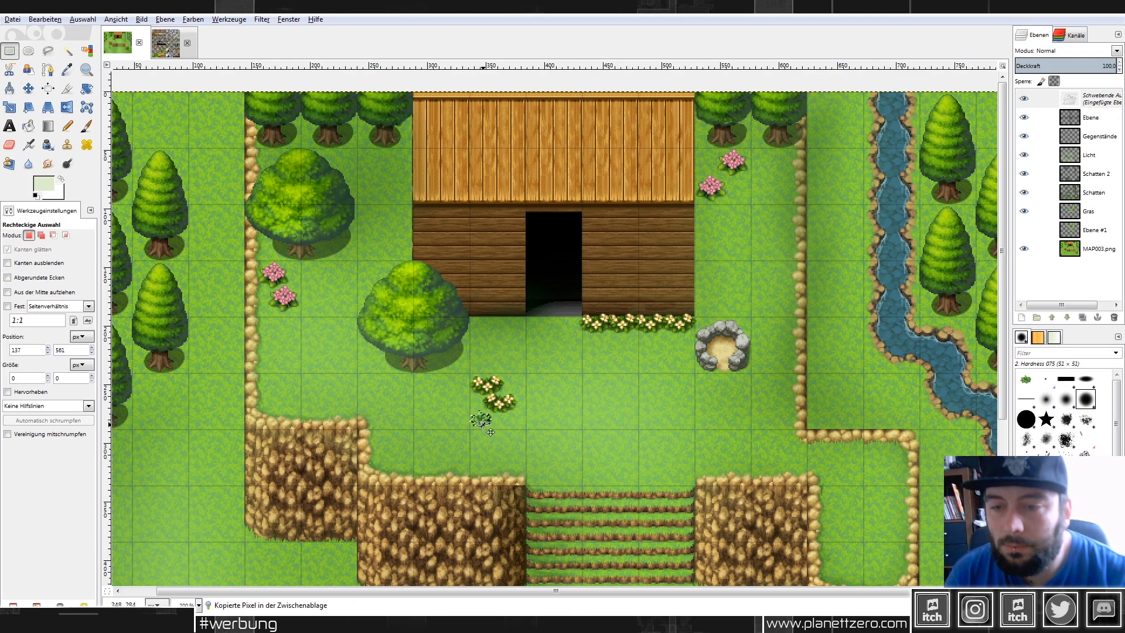
key("ctrl+v")
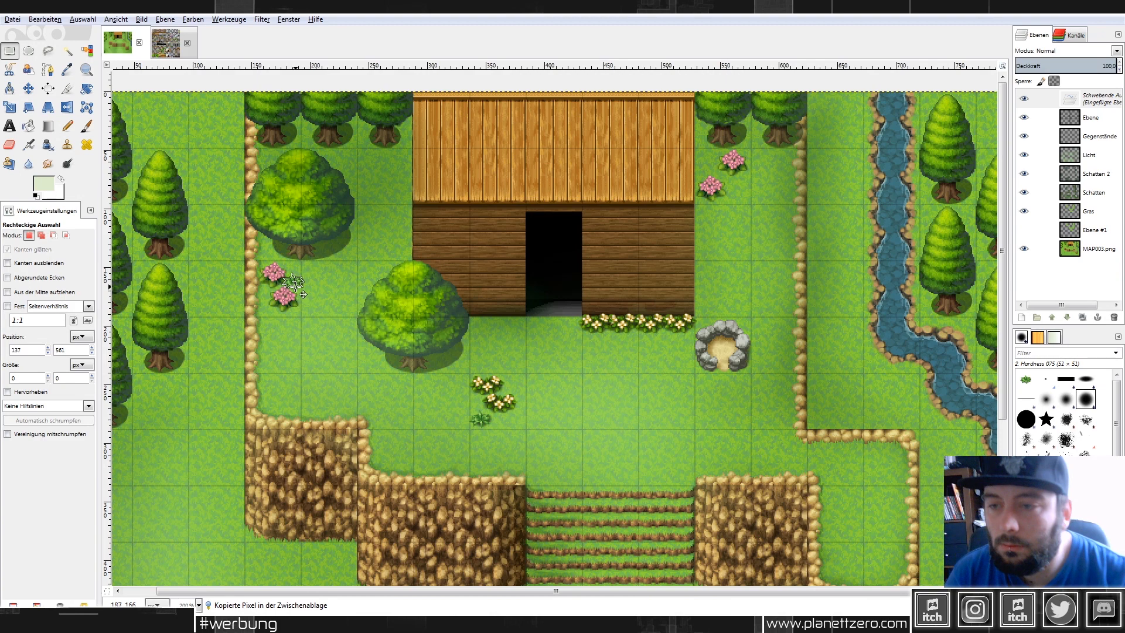
Scatter several copies of the small green plant around the pink flowers right of the house and anchor them.
left_click_drag(303, 293, 717, 170)
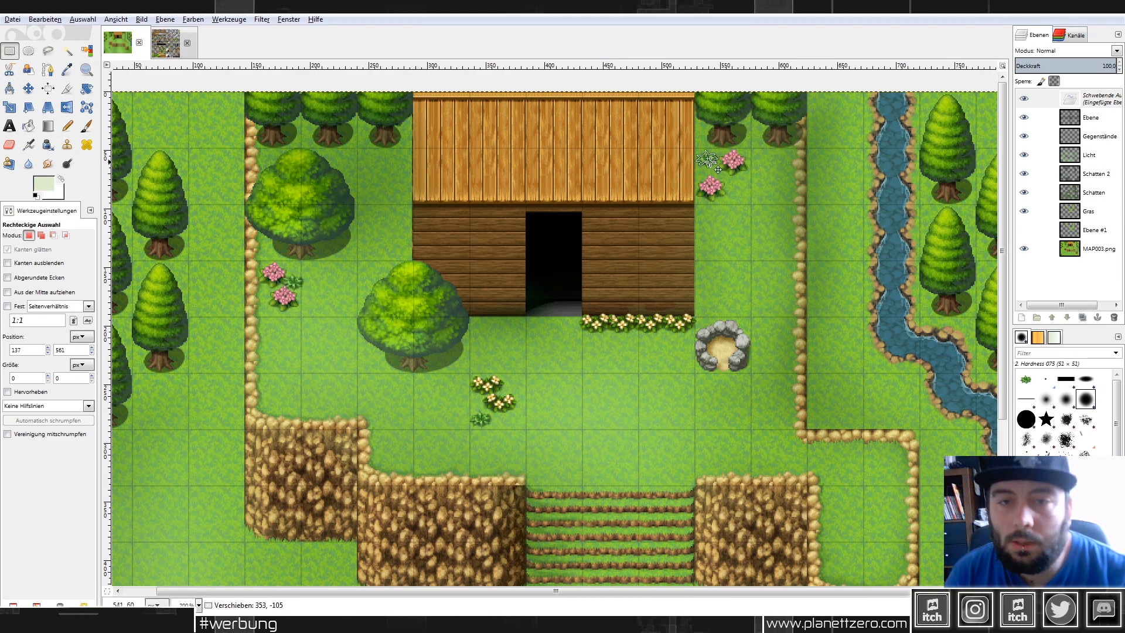
key("ctrl+c")
key("ctrl+v")
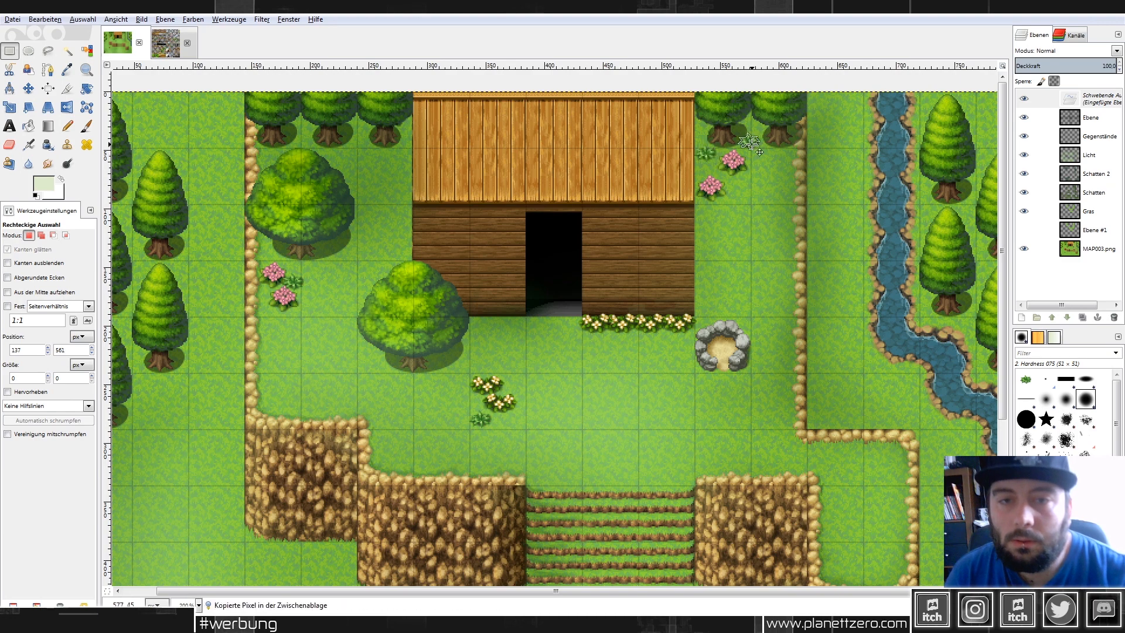
left_click_drag(760, 142, 781, 176)
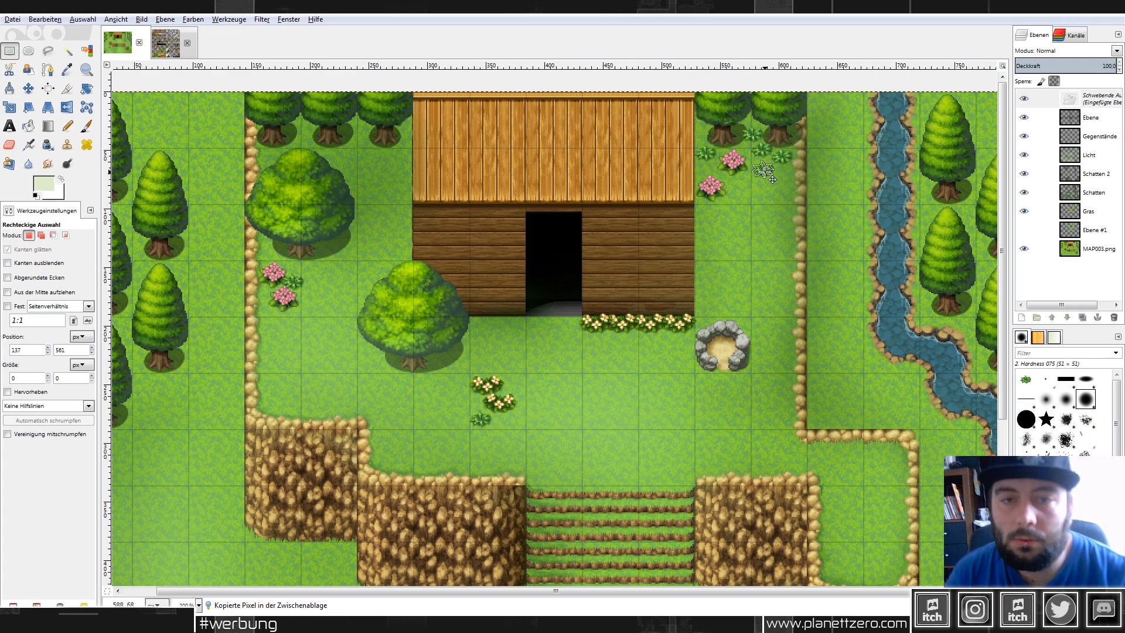
left_click(826, 171)
scroll(821, 160, "up", 1)
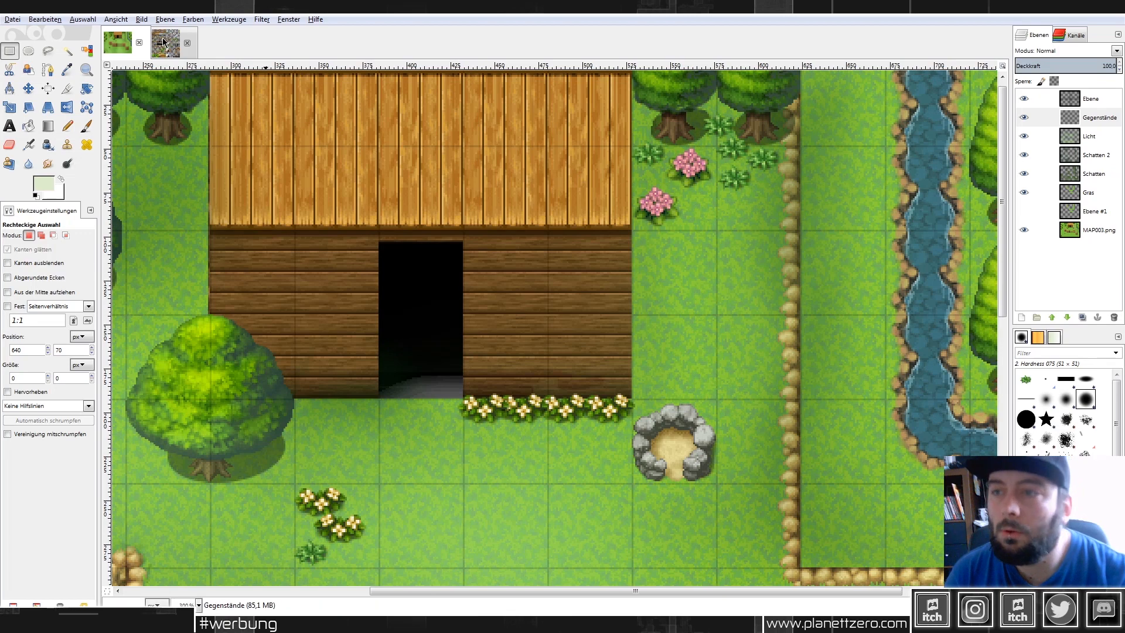
Copy the leftmost small plant of the green plant group in the Outside_B.png tileset with Free Select.
left_click(164, 42)
left_click(650, 288)
key("f")
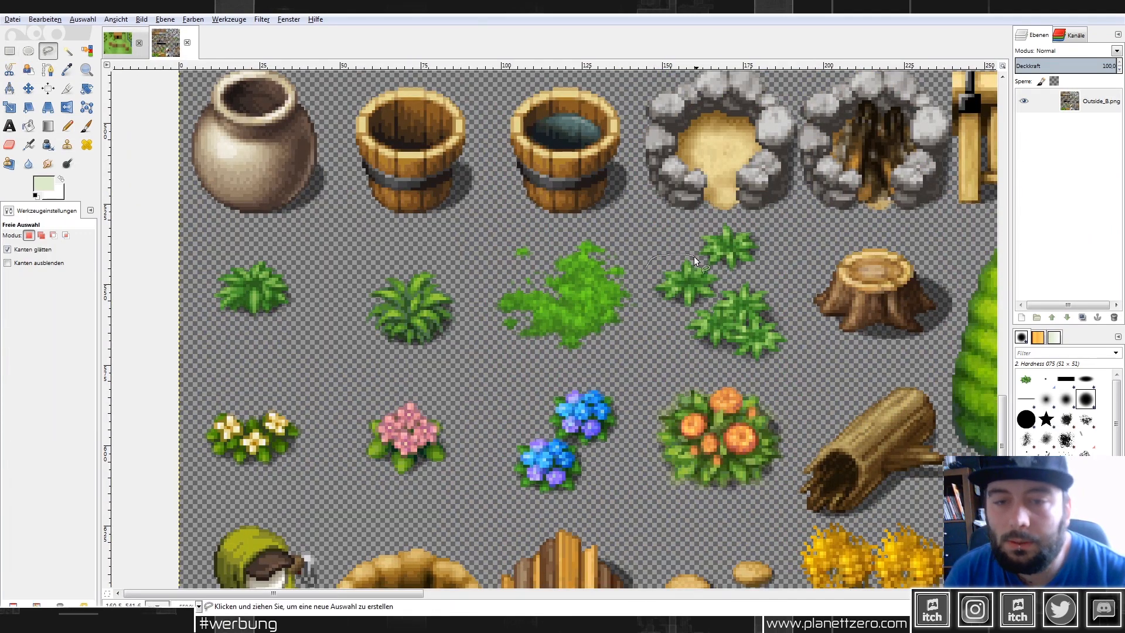
left_click_drag(645, 273, 646, 270)
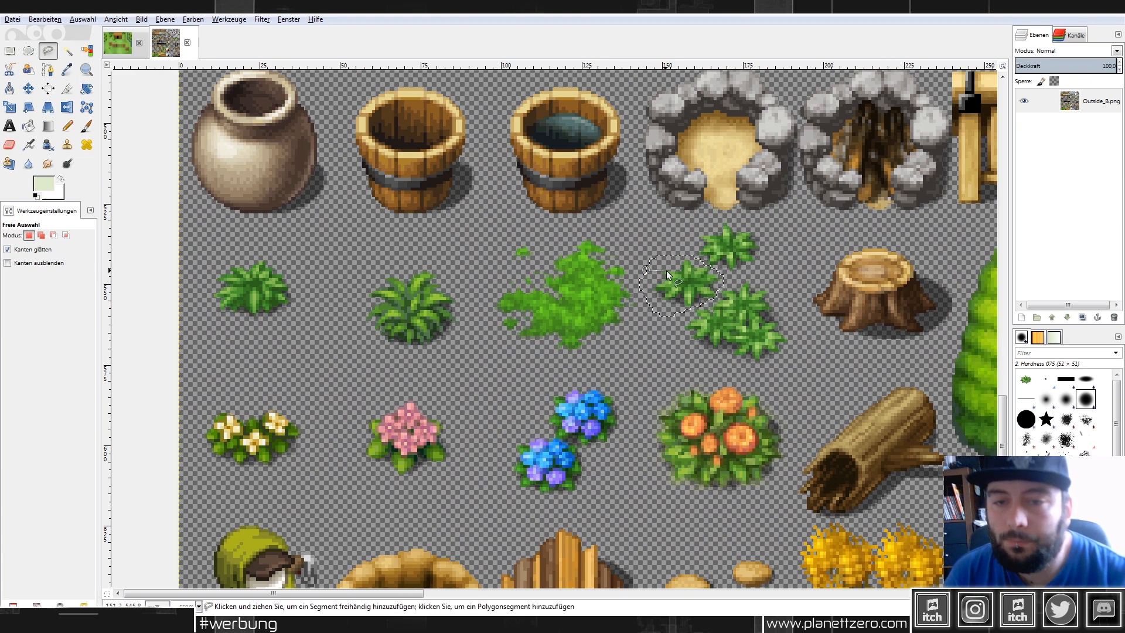
key("Return")
key("ctrl+c")
Paste copies of the small green plant below the existing plants on the grass right of the house and anchor them.
left_click(117, 43)
key("ctrl+v")
left_click(572, 320)
left_click(9, 51)
left_click_drag(558, 327, 747, 225)
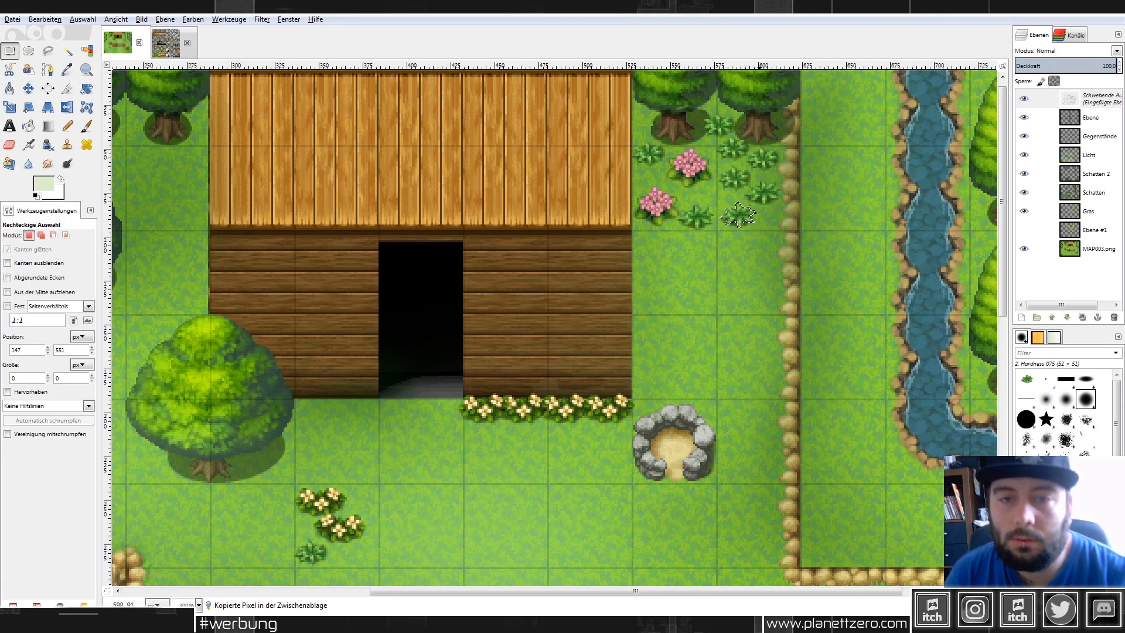
key("ctrl+h")
Scatter three copies of the small green plant on the grass between the upper tree and the house's left side.
scroll(723, 245, "down", 2, "ctrl")
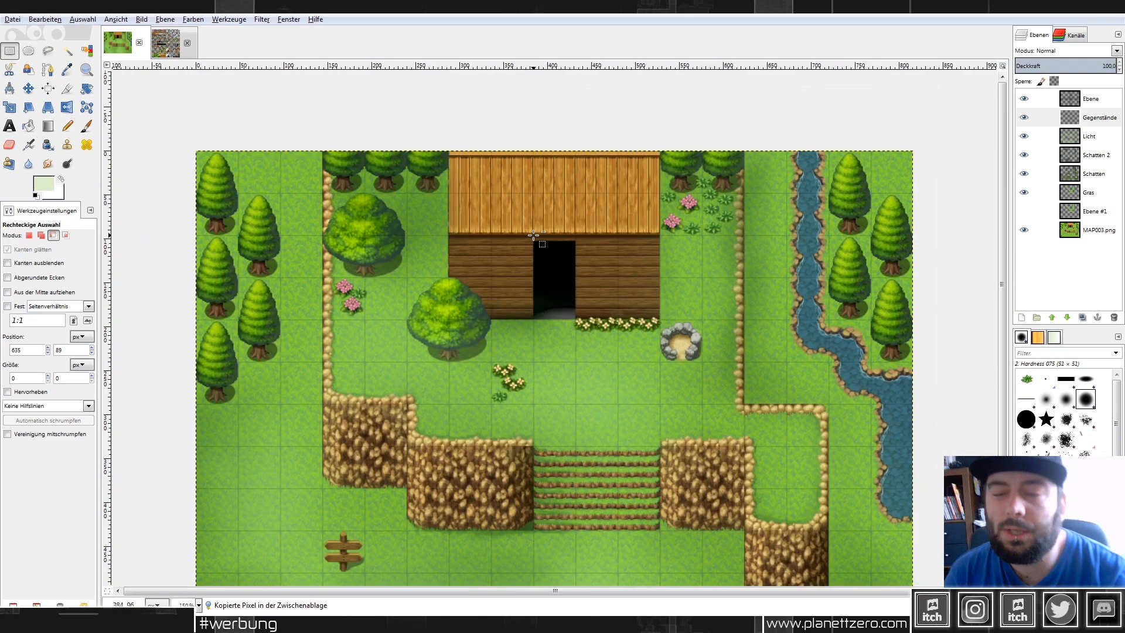
scroll(533, 234, "up", 1, "ctrl")
key("ctrl+v")
left_click_drag(579, 349, 409, 231)
key("ctrl+c")
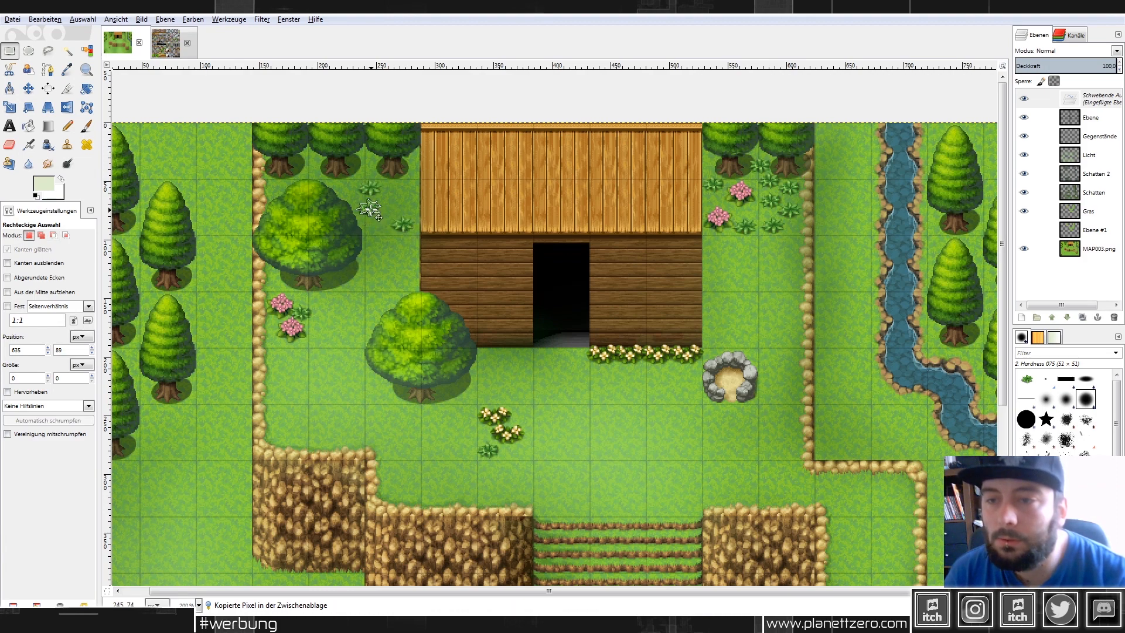
key("ctrl+h")
Copy the larger leafy fern from the Outside_B.png tileset with a rectangular selection.
scroll(527, 232, "up", 1)
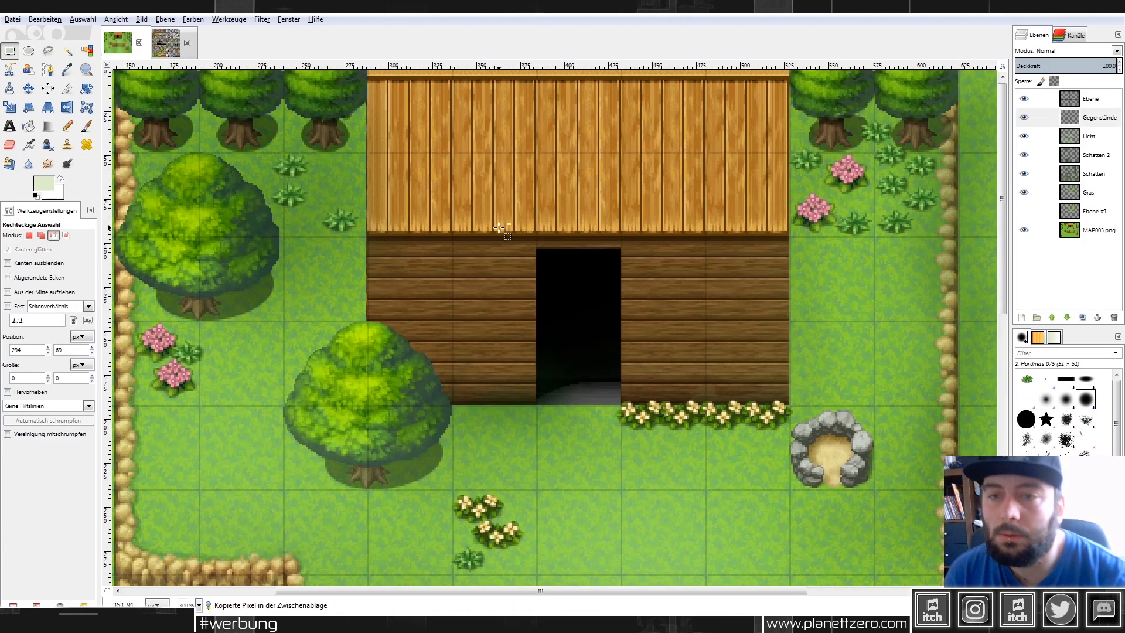
left_click(176, 43)
left_click_drag(324, 256, 471, 390)
key("ctrl+c")
left_click(118, 43)
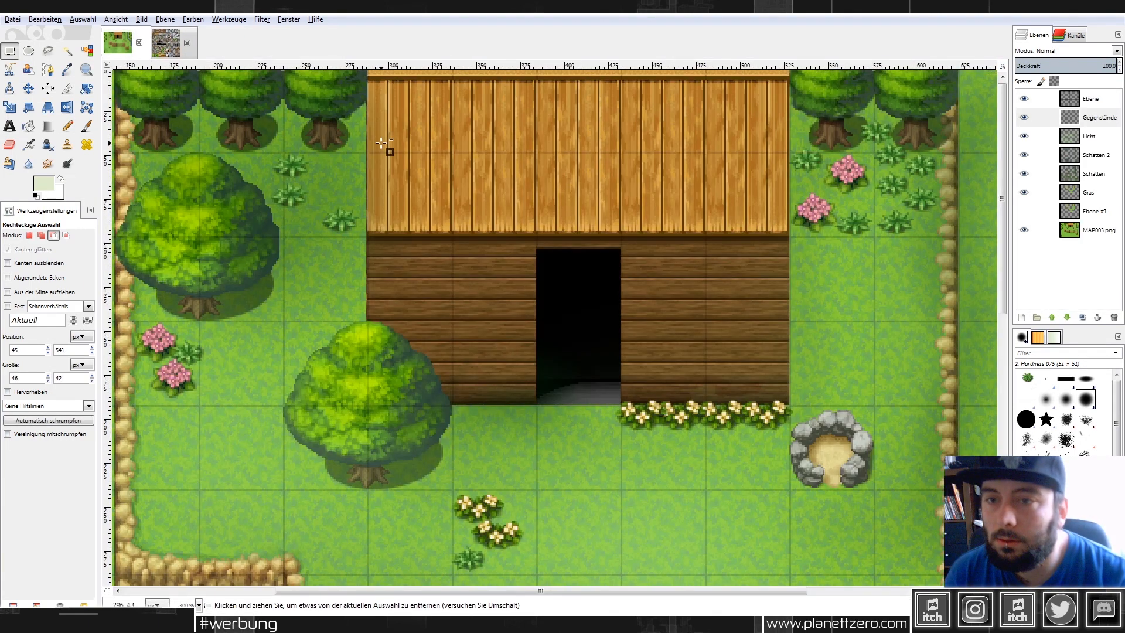
Paste the fern in the grass corner above the left cliff and anchor it.
key("ctrl+v")
left_click_drag(588, 337, 162, 409)
scroll(888, 268, "down", 4)
left_click(207, 394)
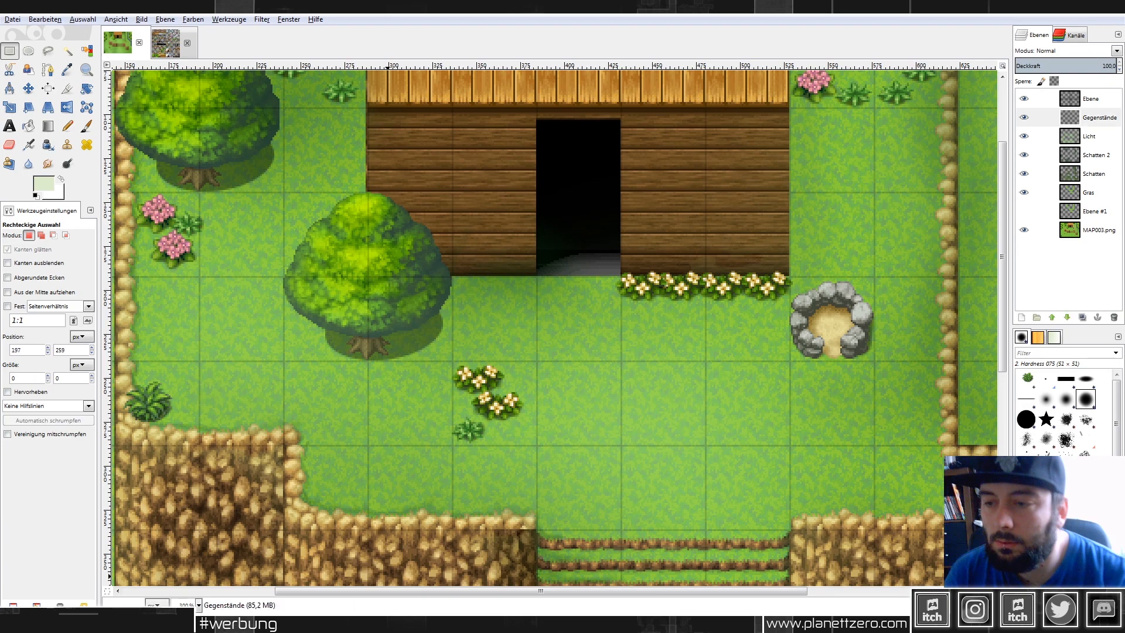
Add a fern to the small plants left of the house and a small green plant beside the fern above the cliff.
left_click_drag(532, 594, 491, 594)
scroll(416, 222, "up", 1)
mouse_move(390, 204)
left_mouse_down()
mouse_move(430, 250)
mouse_move(247, 516)
mouse_move(258, 515)
left_mouse_up()
key("ctrl+c")
key("ctrl+v")
left_click(342, 484)
Copy the group of fallen autumn leaves from the Outside_B.png tileset with a rectangular selection.
key("1")
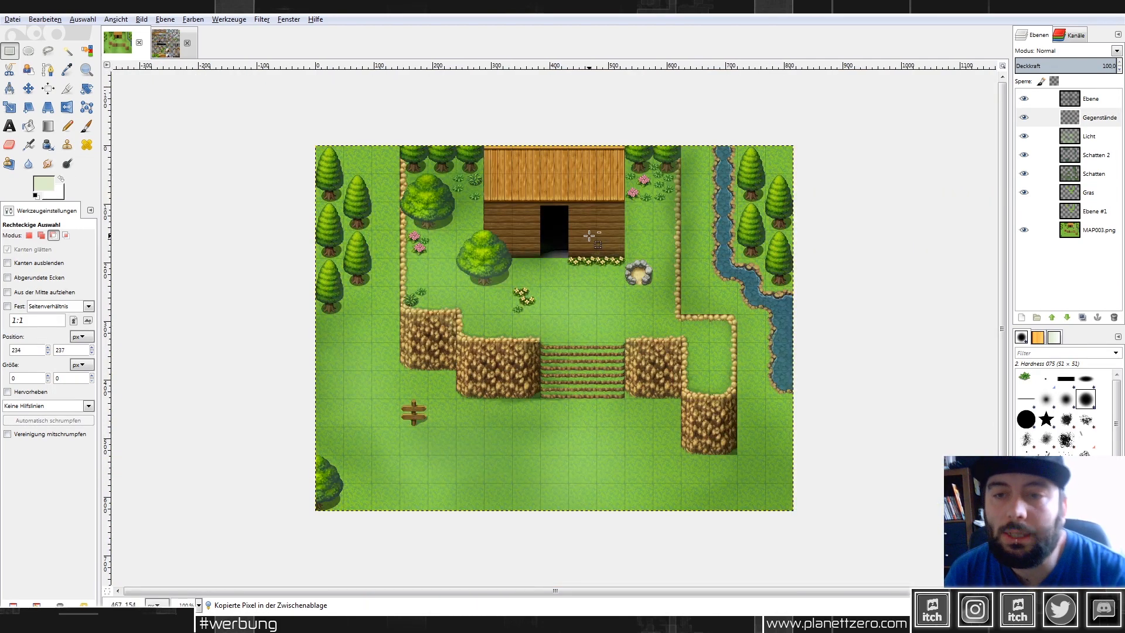
scroll(519, 224, "up", 2)
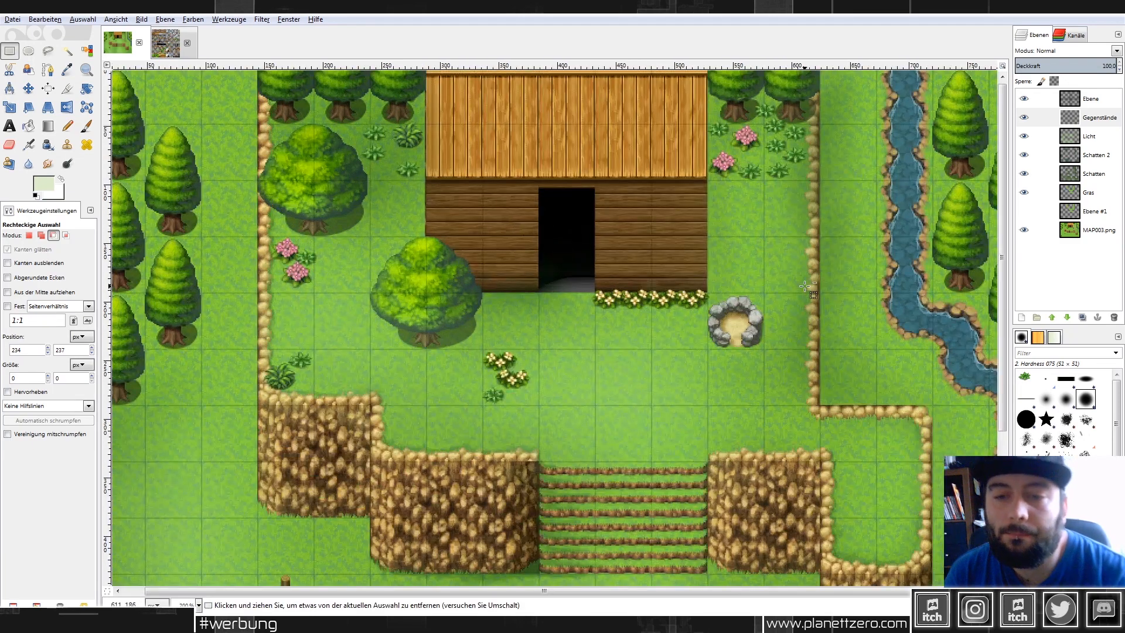
scroll(806, 285, "up", 1)
scroll(805, 286, "down", 1)
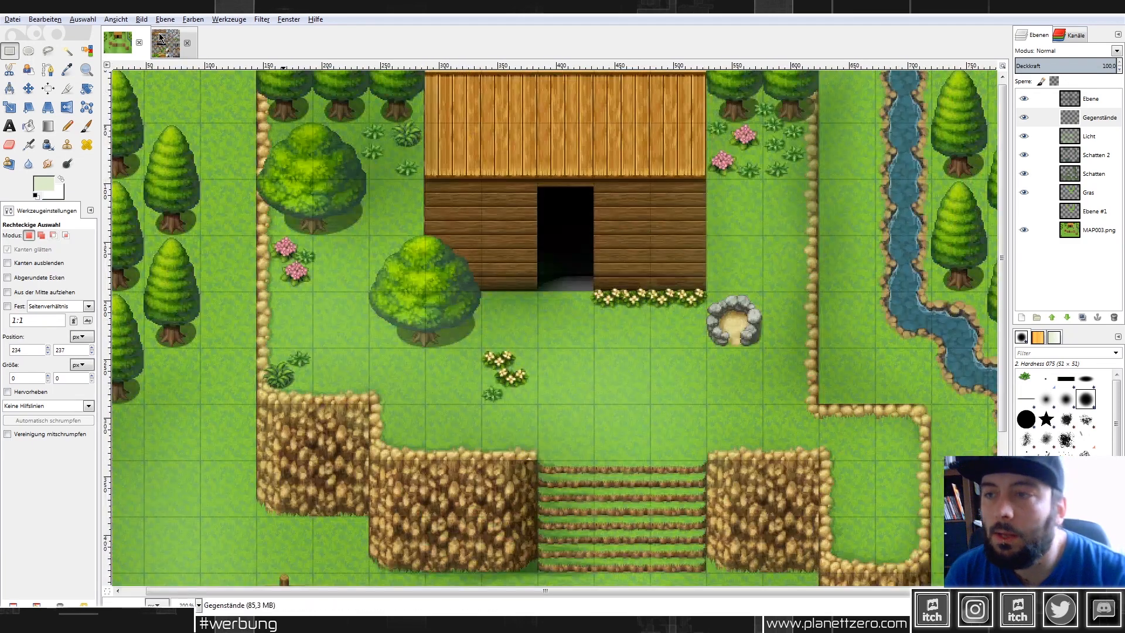
left_click(158, 35)
scroll(682, 347, "down", 1)
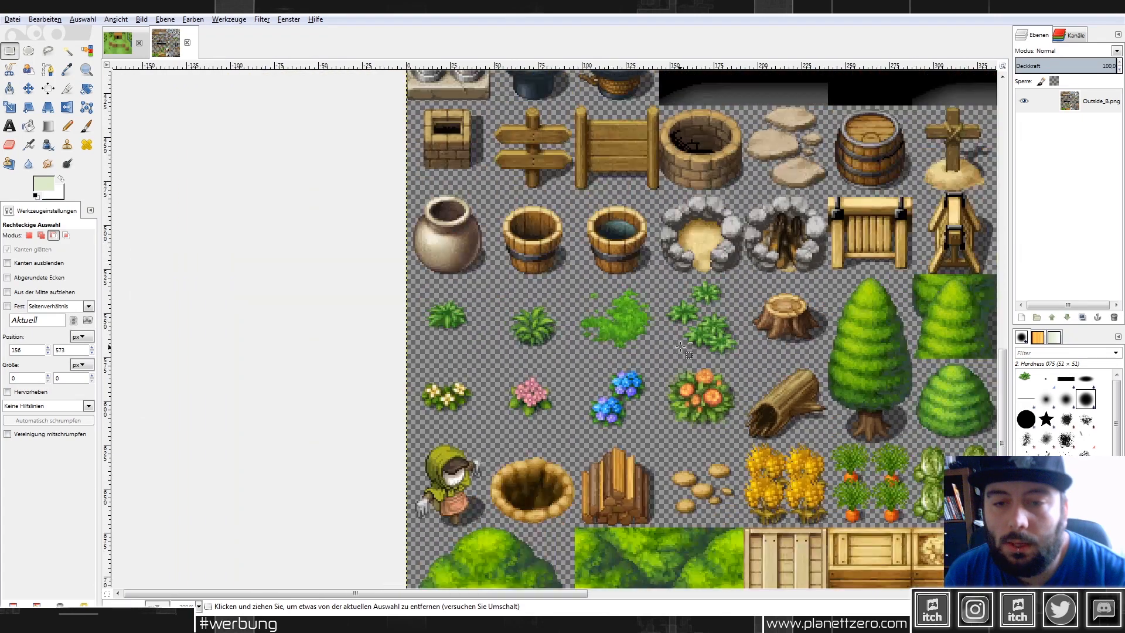
scroll(681, 347, "down", 1)
scroll(681, 347, "down", 1)
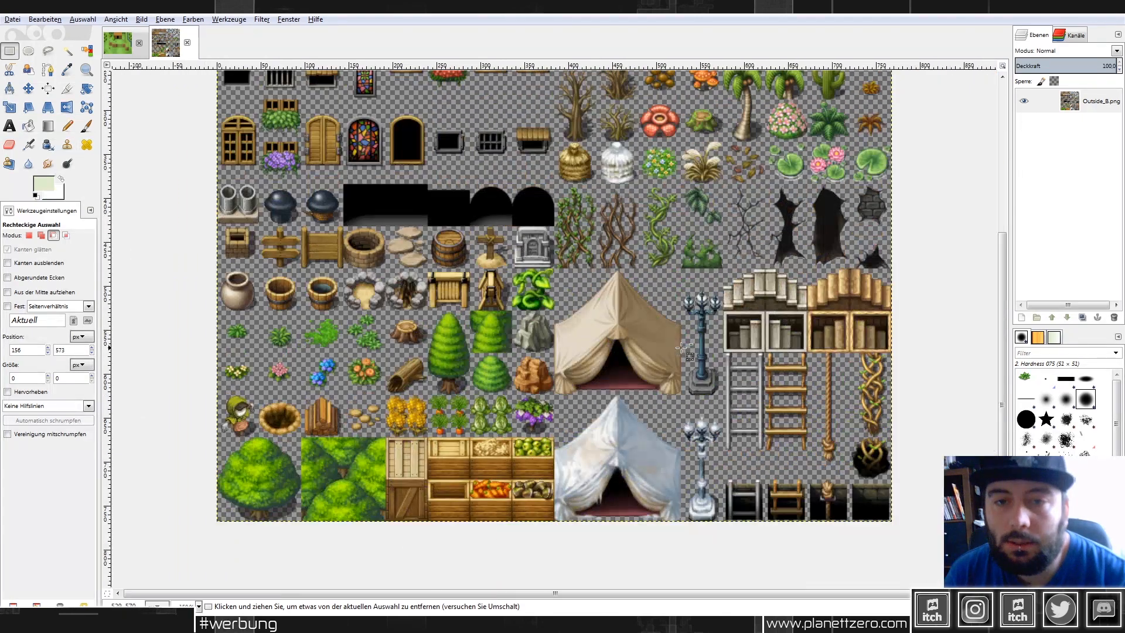
scroll(714, 302, "up", 4)
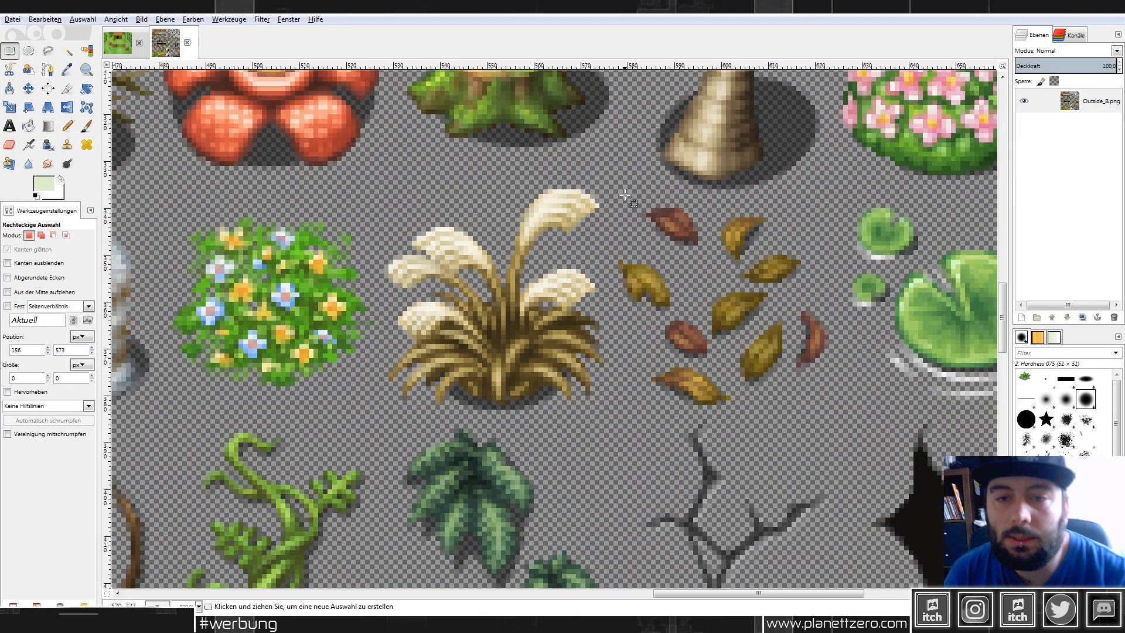
left_click_drag(624, 195, 828, 408)
left_click_drag(625, 275, 610, 275)
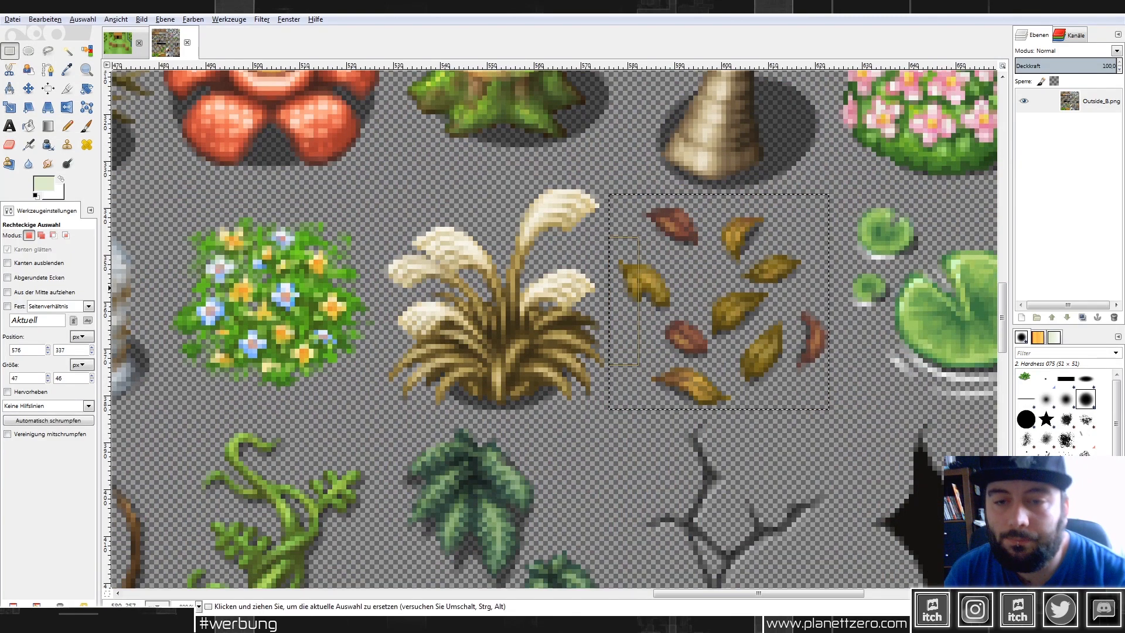
key("ctrl+c")
left_click(118, 42)
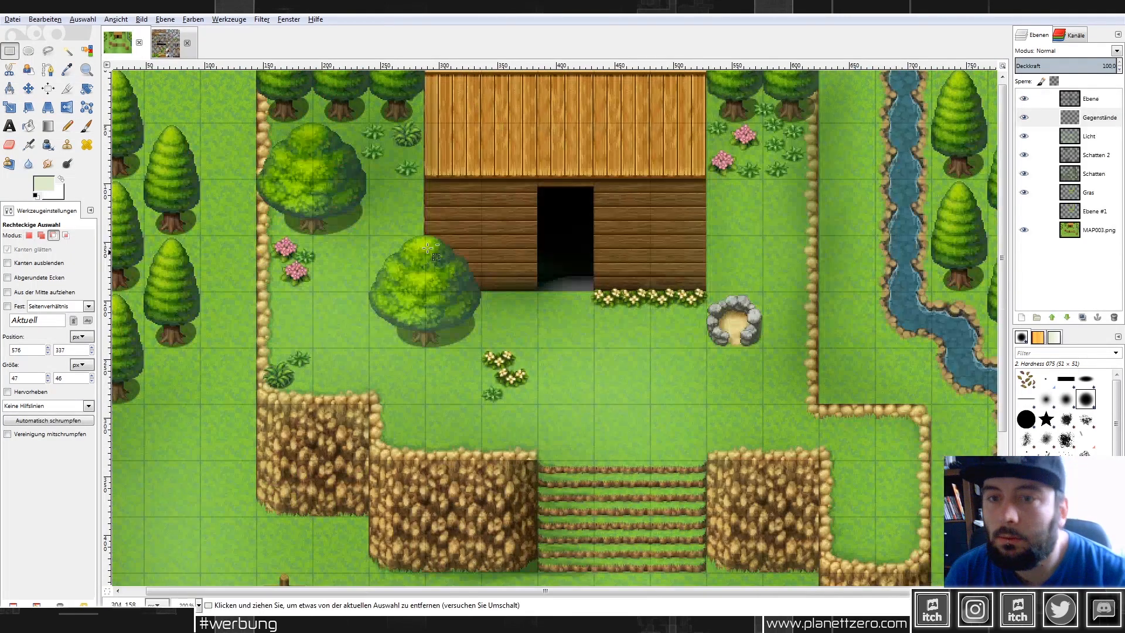
Paste the autumn leaves onto the house wall right of the door and anchor them.
key("ctrl+v")
left_click_drag(556, 327, 639, 220)
left_click(691, 177)
scroll(674, 171, "up", 1)
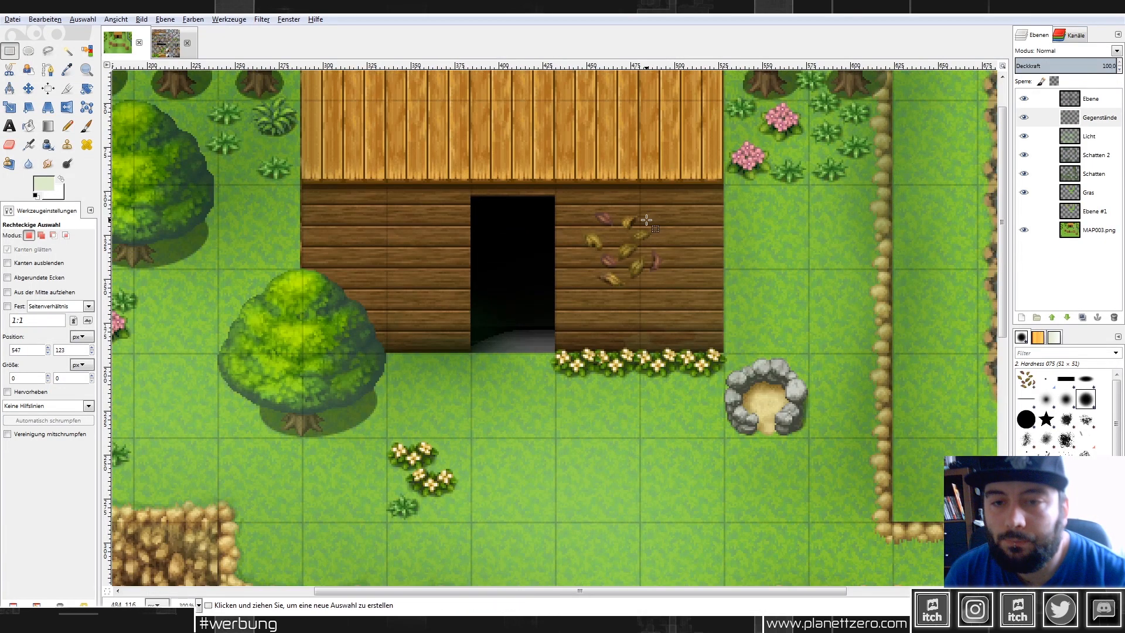
Place another copy of the autumn leaves on the grass right of the house, above the stone fire pit.
left_click_drag(545, 204, 679, 302)
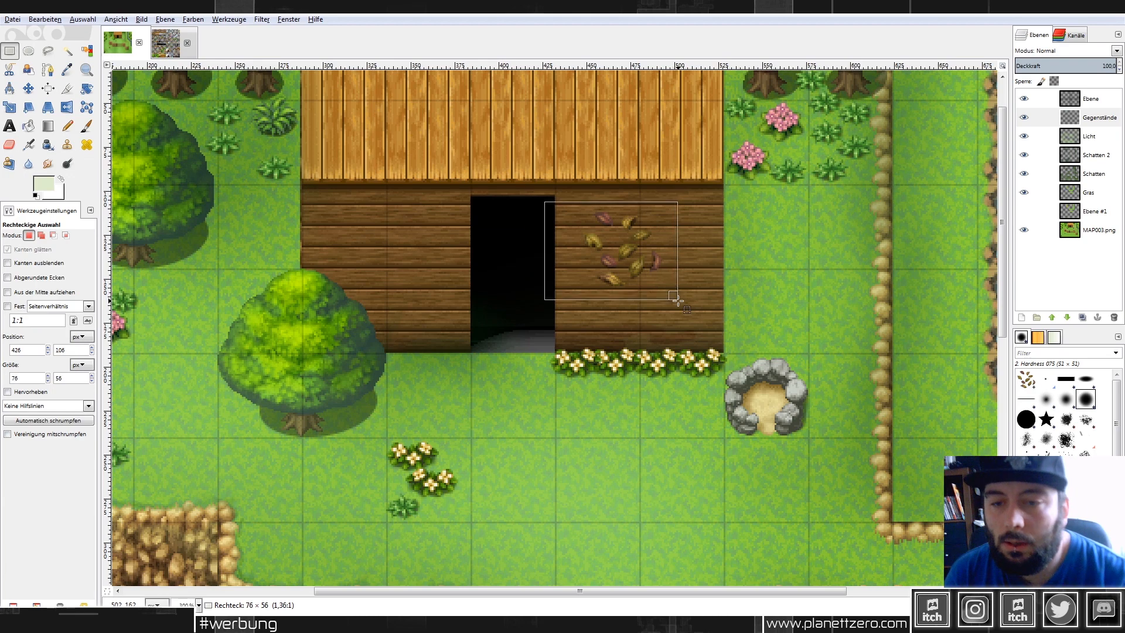
key("ctrl+c")
key("ctrl+v")
left_click_drag(644, 258, 795, 244)
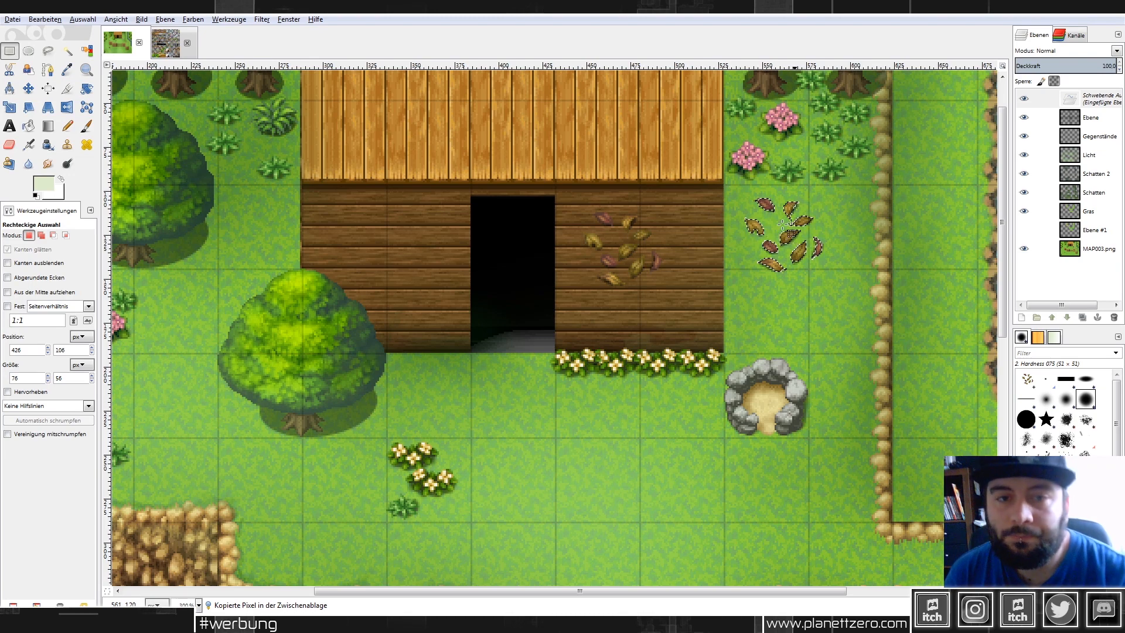
left_click(875, 183)
Cut the uppermost red leaf out of the pile on the grass and place it between the pink flowers and green plants.
scroll(772, 205, "up", 2)
left_click_drag(697, 223, 808, 151)
key("ctrl+x")
key("ctrl+v")
left_click(883, 164)
scroll(842, 287, "up", 2)
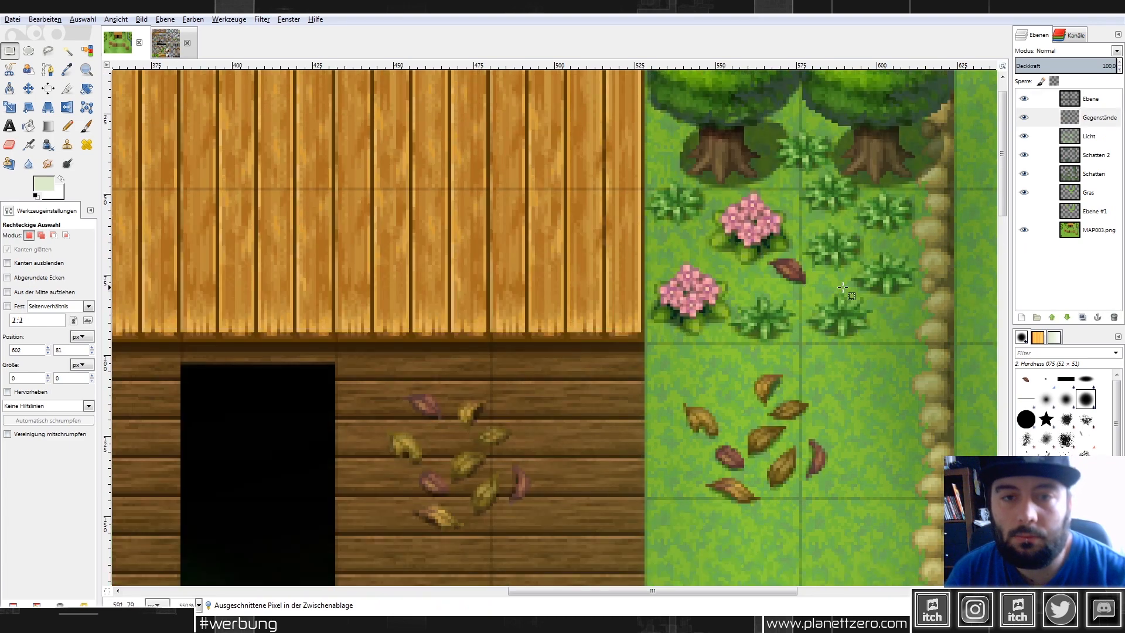
Cut the curved red leaf from the pile and place it below the green plants near the stone border.
left_click_drag(801, 431, 844, 484)
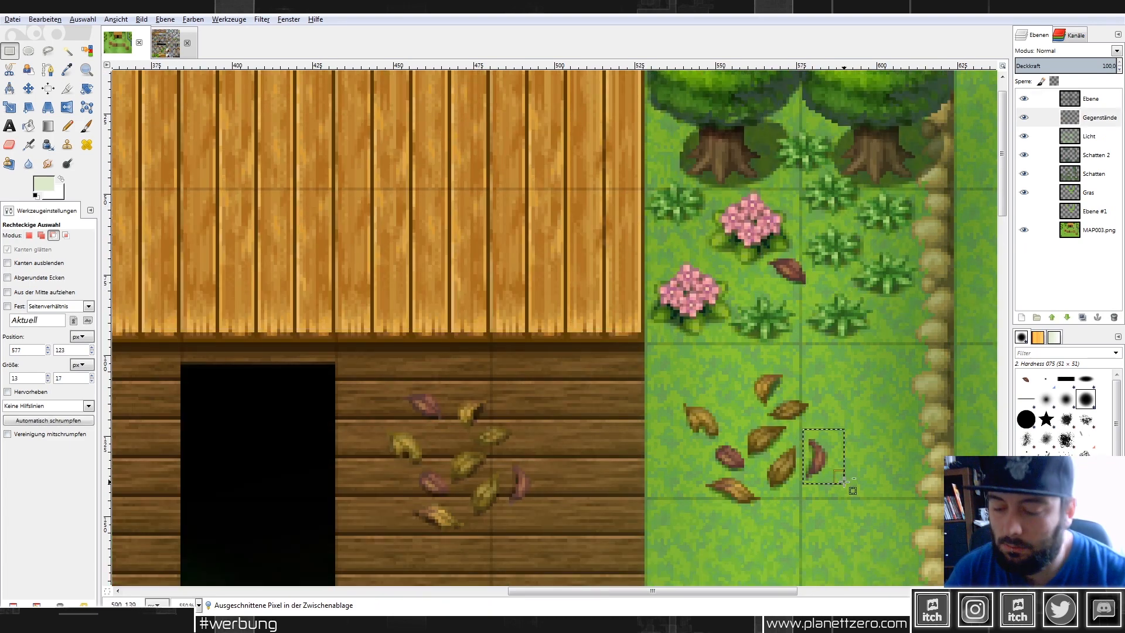
key("ctrl+x")
key("ctrl+v")
left_click_drag(824, 470, 908, 330)
left_click(904, 346)
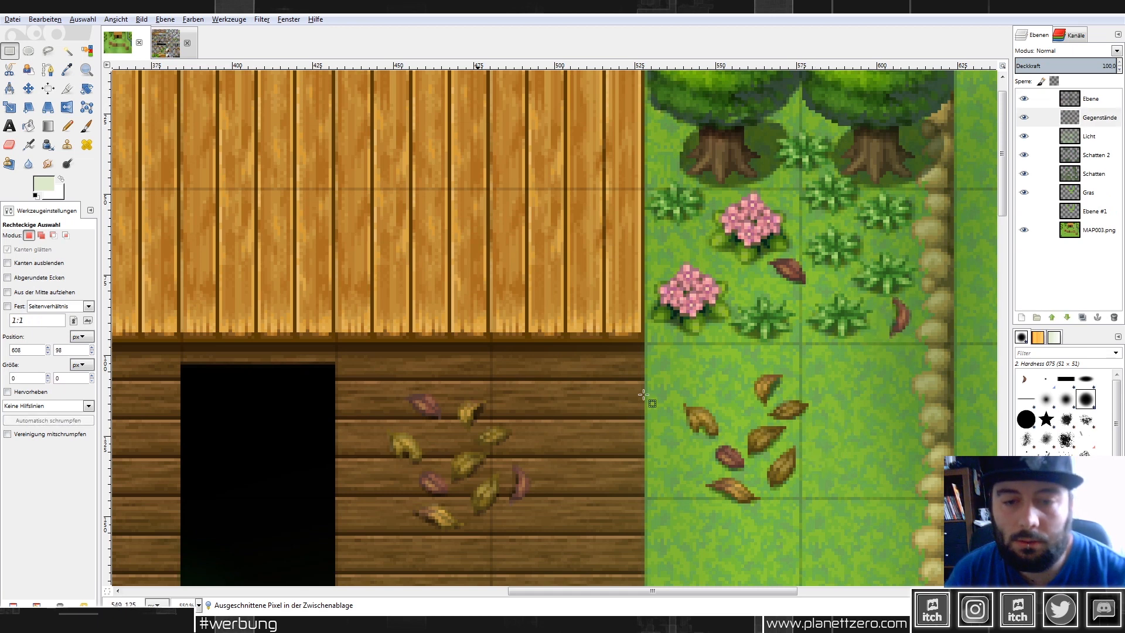
Cut the leftmost brown leaf with Free Select, place it above the lower pink flowers, flip it horizontally and anchor it.
left_click(48, 51)
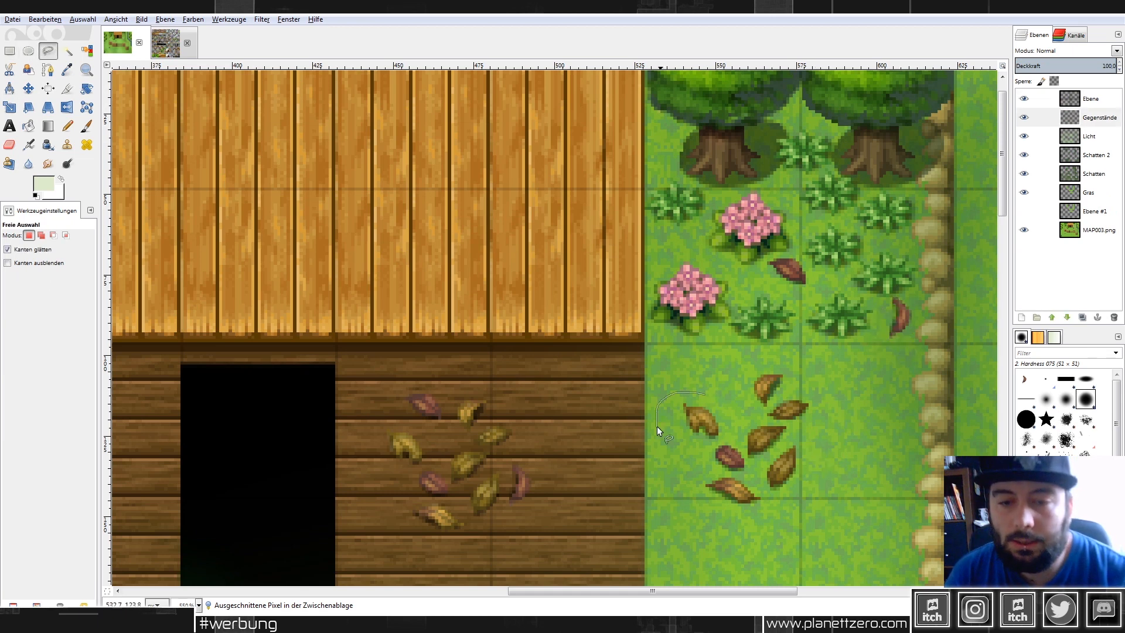
left_click_drag(725, 392, 706, 396)
key("ctrl+x")
key("ctrl+v")
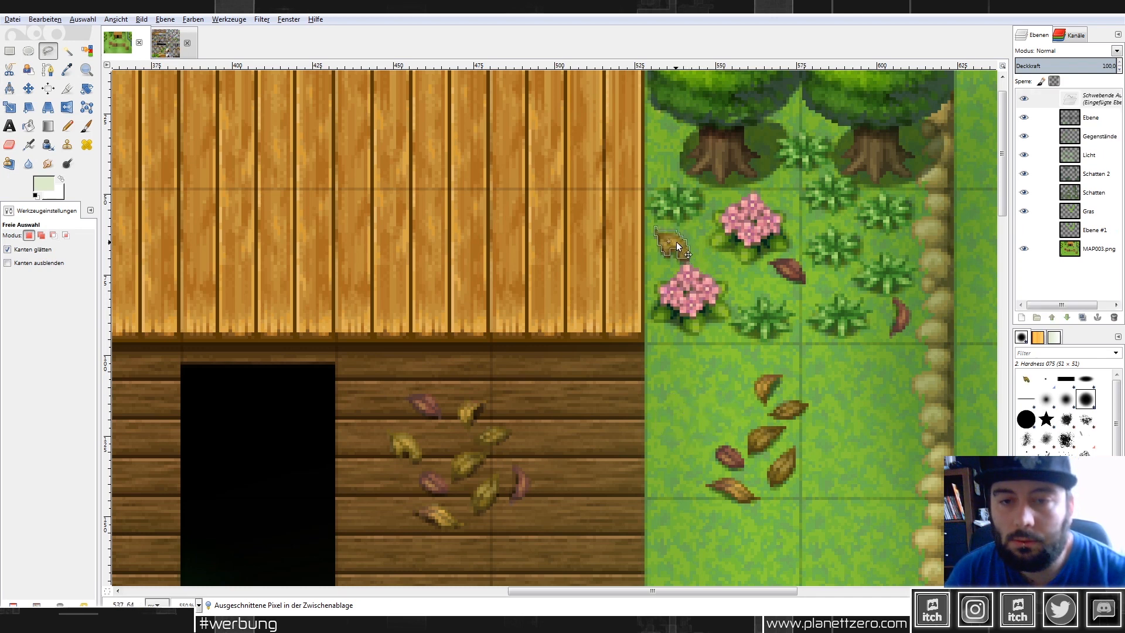
left_click_drag(675, 240, 671, 237)
left_click(67, 107)
left_click(550, 304)
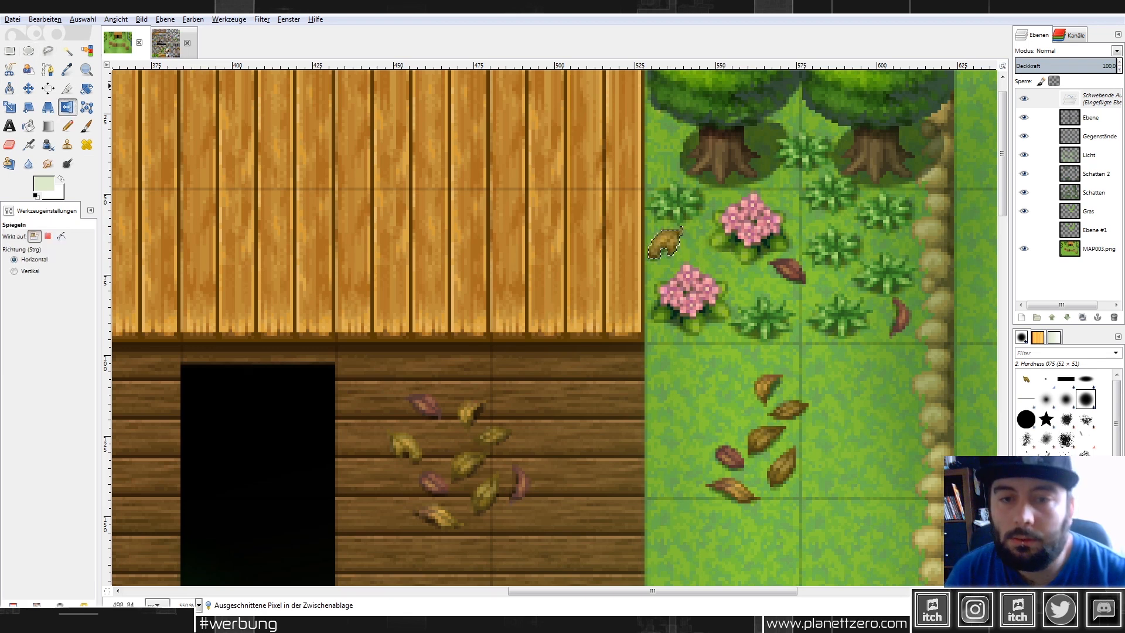
left_click(9, 52)
left_click(359, 197)
Cut the remaining leaves from the grass right of the house and move them beside the trunk of the tree by the house.
left_click_drag(680, 365, 842, 554)
key("ctrl+x")
key("ctrl+v")
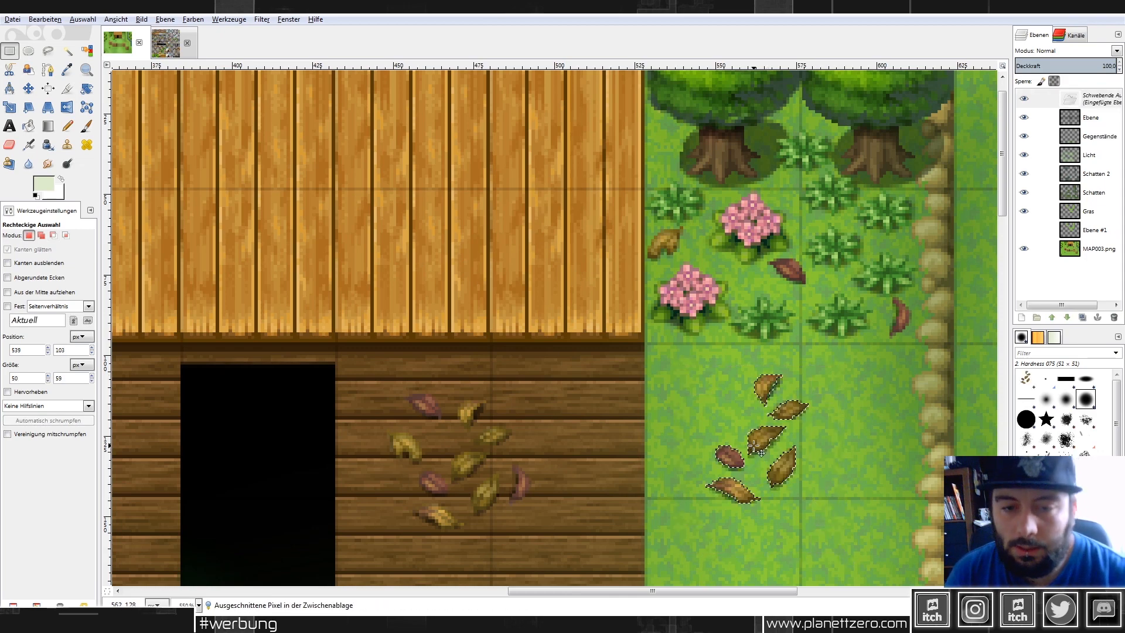
left_click_drag(774, 449, 471, 424)
scroll(747, 413, "down", 3)
scroll(765, 425, "down", 3)
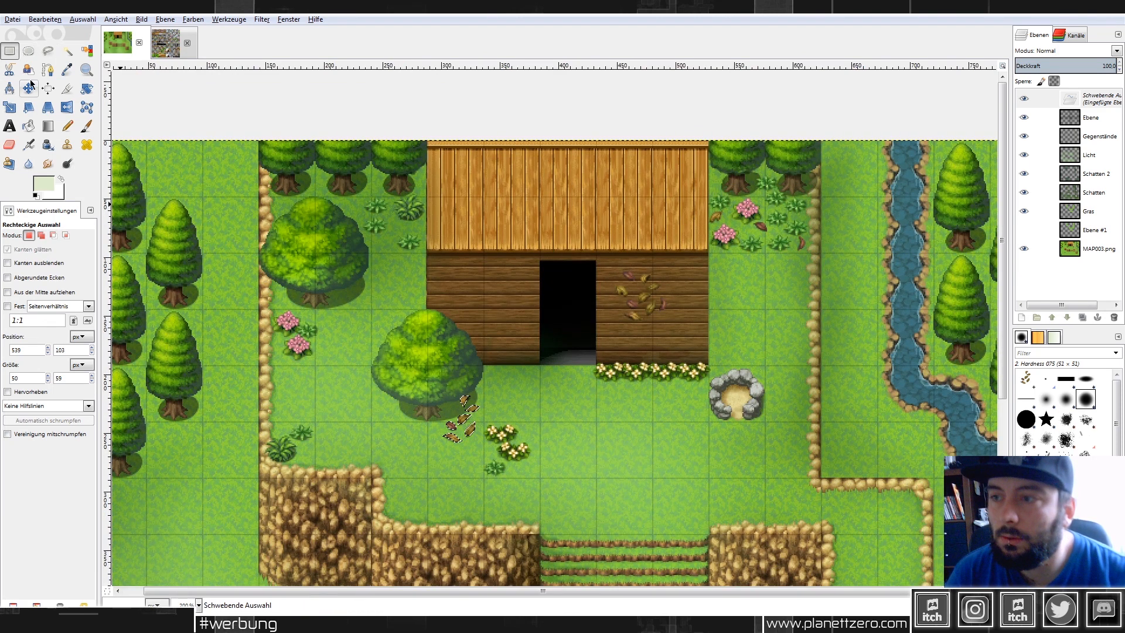
Rotate the floating leaves clockwise and shift them closer to the tree trunk.
left_click(86, 88)
scroll(388, 418, "up", 2)
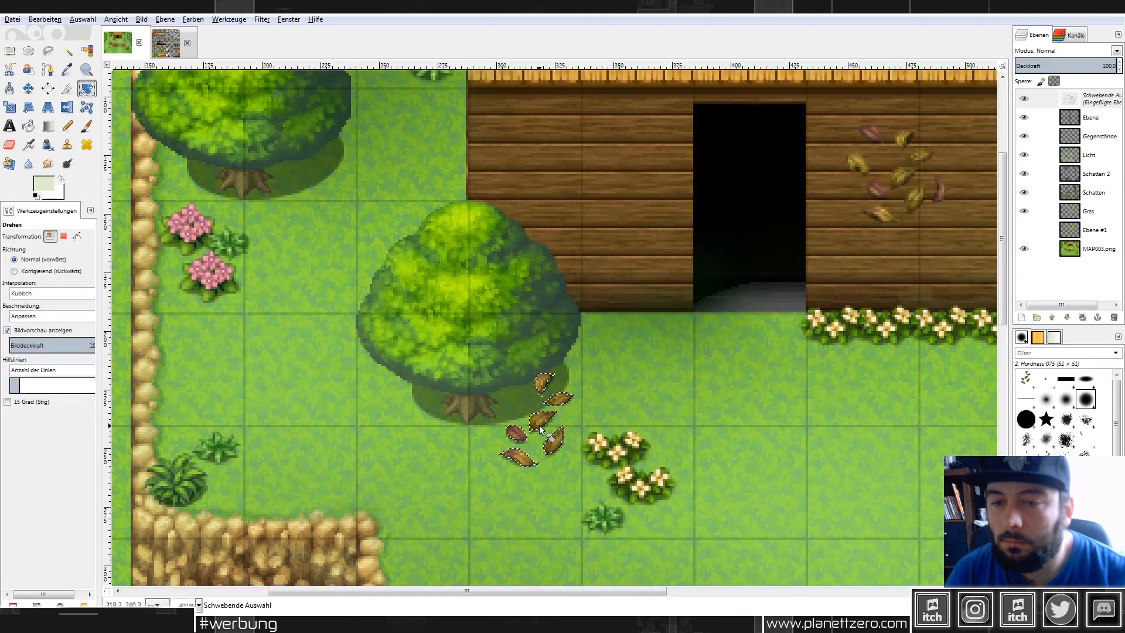
left_click(540, 430)
left_click_drag(583, 419, 586, 452)
left_click(144, 133)
left_click(29, 88)
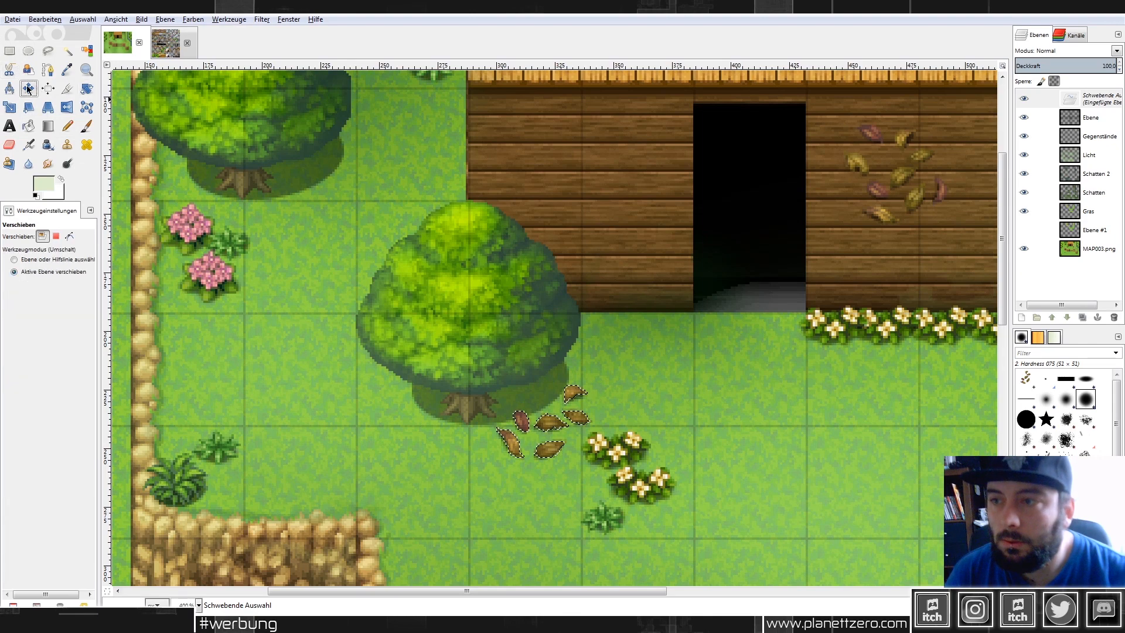
left_click_drag(553, 426, 539, 423)
Colorize the floating leaves green with hue 99, saturation 50 and lightness -4.
left_click(193, 19)
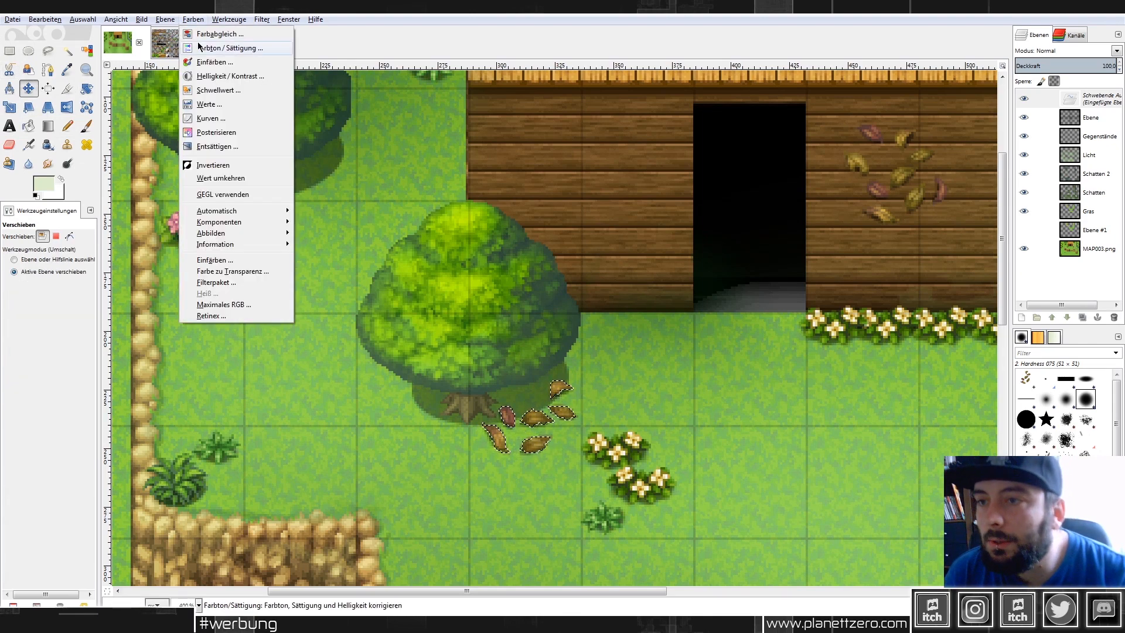
left_click(212, 63)
left_click_drag(125, 83, 92, 83)
left_click(100, 86)
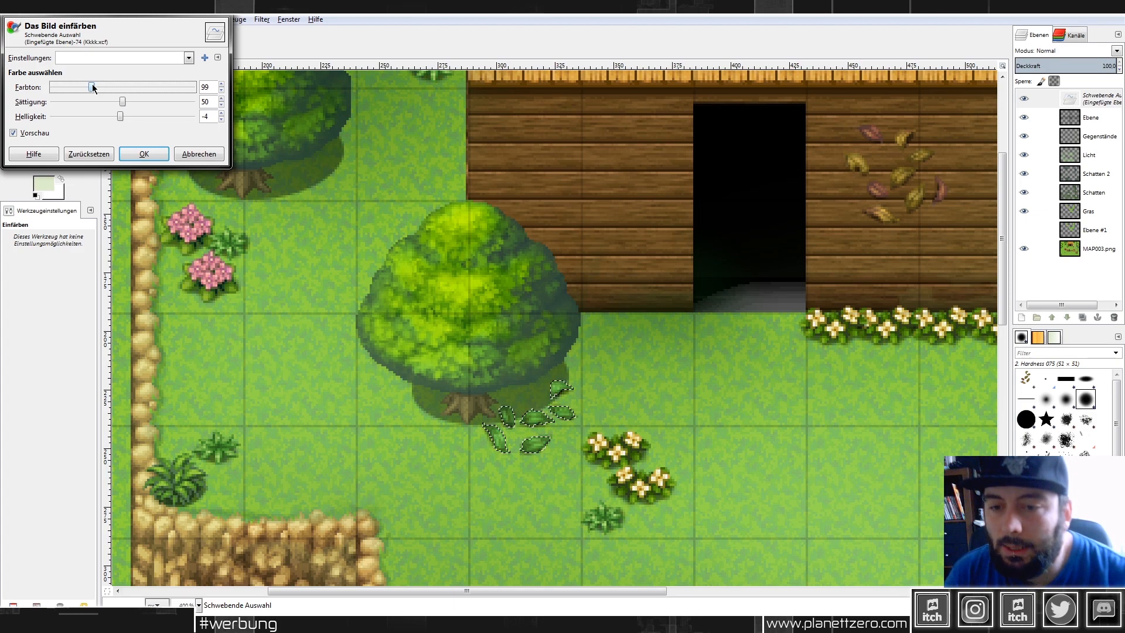
left_click(153, 154)
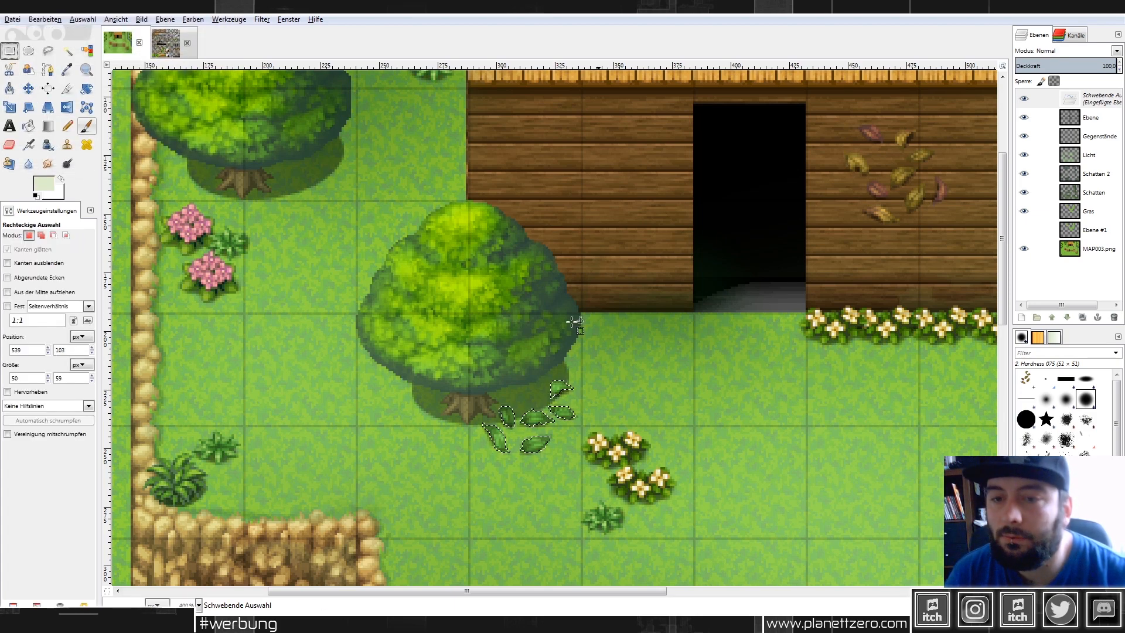
Copy the green leaves, paste them beside the trunk of the upper-left tree and anchor them.
key("ctrl+c")
key("ctrl+v")
left_click_drag(542, 422, 346, 301)
scroll(364, 275, "up", 1)
left_click(411, 277)
Copy a single green leaf, paste it beside the upper-left tree's crown, flip it horizontally and anchor it.
left_click_drag(339, 251, 367, 241)
key("ctrl+v")
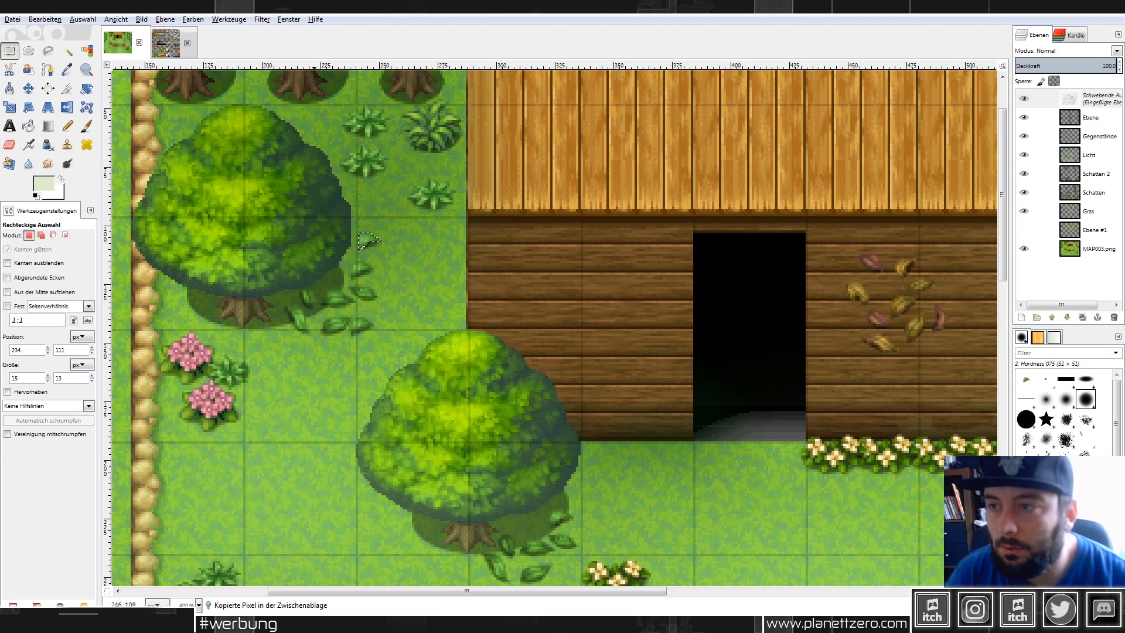
left_click(66, 106)
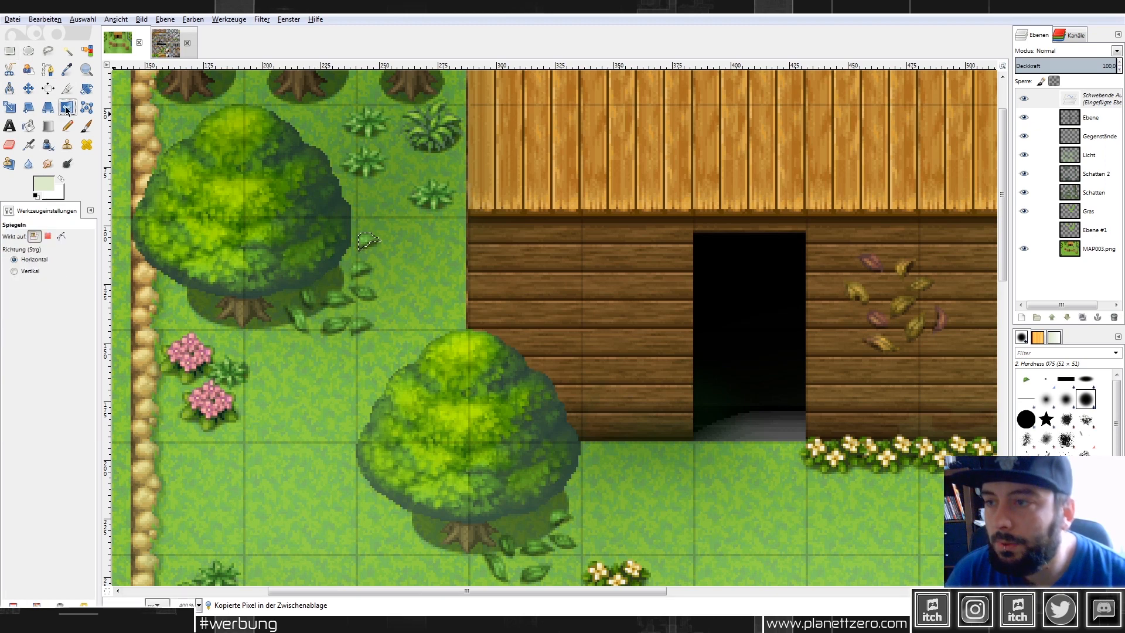
left_click(9, 51)
key("ctrl+h")
scroll(243, 281, "up", 1)
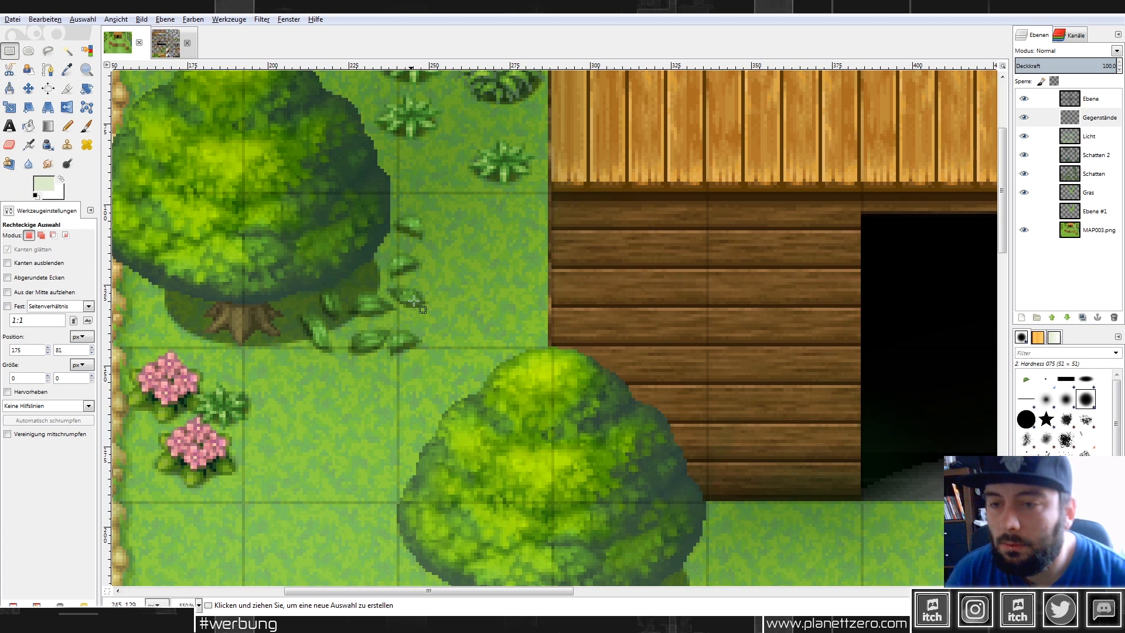
Copy a single green leaf near the upper-left tree's trunk, paste it and move the copy just below the fallen leaves.
left_click(48, 50)
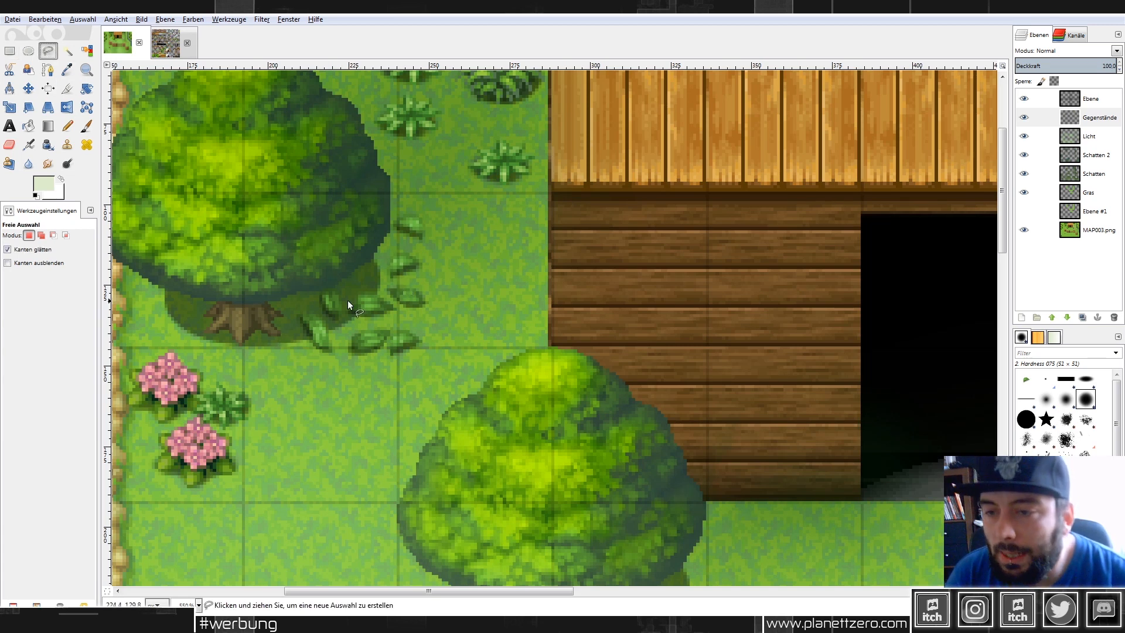
left_click_drag(345, 308, 351, 316)
key("ctrl+c")
key("ctrl+v")
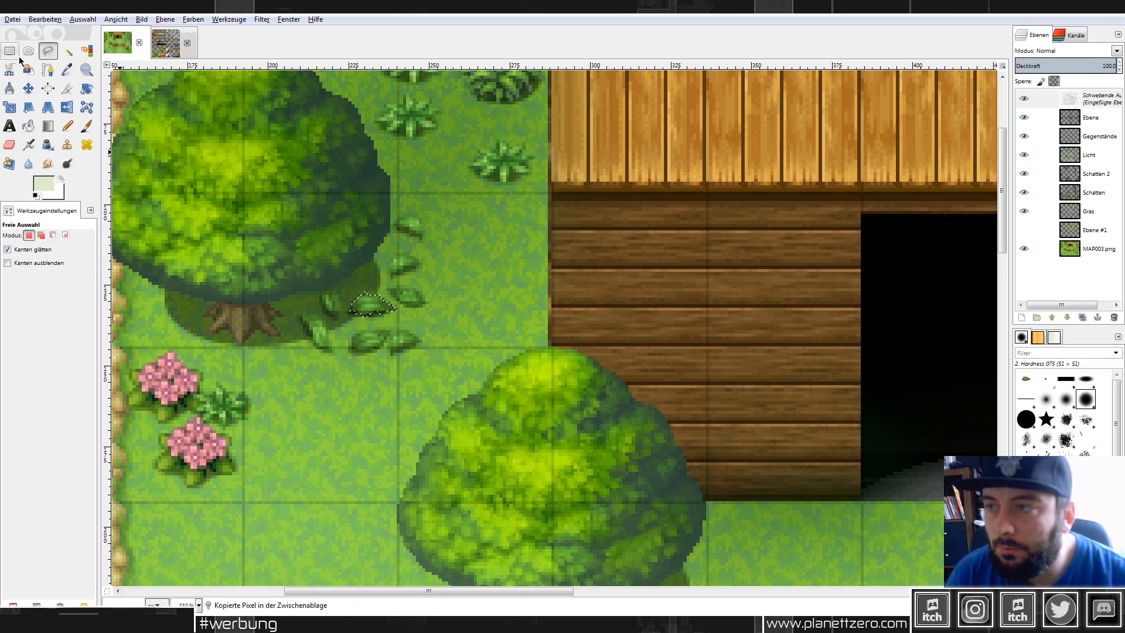
left_click(10, 51)
left_click_drag(389, 310, 330, 372)
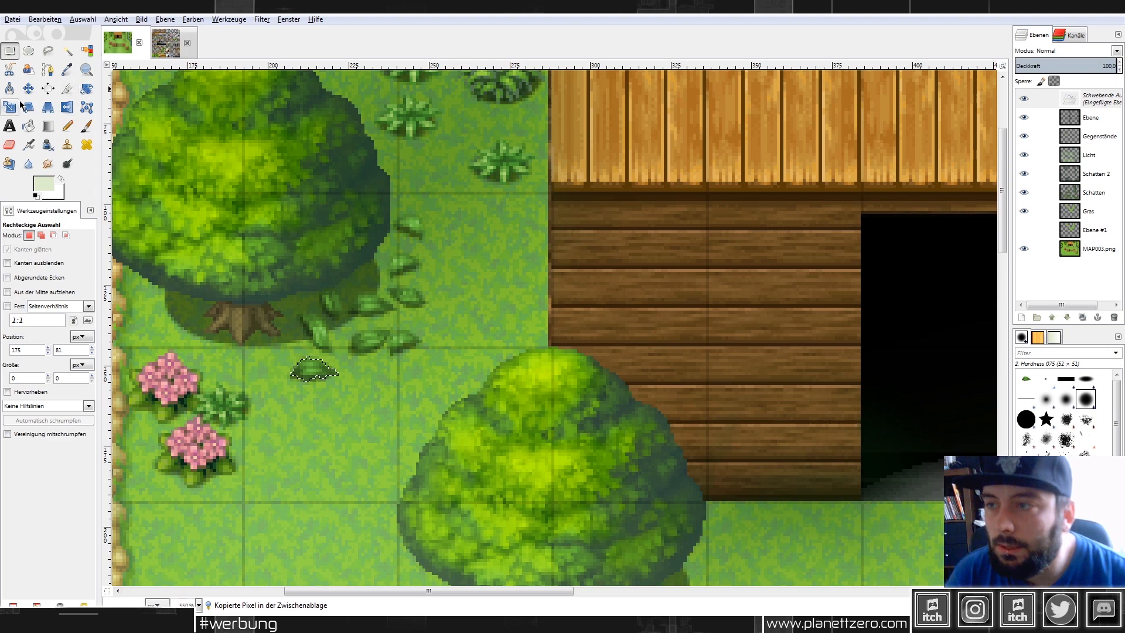
Rotate the floating leaf by 42.52°, then place one copy below the fallen leaves and one beside the tree's crown and anchor it.
left_click(25, 103)
left_click(87, 88)
left_click_drag(368, 400, 354, 477)
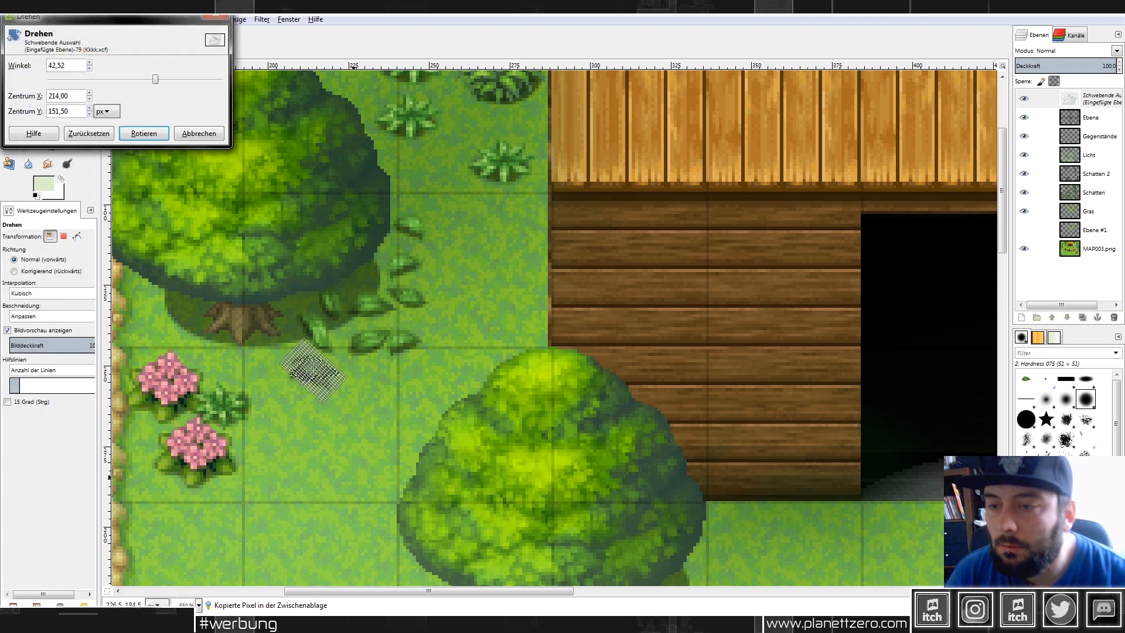
left_click(143, 133)
left_click(10, 51)
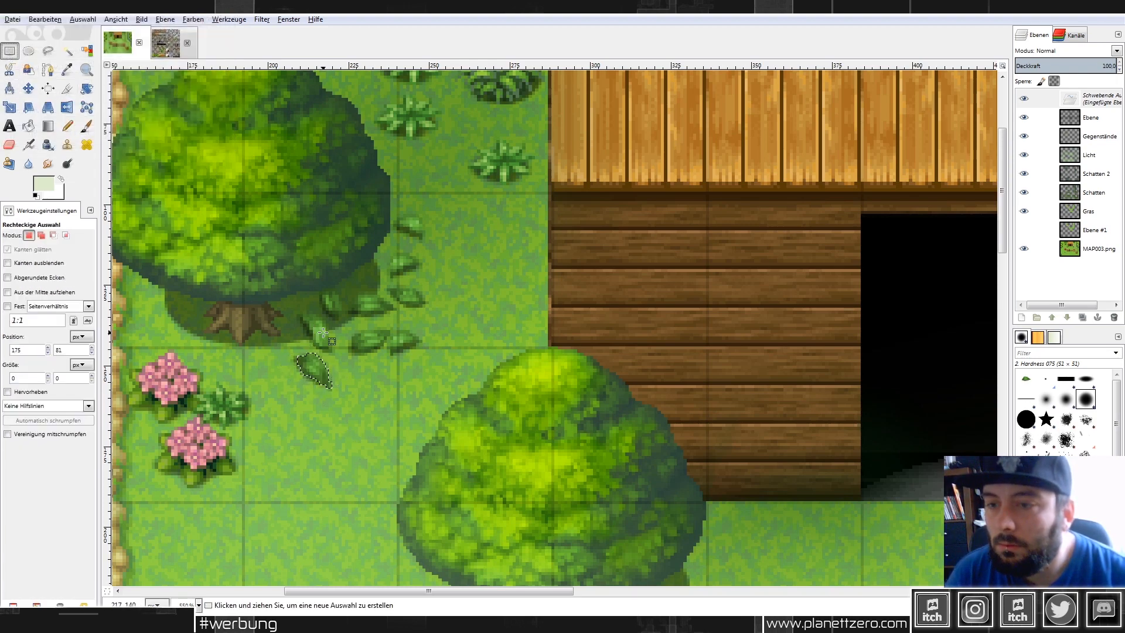
left_click_drag(321, 384, 418, 168)
left_click(468, 195)
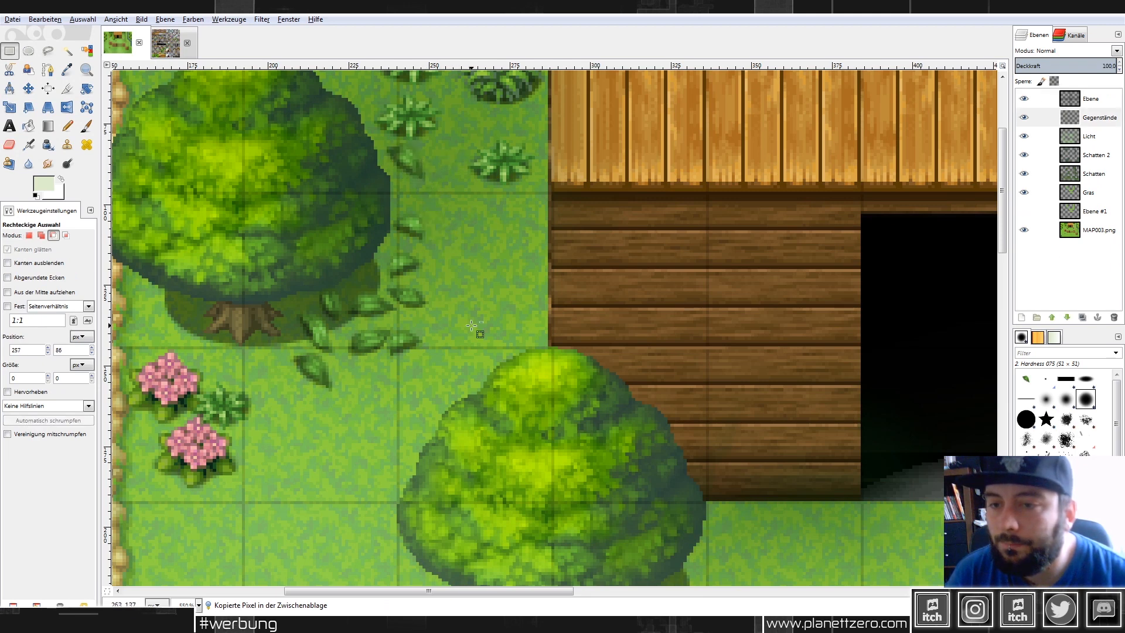
Copy the green leaf with the curled tip, place one copy near the house wall and another at the far side of the trunk, and anchor it.
left_click(46, 52)
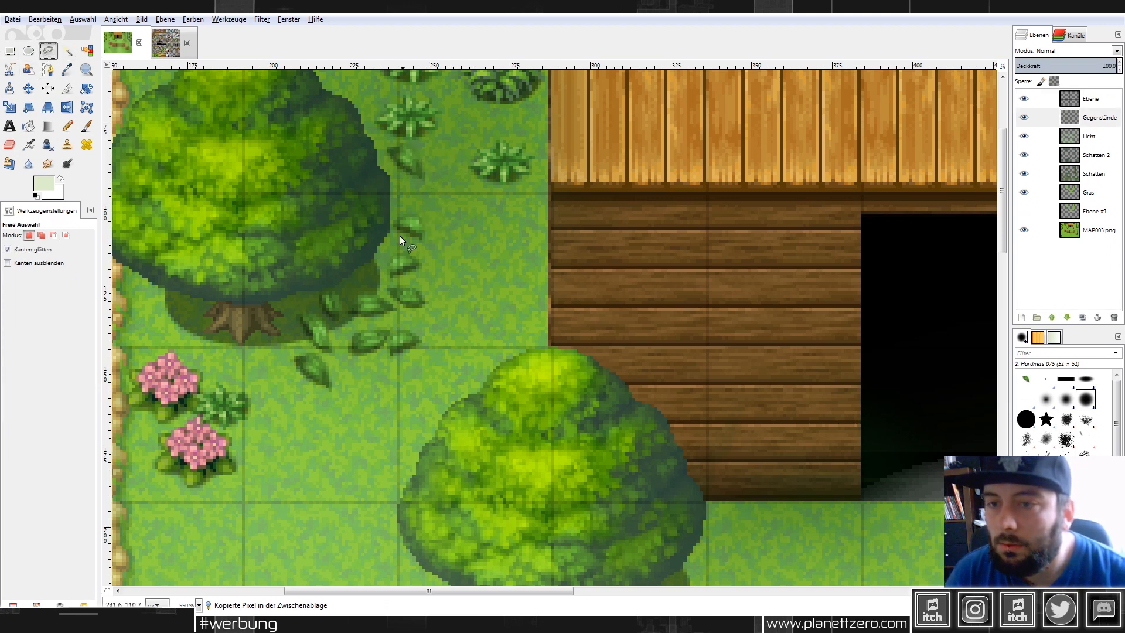
left_click_drag(392, 332, 437, 349)
left_click(406, 325)
key("ctrl+c")
key("ctrl+v")
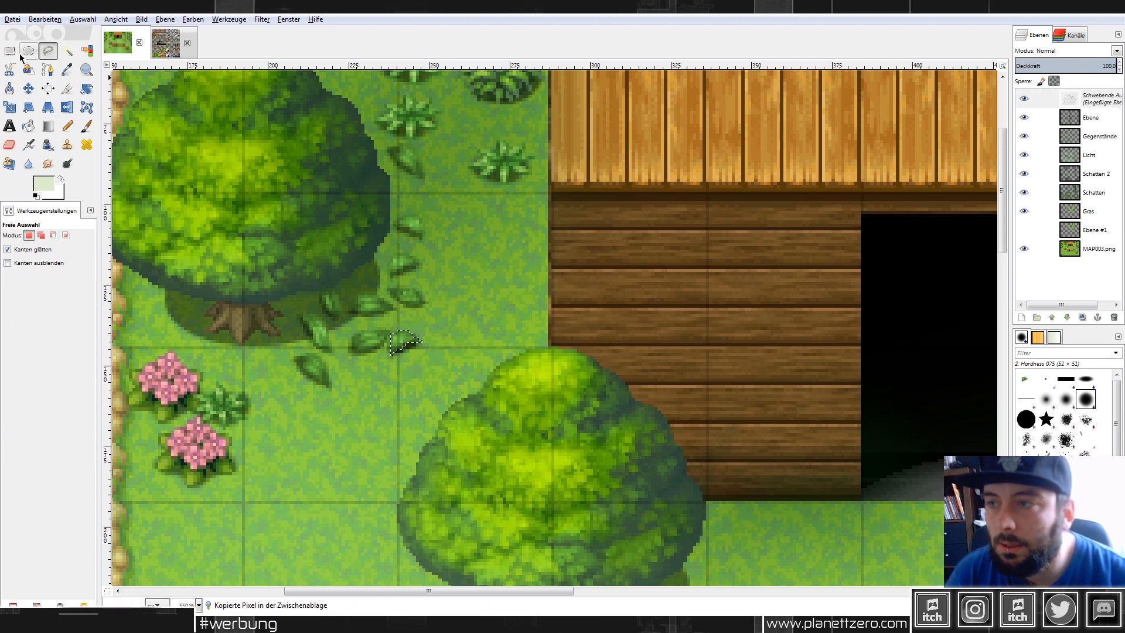
left_click(11, 52)
left_click_drag(404, 343, 503, 251)
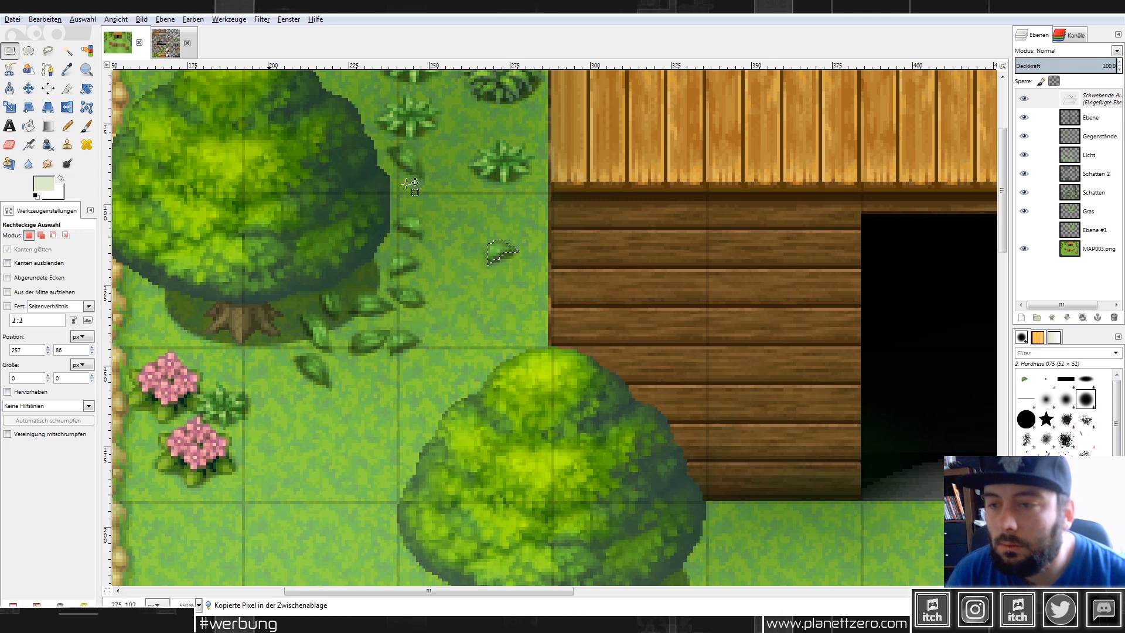
left_click_drag(507, 249, 167, 317)
left_click(299, 323)
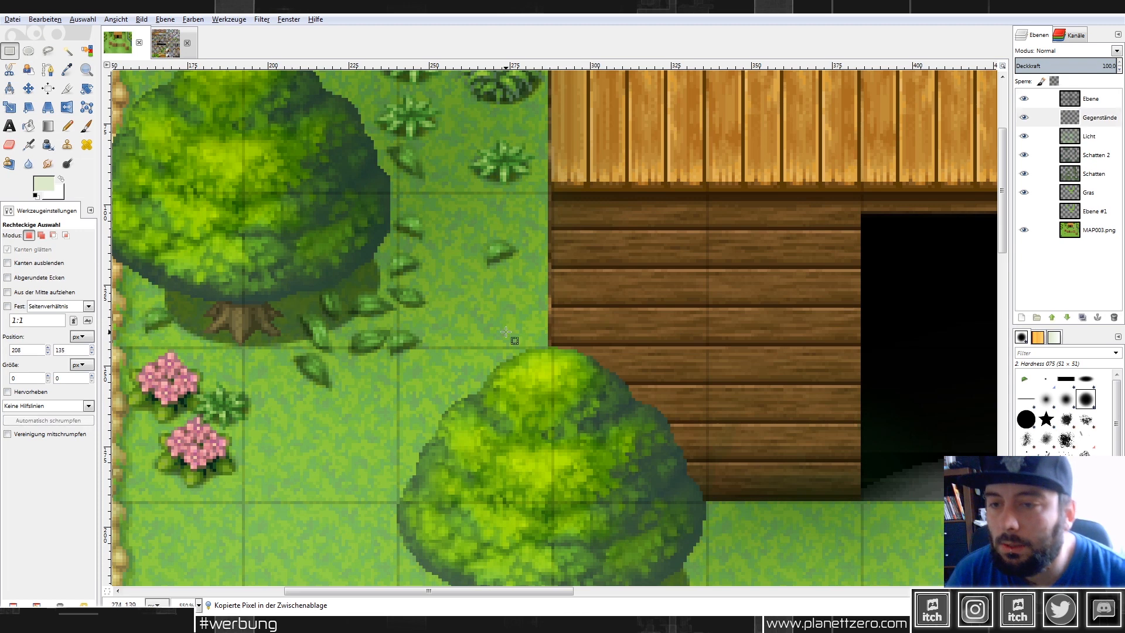
Paste the leaf again beside the upper-left tree's trunk, flip it horizontally and anchor it.
key("ctrl+v")
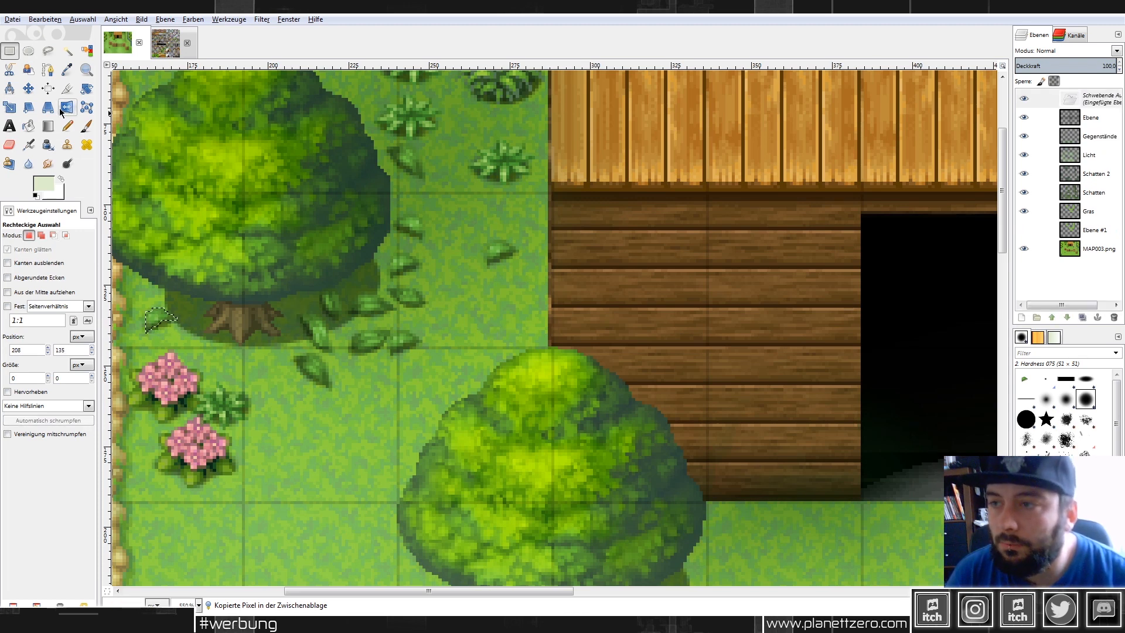
left_click(67, 107)
left_click(195, 231)
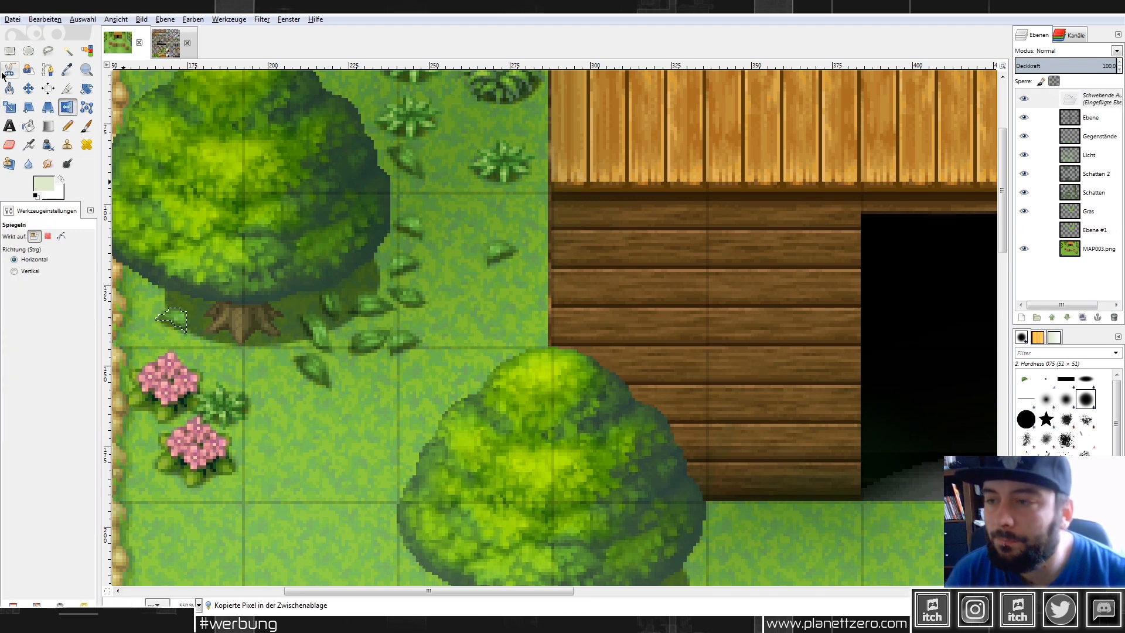
left_click(9, 51)
key("ctrl+h")
Copy the brown mushroom cluster from the Outside_B.png tileset.
scroll(779, 326, "down", 5)
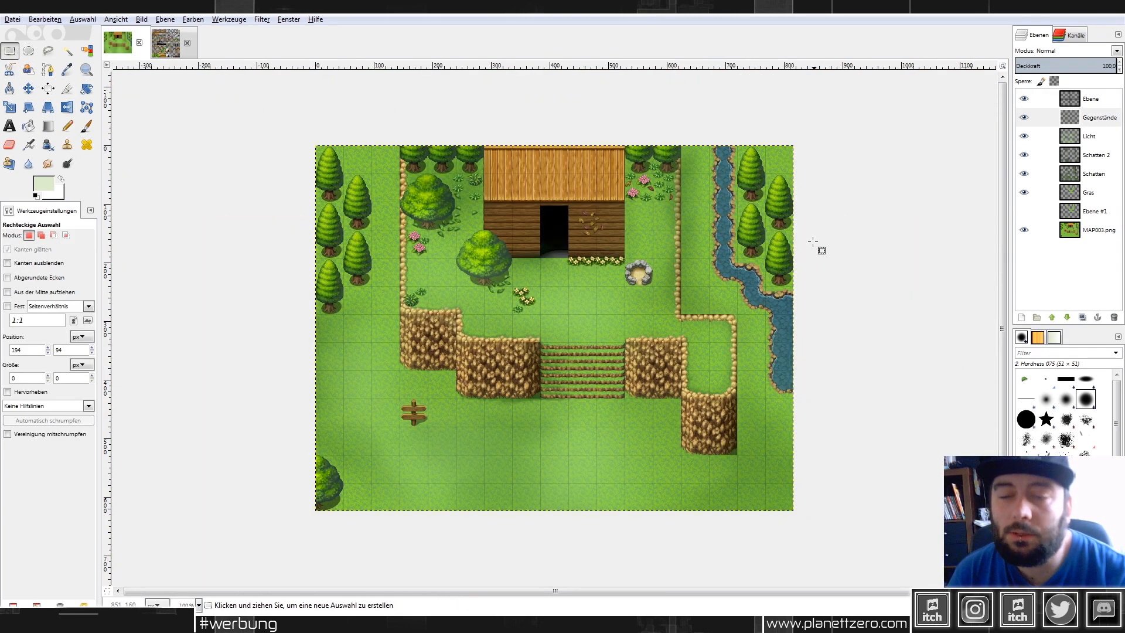
scroll(554, 164, "up", 1)
scroll(652, 220, "up", 1)
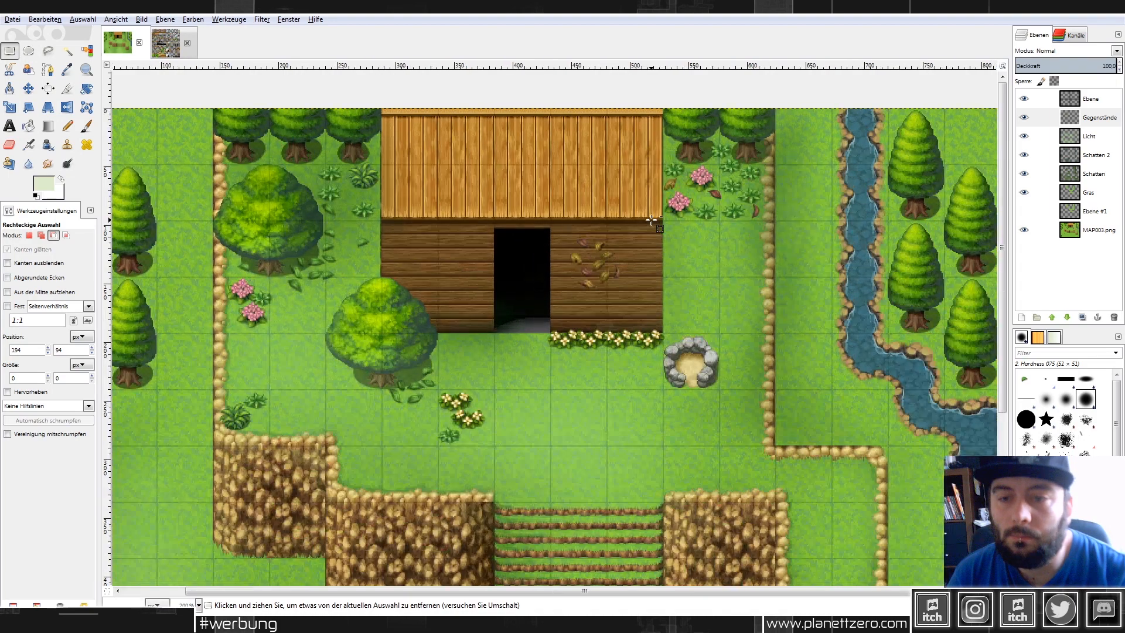
scroll(553, 228, "up", 1)
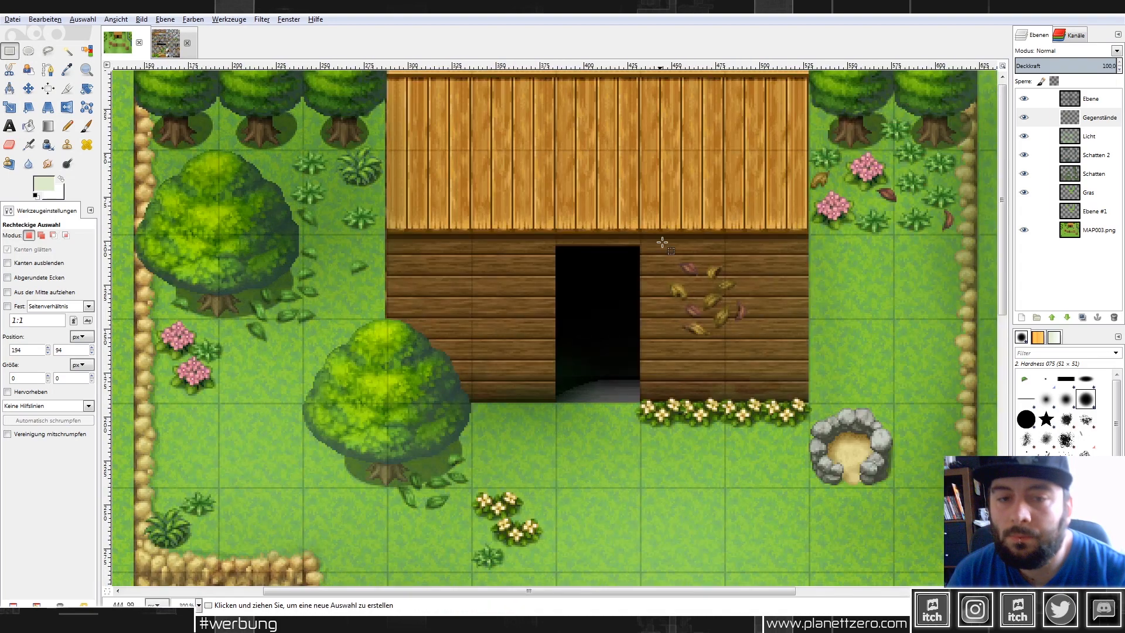
scroll(625, 226, "down", 3)
key("alt+2")
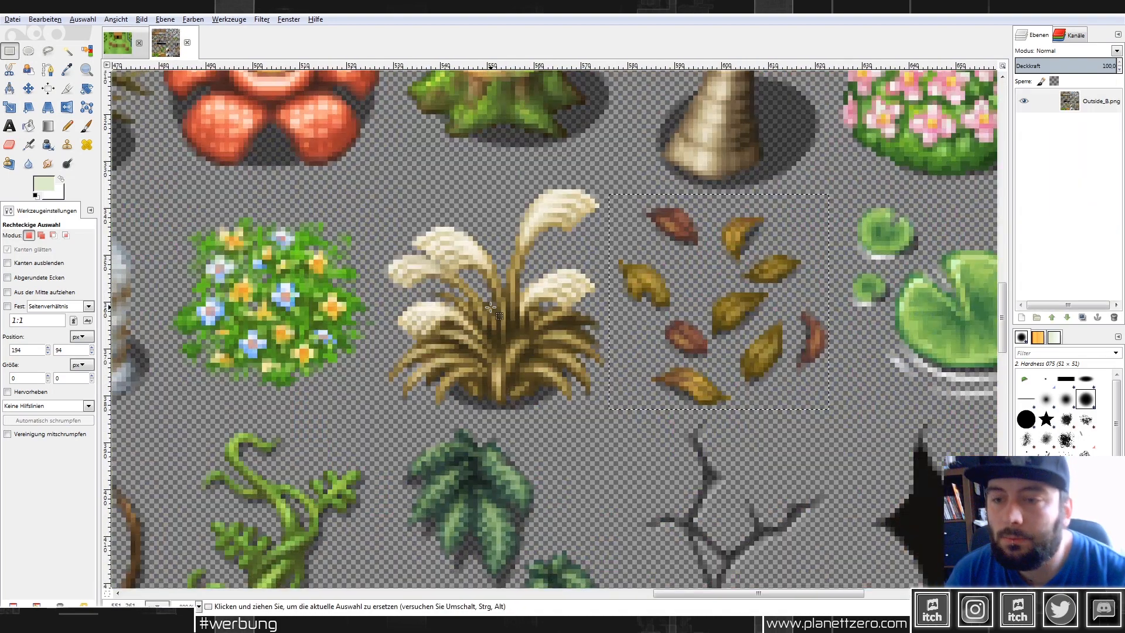
scroll(491, 305, "down", 2)
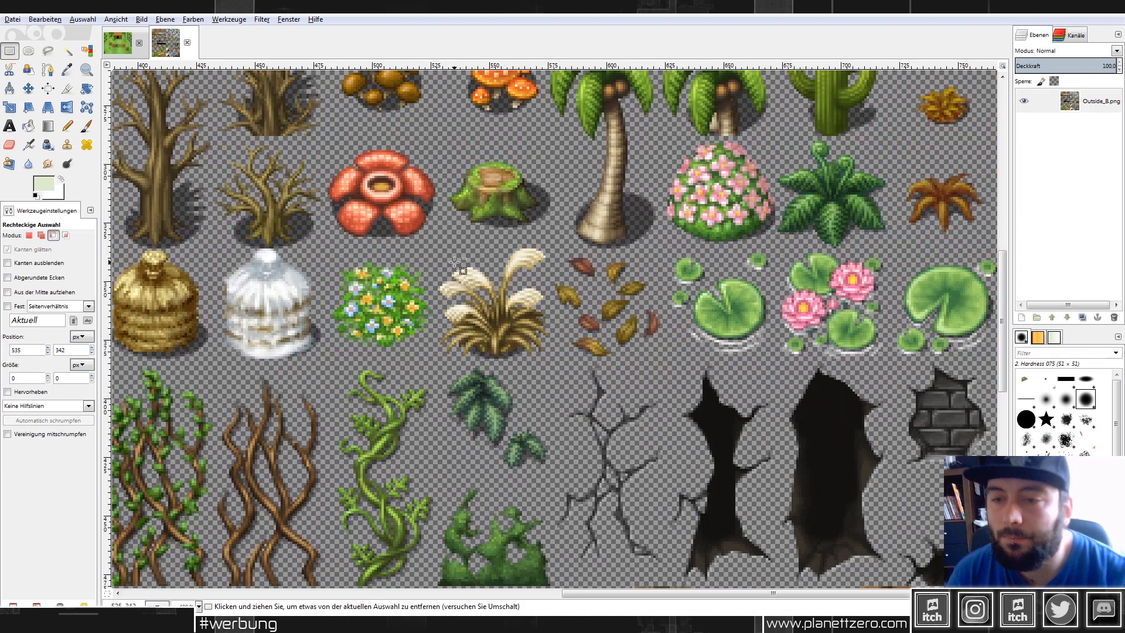
scroll(455, 262, "down", 3)
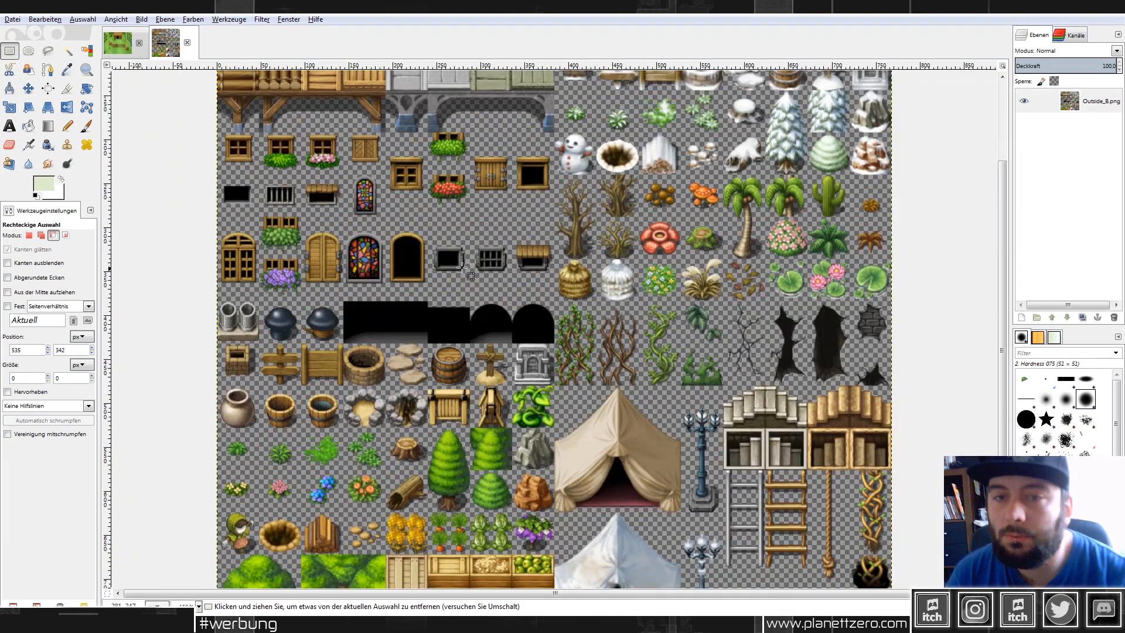
scroll(713, 177, "up", 3)
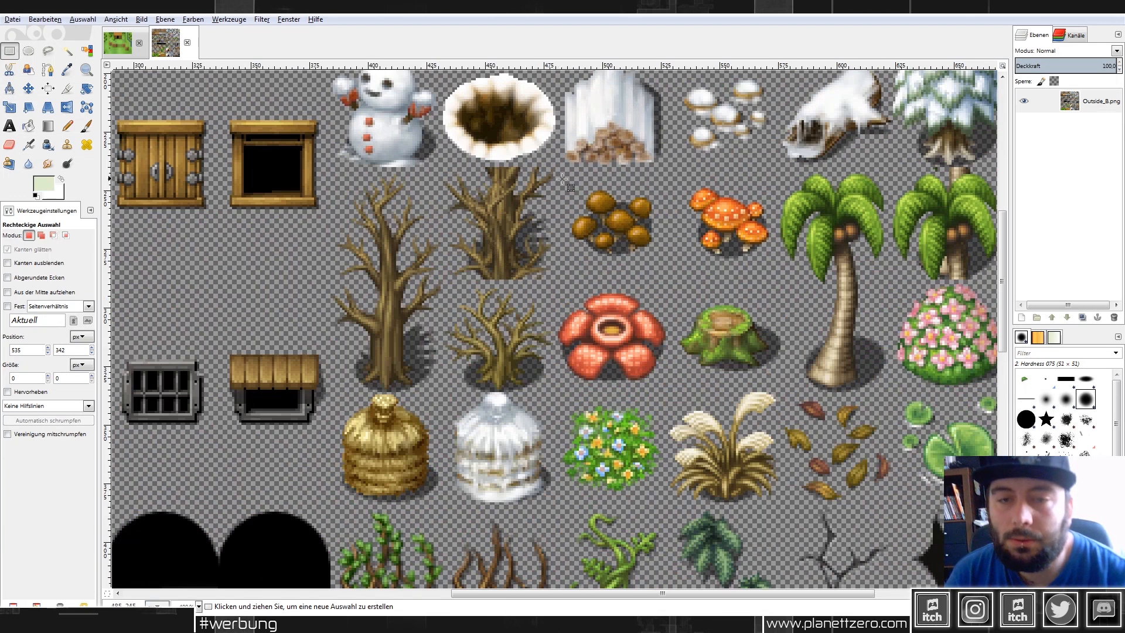
left_click_drag(560, 183, 666, 268)
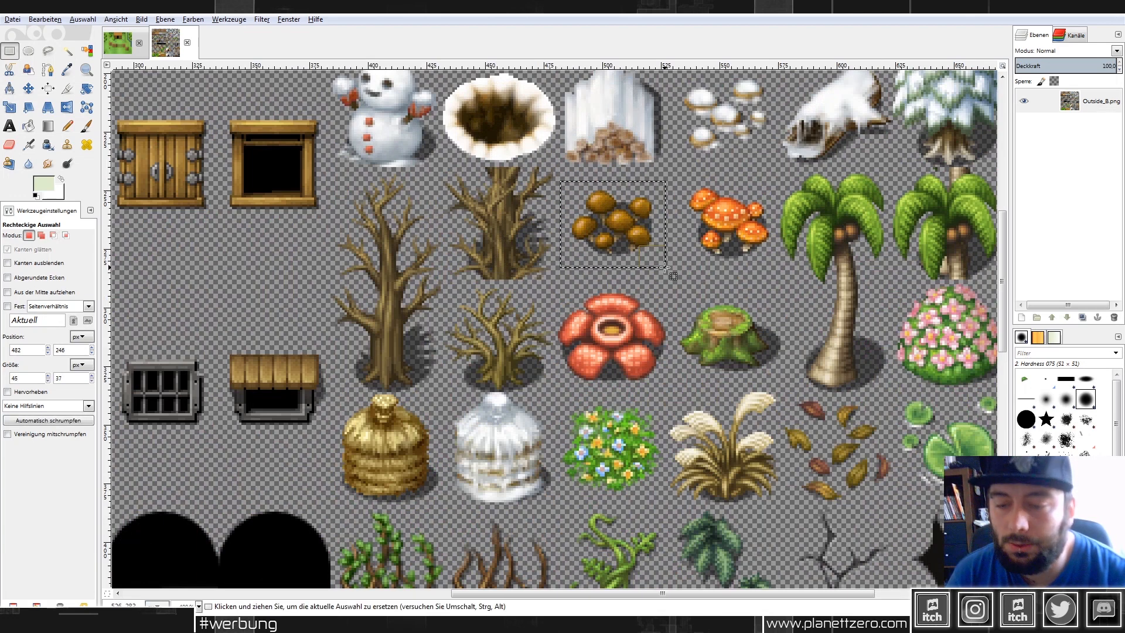
key("ctrl+c")
Paste the mushroom cluster into the map, move it onto the grass in front of the house door and anchor it.
left_click(116, 48)
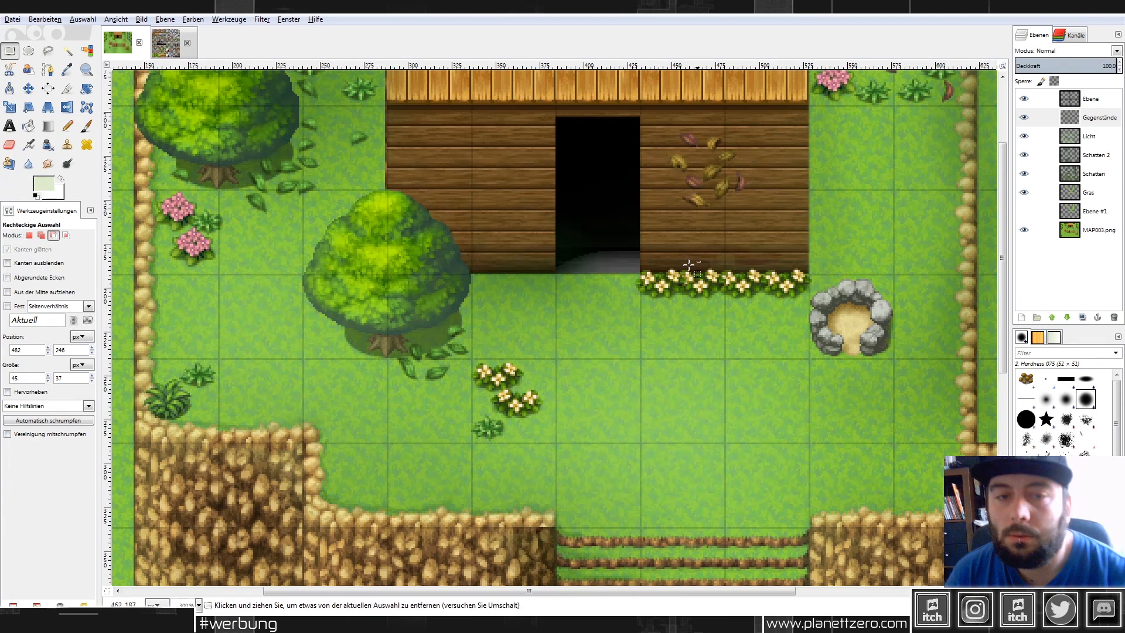
key("ctrl+v")
left_click_drag(575, 336, 363, 259)
scroll(328, 232, "up", 2)
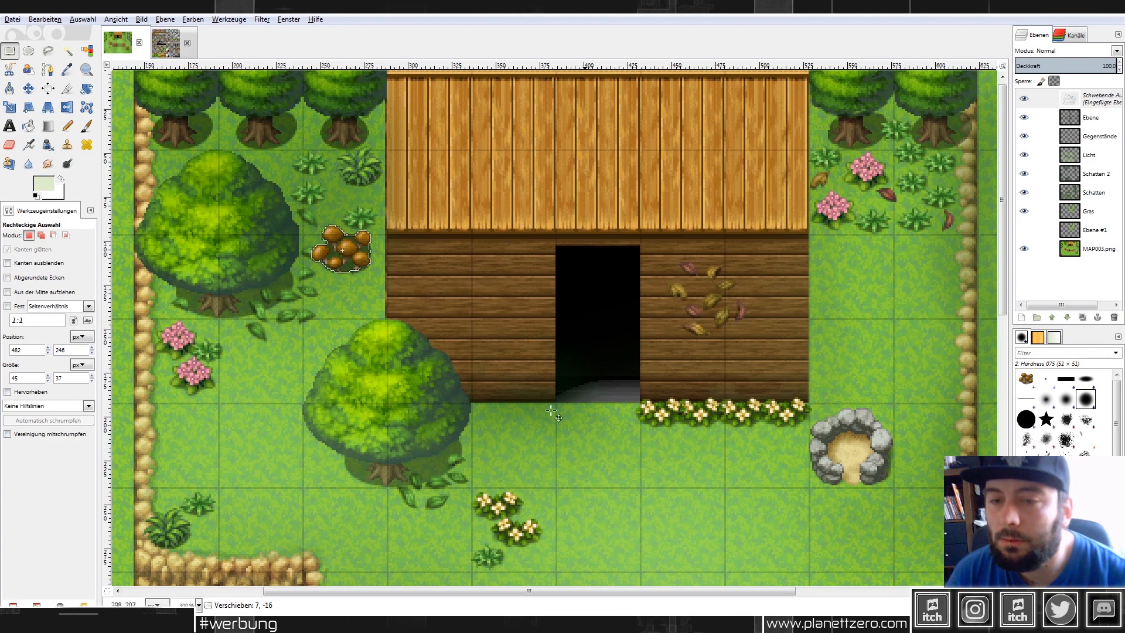
left_click_drag(424, 319, 601, 447)
left_click(679, 449)
Select the shadow areas around the mushrooms with the fuzzy selection tool and remove them.
scroll(670, 453, "up", 2)
left_click(87, 51)
left_click(512, 407)
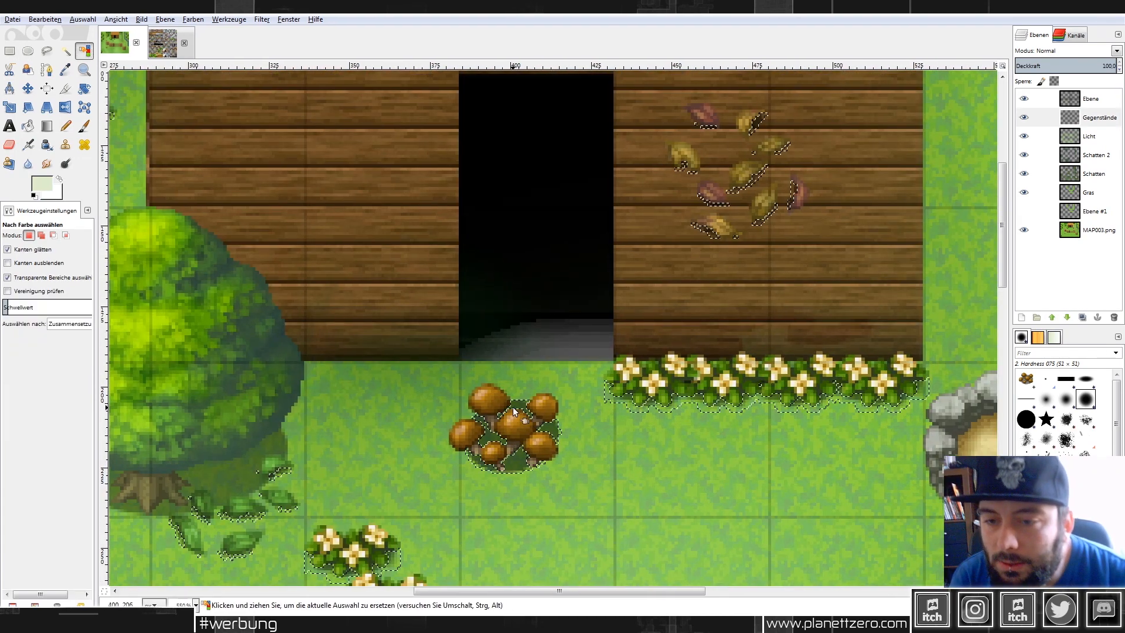
left_click(66, 51)
left_click(516, 463)
left_click(524, 409)
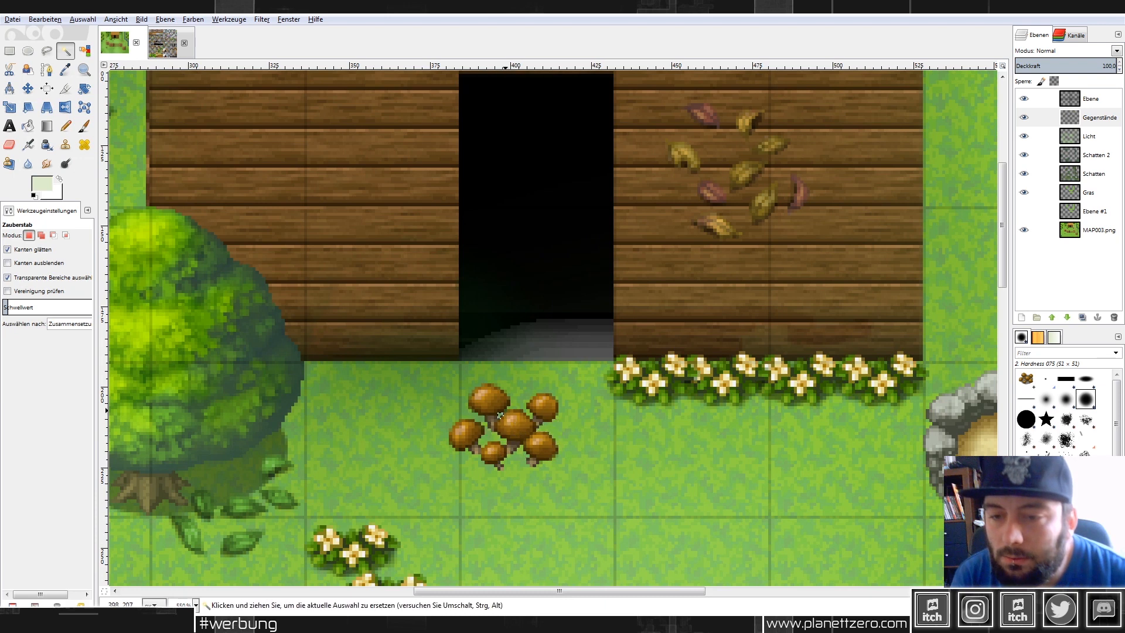
Cut out the mushroom cluster, paste it and move it between the upper-left tree and the house.
left_click(9, 50)
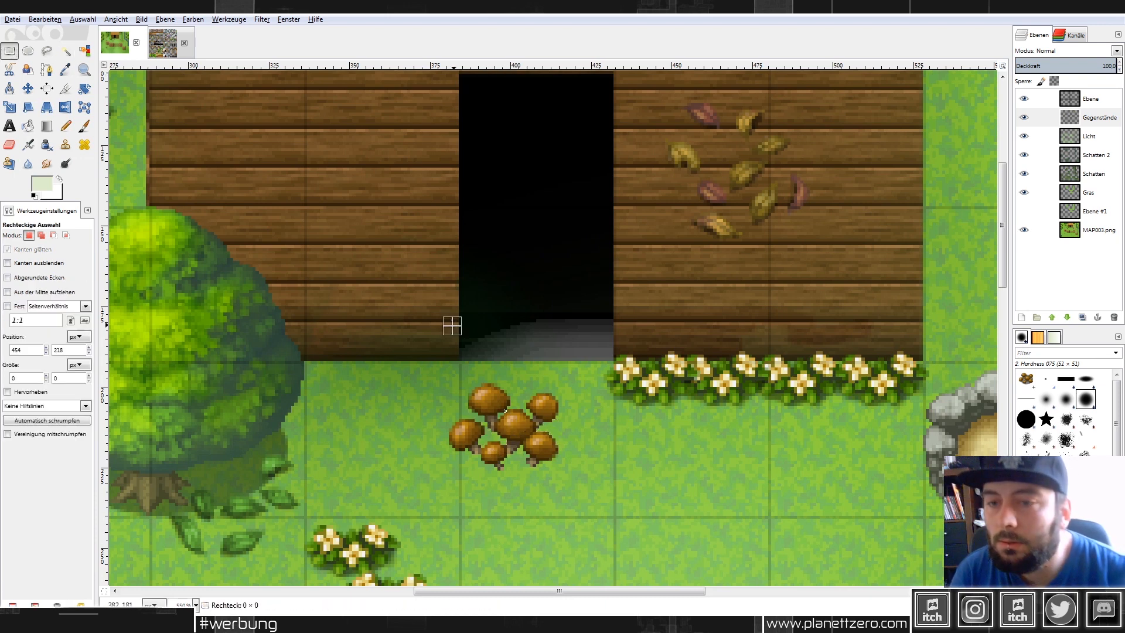
left_click_drag(427, 370, 571, 506)
key("ctrl+x")
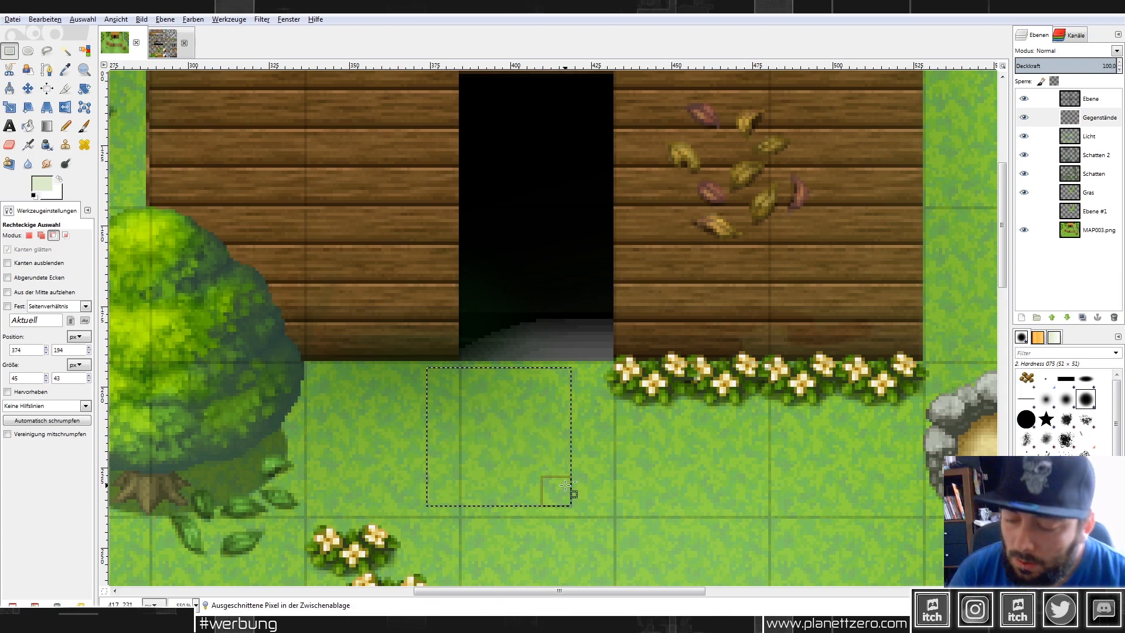
key("ctrl+v")
scroll(545, 445, "down", 2)
left_click_drag(523, 445, 284, 238)
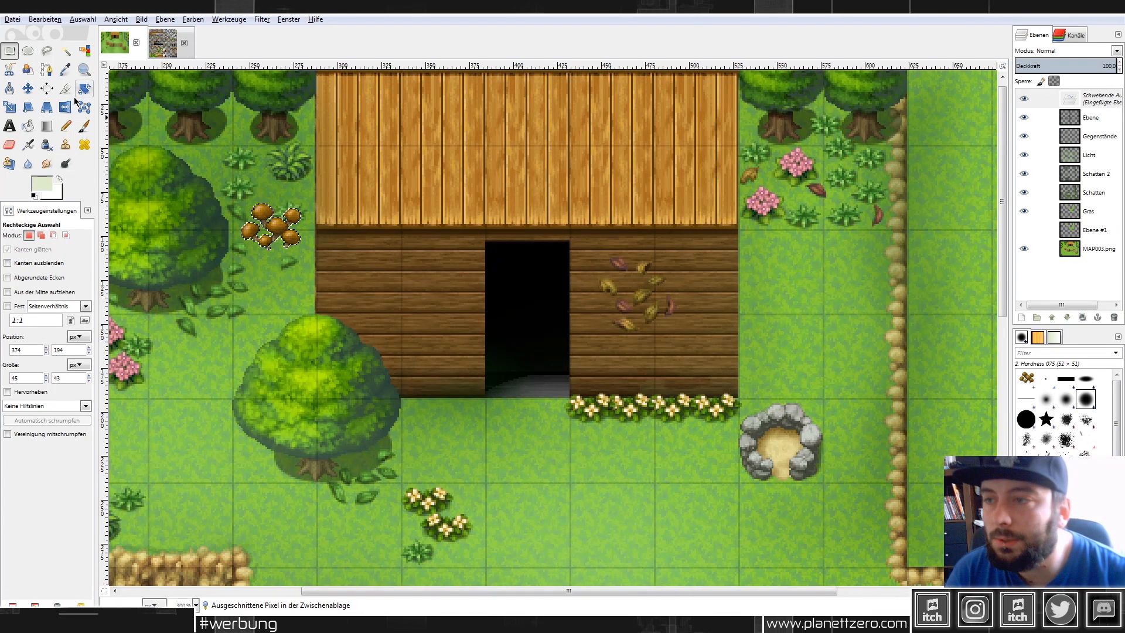
Scale the floating mushroom cluster down proportionally to about 27 × 26 px.
left_click(10, 107)
left_click(241, 203)
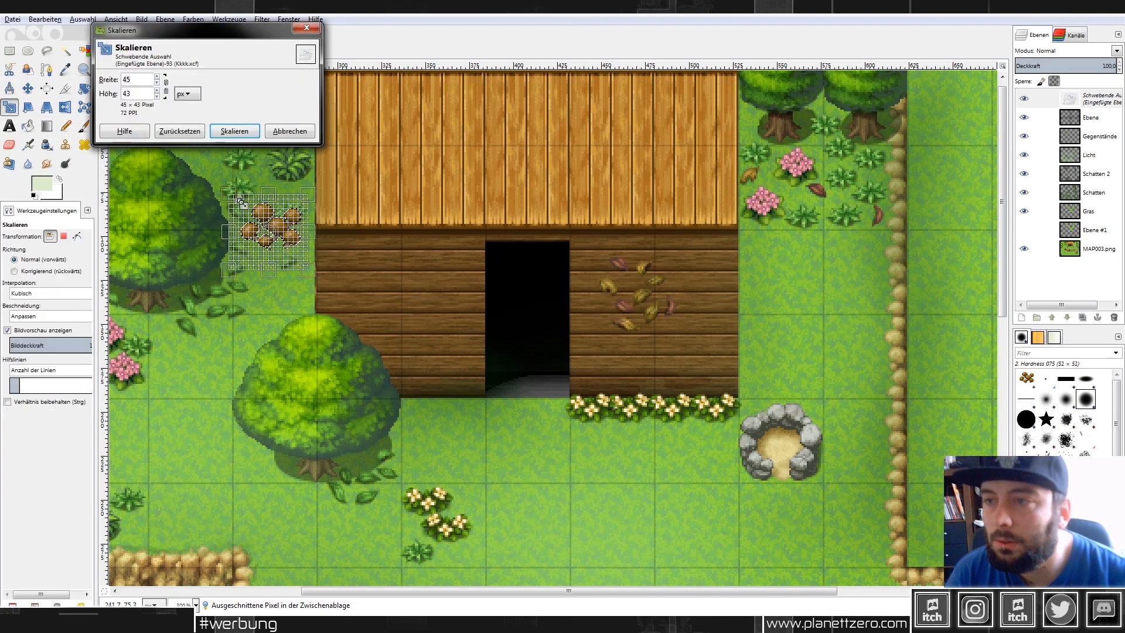
left_click_drag(240, 202, 266, 225)
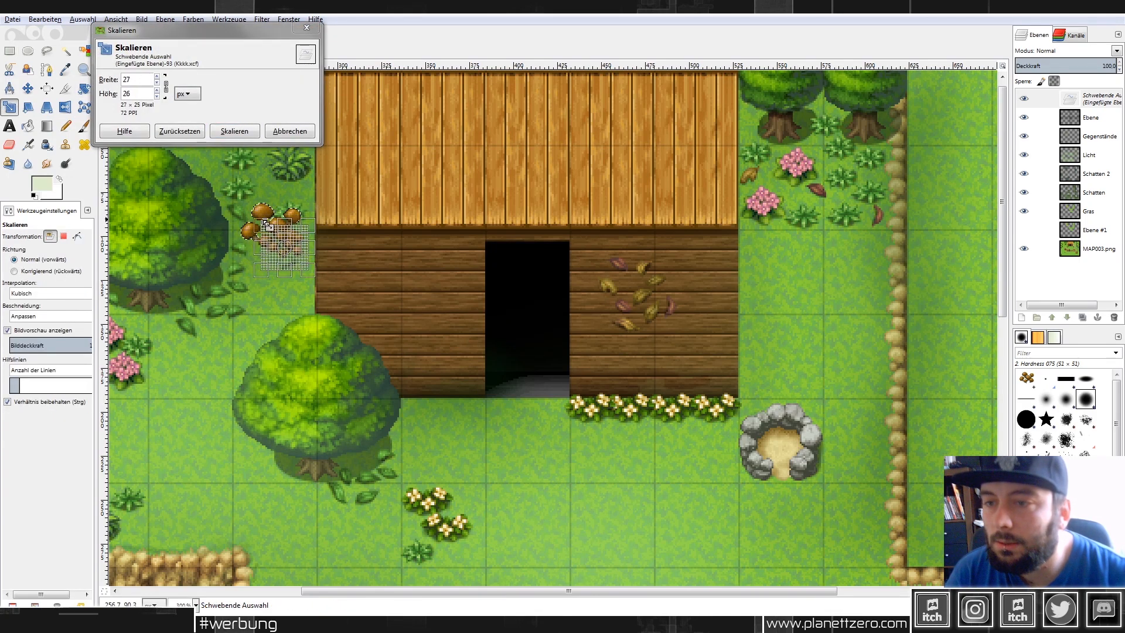
left_click(252, 131)
Place two small mushroom clusters among the plants between the upper-left tree and the house wall and anchor them.
key("m")
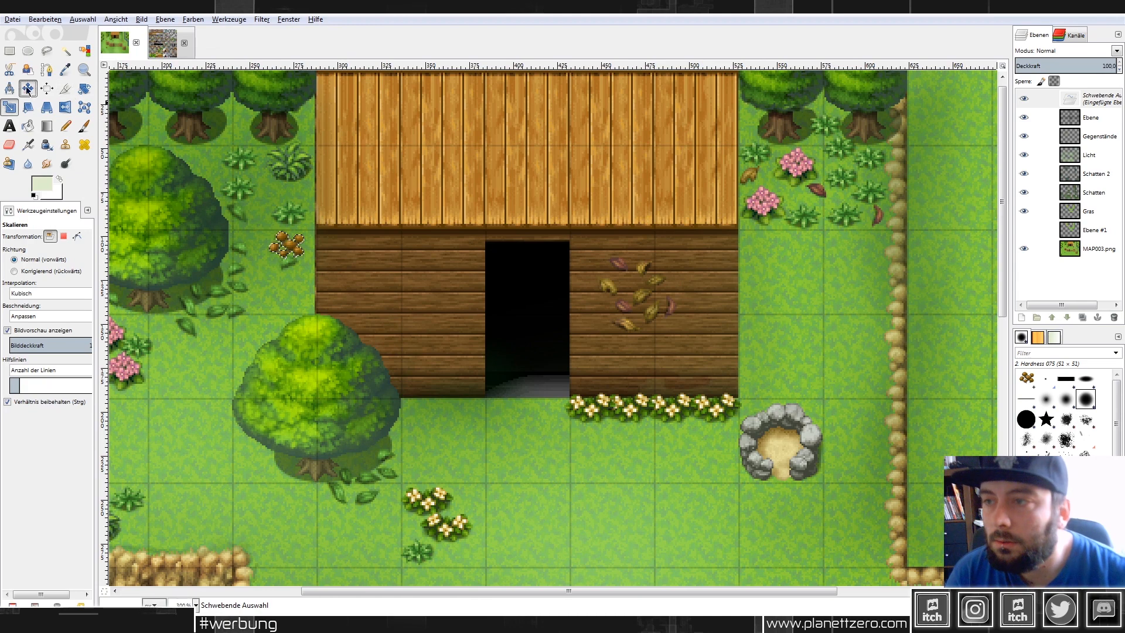
mouse_move(296, 249)
left_mouse_down()
mouse_move(253, 214)
mouse_move(388, 194)
mouse_move(883, 214)
mouse_move(320, 262)
mouse_move(287, 251)
mouse_move(304, 248)
left_mouse_up()
key("ctrl+c")
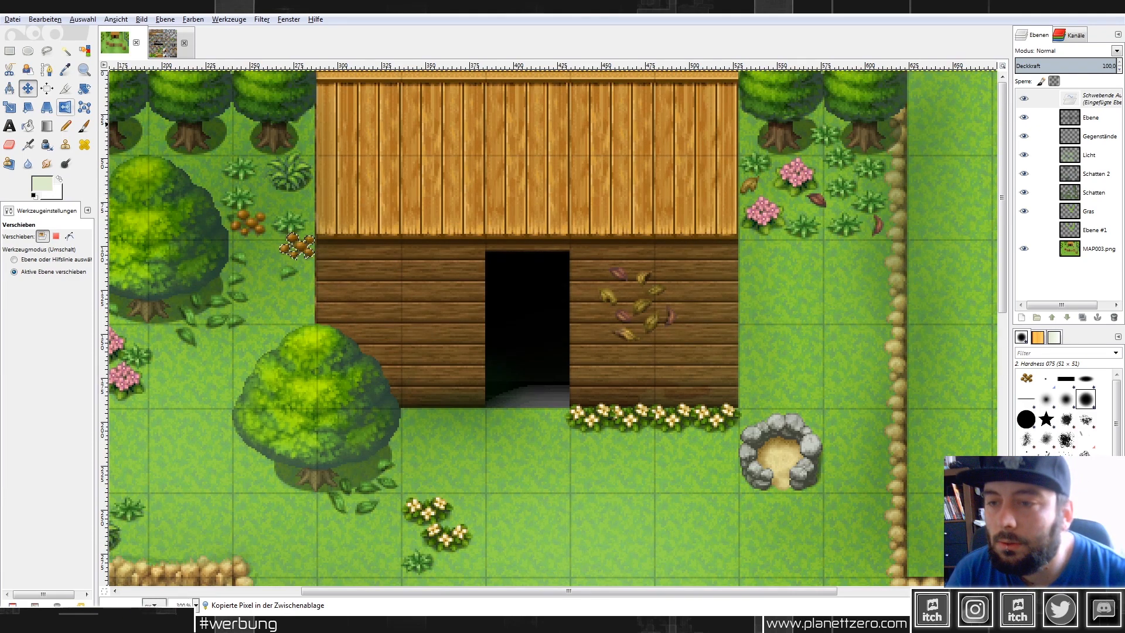
left_click(7, 52)
left_click(486, 190)
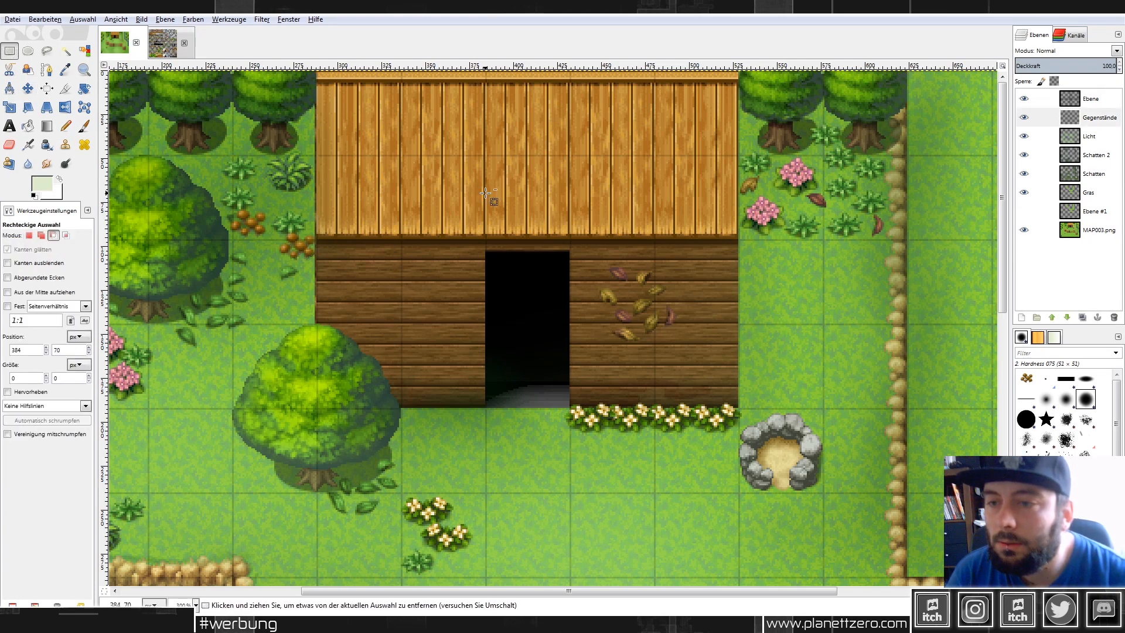
scroll(515, 199, "down", 2)
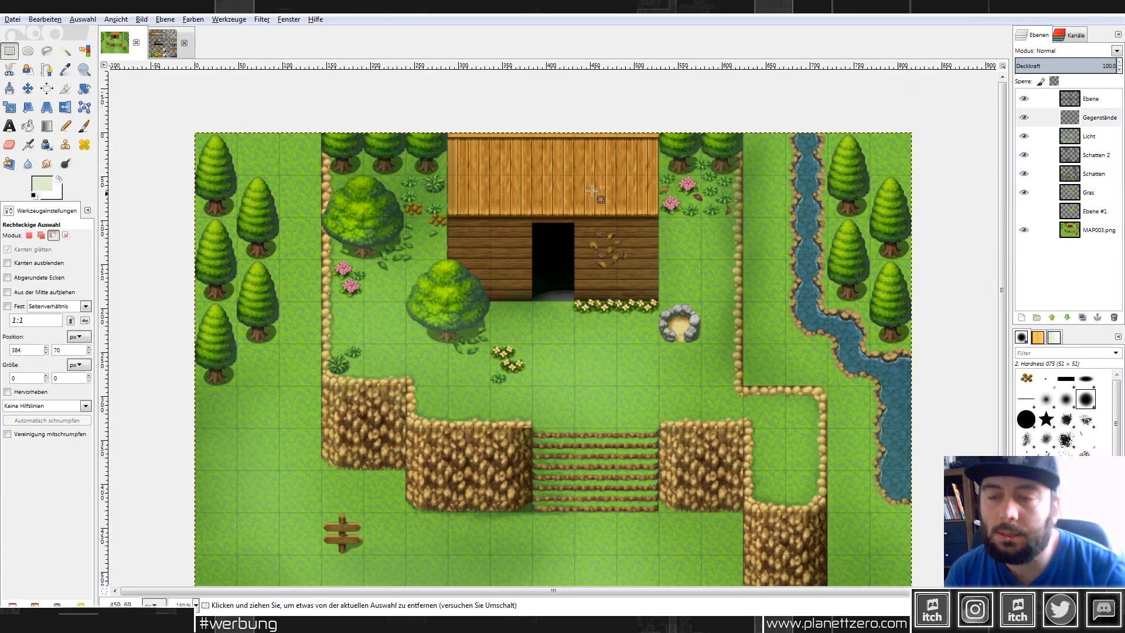
scroll(596, 235, "down", 2)
scroll(553, 231, "up", 2)
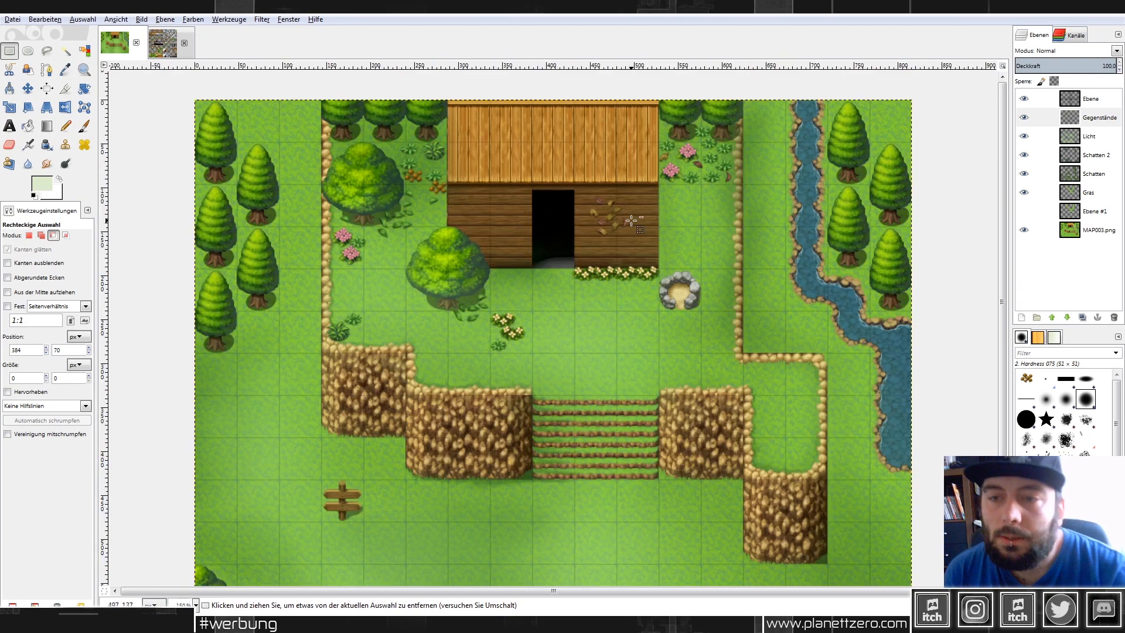
scroll(688, 212, "down", 2)
scroll(689, 212, "up", 1)
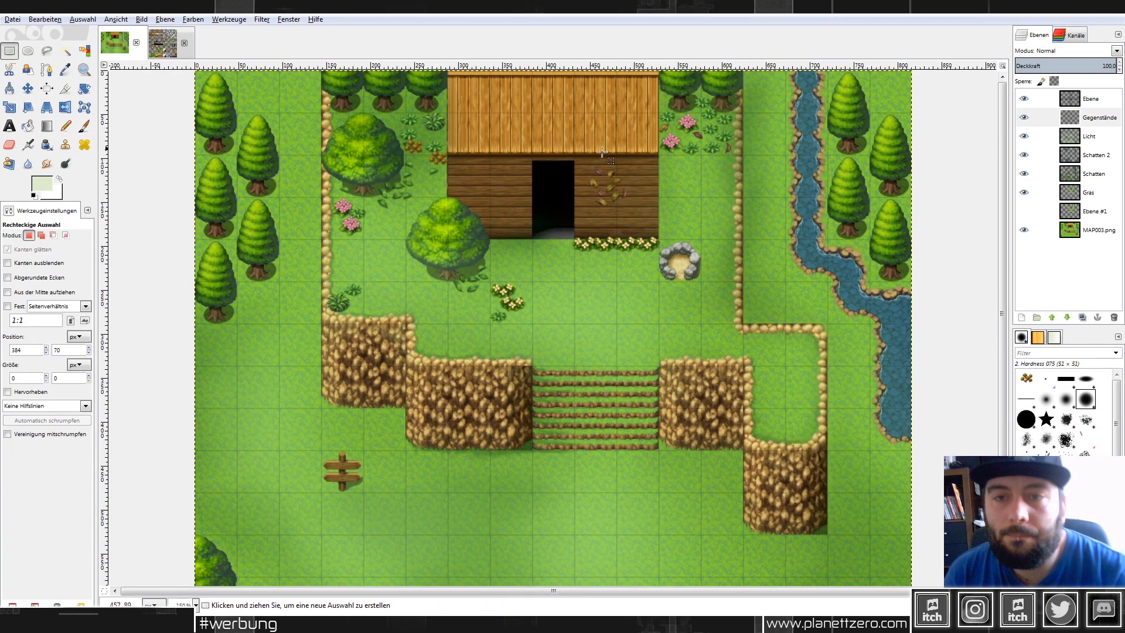
Remove the fallen leaves lying on the house wall to the right of the door.
left_click_drag(565, 147, 641, 220)
left_click(714, 214)
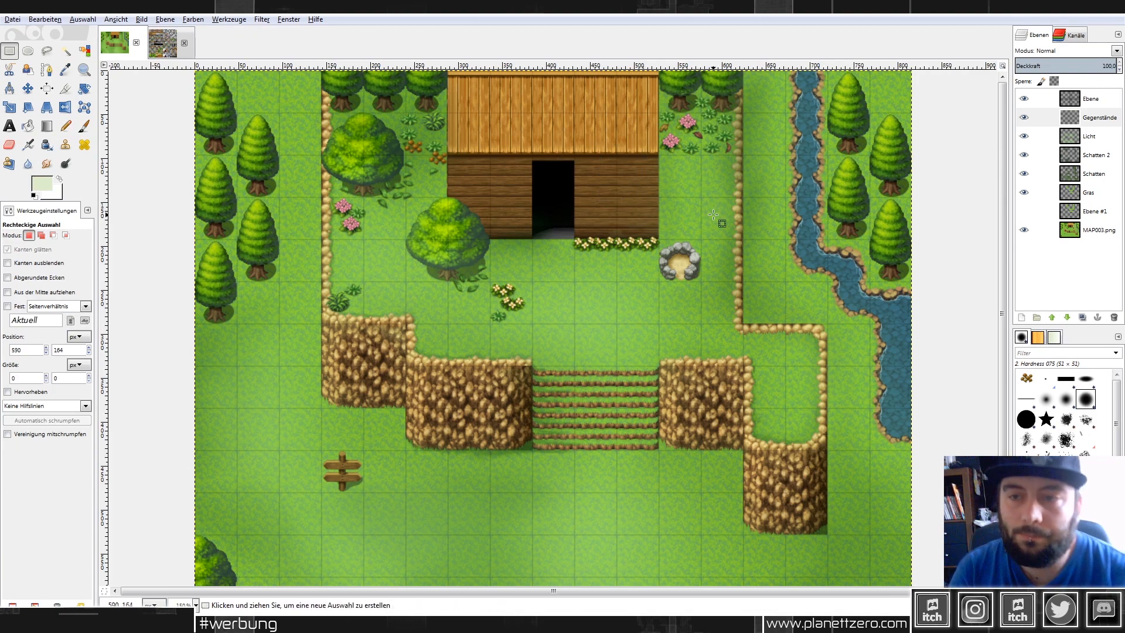
Copy the group of small brown stones from the Outside_B.png tileset.
left_click(162, 43)
scroll(493, 283, "down", 1)
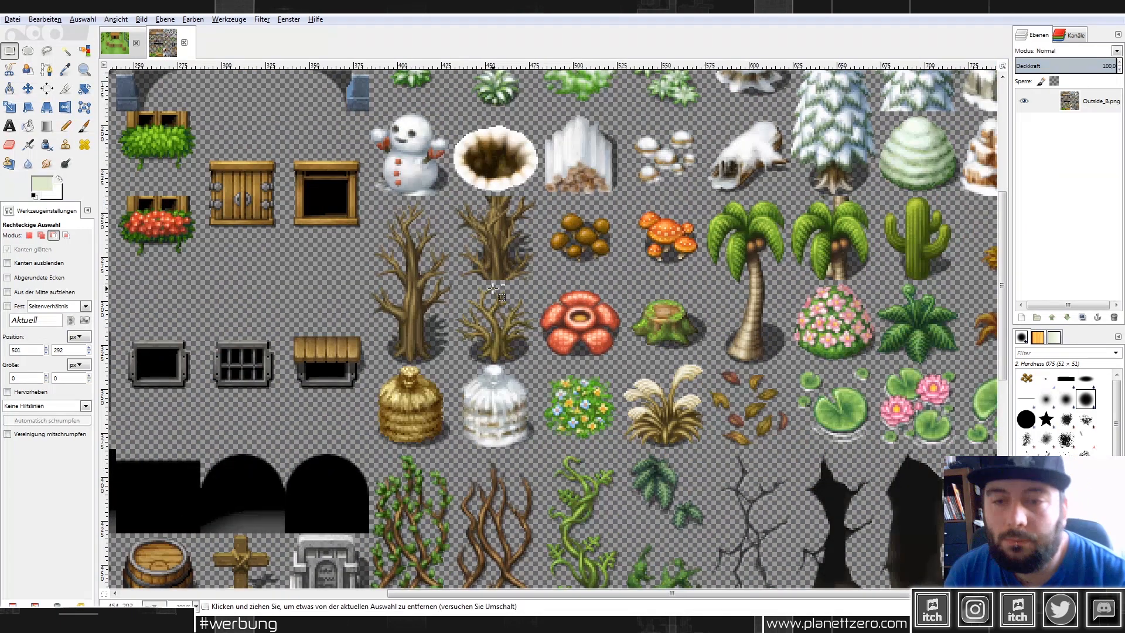
scroll(706, 355, "up", 1)
left_click_drag(600, 267, 712, 353)
left_click(798, 342)
scroll(472, 342, "down", 2)
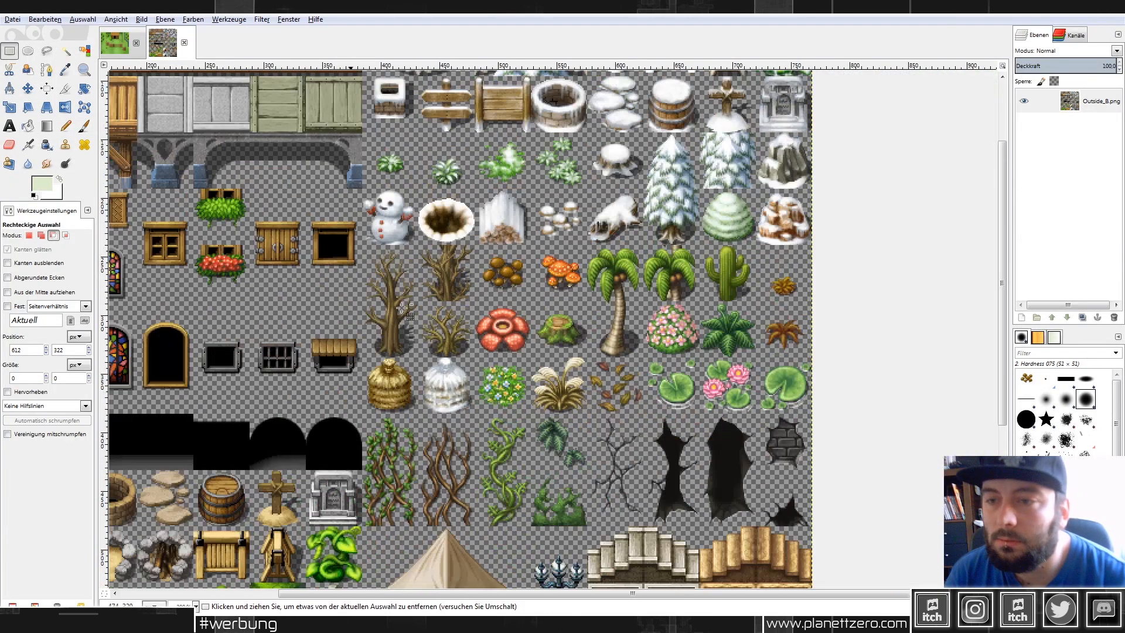
scroll(354, 296, "down", 1)
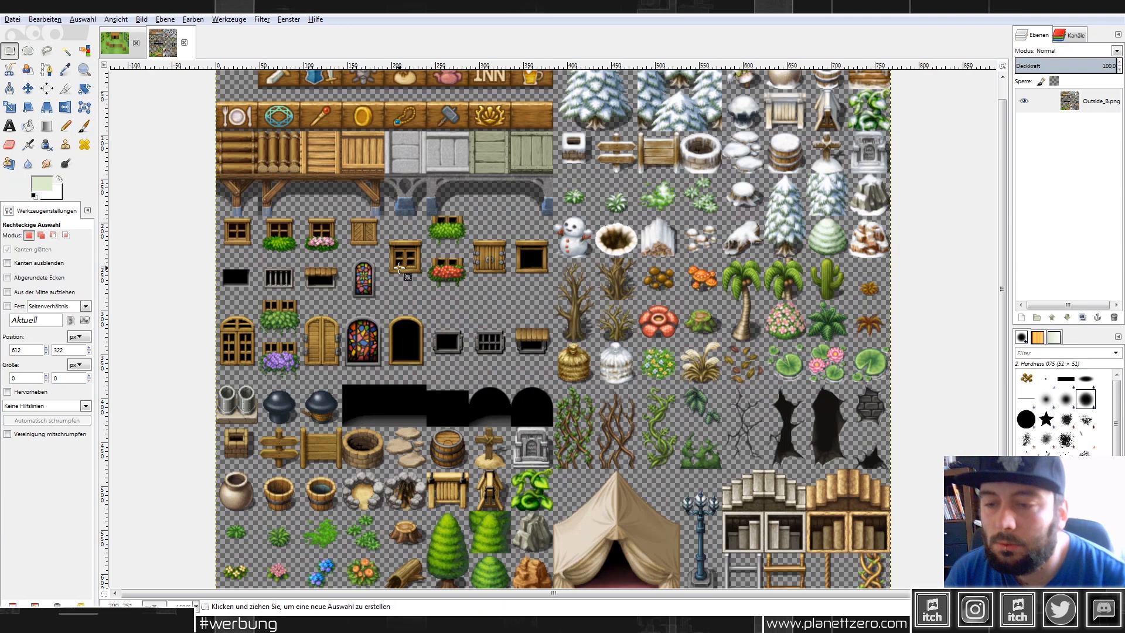
scroll(447, 321, "down", 3)
scroll(326, 440, "up", 2)
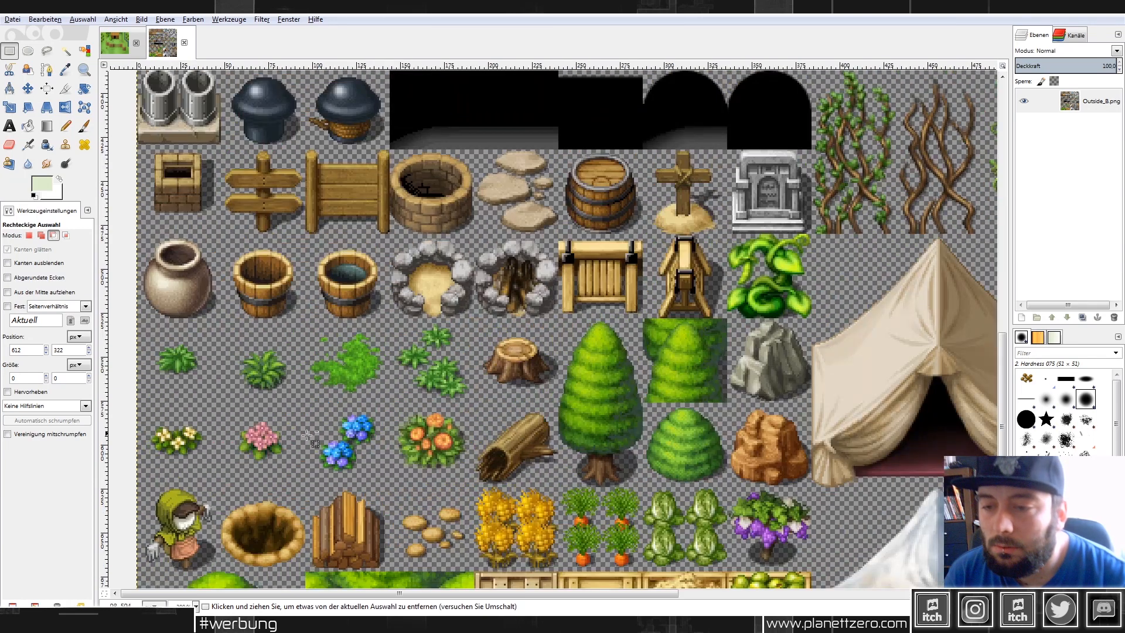
scroll(377, 422, "up", 1)
scroll(426, 413, "down", 3)
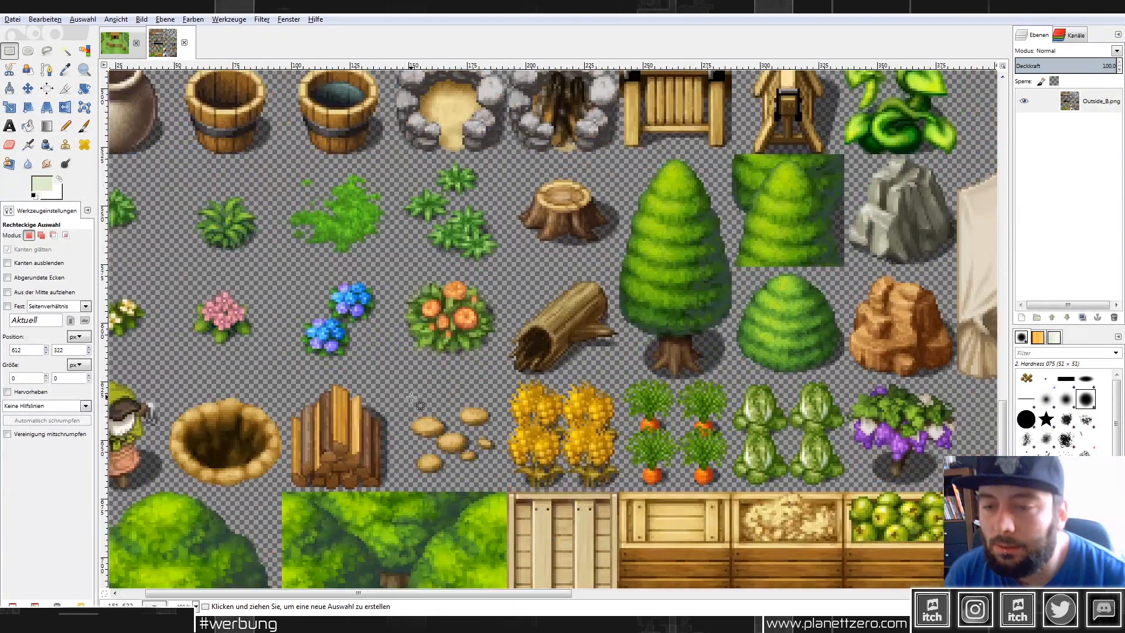
left_click_drag(407, 396, 498, 480)
key("ctrl+c")
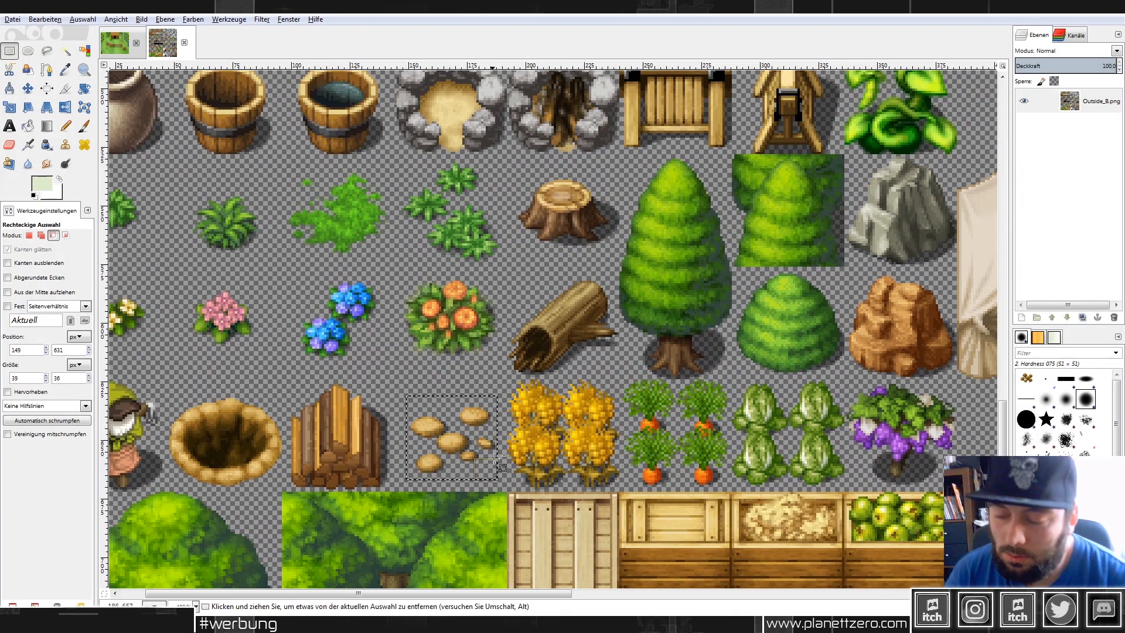
Paste the stones into the map and anchor them on the grass above the lower cliff edge, left of the stairs.
key("alt+1")
key("ctrl+v")
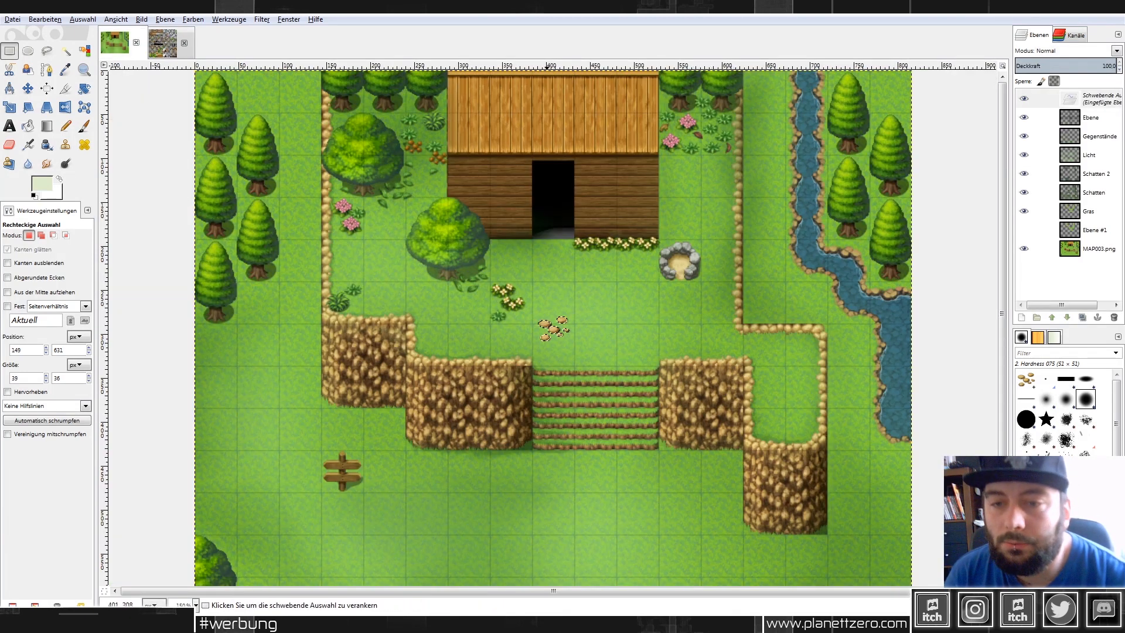
left_click_drag(563, 334, 448, 347)
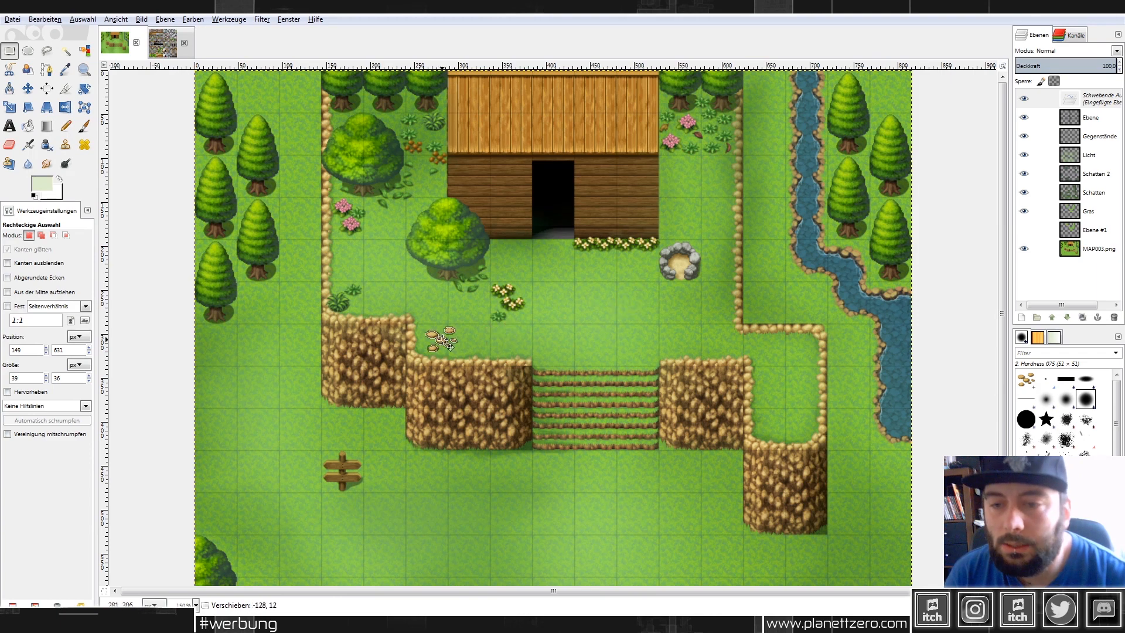
left_click(507, 333)
Cut one larger stone out of the group with the free selection and anchor it beside the plant at the upper cliff edge.
scroll(362, 338, "up", 3)
key("f")
mouse_move(582, 381)
left_mouse_down()
mouse_move(545, 387)
mouse_move(531, 368)
left_mouse_up()
key("ctrl")
key("ctrl+x")
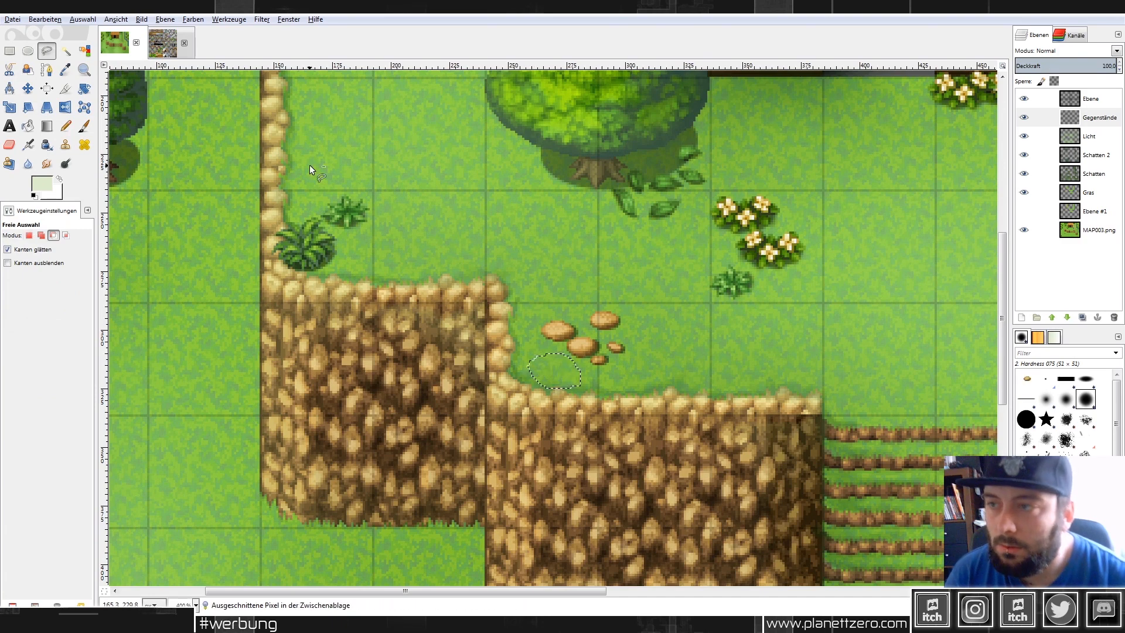
key("ctrl+v")
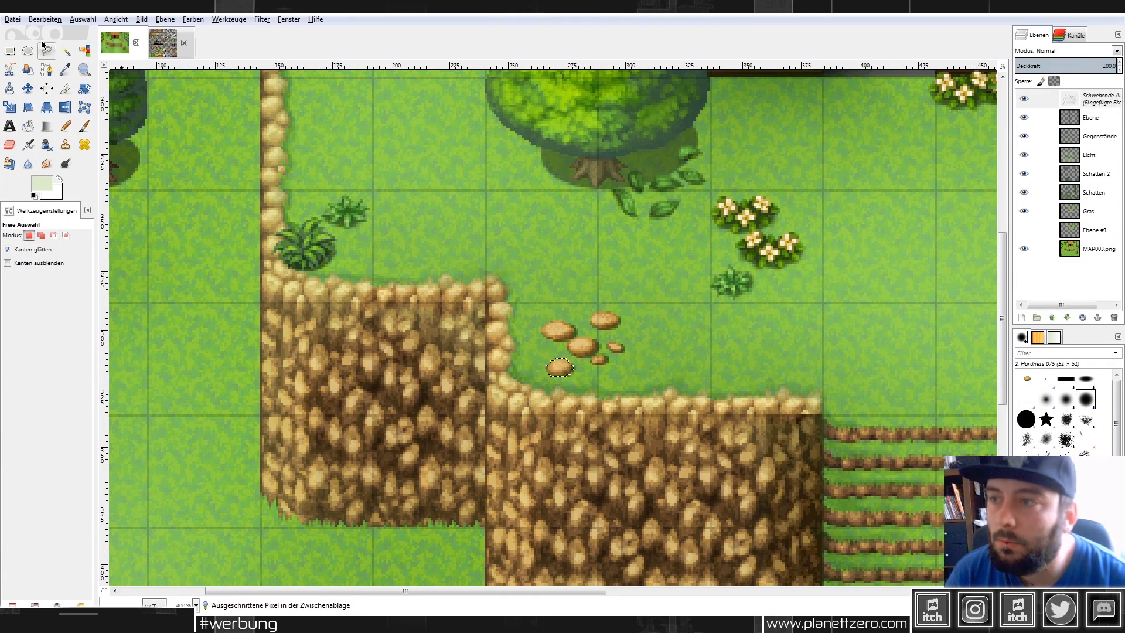
left_click(27, 88)
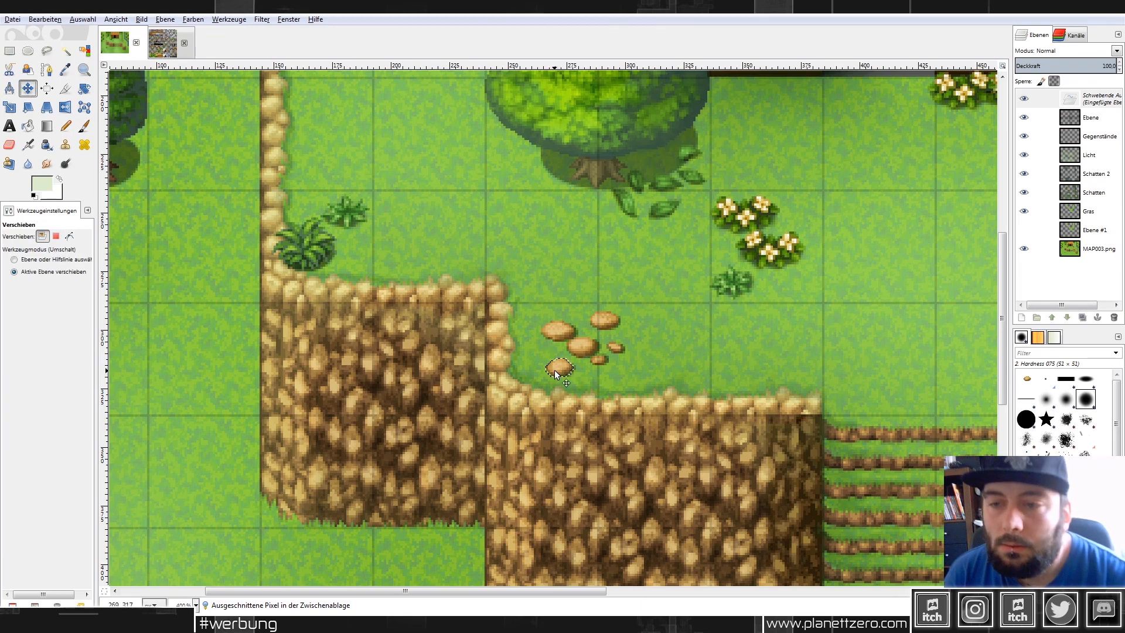
left_click_drag(367, 278, 354, 262)
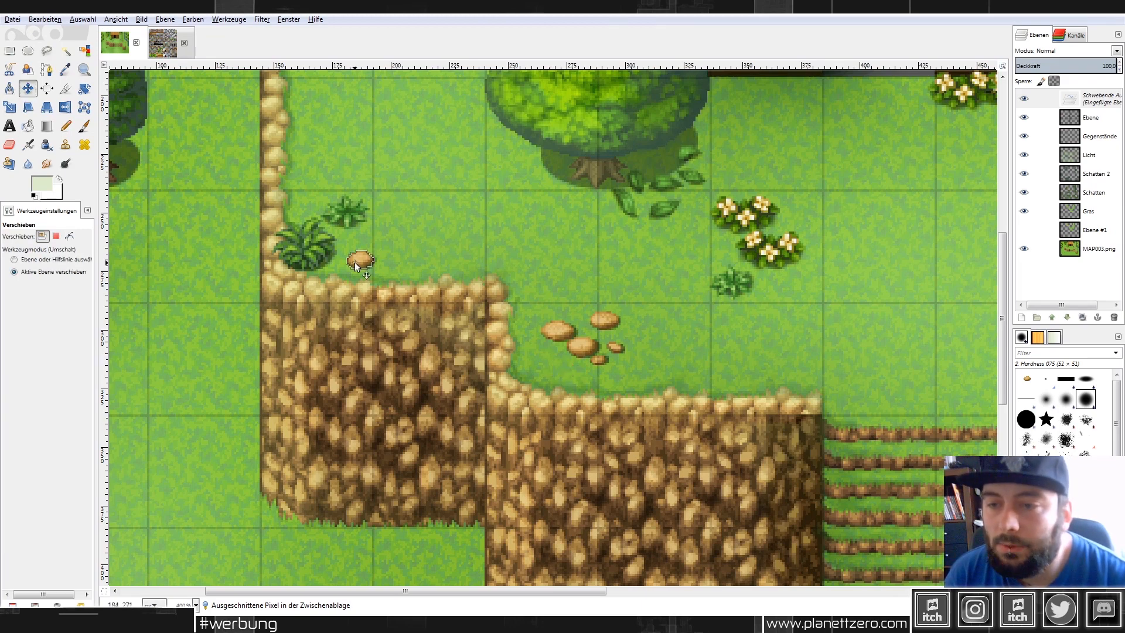
left_click(9, 50)
left_click(618, 311)
Cut out a small stone and distribute copies of it along the lower cliff edge towards the stairs.
left_click_drag(602, 336, 658, 389)
key("ctrl+x")
key("ctrl+v")
key("ctrl+c")
key("ctrl+v")
key("ctrl+v")
left_click(642, 340)
Cut out another larger stone from the group and anchor it below the pink flowers by the left stone wall.
left_click_drag(593, 308, 314, 203)
key("ctrl+x")
key("ctrl+v")
scroll(455, 286, "up", 5)
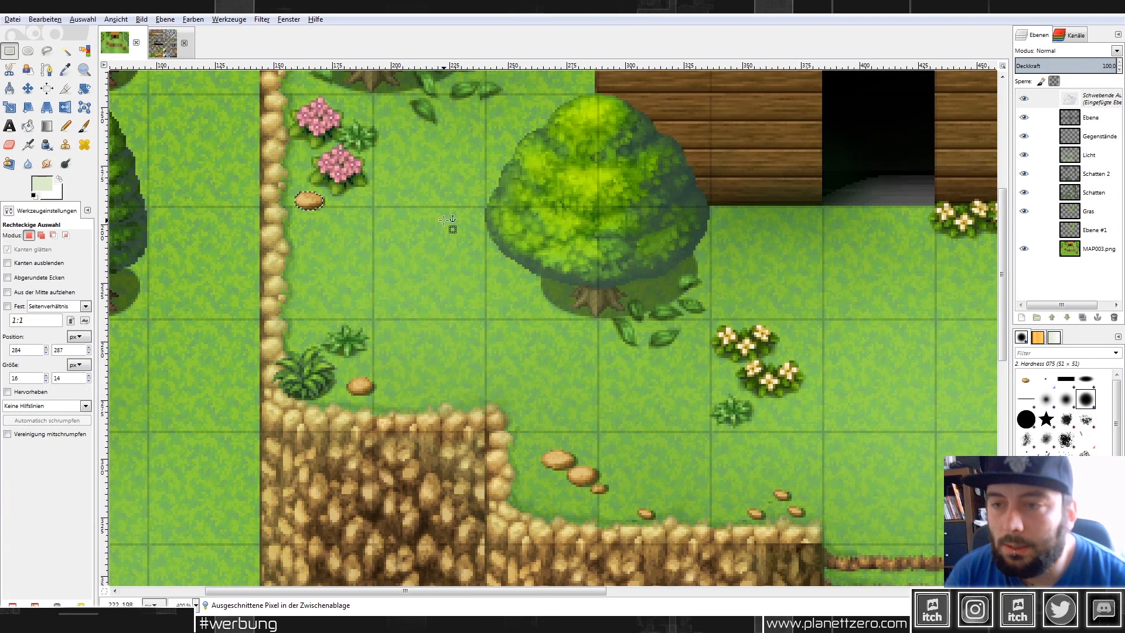
left_click(381, 216)
Move a small stone into the corner of the lower cliff and place another copy at the upper cliff's corner.
scroll(613, 364, "down", 5)
mouse_move(597, 354)
left_mouse_down()
mouse_move(620, 375)
mouse_move(591, 361)
mouse_move(505, 378)
mouse_move(585, 386)
mouse_move(560, 379)
left_mouse_up()
key("ctrl+v")
left_click_drag(527, 315, 496, 253)
left_click(753, 341)
Copy the small stone and anchor further copies along the left stone wall and the upper cliff edge.
left_click_drag(767, 342, 311, 170)
key("ctrl+c")
key("ctrl+v")
key("ctrl+h")
key("ctrl+v")
left_click(385, 141)
Delete the two remaining larger stones above the lower cliff and touch up the small stones near the stairs with the eraser.
left_click_drag(536, 309, 613, 360)
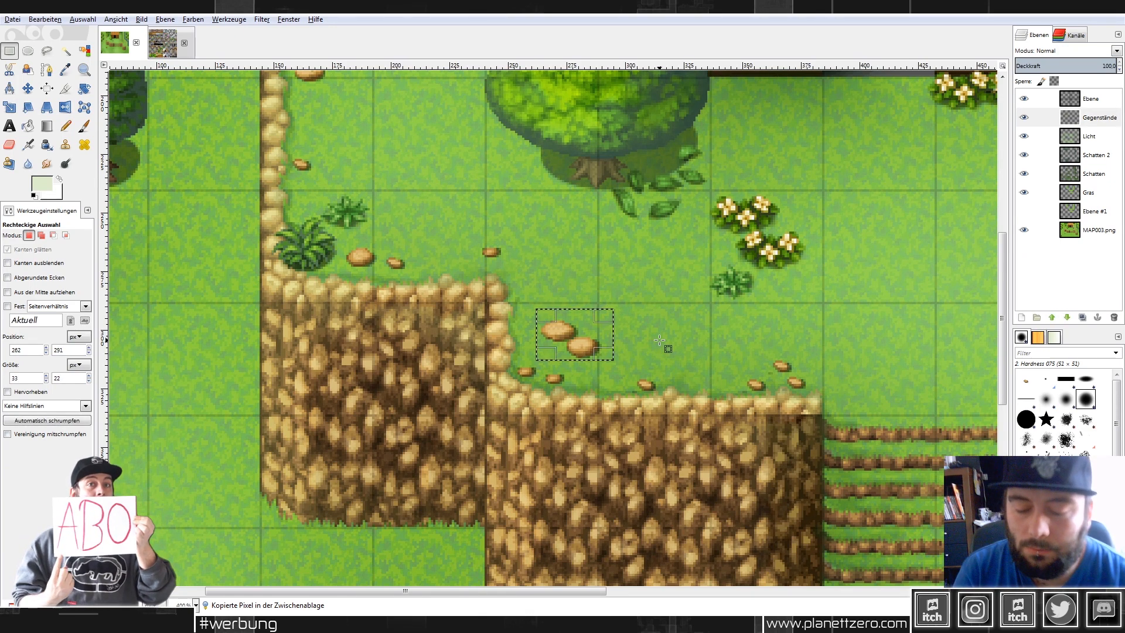
left_click(685, 321)
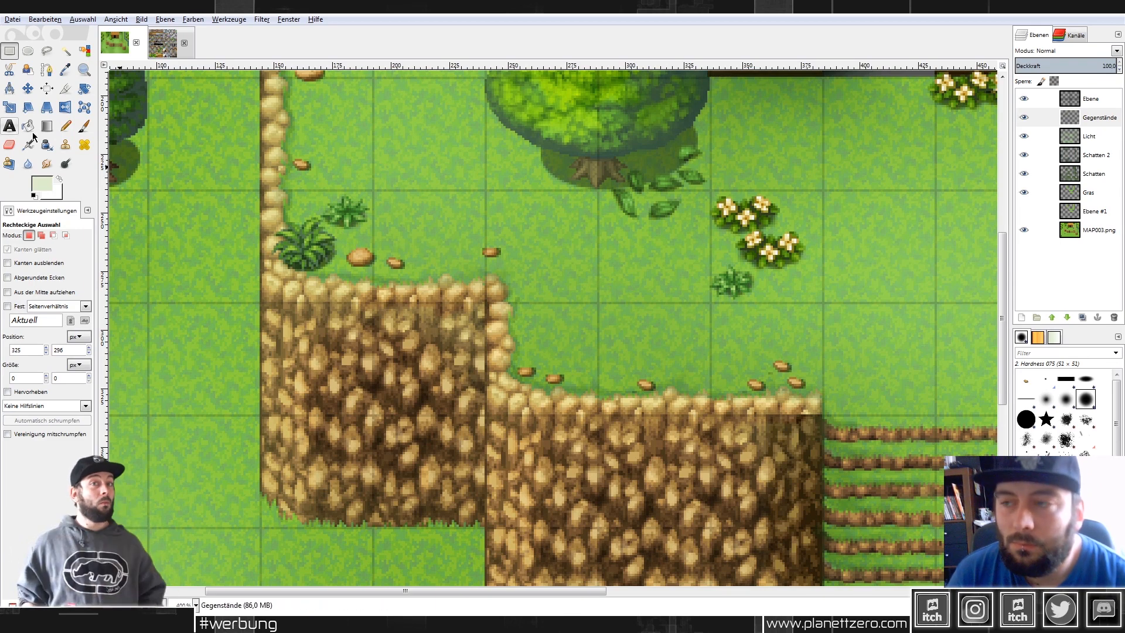
key("shift+e")
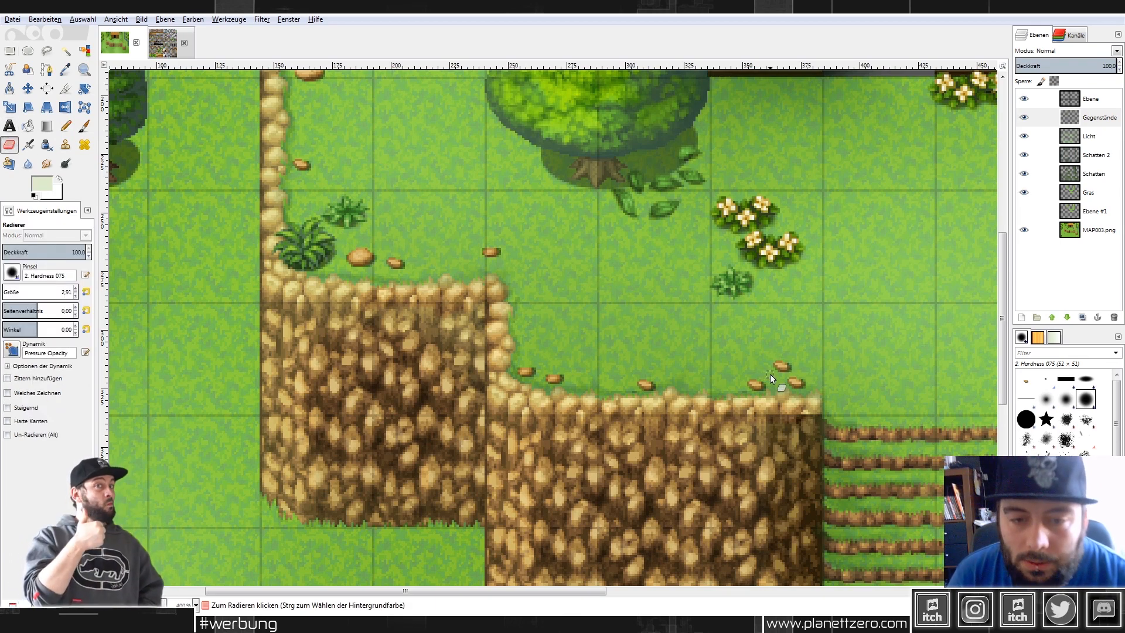
left_click(780, 386)
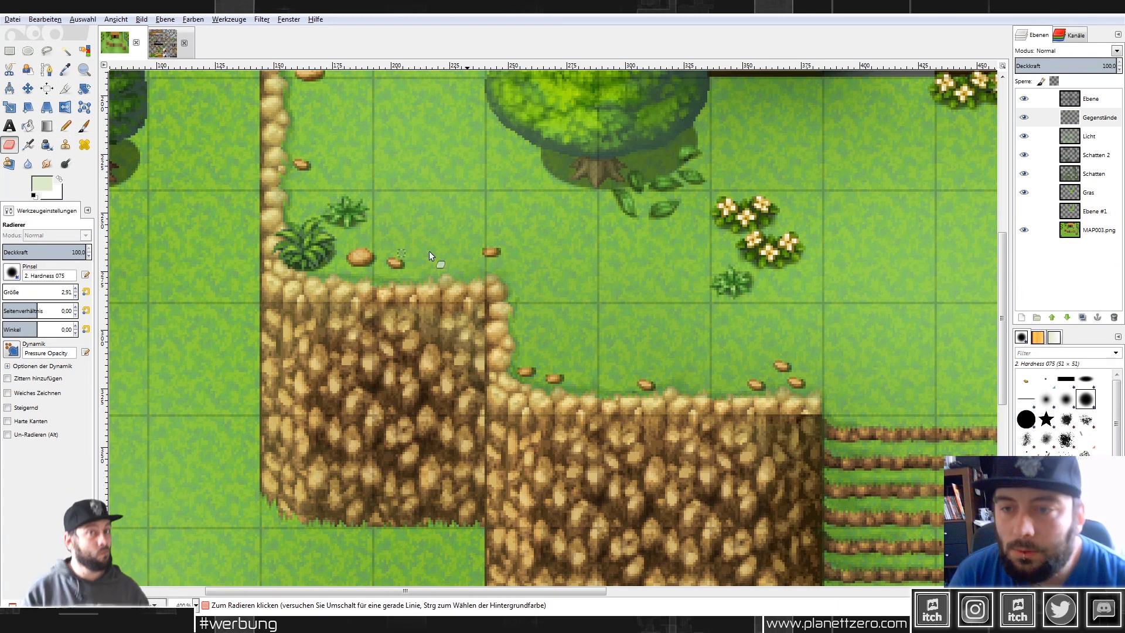
key("r")
left_click_drag(329, 236, 425, 248)
key("ctrl+c")
key("ctrl+v")
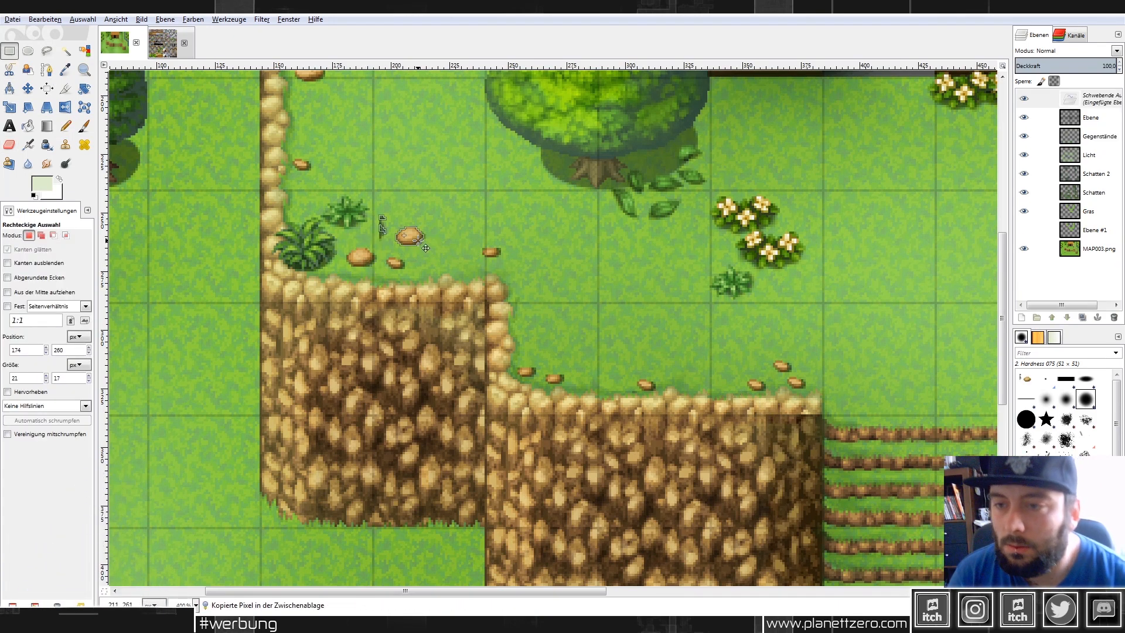
key("ctrl+z")
key("ctrl+z")
left_click(408, 238)
Copy the larger stone beside the plant and anchor the copy above the pink flowers along the left stone wall.
left_click_drag(342, 240, 307, 218)
key("ctrl+c")
key("ctrl+v")
scroll(451, 246, "up", 3)
scroll(382, 110, "up", 3)
left_click(393, 253)
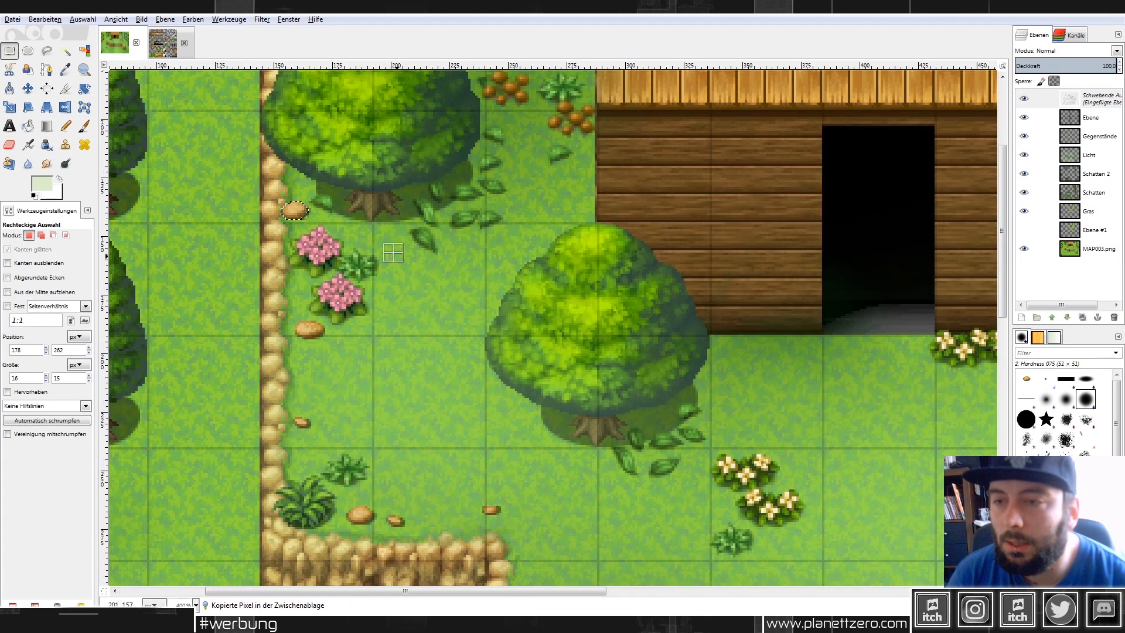
Copy the row of small stones on the lower cliff edge and anchor it along the cliff edge right of the stairs.
scroll(668, 368, "down", 3)
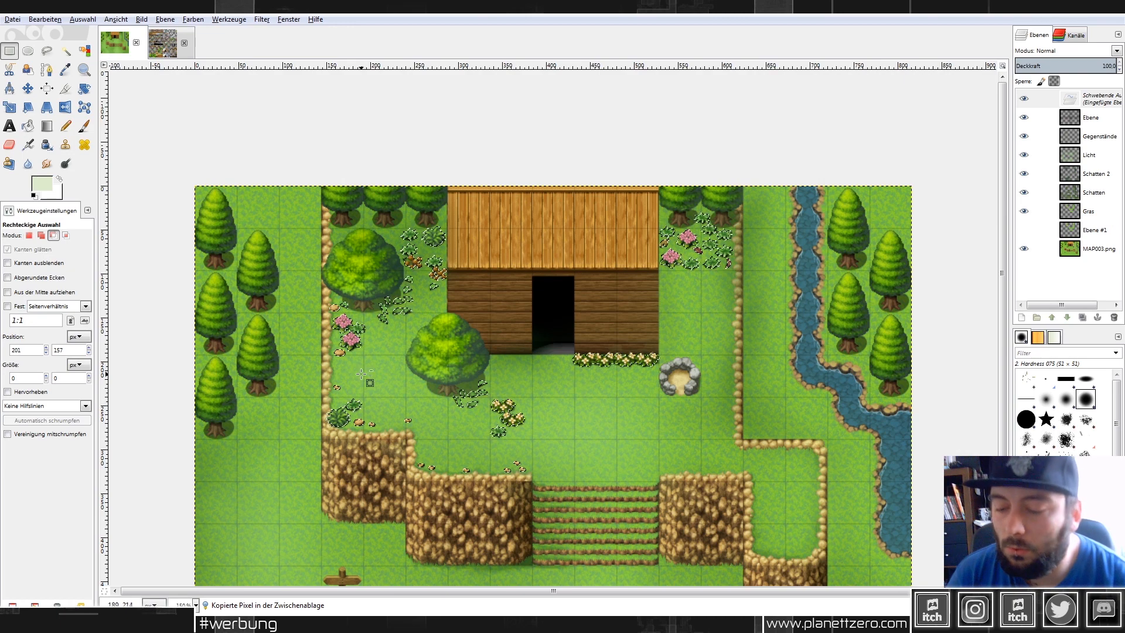
scroll(581, 433, "up", 2)
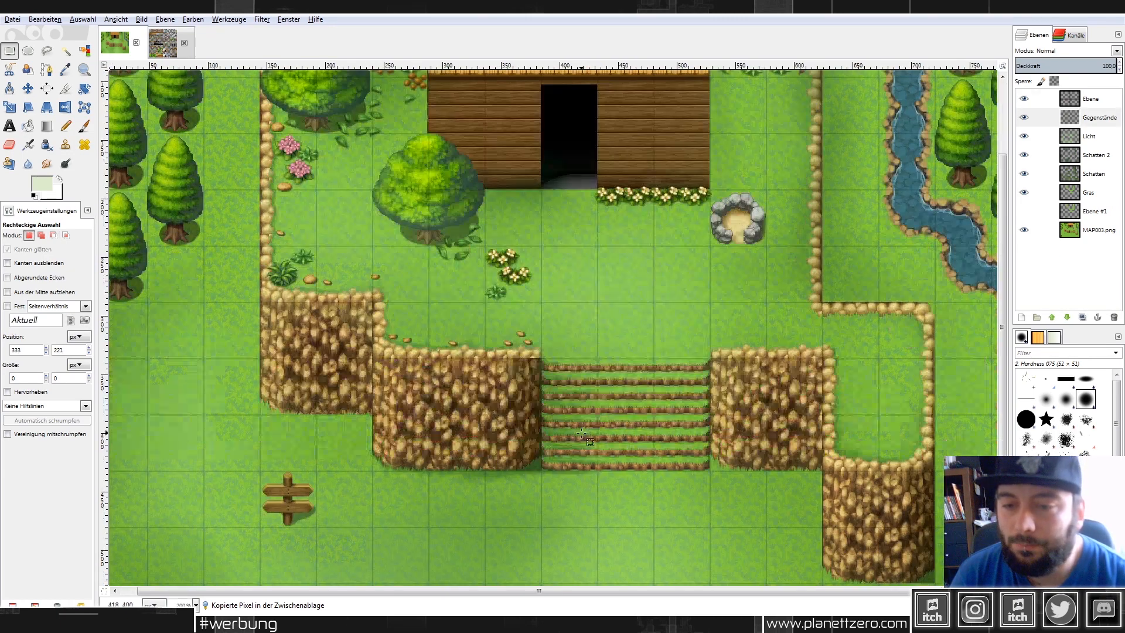
left_click_drag(358, 305, 602, 397)
key("ctrl+x")
key("ctrl+z")
key("ctrl+c")
key("ctrl+v")
left_click_drag(514, 351, 851, 351)
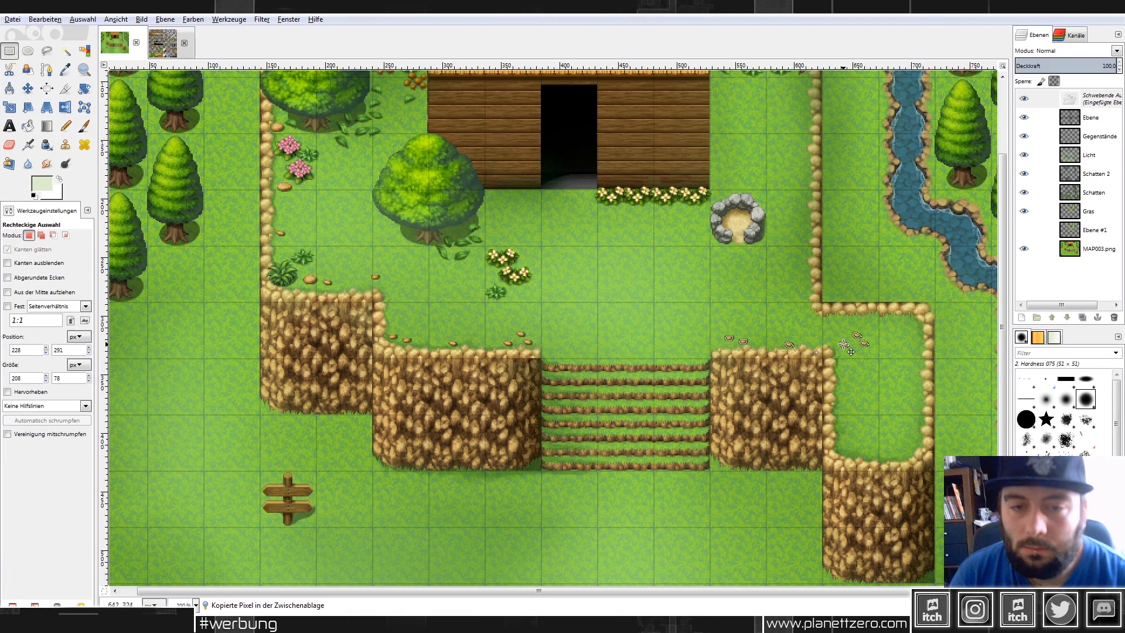
key("ctrl+h")
Cut out the three stones in the walled grass area and anchor them at that area's lower edge.
scroll(851, 351, "up", 1)
left_click_drag(728, 288, 913, 388)
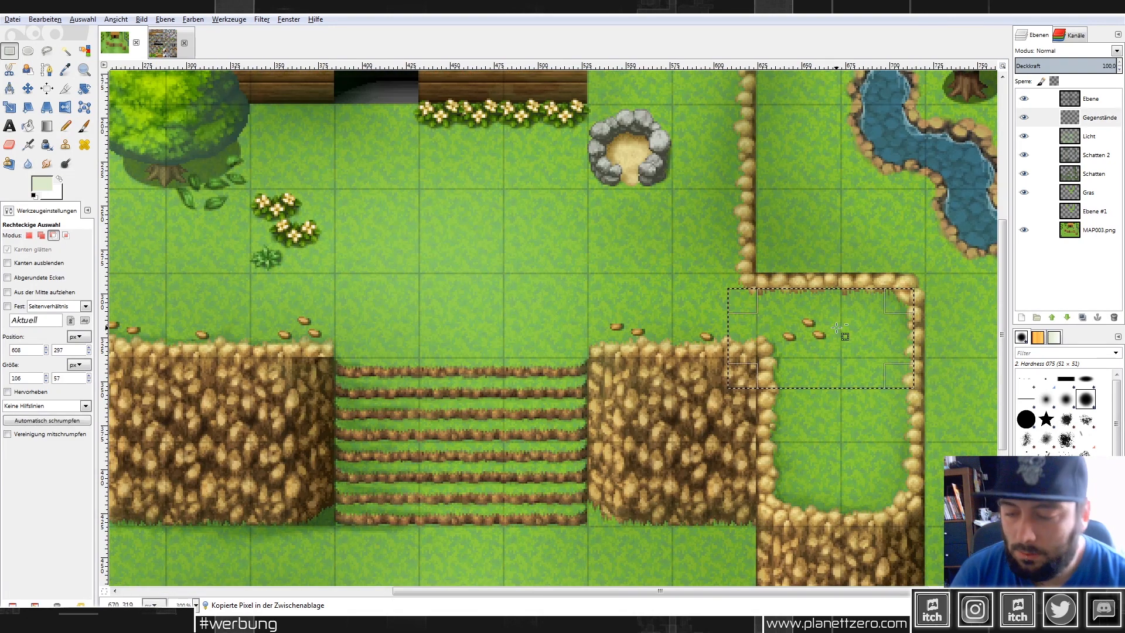
key("ctrl+x")
key("ctrl+v")
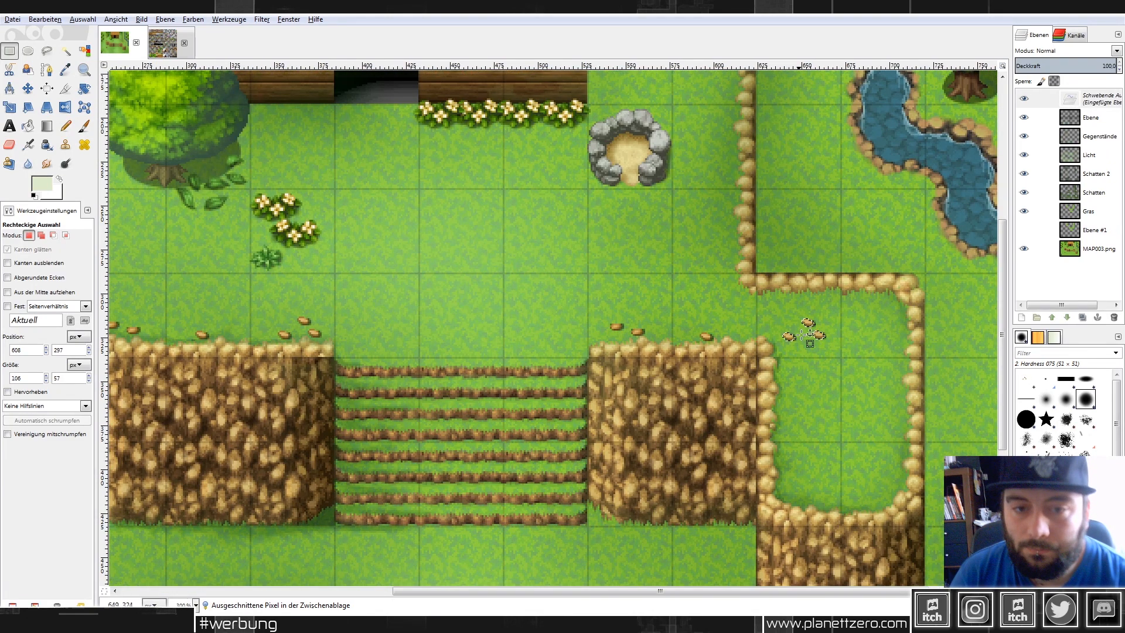
left_click_drag(793, 339, 791, 499)
key("ctrl+h")
Copy the small stones and anchor additional ones along the lower edge of the walled grass area.
left_click_drag(593, 309, 881, 514)
key("ctrl+c")
key("ctrl+v")
left_click(899, 440)
Copy the small green plant below the yellow flowers with the free selection and anchor the copy in the lower cliff's corner.
key("2")
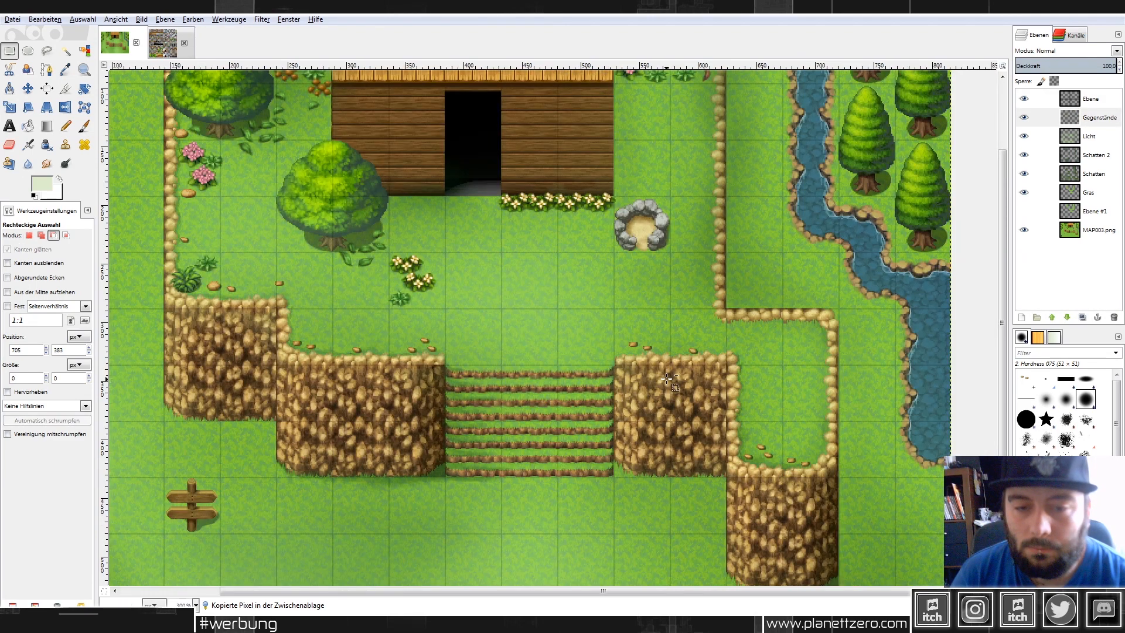
scroll(899, 439, "left", 3)
scroll(463, 318, "up", 1, "ctrl")
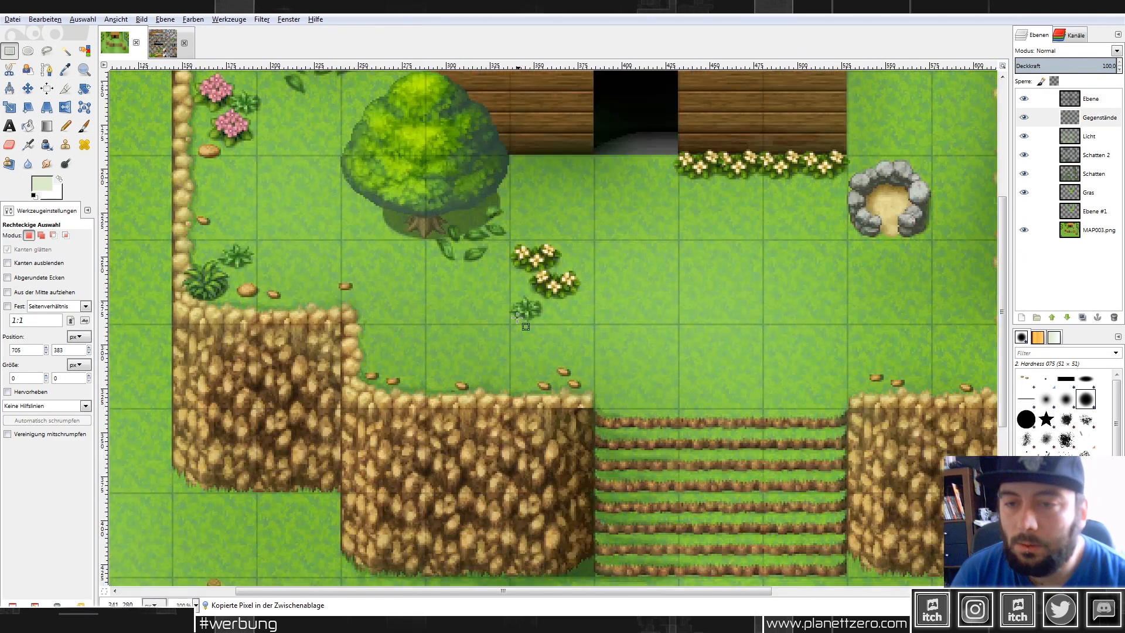
left_click(47, 51)
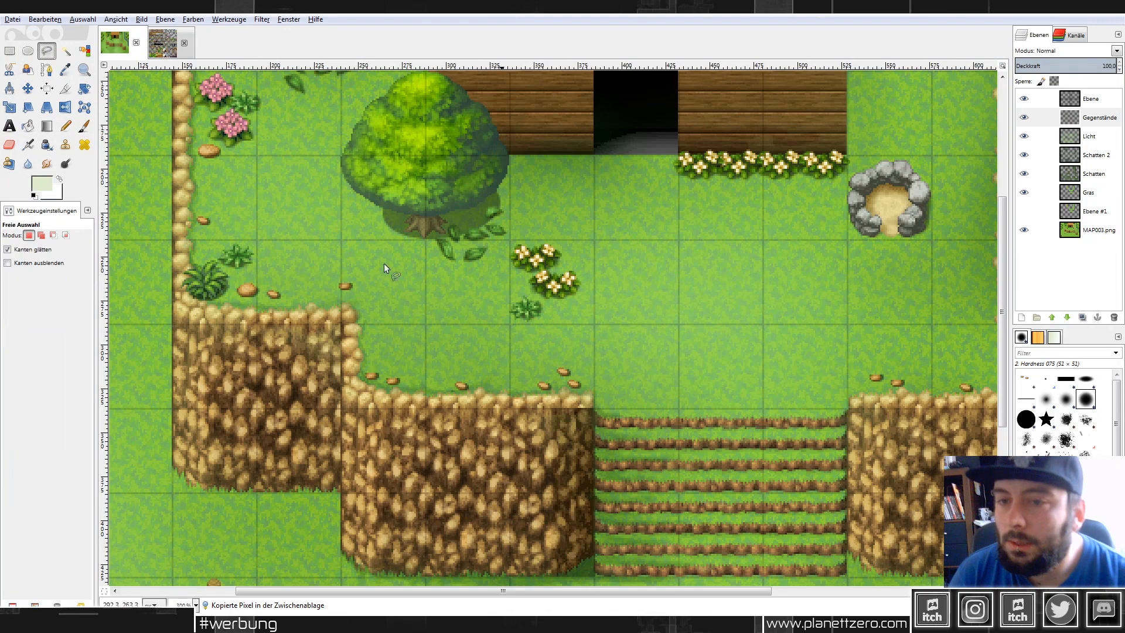
left_click_drag(494, 311, 496, 311)
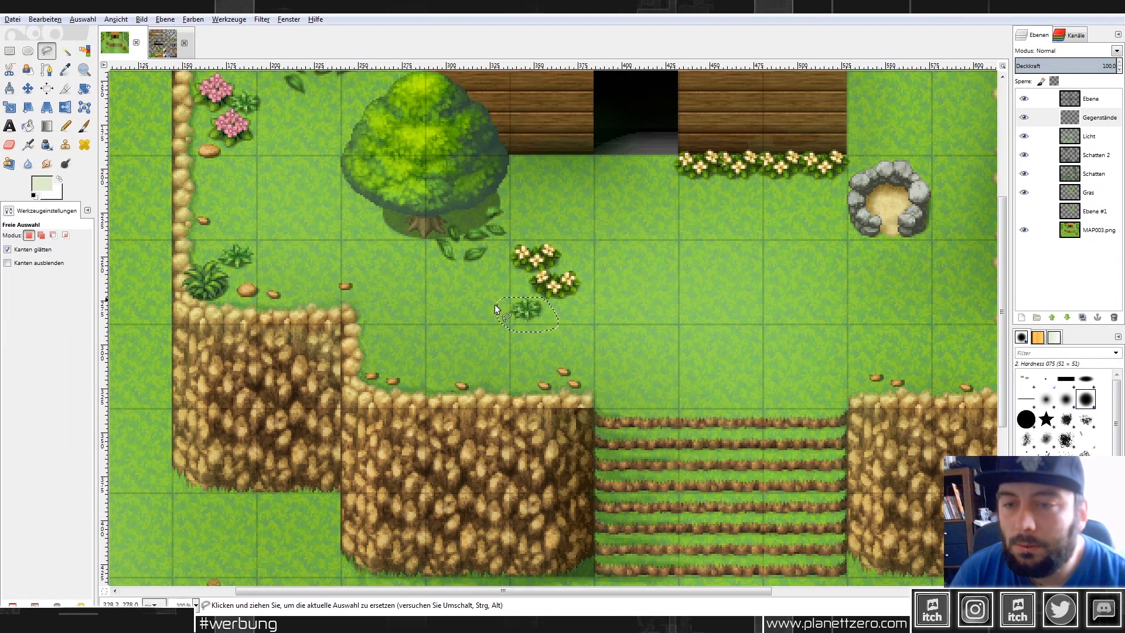
key("r")
key("ctrl+c")
key("ctrl+v")
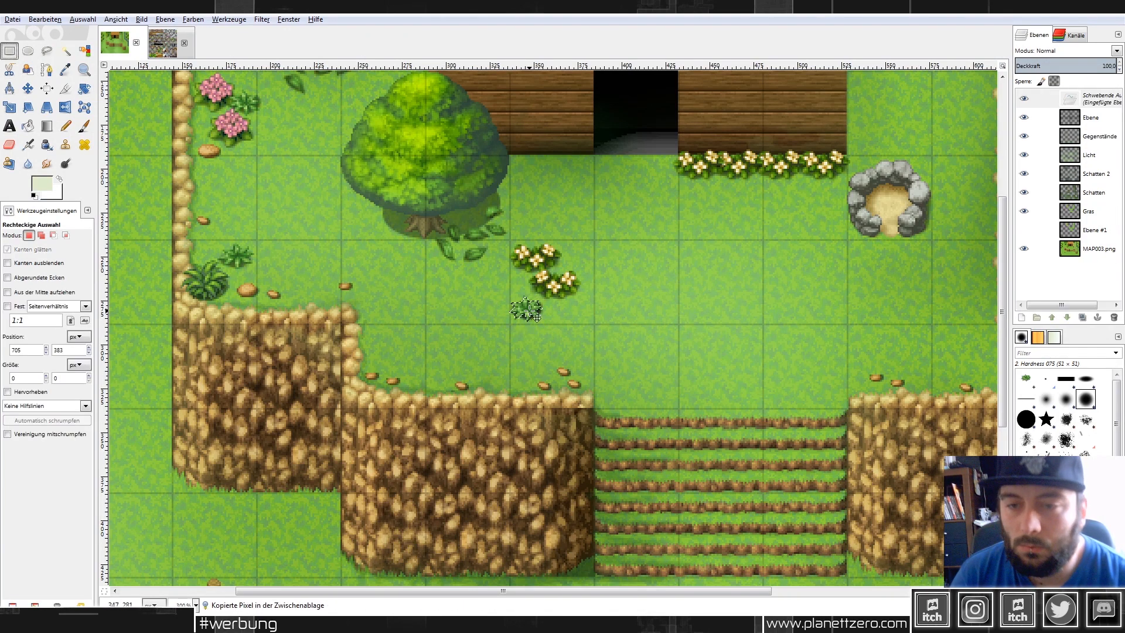
left_click_drag(534, 316, 383, 362)
left_click(447, 362)
Select the stacked firewood in the Outside_B.png tileset with a 47 × 48 px rectangle and copy it for the map.
scroll(685, 344, "down", 4)
scroll(612, 286, "up", 2)
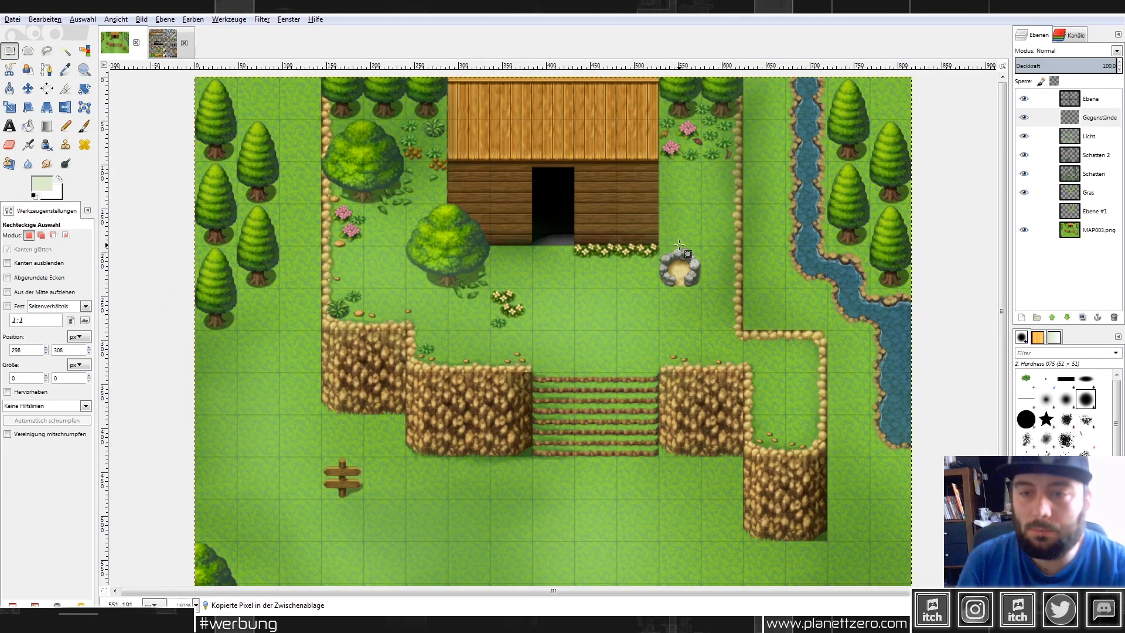
left_click(163, 43)
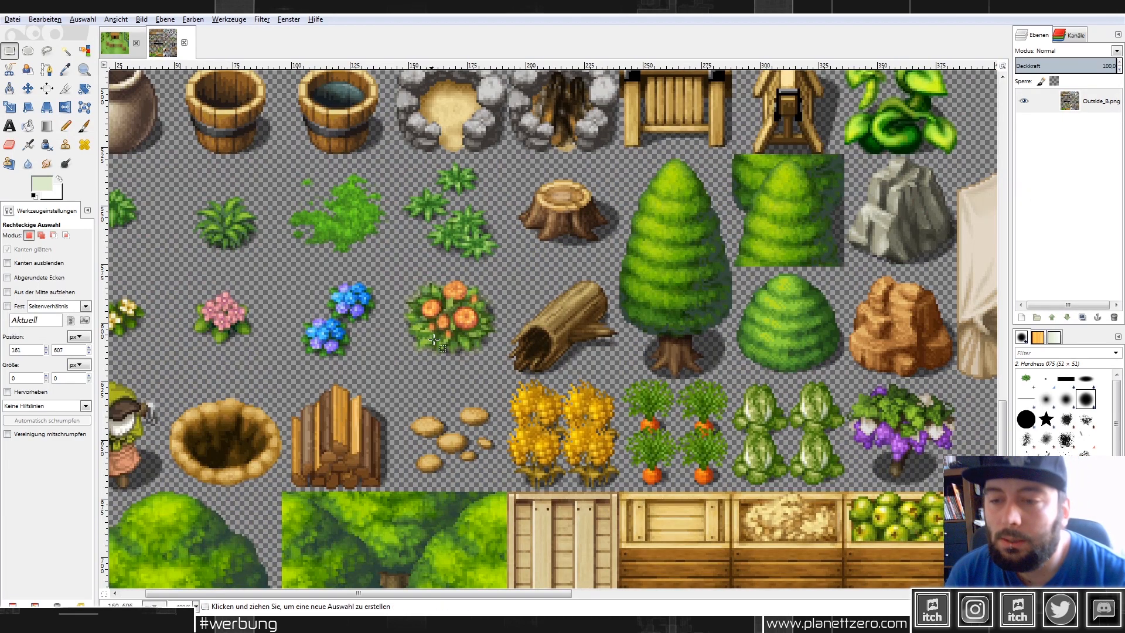
left_click_drag(282, 379, 391, 491)
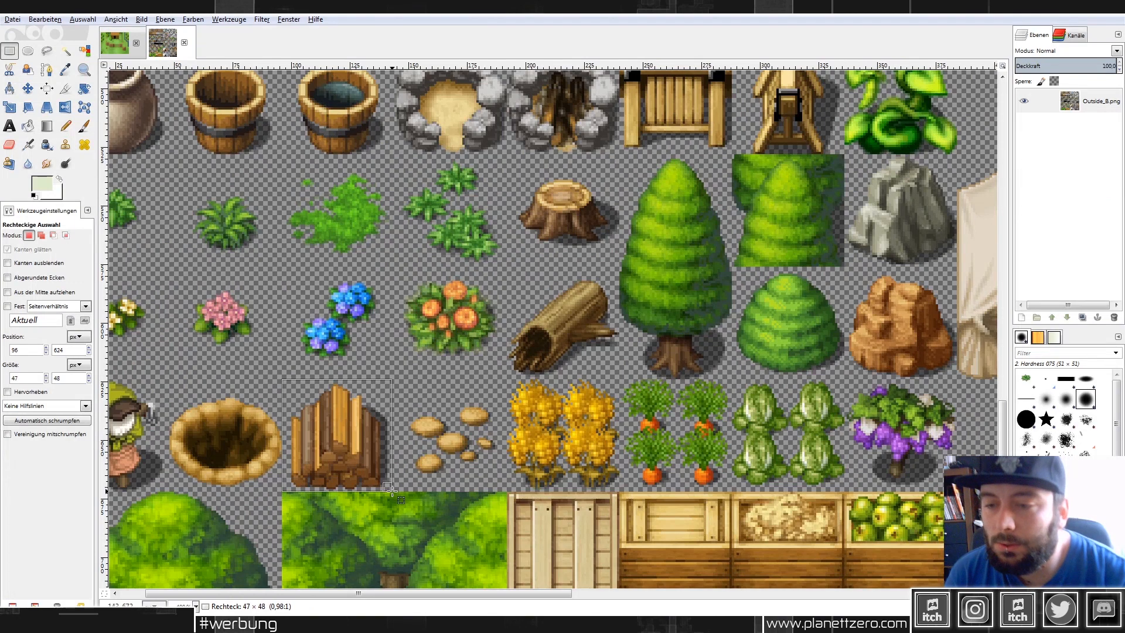
key("ctrl+c")
left_click(115, 43)
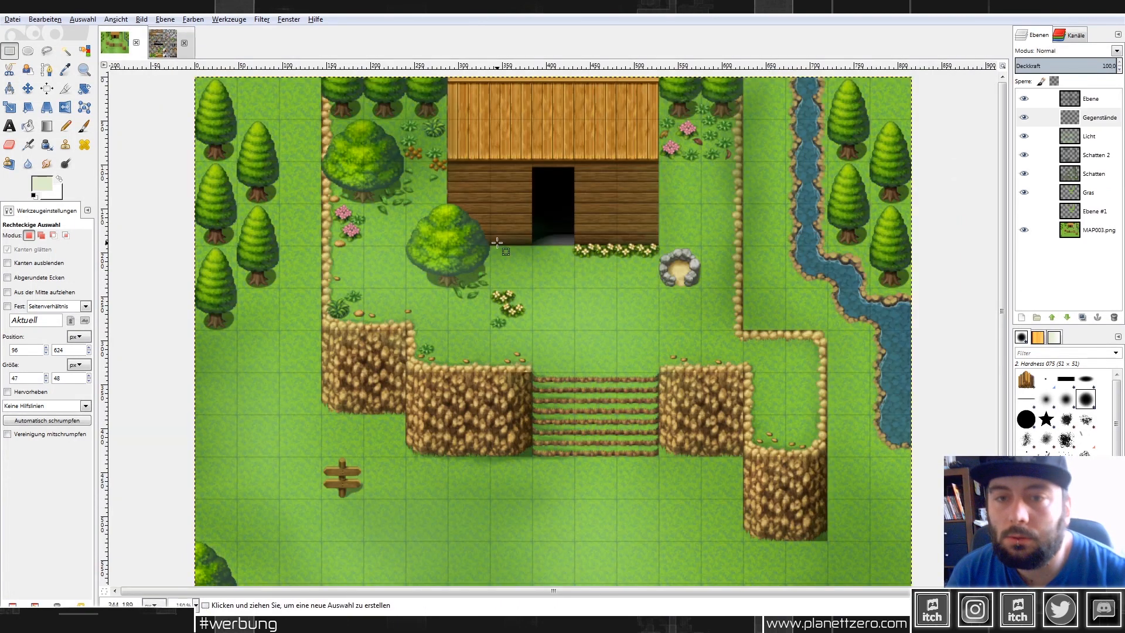
Paste the firewood stack beside the house's side wall and overlap it with a second copy to lengthen the logs.
scroll(735, 159, "up", 3)
key("ctrl+v")
left_click_drag(548, 345, 618, 252)
key("ctrl+c")
key("ctrl+v")
scroll(663, 185, "up", 3)
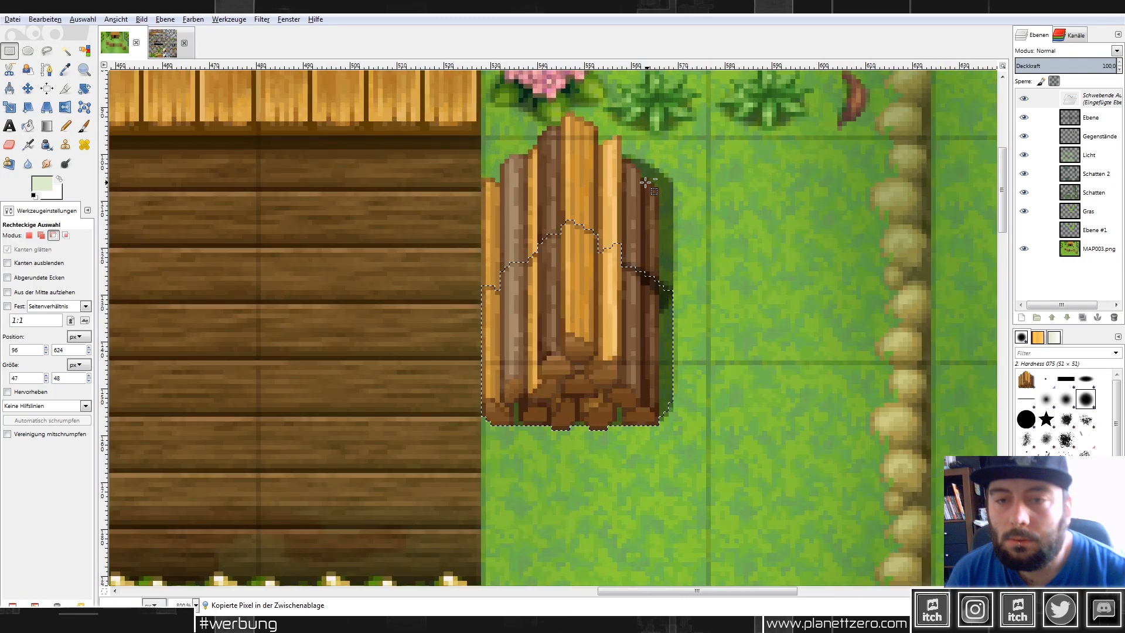
Erase the seam along the overlapping copy's upper edge, then shift that piece downward and anchor it as one longer stack.
left_click(8, 145)
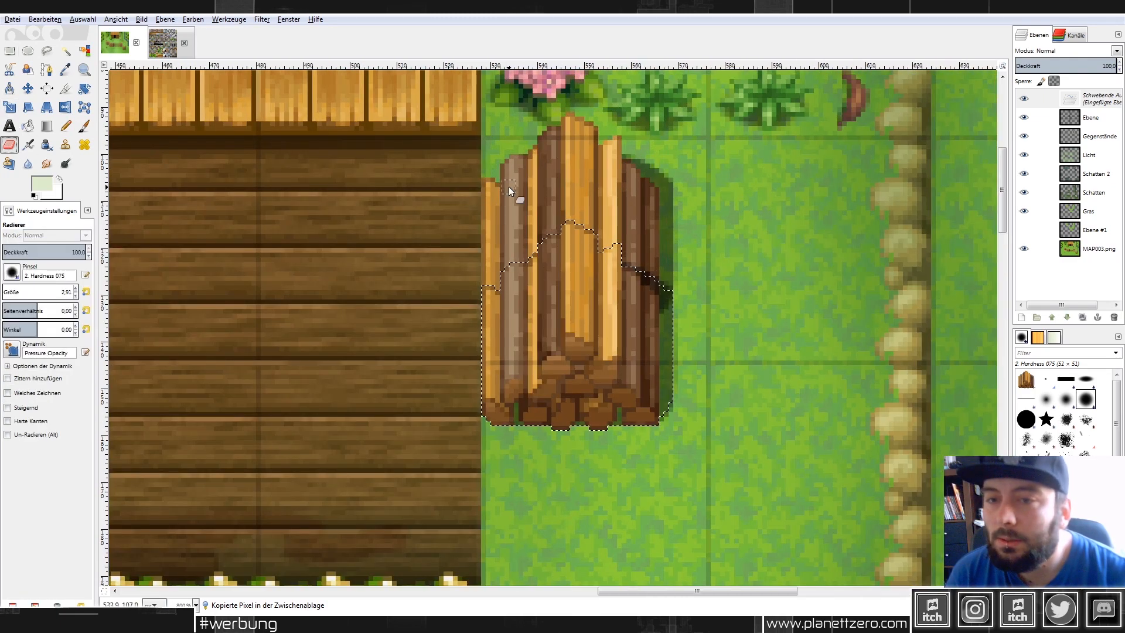
left_click_drag(558, 230, 600, 249)
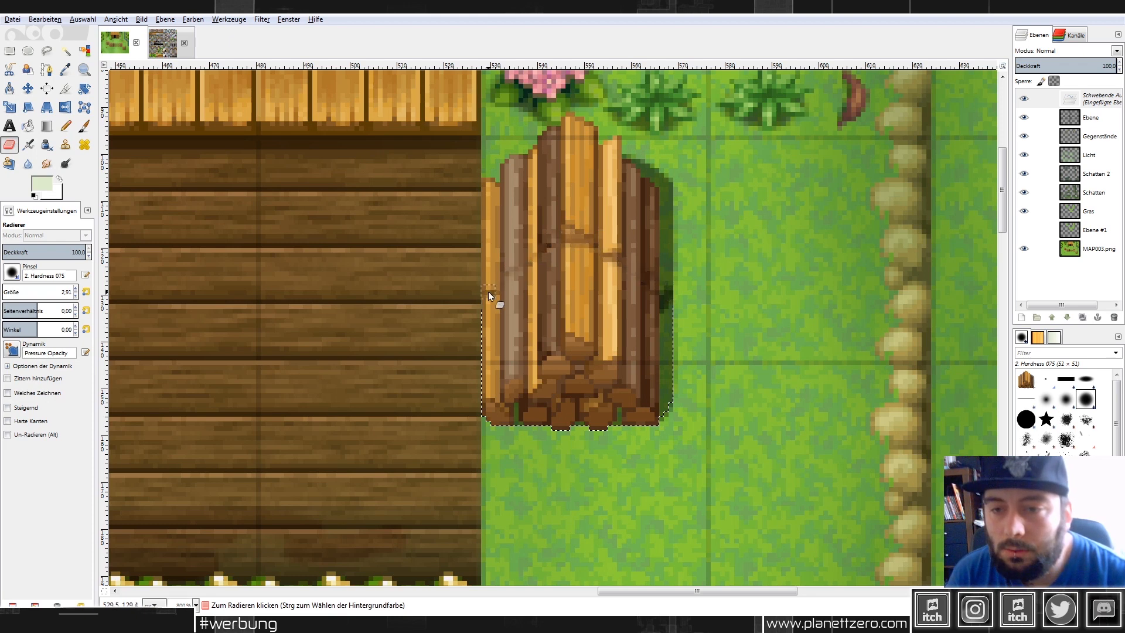
left_click(29, 89)
left_click_drag(596, 311, 584, 353)
left_click(10, 51)
left_click(389, 213)
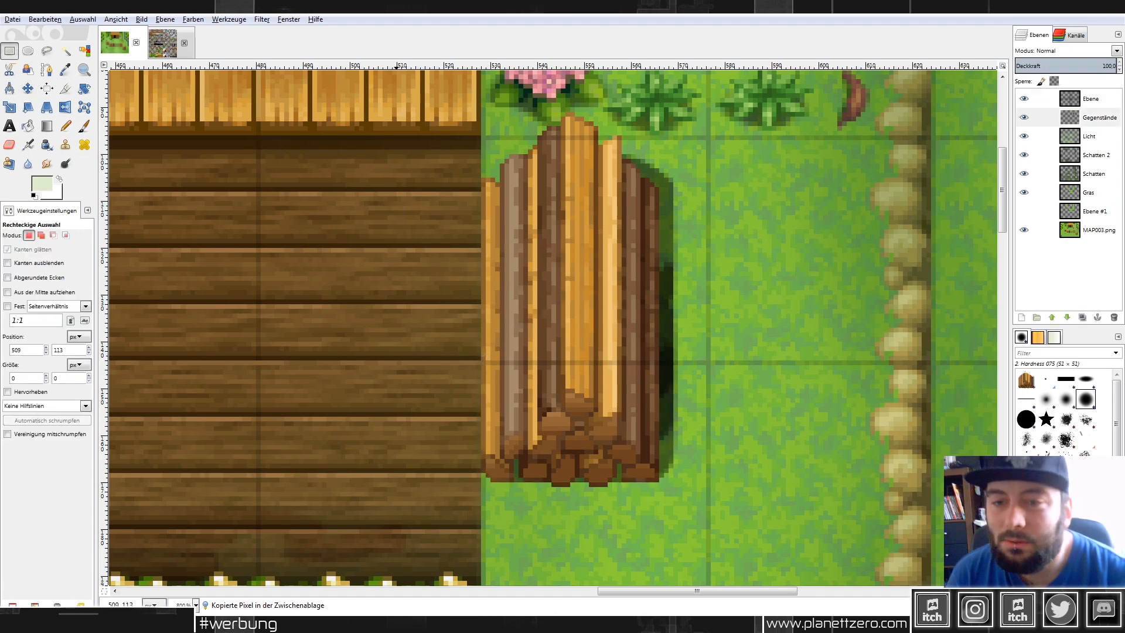
Copy the lengthened firewood stack with an 80 × 89 px rectangular selection and place the copy beside it, slightly lower.
scroll(779, 241, "down", 3)
left_click_drag(763, 348, 624, 192)
key("ctrl+c")
key("ctrl+v")
left_click_drag(703, 246, 777, 270)
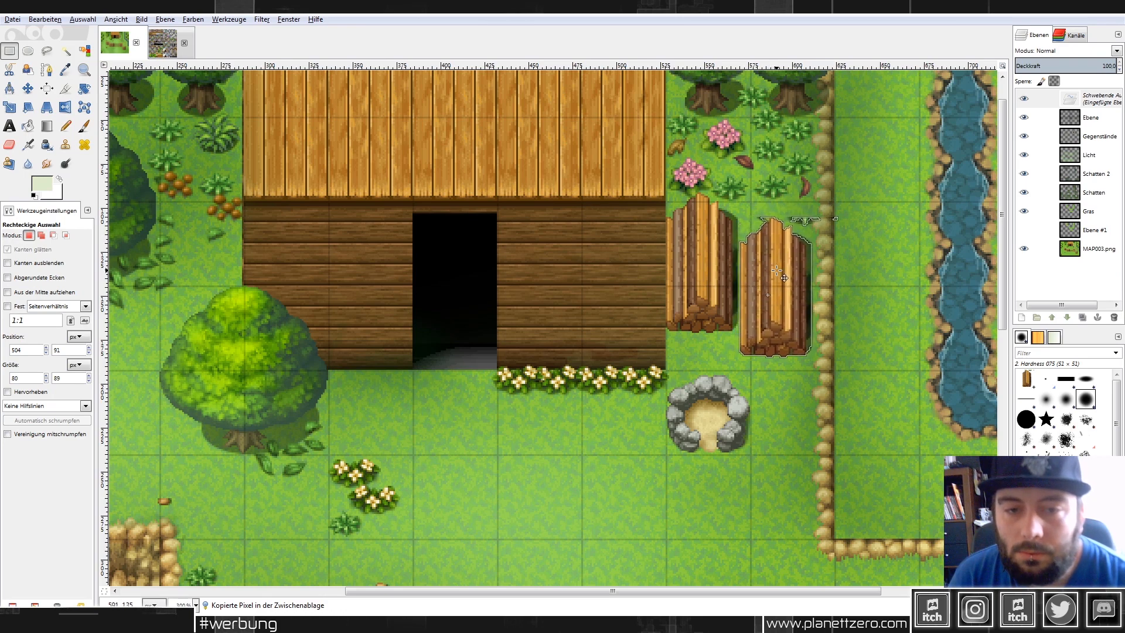
left_click_drag(776, 270, 775, 271)
Erase the stray plant remnants above the second firewood stack and anchor the stack on the map.
left_click(10, 145)
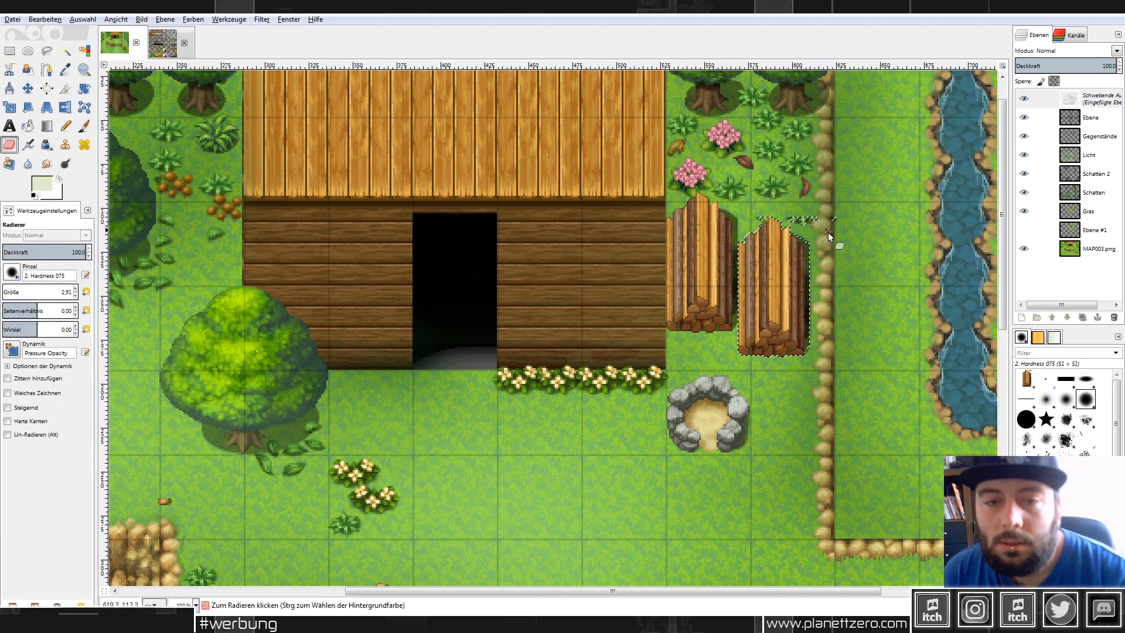
scroll(828, 232, "up", 2)
left_click(704, 210)
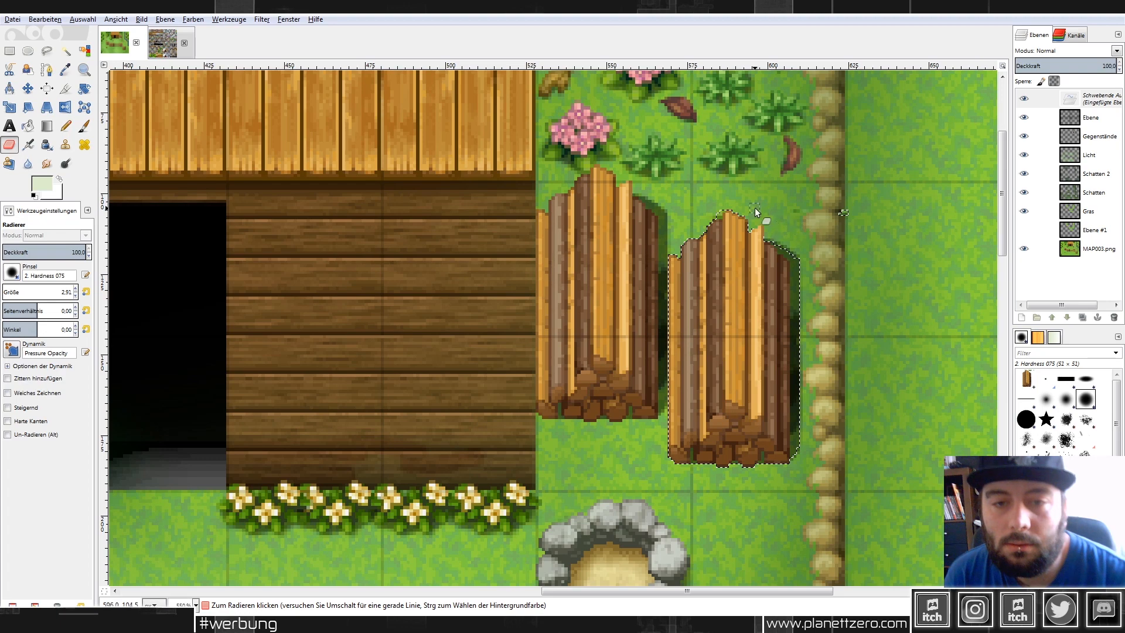
key("r")
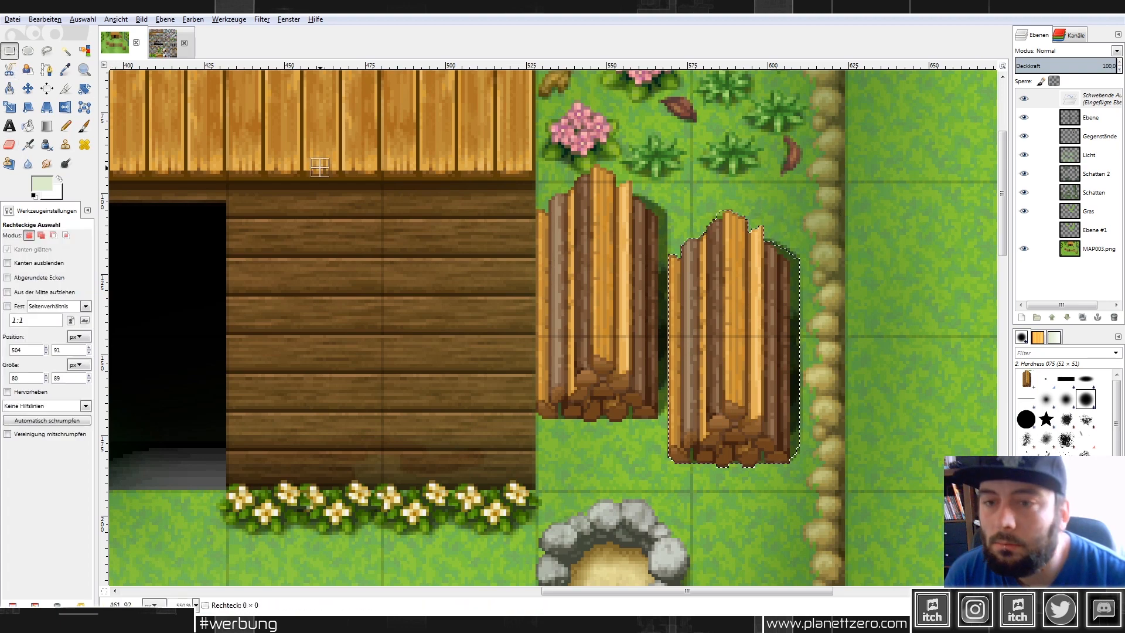
key("ctrl+h")
scroll(610, 249, "down", 2)
scroll(610, 249, "down", 3)
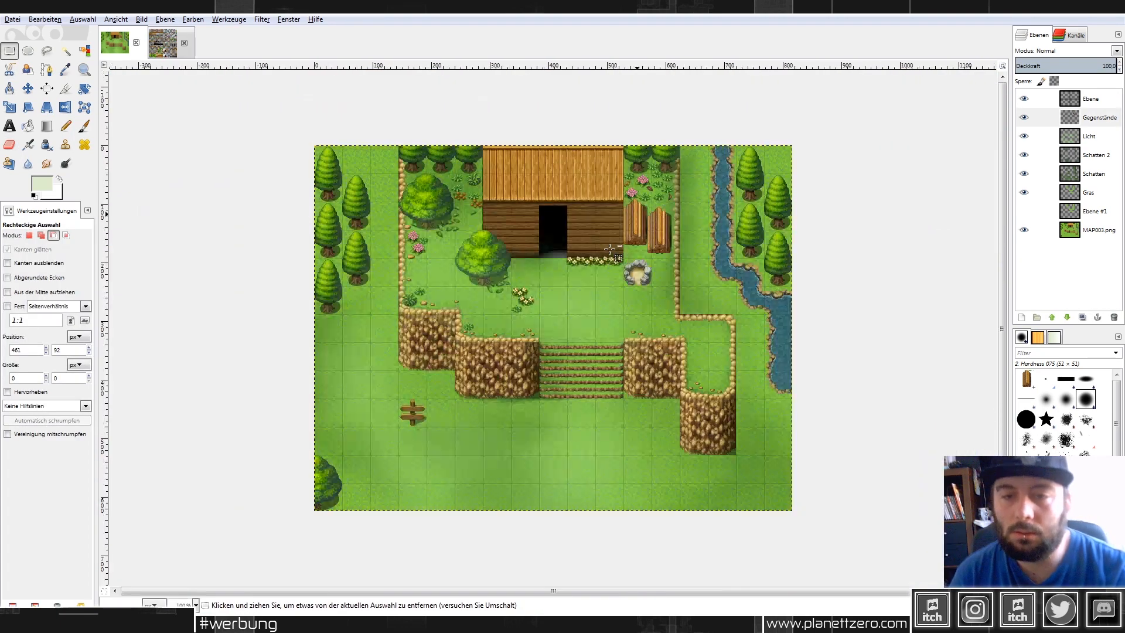
scroll(536, 231, "up", 2)
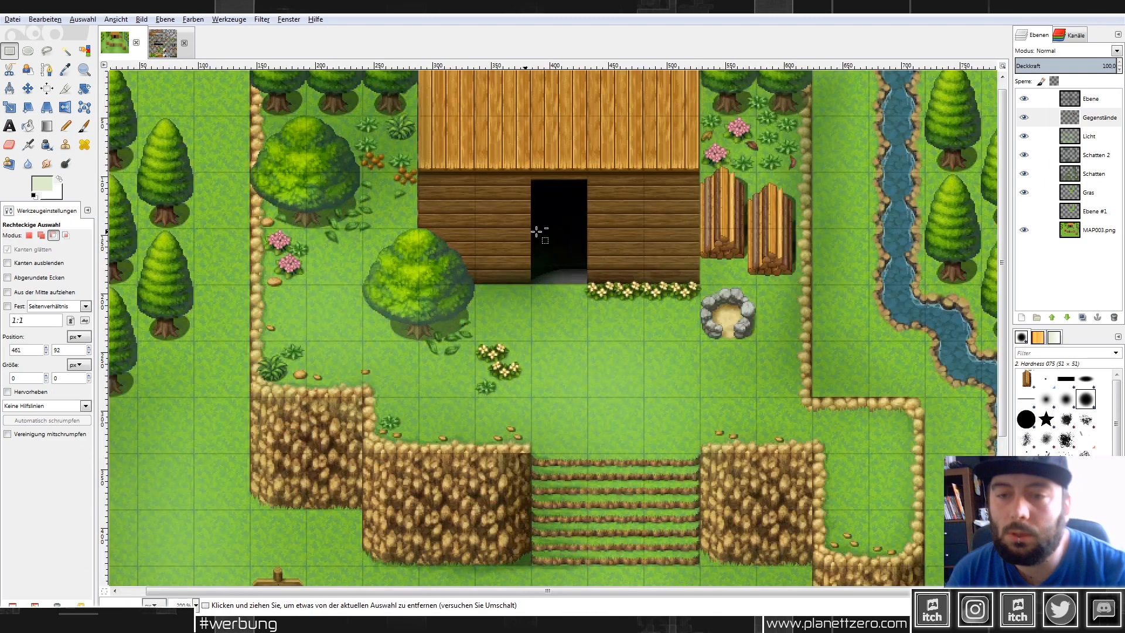
Select the bright green grass patch in the Outside_B.png tileset with a 52 × 38 px rectangle and copy it.
left_click(160, 42)
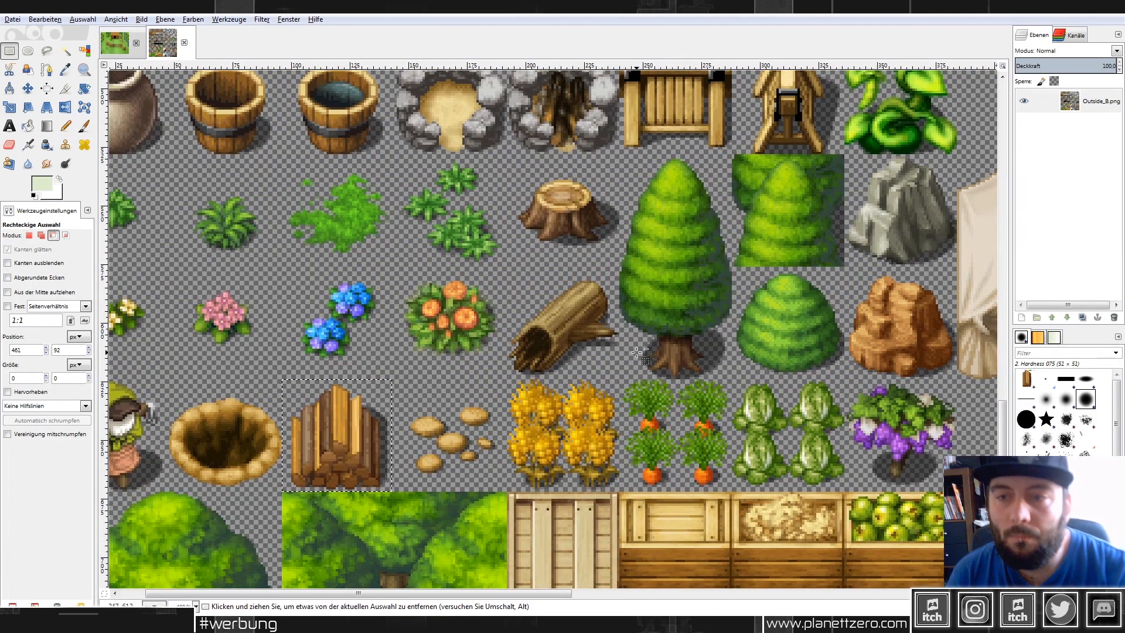
scroll(637, 353, "down", 2)
scroll(523, 297, "up", 3)
mouse_move(406, 241)
left_mouse_down()
mouse_move(564, 334)
mouse_move(572, 362)
left_mouse_up()
key("ctrl+c")
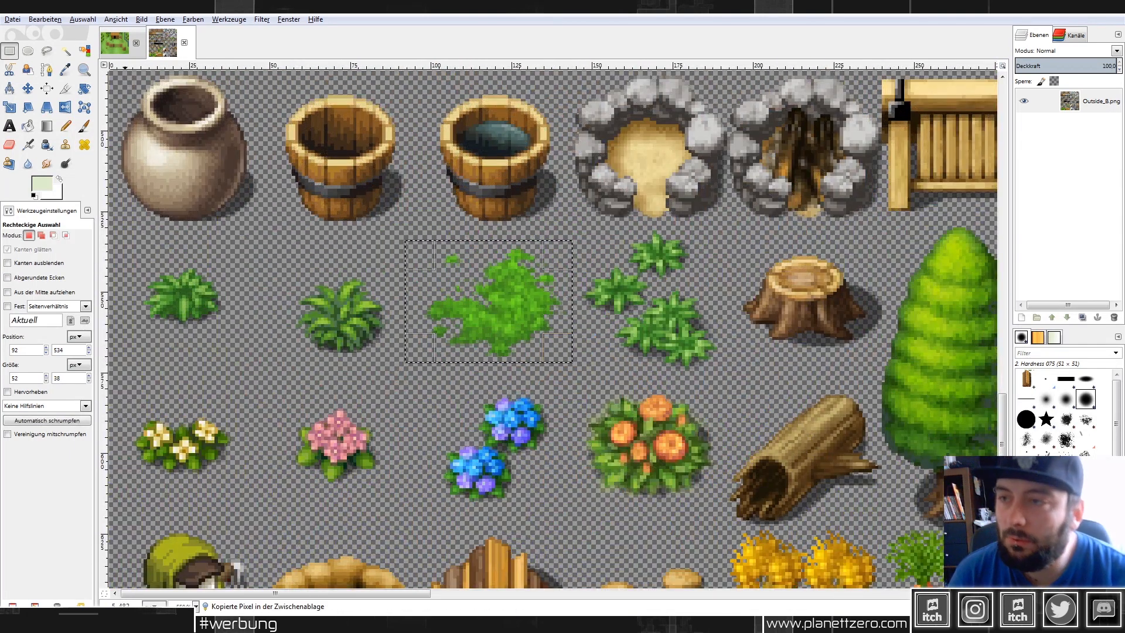
Place the grass patch in front of the house beside the round tree and a second one next to the pink flowers.
key("ctrl+Tab")
key("ctrl+v")
left_click_drag(555, 327, 507, 306)
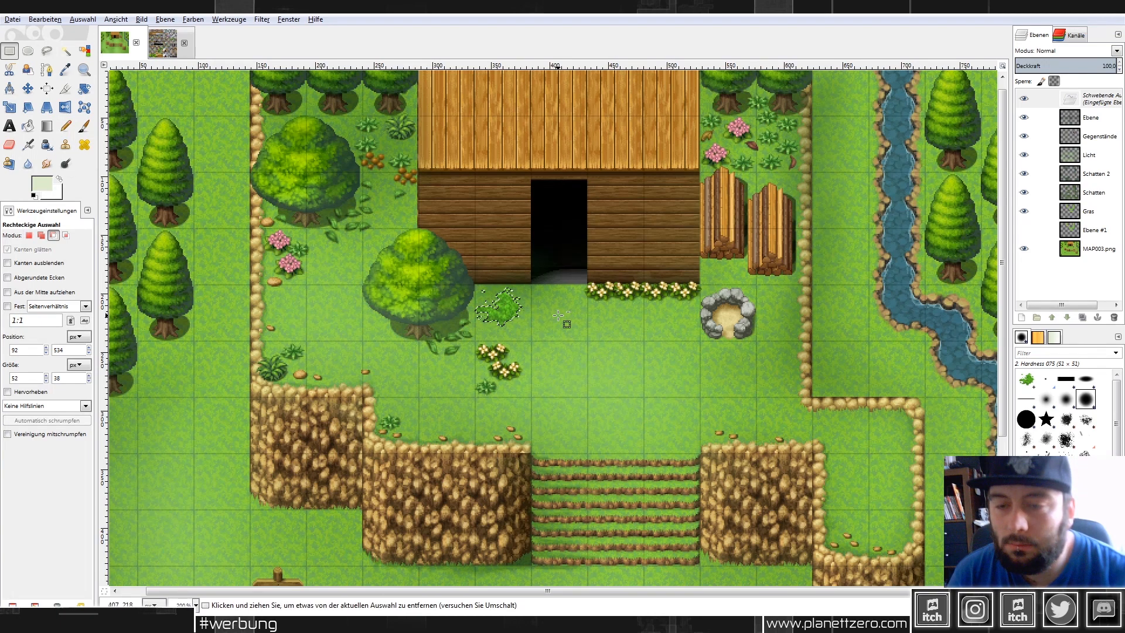
key("ctrl+c")
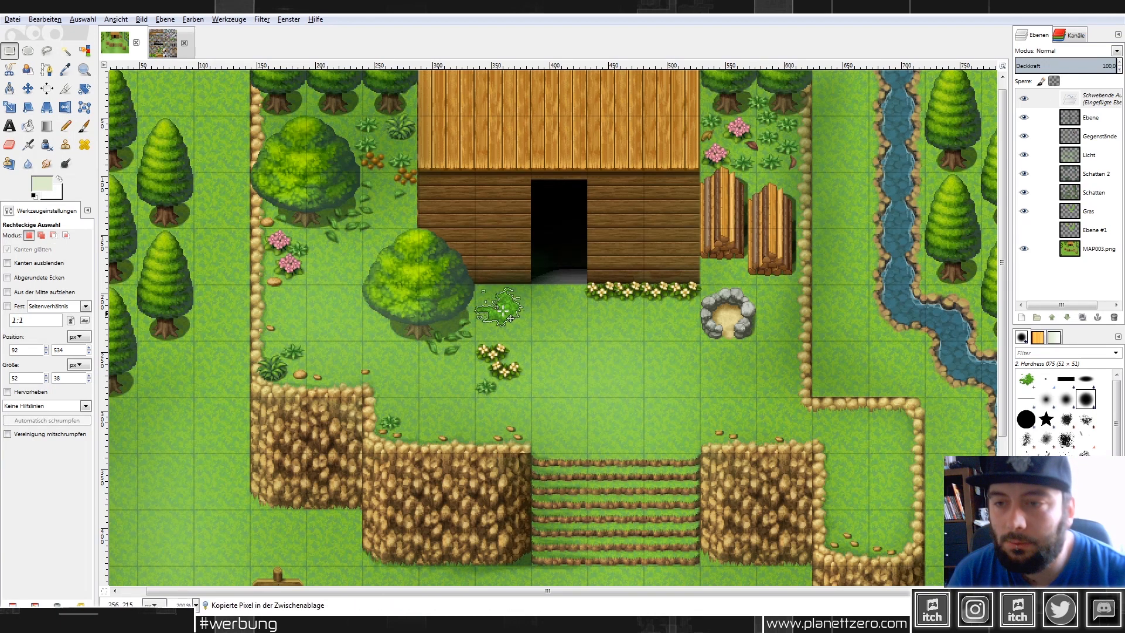
key("ctrl+v")
Try to lighten the grass patch beside the pink flowers with brightness 45 and contrast 14.
left_click(194, 20)
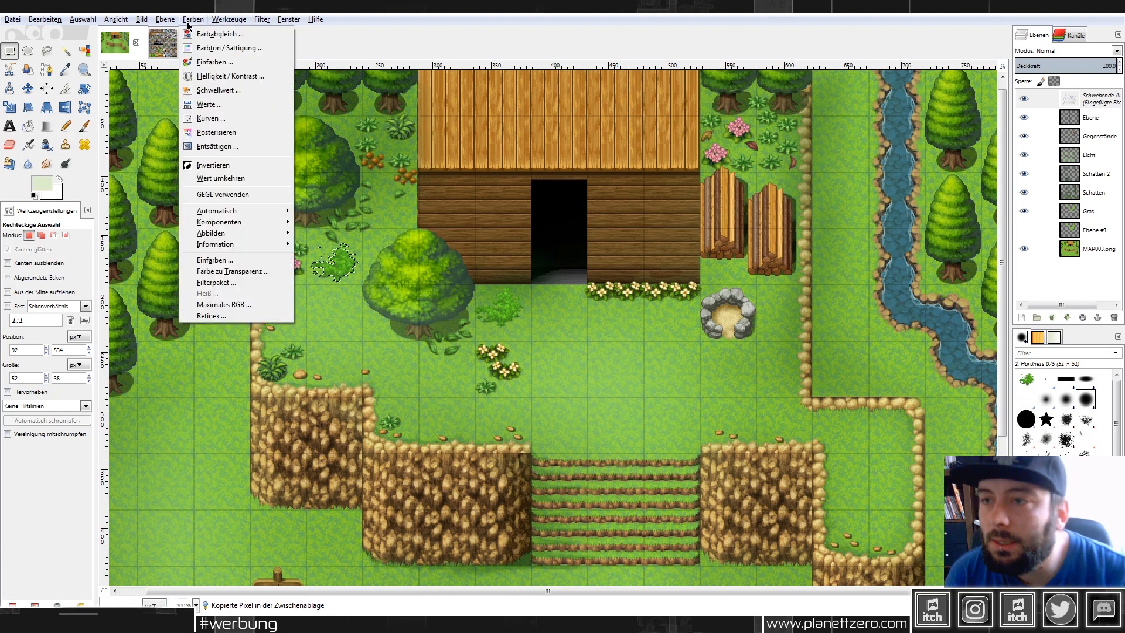
left_click(226, 77)
left_click_drag(117, 145, 106, 145)
left_click(143, 219)
left_click_drag(344, 269, 360, 216)
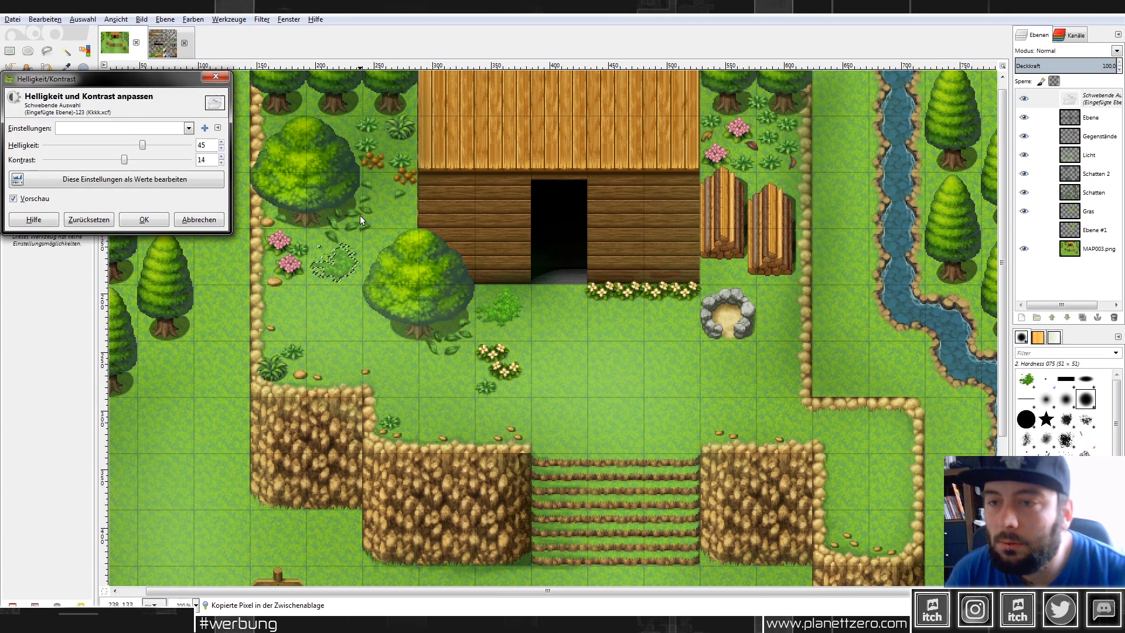
key("Escape")
Place another grass patch overlapping the one in front of the house, just above the yellow flowers, and anchor it.
key("r")
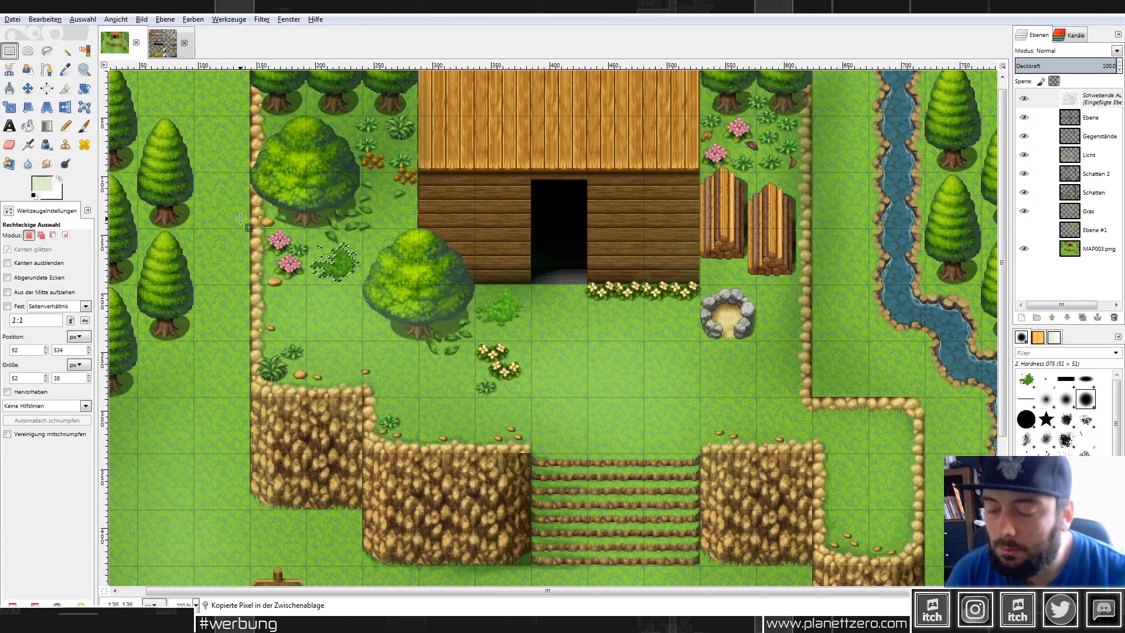
left_click_drag(347, 258, 535, 321)
scroll(527, 317, "up", 2)
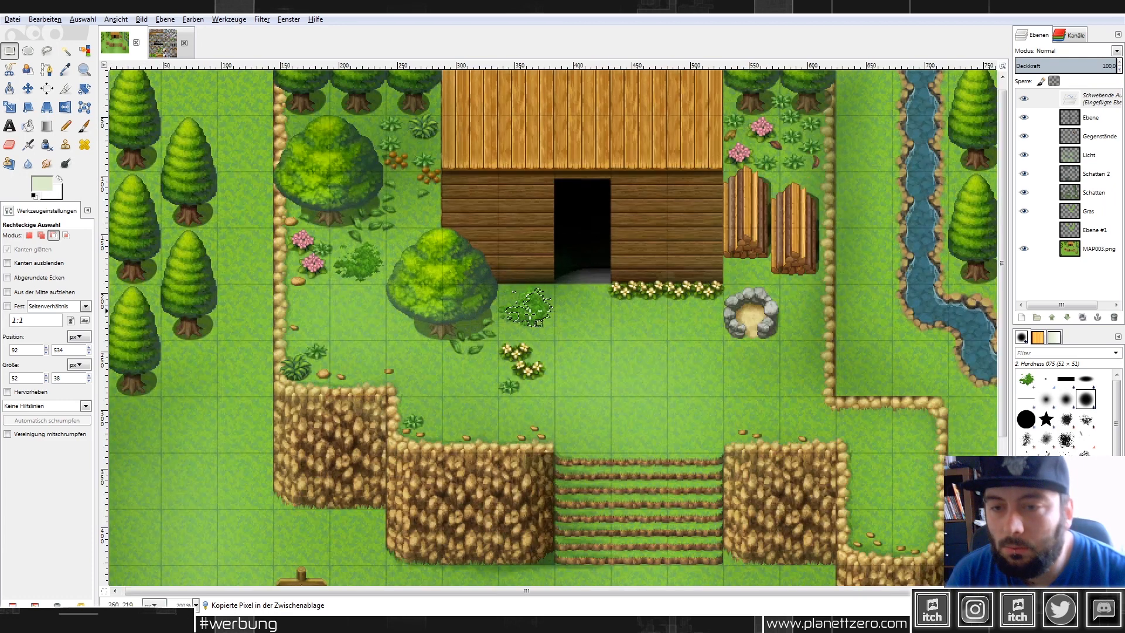
scroll(522, 311, "up", 2)
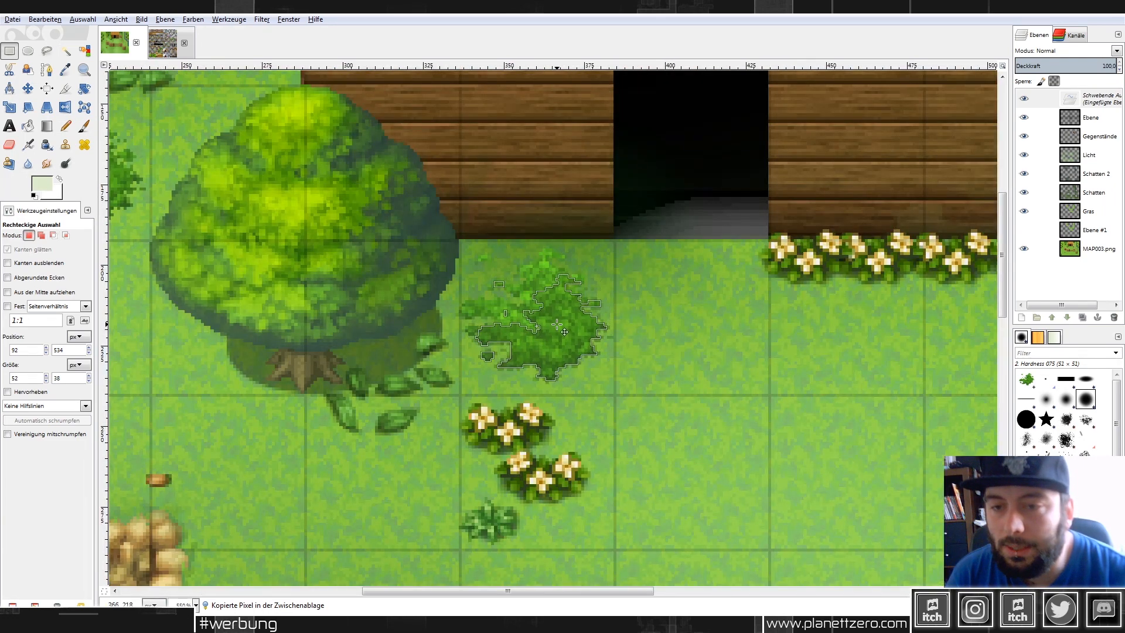
left_click_drag(564, 336, 554, 351)
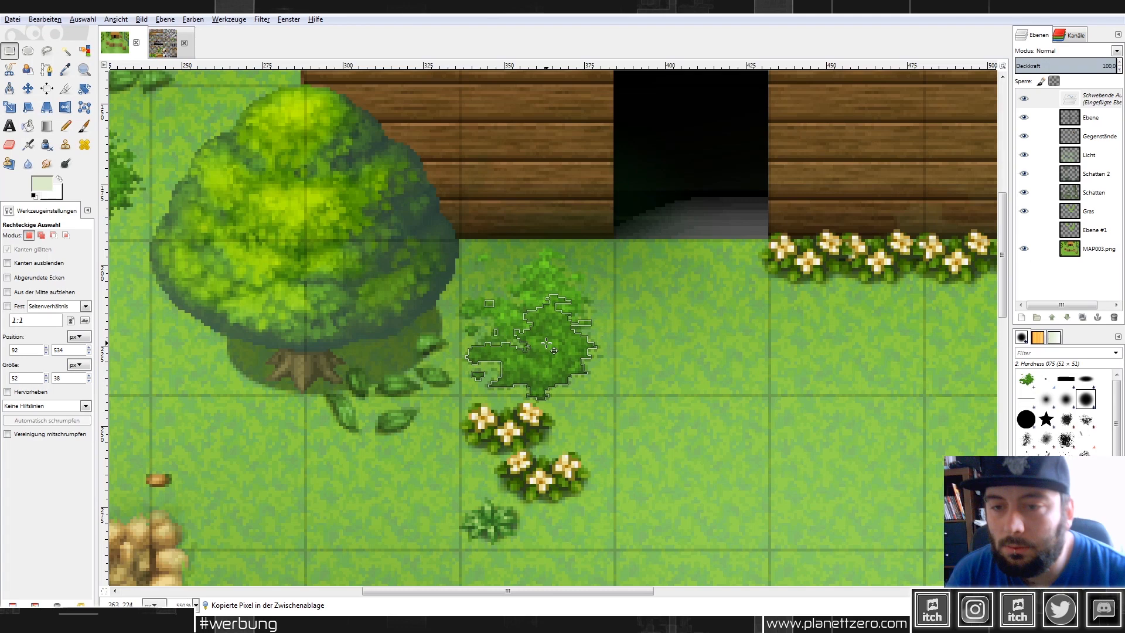
left_click(612, 321)
scroll(651, 321, "down", 2)
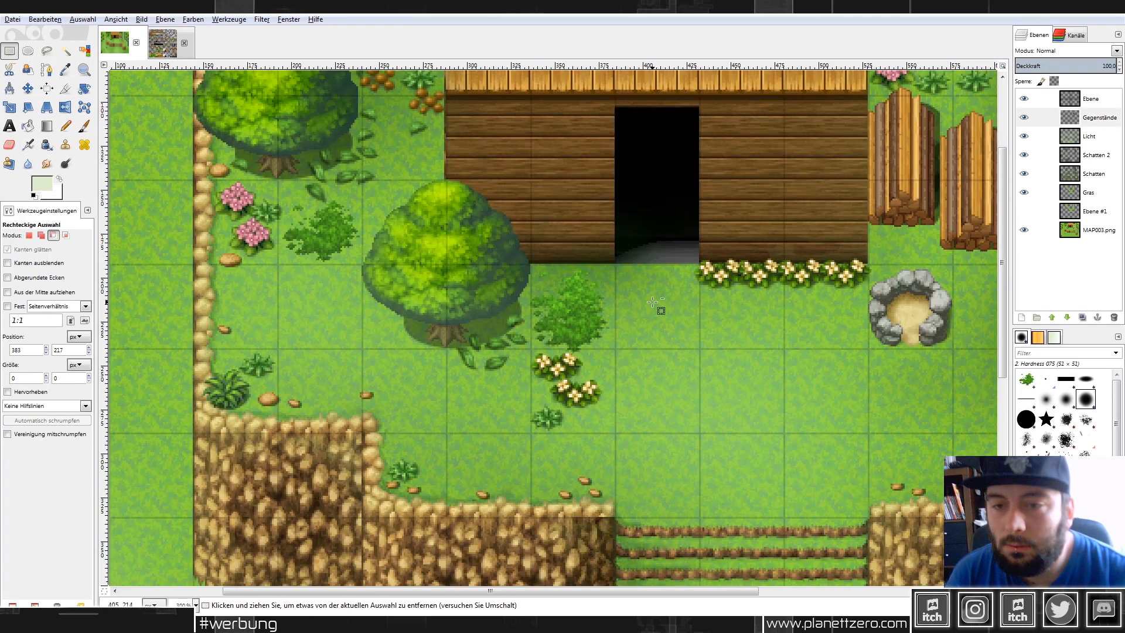
Add one more patch on the door side of the grass clump, raise its brightness and contrast, and anchor it.
key("ctrl+v")
left_click_drag(561, 332, 598, 319)
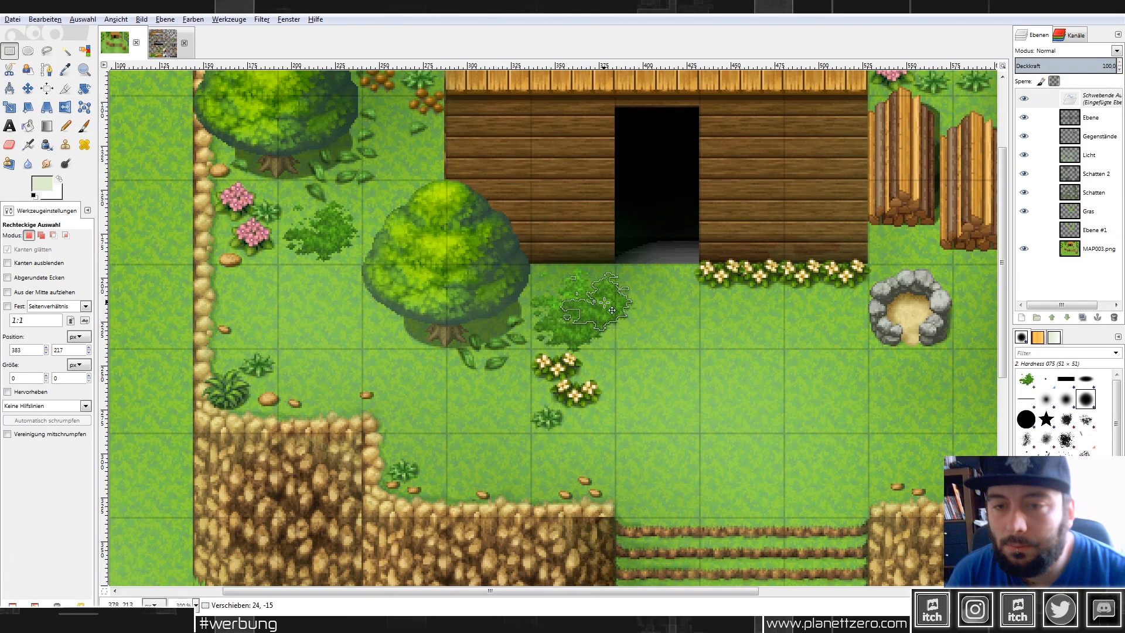
left_click(193, 19)
left_click(222, 76)
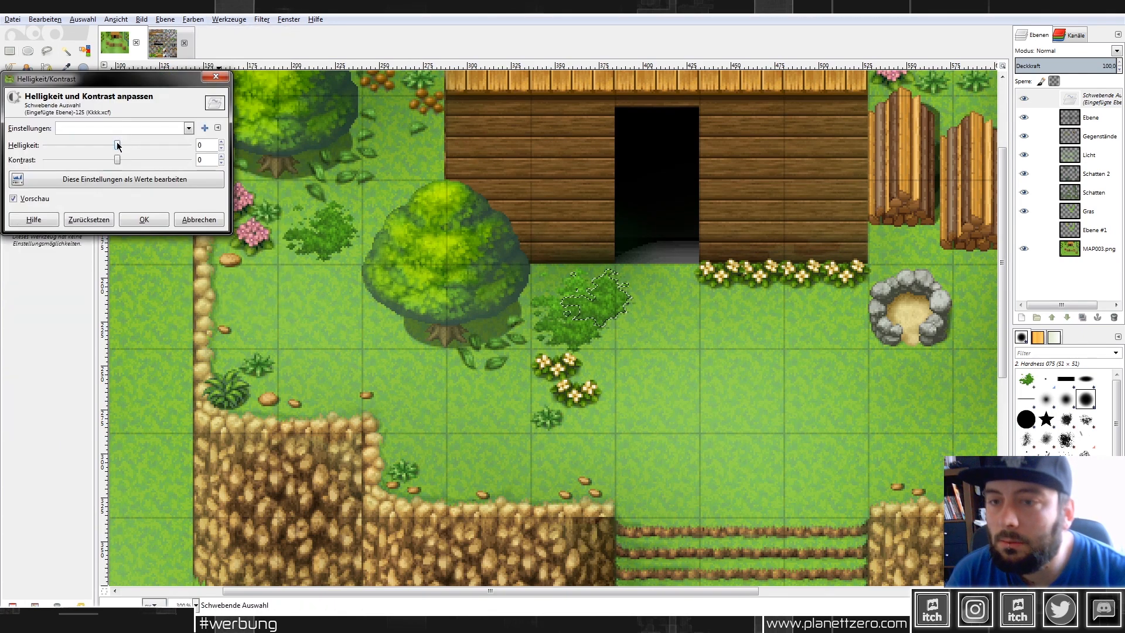
left_click_drag(117, 142, 139, 143)
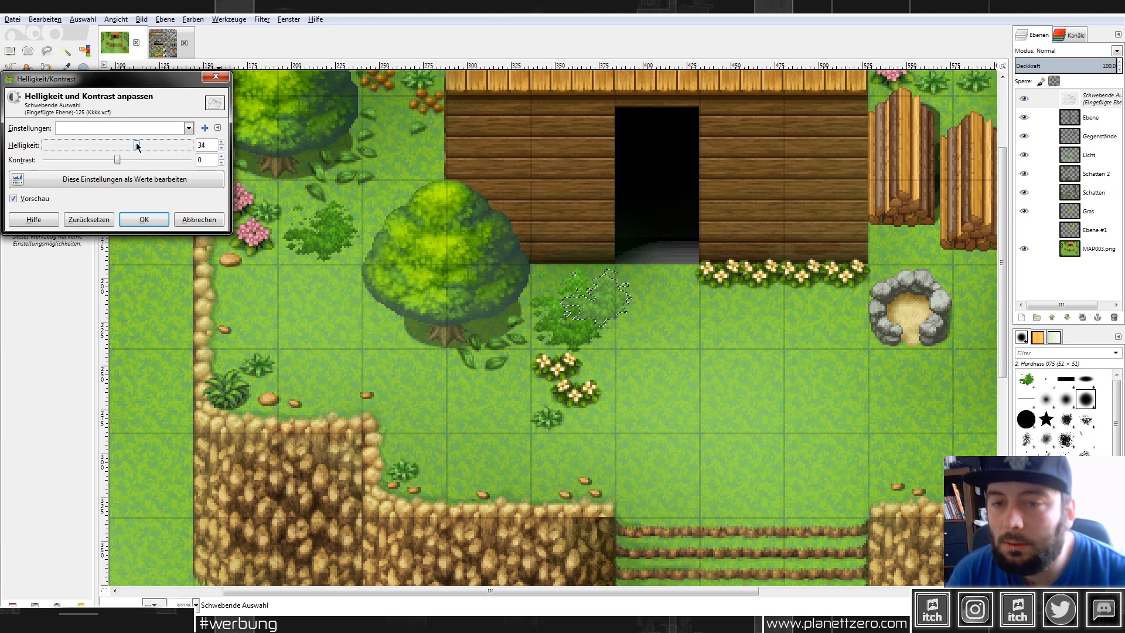
left_click_drag(117, 159, 122, 160)
left_click(154, 220)
key("r")
left_click(267, 205)
Paste a grass patch below the one beside the pink flowers, flip it, and adjust its position to extend the clump.
scroll(558, 346, "down", 2)
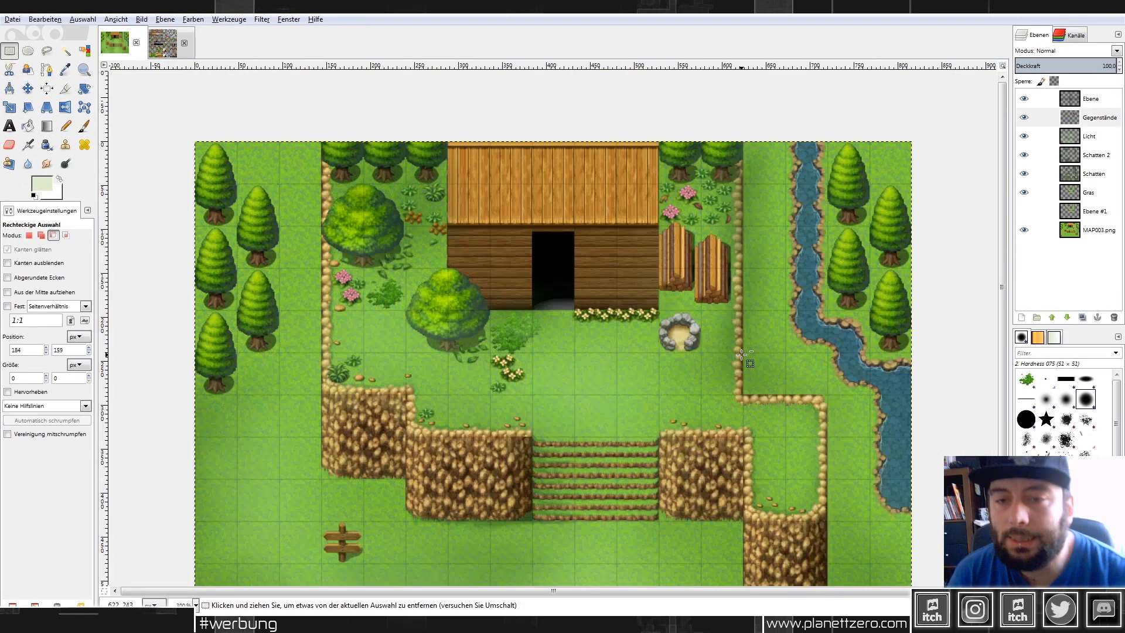
scroll(558, 346, "down", 1)
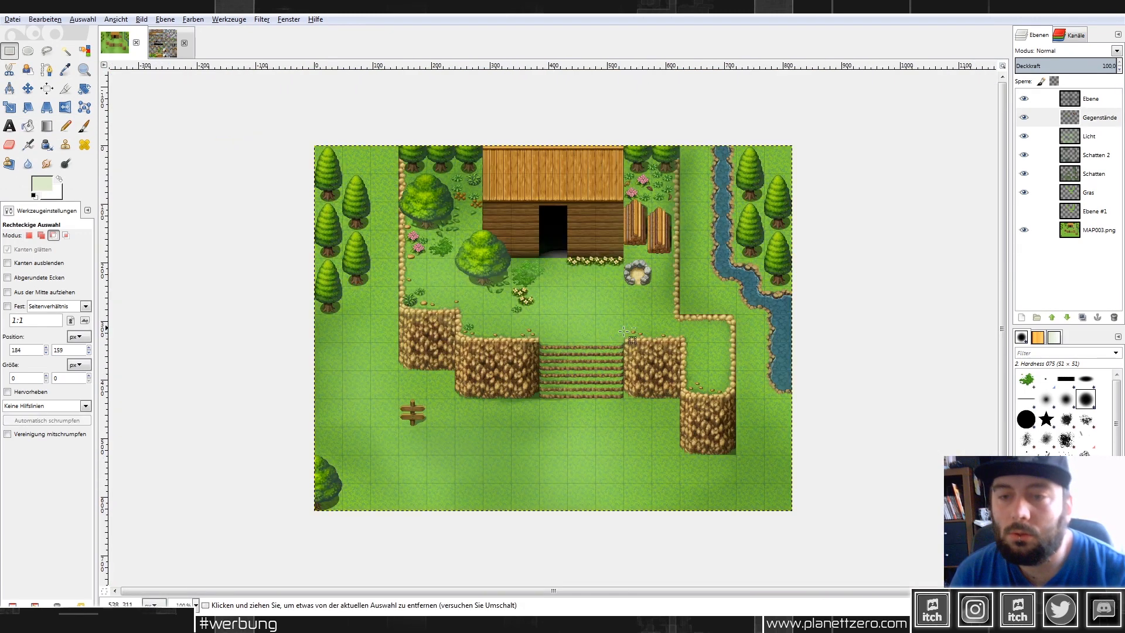
scroll(557, 283, "up", 3)
key("ctrl+v")
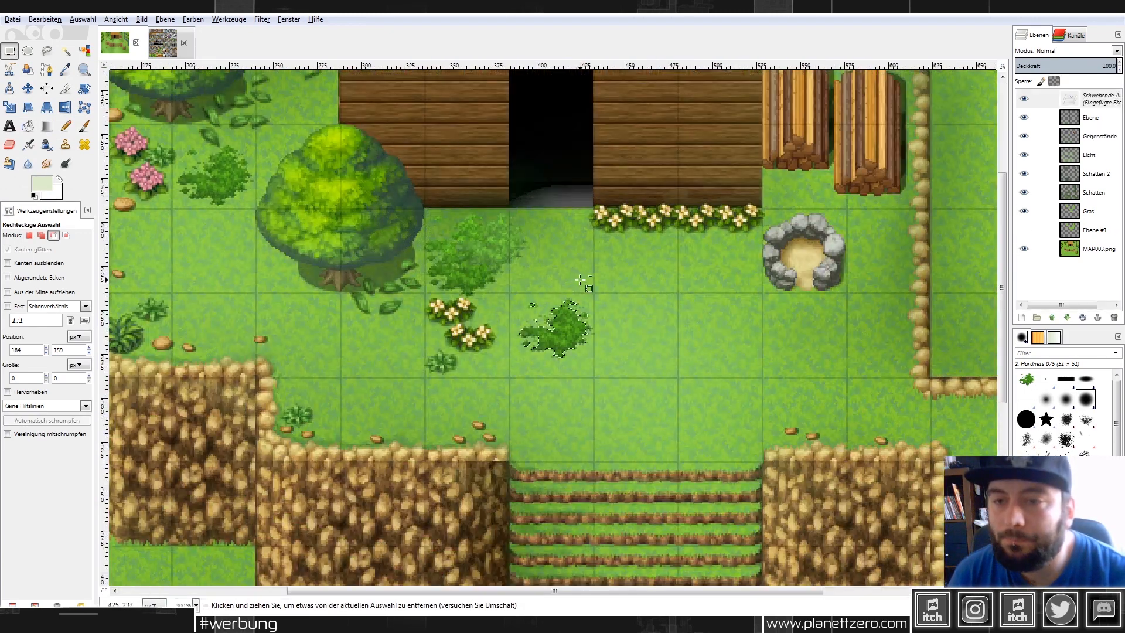
left_click_drag(574, 340, 235, 208)
left_click(65, 106)
left_click(205, 194)
key("m")
left_click_drag(213, 218, 209, 226)
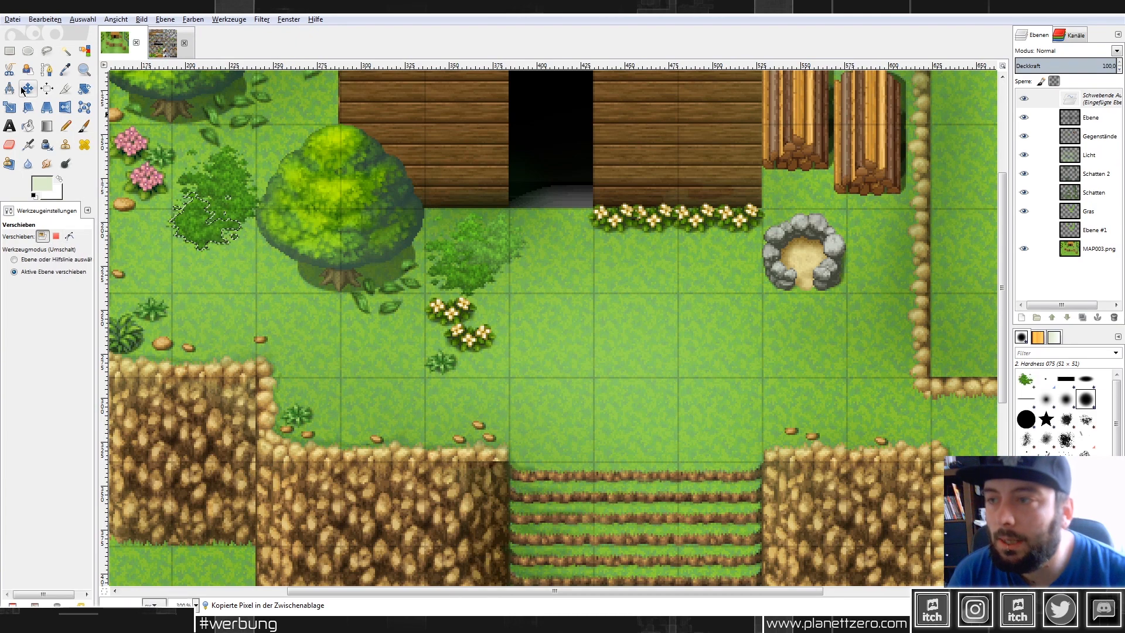
left_click_drag(191, 220, 203, 248)
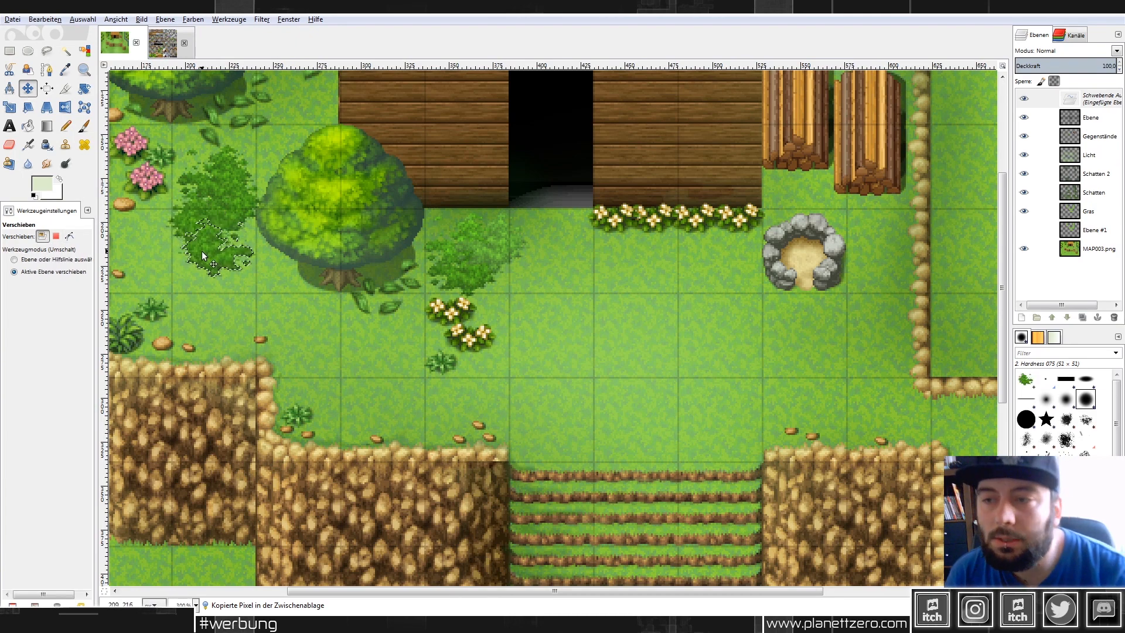
Place a further grass patch at the lower end of the clump beside the round tree and flip it.
left_click(69, 236)
left_click_drag(209, 256, 224, 302)
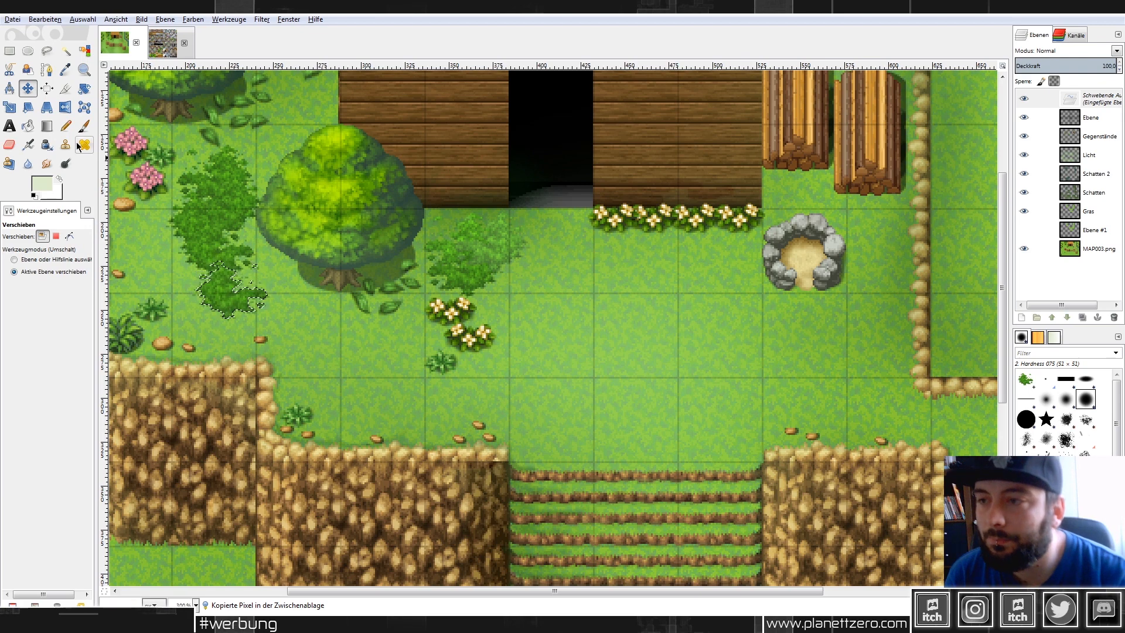
left_click(61, 111)
left_click(237, 290)
left_click(33, 92)
left_click_drag(251, 297, 233, 295)
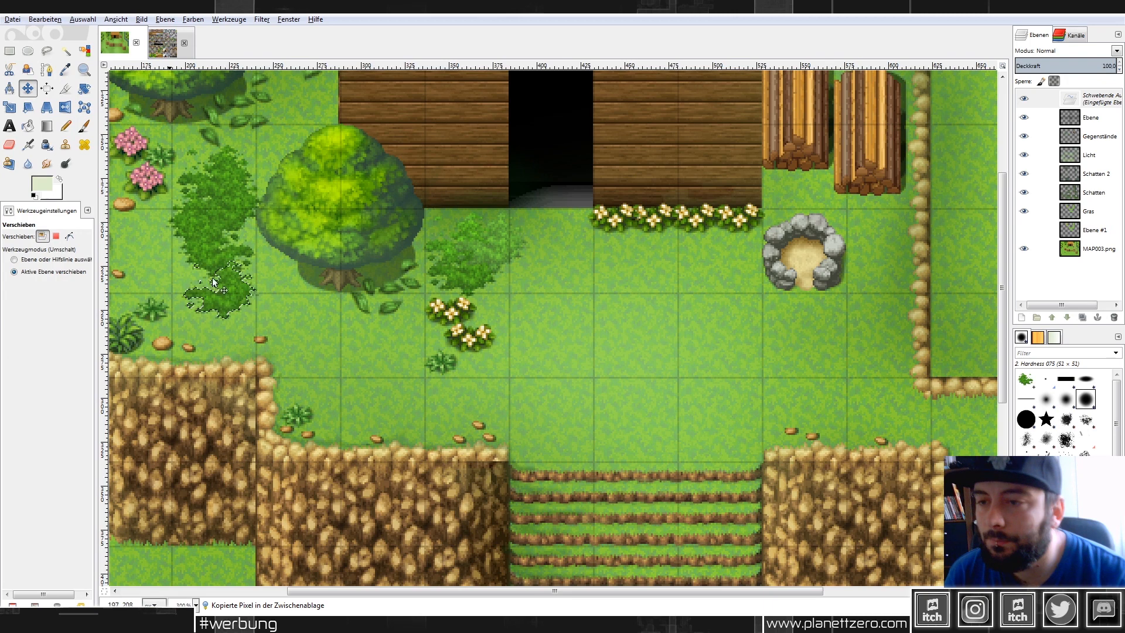
Lighten the lowest grass patch of that clump with brightness 19 and contrast 7.
left_click(193, 19)
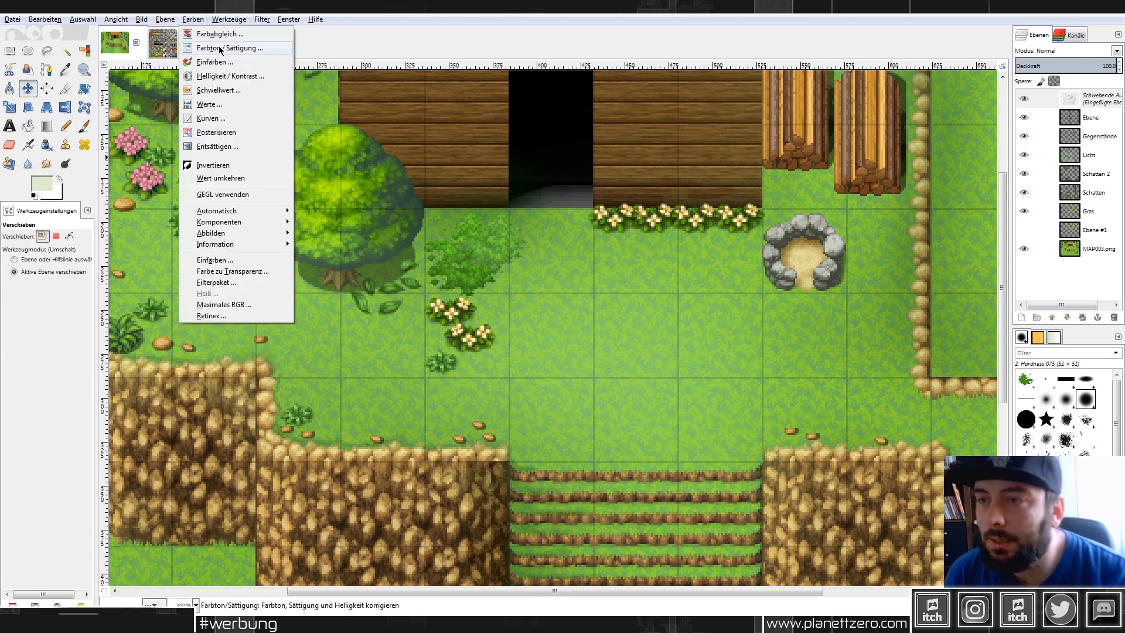
left_click(226, 77)
left_click_drag(117, 144, 127, 144)
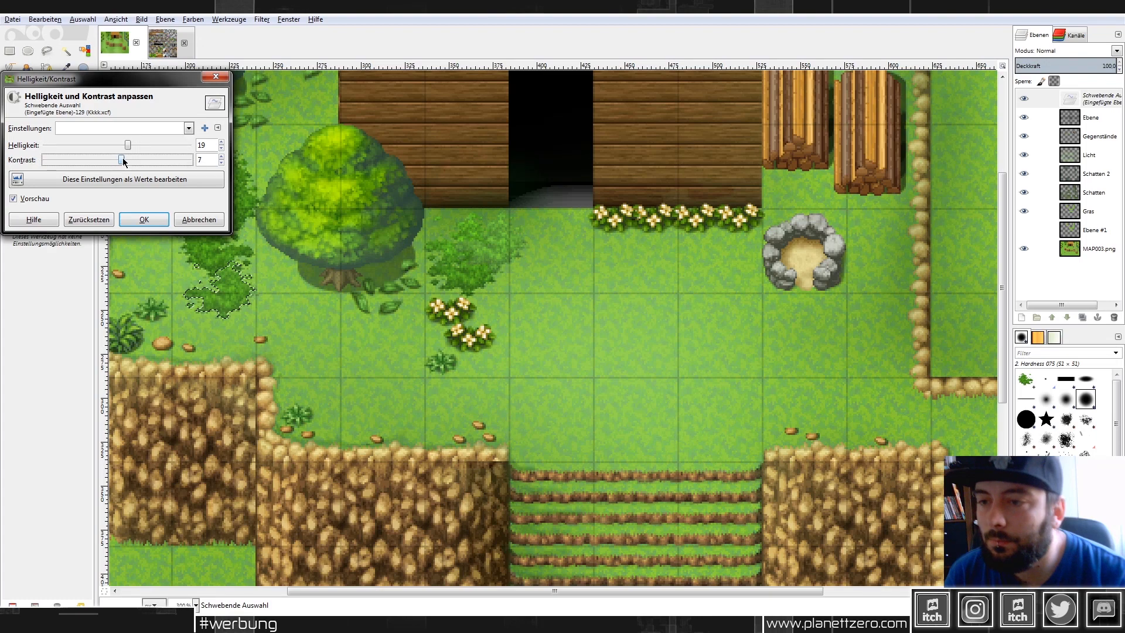
left_click(143, 219)
Copy the lowest grass patch of the clump, paste it, flip it vertically, and move it to extend the clump's lower end.
key("r")
key("ctrl+c")
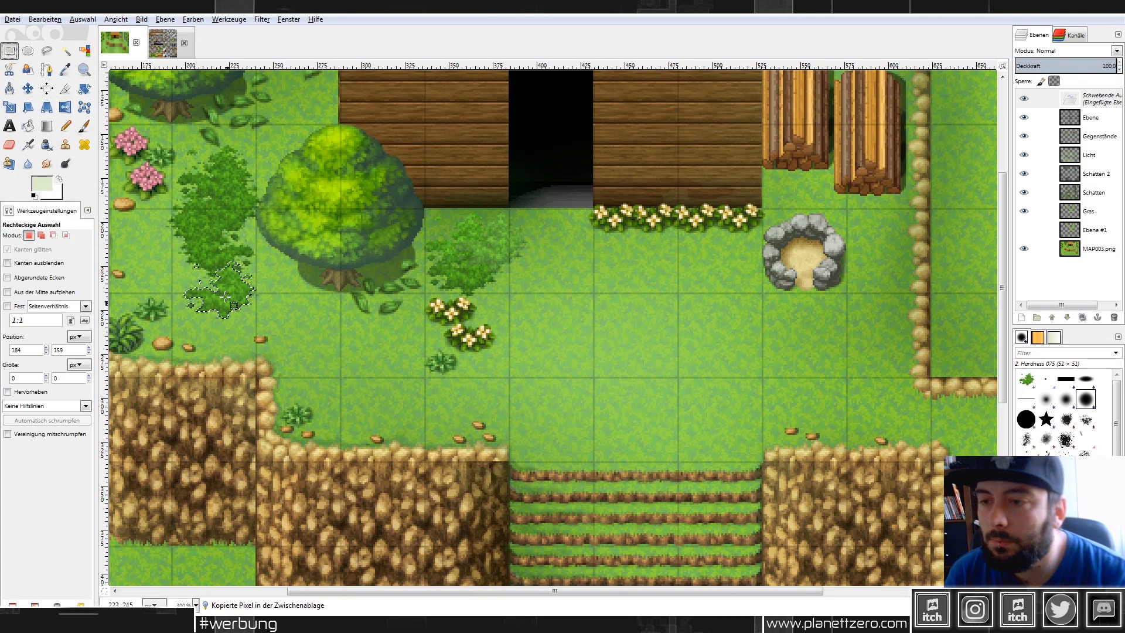
left_click(43, 110)
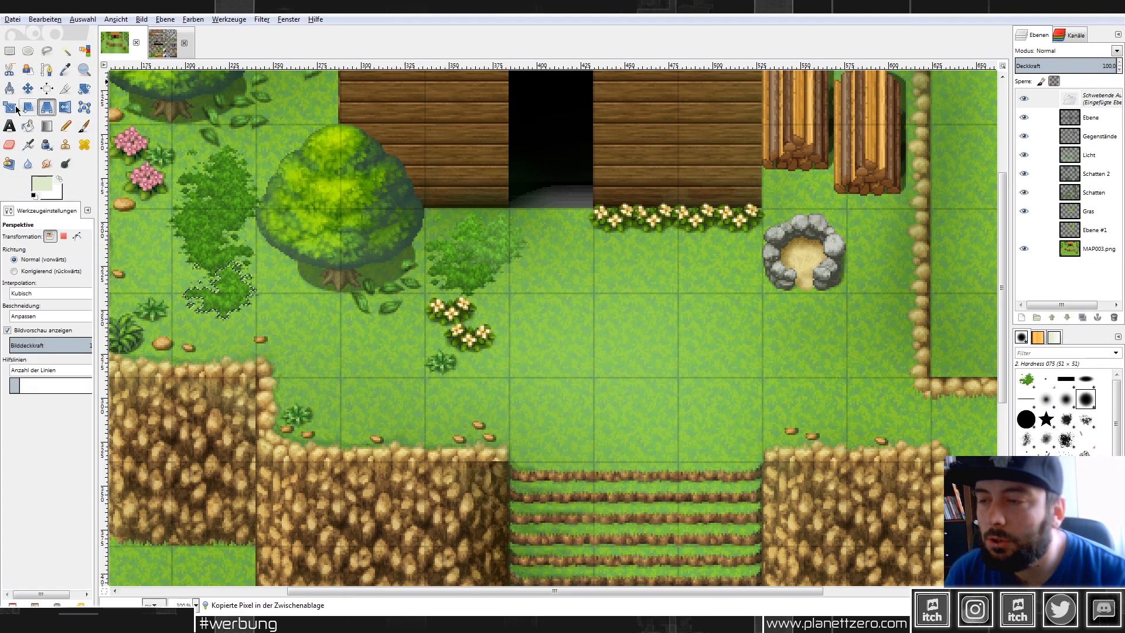
left_click(65, 107)
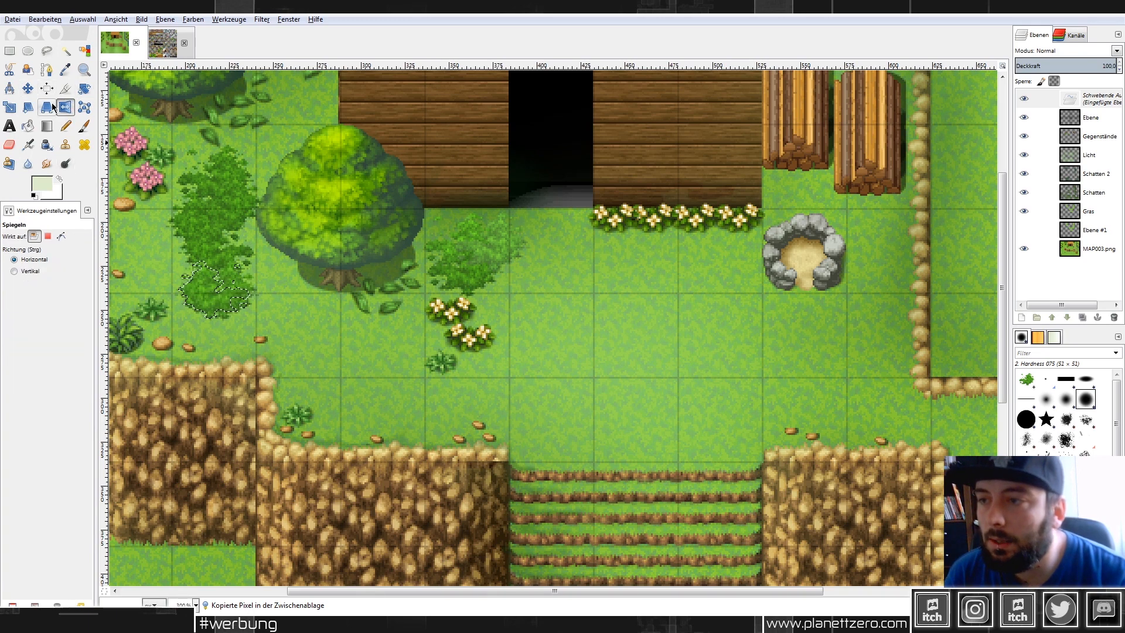
left_click(32, 274)
left_click(228, 305)
key("m")
left_click_drag(229, 318, 238, 307)
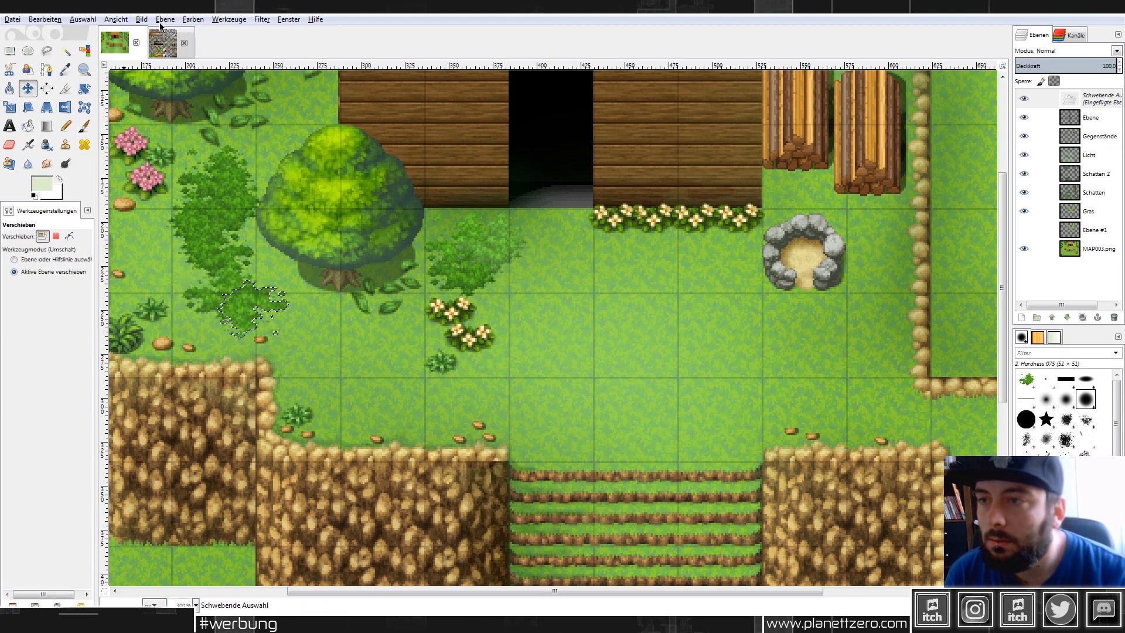
Adjust the brightness and contrast of the new grass patch at the clump's lower end.
left_click(193, 19)
left_click(225, 76)
mouse_move(117, 146)
left_mouse_down()
mouse_move(130, 145)
mouse_move(123, 161)
left_mouse_up()
left_click(146, 219)
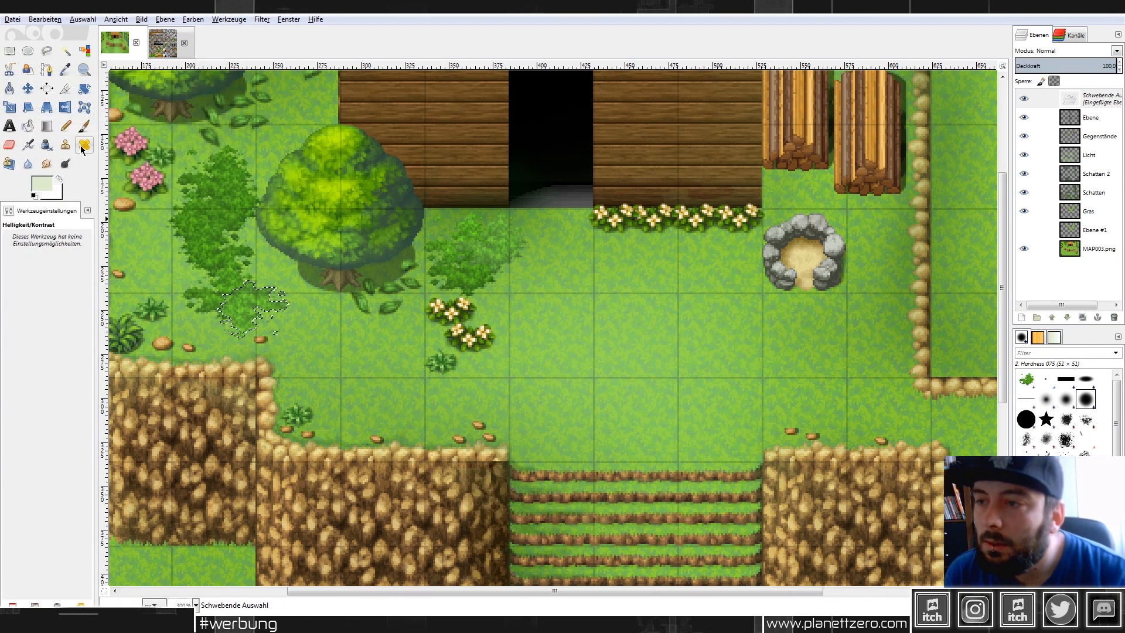
left_click(14, 279)
left_click(255, 325)
left_click_drag(14, 289, 9, 289)
left_click(339, 331)
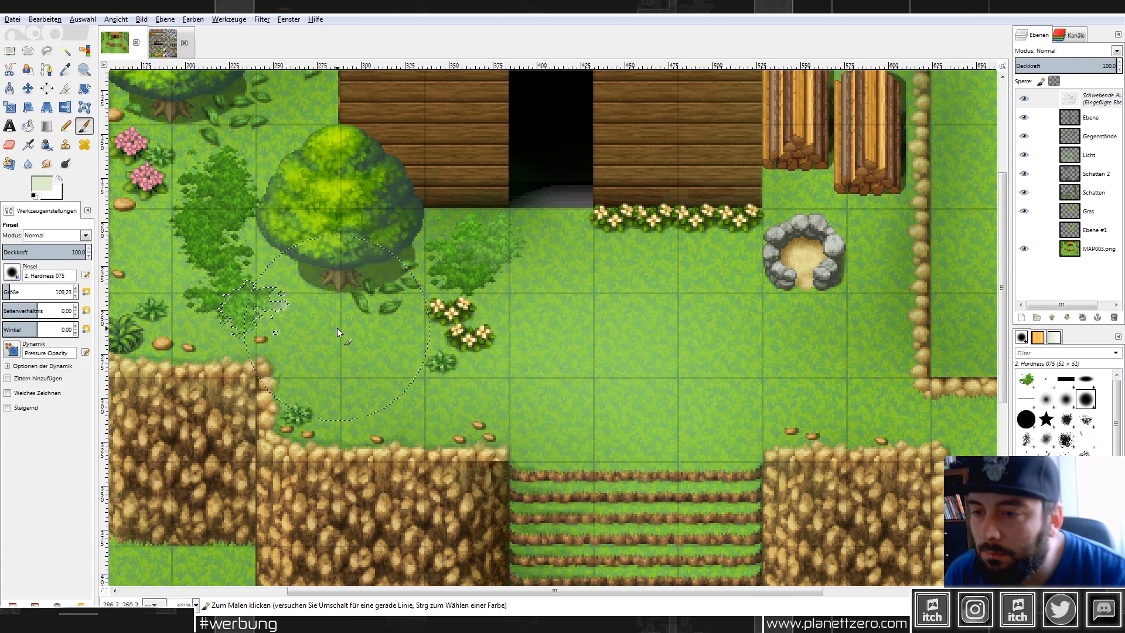
key("ctrl+z")
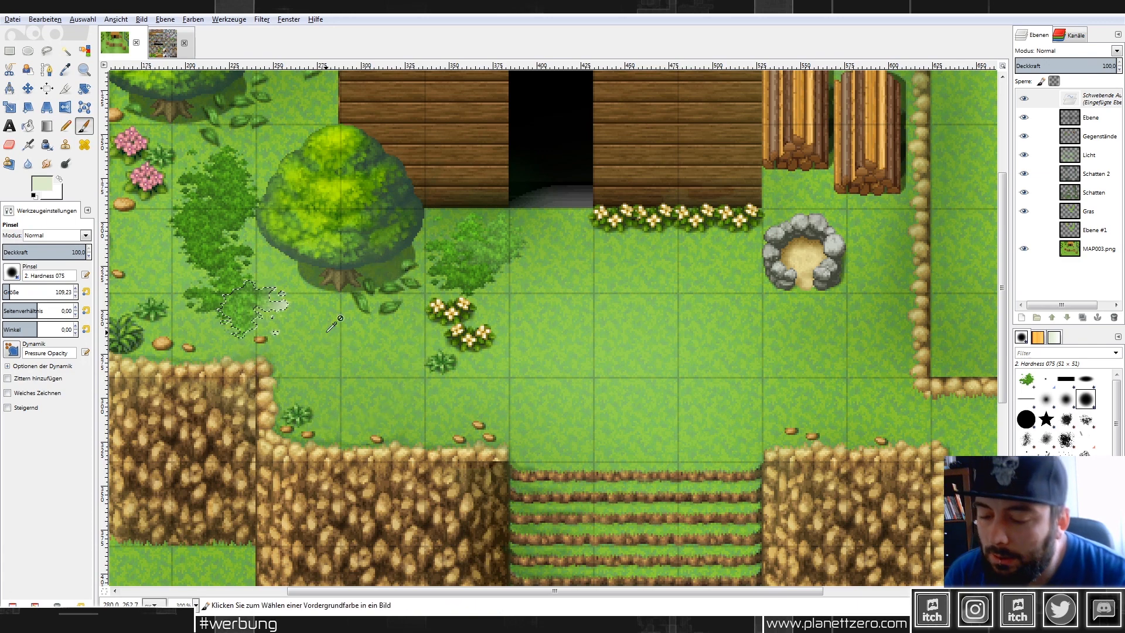
Soften the outer edge of the floating grass patch with the Eraser at size 109.23 and anchor the patch.
key("shift+e")
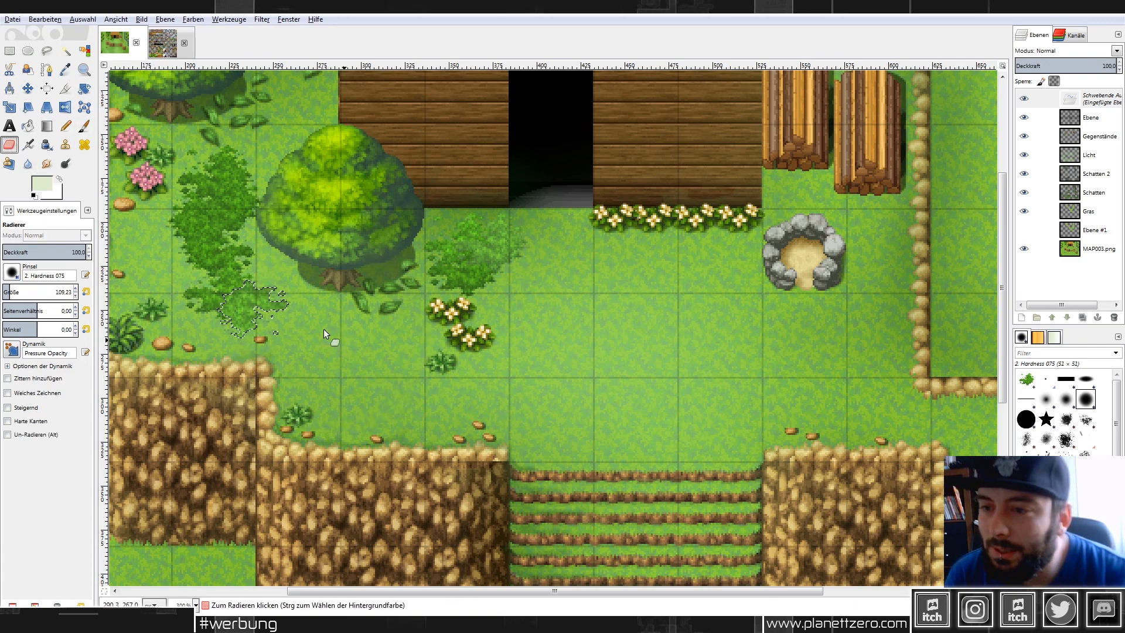
left_click_drag(333, 336, 299, 372)
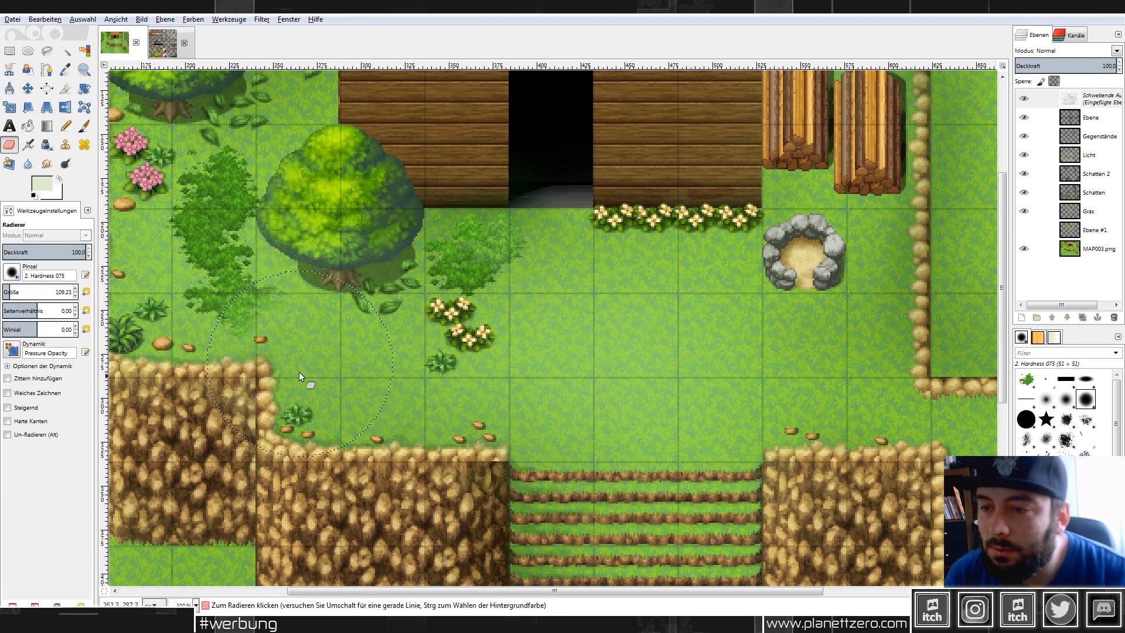
left_click(9, 51)
left_click(256, 169)
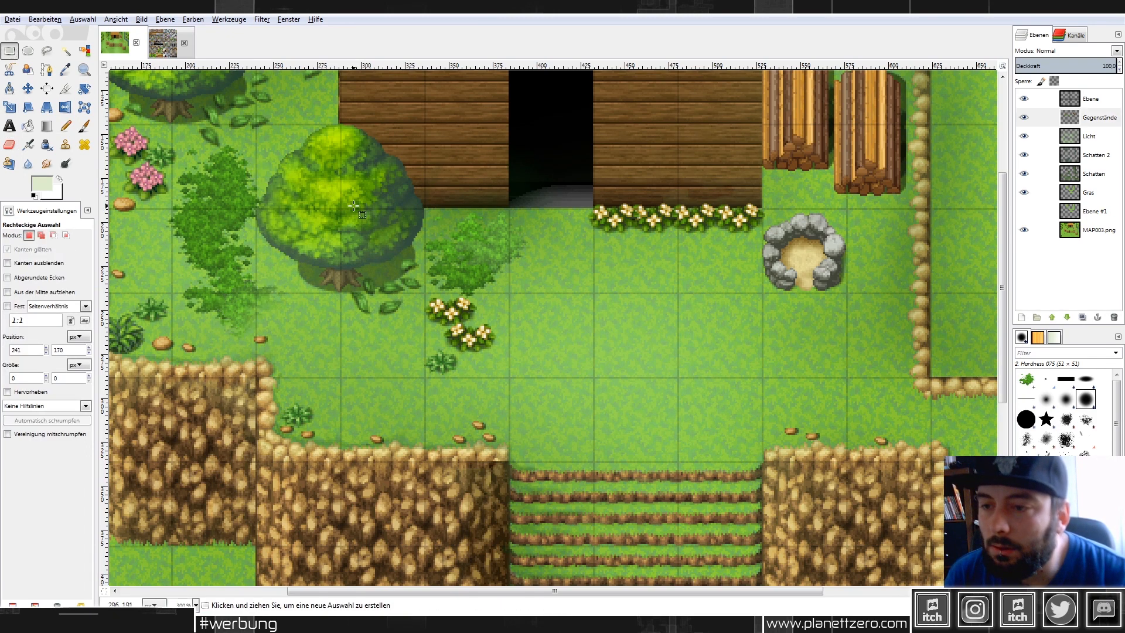
Thin out the door-side edge of the grass clump beside the cabin entrance with the Eraser at size 59.27.
scroll(491, 243, "down", 2)
scroll(515, 188, "up", 2)
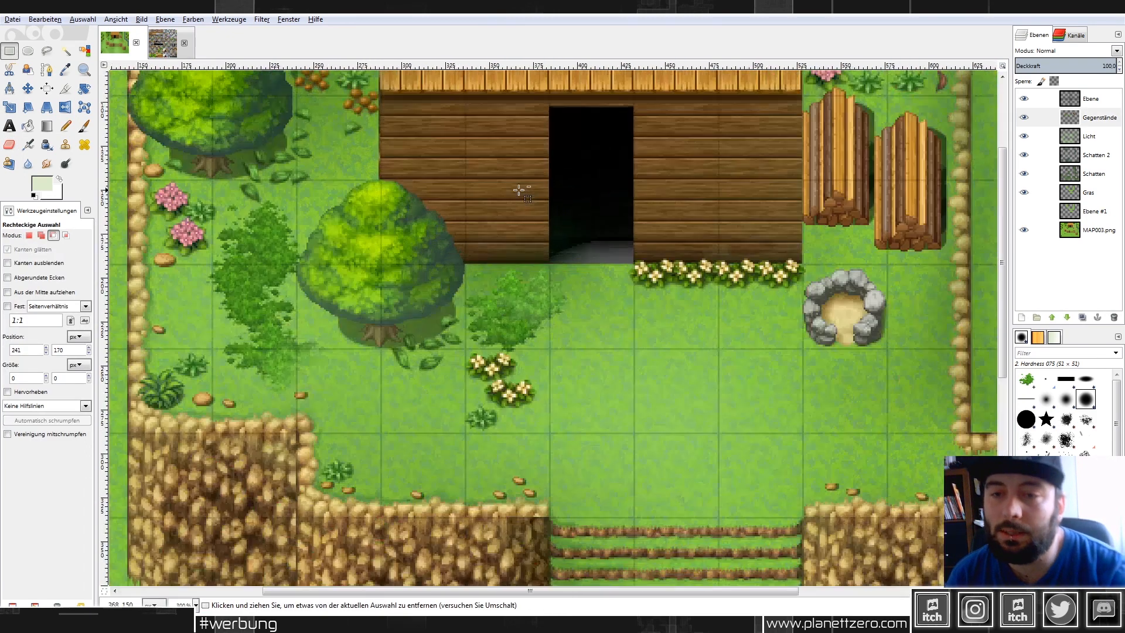
left_click(12, 147)
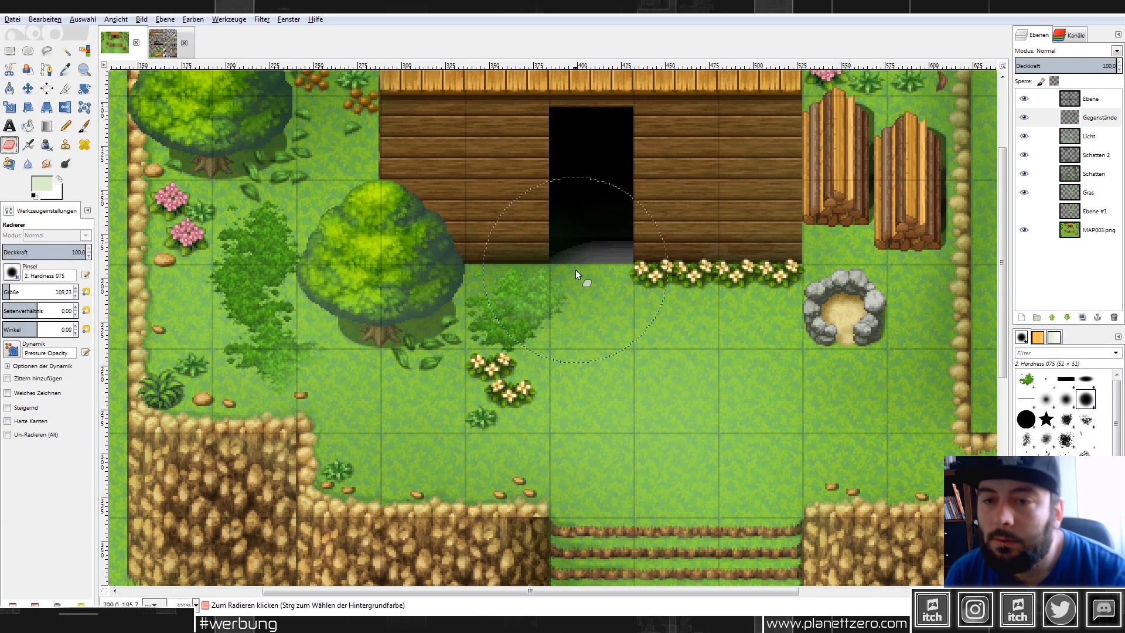
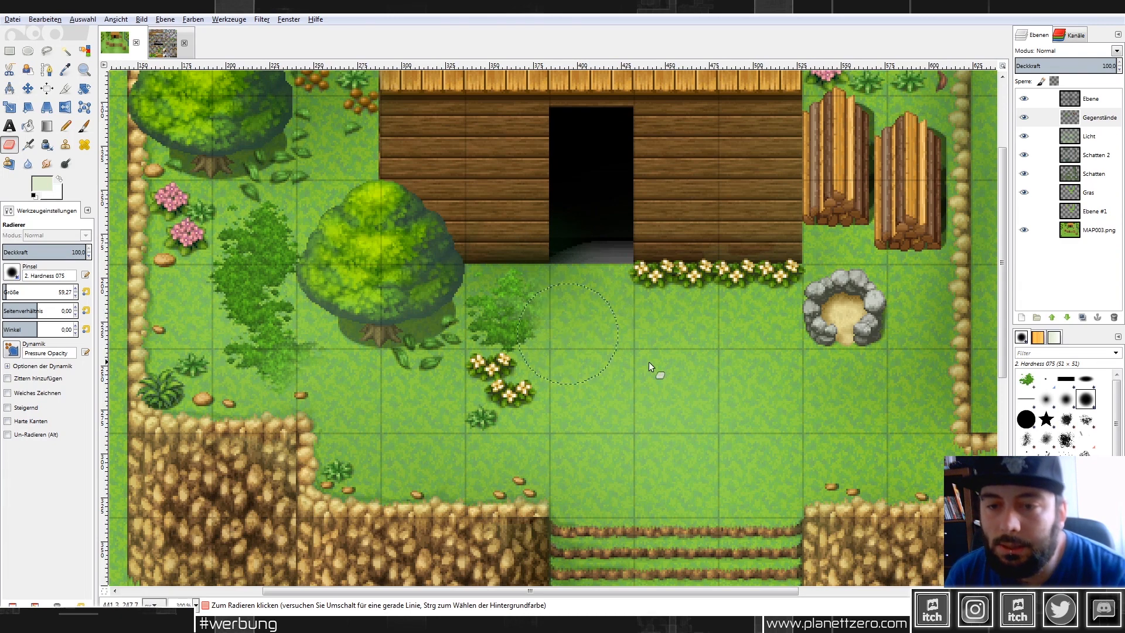
Hide the grid layer Ebene and check the decorated map as a whole and around the cabin.
left_click(1029, 100)
scroll(735, 238, "down", 4)
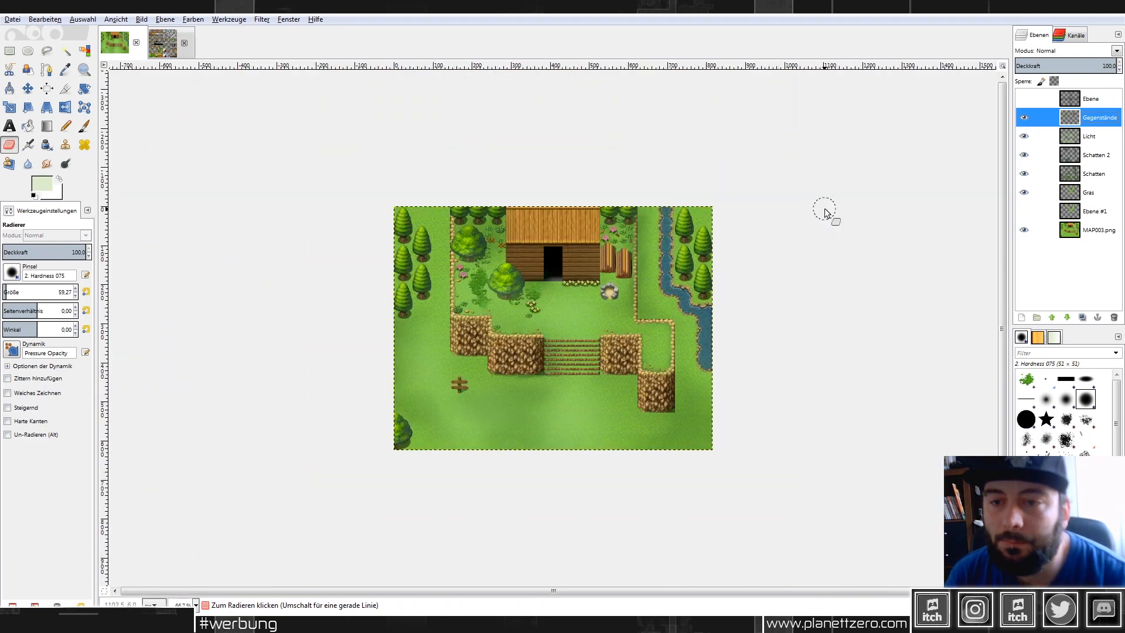
scroll(824, 208, "up", 1)
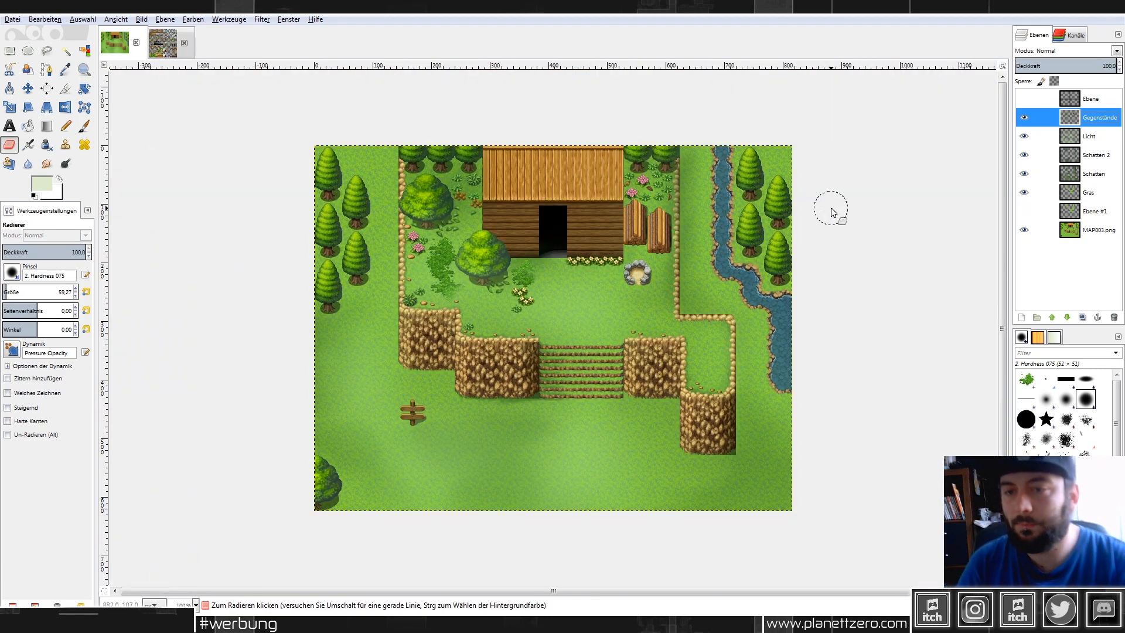
scroll(551, 247, "up", 2)
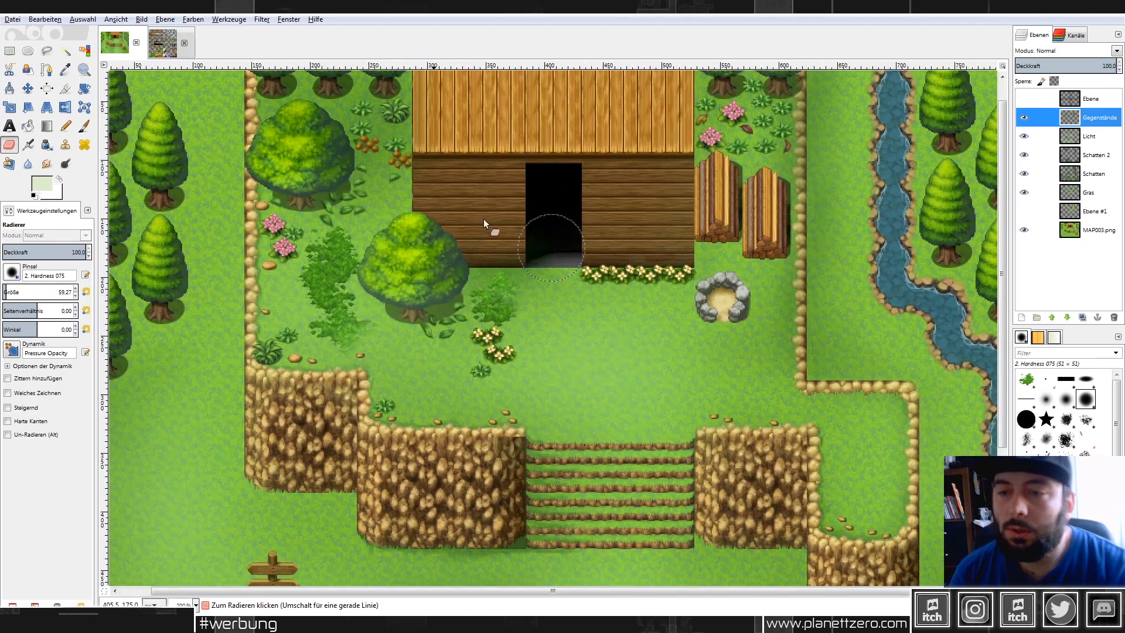
Examine the Outside_B.png tileset for further objects suitable for decorating the map.
left_click(163, 43)
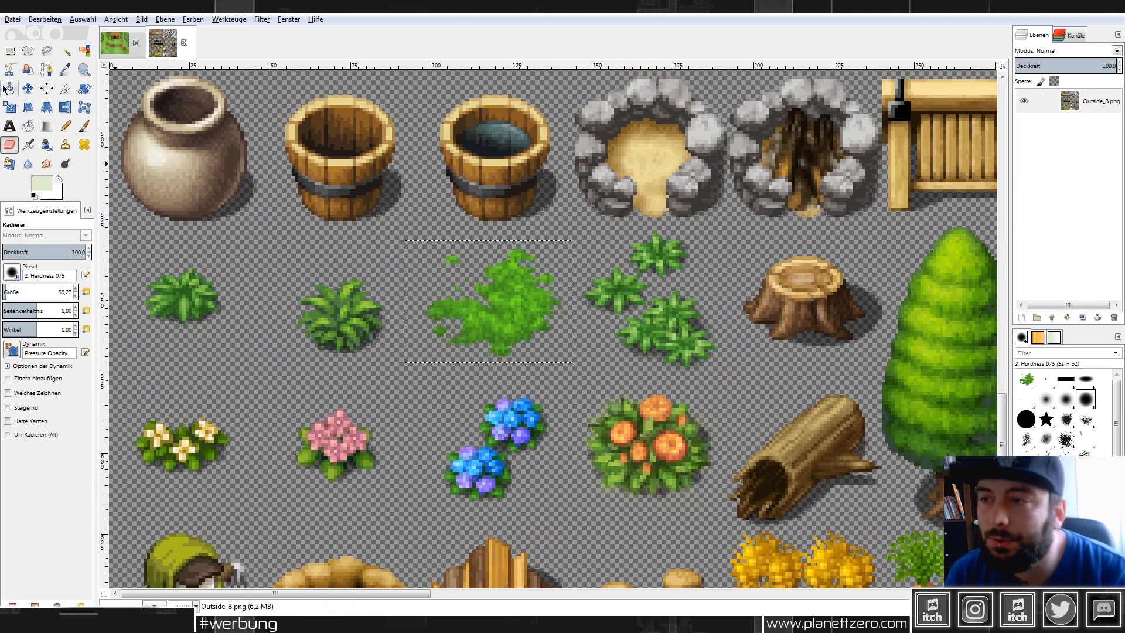
left_click(15, 54)
scroll(629, 250, "down", 2)
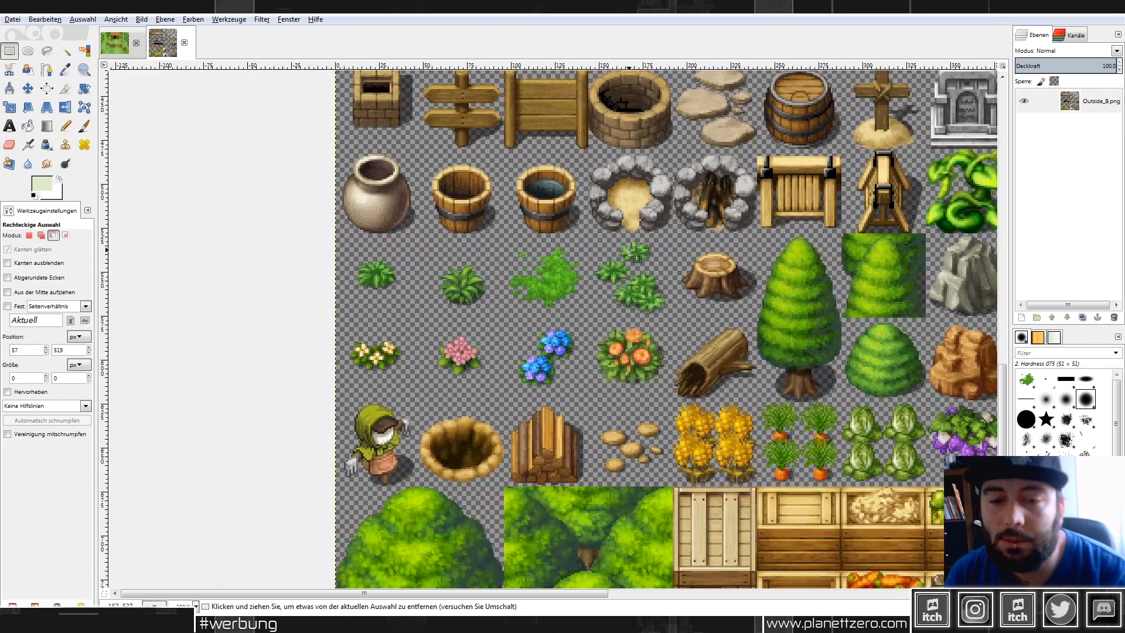
scroll(630, 250, "down", 2)
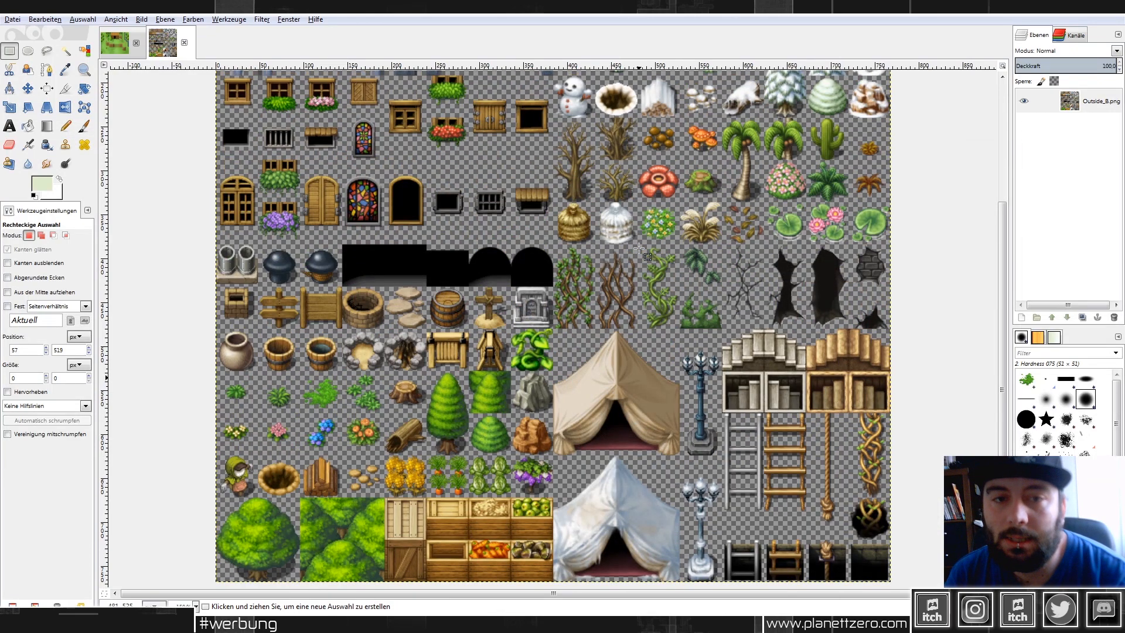
scroll(639, 249, "up", 4)
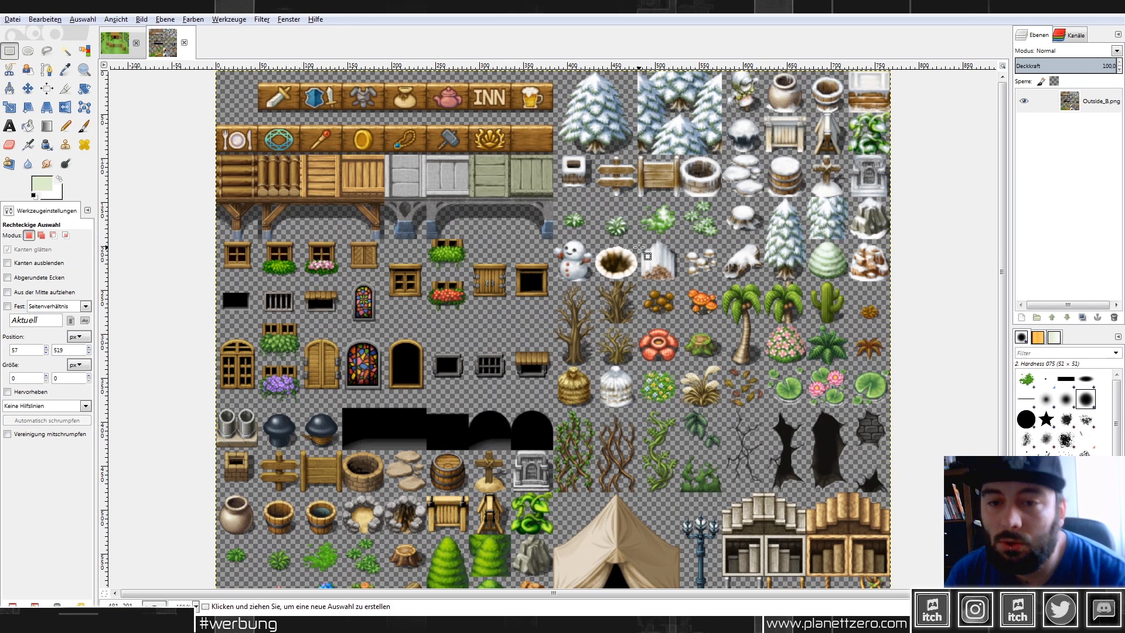
scroll(639, 249, "down", 4)
scroll(279, 373, "up", 1)
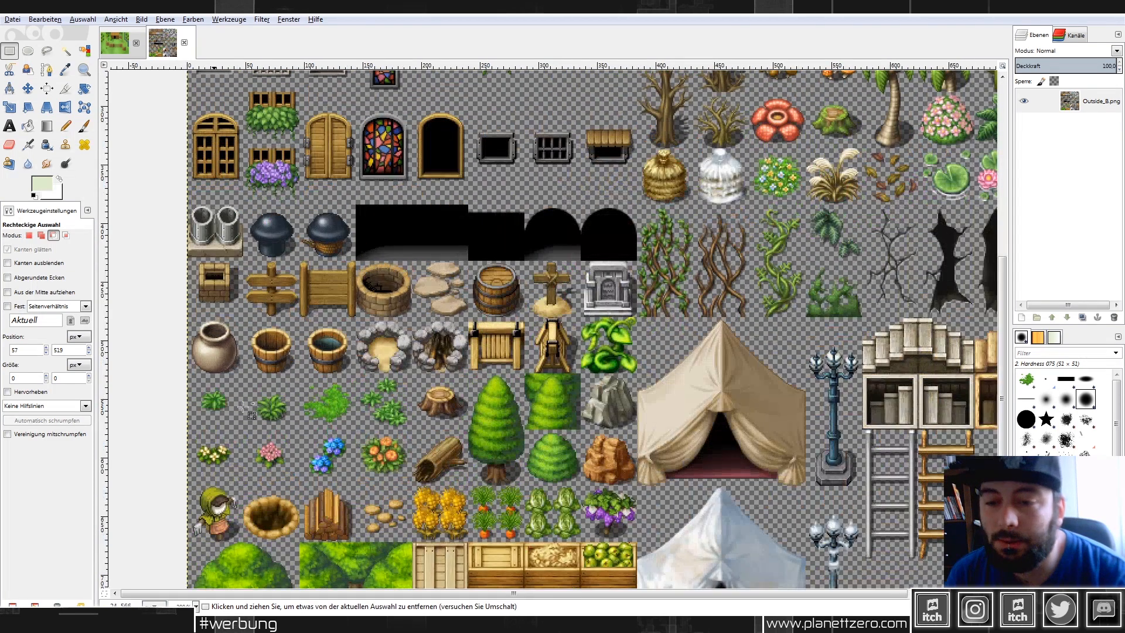
scroll(211, 422, "up", 1)
scroll(218, 417, "up", 1)
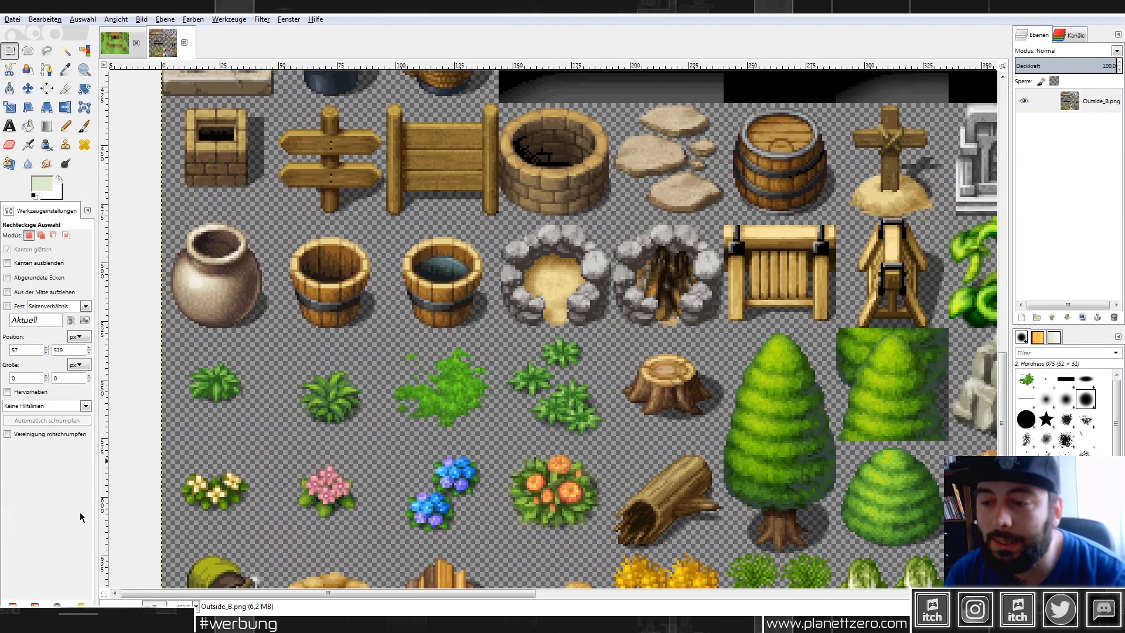
Switch to the tilesets folder in the file manager and look through the tileset images, starting from SF_Outside_A3.png, for further plants.
left_click(77, 618)
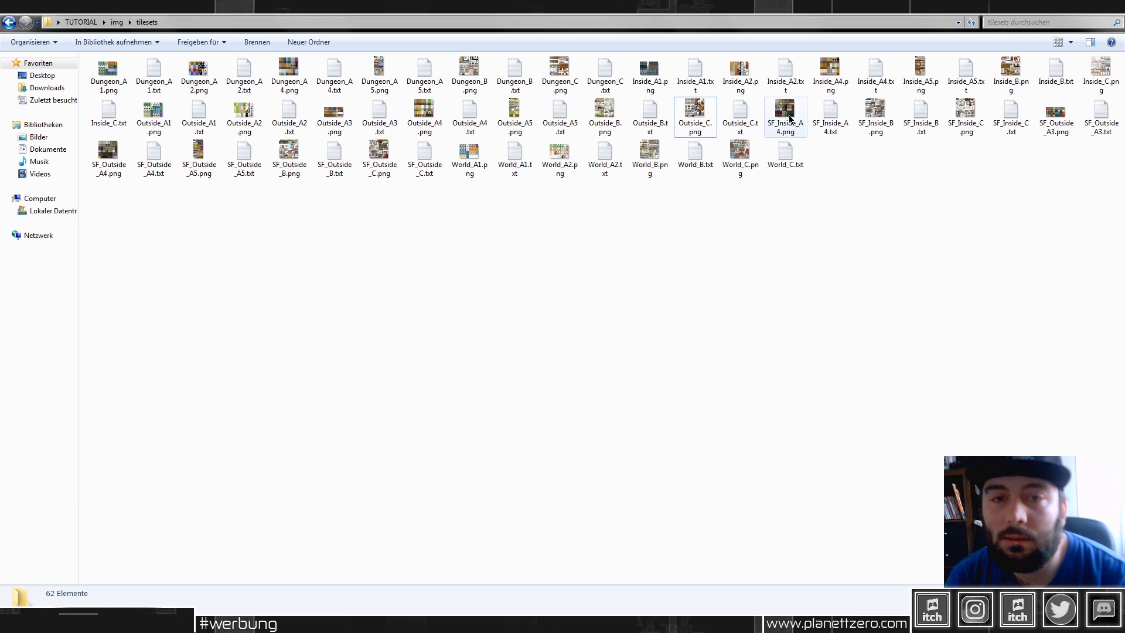
double_click(1062, 119)
key("Right")
key("Right")
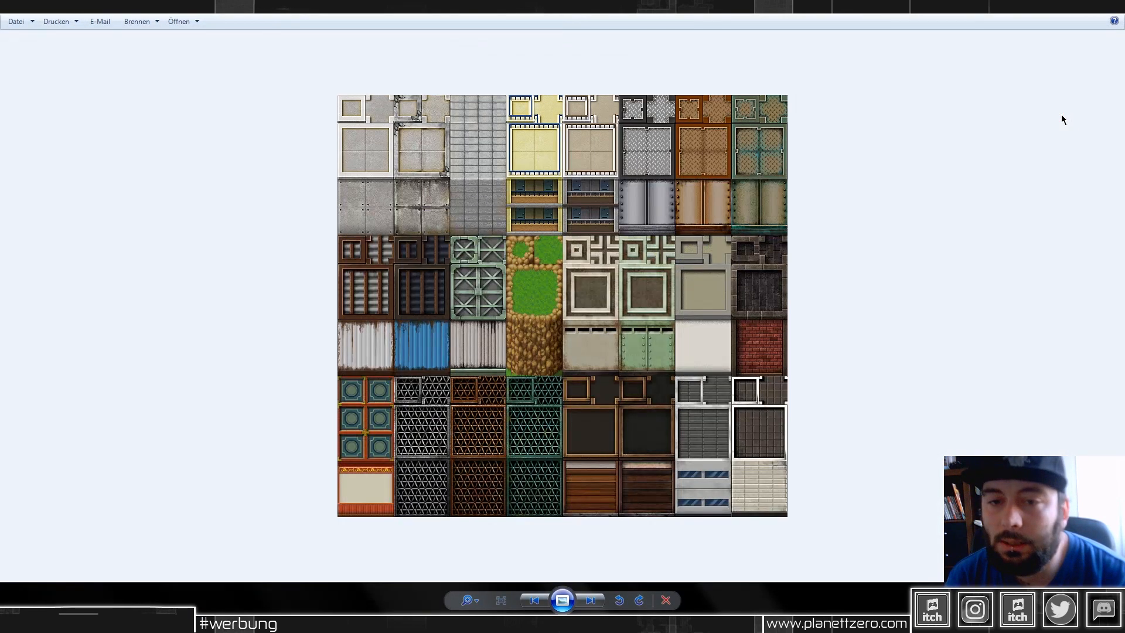
key("Right")
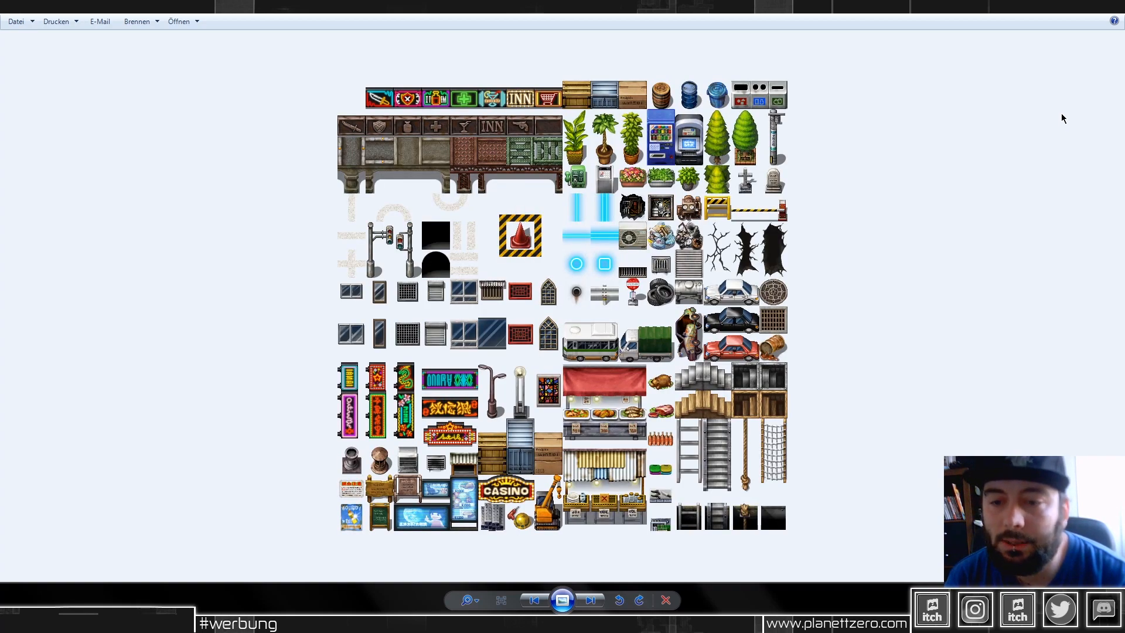
key("Right")
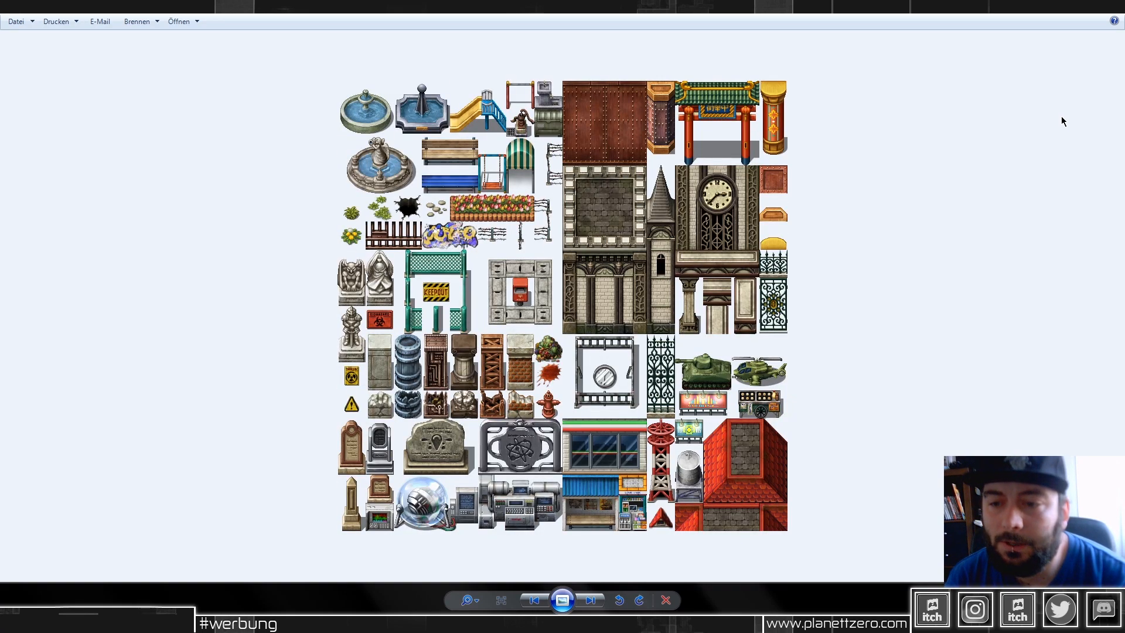
key("Right")
key("Right")
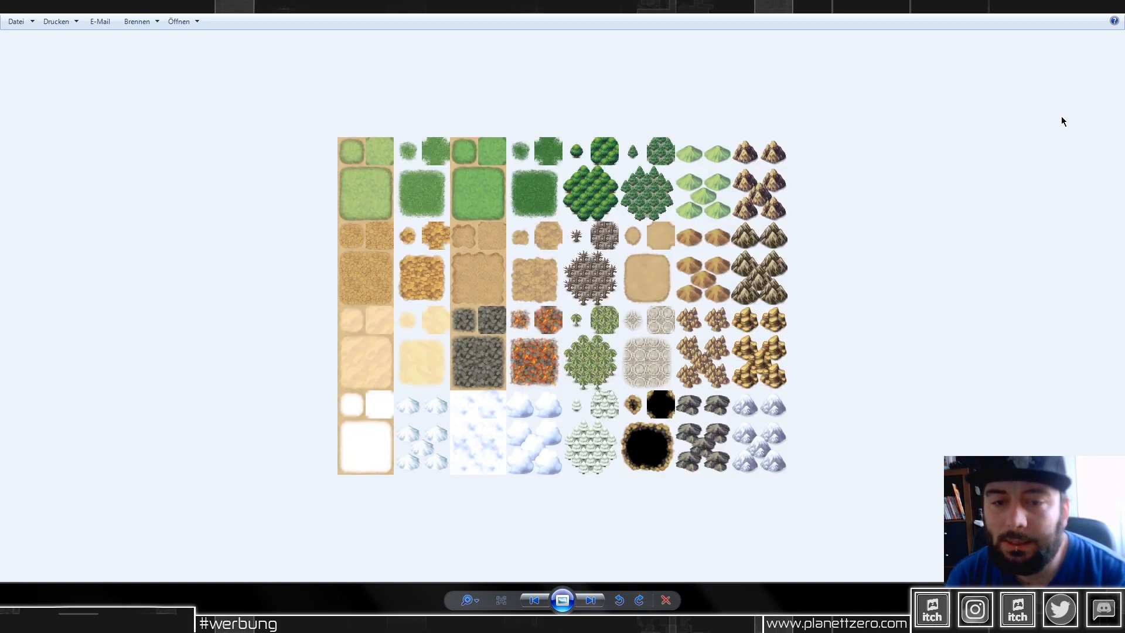
key("Right")
key("Right")
key("Right")
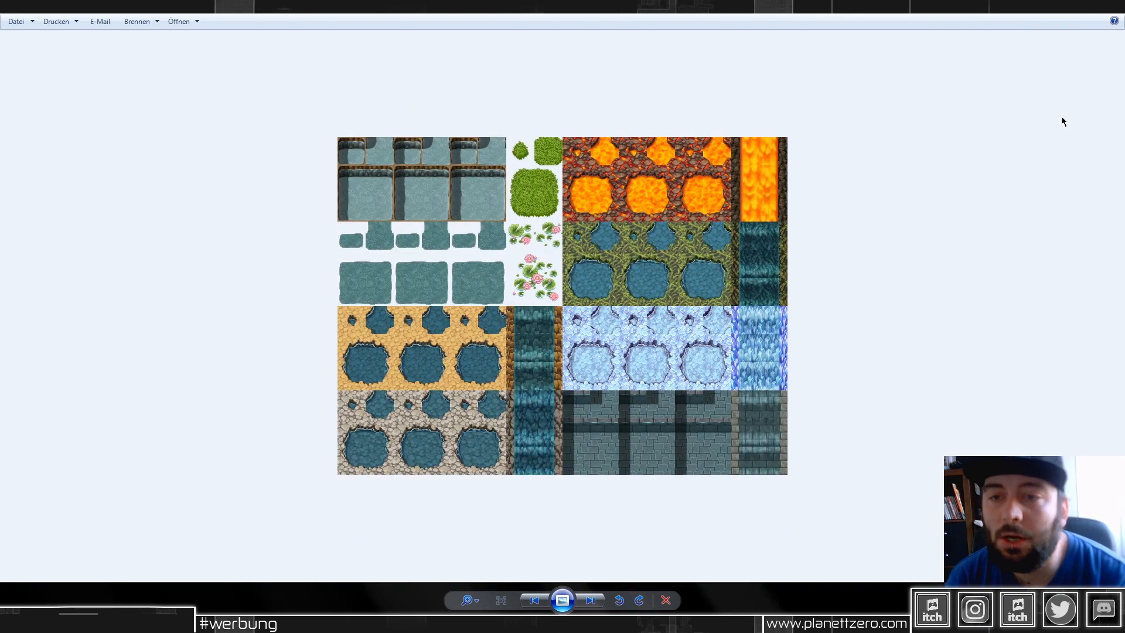
Locate Dungeon_A1.png in the tilesets folder, check its preview, and open it in GIMP.
right_click(557, 174)
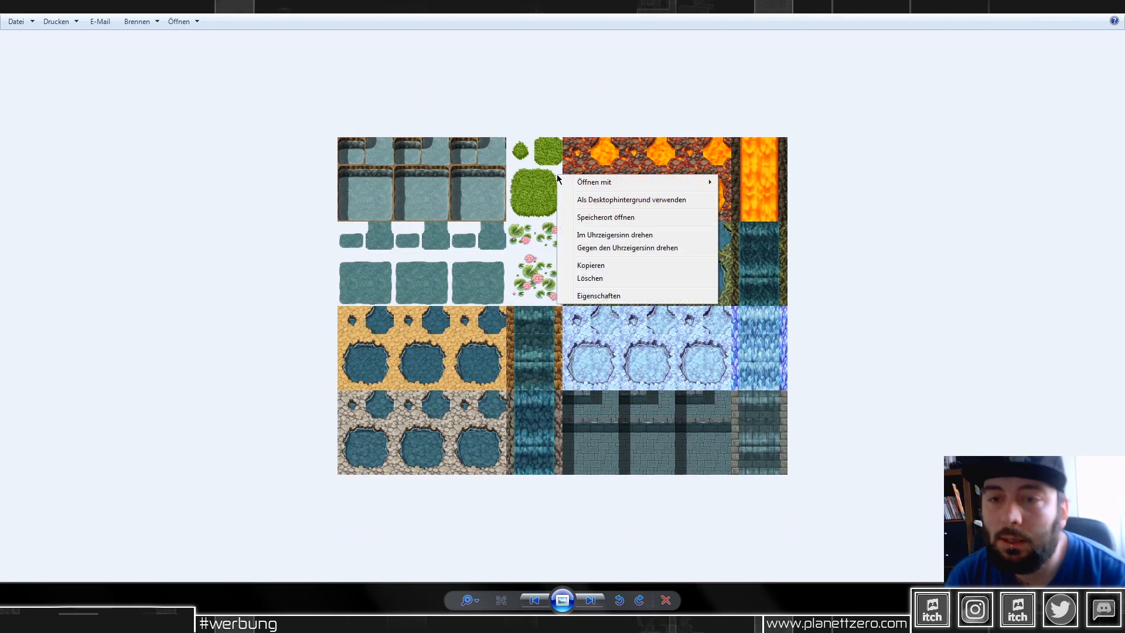
left_click(586, 215)
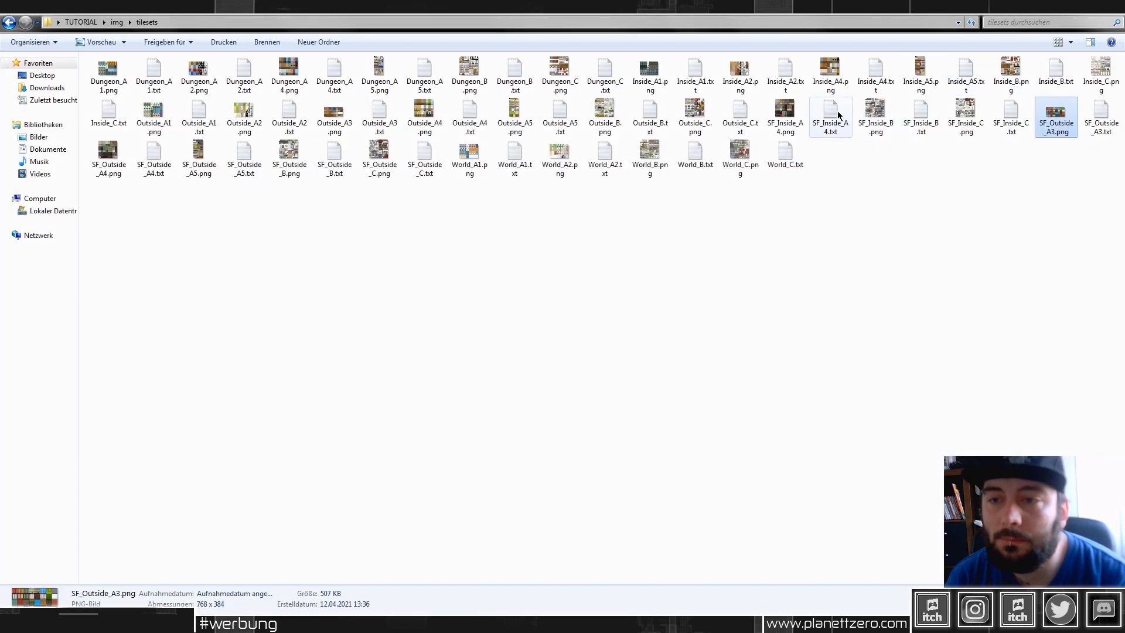
key("Home")
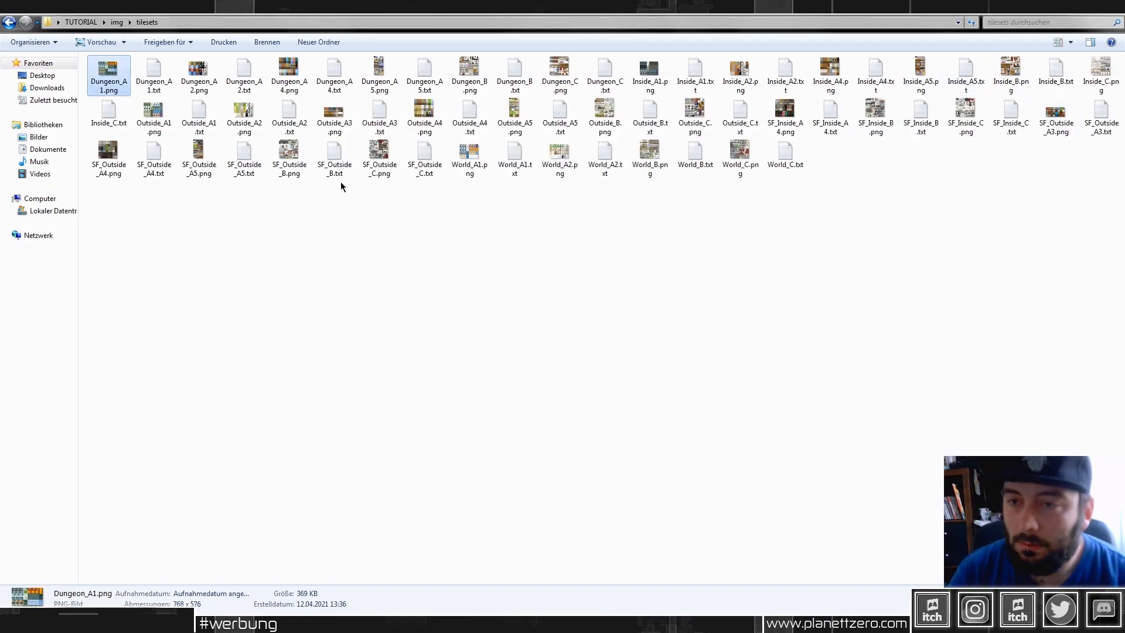
double_click(111, 87)
key("Right")
key("Left")
key("alt+F4")
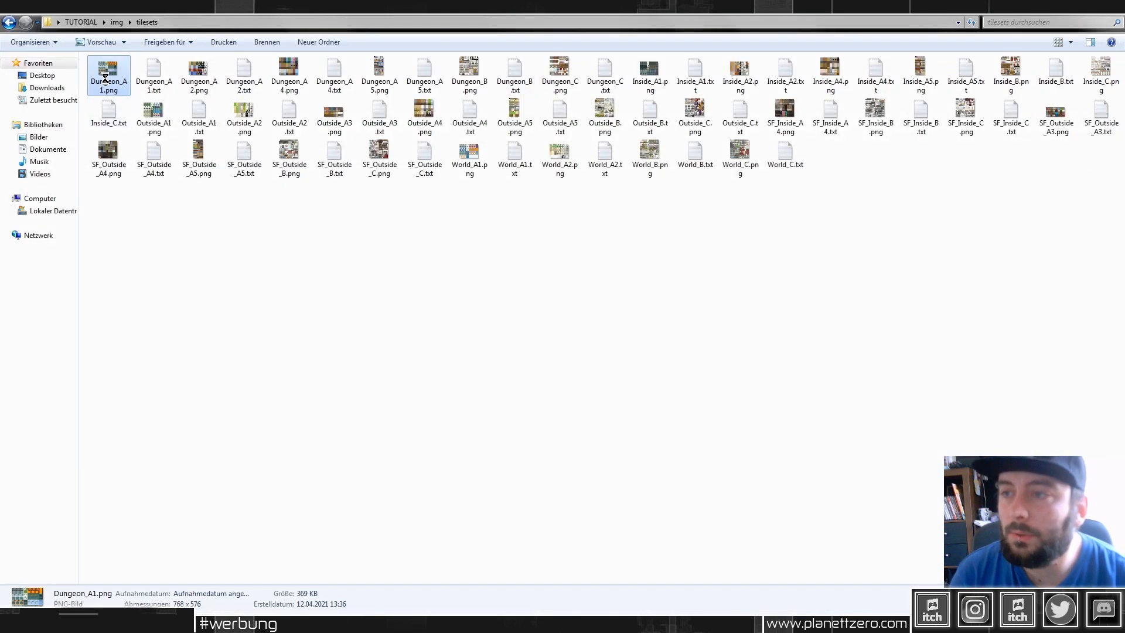
right_click(106, 80)
left_click(149, 112)
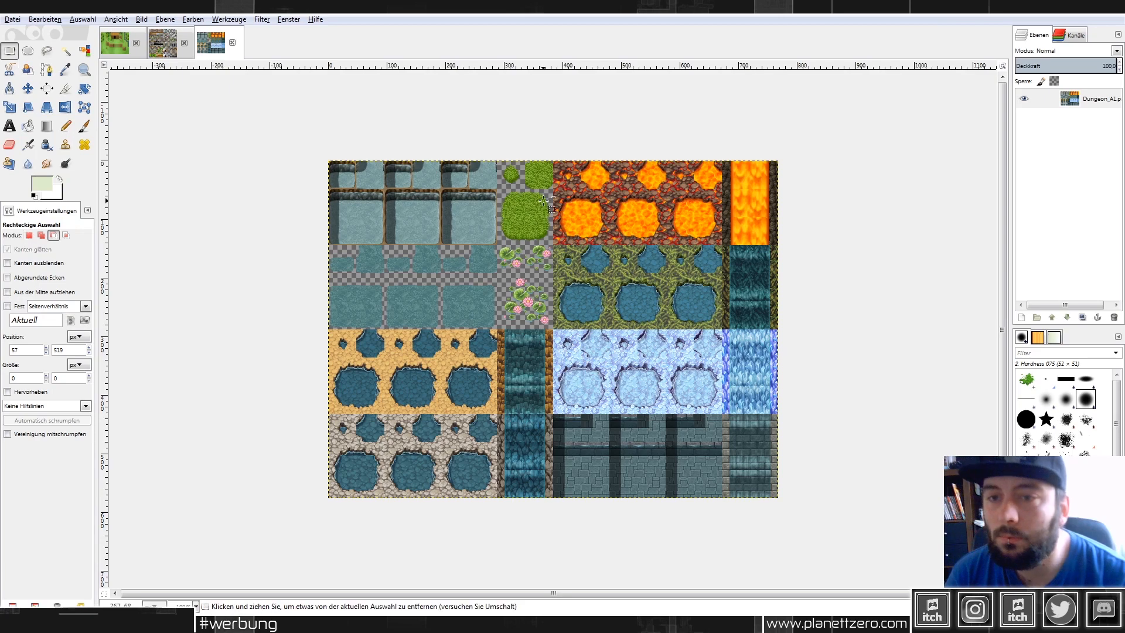
Copy the upper part of the small green bush in Dungeon_A1.png, about 25 × 18 px, and paste it into the map.
scroll(542, 199, "up", 6)
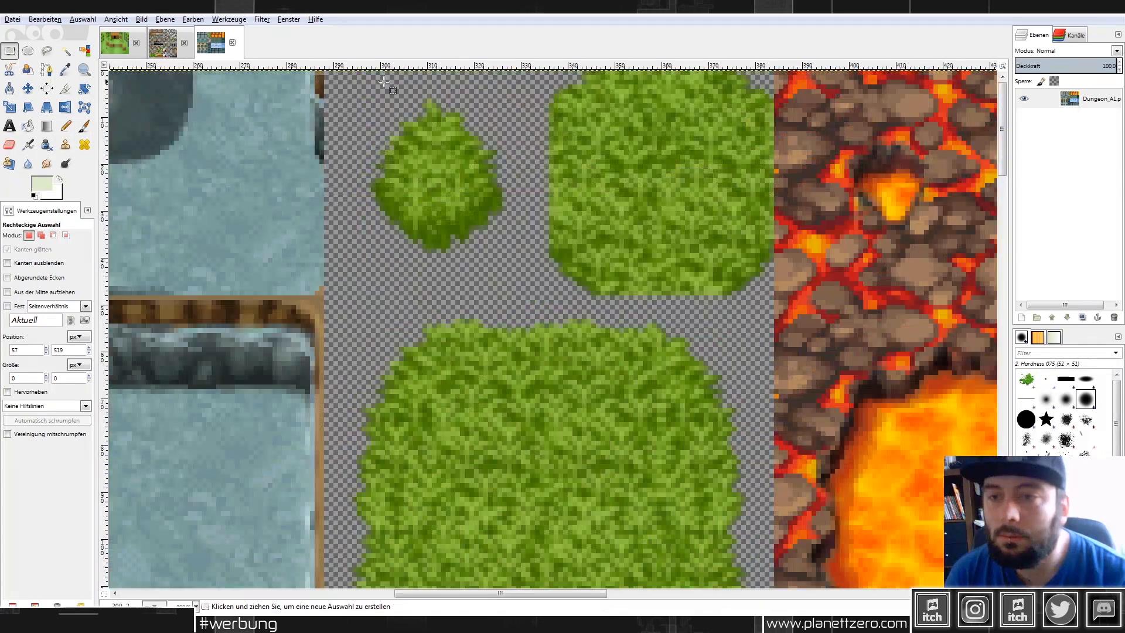
left_click_drag(384, 82, 505, 165)
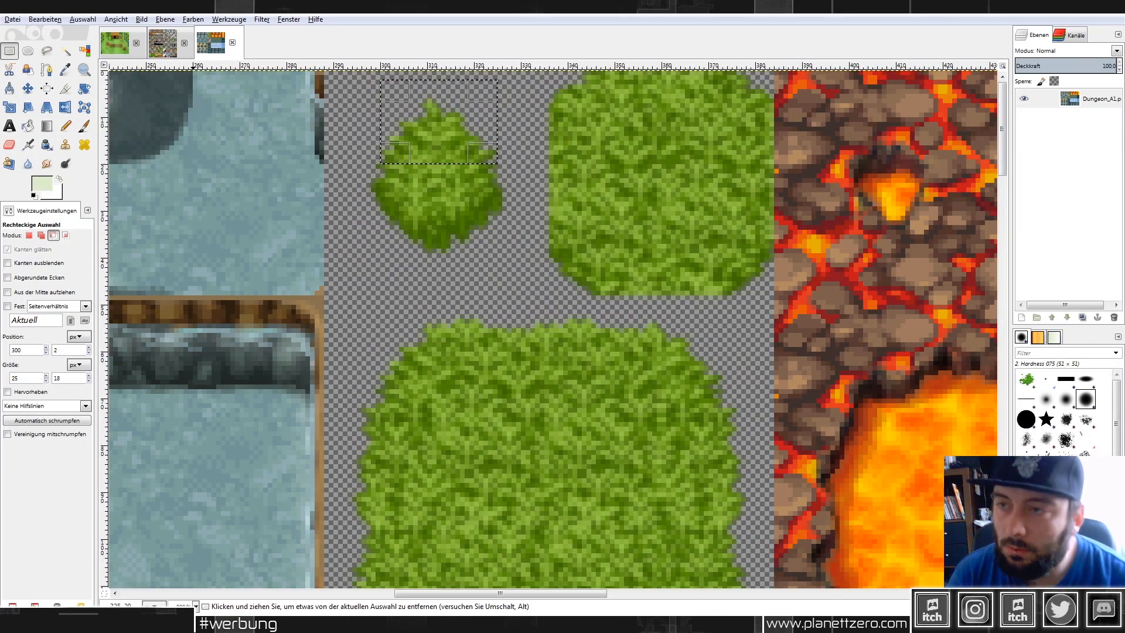
key("ctrl+c")
left_click(117, 43)
key("ctrl+v")
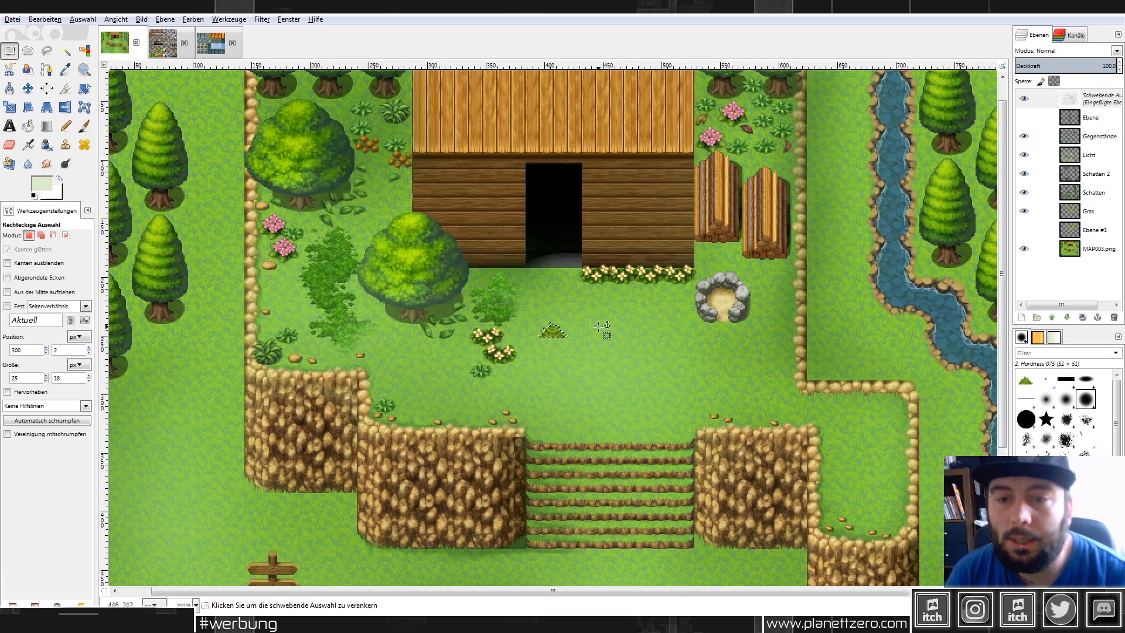
Erase the lower part of the pasted bush with the 2. Hardness 075 brush at size 17.65, leaving a small grass tuft.
scroll(564, 377, "up", 3)
left_click(84, 126)
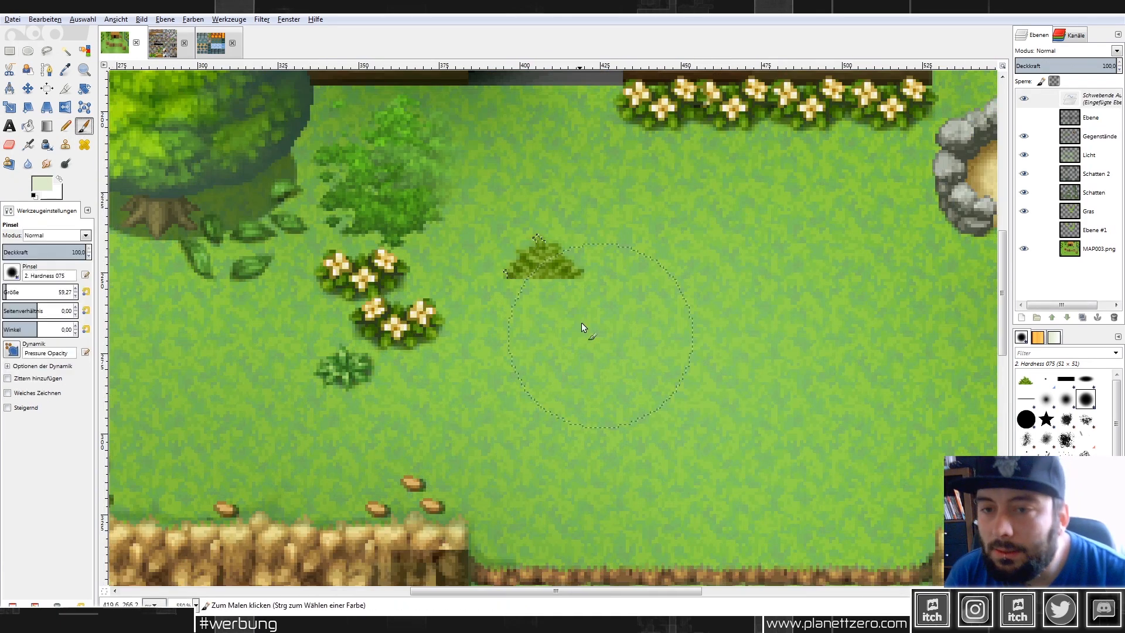
left_click(5, 289)
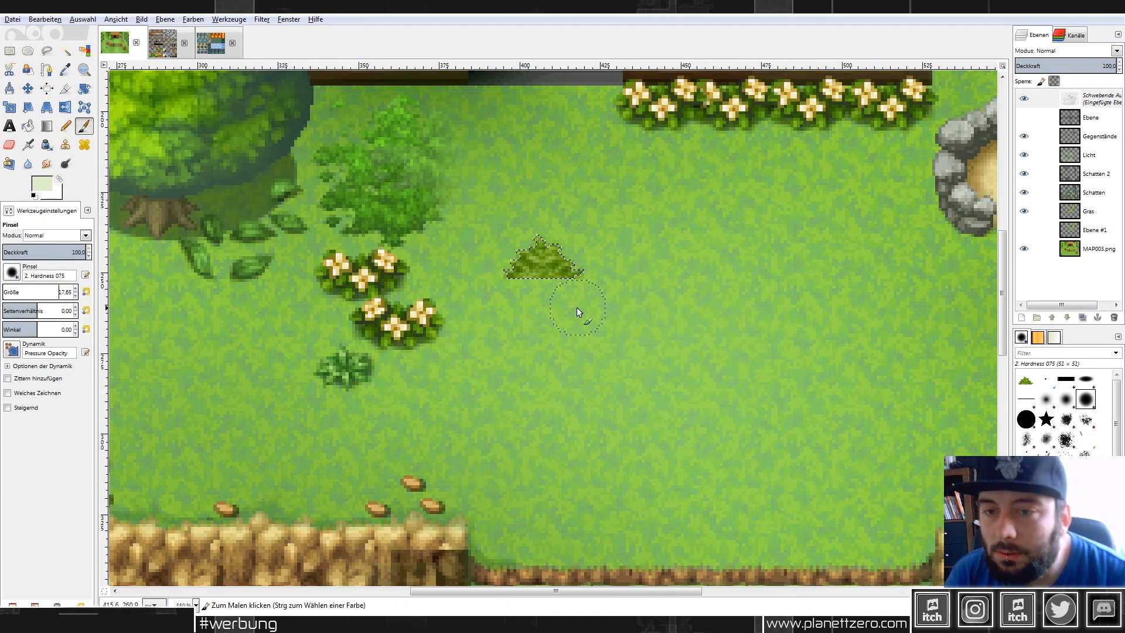
left_click_drag(547, 293, 525, 293)
key("shift+e")
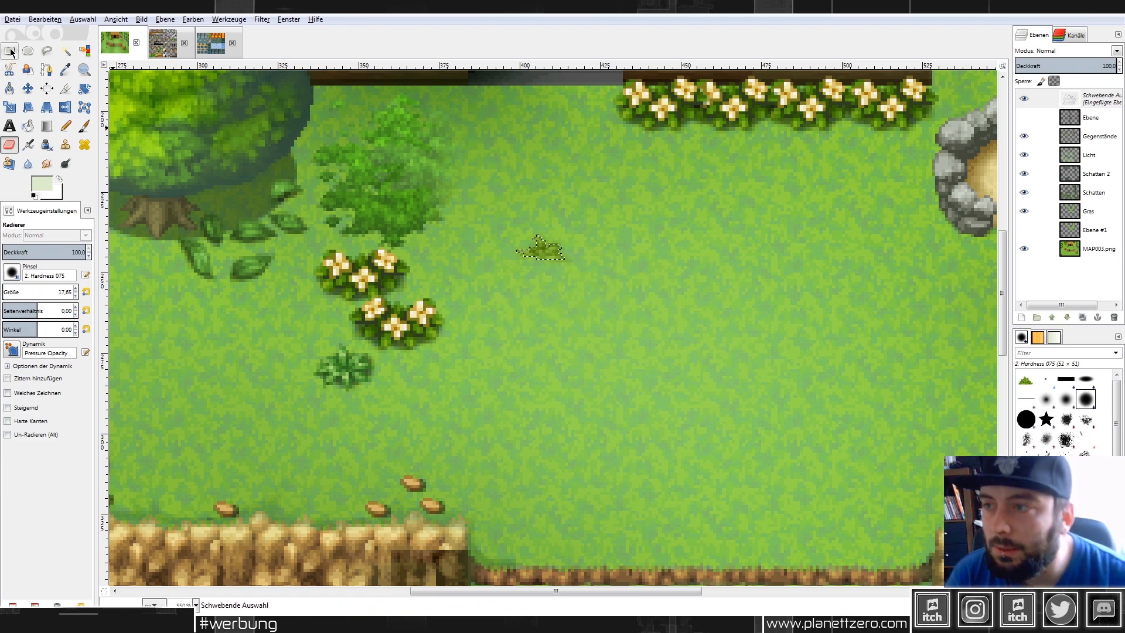
Copy the grass tuft, place the duplicate directly beside the original to form a short strip, and anchor it.
key("r")
key("ctrl+c")
key("ctrl+v")
left_click_drag(549, 253, 620, 264)
left_click(703, 259)
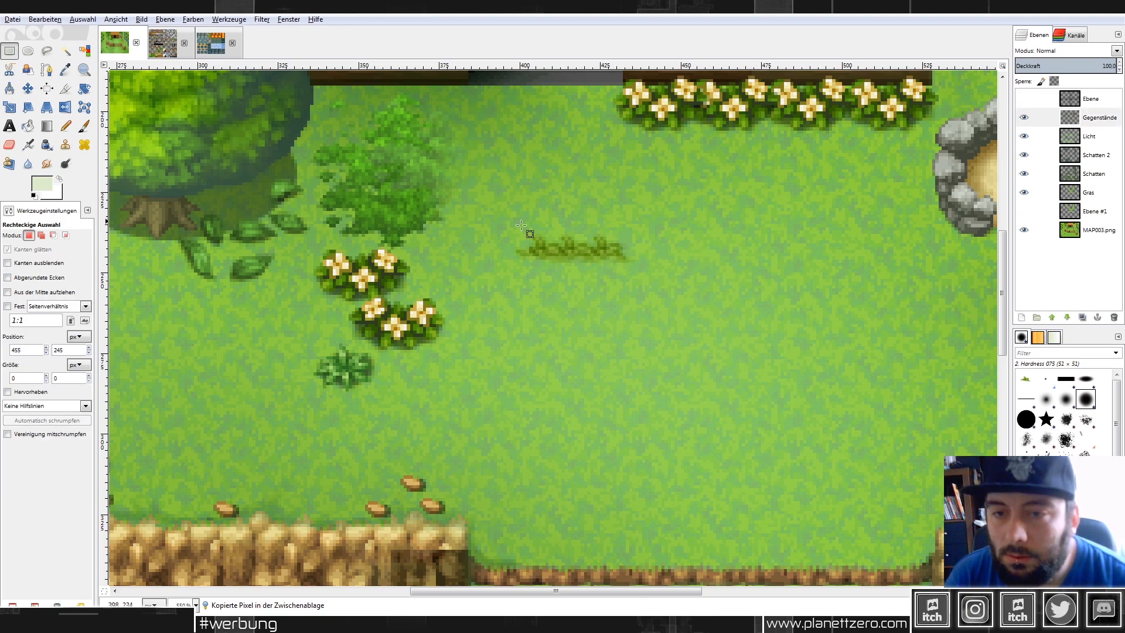
Select an area of about 57 × 22 px around the grass strip and brighten it slightly with Brightness-Contrast.
left_click_drag(498, 218, 682, 287)
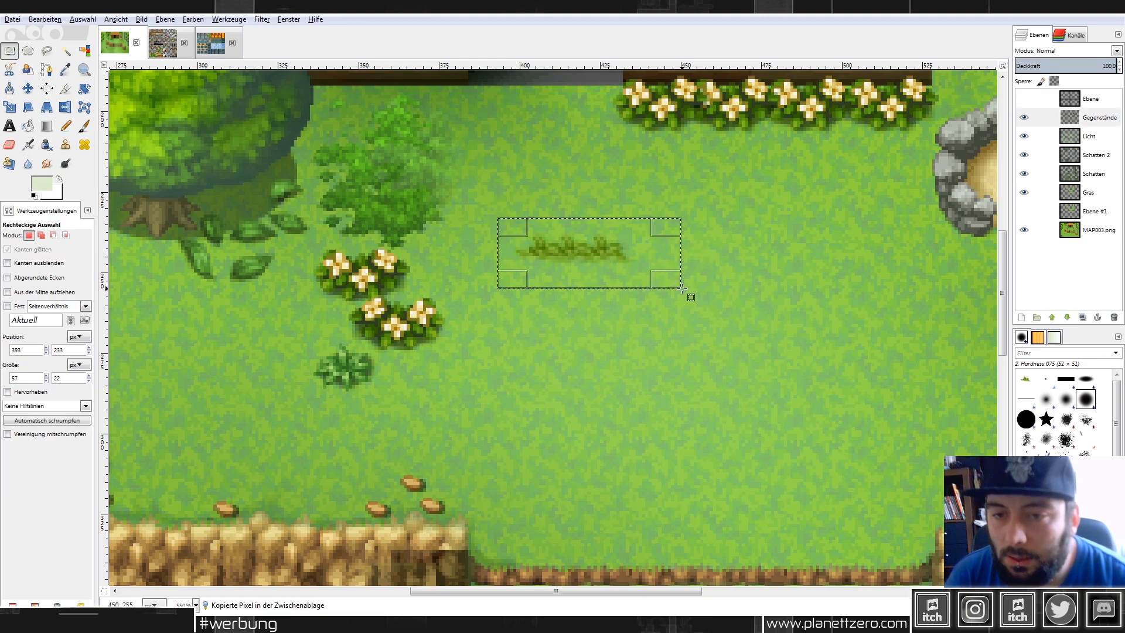
left_click(189, 19)
left_click(216, 69)
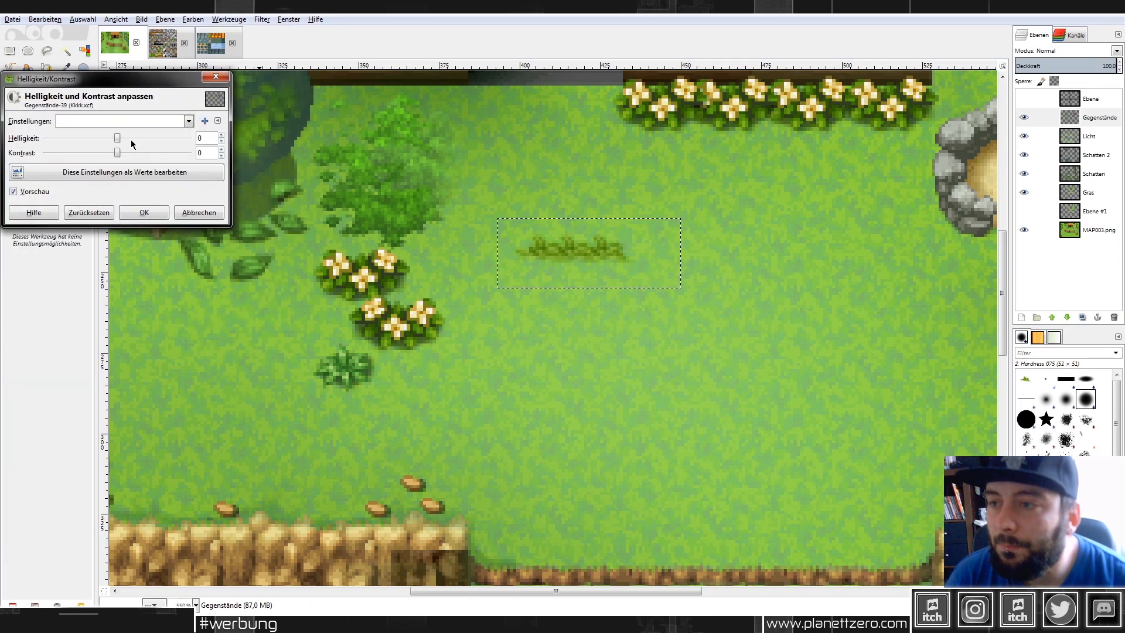
mouse_move(118, 138)
left_mouse_down()
mouse_move(130, 154)
mouse_move(120, 136)
left_mouse_up()
left_click(146, 211)
Move the grass strip to the base of the cabin wall between tree and doorway, extend it with a copy, and anchor it.
key("ctrl+x")
key("ctrl+v")
left_click_drag(613, 262, 495, 215)
scroll(496, 215, "up", 1)
left_click_drag(393, 221, 455, 223)
key("ctrl+c")
key("ctrl+v")
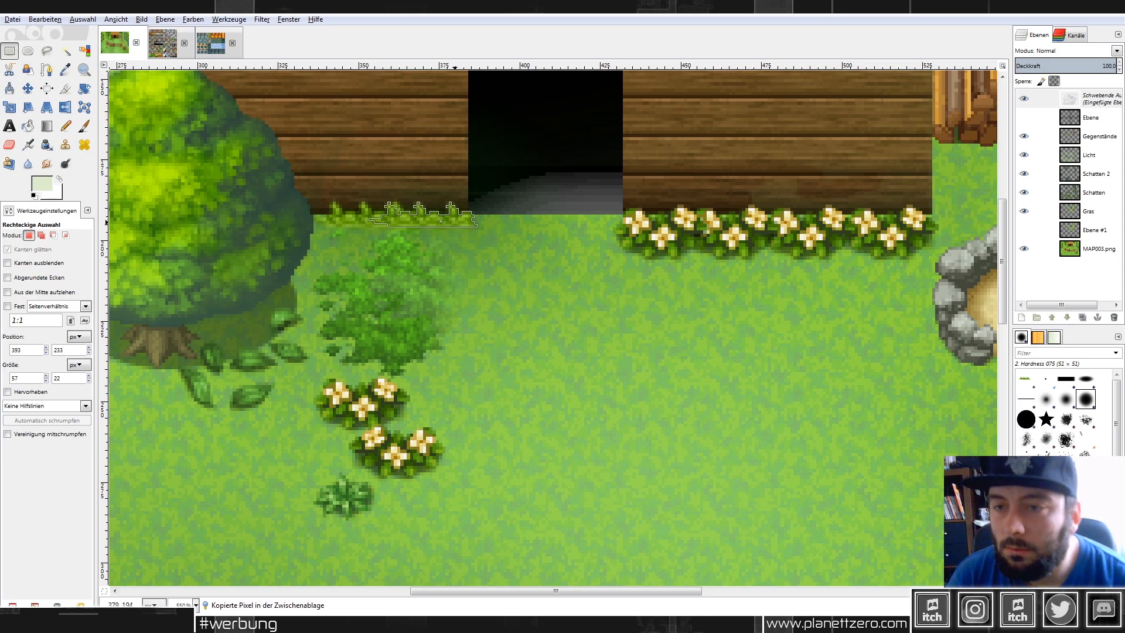
left_click(581, 235)
Erase the end of the grass strip that reaches into the cabin doorway and check how the strip looks on the map.
left_click(10, 145)
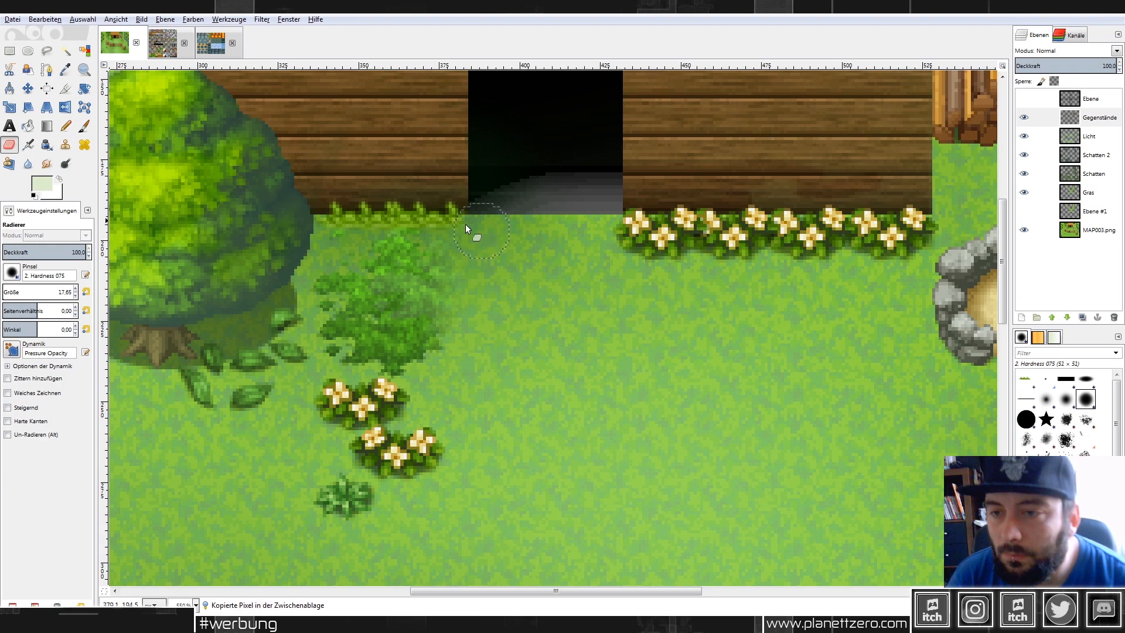
left_click(9, 51)
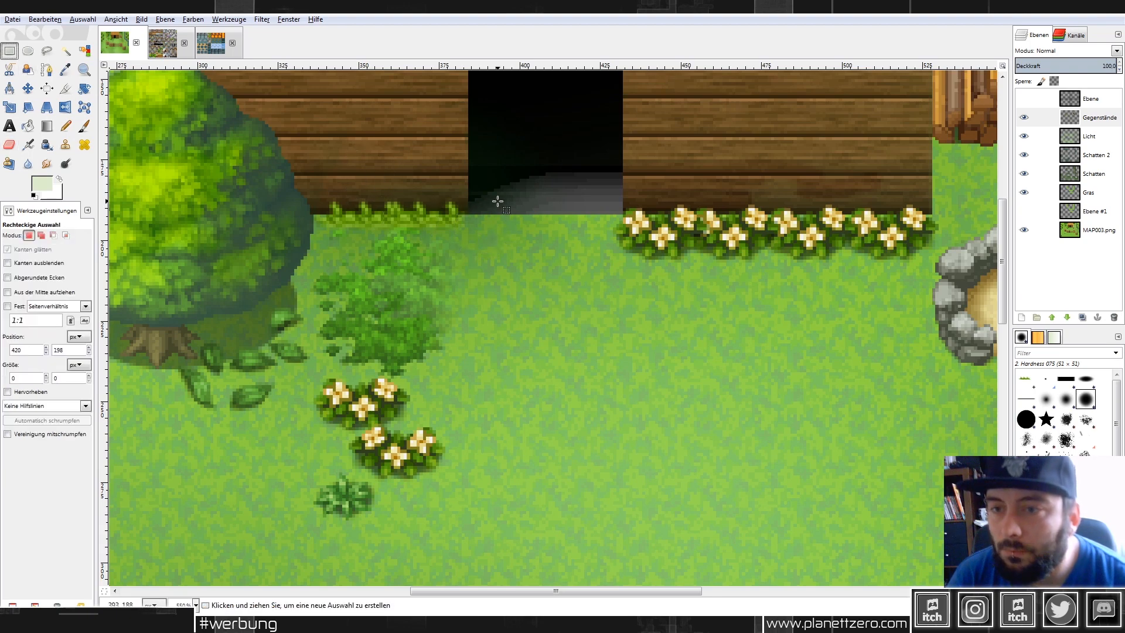
key("2")
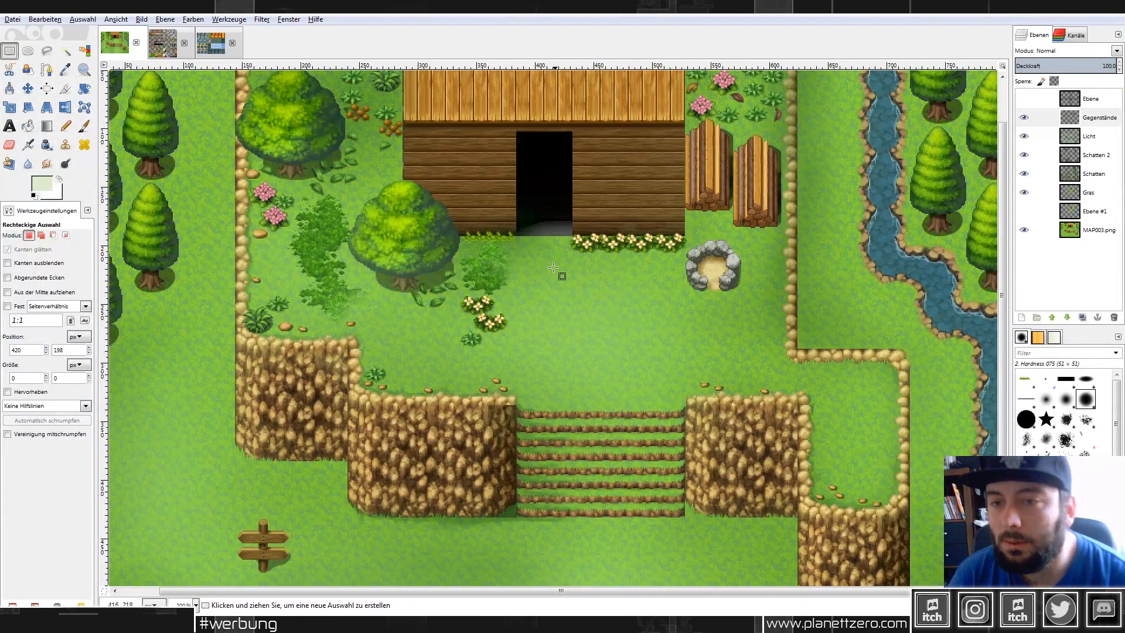
key("1")
key("2")
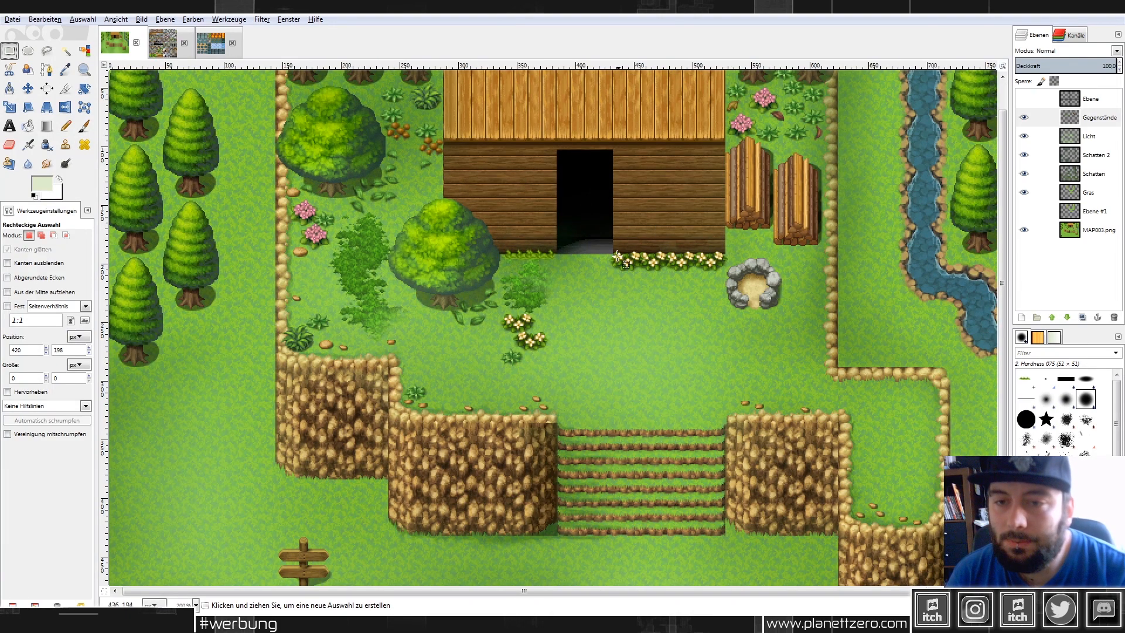
Select the grass strip at the cabin wall, turn it into a floating selection, and nudge it toward the doorway.
scroll(604, 267, "up", 3)
left_click_drag(395, 218, 559, 273)
key("ctrl+c")
key("ctrl+v")
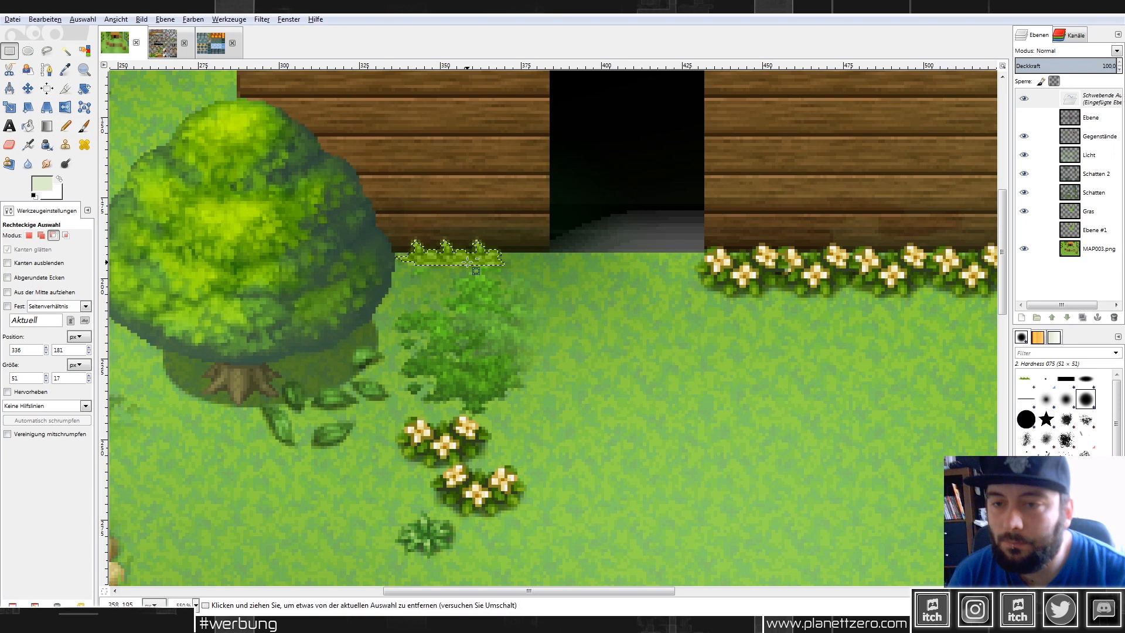
key("Right")
key("Right")
key("Right")
key("Right")
key("Right")
key("Right")
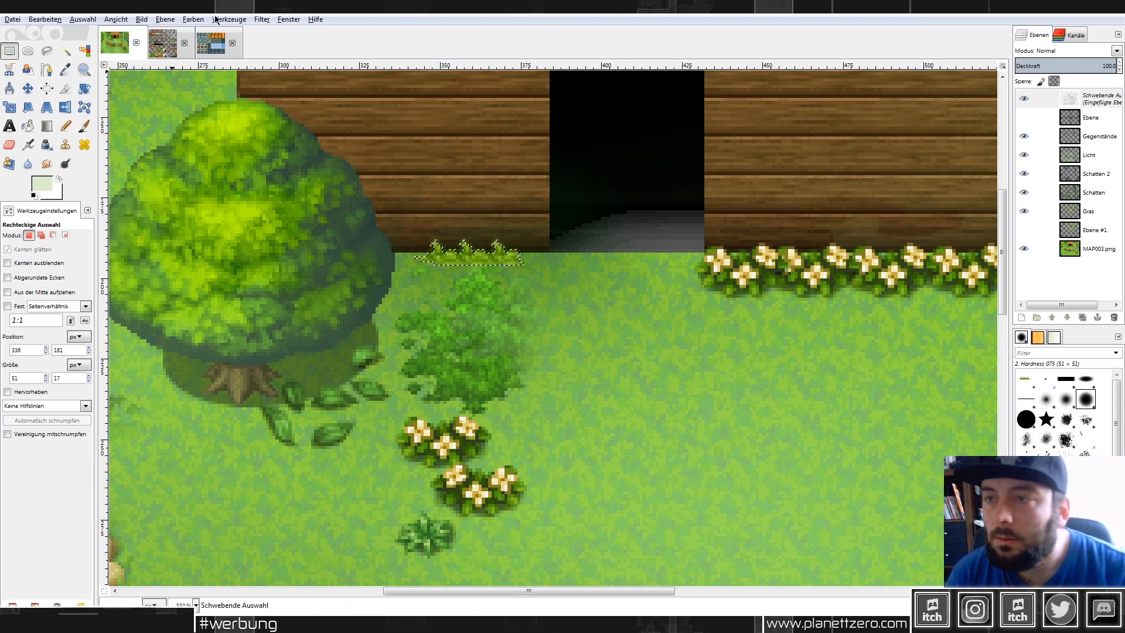
Colorize the floating grass strip with hue 96, saturation 49 and lightness -19.
left_click(194, 19)
left_click(215, 66)
left_click_drag(124, 86, 117, 86)
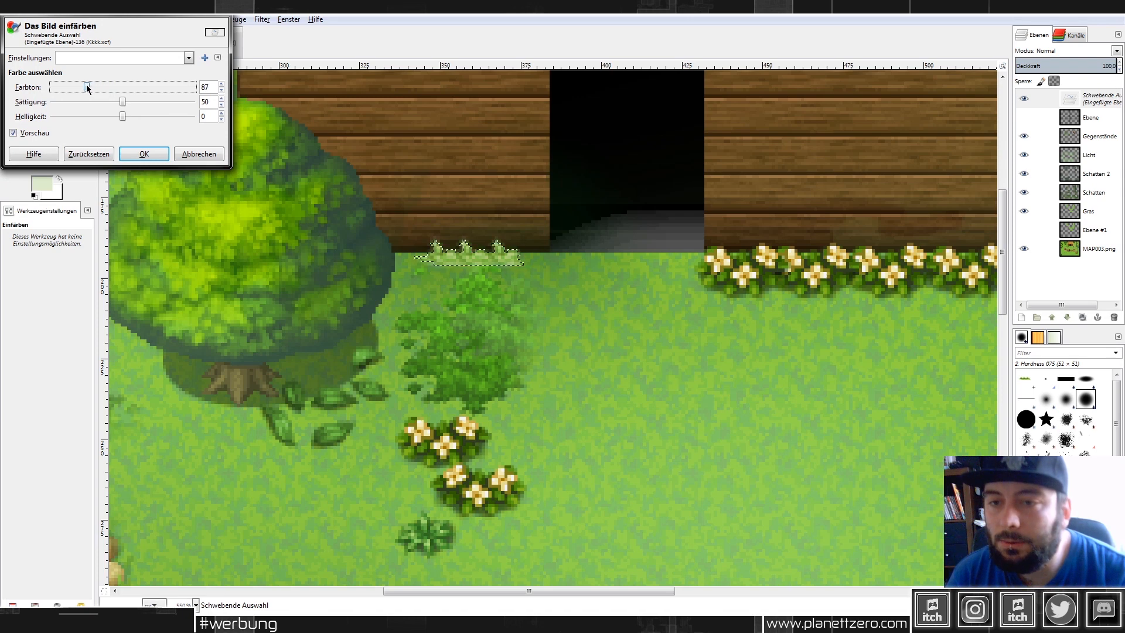
left_click_drag(123, 103, 96, 89)
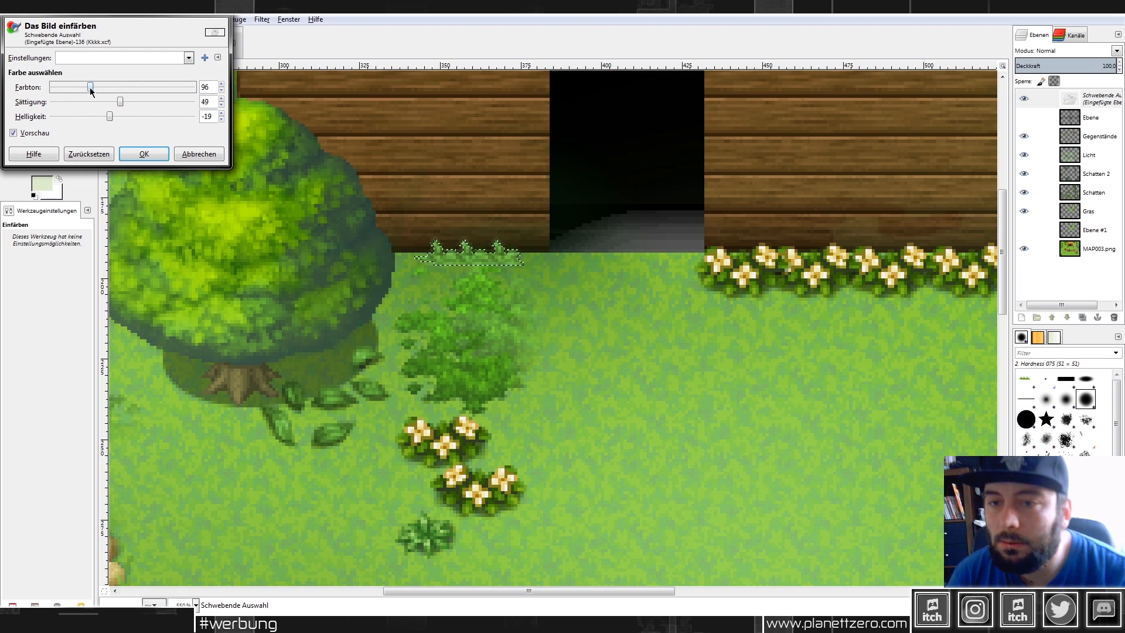
left_click(142, 154)
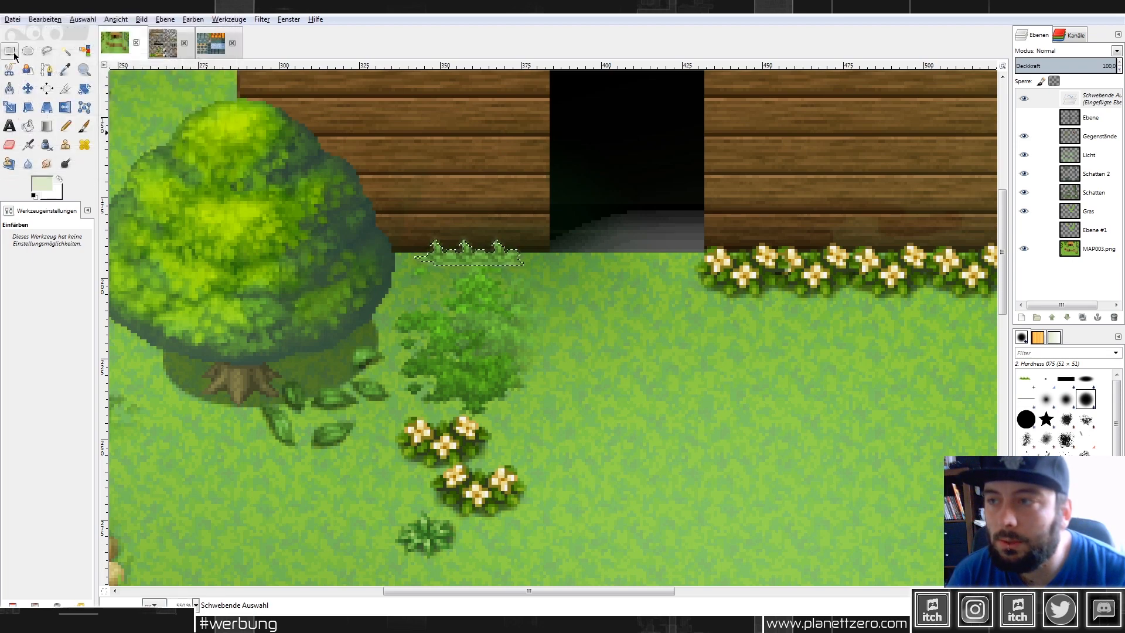
Adjust the floating grass strip to brightness -20 and contrast 8.
left_click(193, 19)
left_click(214, 79)
mouse_move(117, 160)
left_mouse_down()
mouse_move(127, 163)
mouse_move(107, 143)
left_mouse_up()
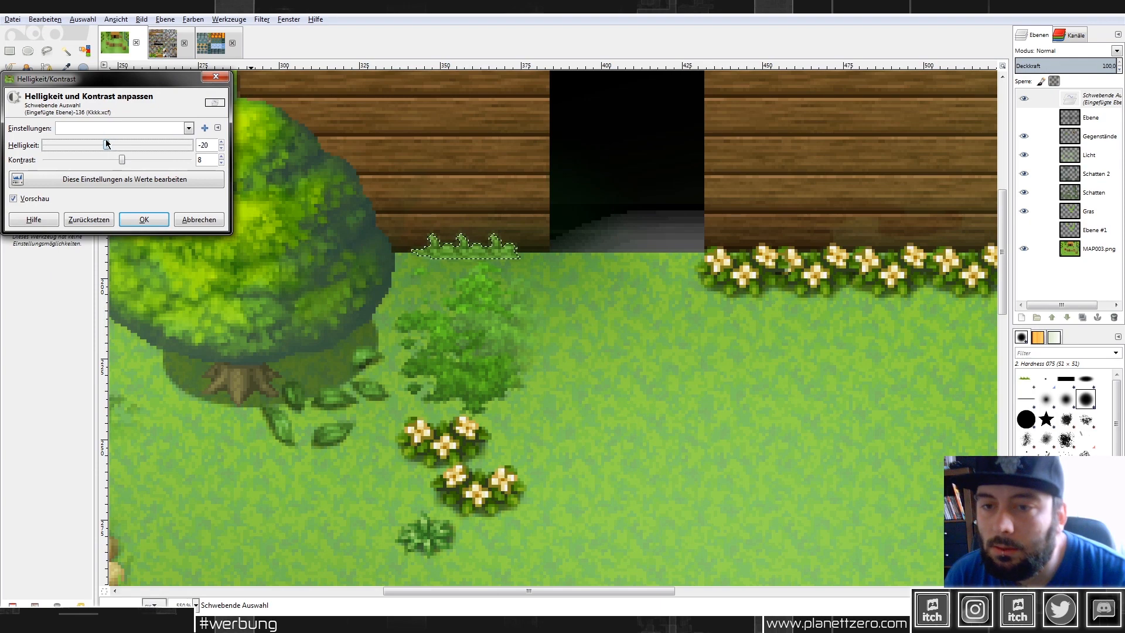
left_click(144, 219)
Place a recoloured grass strip along the cabin wall up to the edge of the doorway and anchor it.
key("r")
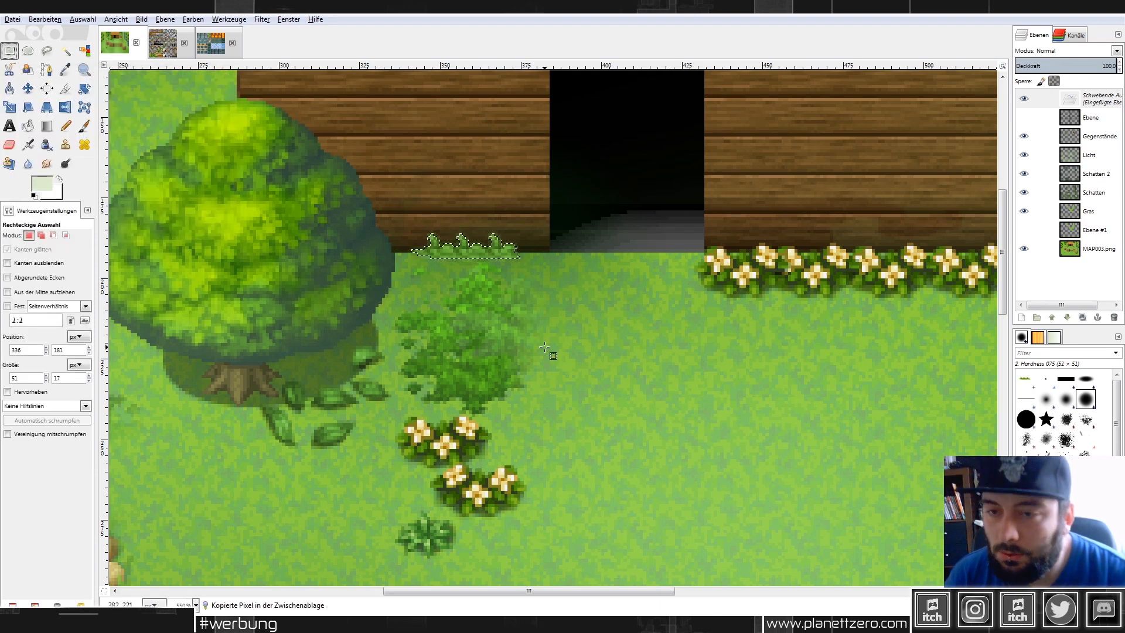
left_click_drag(463, 249, 681, 338)
scroll(764, 327, "down", 2)
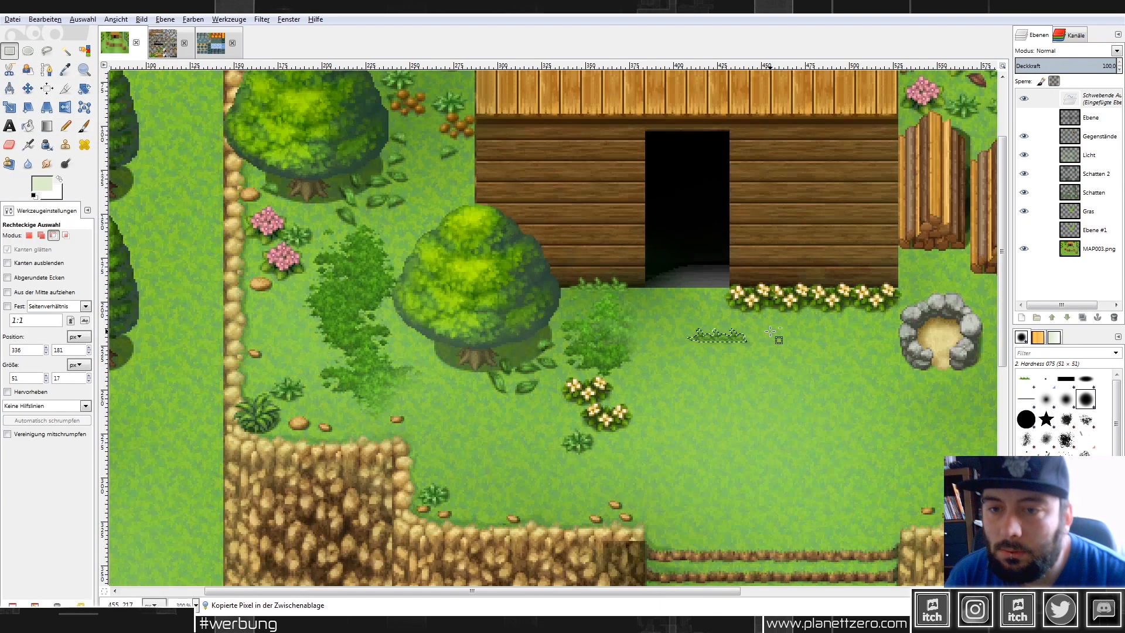
scroll(770, 331, "up", 2)
left_click_drag(725, 316, 974, 247)
left_click_drag(528, 241, 525, 257)
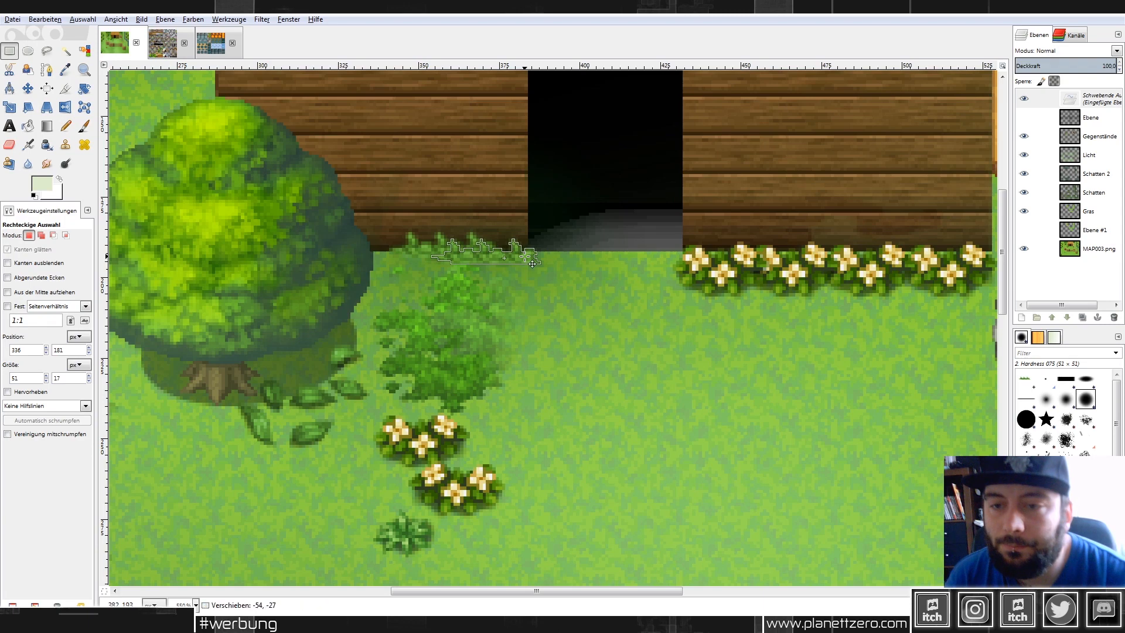
key("ctrl+h")
Paste another grass strip, flip it horizontally, fit it between the tree and the existing grass, and anchor it.
scroll(648, 301, "down", 4)
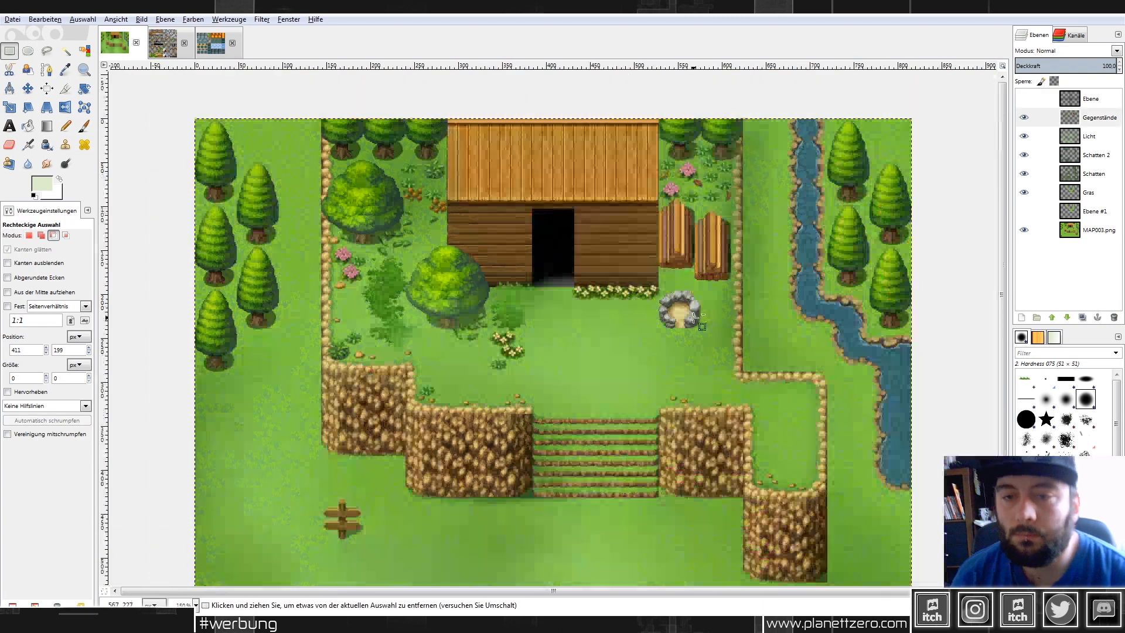
scroll(545, 303, "up", 3)
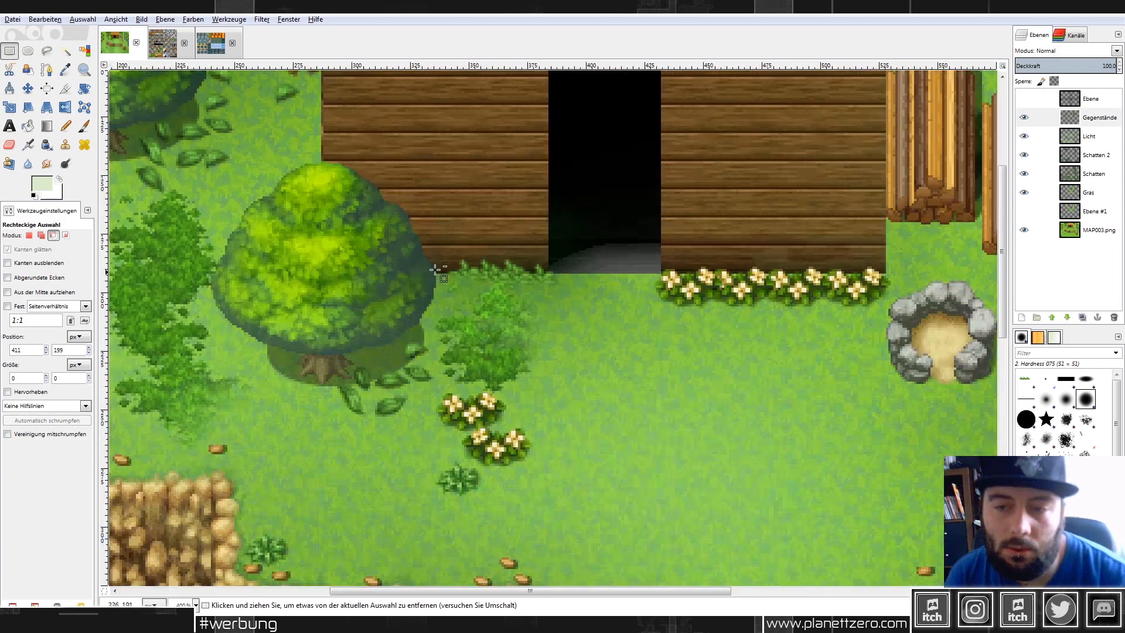
key("ctrl+v")
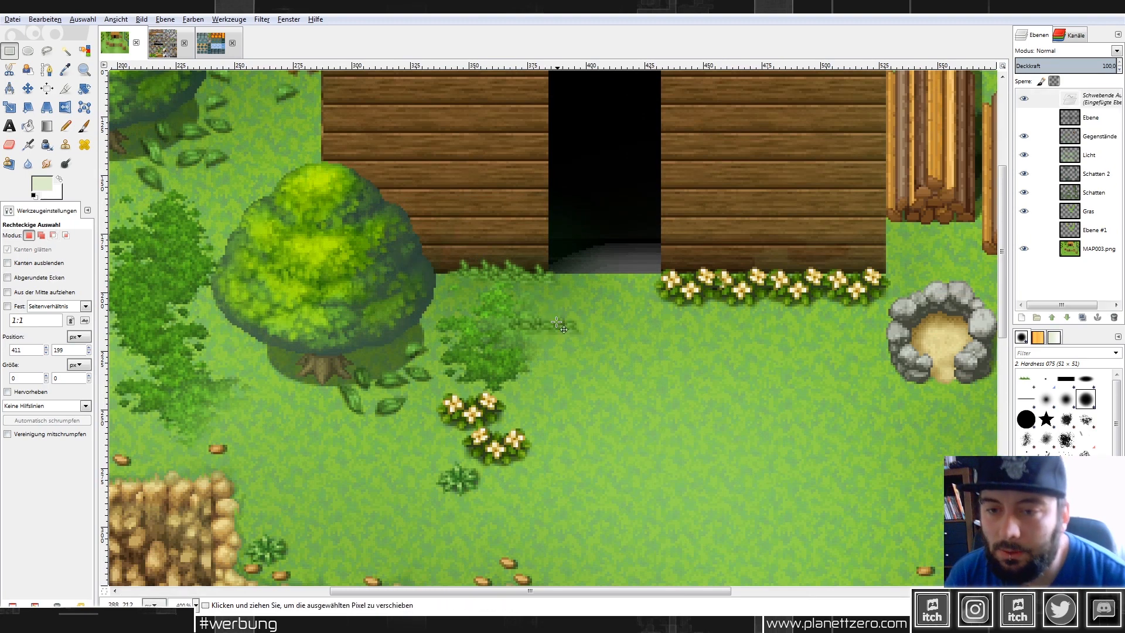
left_click_drag(567, 330, 443, 274)
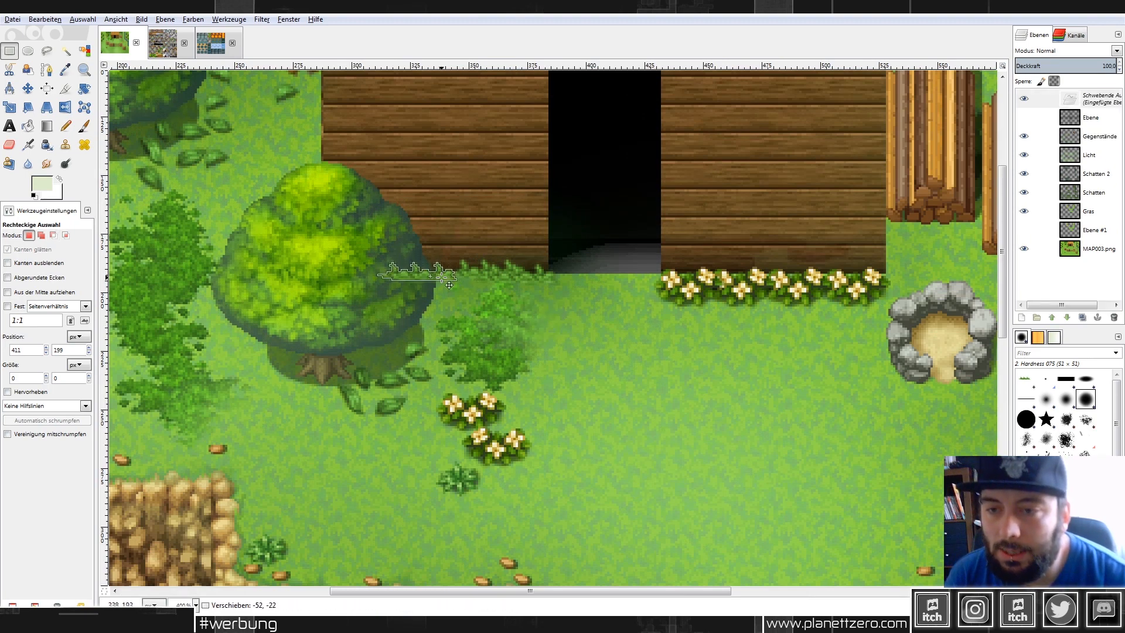
left_click(65, 107)
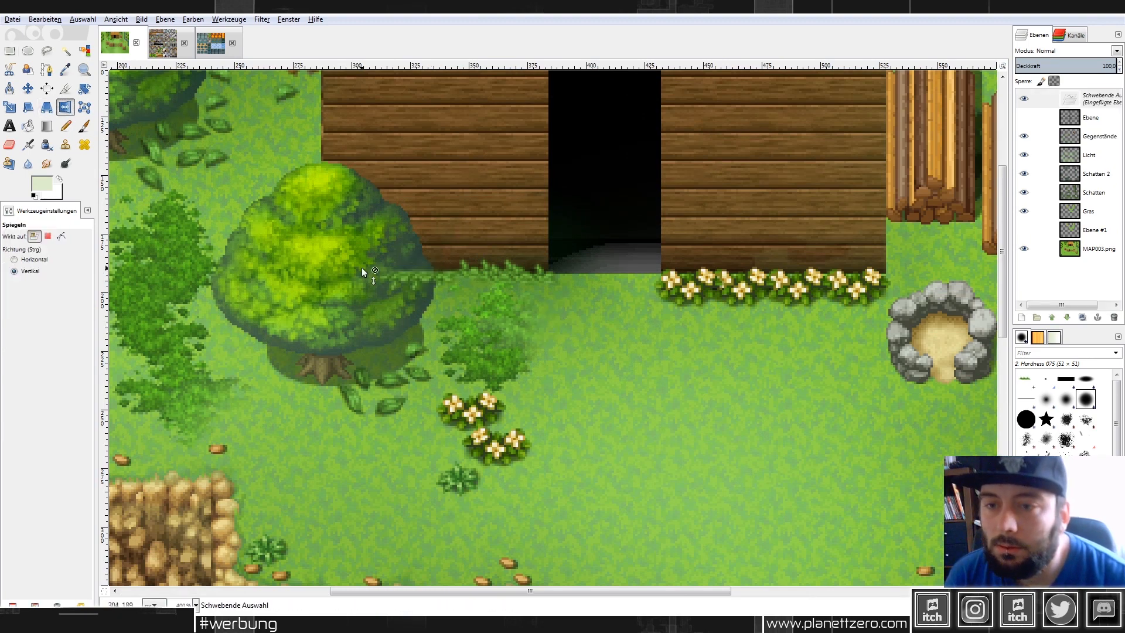
left_click(337, 258)
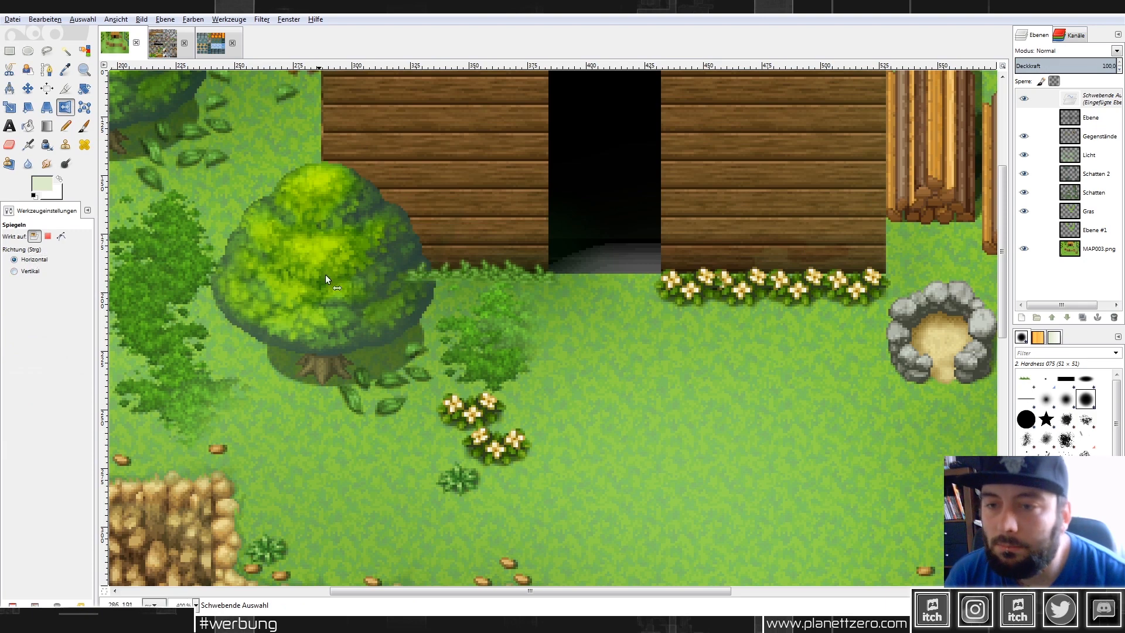
left_click(9, 51)
scroll(409, 239, "up", 1, "ctrl")
left_click_drag(463, 308, 454, 308)
left_click(235, 141)
Switch to the Eraser and set its brush size to 5.
key("shift+e")
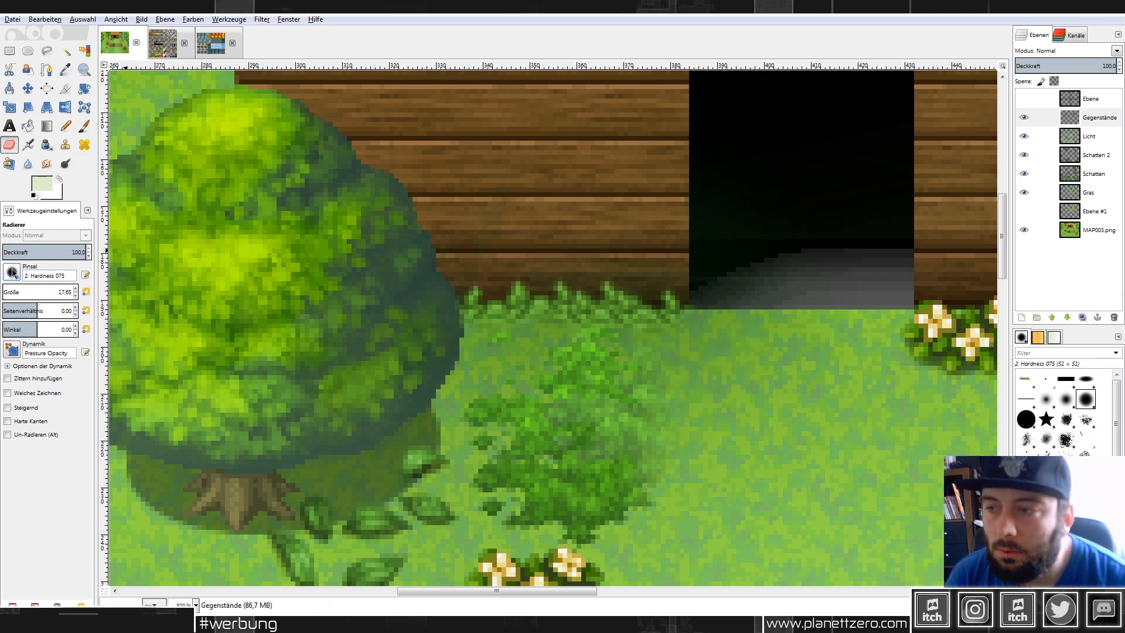
left_click(50, 290)
type("5")
key("Return")
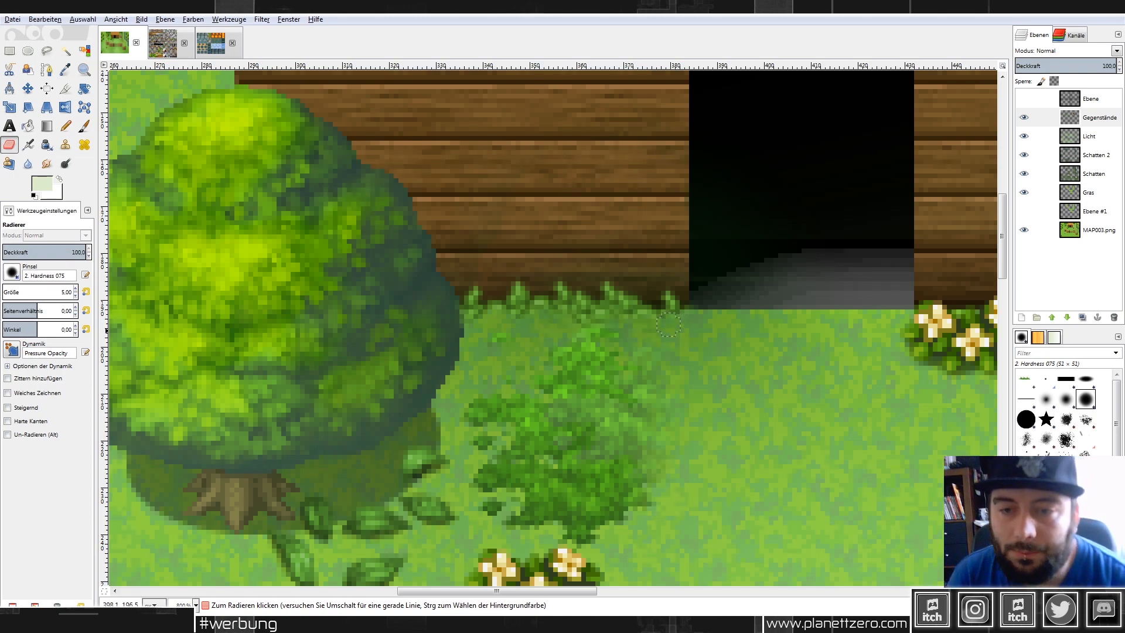
Check the new wall grass on the whole map and around the cabin.
scroll(798, 320, "down", 8)
scroll(800, 316, "down", 2)
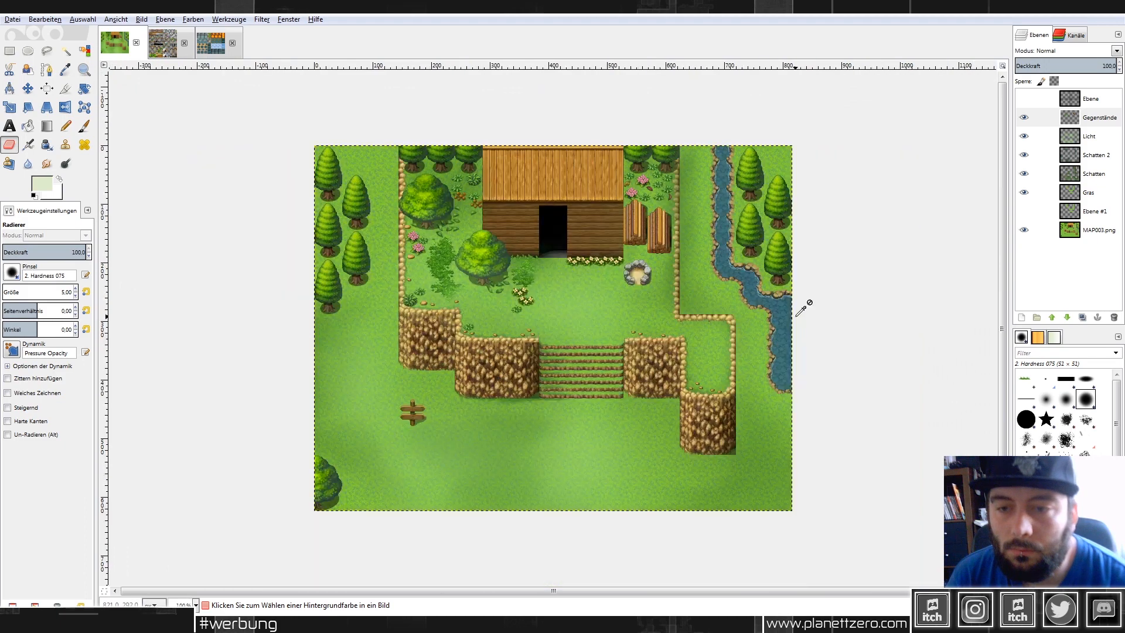
scroll(559, 264, "up", 1)
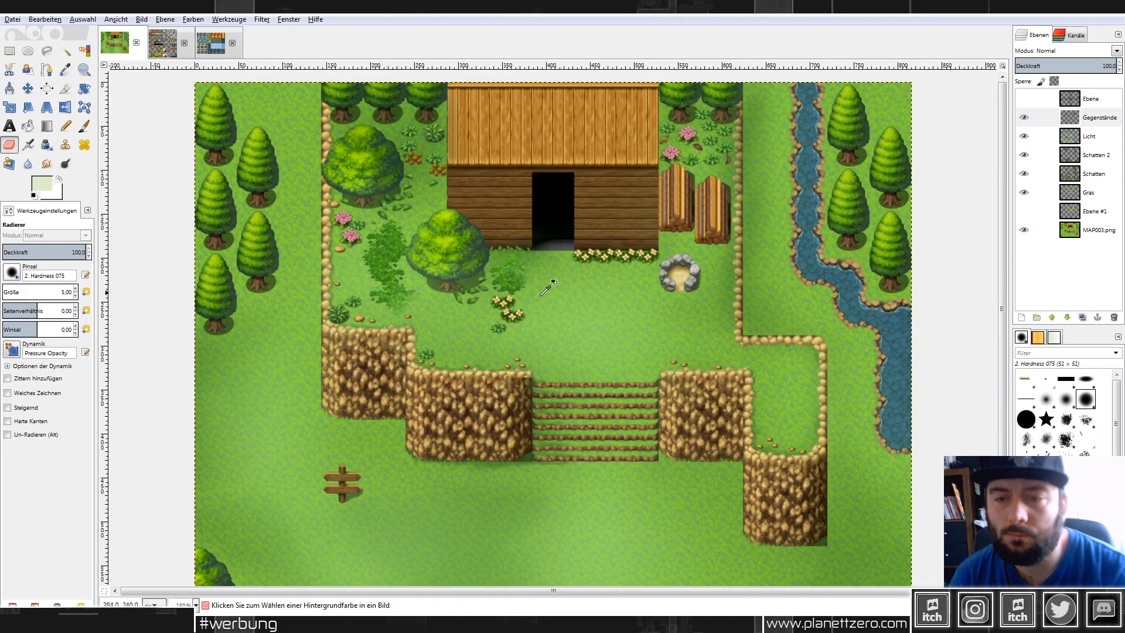
scroll(537, 287, "down", 2)
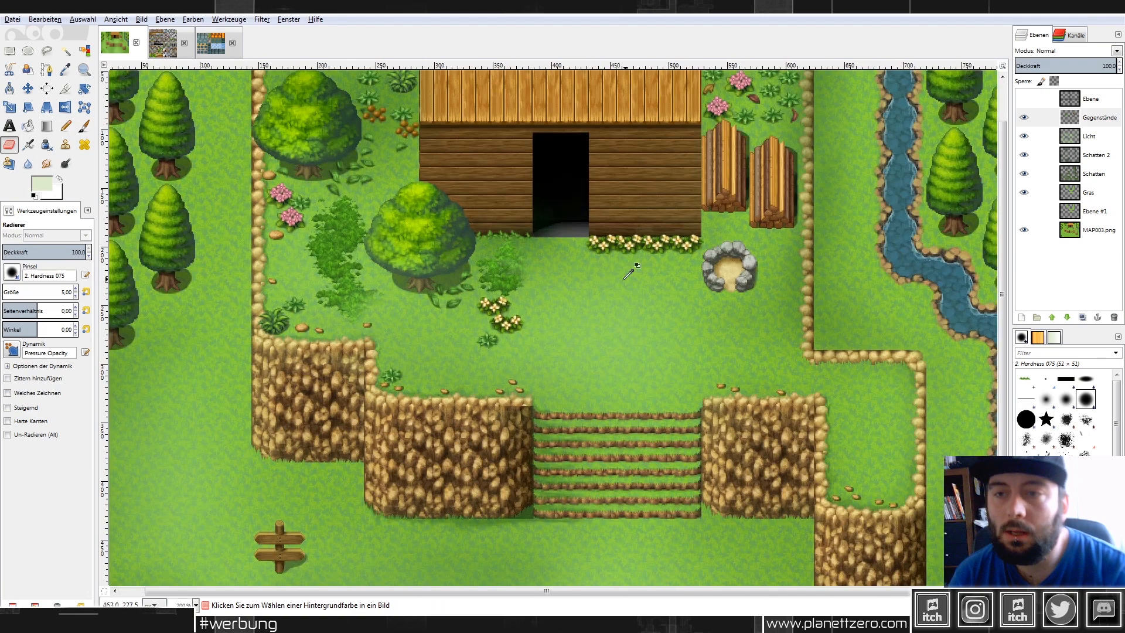
scroll(633, 273, "up", 2)
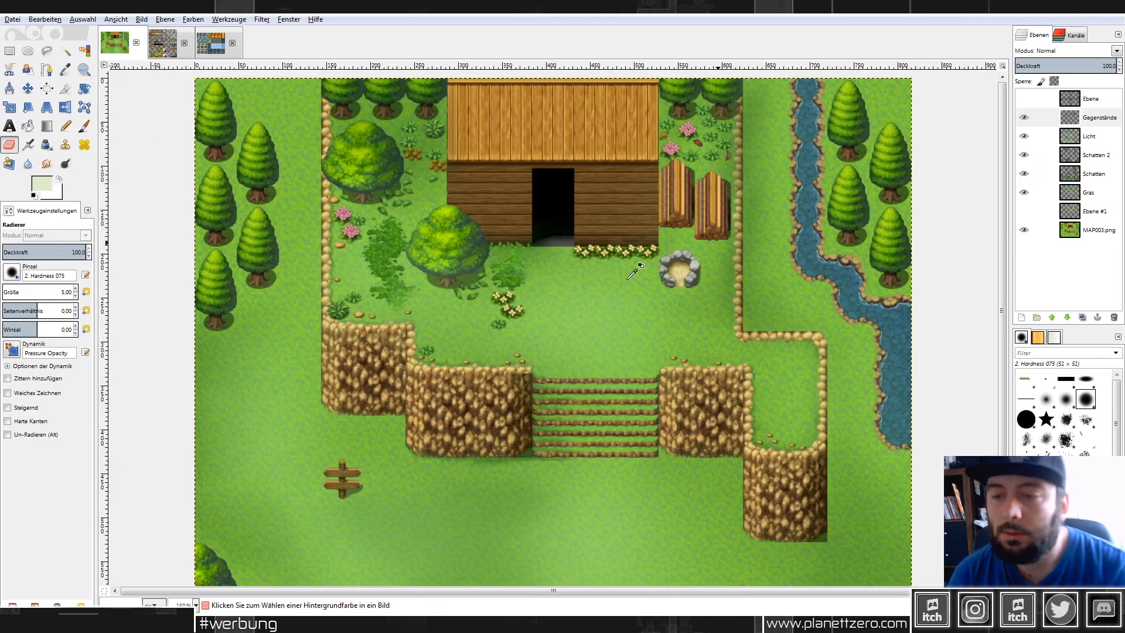
Copy the large round tree from the Outside_B.png tileset.
scroll(614, 280, "down", 1)
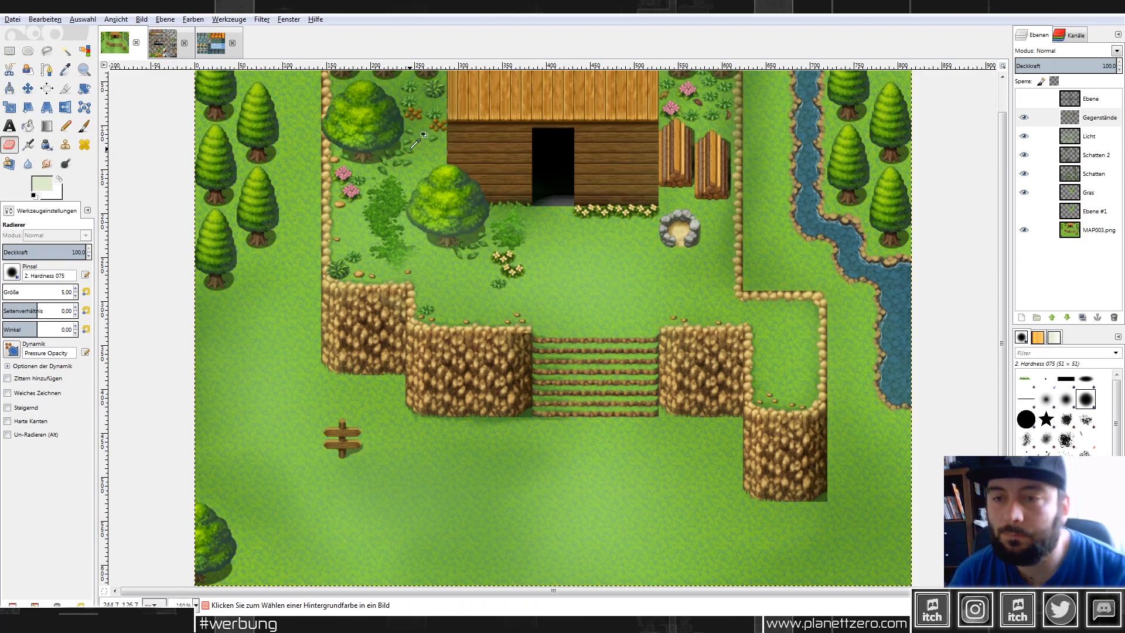
scroll(410, 144, "up", 1)
left_click(164, 52)
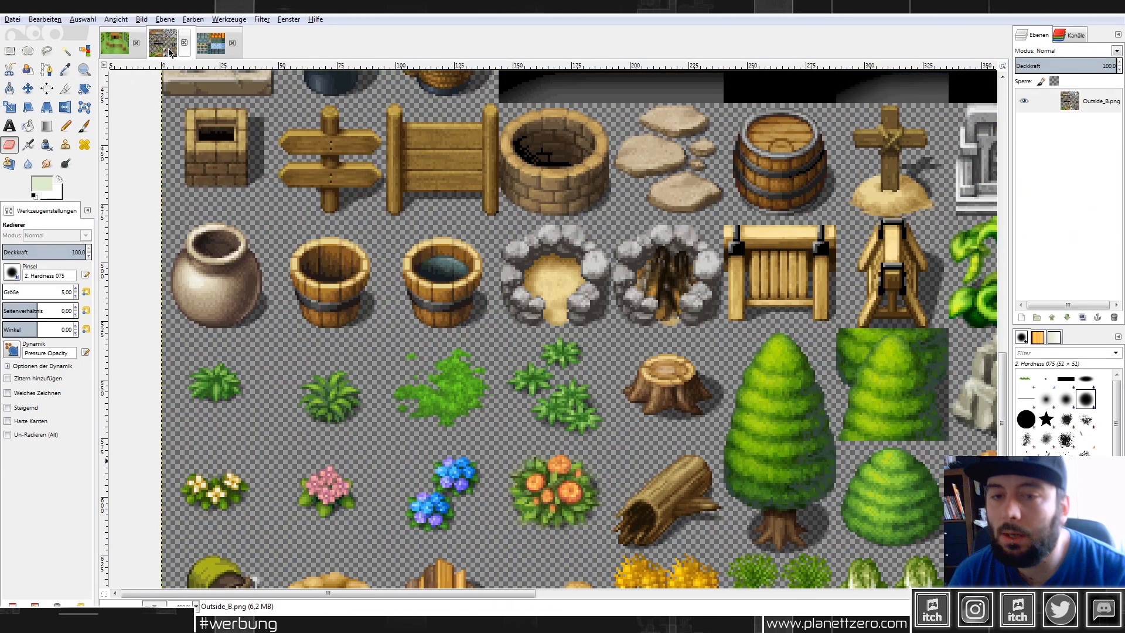
scroll(829, 357, "down", 2)
left_click(9, 52)
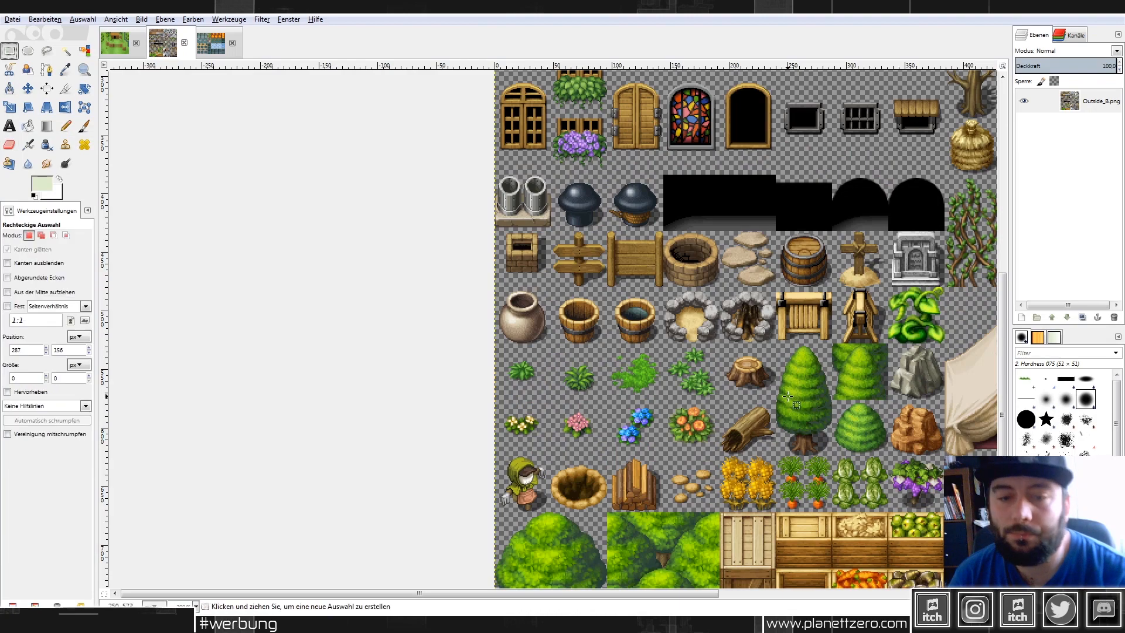
scroll(146, 411, "down", 2)
scroll(195, 406, "up", 4)
scroll(195, 406, "up", 1)
scroll(232, 336, "down", 5)
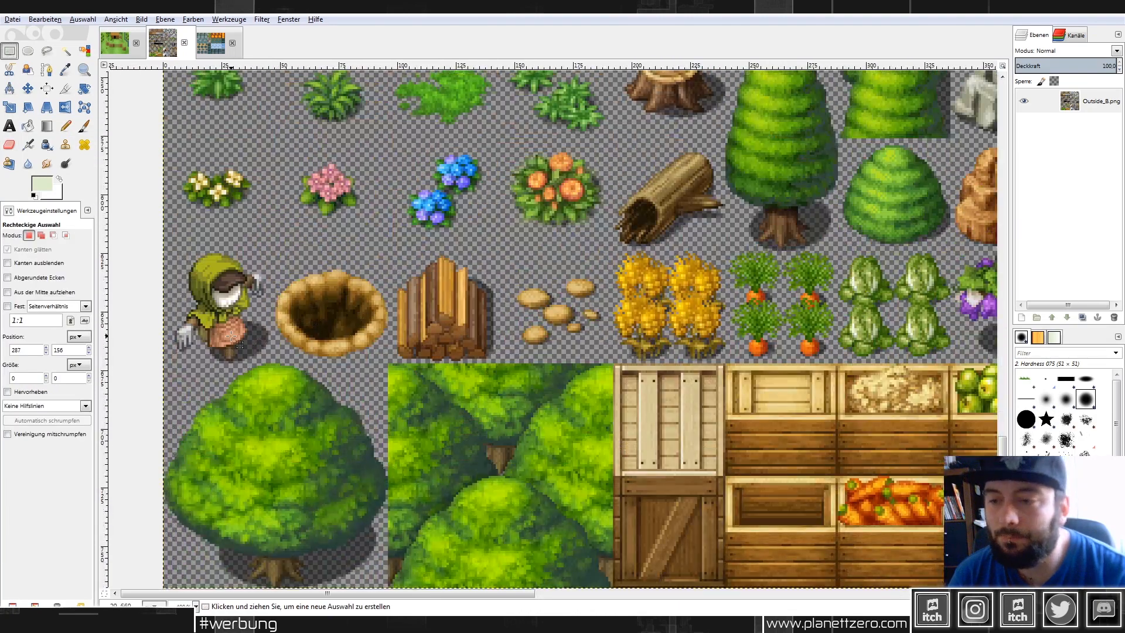
left_click_drag(145, 370, 385, 603)
left_click_drag(267, 370, 266, 364)
key("ctrl+c")
Add a transparent layer named bäume to the map, directly above the Gegenstände layer.
left_click(115, 43)
right_click(1095, 117)
left_click(1001, 143)
type("ba")
type("ume")
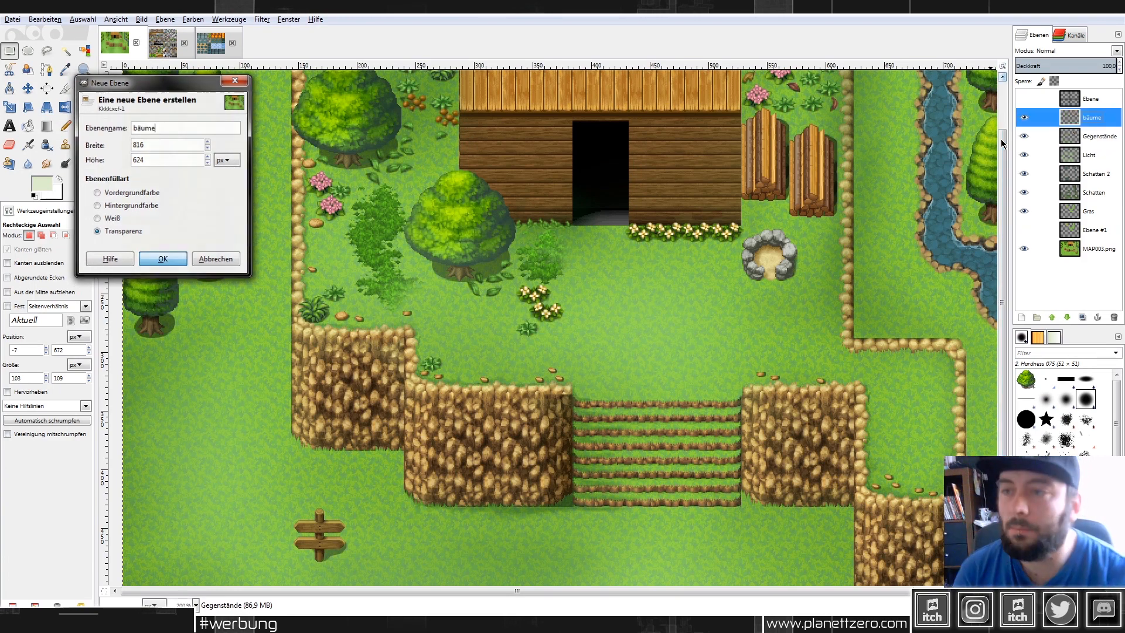
key("Return")
Paste two overlapping copies of the large tree on the narrow ledge between the stairs' right cliff and the river, and anchor them.
key("ctrl+v")
left_click_drag(580, 326, 450, 122)
scroll(434, 144, "down", 3)
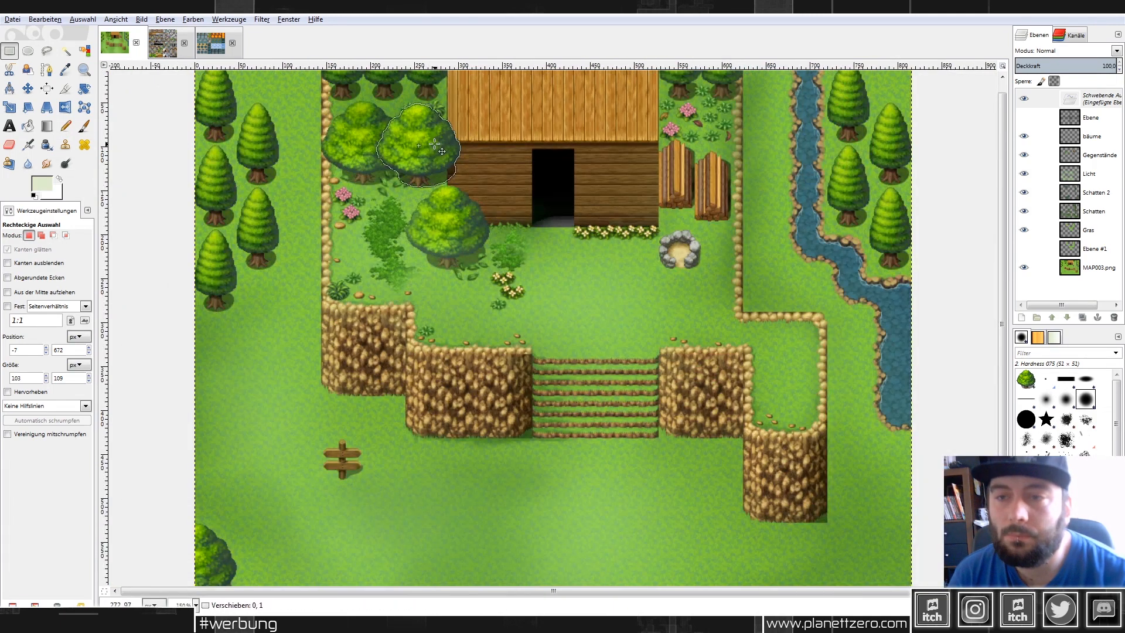
left_click_drag(434, 144, 817, 367)
key("ctrl+c")
key("ctrl+v")
key("ctrl+h")
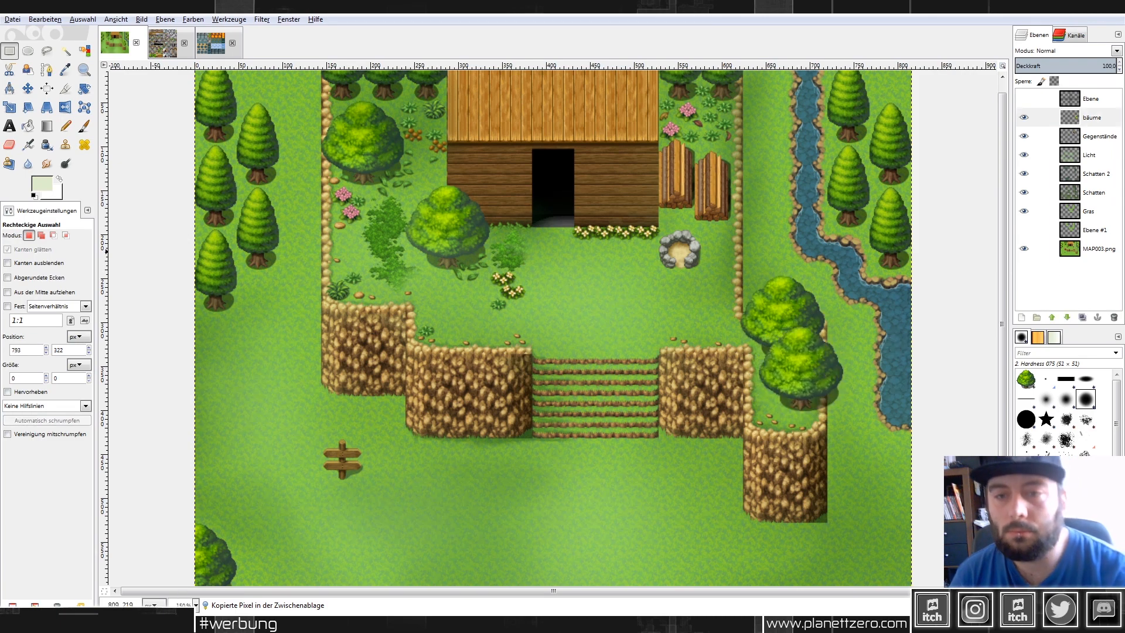
Copy the pink flower from the Outside_B.png tileset.
scroll(900, 246, "down", 2)
scroll(617, 374, "up", 2)
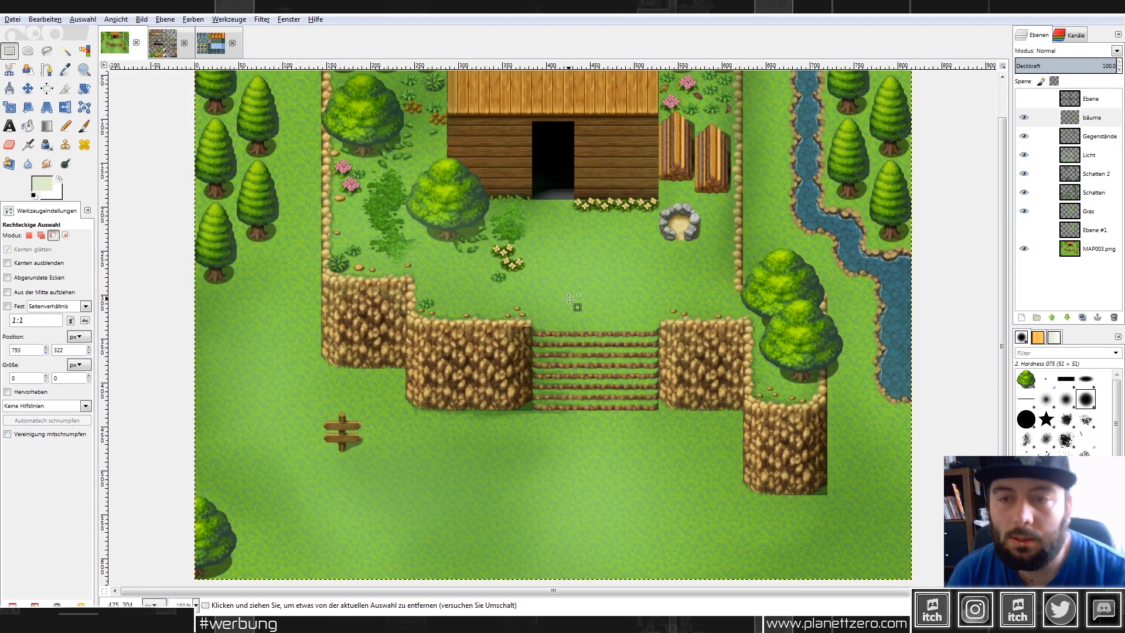
scroll(617, 360, "down", 2)
scroll(568, 298, "up", 1)
scroll(568, 298, "up", 1)
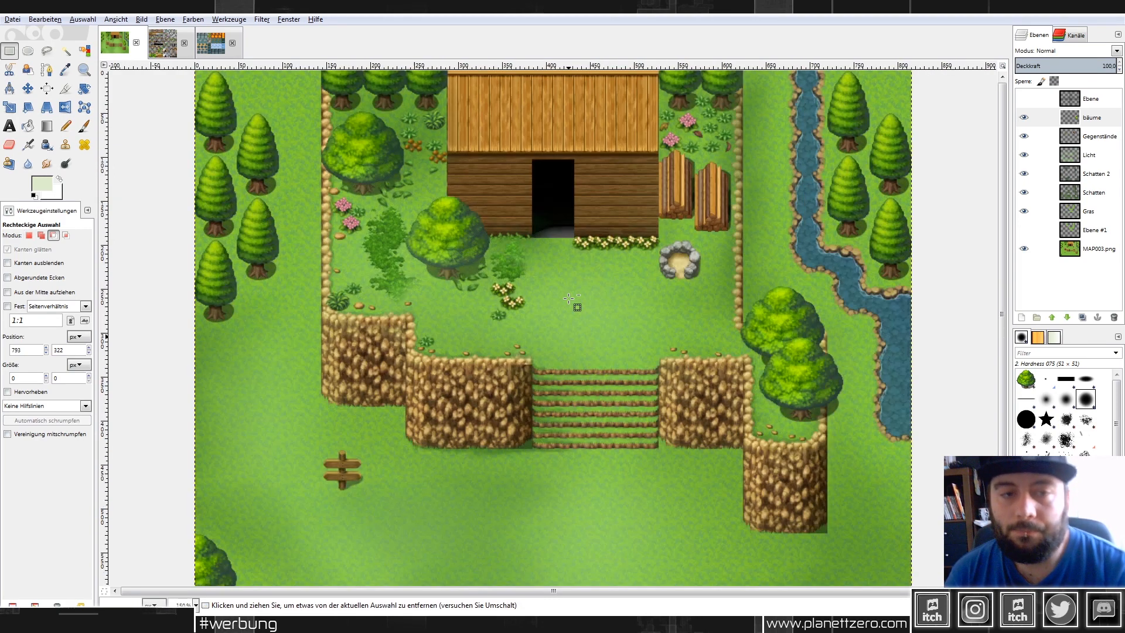
left_click(154, 53)
scroll(412, 247, "up", 5)
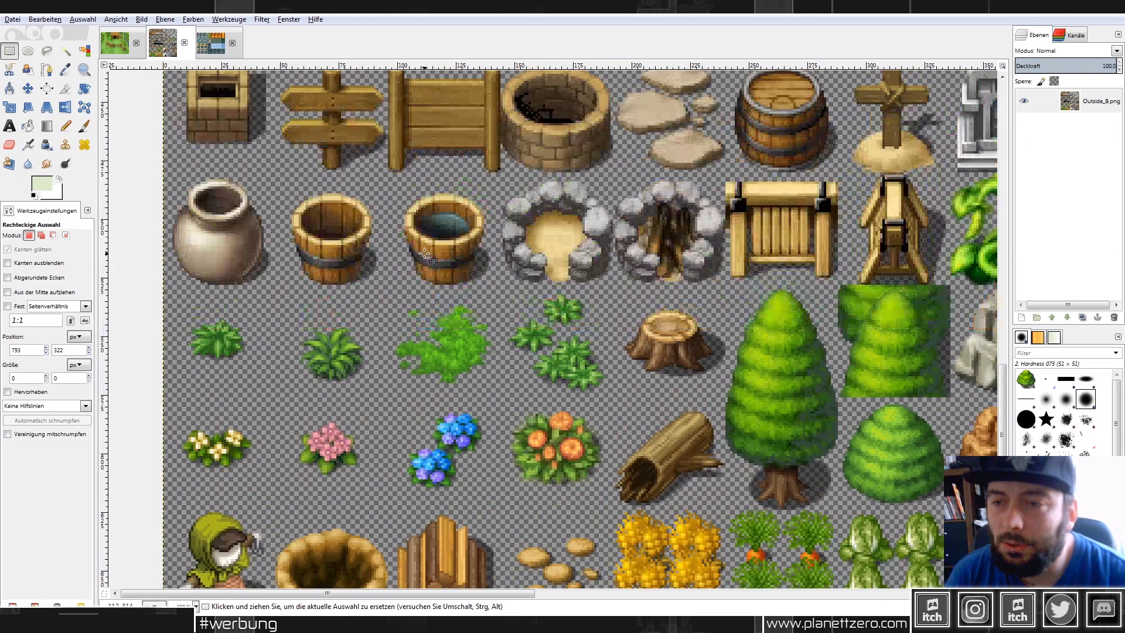
scroll(425, 253, "down", 3)
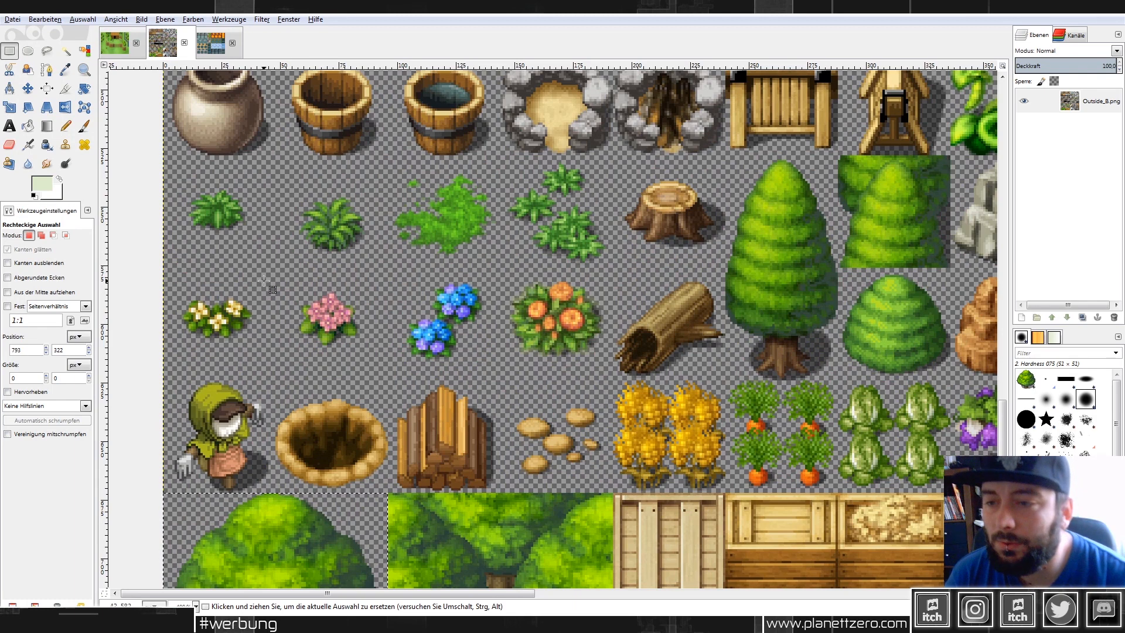
left_click_drag(271, 278, 369, 356)
key("ctrl+c")
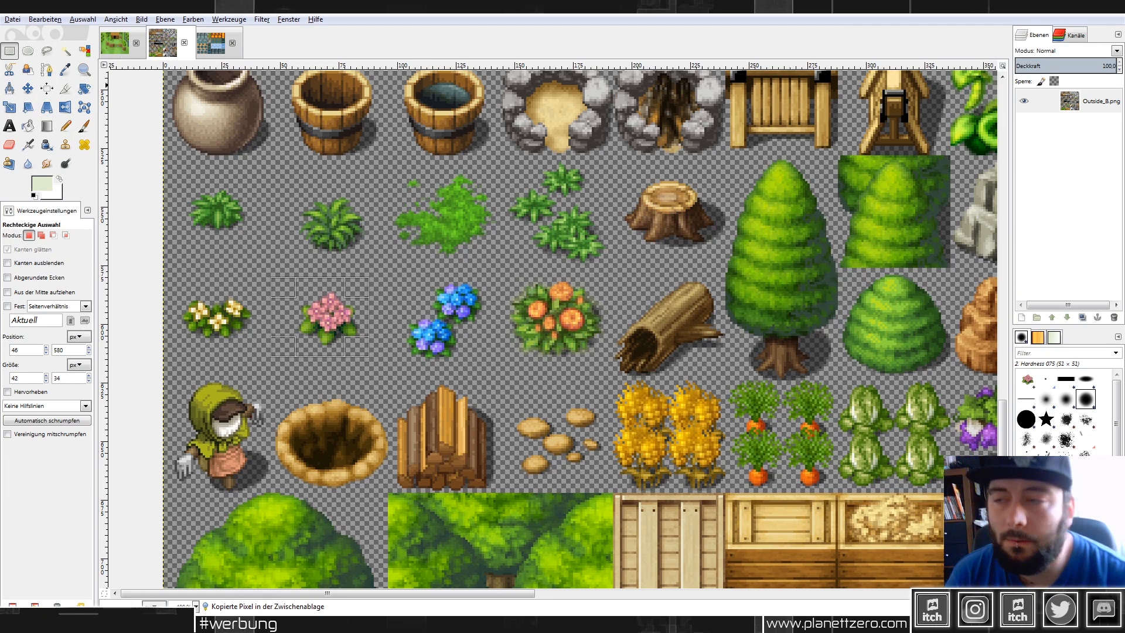
Paste pink flowers onto the map along the foot of the left cliffs near the signpost.
left_click(121, 47)
left_click_drag(560, 331, 433, 459)
key("ctrl+c")
key("ctrl+v")
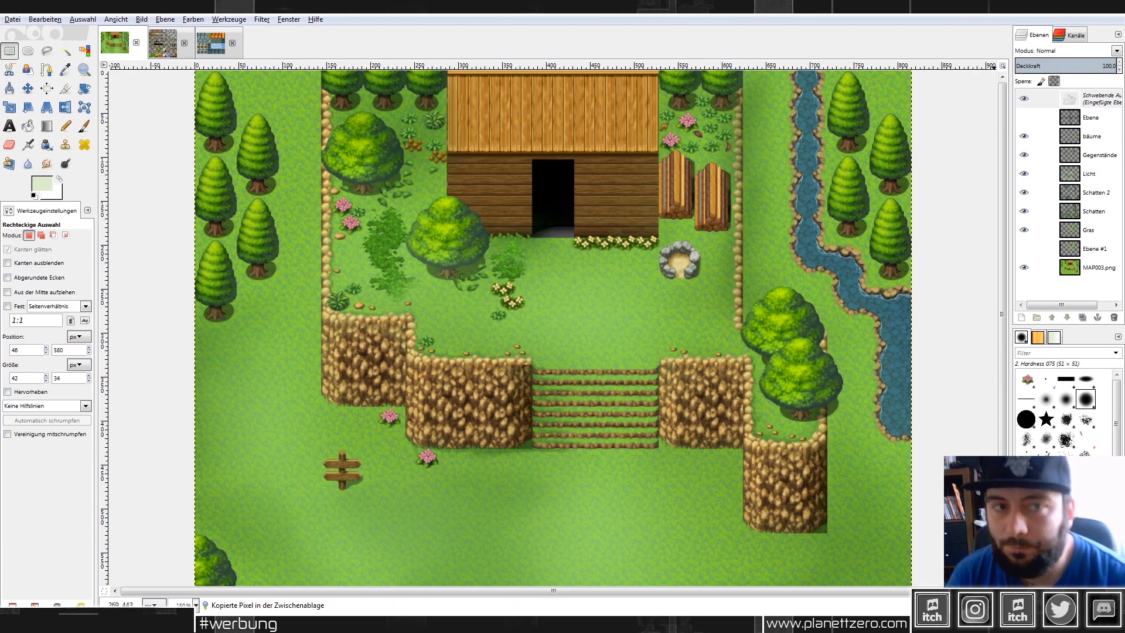
Show the Ebene grid layer, place more pink flowers near the signpost and between the stone border and the river, and anchor them.
left_click(1024, 118)
key("ctrl+v")
left_click_drag(432, 456, 771, 268)
key("ctrl")
key("ctrl+v")
left_click(847, 235)
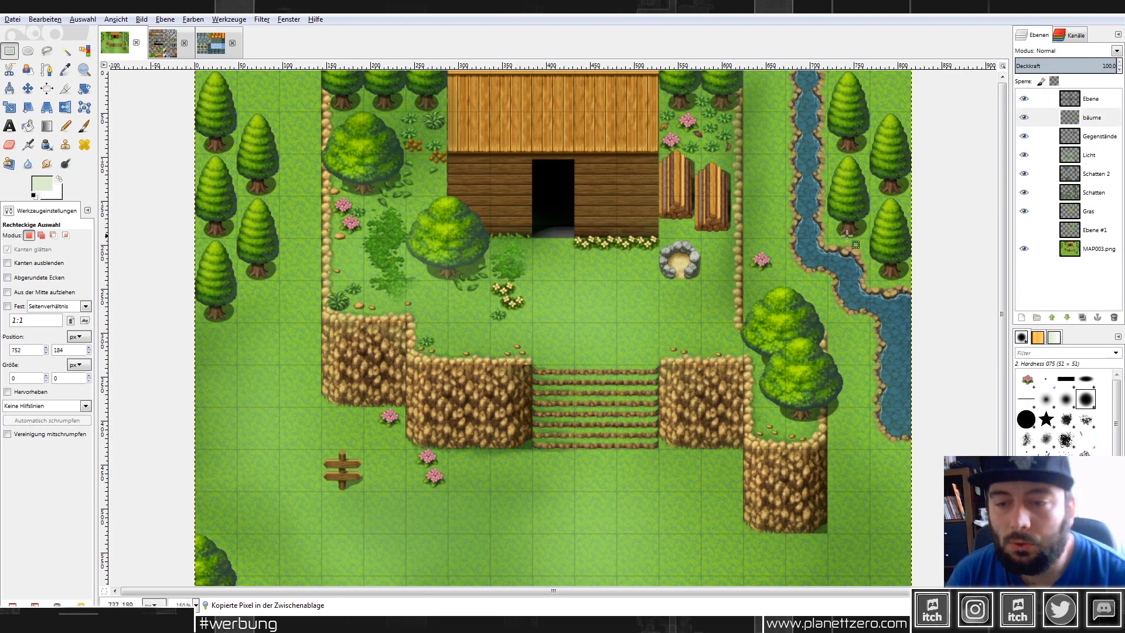
scroll(821, 233, "down", 1)
scroll(821, 233, "down", 1)
scroll(821, 233, "up", 1)
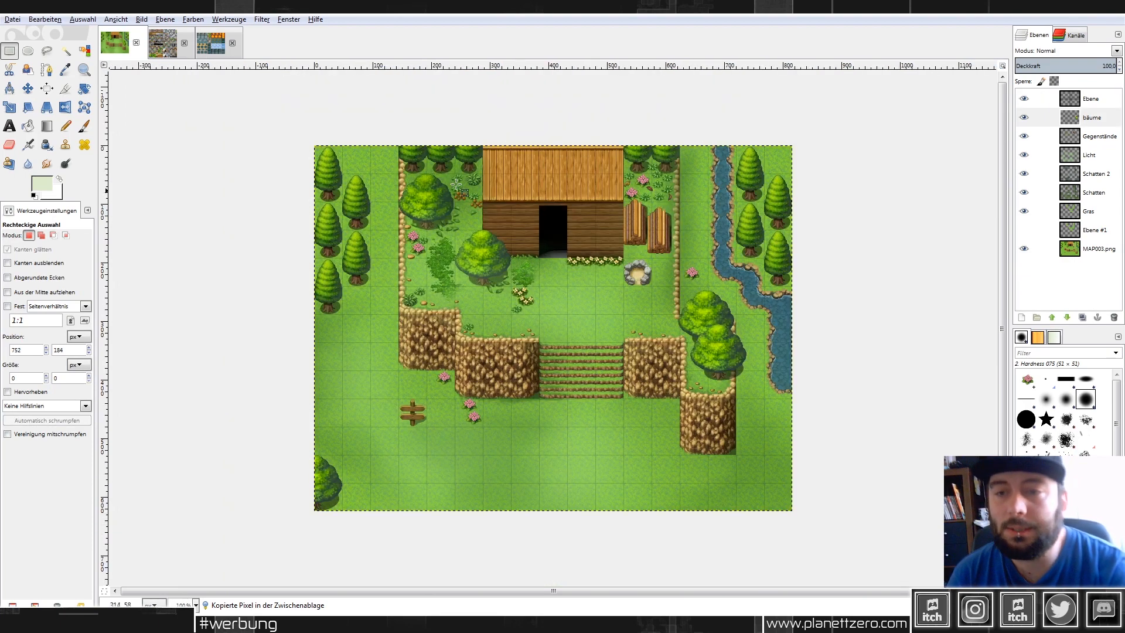
Hide the grid layer Ebene and make the bäume layer active.
scroll(543, 238, "up", 2)
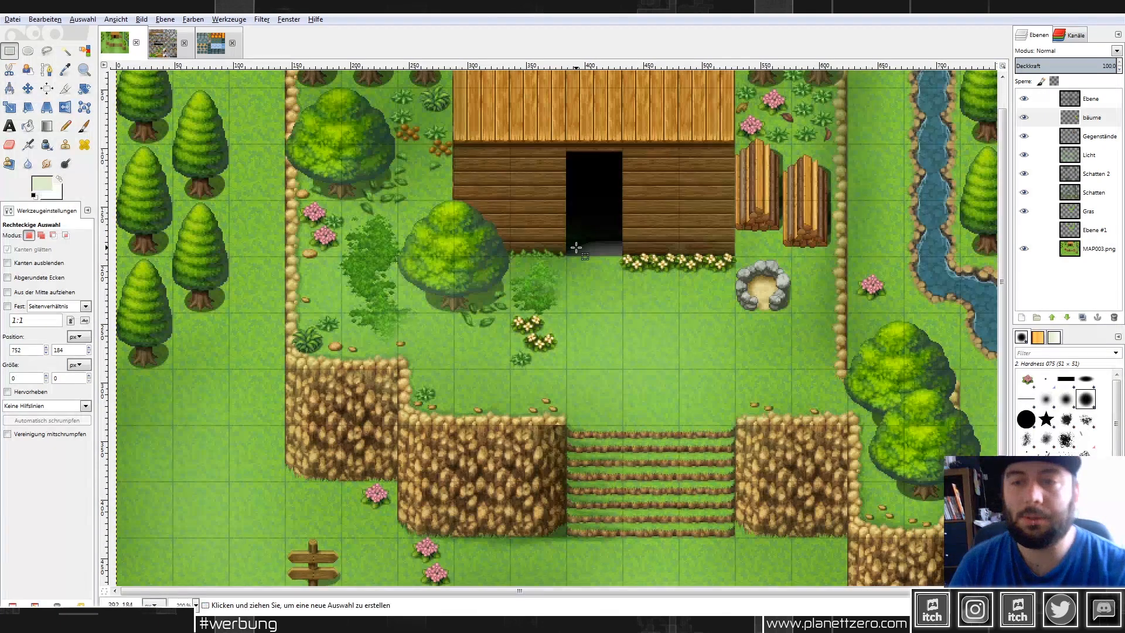
scroll(807, 254, "up", 1)
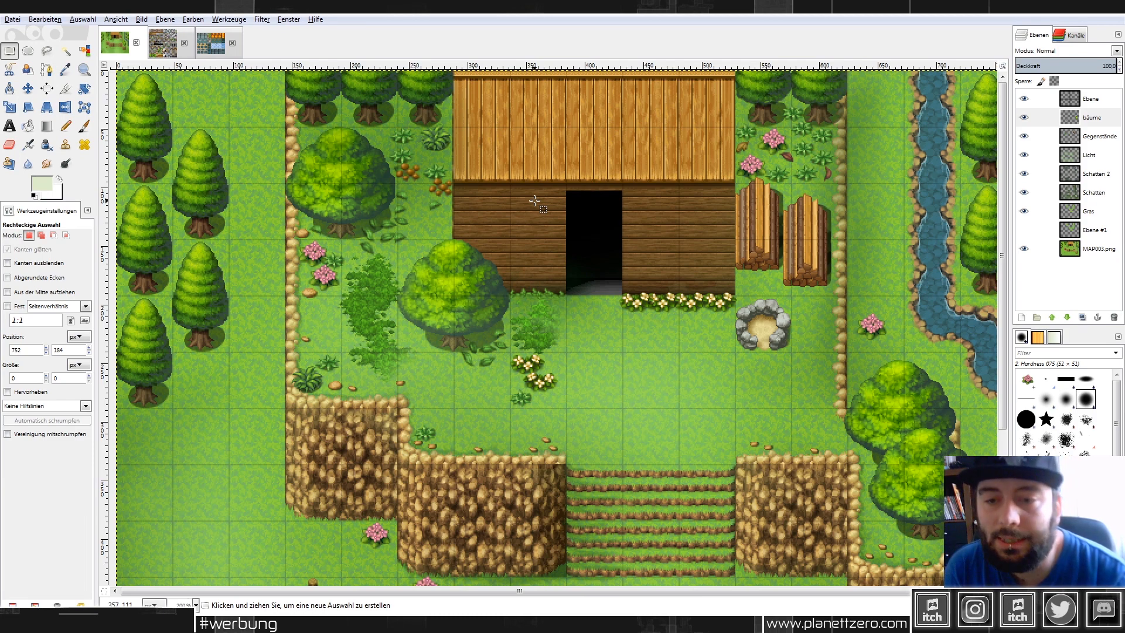
left_click(1024, 98)
left_click(1092, 118)
scroll(641, 216, "down", 3)
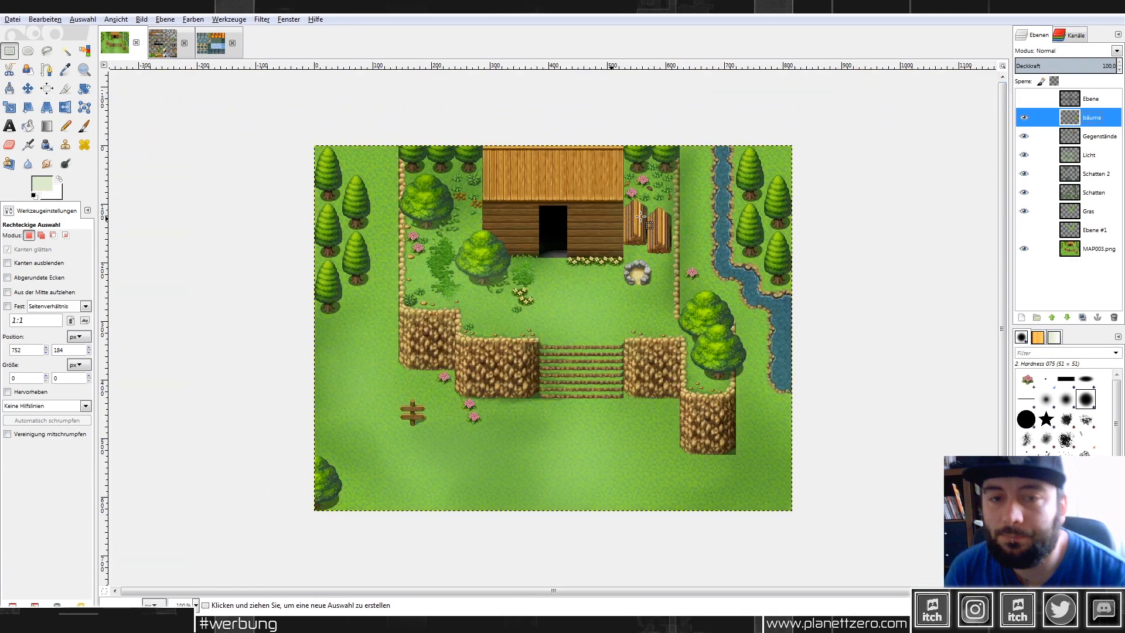
Outline the row of trees along the map's lower edge with a rectangular selection, and clear the selection.
scroll(641, 217, "up", 2)
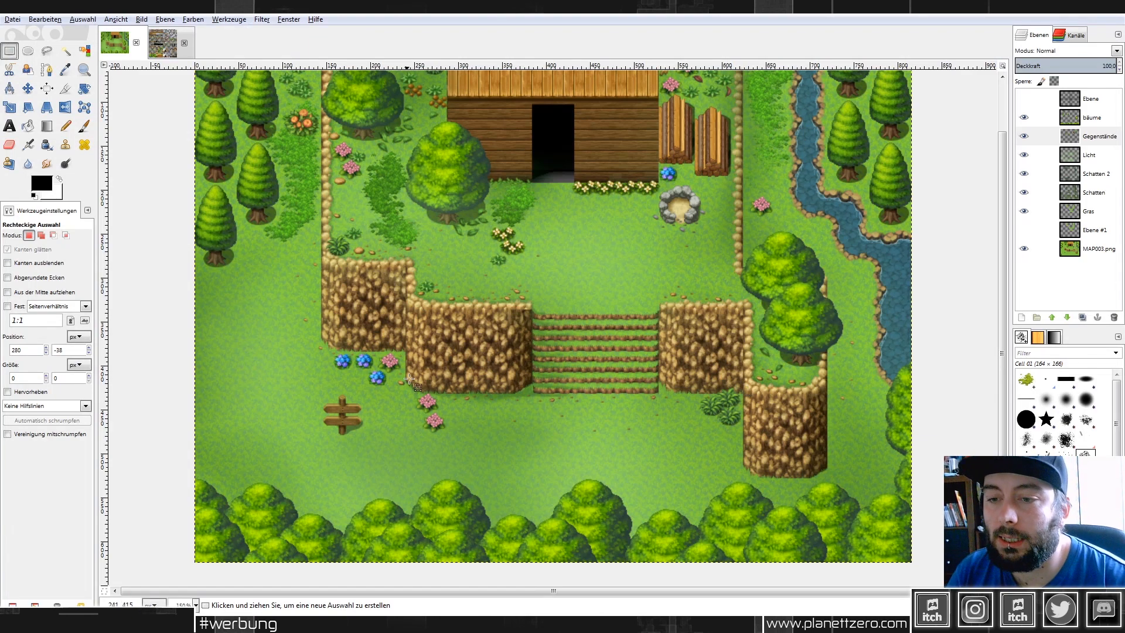
scroll(430, 306, "up", 1)
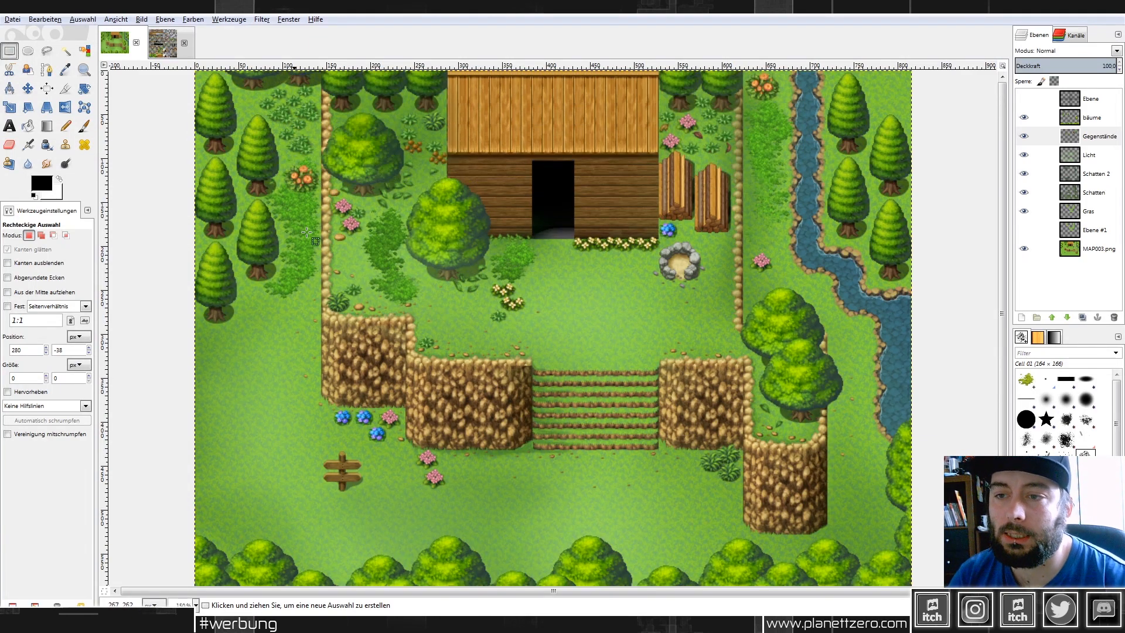
scroll(636, 246, "down", 1)
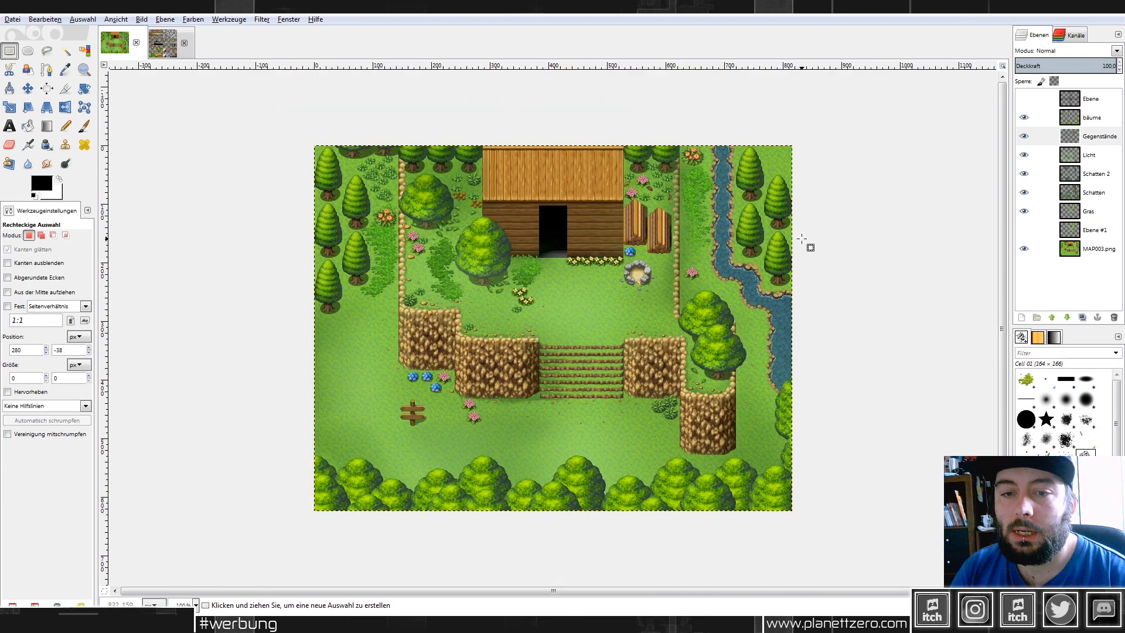
left_click_drag(300, 442, 816, 557)
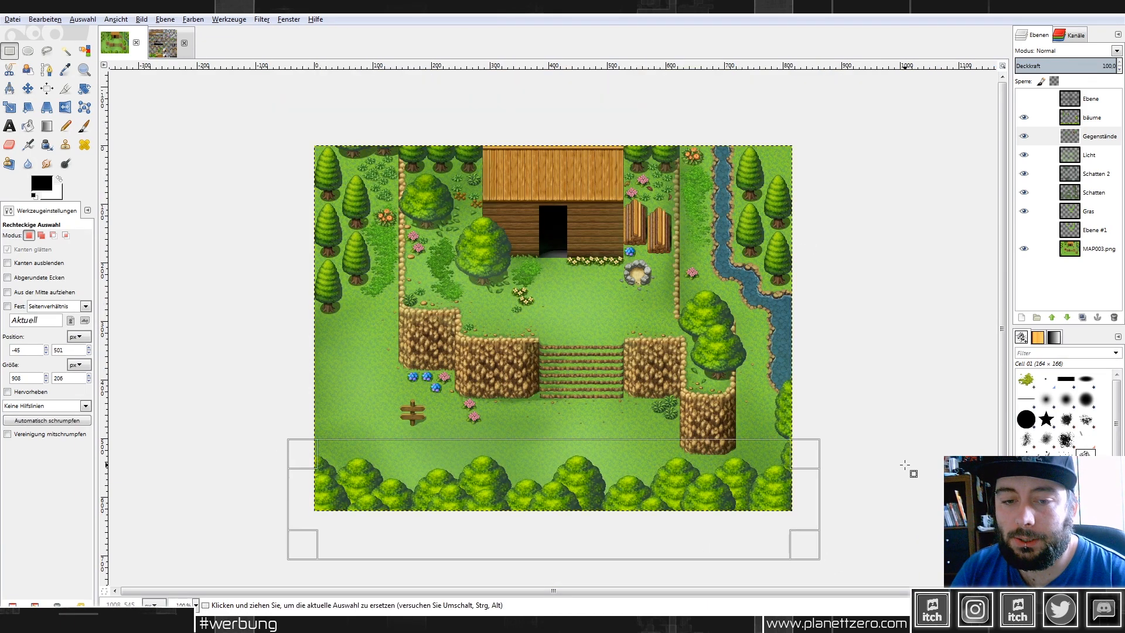
left_click(906, 465)
scroll(460, 199, "up", 2)
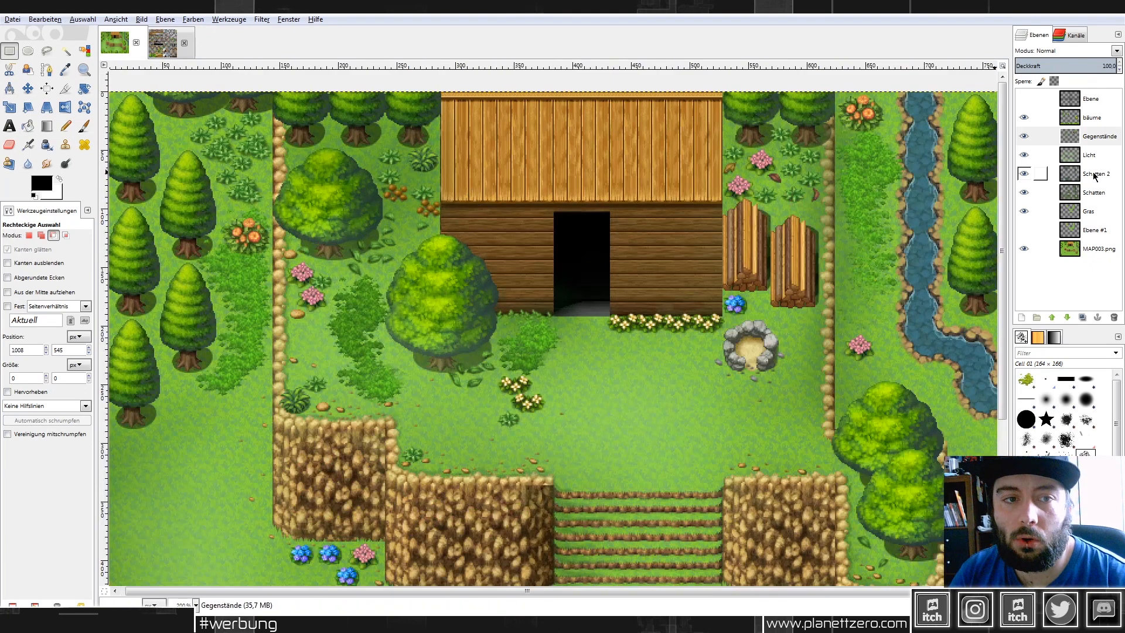
Toggle the Gegenstände and bäume layers' visibility and outline the large tree beside the house to examine how objects are split across layers.
left_click(1023, 135)
left_click(1024, 135)
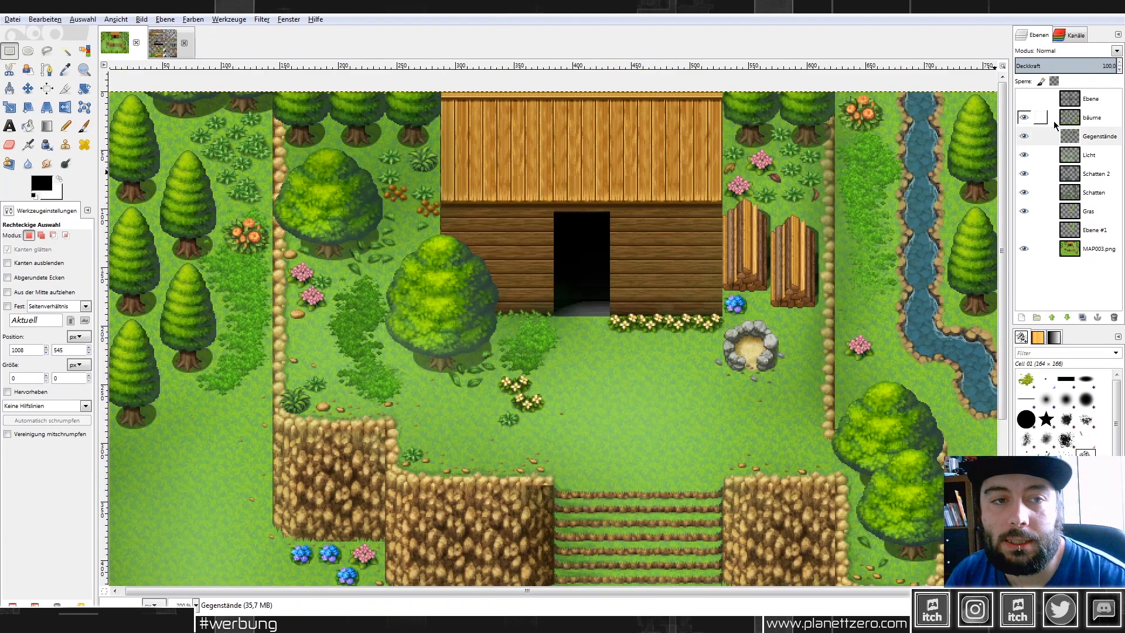
left_click(1024, 117)
left_click_drag(389, 226, 514, 400)
left_click(1024, 135)
left_click(1024, 136)
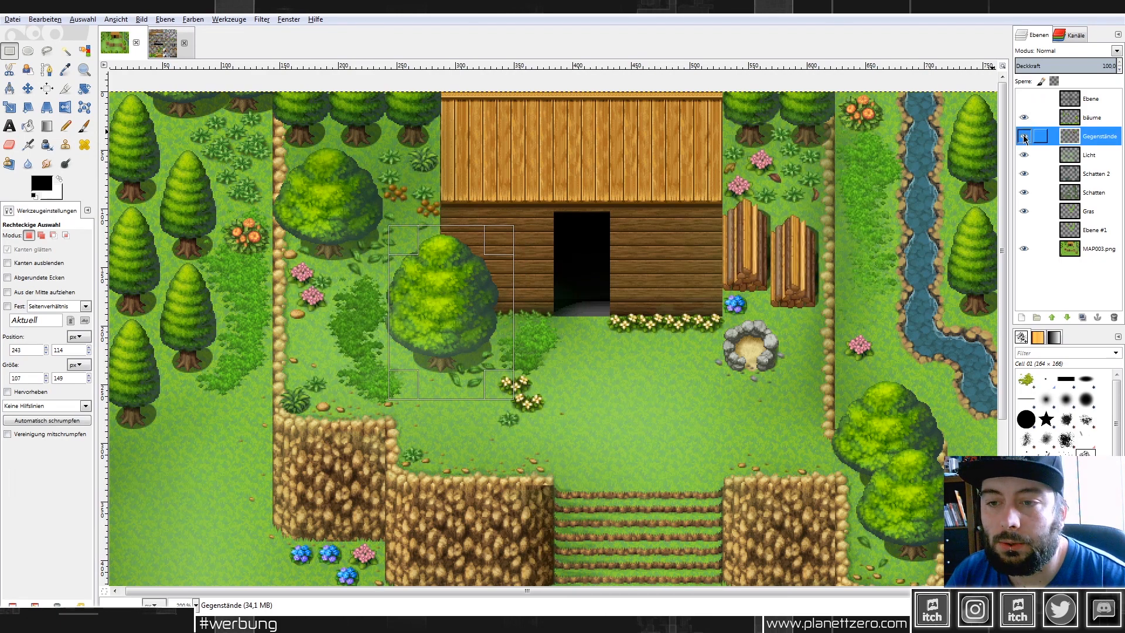
left_click(1022, 120)
left_click(1022, 120)
left_click(1022, 120)
left_click(1023, 120)
left_click(686, 230)
Toggle the bäume layer's visibility for the lower map area, and outline the flowers and signpost below the cliff.
scroll(683, 228, "down", 5)
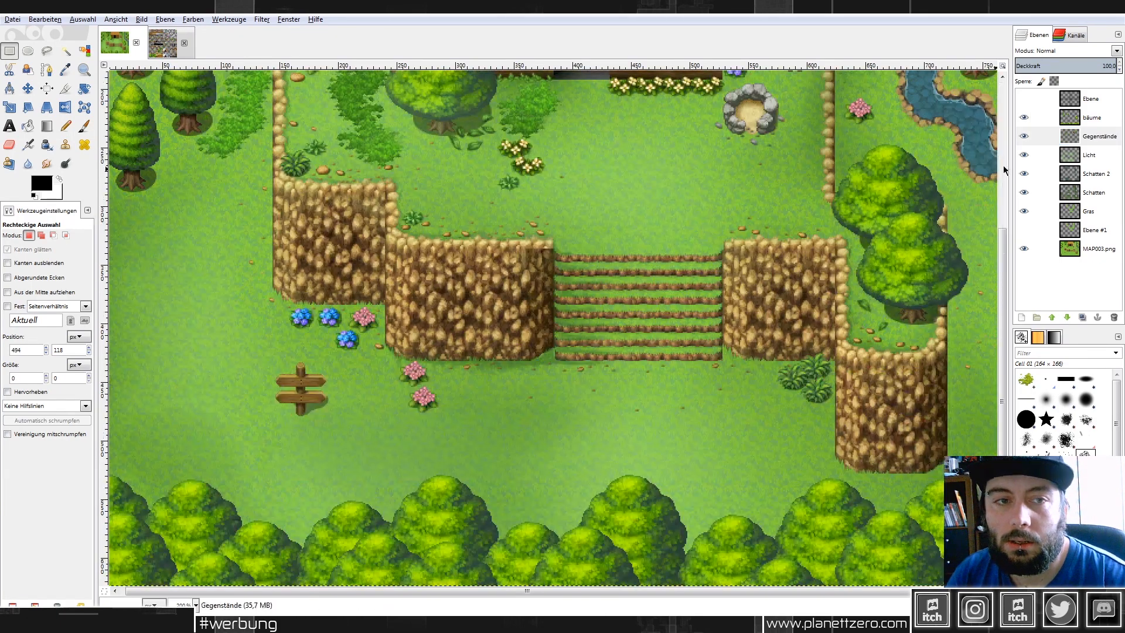
left_click(1026, 120)
left_click(1025, 120)
left_click(1025, 120)
left_click(1027, 120)
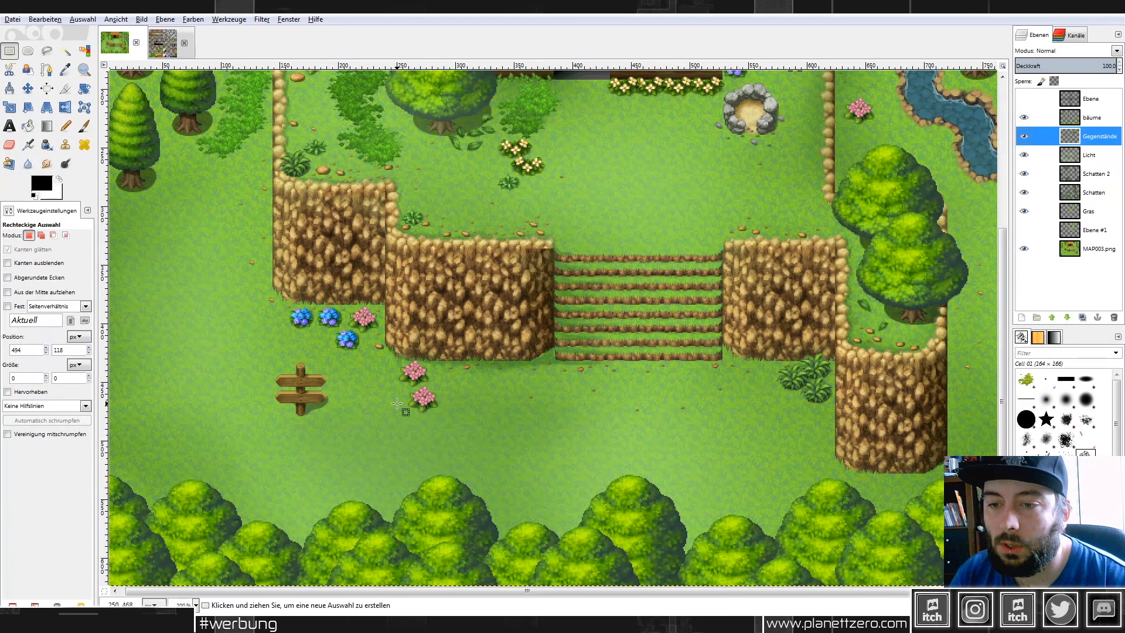
left_click_drag(255, 278, 484, 464)
left_click(529, 364)
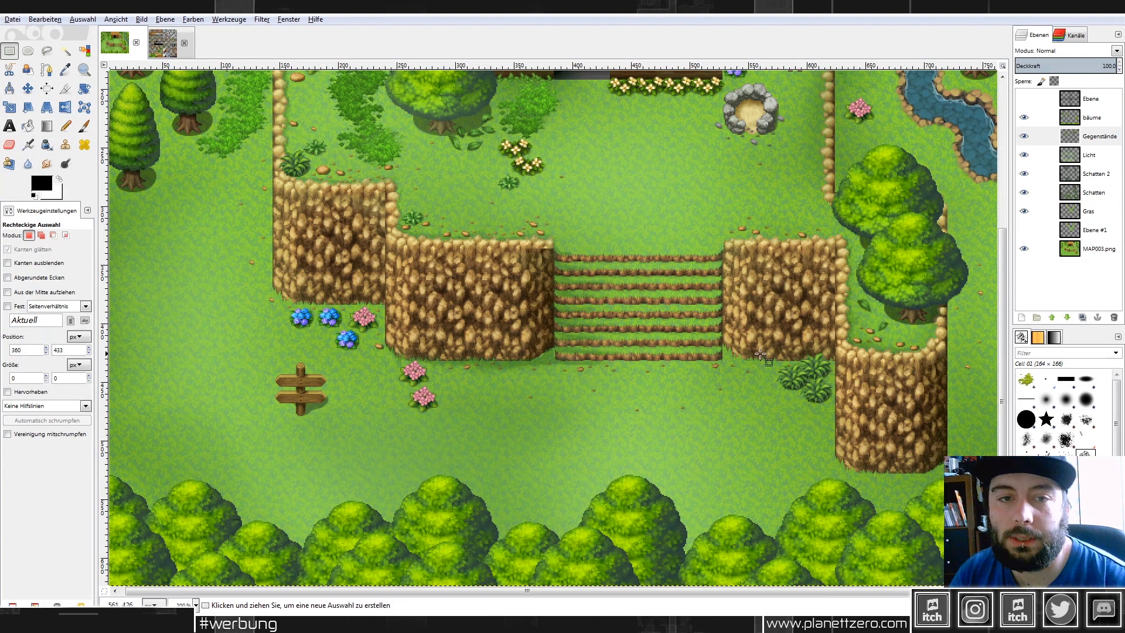
Examine the small stones above the cliff and around the fire pit, outlining the pebble beside the pit.
scroll(854, 289, "up", 5)
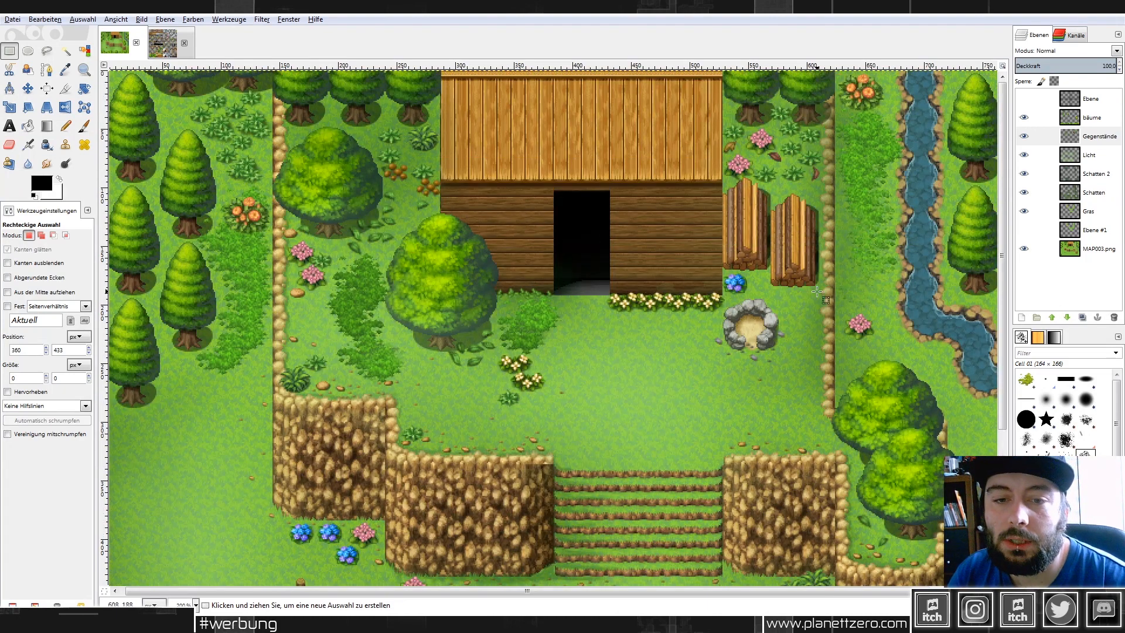
scroll(797, 434, "up", 1)
scroll(797, 435, "up", 1)
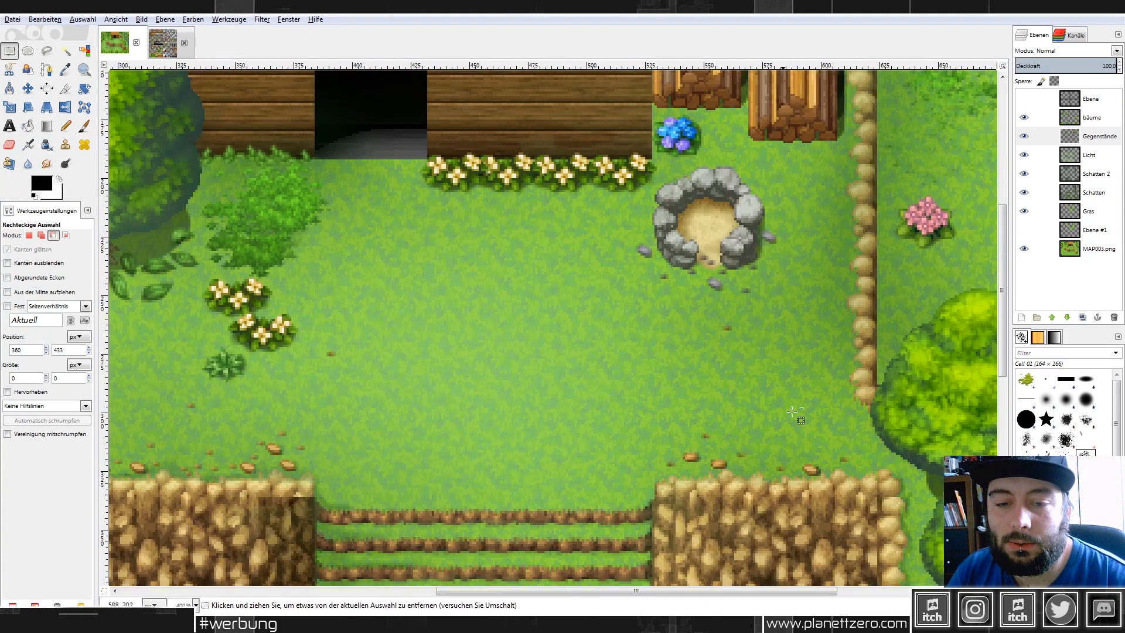
scroll(786, 375, "down", 2)
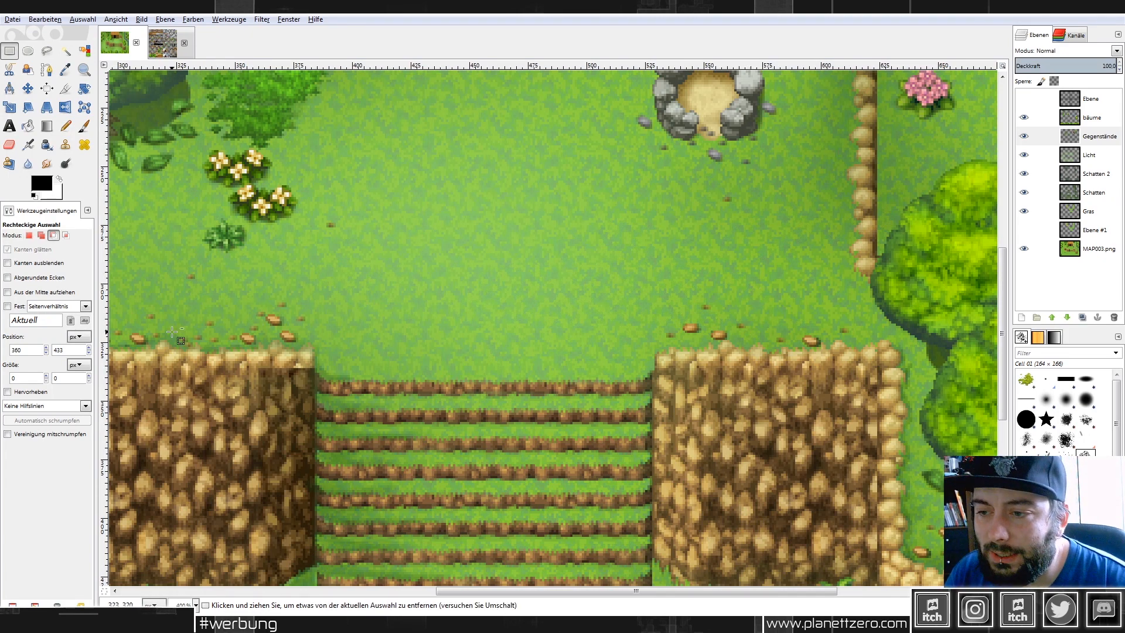
scroll(171, 331, "up", 1)
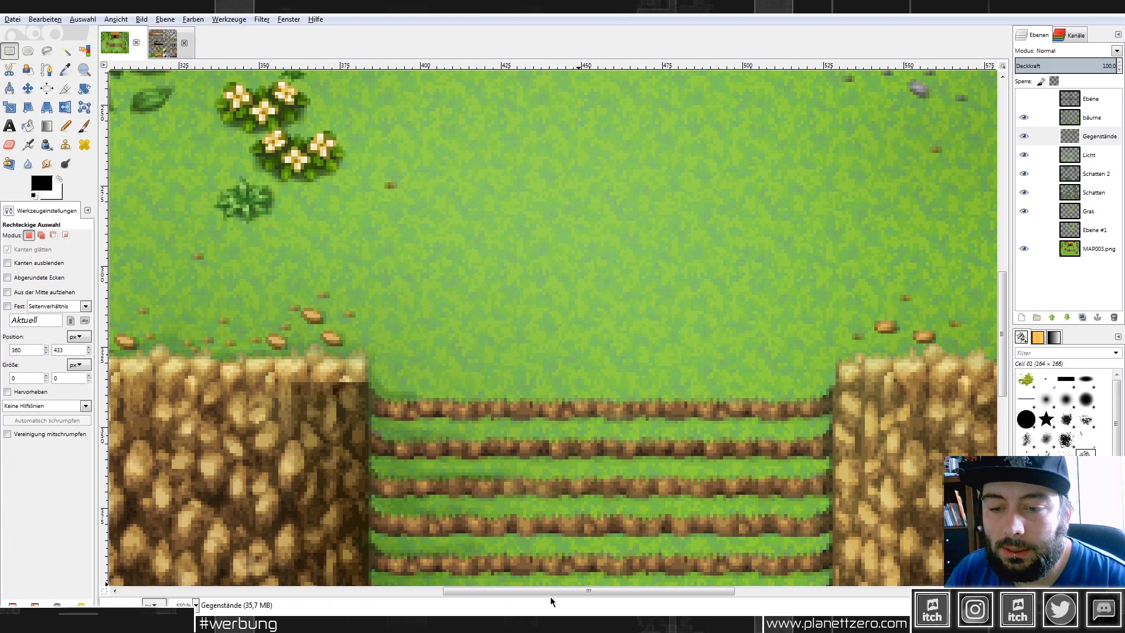
left_click_drag(549, 591, 657, 588)
scroll(669, 219, "up", 3)
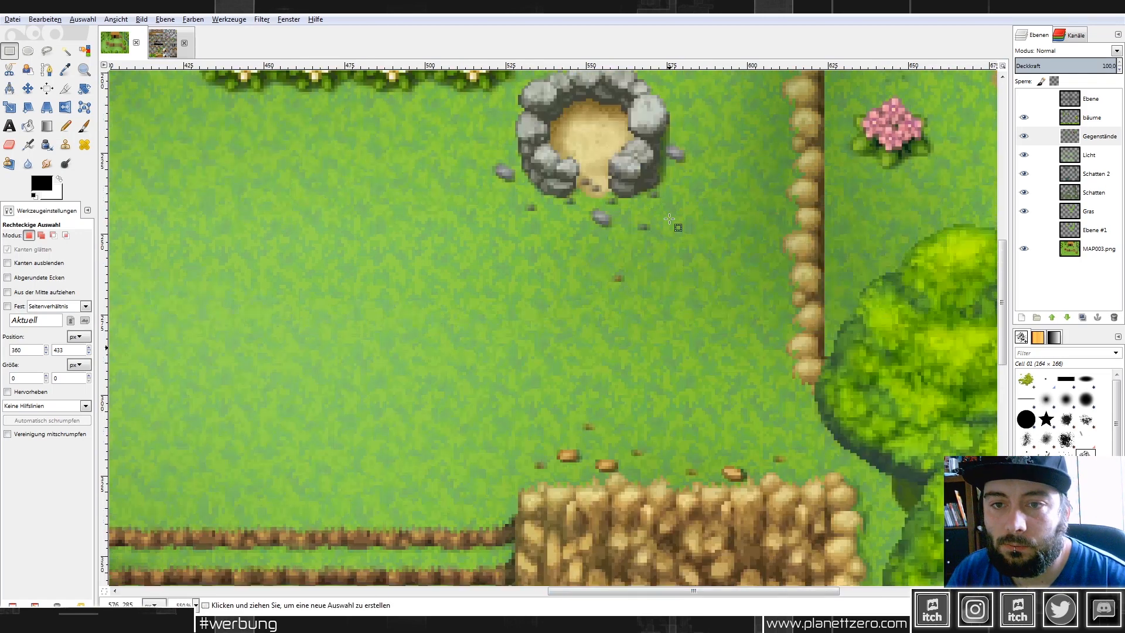
scroll(669, 219, "up", 3)
left_click(643, 343)
left_click(705, 303)
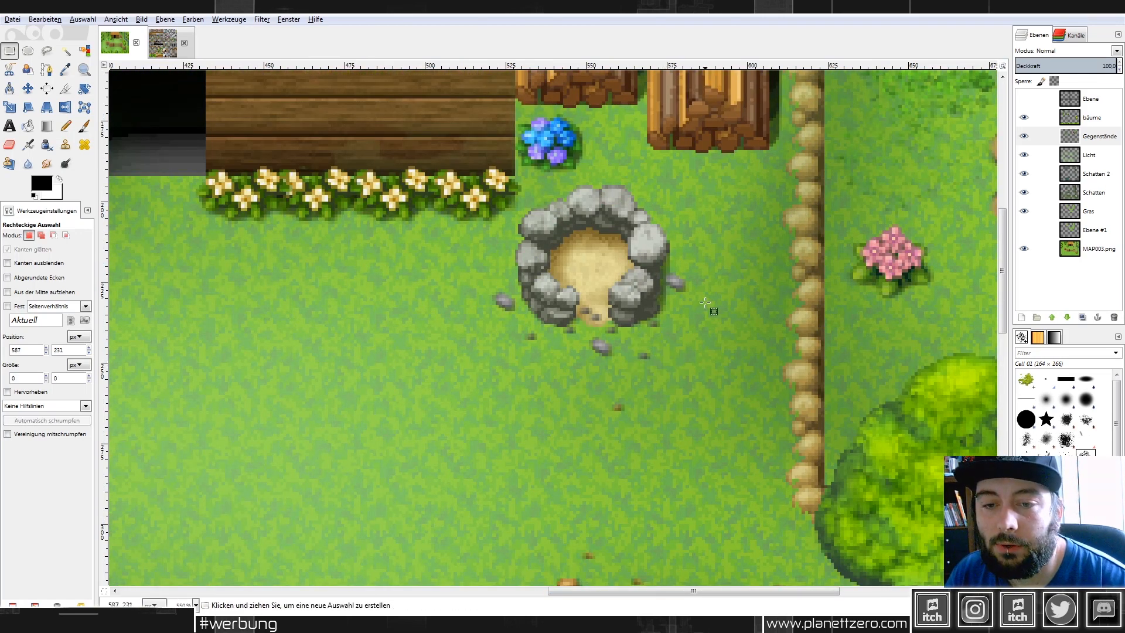
left_click_drag(645, 251, 708, 313)
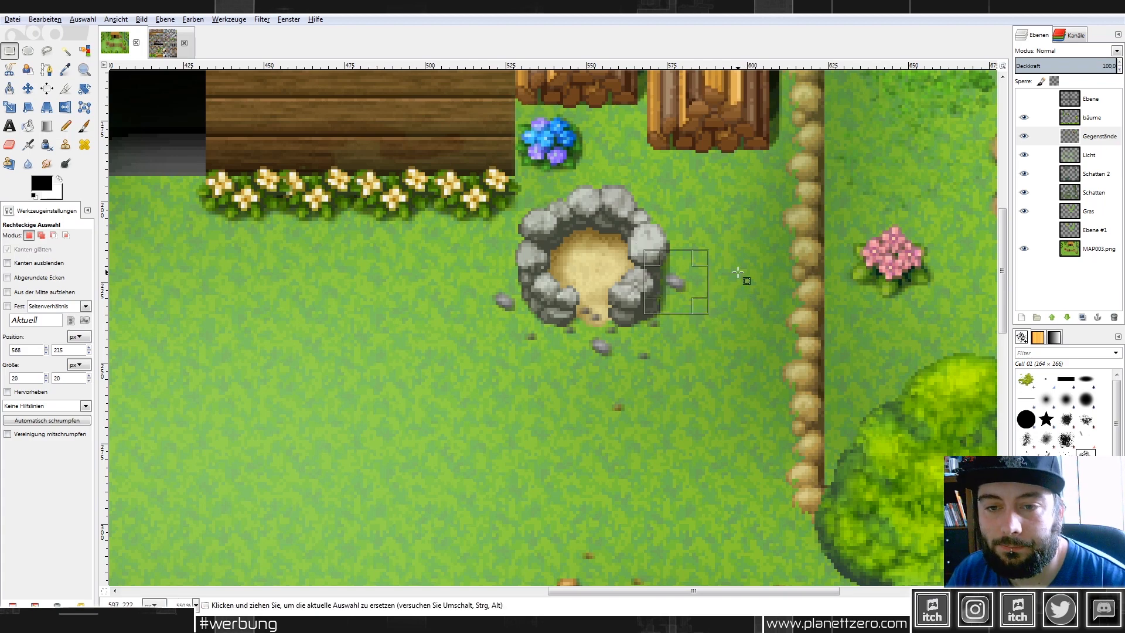
left_click(739, 272)
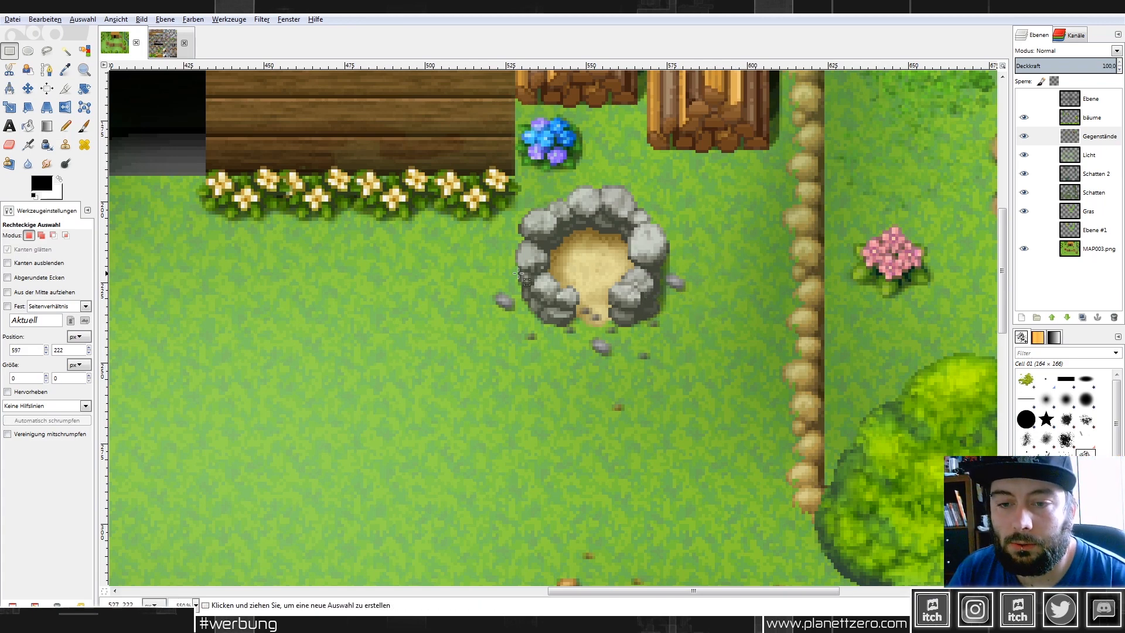
Create a new transparent layer of 816 × 624 px above the Gegenstände layer.
scroll(590, 312, "down", 6)
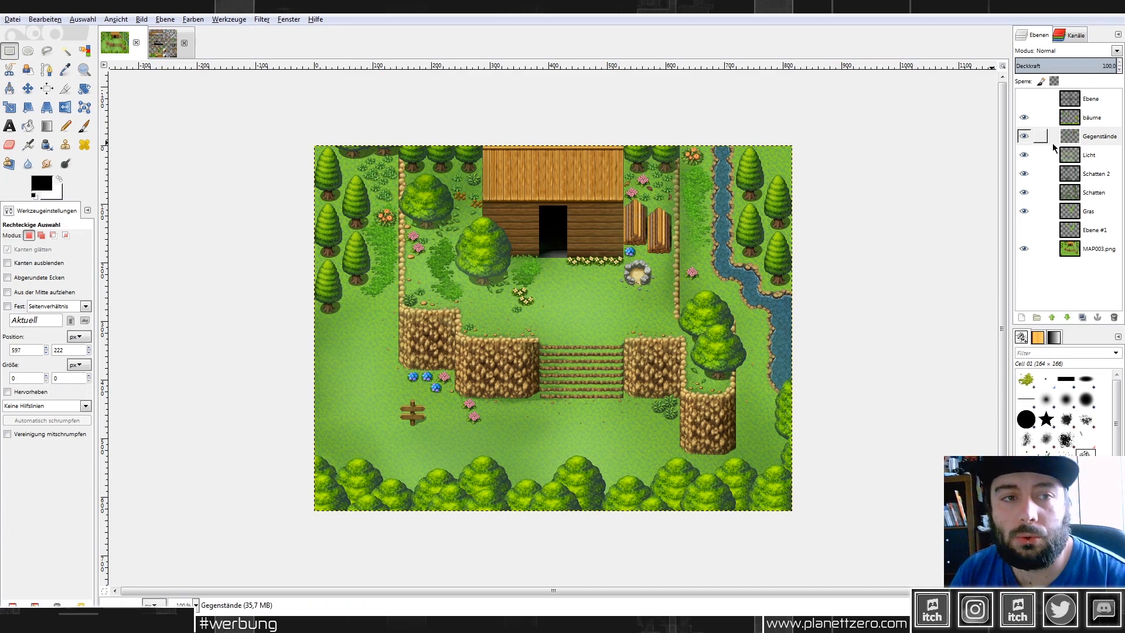
left_click(1082, 138)
right_click(1082, 138)
left_click(1026, 161)
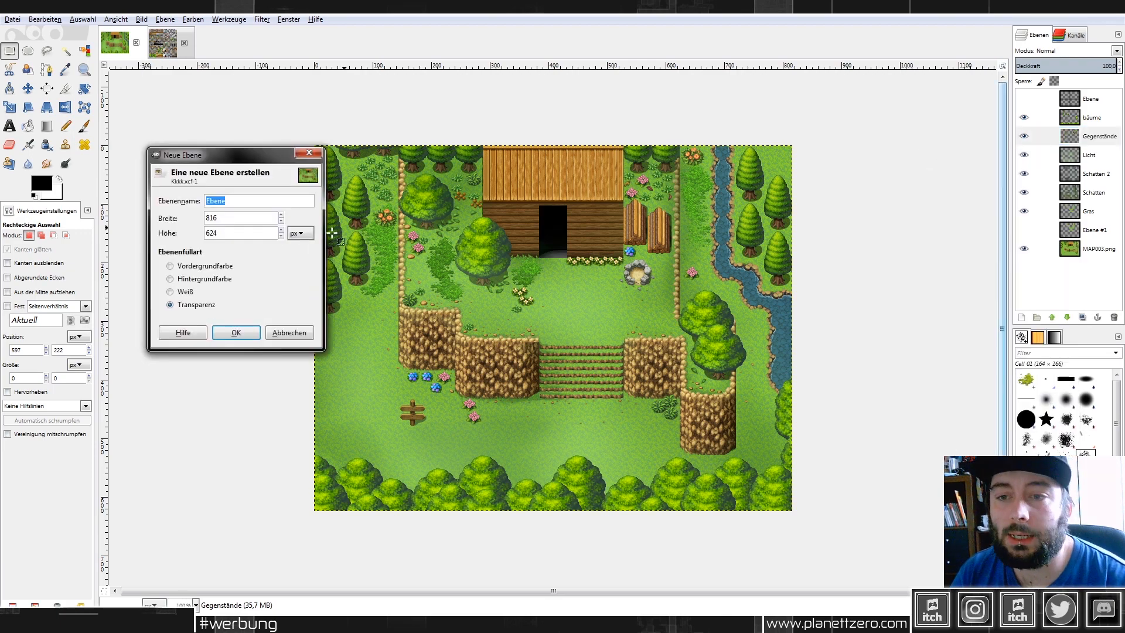
left_click(240, 332)
Copy the selected grass patch from Outside_B.png, and paste it onto the map between the rock wall and the large tree by the house.
left_click(154, 52)
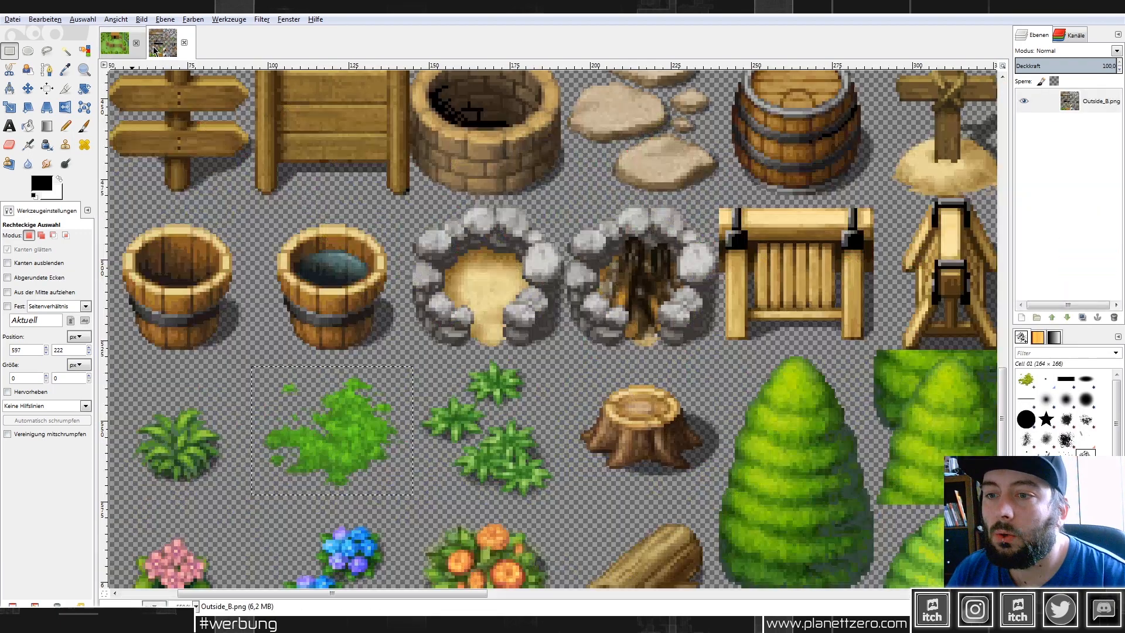
key("ctrl+c")
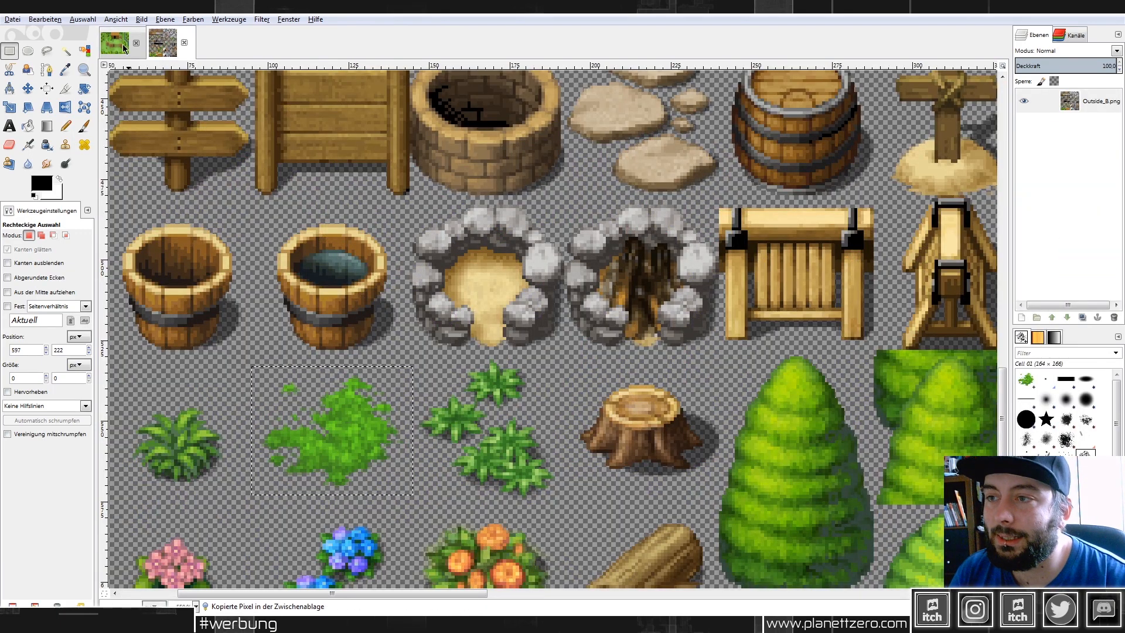
left_click(121, 47)
key("ctrl+v")
left_click_drag(565, 340, 441, 254)
Recolour the pasted grass patch yellowish with Hue/Saturation, setting the hue to -26.
scroll(412, 254, "up", 2)
scroll(412, 254, "up", 1)
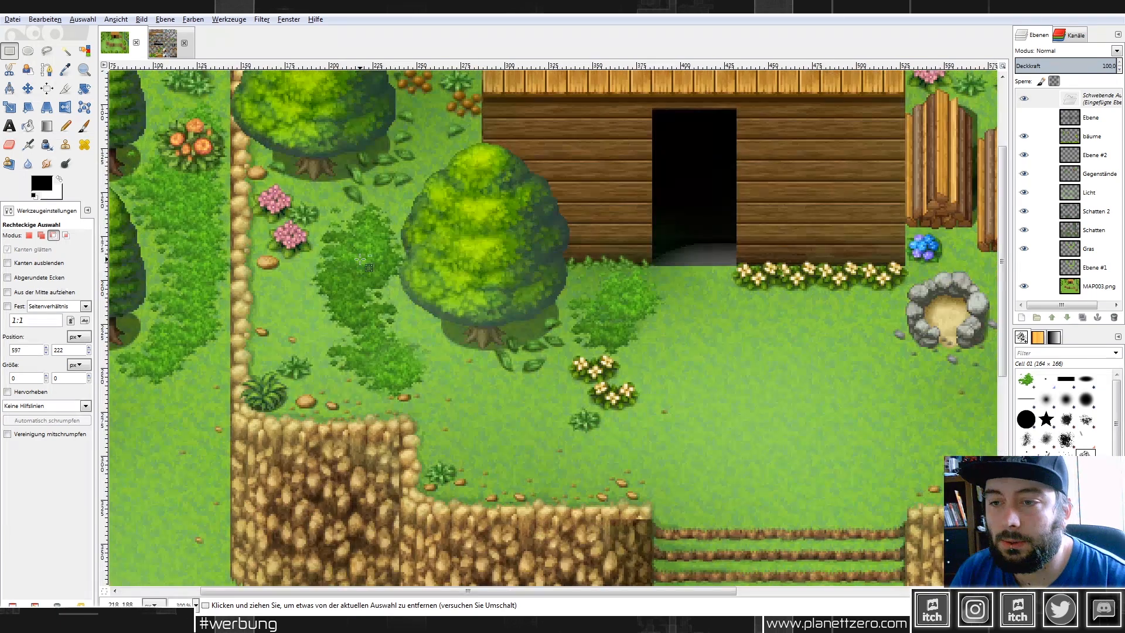
key("ctrl+c")
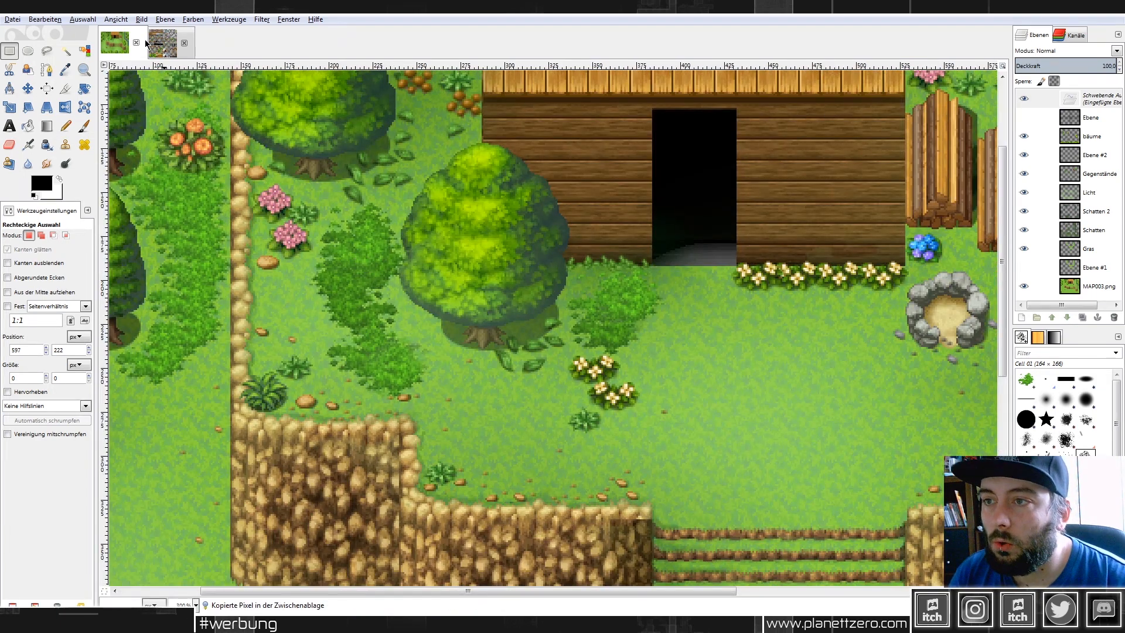
left_click(193, 20)
left_click(218, 49)
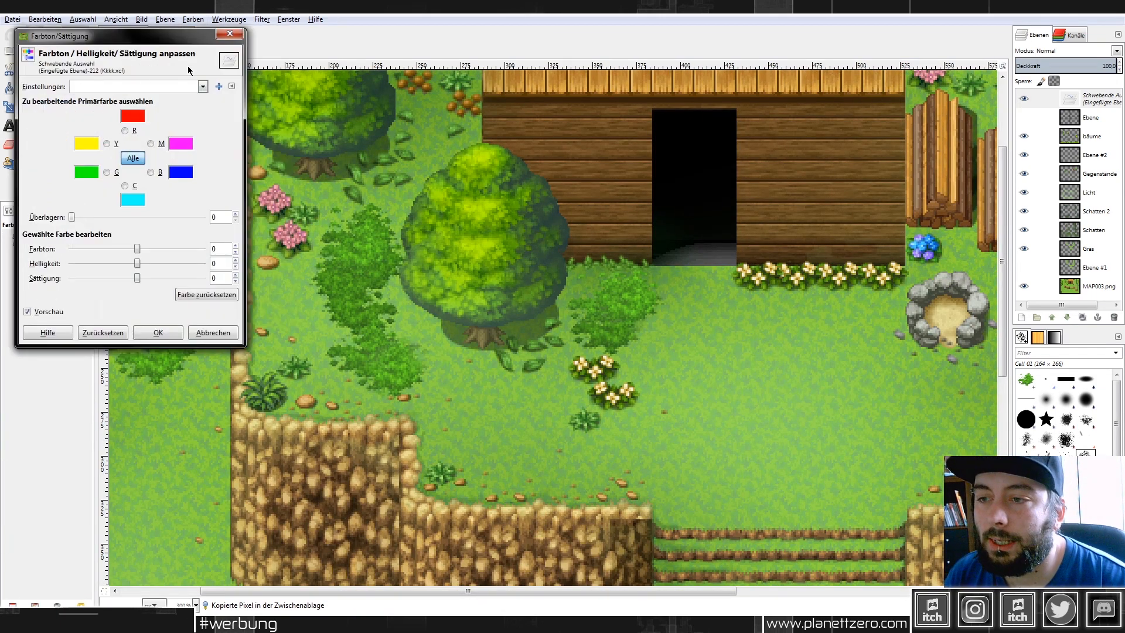
left_click_drag(139, 249, 128, 245)
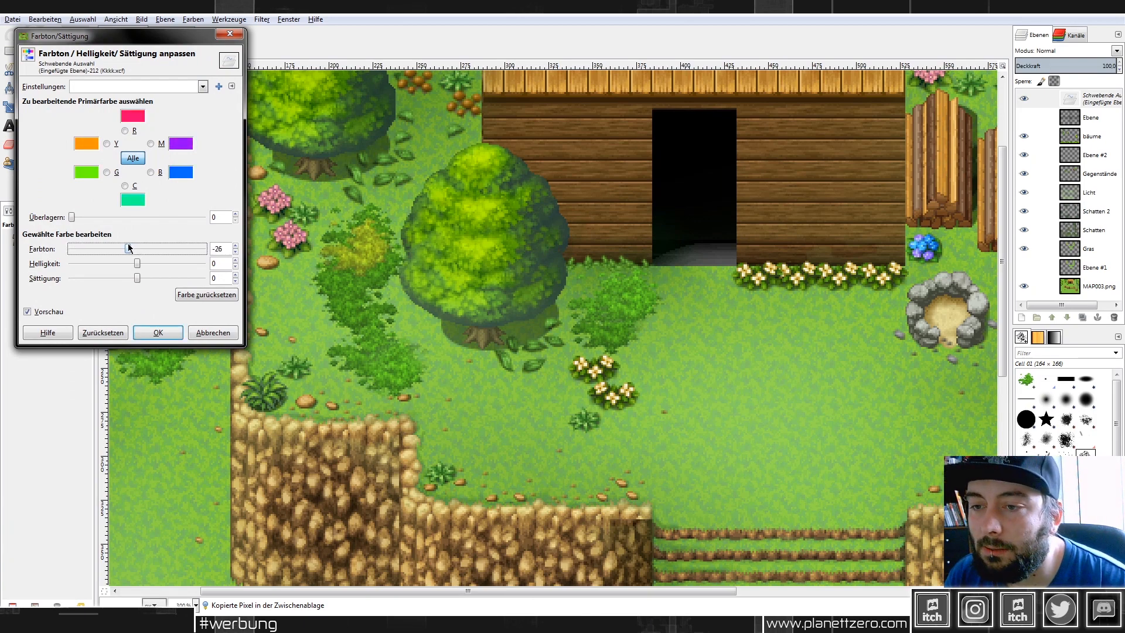
left_click_drag(137, 263, 137, 262)
left_click(157, 332)
Place a second yellowish grass patch just below the first one and anchor it to the layer.
left_click(9, 50)
left_click_drag(369, 246, 367, 301)
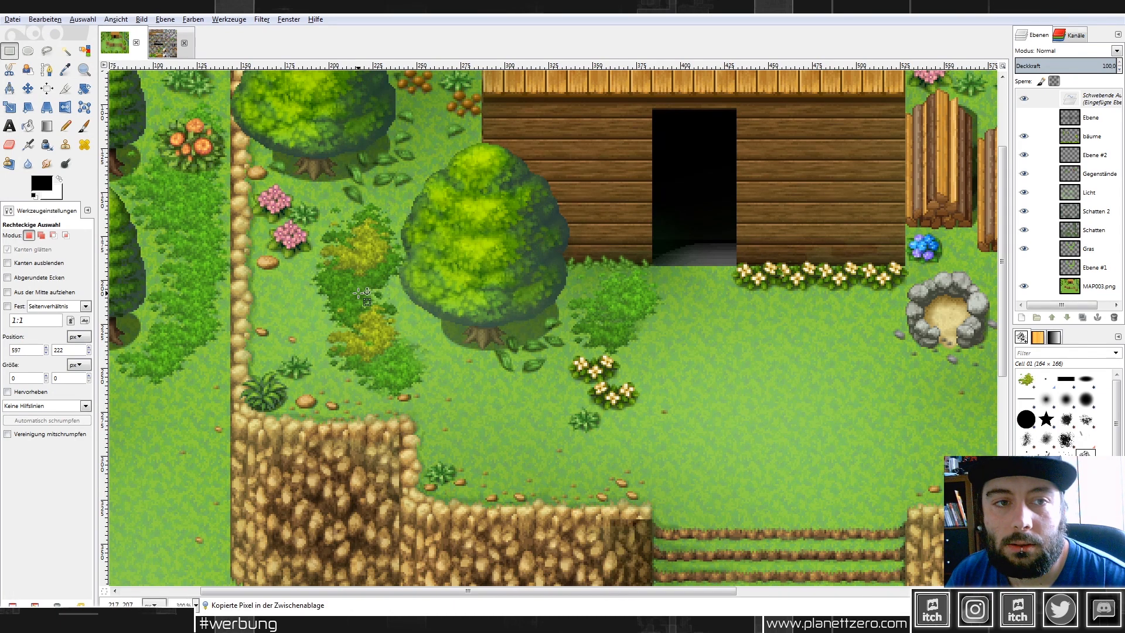
key("ctrl+h")
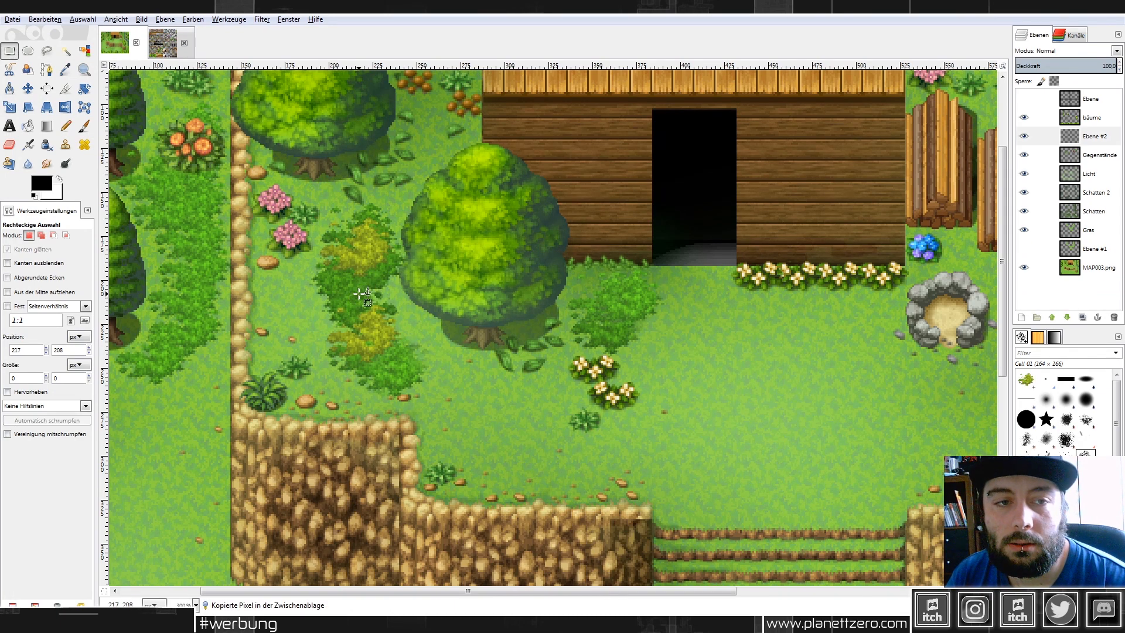
Toggle the visibility of the layers Ebene #2 and bäume to check which grass patches they contain.
left_click(1029, 137)
left_click(1028, 135)
left_click(1025, 119)
left_click(1025, 119)
Move the grass at the lower yellow patch from the bäume layer to Gegenstände by cutting and pasting, and make Ebene #2 active.
left_click(1089, 122)
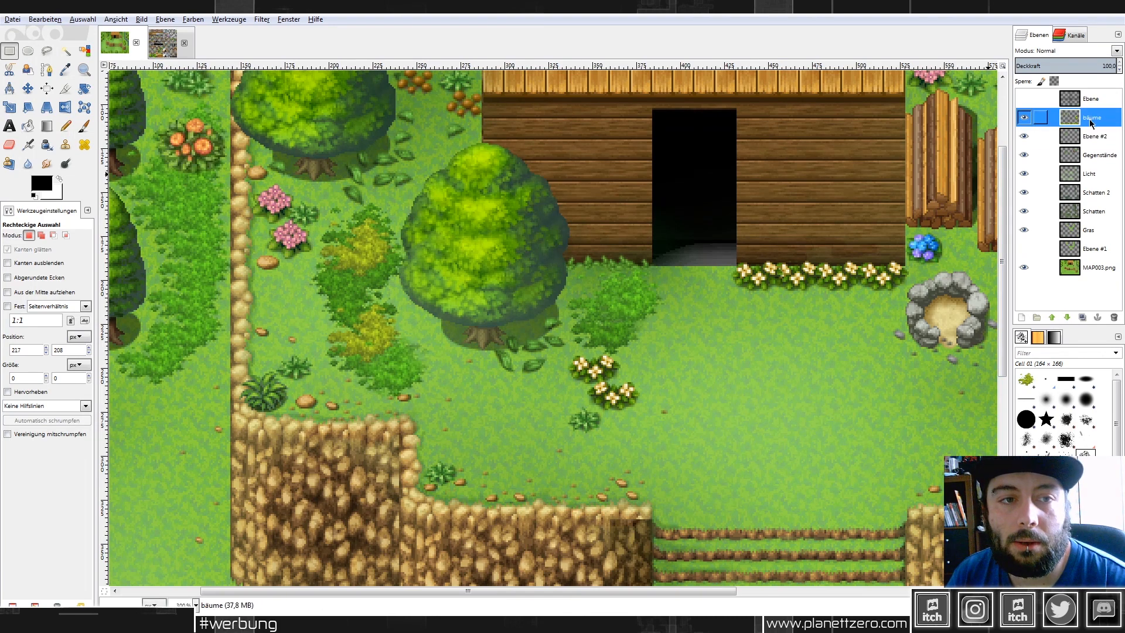
left_click_drag(336, 326, 441, 409)
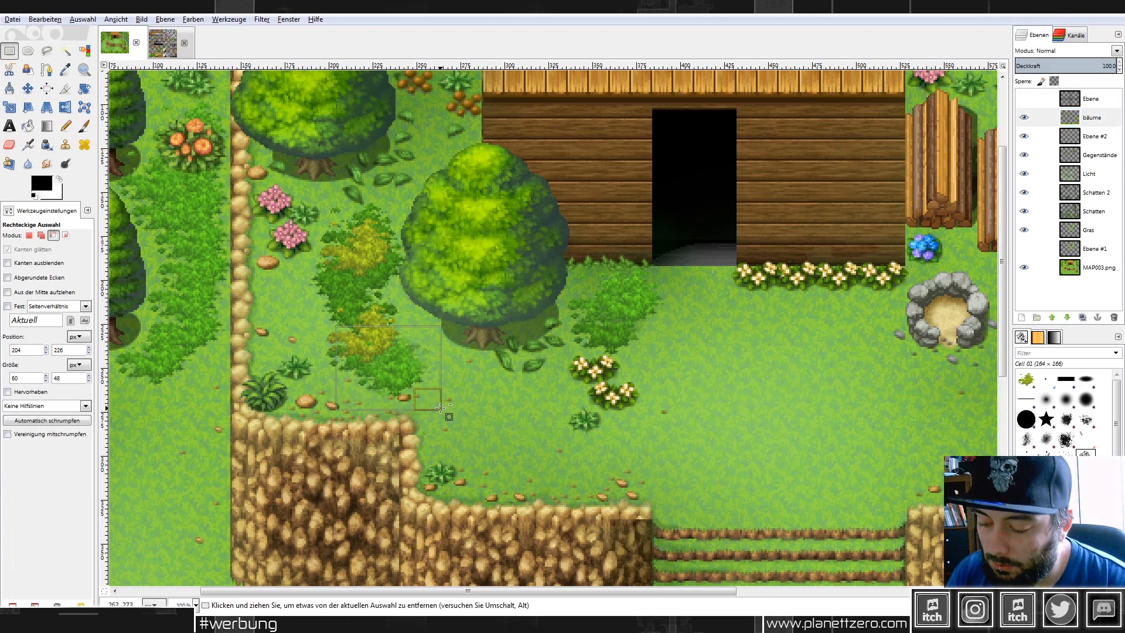
key("ctrl+x")
left_click(1100, 154)
key("ctrl+v")
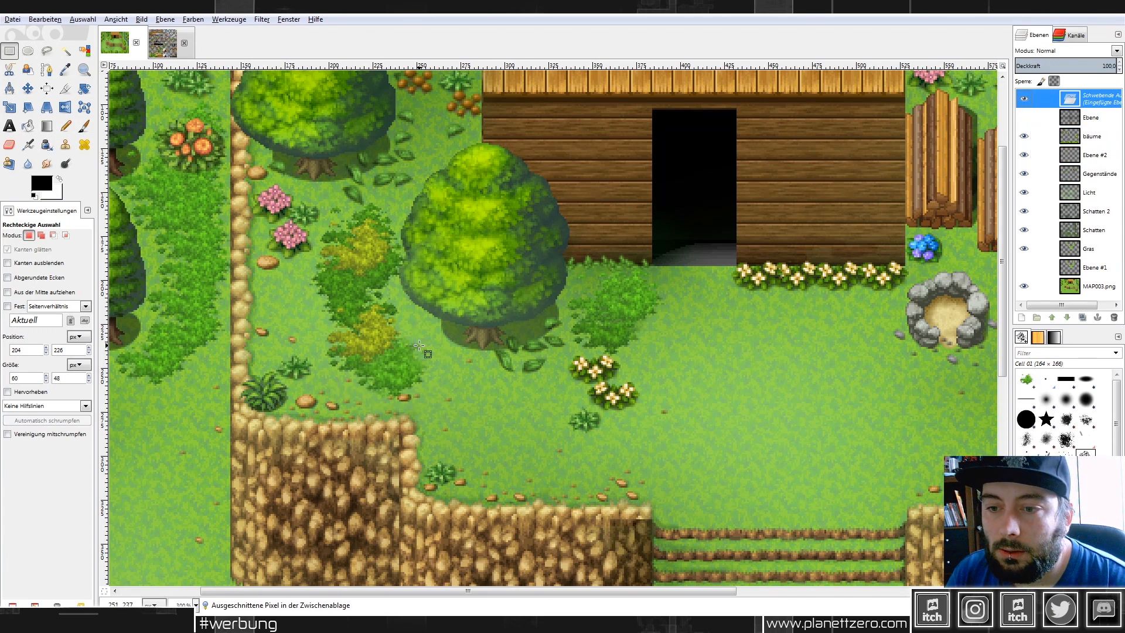
left_click(448, 351)
left_click(1098, 133)
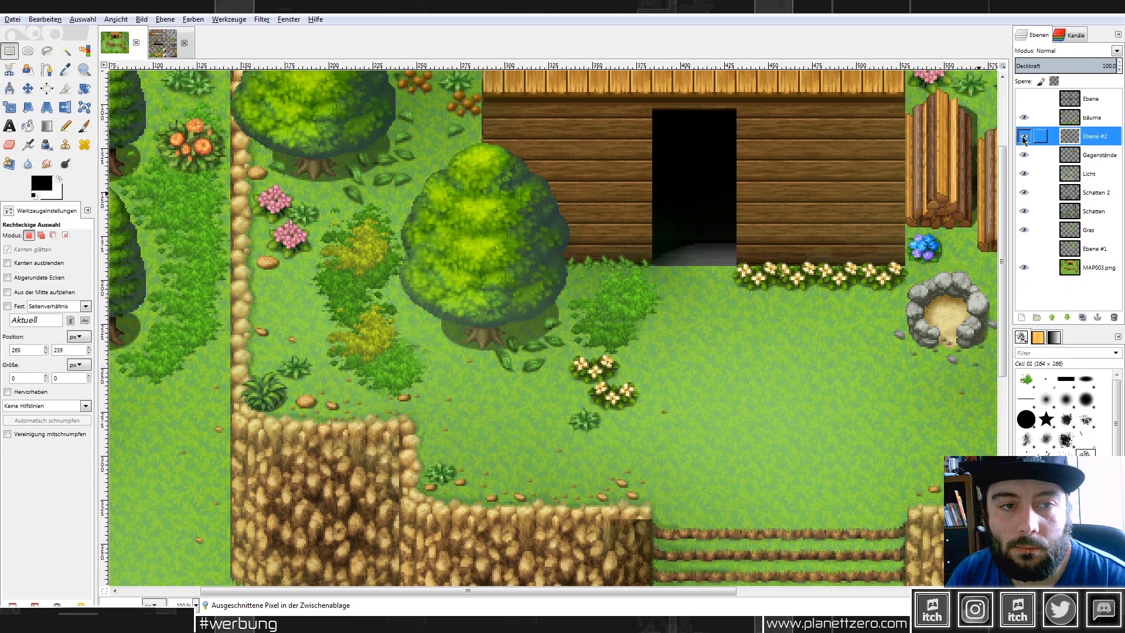
Copy the lower yellowish grass patch, paste it over the green grass beside the house wall and anchor it to Ebene #2.
left_click_drag(406, 374, 318, 294)
key("ctrl+c")
key("ctrl+v")
left_click_drag(385, 343, 403, 373)
key("ctrl+v")
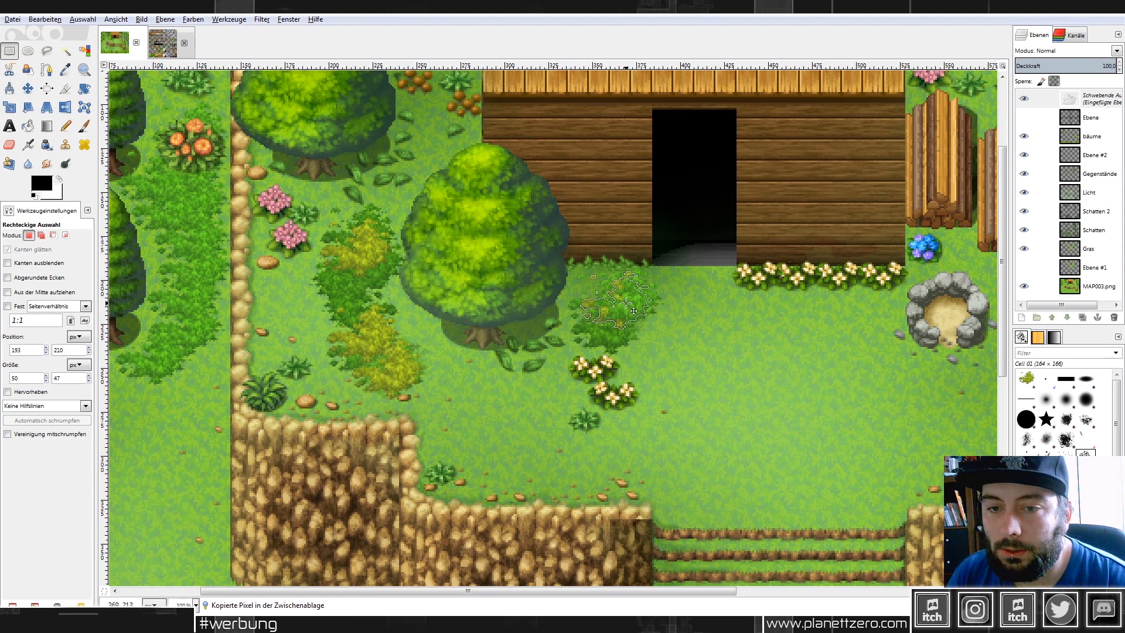
left_click_drag(622, 314, 621, 318)
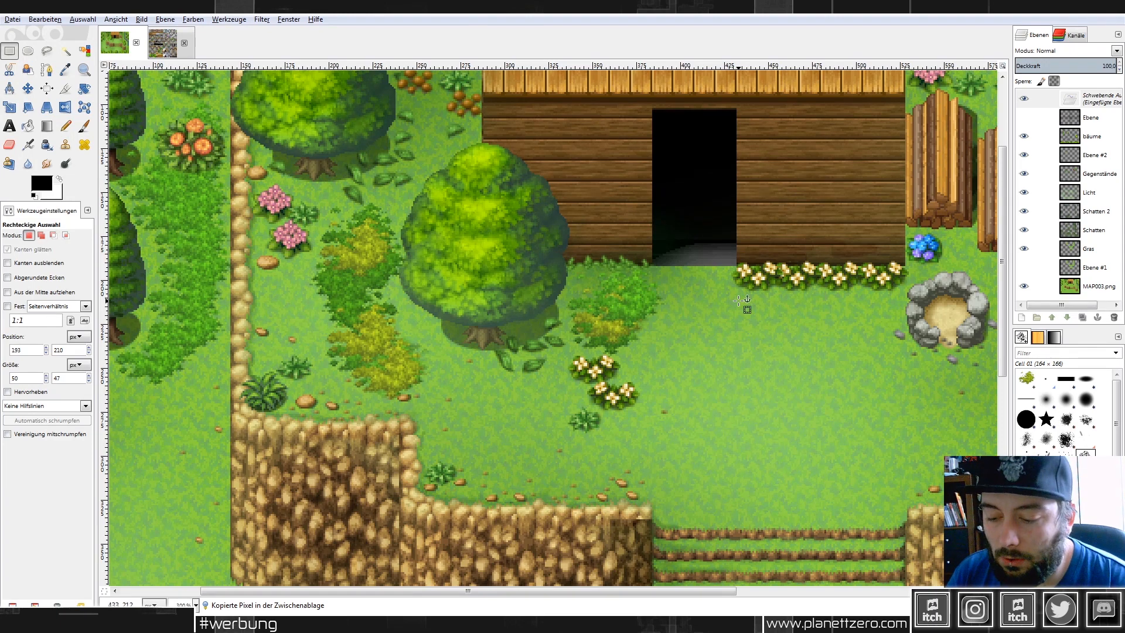
left_click(743, 303)
Cut the grass beside the house wall from the bäume layer and paste it onto the Gegenstände layer.
left_click(1103, 116)
left_click(1024, 117)
left_click(1023, 117)
left_click_drag(596, 260, 668, 335)
key("ctrl+x")
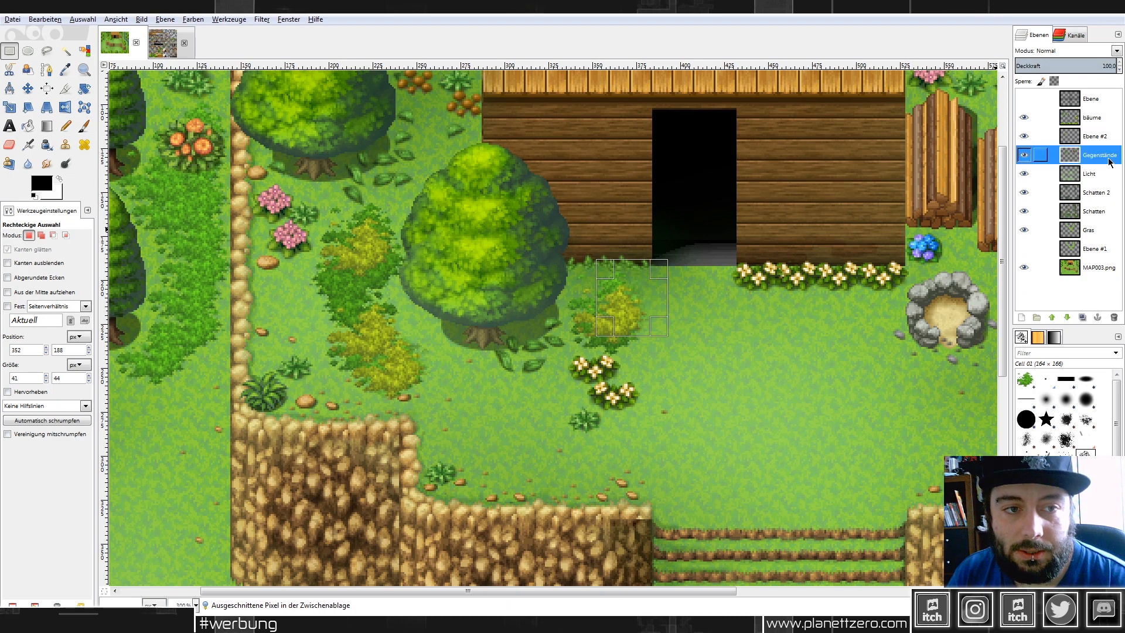
key("ctrl+v")
left_click(687, 296)
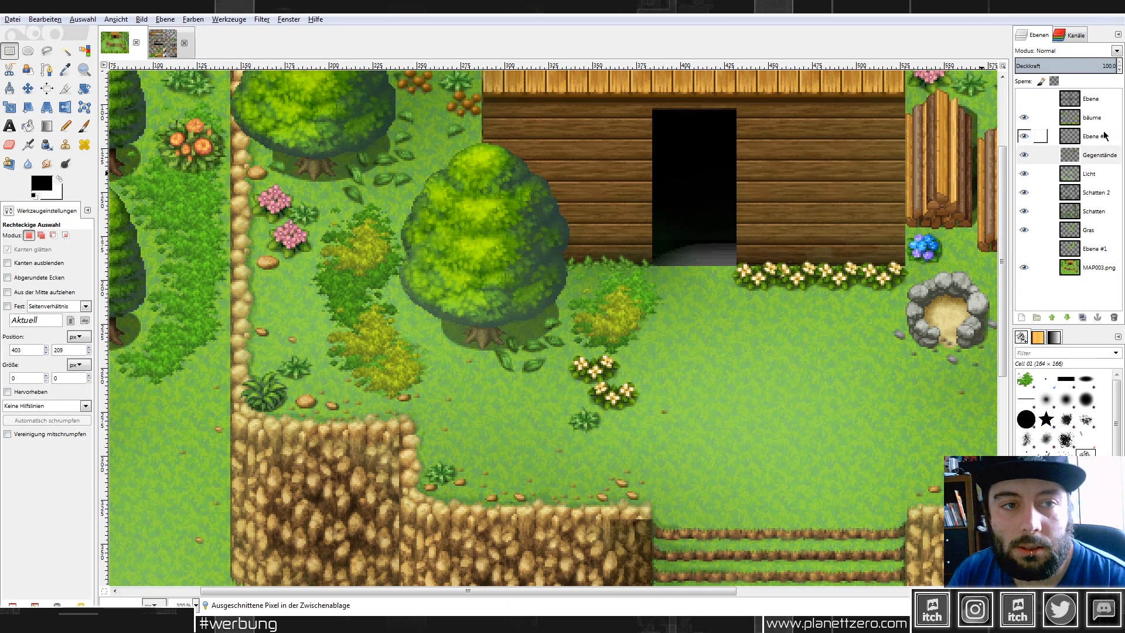
Anchor another copied piece of yellowish grass over the upper patch on Ebene #2, and raise Ebene #2 above bäume.
left_click(1090, 118)
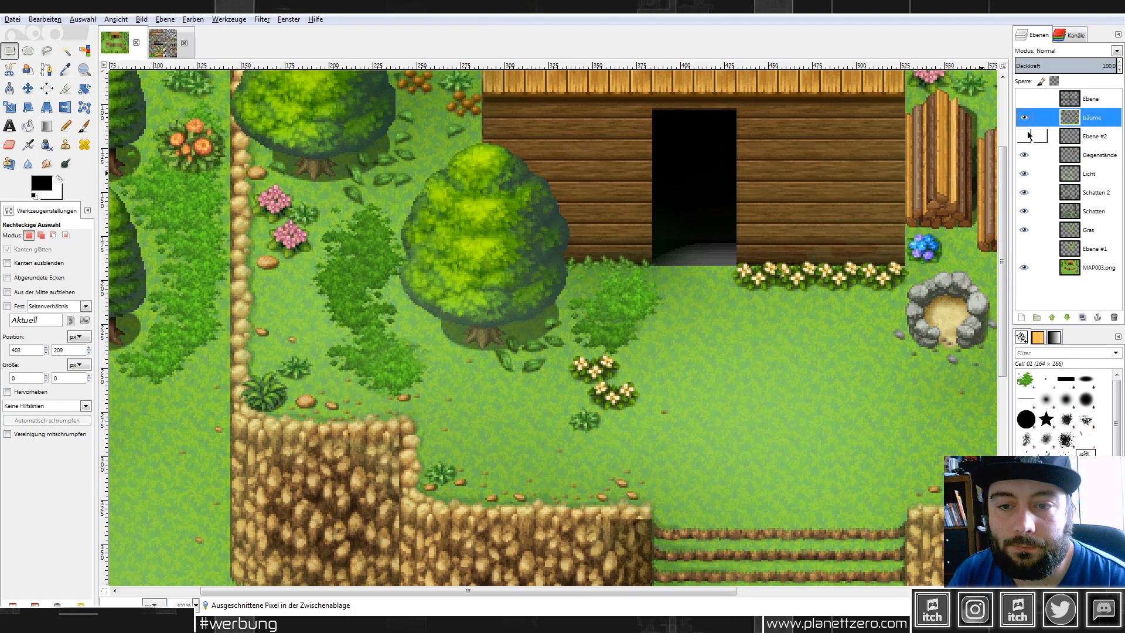
left_click(1064, 133)
mouse_move(302, 207)
left_mouse_down()
mouse_move(392, 278)
mouse_move(212, 222)
left_mouse_up()
key("ctrl+c")
key("ctrl+v")
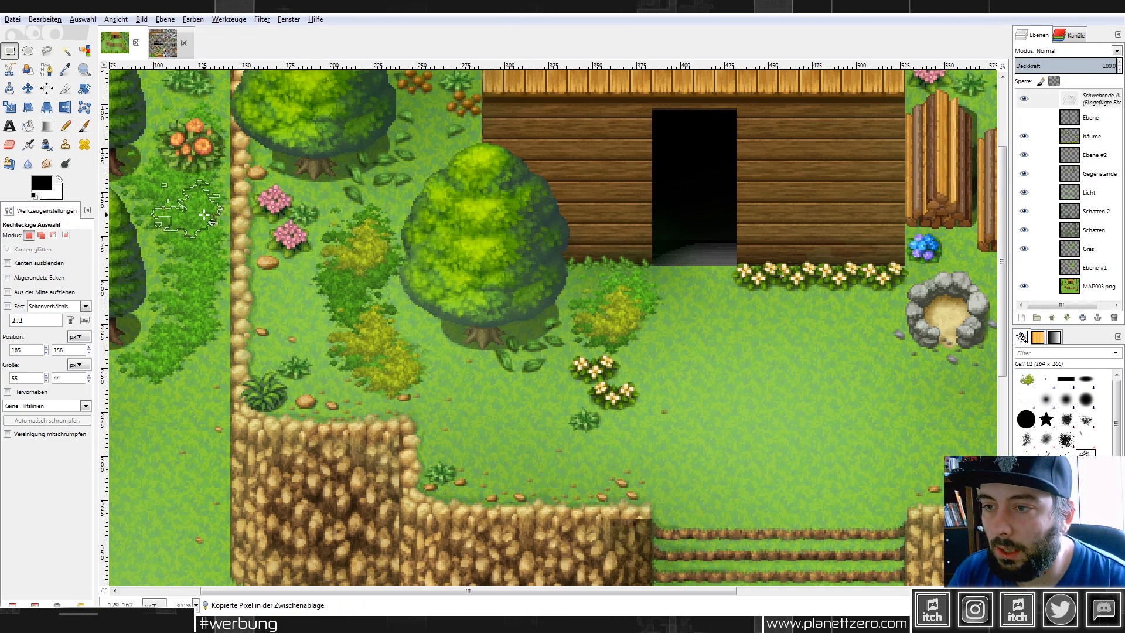
mouse_move(327, 250)
left_mouse_down()
mouse_move(380, 273)
mouse_move(374, 265)
left_mouse_up()
left_click(431, 259)
left_click_drag(1089, 140, 1095, 109)
Copy the upper yellowish patch and place two copies on the green grass strip between the conifers and the stone border.
scroll(414, 236, "down", 1)
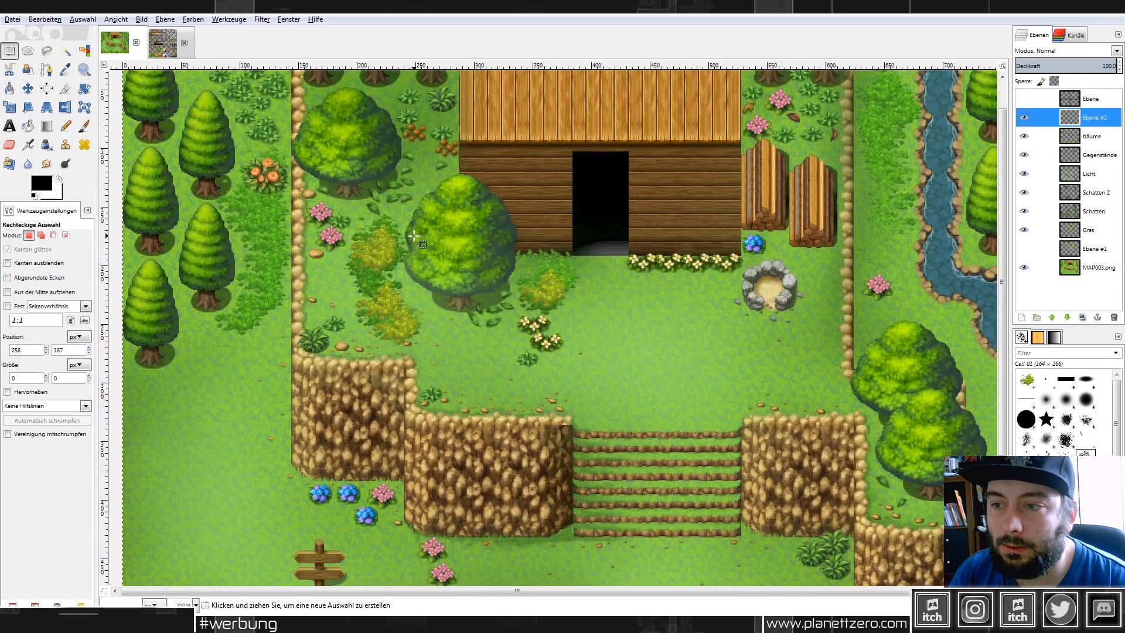
scroll(250, 228, "up", 1)
left_click_drag(385, 208, 480, 300)
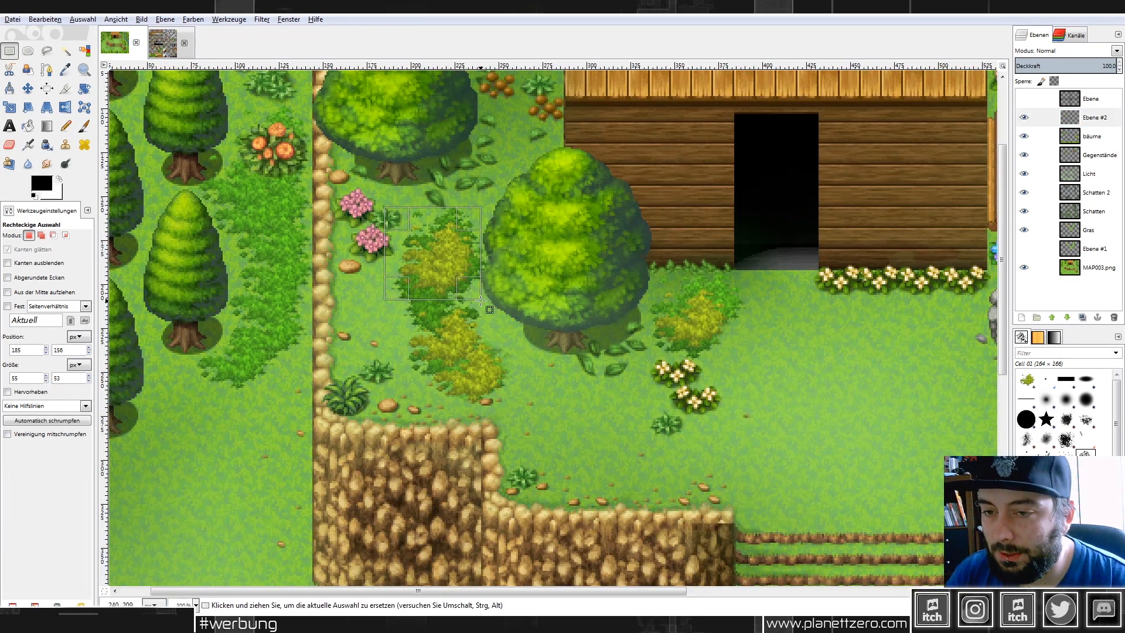
key("ctrl+c")
key("ctrl+v")
left_click_drag(443, 267, 275, 320)
key("ctrl+v")
left_click(570, 324)
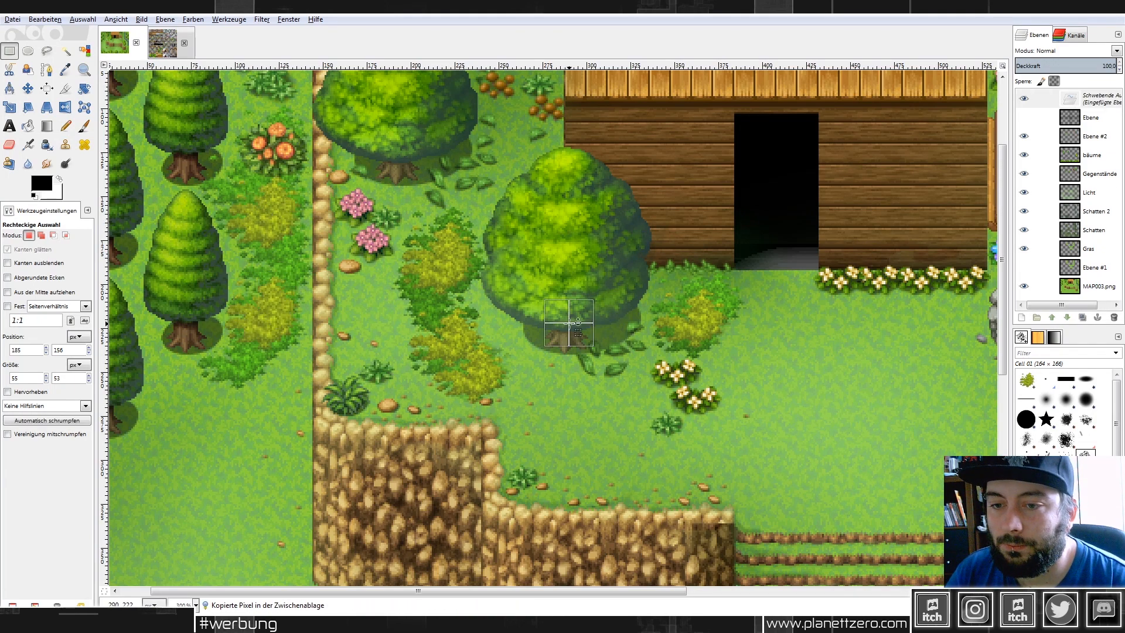
Paste two yellowish patches onto the grass strip between the stone border and the river, and anchor them.
scroll(708, 357, "down", 2)
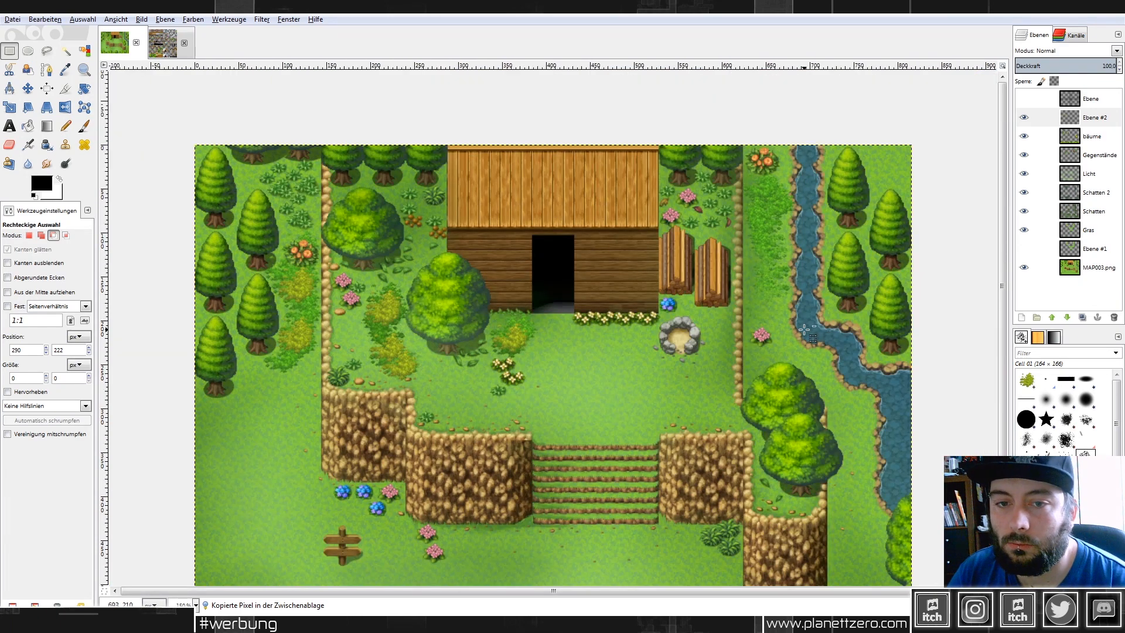
key("ctrl+v")
left_click_drag(546, 384, 781, 215)
left_click_drag(776, 211, 785, 216)
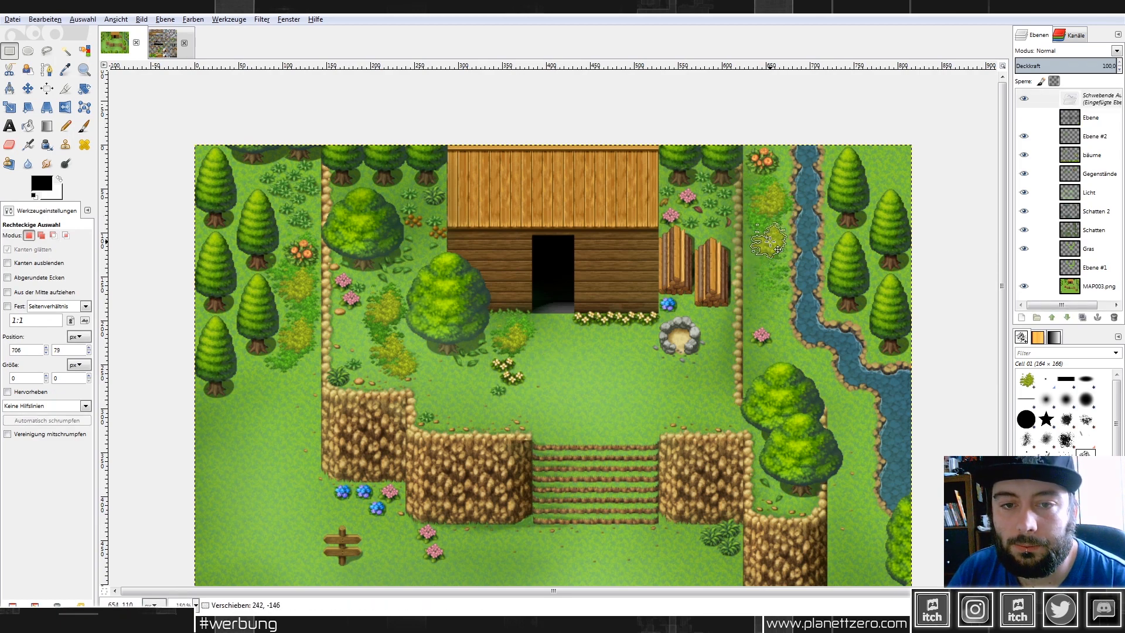
left_click(841, 256)
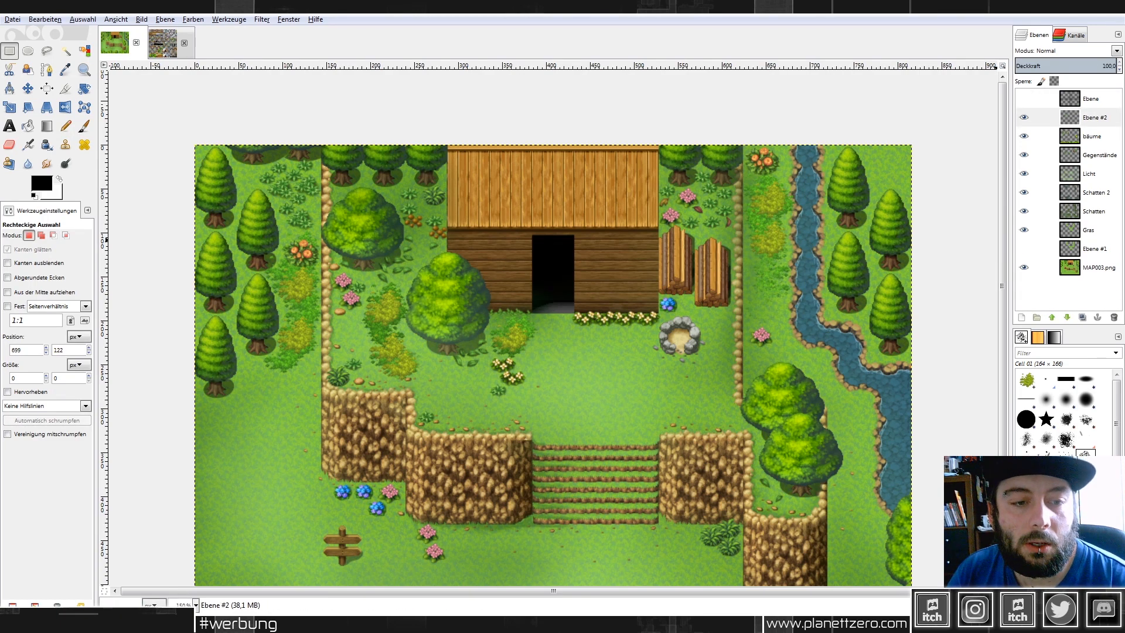
Try a Paintbrush stamp with the Cell 01 brush on the lawn in front of the house and undo it.
scroll(1070, 428, "down", 1)
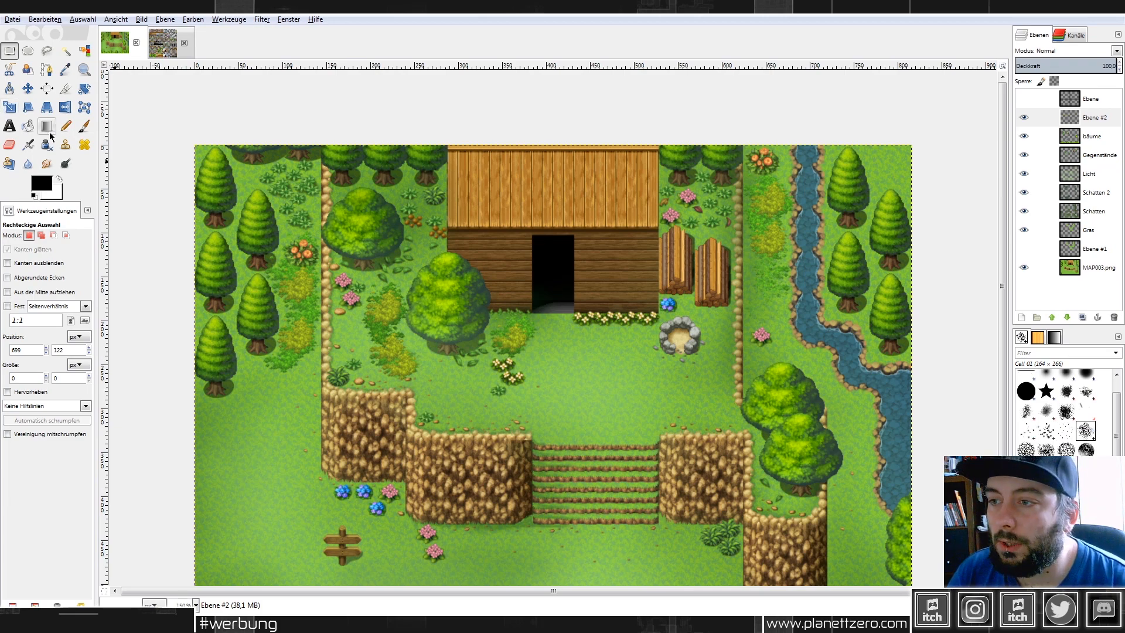
left_click(87, 129)
left_click(18, 291)
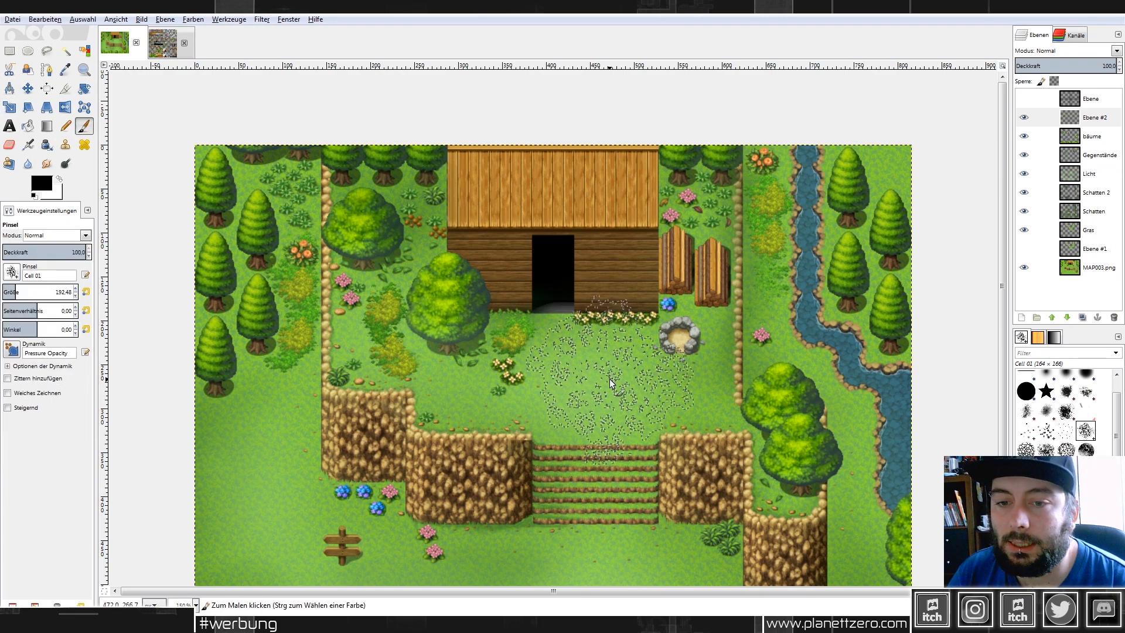
left_click(609, 379)
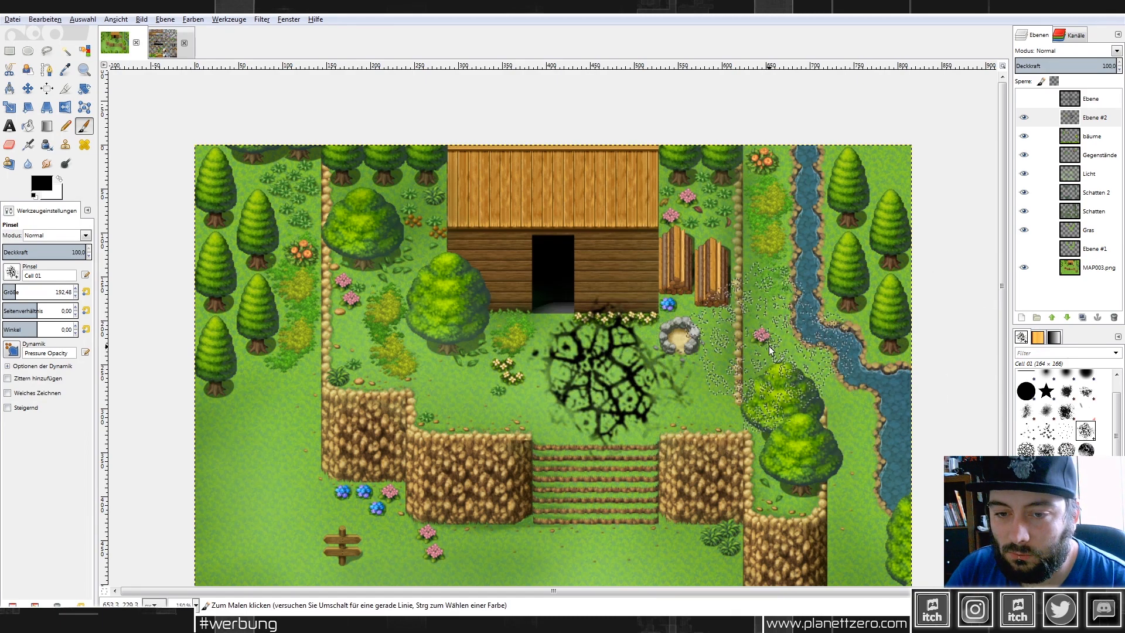
key("ctrl")
key("ctrl+z")
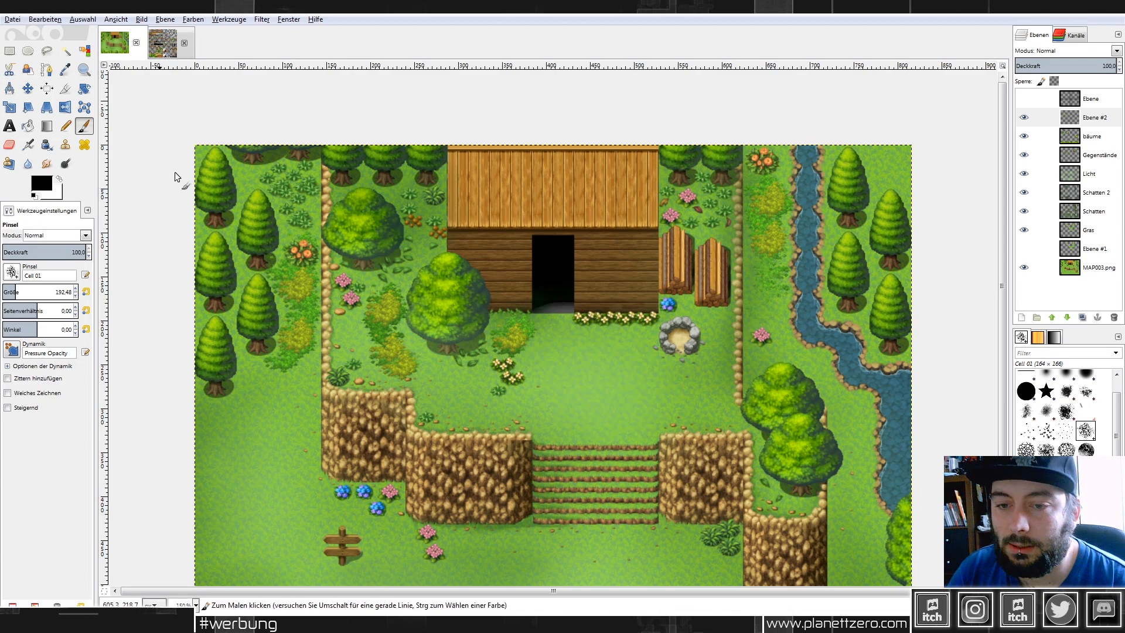
Choose the Chalk 02 brush, test it with one Paintbrush stamp on the lawn and undo the stamp.
left_click(14, 148)
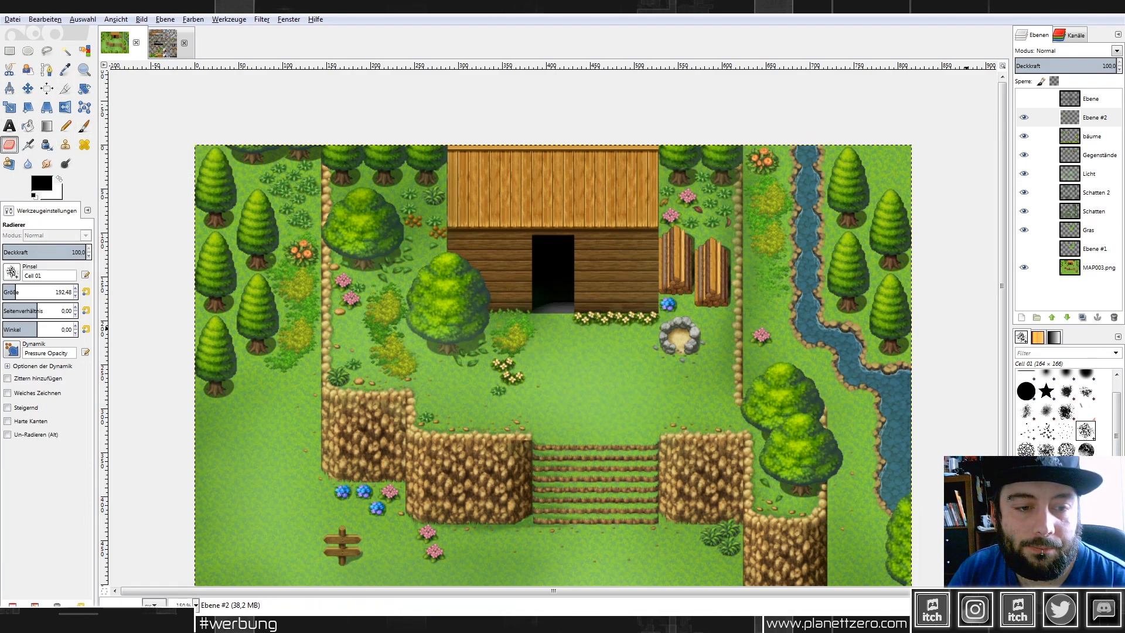
left_click(1066, 450)
left_click(85, 128)
left_click(578, 362)
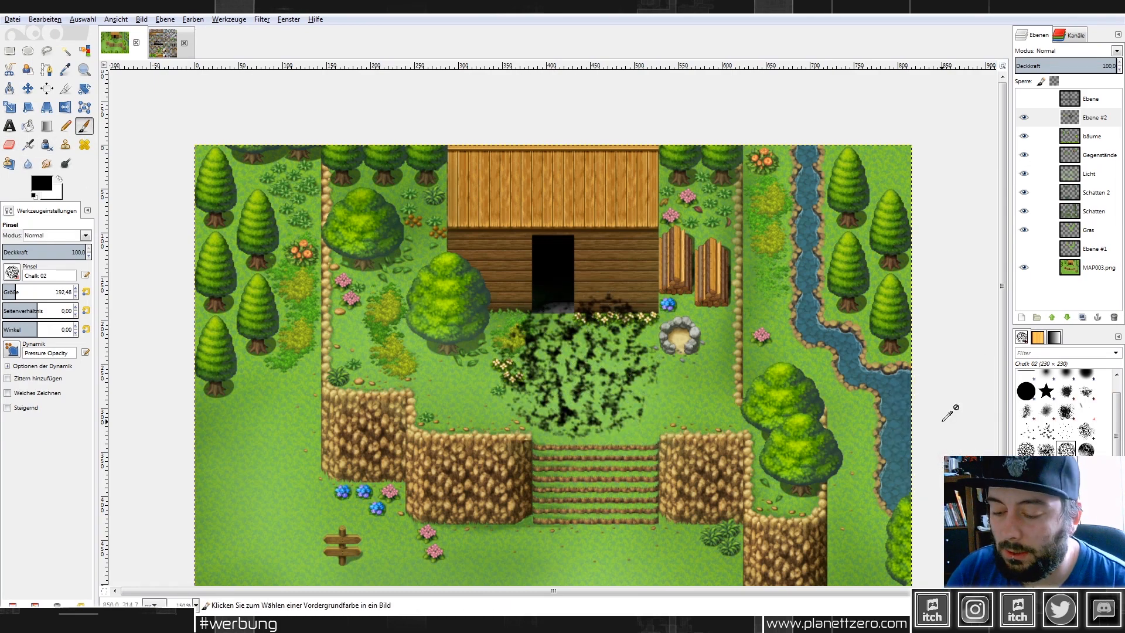
key("ctrl+z")
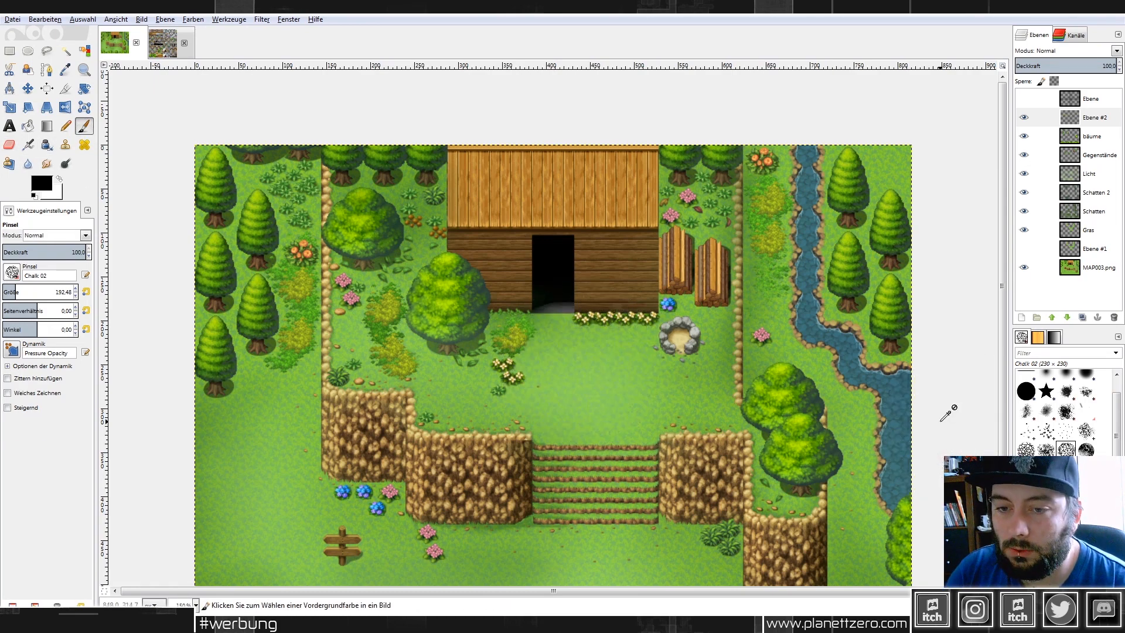
Activate the Eraser with the Chalk 02 brush and set its size to 40.
left_click(9, 145)
left_click_drag(13, 287, 9, 287)
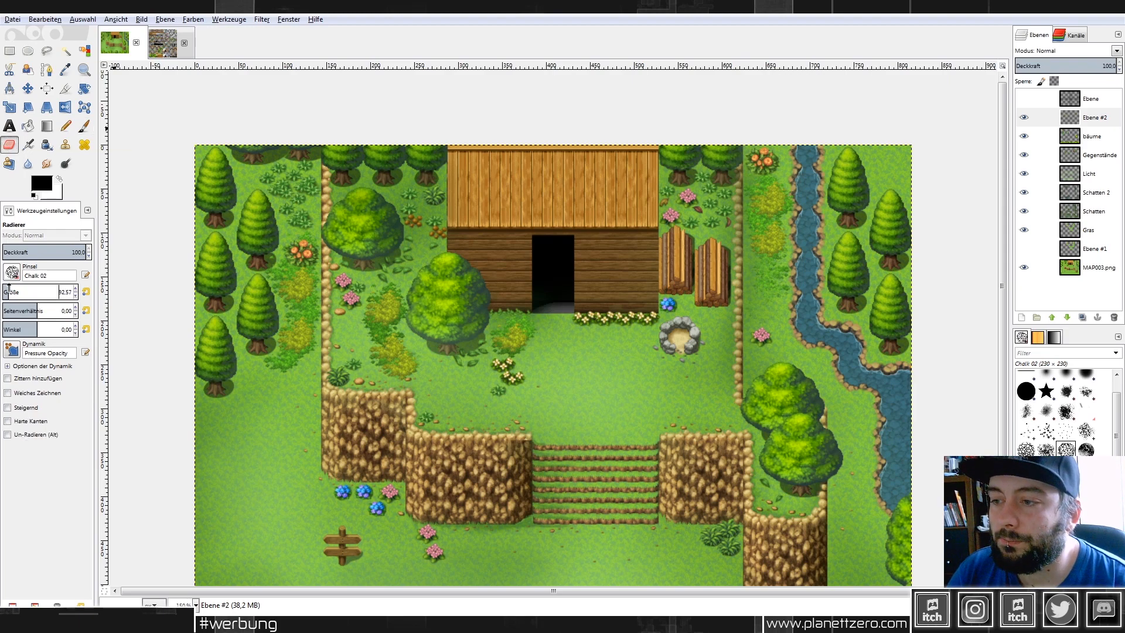
scroll(297, 352, "up", 3)
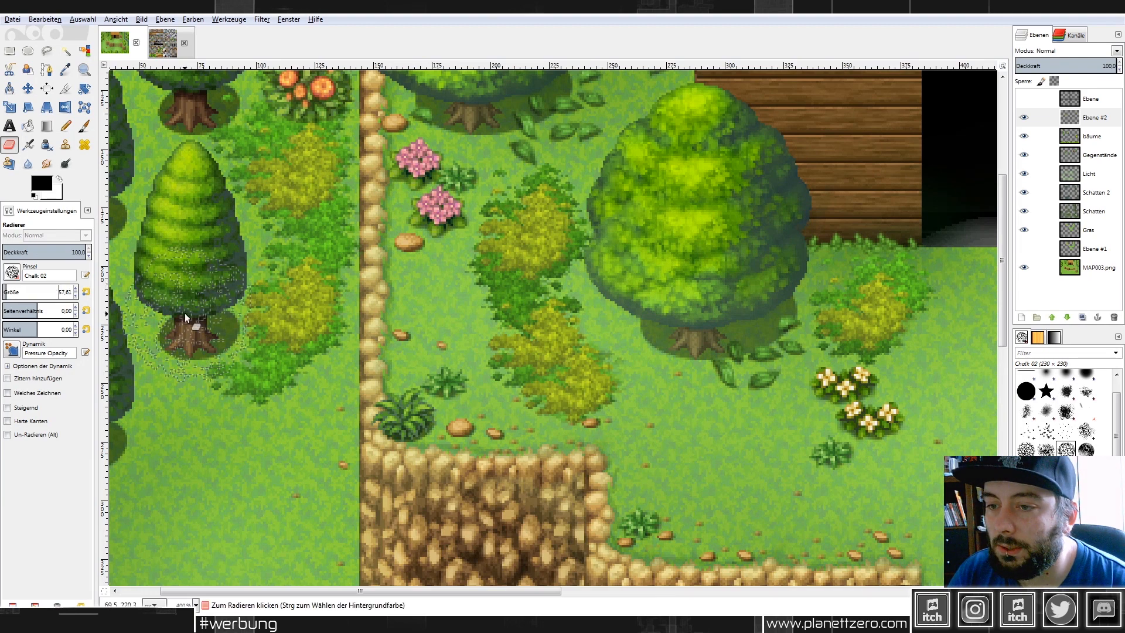
left_click(50, 293)
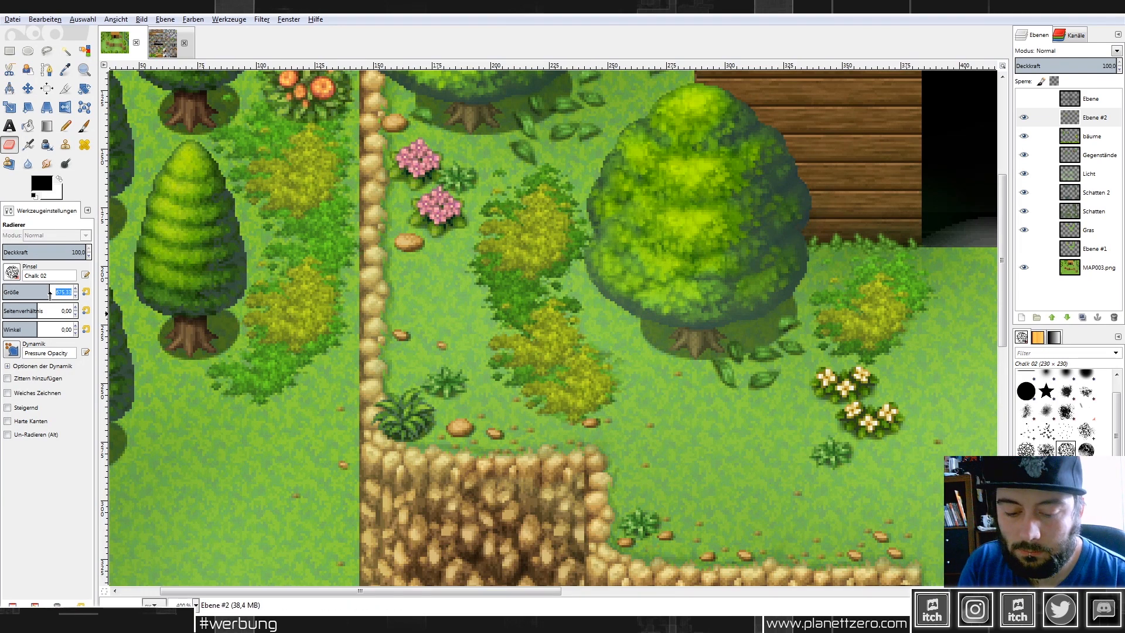
type("40")
key("Return")
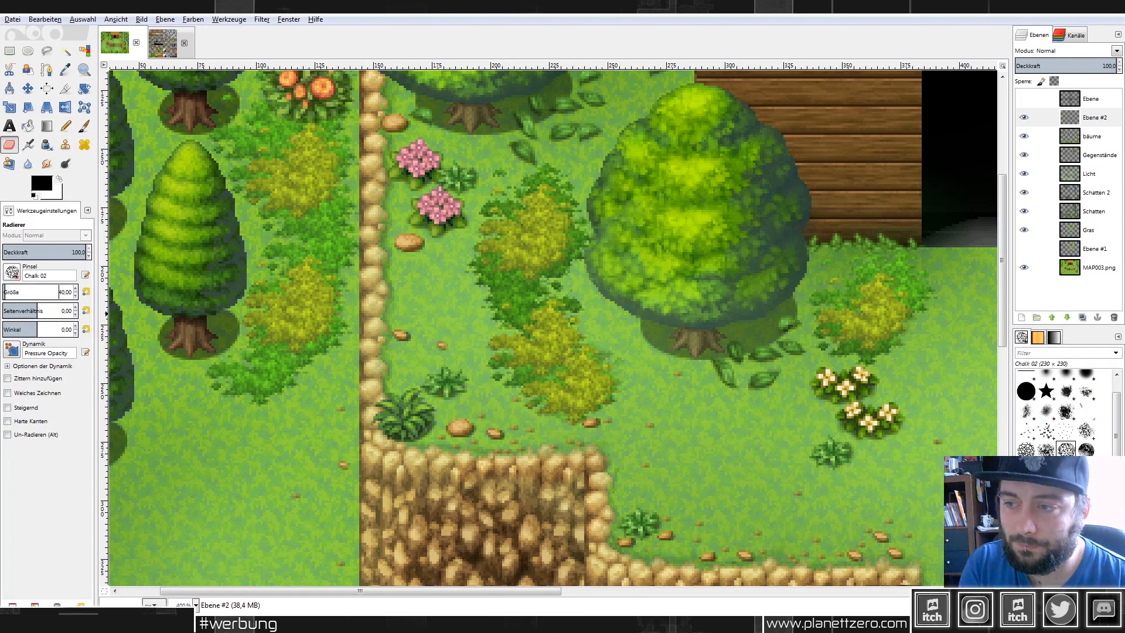
Thin out the yellowish patches beside the conifers, tree, house wall and river with the Eraser, undoing the last stroke.
left_click(279, 342)
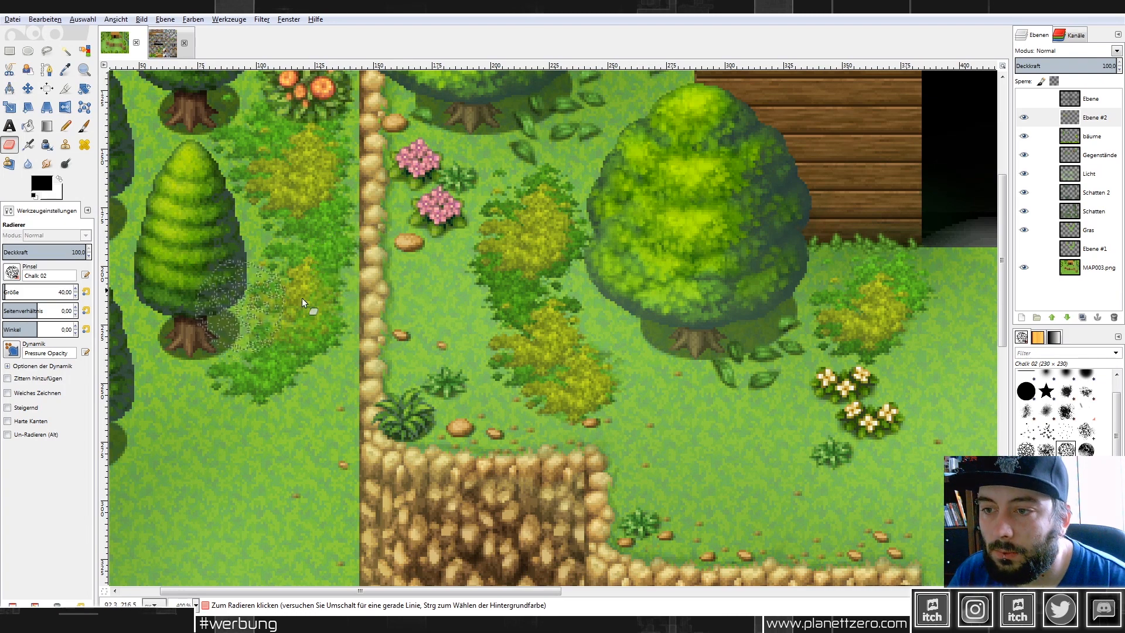
scroll(238, 304, "up", 4)
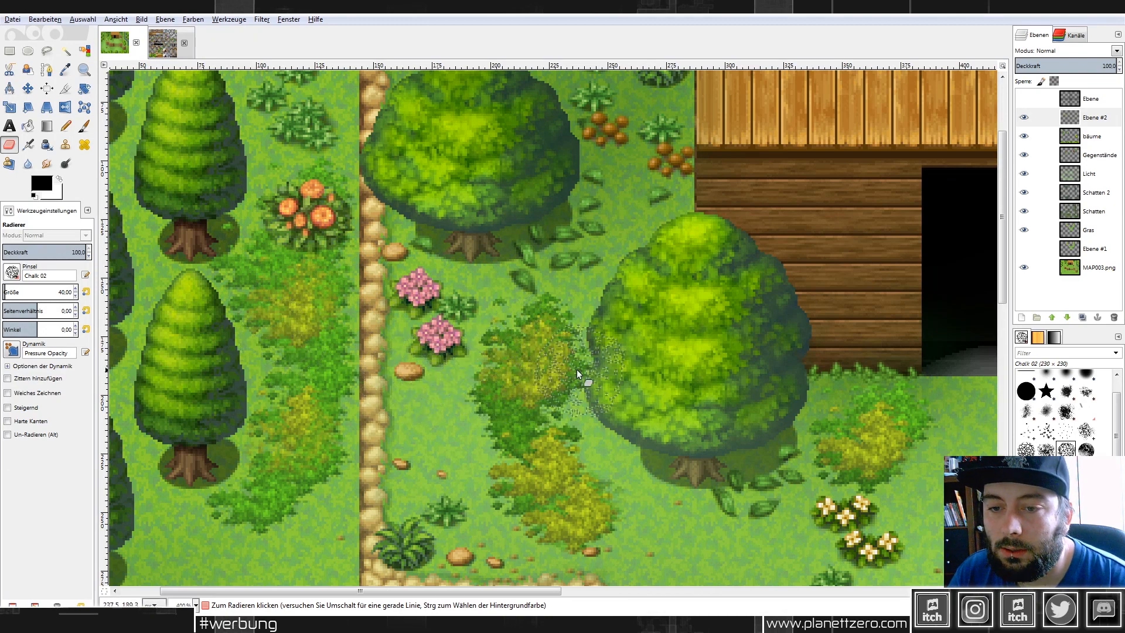
scroll(645, 402, "down", 3)
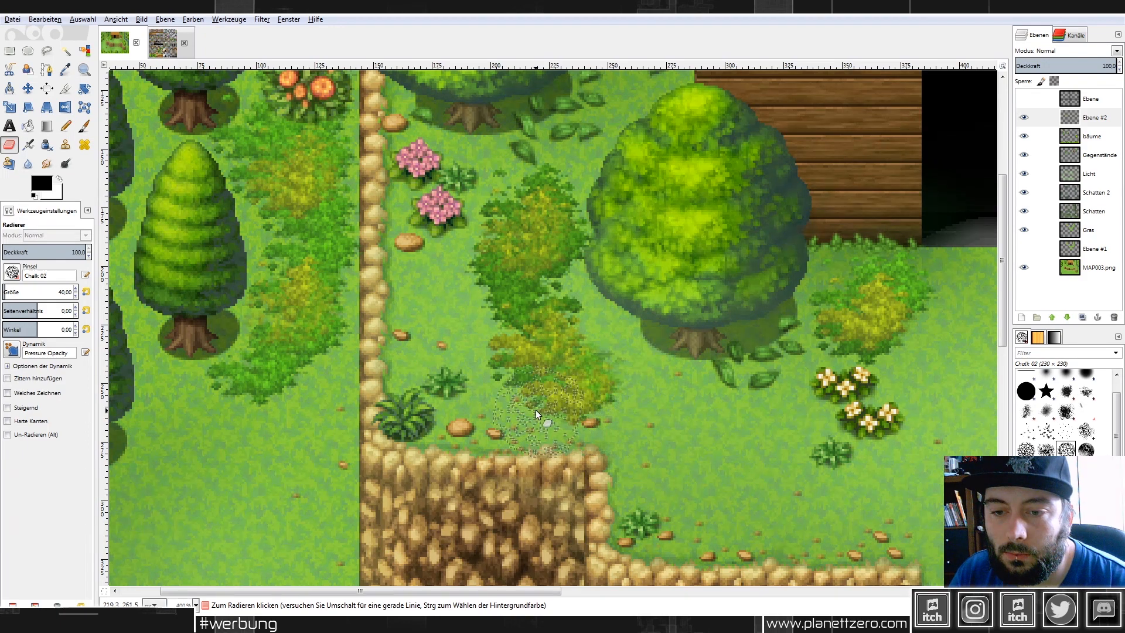
scroll(758, 402, "down", 3)
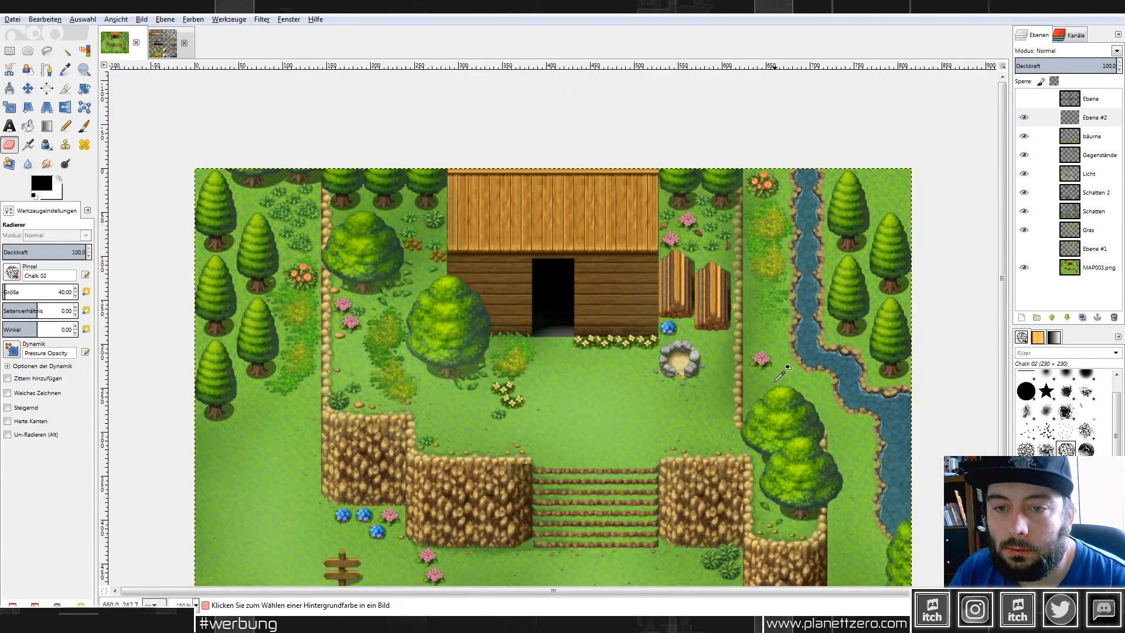
scroll(633, 388, "up", 3)
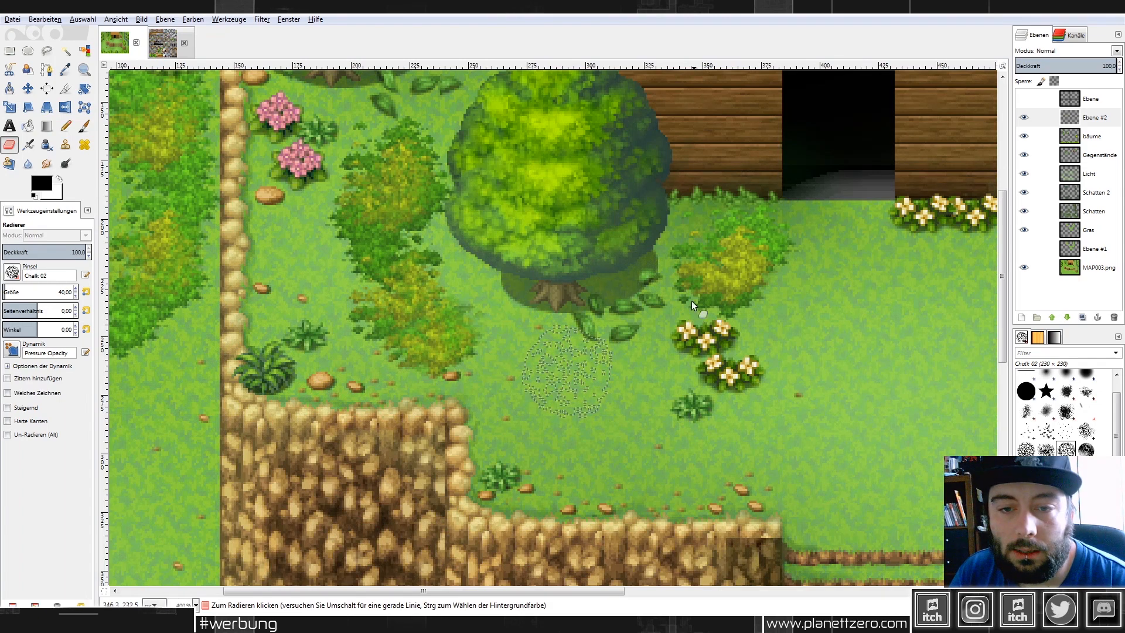
scroll(842, 330, "down", 3)
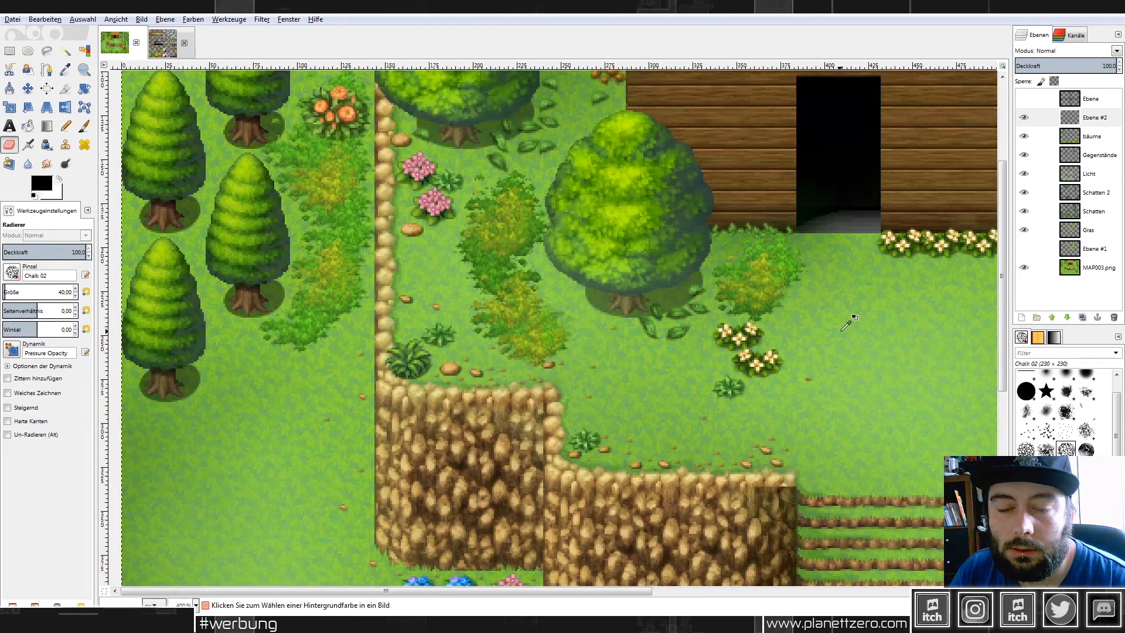
scroll(822, 179, "up", 2)
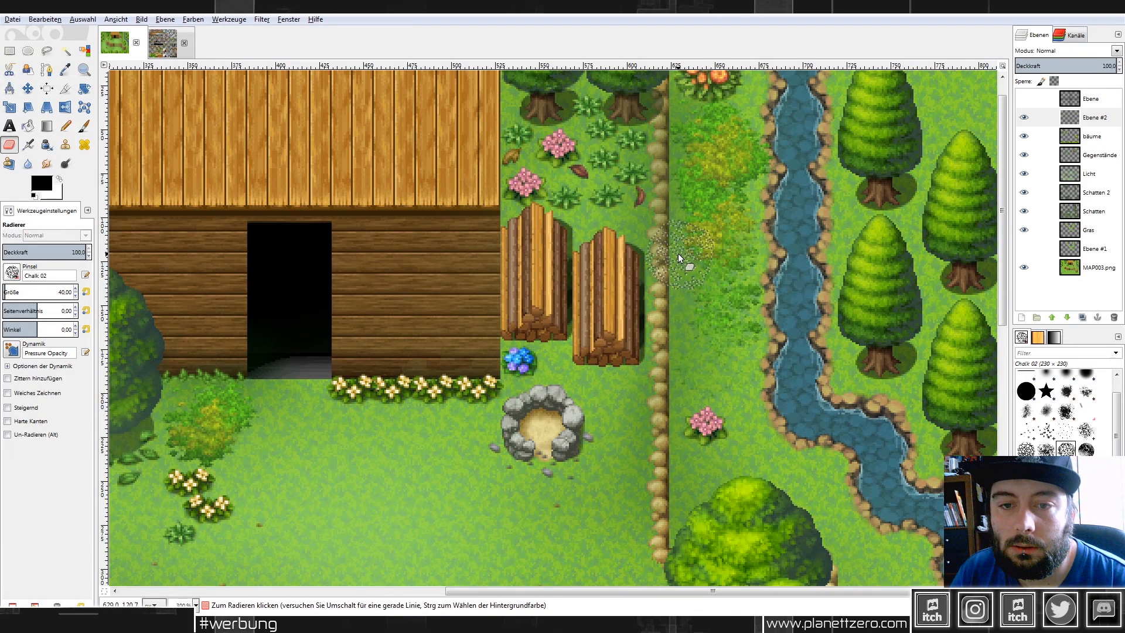
scroll(777, 301, "down", 2)
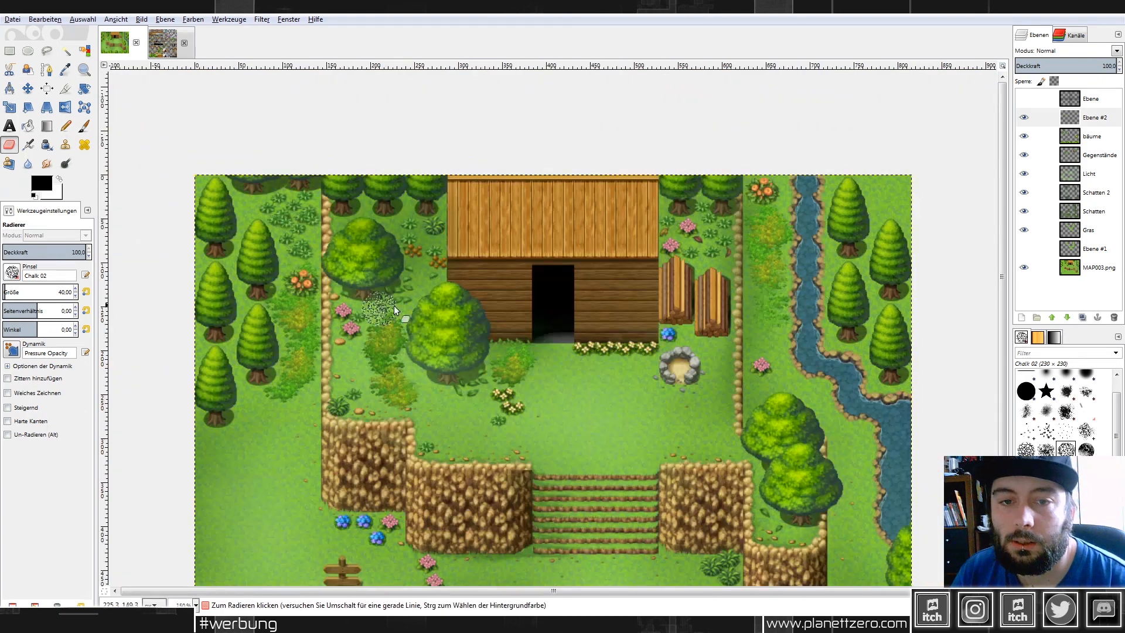
scroll(247, 385, "up", 2)
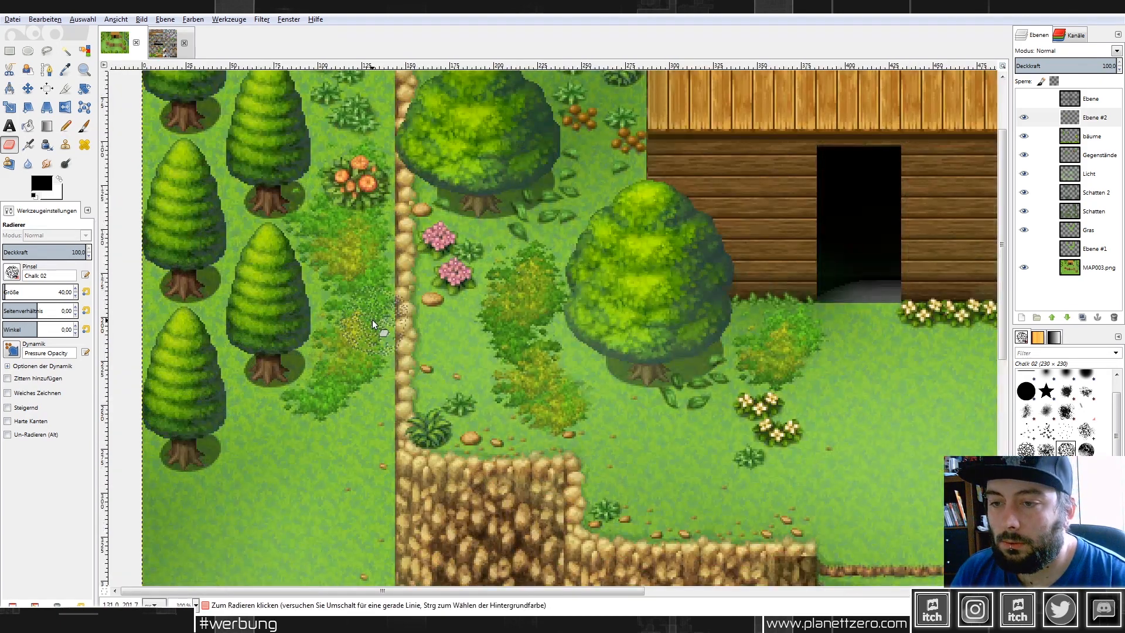
key("ctrl+z")
Select the yellowish grass patch beside the conifers and adjust its hue to -39, lightness to 22 and saturation to -36.
key("r")
left_click_drag(281, 294, 402, 415)
left_click(193, 20)
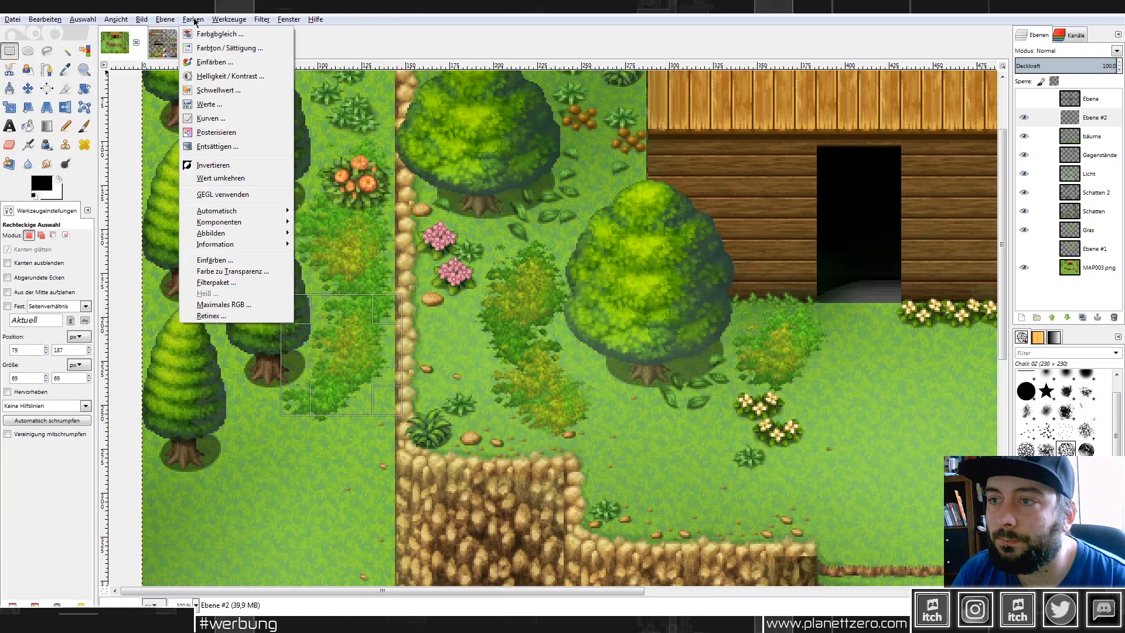
left_click(221, 49)
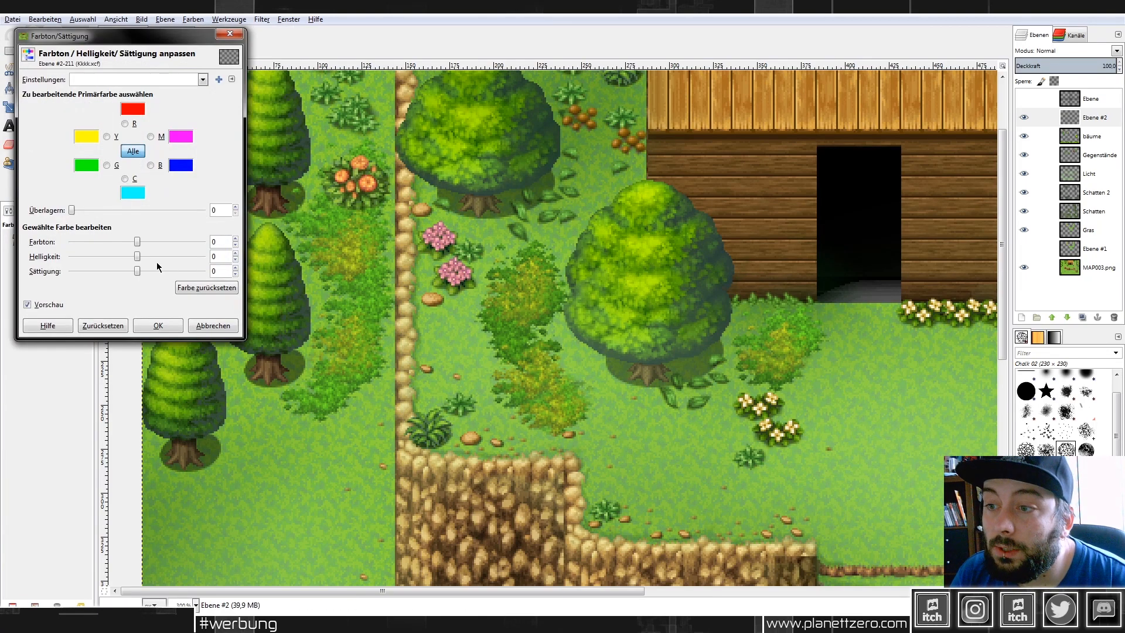
mouse_move(137, 242)
left_mouse_down()
mouse_move(170, 244)
mouse_move(117, 240)
mouse_move(138, 257)
mouse_move(148, 256)
mouse_move(135, 241)
mouse_move(104, 237)
mouse_move(177, 240)
mouse_move(115, 241)
mouse_move(133, 271)
mouse_move(114, 271)
mouse_move(124, 241)
left_mouse_up()
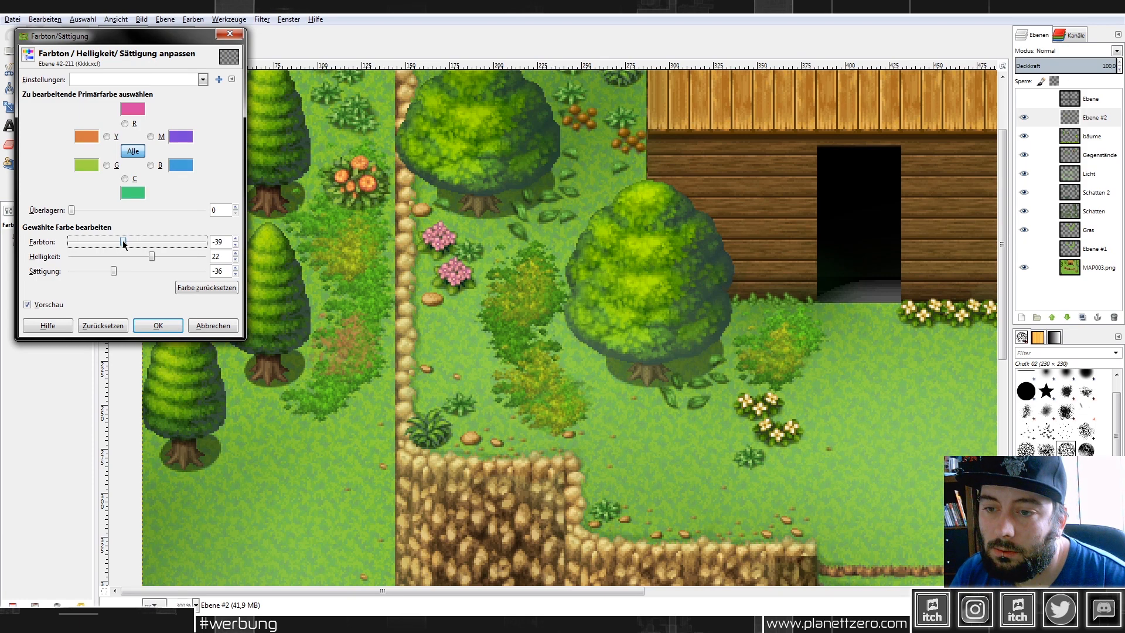
left_click(158, 325)
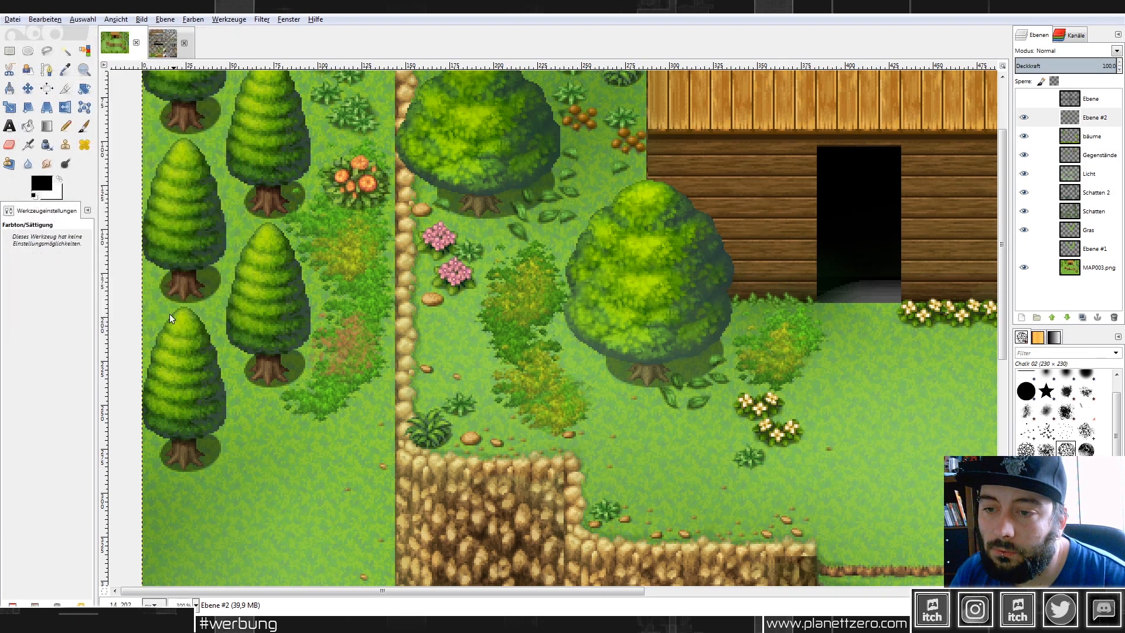
Adjust the selected grass patch beside the conifers to brightness -39 and contrast 27.
left_click(170, 19)
left_click(222, 75)
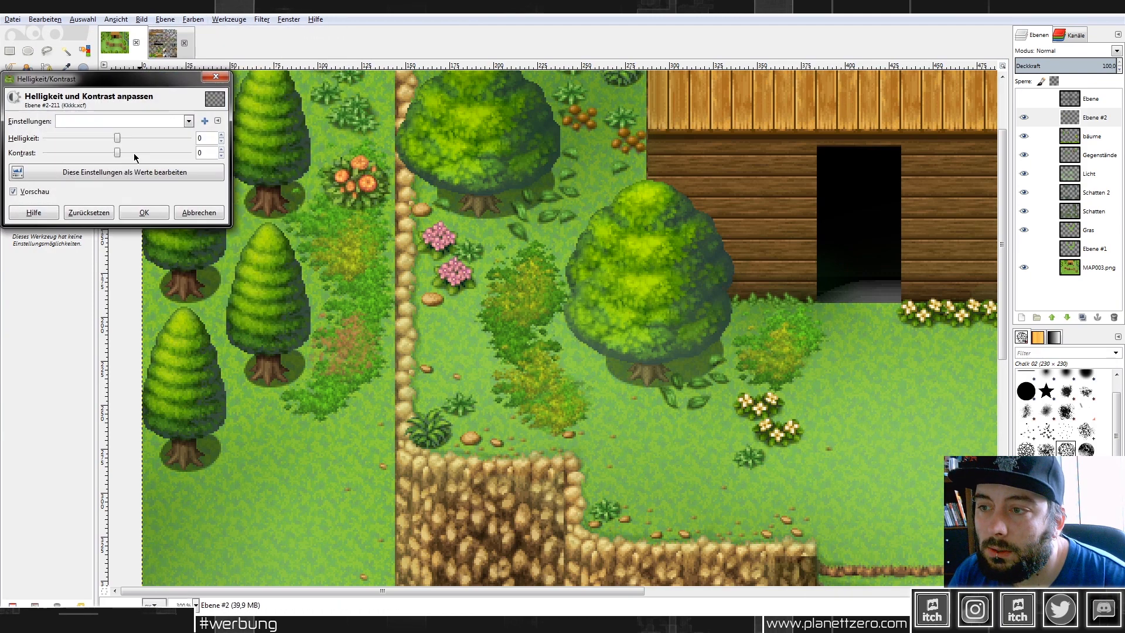
mouse_move(117, 140)
left_mouse_down()
mouse_move(89, 136)
mouse_move(122, 153)
left_mouse_up()
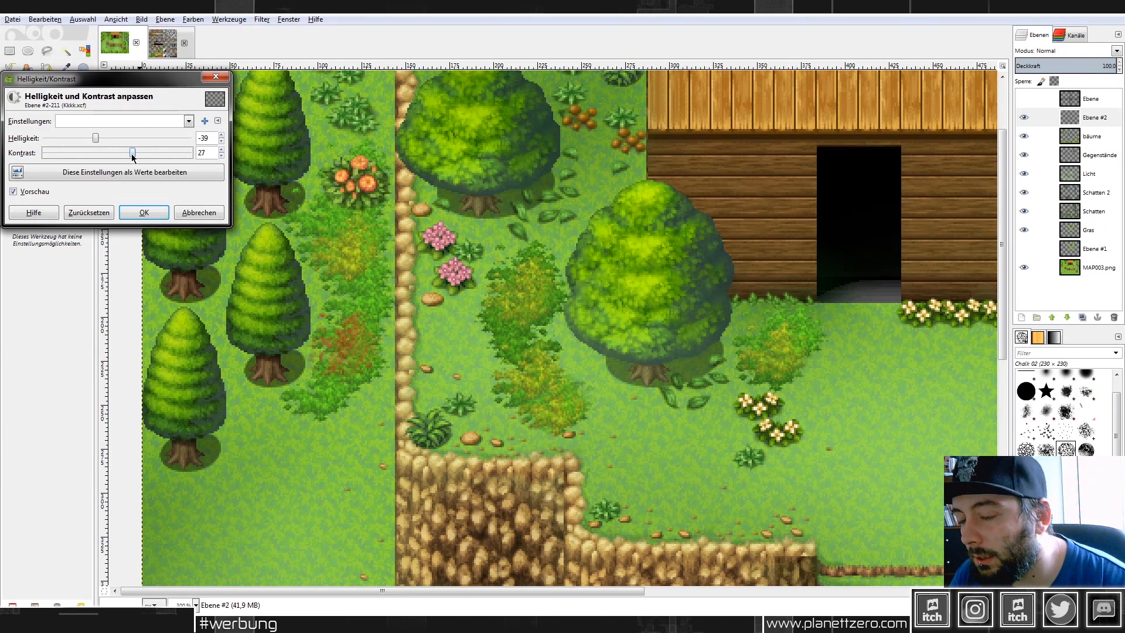
left_click(145, 212)
Fine-tune the same grass patch with Hue-Saturation, setting lightness to -1 and saturation to -4.
left_click(193, 19)
left_click(228, 53)
mouse_move(139, 273)
left_mouse_down()
mouse_move(117, 269)
mouse_move(136, 268)
mouse_move(138, 251)
left_mouse_up()
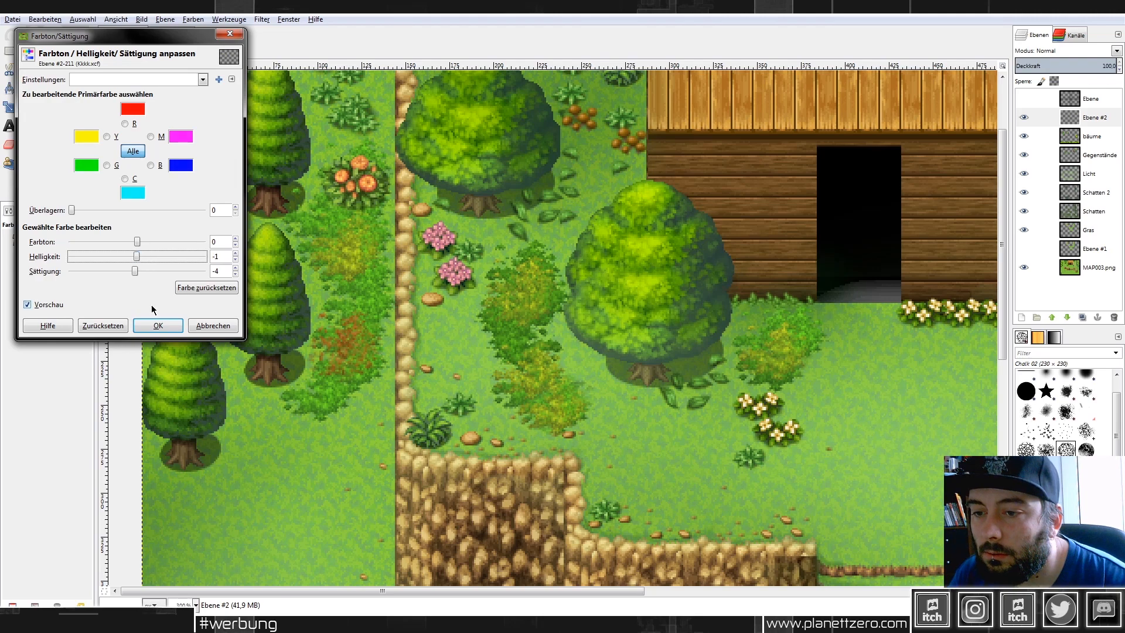
left_click(164, 324)
Cut the reddish patch beside the conifers, paste it back in place at about 64 opacity and anchor it.
scroll(229, 277, "down", 1)
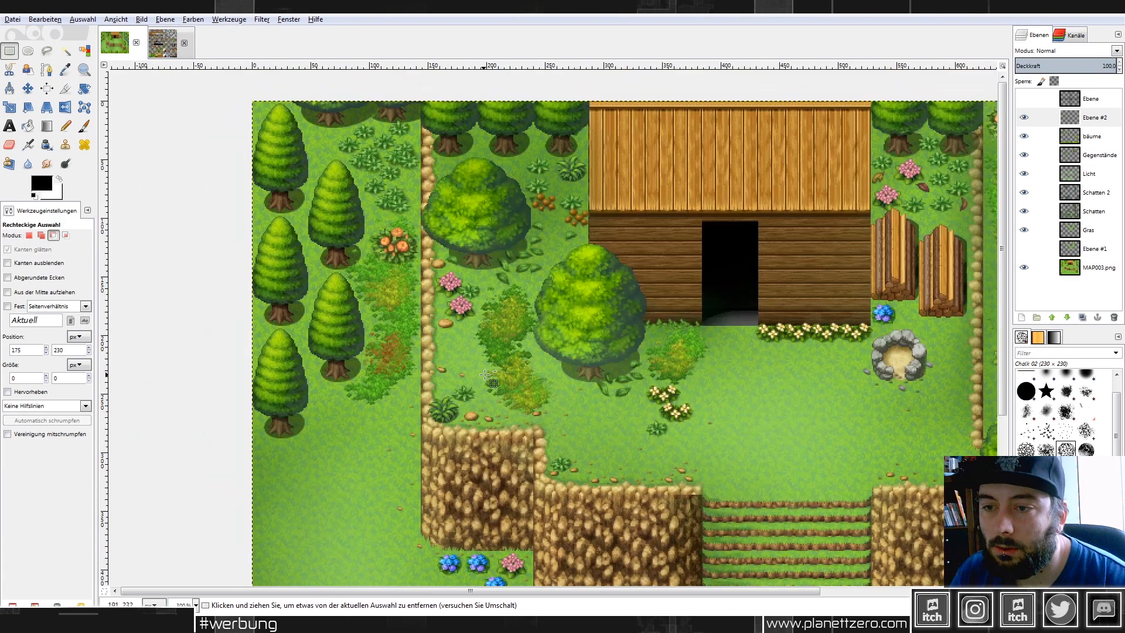
scroll(484, 374, "down", 2, "ctrl")
scroll(380, 280, "up", 2)
left_click_drag(237, 211, 378, 317)
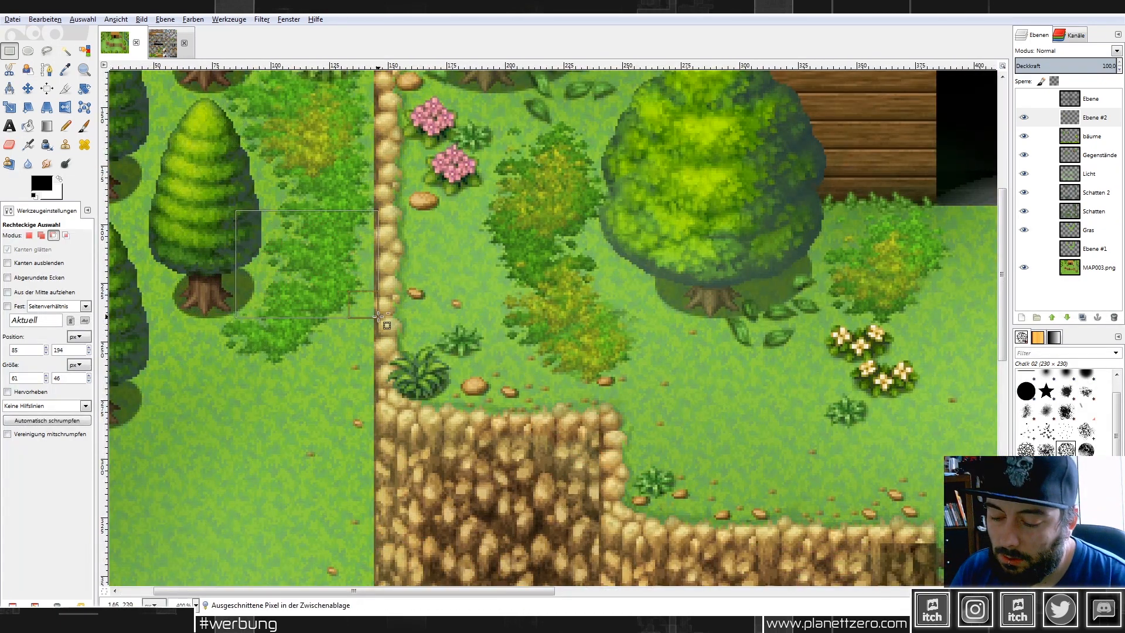
key("ctrl+x")
key("ctrl+v")
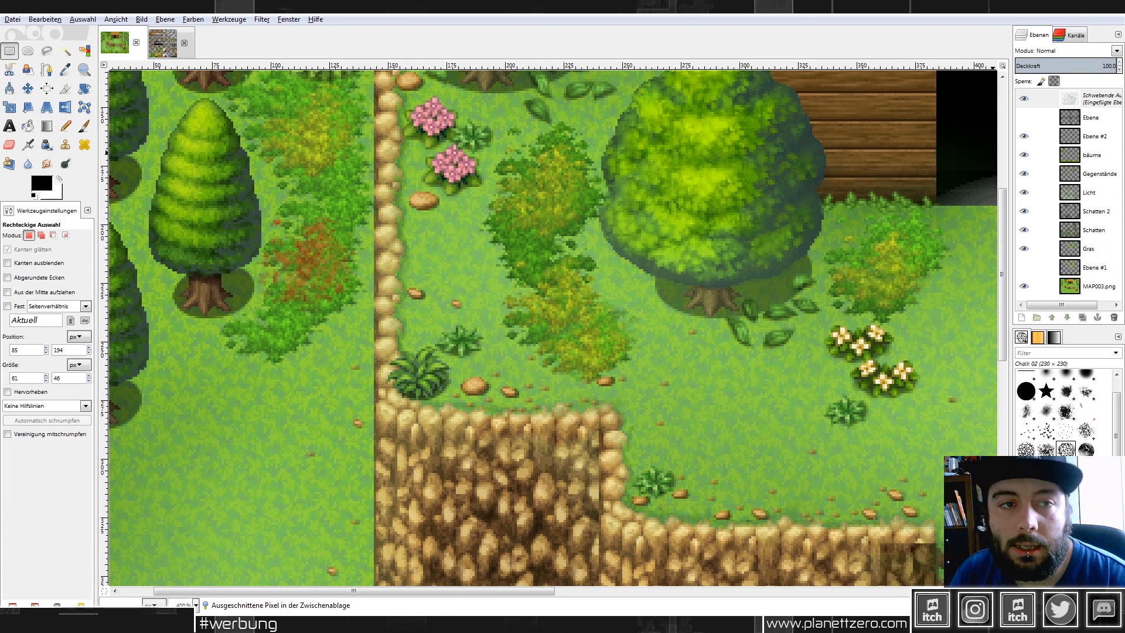
left_click(1059, 64)
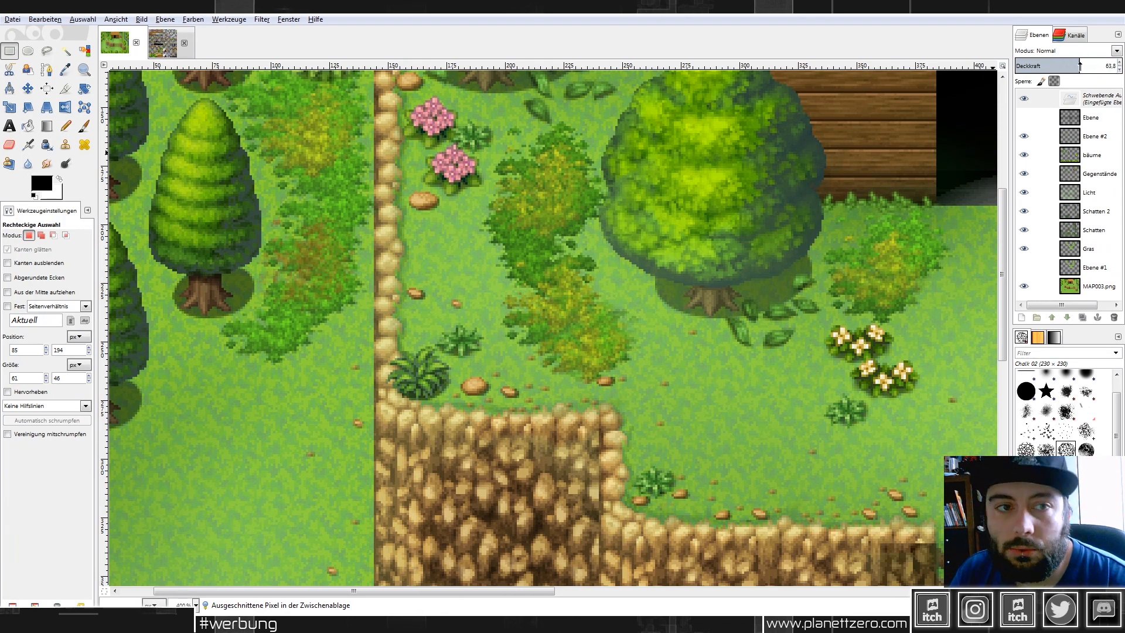
left_click(370, 244)
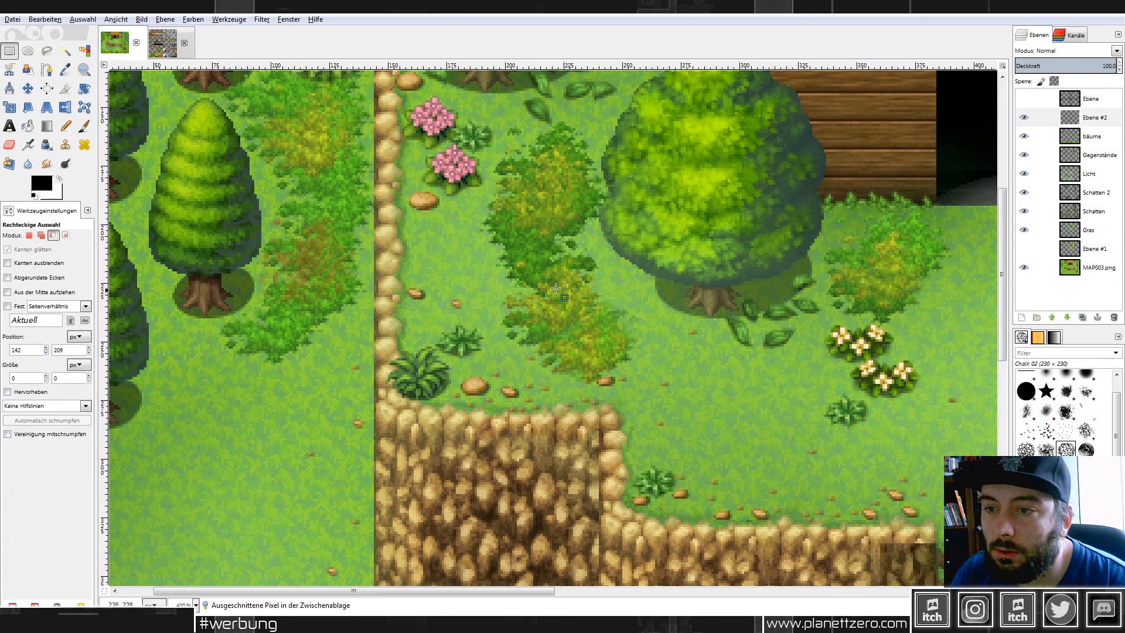
Copy the reddish patch beside the conifers, place the copy over the grass patch left of the house entrance and anchor it.
scroll(578, 297, "down", 2)
scroll(274, 267, "up", 1)
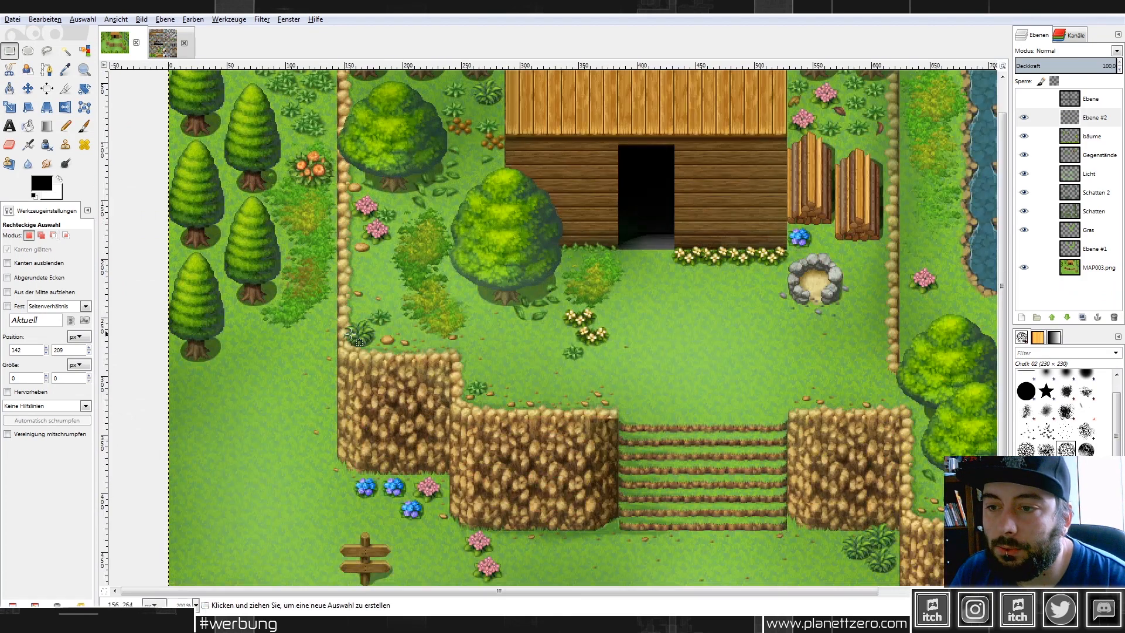
left_click_drag(259, 246, 352, 333)
key("ctrl+c")
key("ctrl+v")
left_click_drag(282, 269, 590, 289)
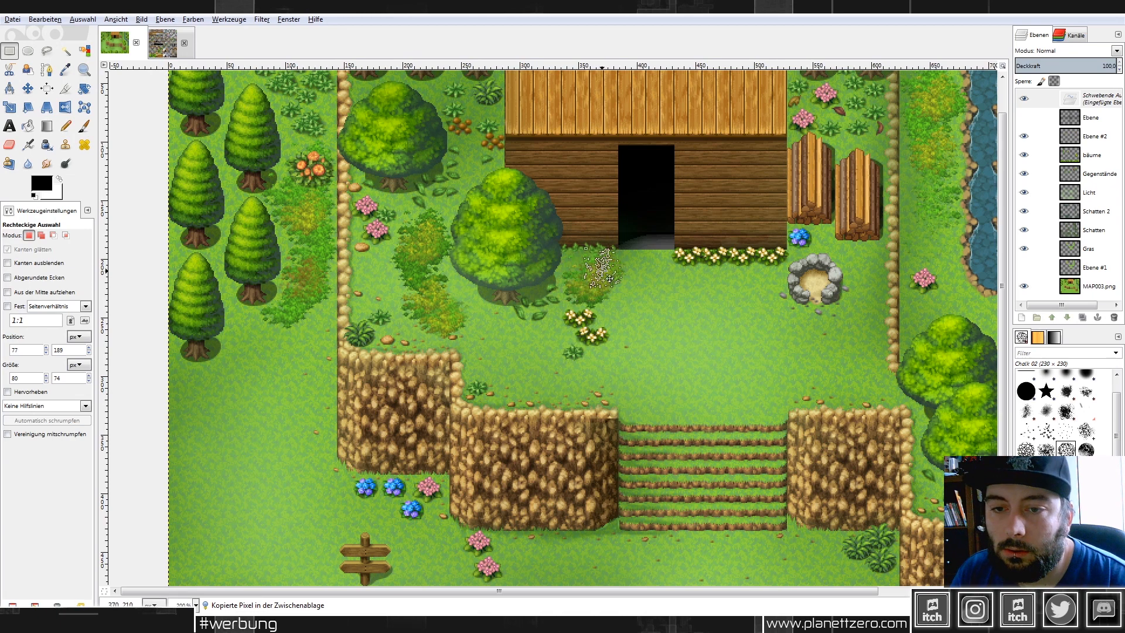
left_click(666, 284)
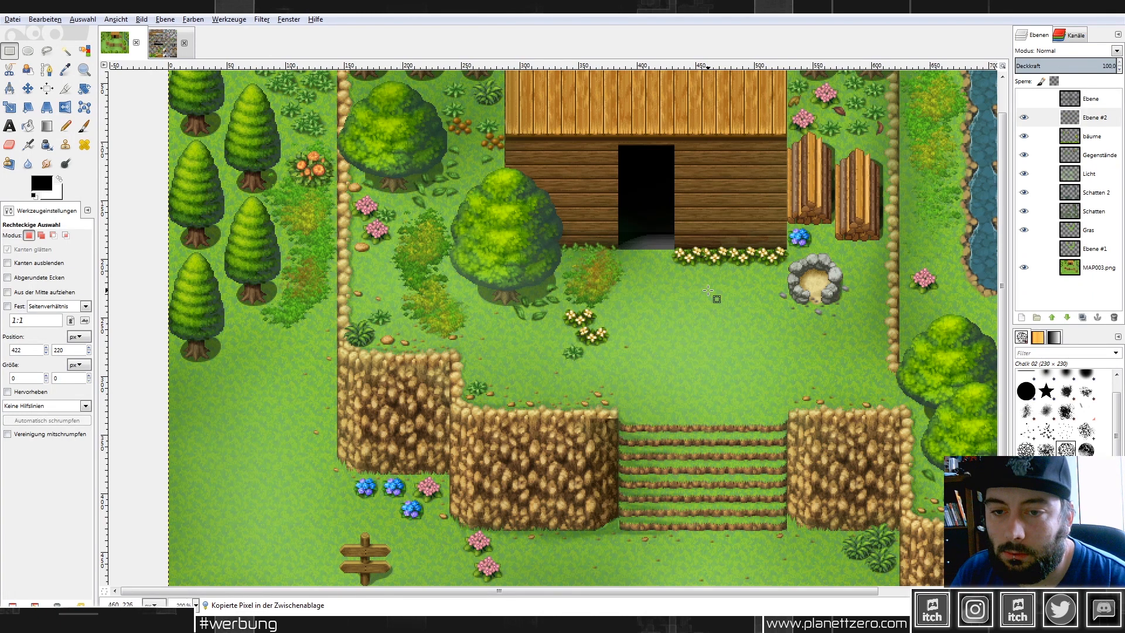
Make the pasted reddish patch beside the house entrance float again, lower its opacity and anchor it.
scroll(750, 271, "up", 2)
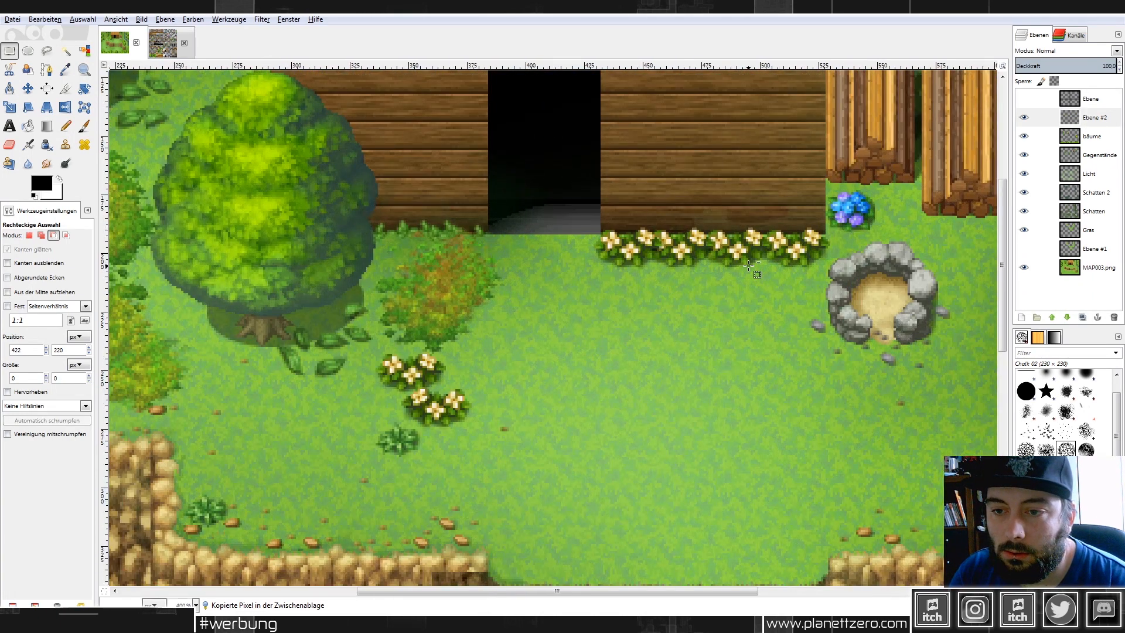
key("ctrl+v")
scroll(750, 267, "down", 2)
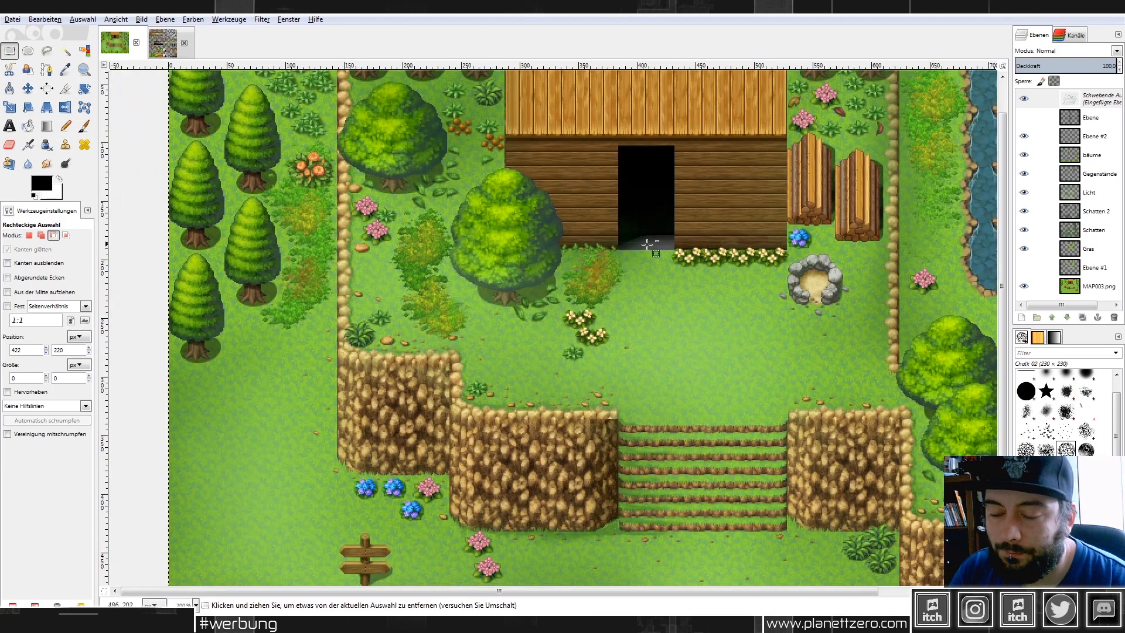
mouse_move(1079, 65)
left_mouse_down()
mouse_move(1050, 65)
mouse_move(1071, 65)
left_mouse_up()
left_click(725, 342)
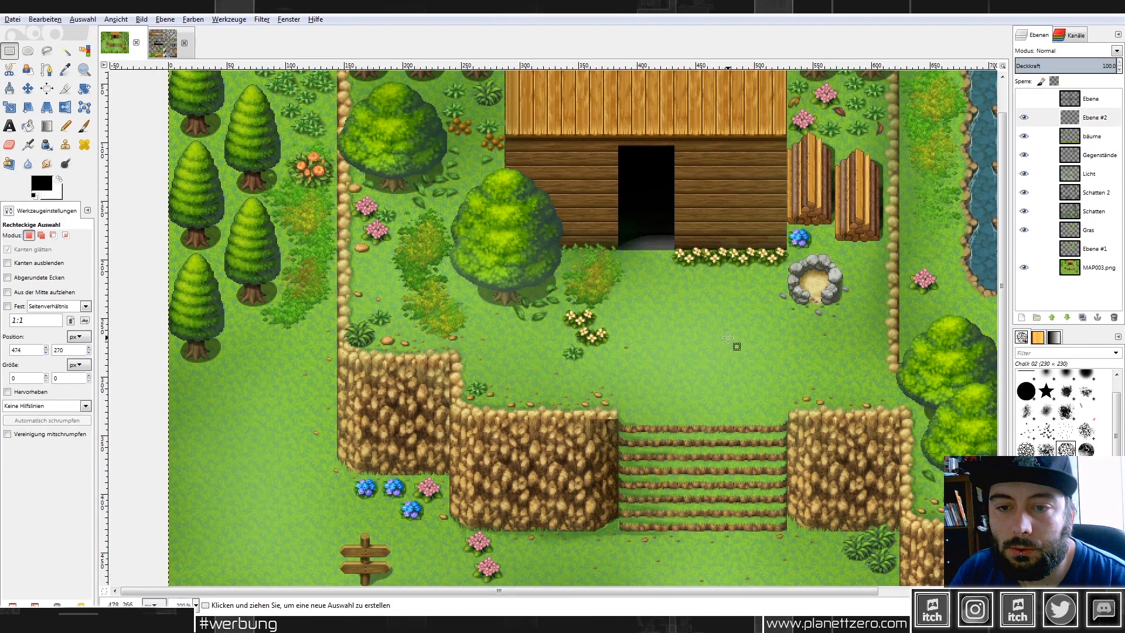
Activate the Eraser and set its opacity to 17.5.
scroll(674, 332, "down", 1)
scroll(537, 301, "up", 2)
scroll(548, 312, "up", 2)
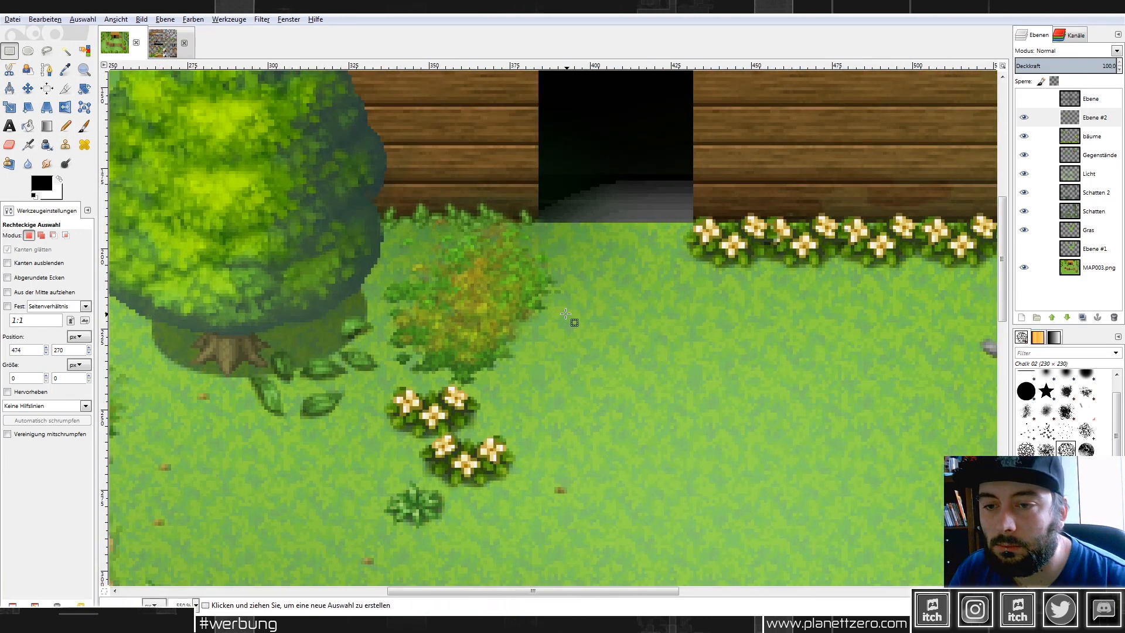
scroll(595, 320, "down", 3)
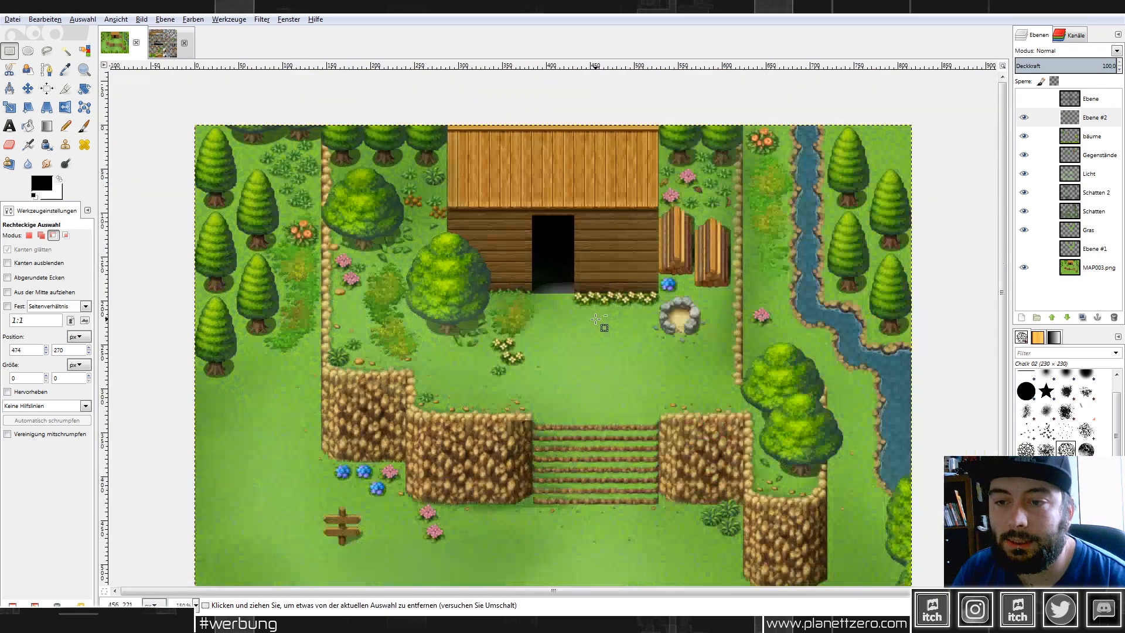
scroll(640, 317, "down", 1)
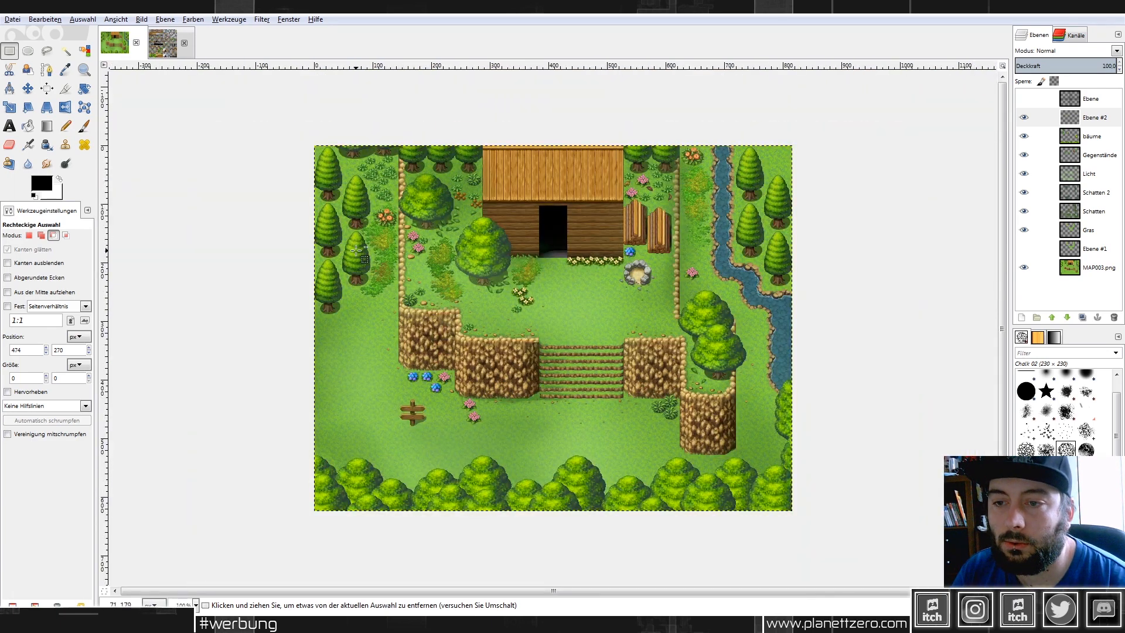
scroll(356, 251, "up", 2)
left_click(9, 144)
left_click(17, 252)
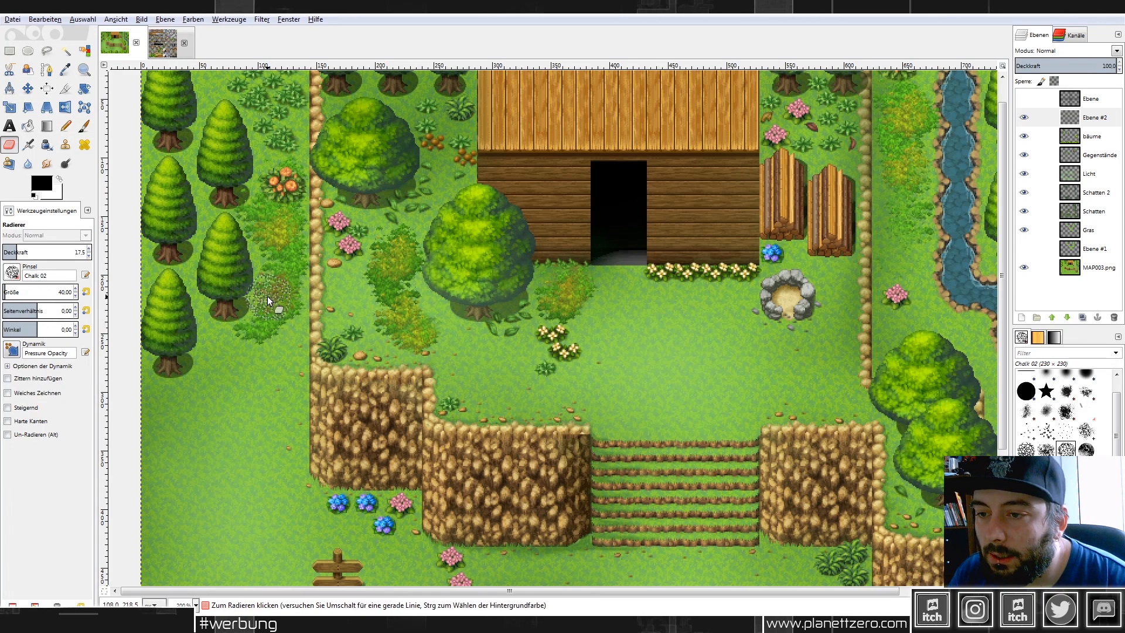
Toggle the Ebene #2 layer's visibility off and on, and lightly erase the reddish patch beside the conifers.
left_click(1025, 119)
left_click(1026, 120)
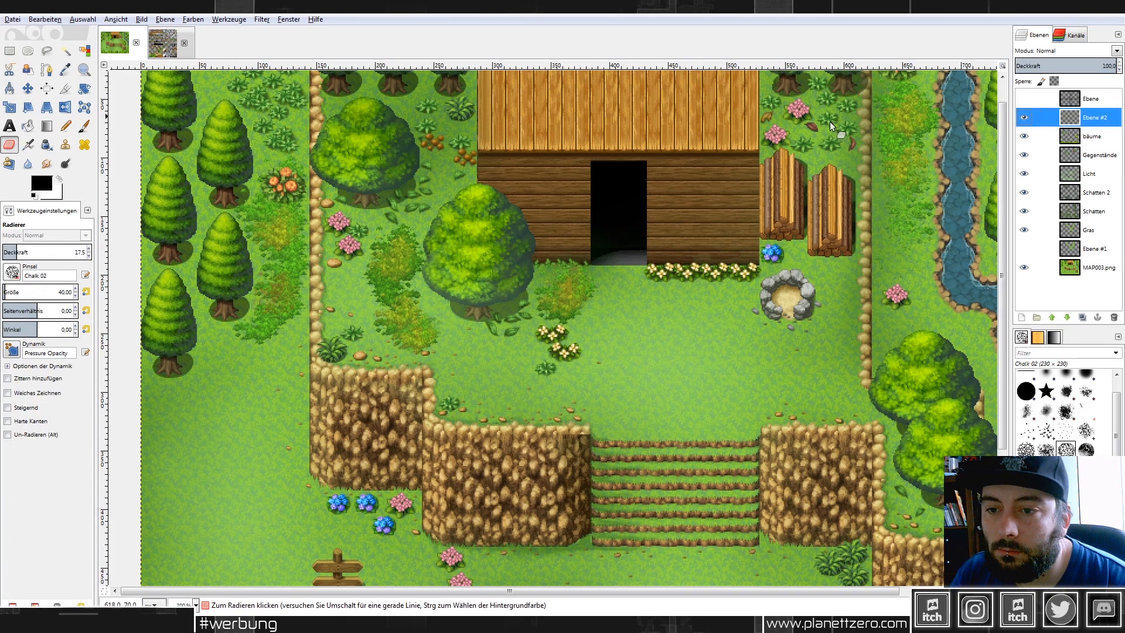
left_click(6, 54)
left_click(10, 144)
left_click(270, 295)
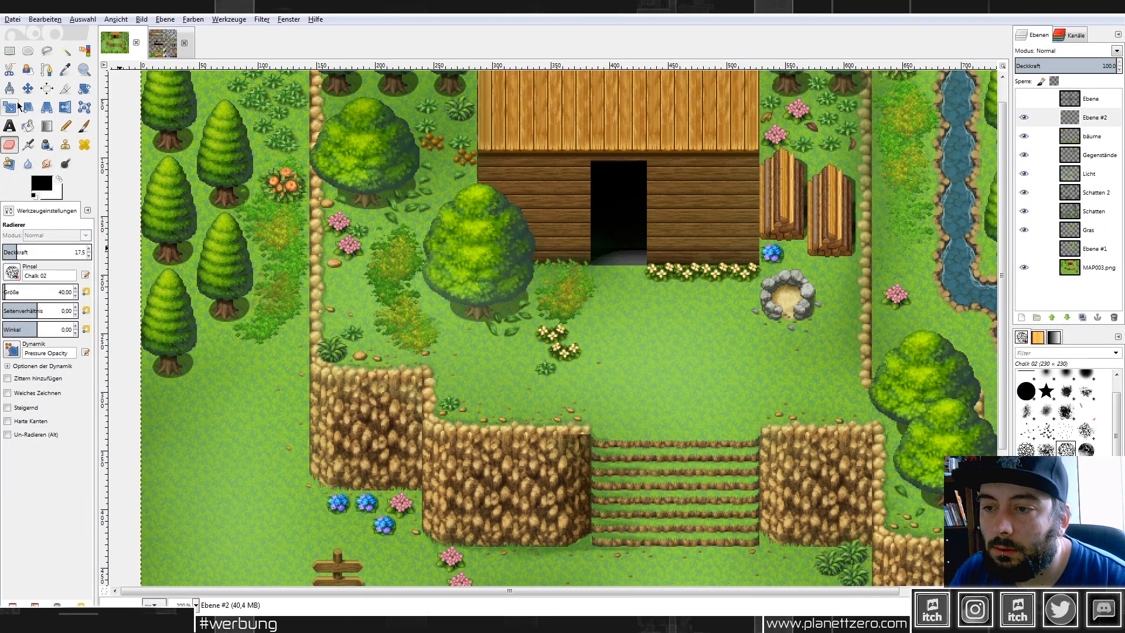
Copy the reddish patch in front of the house and paste it over the yellowish grass beside the river.
left_click(9, 52)
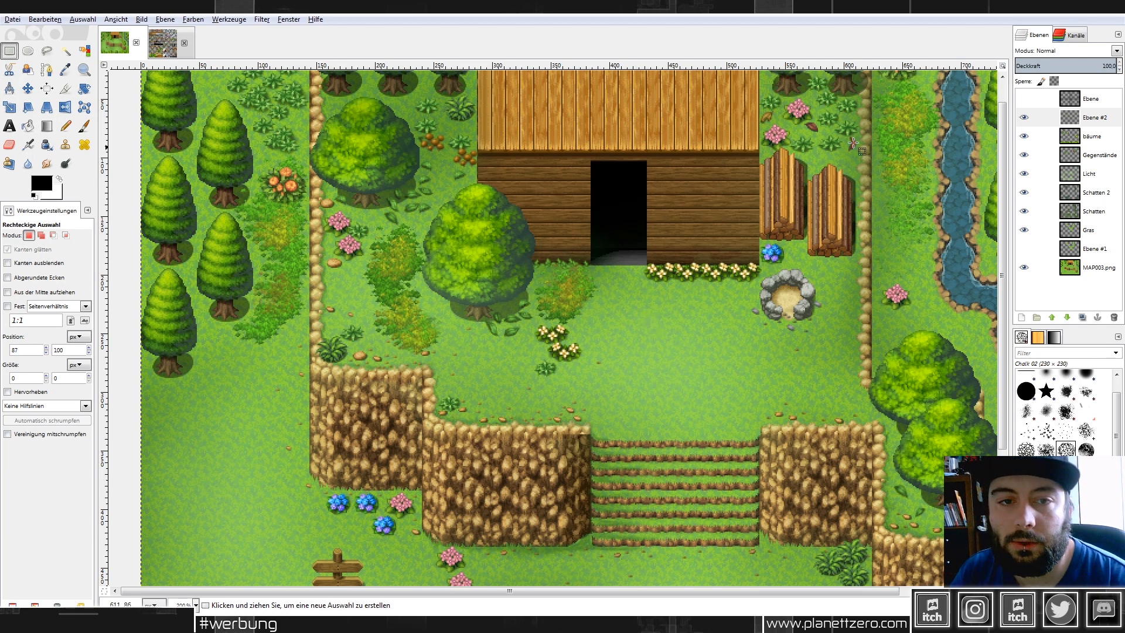
left_click_drag(618, 332, 529, 252)
key("ctrl+c")
key("ctrl+v")
left_click_drag(577, 294, 932, 119)
left_click(931, 119)
Undo the anchoring of the pasted river patch, lower its opacity to about 44 and anchor it again.
key("ctrl+z")
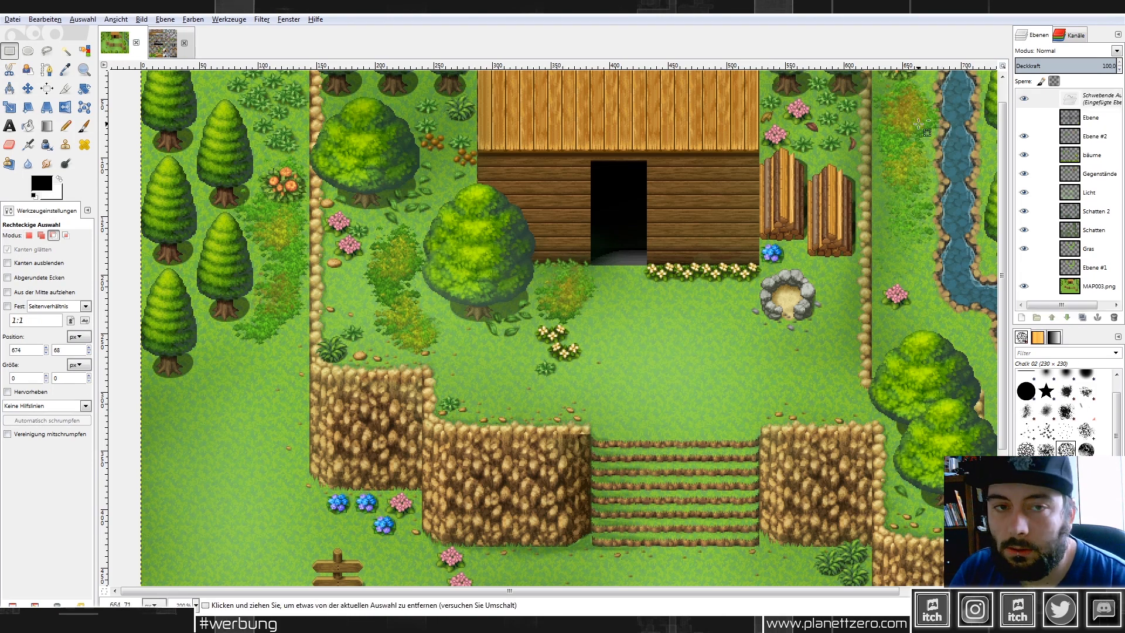
left_click_drag(1101, 64, 1051, 62)
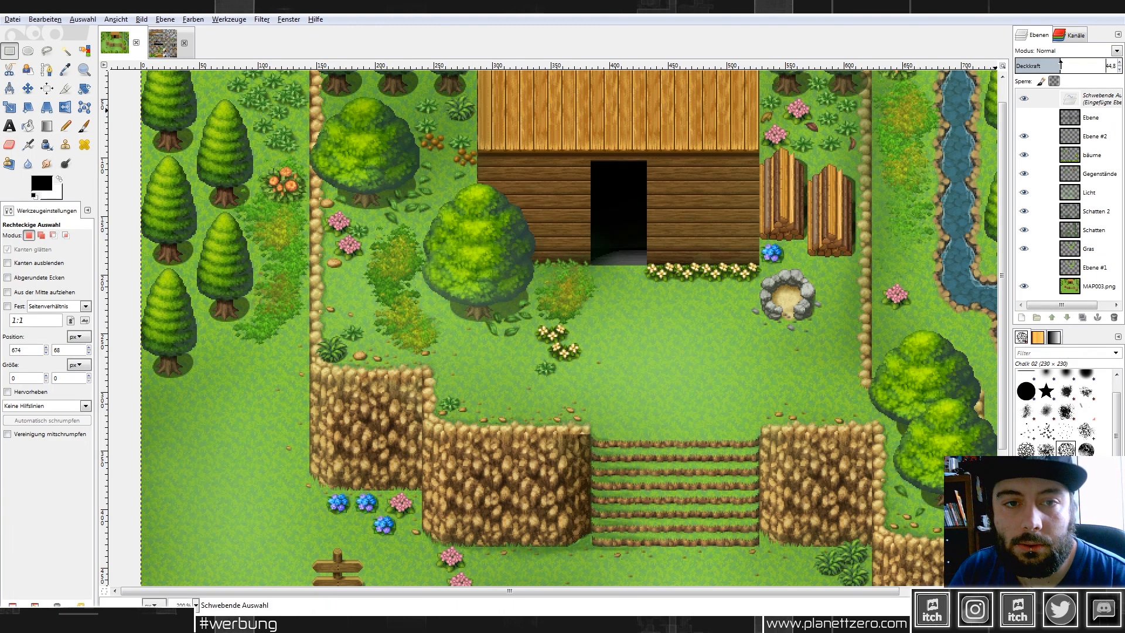
key("ctrl+z")
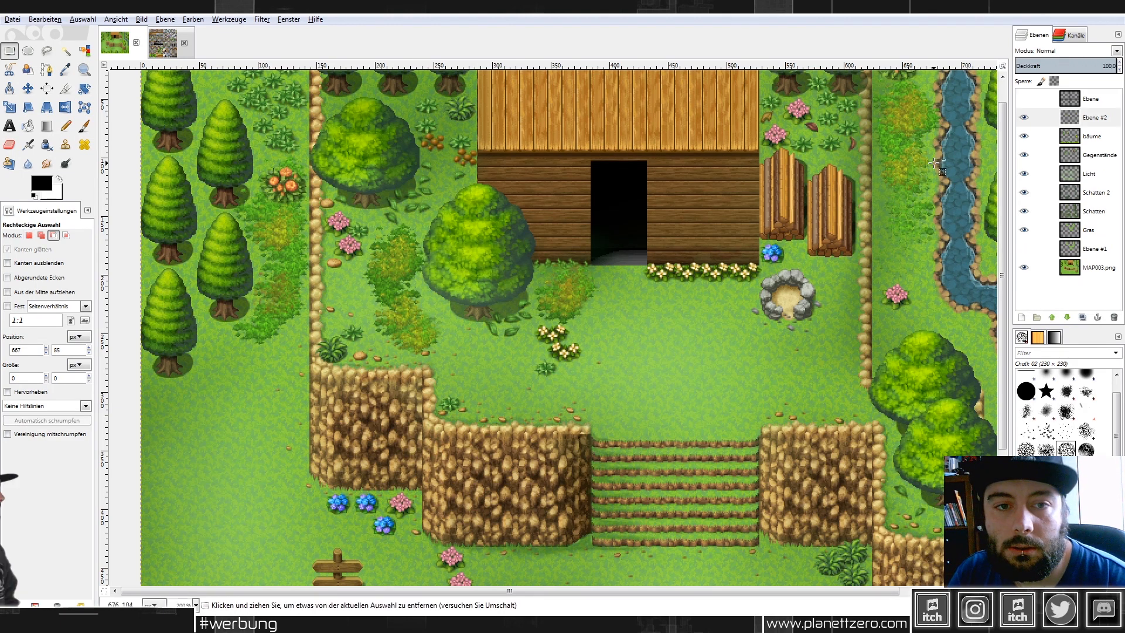
Activate the Gegenstände layer and toggle its visibility to check the white flowers along the house wall.
scroll(930, 158, "down", 1)
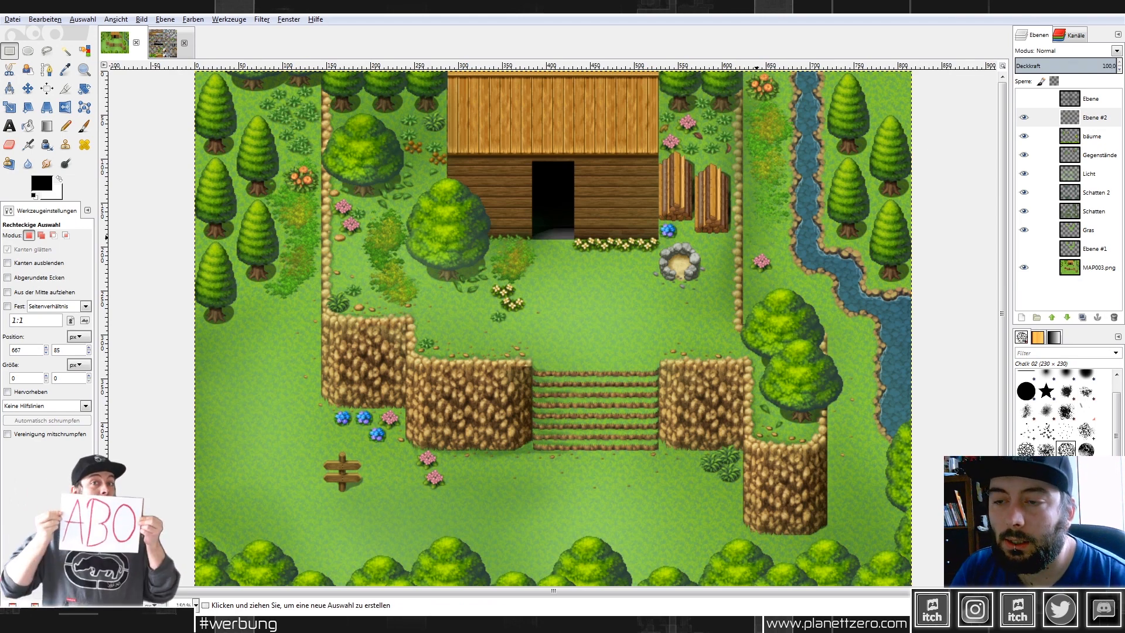
scroll(762, 241, "down", 2)
scroll(545, 313, "up", 3)
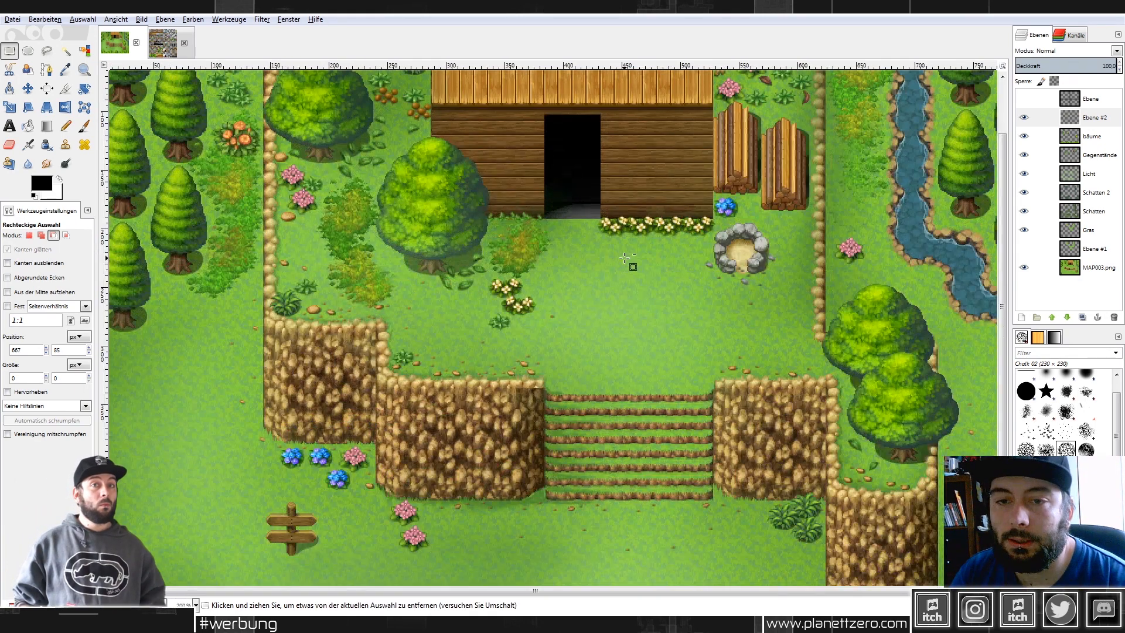
scroll(670, 259, "up", 3)
left_click(1097, 156)
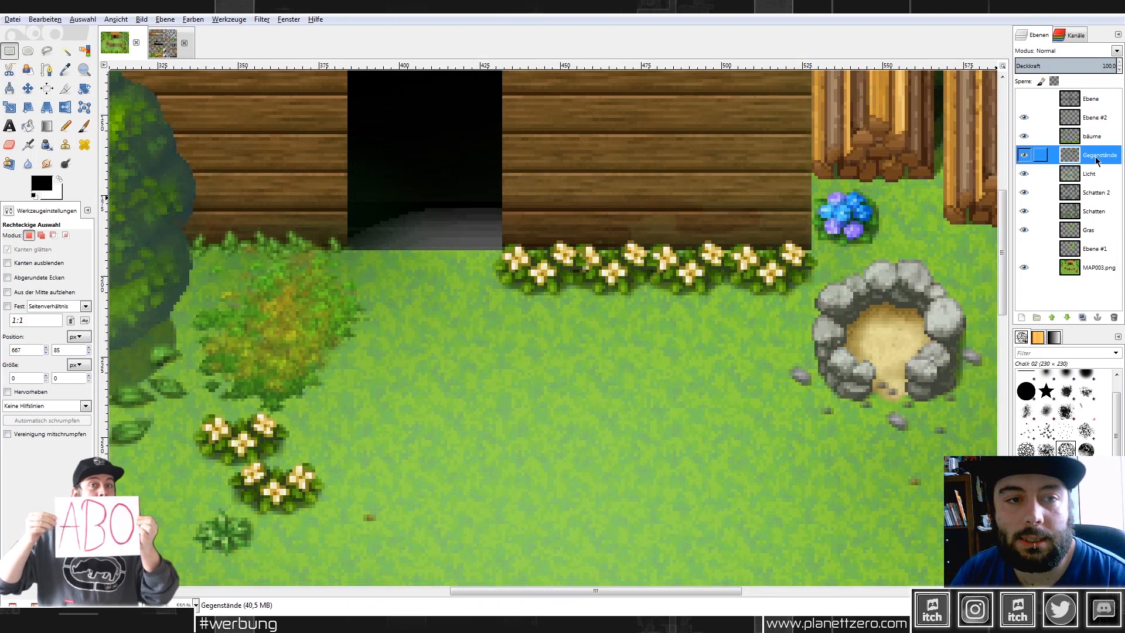
left_click(1024, 155)
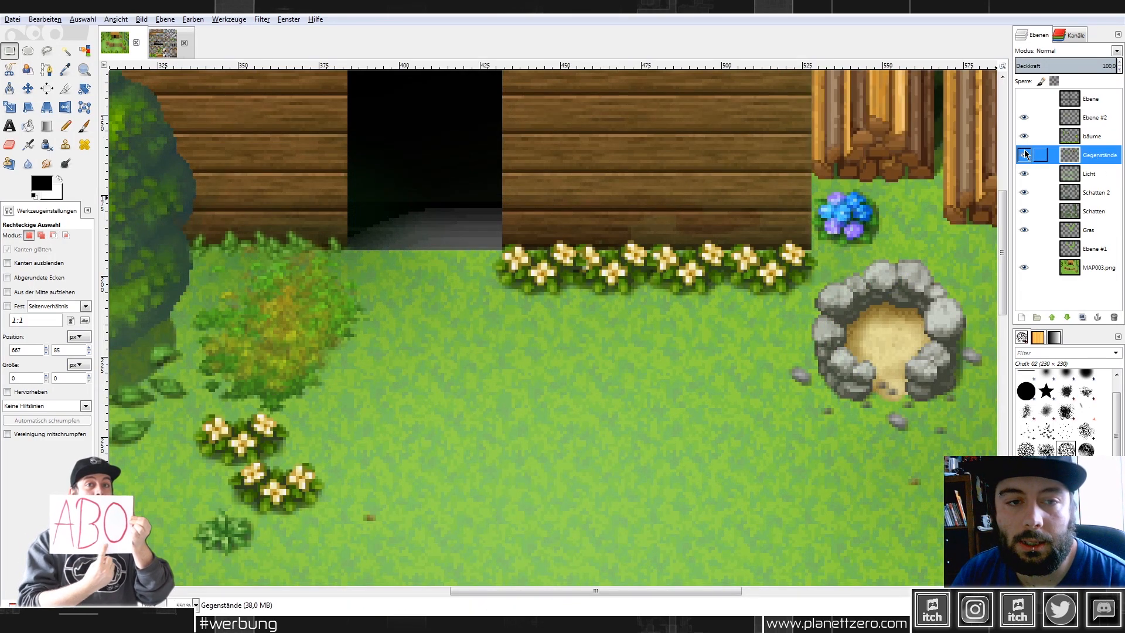
scroll(633, 226, "up", 1)
left_click(65, 51)
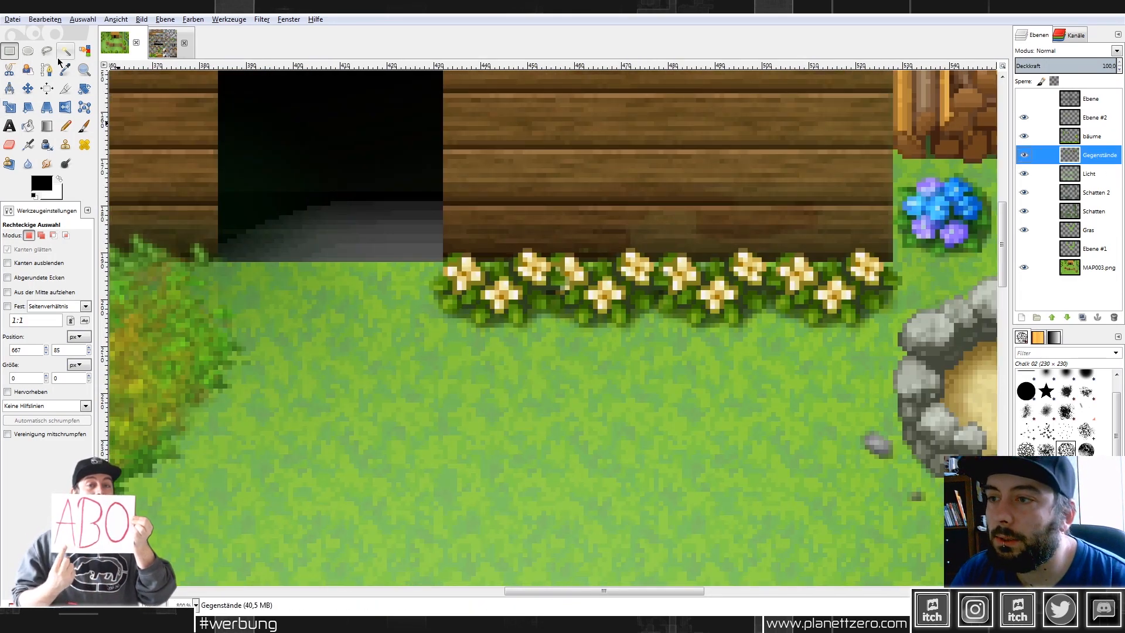
scroll(599, 242, "up", 2)
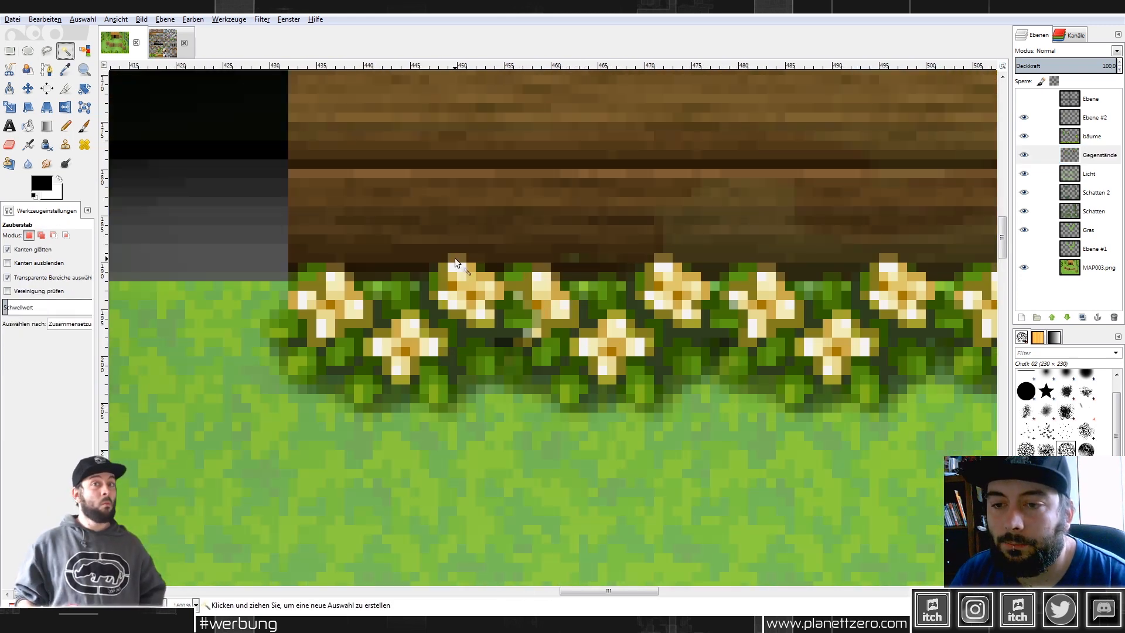
left_click(455, 258)
left_click(460, 256)
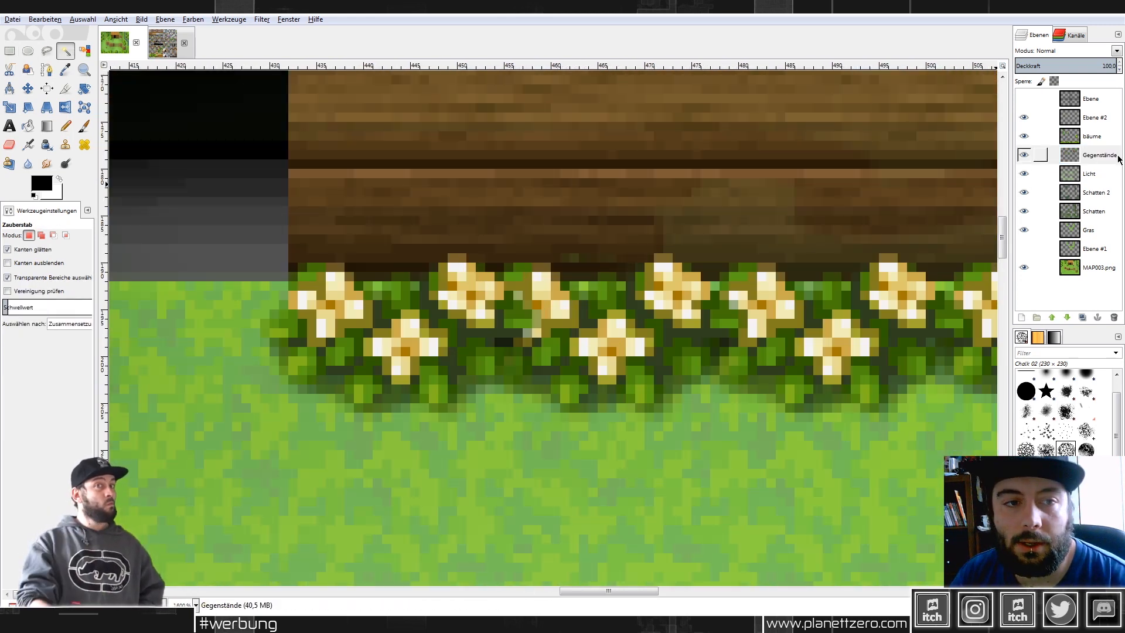
left_click(1024, 155)
left_click(1025, 155)
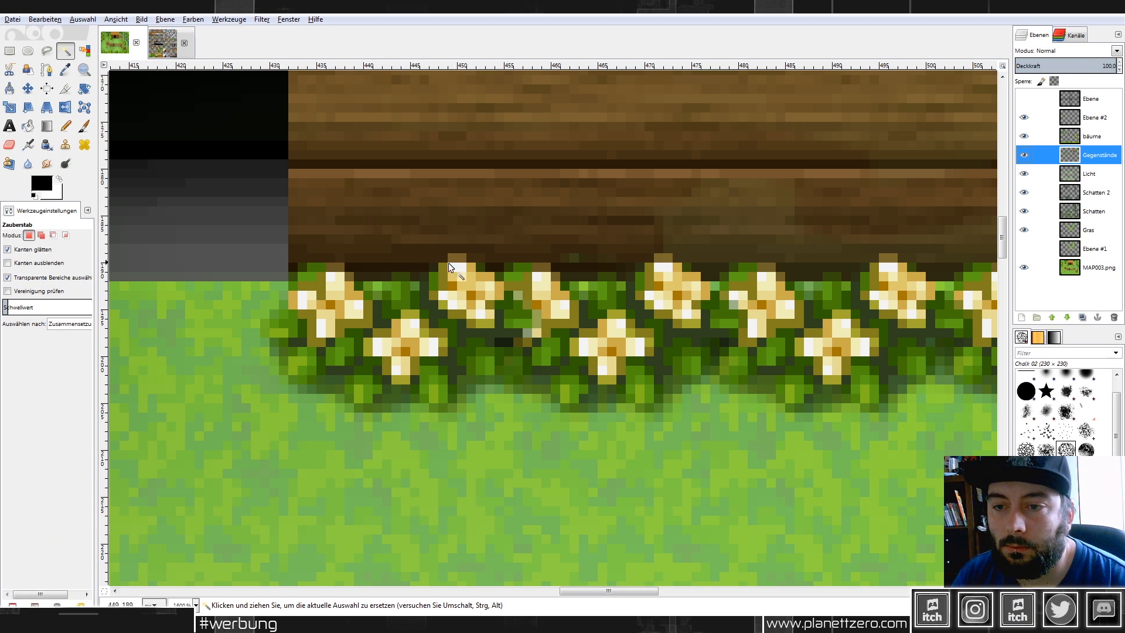
key("r")
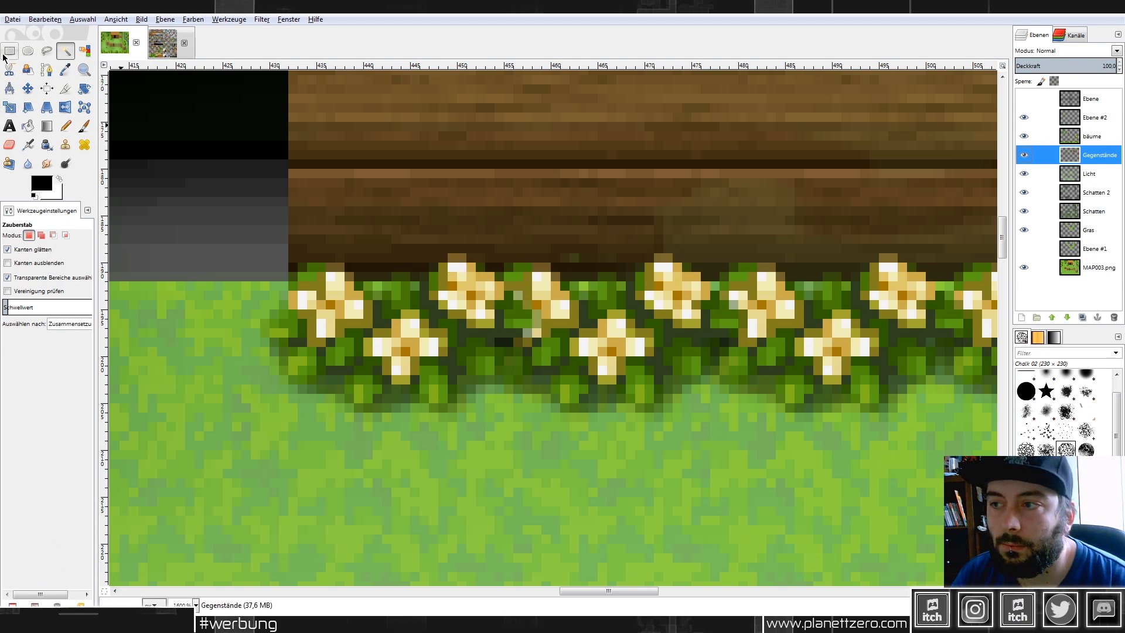
left_click_drag(325, 169, 522, 320)
left_click(589, 236)
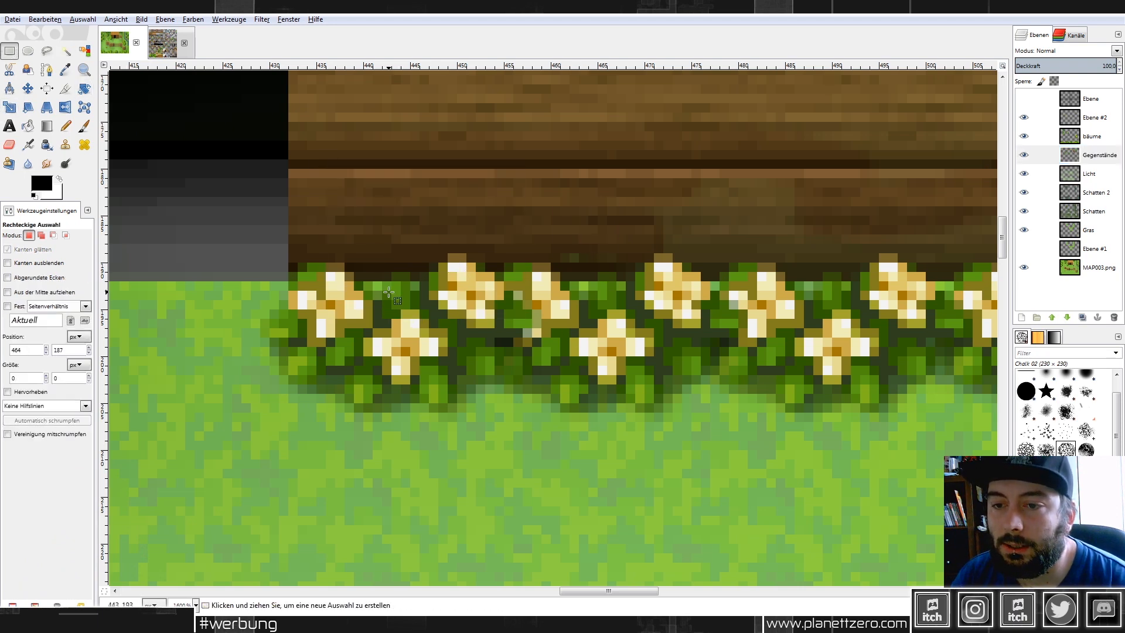
left_click(65, 52)
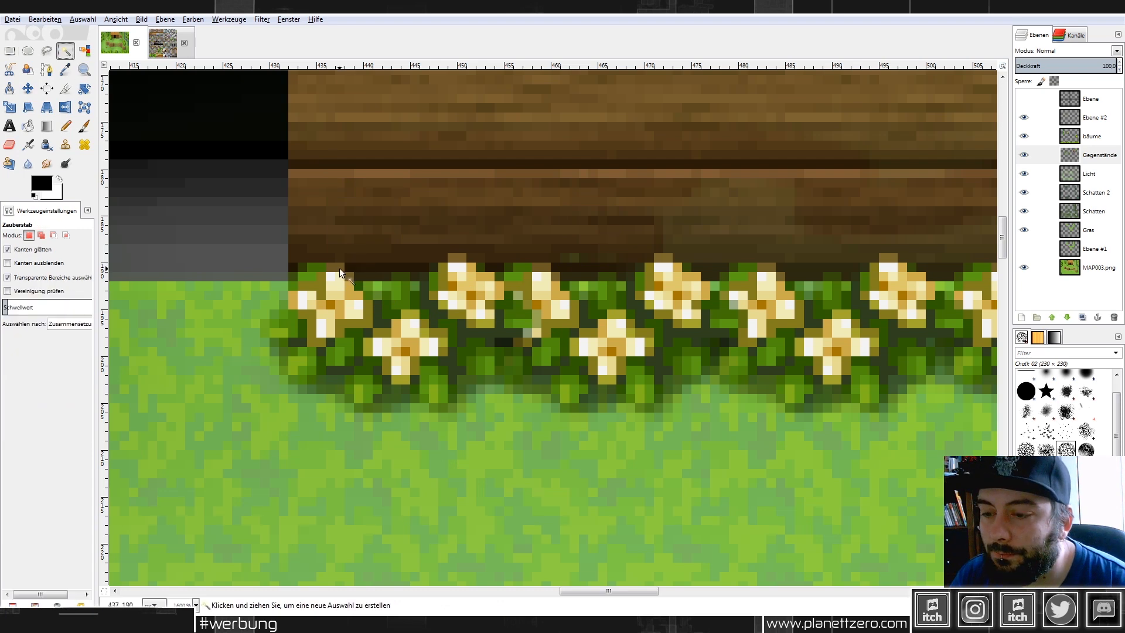
key("shift")
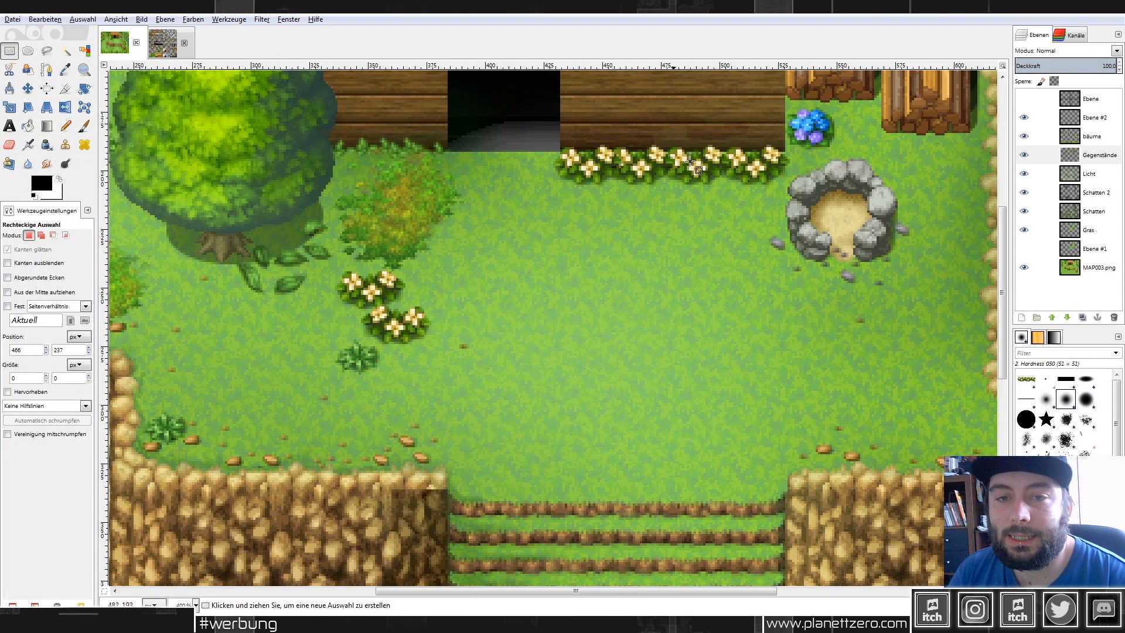
Fuzzy-select the brown pixels at the tip of the second upper blossom in the flower row along the house wall.
scroll(623, 130, "up", 2)
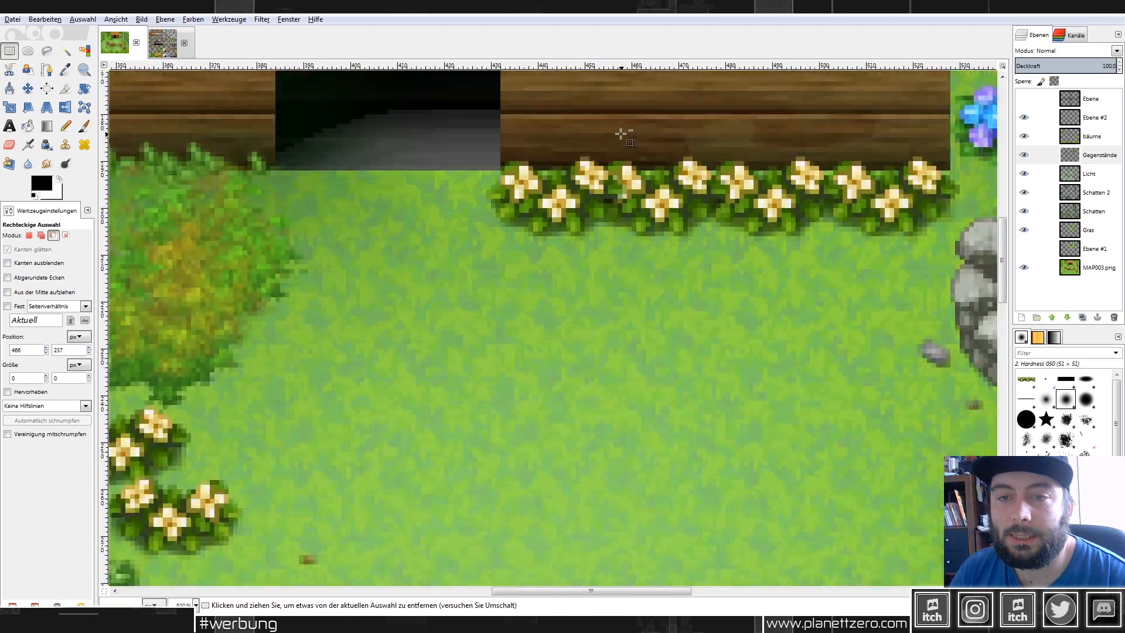
left_click(66, 53)
scroll(582, 146, "up", 1)
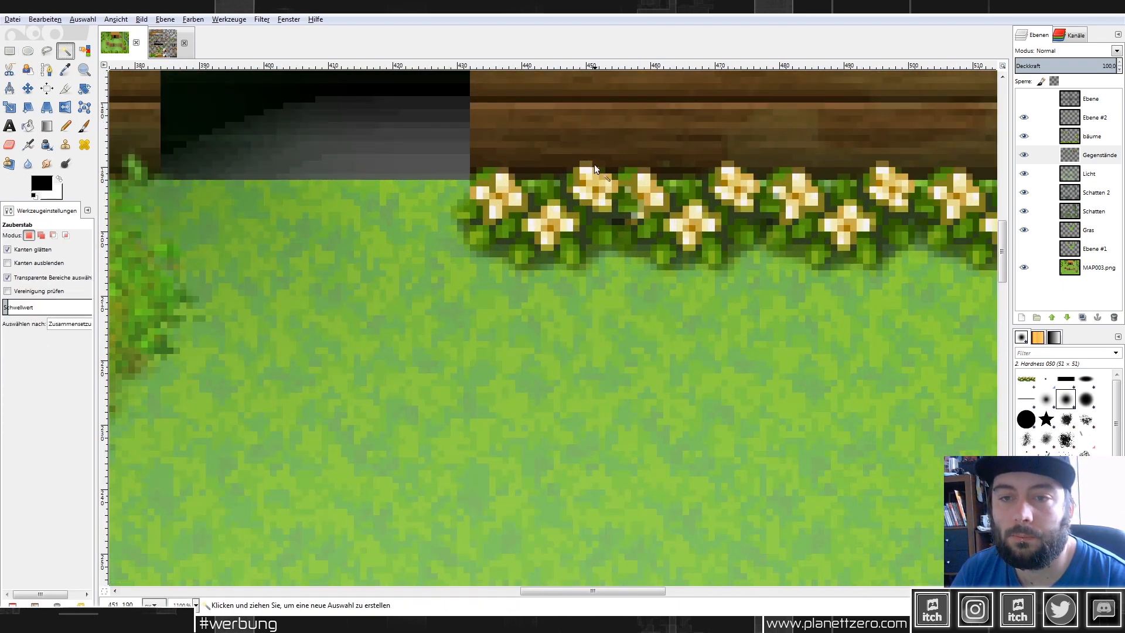
left_click(589, 166)
scroll(602, 176, "up", 2)
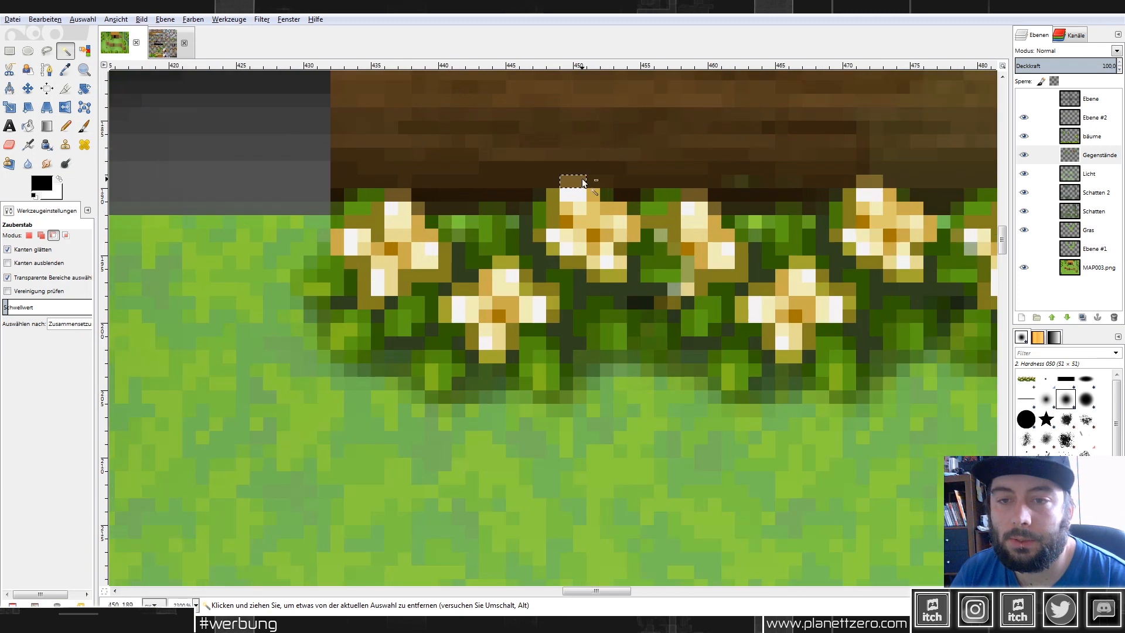
Add the outline, petals and centre of the same blossom to the selection until the whole blossom is selected.
key("shift")
left_click(534, 235, "shift")
left_click(566, 262, "shift")
left_click(600, 275, "shift")
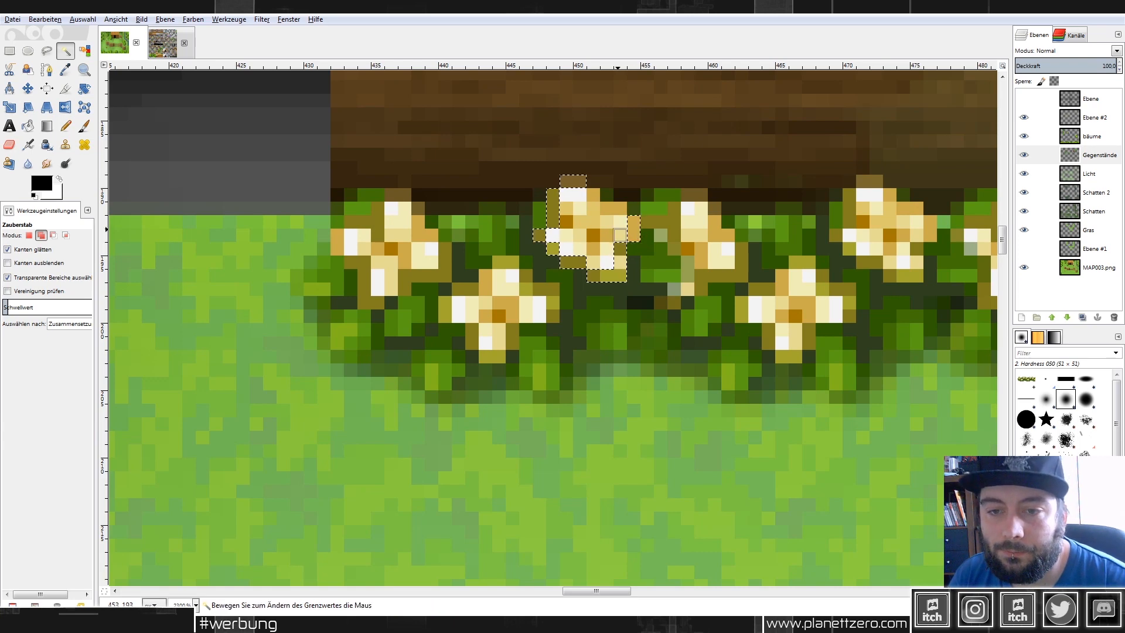
left_click(613, 228, "shift")
left_click(607, 237, "shift")
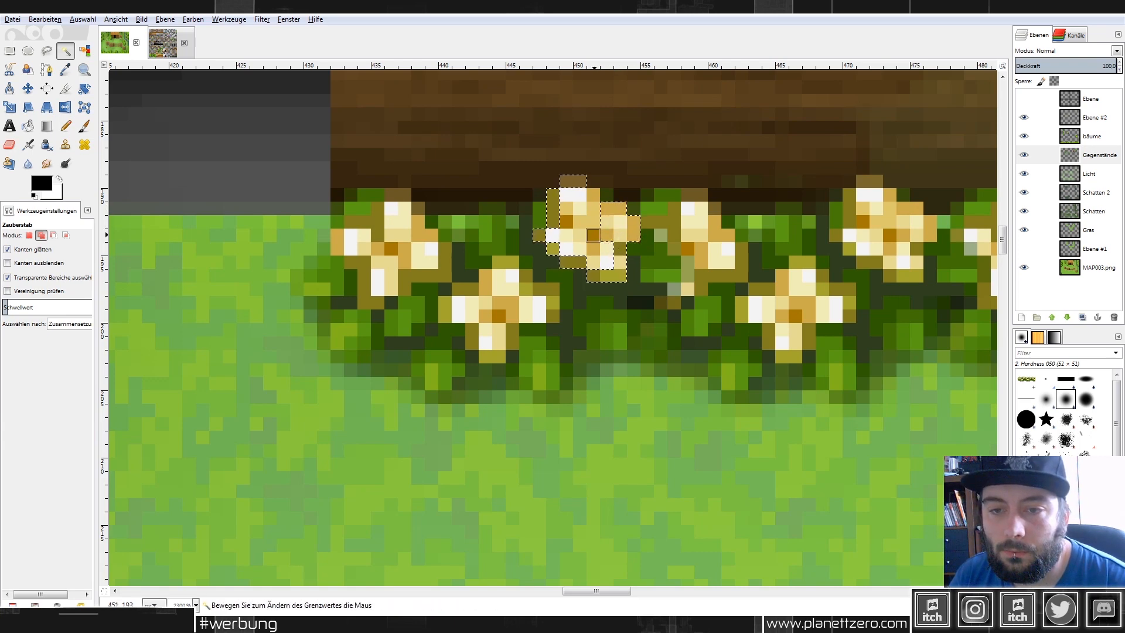
left_click(592, 241, "shift")
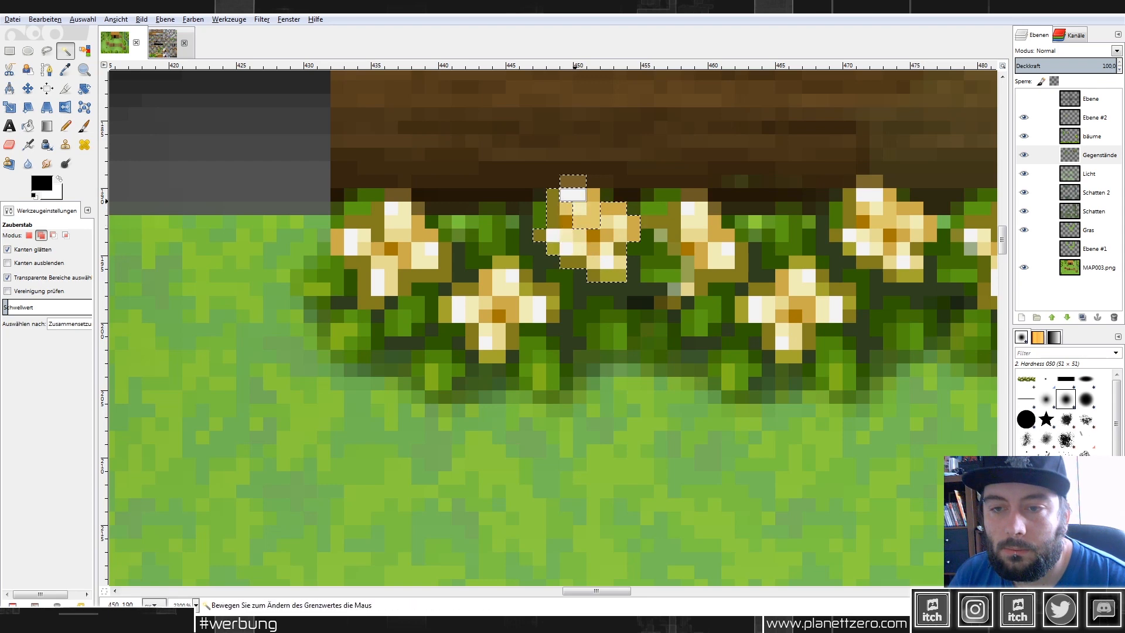
key("ctrl+shift+a")
key("ctrl+z")
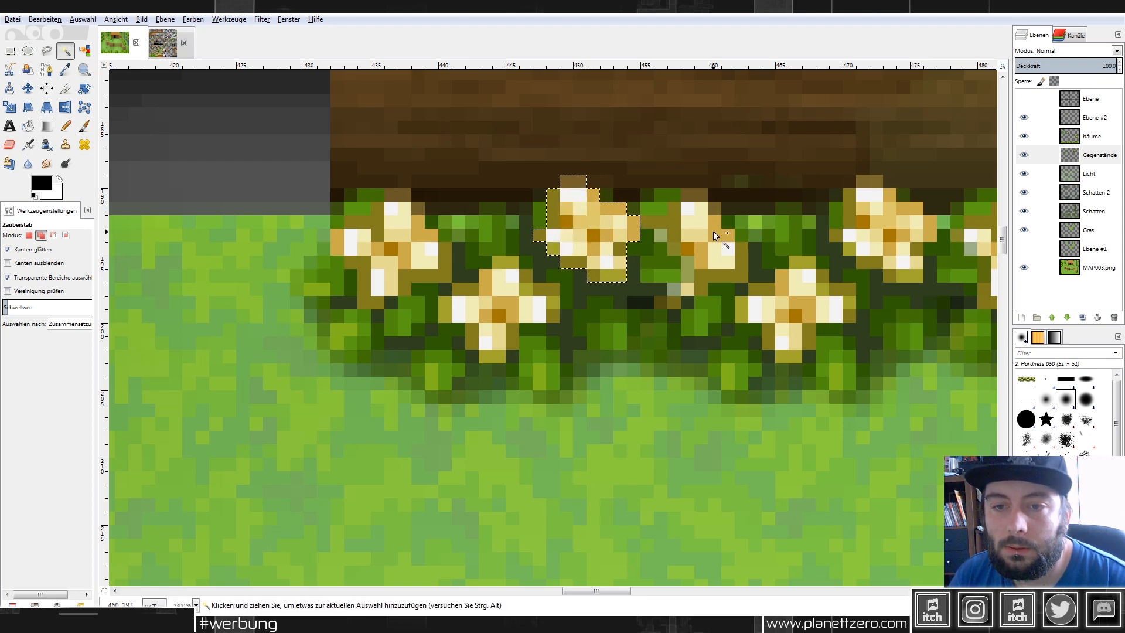
Colorize the selected blossom with hue 17, saturation 50 and lightness 0.
left_click(193, 20)
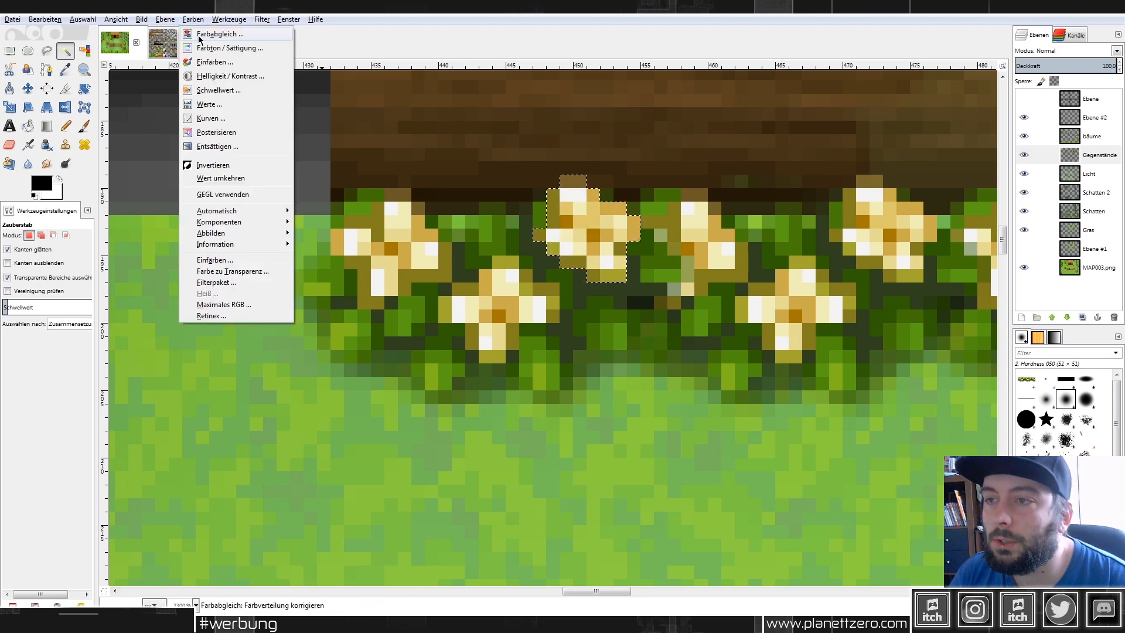
left_click(220, 62)
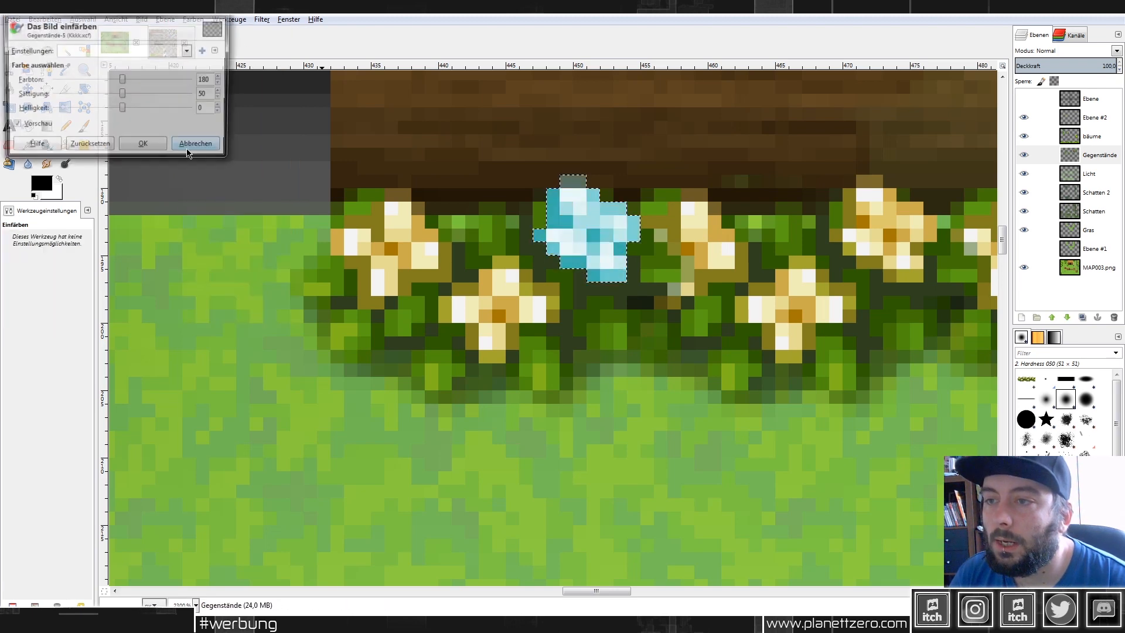
left_click_drag(122, 80, 58, 77)
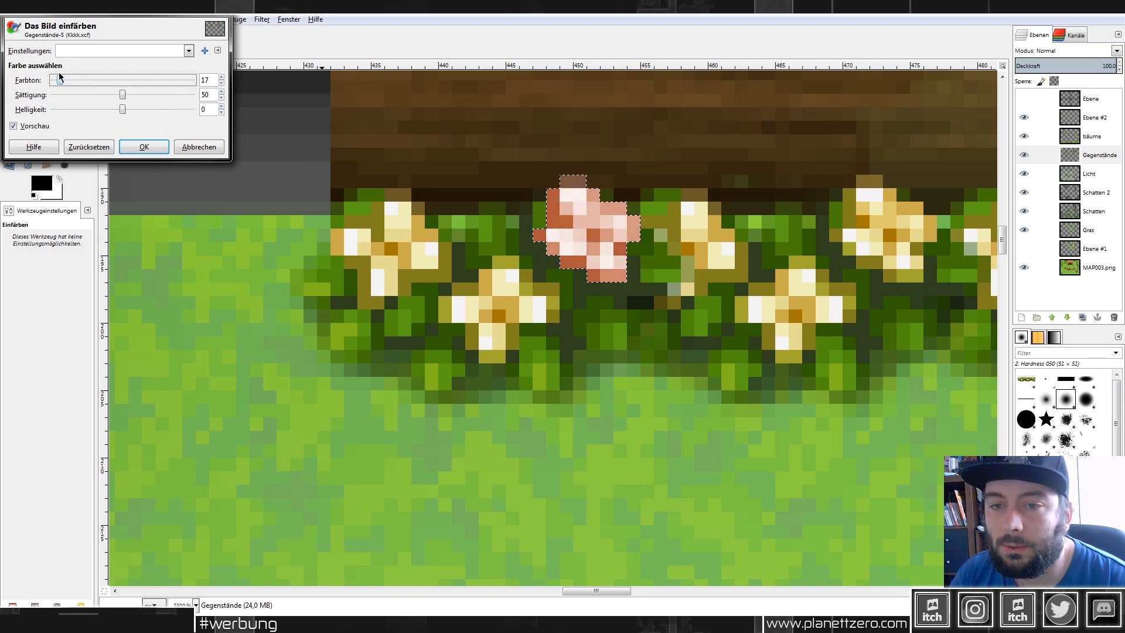
left_click(136, 146)
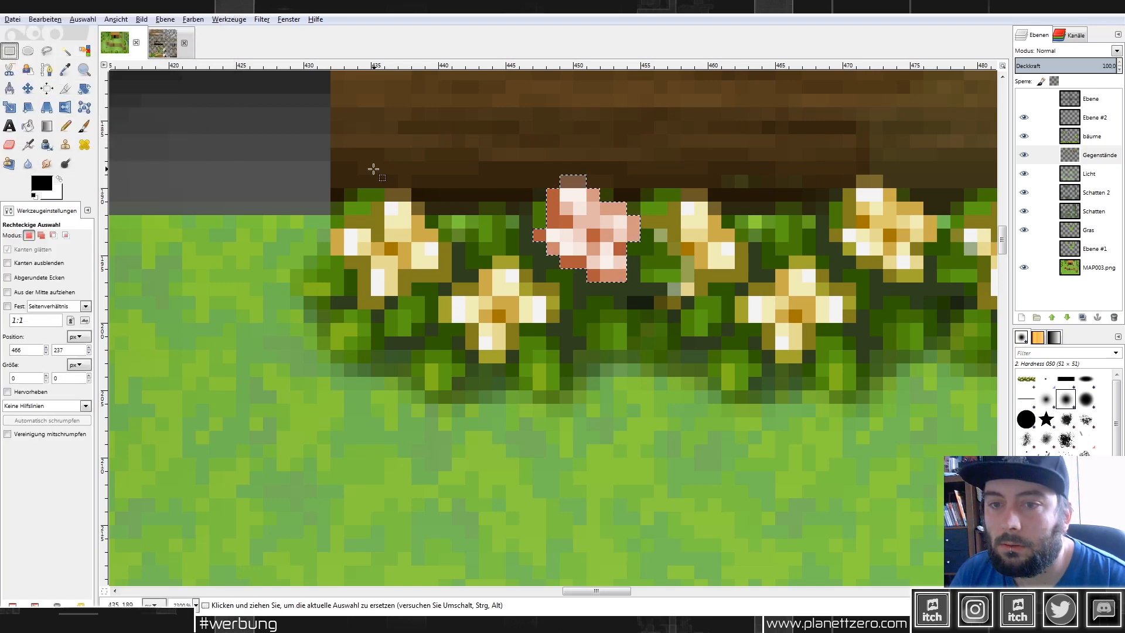
Deepen the recoloured blossom with Hue-Saturation, setting lightness to -23 and saturation to 15.
scroll(781, 287, "down", 7)
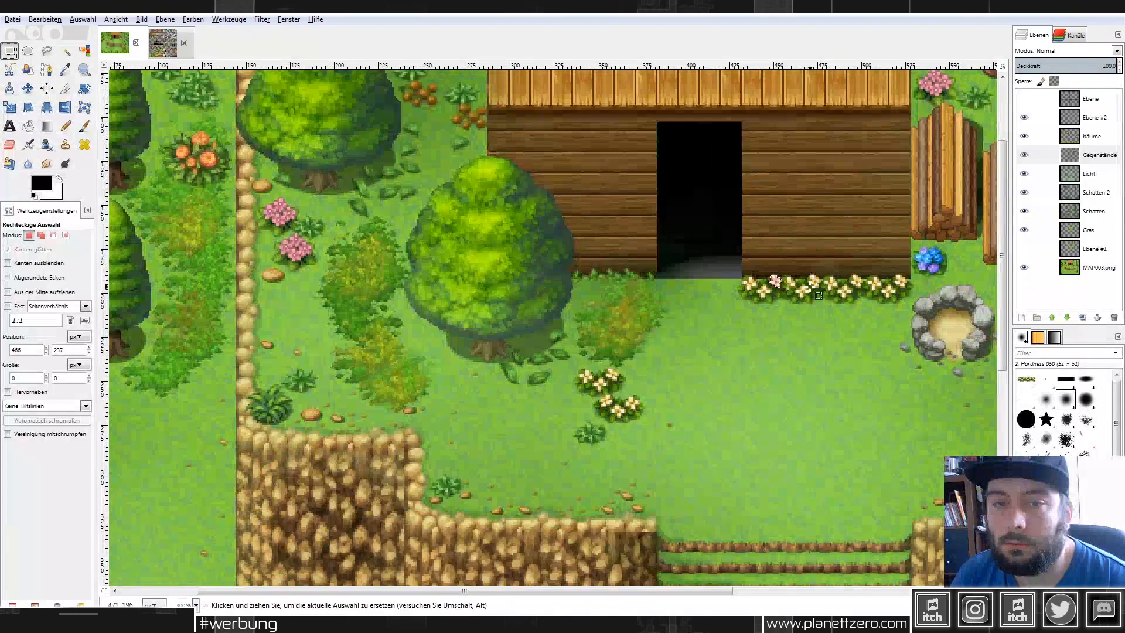
scroll(891, 281, "up", 4)
scroll(891, 281, "up", 1)
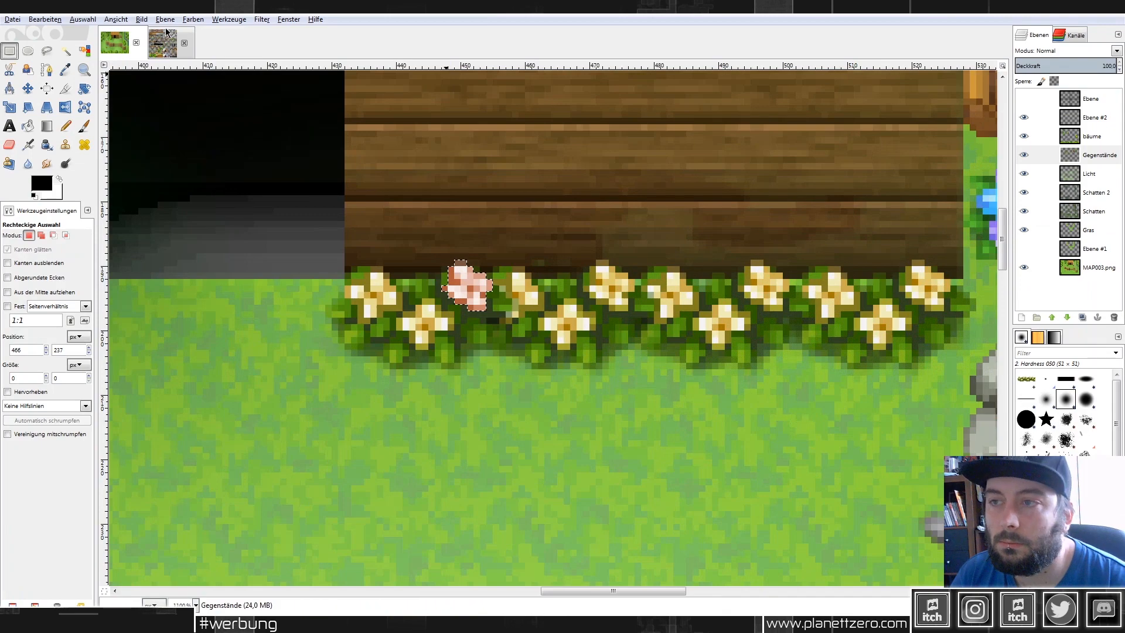
left_click(193, 20)
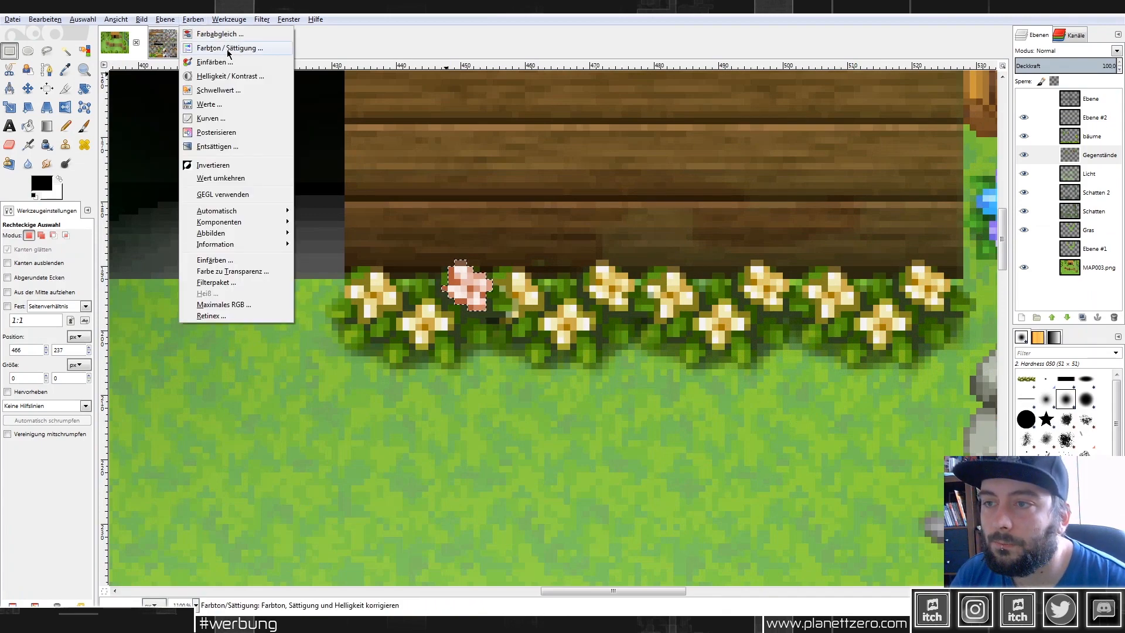
left_click(227, 52)
mouse_move(137, 273)
left_mouse_down()
mouse_move(138, 255)
mouse_move(124, 256)
left_mouse_up()
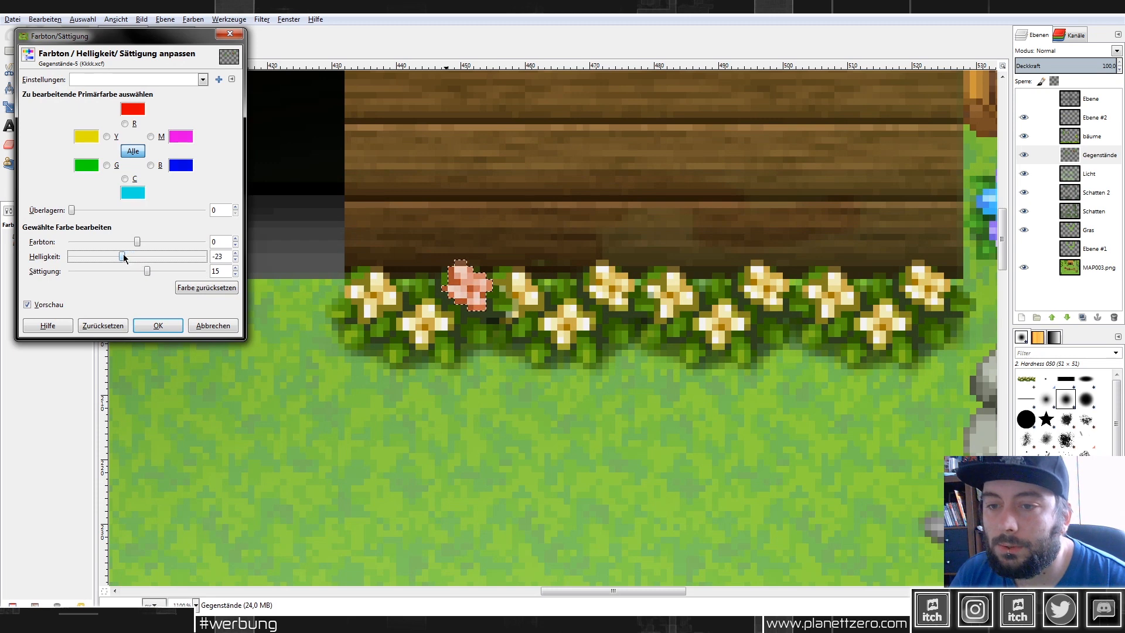
left_click(158, 326)
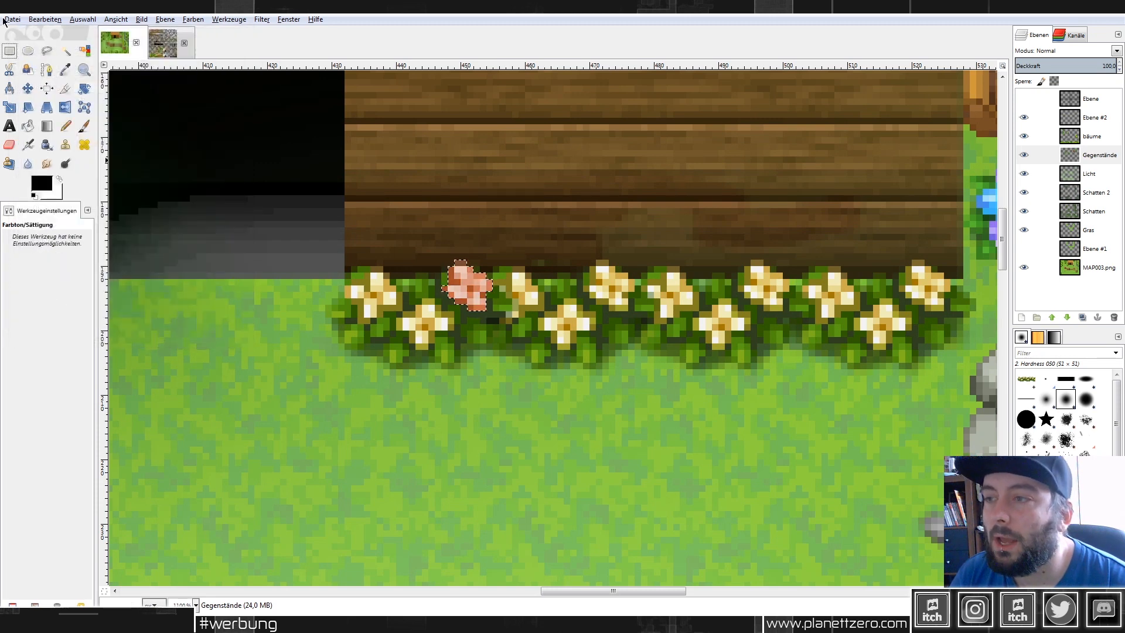
Copy the reddish blossom and paste it over two more upper blossoms in the row along the house wall.
left_click(9, 51)
key("ctrl+c")
key("ctrl+v")
left_click_drag(467, 287, 620, 287)
key("ctrl+v")
Colorize the floating pasted blossom with hue 35, saturation 50 and lightness 0, and anchor it.
left_click(192, 19)
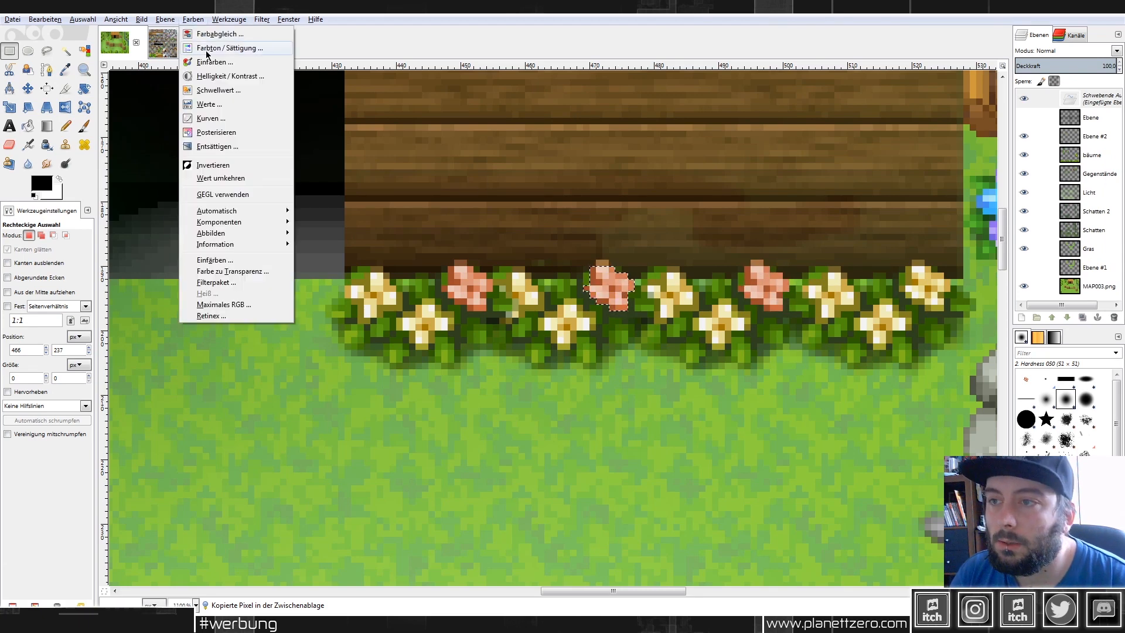
left_click(215, 64)
left_click_drag(122, 88, 67, 85)
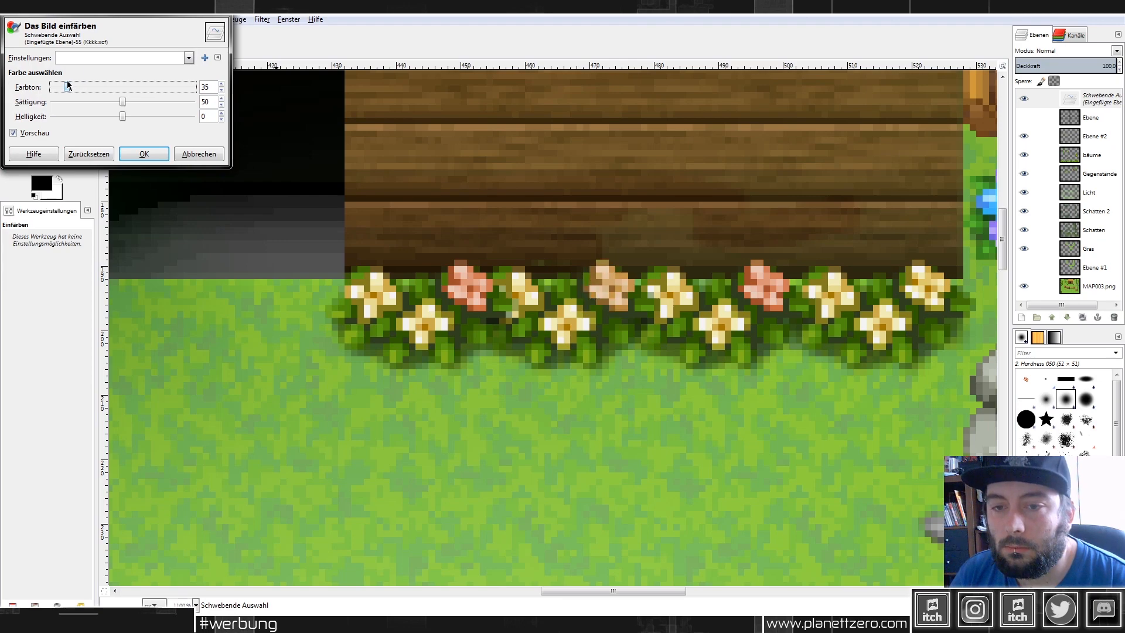
left_click(144, 153)
left_click(548, 197)
Paste the reddish blossom over the upper right blossom of the white flower bushes in front of the house and anchor it.
scroll(644, 215, "down", 5)
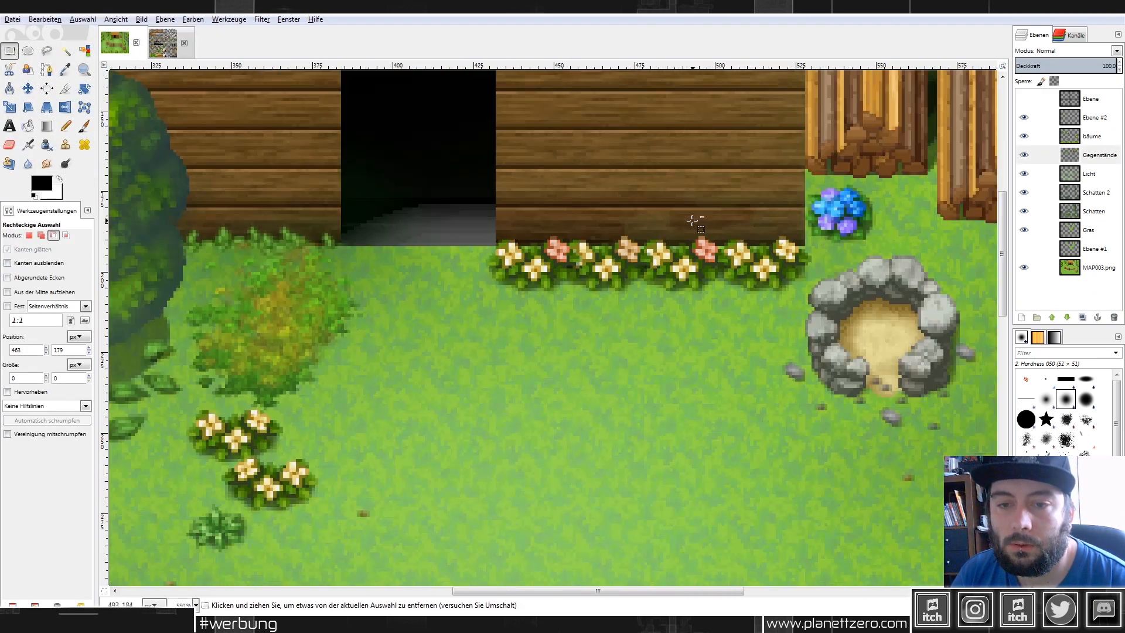
scroll(835, 226, "down", 1)
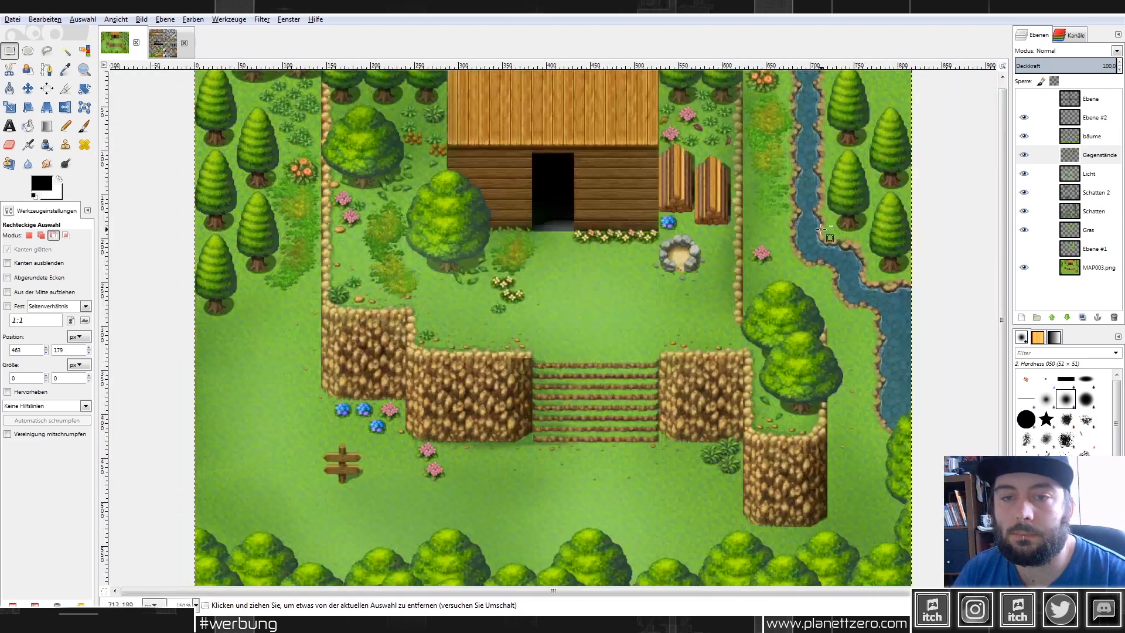
scroll(629, 232, "up", 2)
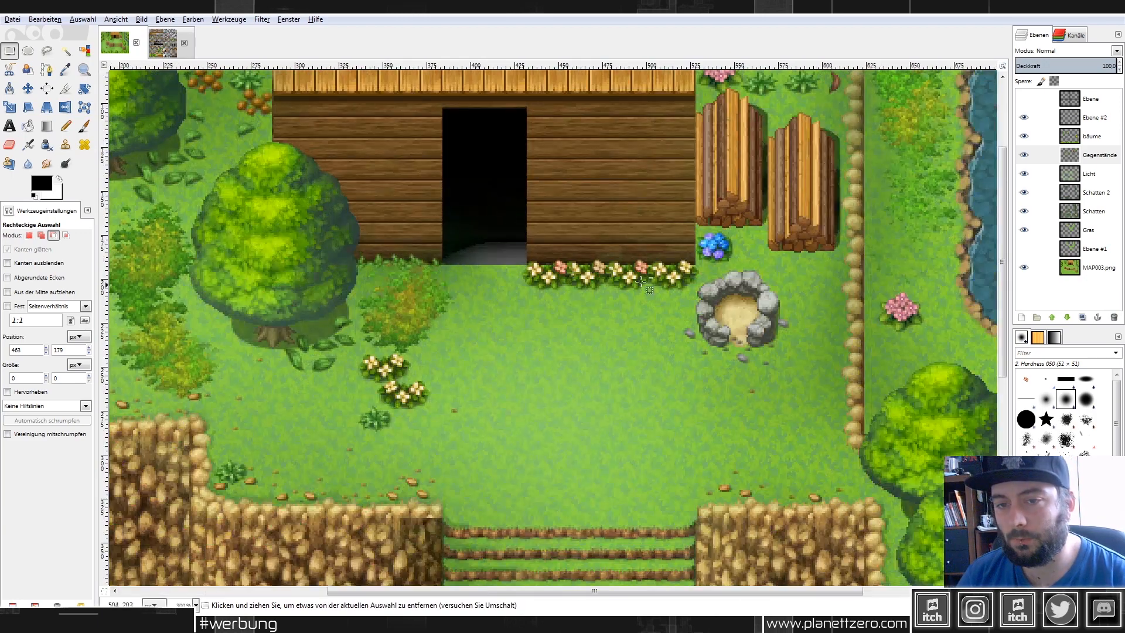
scroll(586, 287, "down", 3)
scroll(555, 262, "up", 5)
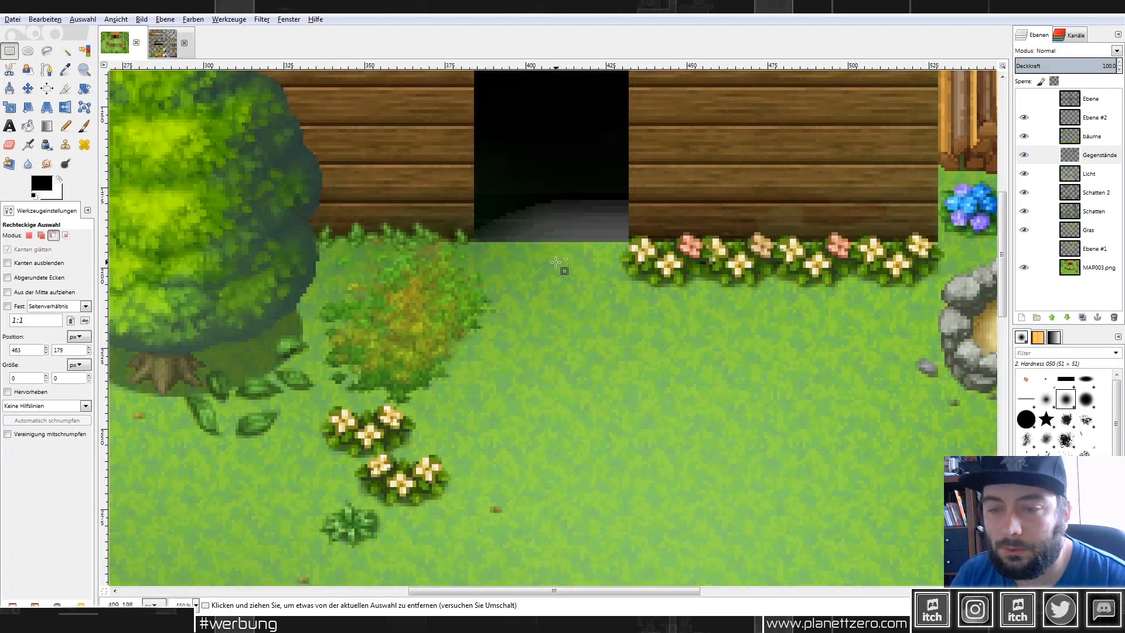
key("ctrl+v")
left_click_drag(563, 337, 398, 420)
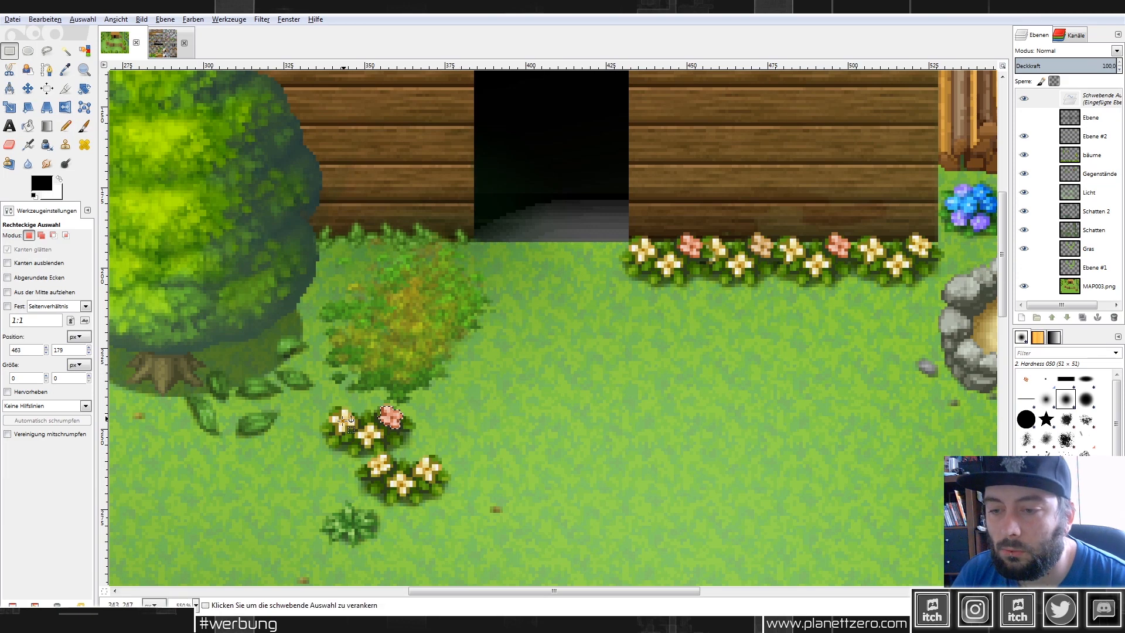
left_click(732, 275)
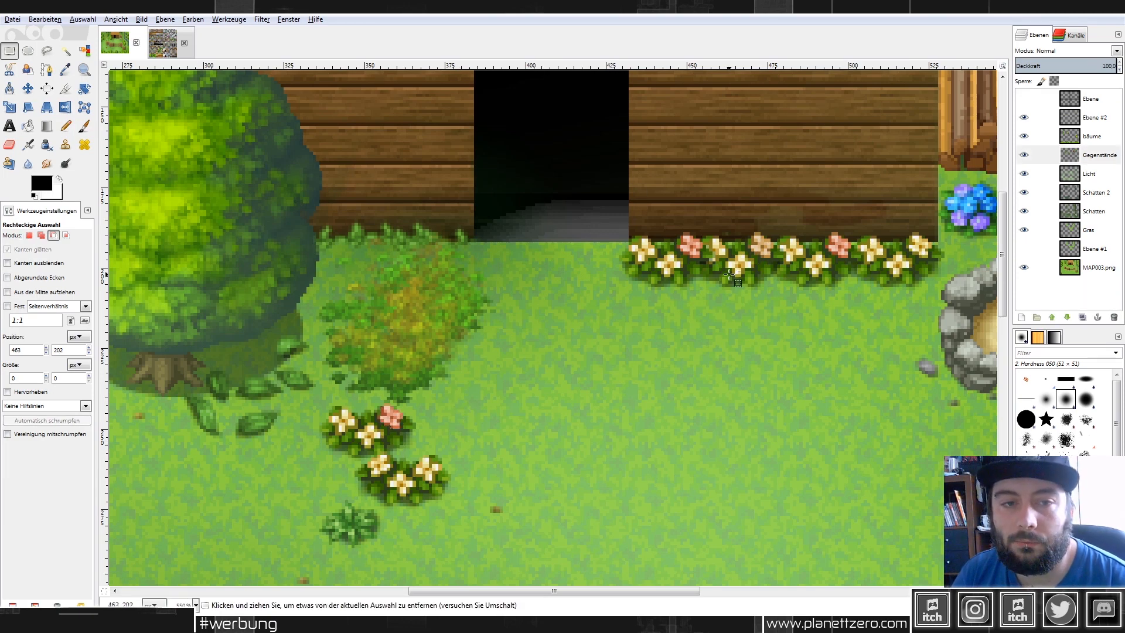
View the whole map, check the recording in OBS Studio and return to the map in GIMP.
scroll(733, 276, "down", 2)
scroll(733, 275, "down", 2)
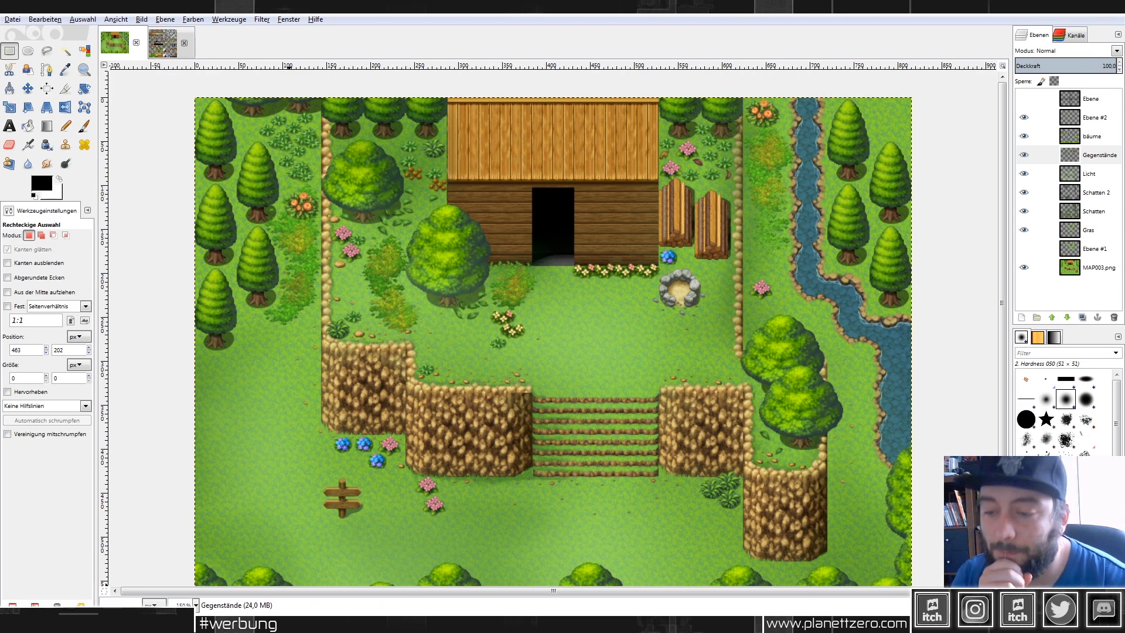
left_click(188, 626)
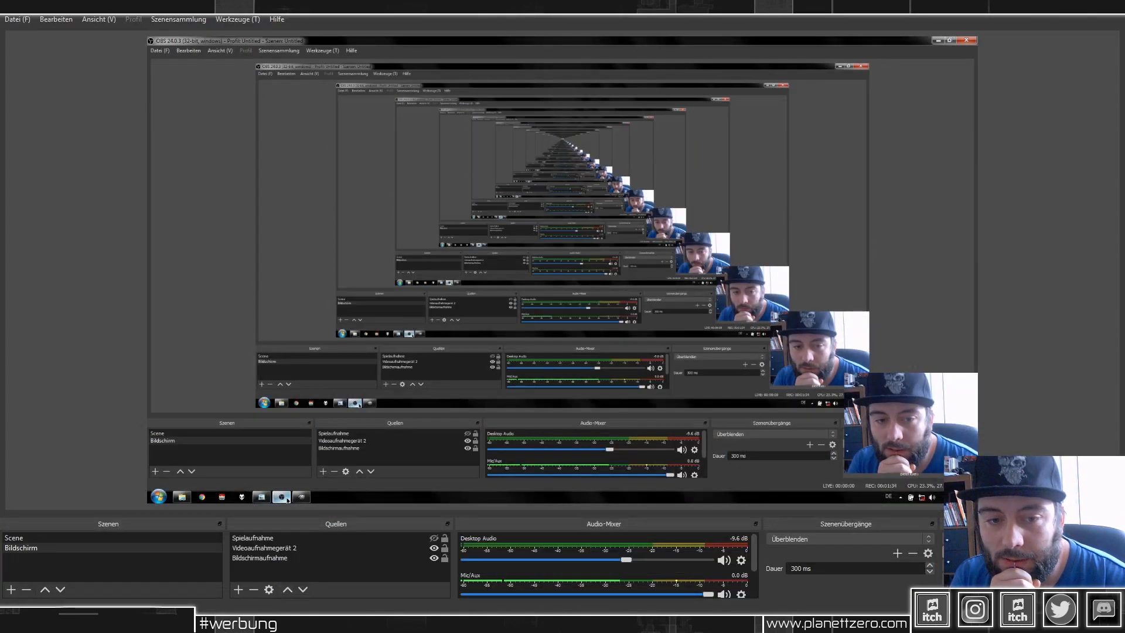
left_click(188, 625)
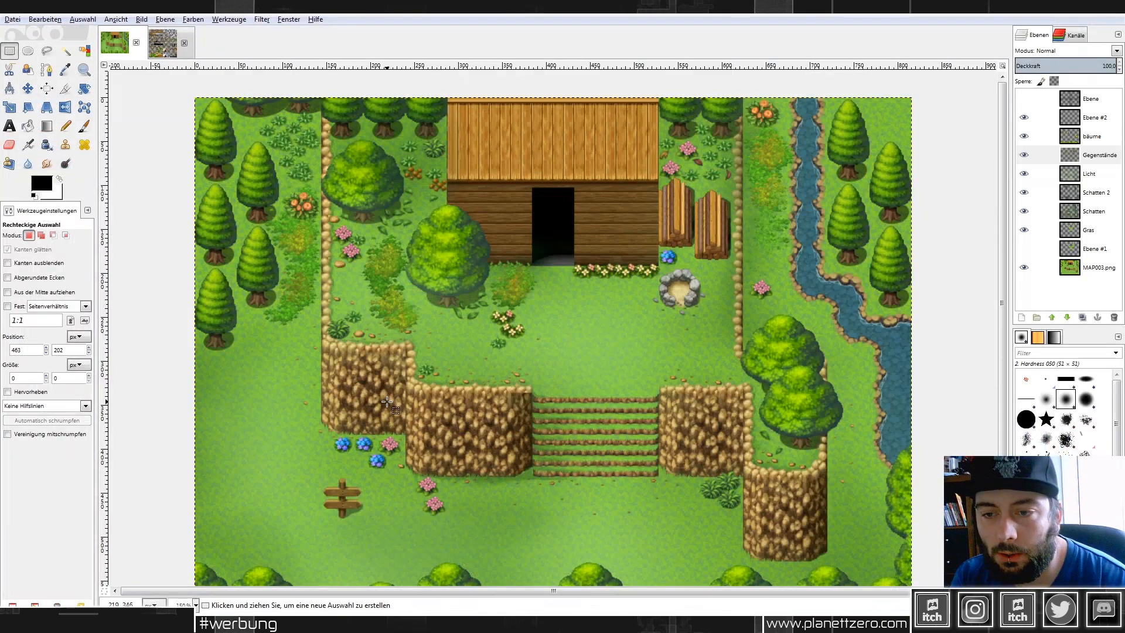
Create a new transparent layer named Haus directly above the Licht layer.
right_click(1091, 180)
left_click(997, 197)
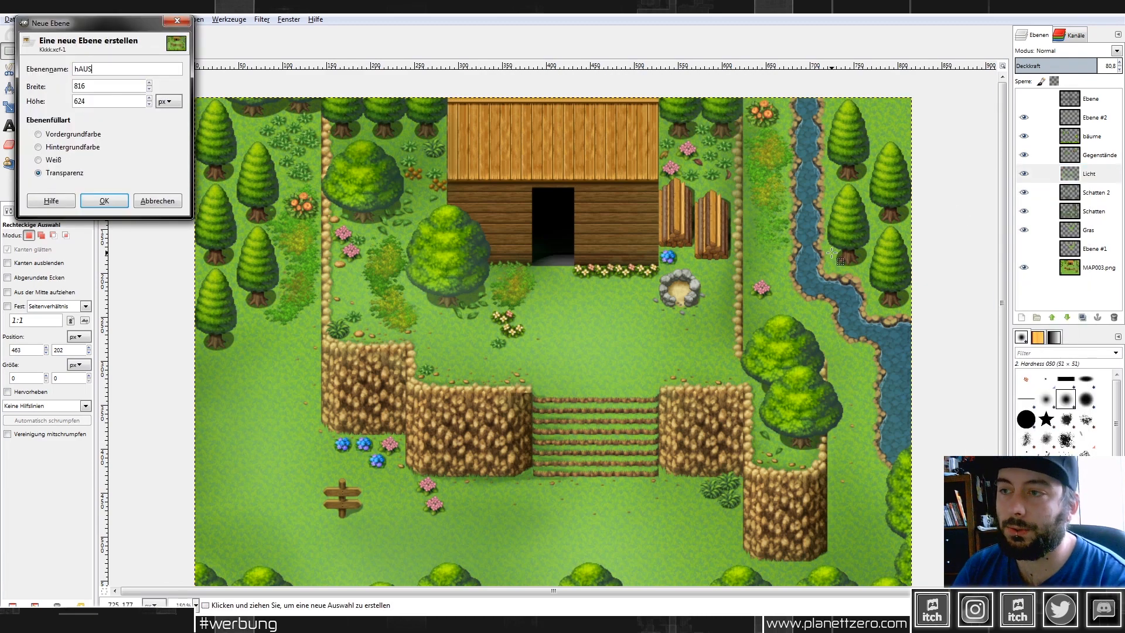
type("Haus")
key("Return")
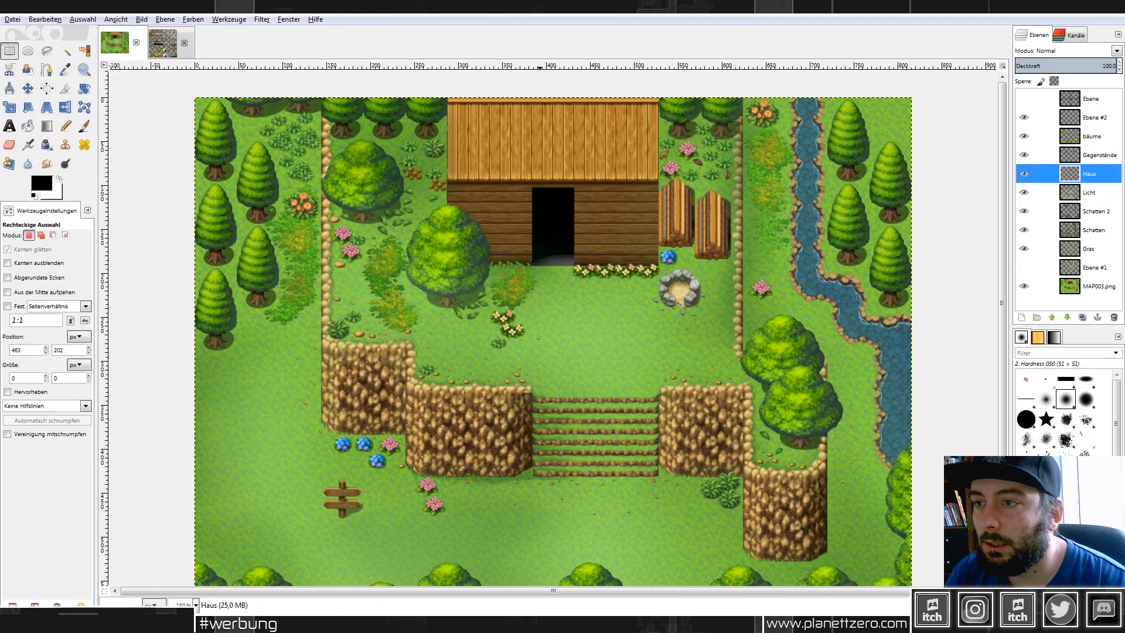
Copy the brown-stemmed leafy vine from the Outside_B.png tileset and return to the house map.
left_click(158, 42)
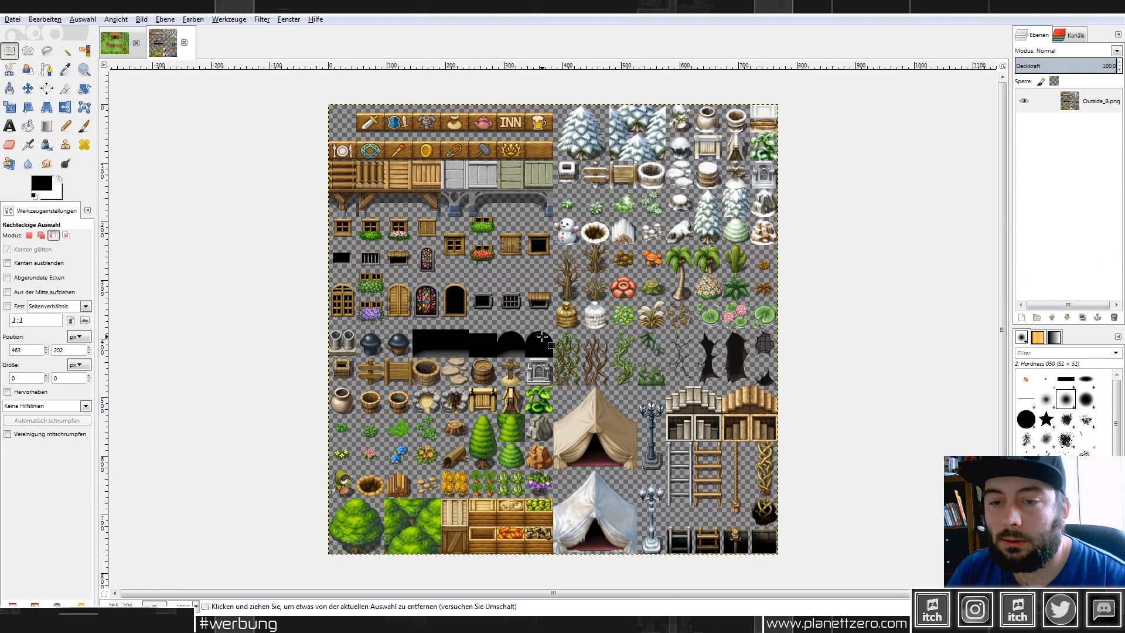
scroll(543, 336, "up", 3, "ctrl")
scroll(543, 337, "up", 1, "ctrl")
left_click_drag(555, 305, 670, 551)
key("ctrl+c")
key("alt+1")
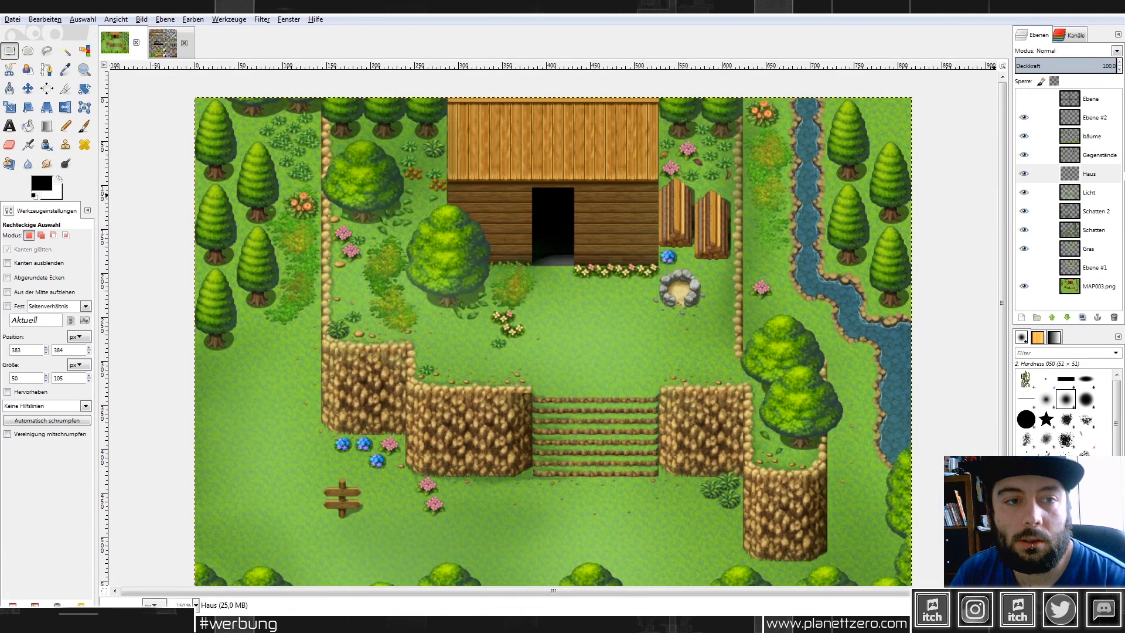
Paste the vine onto the house wall just beside the doorway, reaching up to the roof edge, and anchor it.
key("ctrl+v")
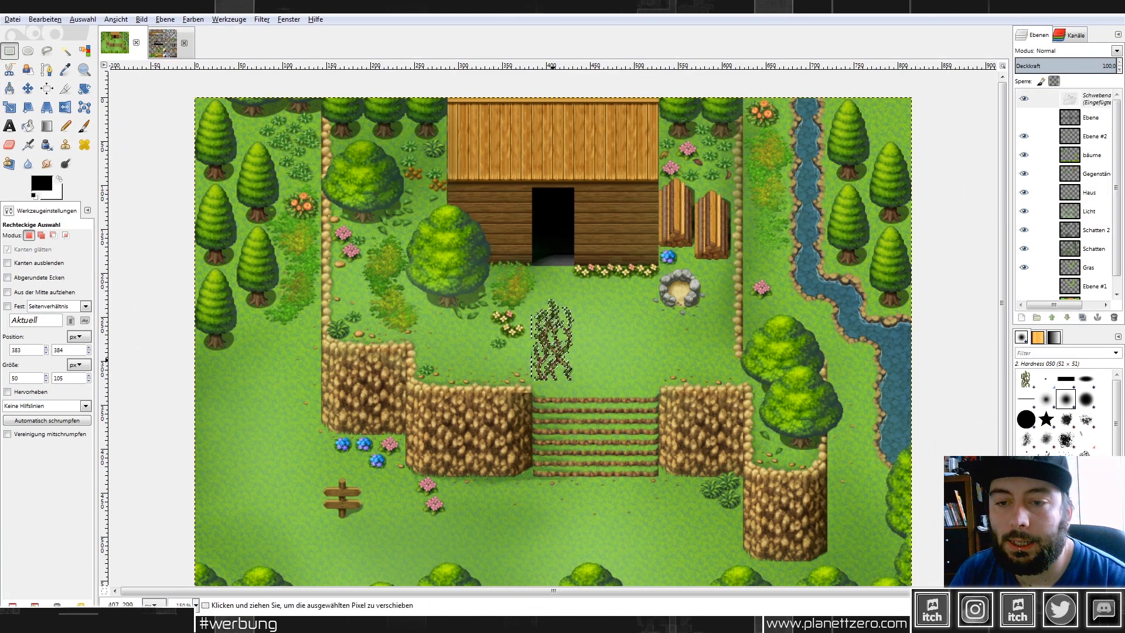
left_click_drag(542, 305, 592, 180)
key("ctrl+h")
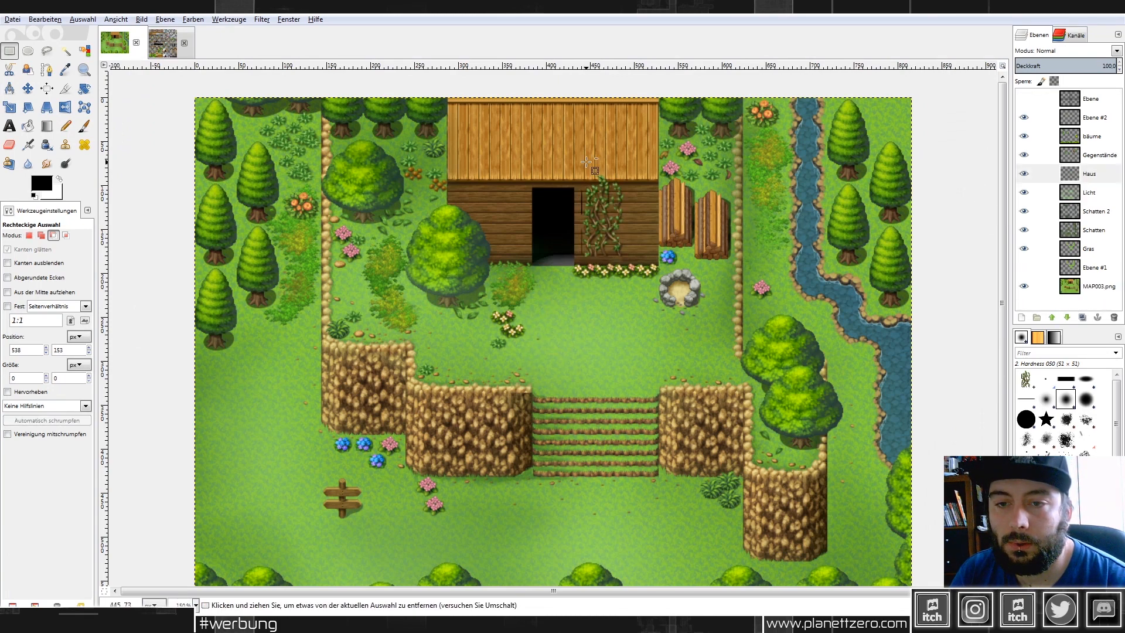
Cut and re-paste the vine on the wall, flip it vertically so it hangs down, and anchor it.
scroll(587, 162, "up", 1)
left_click_drag(504, 193, 578, 362)
left_click_drag(552, 172, 699, 359)
key("ctrl+x")
key("ctrl+v")
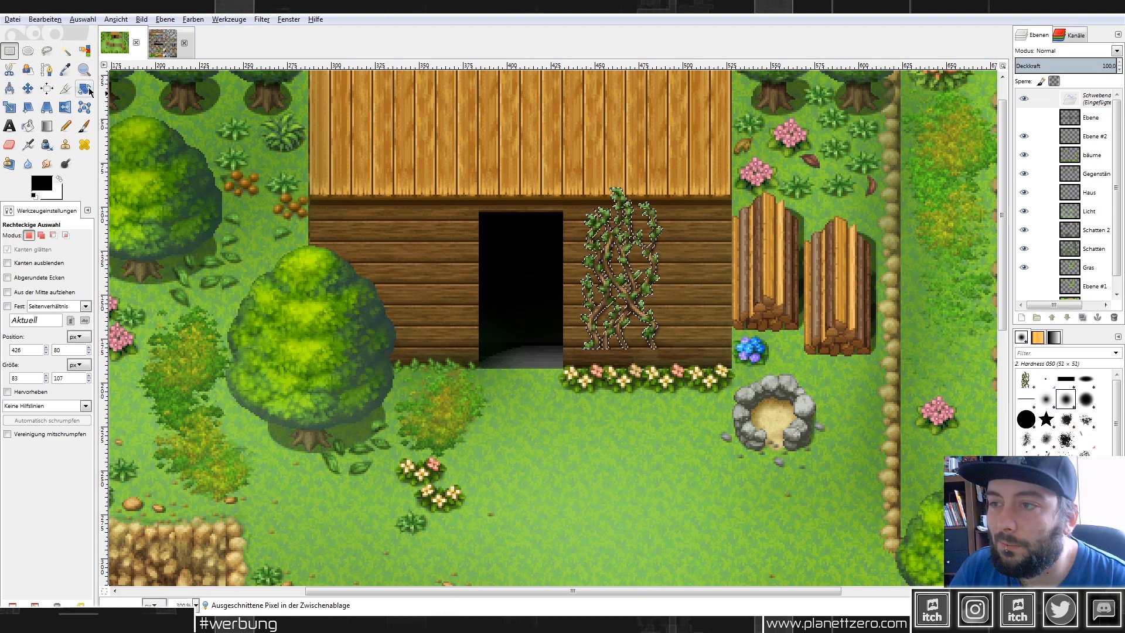
left_click(65, 107)
left_click(33, 271)
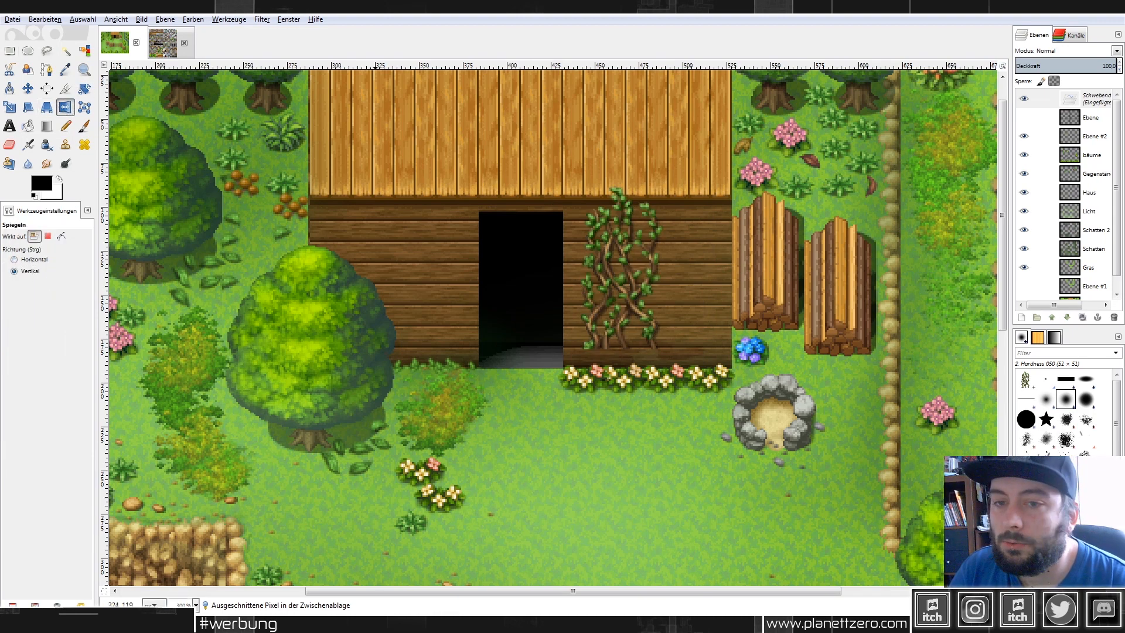
left_click(384, 259)
left_click(10, 106)
left_click(502, 221)
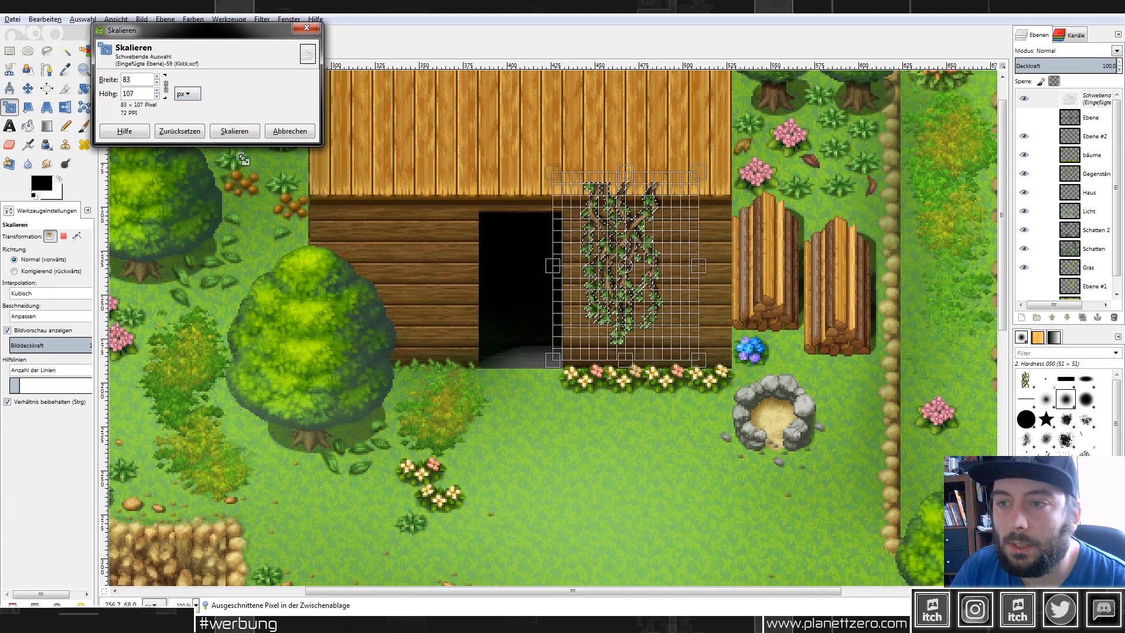
key("r")
left_click(577, 160)
Erase the cut-off upper ends of the hanging vine softly with the Hardness 050 brush at a size of about 109.
left_click(10, 145)
left_click(12, 291)
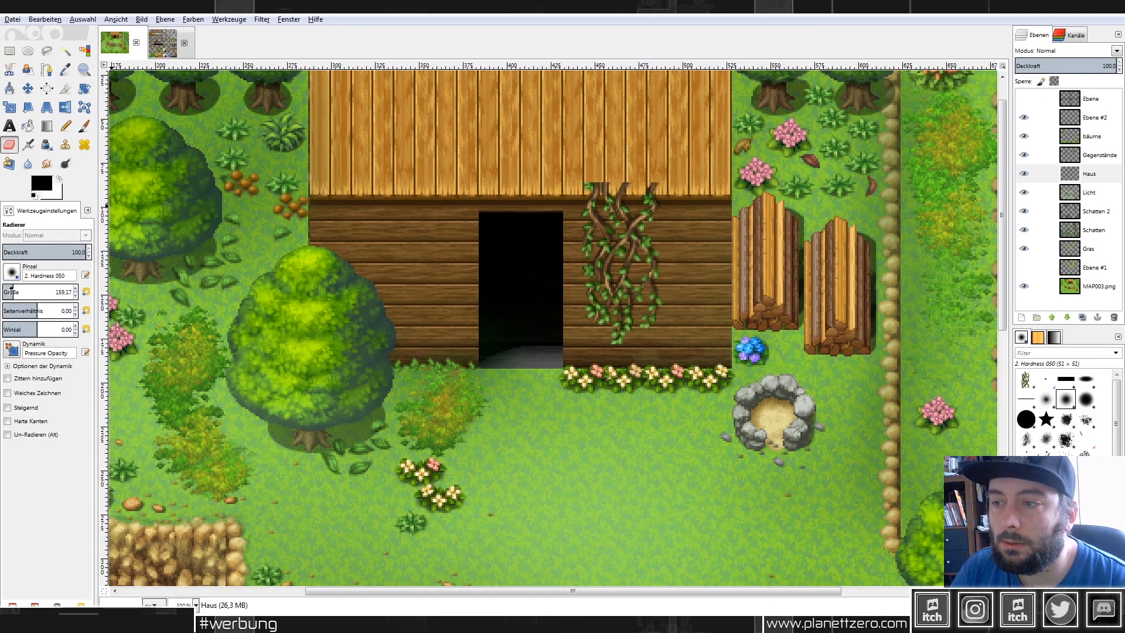
scroll(617, 234, "up", 2)
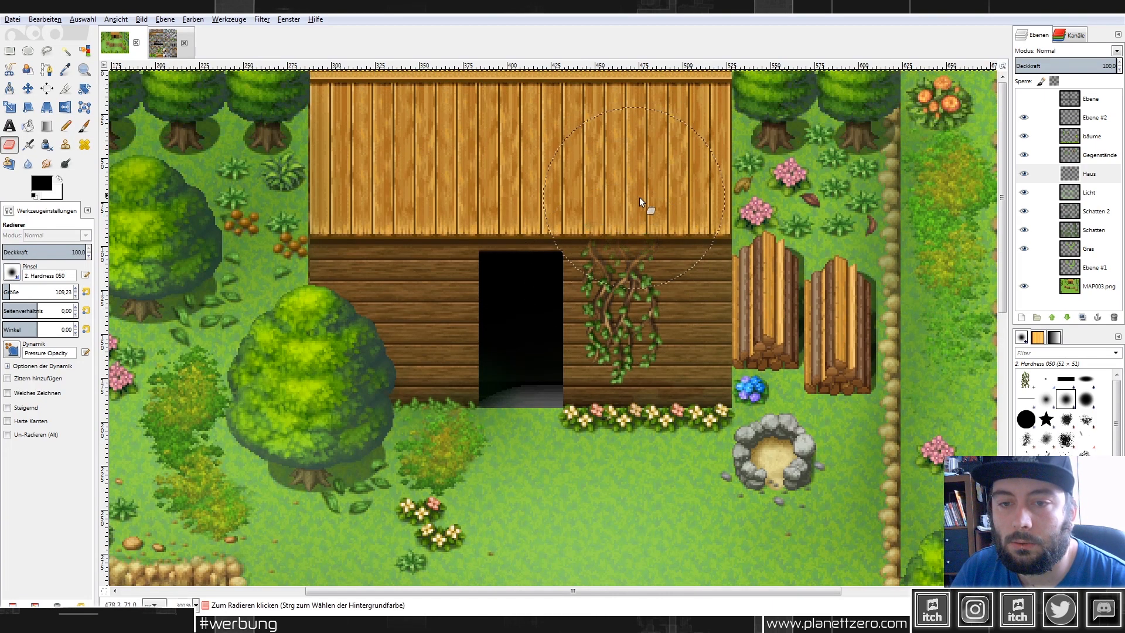
Duplicate the hanging vine as a floating selection and flip the copy both horizontally and vertically.
left_click(9, 50)
left_click_drag(533, 202, 701, 395)
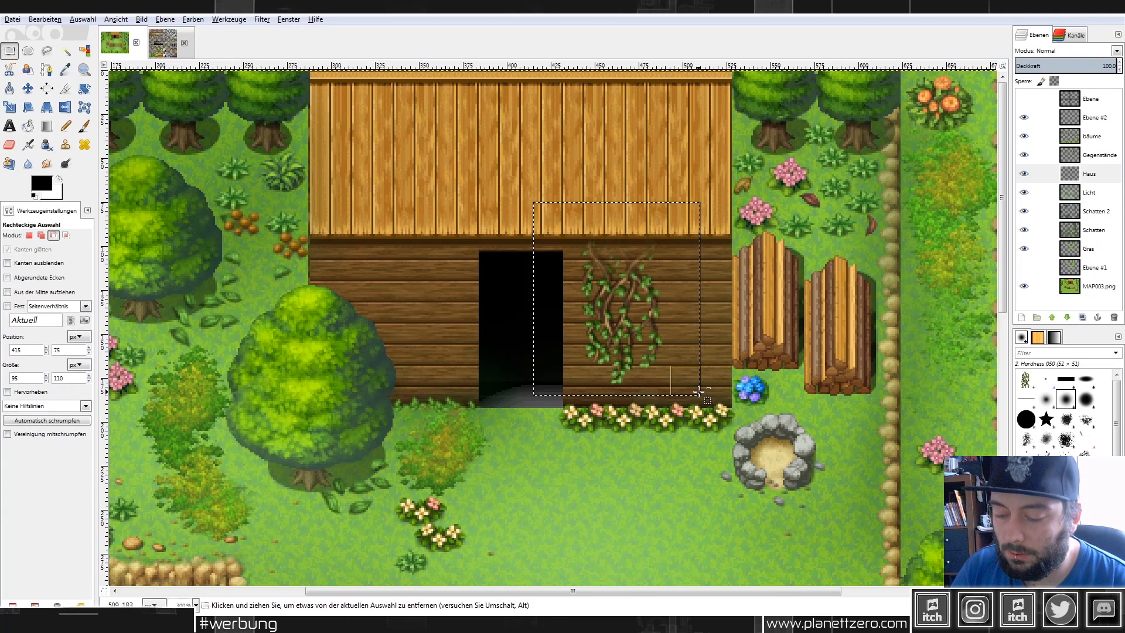
key("ctrl+c")
key("ctrl+v")
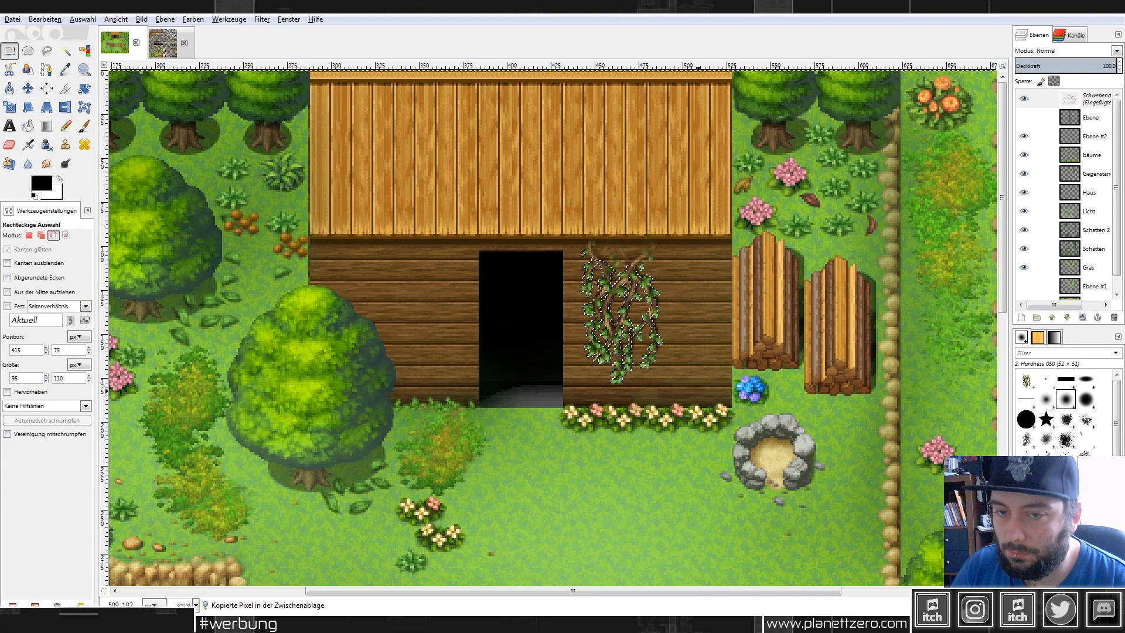
left_click(65, 109)
left_click(417, 252)
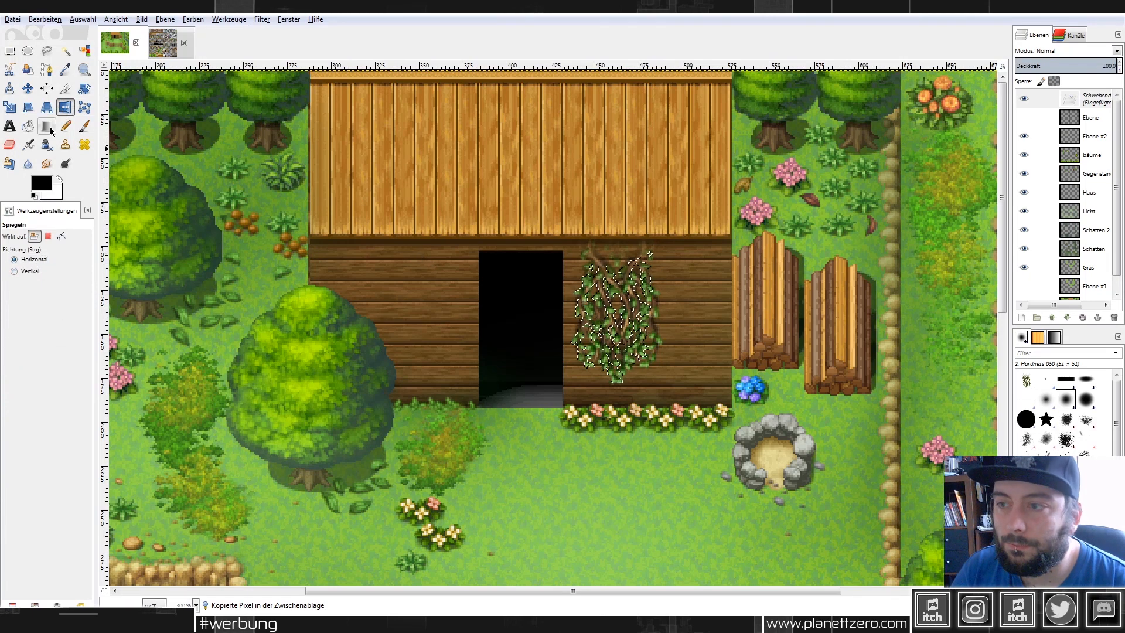
left_click(133, 134, "ctrl")
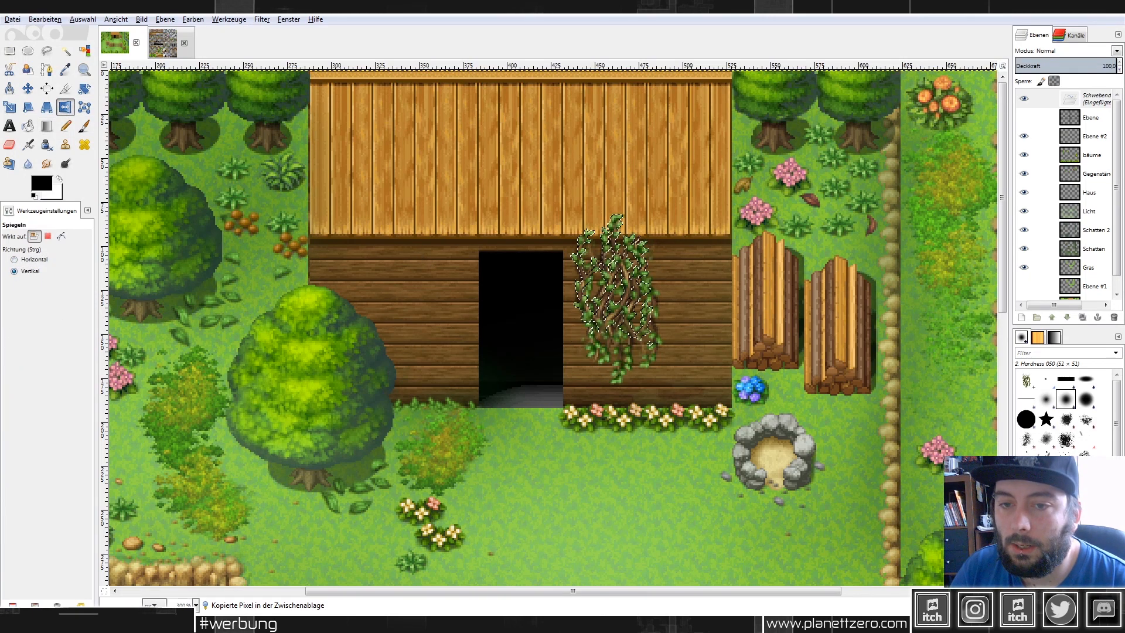
Move the flipped vine copy up so it extends the first vine over the roof edge, and anchor it.
left_click(29, 89)
left_click_drag(630, 290, 641, 246)
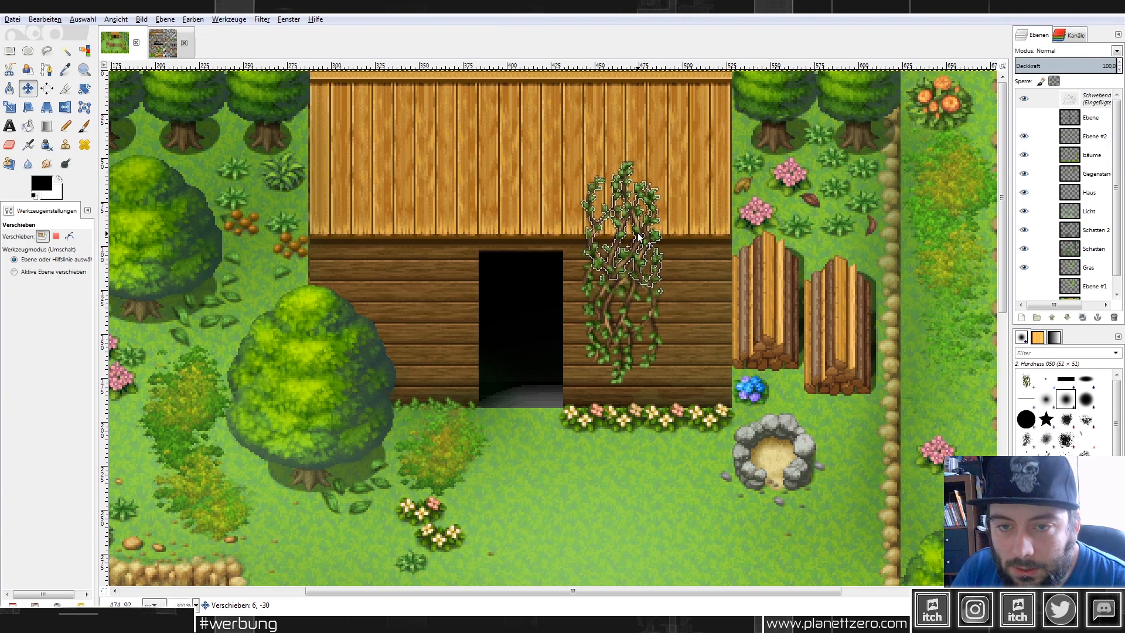
key("r")
left_click(512, 207)
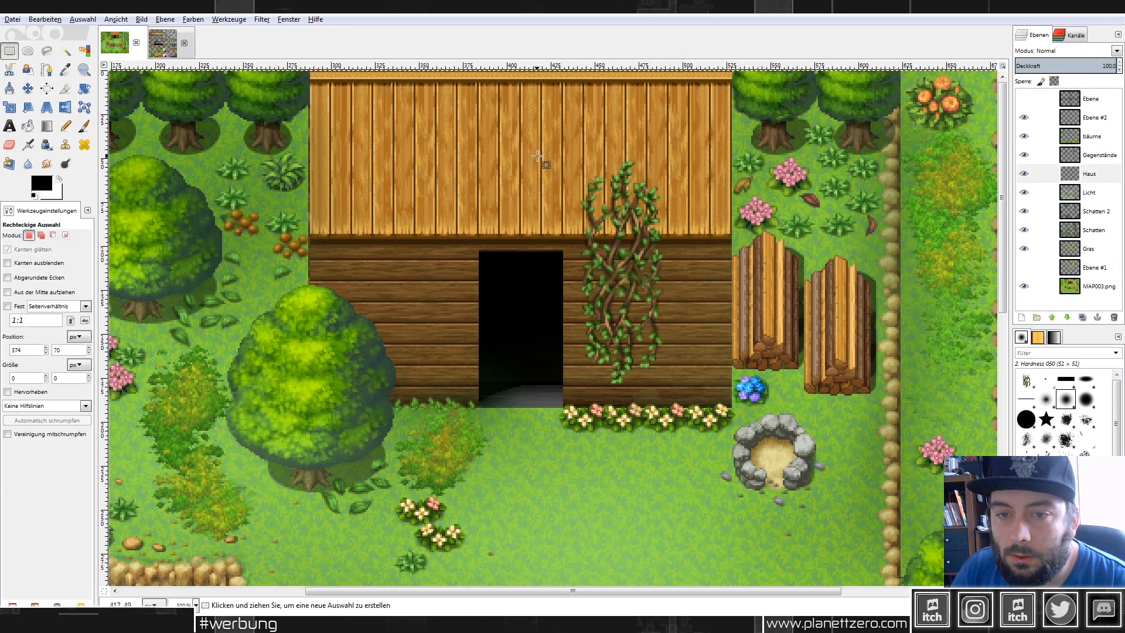
Cut and re-paste the combined vine and scale the floating piece down to about 71 × 98 px.
left_click_drag(536, 156, 709, 393)
key("ctrl+x")
key("ctrl+v")
key("shift+s")
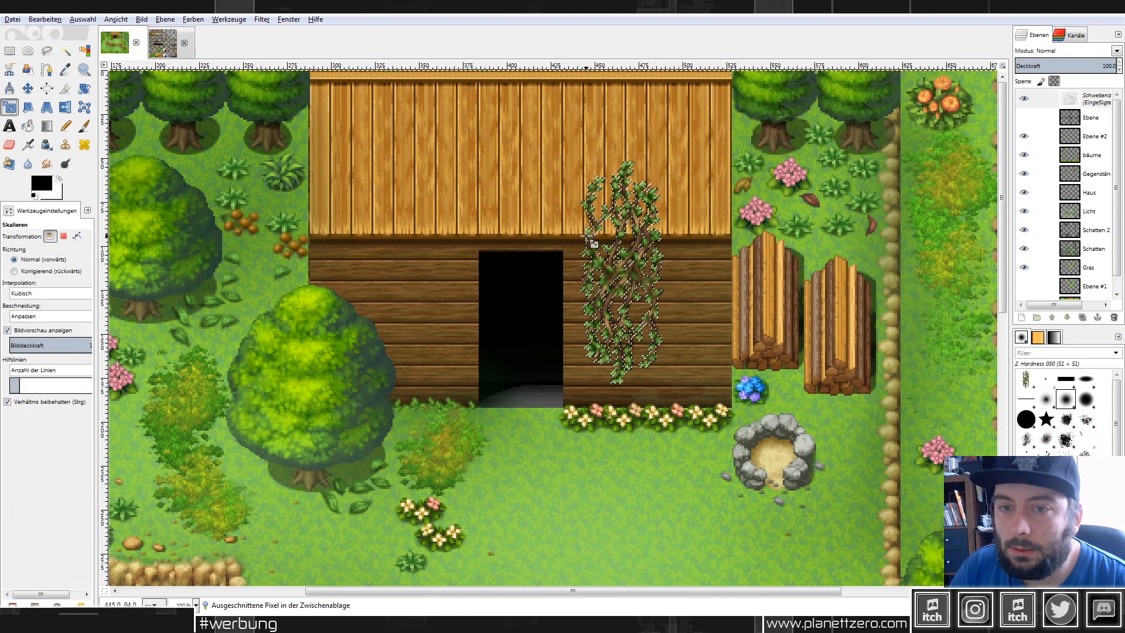
left_click(592, 240)
left_click_drag(704, 167, 656, 216)
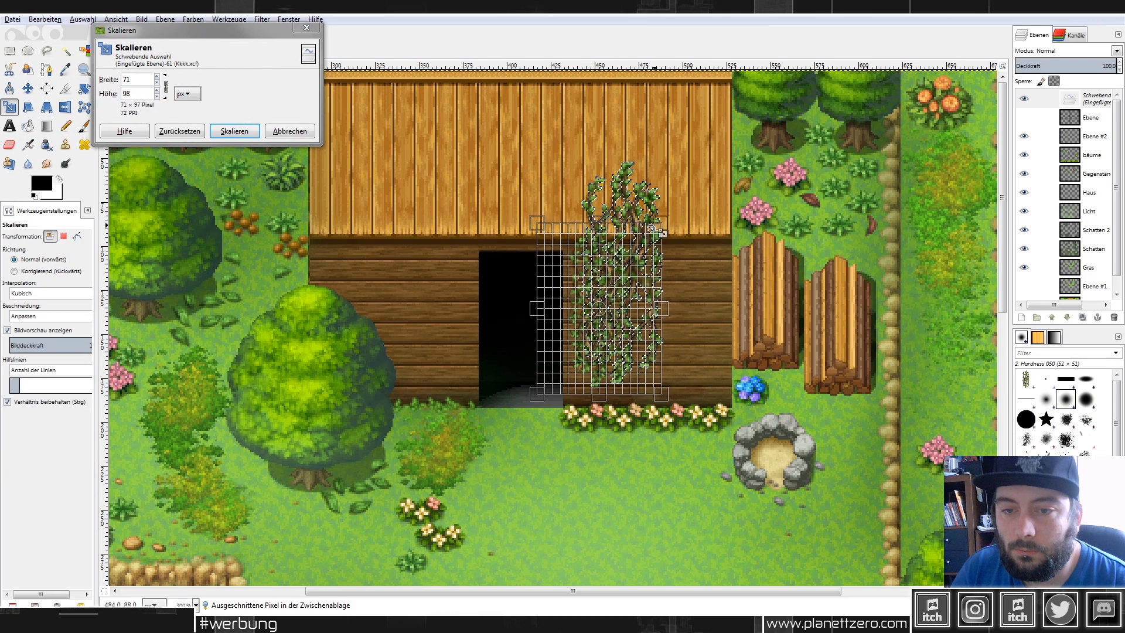
left_click(235, 130)
left_click(11, 54)
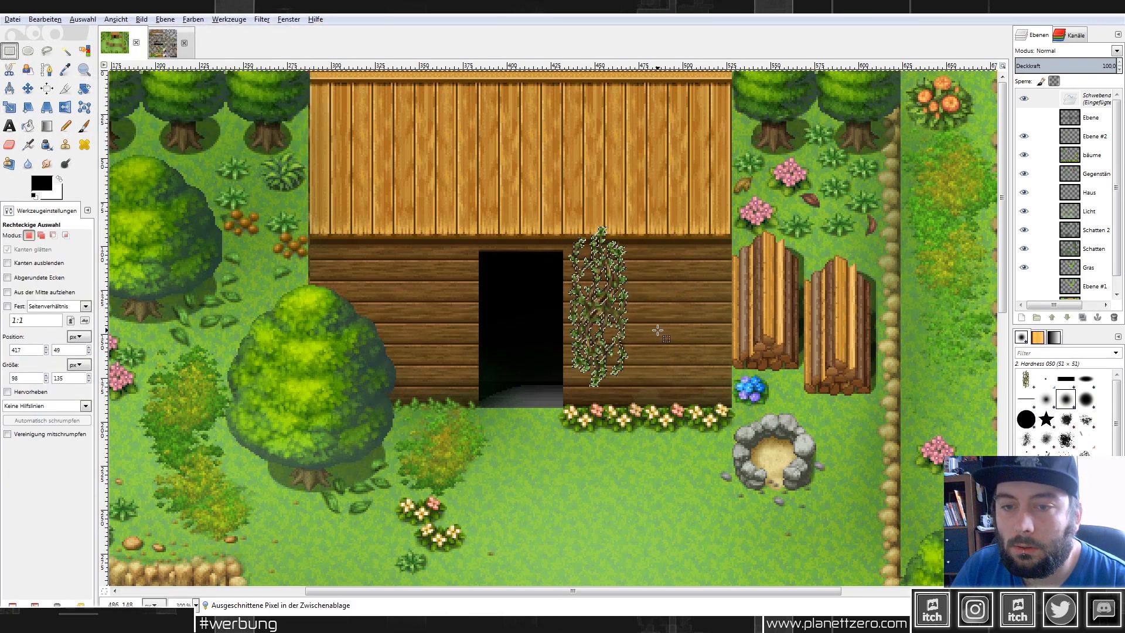
Move the scaled vine to the wall's outer corner next to the wood piles and anchor it.
scroll(664, 330, "up", 1)
left_click_drag(700, 287, 719, 288)
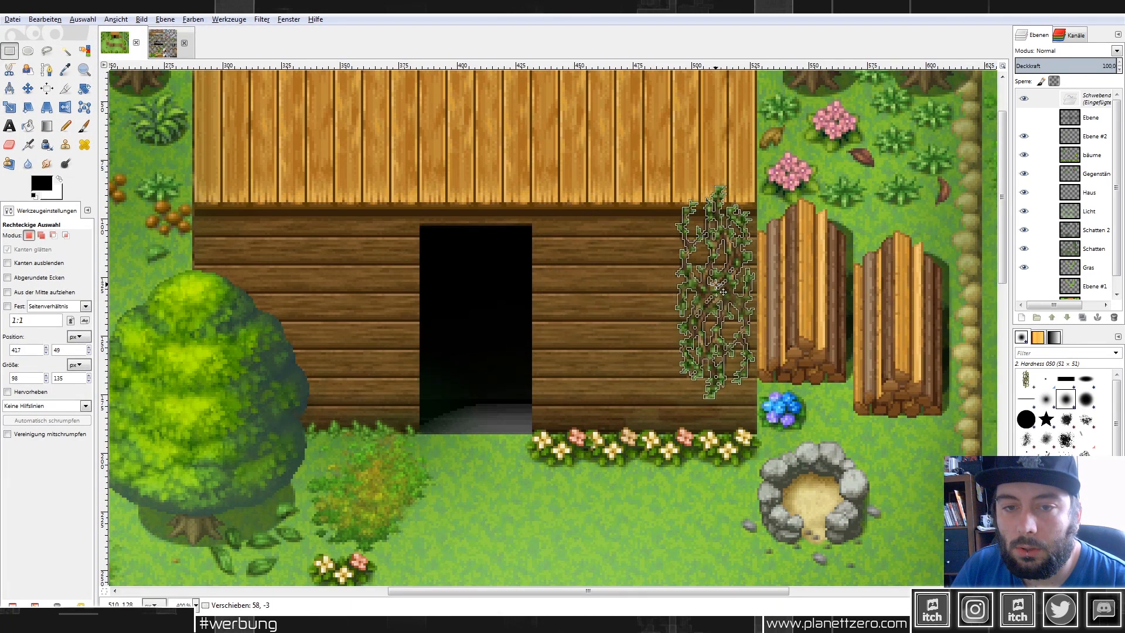
left_click(638, 178)
Sharpen the vine at the wall corner with a sharpness of 20 and clear the selection.
left_click_drag(638, 179, 759, 405)
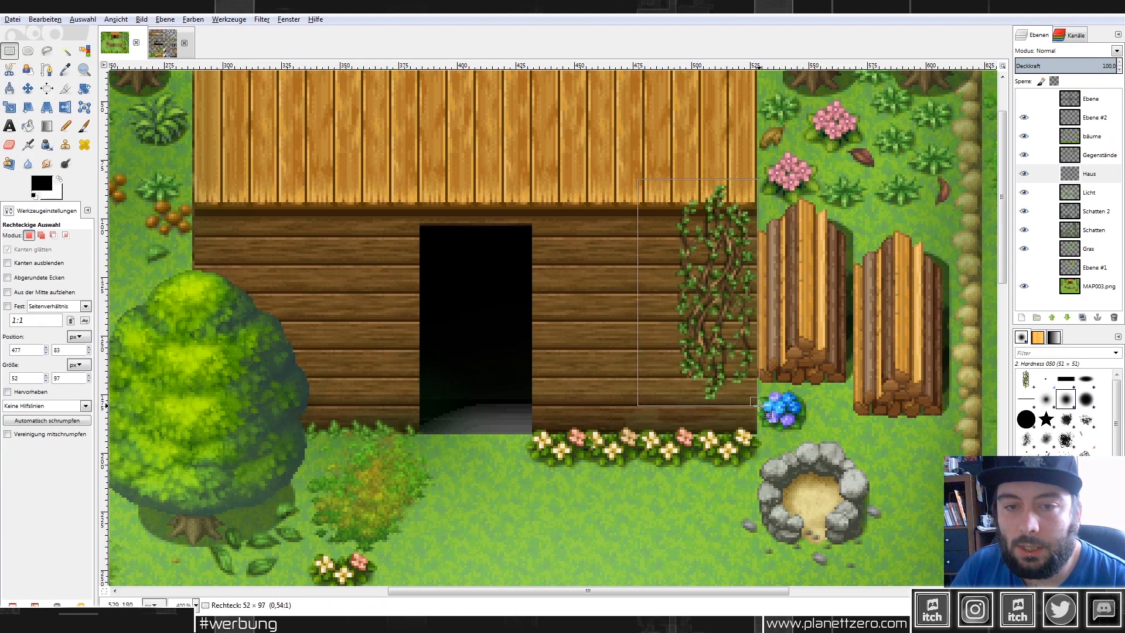
left_click(261, 20)
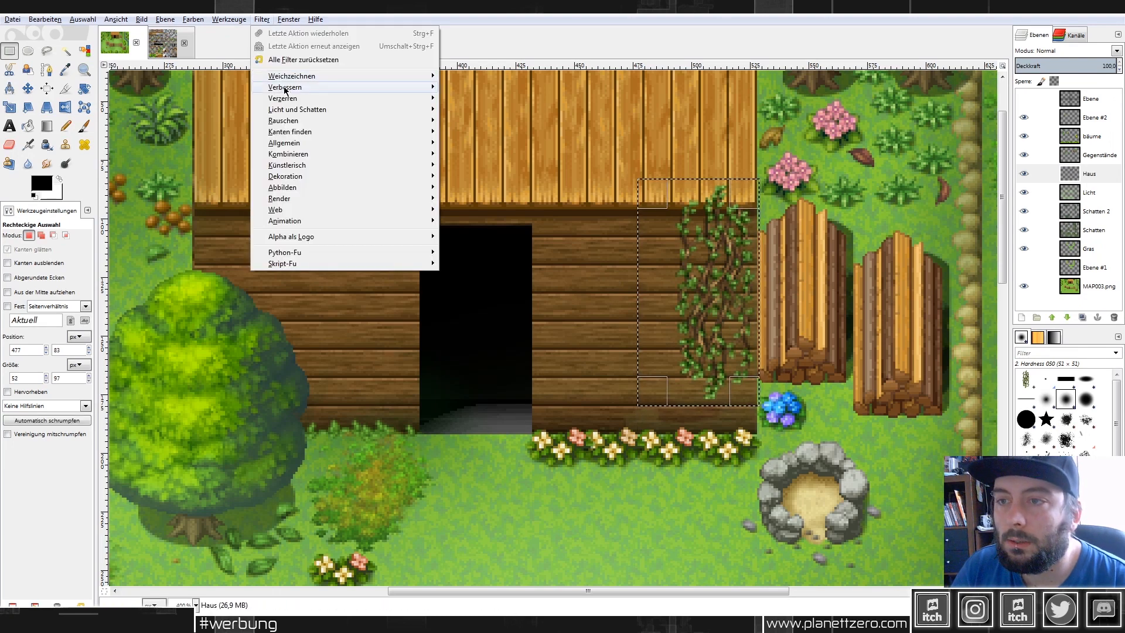
mouse_move(299, 87)
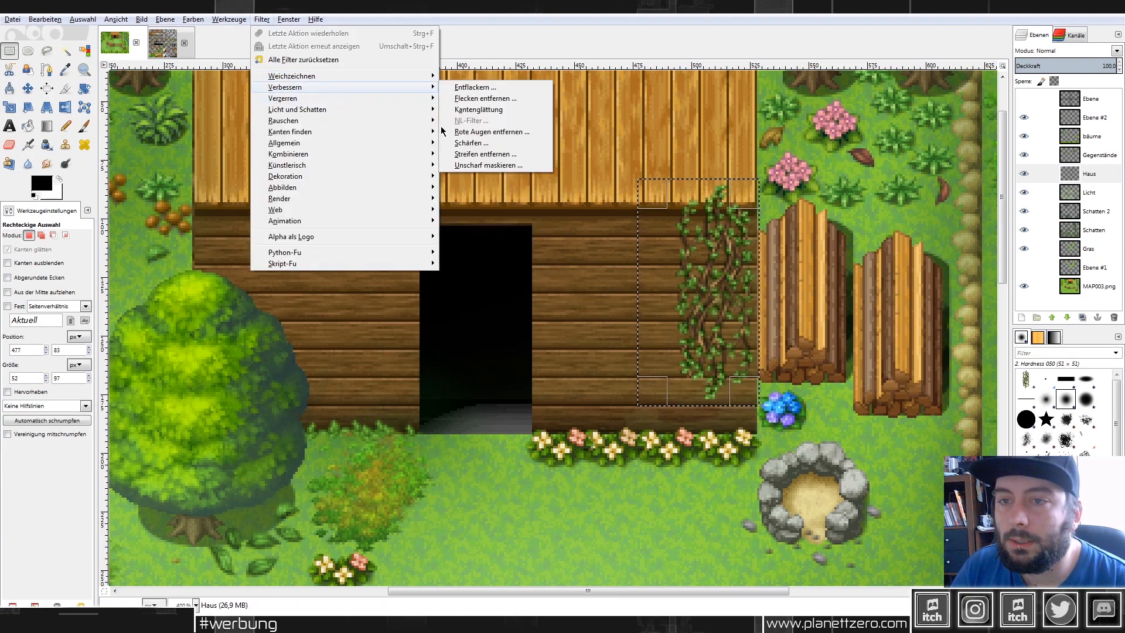
left_click(469, 143)
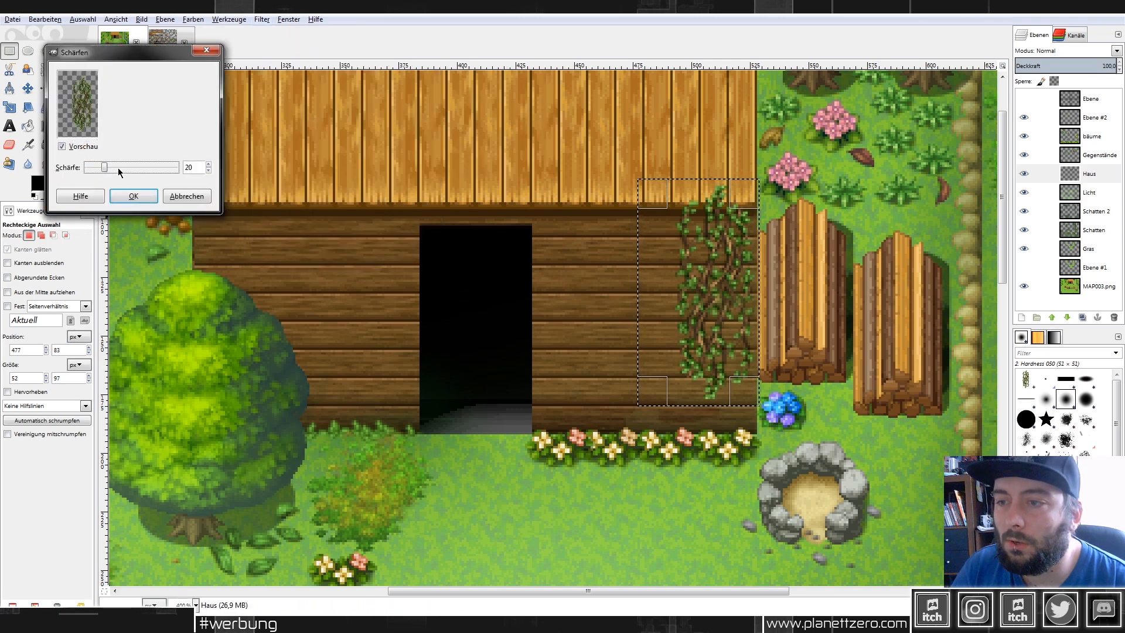
left_click(134, 195)
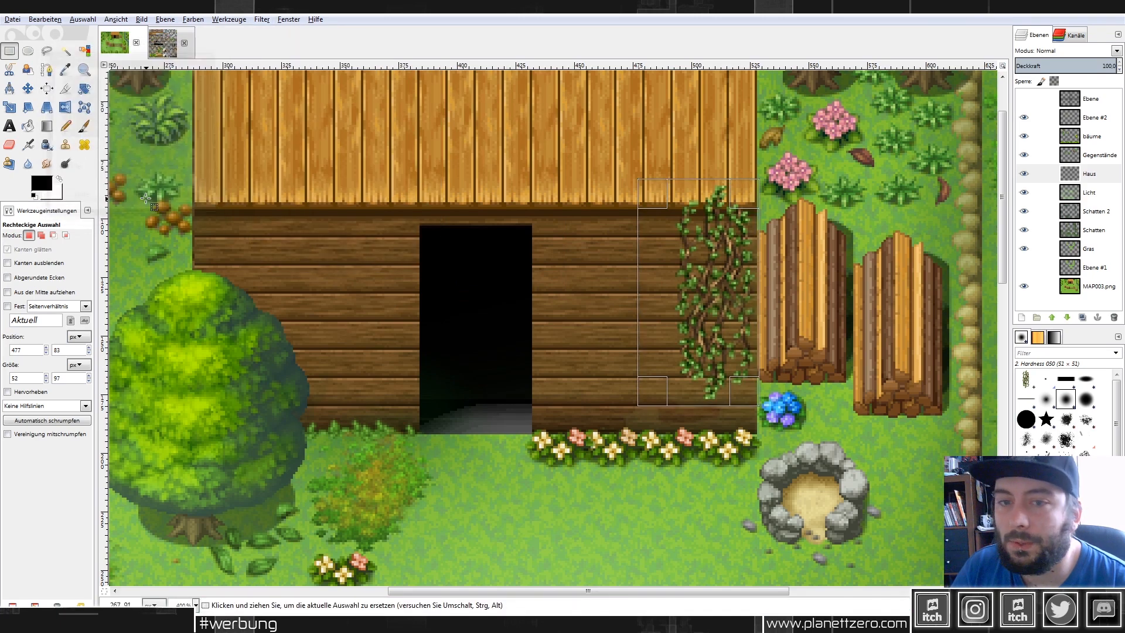
left_click(436, 199)
Copy the sharpened vine and place the duplicate lower on the wall, overlapping the original and the flower row.
scroll(822, 346, "down", 2)
scroll(862, 326, "up", 2)
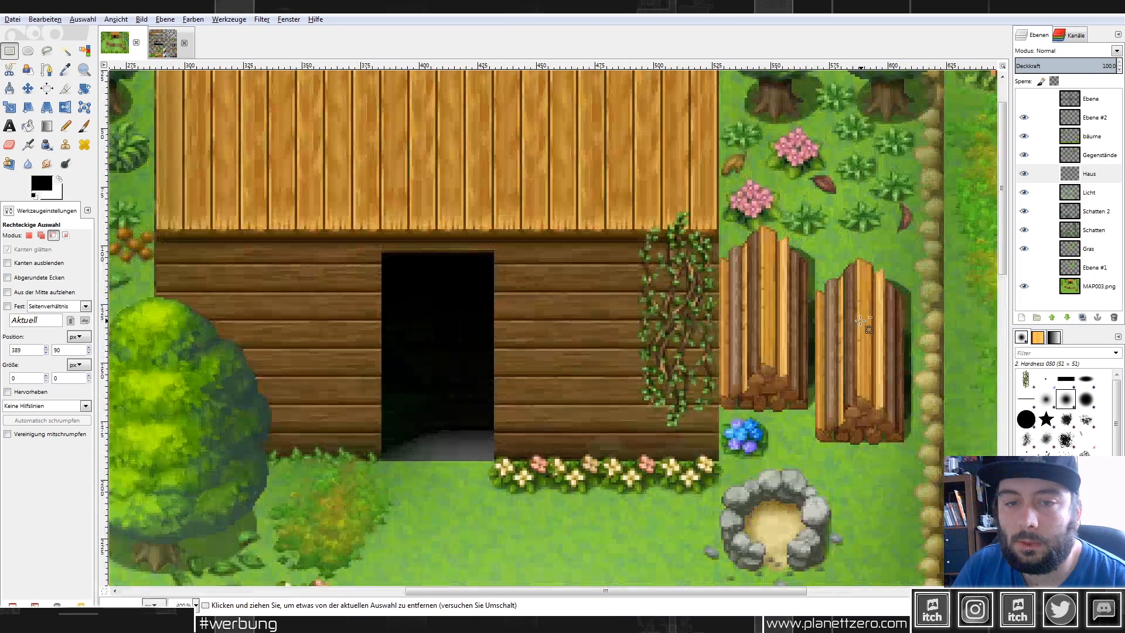
left_click_drag(583, 204, 721, 424)
key("ctrl+c")
key("ctrl+v")
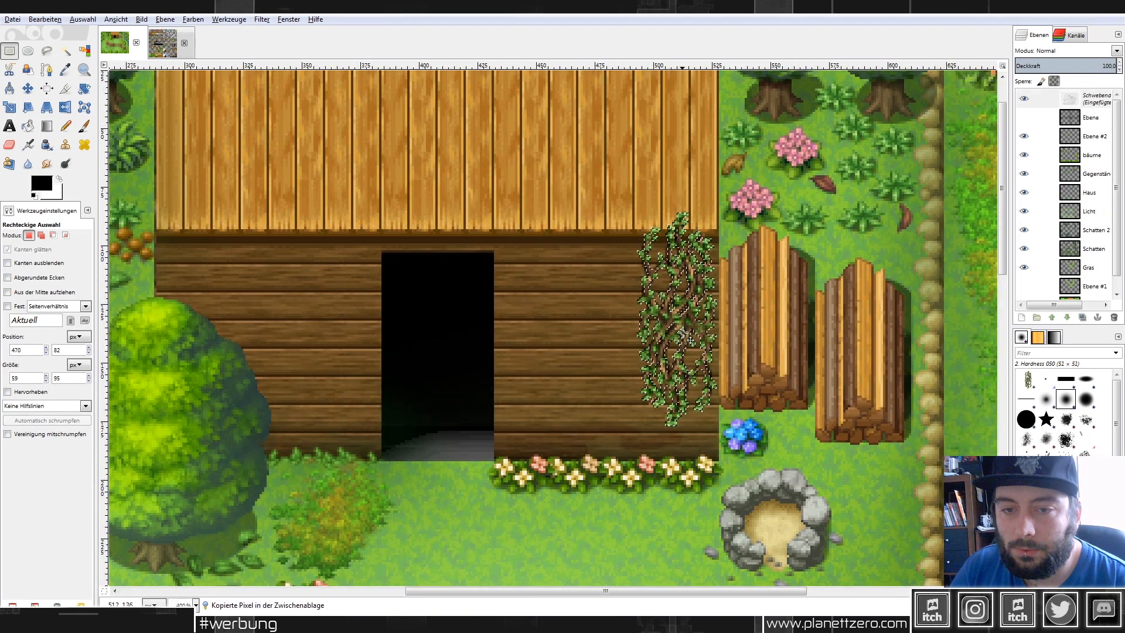
left_click_drag(681, 330, 625, 402)
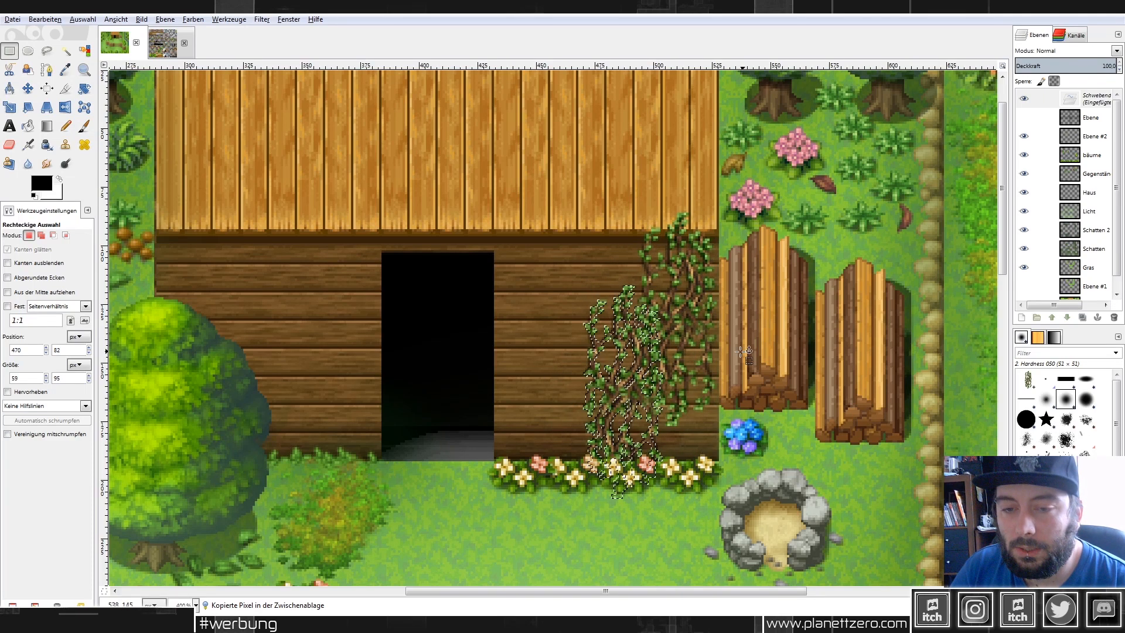
Place two more vine copies, one across the roof edge beside the doorway and one low beside the large tree, and anchor them.
left_click_drag(650, 445, 350, 223)
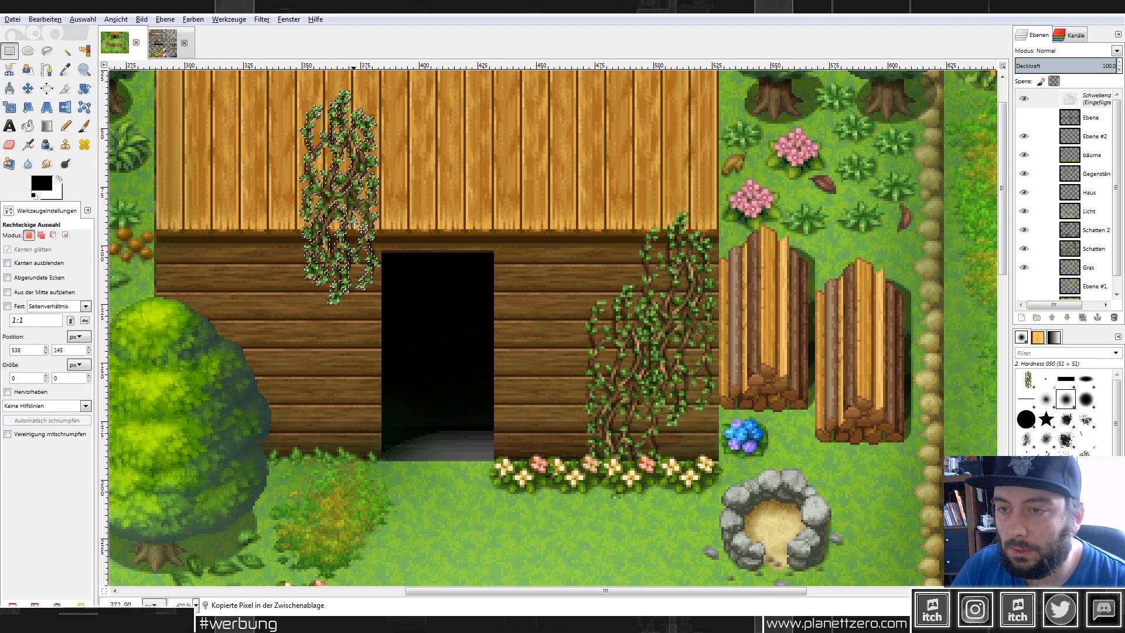
key("ctrl+v")
mouse_move(321, 444)
left_mouse_down()
mouse_move(309, 450)
mouse_move(325, 444)
left_mouse_up()
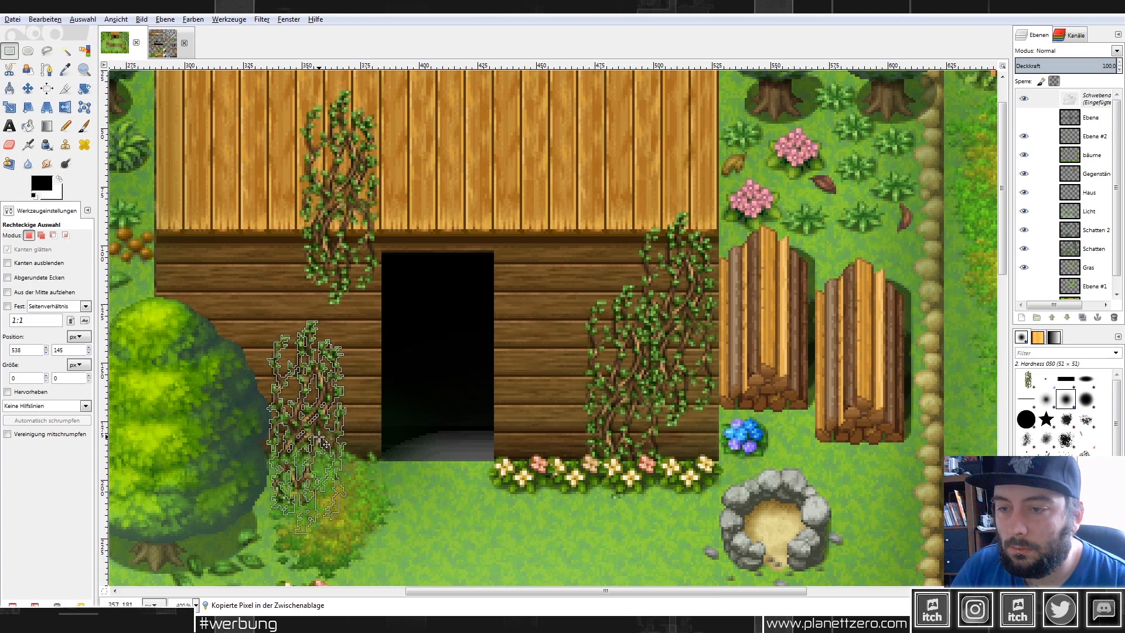
left_click(425, 401)
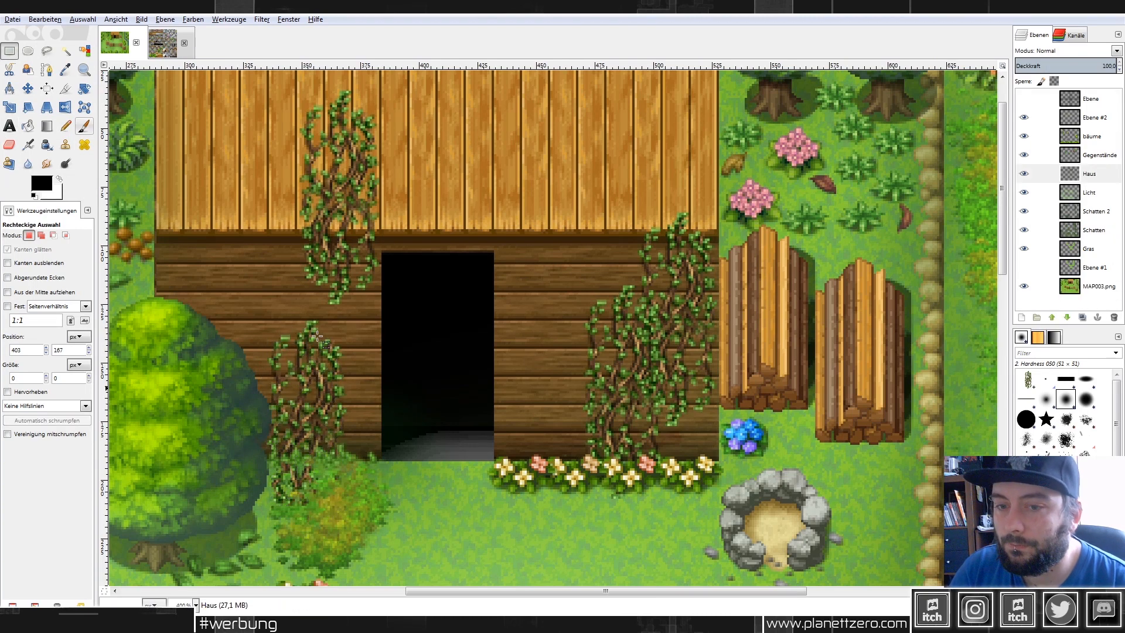
Delete the lower end of the vine beside the tree where it overhangs the grass, and clear the selection.
left_click_drag(444, 525, 254, 462)
key("Delete")
left_click(425, 382)
Delete the vine parts that overlap the roof on both sides of the doorway and clear the selection.
scroll(432, 380, "up", 1)
mouse_move(242, 156)
left_mouse_down()
mouse_move(682, 275)
mouse_move(727, 305)
mouse_move(722, 296)
left_mouse_up()
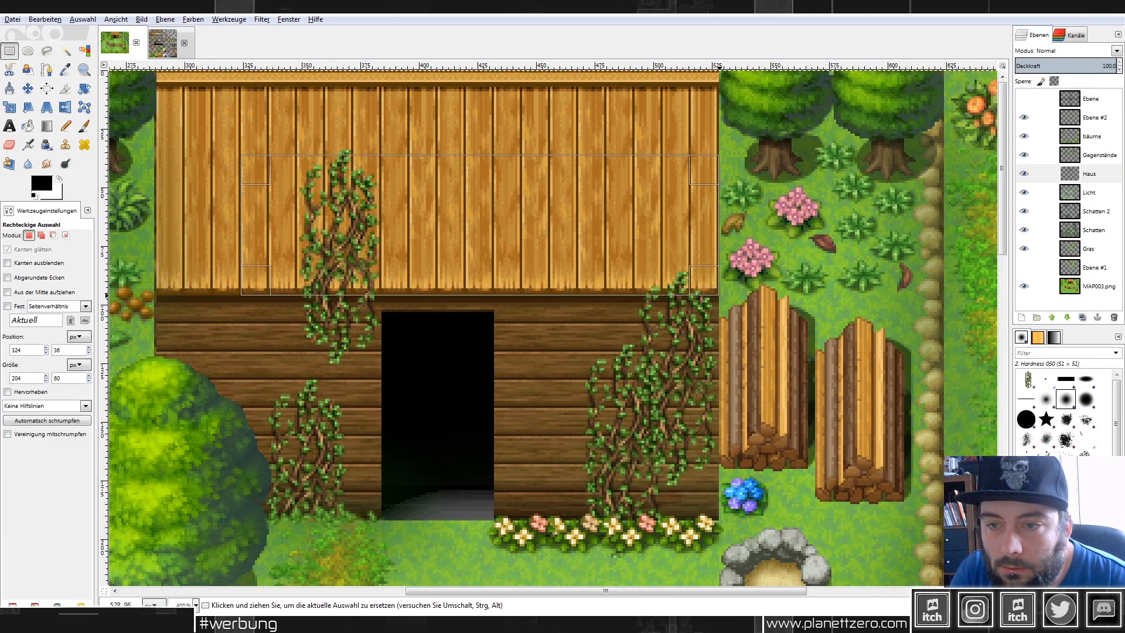
key("Delete")
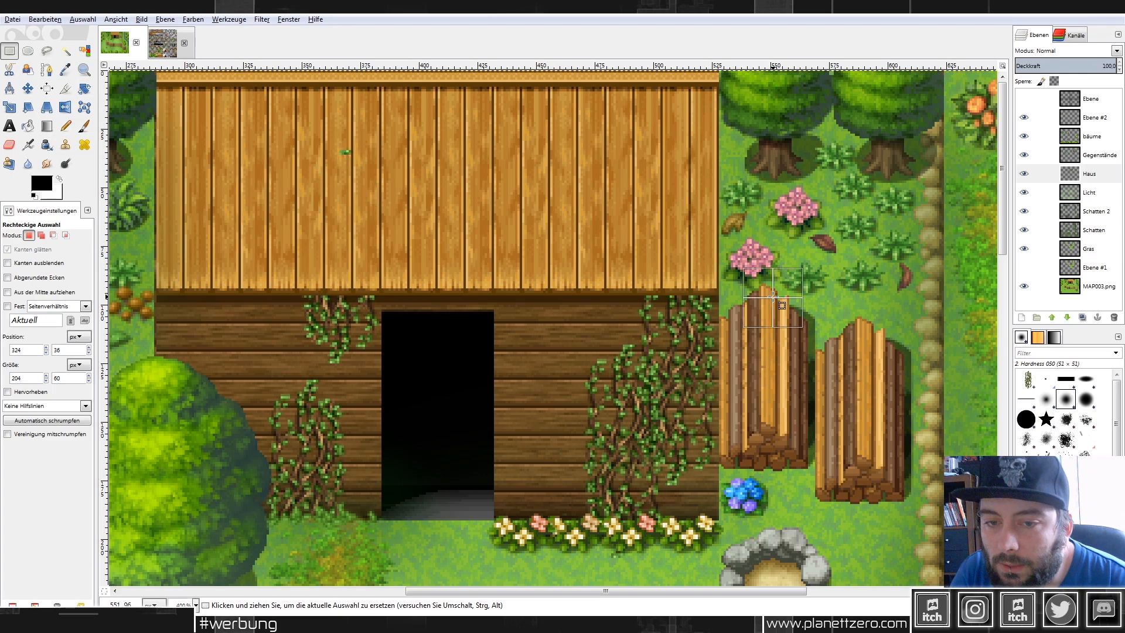
left_click(772, 296)
scroll(839, 305, "down", 3, "ctrl")
scroll(710, 330, "up", 4)
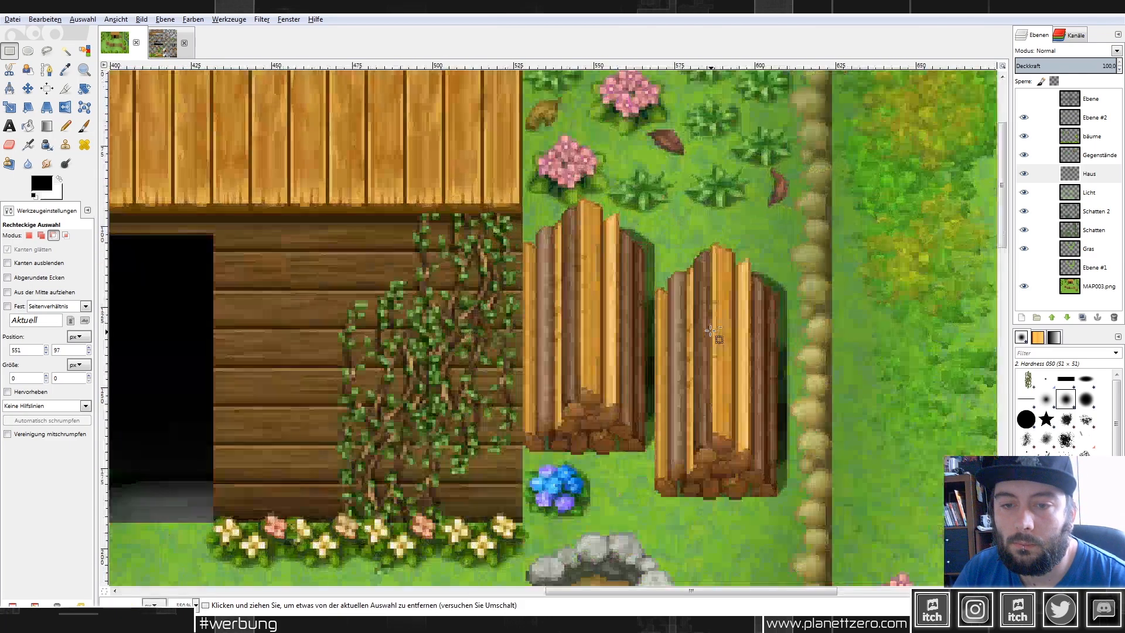
Erase the upper part of the outermost strand nearest the doorway in the vine cluster beside the woodpile, using a size 5 Hardness 075 eraser.
scroll(321, 380, "up", 2)
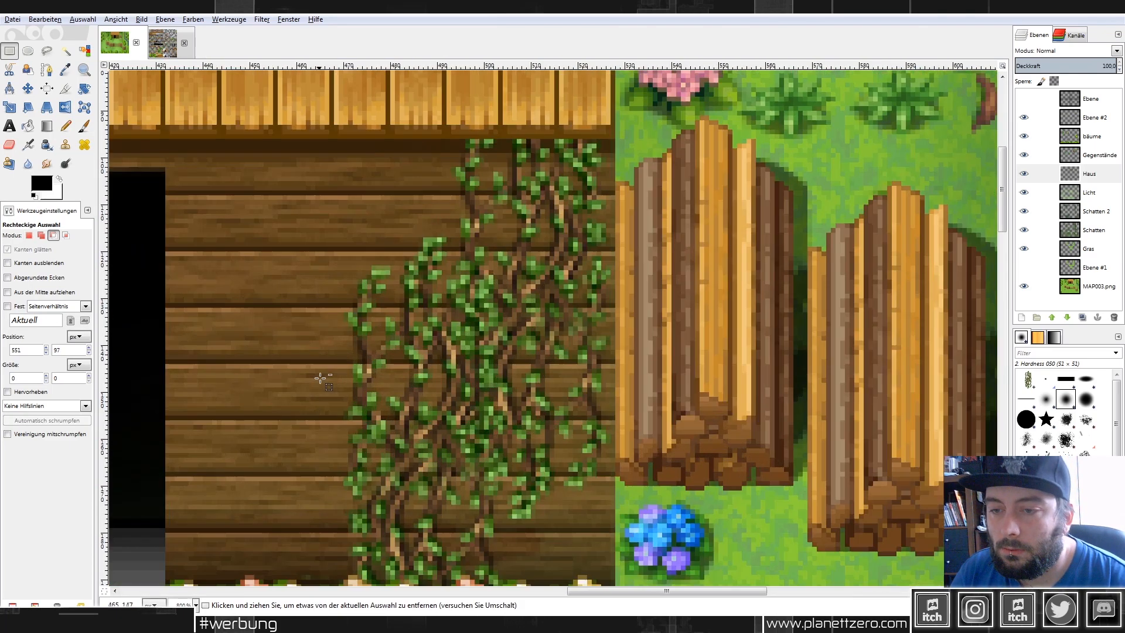
left_click(9, 145)
left_click(9, 279)
left_click(33, 305)
left_click(48, 290)
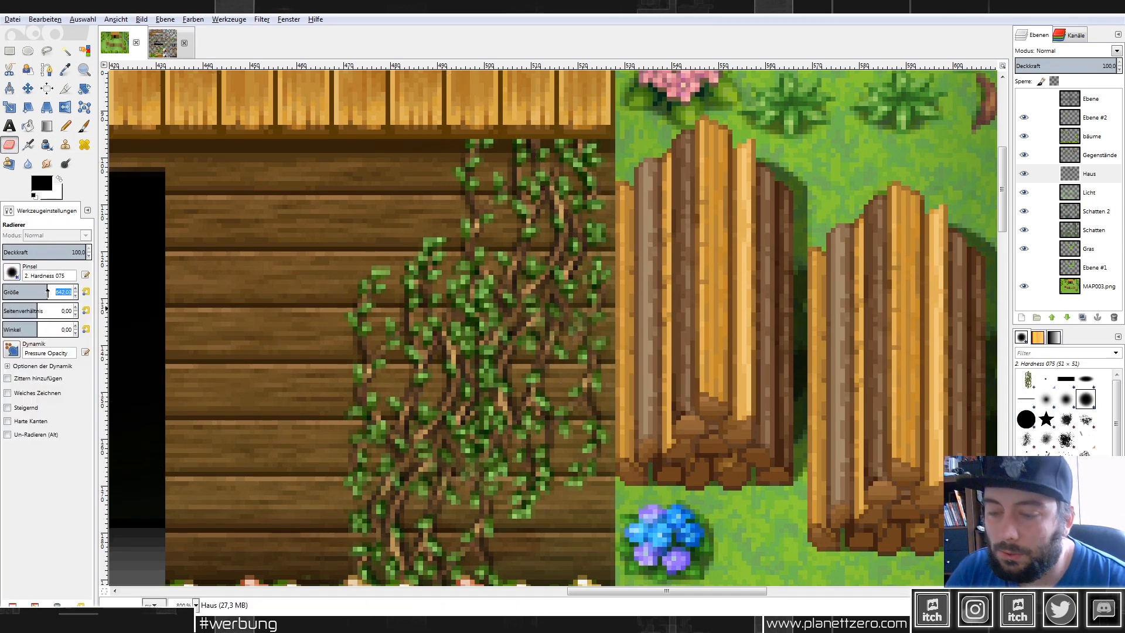
type("5")
key("Return")
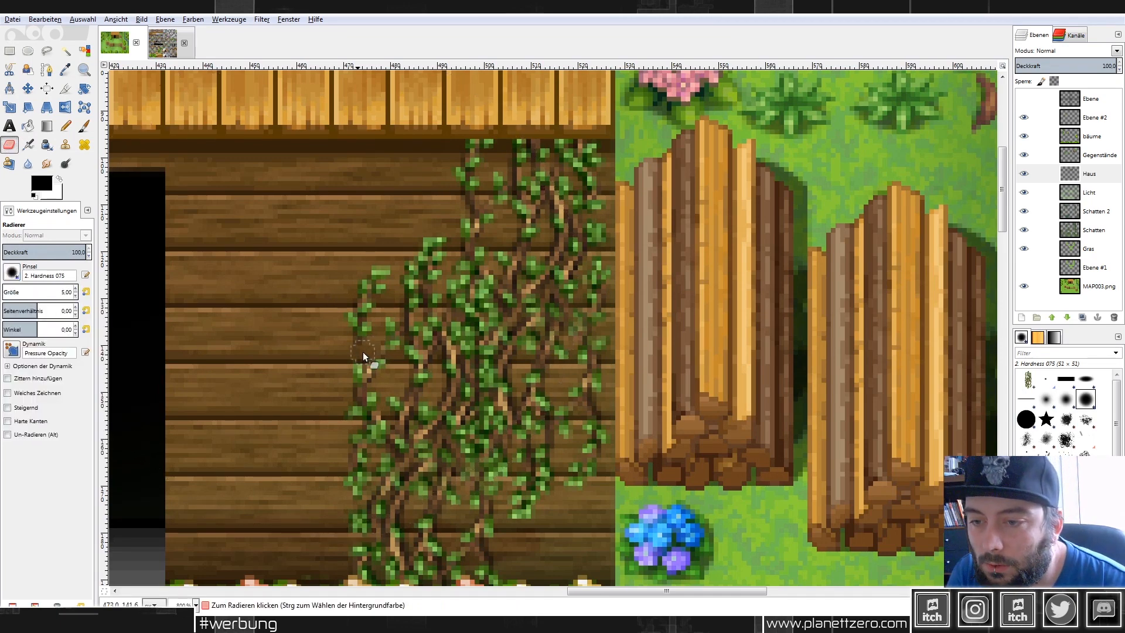
left_click(378, 273)
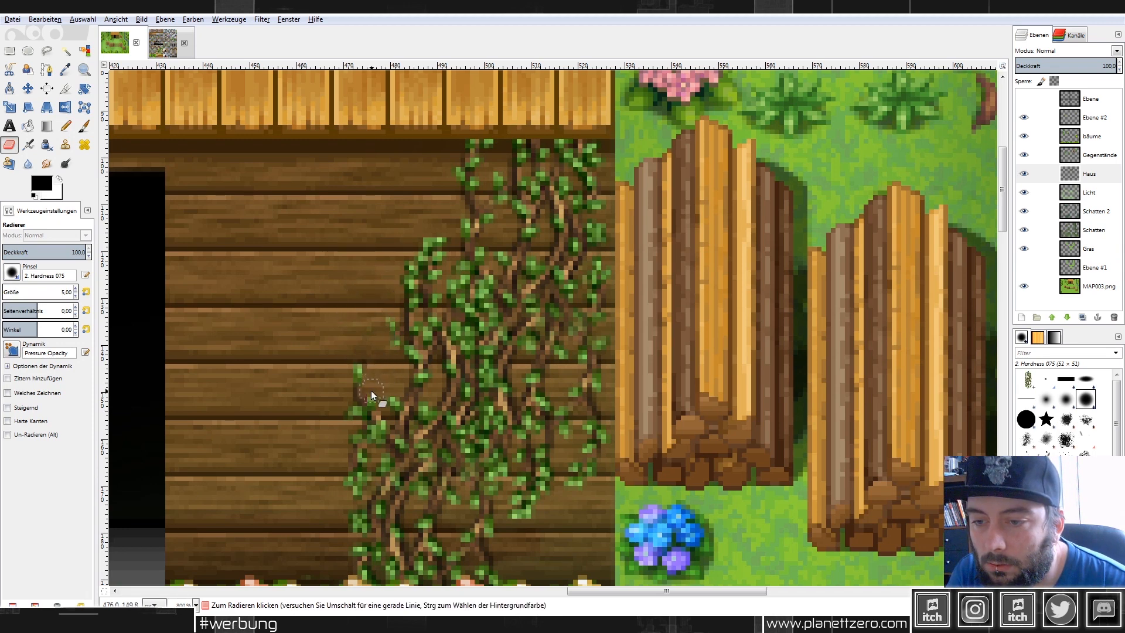
Thin the vine cluster between the doorway and woodpile into separate strands, clearing growth in its middle and above the flower row.
scroll(445, 336, "down", 3)
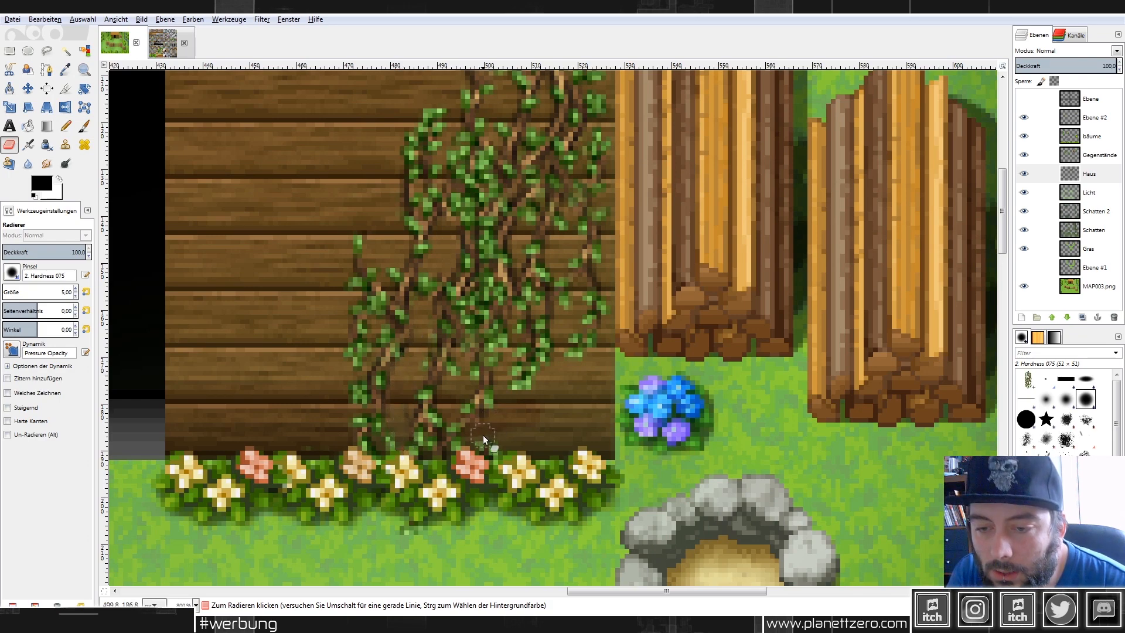
scroll(526, 428, "up", 3)
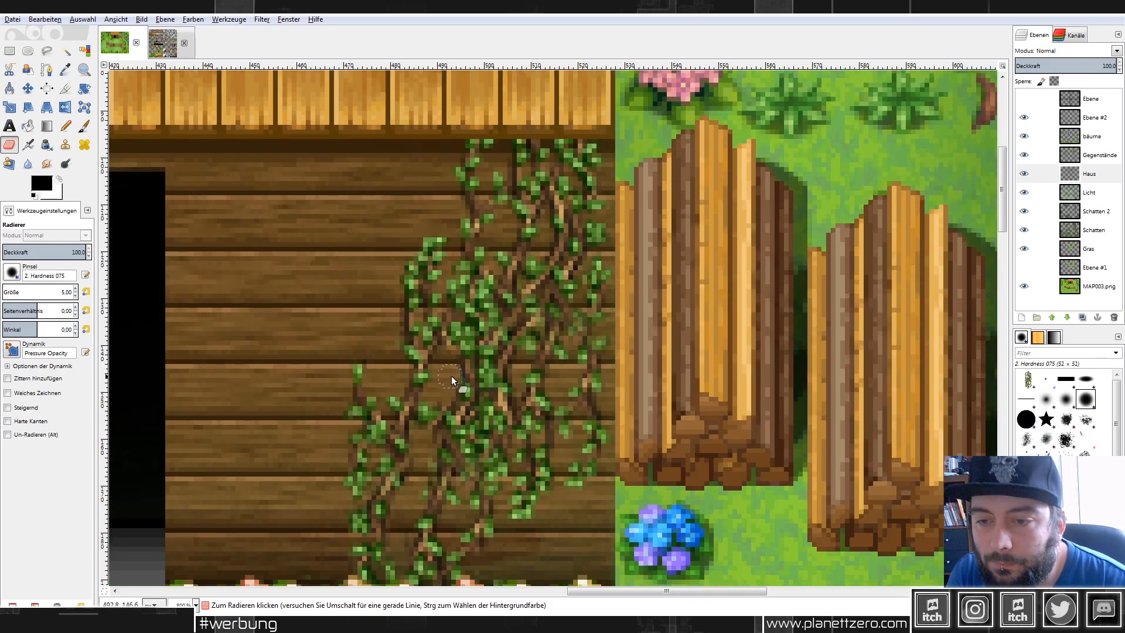
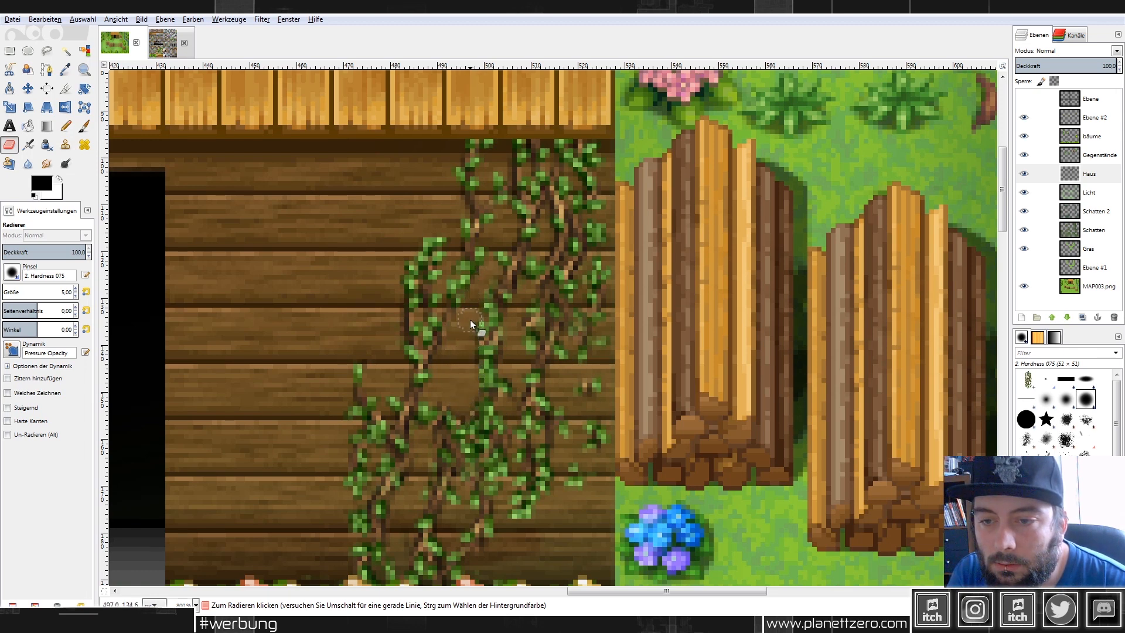
key("2")
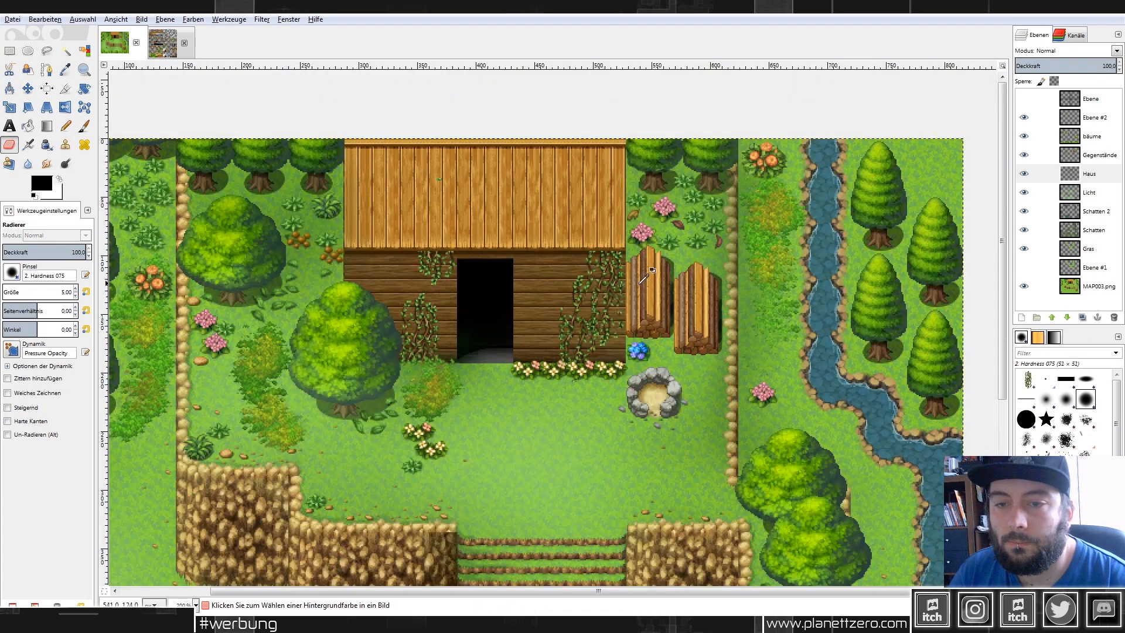
key("4")
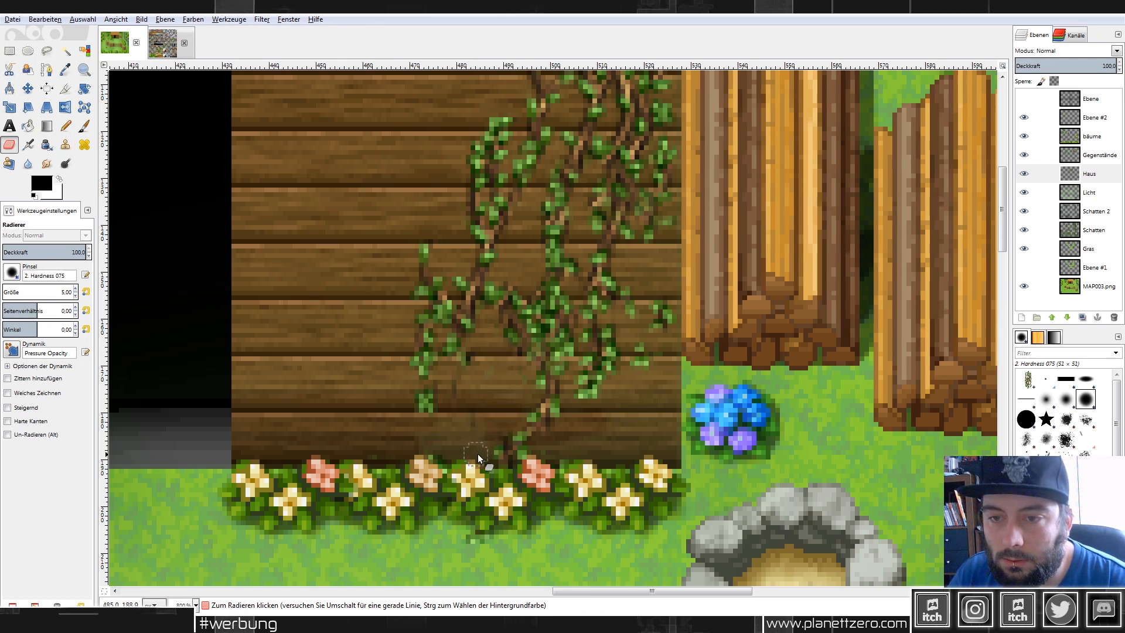
scroll(477, 453, "up", 5)
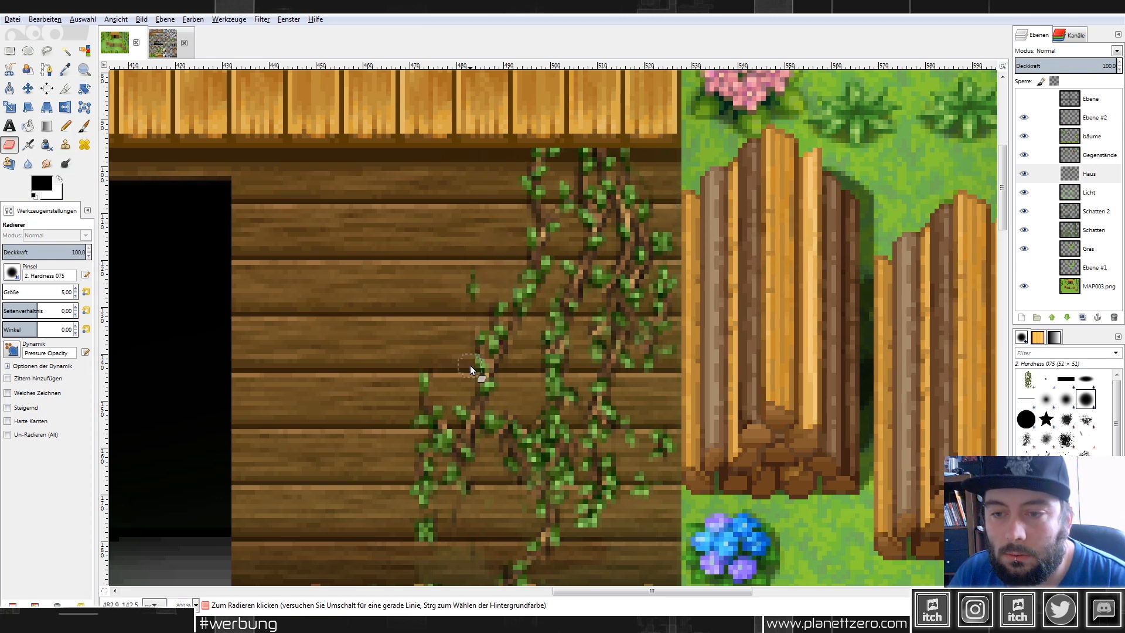
scroll(457, 356, "down", 4)
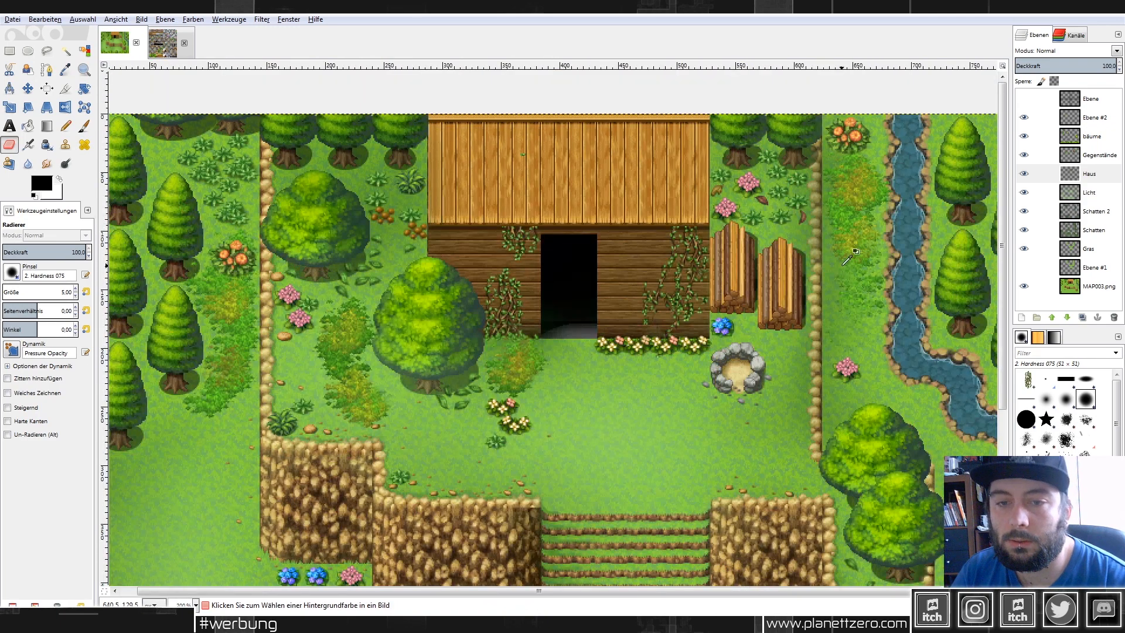
Erase parts of the vine between the large tree and the doorway to give it a loose, irregular shape.
scroll(527, 287, "up", 4)
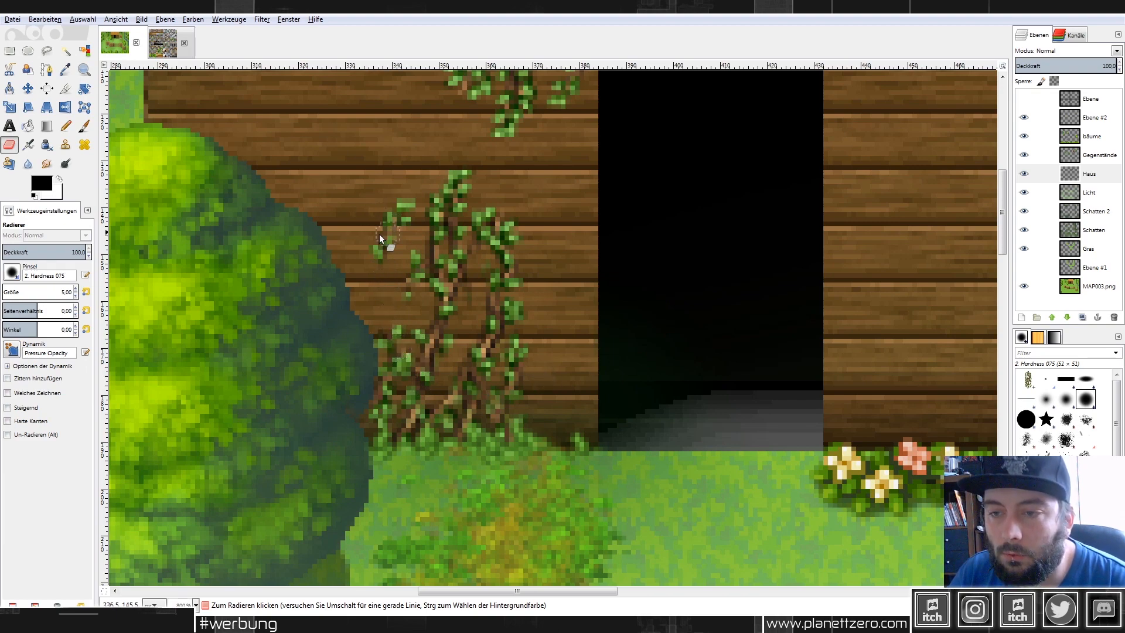
scroll(548, 326, "up", 1)
scroll(526, 412, "down", 1)
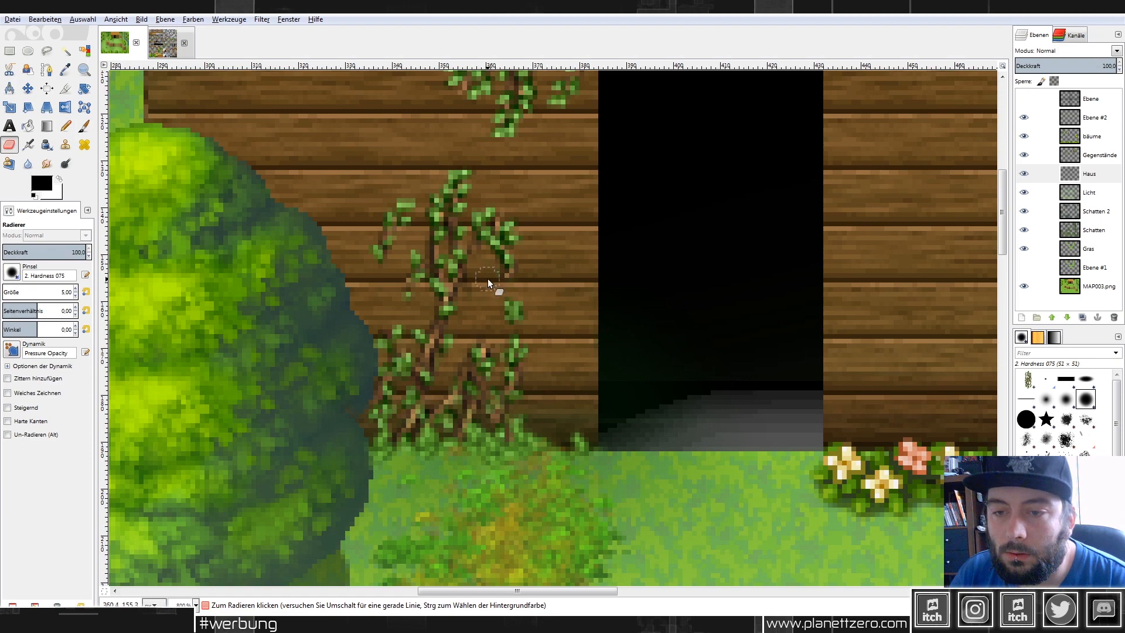
scroll(689, 286, "down", 5)
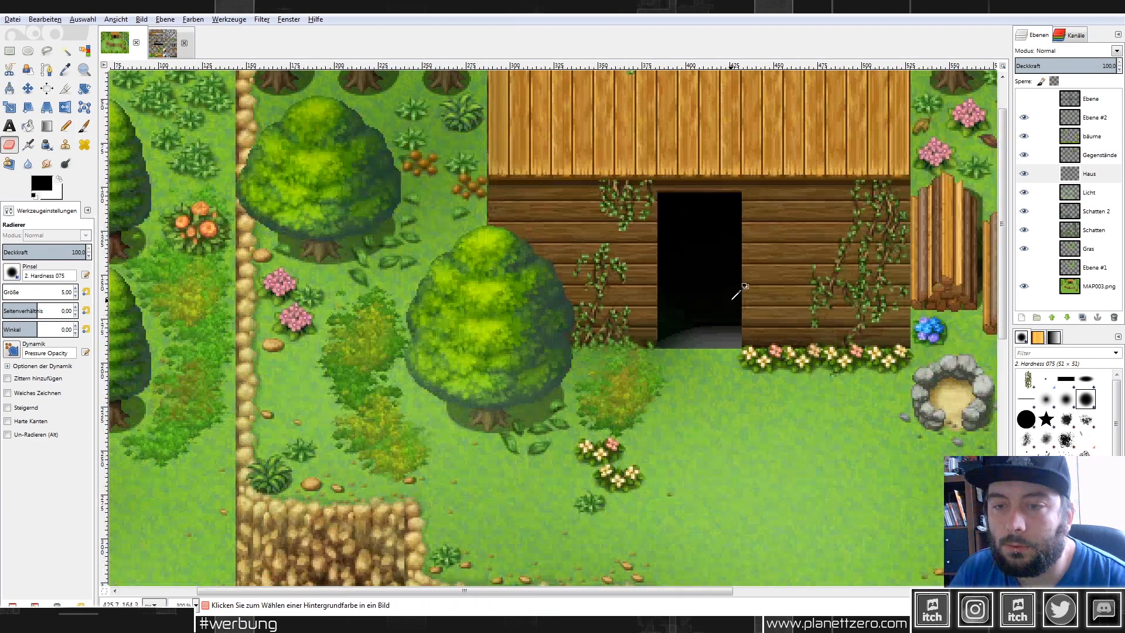
scroll(722, 273, "down", 1)
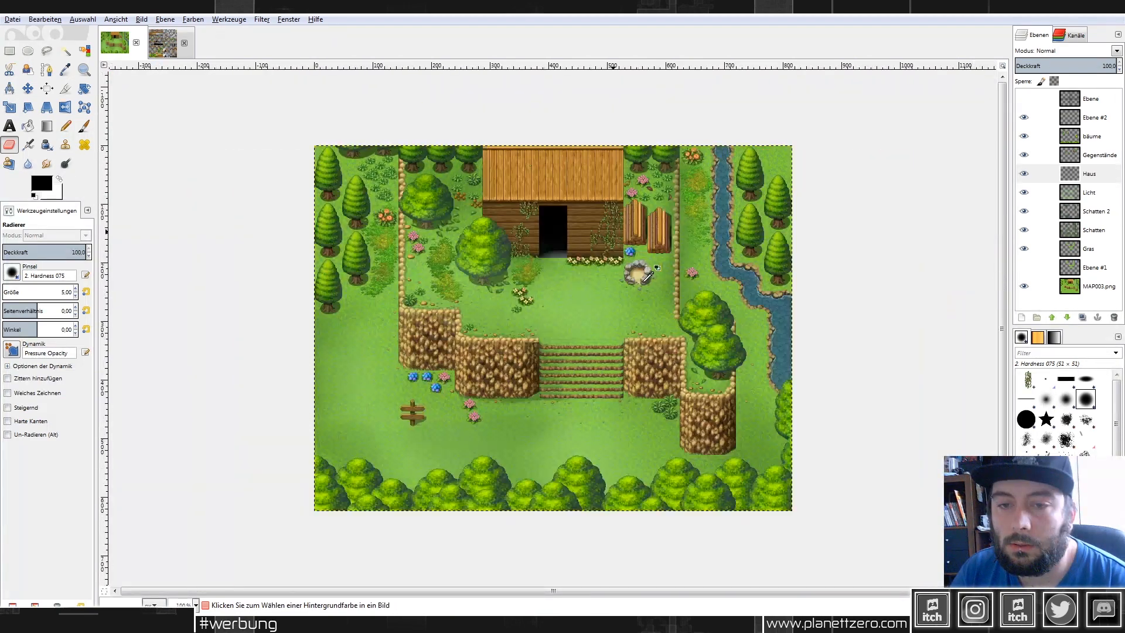
Erase the outer strand and stray leaves of the short vine hanging from the roof edge near the doorway.
scroll(559, 202, "up", 6)
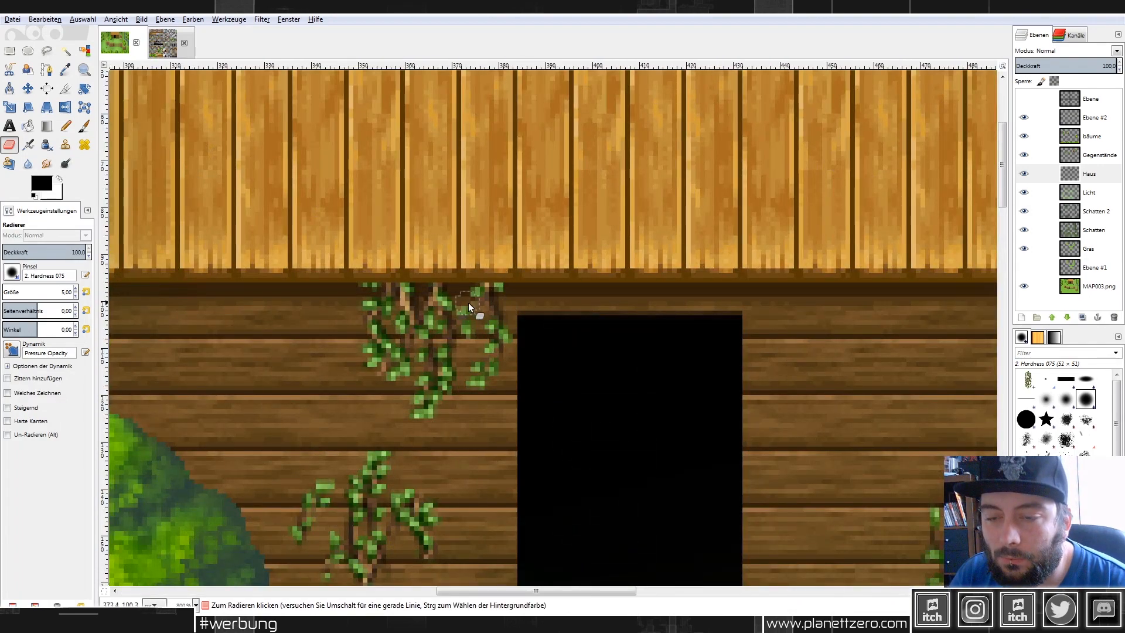
left_click(471, 288)
mouse_move(365, 334)
left_mouse_down()
mouse_move(381, 285)
mouse_move(381, 311)
mouse_move(366, 295)
mouse_move(375, 367)
mouse_move(381, 334)
mouse_move(371, 286)
mouse_move(363, 374)
left_mouse_up()
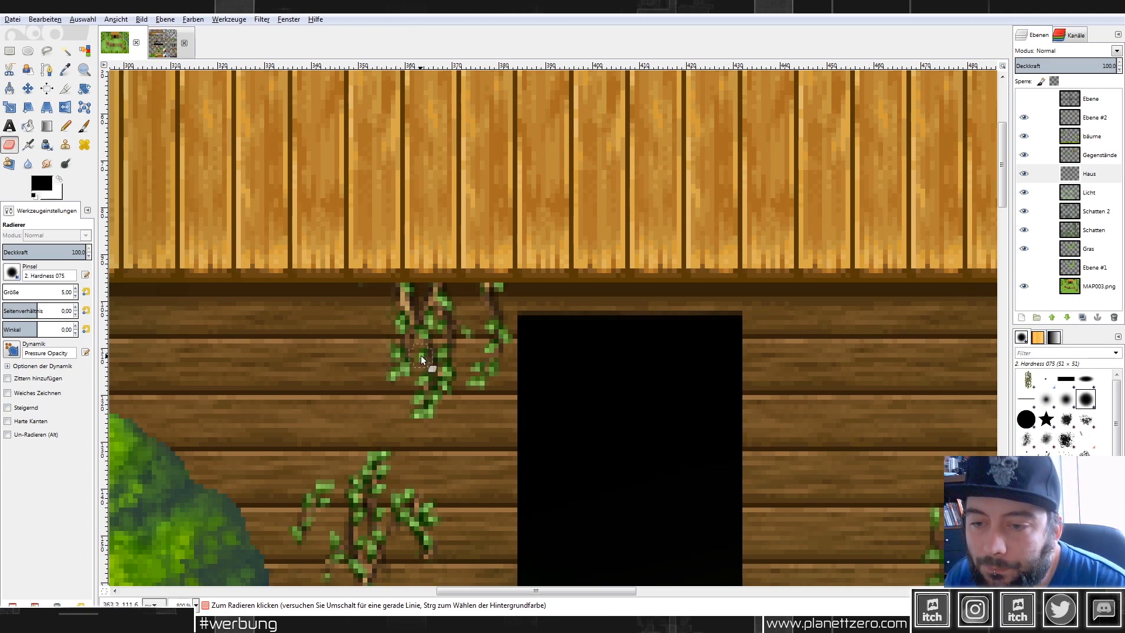
scroll(703, 331, "down", 2)
scroll(702, 331, "down", 3)
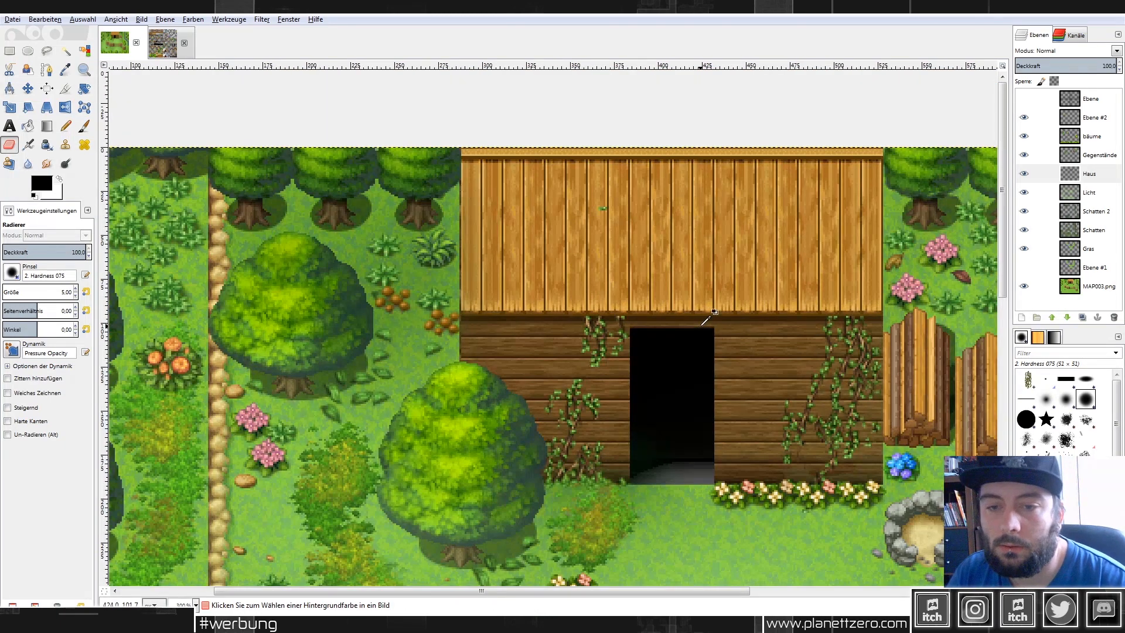
Copy a short vine tuft and place three copies under the roof edge, two on the tree side and one on the woodpile side of the doorway.
scroll(509, 321, "up", 3)
key("r")
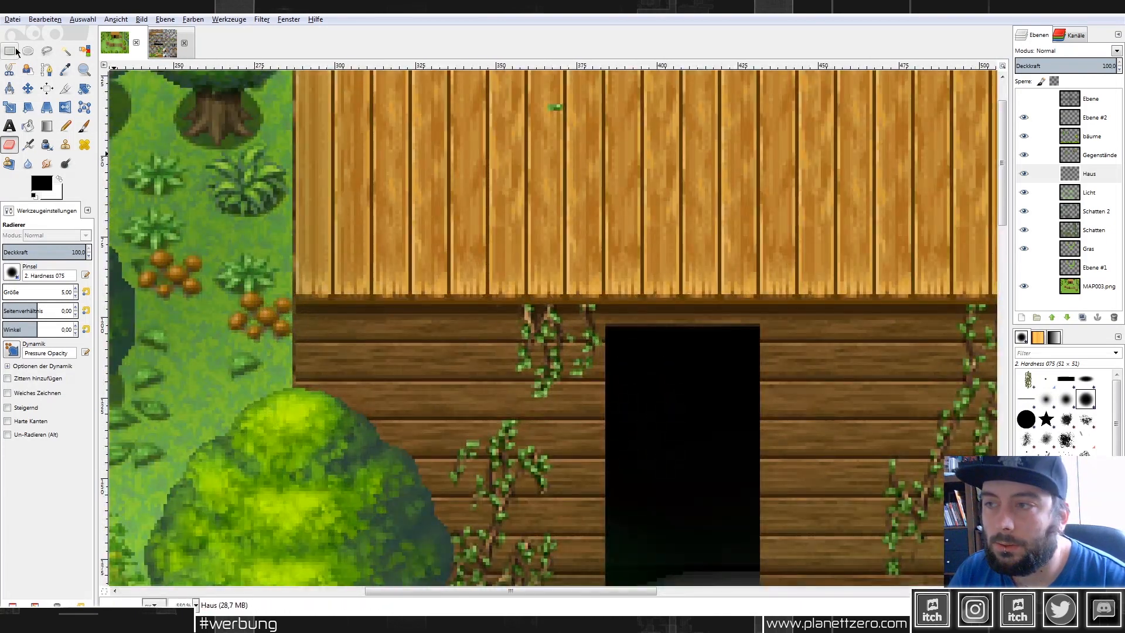
mouse_move(502, 356)
left_mouse_down()
mouse_move(610, 401)
mouse_move(347, 348)
mouse_move(473, 347)
left_mouse_up()
key("ctrl+c")
key("ctrl+v")
key("ctrl+v")
left_click(588, 335)
key("ctrl+v")
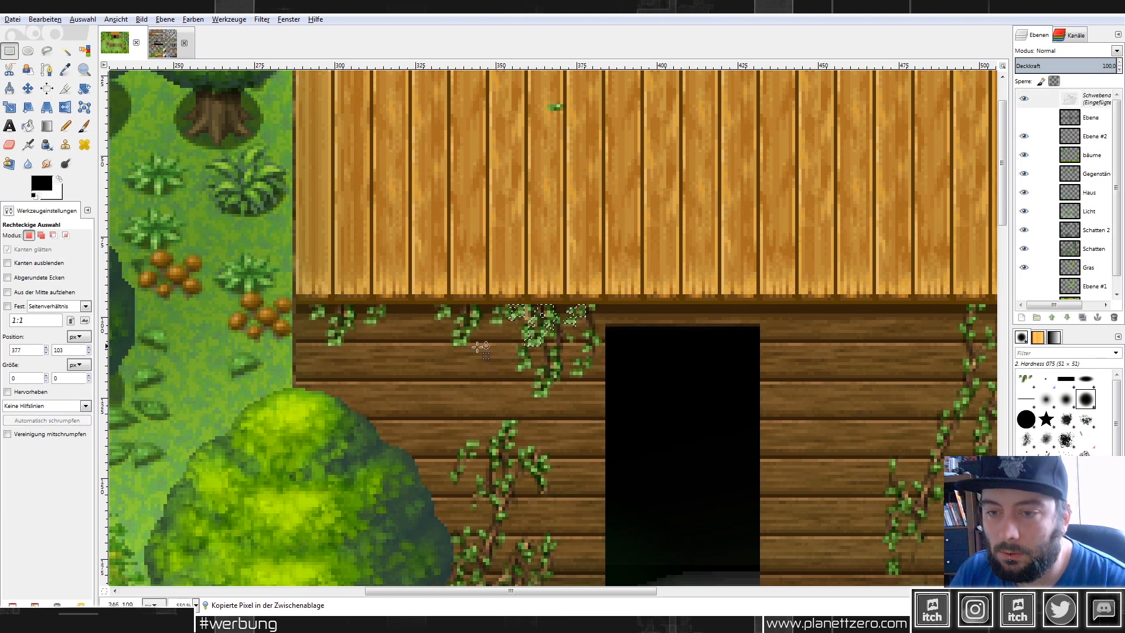
left_click_drag(554, 345, 846, 337)
left_click(710, 302)
scroll(939, 344, "down", 4)
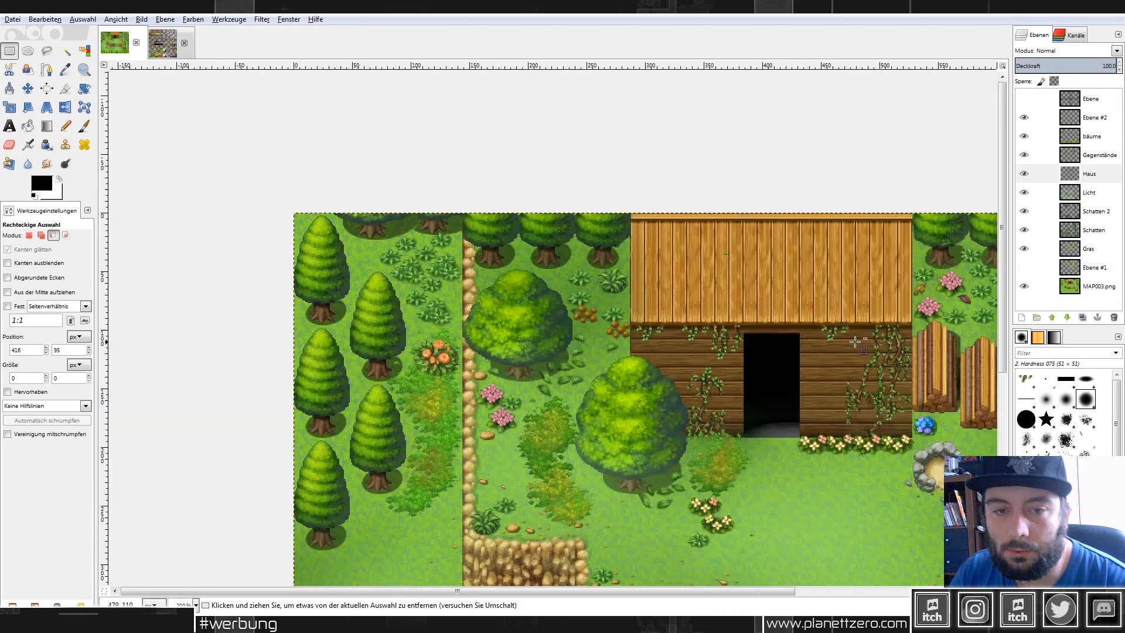
scroll(939, 344, "down", 2)
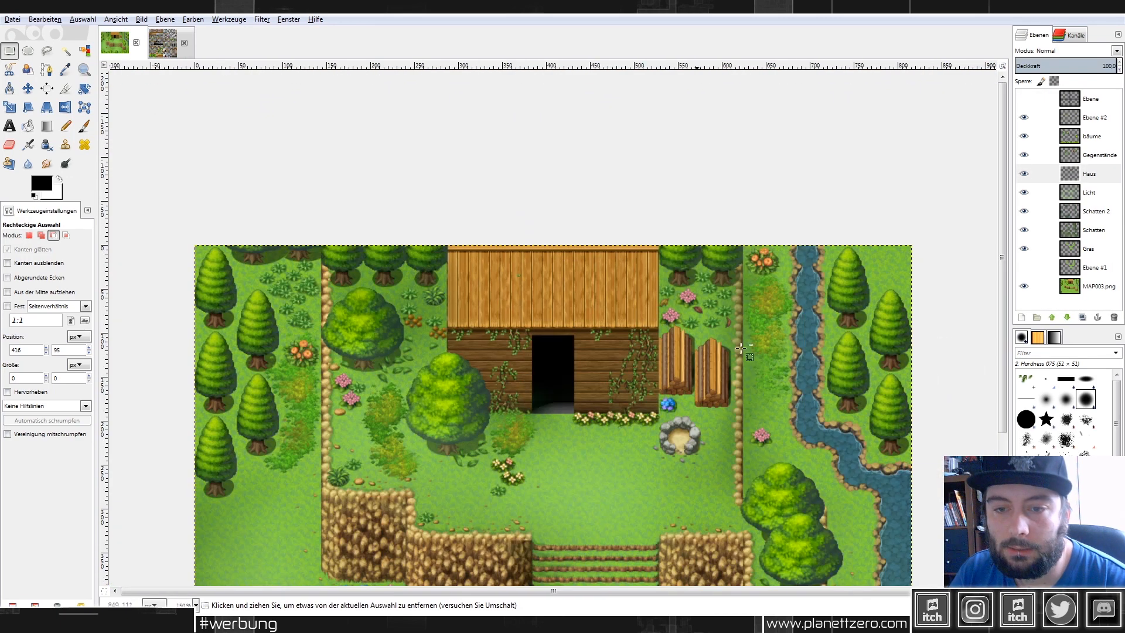
Copy the closed wooden shutter window from the Outside_B.png tileset and return to the map.
scroll(562, 186, "up", 2)
scroll(563, 186, "up", 2)
left_click(163, 41)
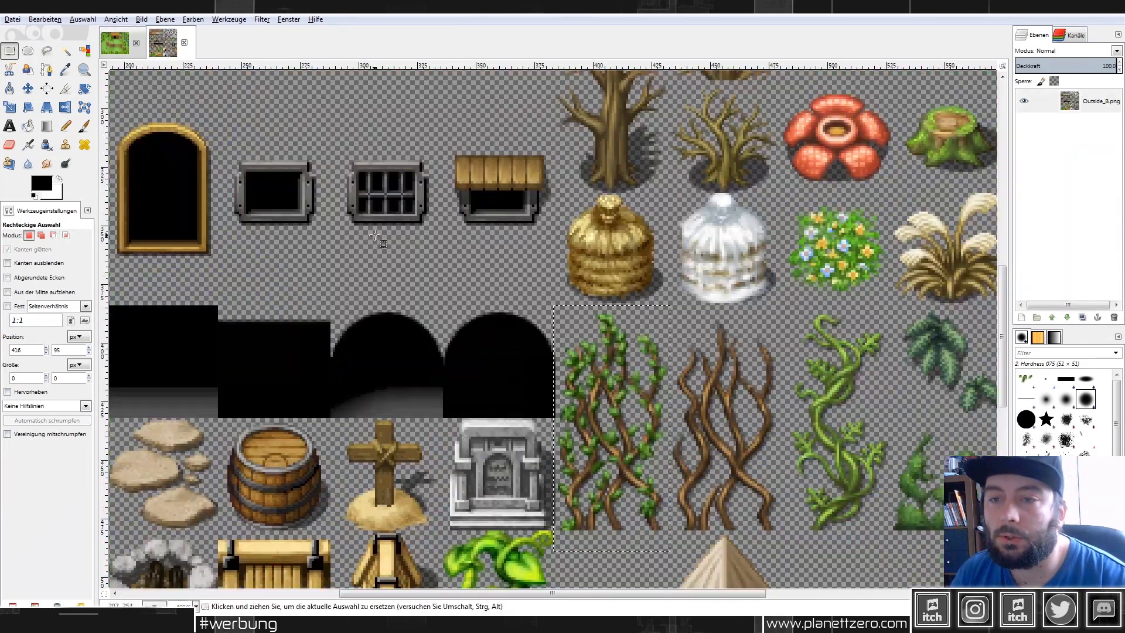
scroll(467, 249, "down", 2)
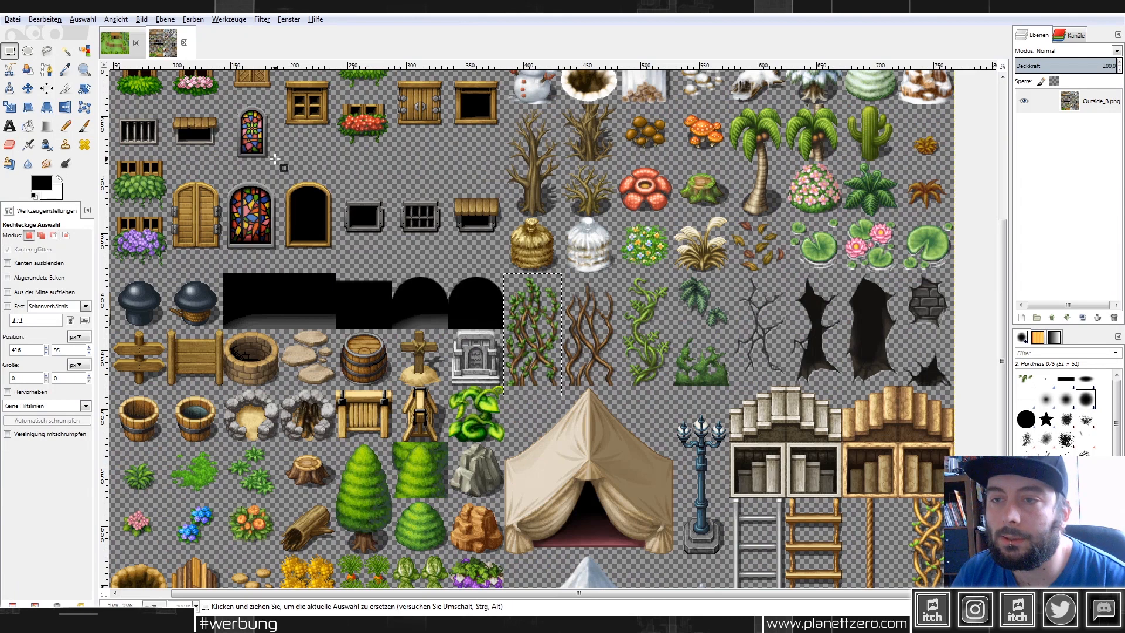
mouse_move(393, 79)
left_mouse_down()
mouse_move(456, 142)
mouse_move(448, 132)
left_mouse_up()
key("ctrl+c")
left_click(115, 42)
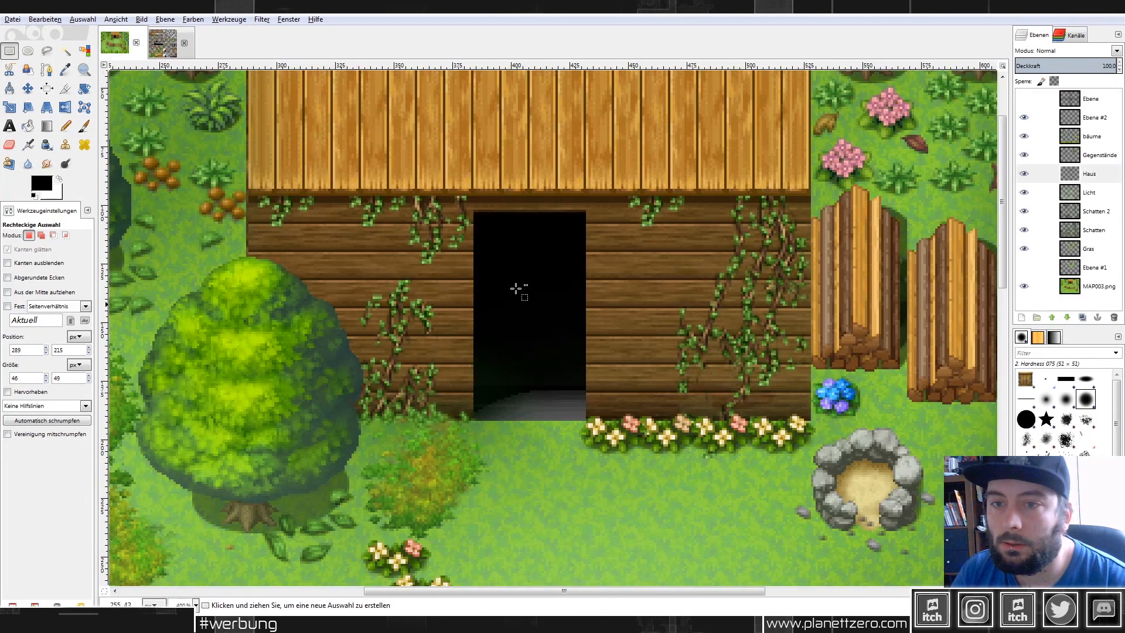
key("ctrl+v")
left_click_drag(636, 306, 744, 273)
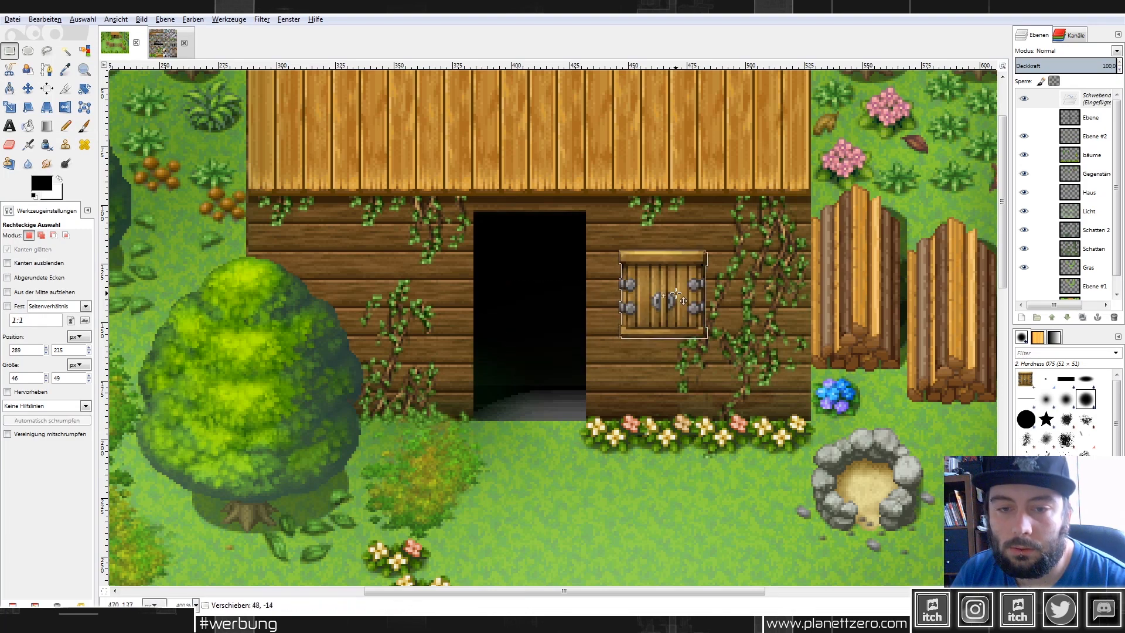
key("ctrl+x")
Create a new layer between Haus and Licht and name it "fenster".
left_click(1089, 192)
right_click(1088, 192)
left_click(1002, 218)
left_click(148, 245)
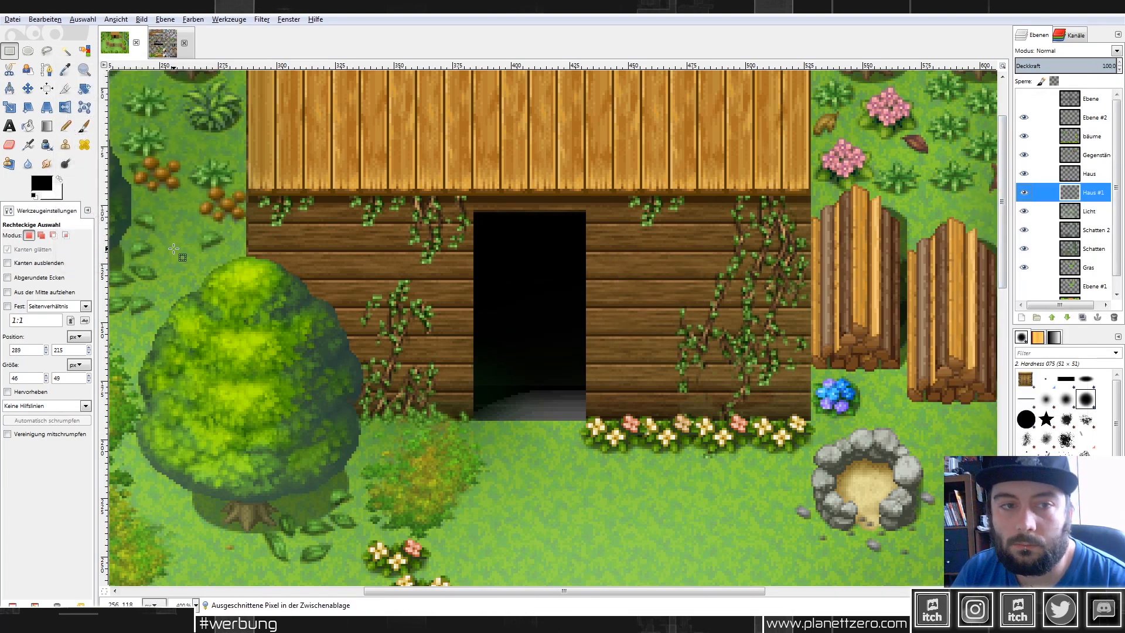
double_click(1102, 192)
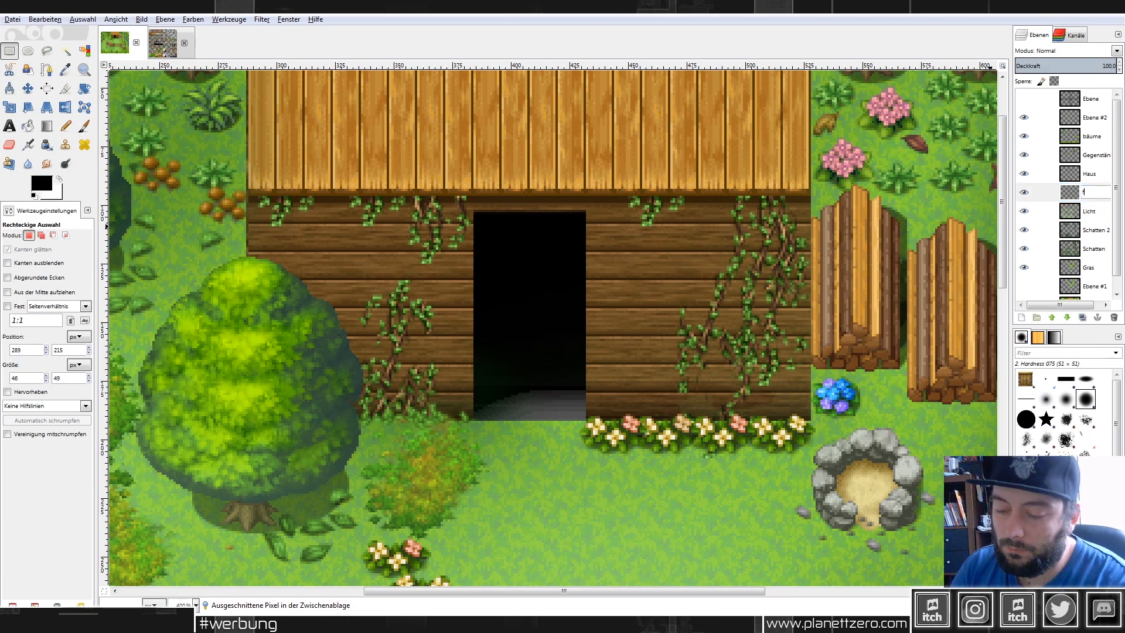
type("fenster")
key("Return")
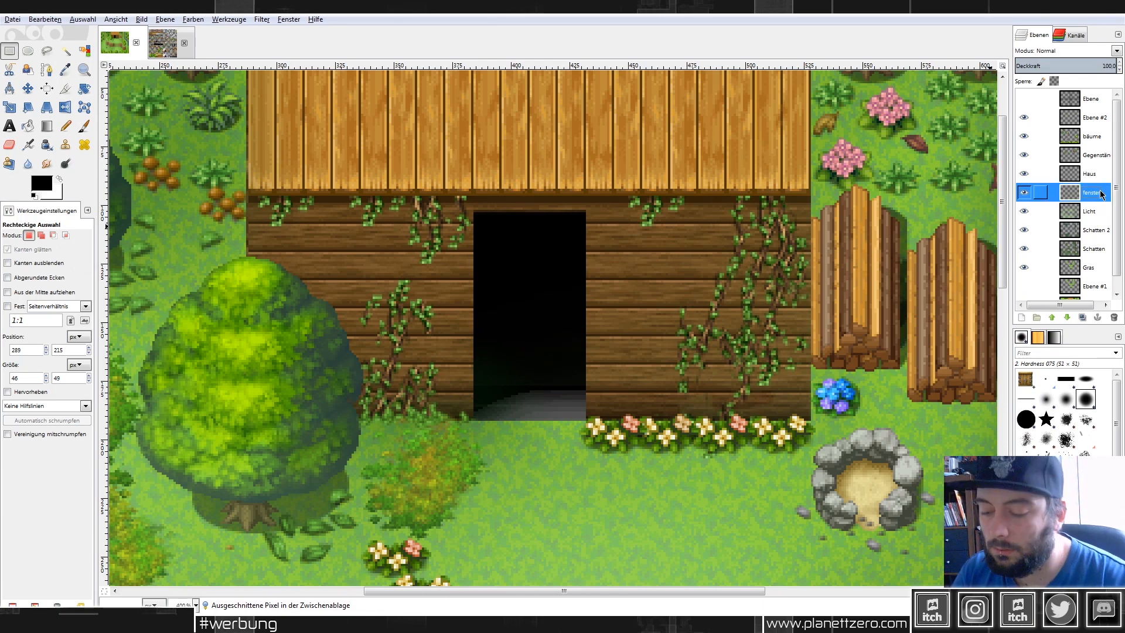
Paste the shutter window on the fenster layer, place it on the wall partly behind the vines near the woodpile, and anchor it.
key("ctrl+v")
left_click_drag(558, 340, 696, 300)
left_click(815, 297)
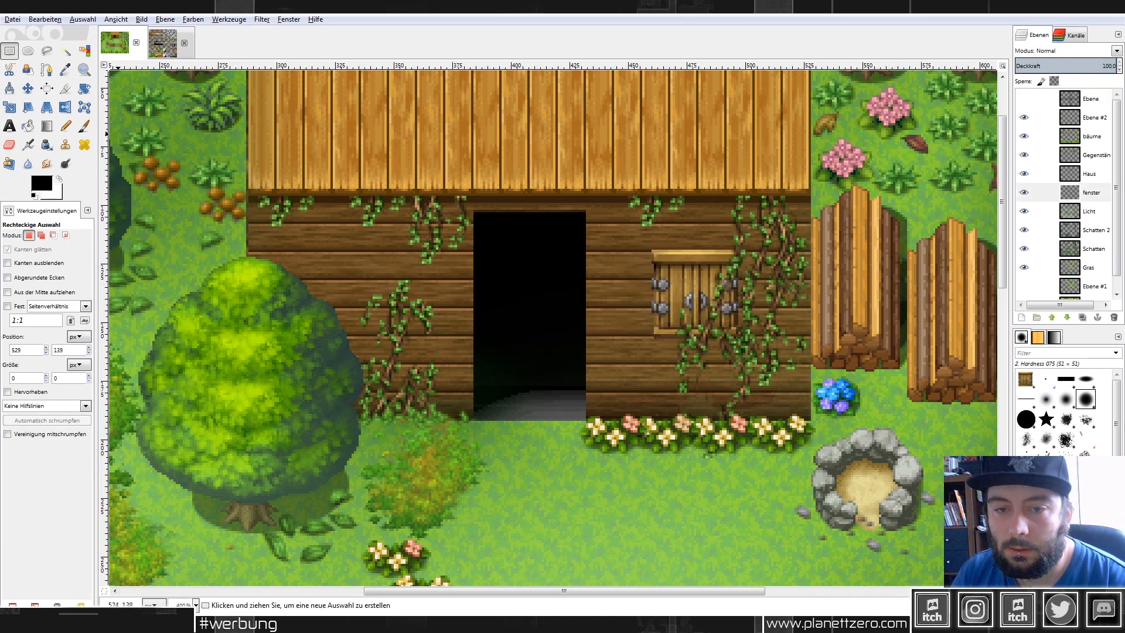
Erase some of the vine leaves that cover the shutter window on the Haus layer.
left_click(8, 143)
scroll(728, 304, "up", 2)
left_click(706, 327)
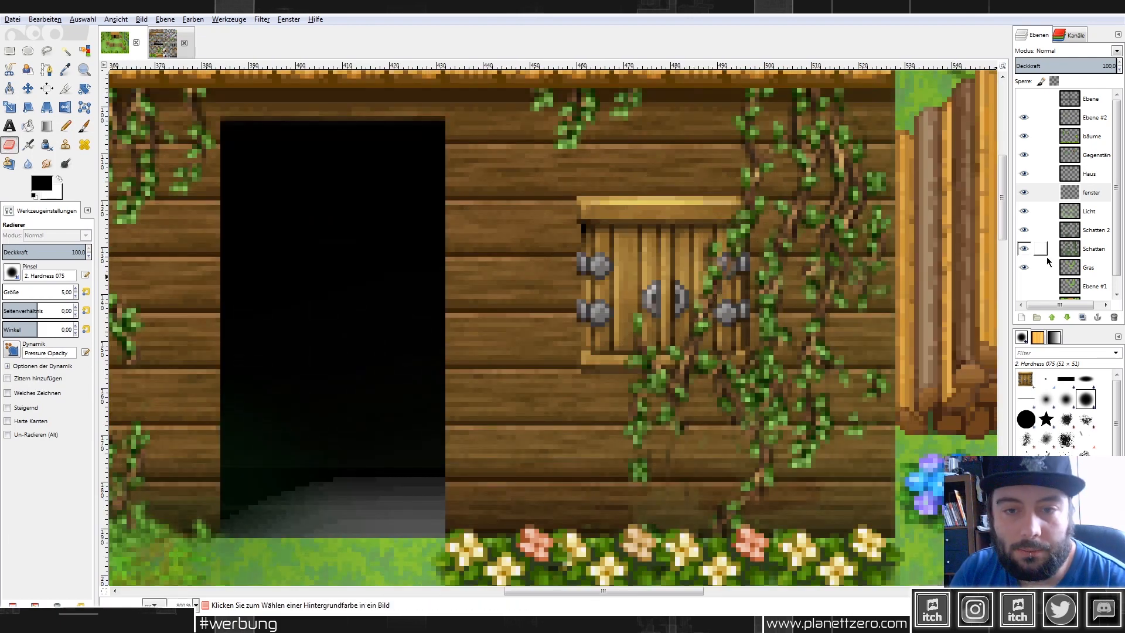
left_click(1098, 177)
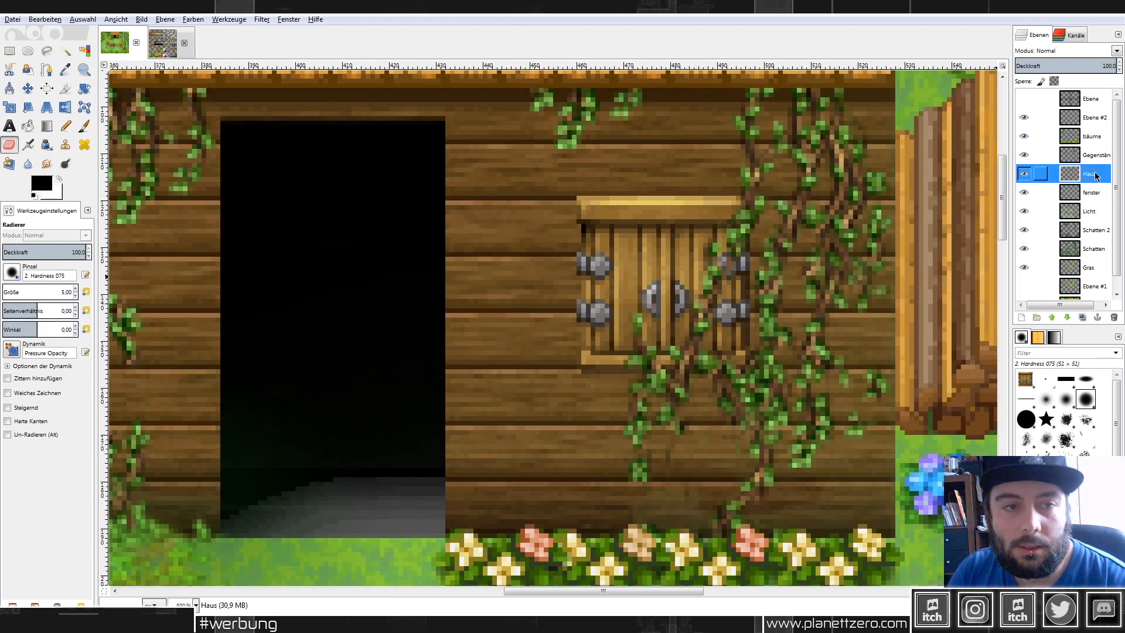
left_click(703, 310)
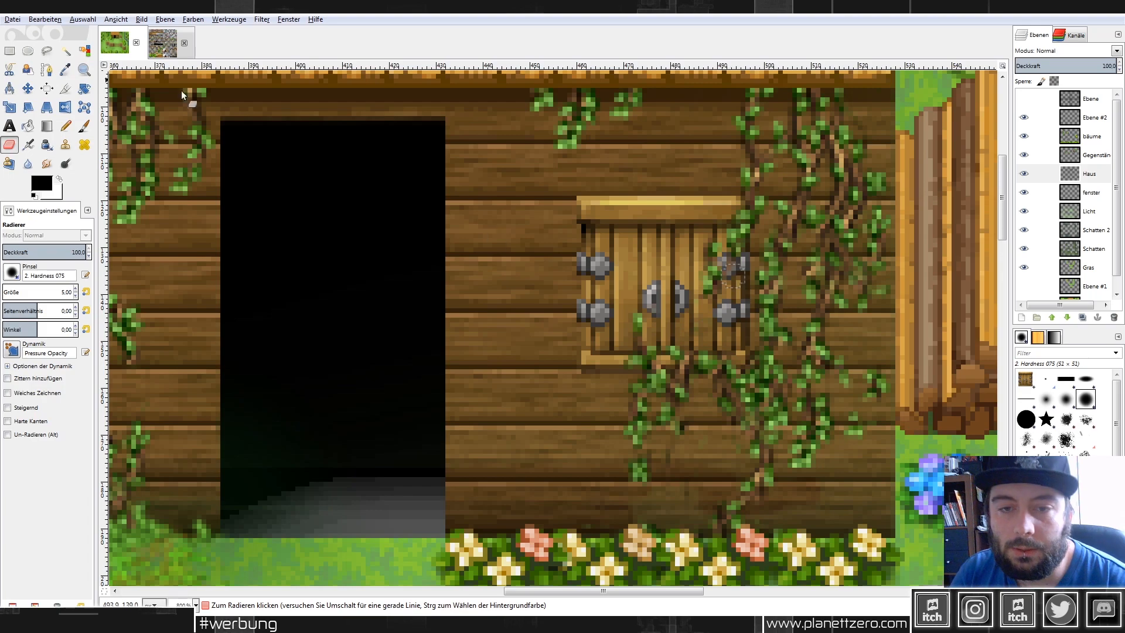
Copy the open wooden window with the dark pane from the Outside_B.png tileset and return to the map.
left_click(10, 51)
scroll(600, 270, "down", 4)
scroll(428, 258, "up", 1)
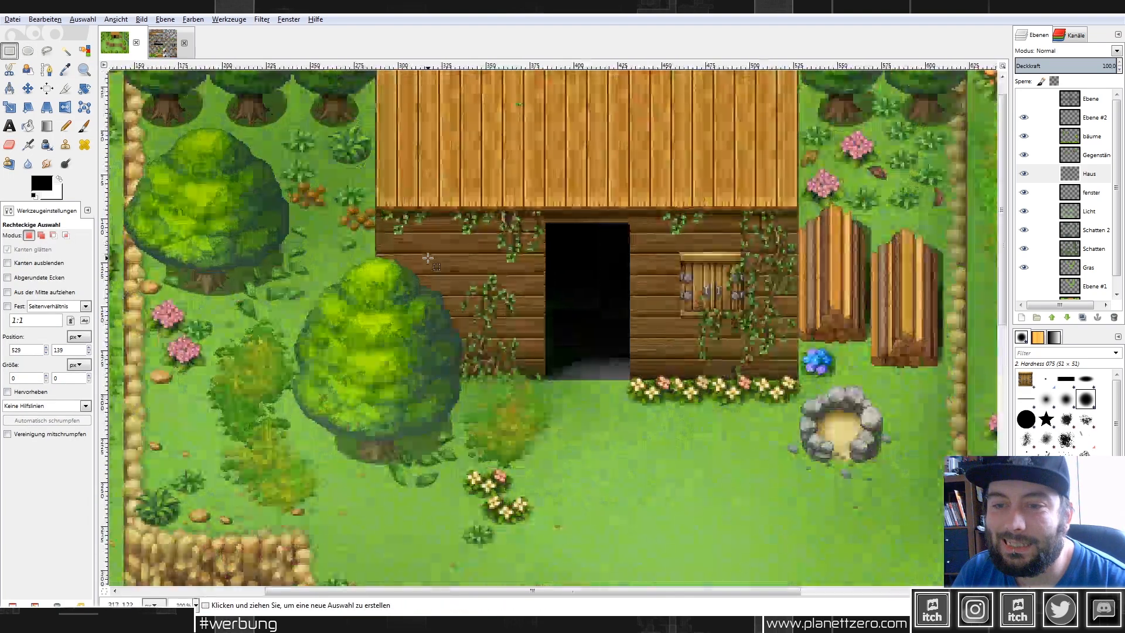
scroll(428, 258, "up", 2)
left_click(159, 48)
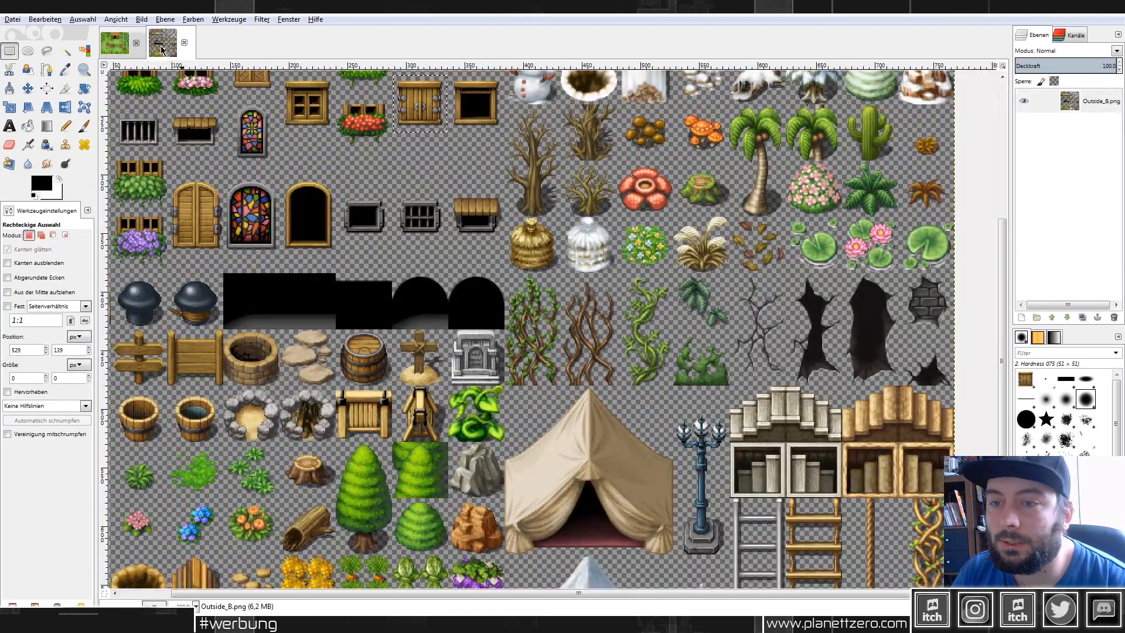
scroll(410, 234, "up", 3)
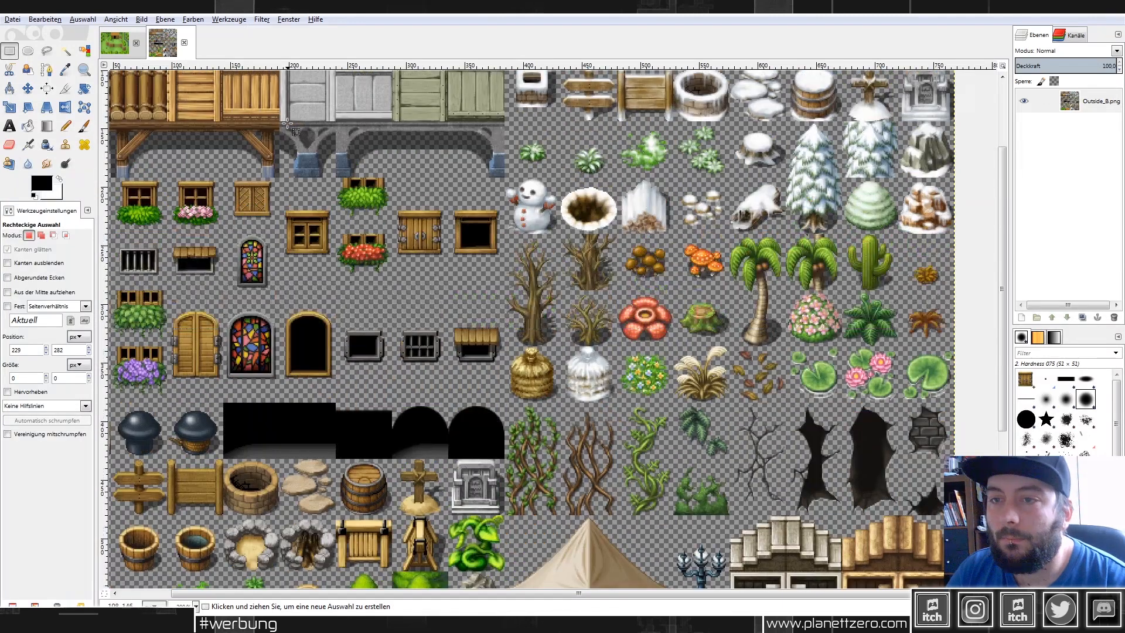
scroll(419, 228, "up", 2)
left_click_drag(476, 162, 590, 278)
key("ctrl+c")
left_click(111, 42)
key("ctrl+v")
left_click_drag(570, 329, 467, 288)
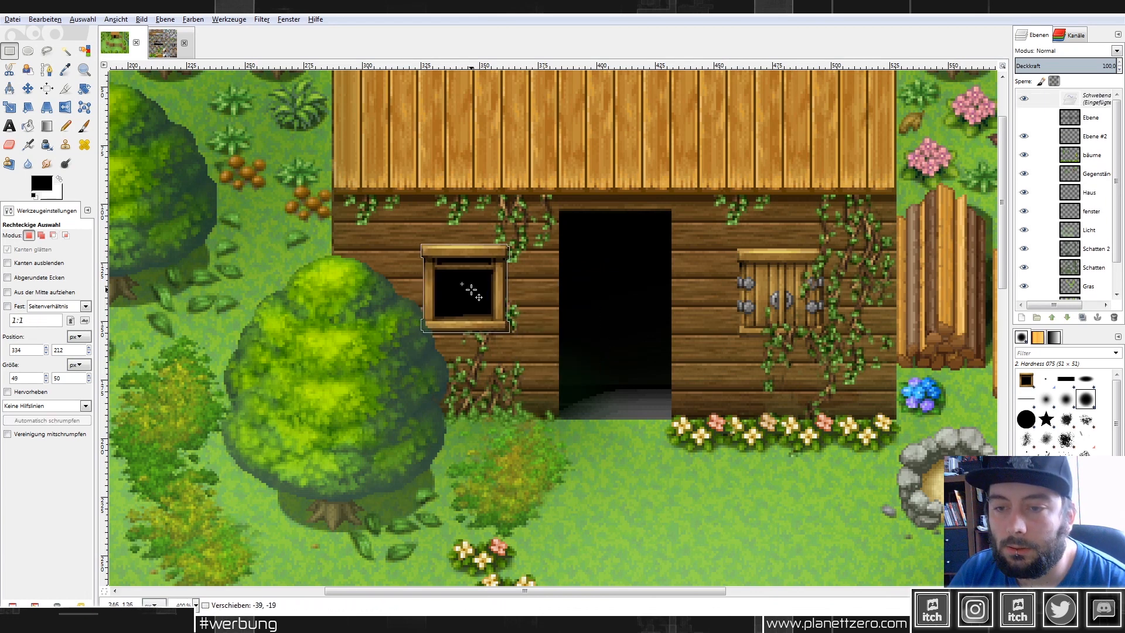
key("ctrl+x")
Paste the open window on the fenster layer, place it on the wall between the tree and the doorway, and anchor it.
left_click(1094, 199)
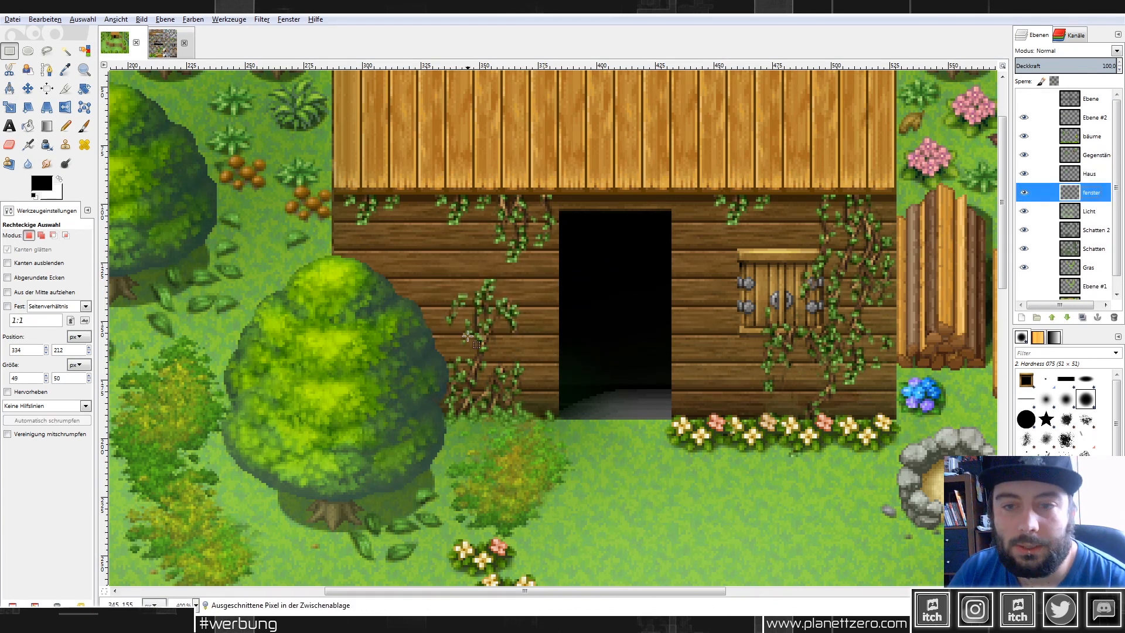
key("ctrl+v")
left_click_drag(570, 344, 484, 299)
left_click(798, 385)
mouse_move(835, 388)
left_mouse_down()
mouse_move(353, 267)
mouse_move(358, 248)
left_mouse_up()
Erase the vines that cover the open window on the Haus layer.
left_click(9, 145)
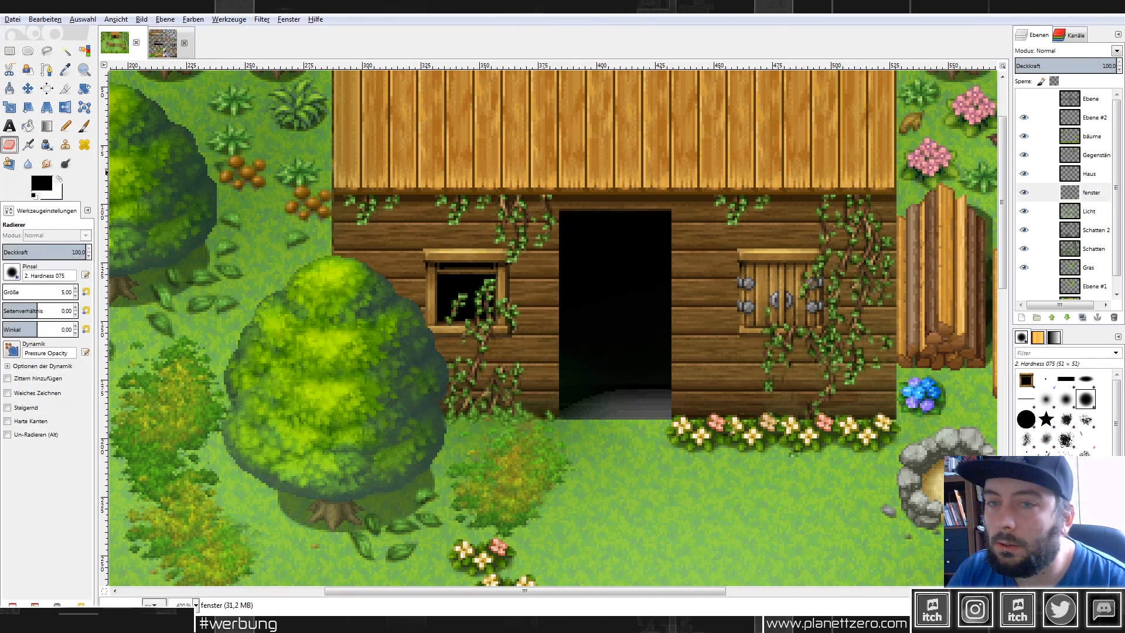
left_click(1091, 173)
scroll(480, 311, "up", 1)
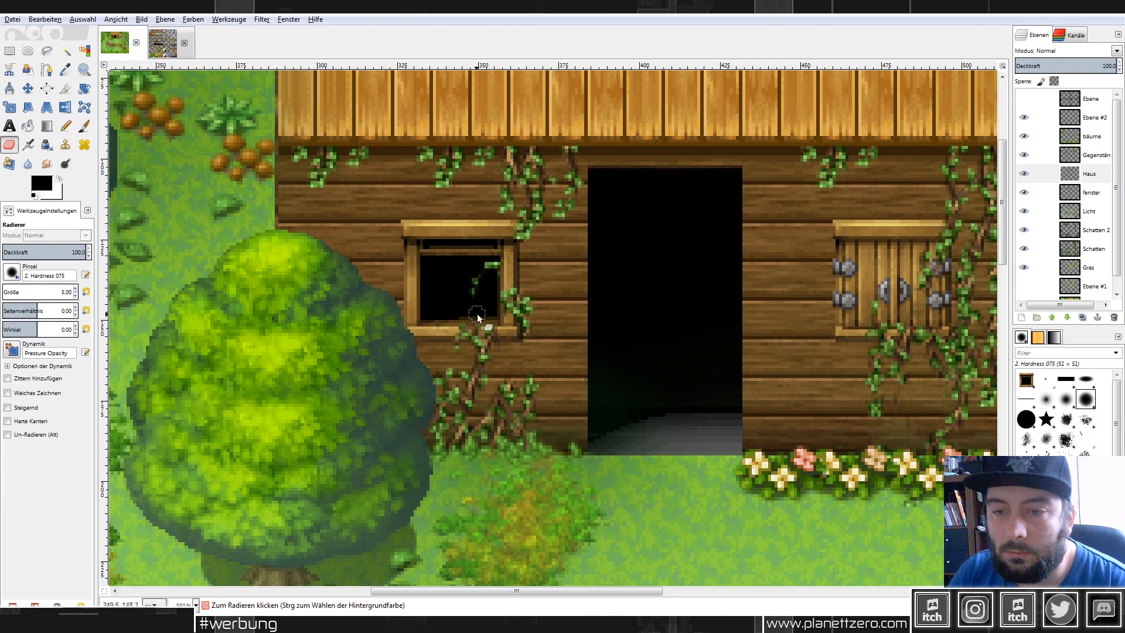
left_click(433, 321)
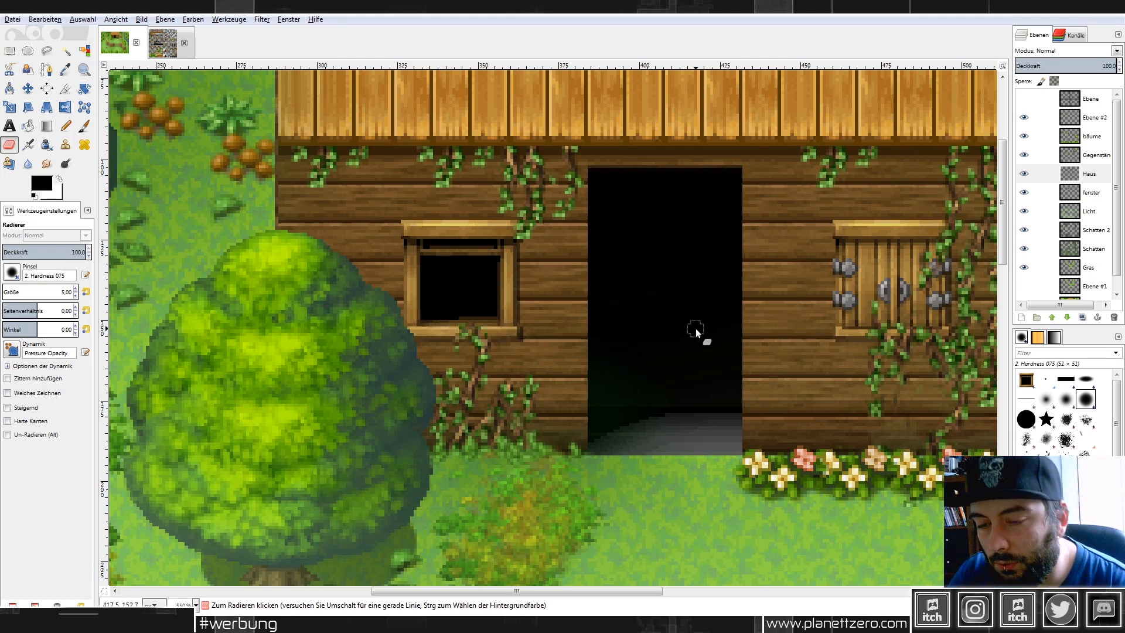
Check the whole map and save the project Kkkk.xcf.
scroll(692, 333, "down", 2)
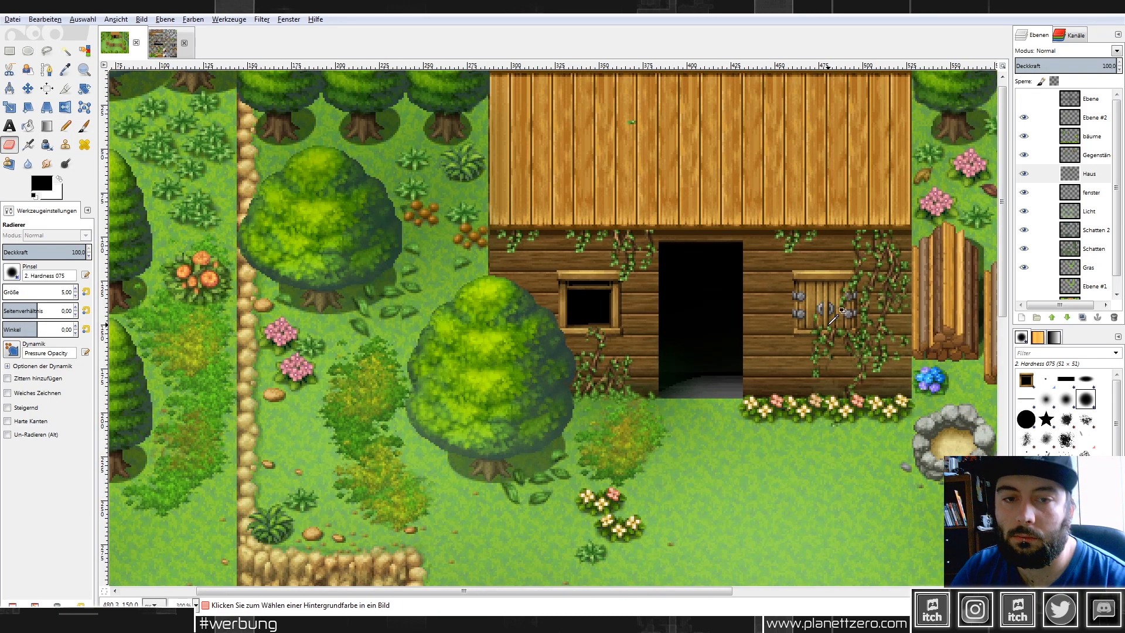
scroll(843, 310, "down", 3)
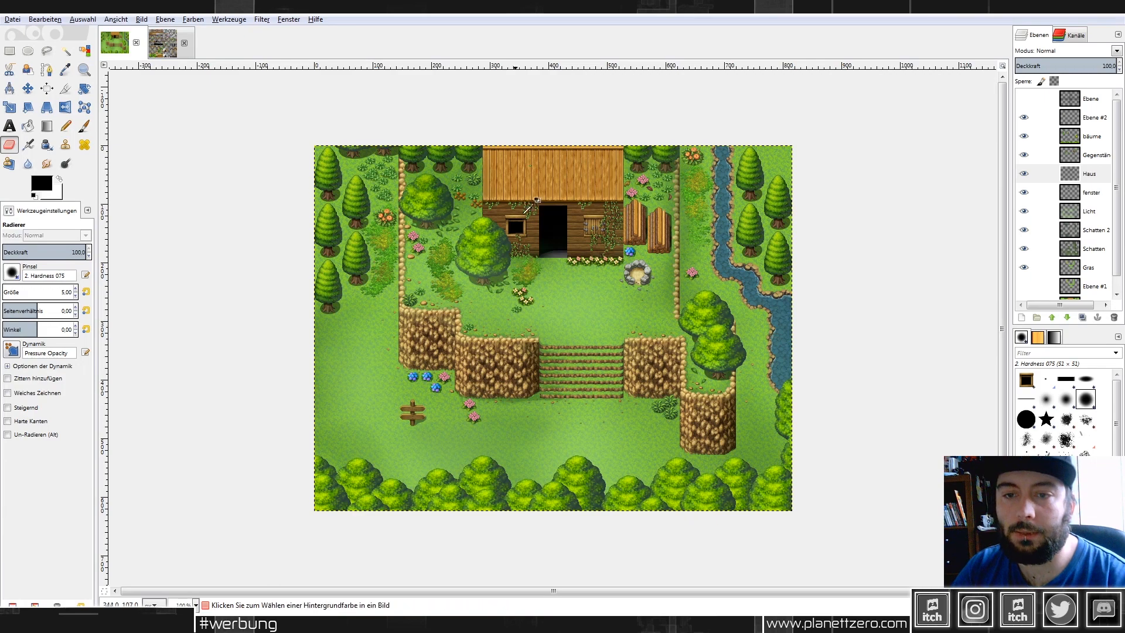
scroll(531, 203, "up", 3)
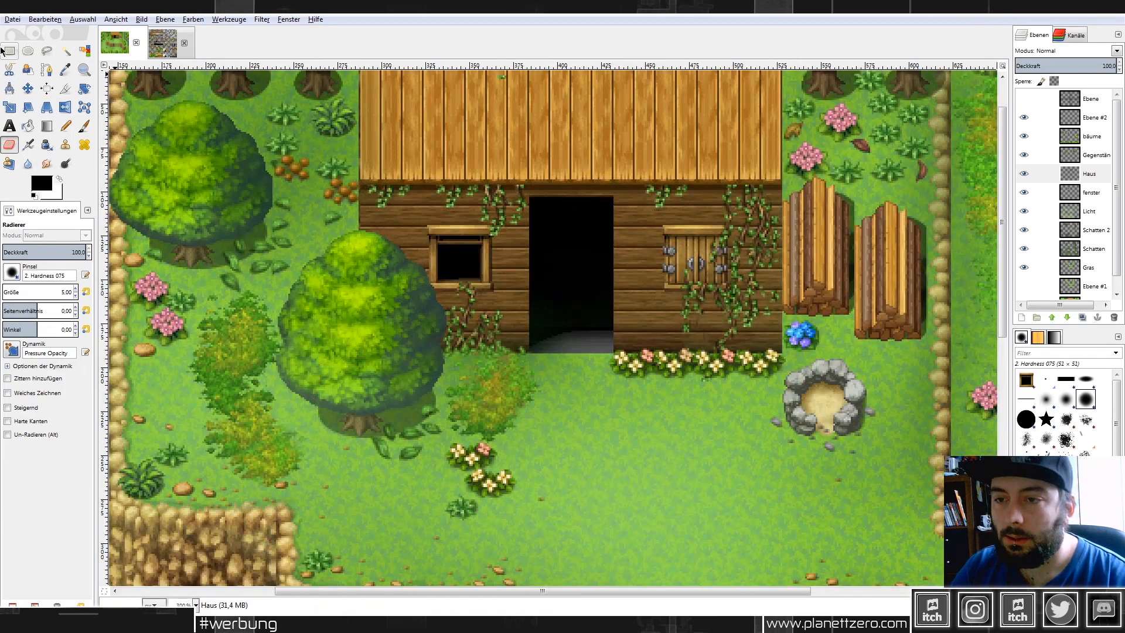
left_click(12, 19)
left_click(28, 114)
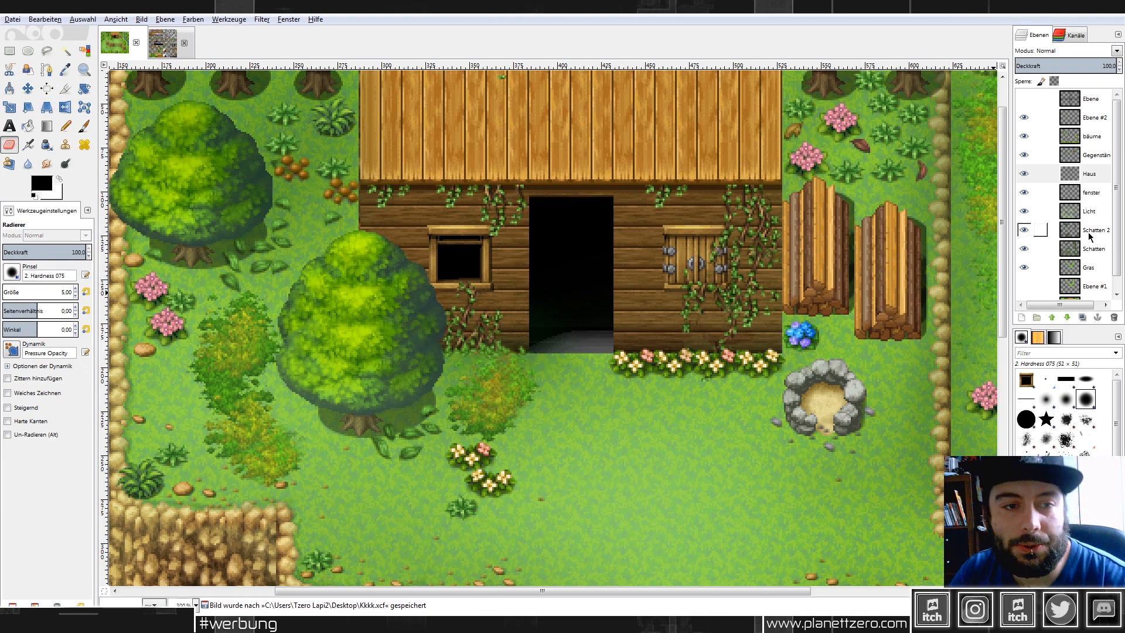
Create a new layer between fenster and Licht and name it "TextHaus".
right_click(1091, 213)
left_click(999, 233)
left_click(170, 262)
double_click(1088, 211)
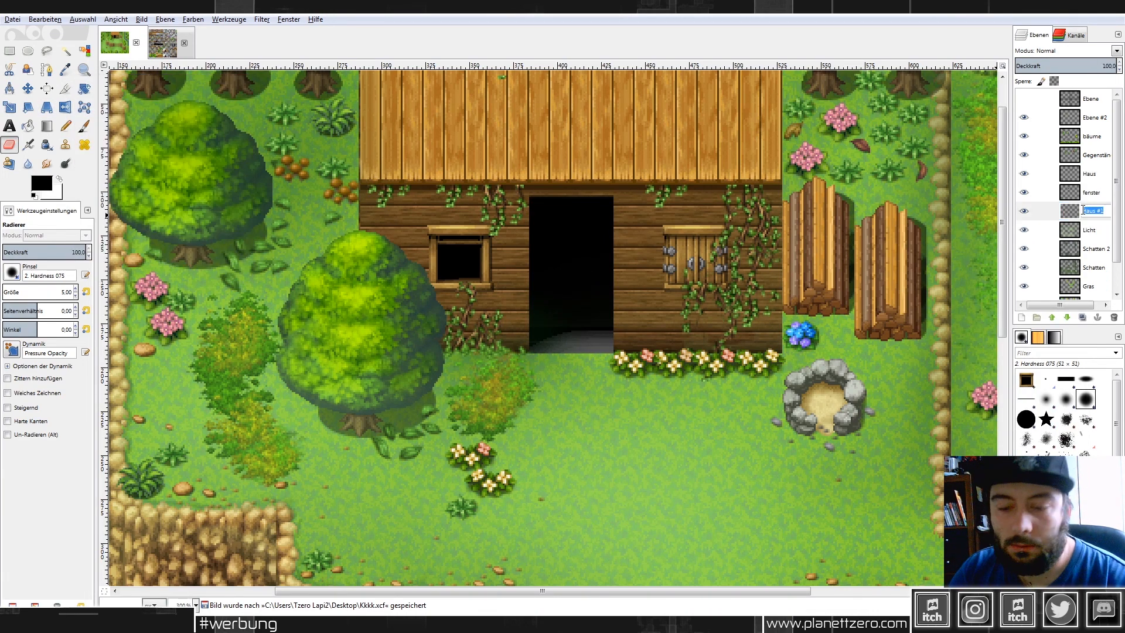
type("TextHaus")
key("Return")
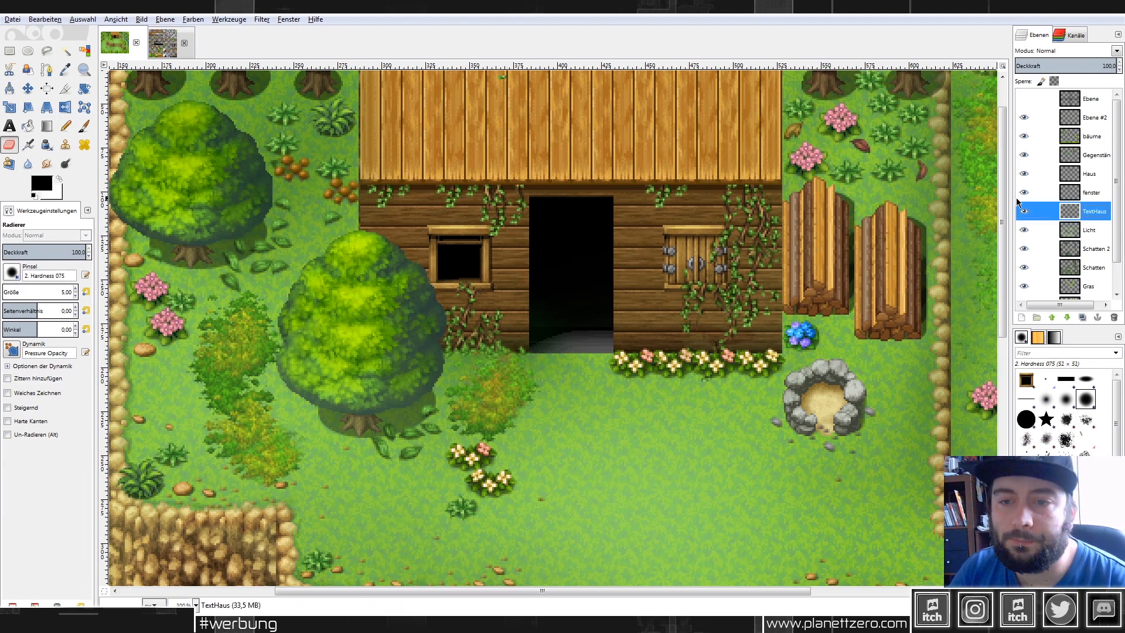
Select the house's front wall, about 241 × 96 px, and fill it with a black-to-white linear gradient rising from the ground on TextHaus.
left_click(10, 51)
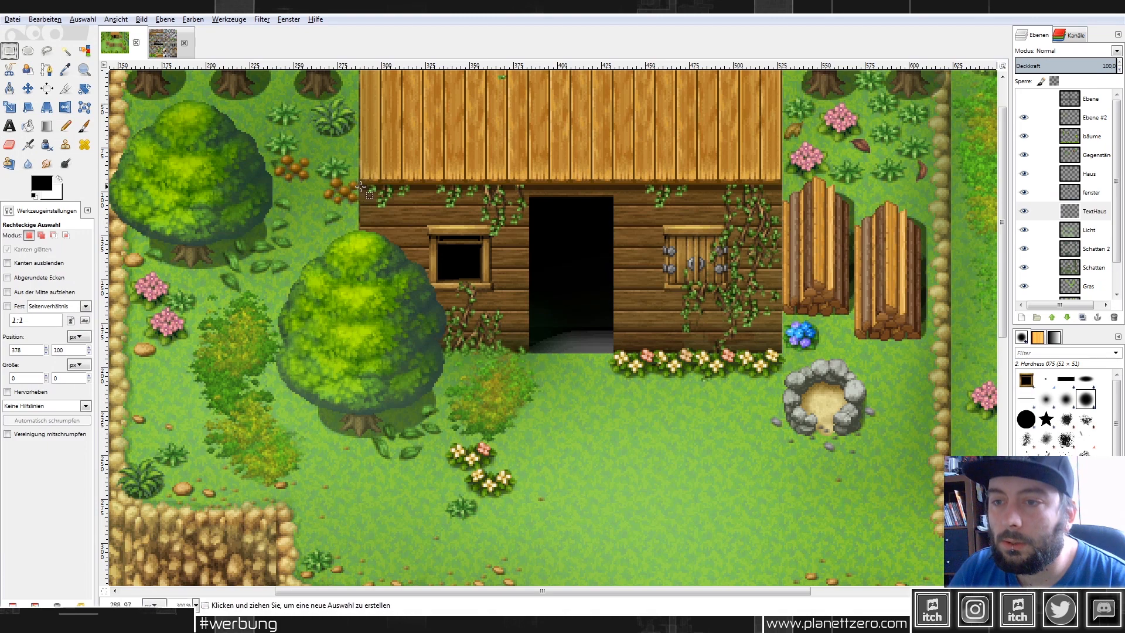
left_click_drag(359, 184, 782, 352)
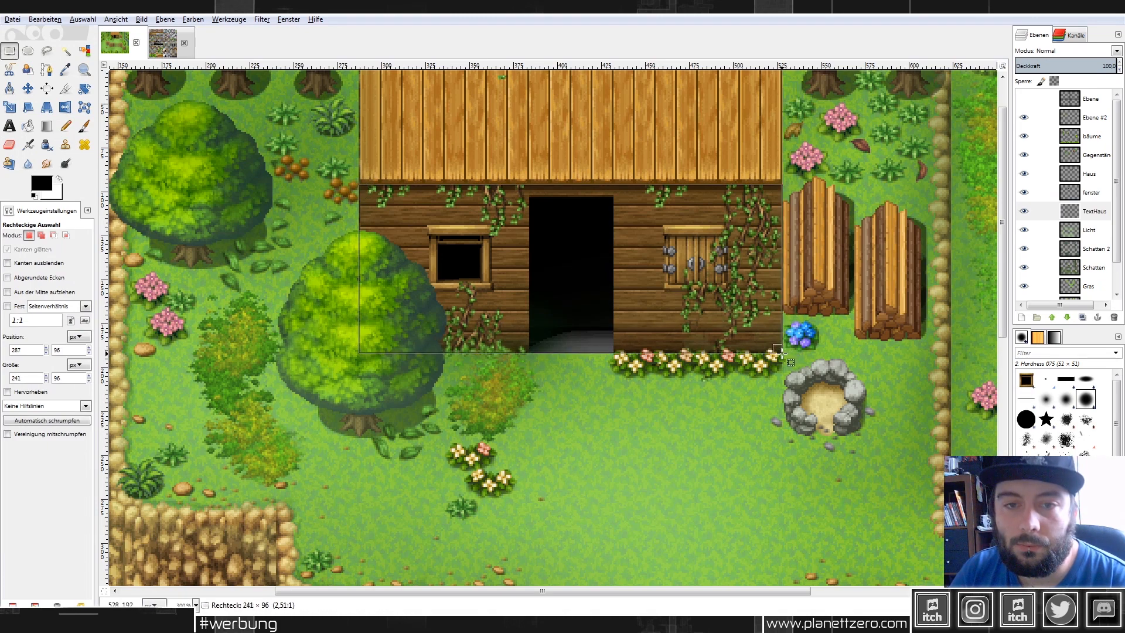
left_click(46, 127)
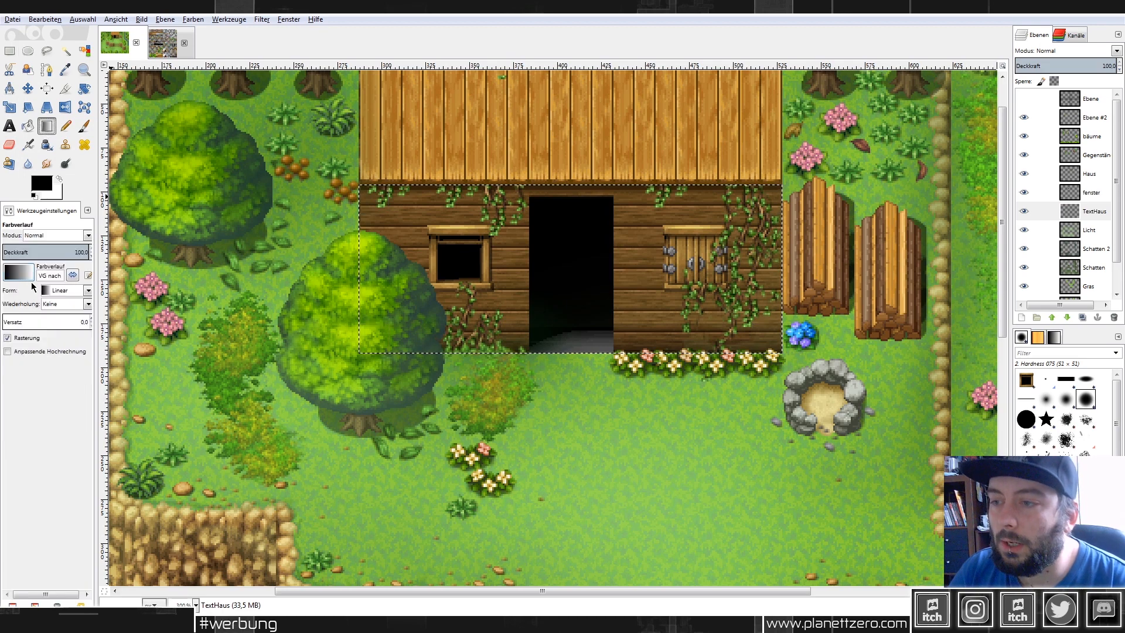
left_click_drag(572, 355, 571, 212)
Try the Multiplikation blend mode on the TextHaus layer and return it to Normal.
left_click(1079, 51)
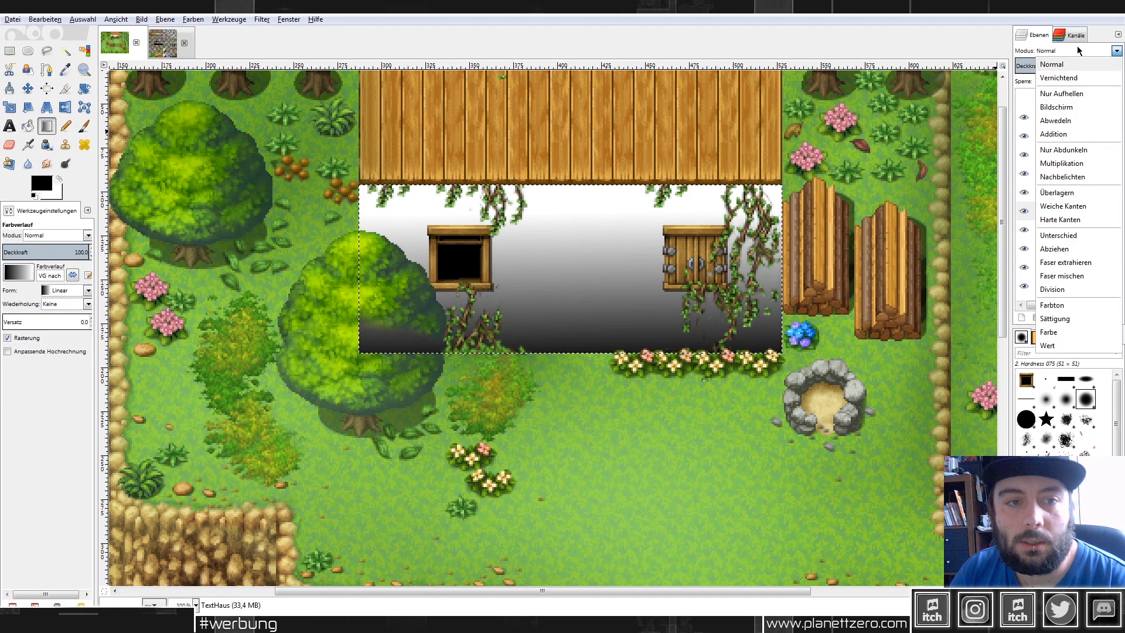
left_click(1066, 162)
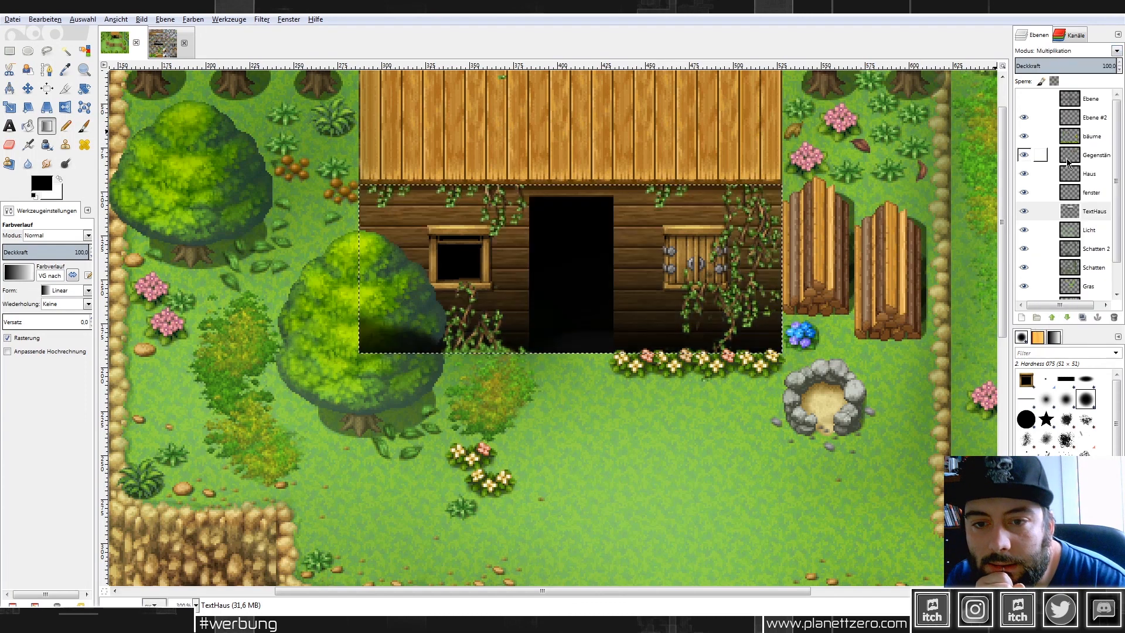
left_click(1078, 51)
left_click(1078, 64)
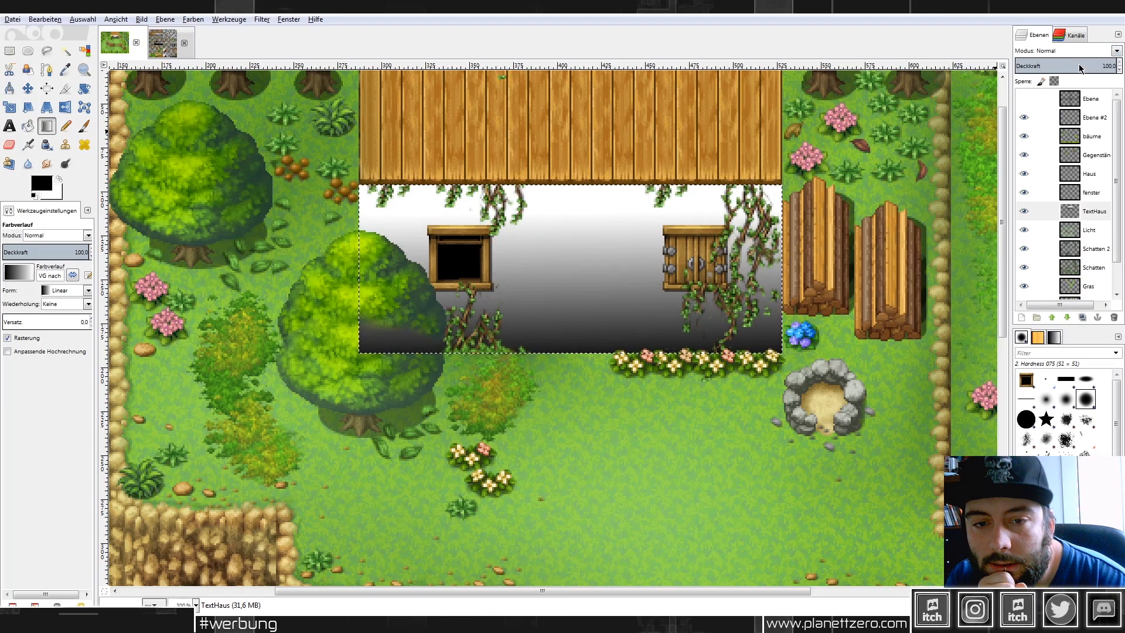
Turn the white of the wall gradient transparent with Color to Alpha and remove the selection.
left_click(194, 19)
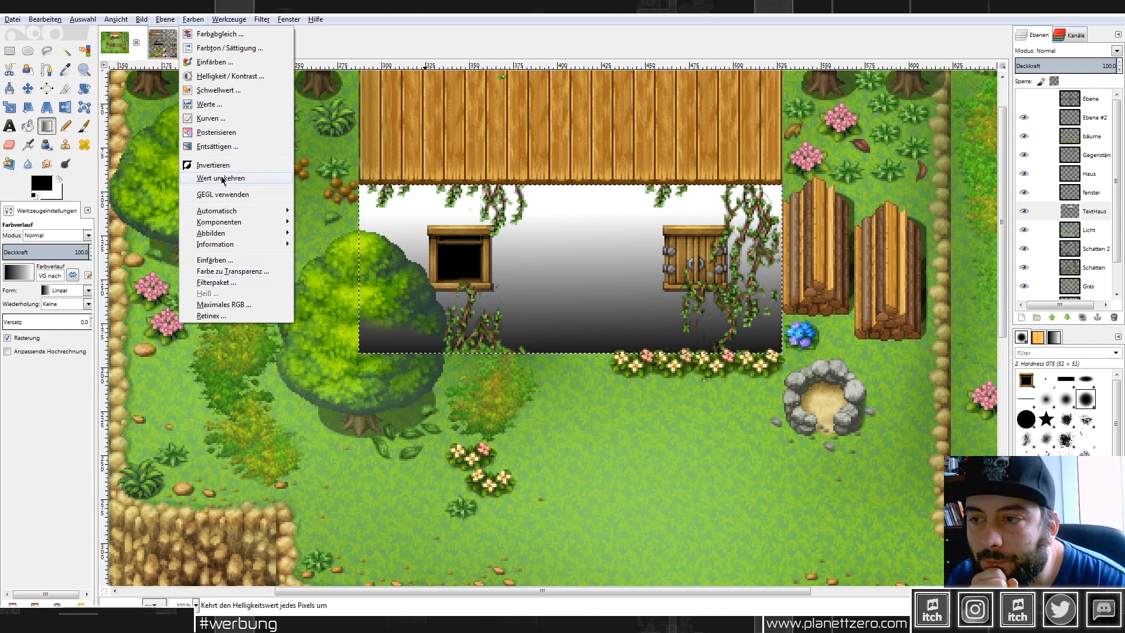
left_click(235, 272)
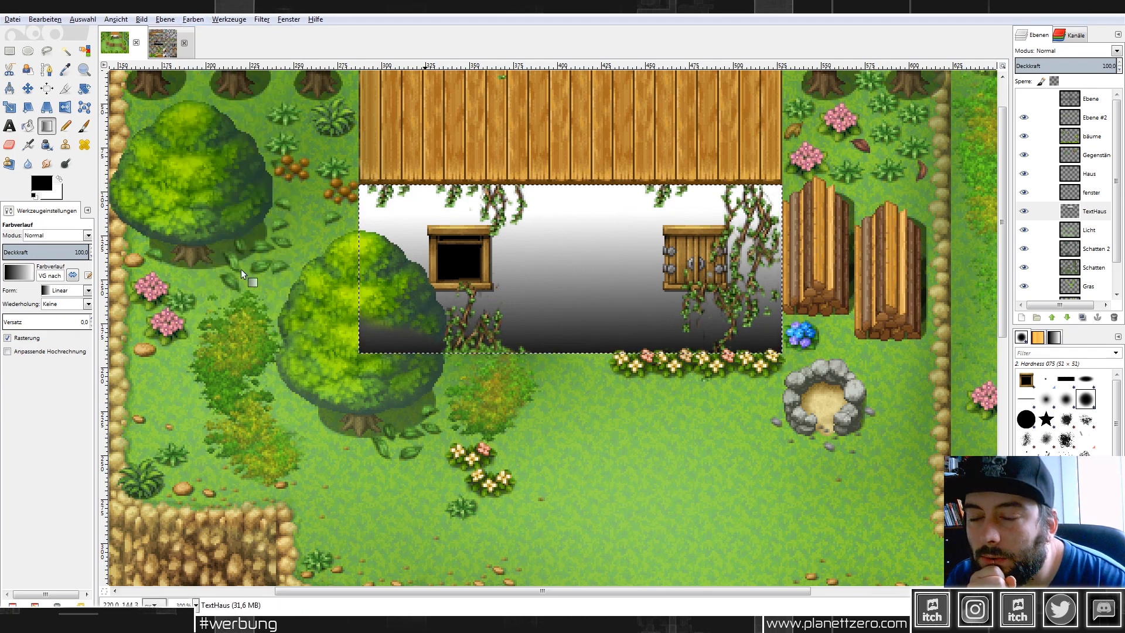
left_click(196, 252)
left_click(8, 57)
left_click(219, 157)
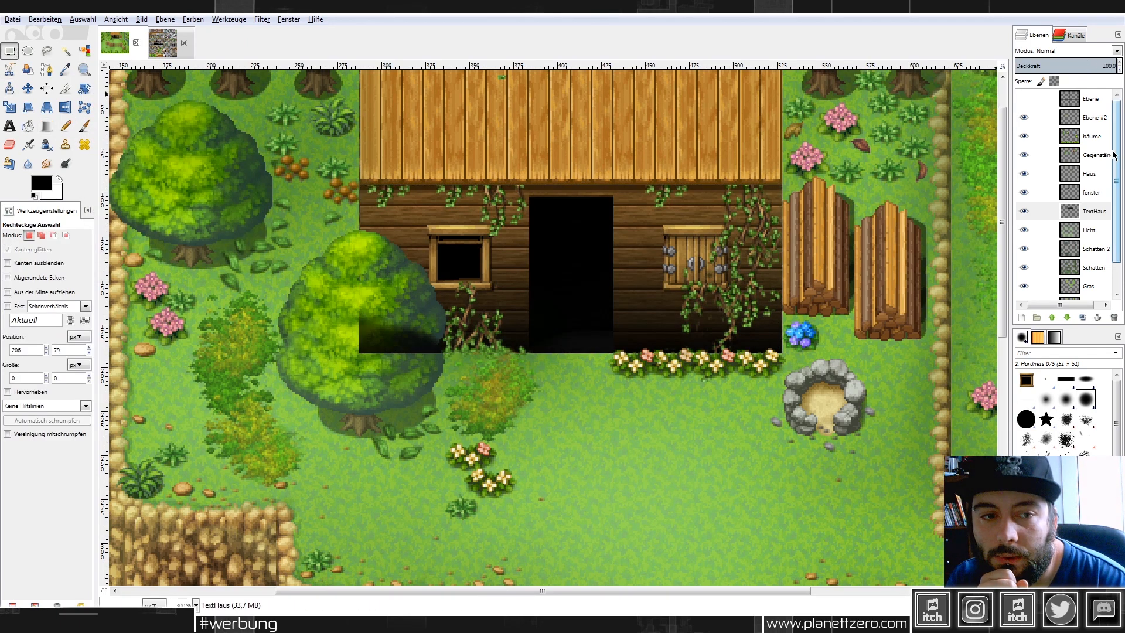
Erase the dark gradient over the tree on the TextHaus layer with the 2. Hardness 100 brush at size 34.30.
left_click_drag(1117, 226, 1117, 250)
mouse_move(1084, 184)
left_mouse_down()
mouse_move(1088, 262)
mouse_move(1087, 182)
left_mouse_up()
left_click(8, 144)
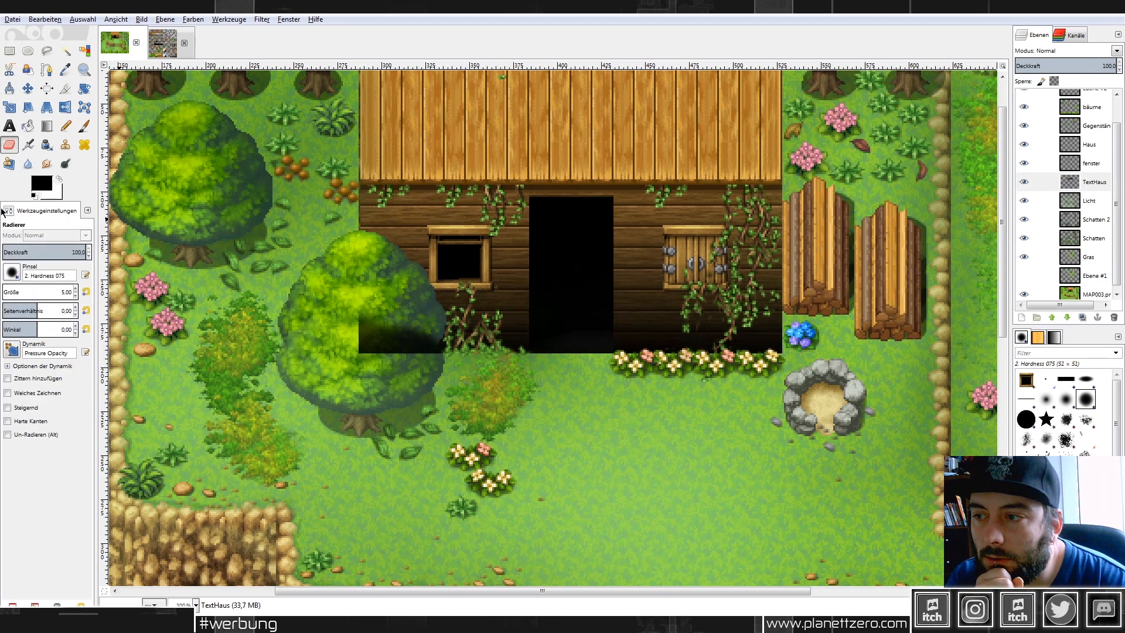
left_click(11, 272)
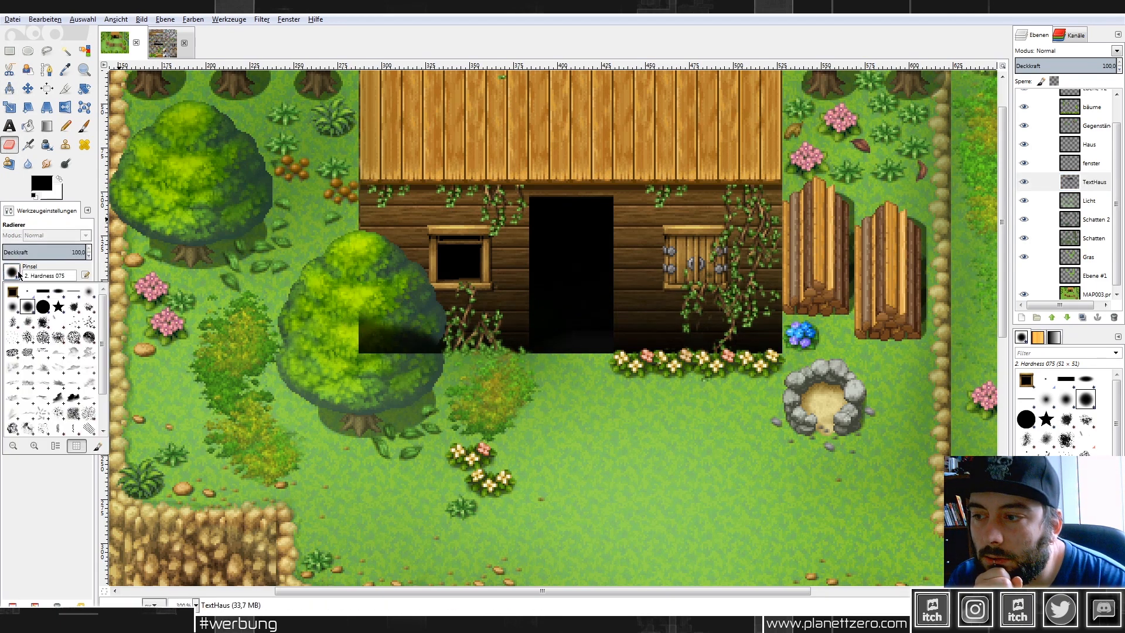
left_click(43, 307)
left_click_drag(6, 292, 5, 292)
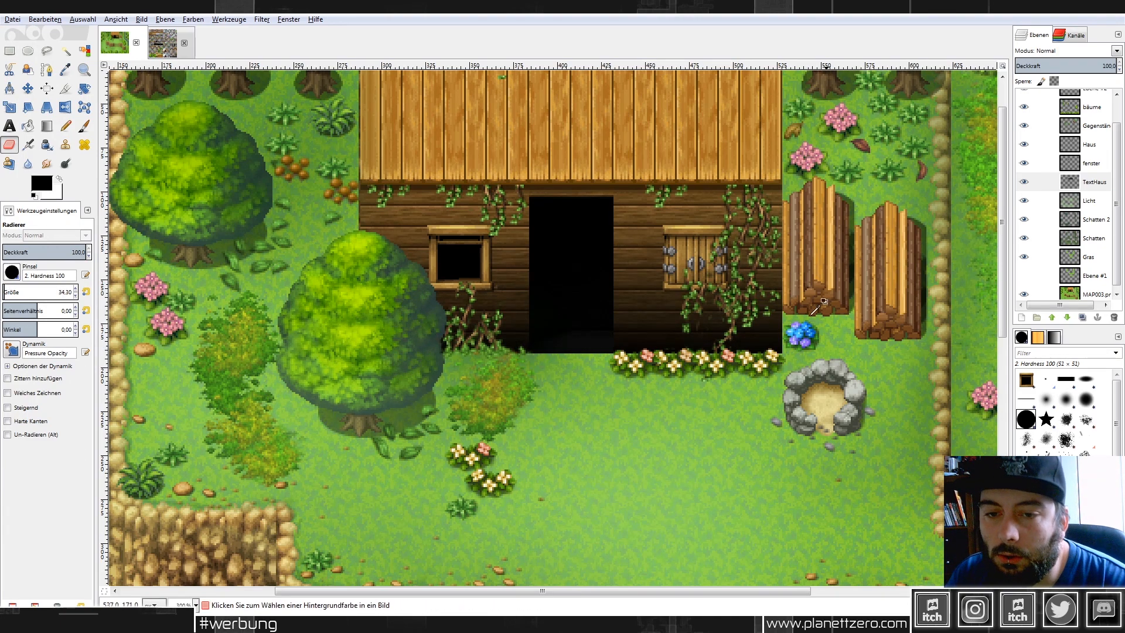
Lower the TextHaus layer's opacity to 64.4 and compare the whole map with the layer hidden and shown.
left_click(1083, 51)
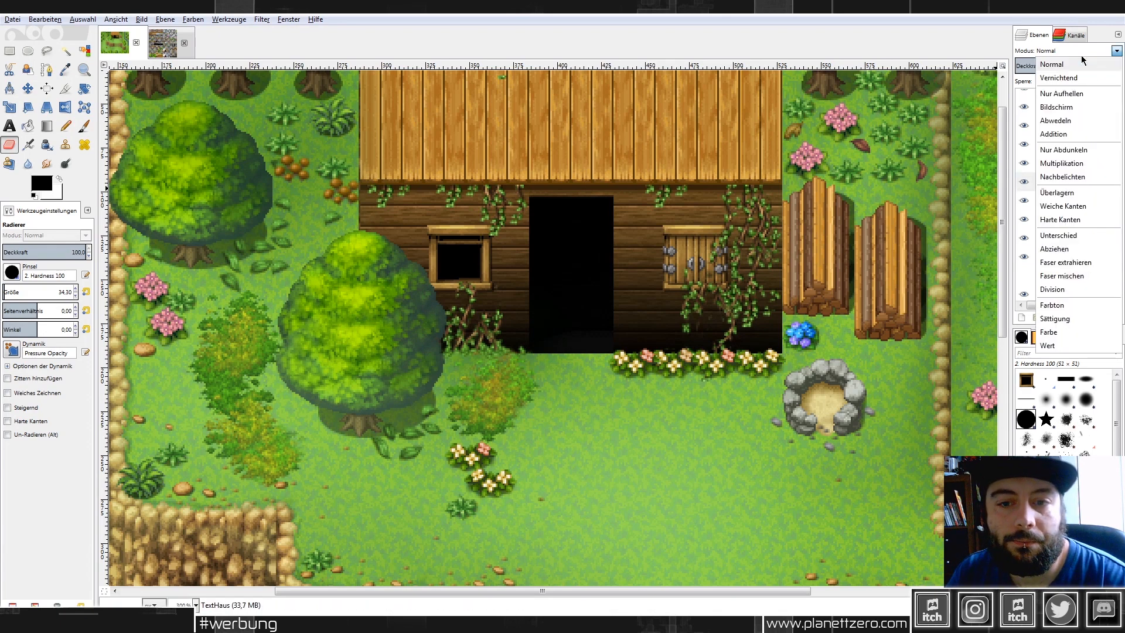
left_click(1084, 52)
mouse_move(1078, 65)
left_mouse_down()
mouse_move(1050, 62)
mouse_move(1076, 57)
left_mouse_up()
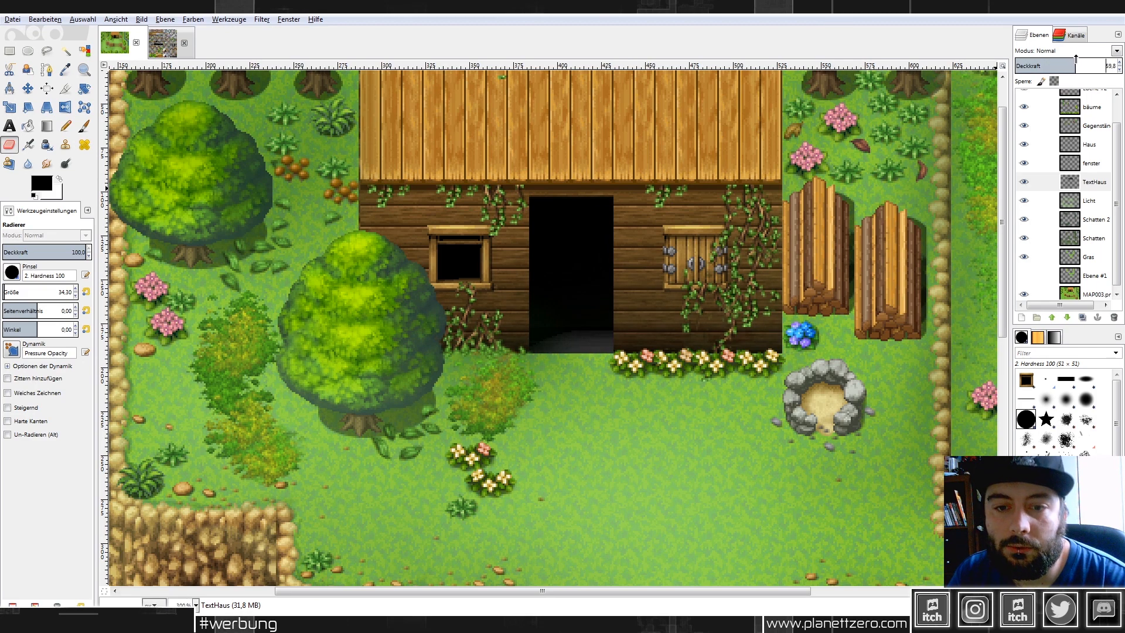
left_click(10, 51)
key("1")
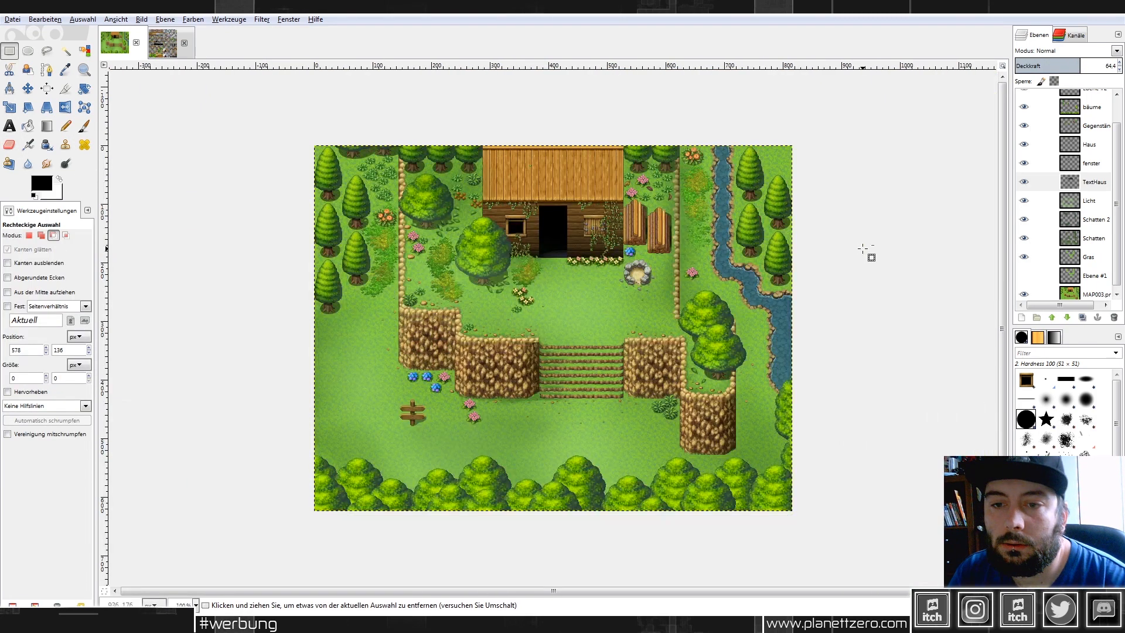
left_click(1024, 182)
left_click(1024, 181)
left_click(1025, 182)
left_click(1024, 182)
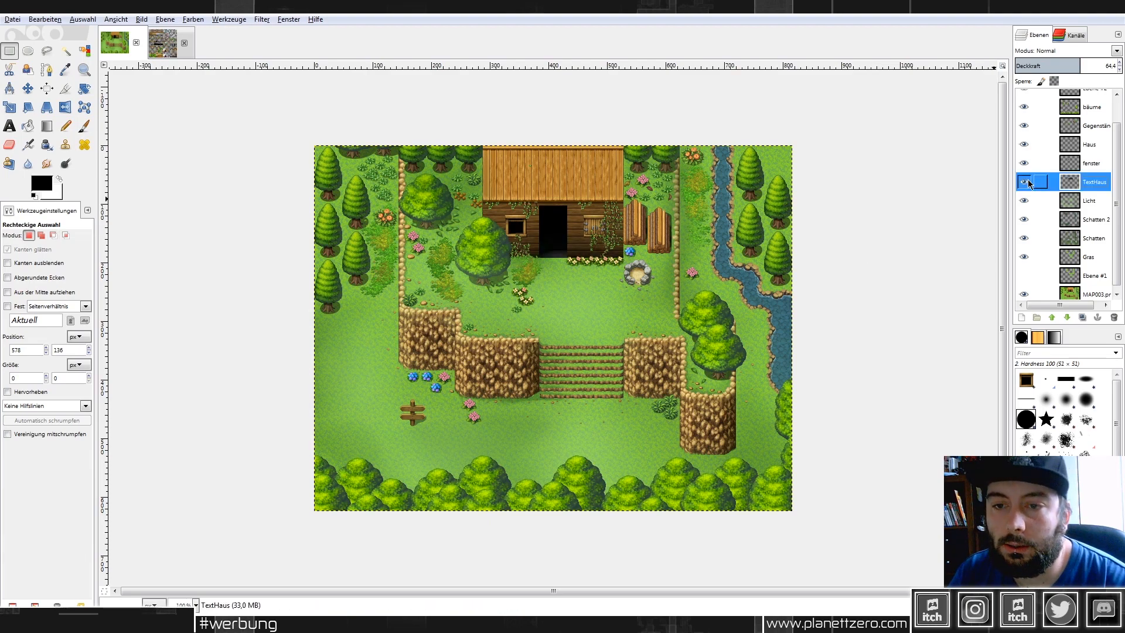
Select a 241 × 22 px strip of the wall just below the roof and fill it with a short downward black-to-white linear gradient.
scroll(543, 225, "up", 1)
scroll(543, 224, "up", 2)
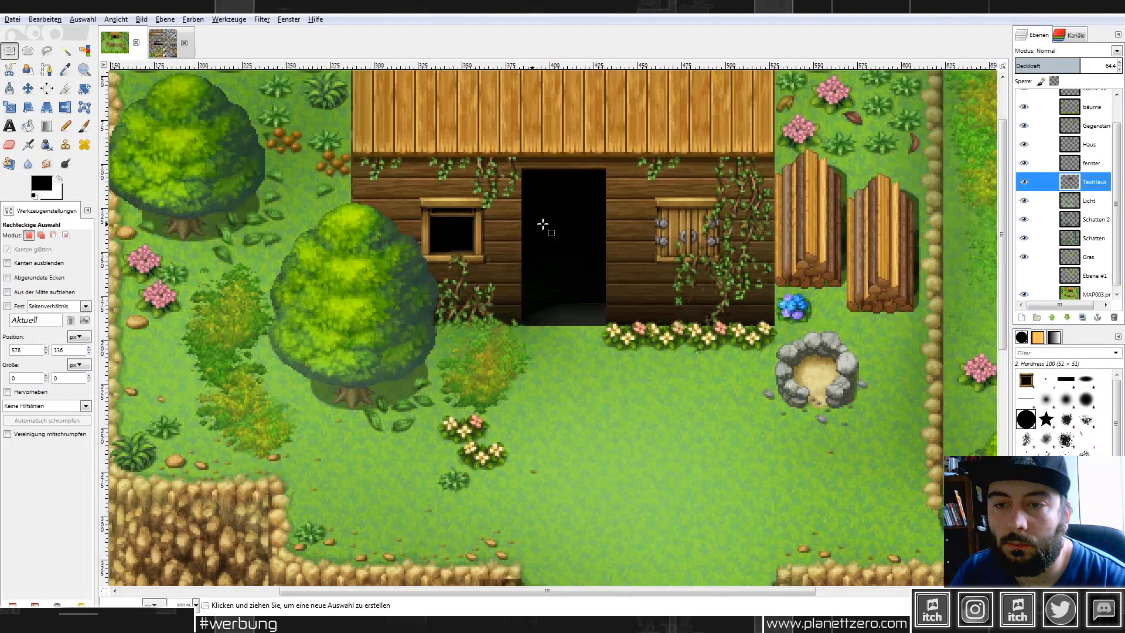
scroll(548, 223, "up", 1)
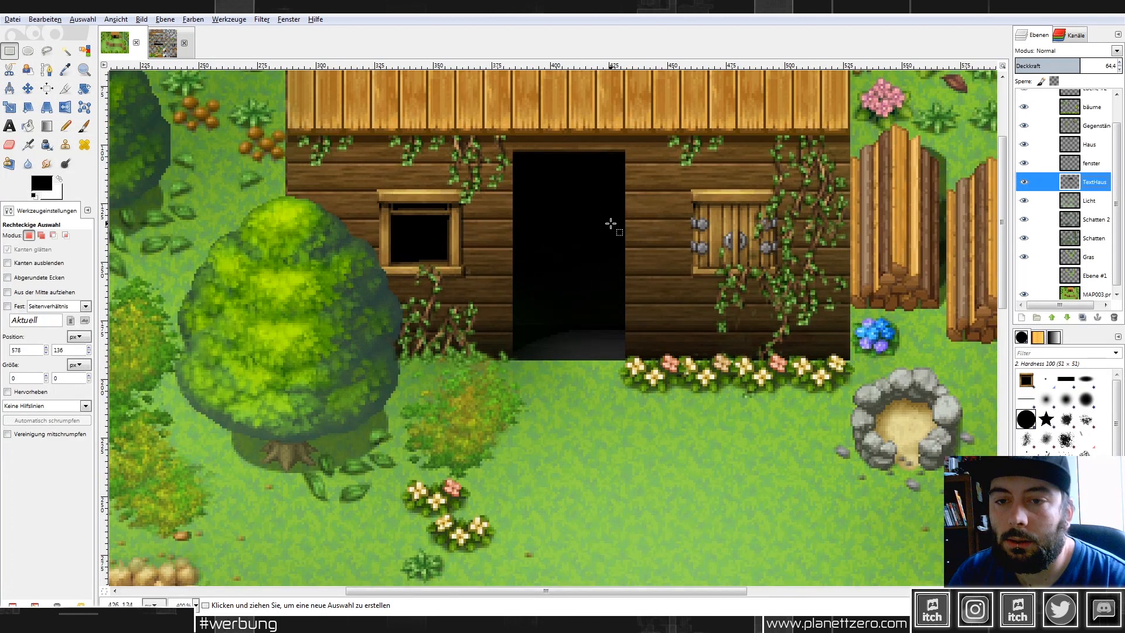
scroll(611, 223, "up", 3)
left_click_drag(286, 265, 849, 315)
key("l")
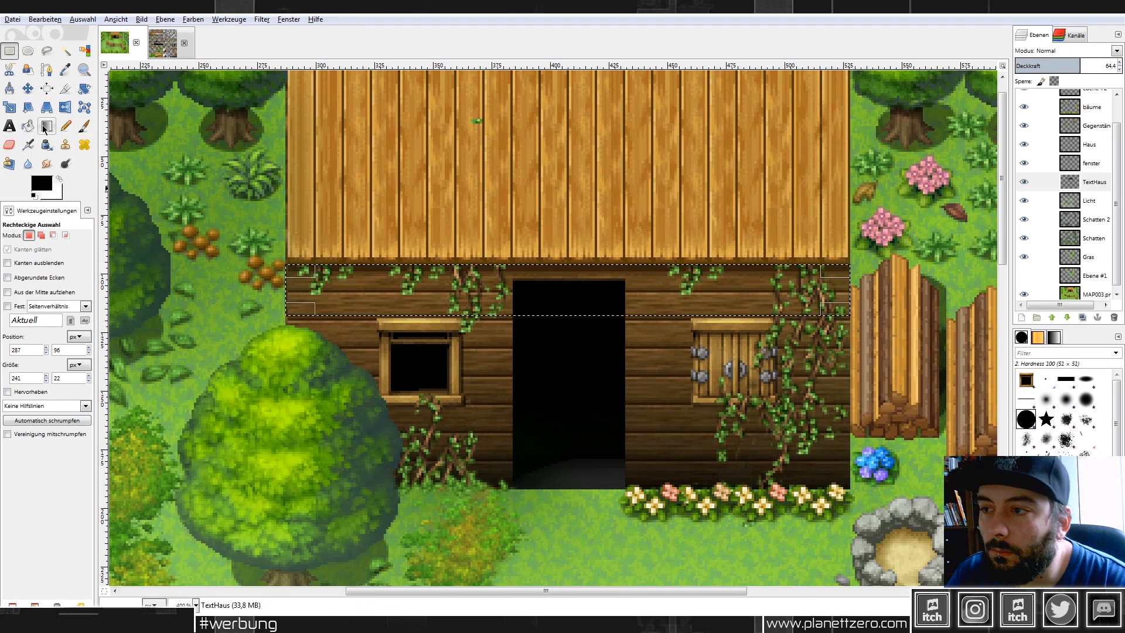
left_click_drag(566, 256, 581, 283)
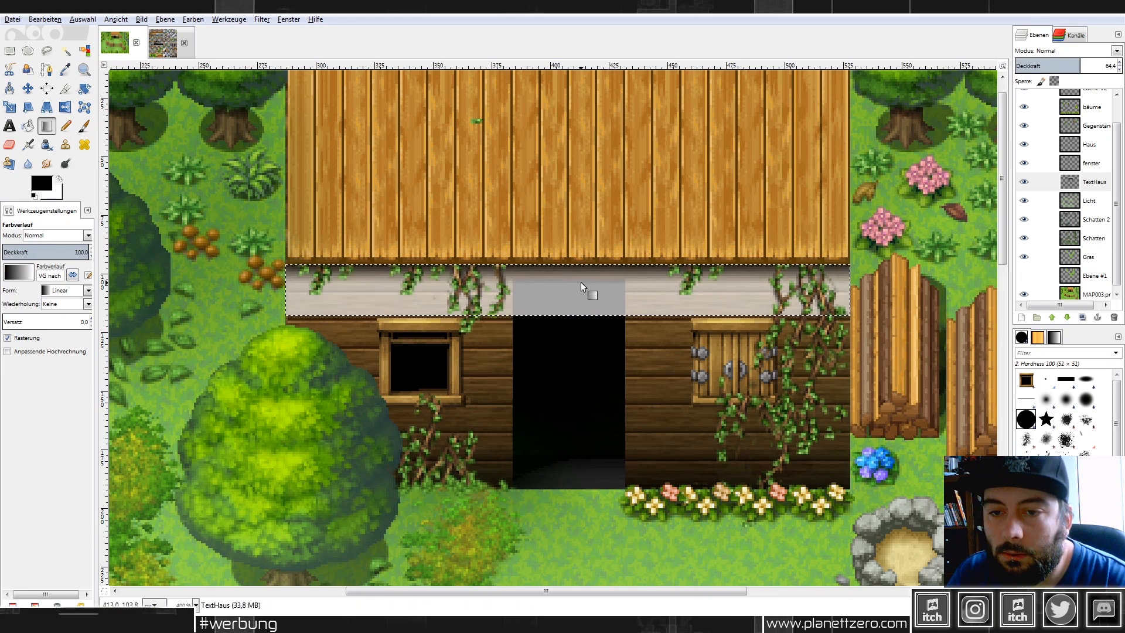
Turn the white of the wall strip's gradient transparent with Color to Alpha and remove the selection.
left_click(193, 20)
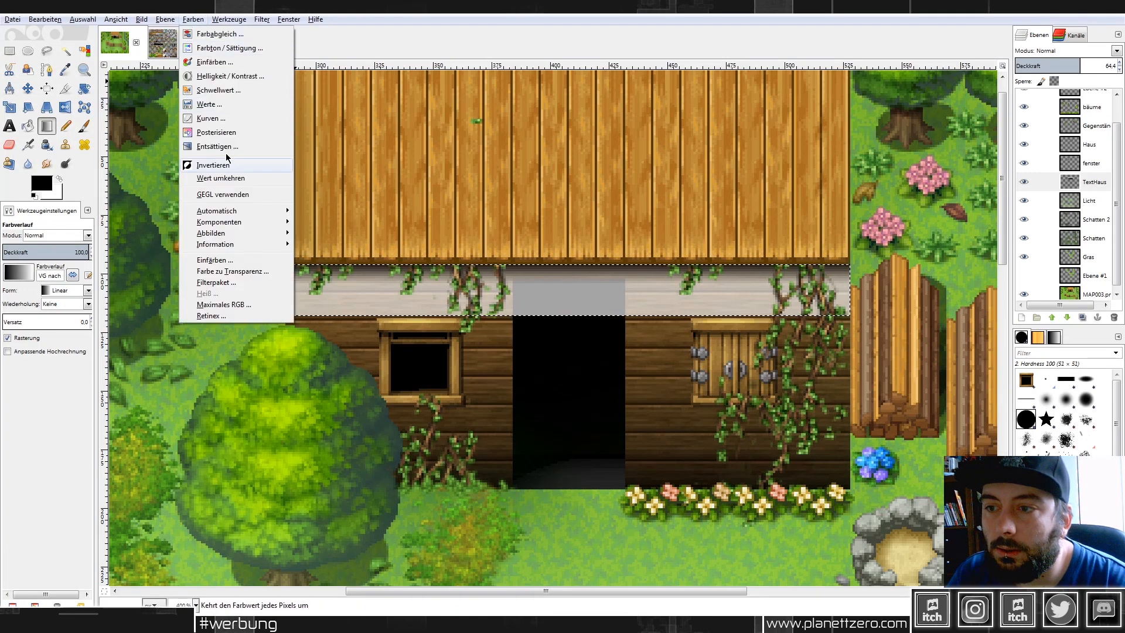
left_click(238, 274)
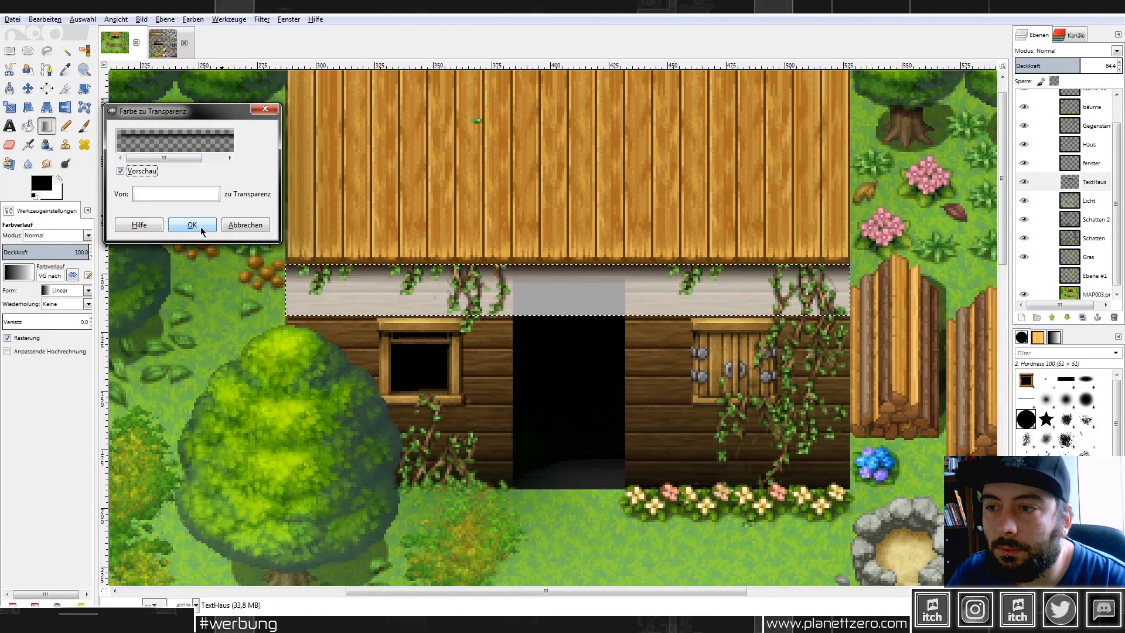
left_click(199, 224)
left_click(28, 51)
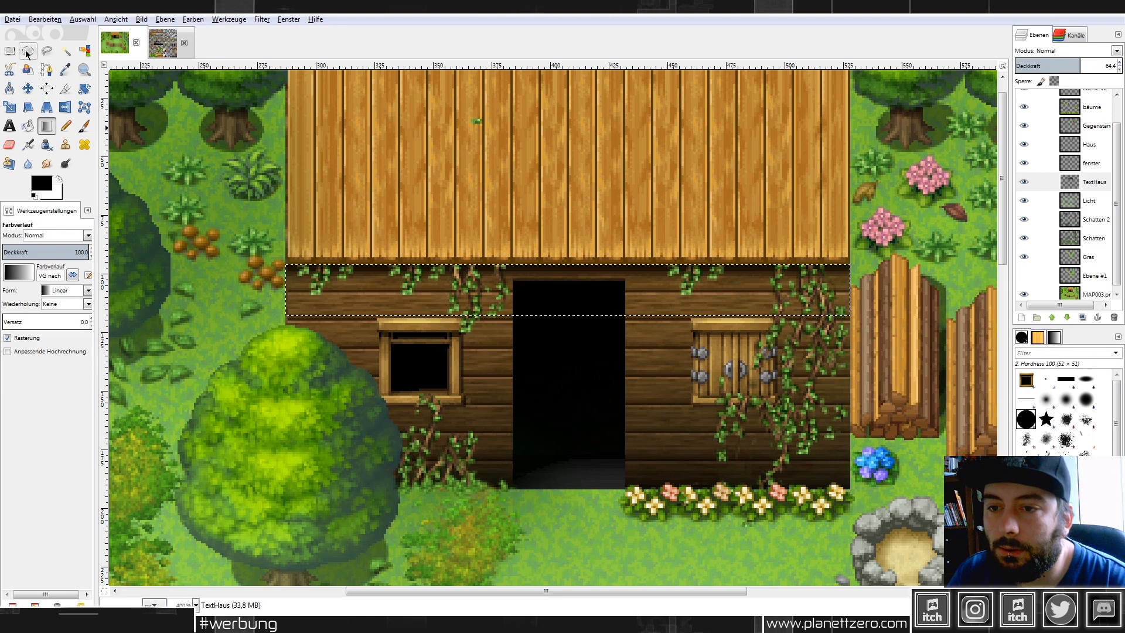
key("ctrl+shift+a")
scroll(848, 283, "down", 2, "ctrl")
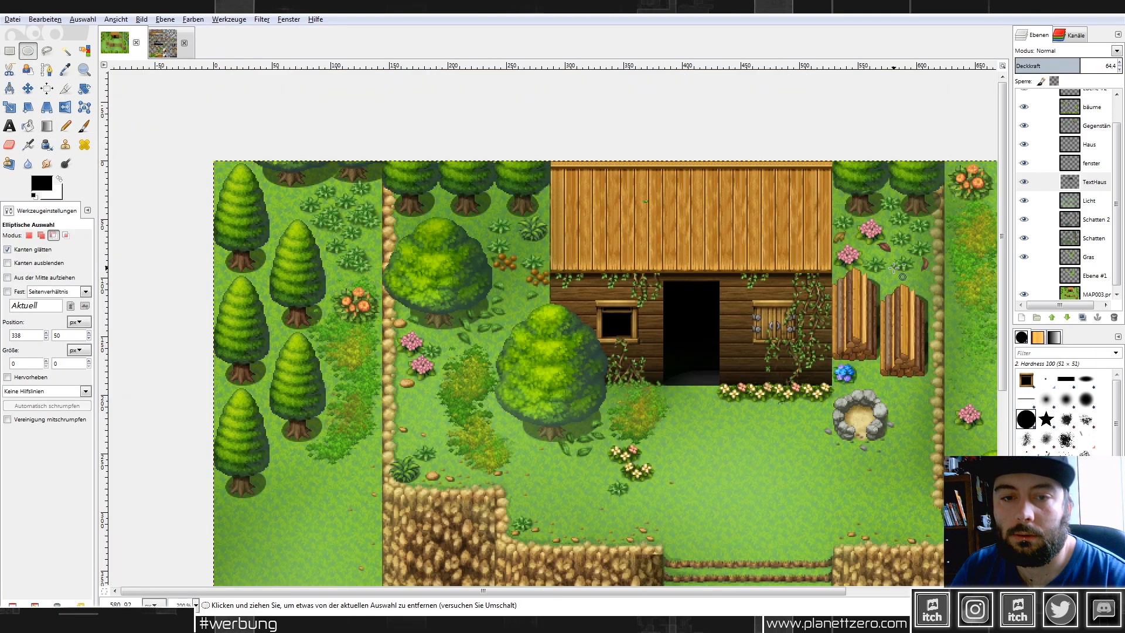
scroll(886, 271, "down", 1, "ctrl")
scroll(525, 187, "up", 2, "ctrl")
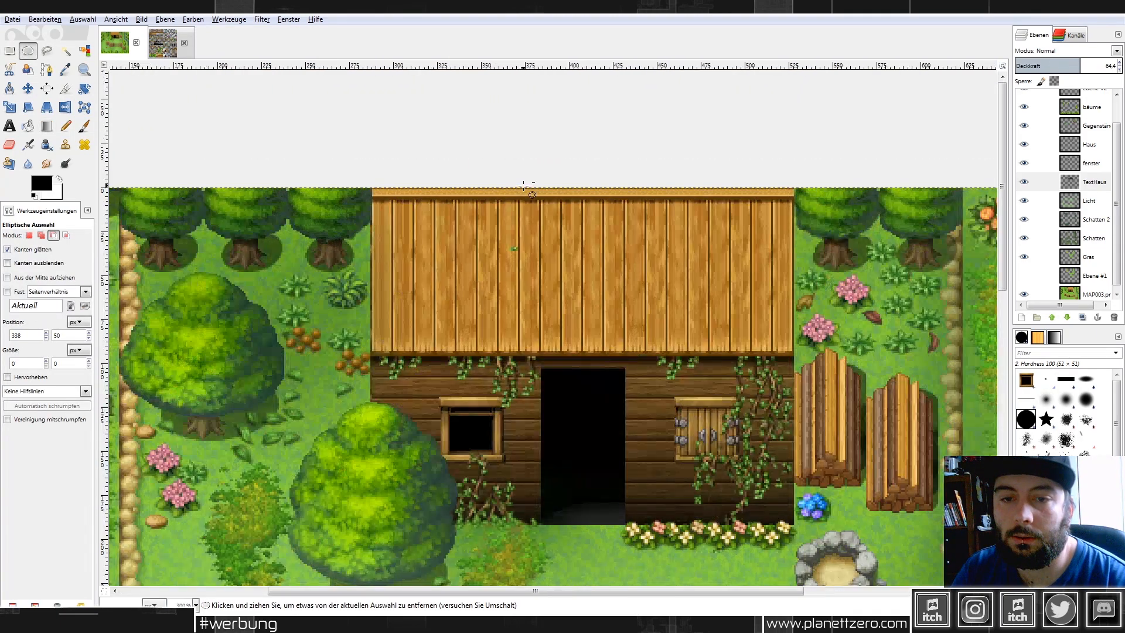
Select the roof area above its lower edge with a rectangular selection of 240 × 89 px.
left_click_drag(374, 177, 794, 299)
left_click(147, 111)
key("r")
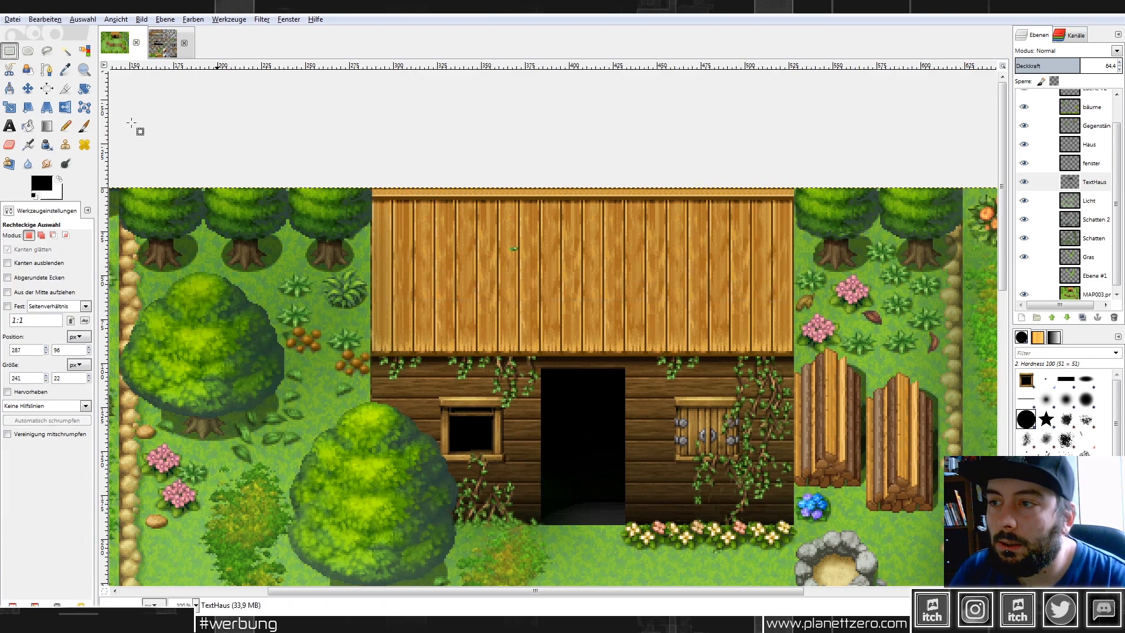
left_click(372, 188)
left_click_drag(523, 269, 793, 344)
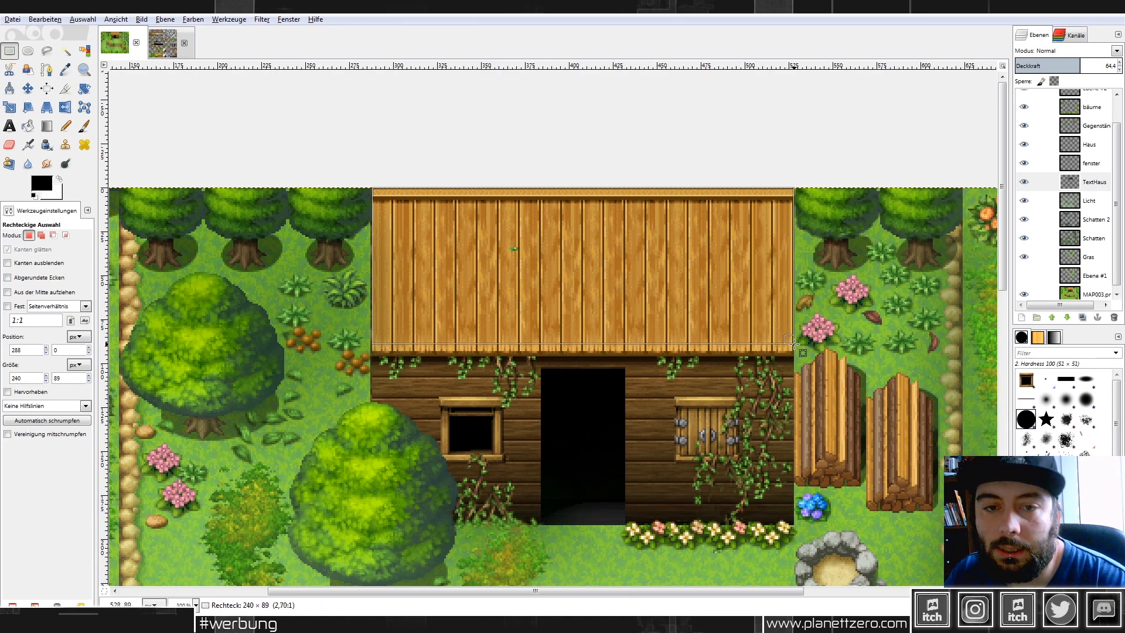
Try an upward black-to-white linear gradient over the roof selection and undo it.
left_click(47, 126)
left_click_drag(593, 310, 592, 175)
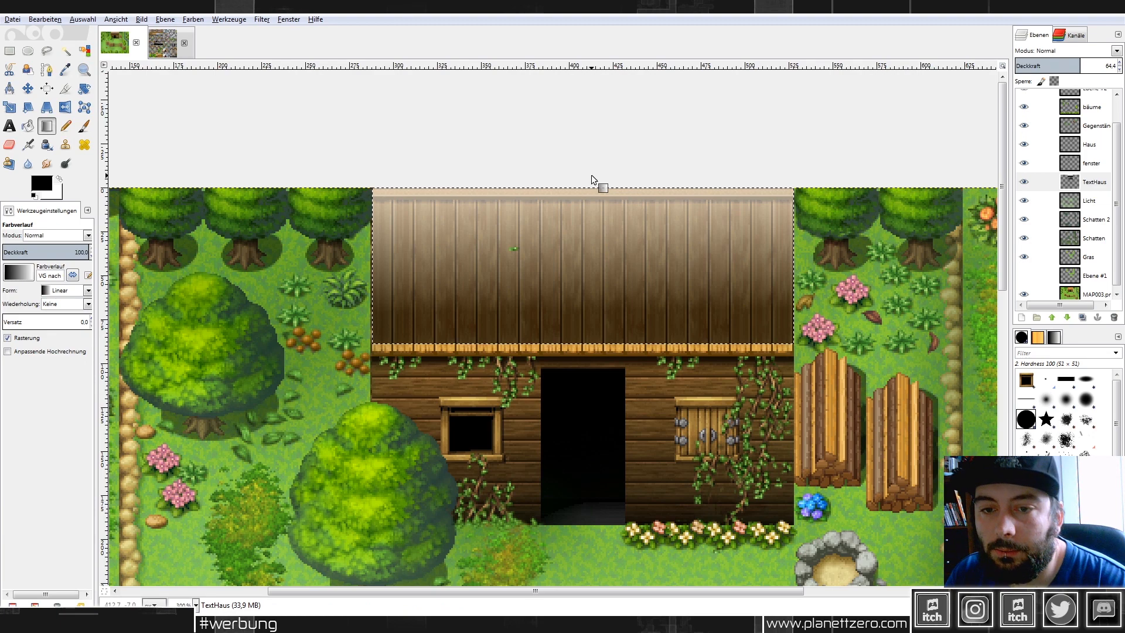
key("r")
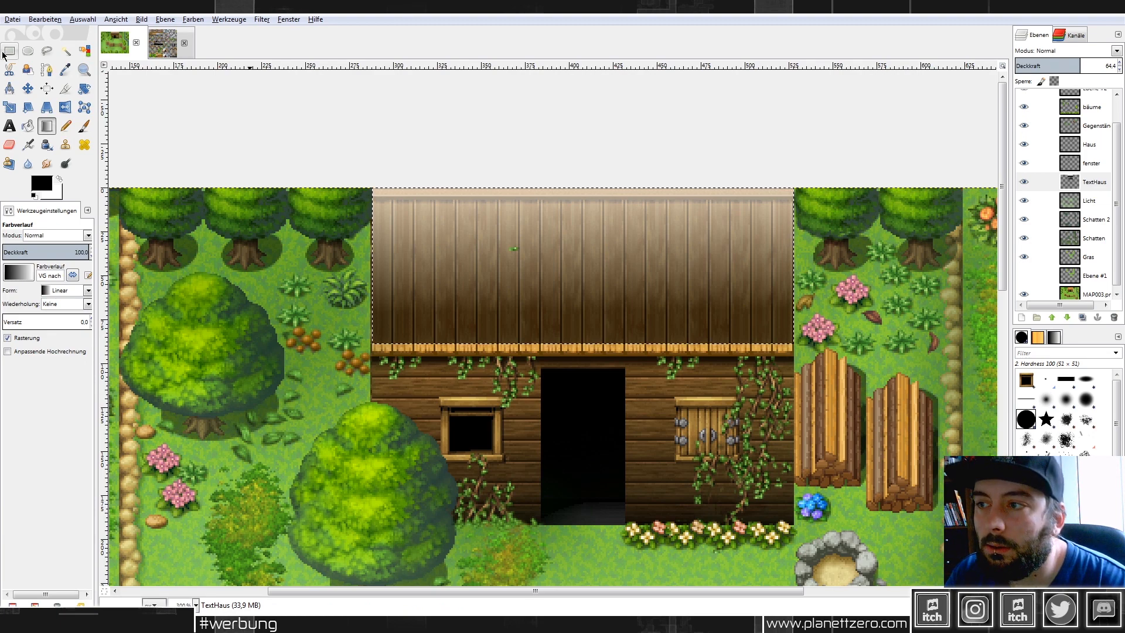
key("ctrl+z")
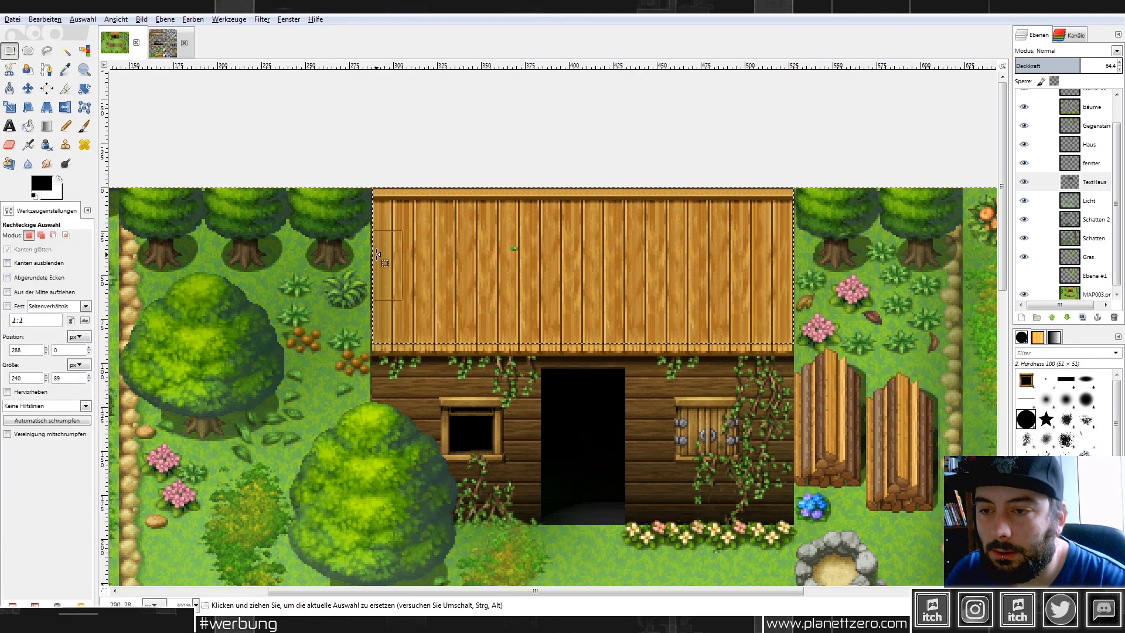
Widen the roof selection to 241 px and fill it with an upward black-to-white linear gradient on the TextHaus layer.
left_click_drag(379, 257, 377, 256)
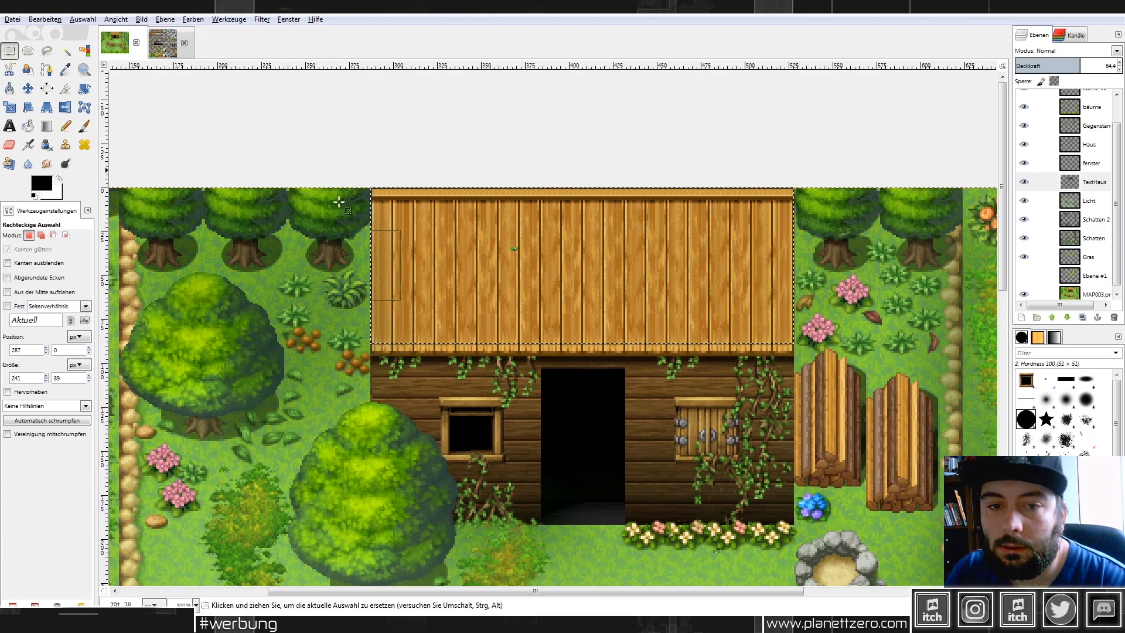
left_click(165, 19)
key("Escape")
key("g")
mouse_move(592, 305)
left_mouse_down()
mouse_move(615, 165)
mouse_move(591, 142)
left_mouse_up()
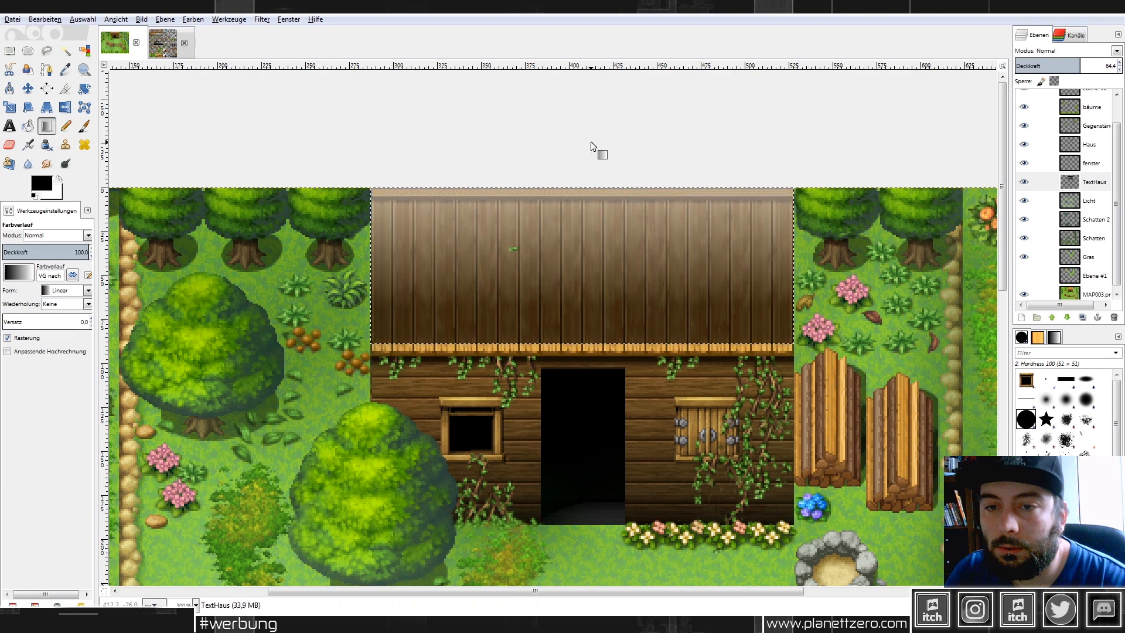
Turn the black (000000) of the roof gradient transparent with Color to Alpha.
left_click(194, 19)
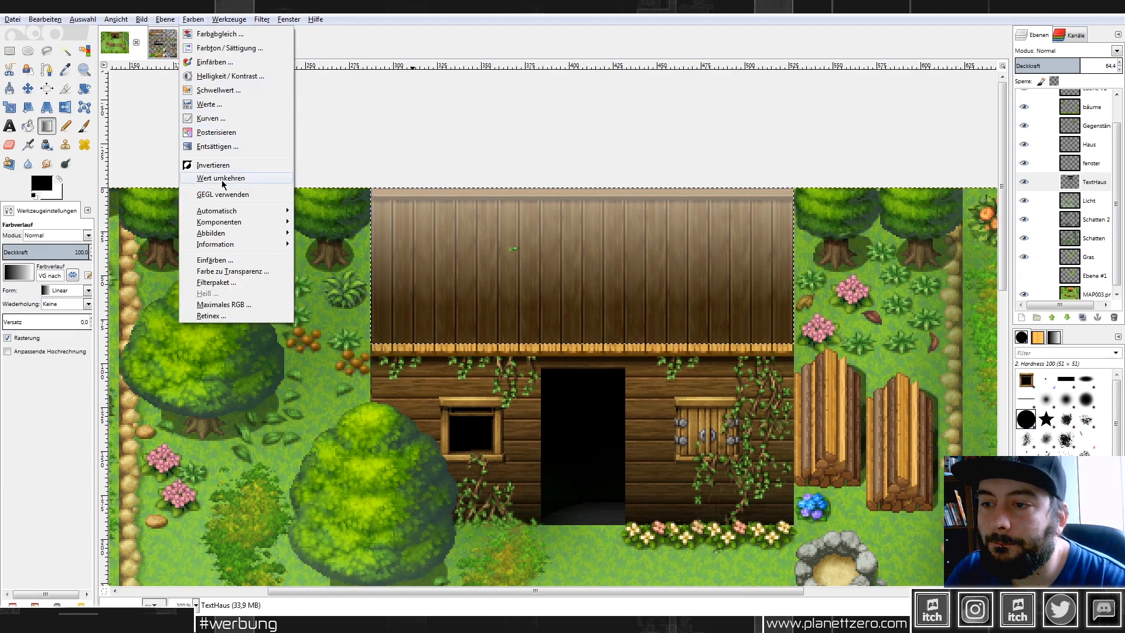
left_click(225, 272)
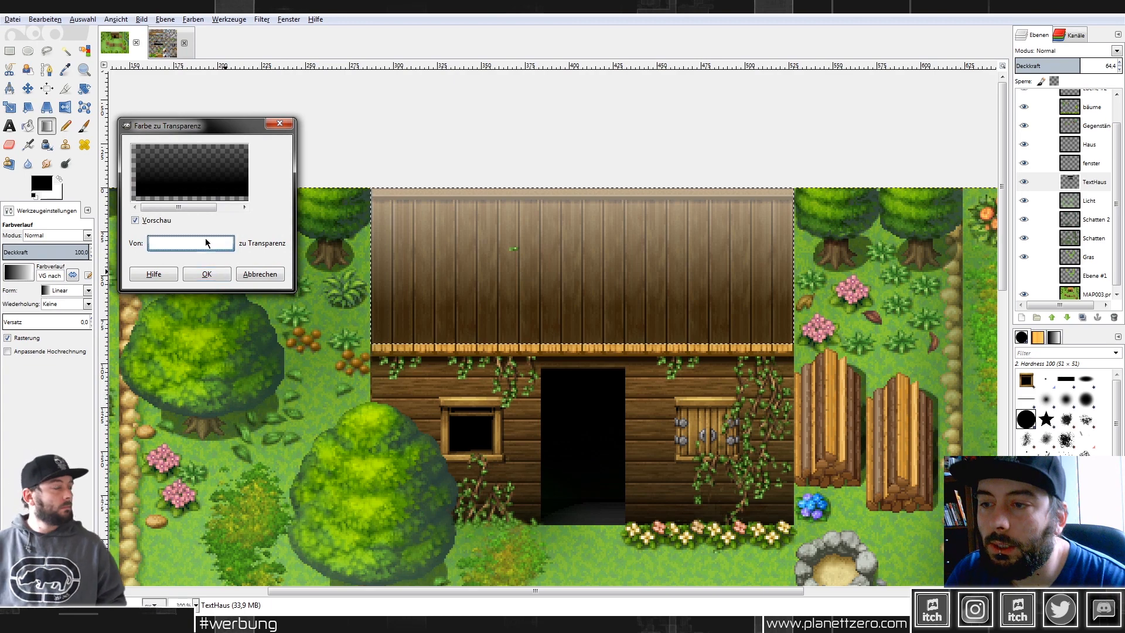
left_click(203, 237)
left_click(206, 234)
left_click(331, 304)
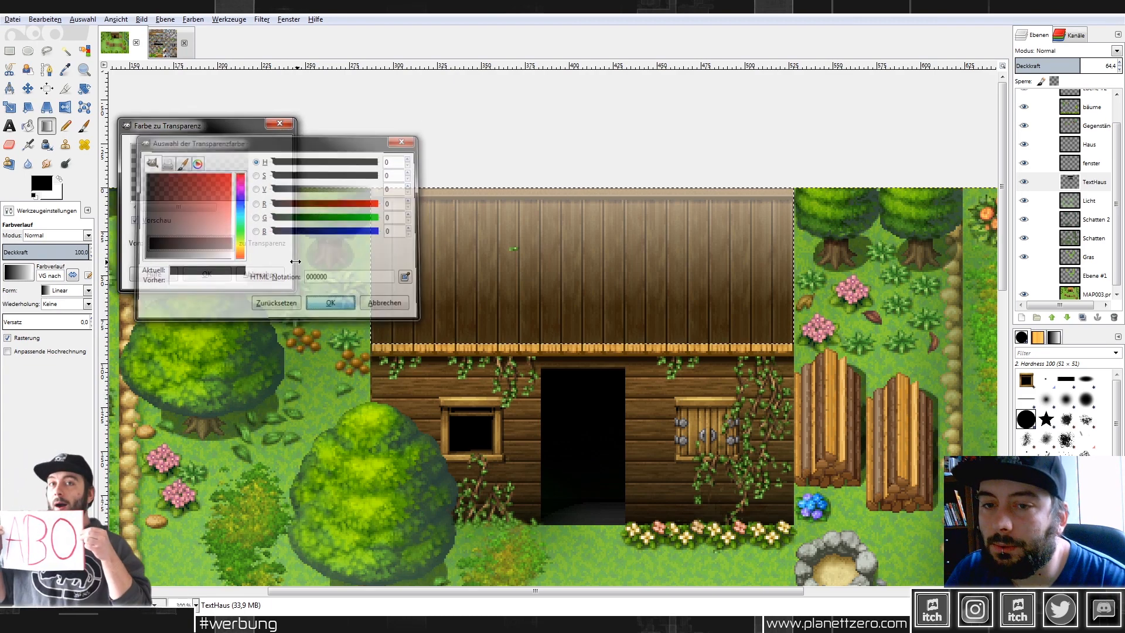
left_click(213, 272)
scroll(841, 261, "down", 3)
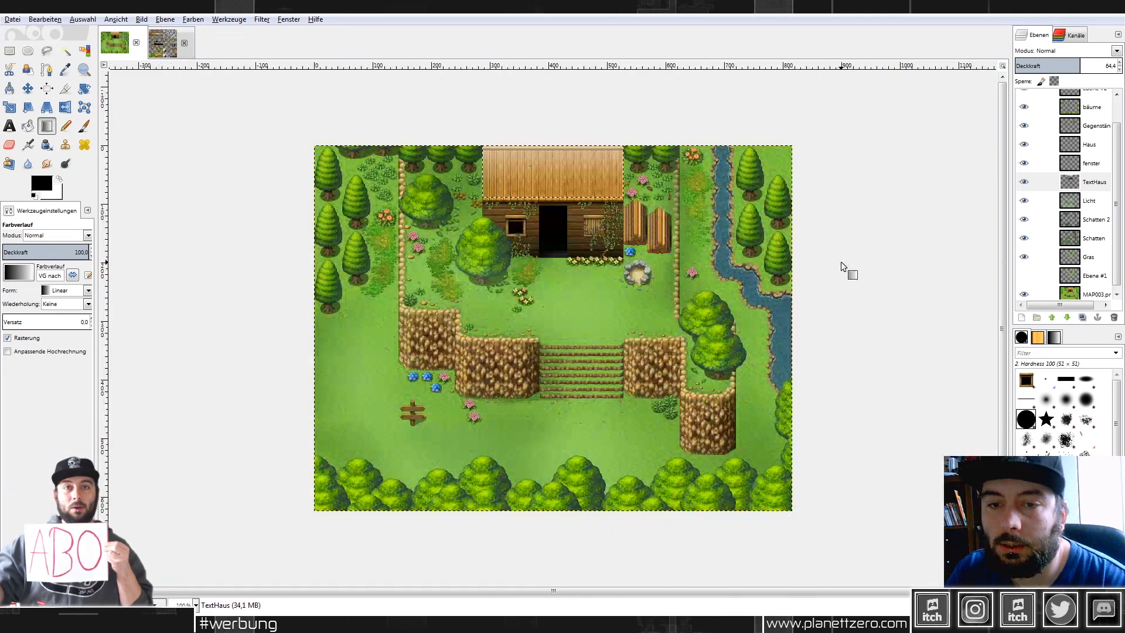
Colorize the roof highlight with hue 56, saturation 58 and lightness -38, and remove the selection.
scroll(577, 123, "up", 1)
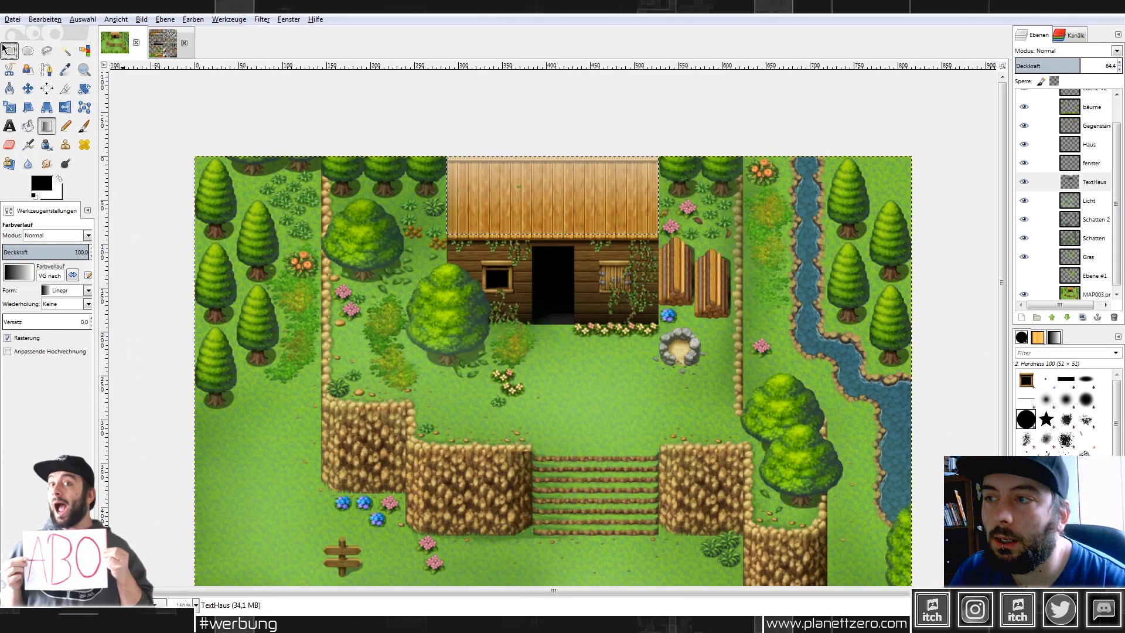
key("r")
scroll(592, 310, "up", 2)
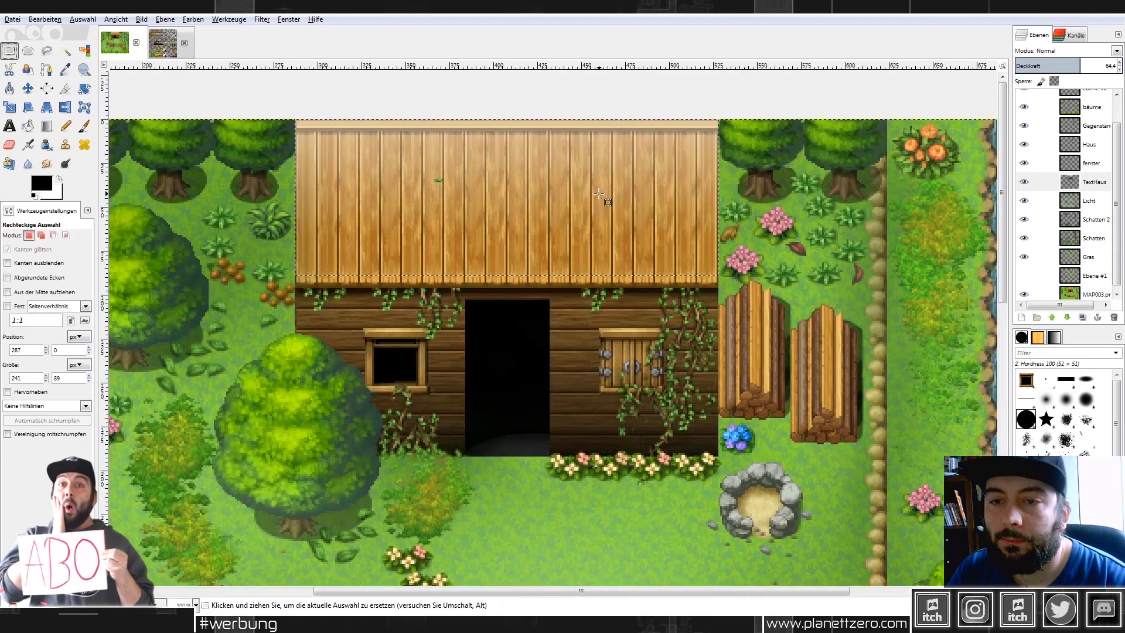
left_click(193, 20)
left_click(222, 56)
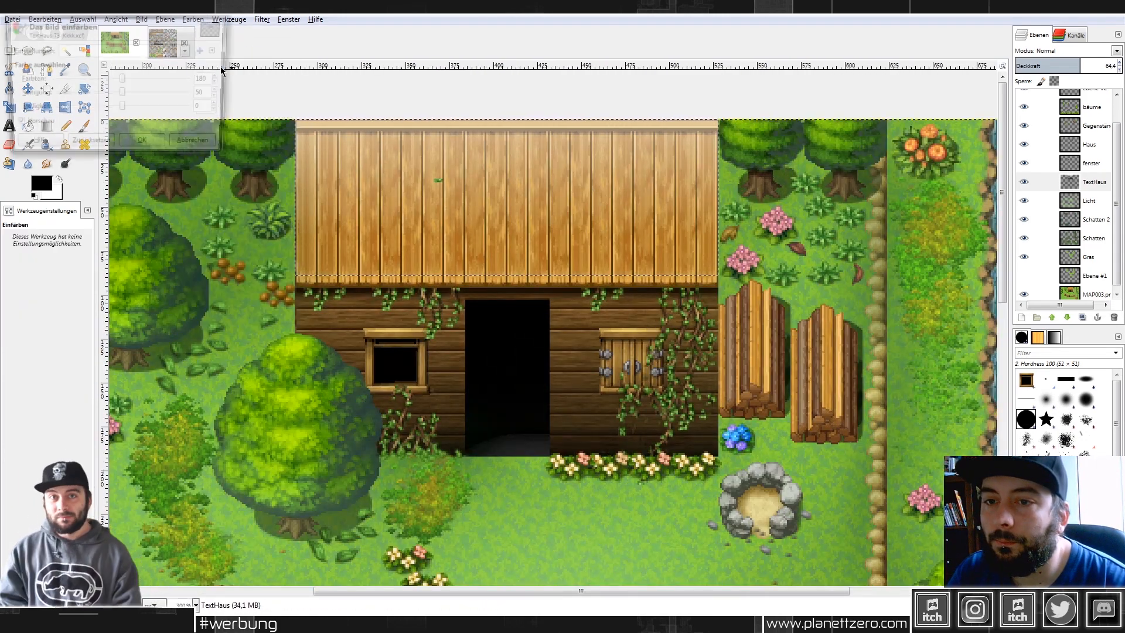
mouse_move(123, 109)
left_mouse_down()
mouse_move(113, 110)
mouse_move(110, 80)
mouse_move(75, 80)
mouse_move(103, 110)
mouse_move(82, 110)
mouse_move(136, 92)
left_mouse_up()
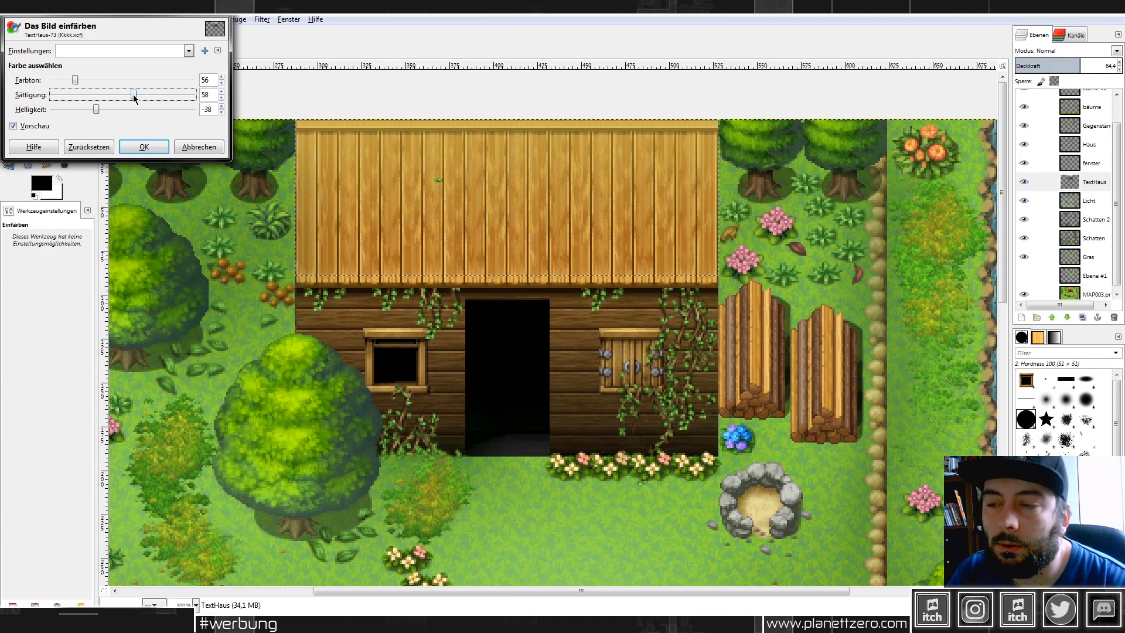
left_click(143, 147)
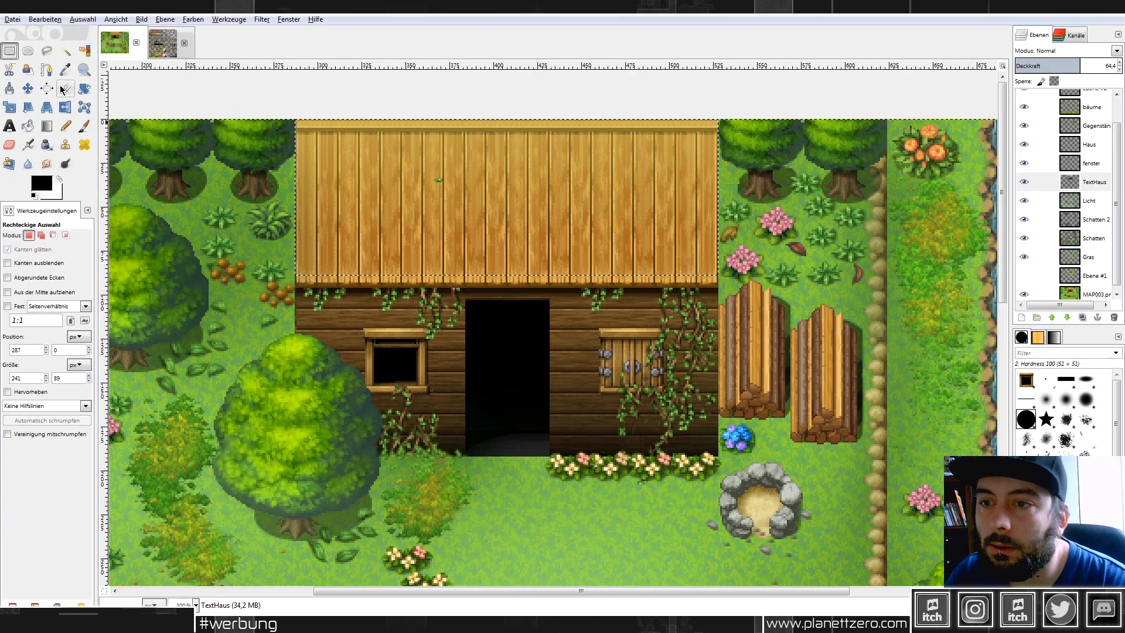
scroll(241, 173, "up", 1)
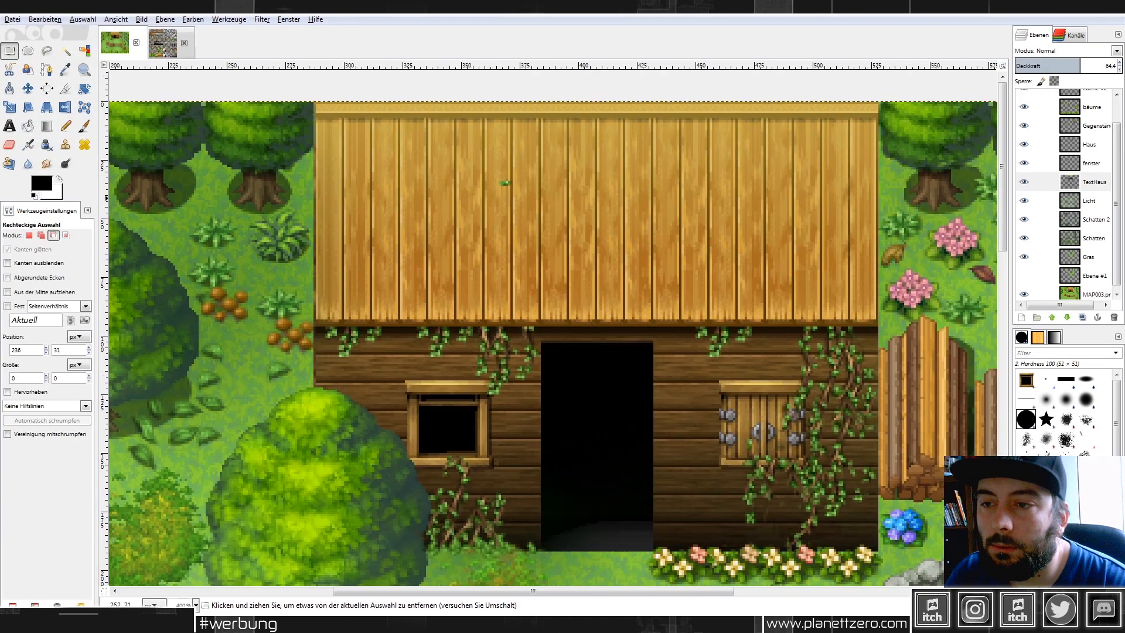
Compare the whole map with the TextHaus layer hidden and shown.
scroll(396, 299, "down", 4)
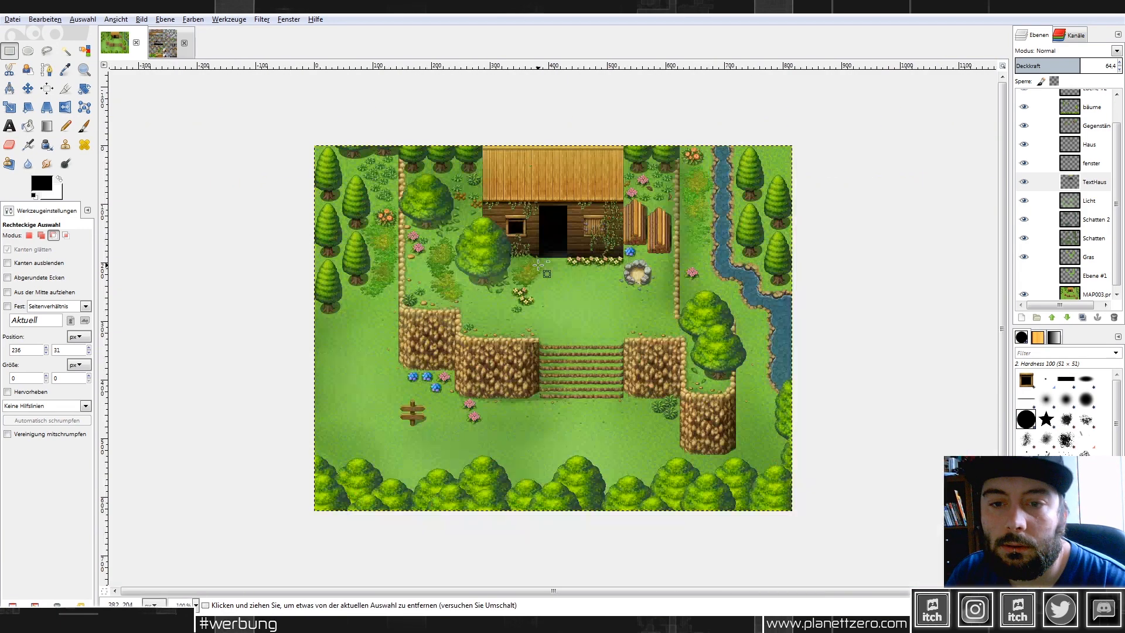
left_click(1023, 182)
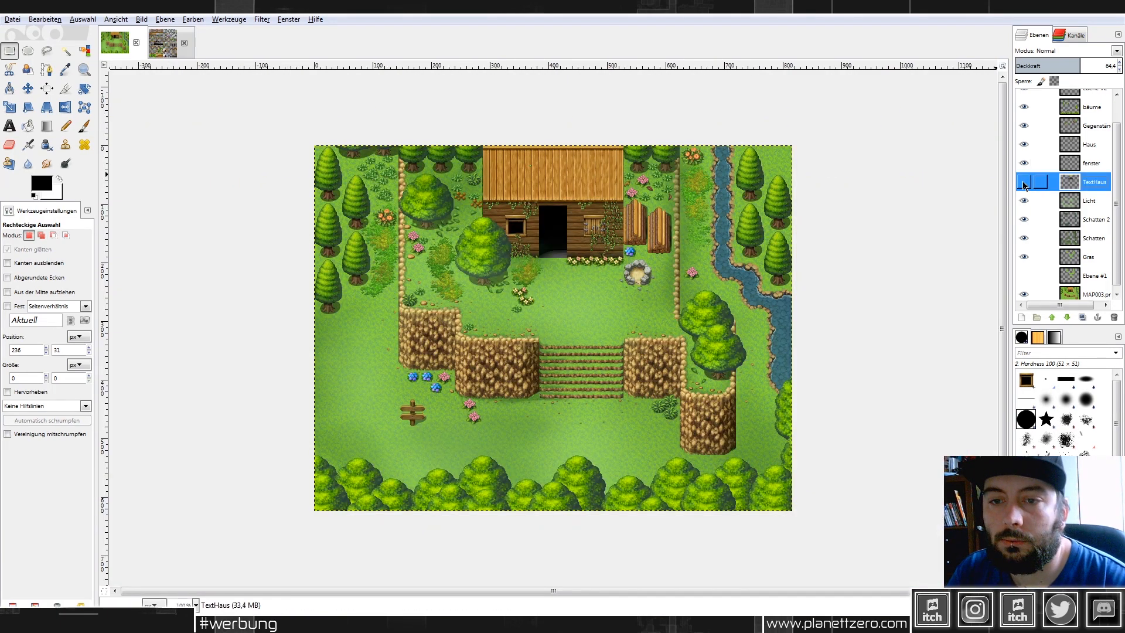
left_click(1025, 183)
left_click(1025, 184)
left_click(1025, 185)
left_click(1025, 184)
left_click(1025, 184)
Lower the TextHaus layer's opacity to 43.7 and save the image.
left_click_drag(1080, 66, 1055, 68)
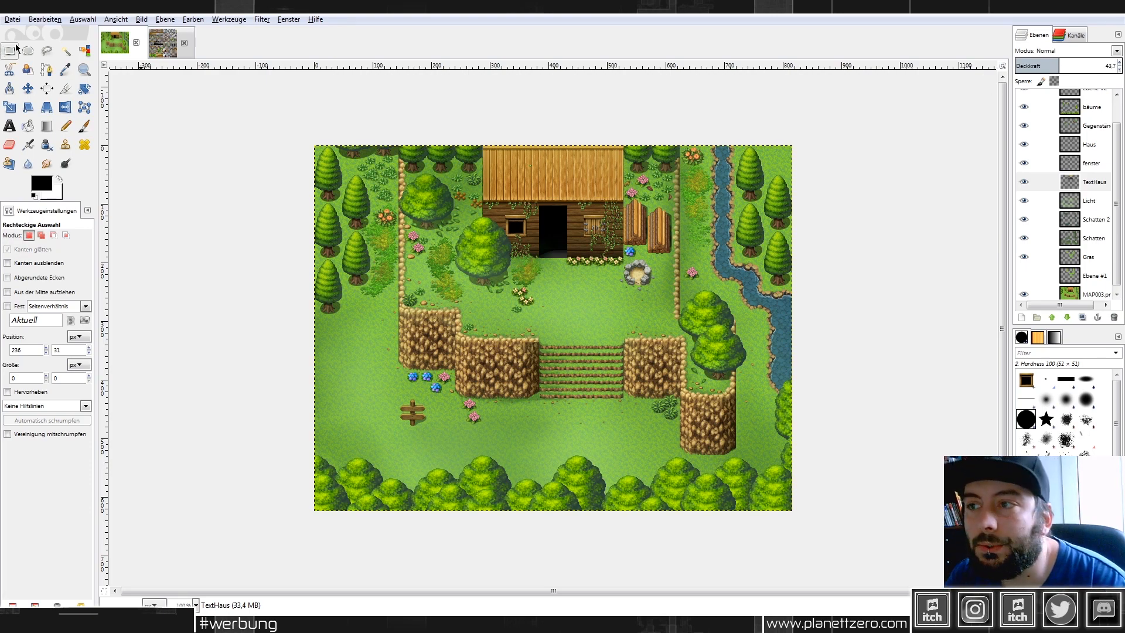
left_click(13, 19)
left_click(35, 113)
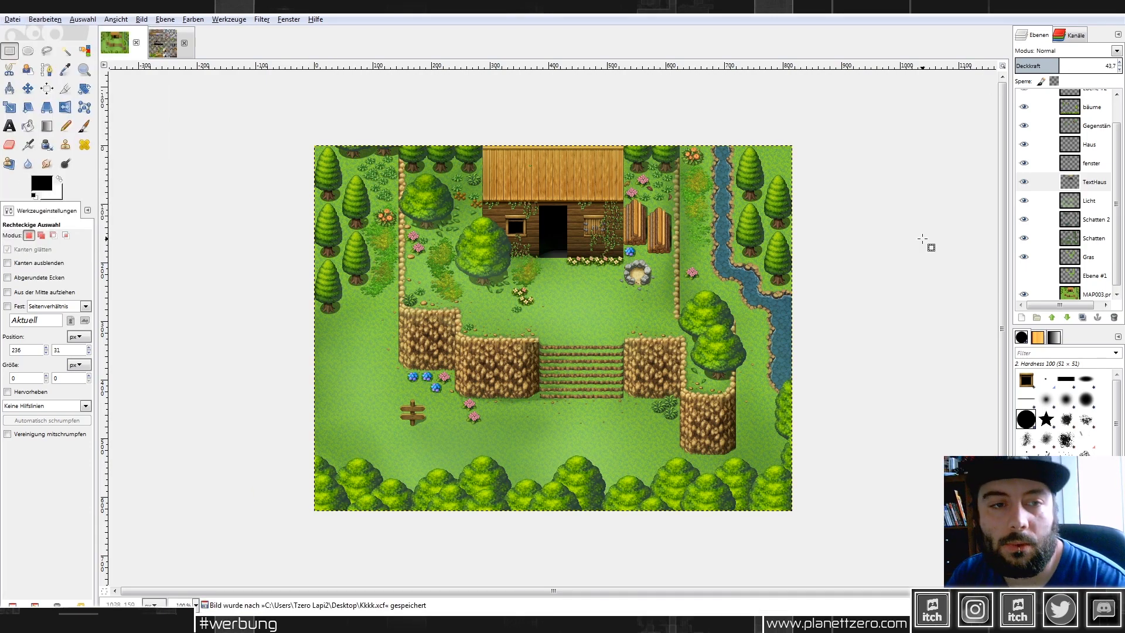
Add a new layer directly above the Licht layer and name it Weg.
right_click(1087, 202)
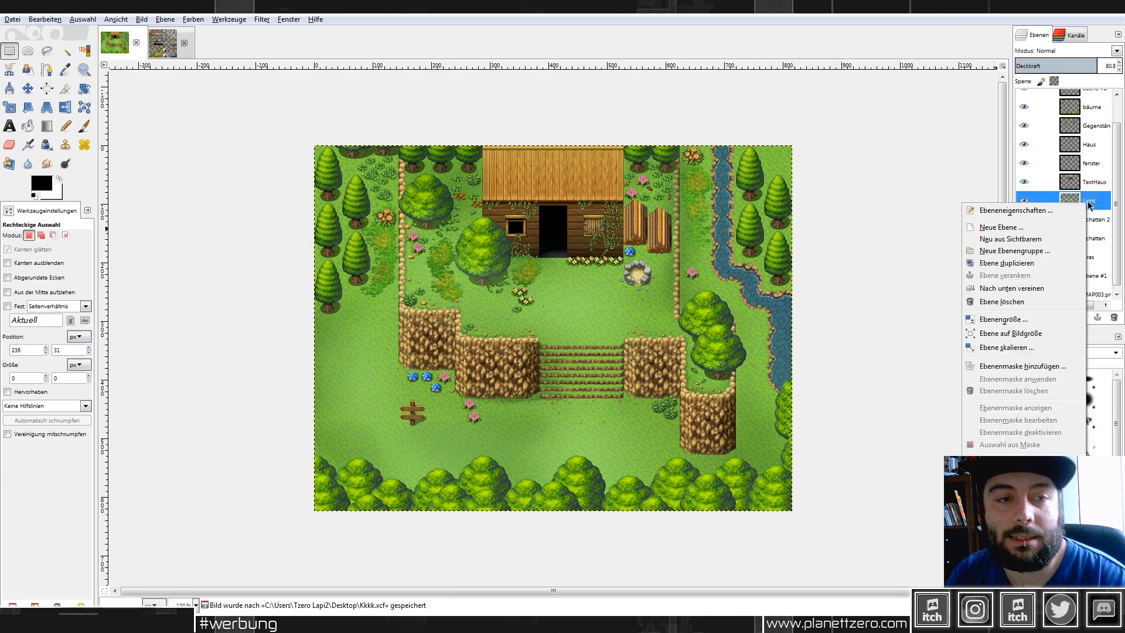
left_click(1026, 228)
key("Return")
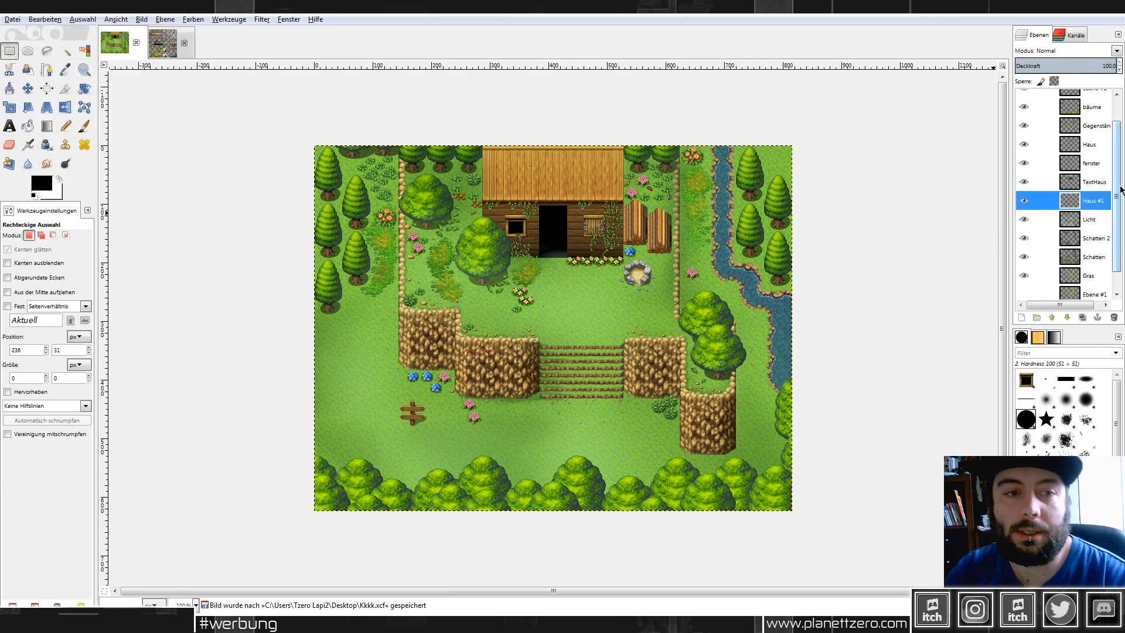
double_click(1080, 201)
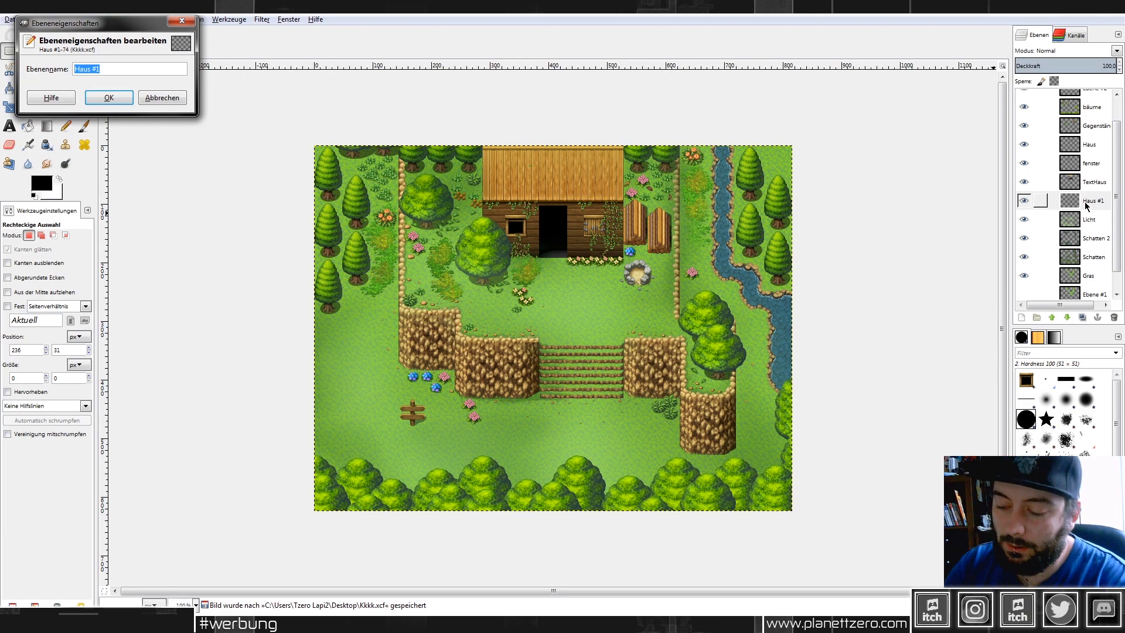
key("Return")
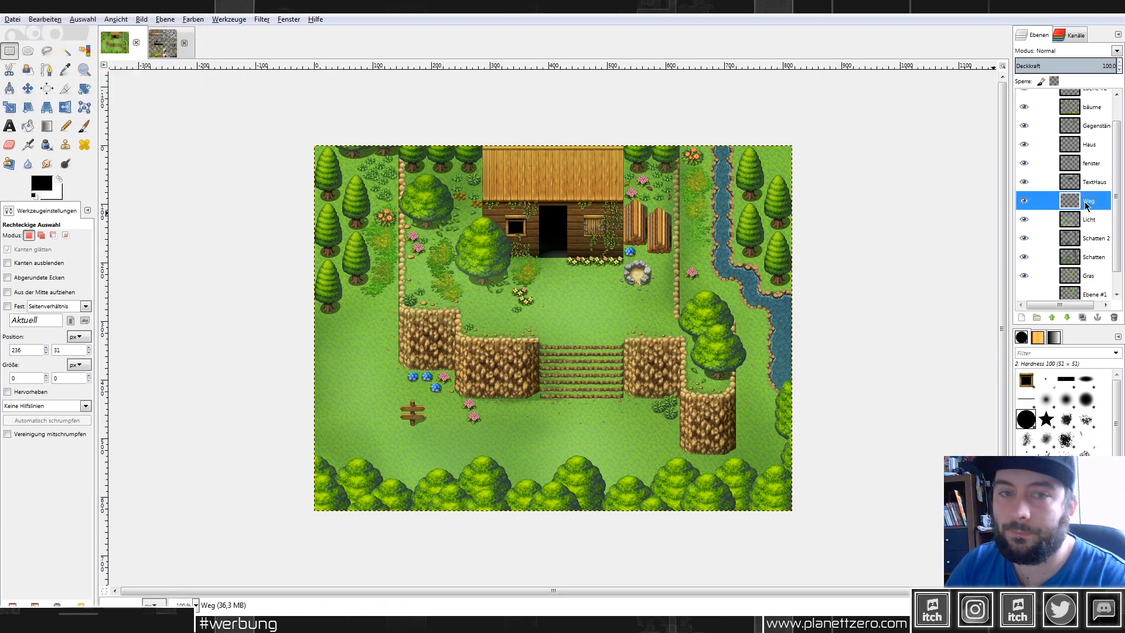
Switch to the tilesets folder, look for a sand ground tileset and open Outside_A2.png in GIMP.
key("alt+Tab")
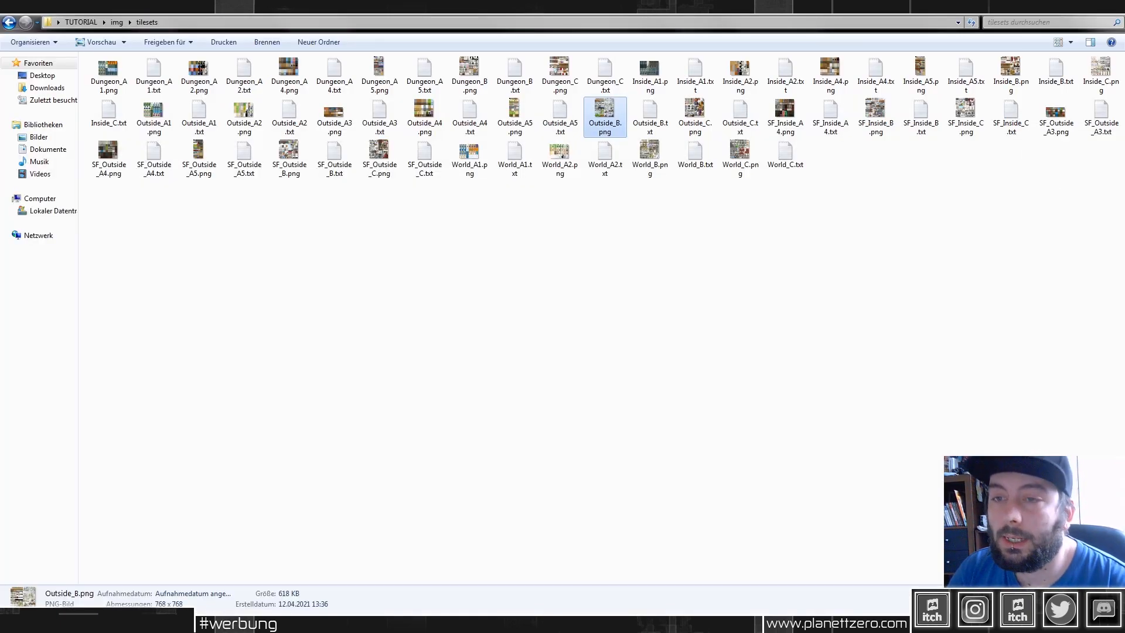
left_click(518, 122)
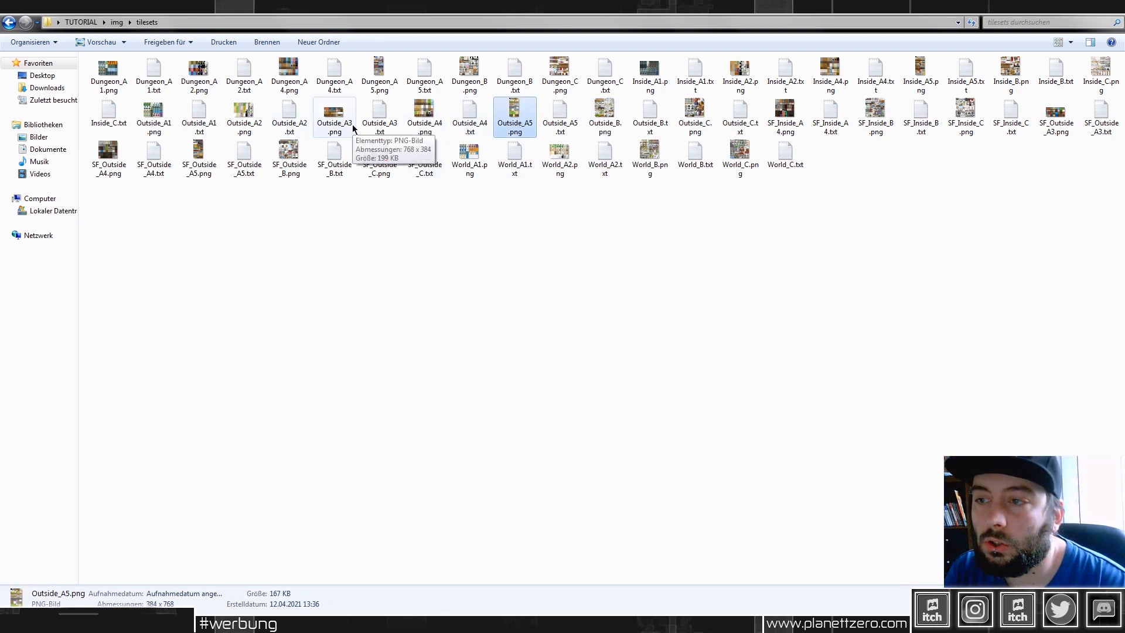
double_click(158, 113)
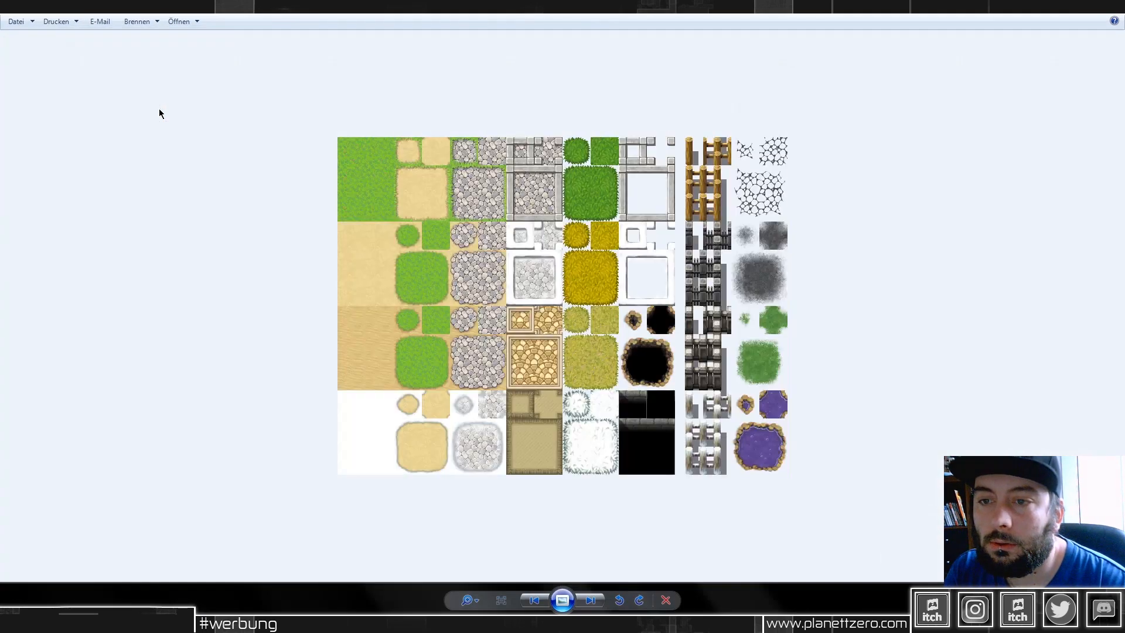
key("Escape")
left_click(242, 113)
right_click(233, 114)
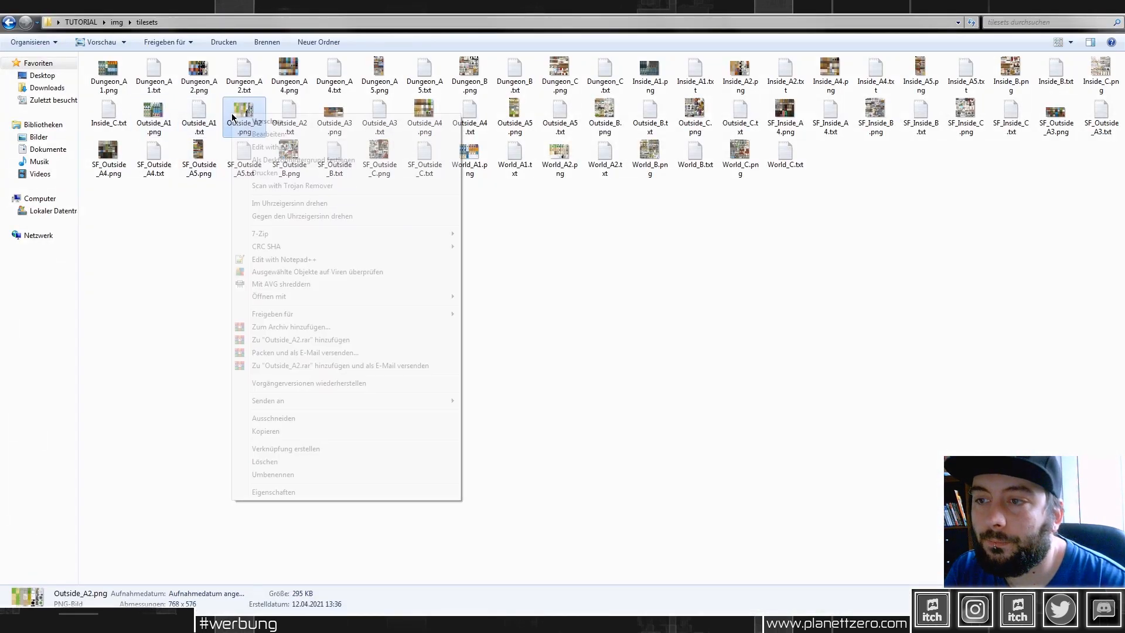
left_click(270, 148)
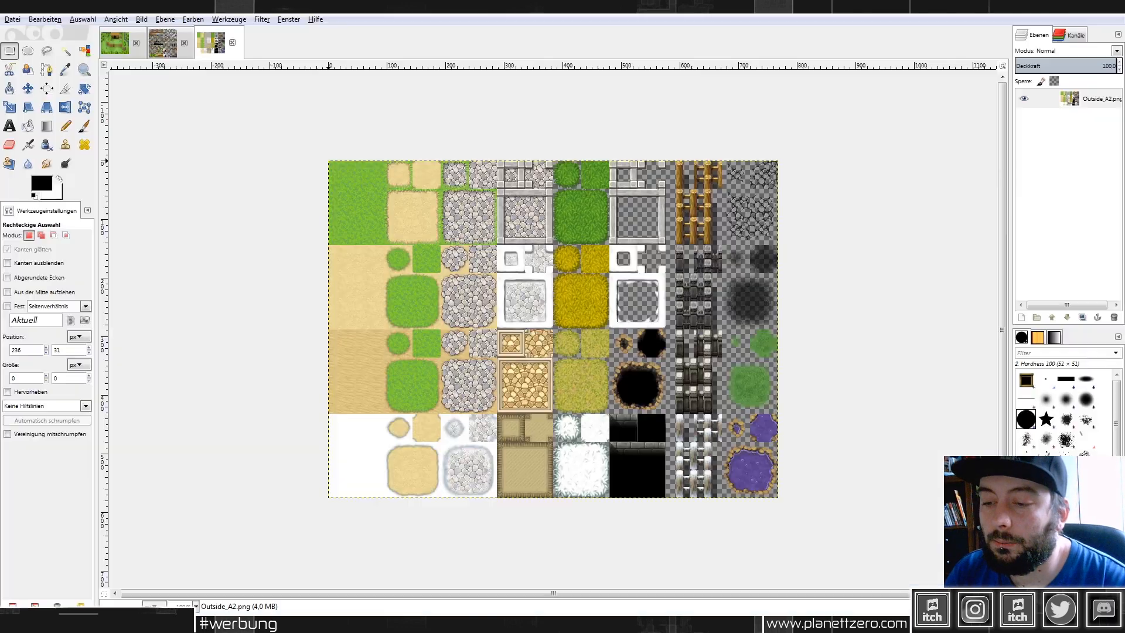
Select a sand area of 98 × 143 px in the Outside_A2 tileset and copy it.
scroll(344, 286, "up", 1)
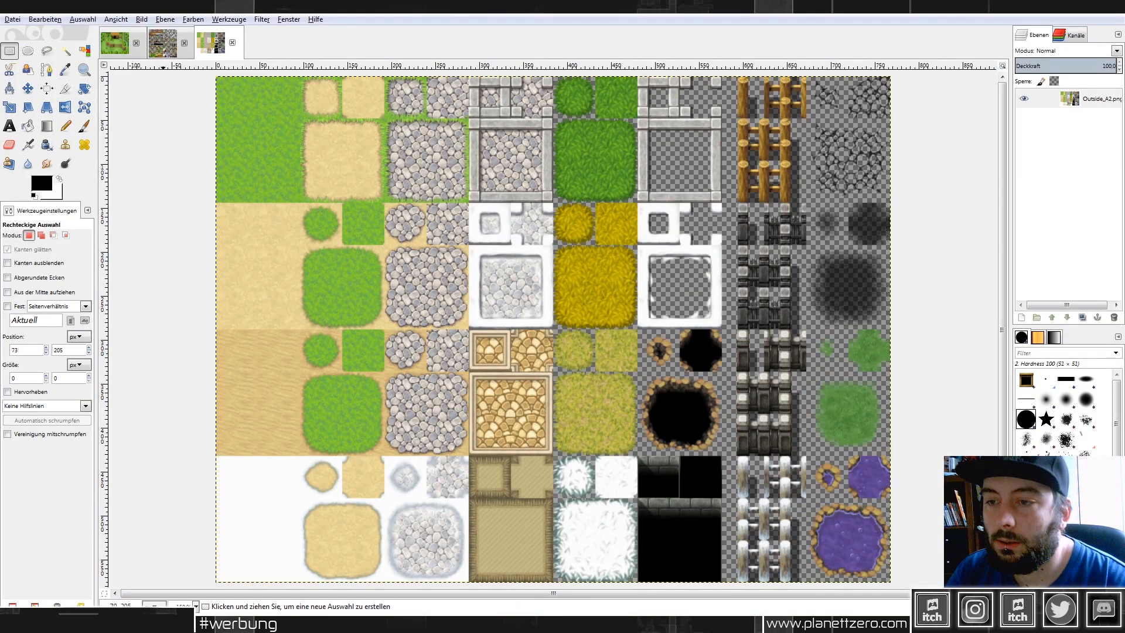
scroll(163, 216, "up", 1)
scroll(162, 217, "up", 1)
left_click_drag(271, 191, 440, 441)
key("ctrl+c")
Paste the sand patch into the map's Weg layer and anchor copies over the stairs between the two cliff walls.
left_click(115, 43)
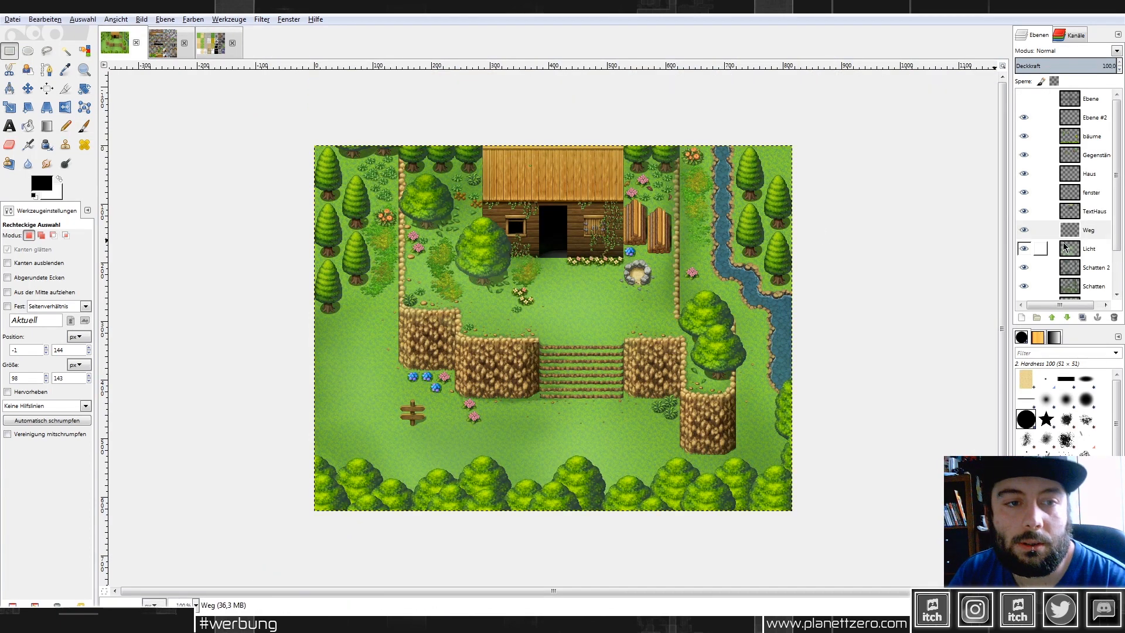
key("ctrl+v")
left_click_drag(561, 334, 623, 387)
scroll(556, 306, "up", 2)
left_click(740, 390)
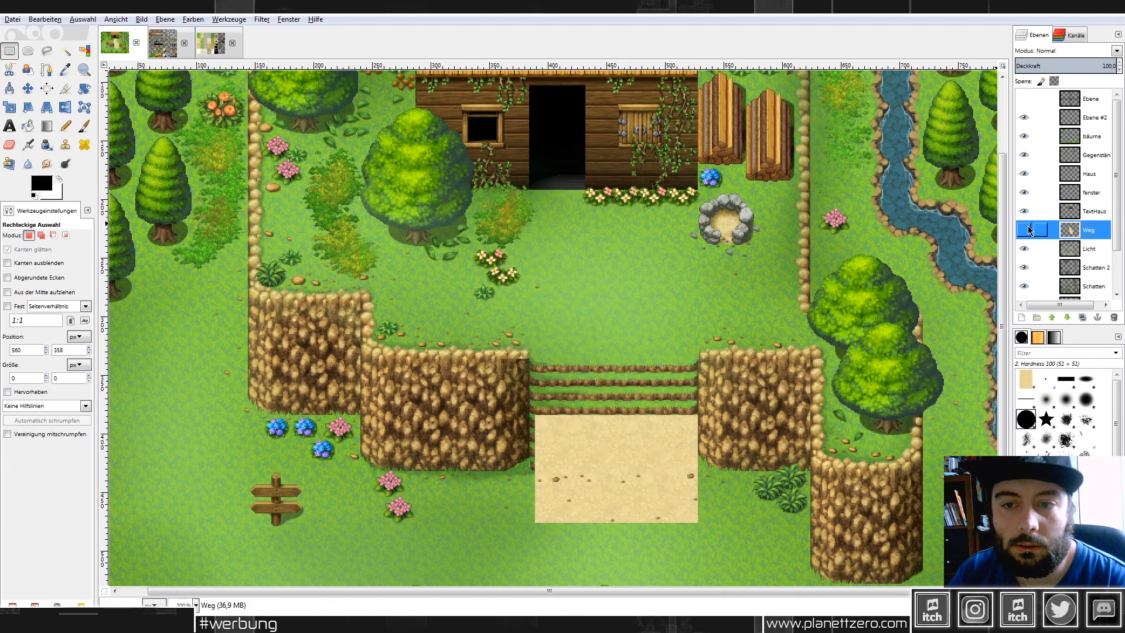
Extend the sand path with more pasted patches from the house door past the stairs to the map's west edge, then anchor them.
key("1")
key("ctrl+v")
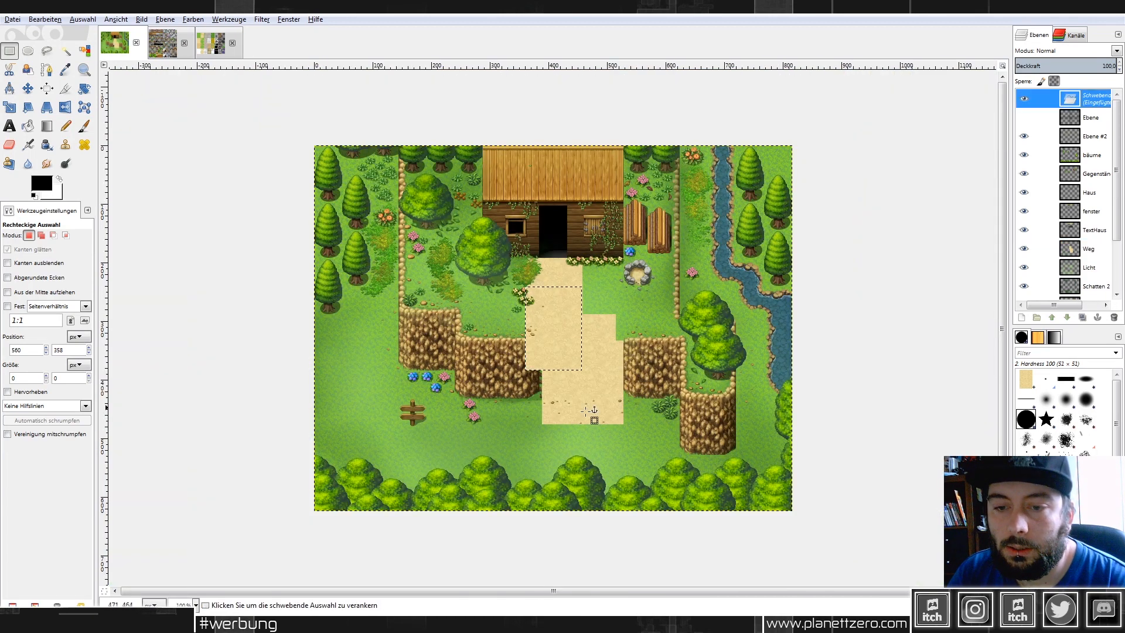
left_click_drag(560, 335, 588, 451)
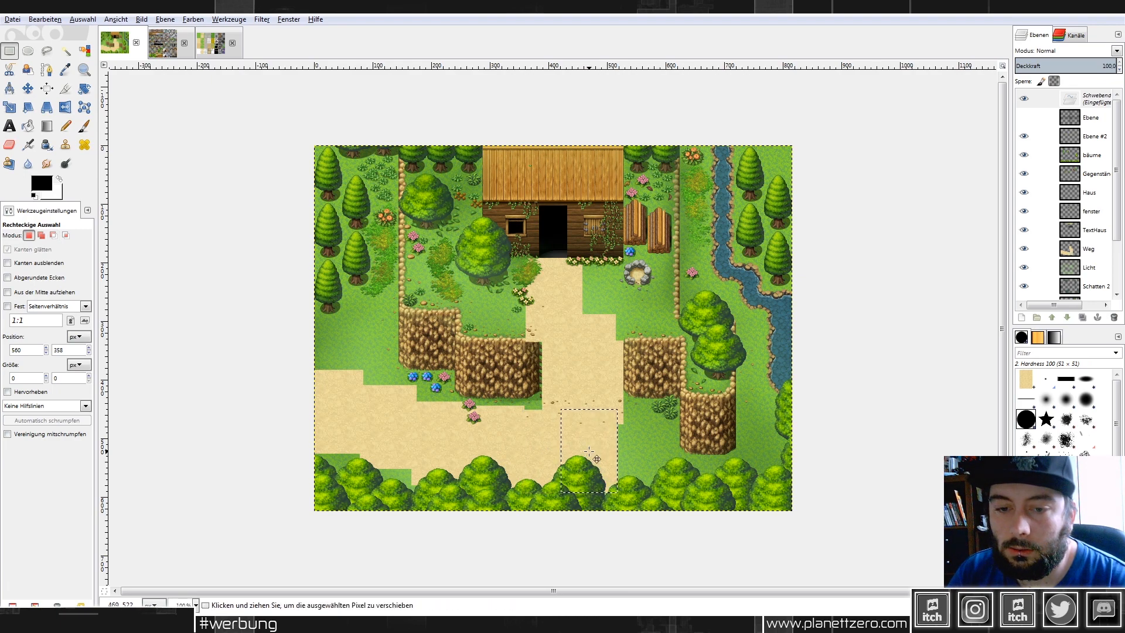
left_click(695, 419)
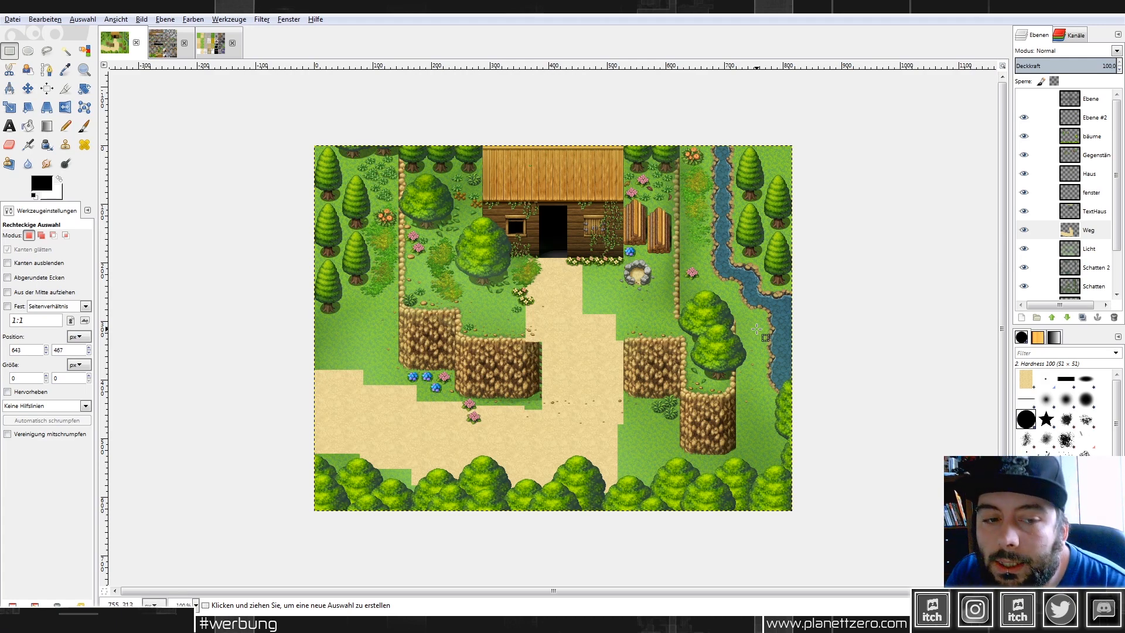
Duplicate the Weg layer and hide the original, keeping the copy visible for editing.
left_click(1088, 230)
right_click(1088, 231)
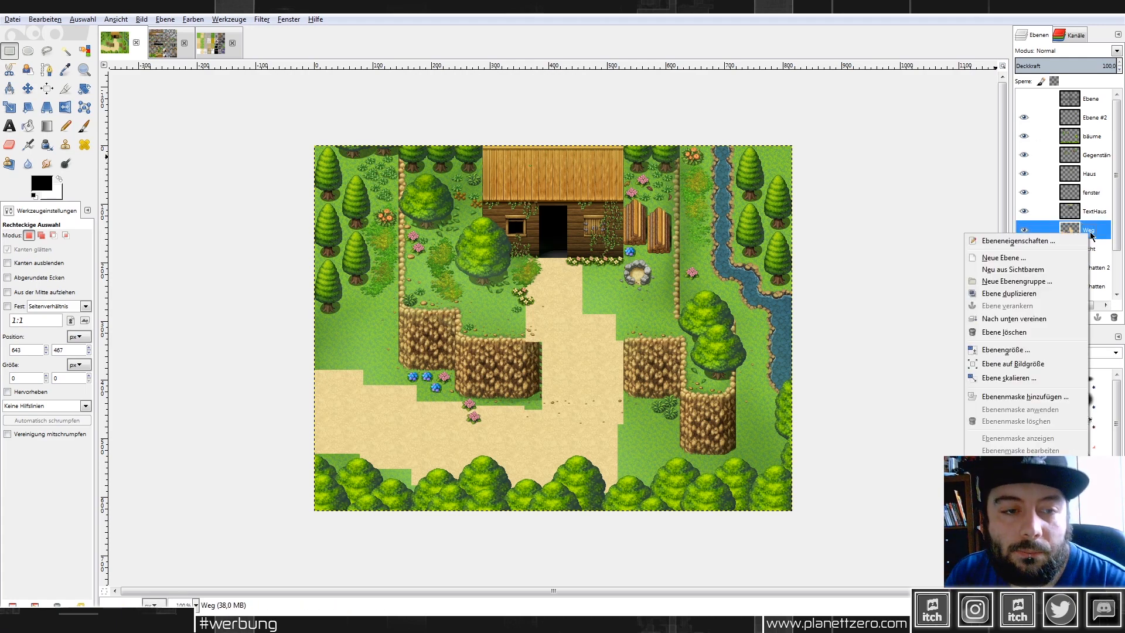
left_click(1035, 293)
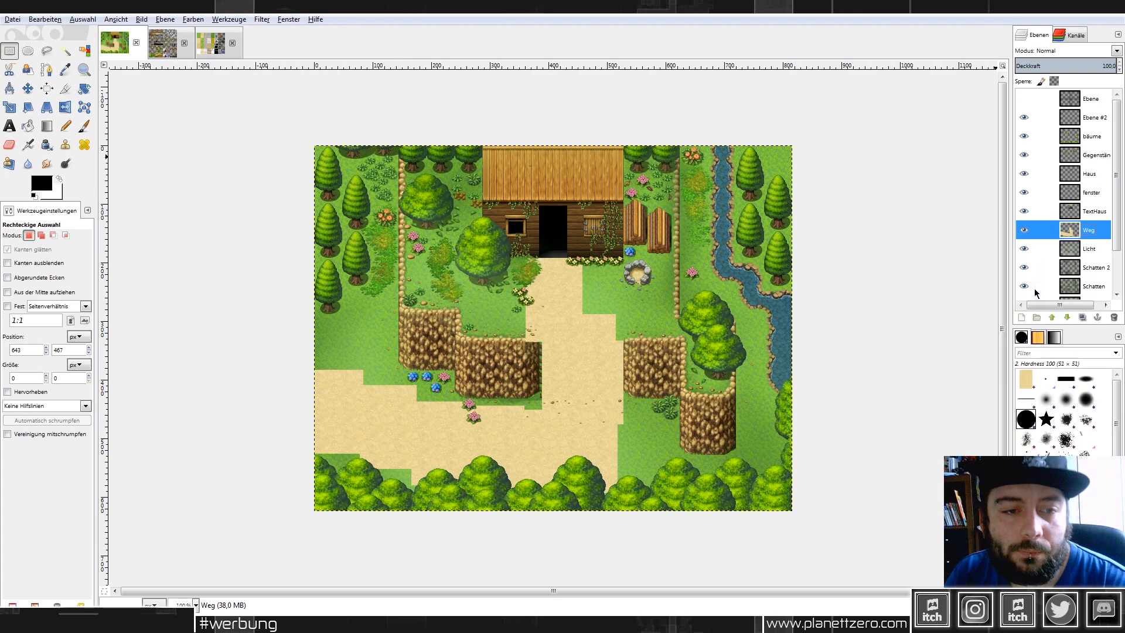
left_click(1024, 250)
left_click(1024, 231)
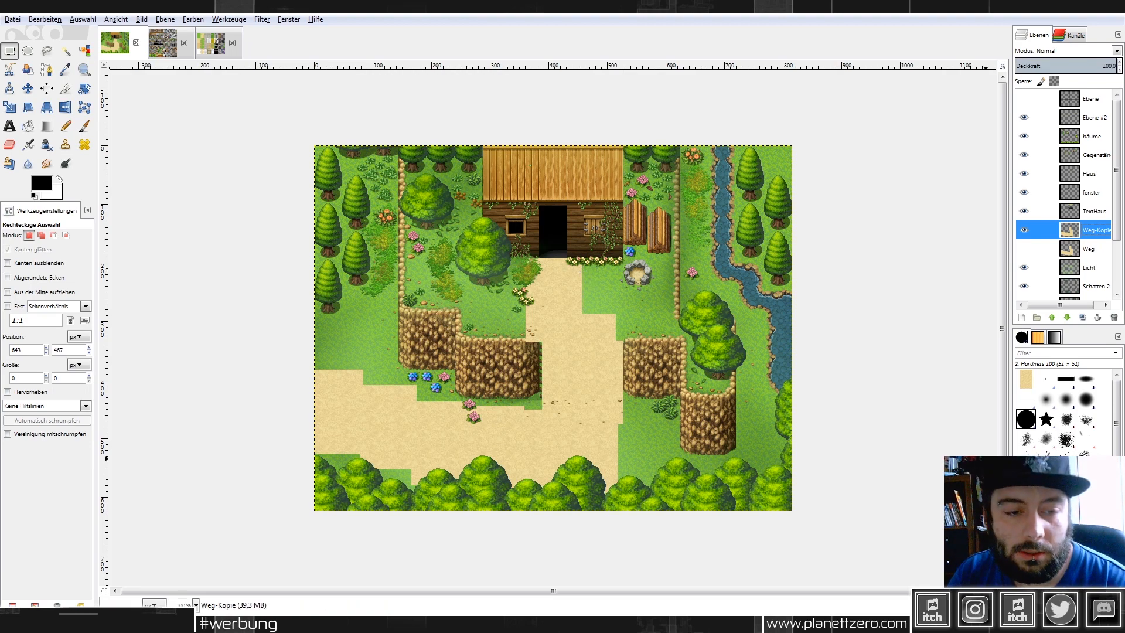
Erase the sand's hard edges beside the bush, the yellow flowers and the doorstep with the Cell 01 brush at 53.8 opacity.
left_click(1086, 458)
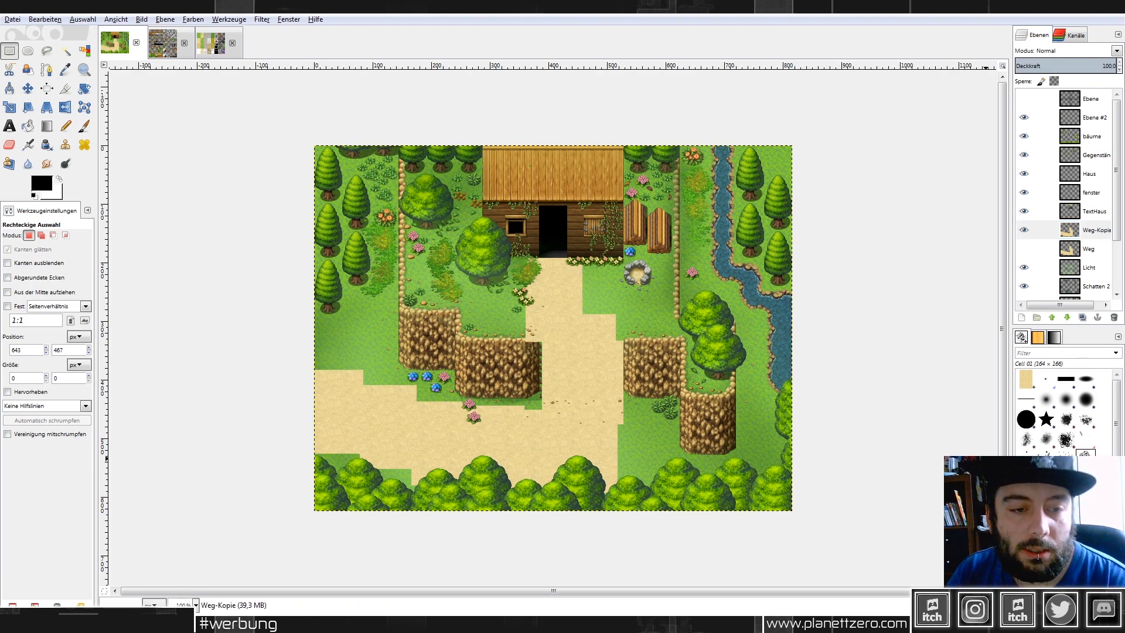
left_click(9, 144)
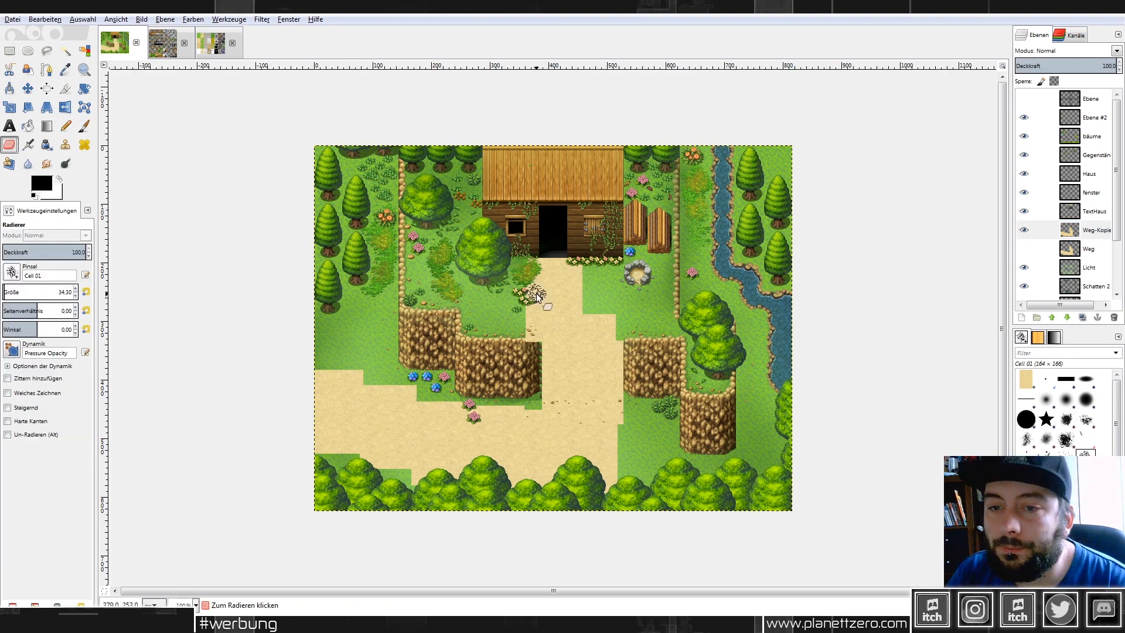
scroll(537, 292, "up", 3)
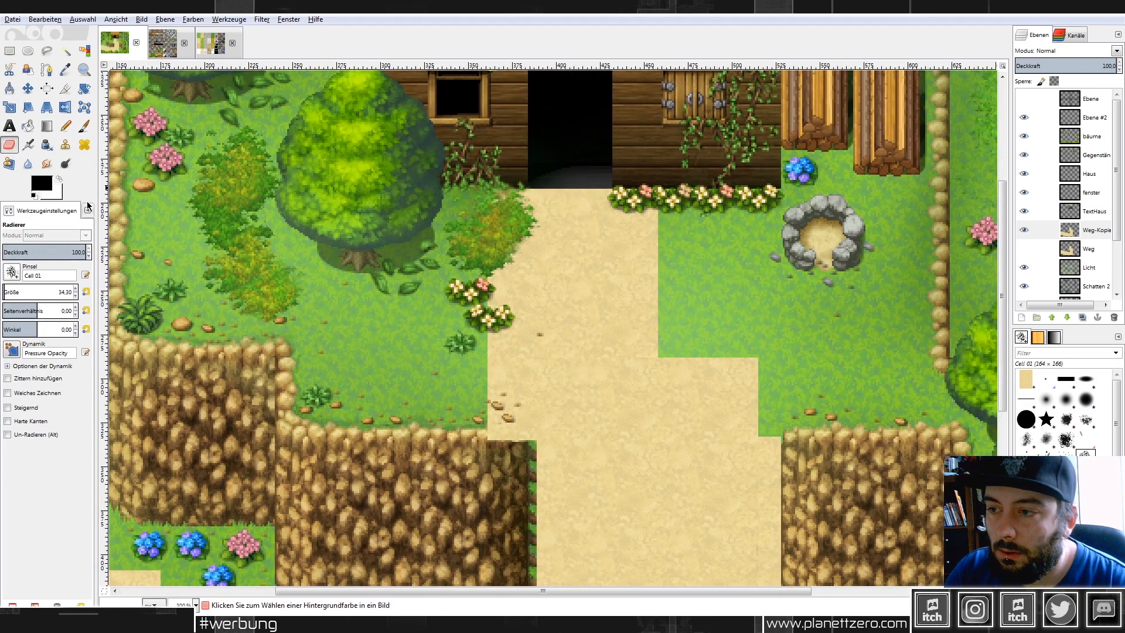
left_click_drag(34, 252, 48, 252)
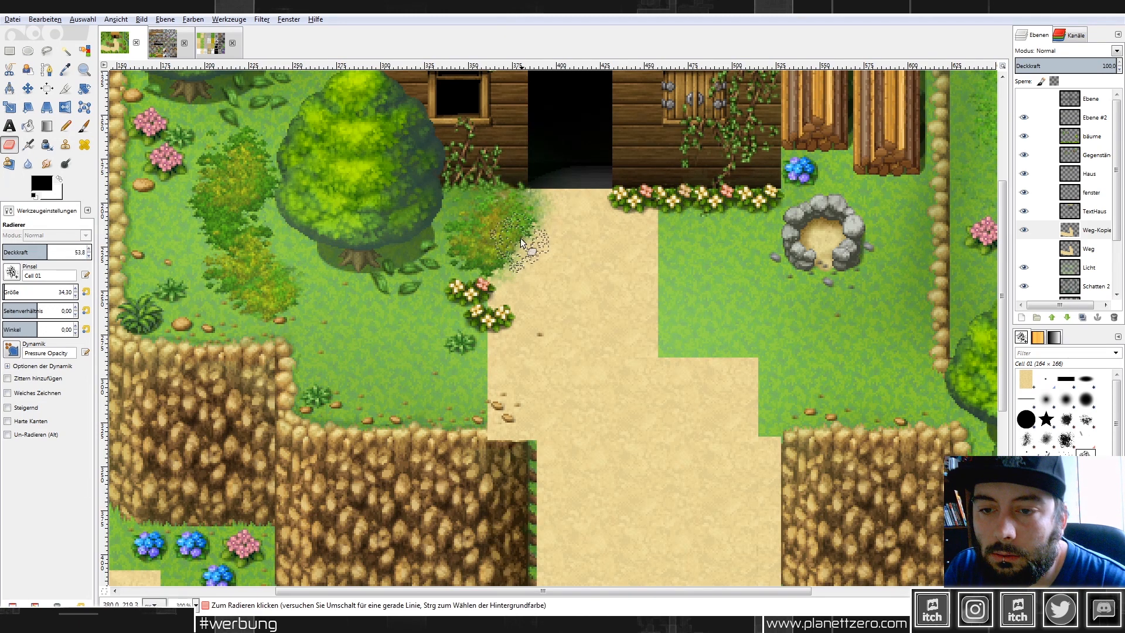
mouse_move(498, 337)
left_mouse_down()
mouse_move(492, 362)
mouse_move(486, 339)
mouse_move(482, 389)
mouse_move(489, 381)
mouse_move(493, 421)
mouse_move(529, 439)
mouse_move(494, 442)
left_mouse_up()
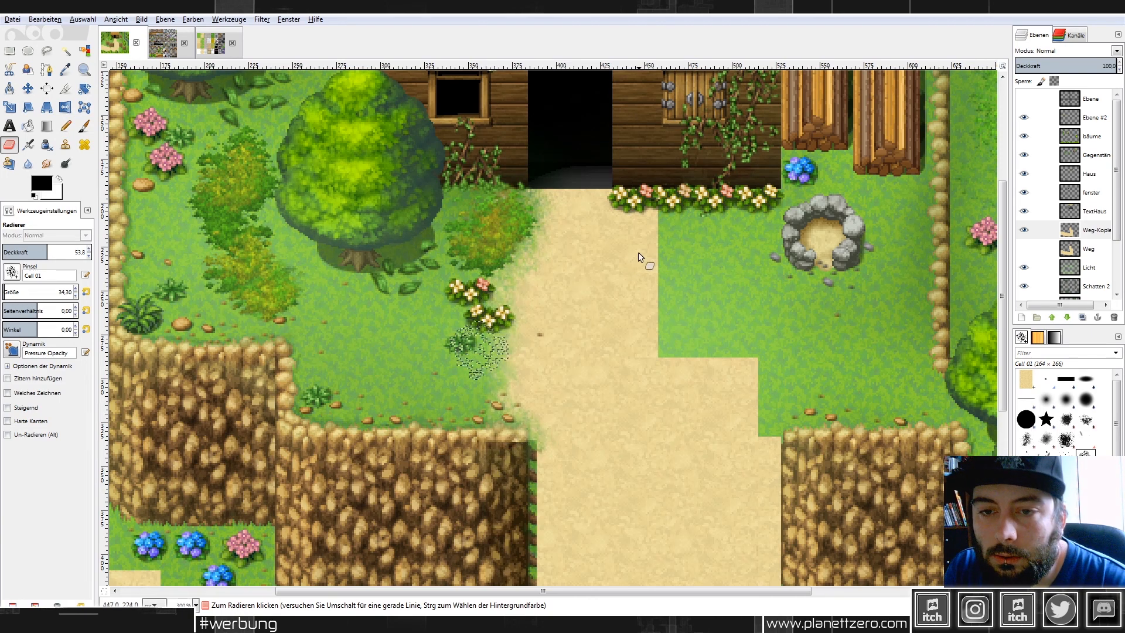
mouse_move(649, 233)
left_mouse_down()
mouse_move(601, 193)
mouse_move(529, 211)
mouse_move(518, 199)
mouse_move(579, 200)
mouse_move(534, 190)
left_mouse_up()
Set the eraser opacity to 100 and roughen the path's edge at the doorstep and along its east side to the cliff.
left_click_drag(49, 252, 90, 252)
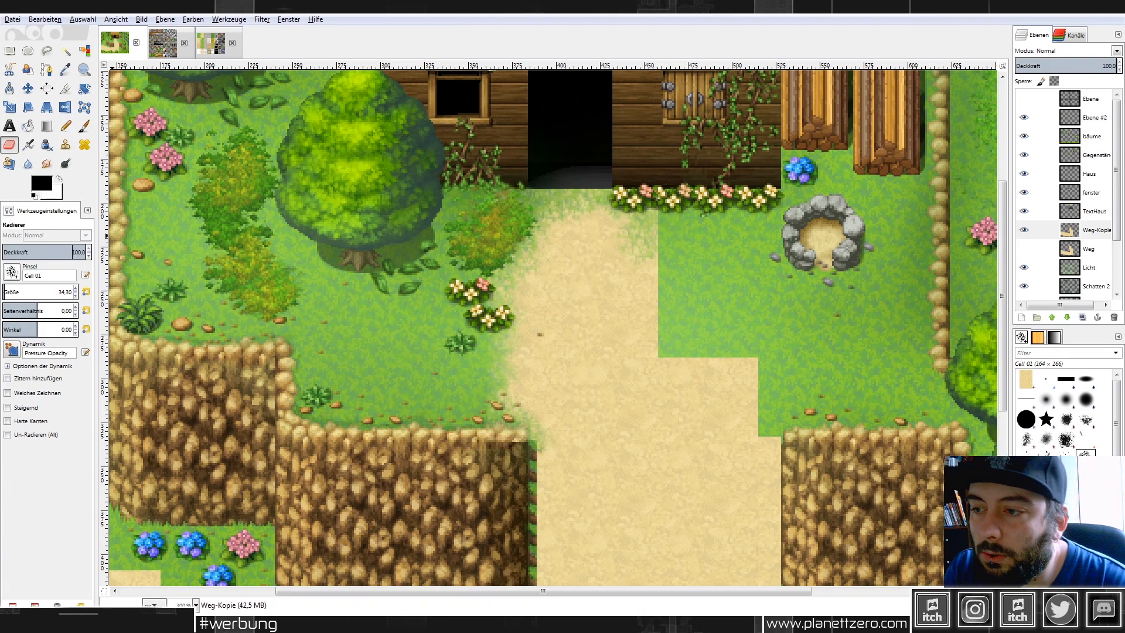
left_click_drag(527, 181, 594, 187)
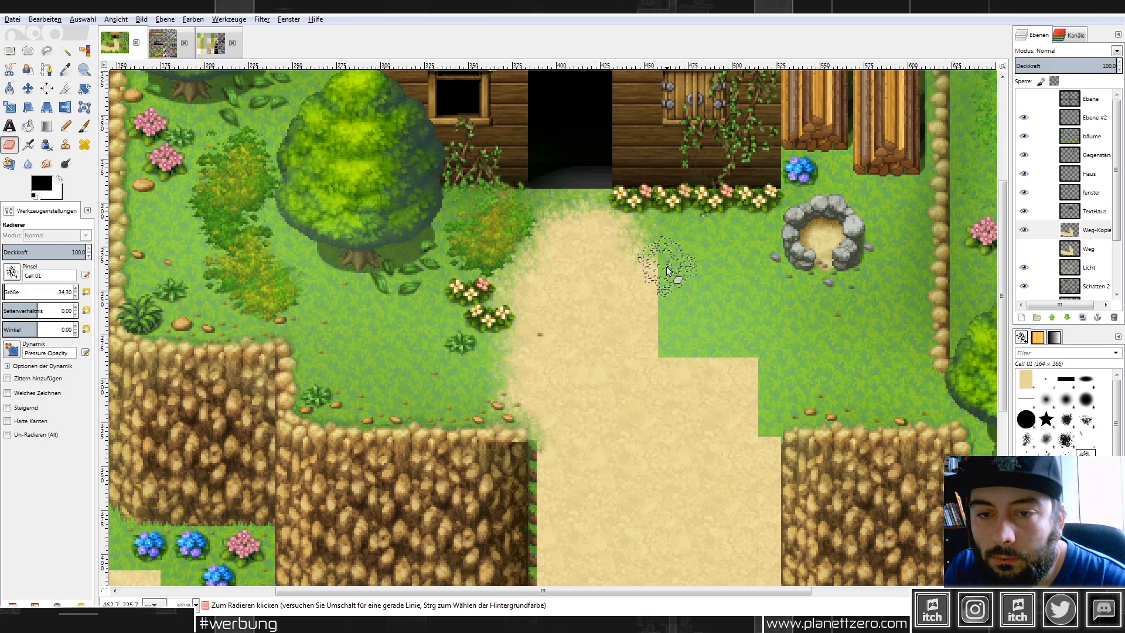
mouse_move(658, 246)
left_mouse_down()
mouse_move(651, 323)
mouse_move(756, 419)
mouse_move(736, 405)
left_mouse_up()
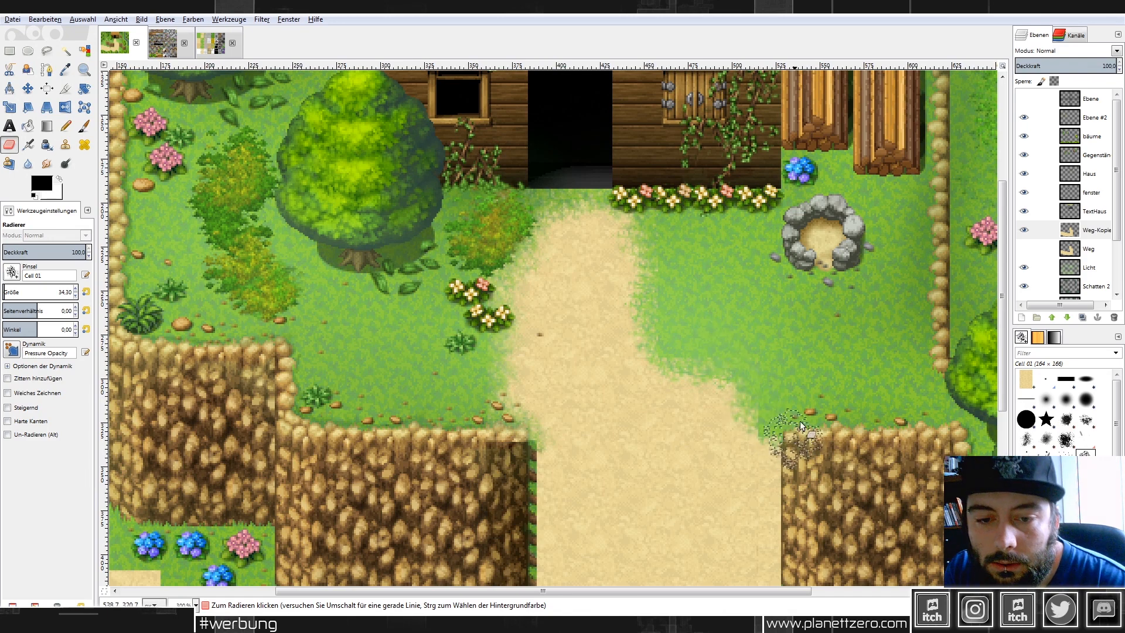
Erase the path's straight edges below both cliff walls, around the pink flowers and along the east side down to the trees.
scroll(517, 382, "down", 5)
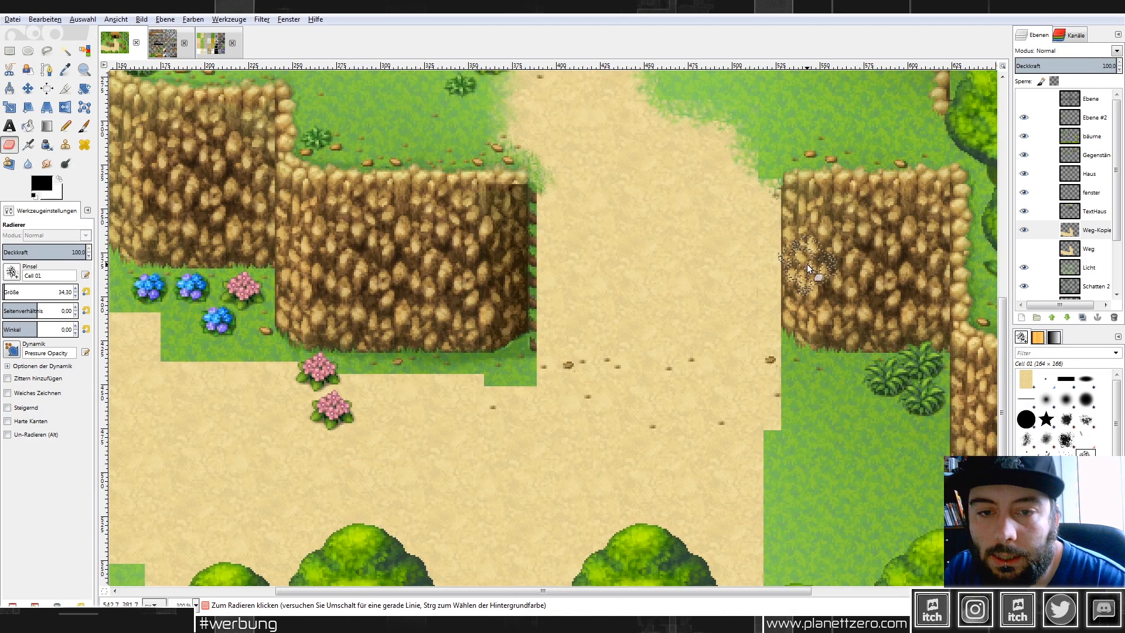
mouse_move(781, 354)
left_mouse_down()
mouse_move(773, 410)
mouse_move(790, 380)
mouse_move(776, 428)
mouse_move(754, 448)
mouse_move(767, 447)
mouse_move(785, 378)
left_mouse_up()
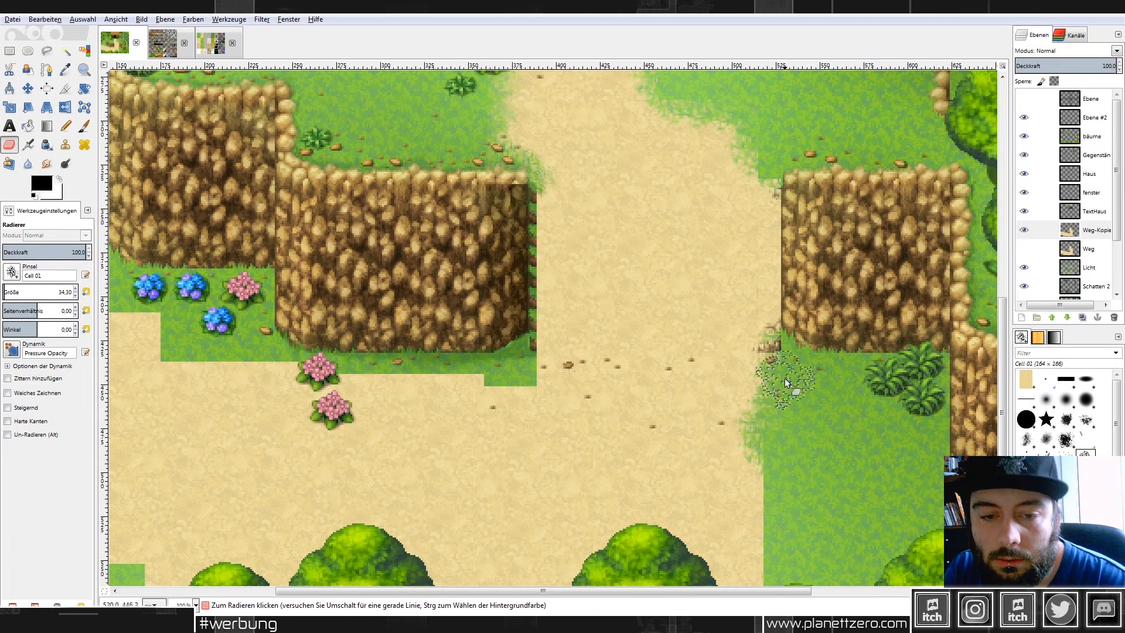
mouse_move(530, 370)
left_mouse_down()
mouse_move(458, 391)
mouse_move(466, 380)
mouse_move(366, 389)
left_mouse_up()
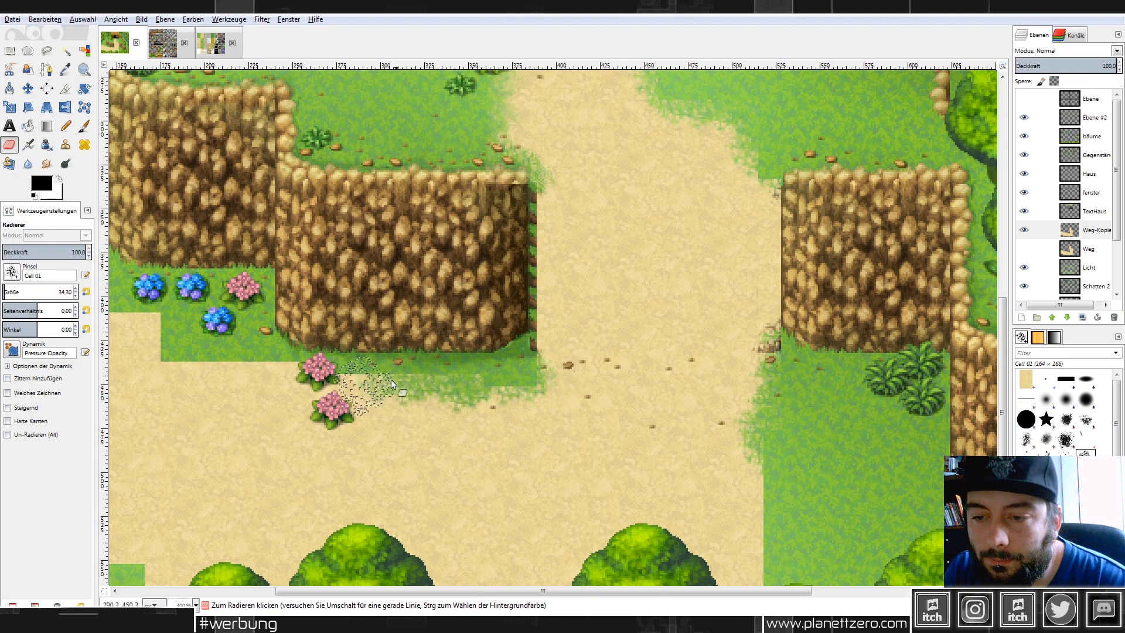
left_click_drag(456, 381, 361, 386)
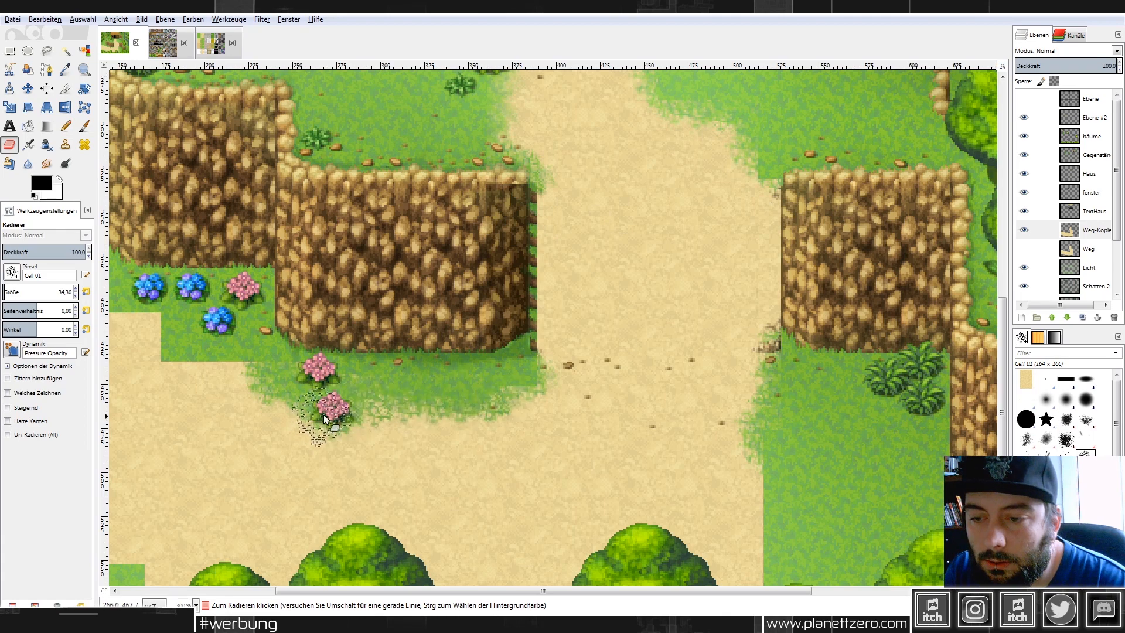
scroll(735, 401, "down", 3)
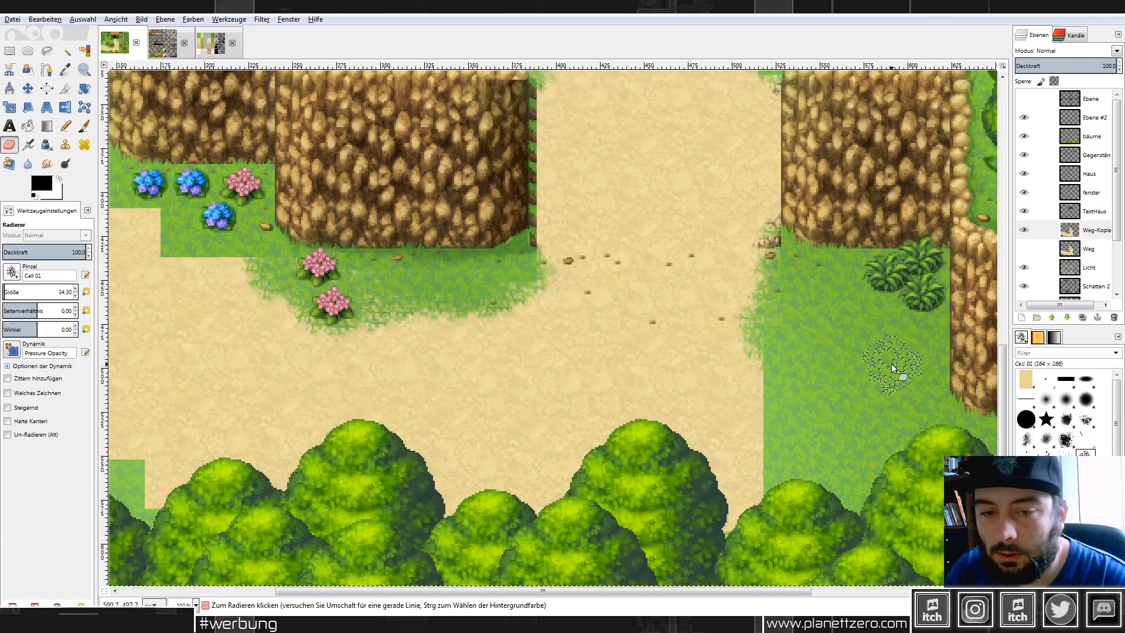
mouse_move(760, 450)
left_mouse_down()
mouse_move(703, 496)
mouse_move(732, 512)
mouse_move(766, 468)
left_mouse_up()
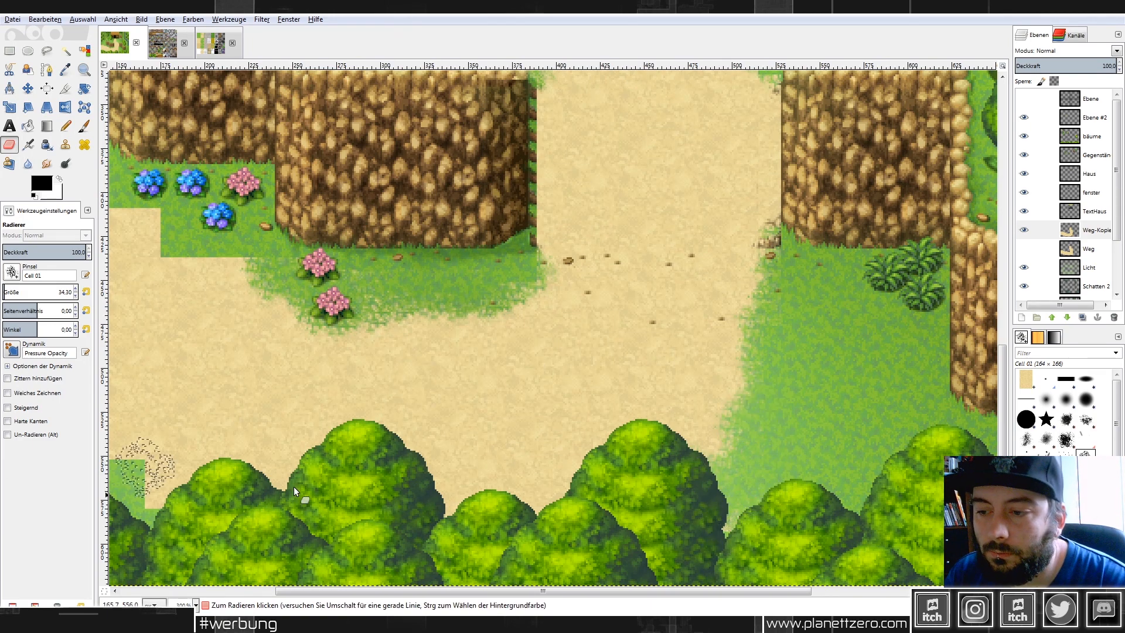
Erase the stepped edges of the western path section around the signpost and above the lower trees into irregular grass borders.
scroll(498, 463, "down", 2)
scroll(274, 413, "up", 1)
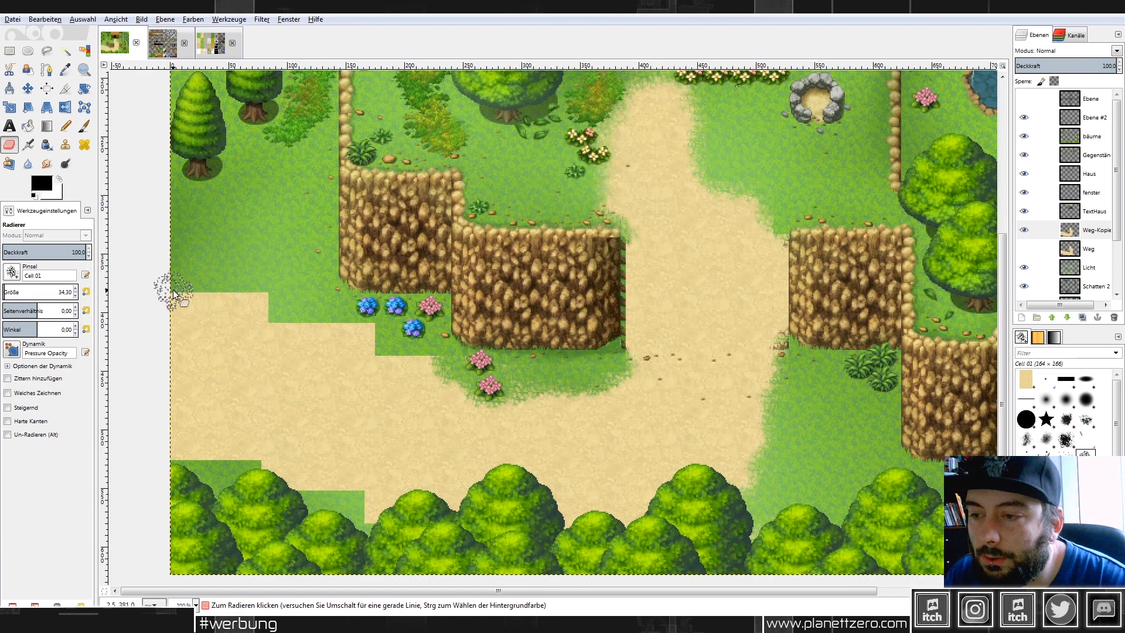
left_click_drag(264, 301, 287, 311)
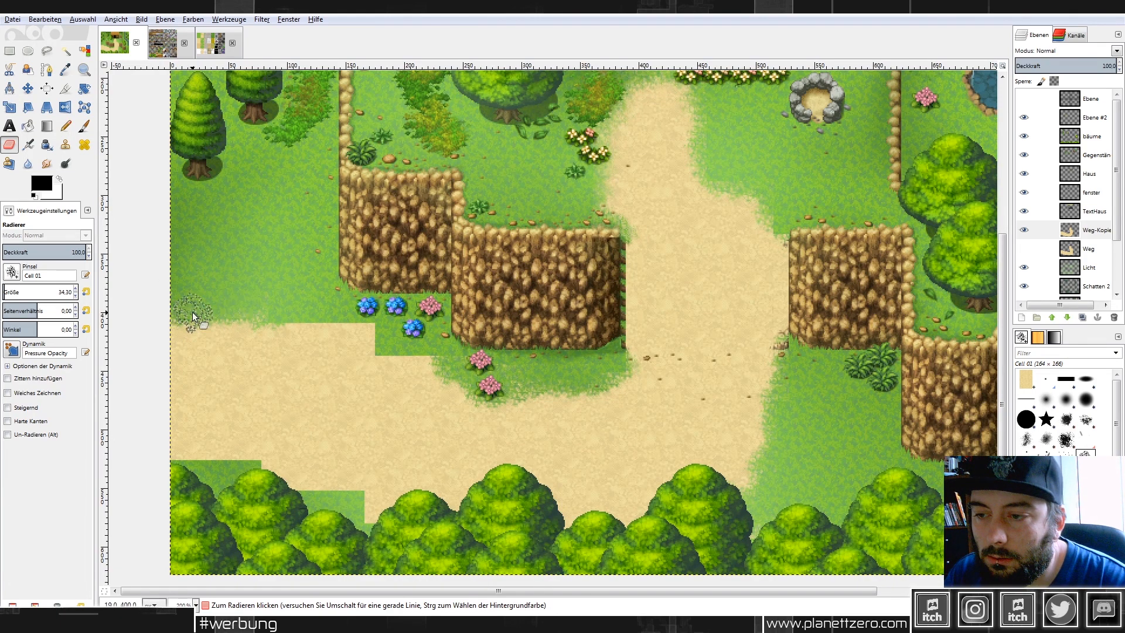
mouse_move(293, 318)
left_mouse_down()
mouse_move(194, 308)
mouse_move(278, 302)
mouse_move(288, 317)
mouse_move(326, 322)
left_mouse_up()
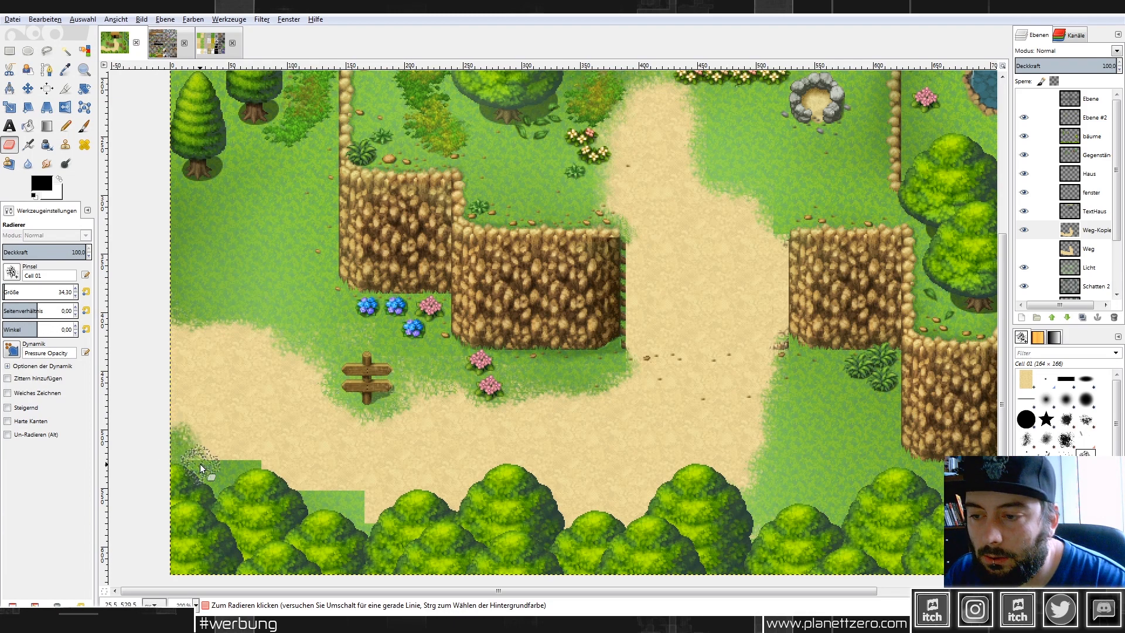
mouse_move(226, 461)
left_mouse_down()
mouse_move(293, 476)
mouse_move(256, 461)
left_mouse_up()
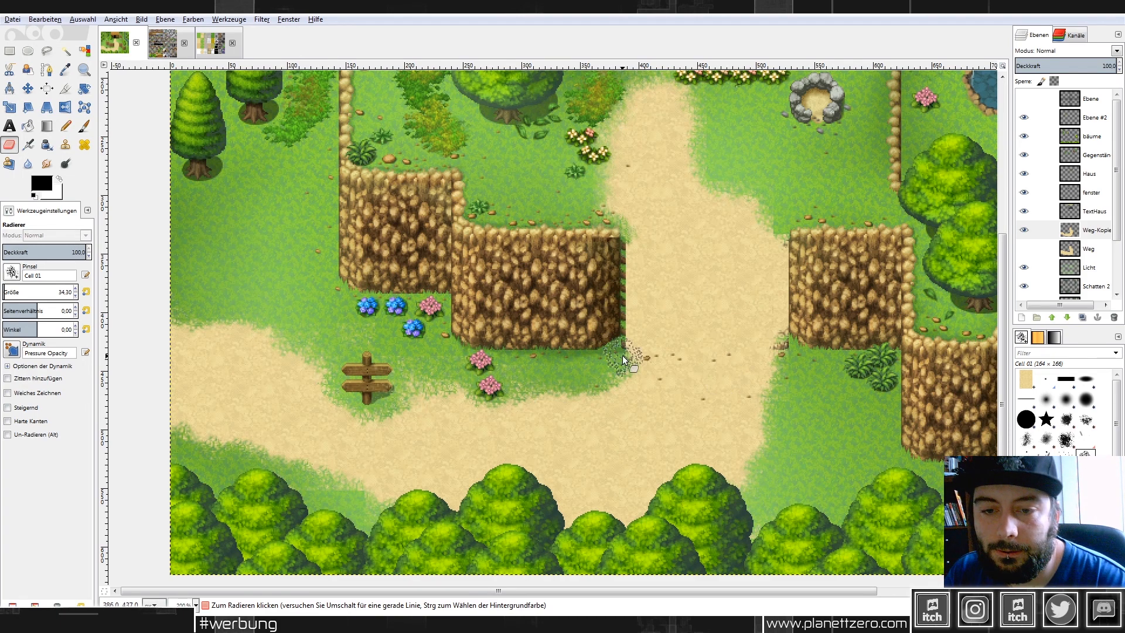
Trim the path's upper section further between the house and the cliff walls with the eraser.
scroll(774, 285, "up", 3)
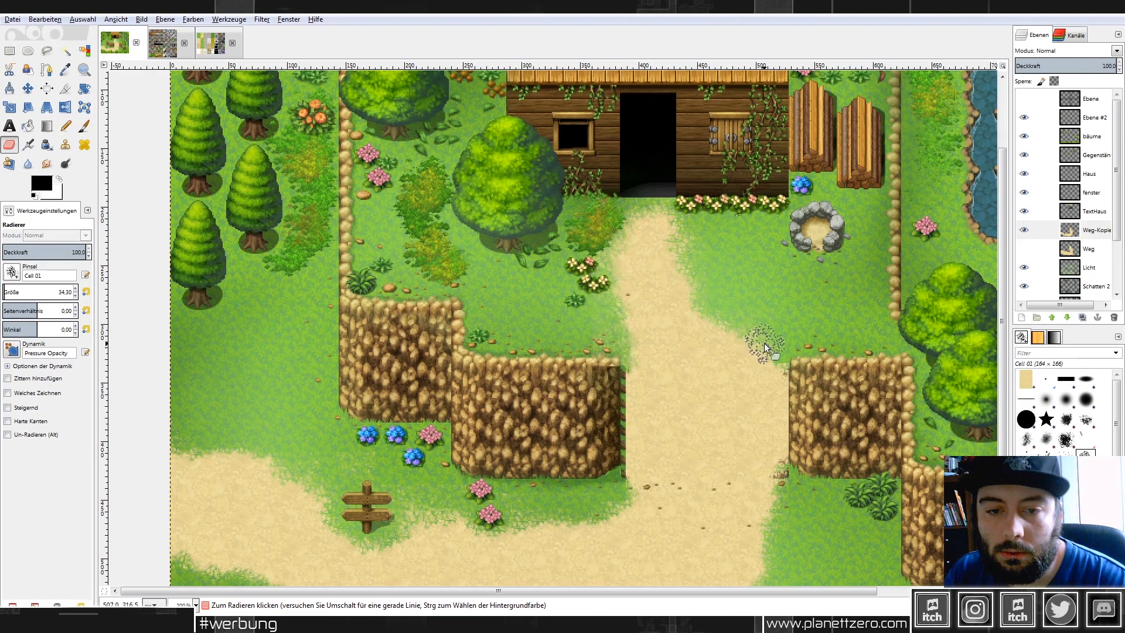
scroll(898, 365, "down", 5)
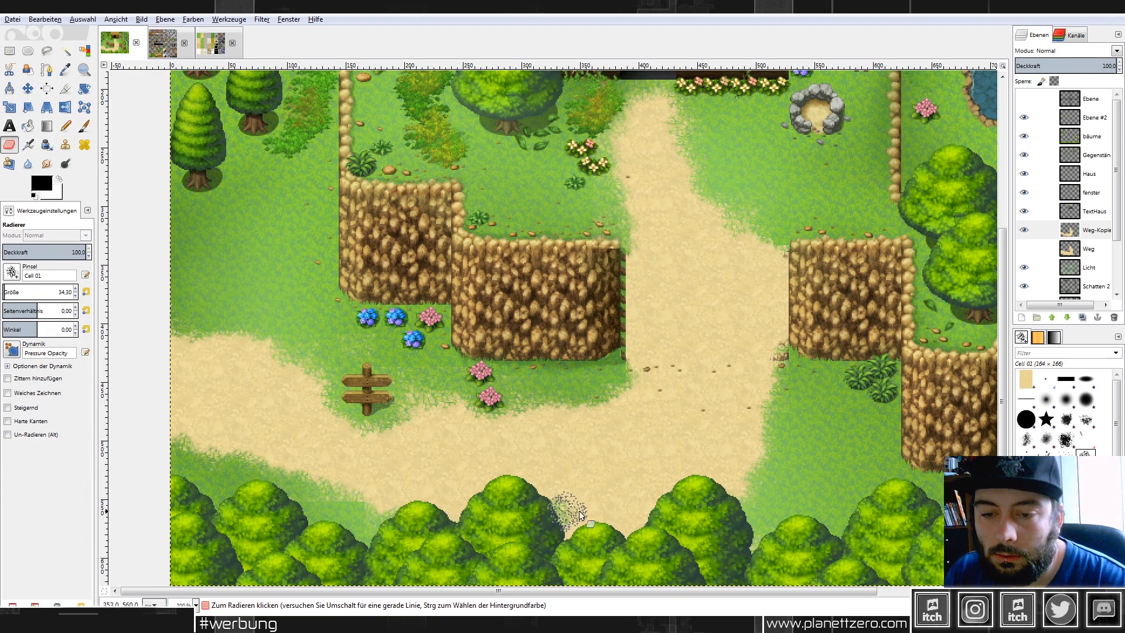
key("ctrl")
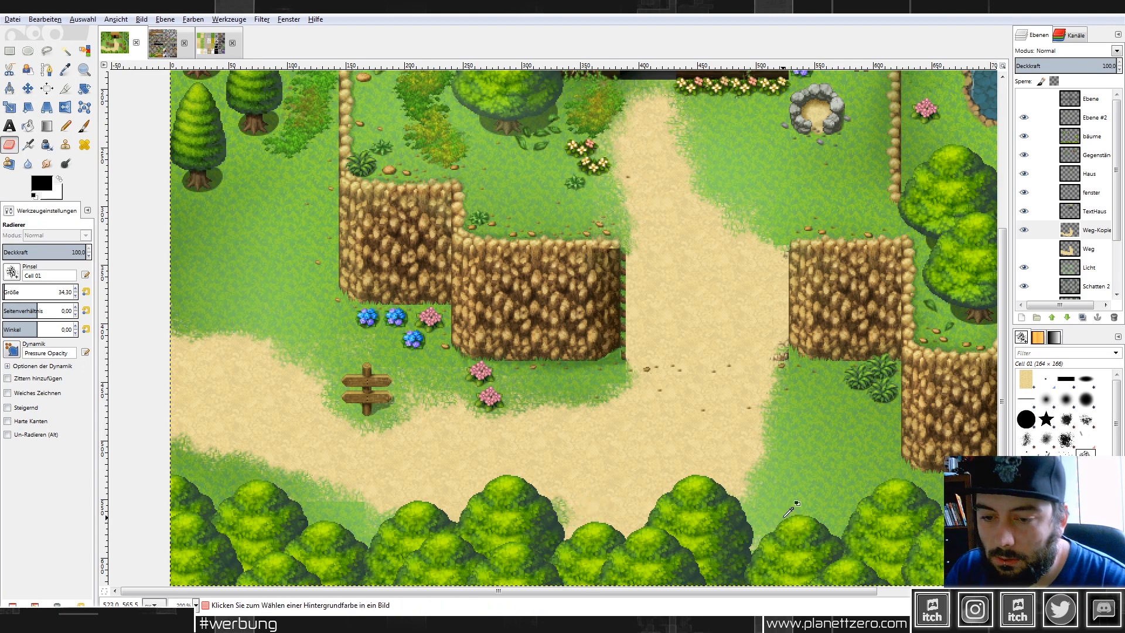
Set the eraser opacity to 100 and erase the straight lower edge of the path between the trees along the map's southern border.
left_click(34, 252)
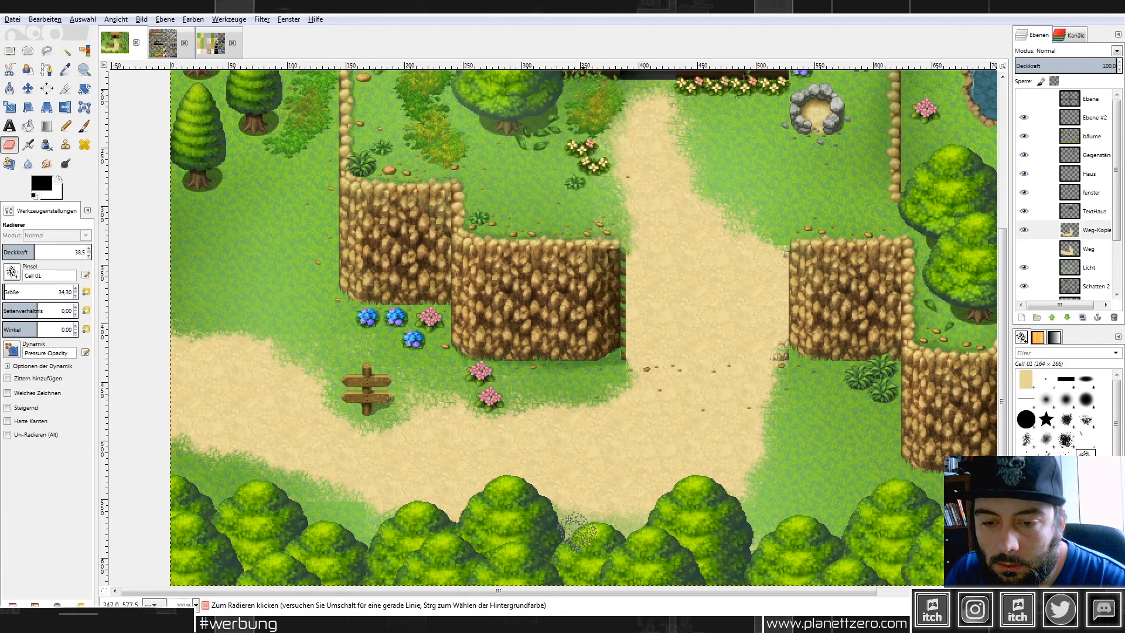
left_click(87, 249)
left_click(590, 531)
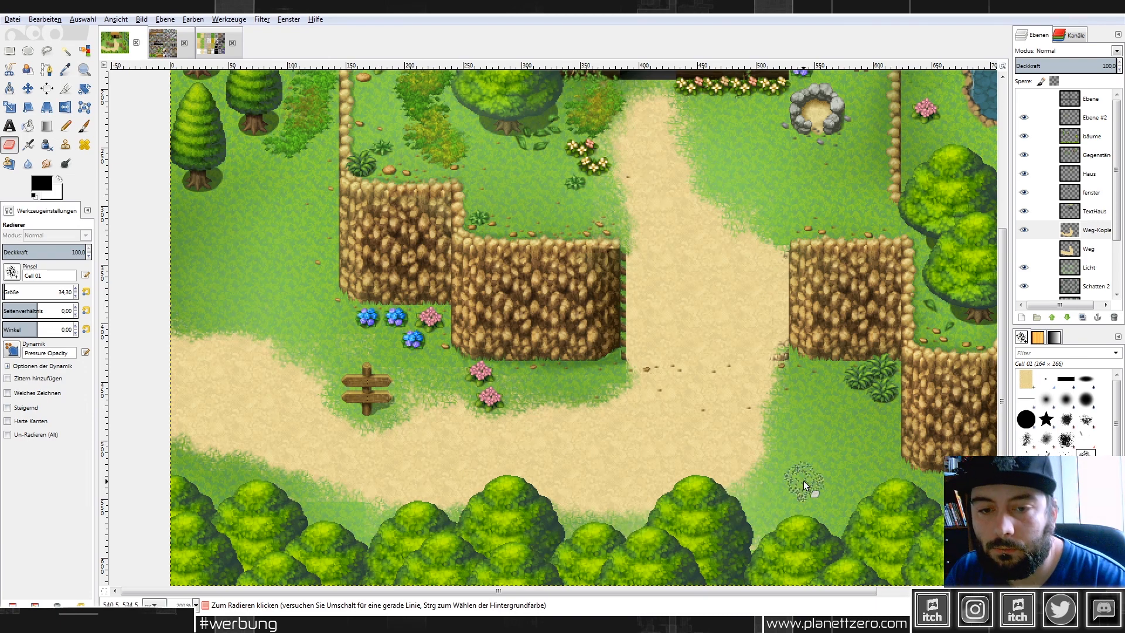
key("shift+ctrl+j")
scroll(510, 437, "up", 3)
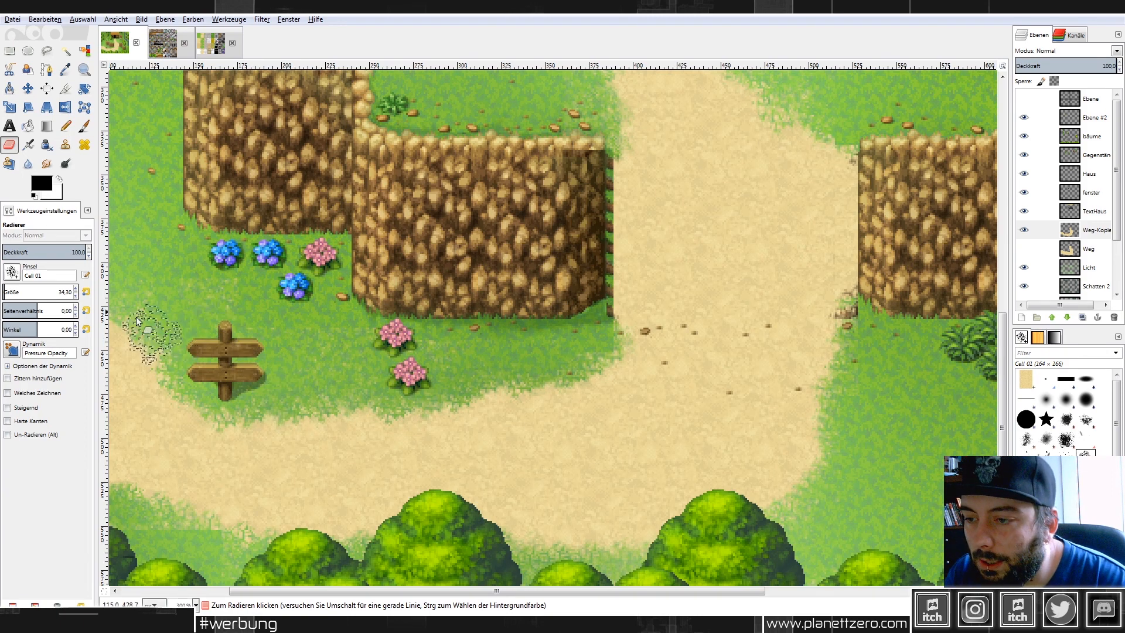
scroll(300, 459, "down", 3)
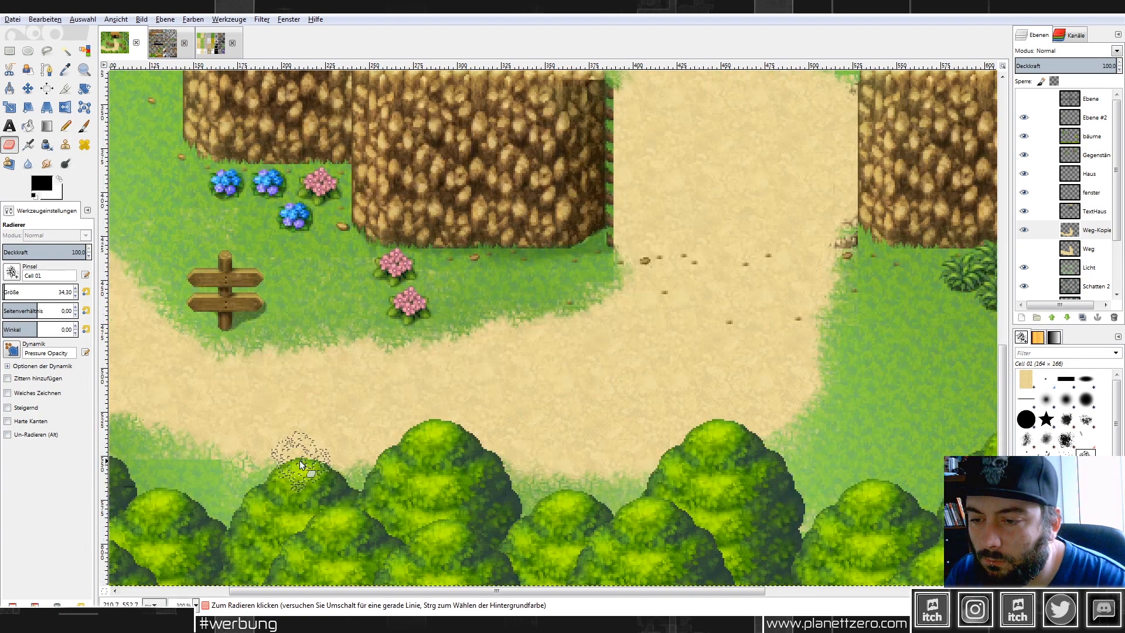
Set the eraser opacity to 41.3 and soften the path's inner bend below the cliff and its east side above the trees.
left_click(37, 251)
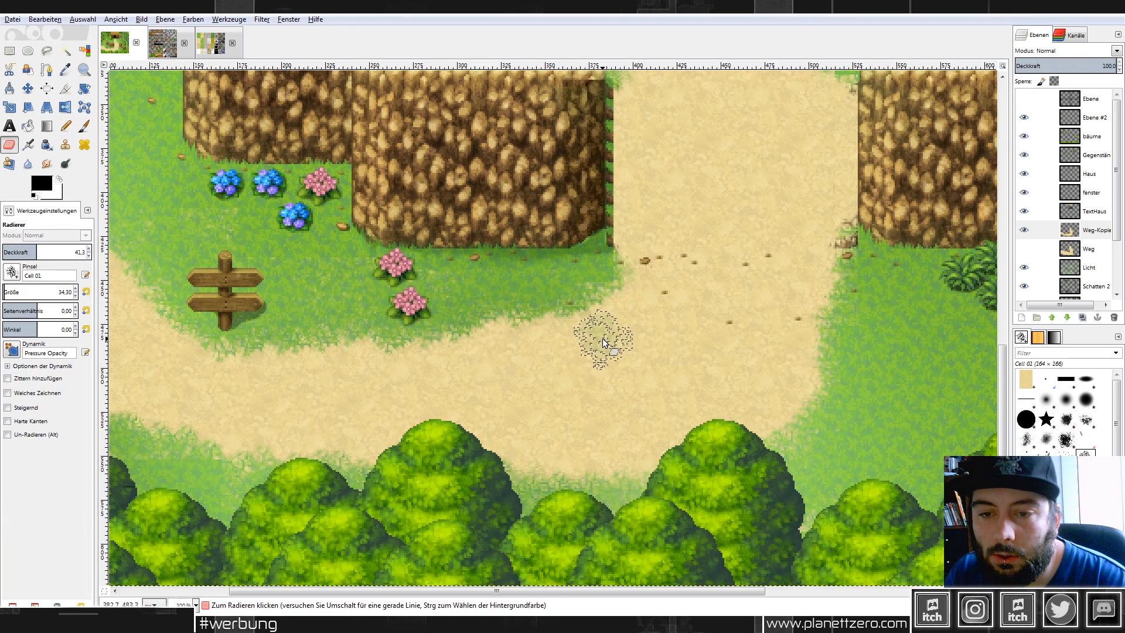
mouse_move(645, 333)
left_mouse_down()
mouse_move(638, 296)
mouse_move(642, 319)
left_mouse_up()
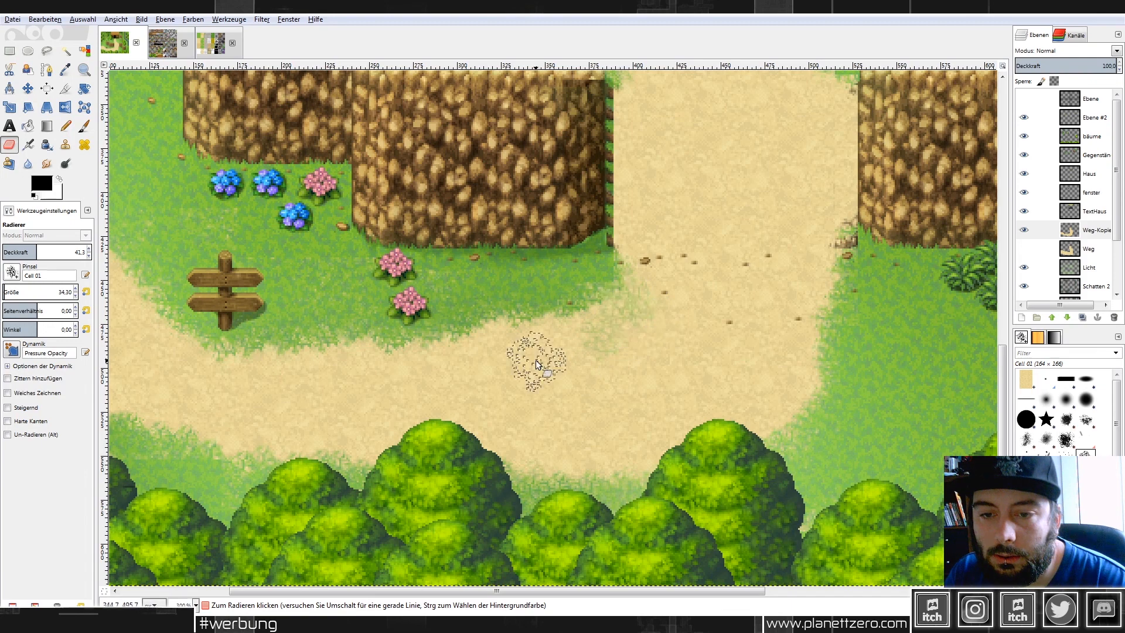
mouse_move(541, 325)
left_mouse_down()
mouse_move(571, 325)
mouse_move(468, 343)
left_mouse_up()
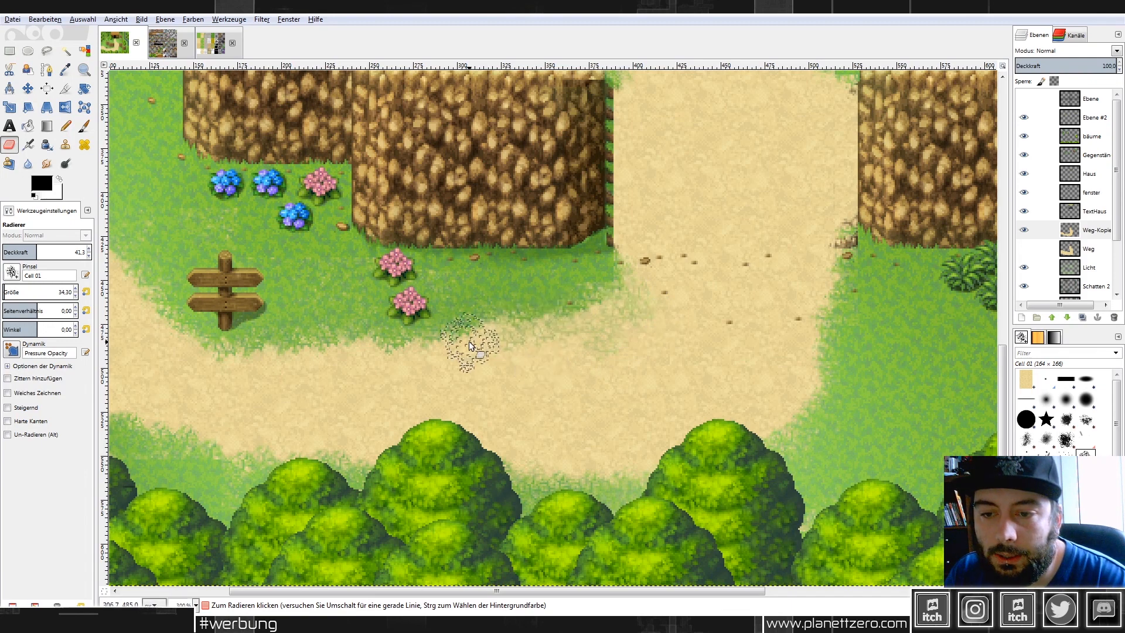
mouse_move(801, 372)
left_mouse_down()
mouse_move(829, 282)
mouse_move(798, 392)
mouse_move(827, 379)
mouse_move(826, 421)
mouse_move(802, 427)
left_mouse_up()
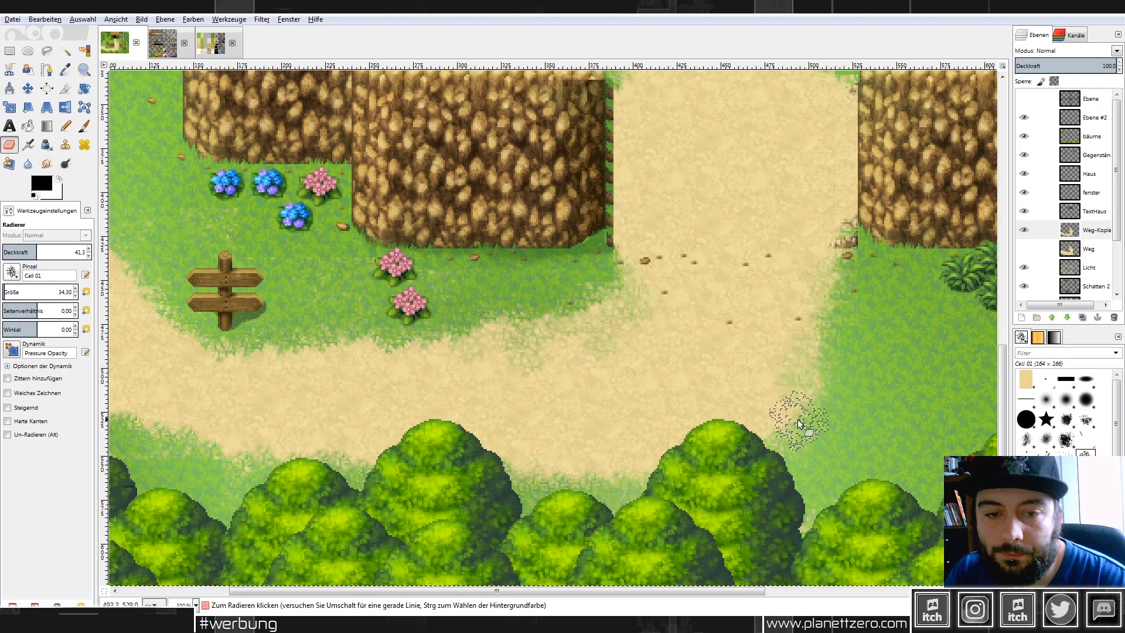
Fade the western path section's edge left of the signpost and the bend below the cliff passage with the semi-transparent eraser.
scroll(843, 411, "down", 2)
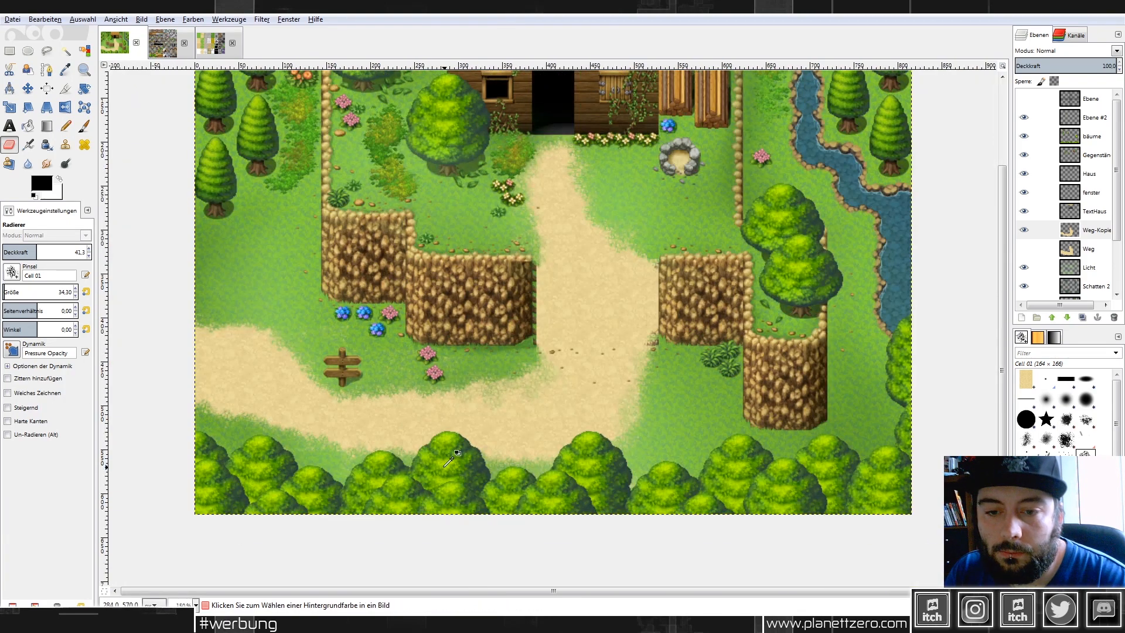
scroll(337, 450, "up", 1)
scroll(337, 447, "up", 1)
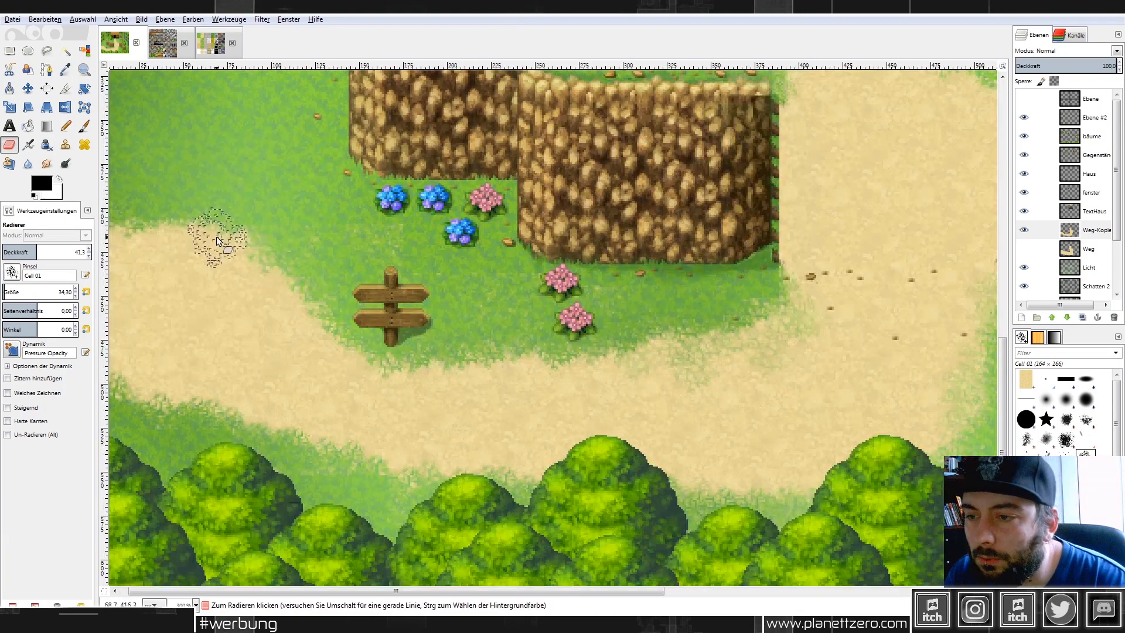
mouse_move(265, 260)
left_mouse_down()
mouse_move(286, 276)
mouse_move(288, 299)
mouse_move(314, 299)
mouse_move(294, 324)
left_mouse_up()
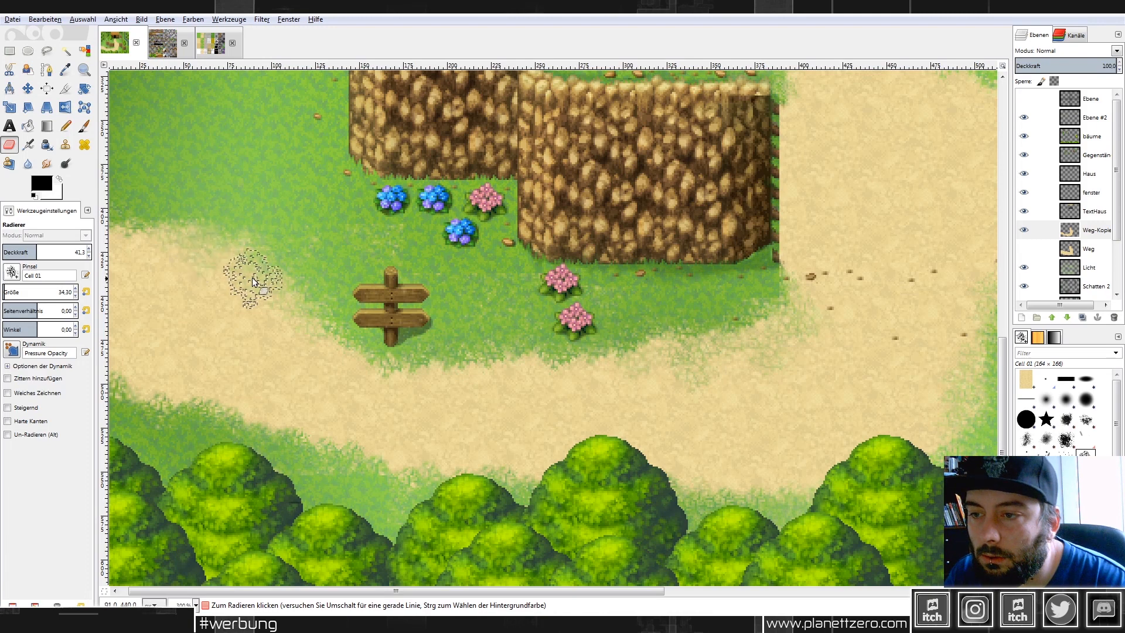
scroll(384, 355, "down", 1)
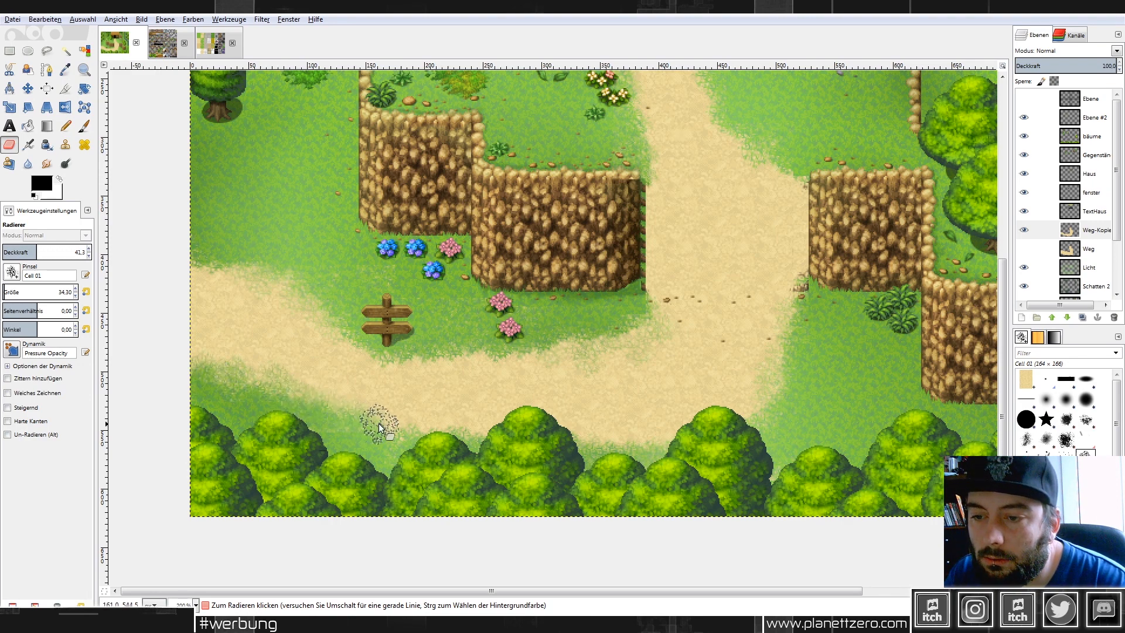
key("ctrl")
scroll(764, 365, "up", 1)
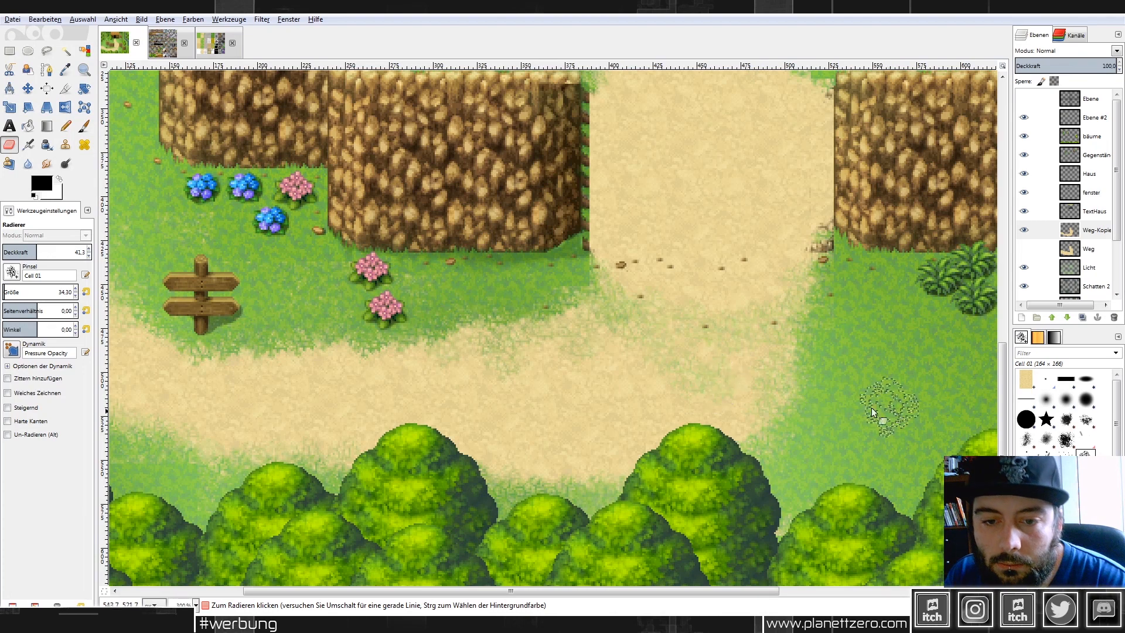
Set the eraser opacity to 100 and lower the Weg-Kopie layer's opacity to about 52.9 to reveal the stairs beneath the sand.
scroll(871, 413, "down", 3)
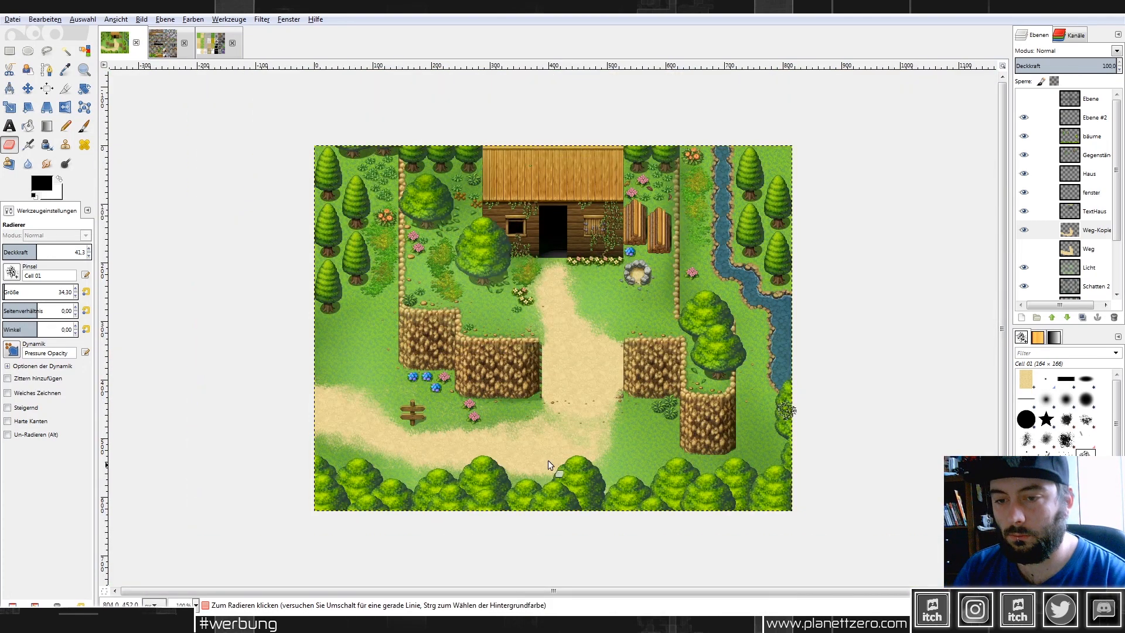
scroll(205, 372, "up", 1)
scroll(198, 348, "up", 1)
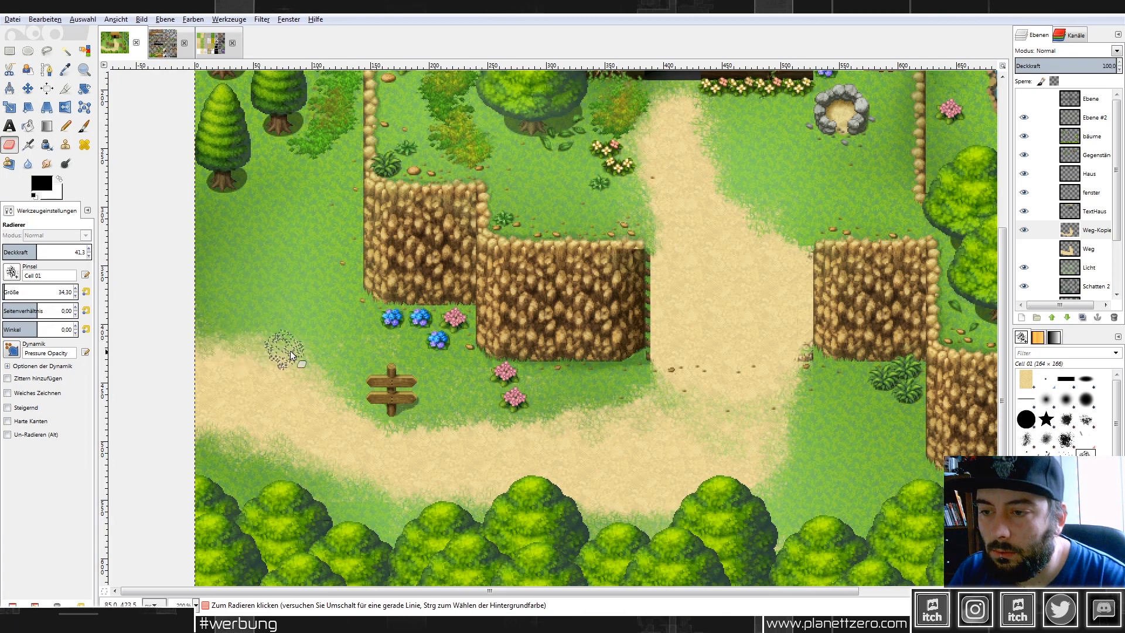
scroll(926, 266, "up", 1)
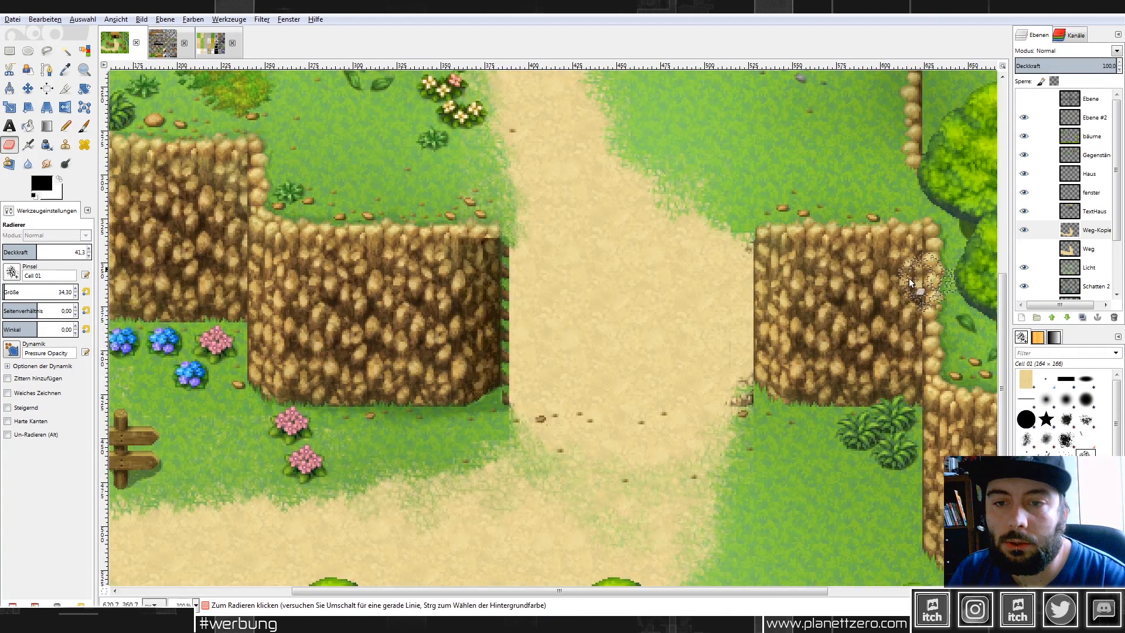
left_click_drag(37, 252, 89, 252)
left_click(1068, 63)
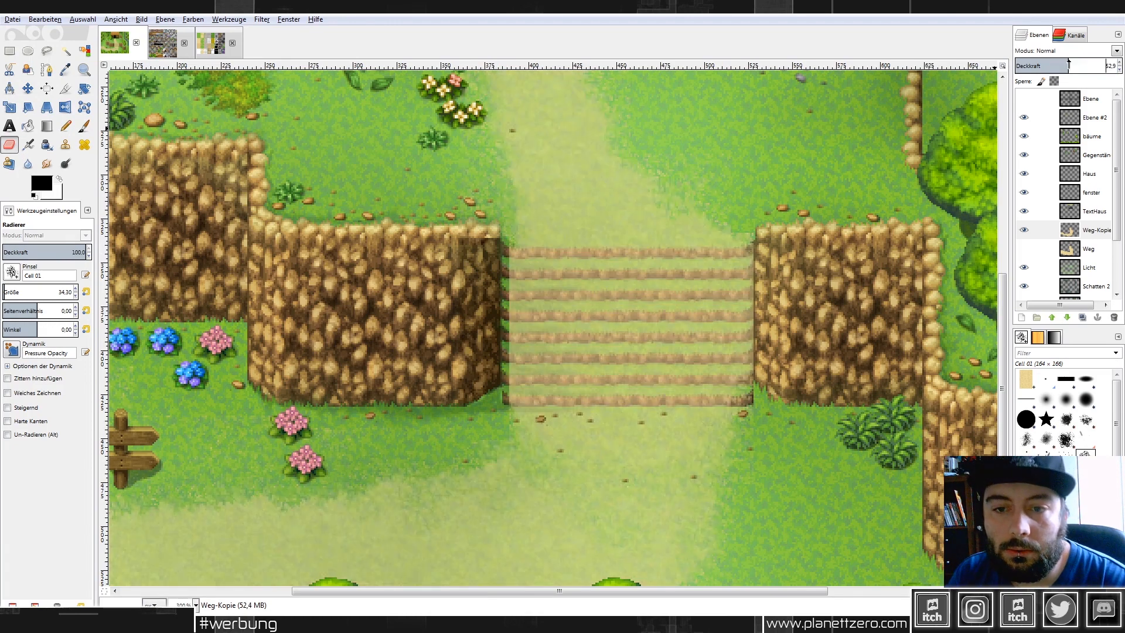
scroll(630, 239, "up", 1)
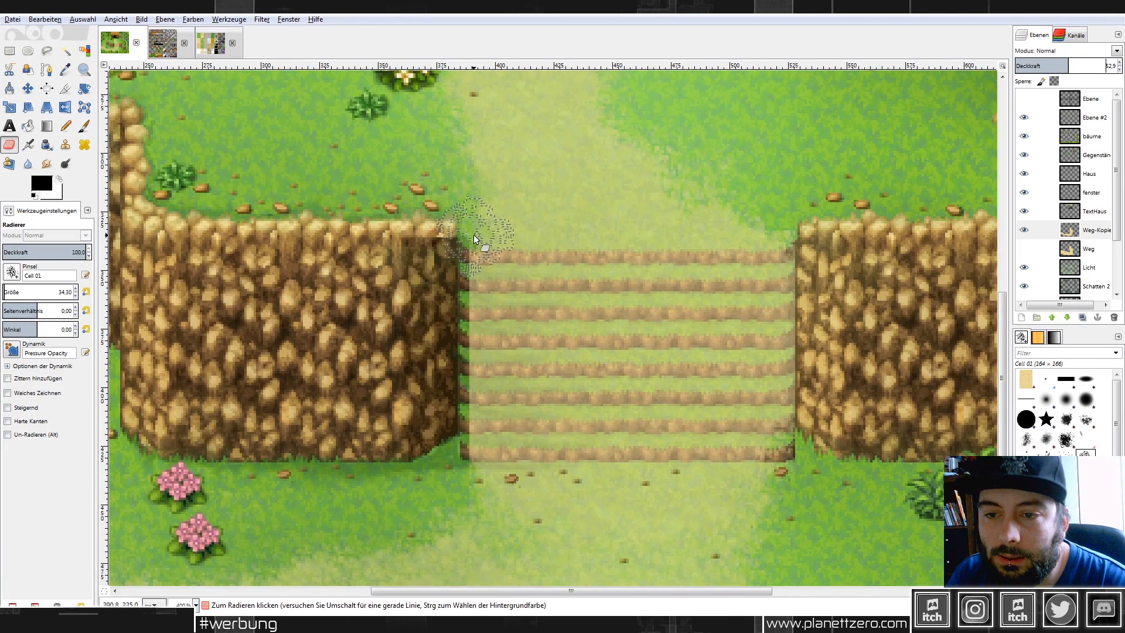
Restore the Weg-Kopie layer to full opacity and erase the sand along both cliff walls to expose the ends of the steps.
left_click_drag(1068, 64, 1117, 65)
mouse_move(466, 305)
left_mouse_down()
mouse_move(452, 289)
mouse_move(461, 273)
mouse_move(473, 372)
mouse_move(459, 444)
left_mouse_up()
mouse_move(782, 262)
left_mouse_down()
mouse_move(790, 332)
mouse_move(776, 359)
mouse_move(778, 414)
mouse_move(791, 480)
mouse_move(800, 381)
left_mouse_up()
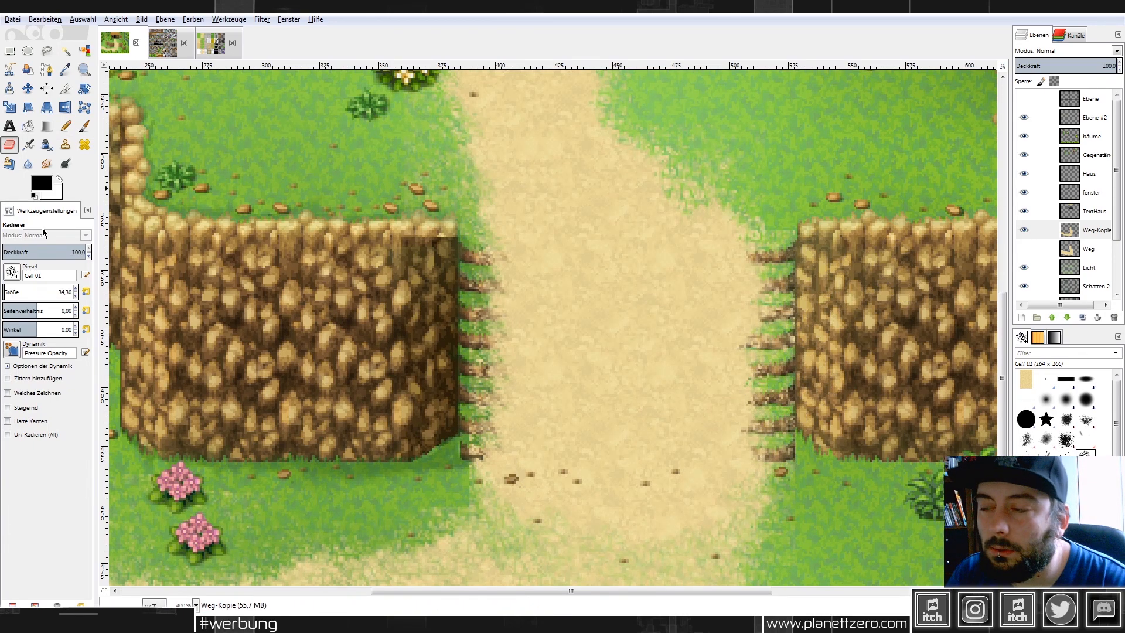
Set the eraser size to 5 and erase thin lines across the sand along the second, third and fourth stair edges.
double_click(66, 292)
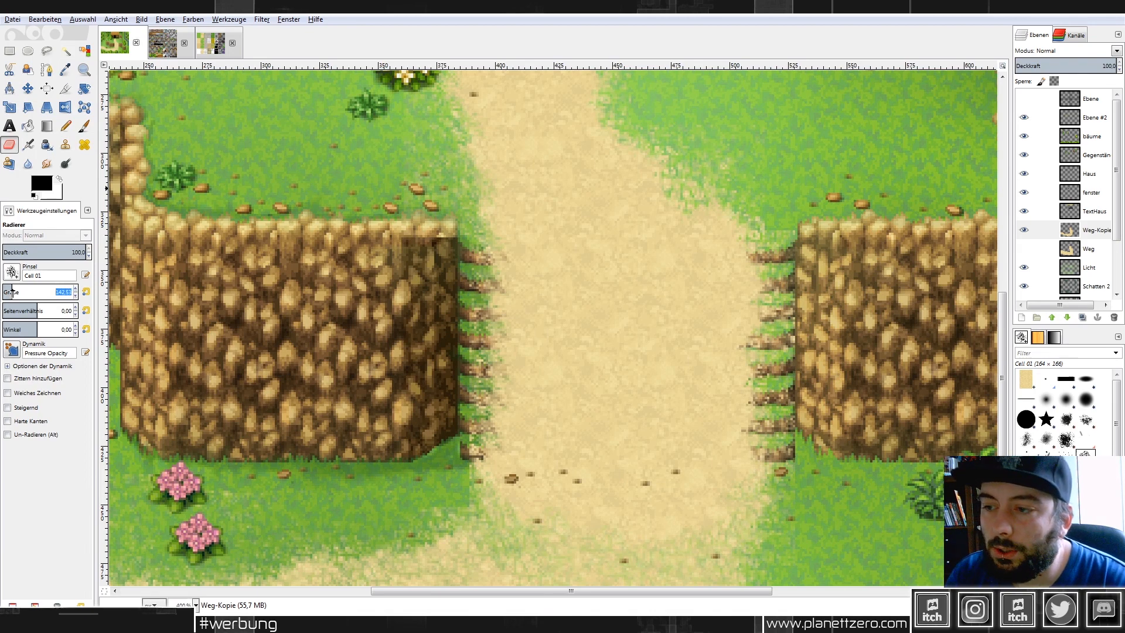
type("5")
key("Return")
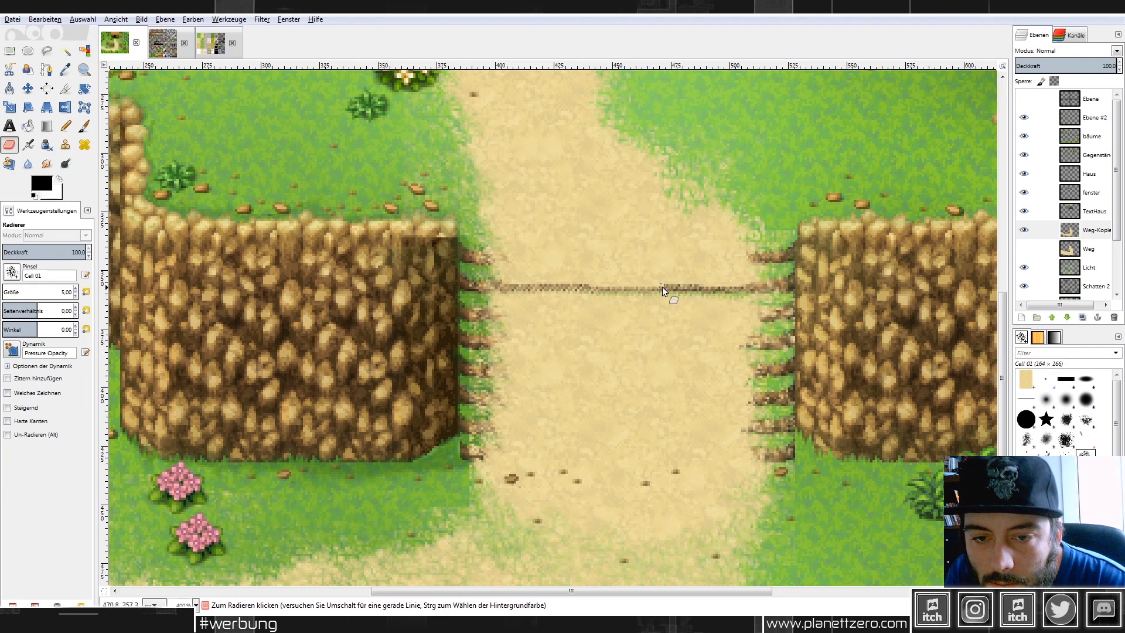
left_click_drag(515, 284, 726, 290)
left_click_drag(568, 320, 673, 322)
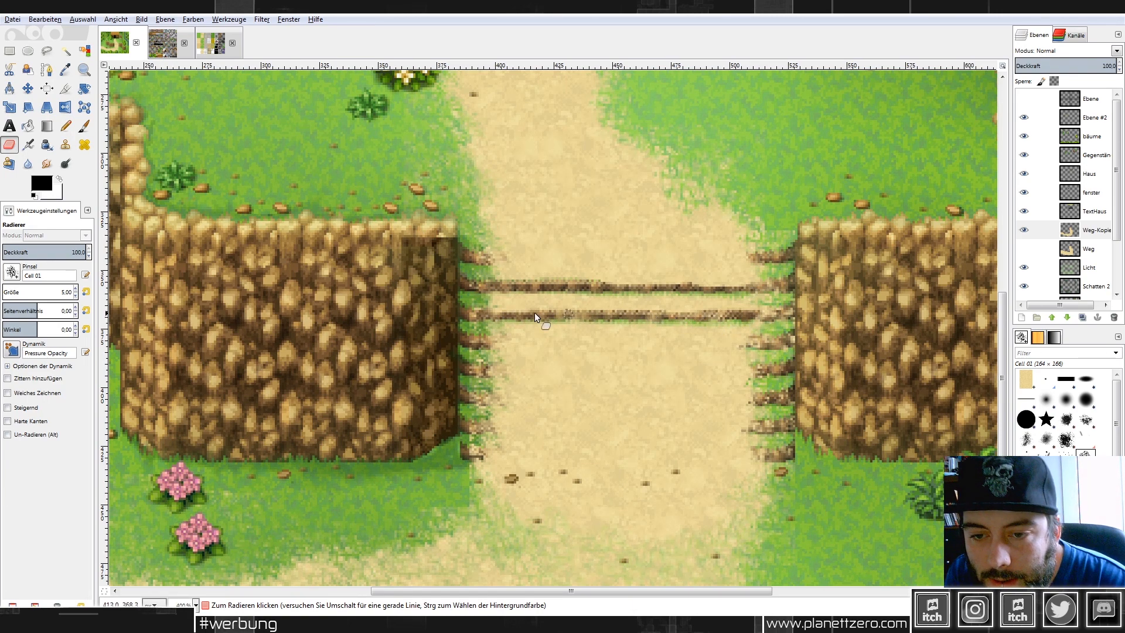
mouse_move(600, 315)
left_mouse_down()
mouse_move(532, 315)
mouse_move(705, 321)
left_mouse_up()
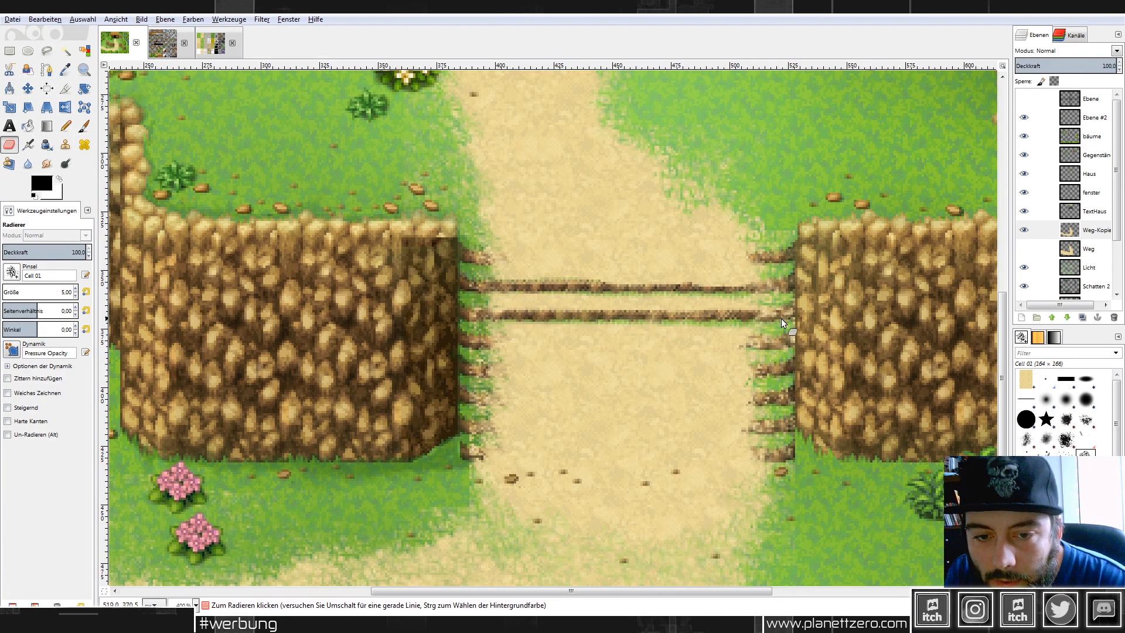
mouse_move(497, 343)
left_mouse_down()
mouse_move(521, 343)
mouse_move(477, 346)
mouse_move(644, 346)
left_mouse_up()
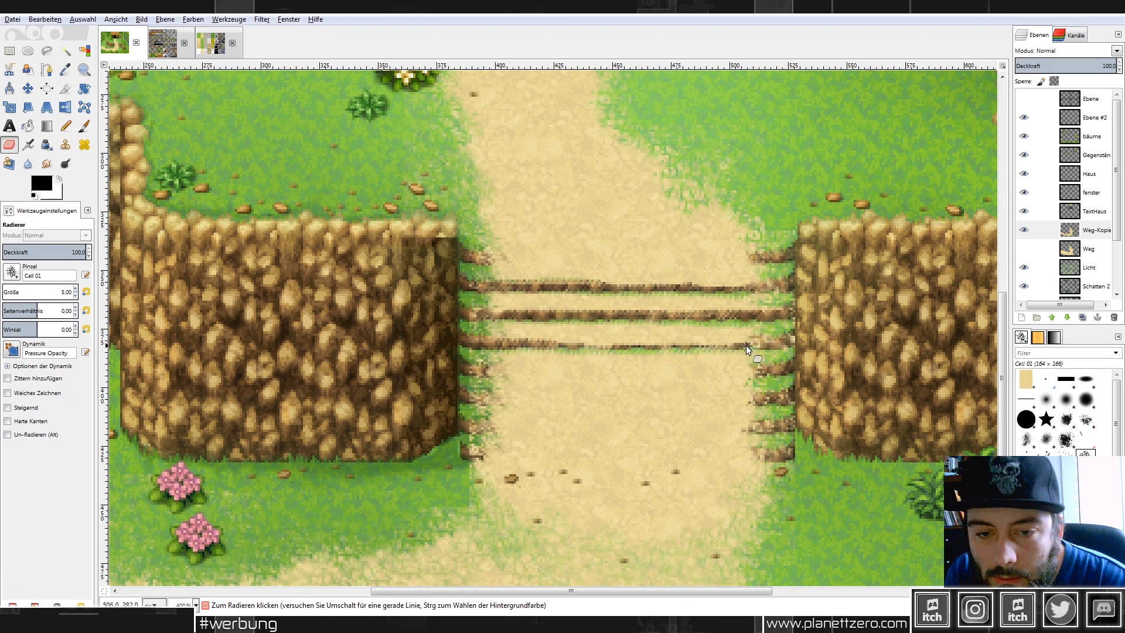
Erase the sand path covering the wooden stair edges between the two cliff walls on the Weg-Kopie layer.
left_click_drag(508, 340, 758, 346)
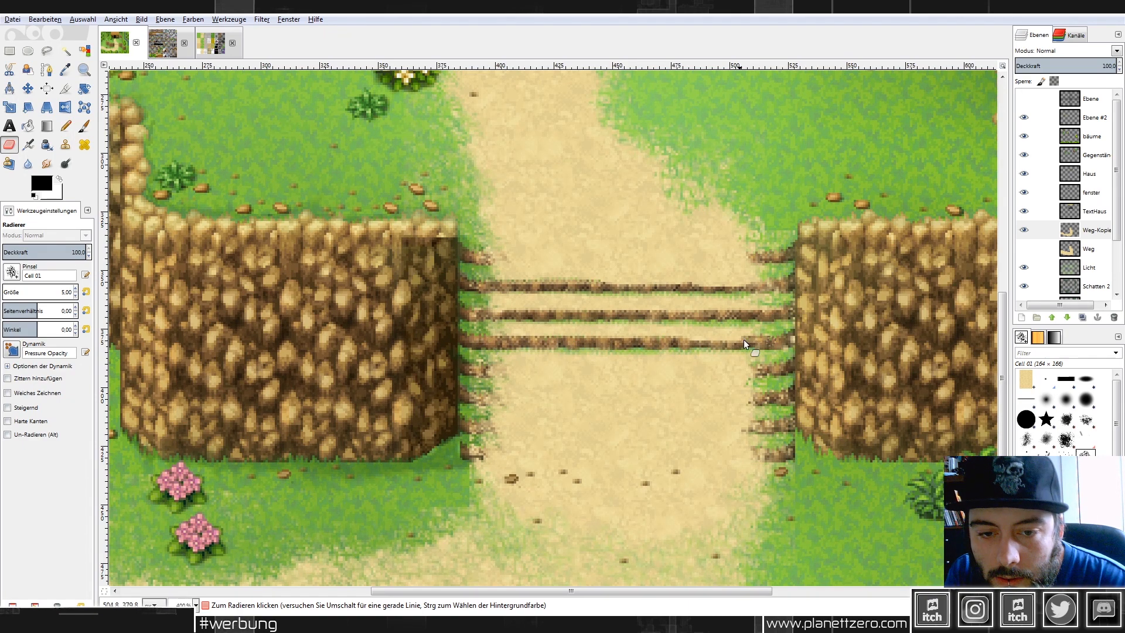
mouse_move(486, 371)
left_mouse_down()
mouse_move(559, 373)
mouse_move(452, 376)
mouse_move(778, 374)
mouse_move(538, 402)
mouse_move(792, 399)
mouse_move(526, 430)
mouse_move(742, 433)
mouse_move(479, 455)
mouse_move(758, 454)
mouse_move(720, 454)
left_mouse_up()
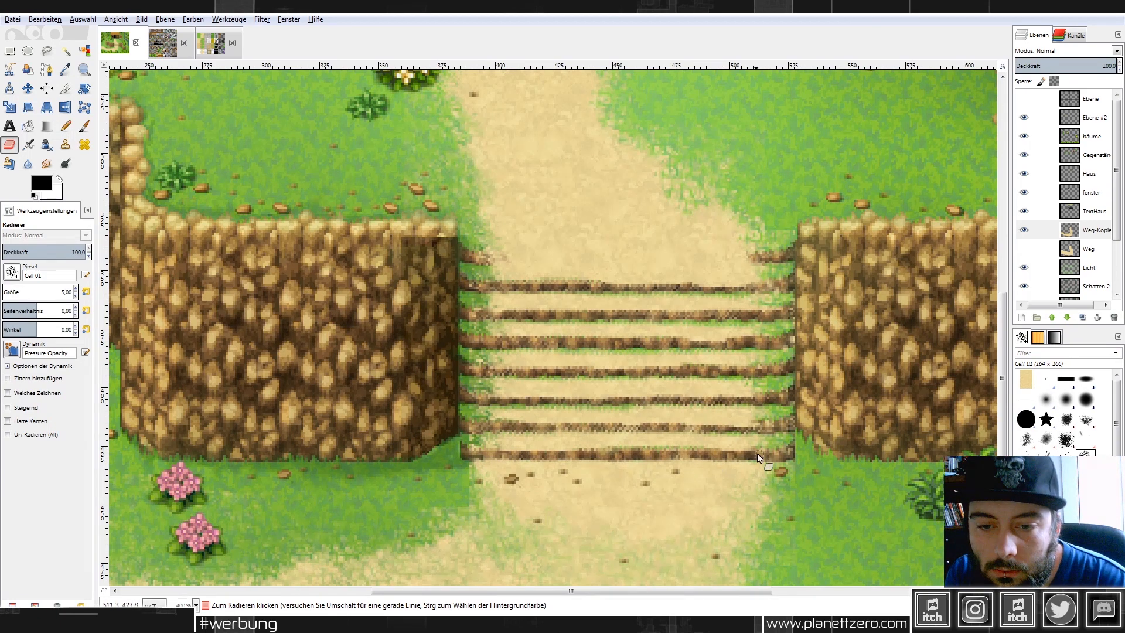
Thin out the sand on the stair treads using the Eraser at opacity 23.1 and size 10.
left_click(22, 253)
left_click_drag(542, 307, 638, 308)
double_click(66, 292)
type("10")
mouse_move(495, 309)
left_mouse_down()
mouse_move(757, 310)
mouse_move(452, 327)
mouse_move(729, 337)
mouse_move(559, 328)
mouse_move(598, 368)
mouse_move(746, 367)
mouse_move(575, 395)
mouse_move(681, 391)
mouse_move(550, 389)
mouse_move(472, 417)
mouse_move(759, 416)
left_mouse_up()
scroll(758, 416, "down", 1)
scroll(508, 431, "up", 1)
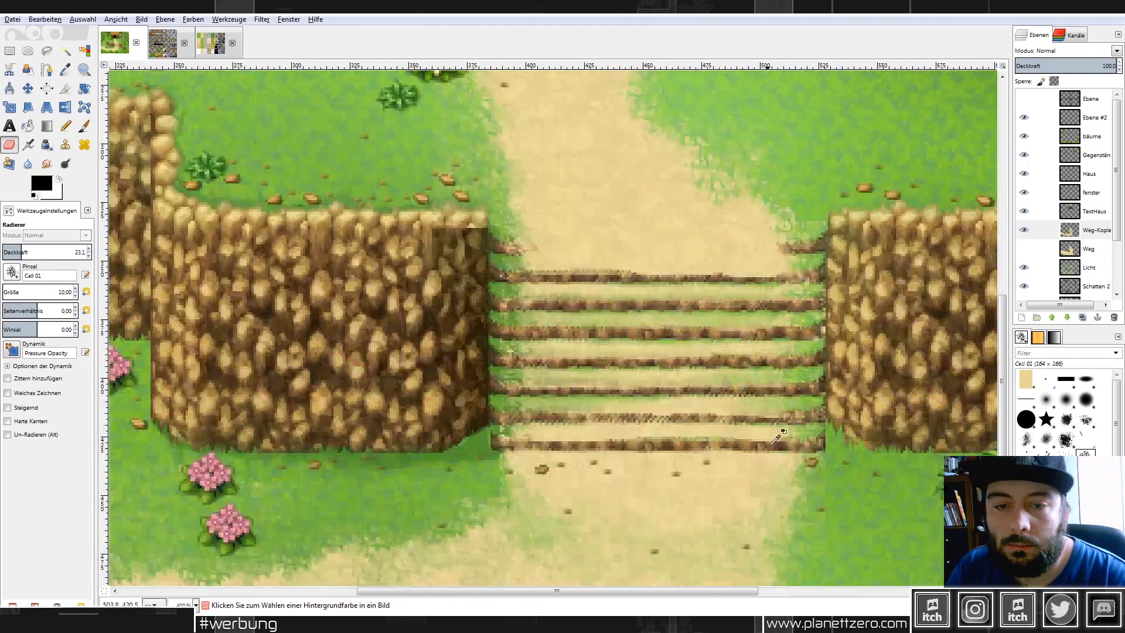
left_click_drag(508, 431, 634, 436)
scroll(634, 440, "down", 1)
Erase the sand along the upper tread and below the lowest stair edge with the Eraser at opacity 100.
left_click(85, 252)
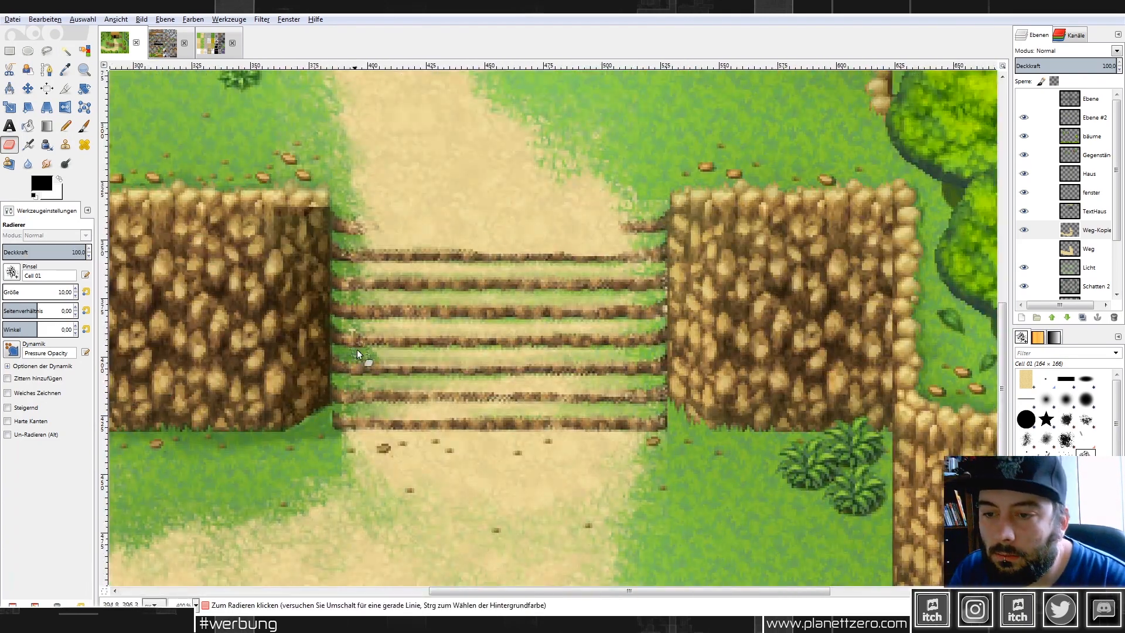
scroll(487, 267, "up", 2)
mouse_move(487, 262)
left_mouse_down()
mouse_move(707, 318)
mouse_move(658, 292)
mouse_move(537, 312)
mouse_move(606, 357)
mouse_move(603, 392)
mouse_move(399, 429)
mouse_move(446, 468)
mouse_move(691, 484)
mouse_move(477, 474)
mouse_move(337, 483)
left_mouse_up()
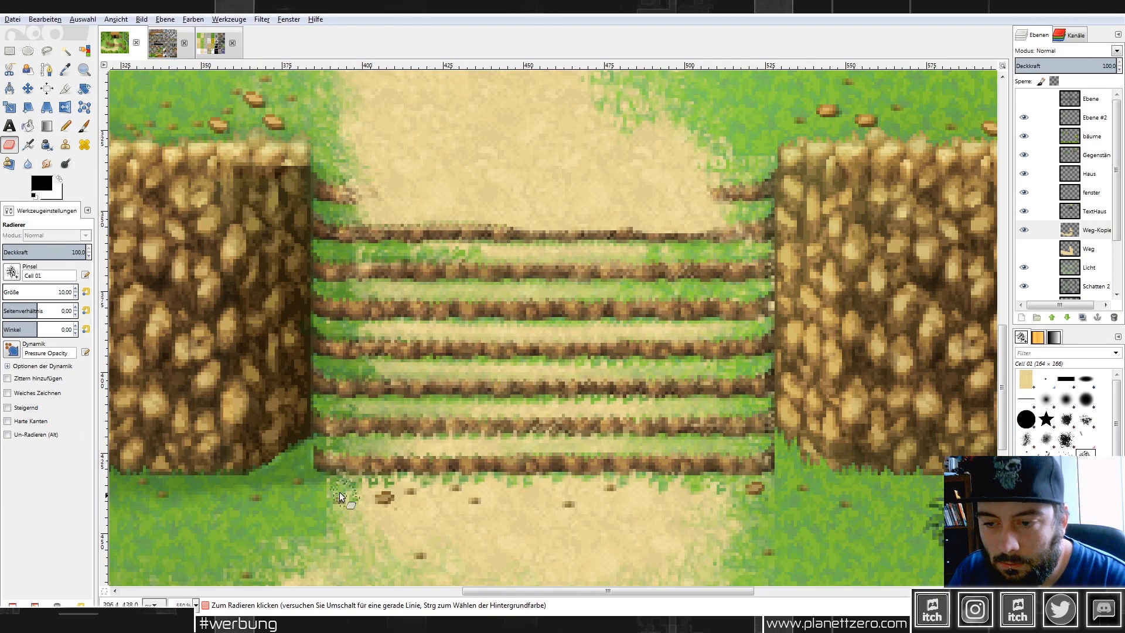
Examine the whole map and the blended staircase, comparing the image with the topmost layer shown and hidden.
scroll(764, 438, "down", 3)
key("bracketright")
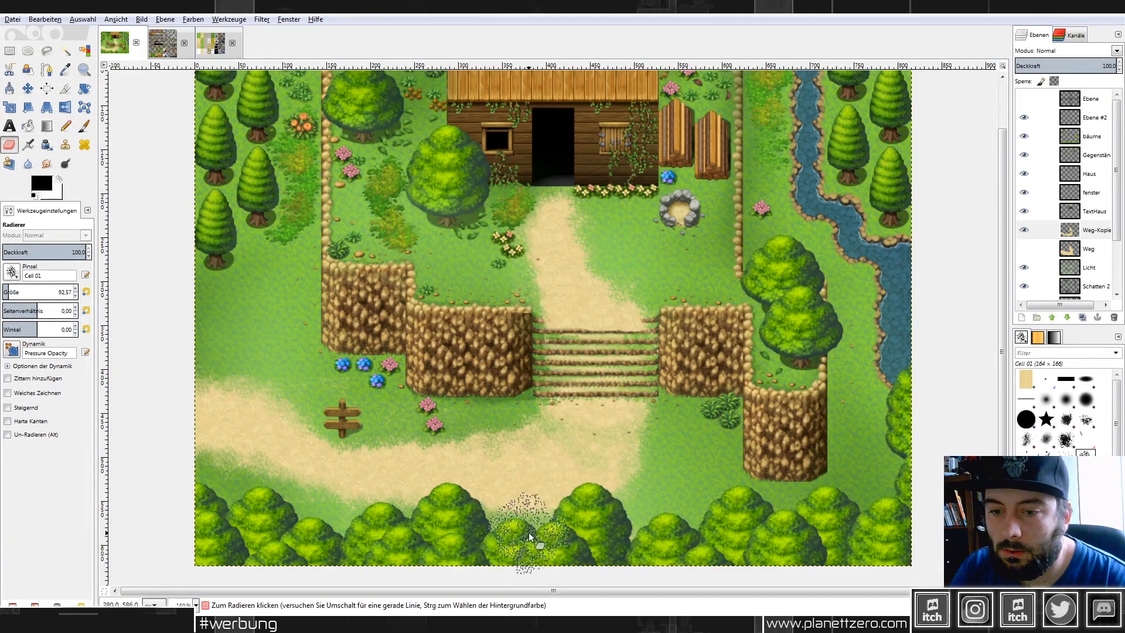
scroll(638, 503, "up", 1)
scroll(638, 518, "down", 1)
scroll(646, 215, "up", 1)
scroll(645, 216, "down", 1)
left_click(1024, 100)
left_click(1025, 100)
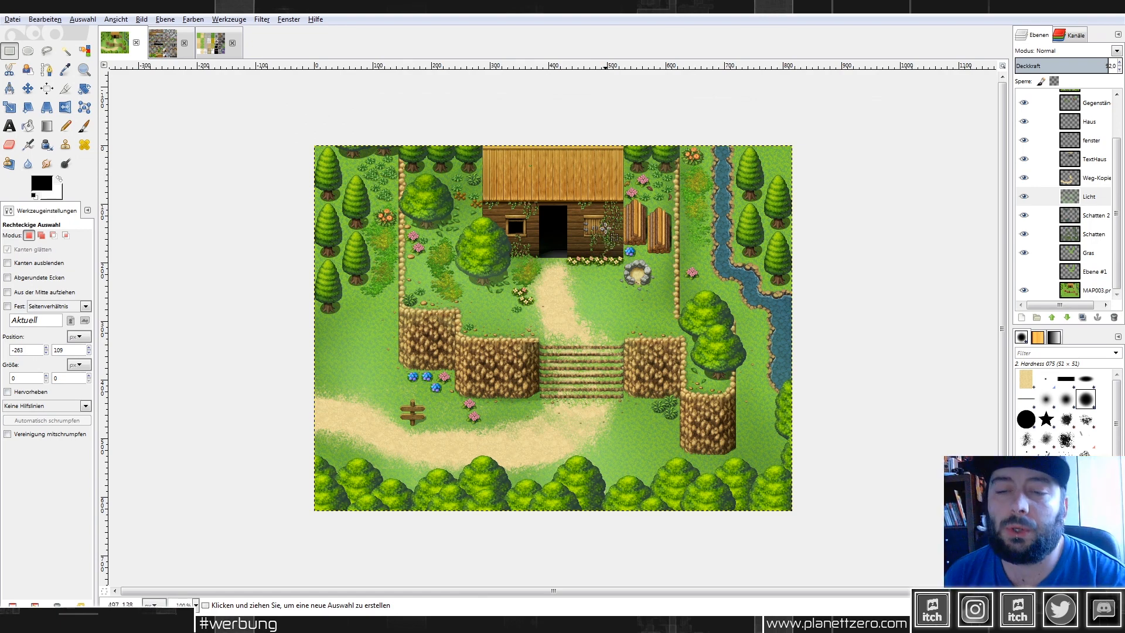
scroll(568, 348, "up", 2, "ctrl")
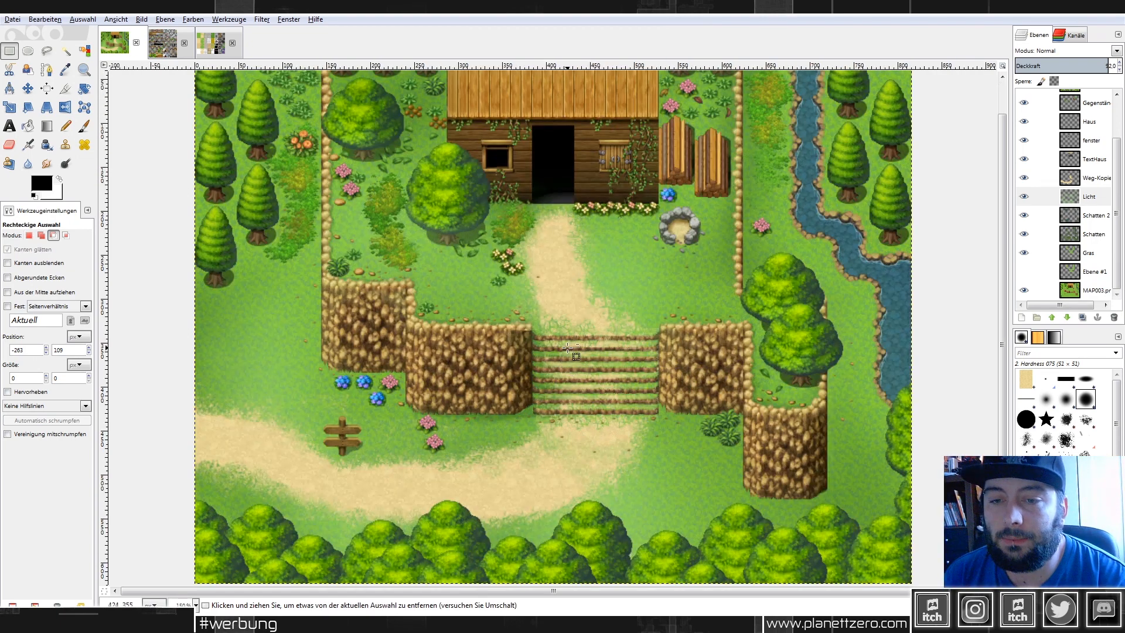
scroll(545, 349, "up", 2, "ctrl")
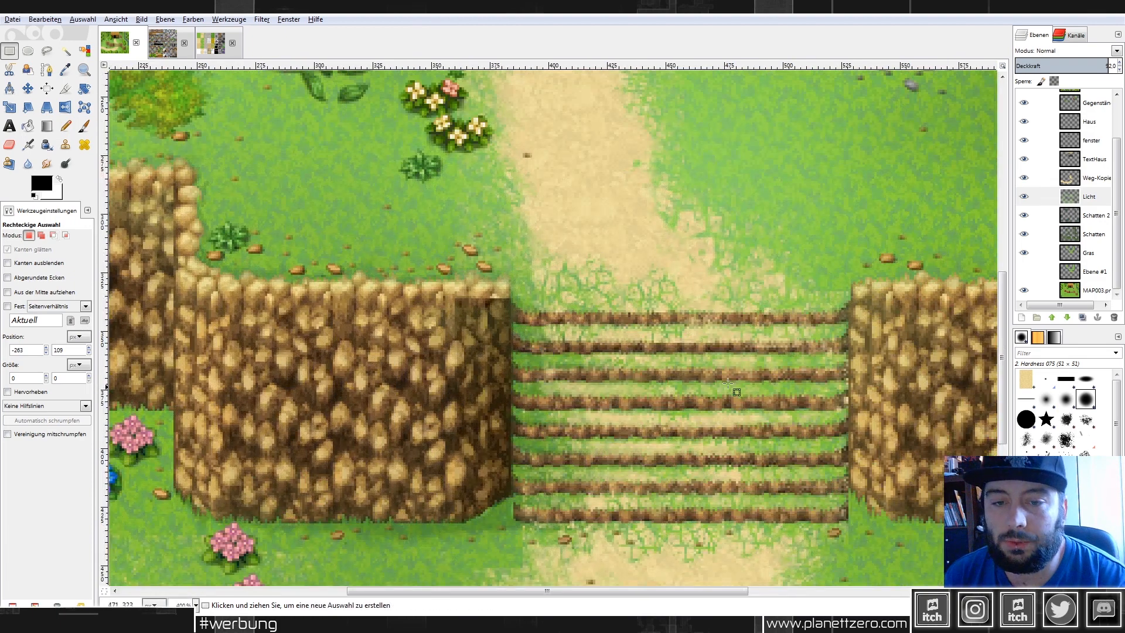
scroll(703, 356, "down", 5)
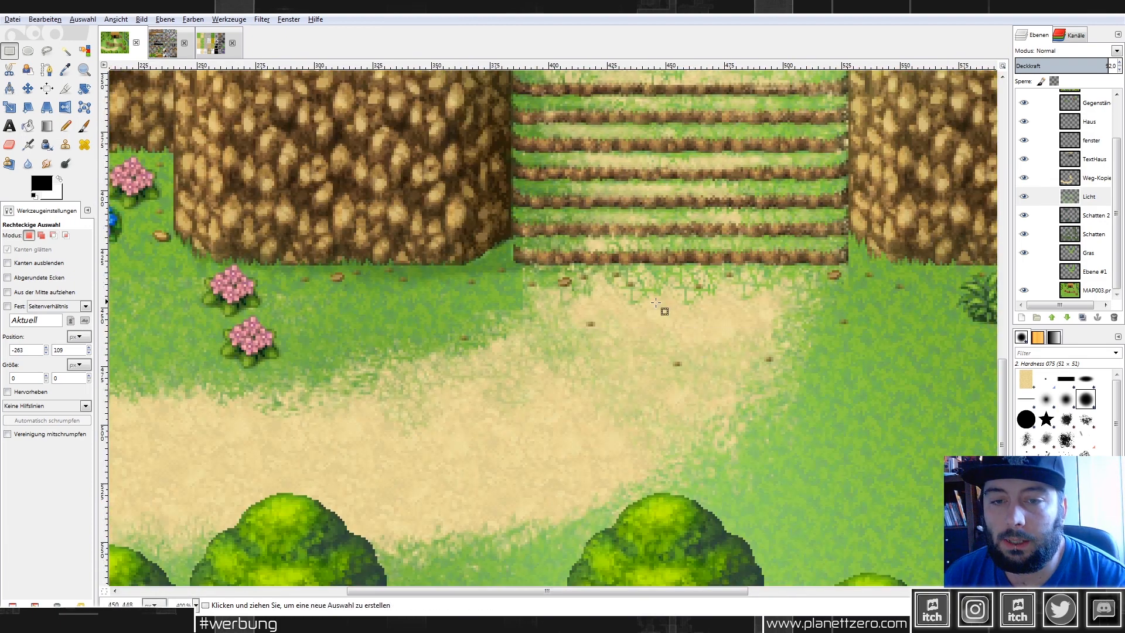
scroll(619, 346, "down", 2, "ctrl")
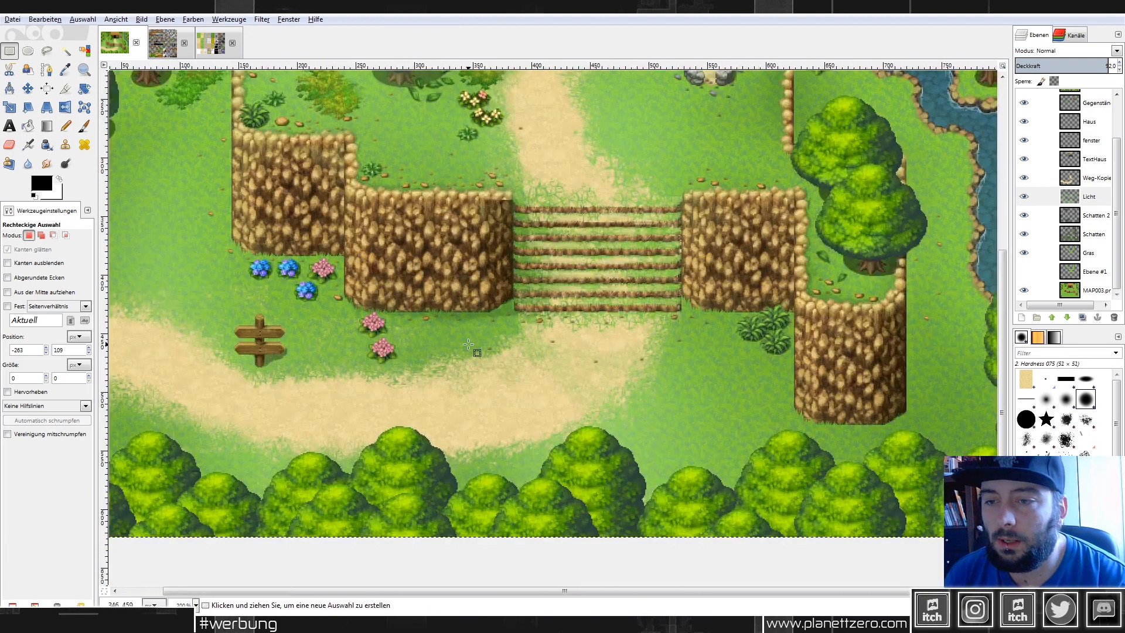
Switch to OBS to check the recording, return to GIMP and view the area around the house.
left_click(182, 624)
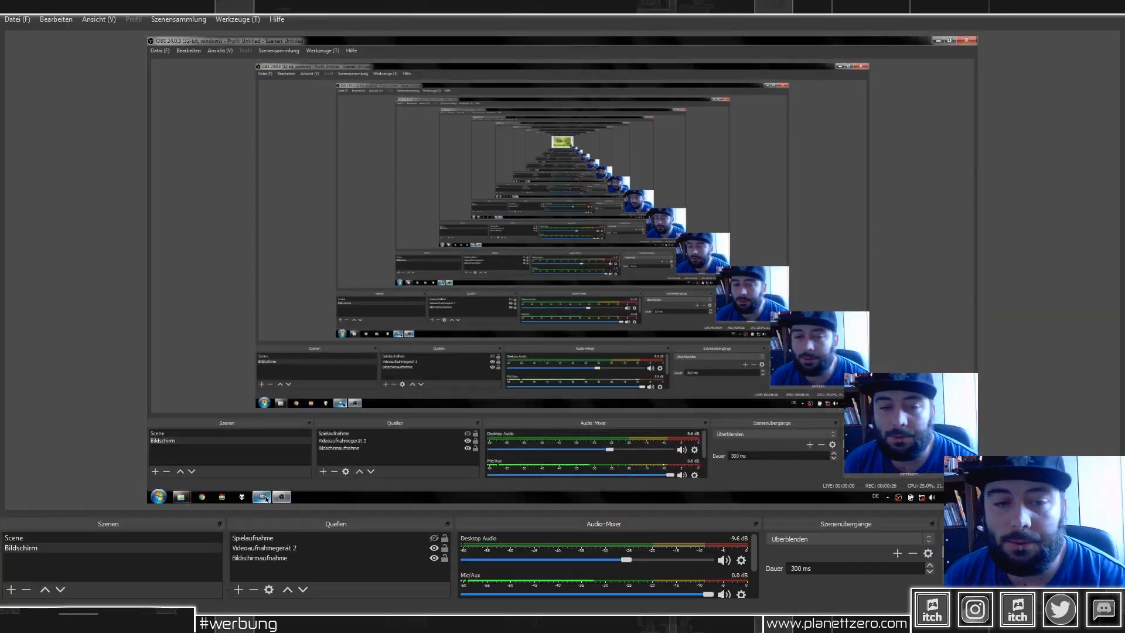
left_click(162, 625)
scroll(578, 322, "up", 4)
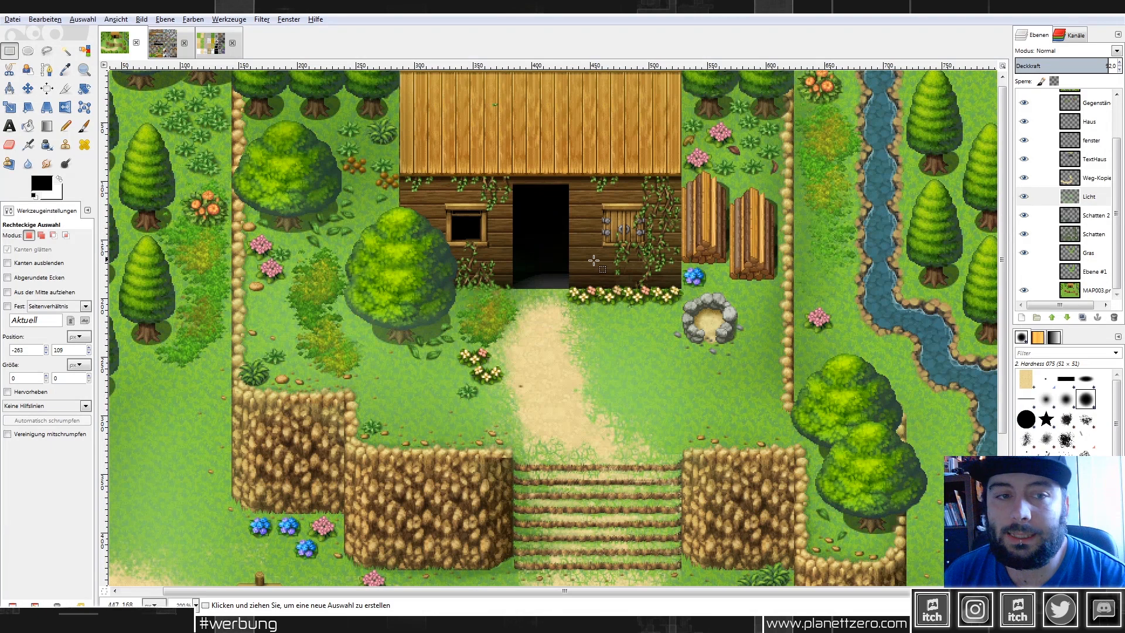
Colorize the Licht layer with hue 62, saturation 84 and lightness -21.
left_click(1020, 201)
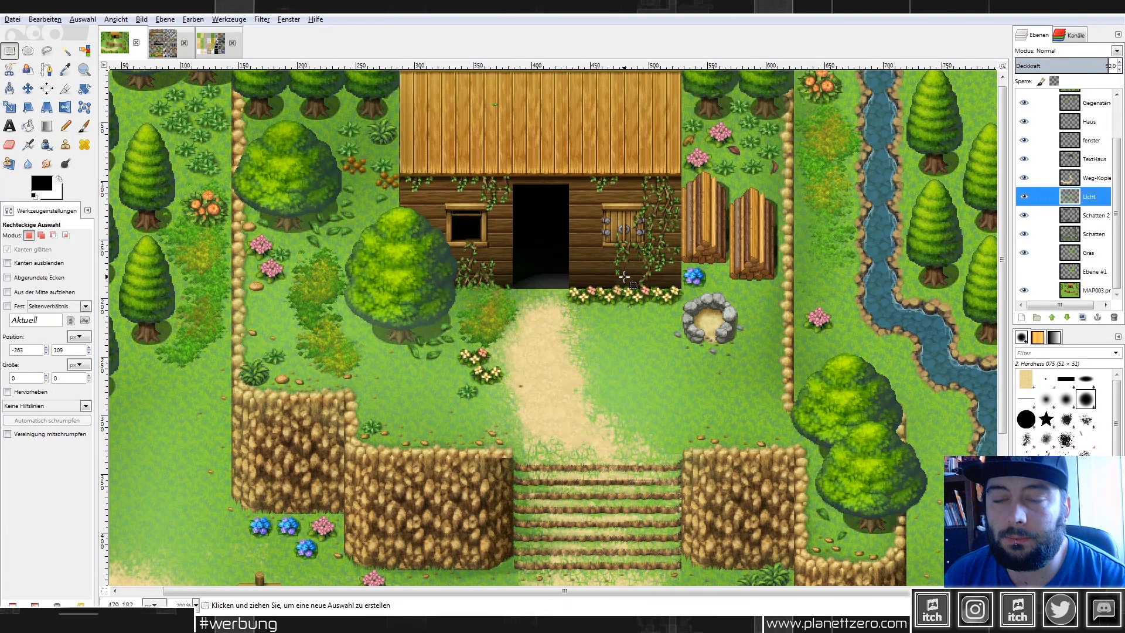
key("1")
key("plus")
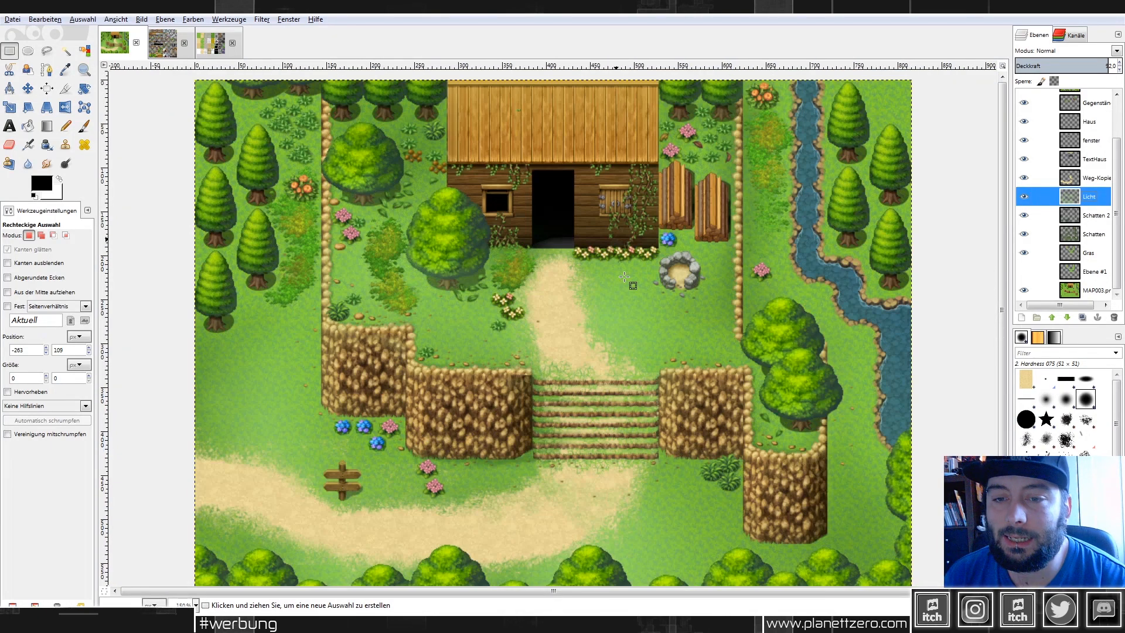
left_click(194, 19)
left_click(215, 62)
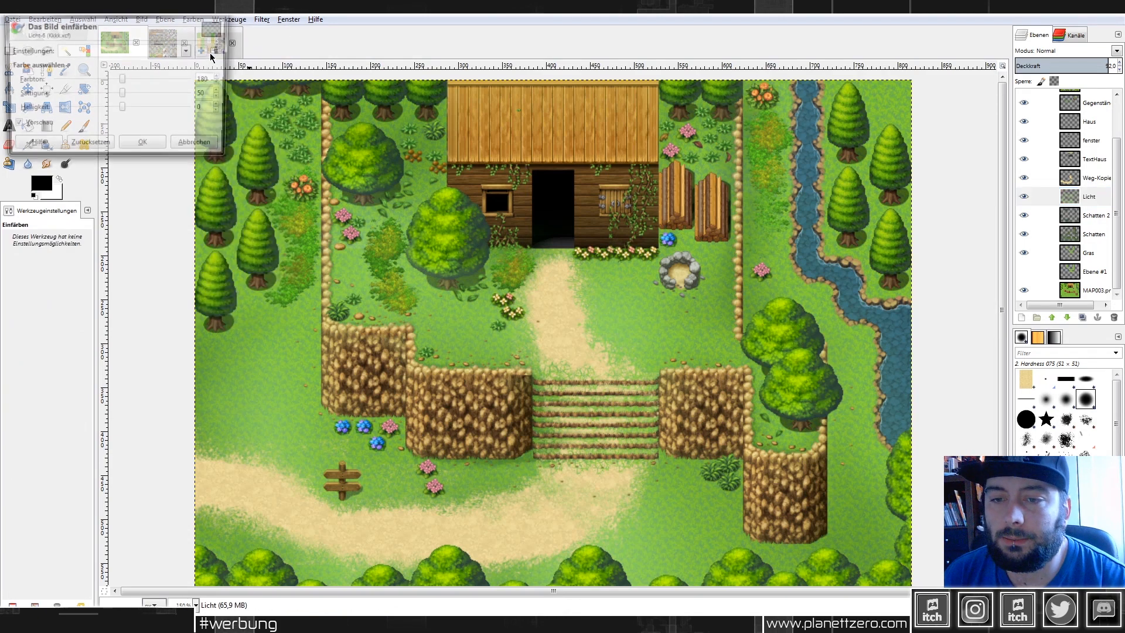
left_click_drag(123, 95, 81, 82)
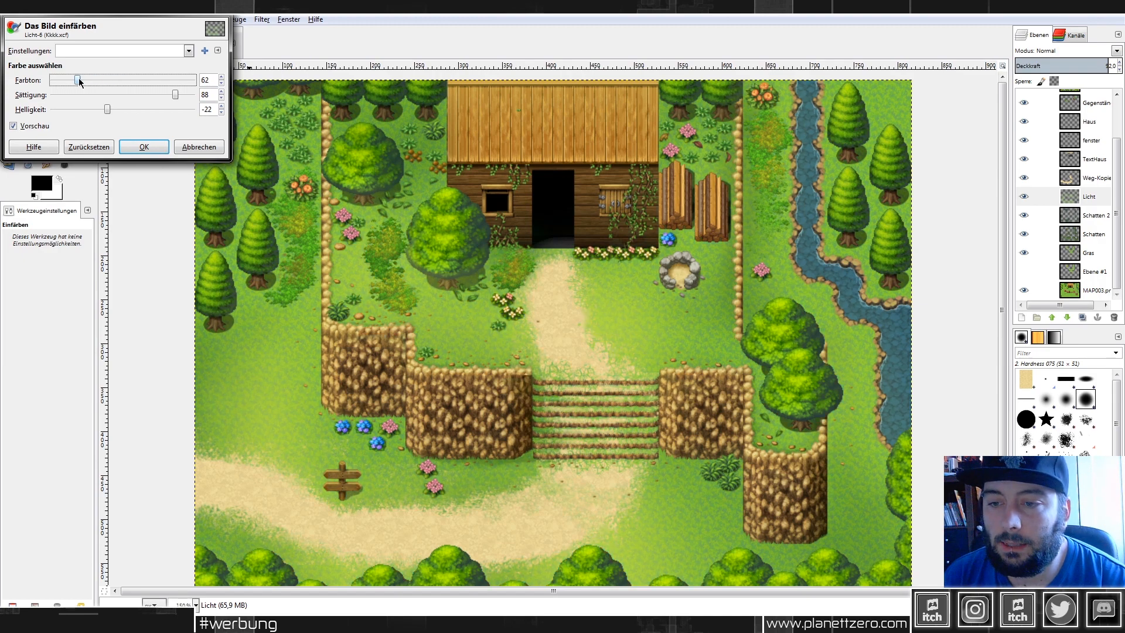
left_click_drag(107, 110, 109, 113)
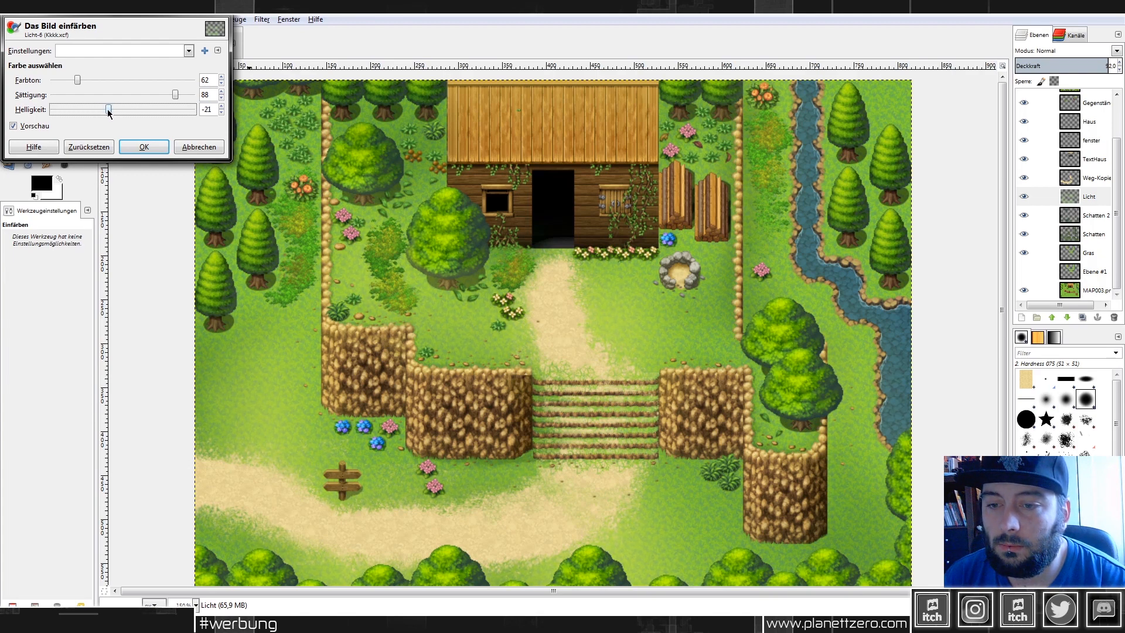
mouse_move(177, 95)
left_mouse_down()
mouse_move(194, 97)
mouse_move(161, 98)
mouse_move(173, 99)
left_mouse_up()
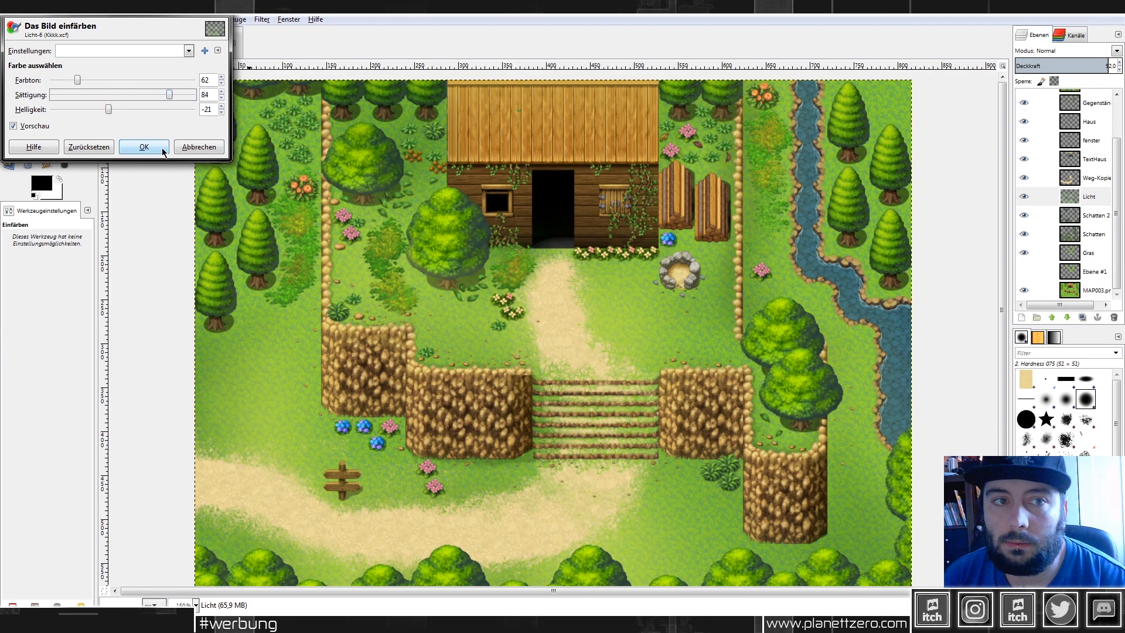
left_click(163, 152)
Raise the Licht layer's opacity to about 93.7.
key("minus")
key("minus")
key("plus")
key("plus")
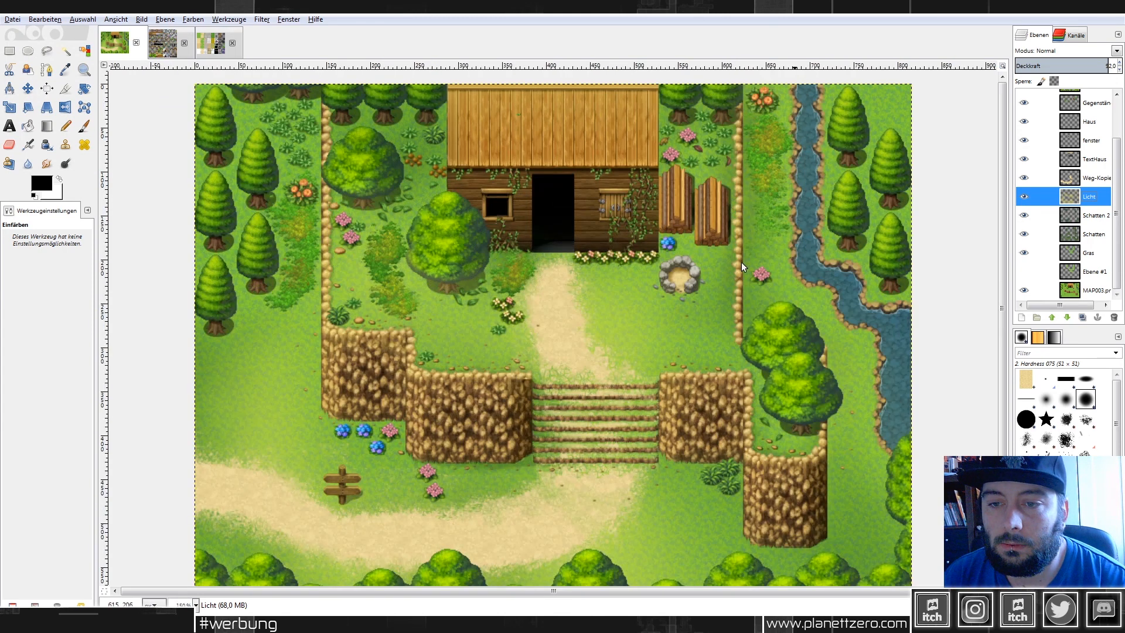
mouse_move(1098, 66)
left_mouse_down()
mouse_move(1000, 70)
mouse_move(1120, 67)
mouse_move(984, 70)
mouse_move(1121, 69)
mouse_move(1079, 69)
mouse_move(1111, 71)
left_mouse_up()
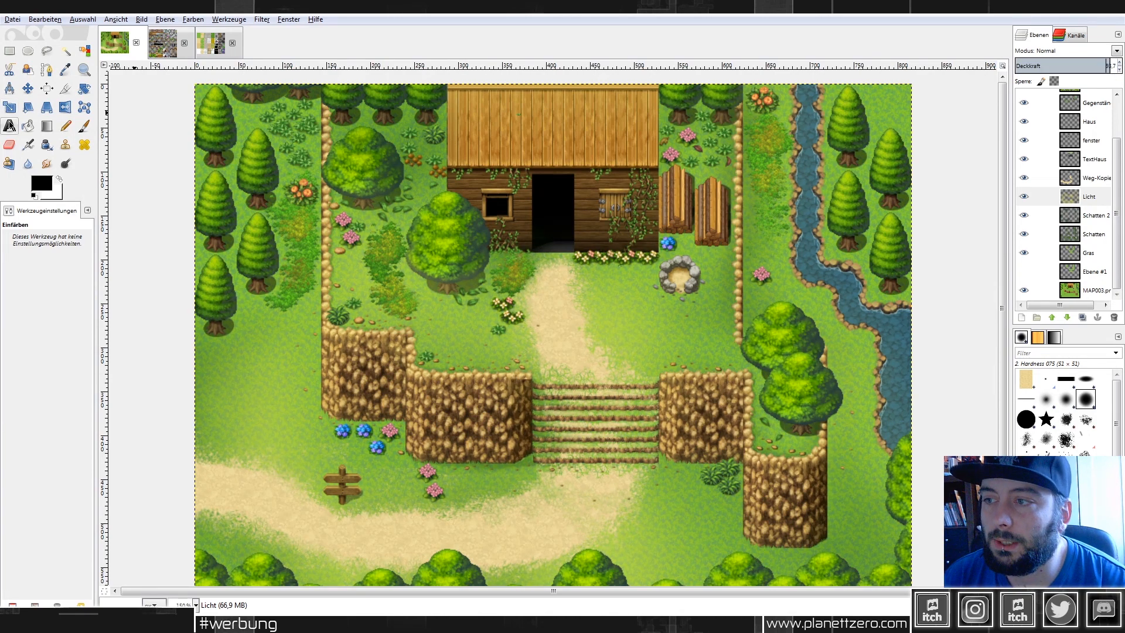
Compare the map with the Licht layer hidden and shown, and set the Eraser to the 2. Hardness 100 brush.
left_click(10, 144)
scroll(406, 315, "up", 2)
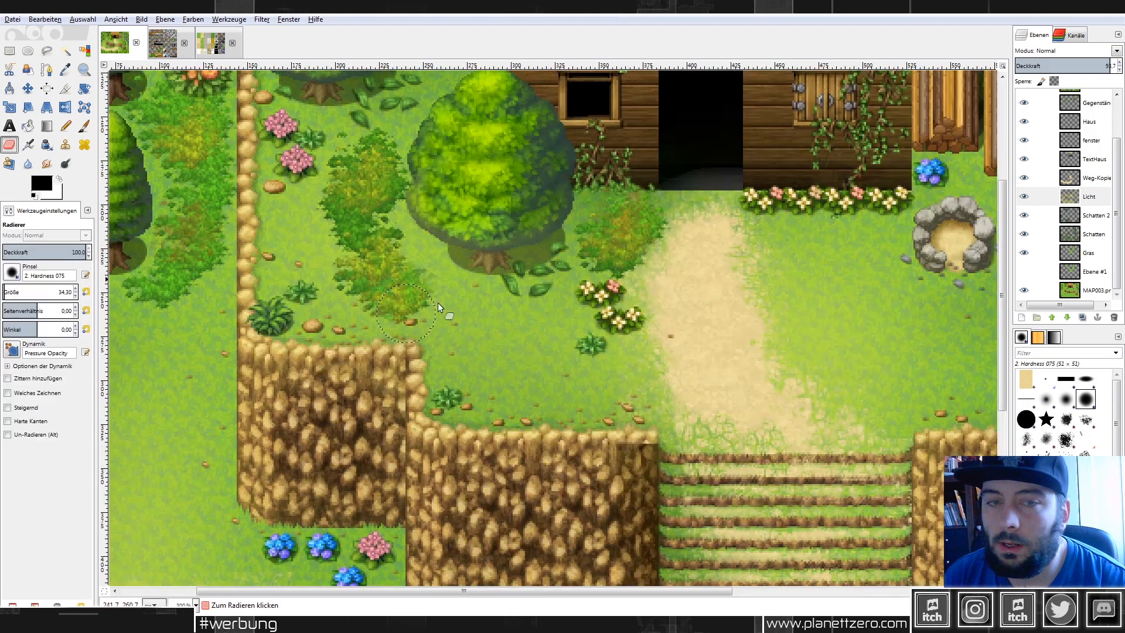
left_click(1025, 197)
left_click(1026, 198)
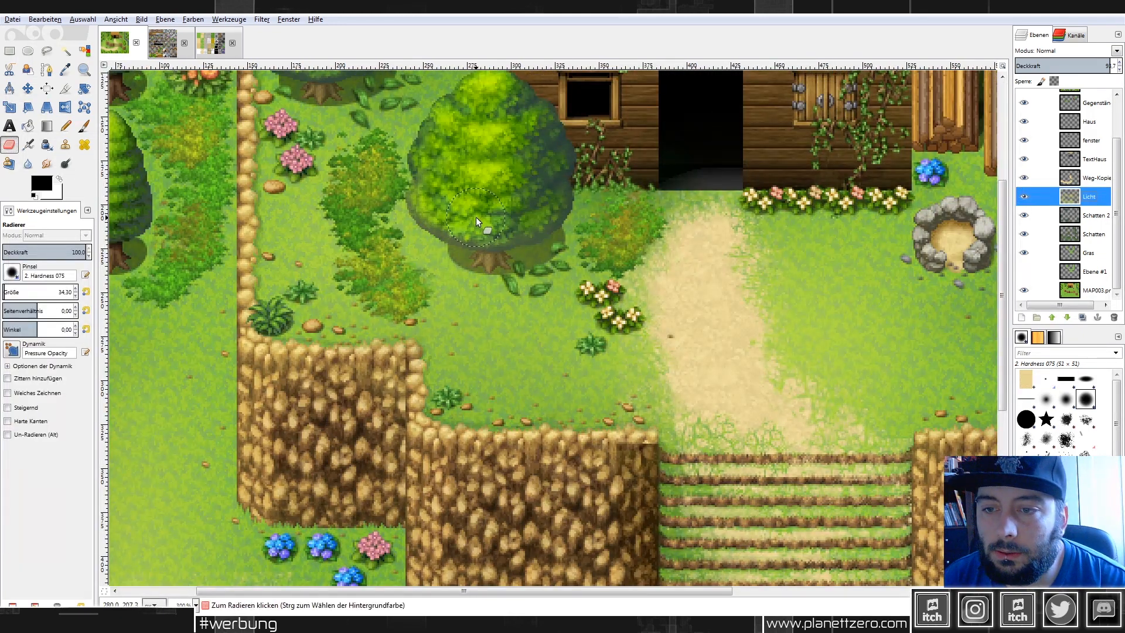
left_click(440, 202)
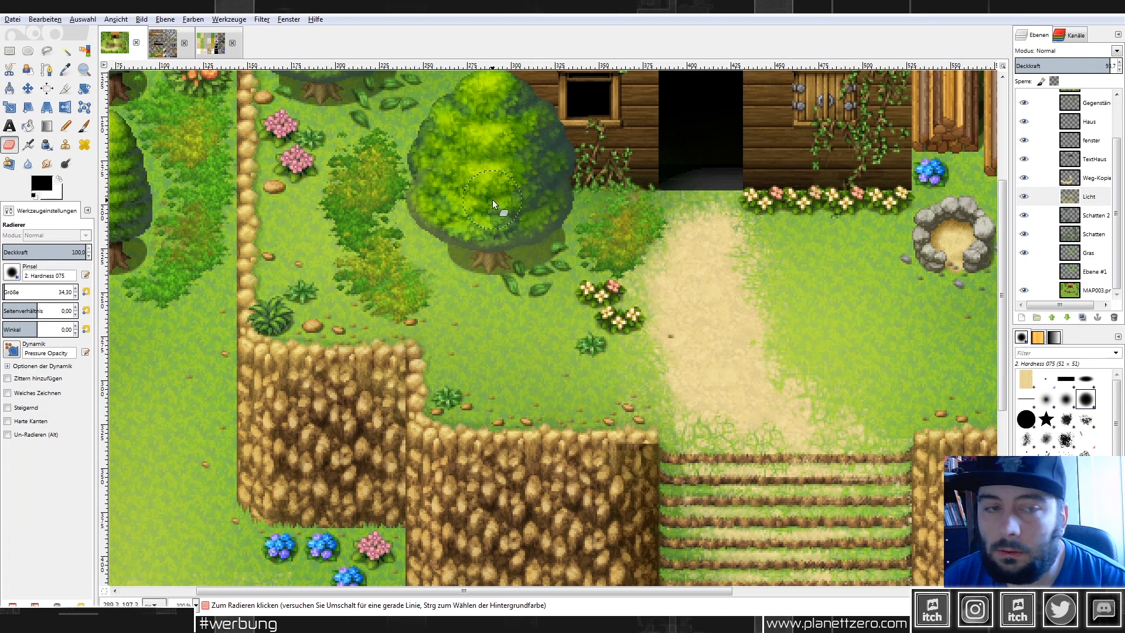
left_click(12, 271)
left_click(80, 333)
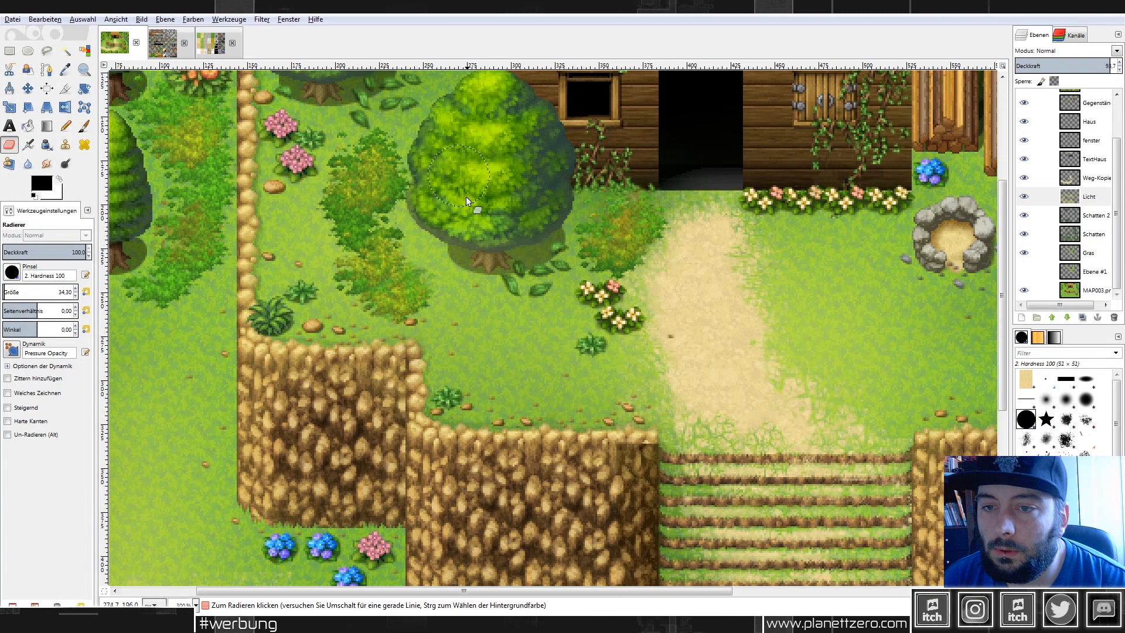
Erase the light overlay along the lower edge of the round tree beside the house with a size 5 eraser.
left_click_drag(22, 292, 34, 292)
type("5")
key("Return")
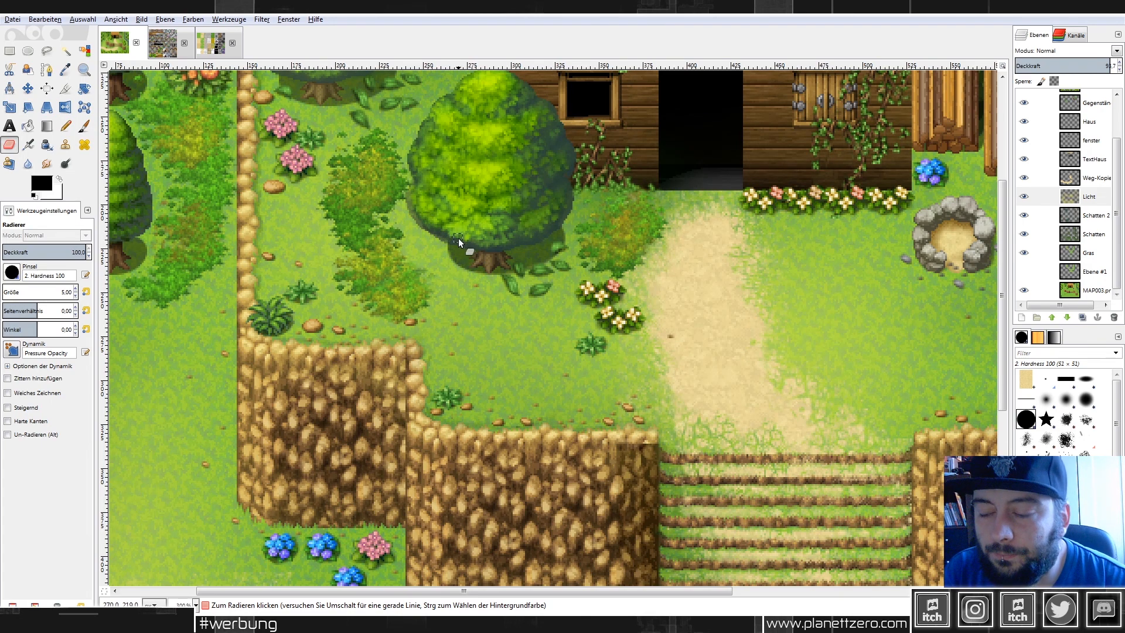
scroll(440, 220, "up", 3)
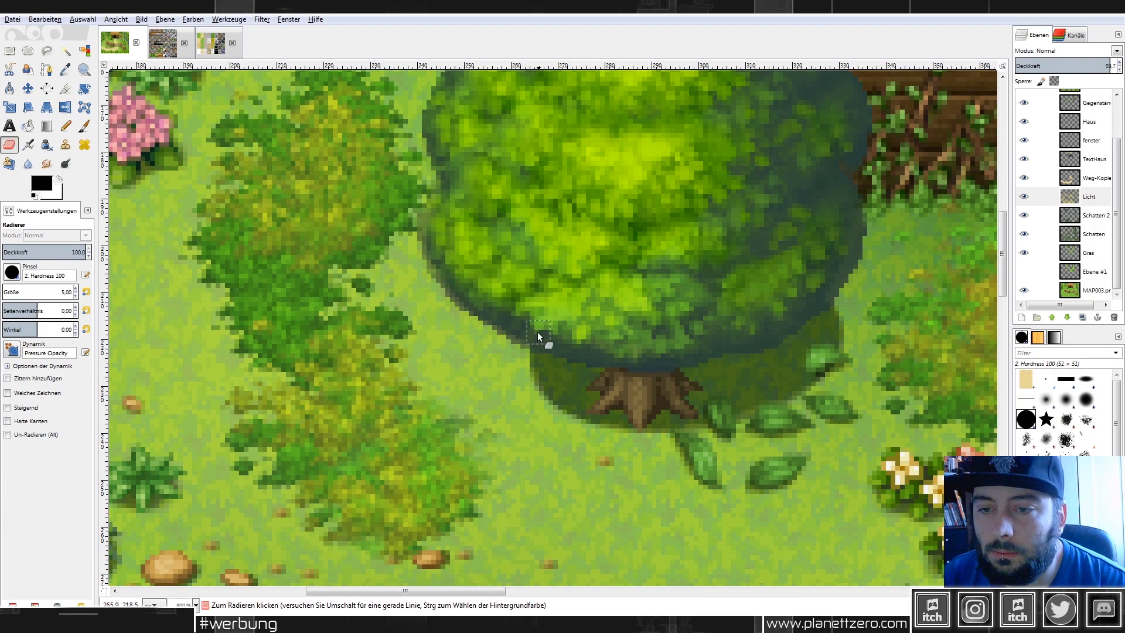
scroll(761, 240, "down", 7)
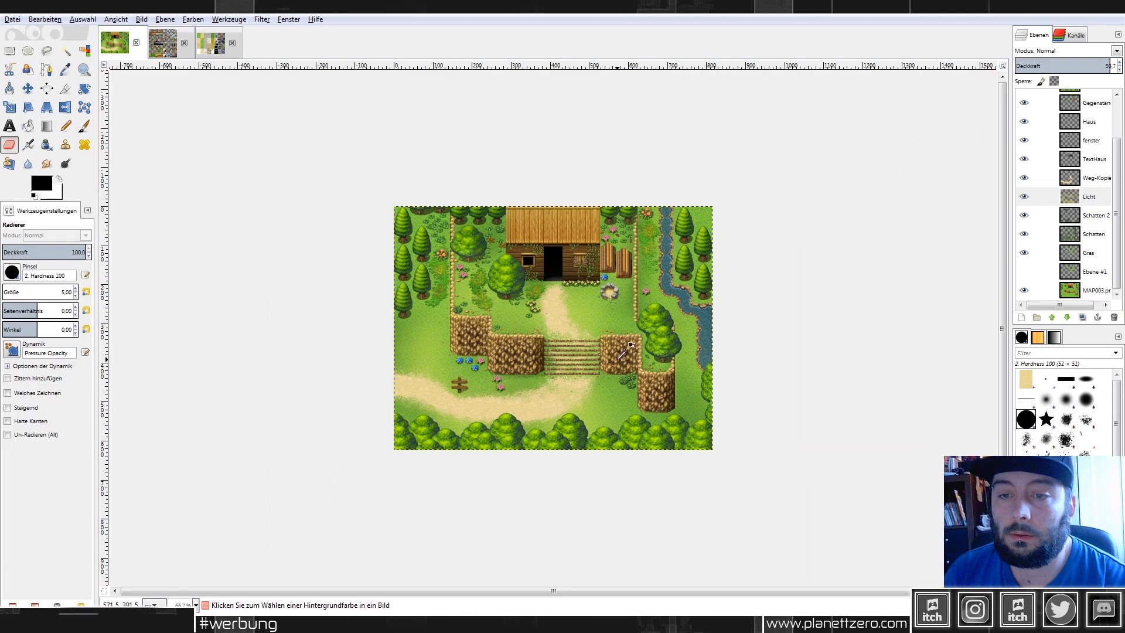
Reduce the Licht layer's opacity to about 63.8 and compare the map with the layer hidden and shown.
scroll(627, 351, "up", 2)
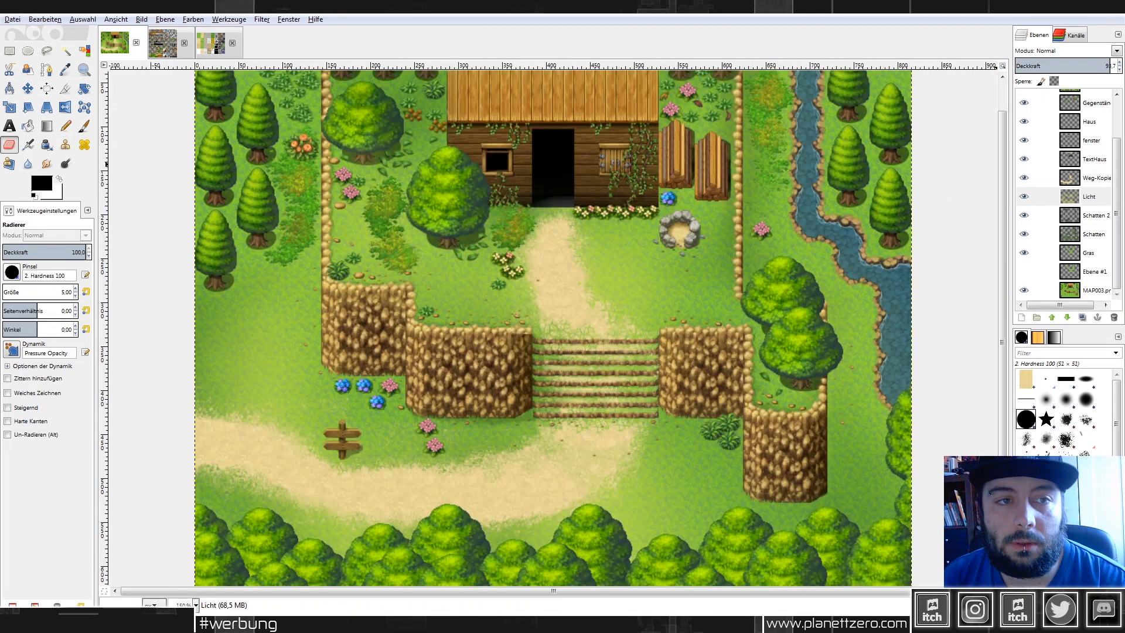
mouse_move(1086, 65)
left_mouse_down()
mouse_move(1042, 66)
mouse_move(1091, 67)
mouse_move(1082, 68)
left_mouse_up()
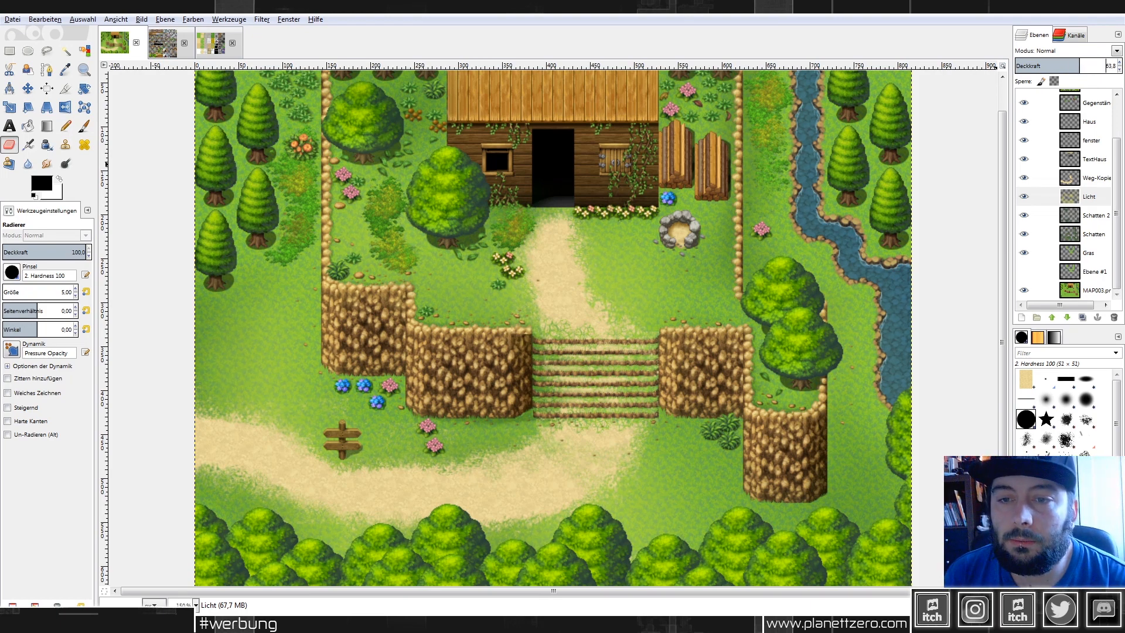
left_click(1024, 196)
left_click(1024, 196)
Save the map image to Kkkk.xcf.
scroll(661, 255, "down", 2)
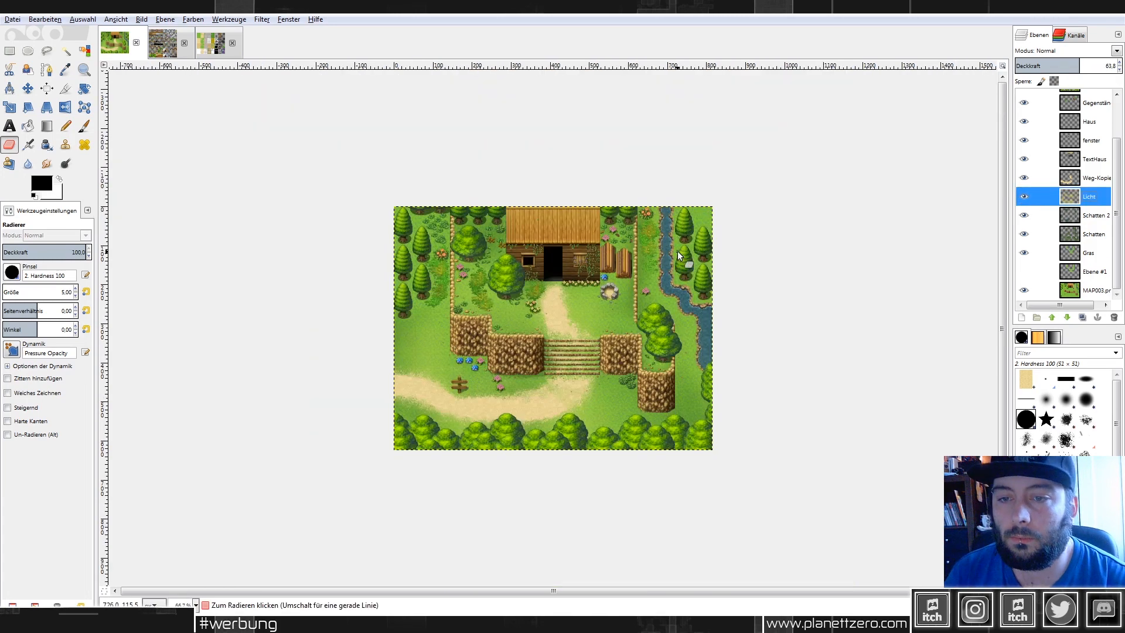
scroll(678, 251, "up", 1)
left_click(8, 19)
left_click(23, 111)
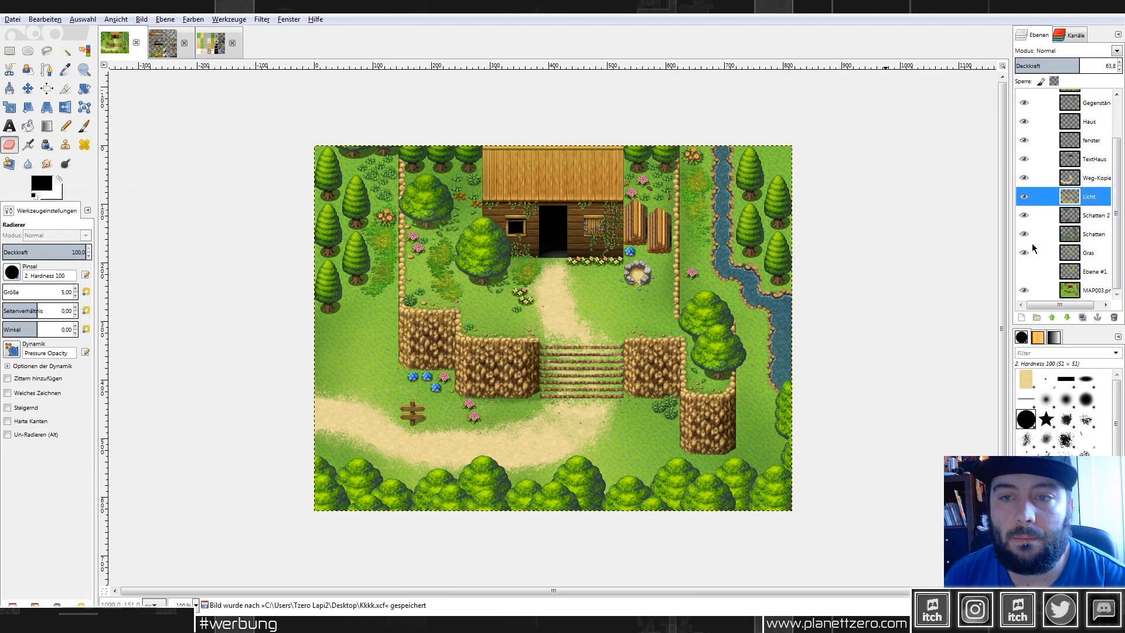
Check what the tree and object layers contain around the house by hiding and showing them.
scroll(560, 181, "up", 3)
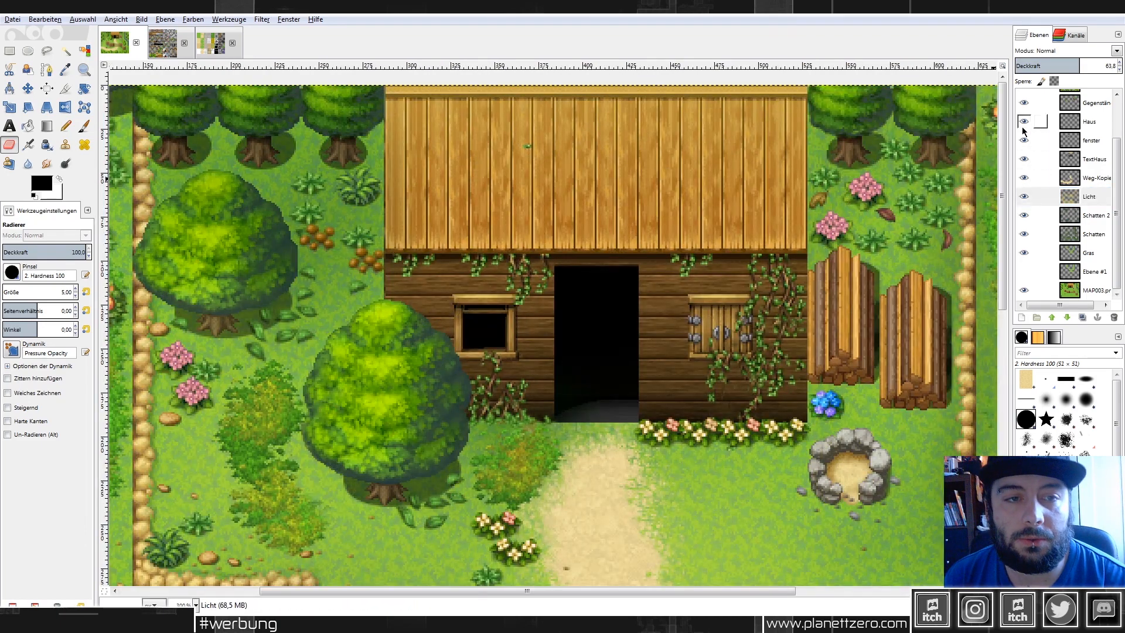
scroll(1023, 140, "up", 3)
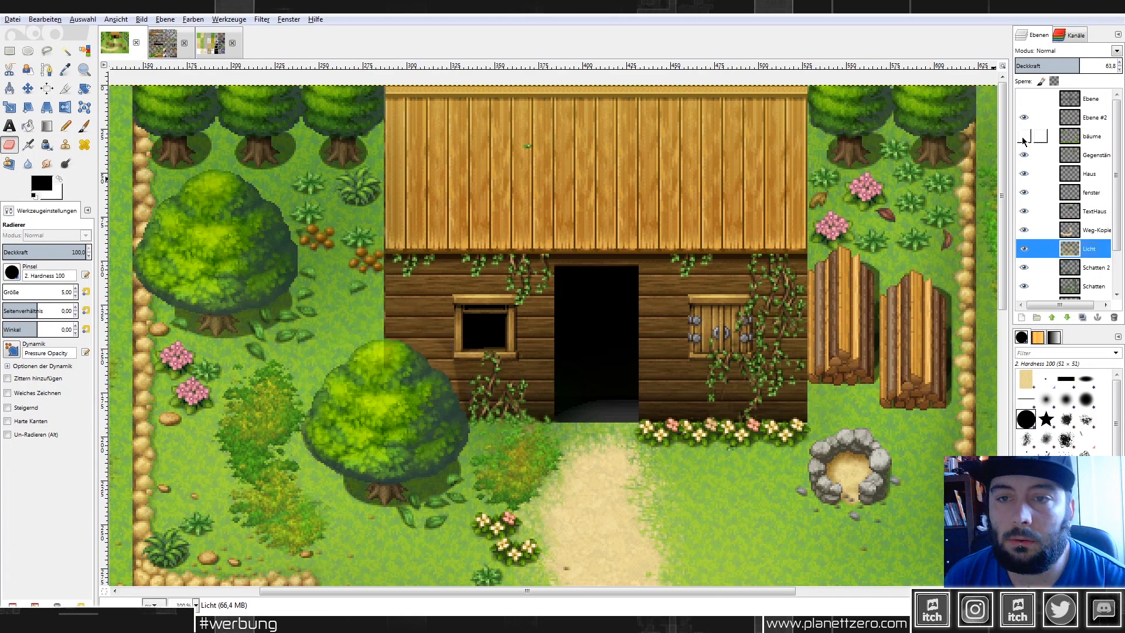
left_click(1024, 157)
left_click(1023, 157)
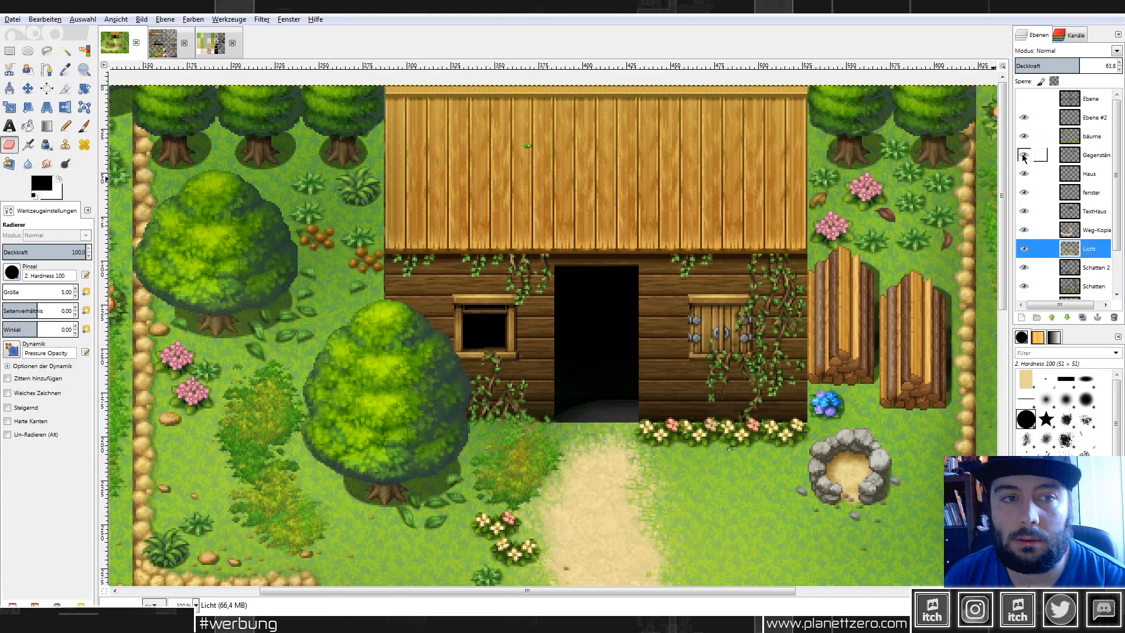
Check what the TextHaus, fenster and Haus layers contain by hiding and showing each of them.
left_click(1024, 212)
left_click(1024, 212)
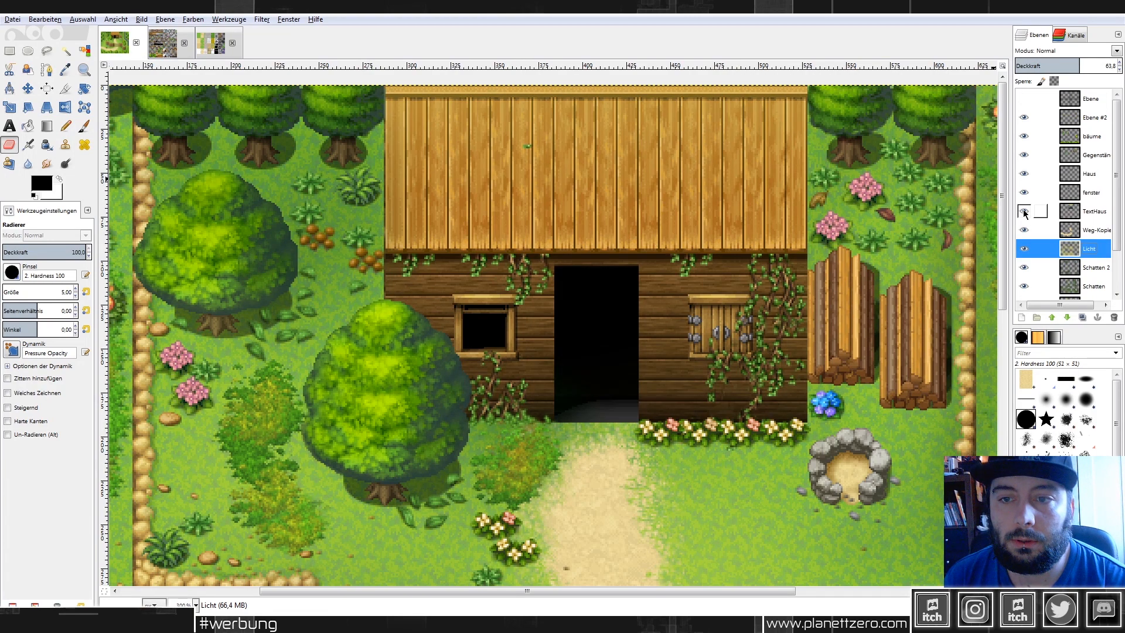
left_click(1023, 192)
left_click(1024, 193)
left_click(1024, 174)
left_click(1024, 174)
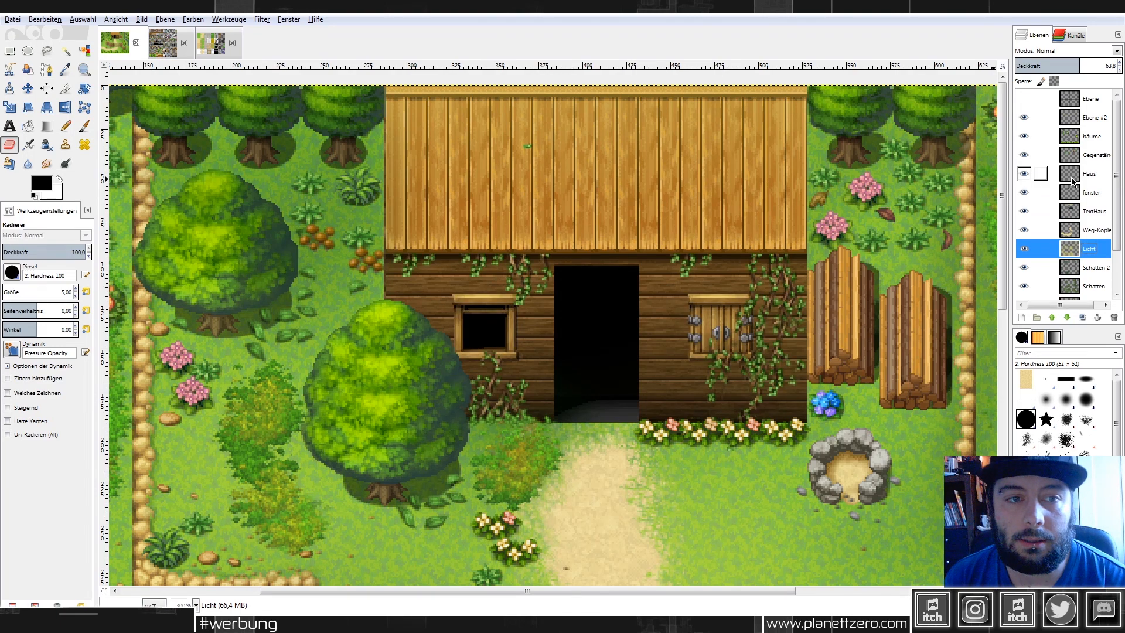
left_click(1089, 174)
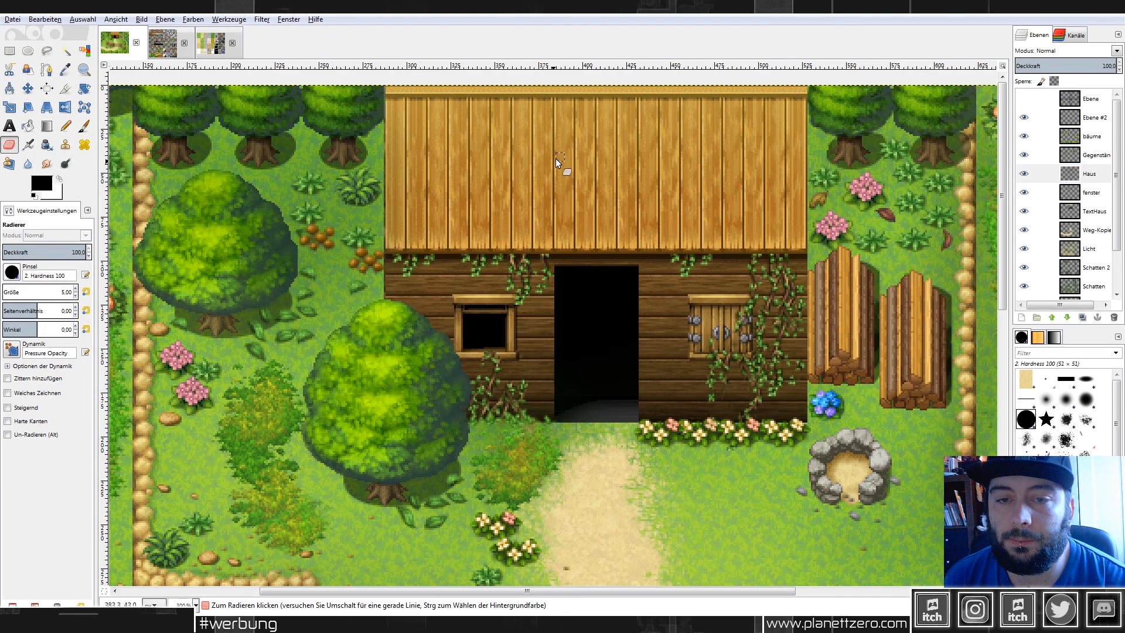
Copy the small grey window with the wooden awning from the tileset onto the fenster layer, placing one at each side of the roof.
left_click(1091, 192)
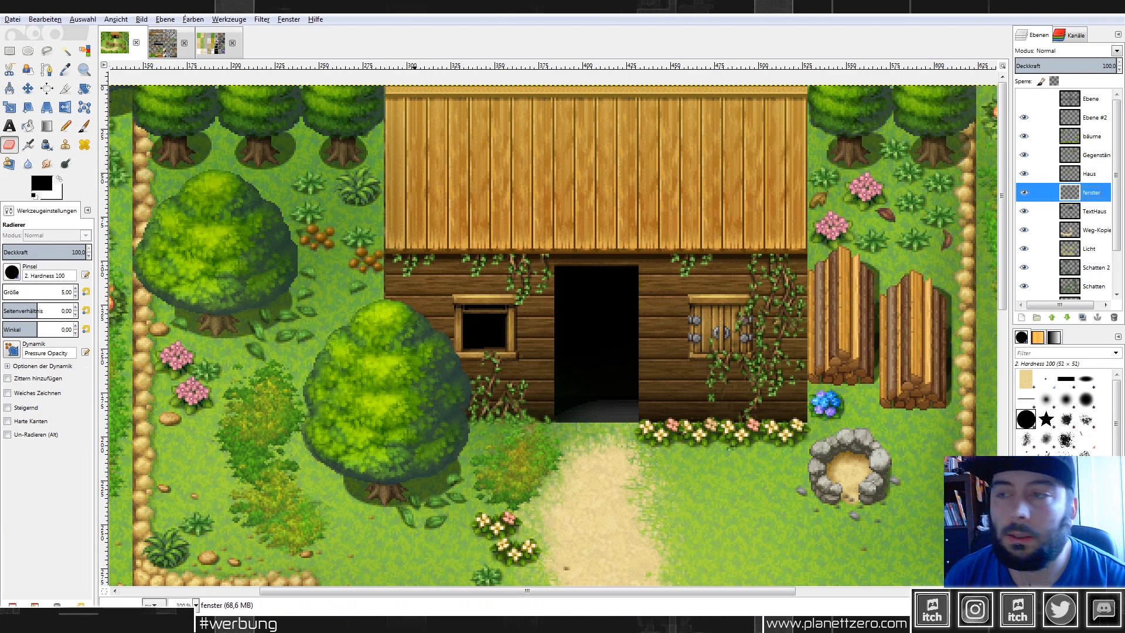
left_click(151, 50)
left_click(9, 51)
left_click(366, 211)
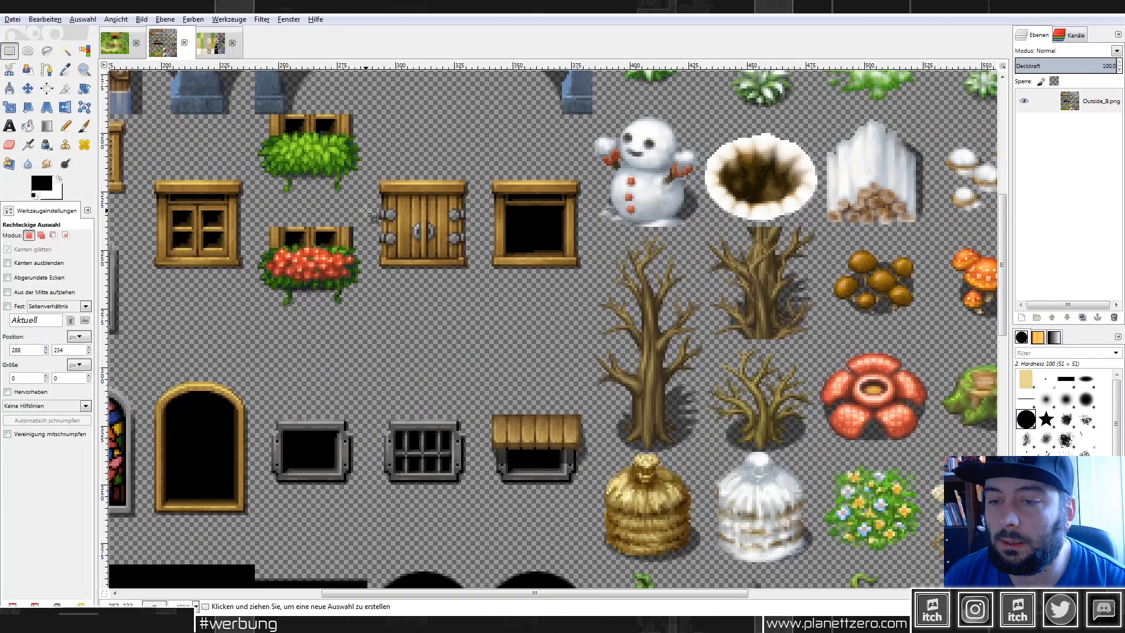
key("ctrl")
left_click_drag(479, 403, 594, 488)
key("ctrl+c")
left_click(115, 42)
key("ctrl+v")
left_click_drag(572, 341, 746, 162)
key("ctrl")
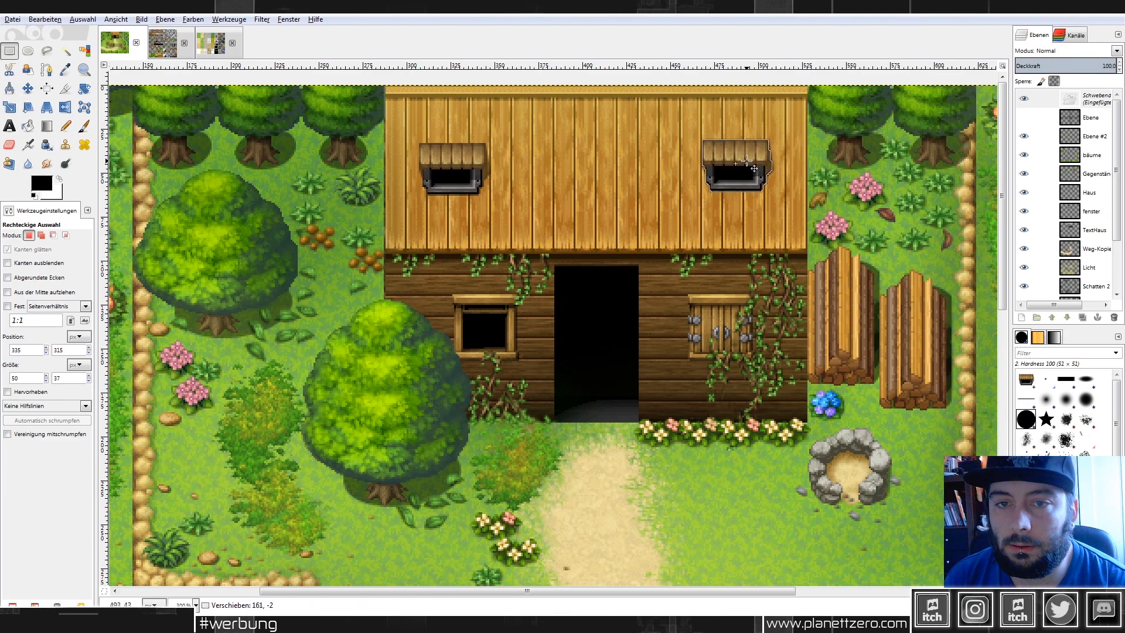
Select the awnings of both roof windows and set their brightness to 42 and contrast to 29.
left_click_drag(782, 214, 390, 152)
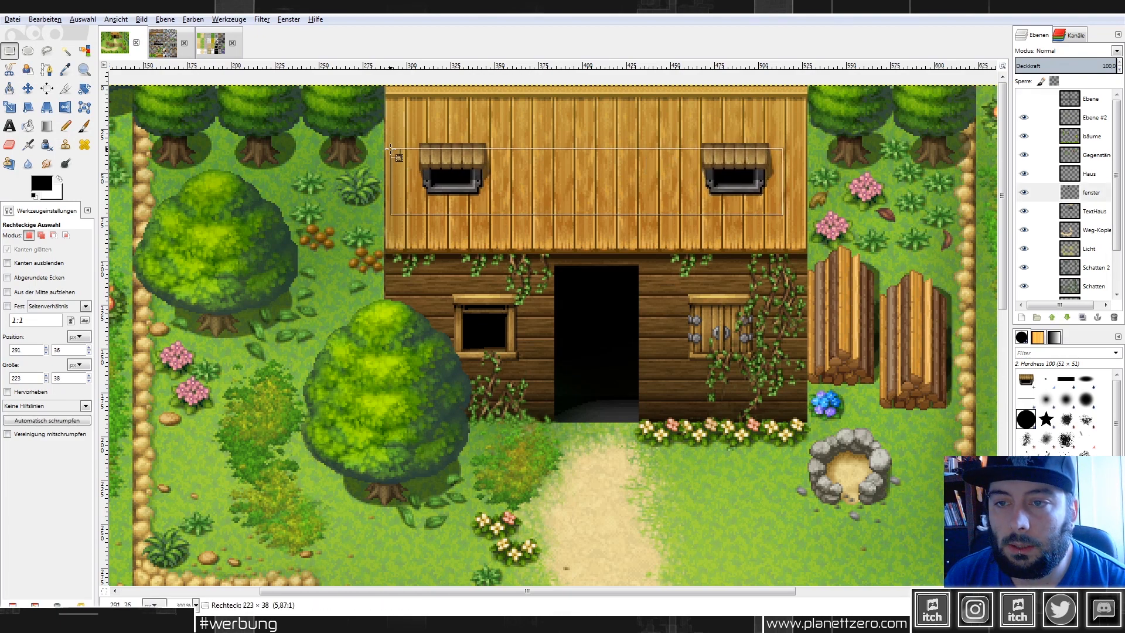
left_click(648, 110, "ctrl")
scroll(659, 206, "down", 3)
scroll(568, 187, "up", 3)
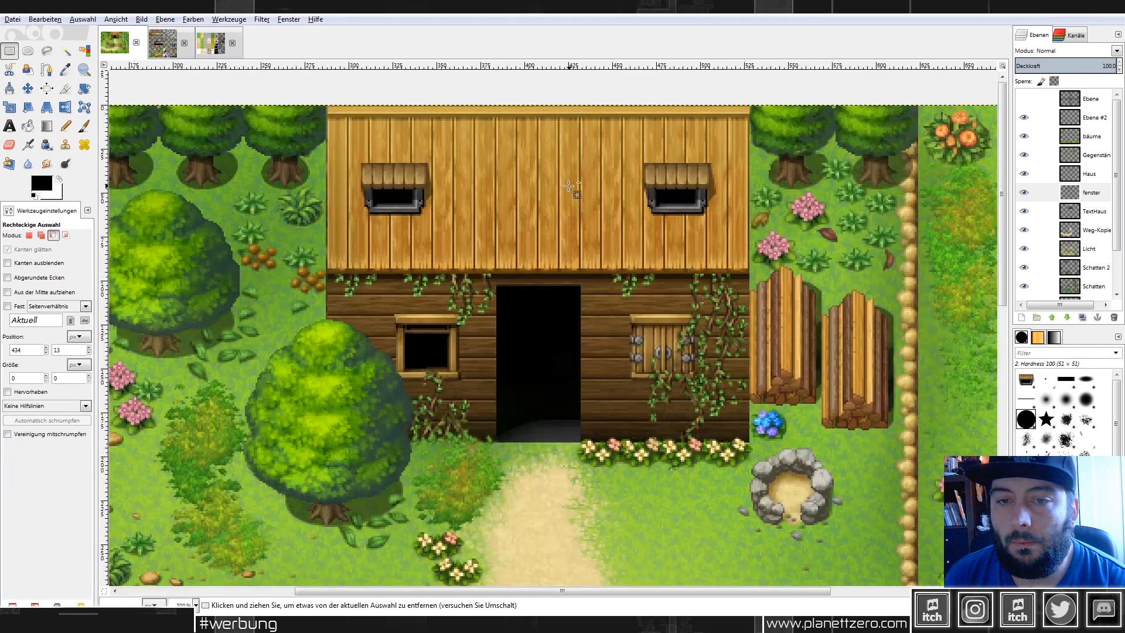
left_click_drag(343, 147, 736, 191)
scroll(353, 154, "up", 1)
left_click(187, 19)
left_click(213, 76)
left_click_drag(116, 139, 132, 159)
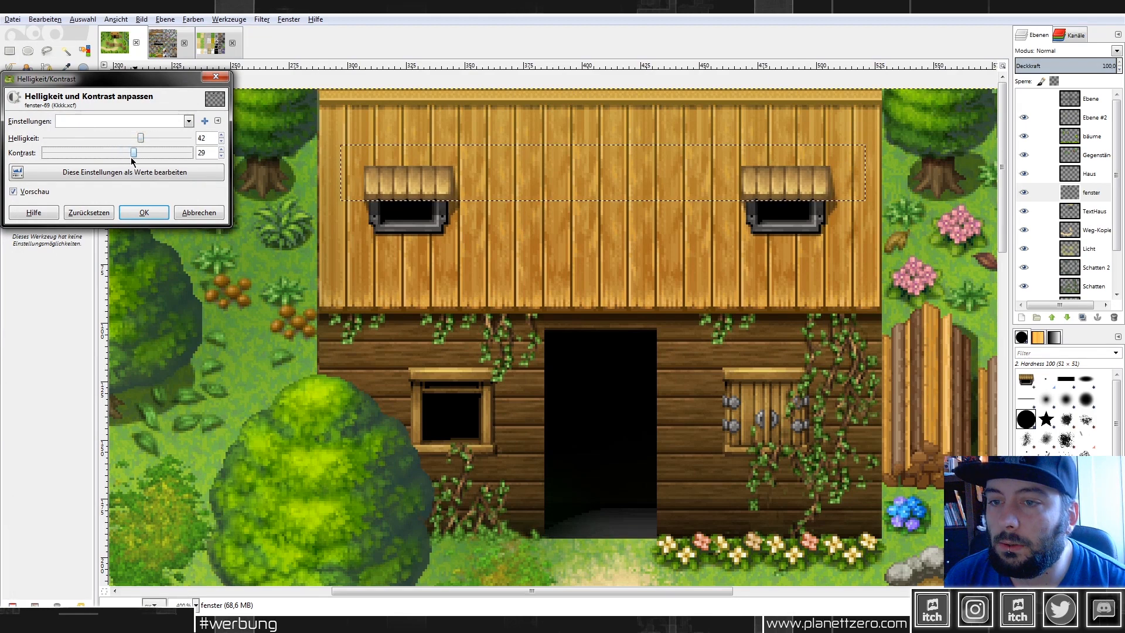
left_click(151, 212)
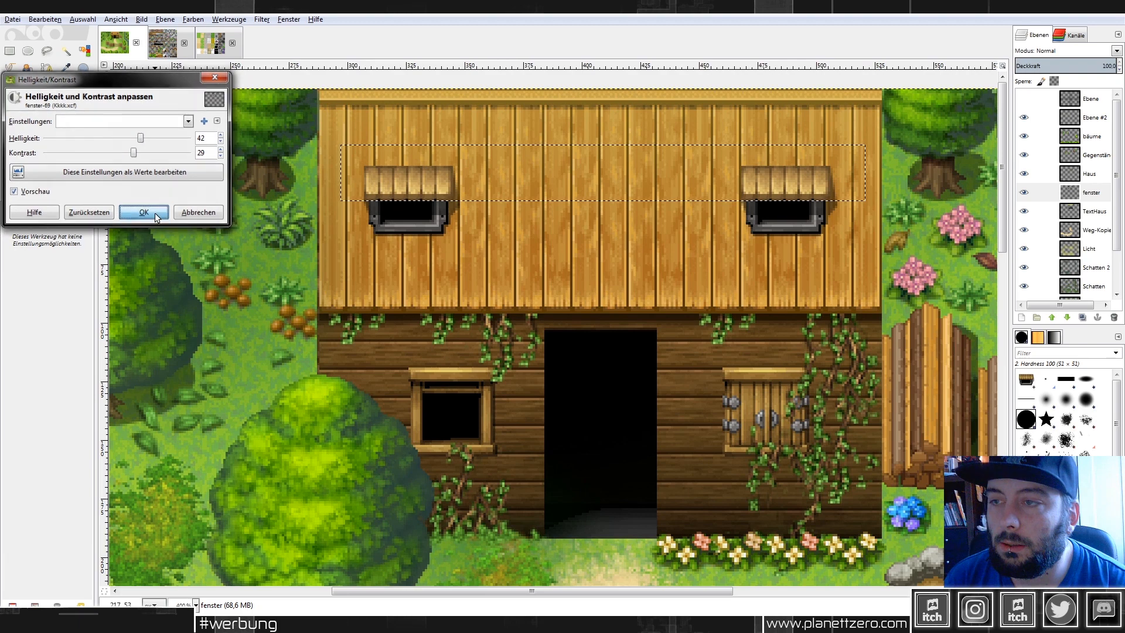
Adjust the selected awnings' colour with hue 2, lightness 12 and saturation 23.
left_click(193, 30)
left_click(126, 36)
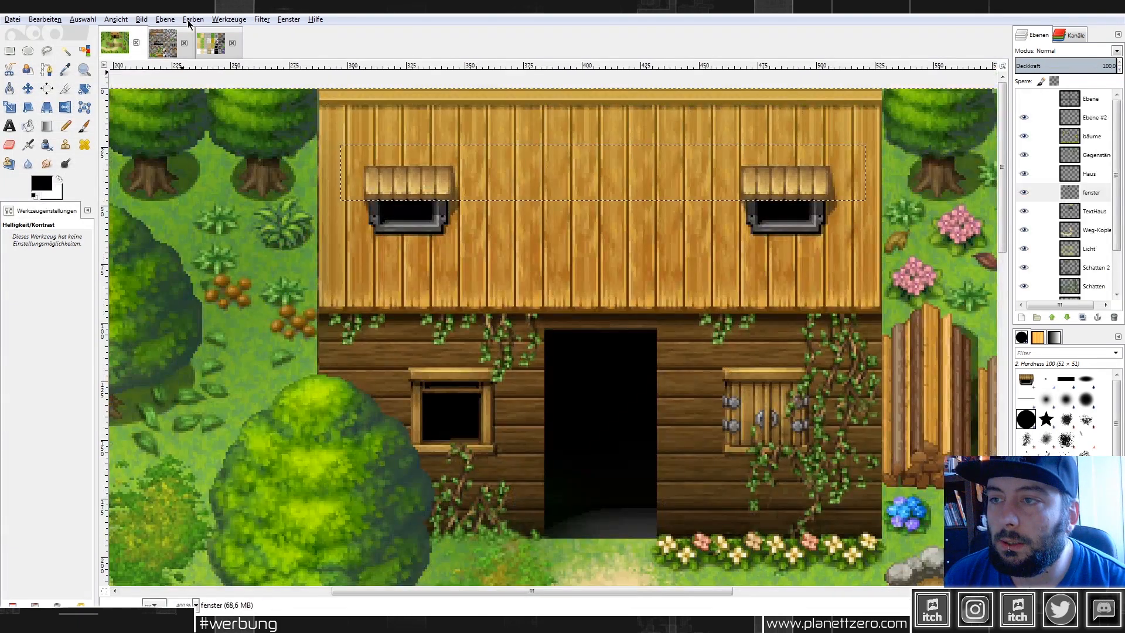
left_click(188, 20)
left_click(218, 52)
mouse_move(139, 241)
left_mouse_down()
mouse_move(115, 271)
mouse_move(153, 276)
mouse_move(137, 239)
mouse_move(144, 256)
left_mouse_up()
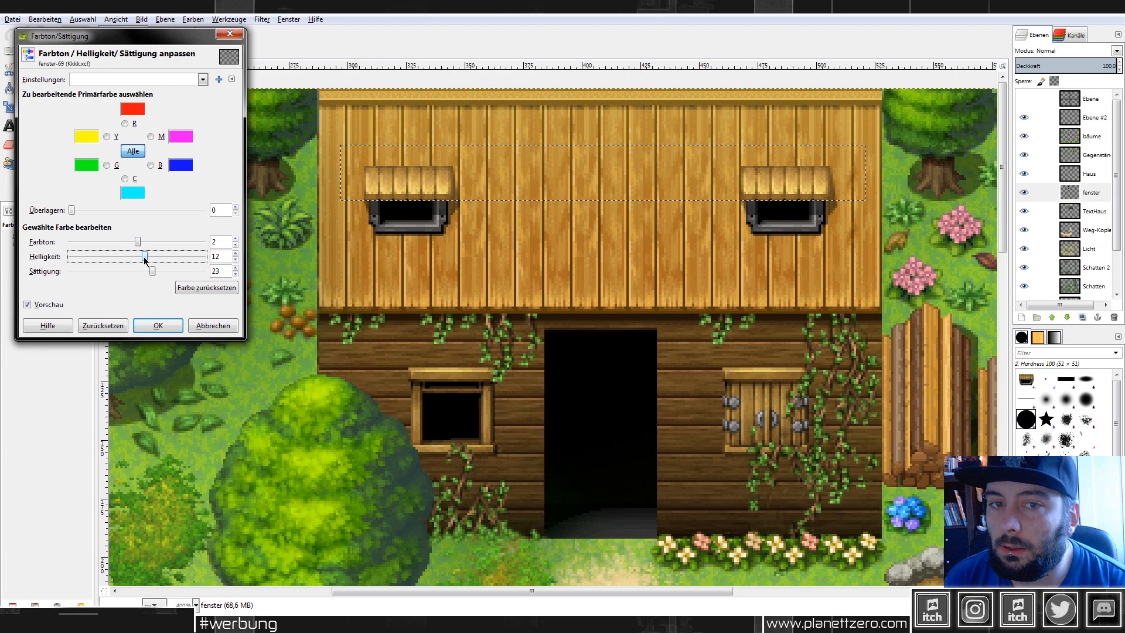
left_click(177, 326)
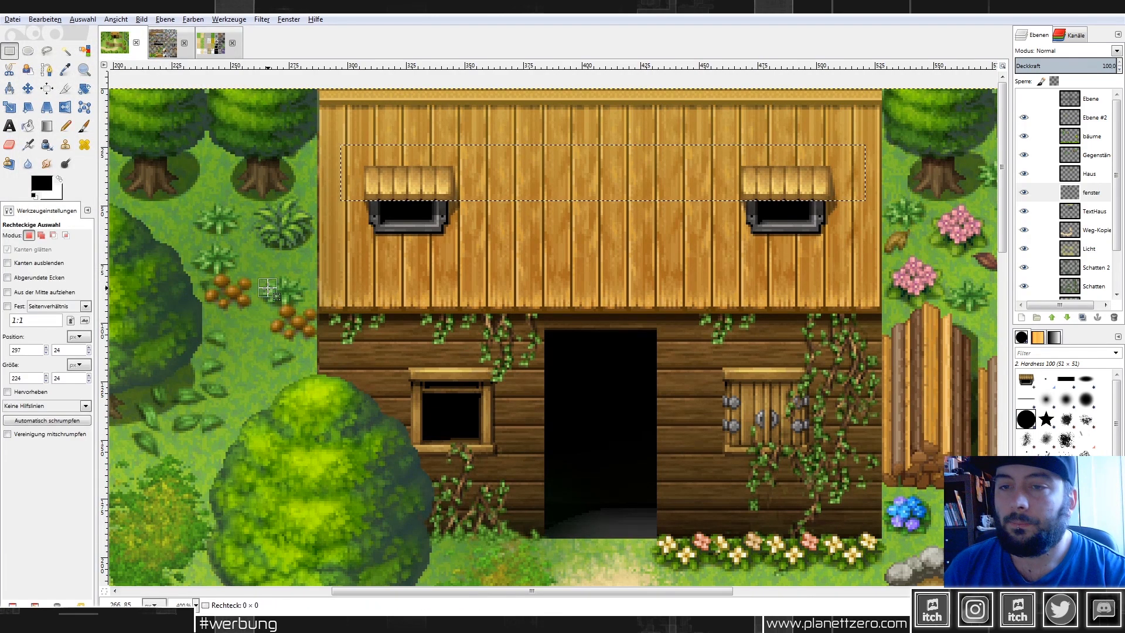
Inspect the recoloured roof windows up close and on the whole map, and check the Haus layer's content by hiding it.
scroll(529, 277, "down", 2)
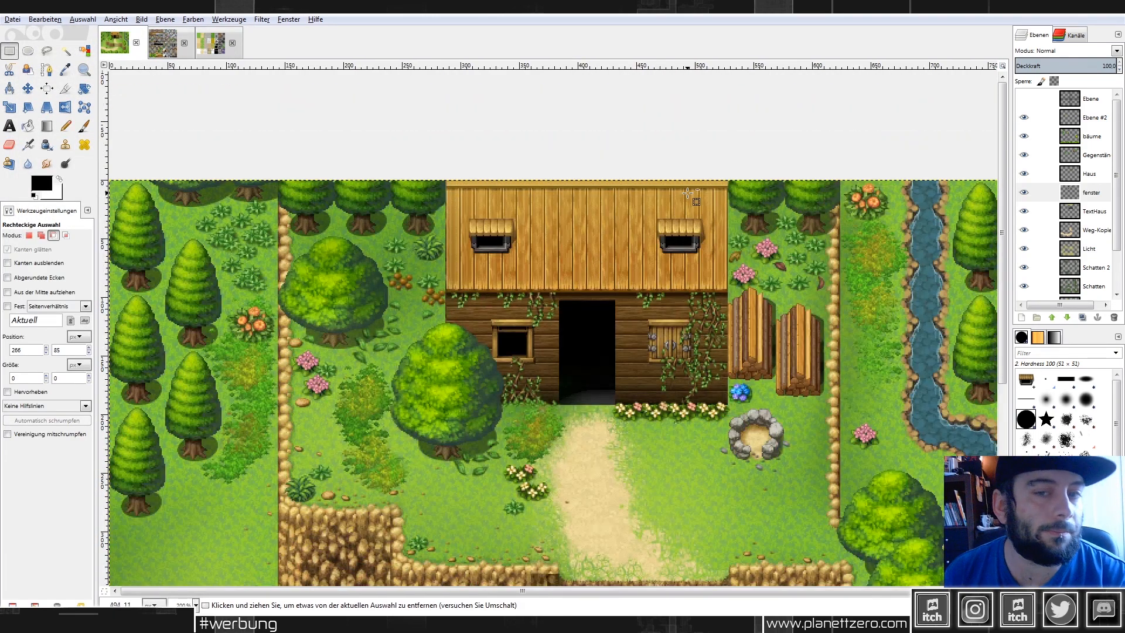
scroll(618, 239, "down", 3)
scroll(535, 128, "up", 3)
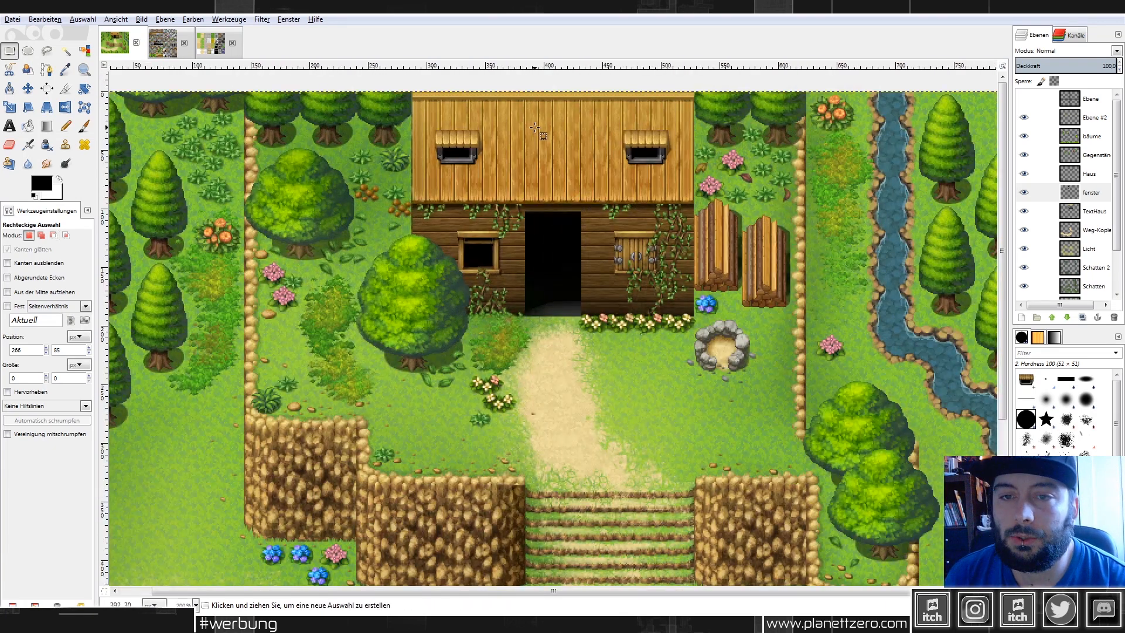
scroll(535, 128, "up", 2)
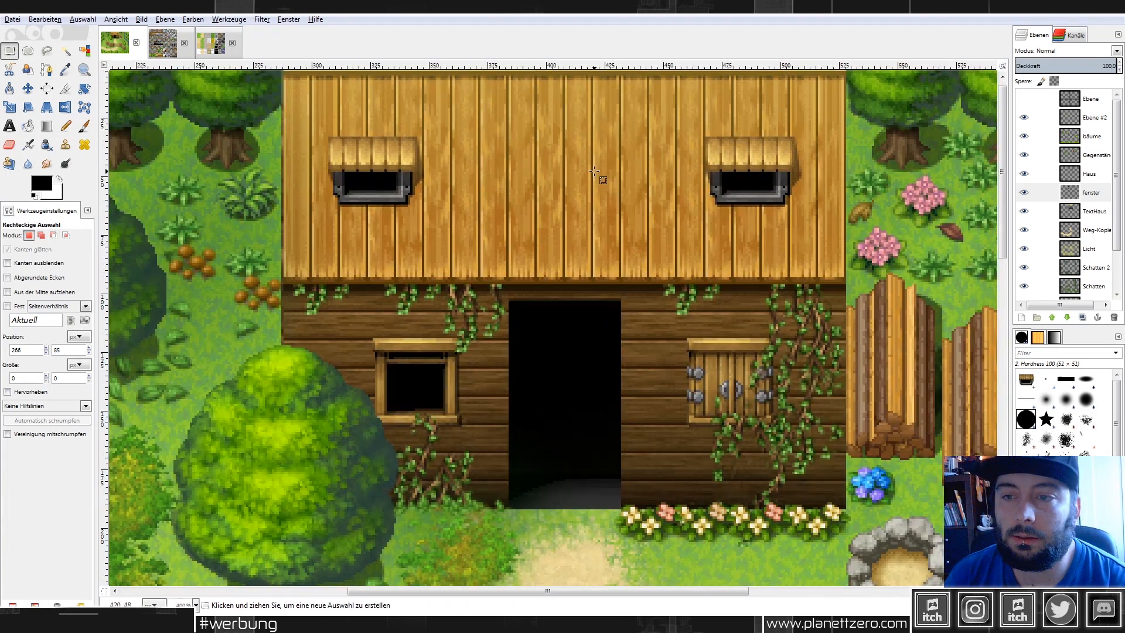
scroll(595, 171, "down", 4)
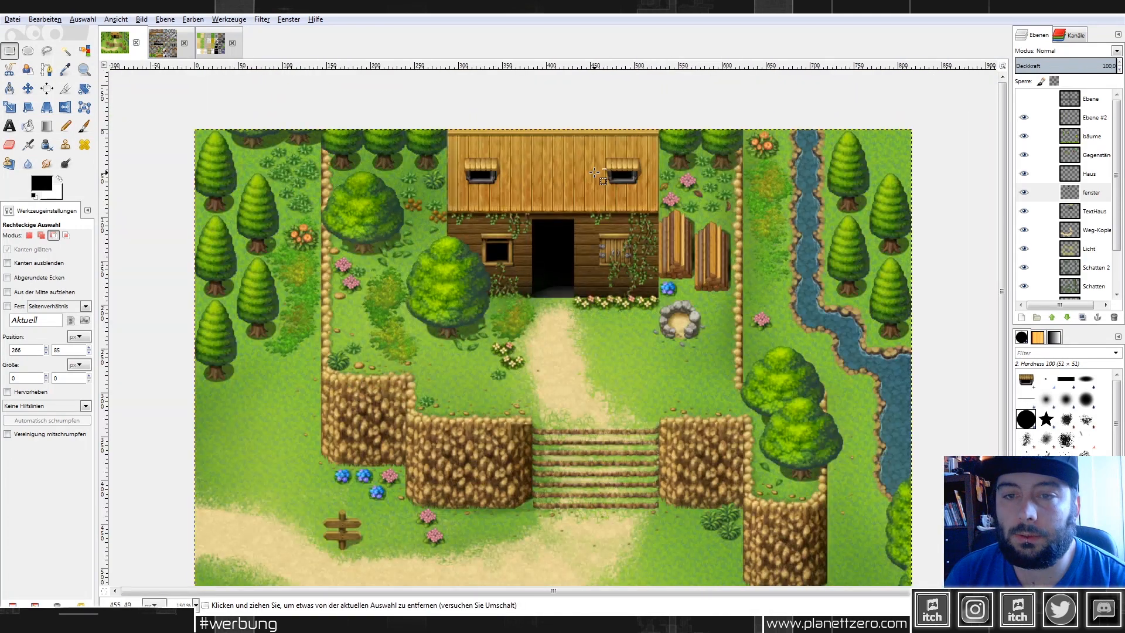
scroll(563, 149, "up", 3)
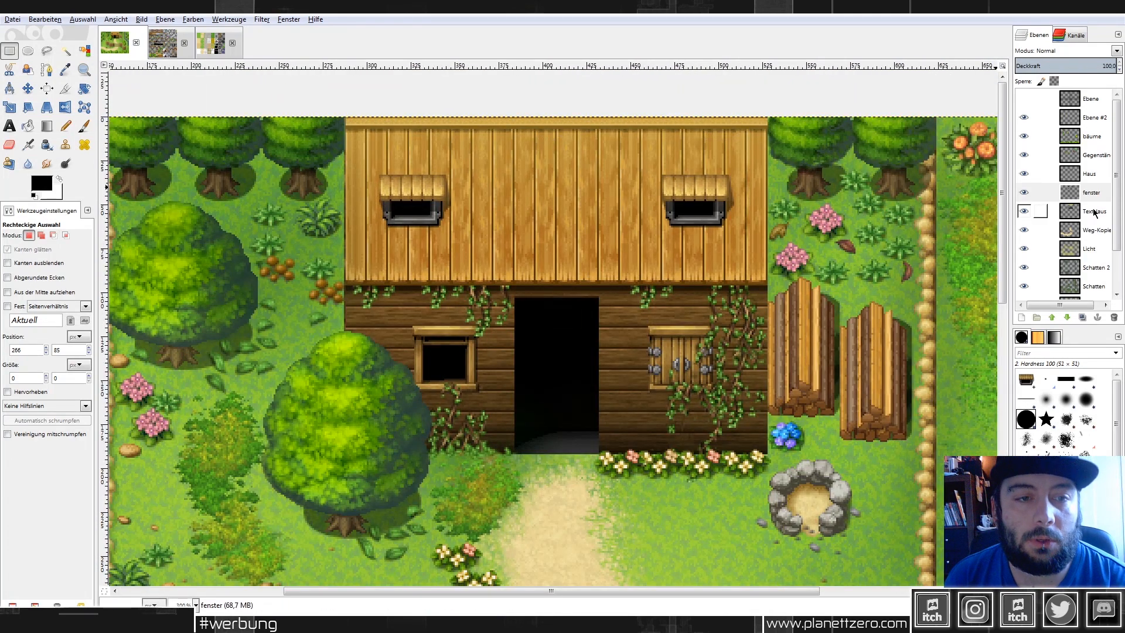
left_click(1049, 194)
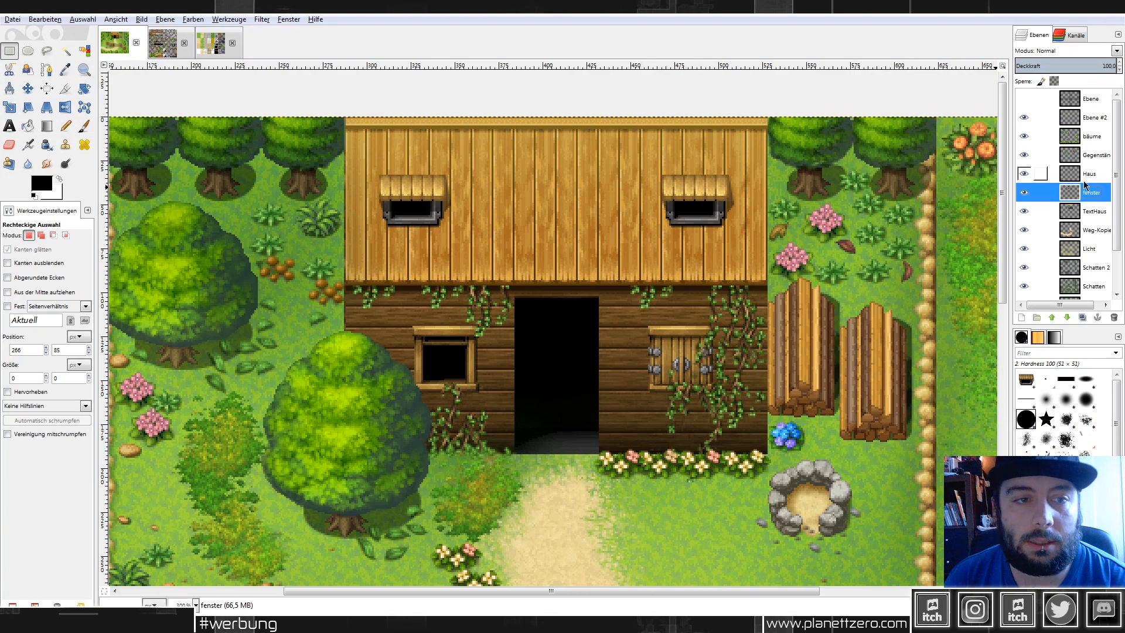
left_click(1092, 215)
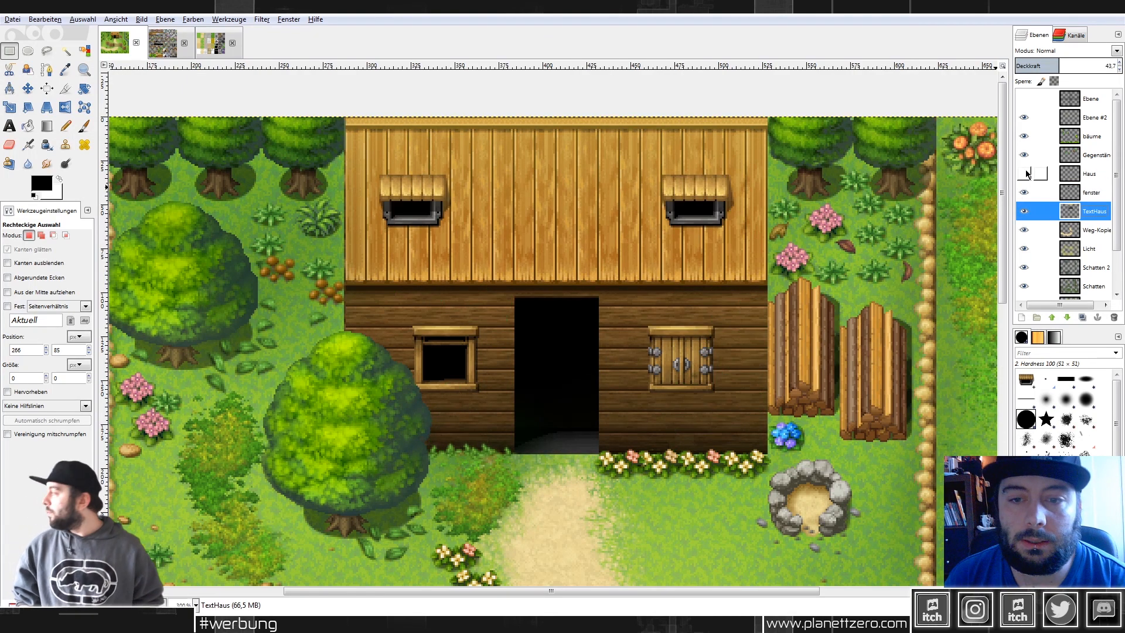
Make the Haus layer active and copy the branching crack, about 50 × 87 px, from the Outside_B.png tileset.
left_click(1087, 176)
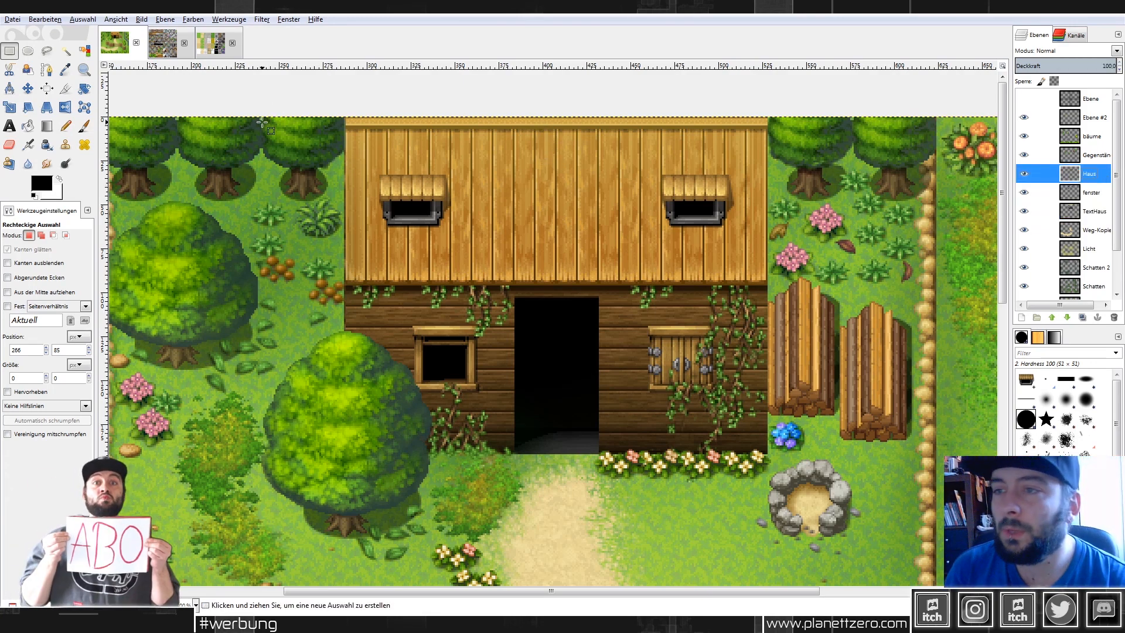
left_click(163, 45)
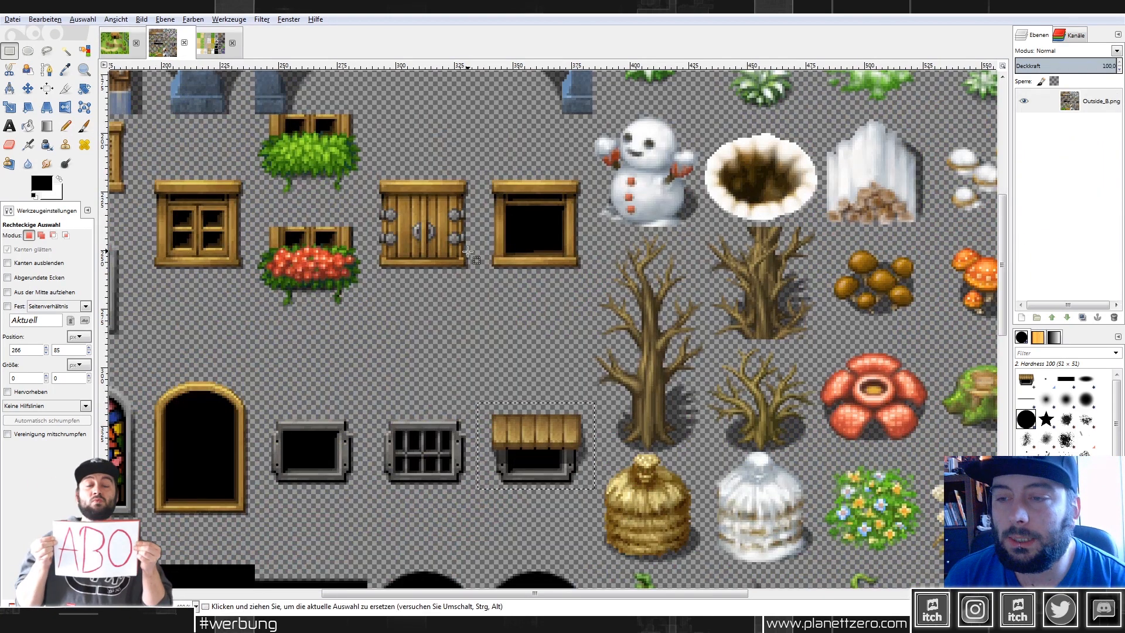
key("ctrl")
scroll(753, 336, "down", 2)
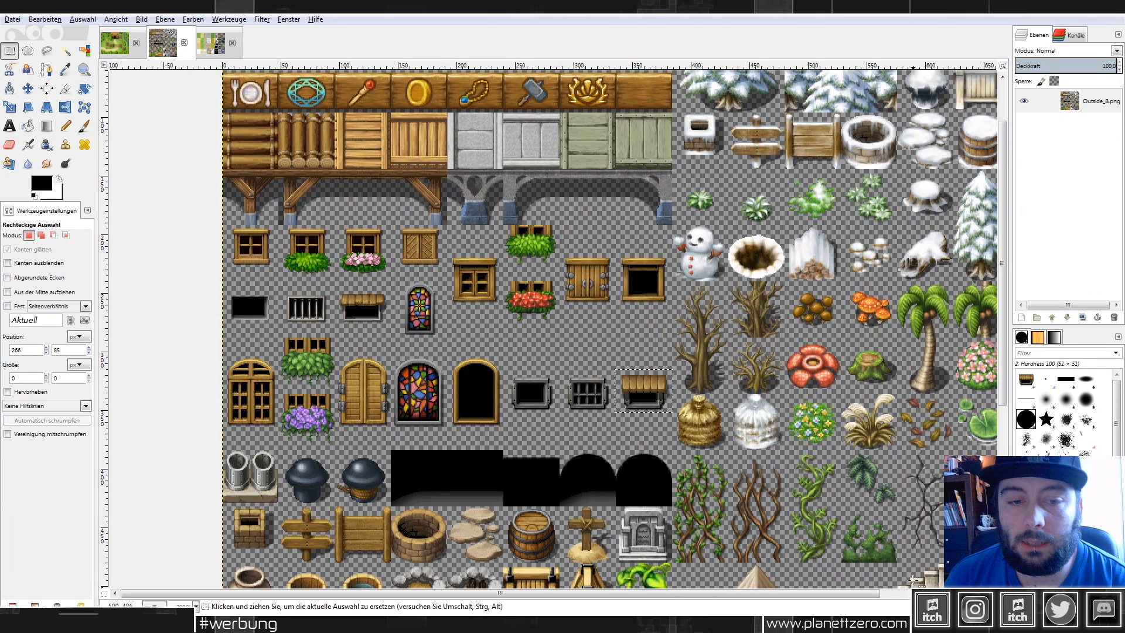
scroll(919, 507, "down", 1)
scroll(872, 505, "up", 2)
scroll(619, 460, "down", 1)
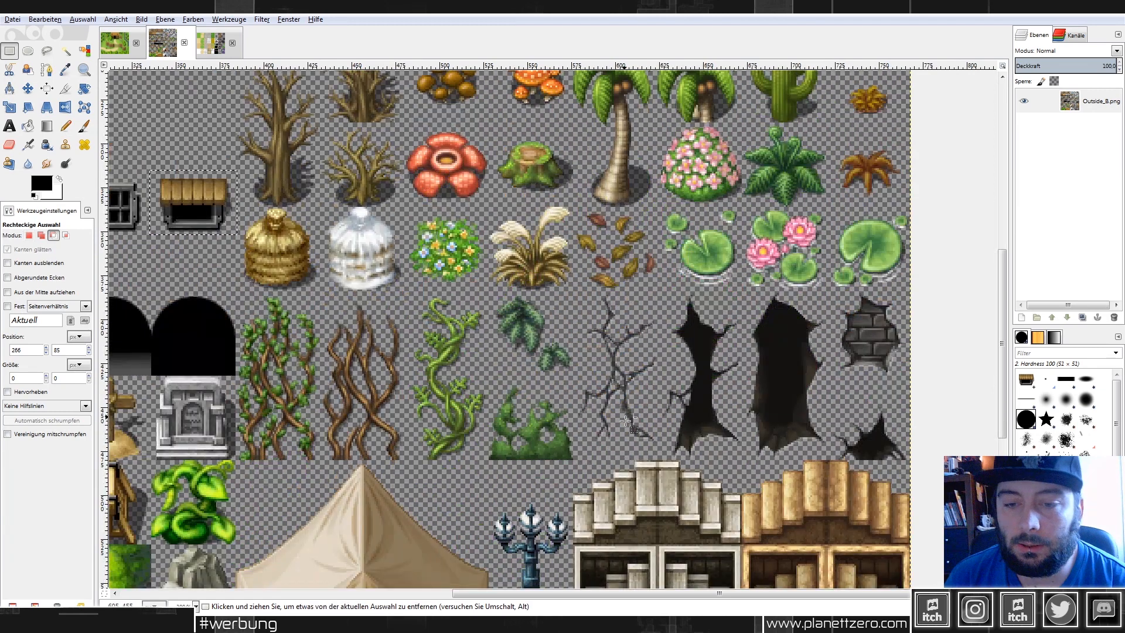
scroll(624, 415, "up", 1)
left_click_drag(563, 254, 677, 457)
left_click_drag(578, 354, 576, 352)
key("ctrl+c")
Paste the crack twice onto the house roof, placing the two copies side by side between the windows.
left_click(115, 44)
key("ctrl+v")
left_click_drag(558, 361, 498, 219)
left_click(498, 219)
key("ctrl+v")
left_click_drag(493, 228, 629, 227)
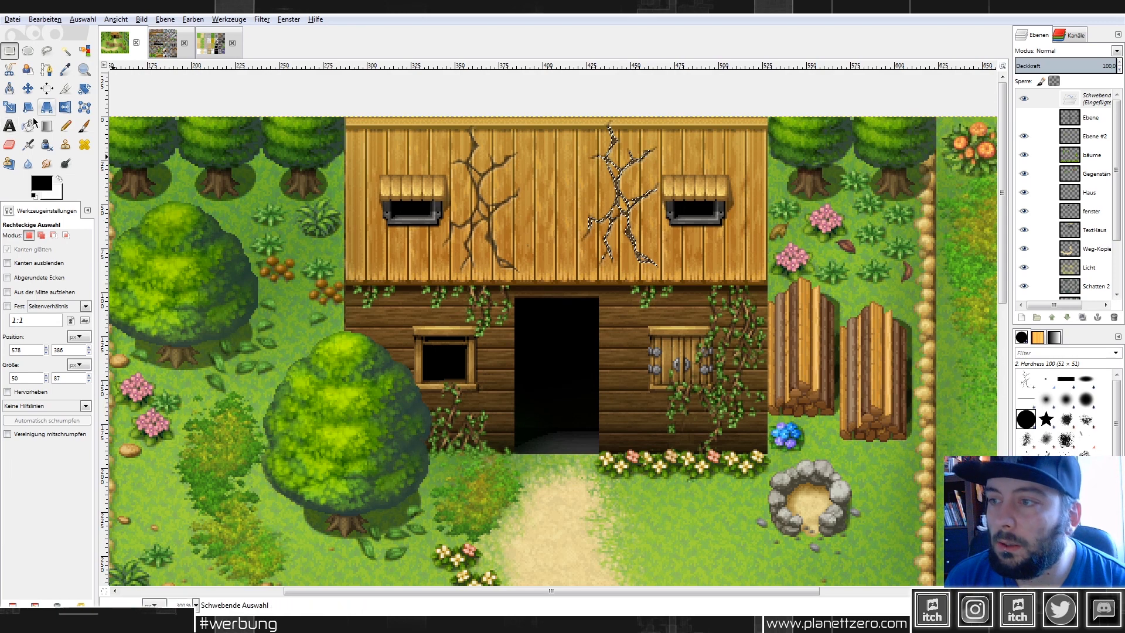
Flip the second crack vertically and anchor it to the Haus layer.
left_click(65, 106)
left_click(117, 157, "ctrl")
key("r")
key("ctrl+h")
Thin out both roof cracks with the Eraser, using the Cell 01 brush at size 25.98.
scroll(610, 174, "up", 1)
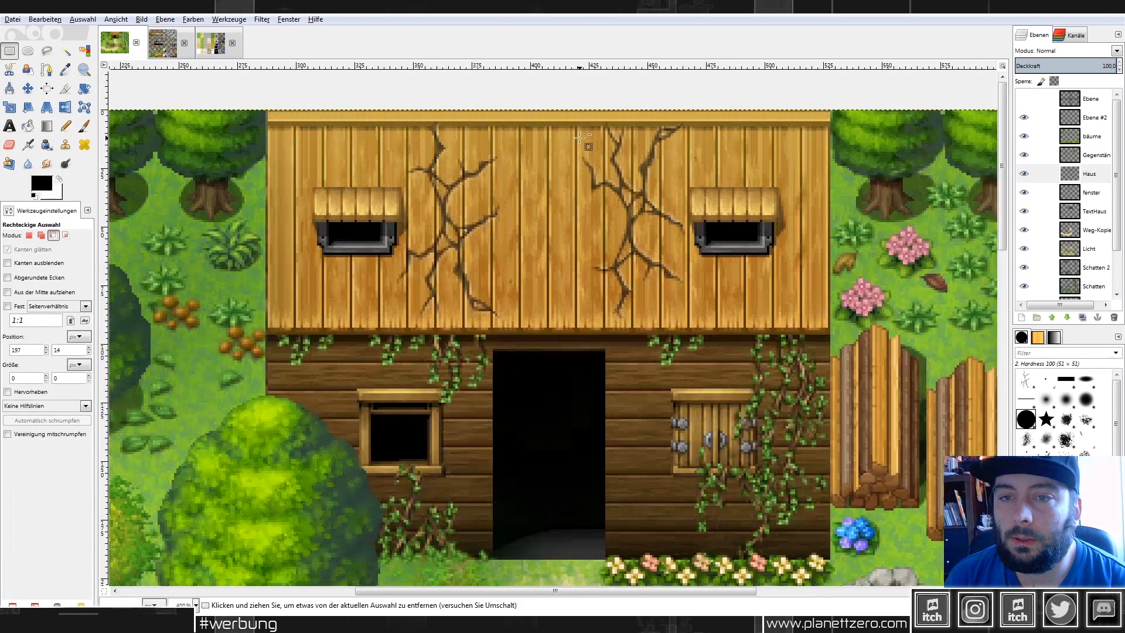
key("shift+e")
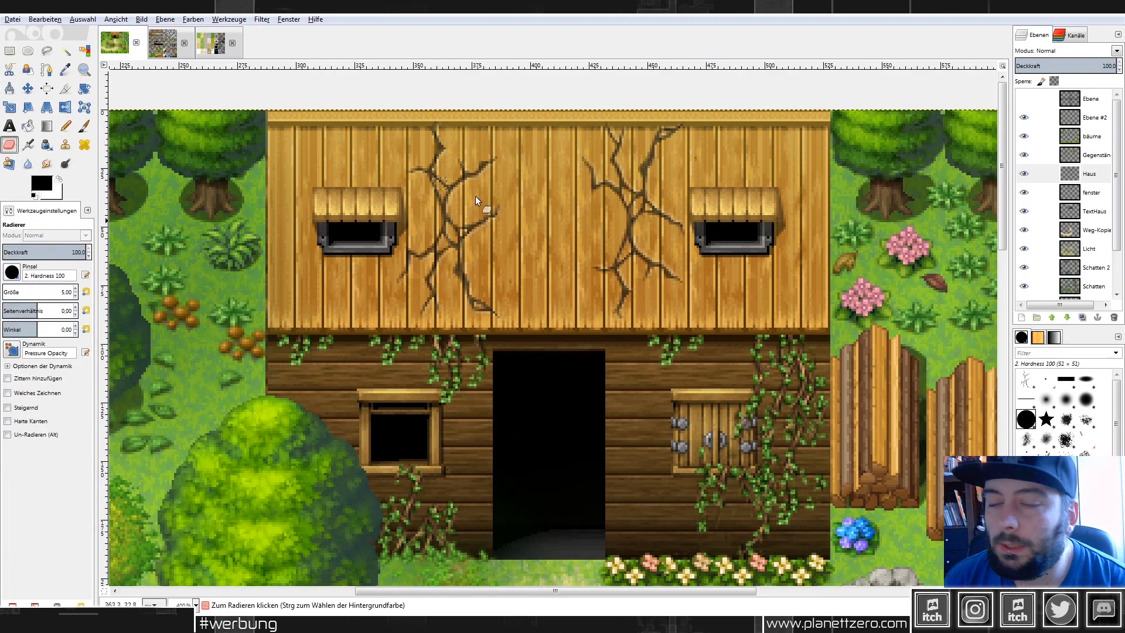
left_click(1086, 458)
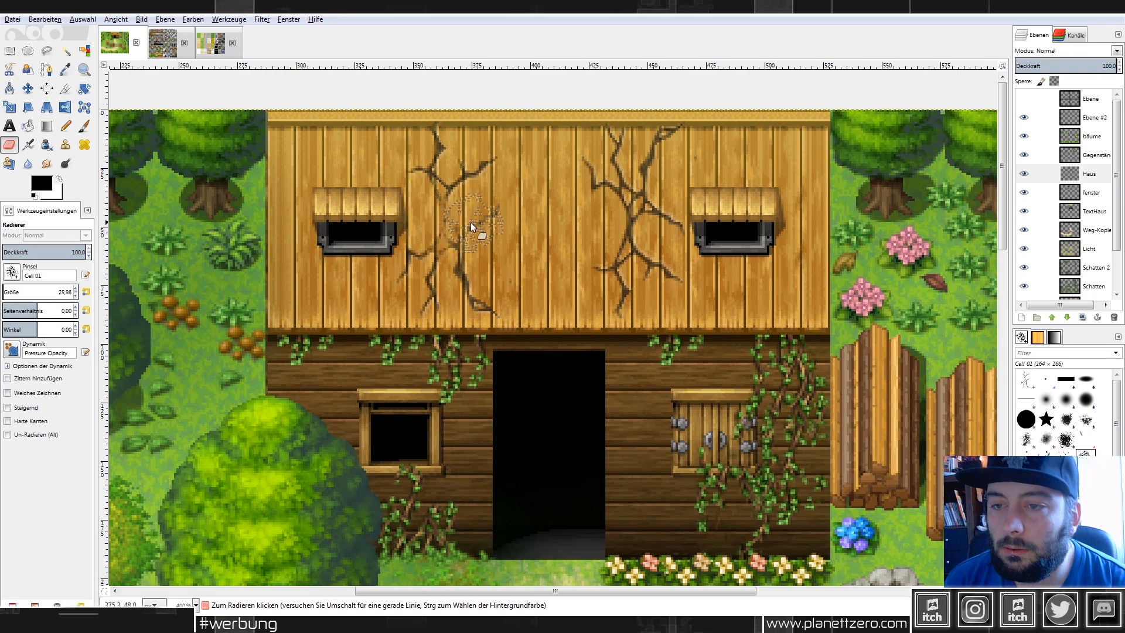
left_click(479, 169)
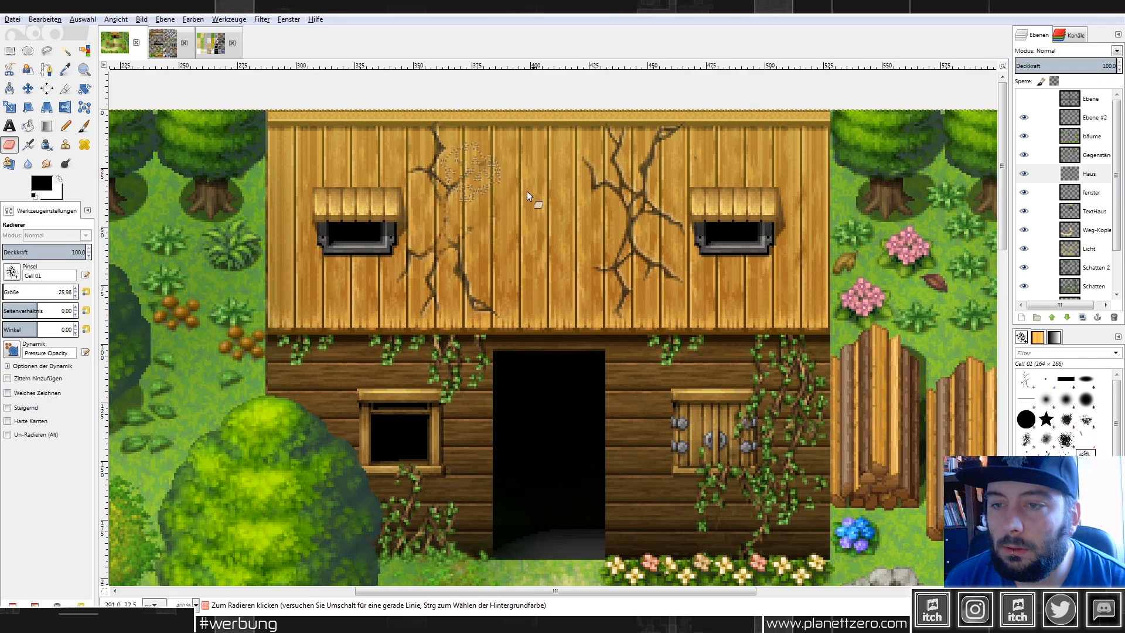
left_click(484, 282)
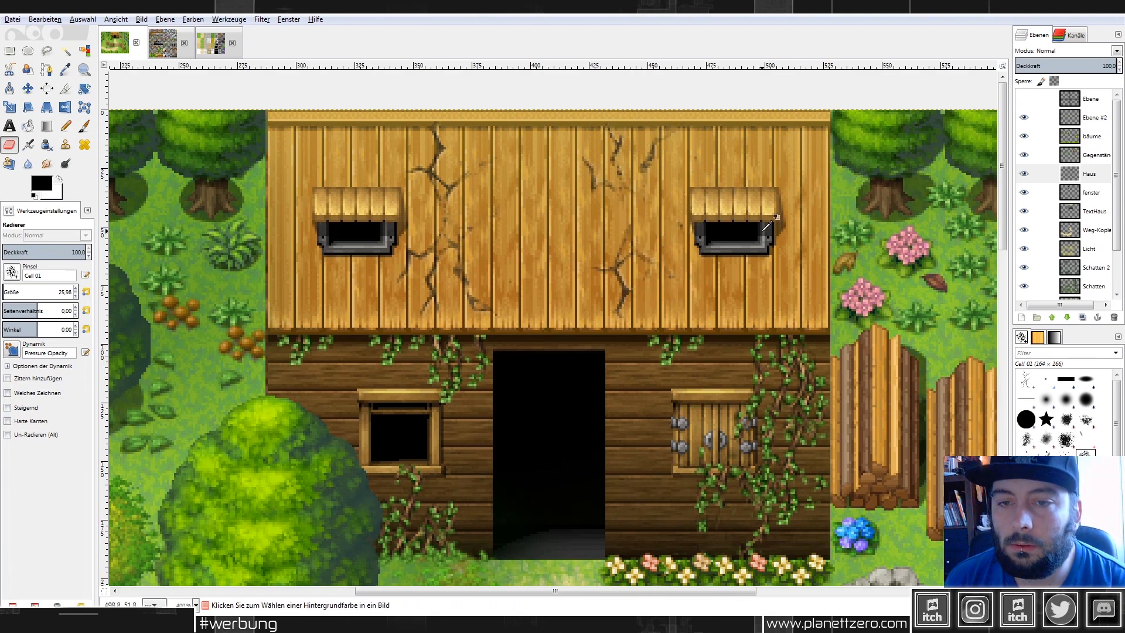
Copy the lower part of the left crack, about 64 × 46 px, and paste it at the roof's lower left corner.
scroll(794, 232, "down", 3)
scroll(591, 201, "up", 3)
key("r")
left_click_drag(328, 272, 447, 419)
left_click(472, 335)
left_click_drag(477, 375, 327, 267)
key("ctrl+c")
key("ctrl+v")
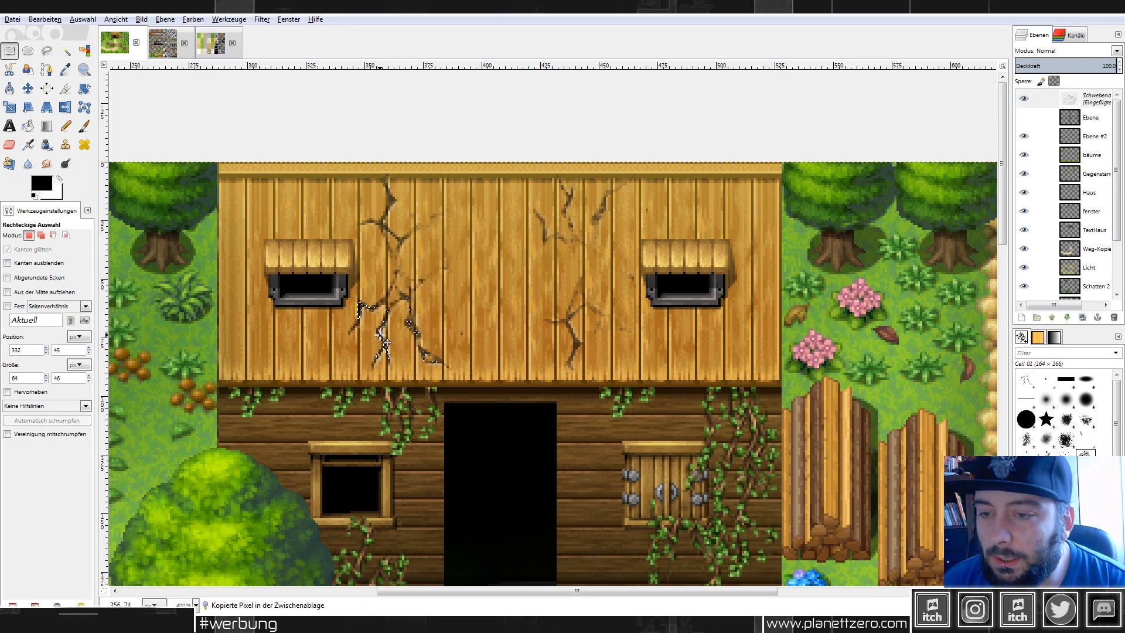
left_click_drag(379, 367, 226, 404)
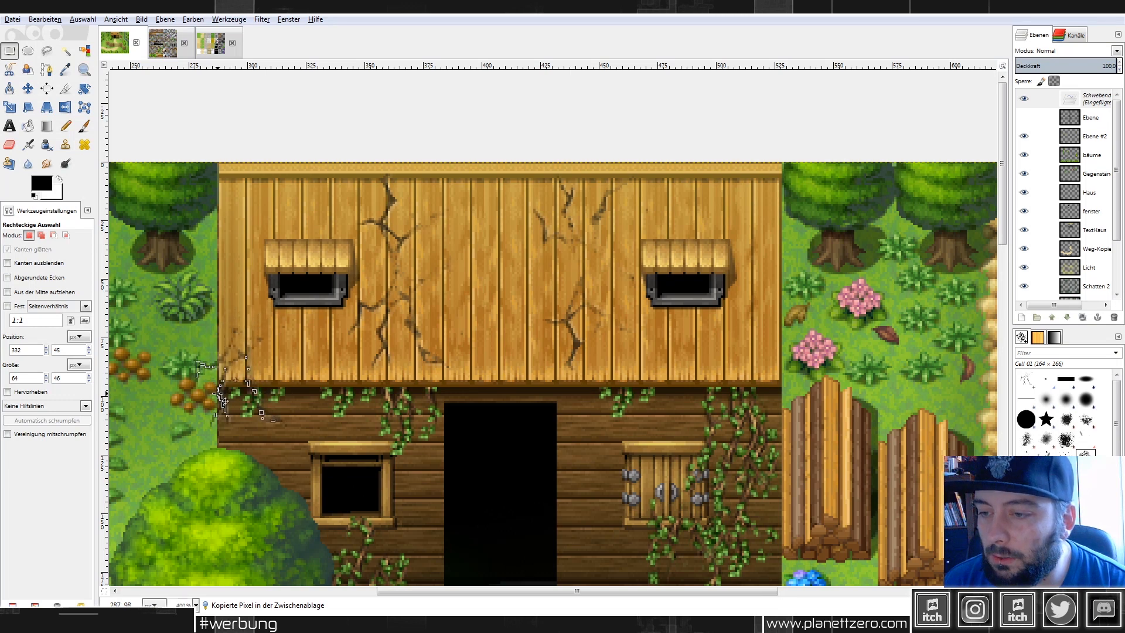
Trim the pasted crack along the wall and the roof's left edge, anchoring it to the Haus layer.
left_click(10, 146)
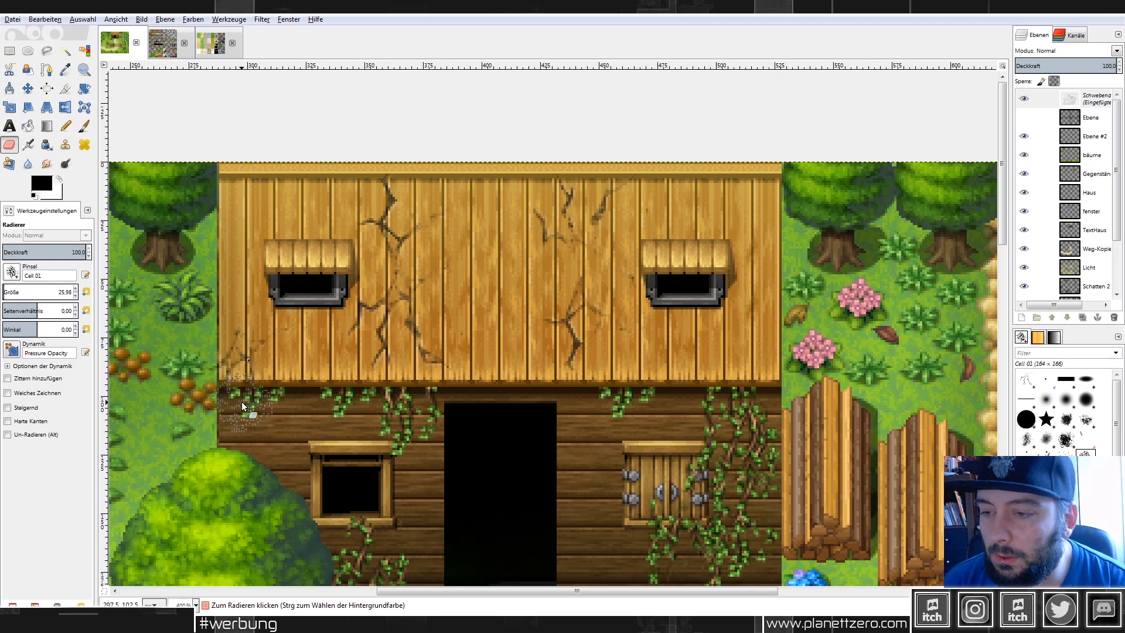
left_click(10, 51)
key("ctrl+h")
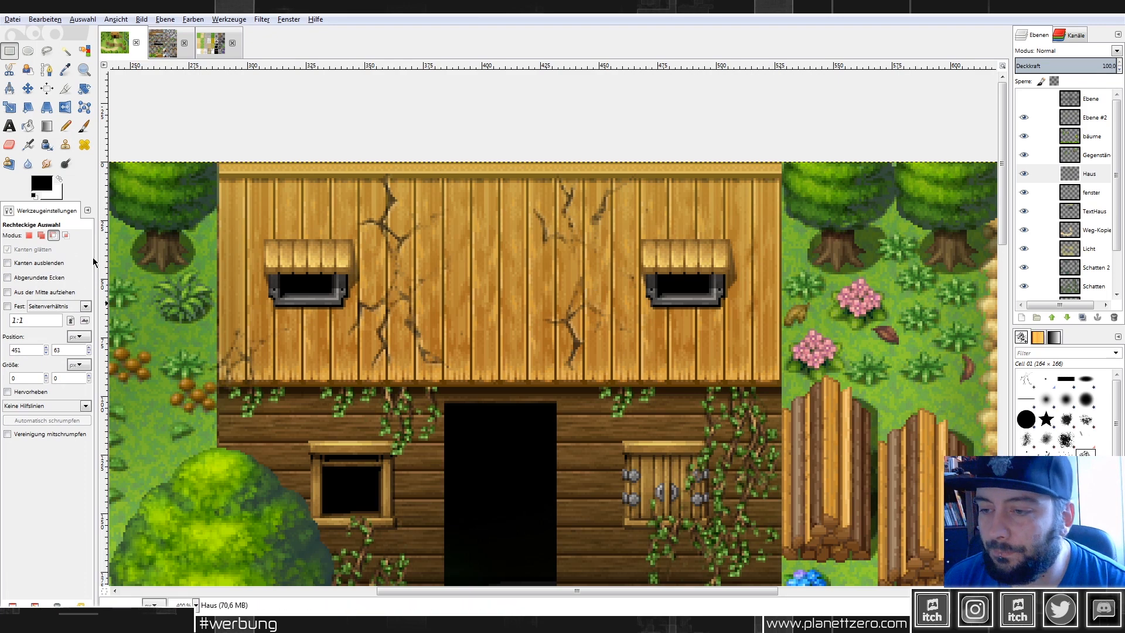
left_click_drag(207, 362, 220, 378)
left_click(469, 343)
scroll(634, 270, "down", 3)
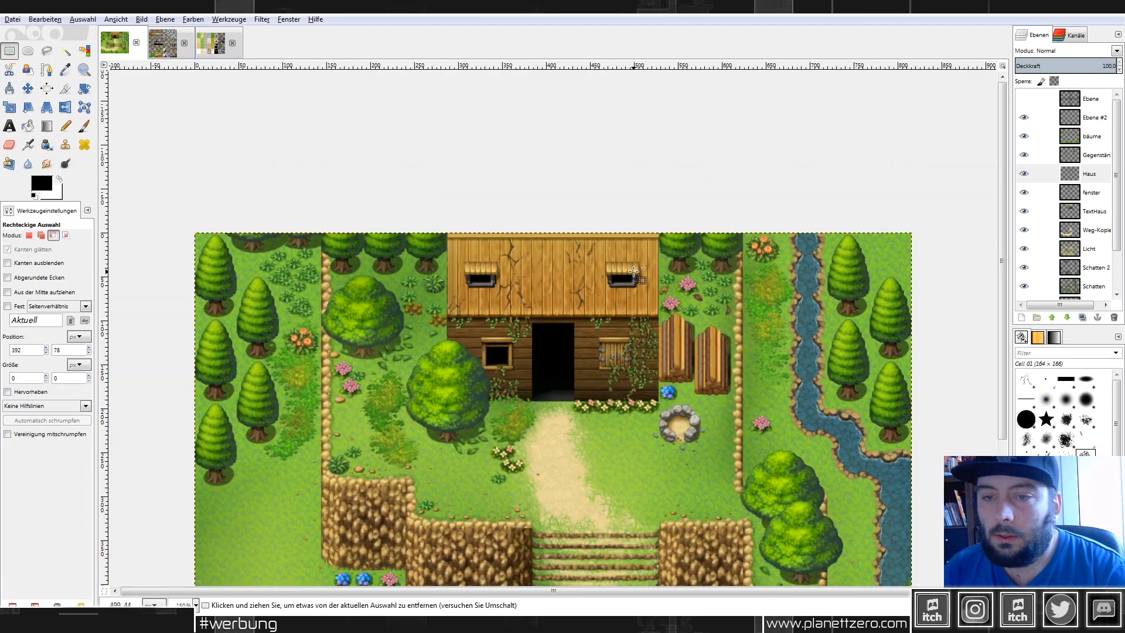
Copy the crack at the roof's lower left corner, about 25 × 25 px, and anchor the pasted copy on the Haus layer.
scroll(511, 299, "up", 4)
left_click_drag(276, 285, 356, 364)
key("ctrl+c")
key("ctrl+v")
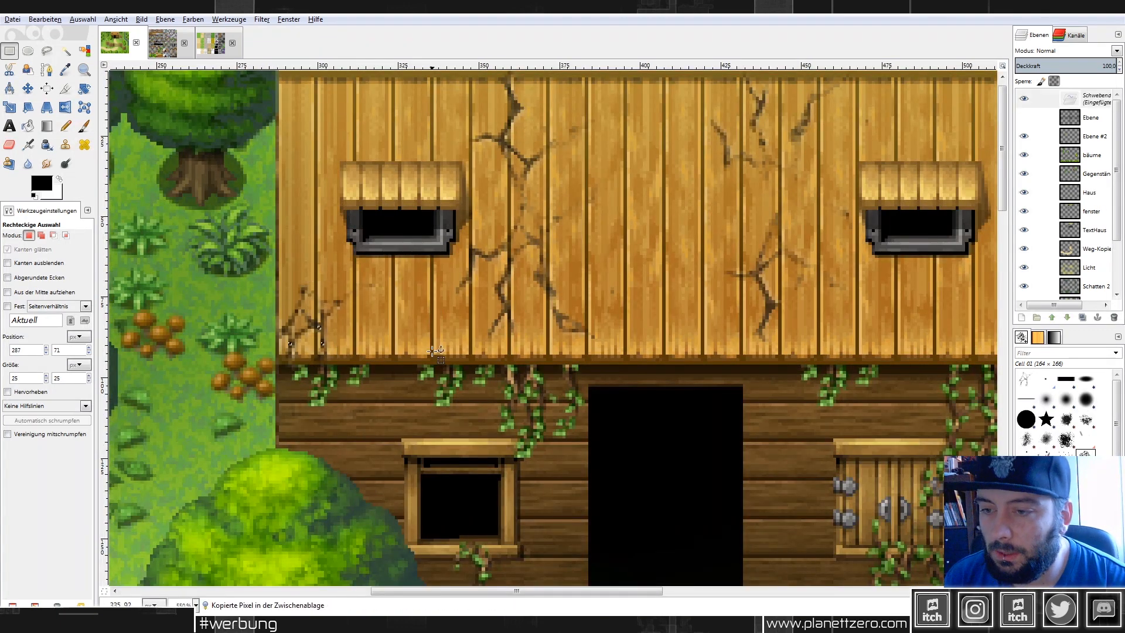
left_click(415, 319)
scroll(646, 346, "down", 5)
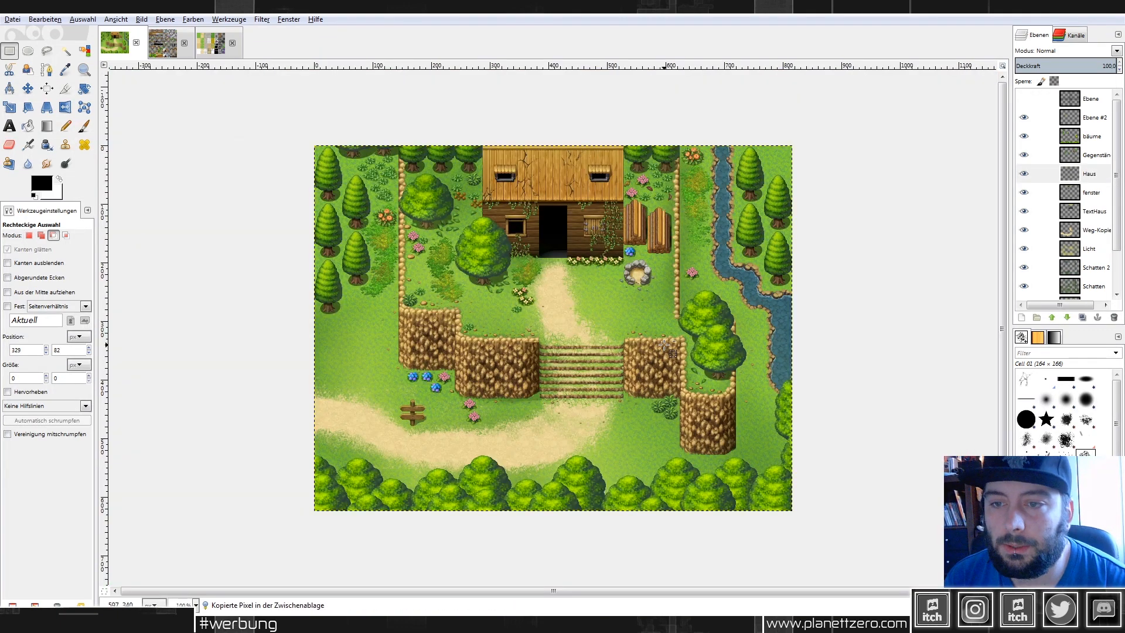
Select the whole roof area with its cracks, about 236 × 108 px, and turn it into a floating selection by cutting and pasting.
scroll(518, 137, "up", 2)
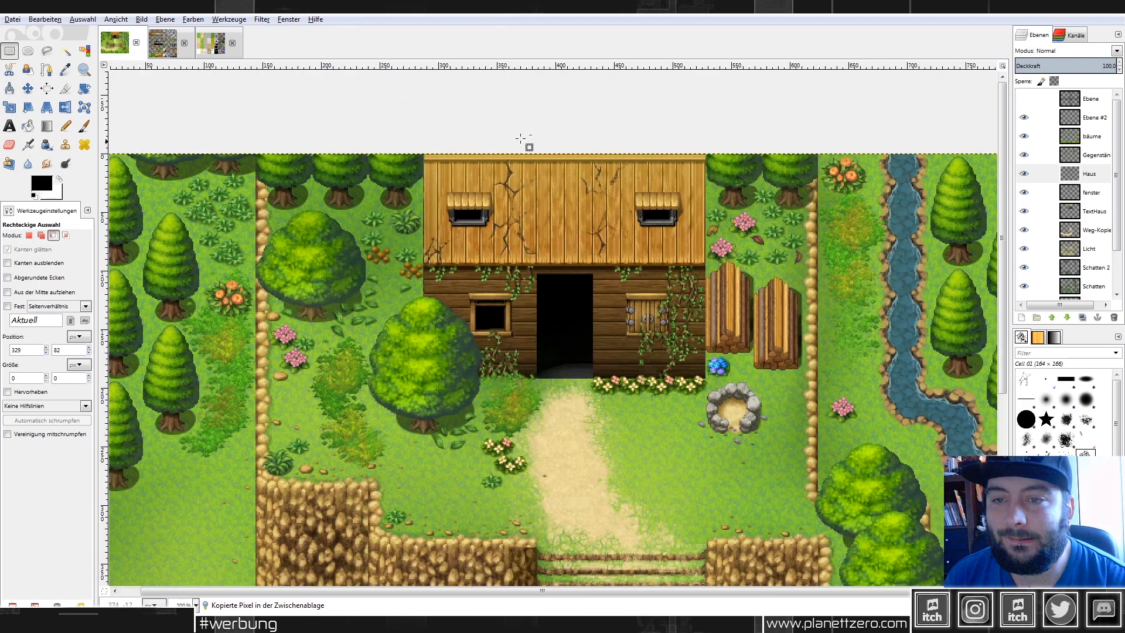
left_click_drag(422, 139, 698, 267)
scroll(478, 220, "up", 3)
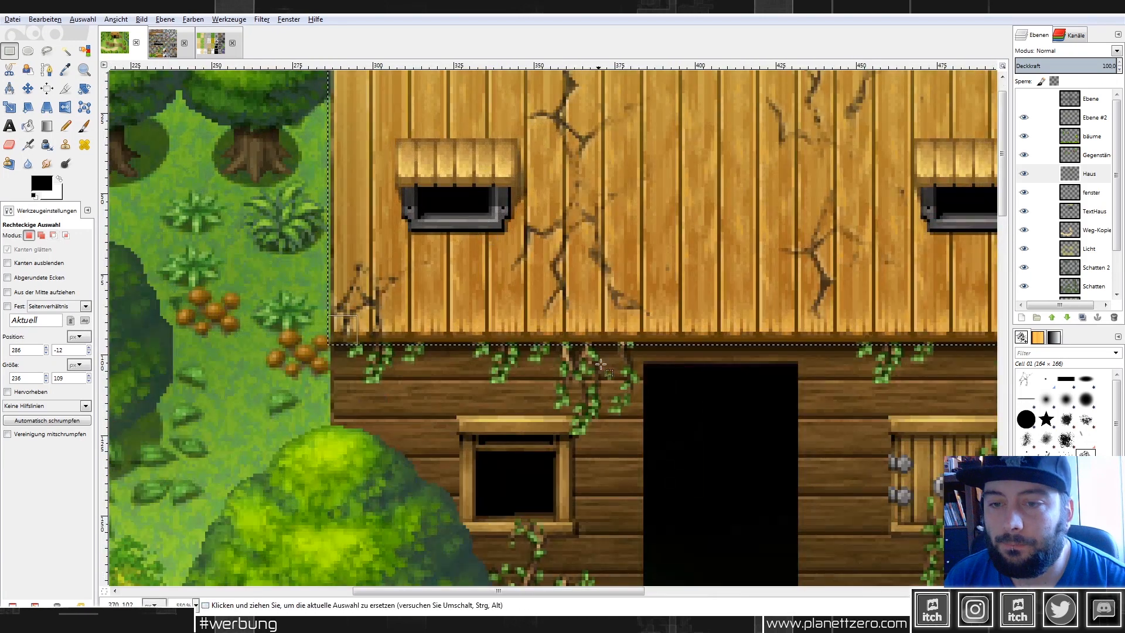
left_click_drag(597, 339, 595, 335)
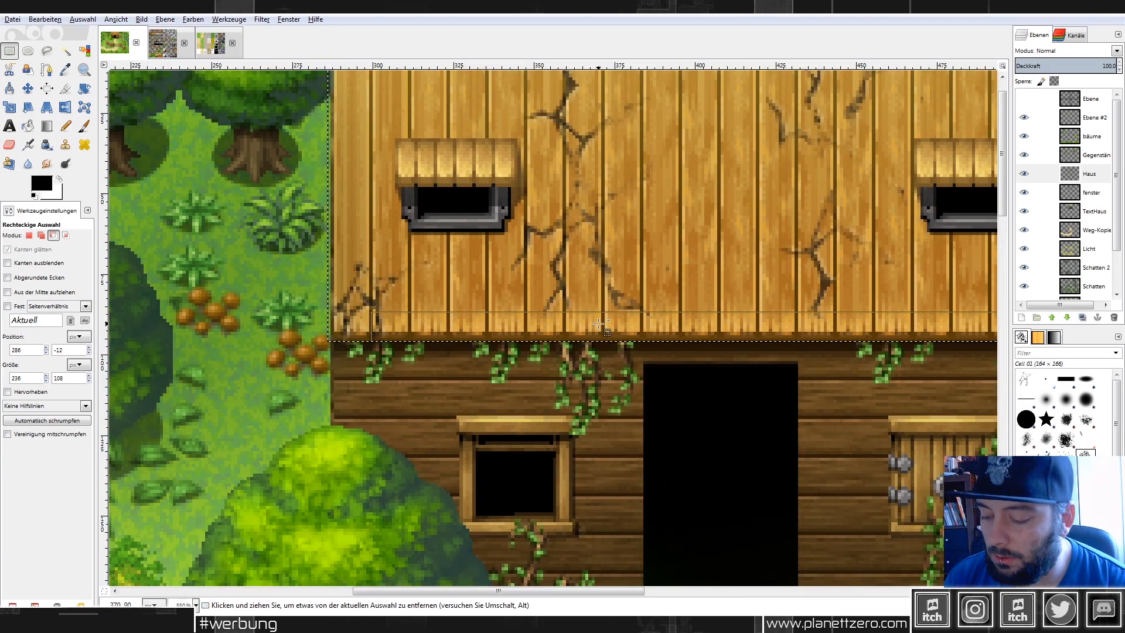
key("ctrl+x")
key("ctrl+v")
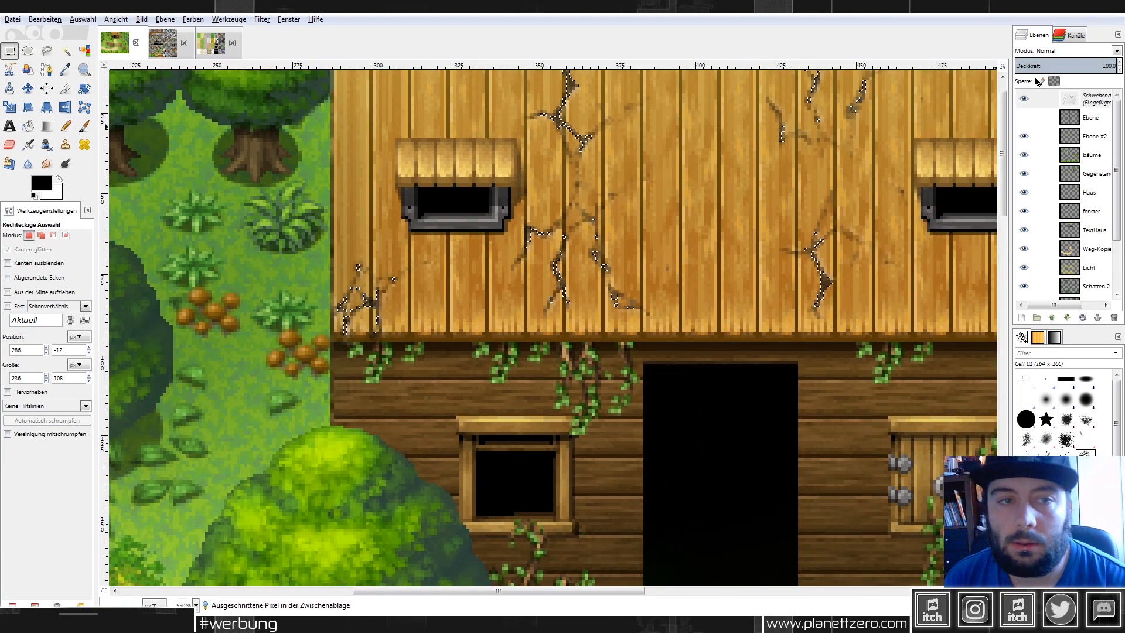
Try fading the floating roof cracks to 58 opacity and anchoring them, and undo the anchoring.
left_click_drag(1047, 63, 1074, 61)
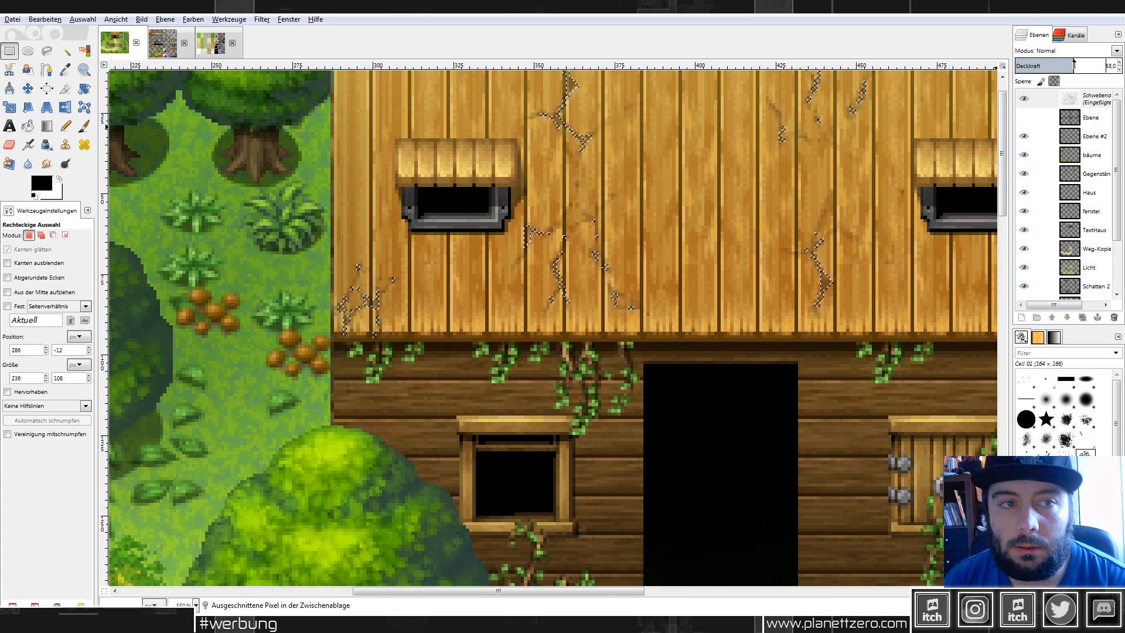
left_click(758, 178)
scroll(800, 186, "down", 2)
scroll(800, 187, "down", 3)
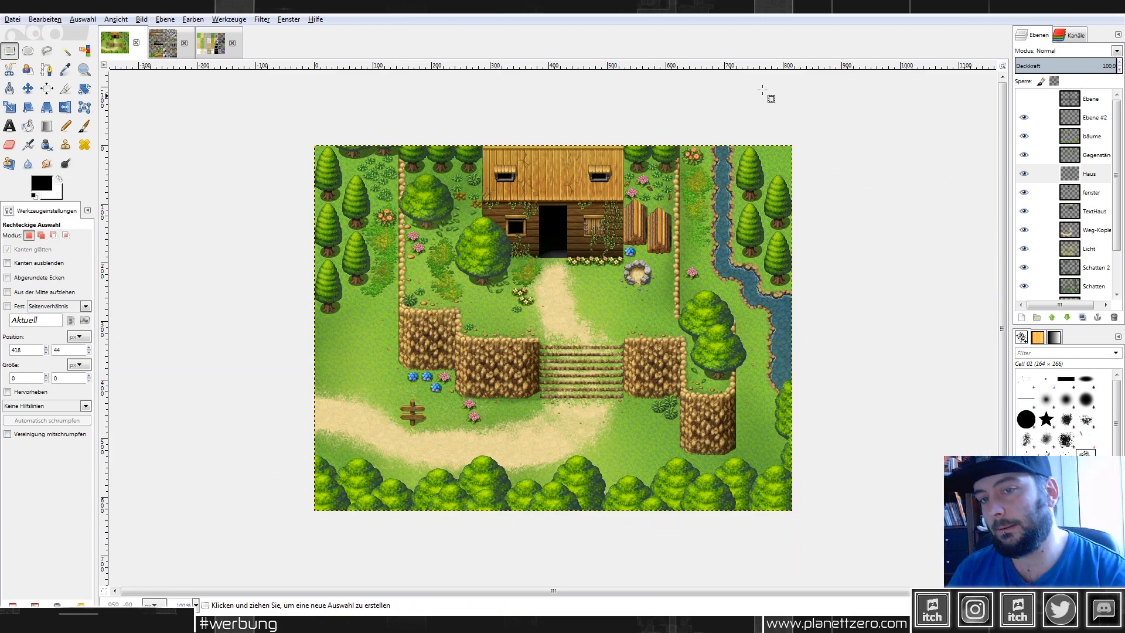
scroll(668, 106, "up", 2)
key("ctrl+v")
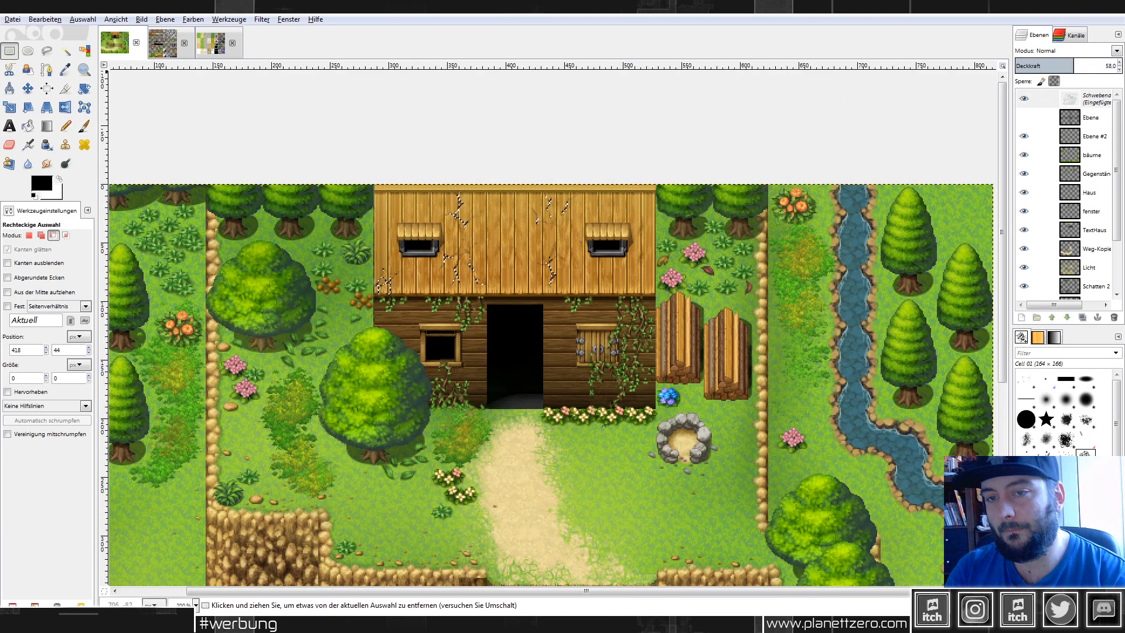
Set the floating roof cracks' opacity to 67.2 and anchor them to the Haus layer.
left_click(1085, 62)
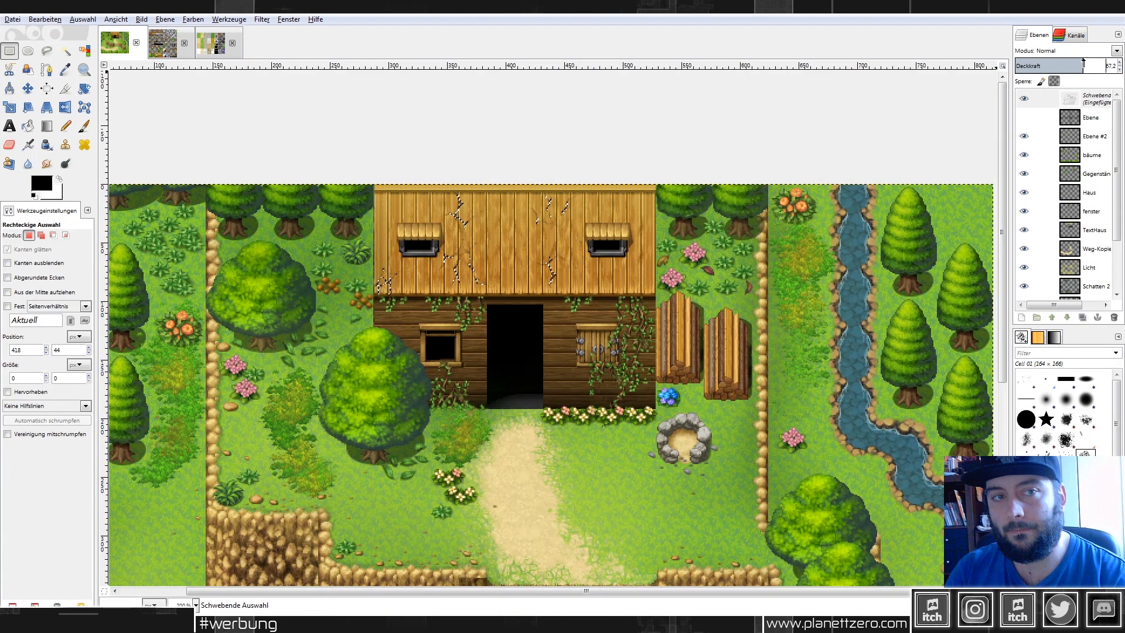
left_click(641, 162)
key("ctrl")
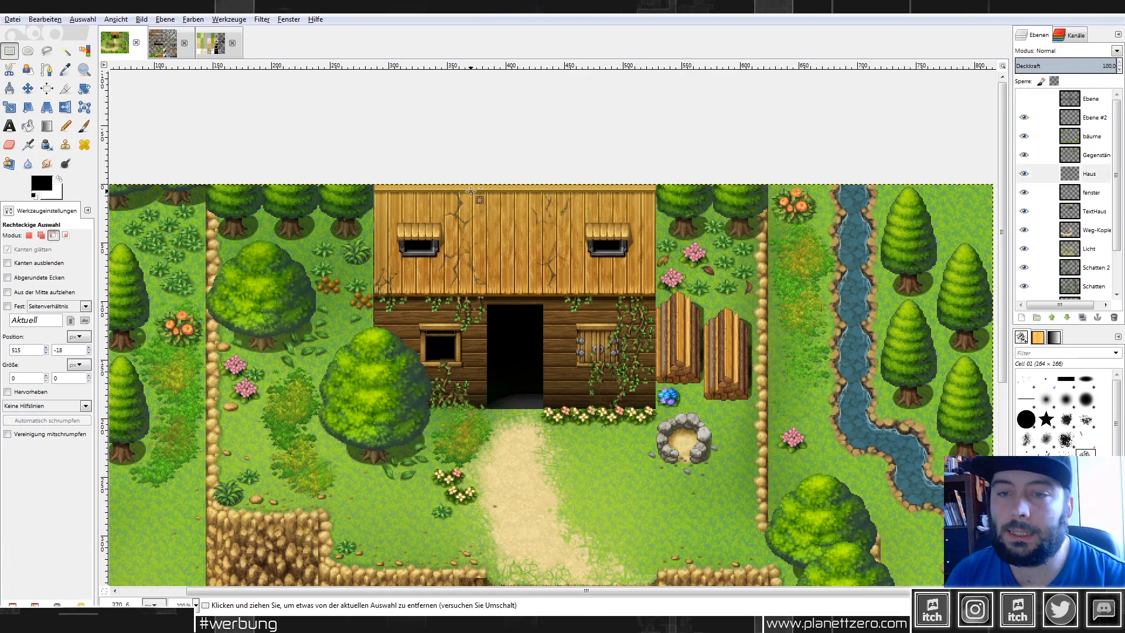
Copy a green foliage tile, about 50 × 41 px, from the Outside_B.png tileset and return to the map image.
scroll(496, 231, "up", 2)
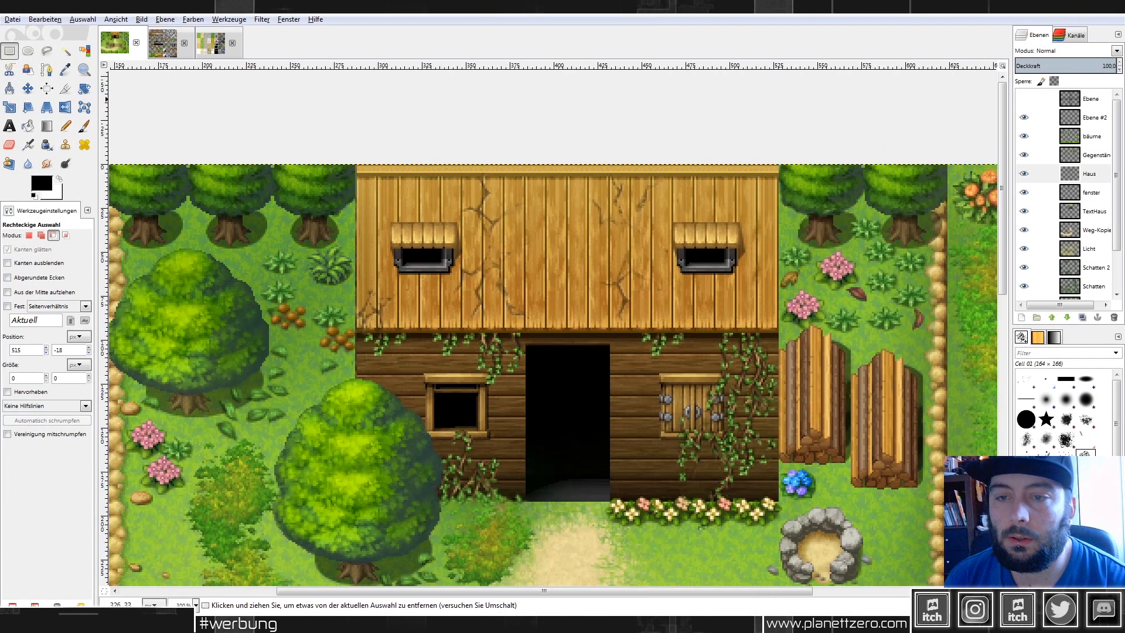
left_click(163, 43)
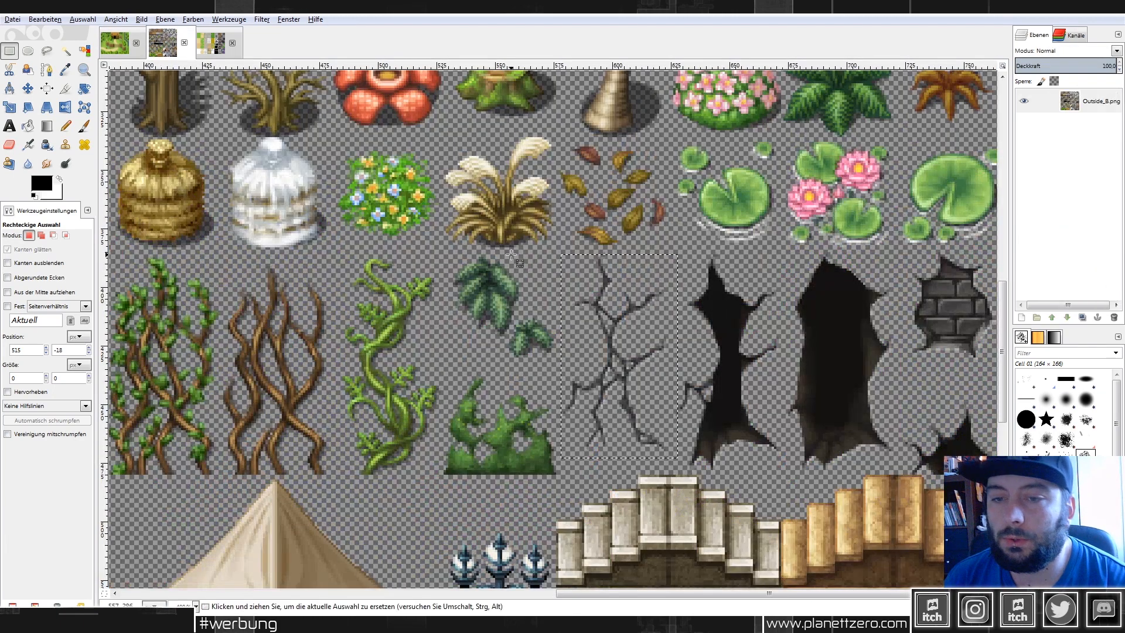
scroll(502, 234, "down", 3)
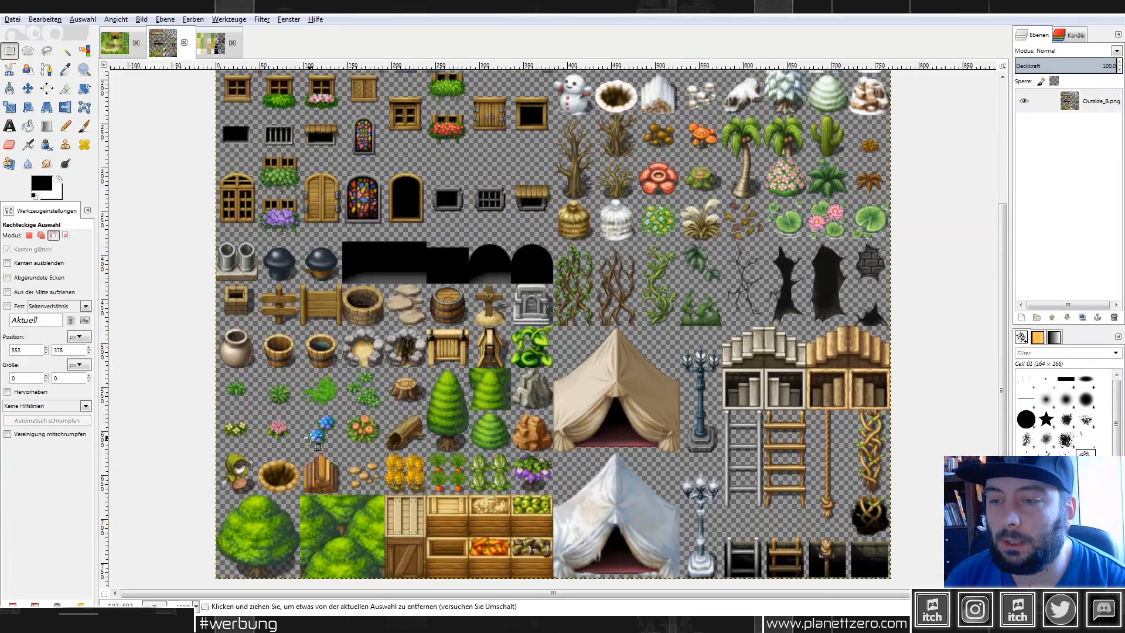
scroll(313, 439, "up", 3)
left_click_drag(280, 264, 395, 358)
key("ctrl+c")
left_click(115, 42)
key("ctrl+v")
left_click_drag(569, 398, 576, 240)
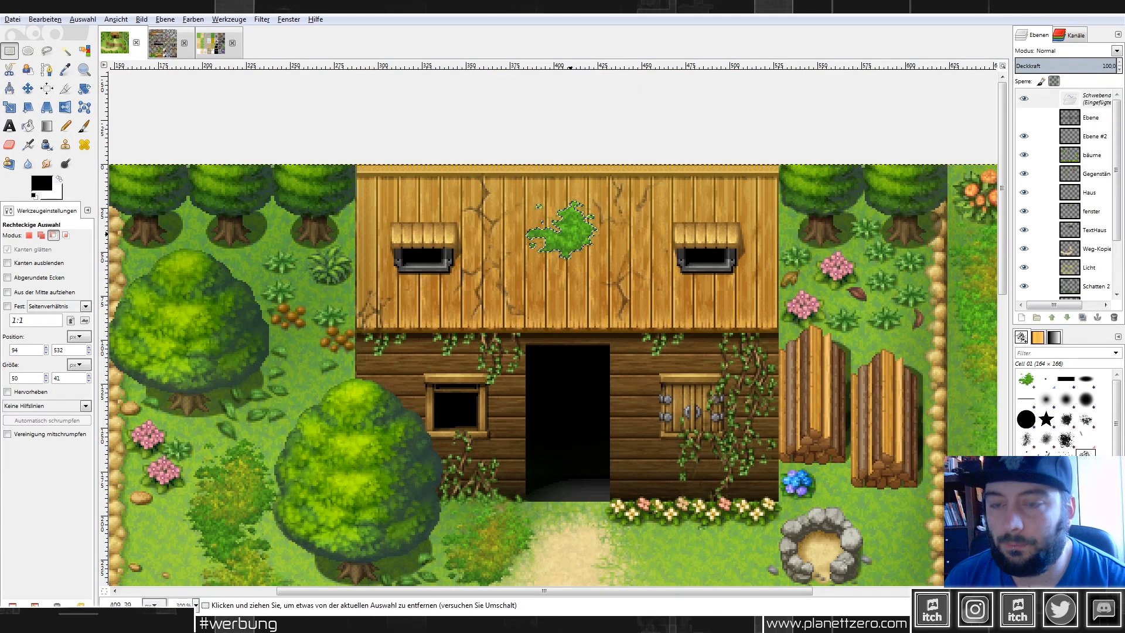
key("ctrl+x")
Create a new layer named Haus directly above the existing Haus layer and paste the foliage into it.
right_click(1094, 175)
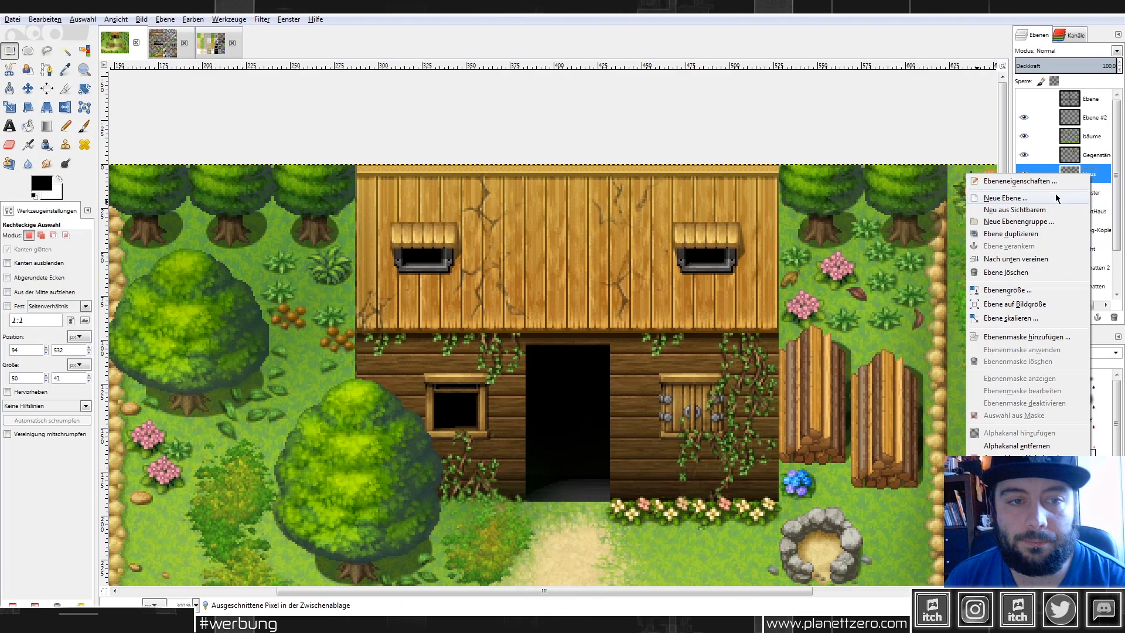
left_click(1006, 198)
type("Haus")
left_click(205, 317)
key("ctrl+v")
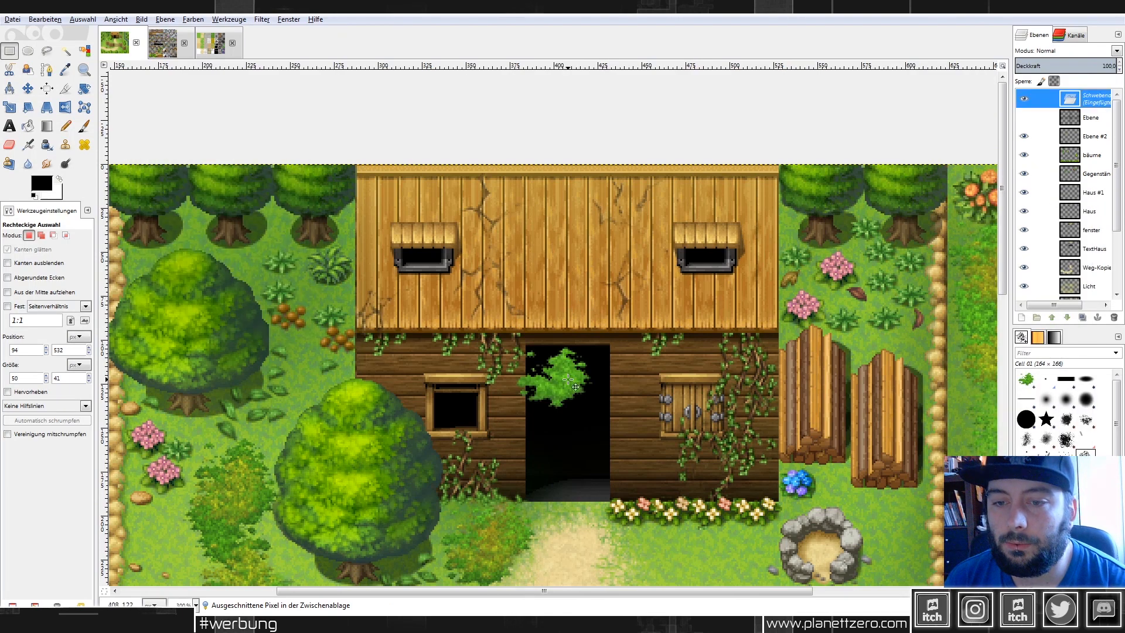
Place copies of the foliage over the roof's upper edge, beside the left crack and over the right crack.
mouse_move(567, 387)
left_mouse_down()
mouse_move(515, 204)
mouse_move(599, 172)
mouse_move(599, 205)
mouse_move(649, 204)
mouse_move(691, 159)
mouse_move(693, 171)
mouse_move(753, 167)
mouse_move(736, 168)
mouse_move(728, 199)
mouse_move(620, 282)
mouse_move(629, 297)
mouse_move(627, 279)
left_mouse_up()
key("ctrl+v")
key("ctrl+v")
left_click(649, 204)
key("ctrl+v")
left_click(684, 268)
Thin out the foliage on the roof with the Eraser, using the Cell 01 brush at size 25.98.
left_click(9, 144)
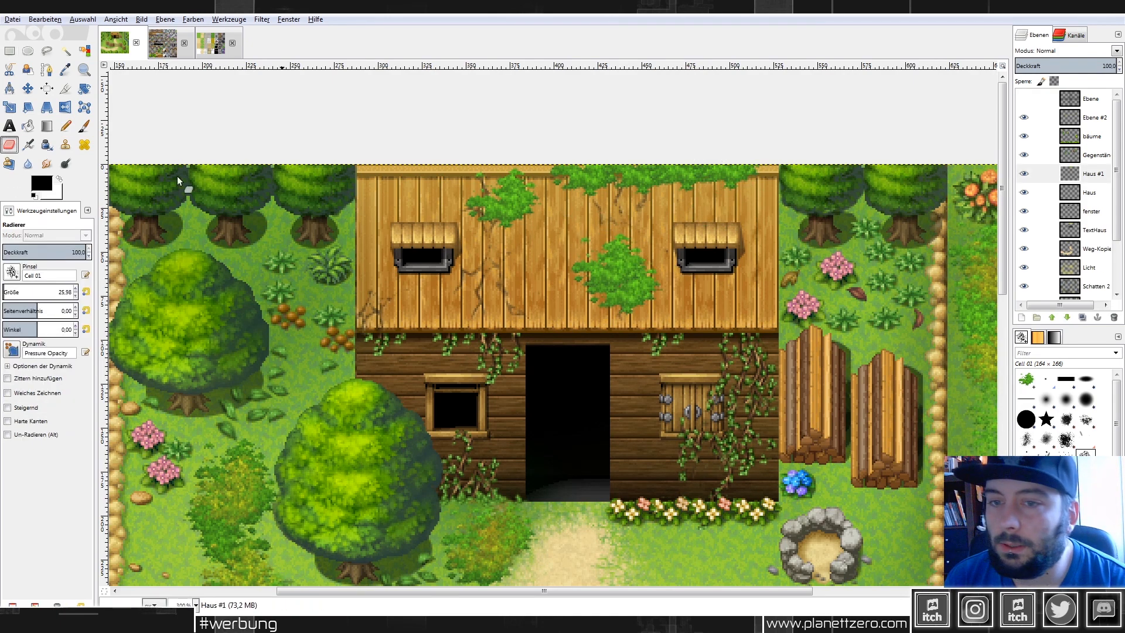
scroll(573, 177, "up", 1)
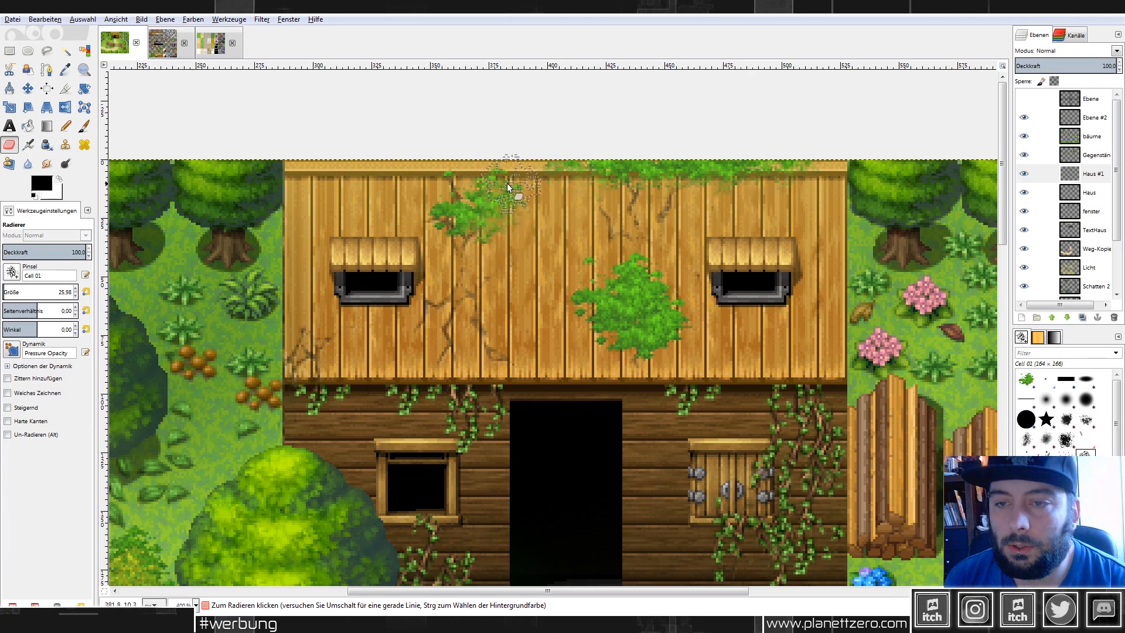
left_click_drag(592, 290, 586, 313)
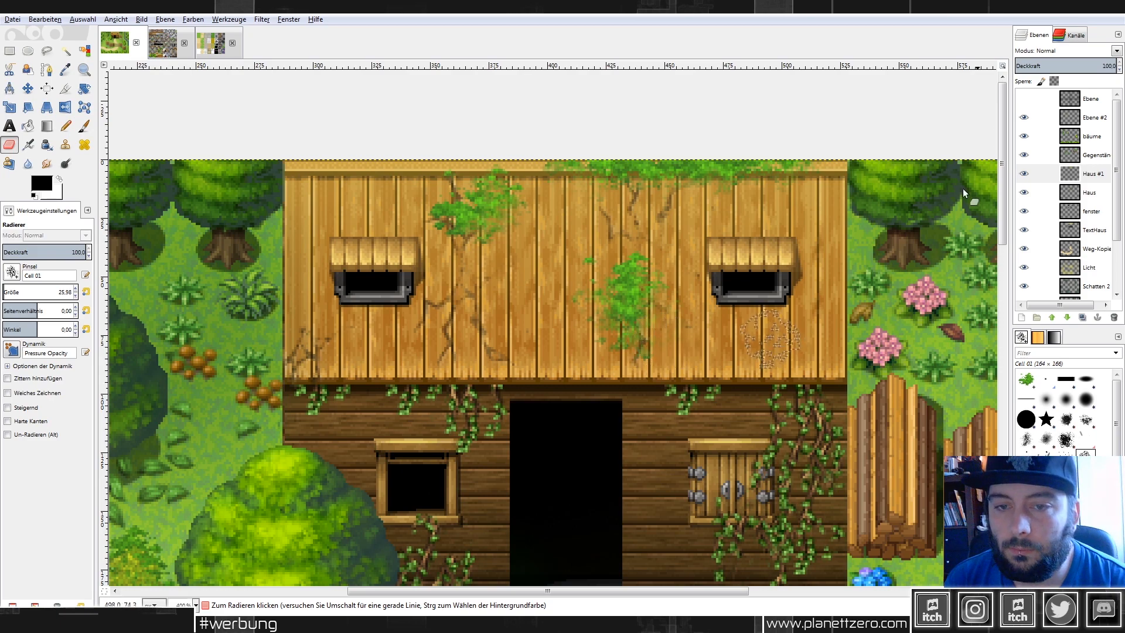
scroll(717, 293, "down", 3)
scroll(804, 258, "down", 2)
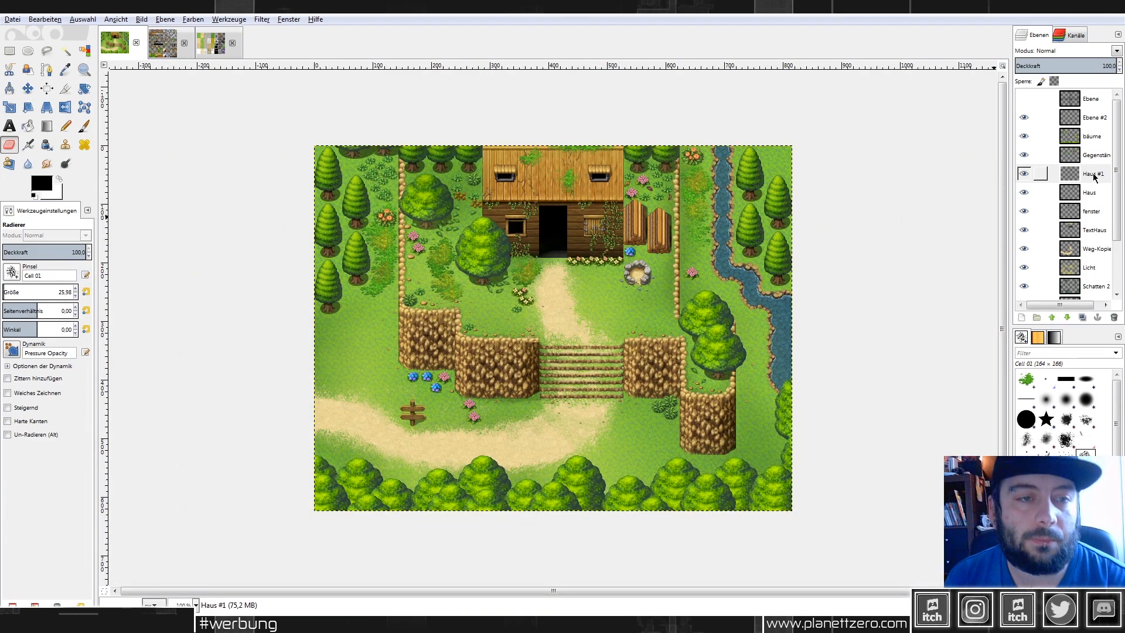
Move the foliage layer Haus #1 above the Gegenstände layer and merge it down.
left_click_drag(1093, 174, 1094, 154)
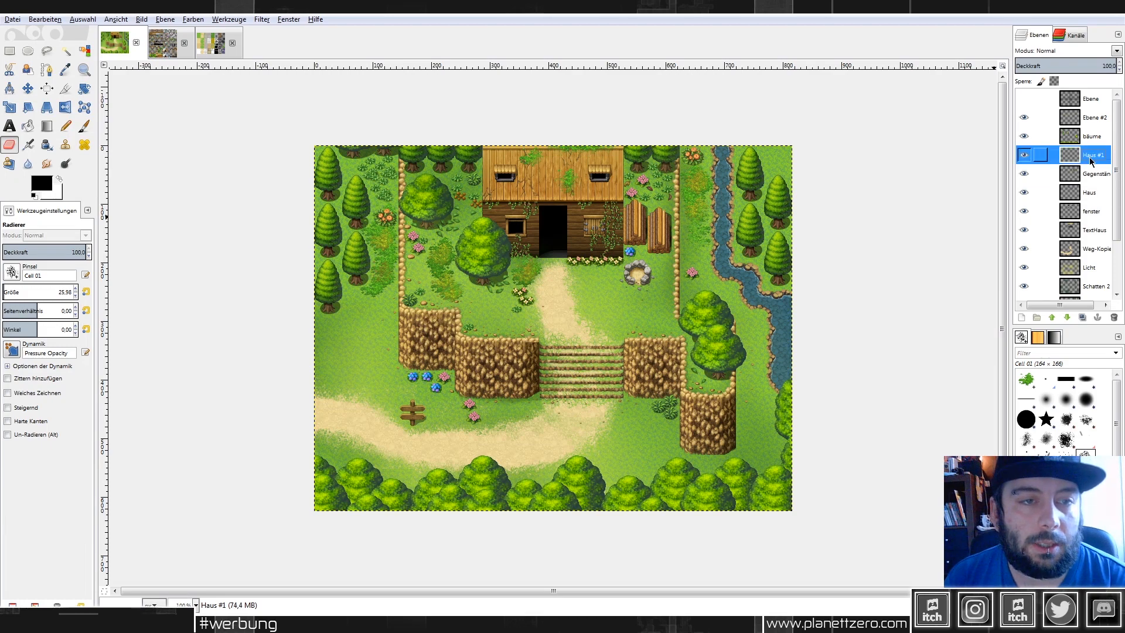
right_click(1088, 156)
left_click(1047, 240)
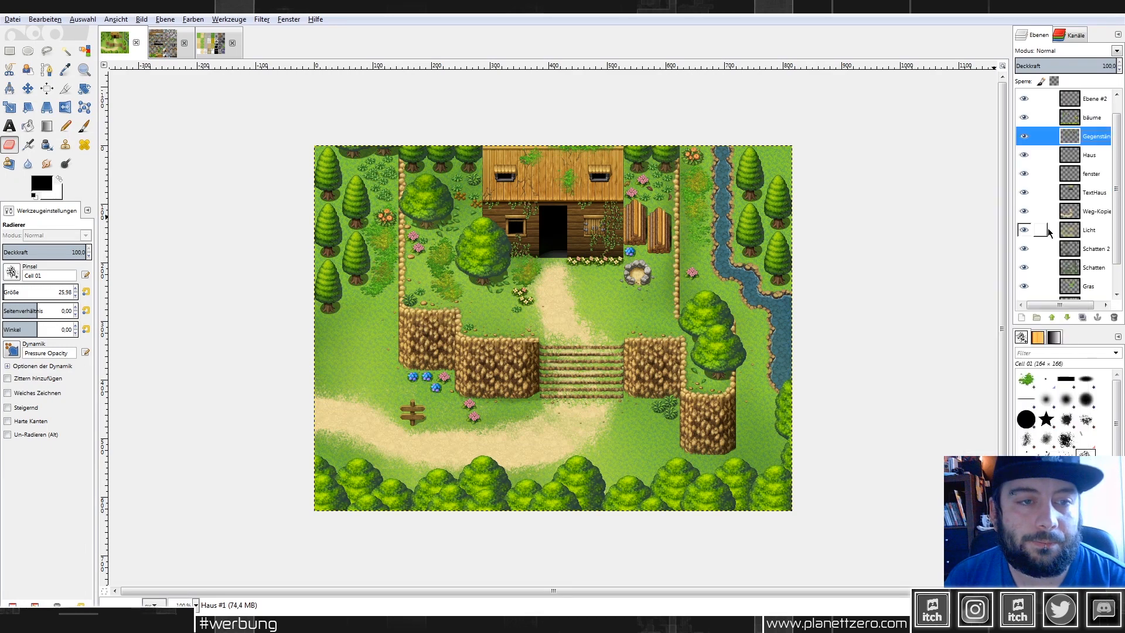
Toggle the visibility of the Gegenstände and bäume layers to check which objects each one contains.
left_click(1025, 137)
left_click(1025, 137)
left_click(1025, 137)
left_click(1025, 137)
left_click(1025, 137)
left_click(1025, 137)
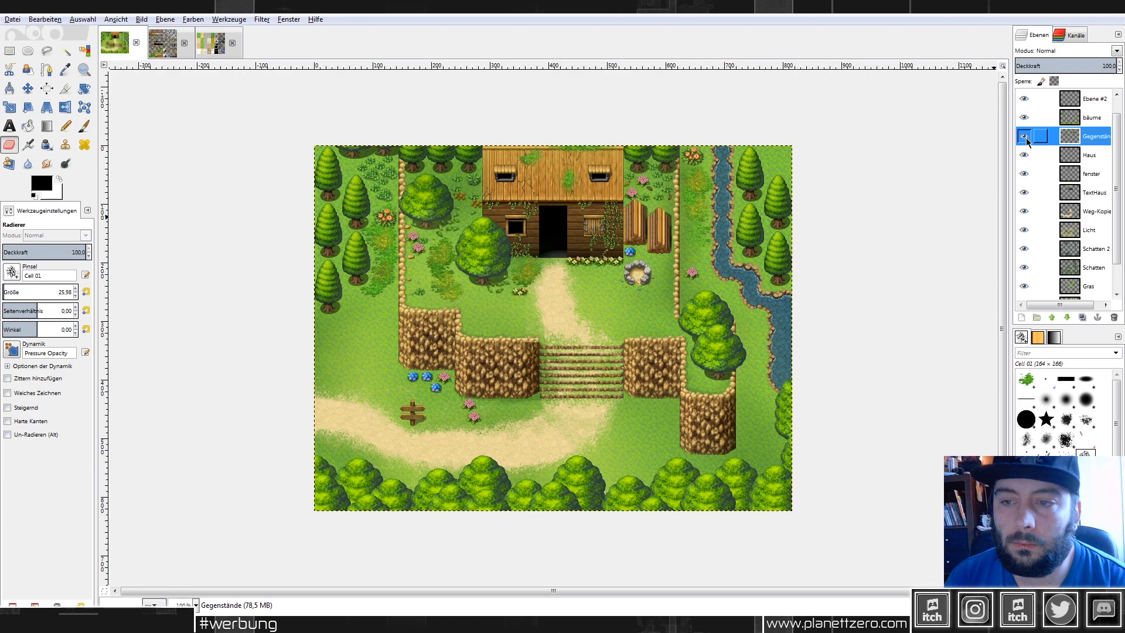
left_click(1025, 117)
left_click(1026, 118)
left_click(1025, 117)
left_click(1026, 118)
left_click(1025, 117)
left_click(1026, 117)
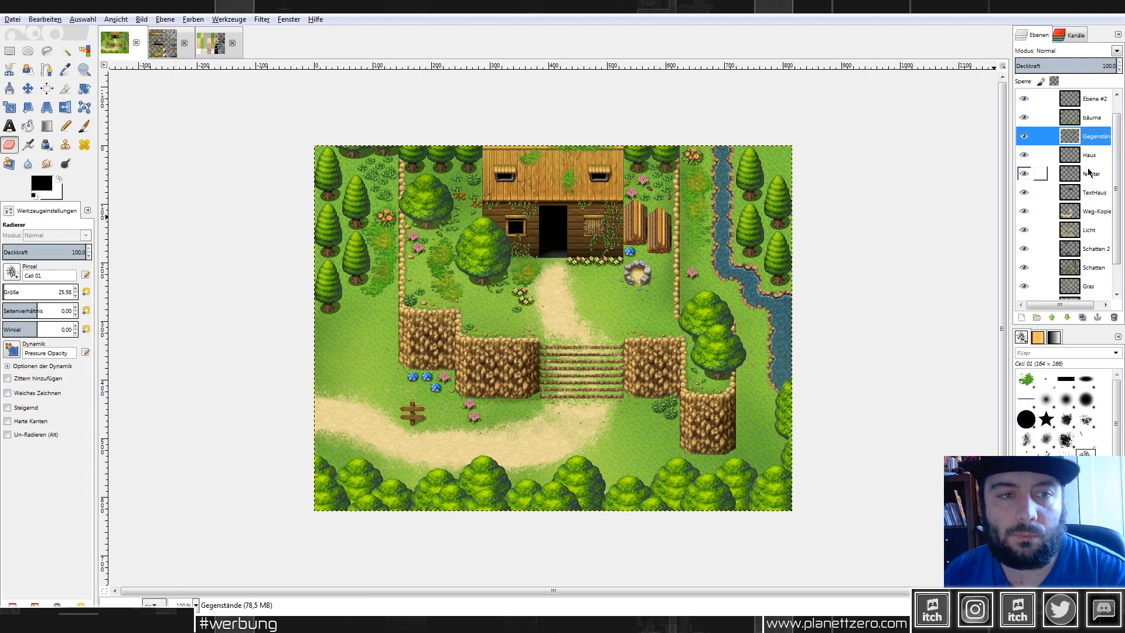
left_click(1026, 137)
left_click(1025, 137)
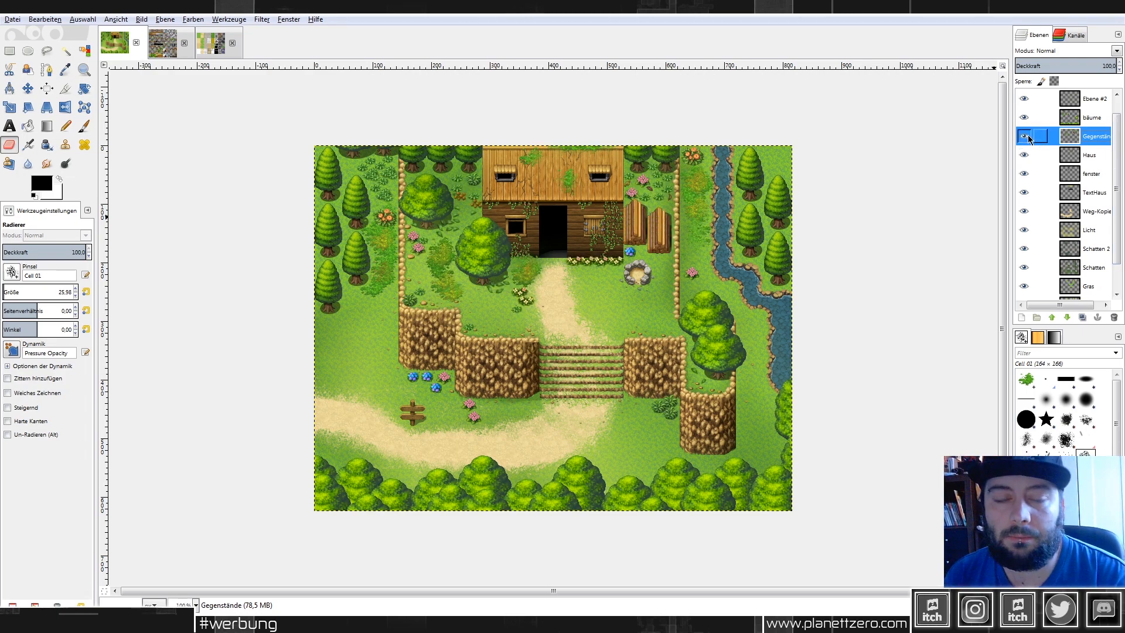
Select the Weg-Kopie layer and save the image.
left_click(1087, 216)
left_click(12, 19)
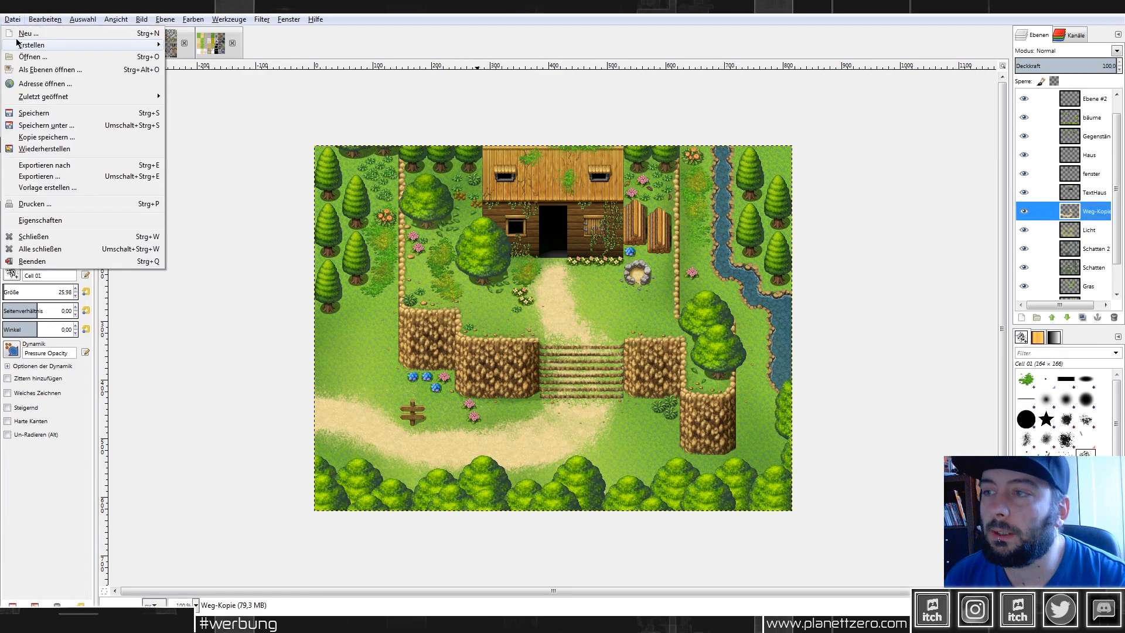
left_click(35, 111)
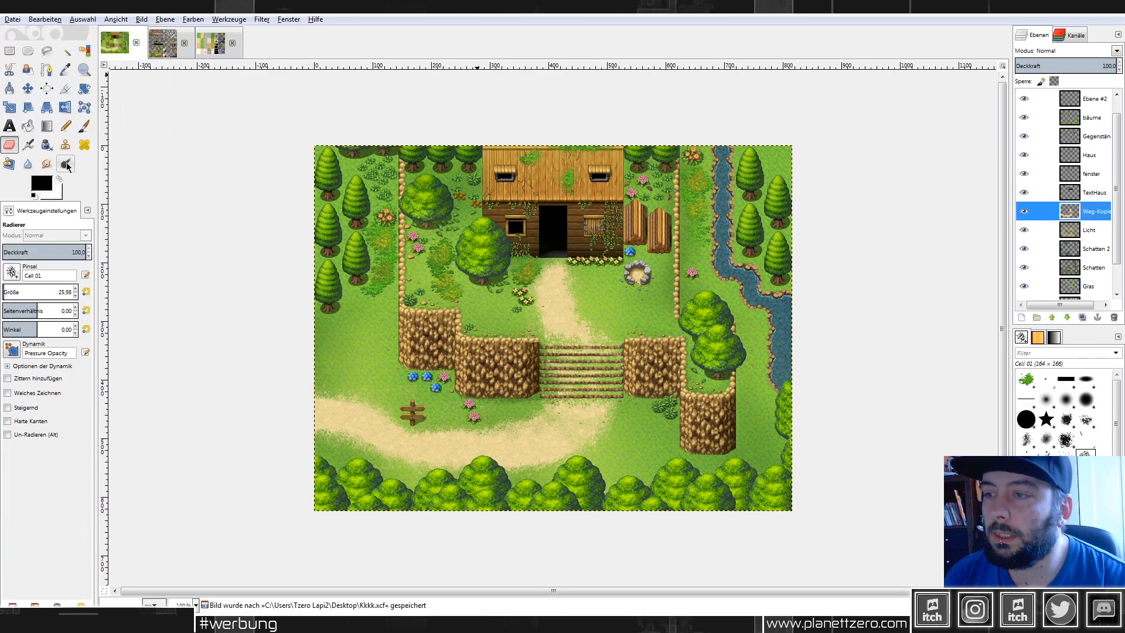
Try lightening the path below the house with the Dodge/Burn tool, using the Cell 01 brush, and undo the strokes.
left_click(66, 164)
scroll(586, 318, "up", 4)
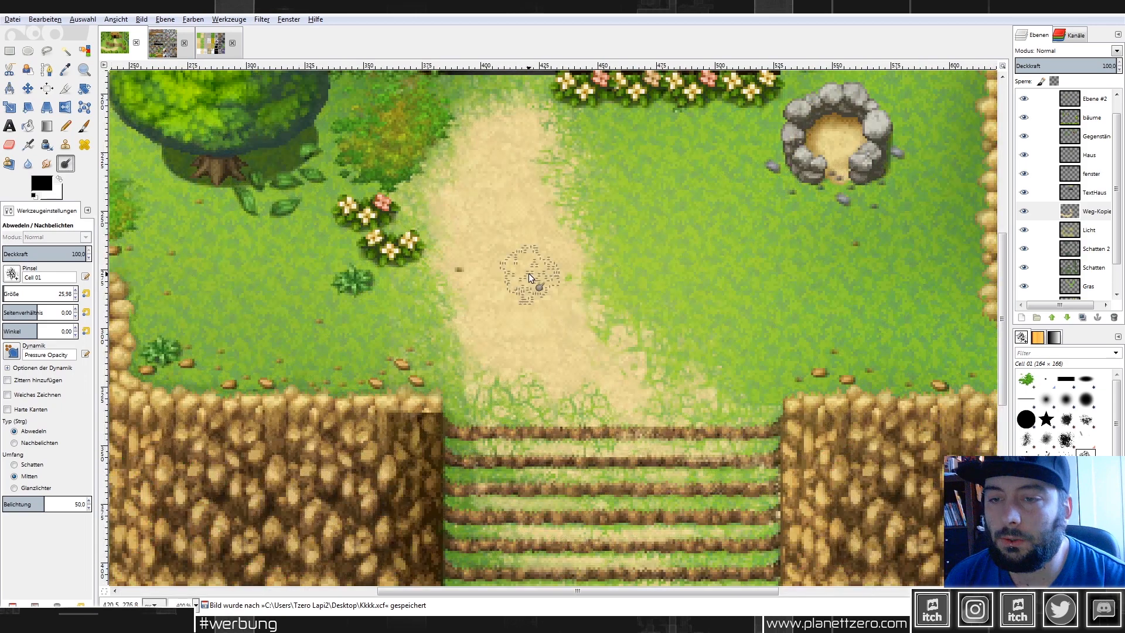
left_click_drag(507, 272, 503, 221)
key("ctrl+z")
key("ctrl+z")
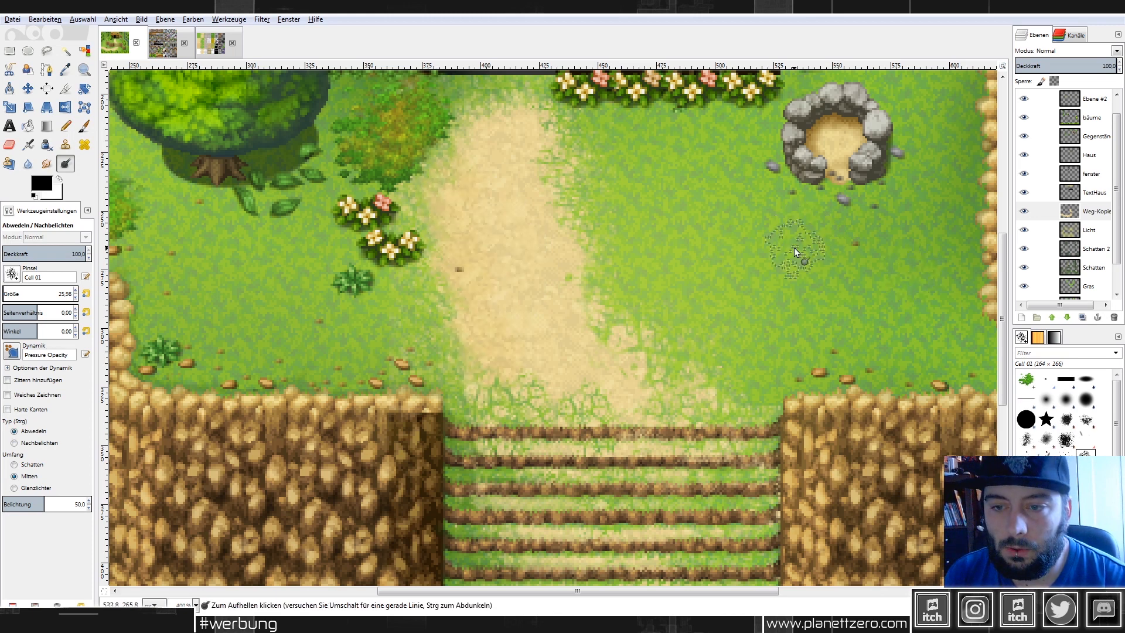
Duplicate the Weg-Kopie layer and hide the original below it.
scroll(793, 247, "down", 3)
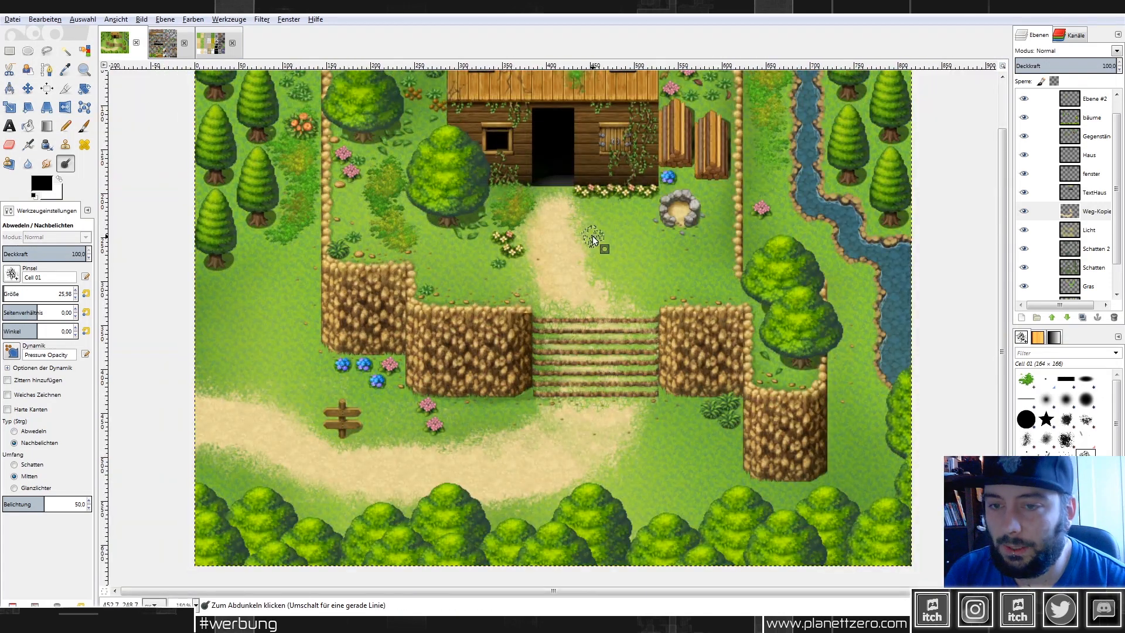
right_click(1094, 211)
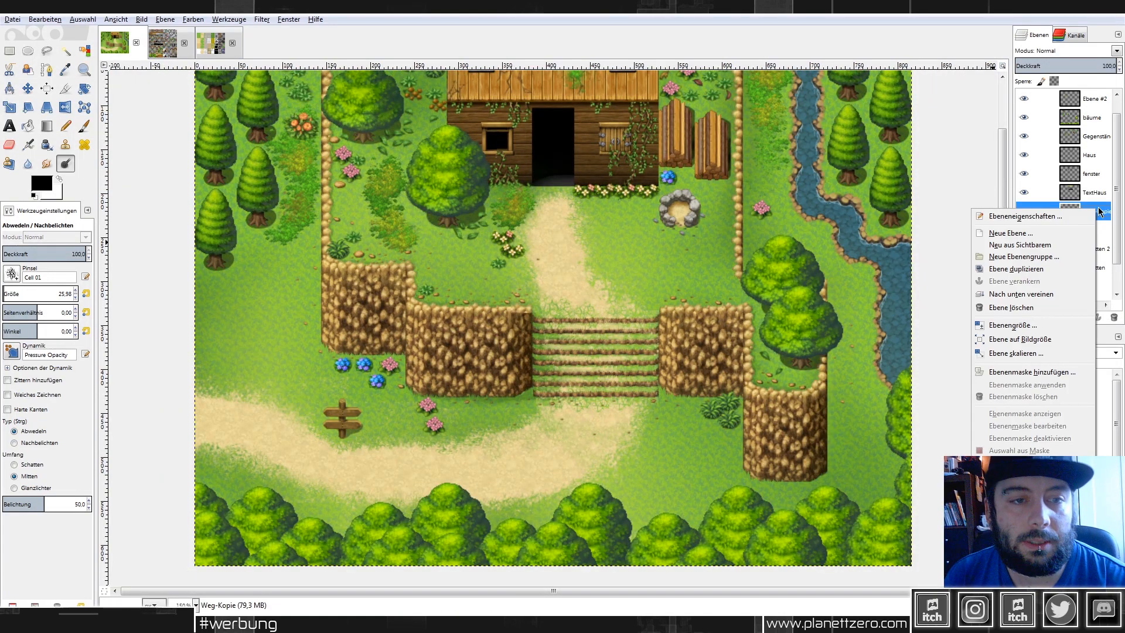
left_click(1024, 230)
Darken the edges of the upper path from the house door to the stairs, and the dirt on the steps, with burn strokes.
scroll(619, 223, "up", 2)
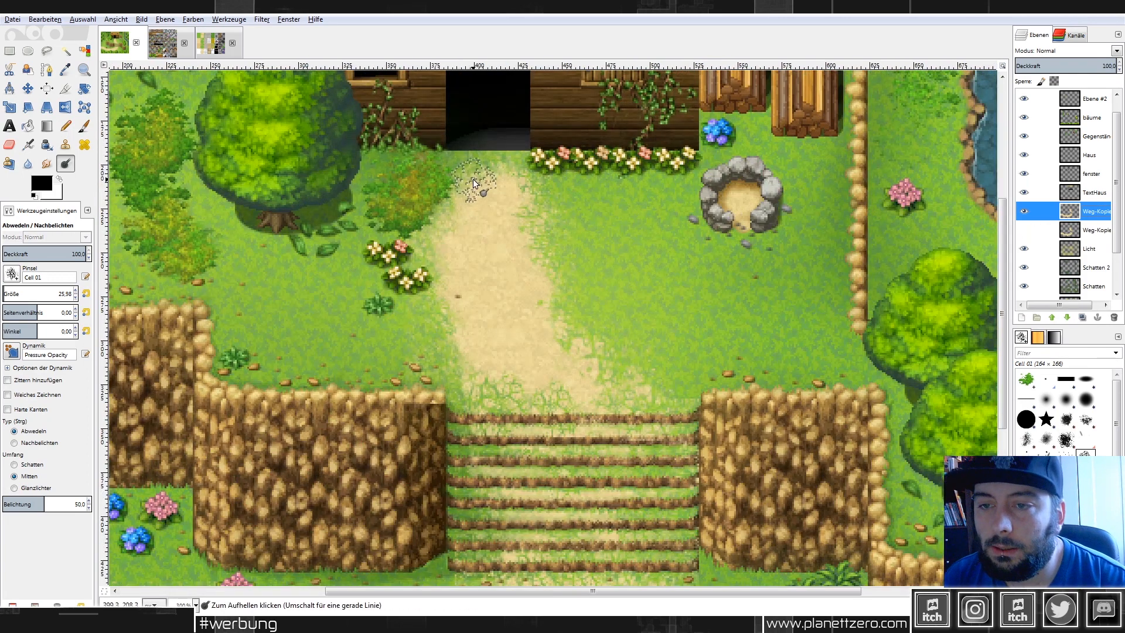
key("ctrl")
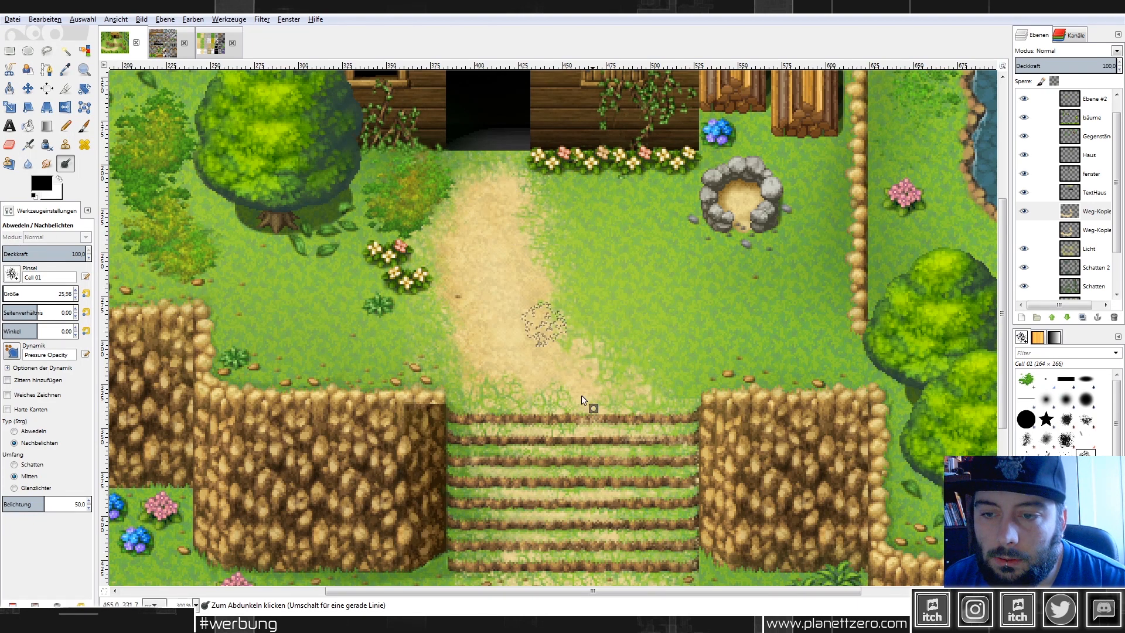
scroll(751, 332, "down", 3)
scroll(604, 362, "up", 4)
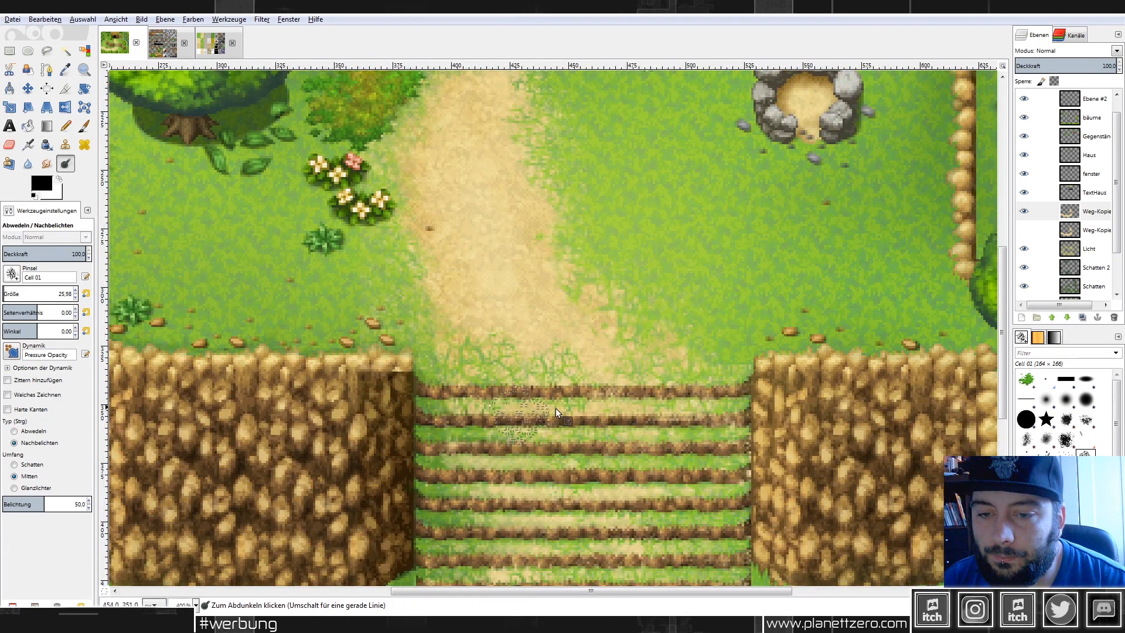
scroll(697, 381, "down", 3)
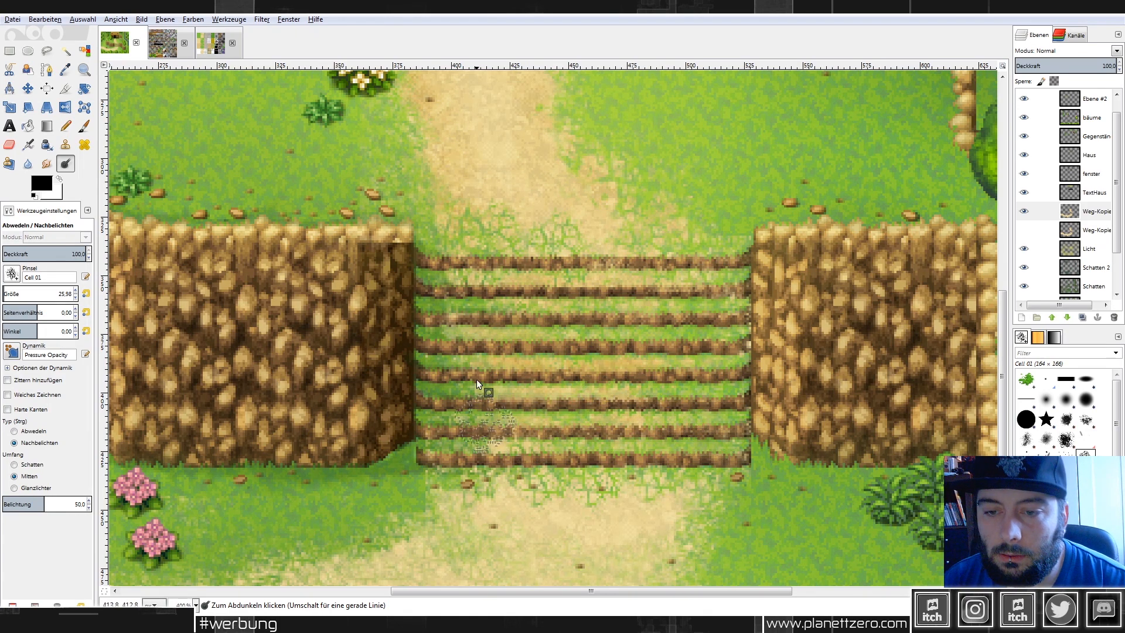
Burn the upper edge of the lower path from the foot of the stairs past the signpost.
scroll(785, 334, "down", 4)
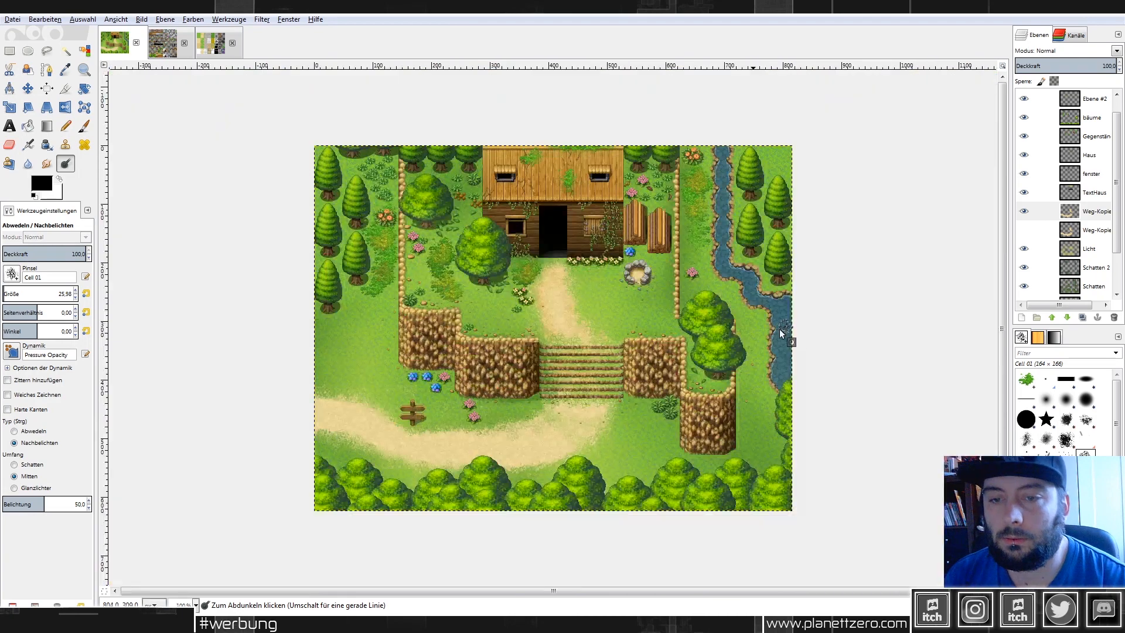
scroll(547, 427, "up", 1)
scroll(563, 409, "up", 1)
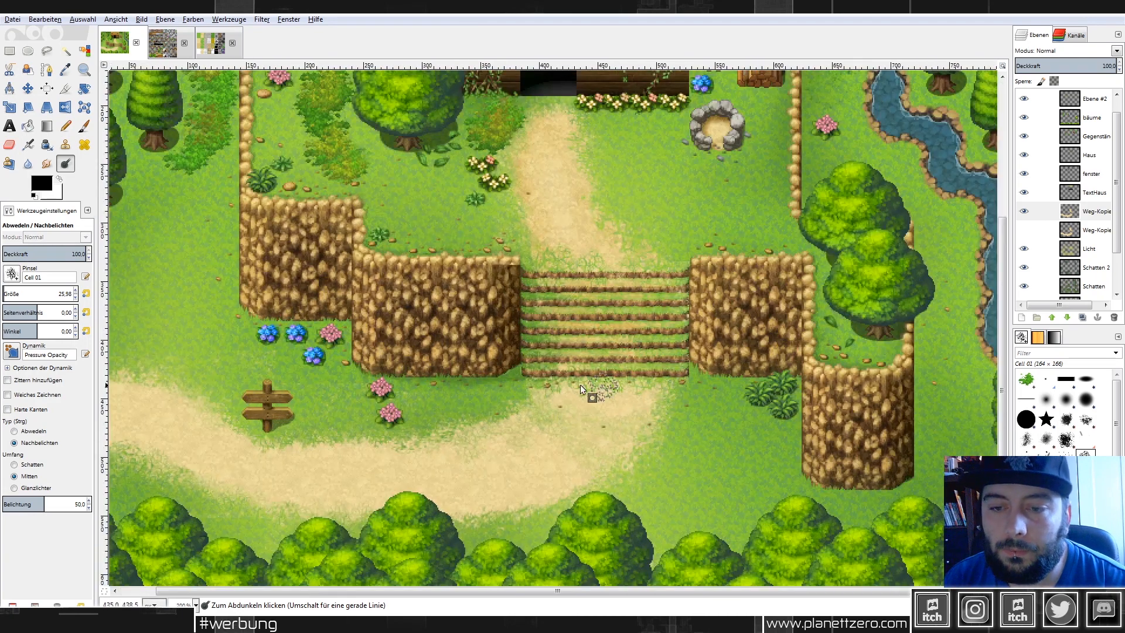
scroll(579, 386, "up", 1)
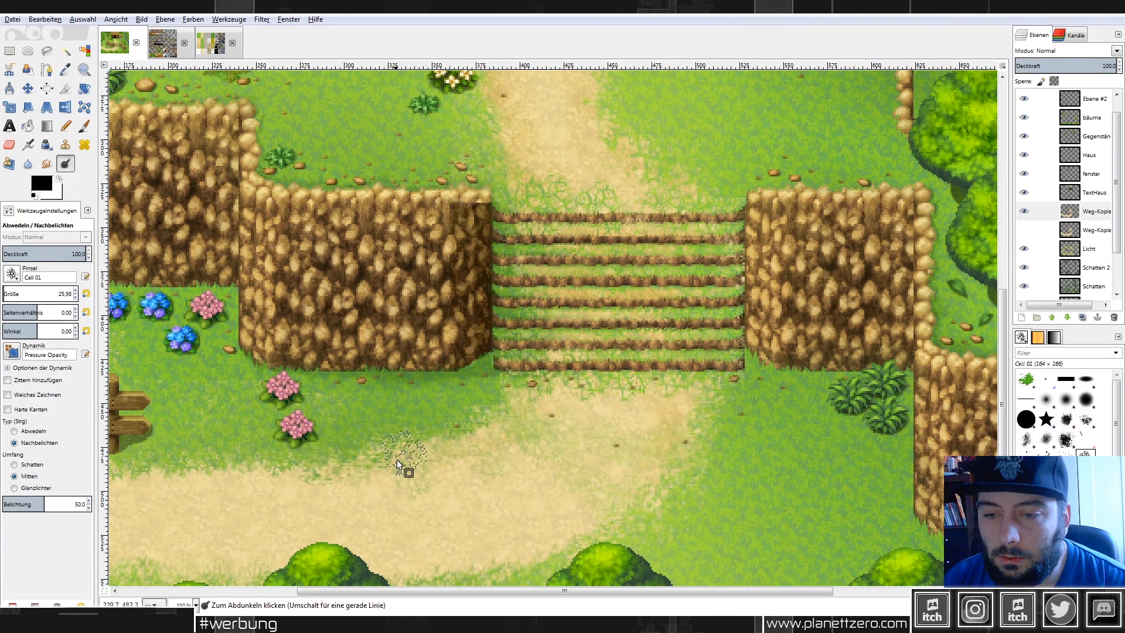
left_click_drag(476, 592, 359, 596)
key("ctrl")
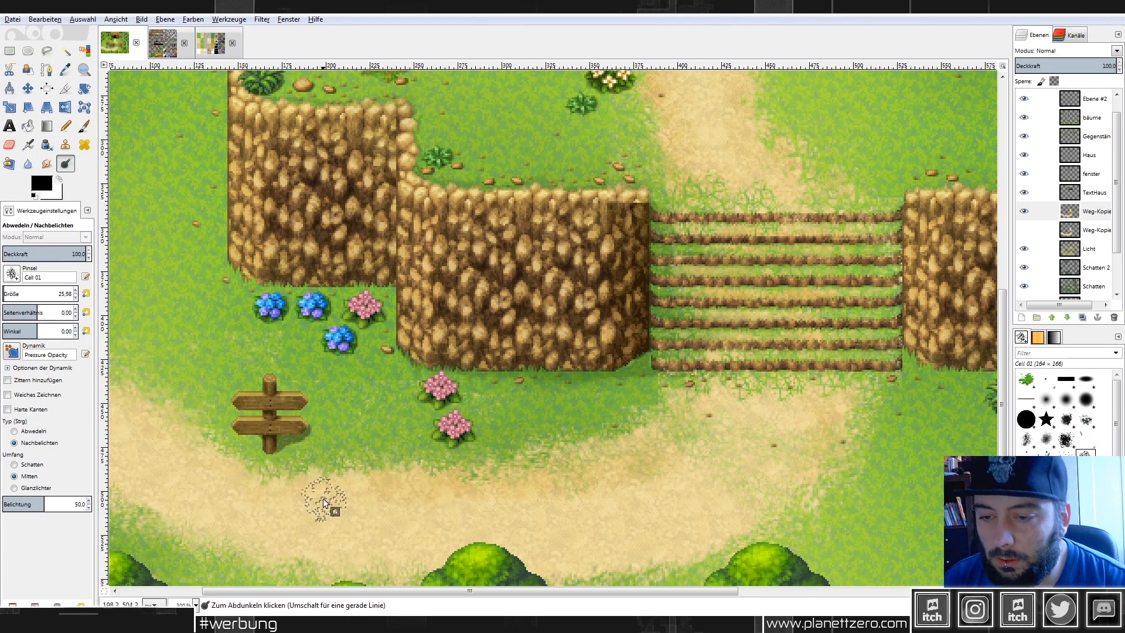
Burn the lower edge of the lower path along the bottom trees to the map's west edge.
scroll(762, 411, "down", 4)
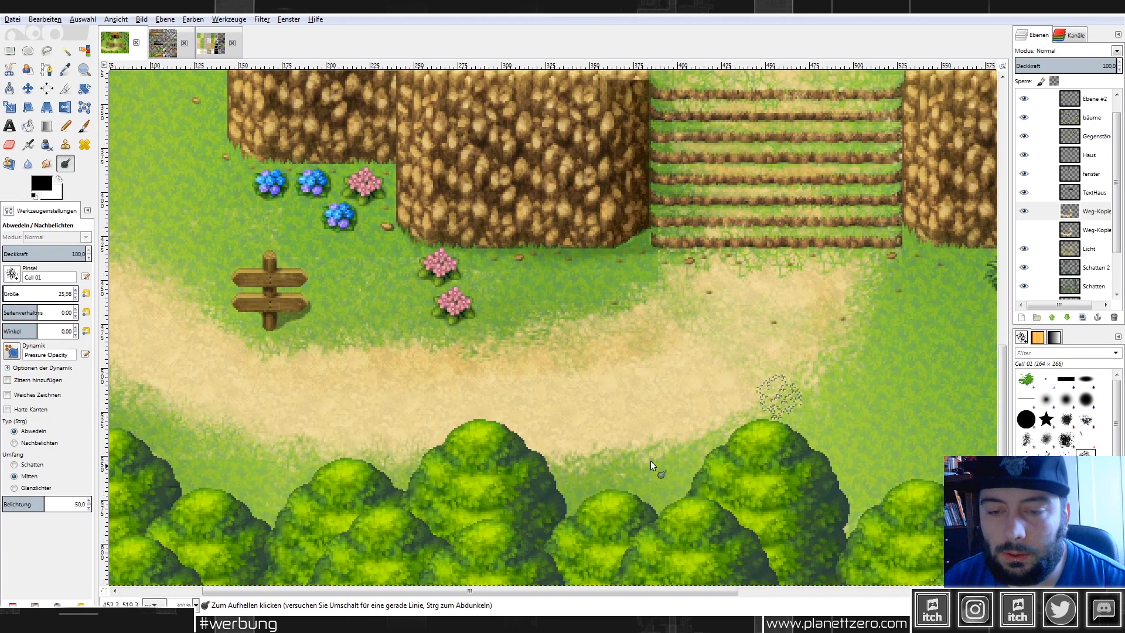
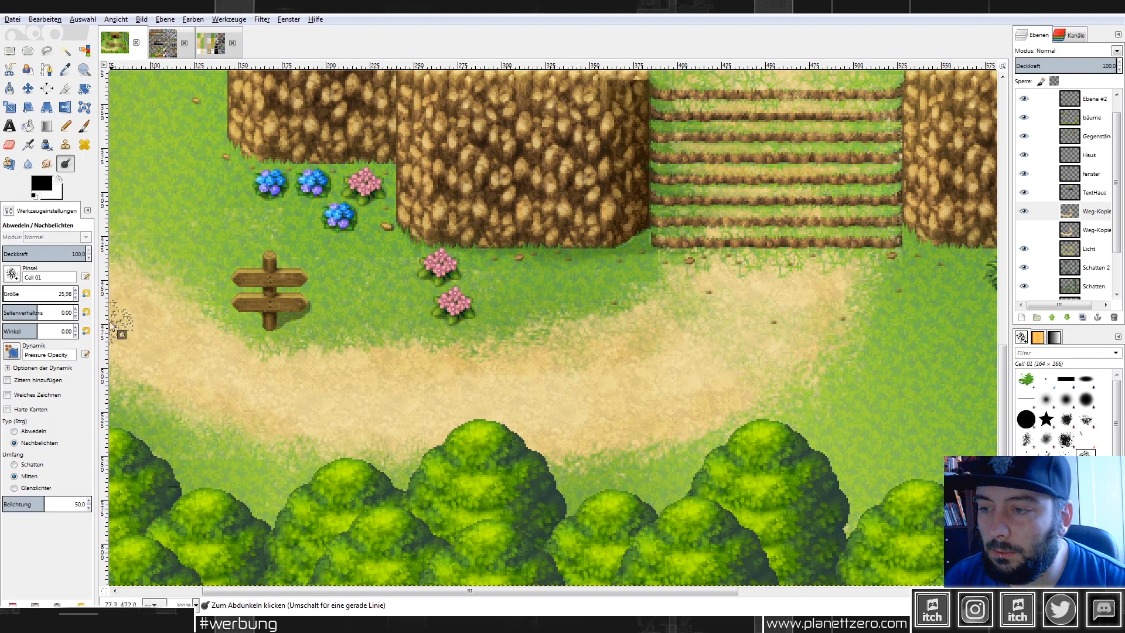
key("ctrl")
left_click_drag(267, 591, 185, 592)
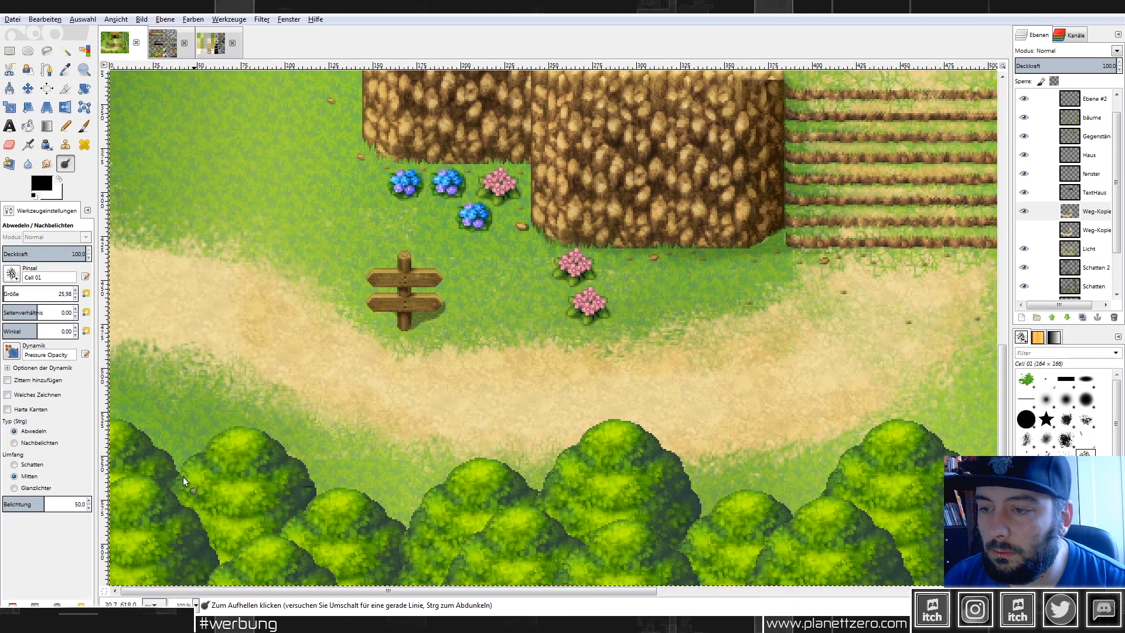
scroll(272, 388, "down", 1)
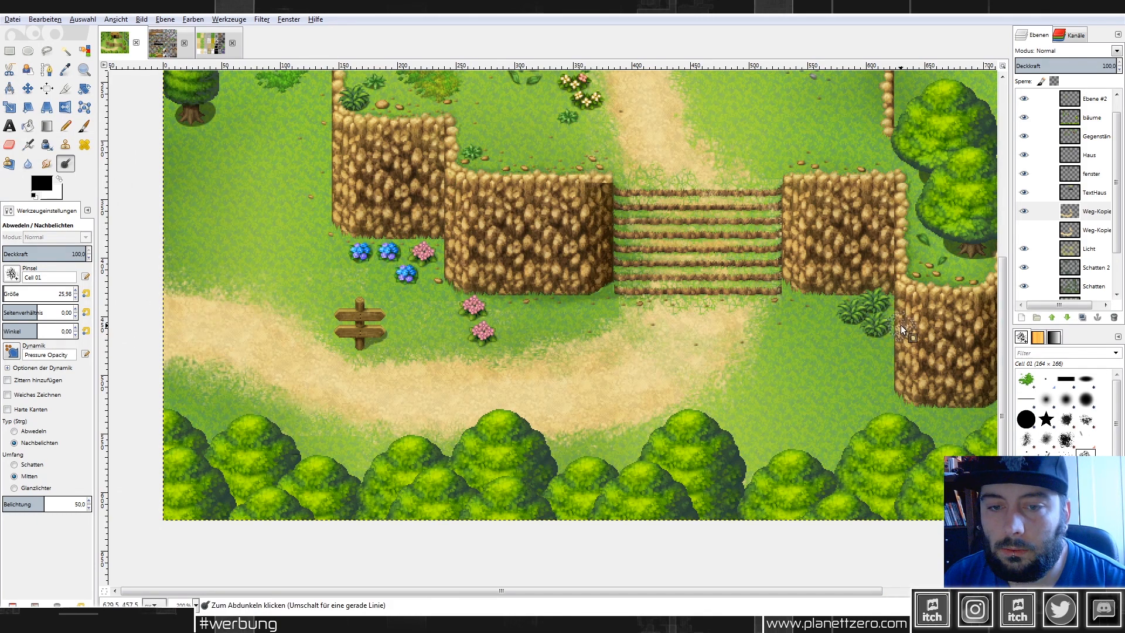
Set the Dodge/Burn exposure to 15.4 and lighten the middle of the lower path toward the map's west edge.
scroll(901, 325, "up", 1)
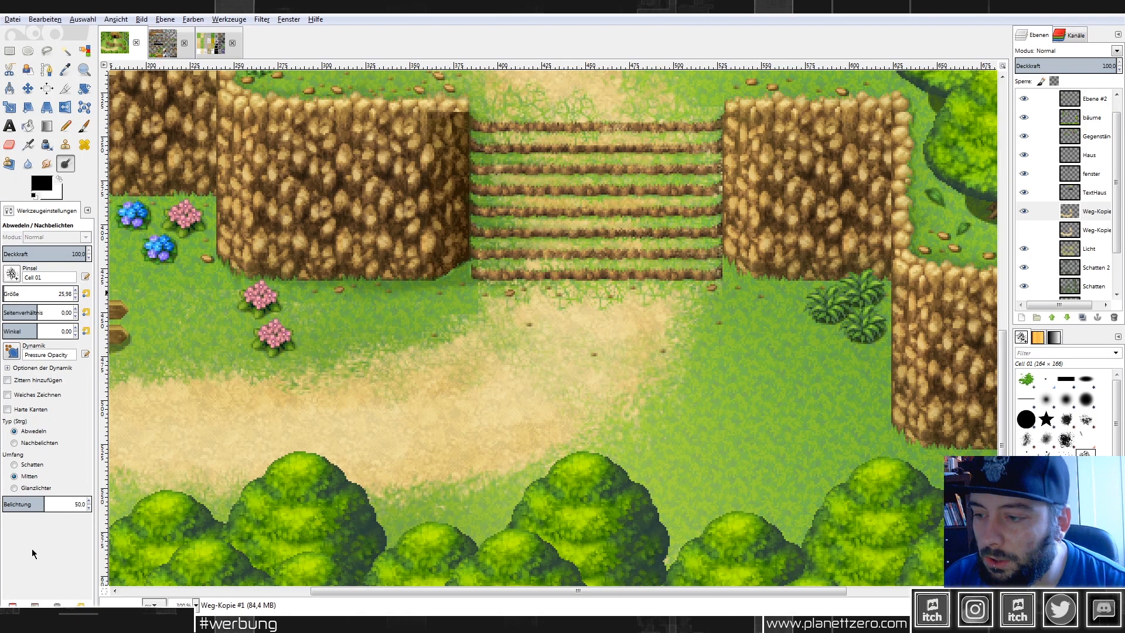
left_click(16, 505)
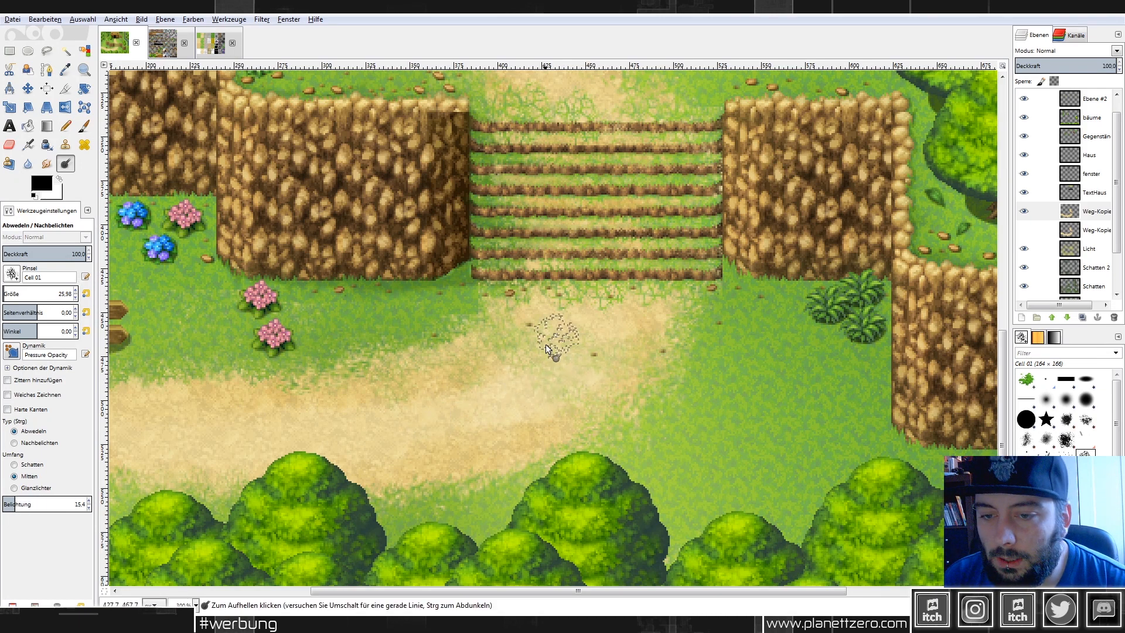
scroll(512, 485, "down", 1)
scroll(511, 483, "down", 1)
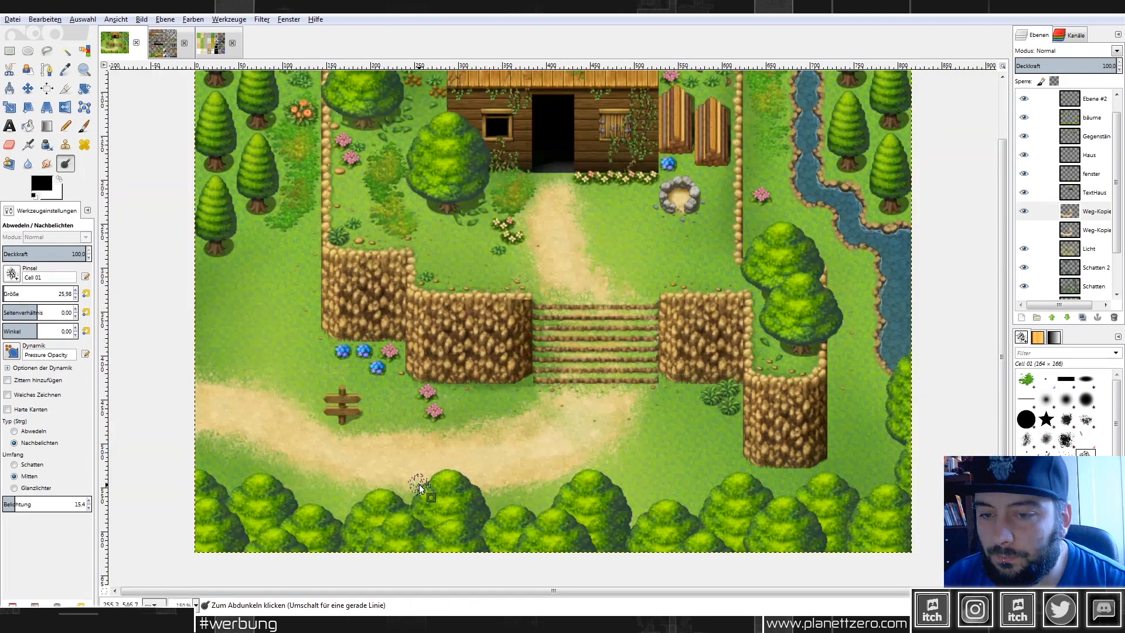
scroll(420, 484, "up", 1)
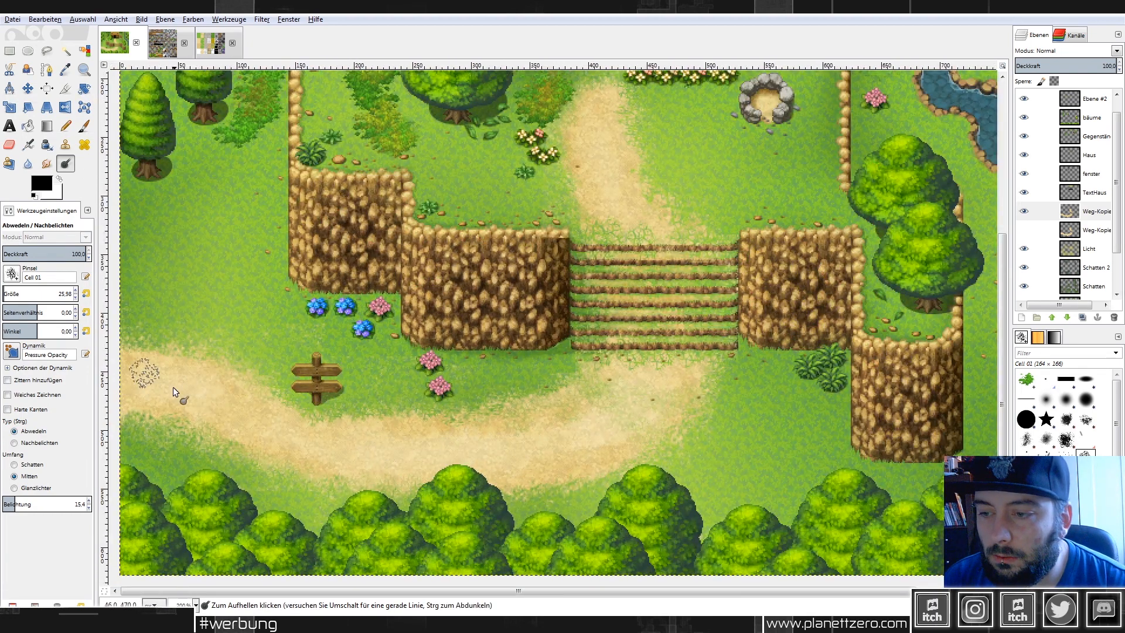
Lighten the centre of the upper path below the door and the dirt at the foot of the stairs with dodge strokes.
scroll(667, 268, "up", 3)
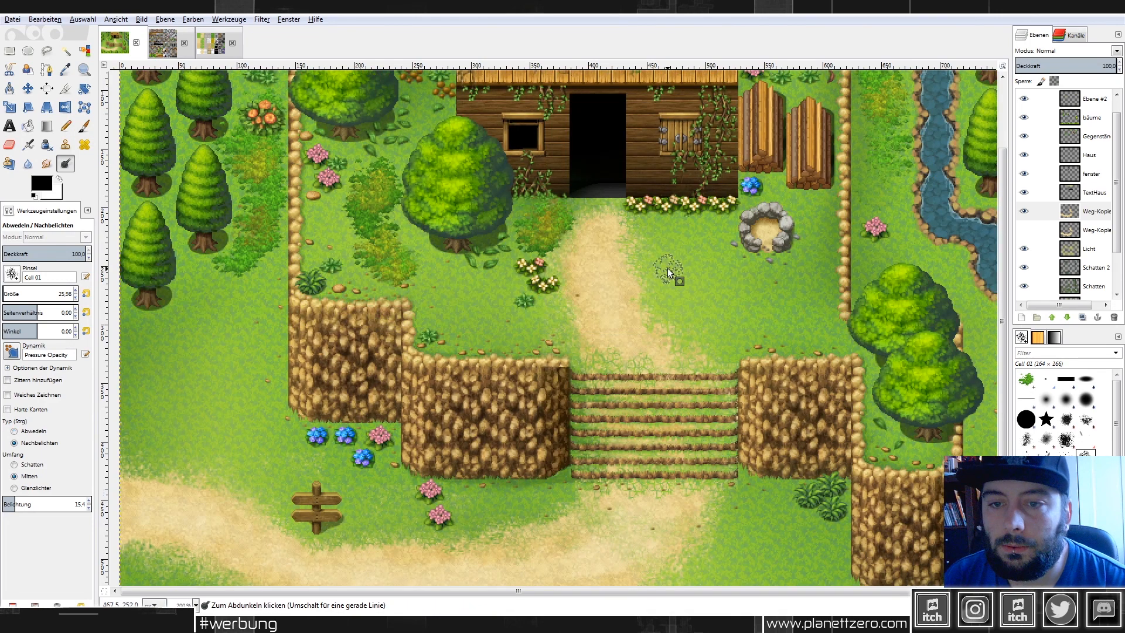
scroll(666, 269, "up", 1)
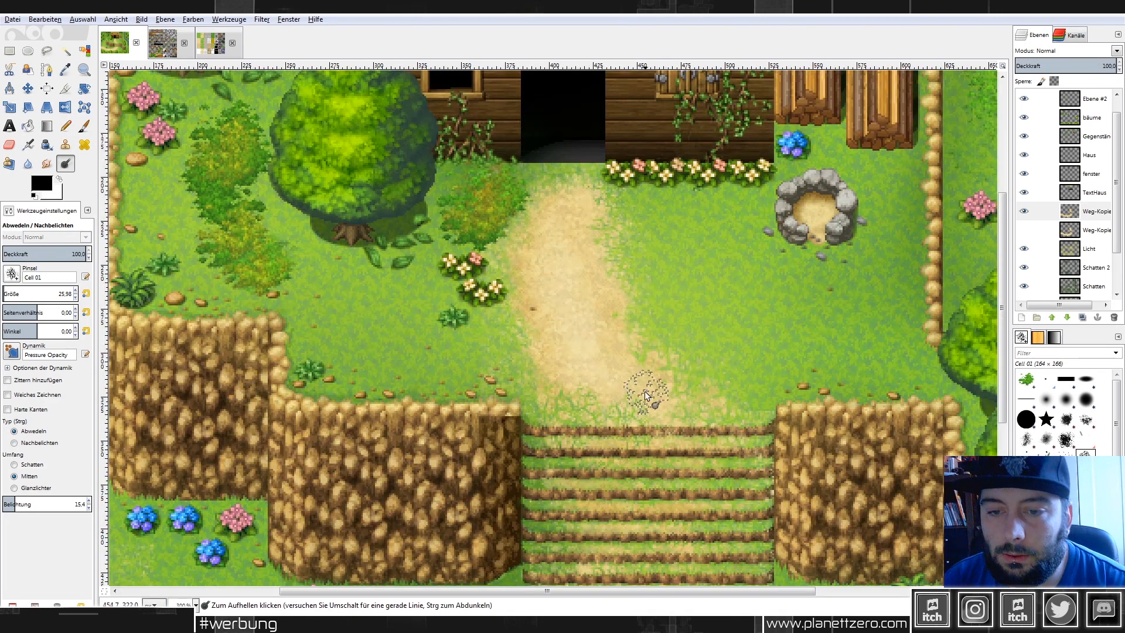
key("ctrl")
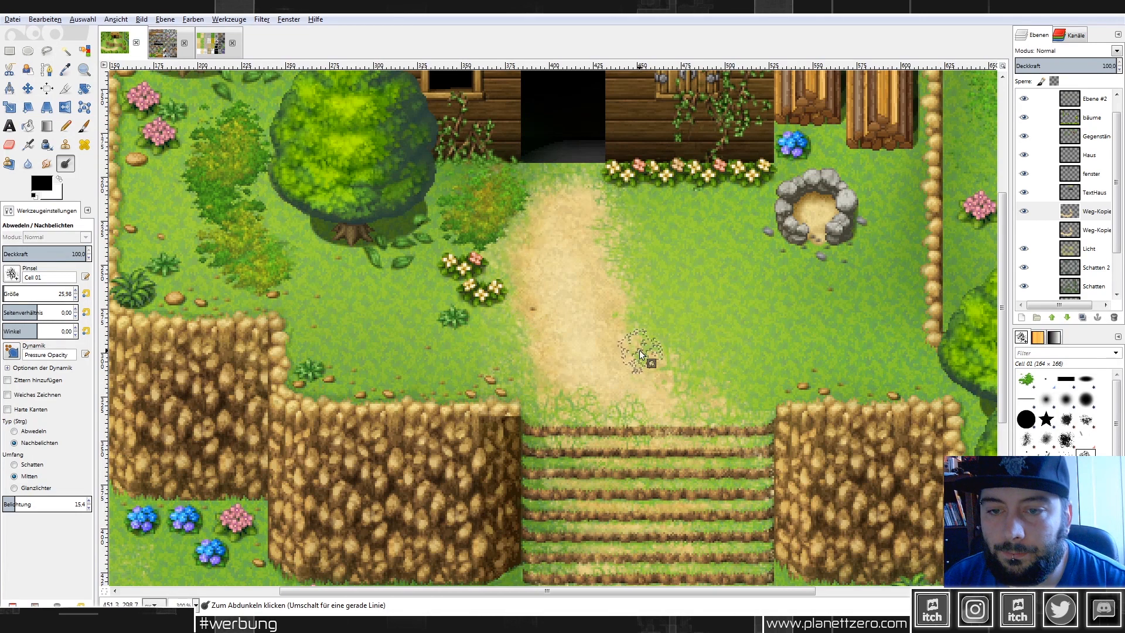
scroll(850, 267, "down", 5)
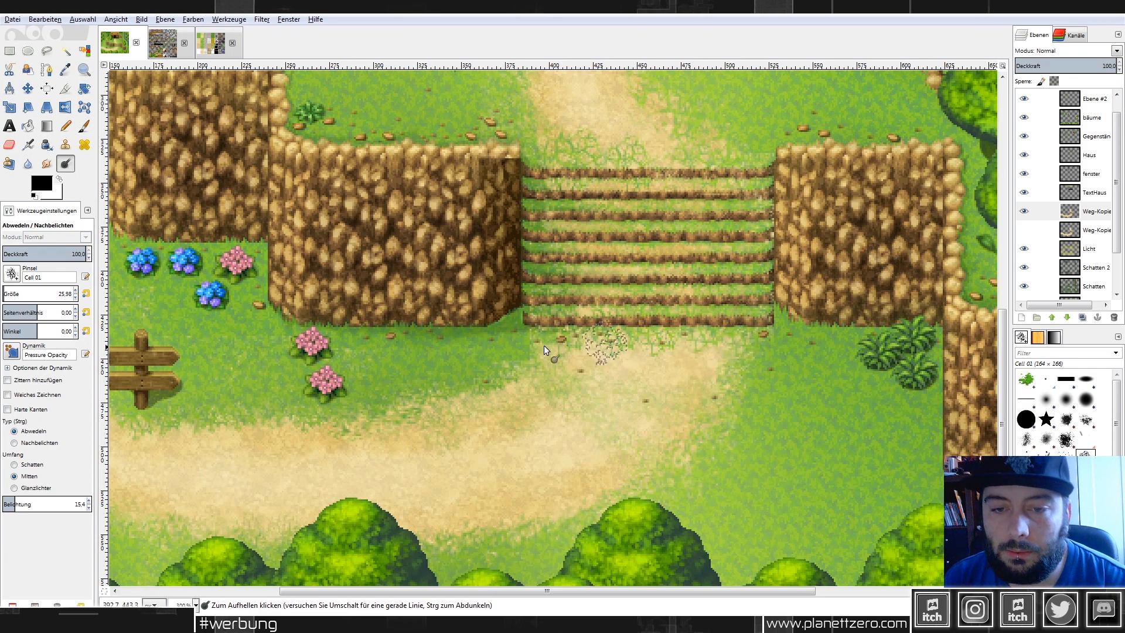
key("ctrl")
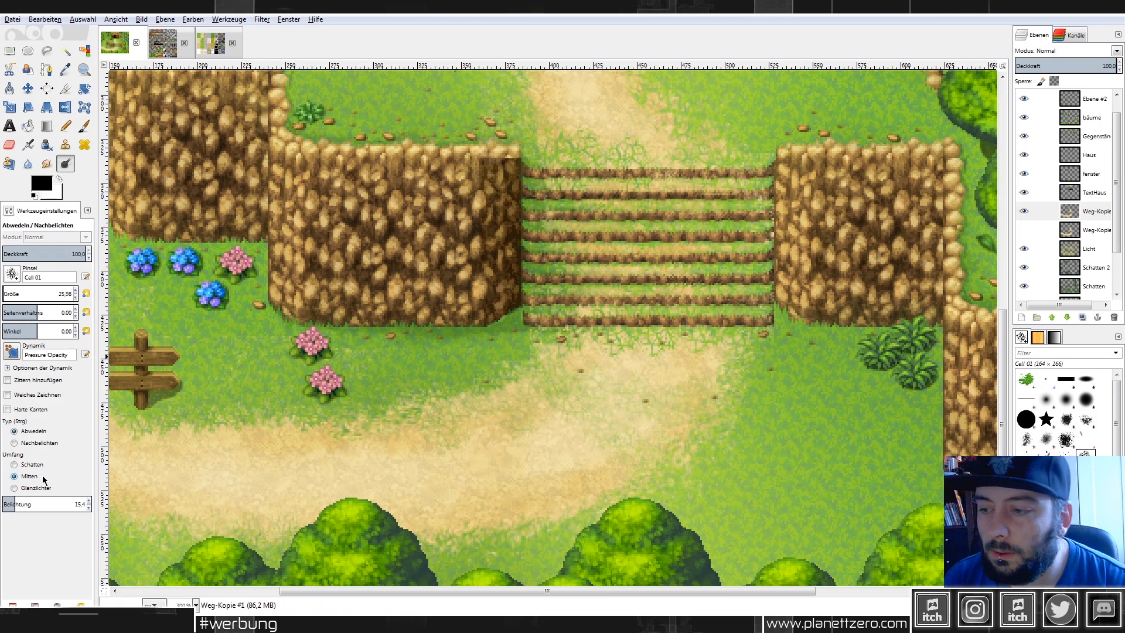
Set the exposure to 55.2 and deepen the shading along the lower path's edges with burn strokes.
left_click(49, 503)
key("ctrl")
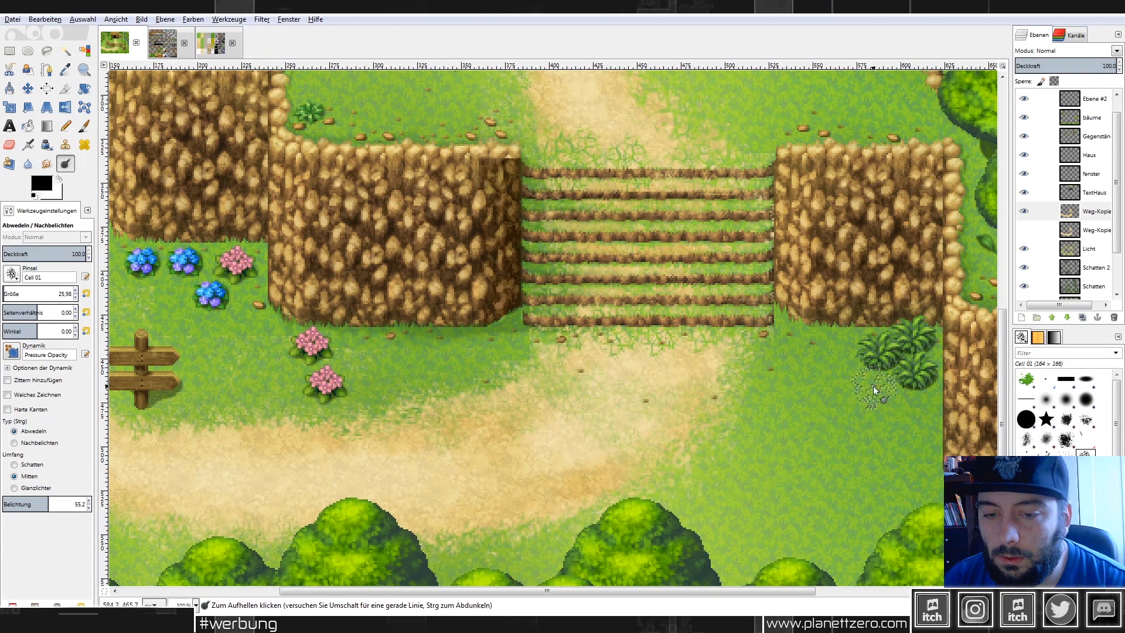
scroll(786, 417, "down", 1, "ctrl")
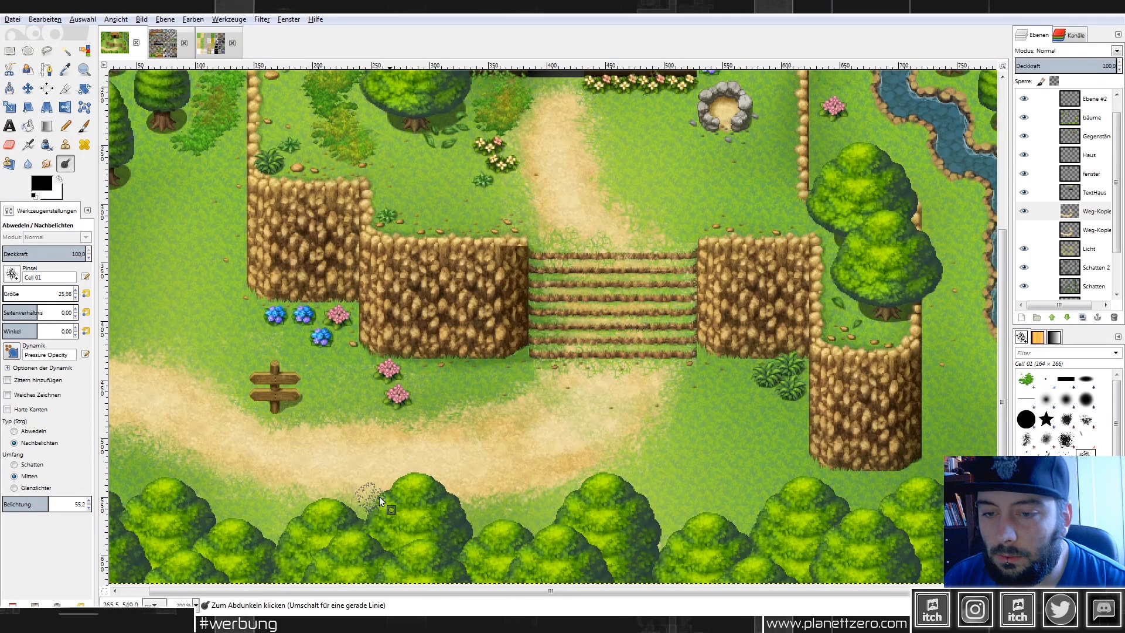
scroll(368, 497, "up", 1)
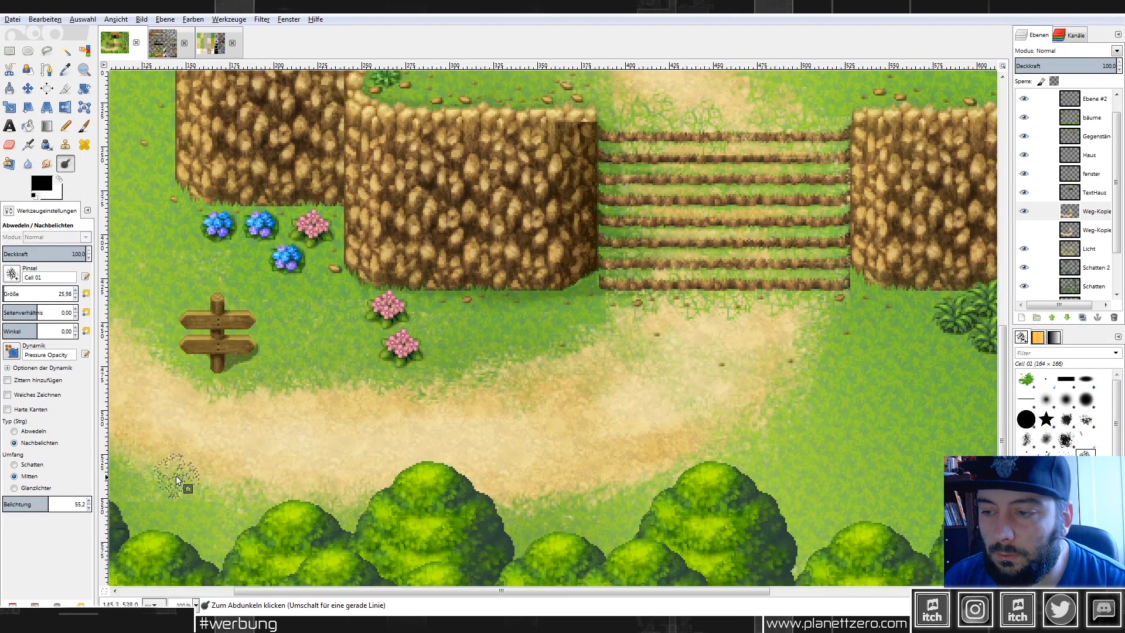
scroll(433, 462, "down", 2)
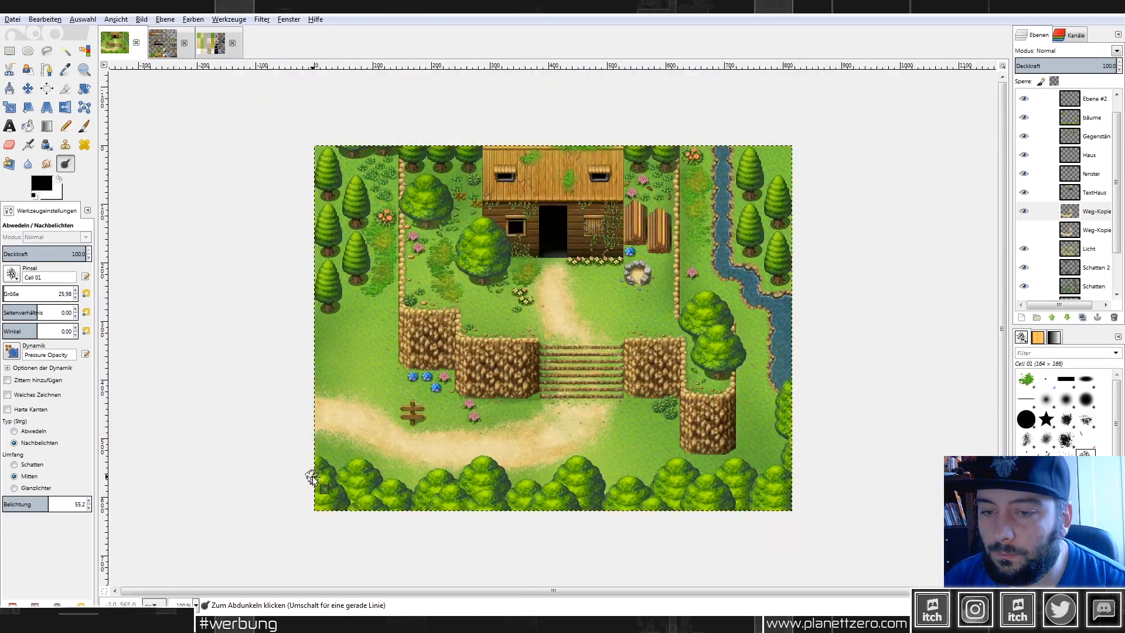
scroll(312, 476, "up", 2)
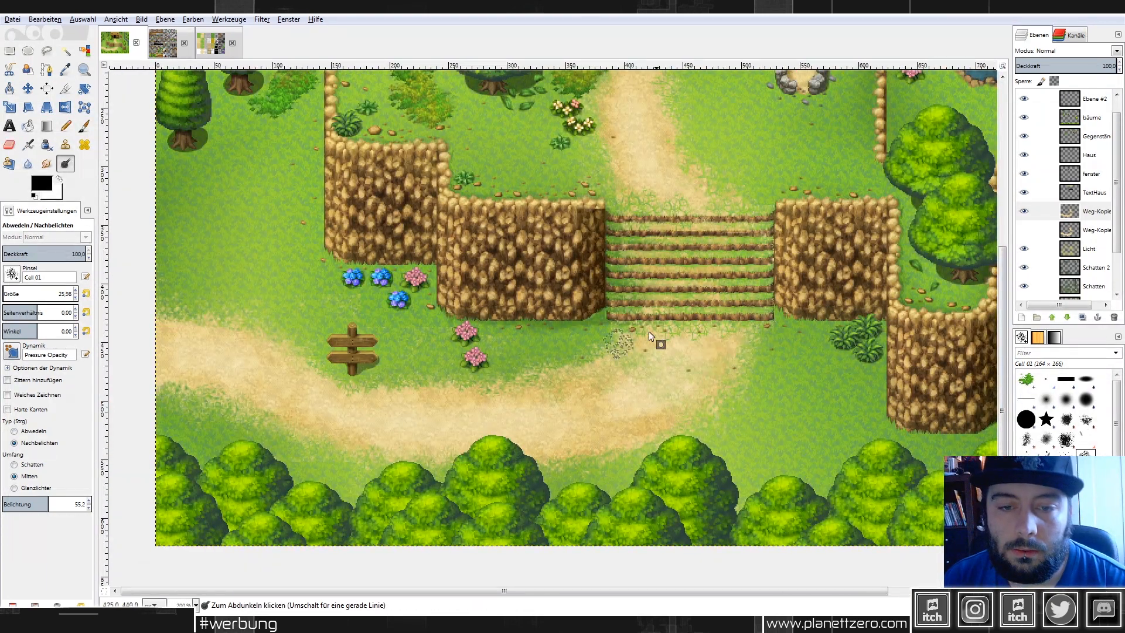
scroll(652, 340, "up", 3)
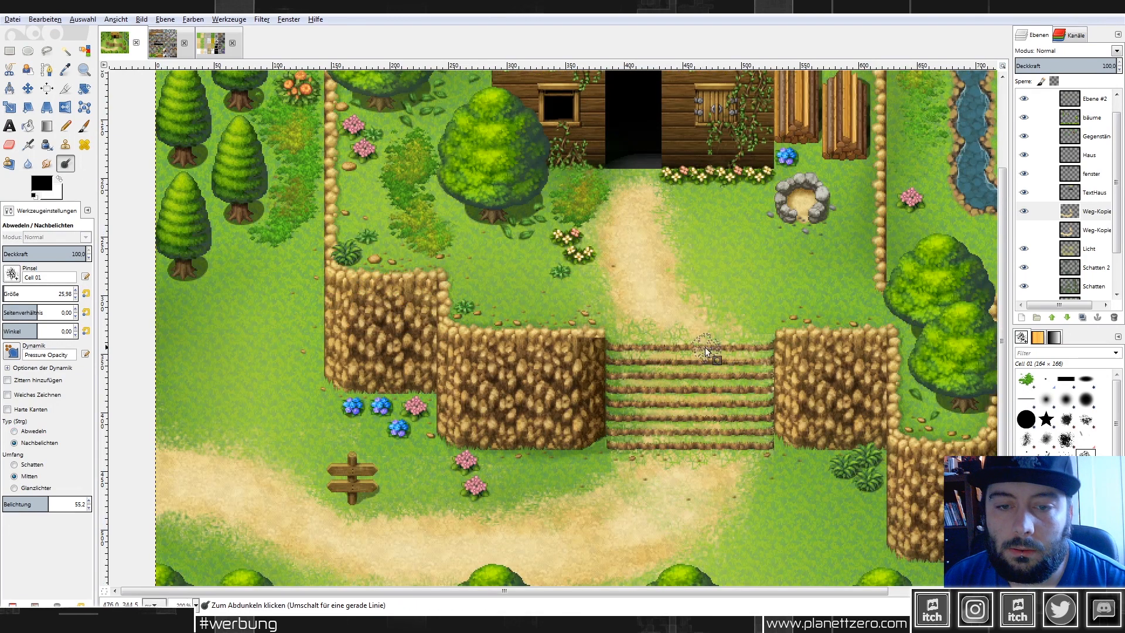
key("1")
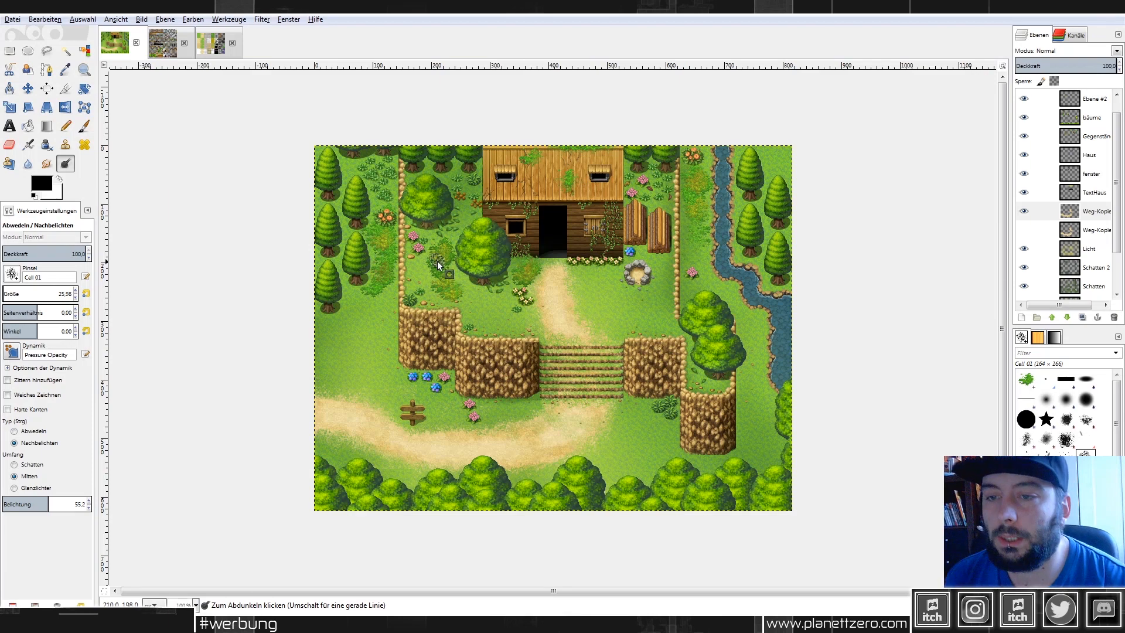
Select the Gegenstände layer and set the Dodge/Burn exposure to 30.1.
left_click(1093, 137)
key("ctrl")
key("2")
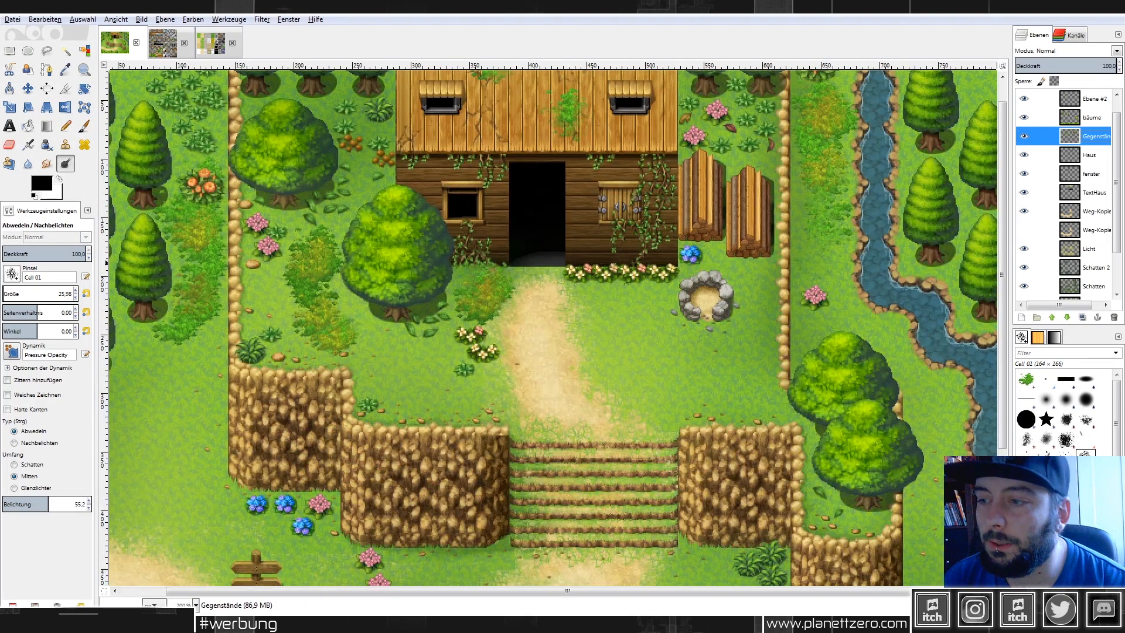
left_click(27, 503)
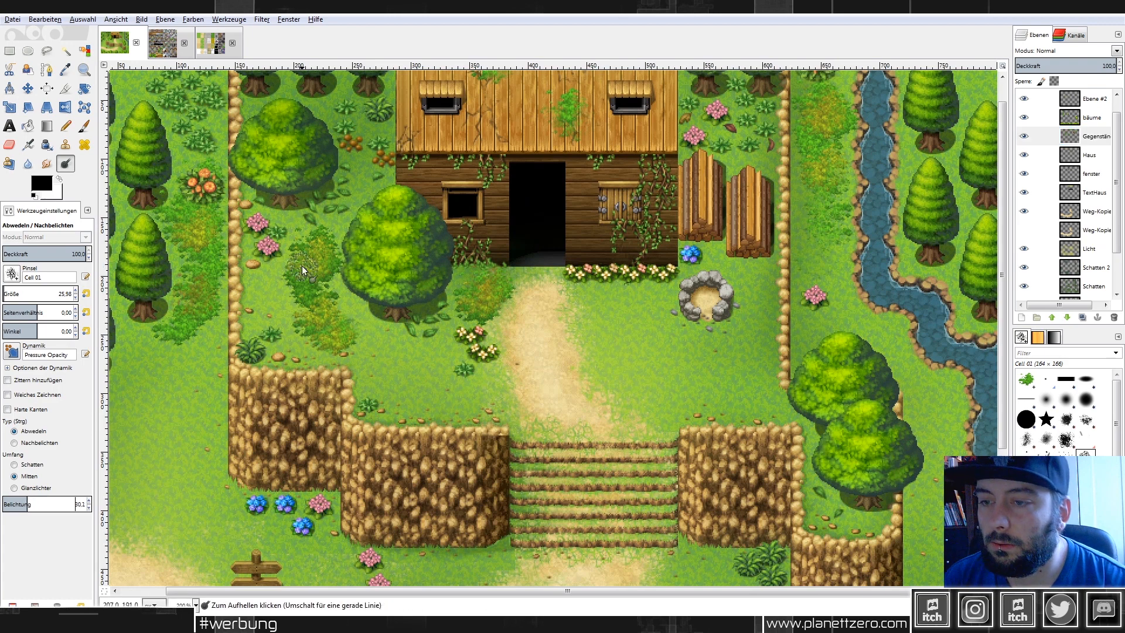
Toggle the Gegenstände layer's visibility to check its contents, and burn the edges of the bush patch west of the large tree.
scroll(297, 260, "up", 3)
left_click(1024, 136)
left_click(1024, 136)
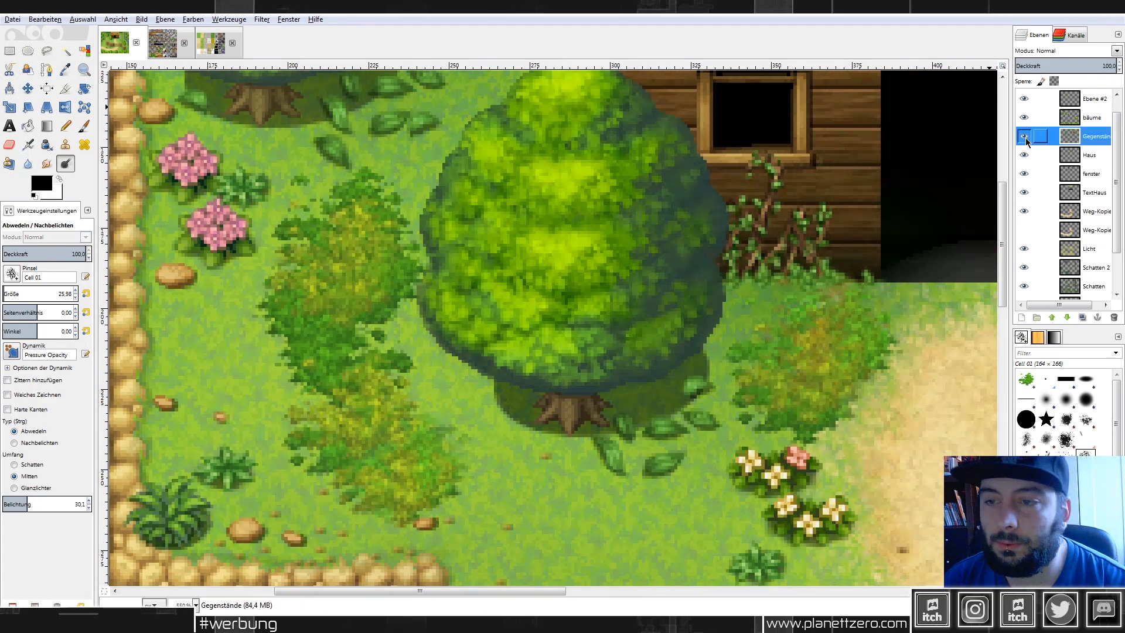
key("ctrl")
mouse_move(351, 201)
left_mouse_down()
mouse_move(312, 218)
mouse_move(316, 238)
mouse_move(290, 254)
mouse_move(304, 233)
mouse_move(375, 204)
mouse_move(394, 301)
mouse_move(391, 261)
mouse_move(351, 325)
left_mouse_up()
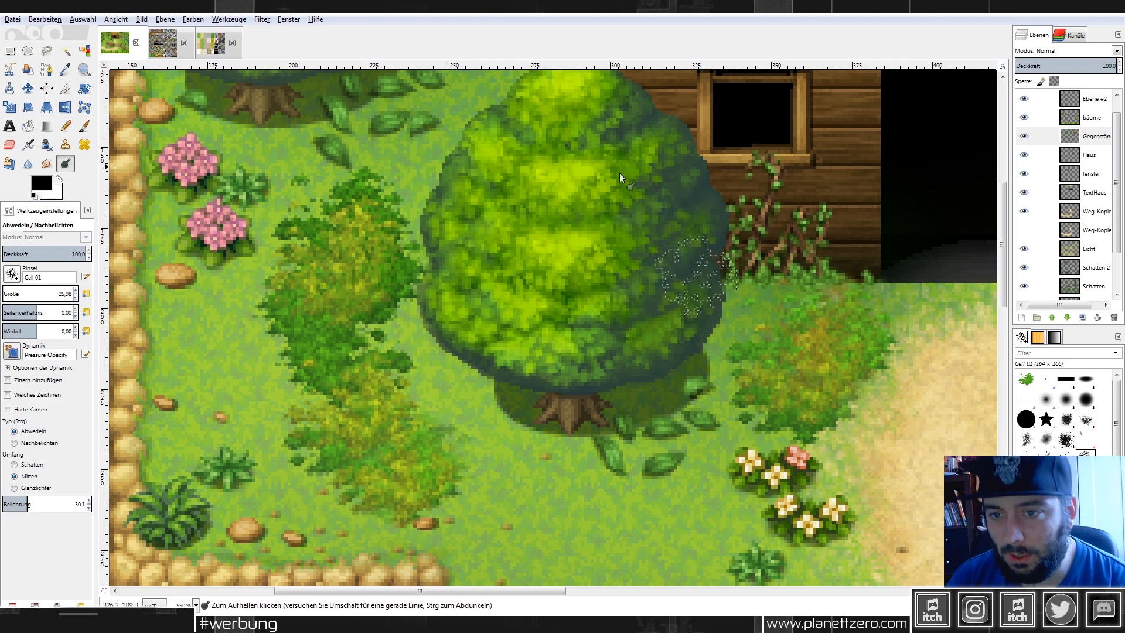
key("ctrl")
mouse_move(389, 276)
left_mouse_down()
mouse_move(374, 318)
mouse_move(353, 327)
mouse_move(358, 374)
mouse_move(399, 401)
mouse_move(379, 365)
left_mouse_up()
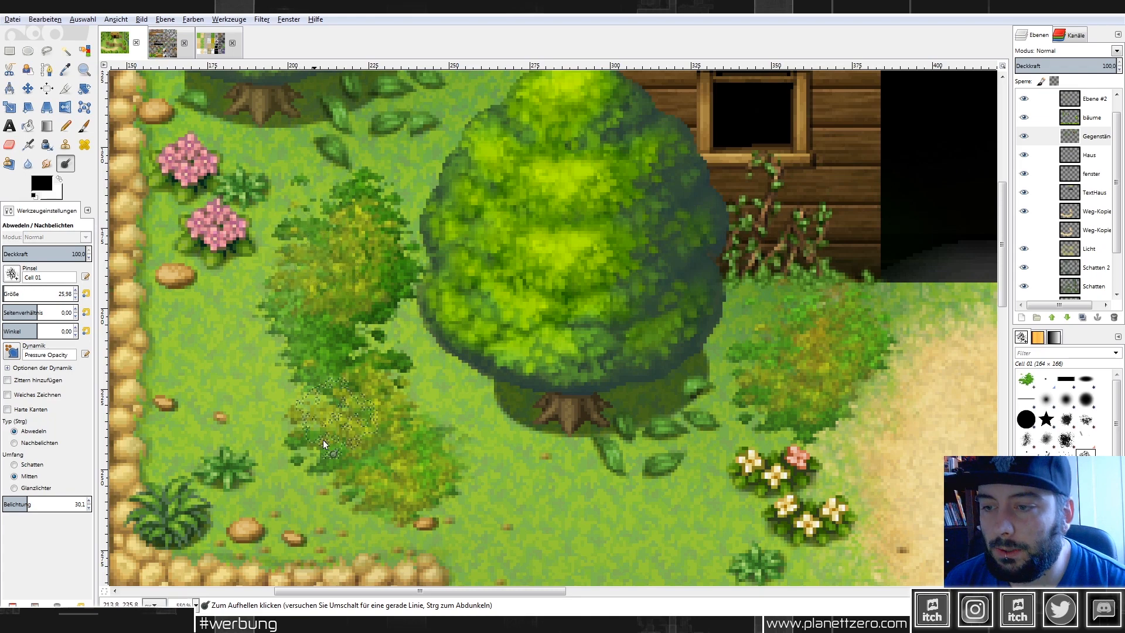
Burn the outer edges of the bush between the large tree and the path below the house.
key("ctrl")
mouse_move(777, 417)
left_mouse_down()
mouse_move(847, 363)
mouse_move(828, 399)
mouse_move(853, 291)
mouse_move(837, 398)
mouse_move(821, 411)
mouse_move(853, 318)
mouse_move(784, 415)
mouse_move(798, 321)
left_mouse_up()
key("ctrl")
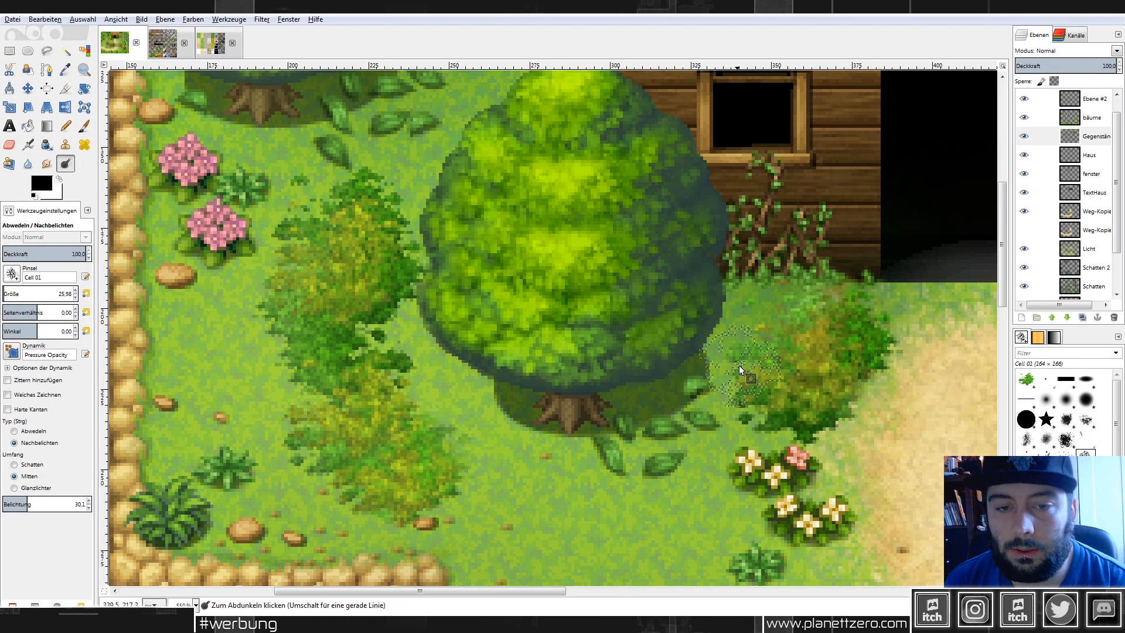
scroll(761, 371, "down", 3)
scroll(507, 314, "up", 2)
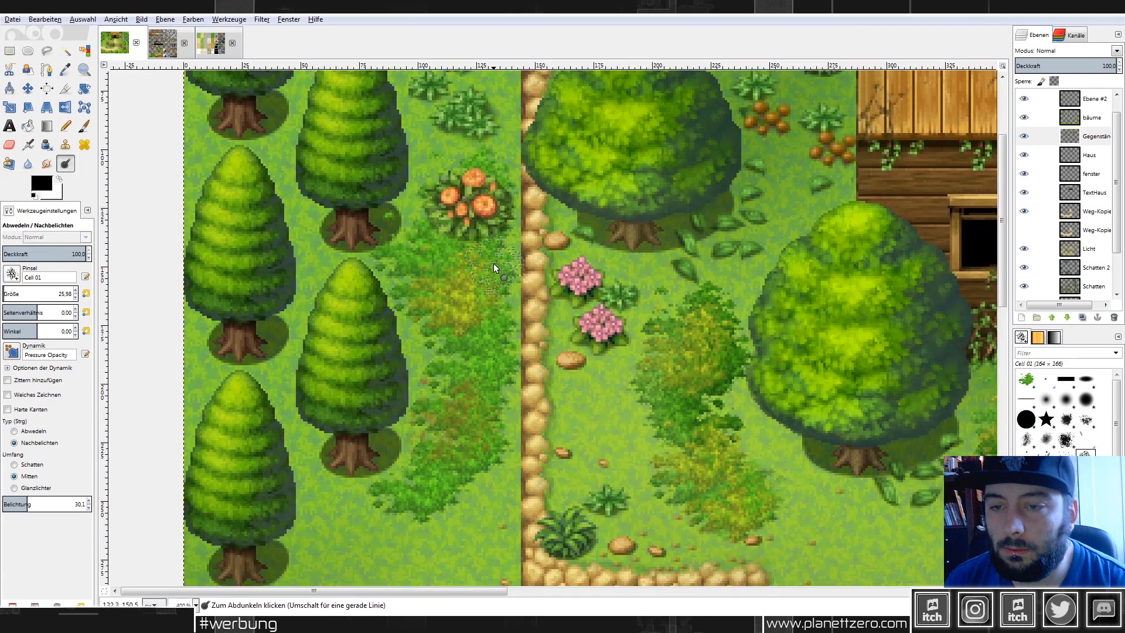
Set the exposure to 47.6, select the bäume layer, and burn the eastern and lower edges of the bush patch west of the stone border.
left_click_drag(30, 504, 43, 504)
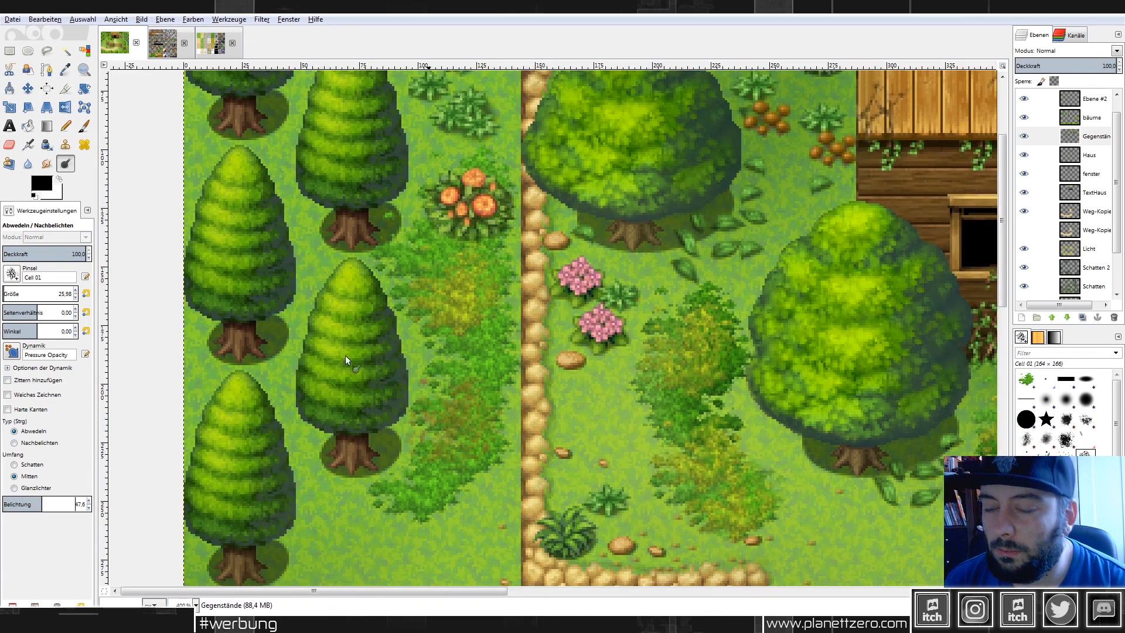
key("ctrl")
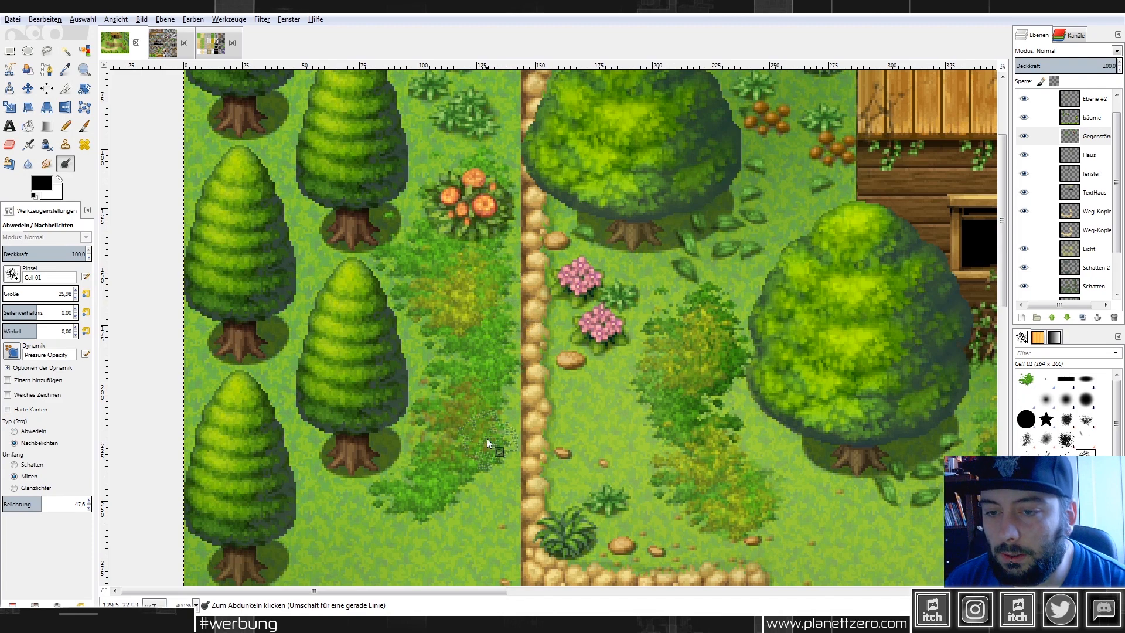
left_click_drag(449, 488, 521, 320)
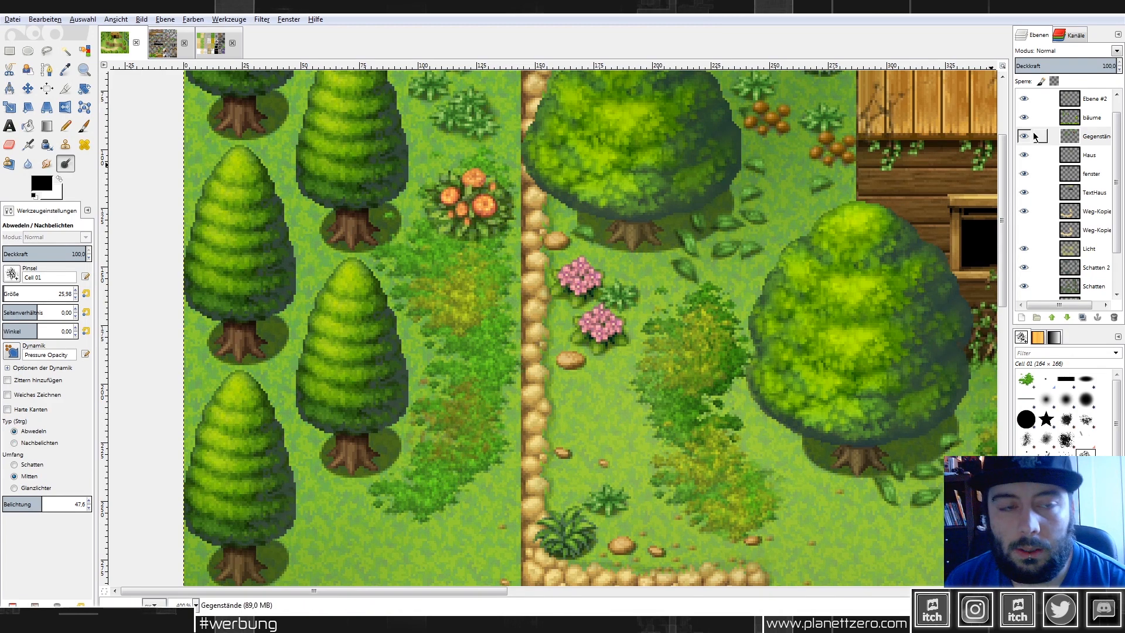
left_click(1099, 121)
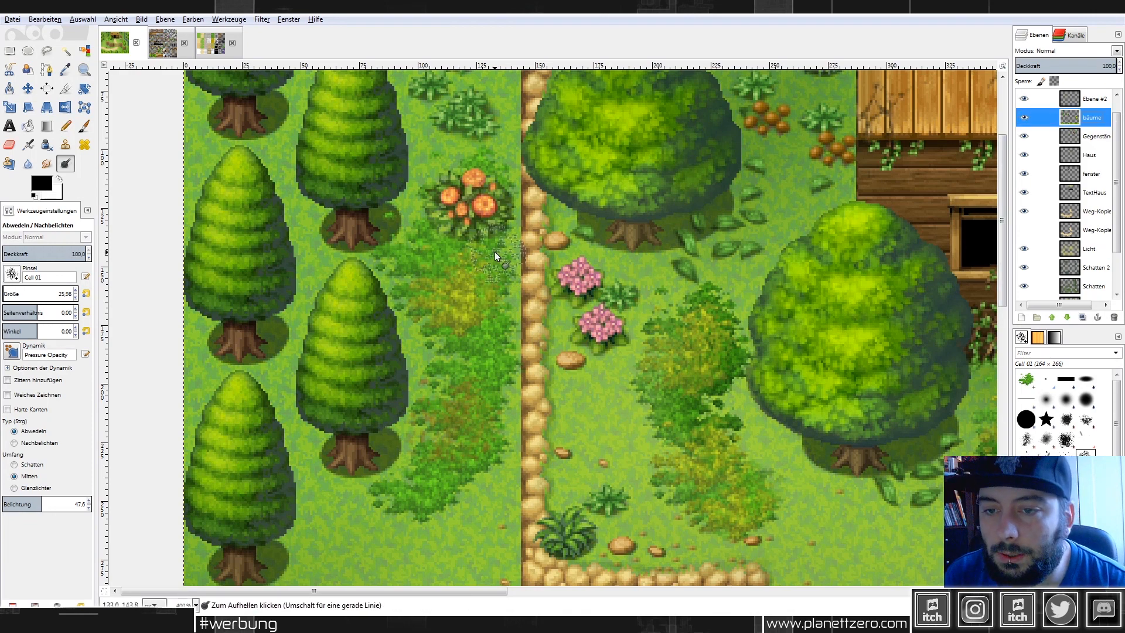
key("ctrl")
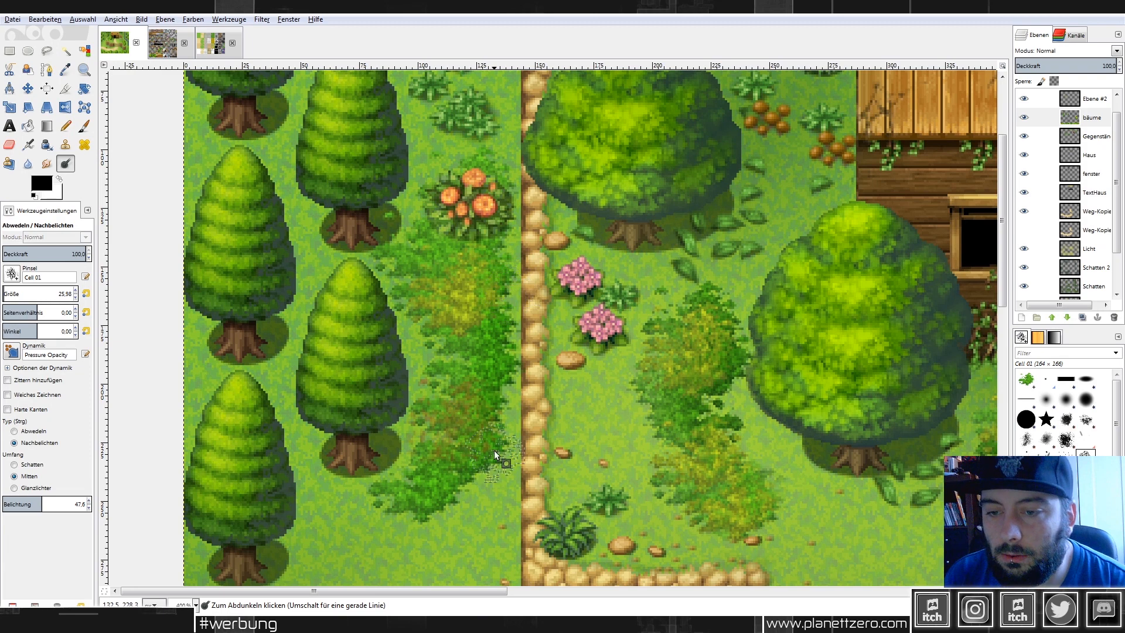
mouse_move(409, 515)
left_mouse_down()
mouse_move(463, 475)
mouse_move(487, 343)
left_mouse_up()
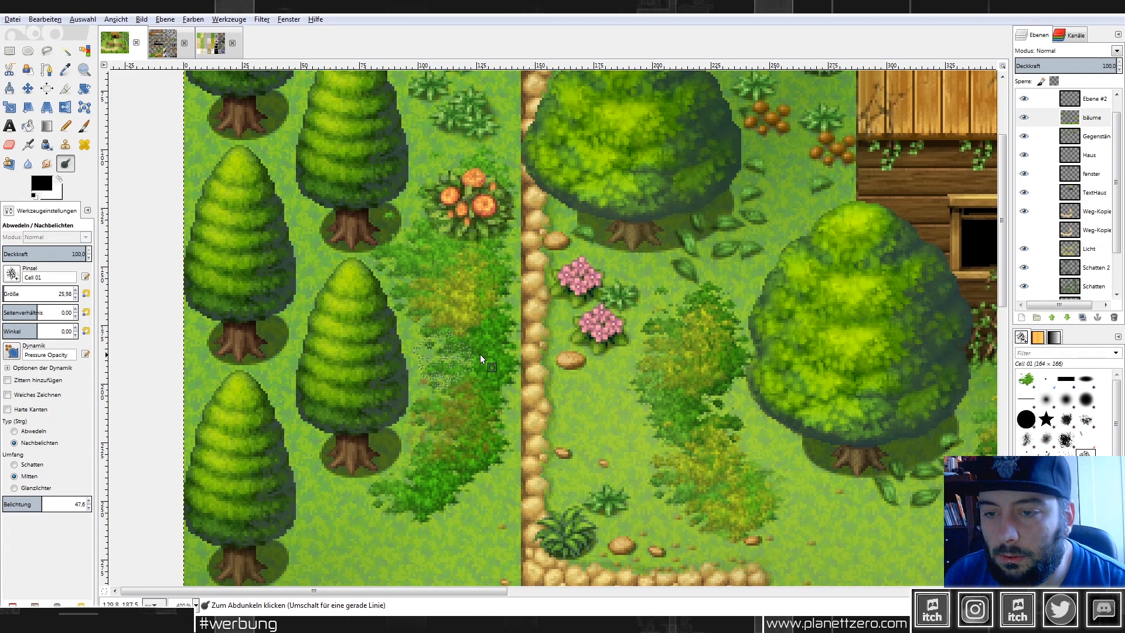
Toggle the bäume layer's visibility to check its contents, and burn the small leafy plants north of the orange flowers.
scroll(751, 325, "down", 3)
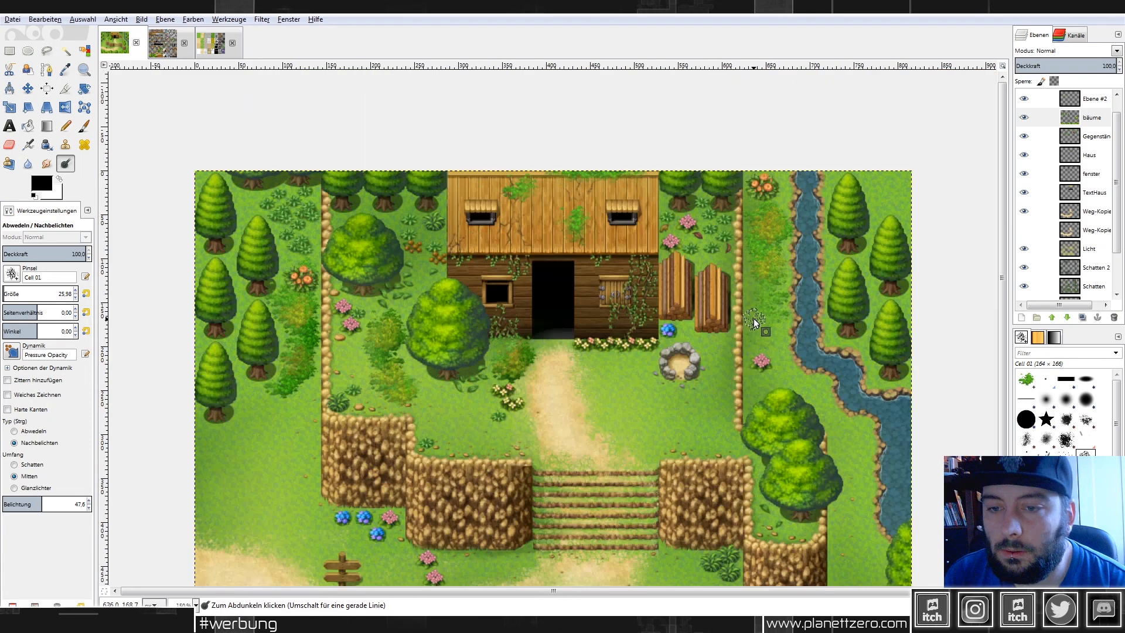
scroll(216, 272, "up", 2)
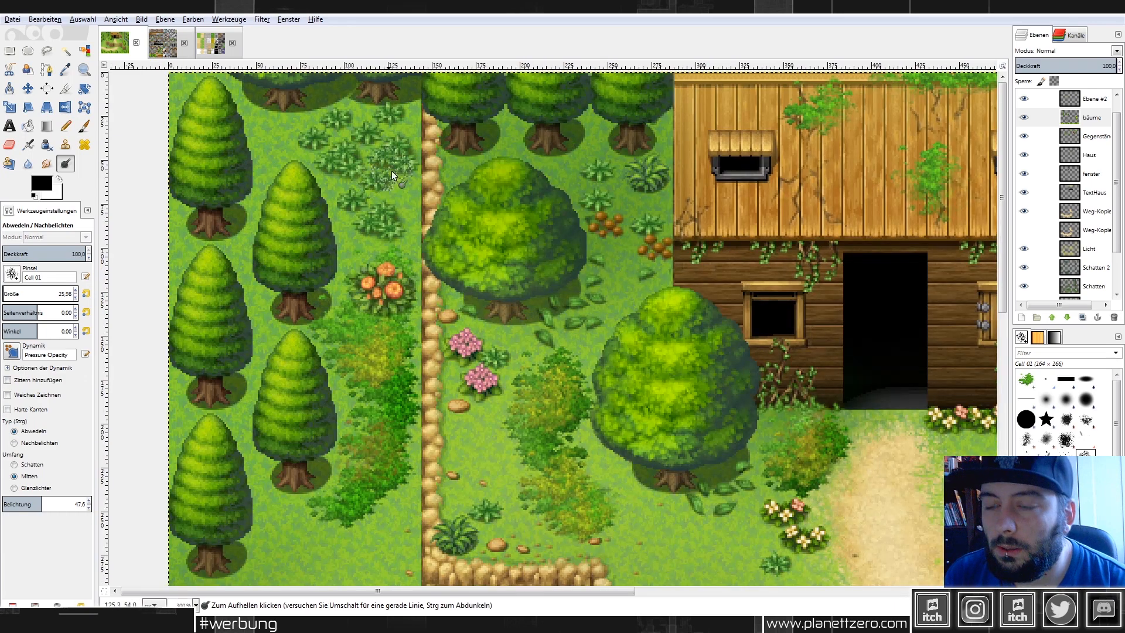
left_click(1023, 118)
left_click(1022, 118)
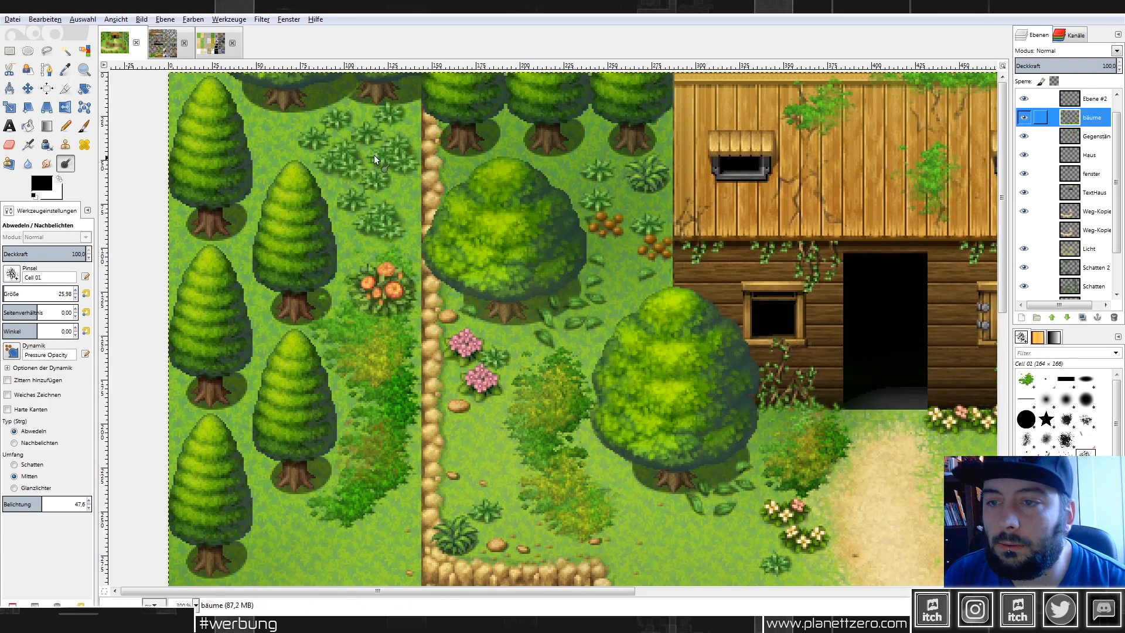
scroll(376, 148, "up", 1)
left_click(406, 105)
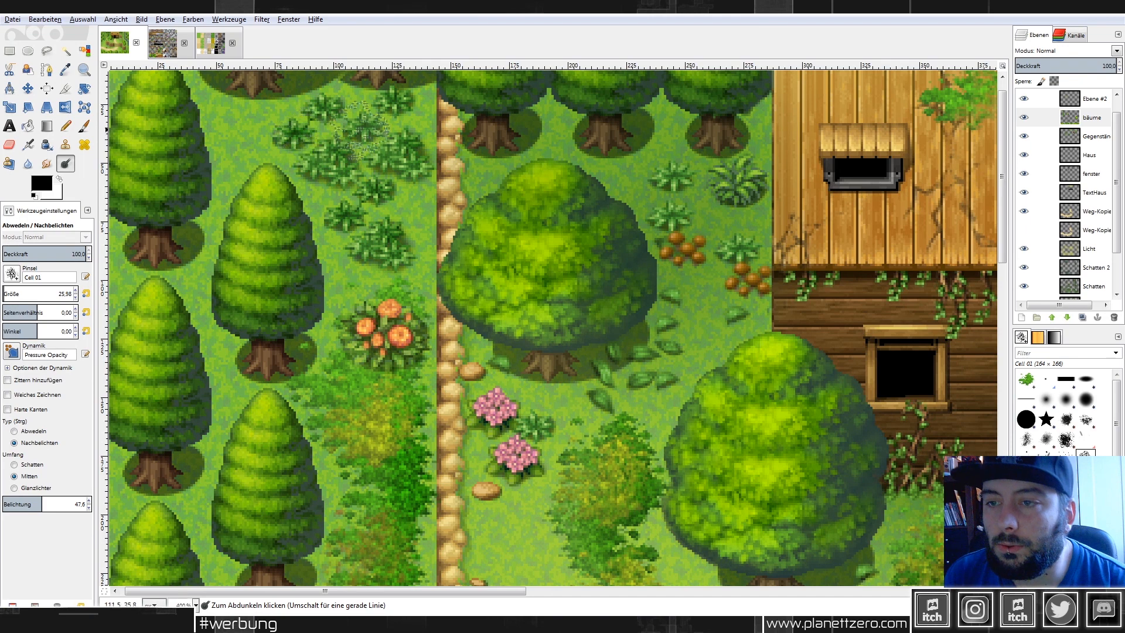
key("ctrl")
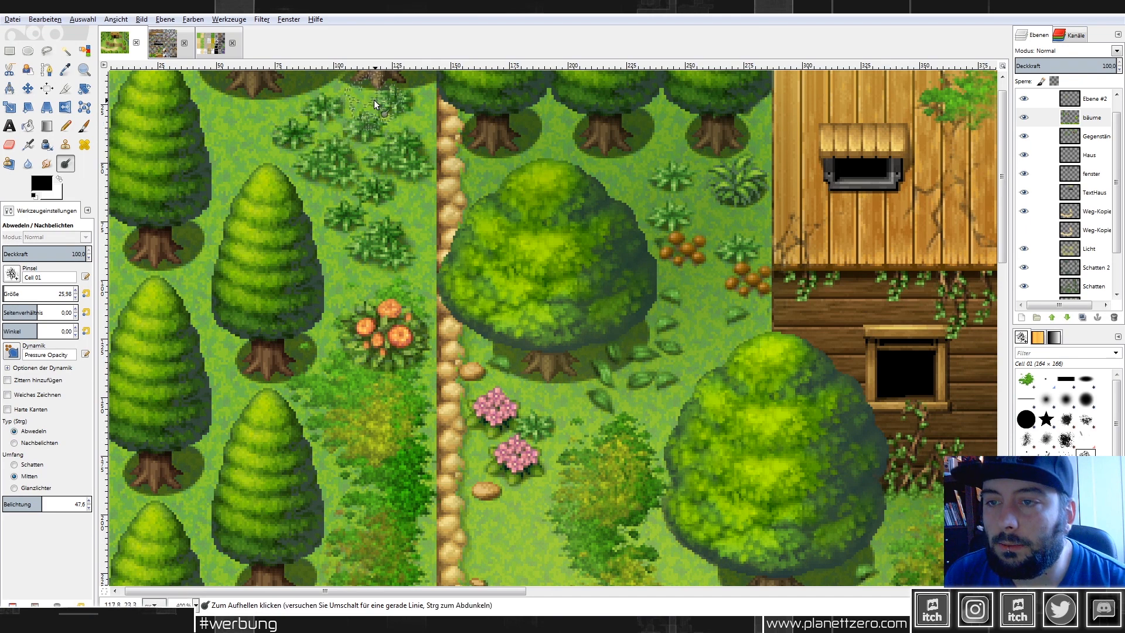
left_click(388, 142)
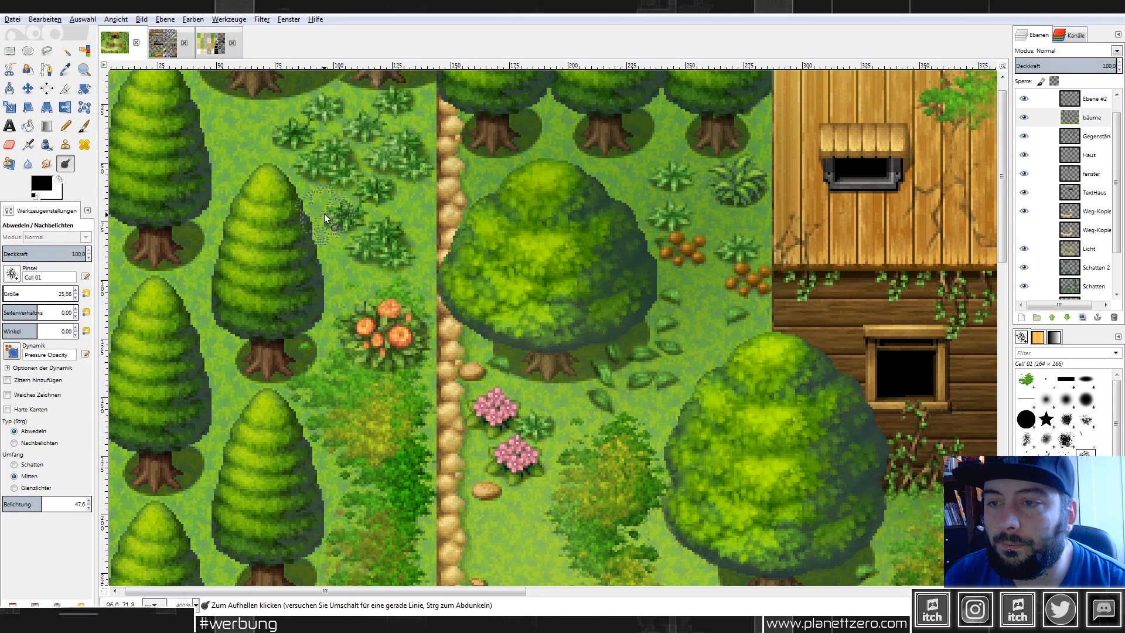
Select the Gegenstände layer and burn the green growth on the roof between the two dormer windows.
scroll(563, 255, "down", 4)
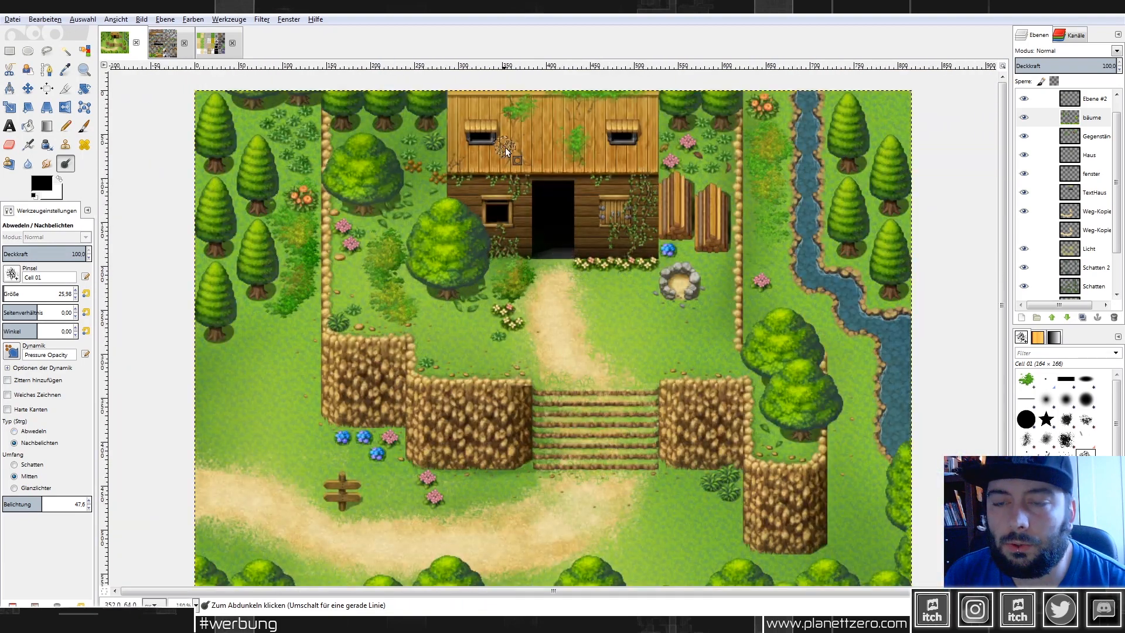
scroll(586, 141, "up", 2)
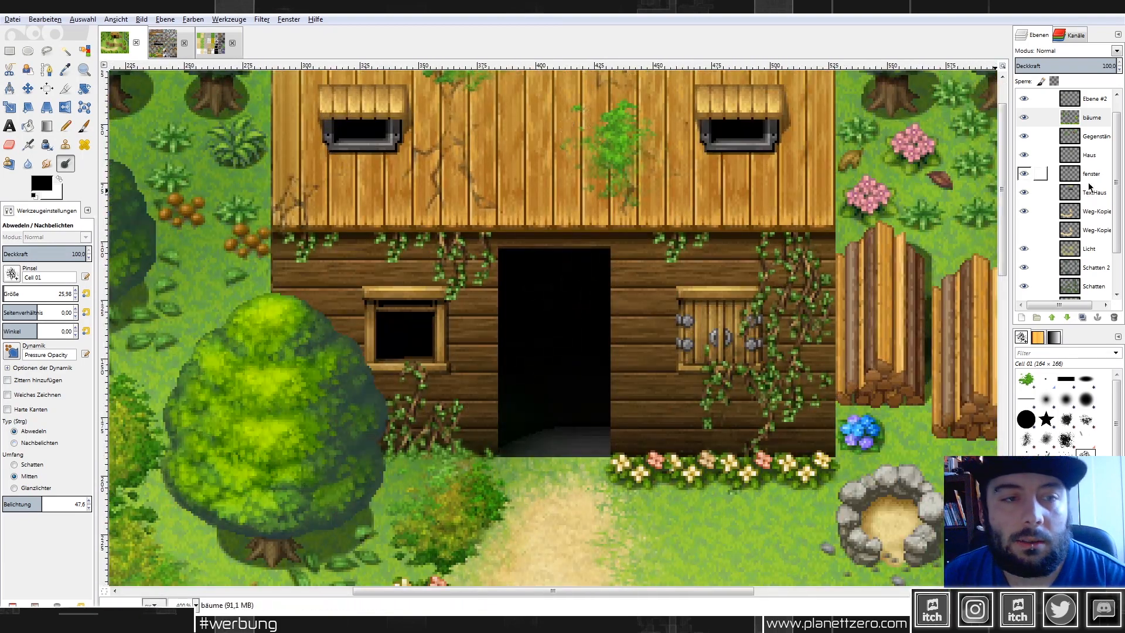
left_click(1090, 136)
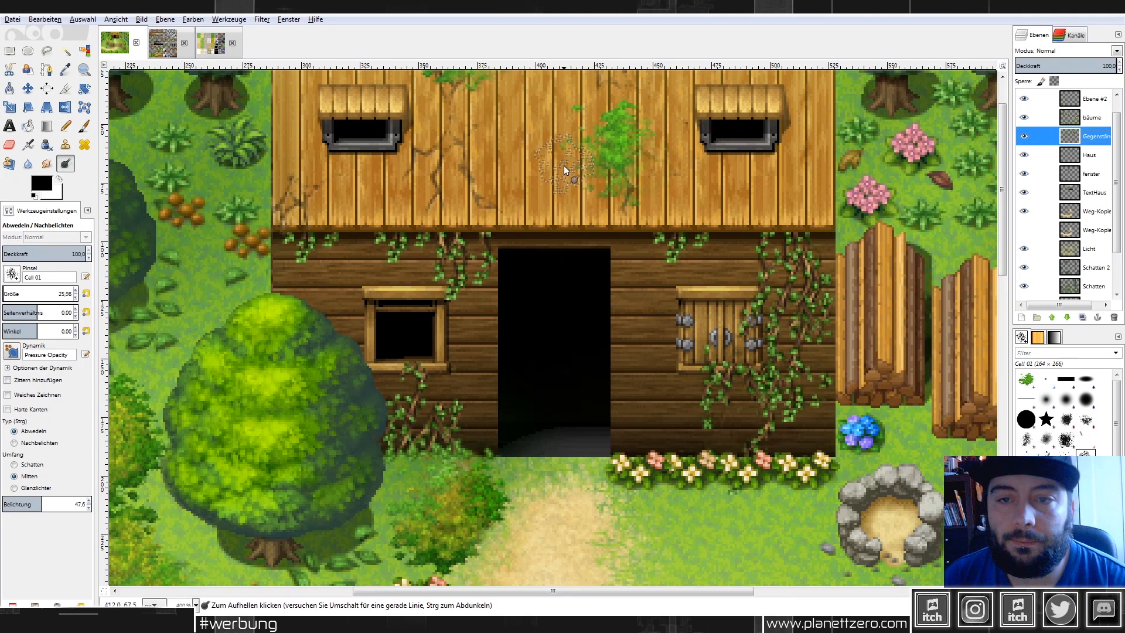
scroll(564, 160, "up", 2)
scroll(580, 113, "up", 1)
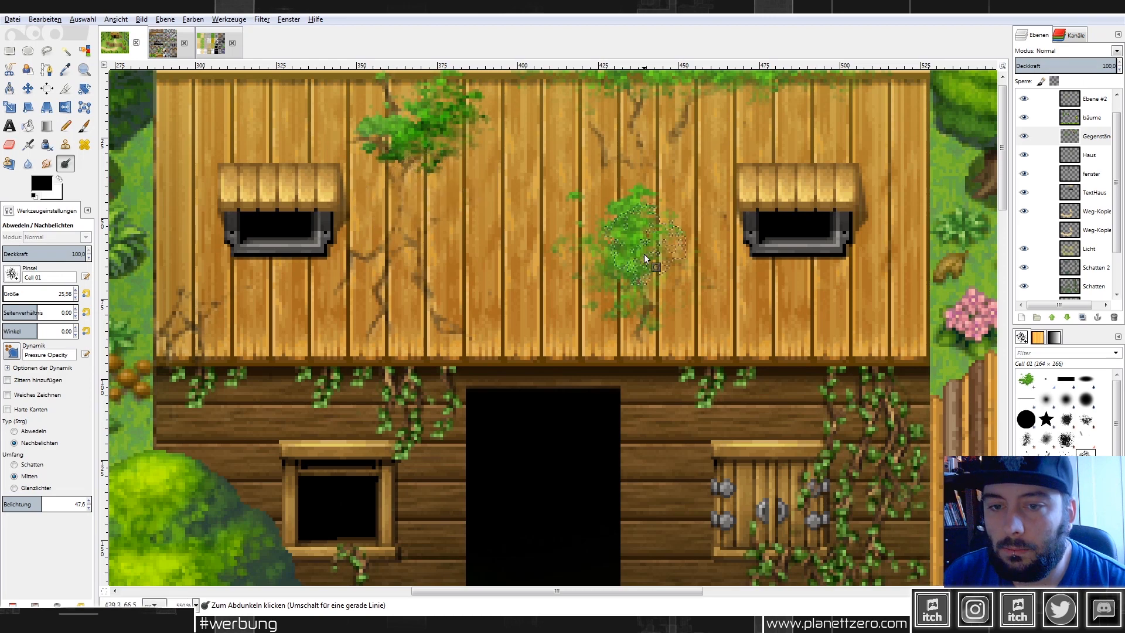
mouse_move(665, 301)
left_mouse_down()
mouse_move(677, 210)
mouse_move(666, 224)
left_mouse_up()
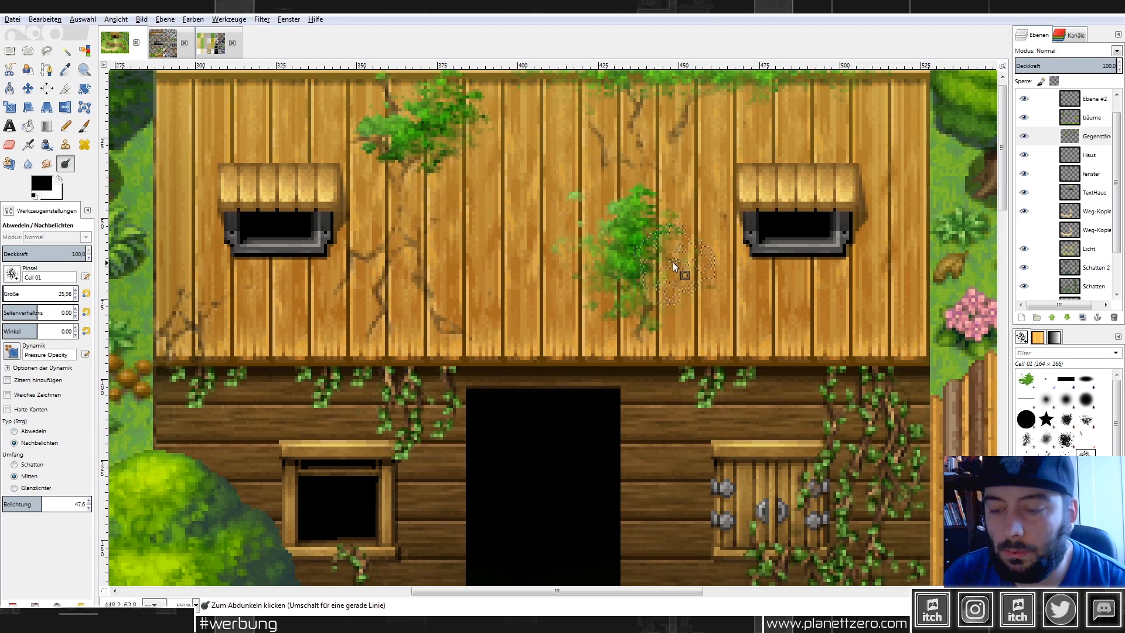
key("ctrl")
Toggle the Gegenstände layer's visibility to check its contents, and set the exposure to 33.6.
scroll(698, 317, "down", 3, "ctrl")
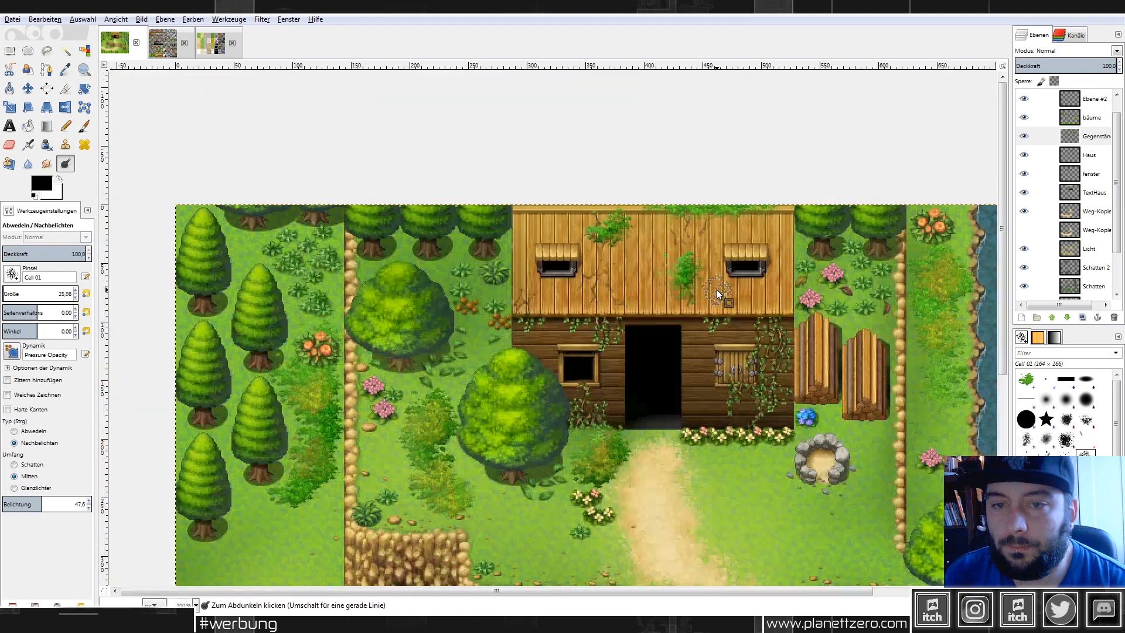
scroll(719, 294, "down", 1, "ctrl")
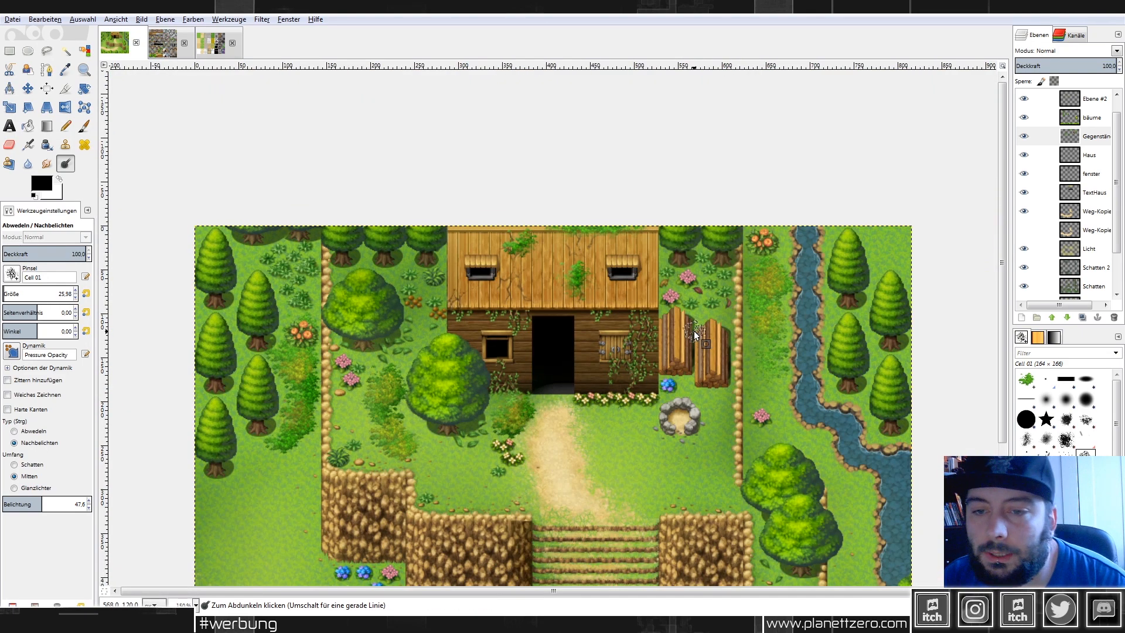
scroll(670, 318, "down", 1, "ctrl")
scroll(673, 325, "up", 2, "ctrl")
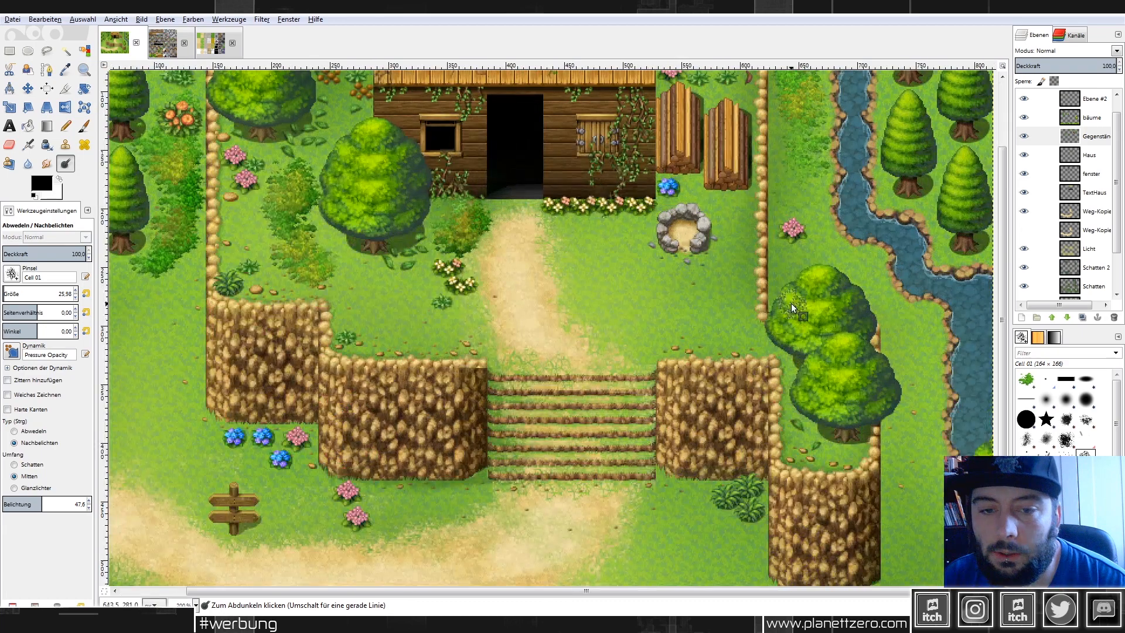
scroll(855, 214, "up", 3)
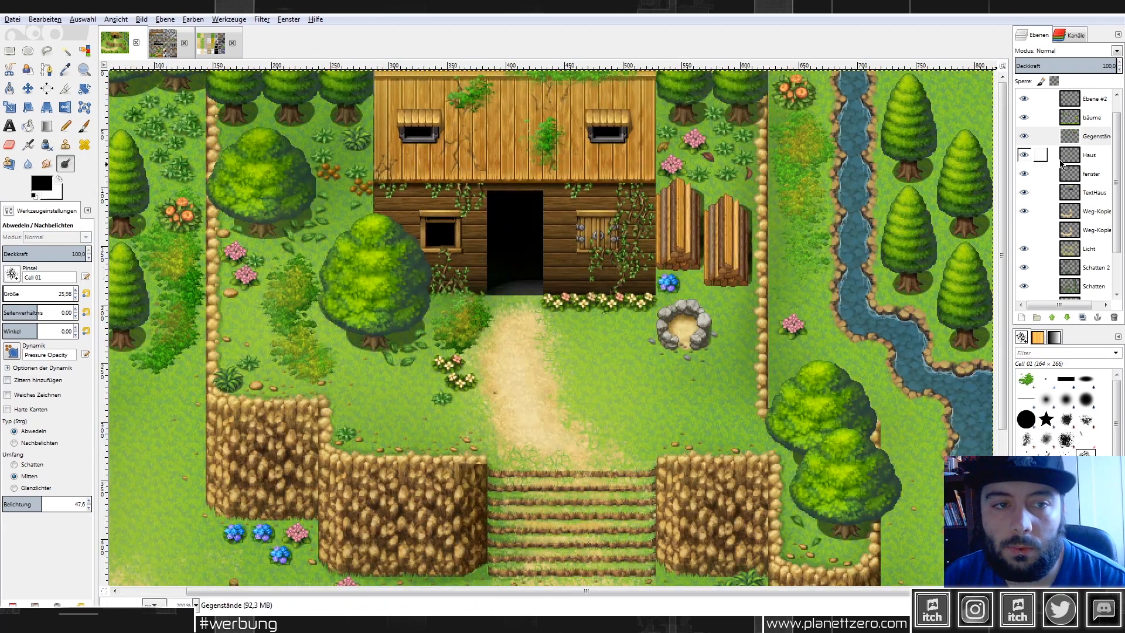
left_click(1024, 138)
left_click(1024, 138)
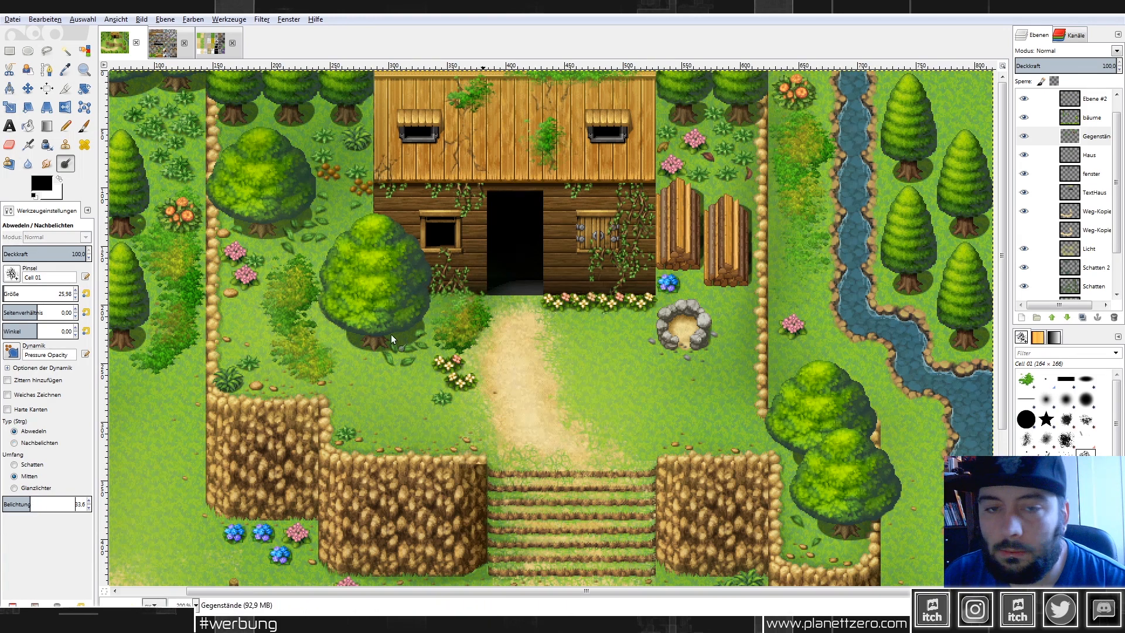
Check which layer holds the blue flowers beside the house, select the bäume layer, and darken them with burn strokes.
key("ctrl")
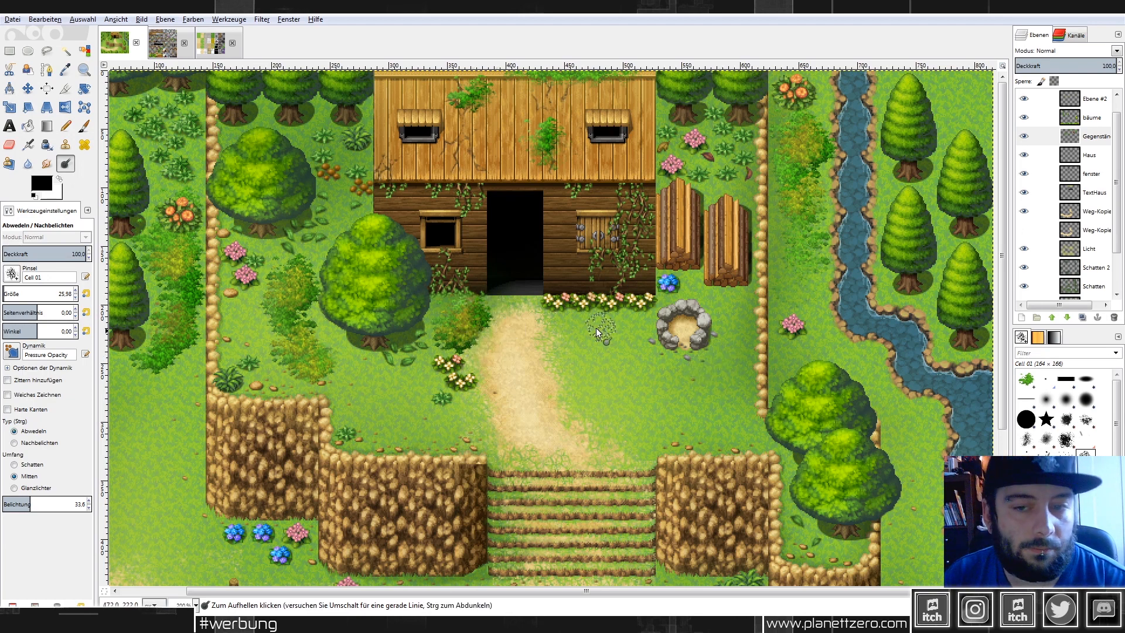
scroll(571, 327, "up", 3)
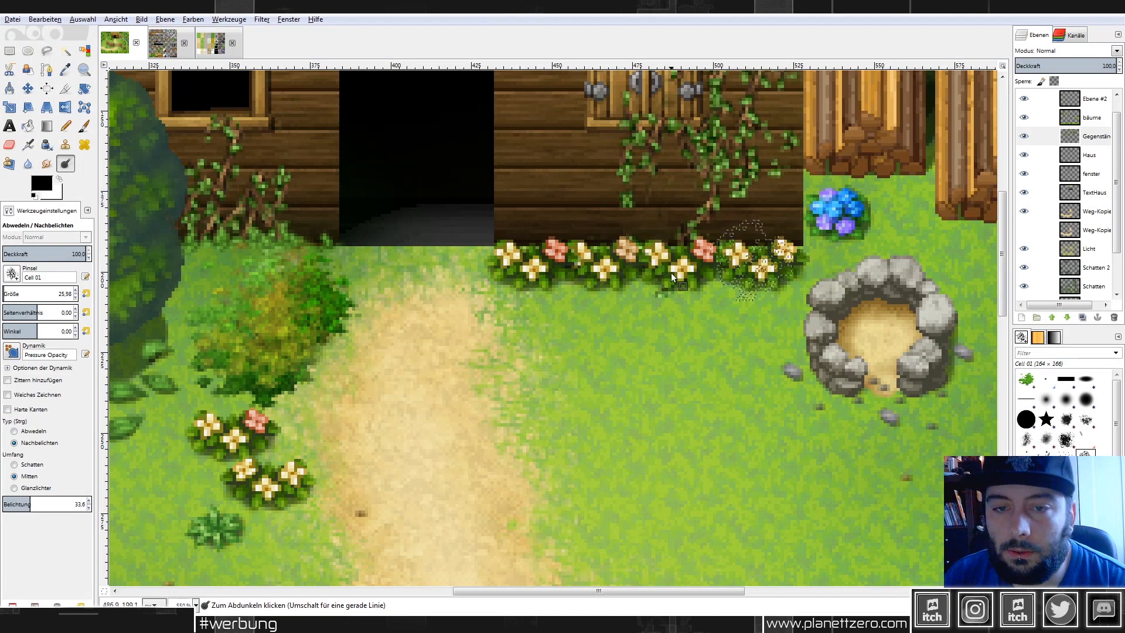
scroll(592, 266, "up", 3)
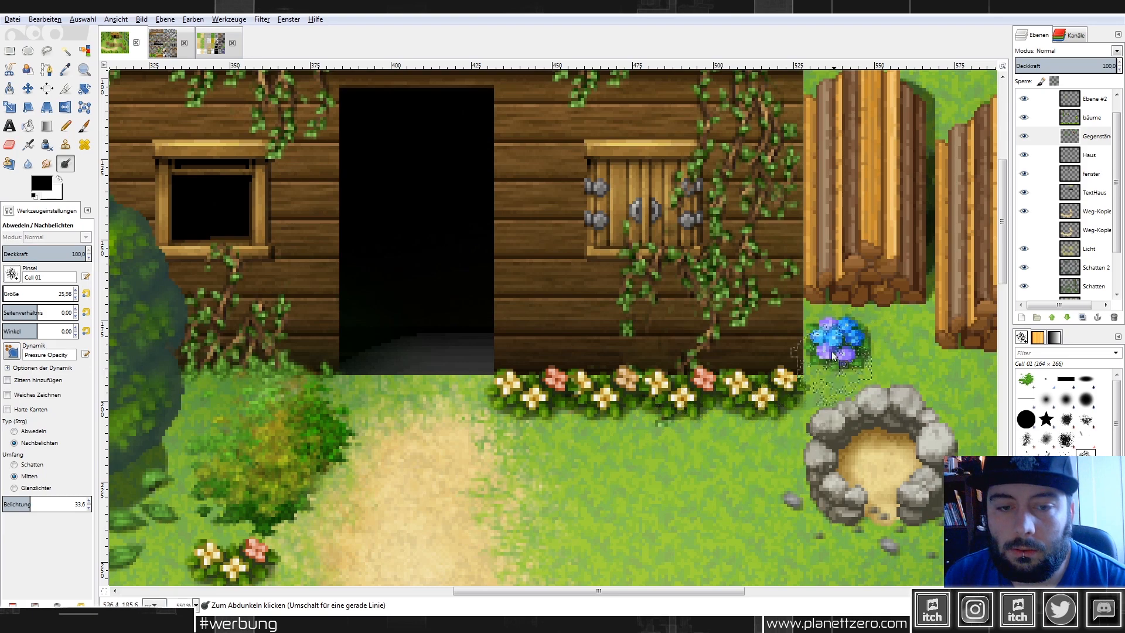
left_click(1025, 139)
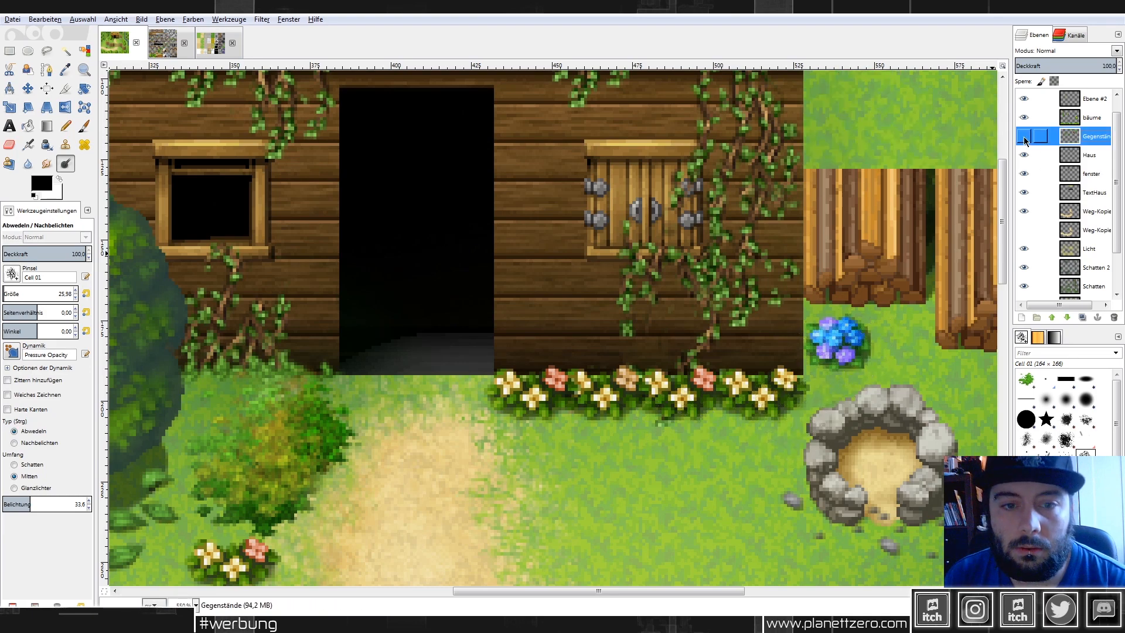
left_click(1038, 117)
key("ctrl")
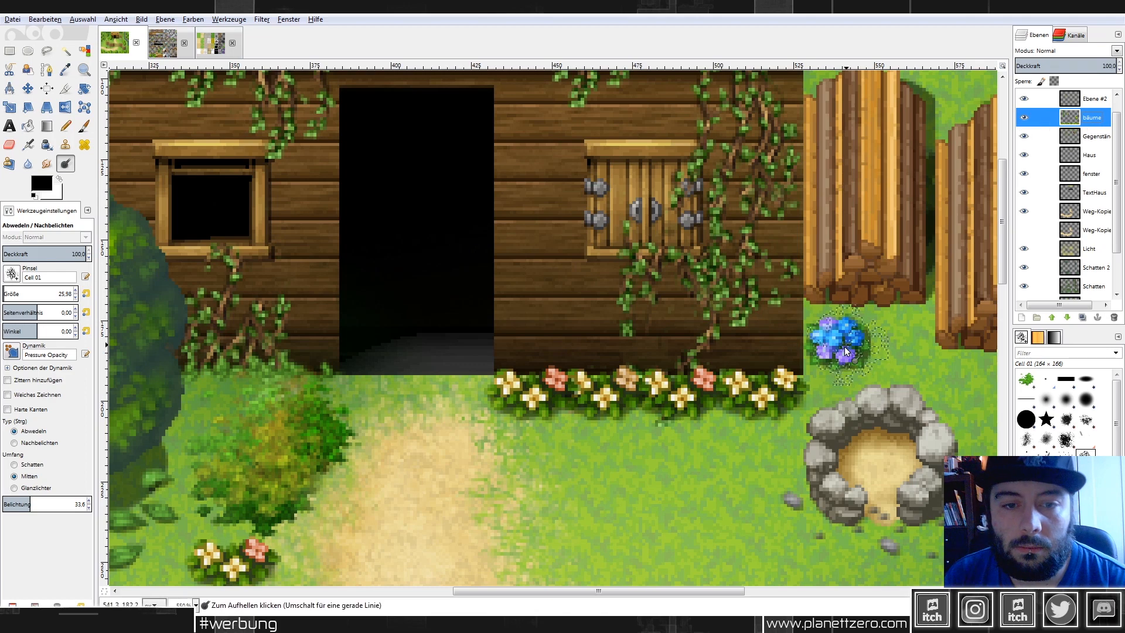
mouse_move(832, 342)
left_mouse_down()
mouse_move(820, 360)
mouse_move(843, 346)
left_mouse_up()
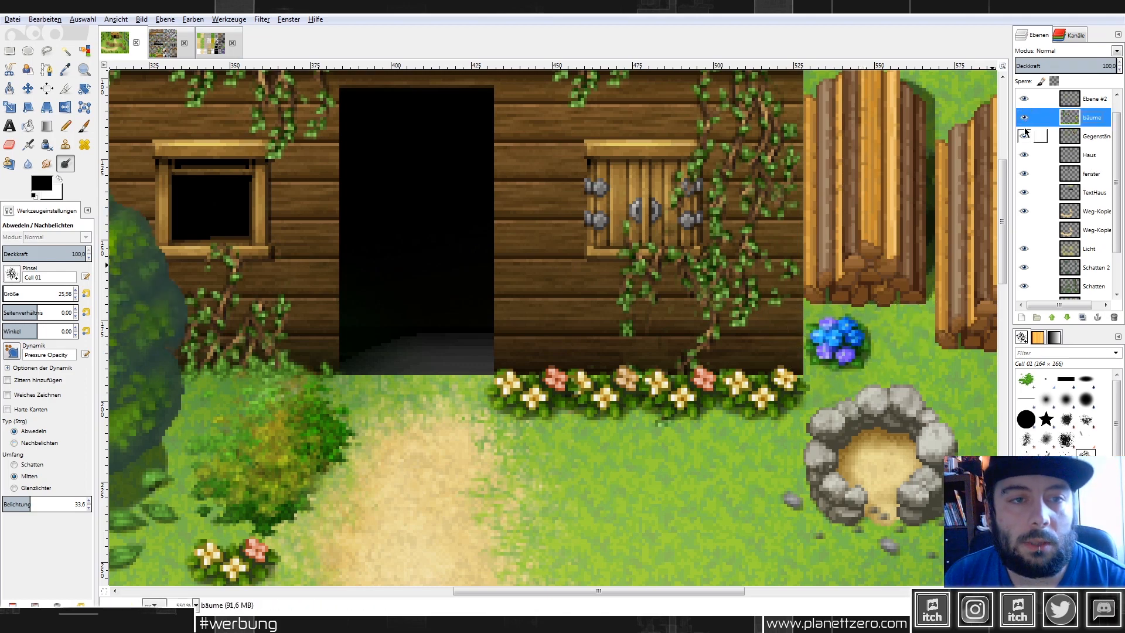
Select the Gegenstände layer and burn the sides and lower ends of both woodpiles beside the house.
left_click(1040, 136)
scroll(545, 592, "right", 5)
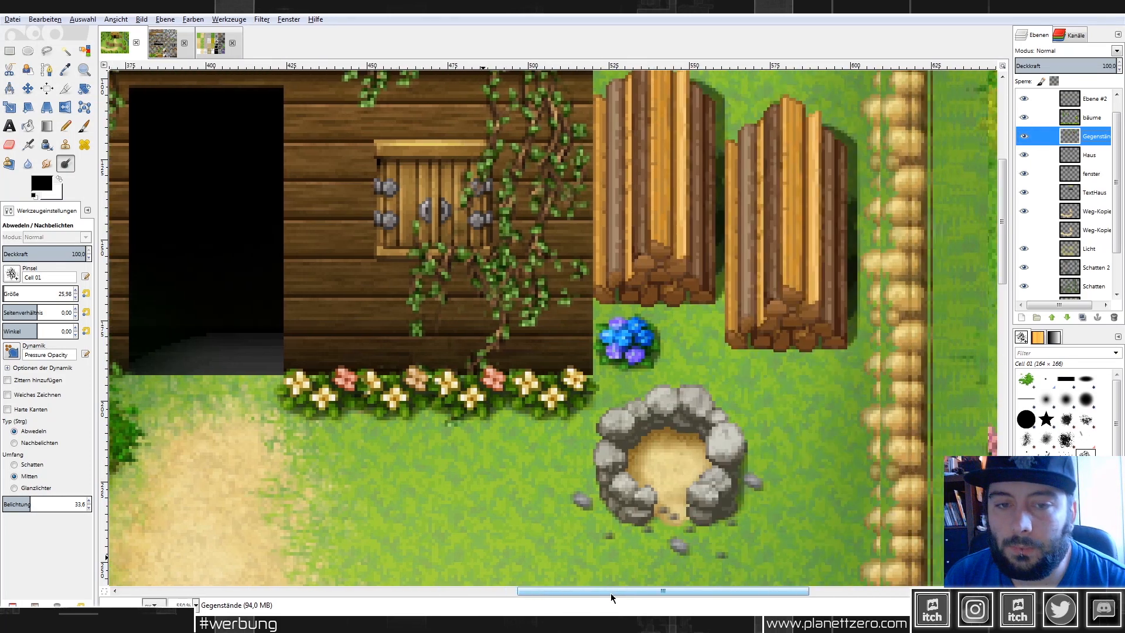
scroll(648, 243, "up", 3)
key("ctrl")
mouse_move(648, 243)
left_mouse_down()
mouse_move(641, 413)
mouse_move(640, 302)
mouse_move(653, 287)
mouse_move(673, 389)
left_mouse_up()
mouse_move(785, 282)
left_mouse_down()
mouse_move(773, 339)
mouse_move(781, 370)
mouse_move(780, 281)
mouse_move(791, 445)
mouse_move(791, 332)
mouse_move(803, 404)
mouse_move(773, 387)
left_mouse_up()
mouse_move(656, 267)
left_mouse_down()
mouse_move(648, 319)
mouse_move(638, 265)
mouse_move(571, 243)
mouse_move(578, 332)
mouse_move(720, 307)
mouse_move(718, 286)
mouse_move(715, 403)
mouse_move(771, 417)
mouse_move(734, 468)
mouse_move(749, 469)
mouse_move(716, 470)
mouse_move(769, 449)
mouse_move(799, 465)
left_mouse_up()
mouse_move(612, 434)
left_mouse_down()
mouse_move(603, 454)
mouse_move(636, 451)
mouse_move(773, 492)
mouse_move(767, 463)
mouse_move(726, 480)
mouse_move(744, 463)
mouse_move(779, 520)
left_mouse_up()
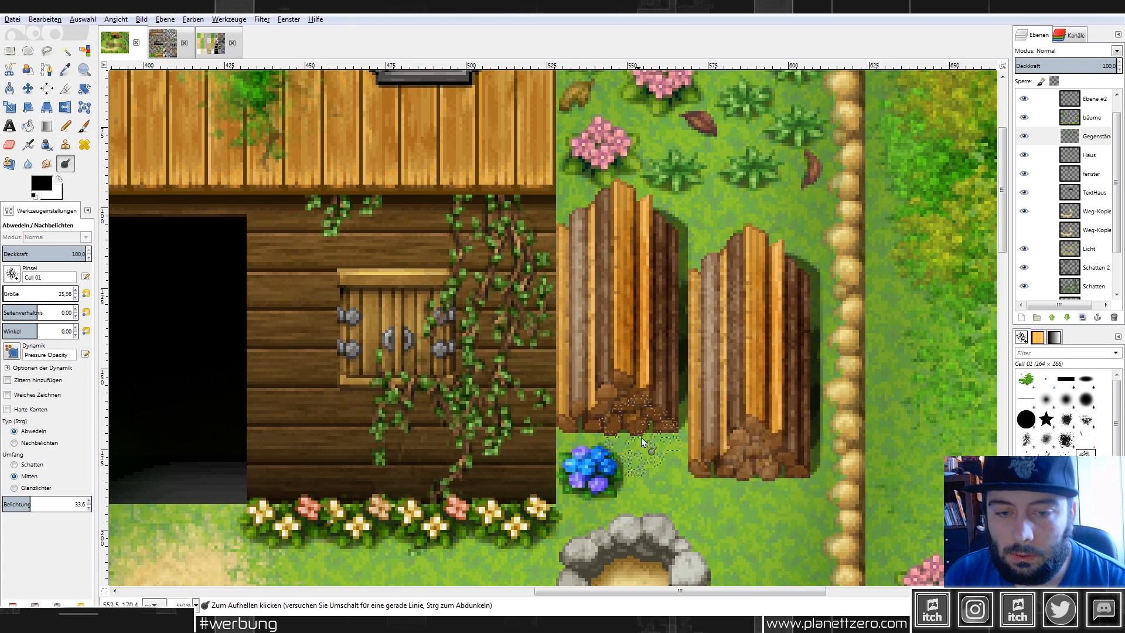
Burn the cluster of ferns at the foot of the stone wall east of the stairs.
scroll(814, 429, "down", 2)
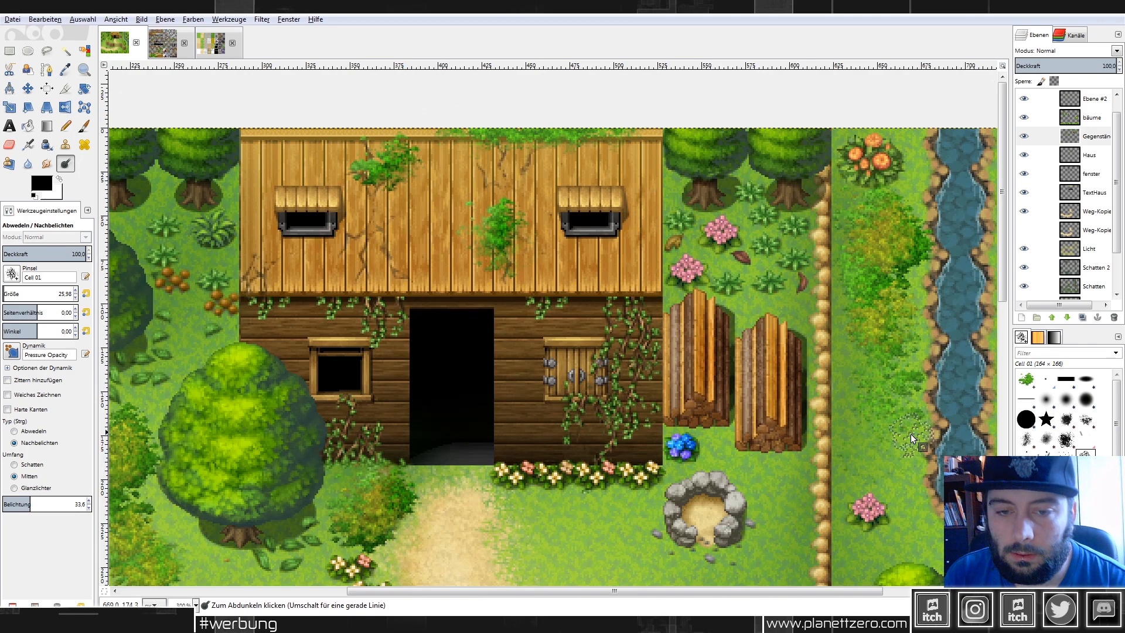
scroll(839, 414, "down", 3)
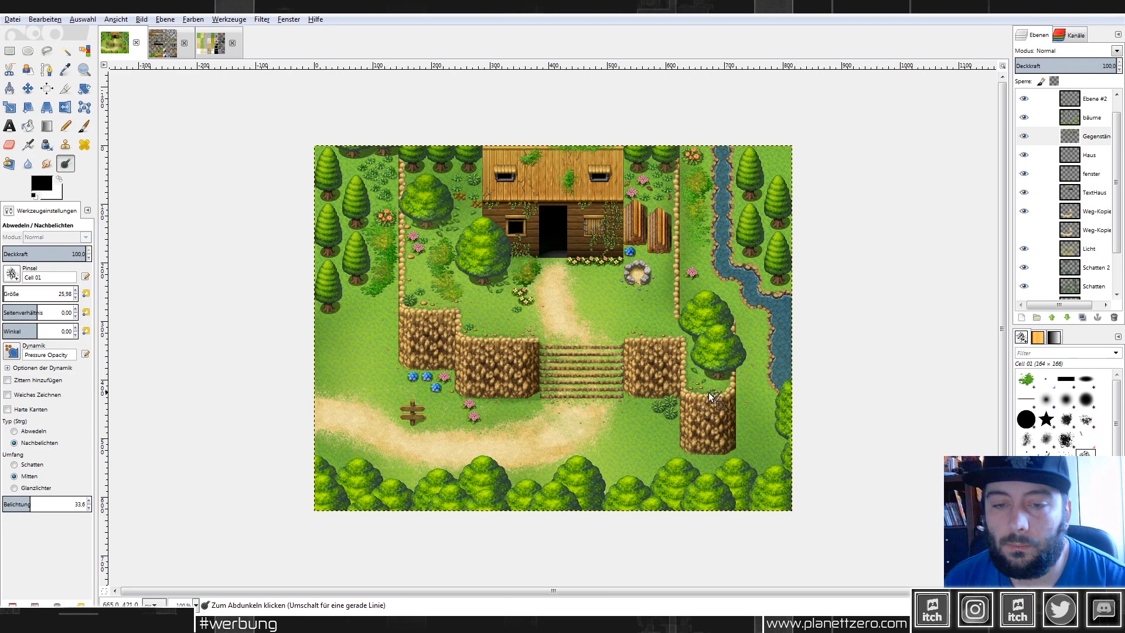
scroll(687, 389, "up", 3)
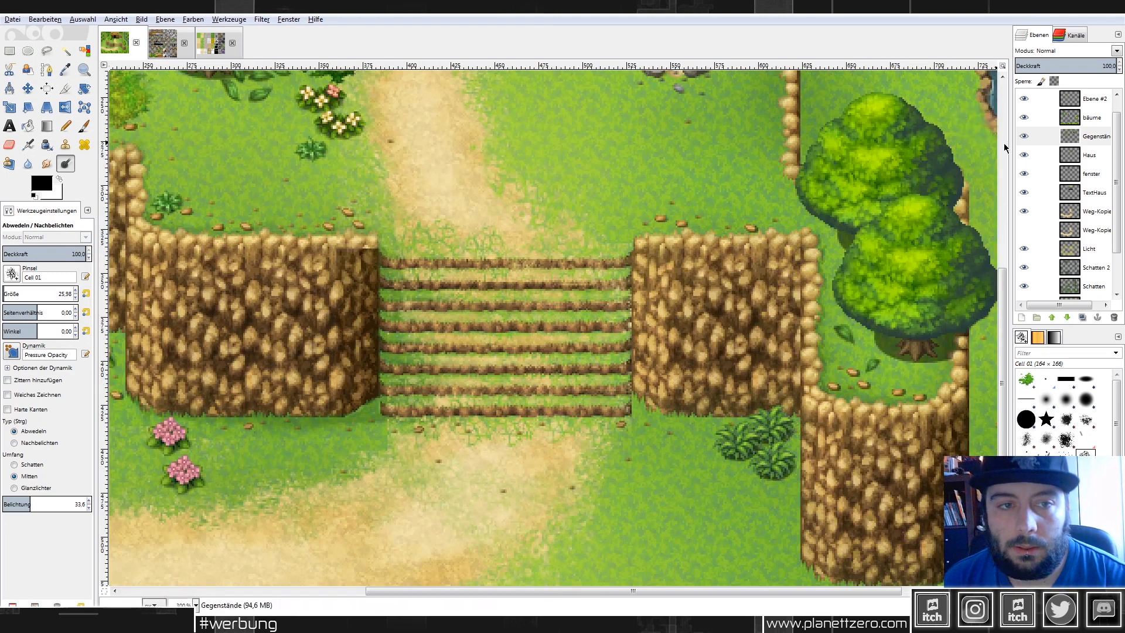
scroll(798, 451, "up", 1)
scroll(798, 451, "up", 2)
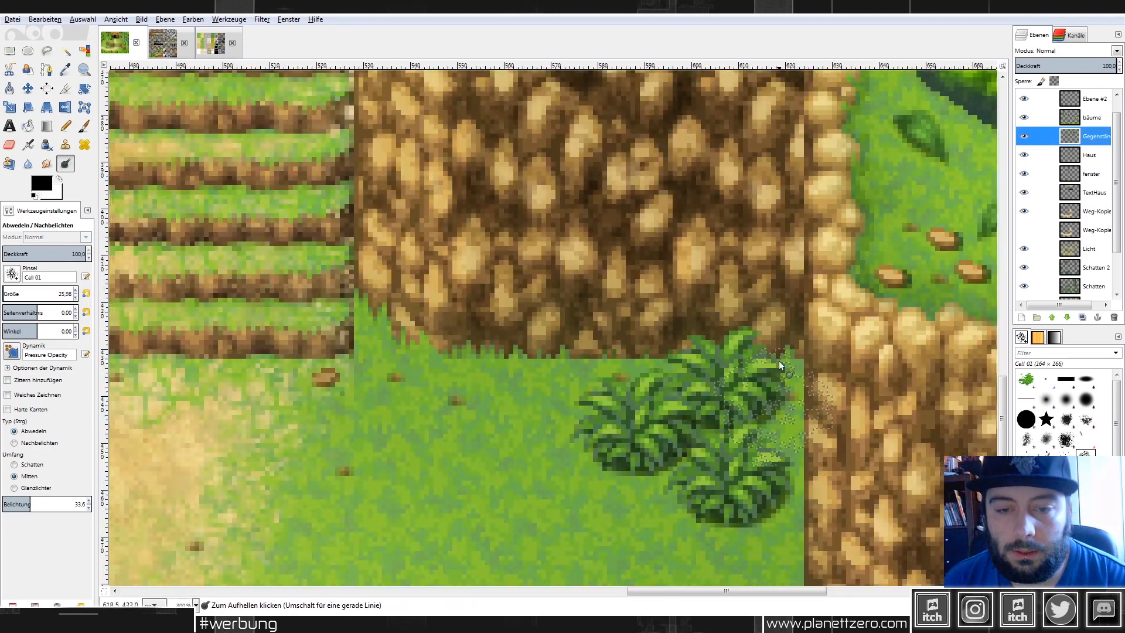
mouse_move(777, 346)
left_mouse_down()
mouse_move(789, 470)
mouse_move(779, 479)
mouse_move(755, 493)
mouse_move(702, 489)
mouse_move(667, 423)
left_mouse_up()
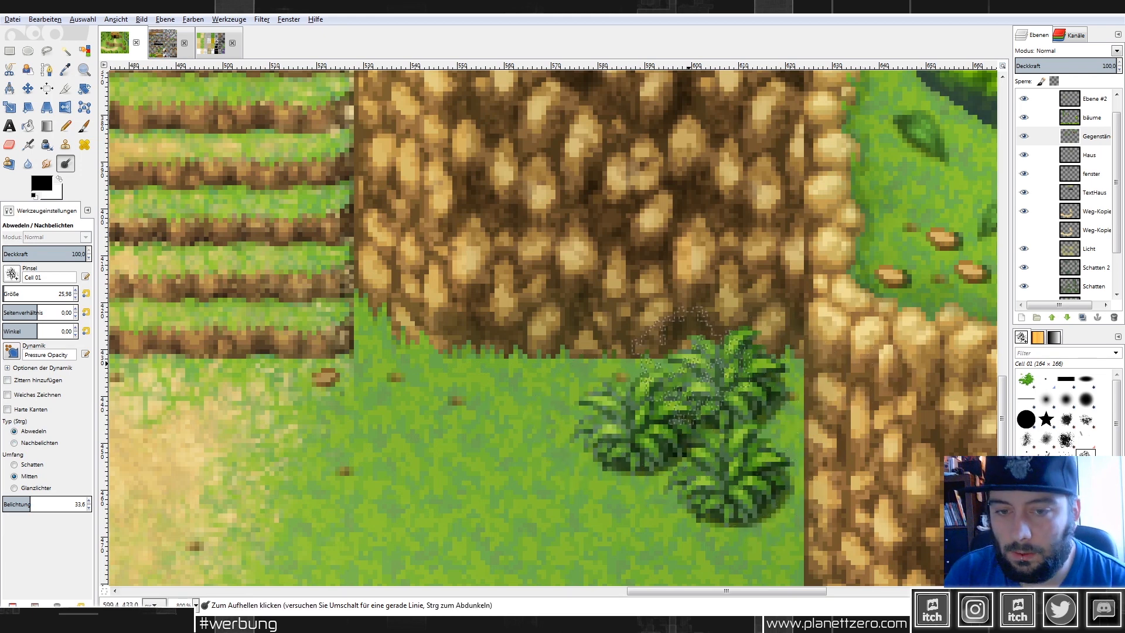
Check the shading of the roof growth and the whole map, toggling the visibility of the MAP003 base layer.
scroll(852, 384, "down", 2)
scroll(852, 384, "down", 3)
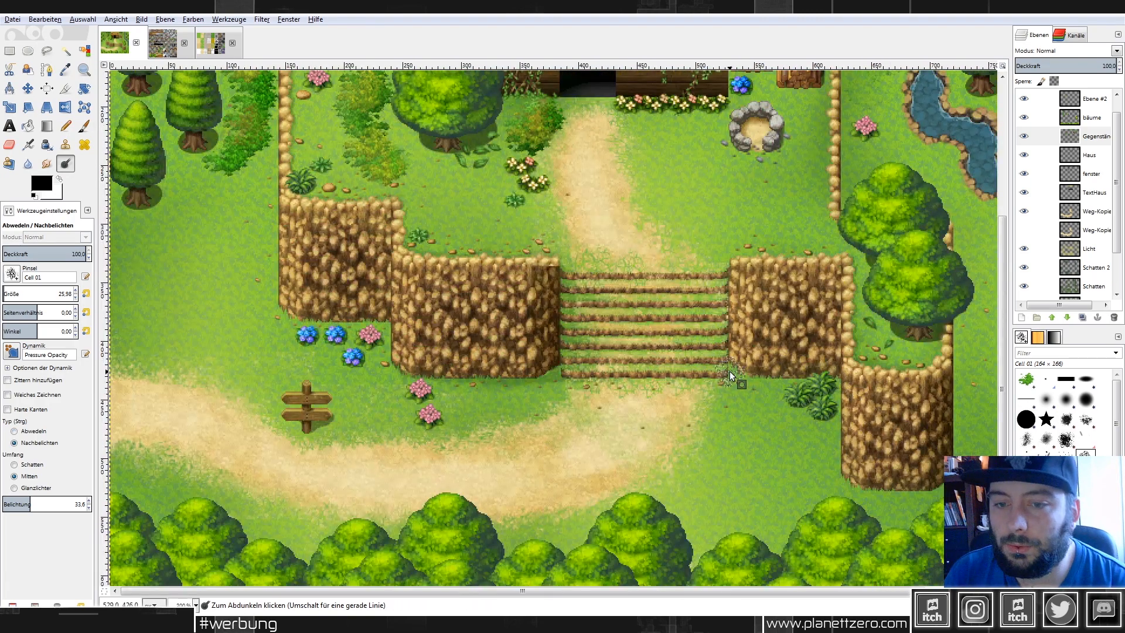
scroll(730, 371, "down", 1)
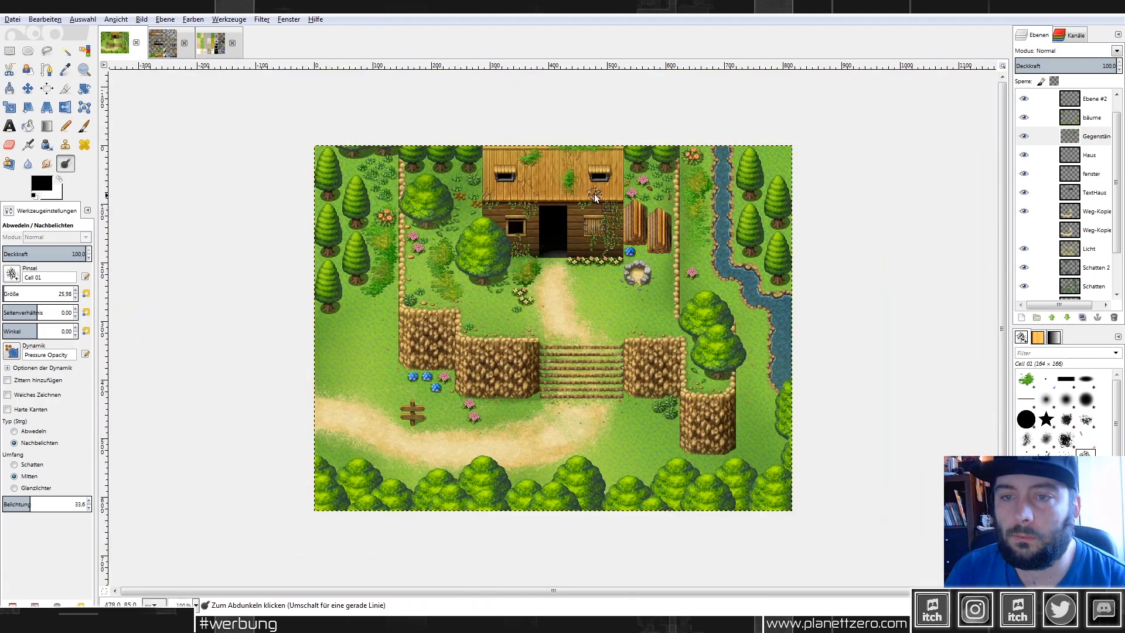
scroll(544, 138, "up", 3)
scroll(542, 131, "up", 2)
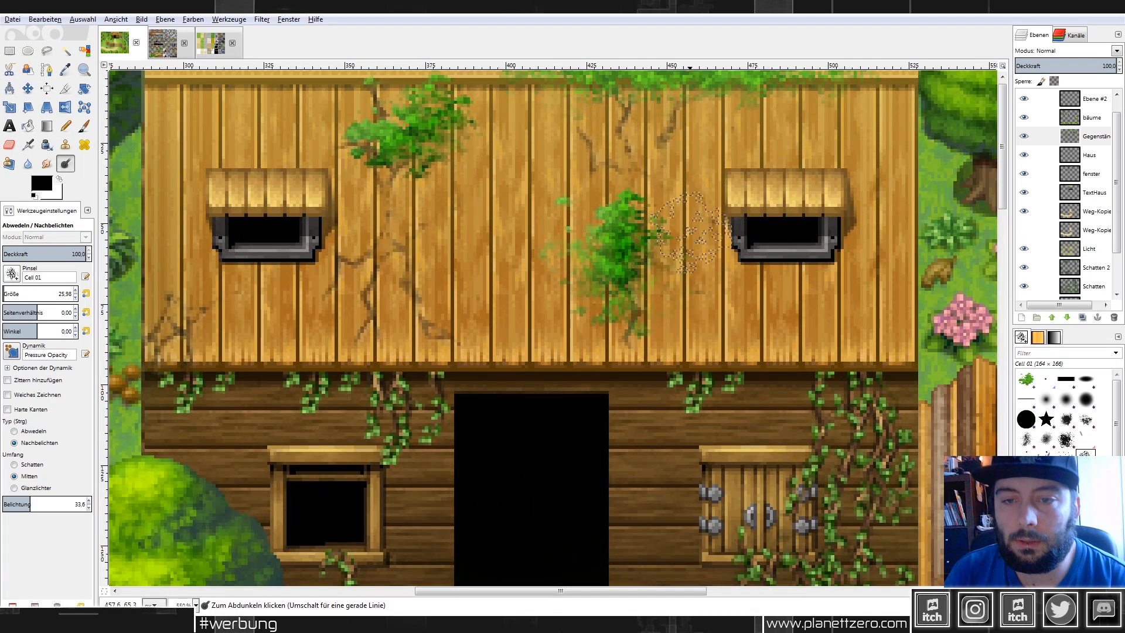
key("ctrl")
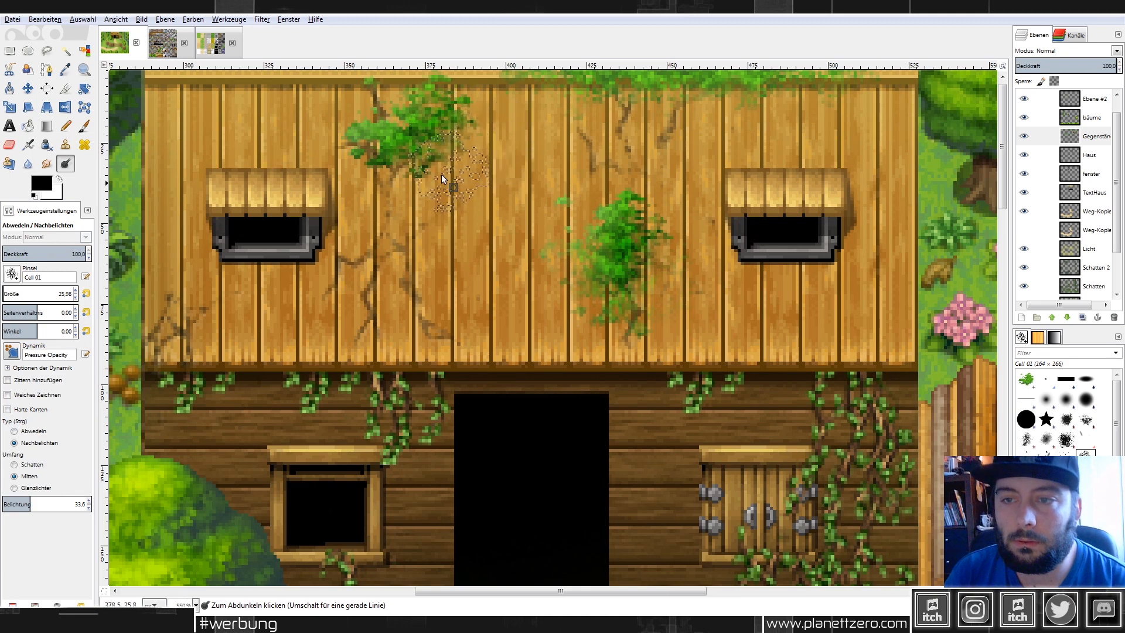
scroll(755, 179, "up", 1)
key("ctrl")
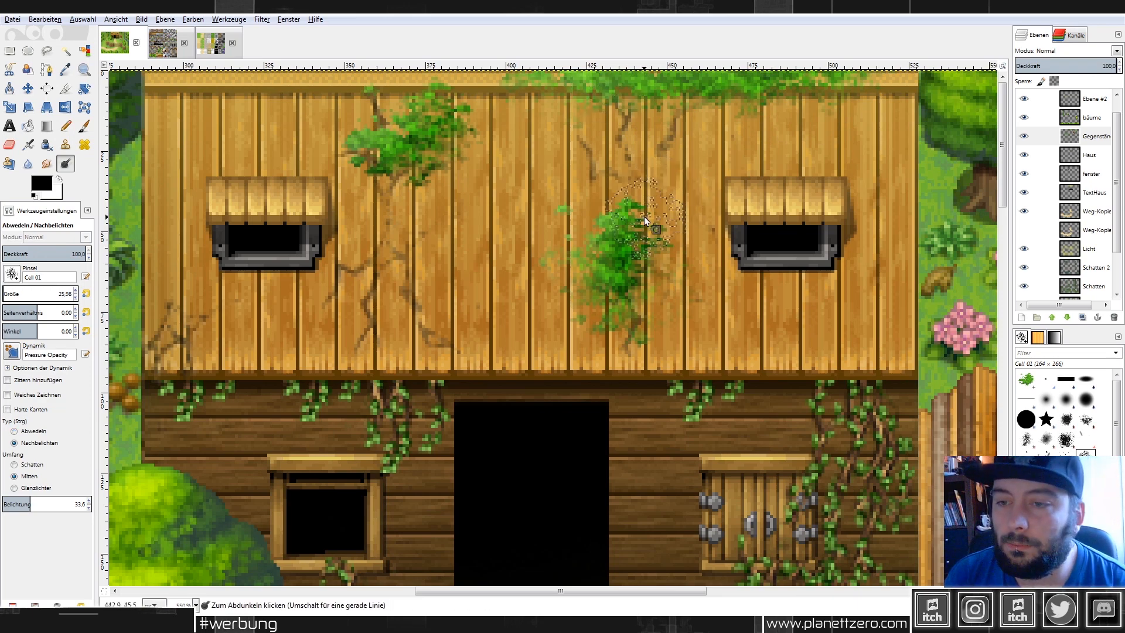
scroll(644, 216, "down", 2)
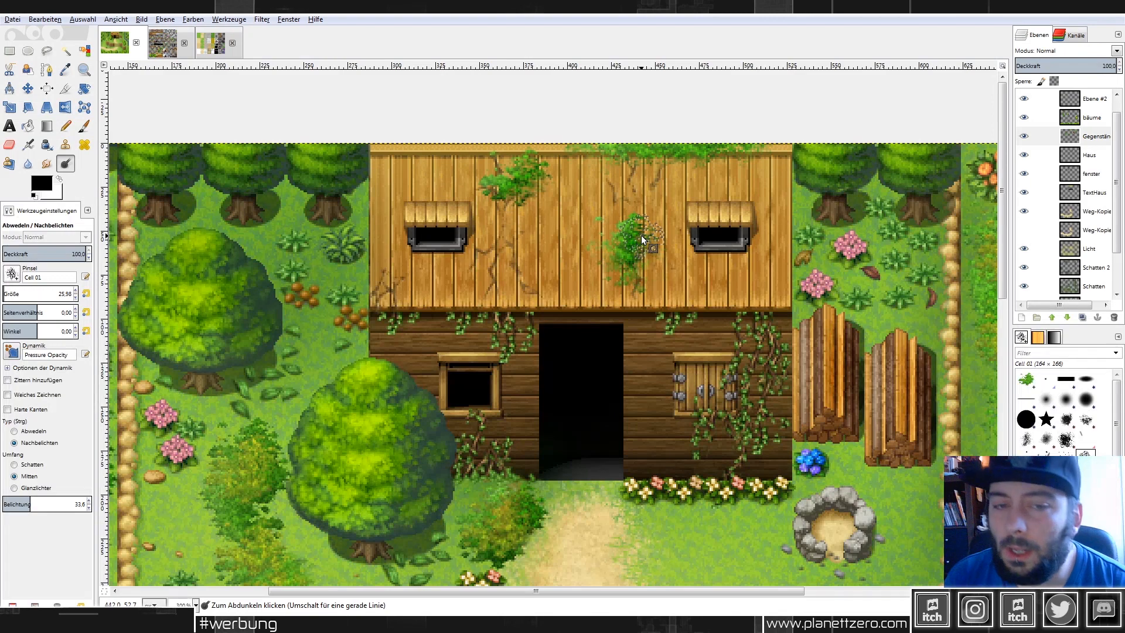
scroll(642, 234, "down", 3)
scroll(1036, 276, "down", 2)
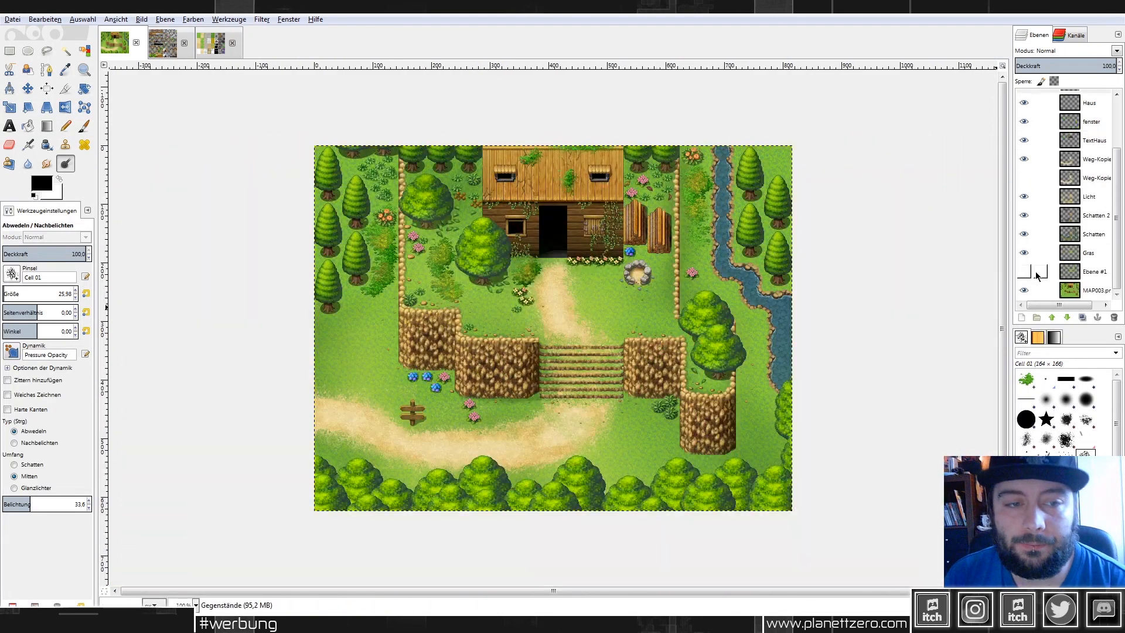
left_click(1026, 291)
left_click(1027, 291)
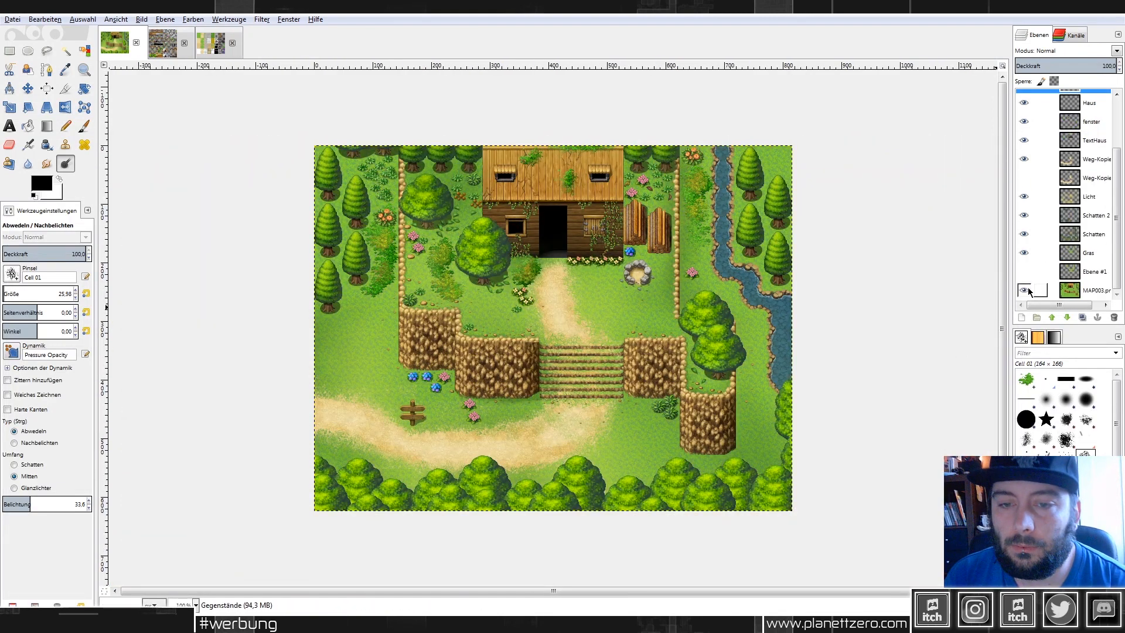
Add a new layer above the hidden Ebene layer, at the very top of the layer stack.
scroll(1062, 280, "up", 3)
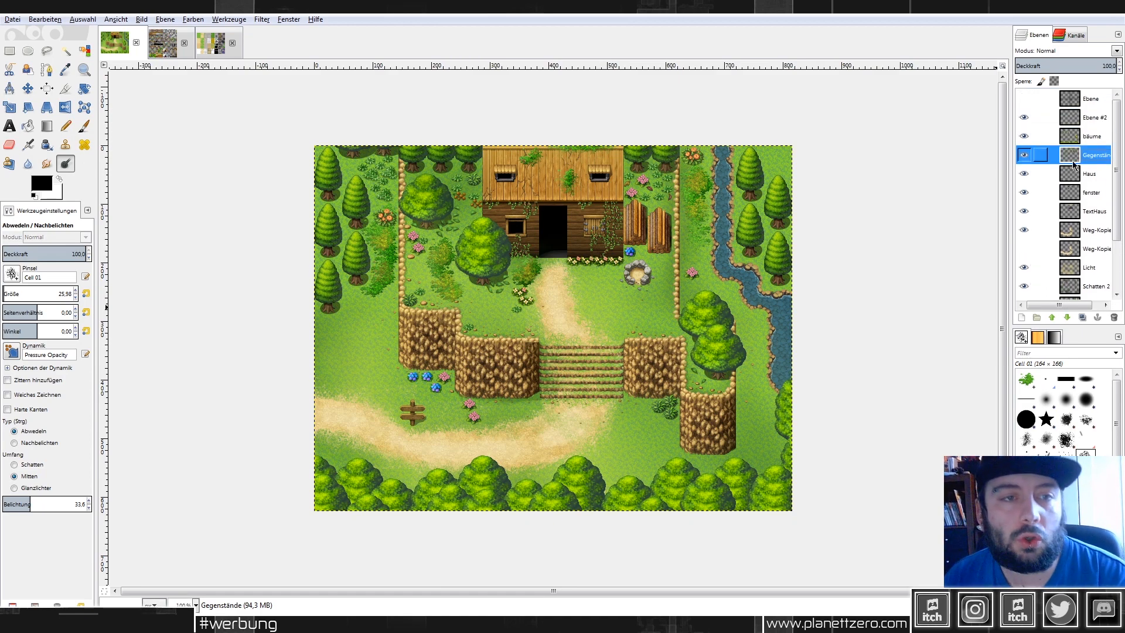
right_click(1091, 105)
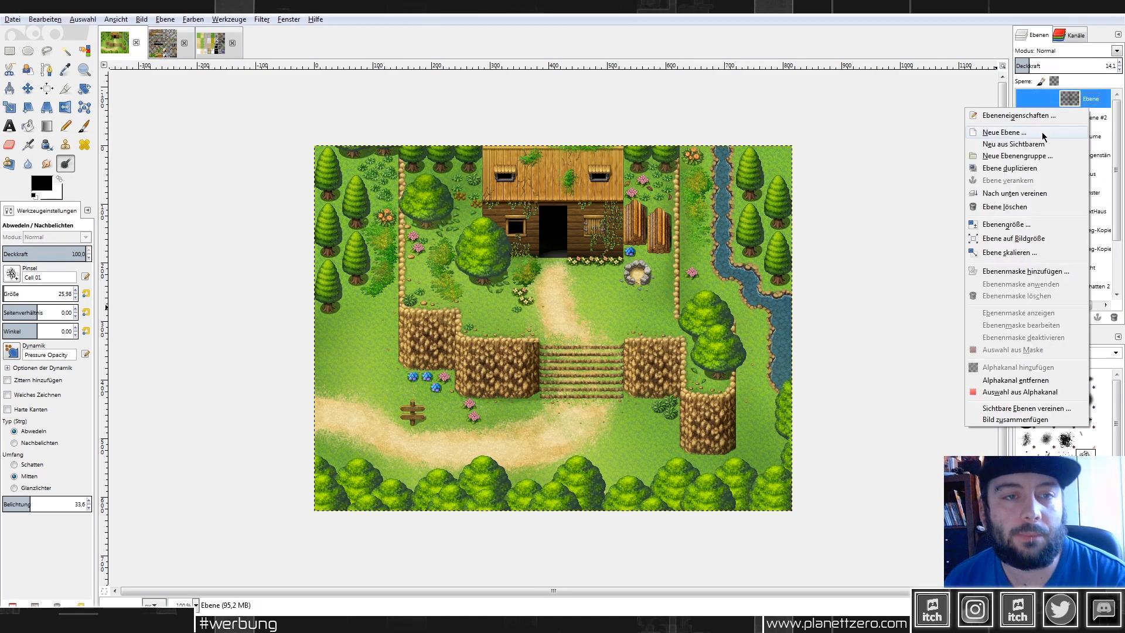
left_click(1026, 132)
left_click(237, 332)
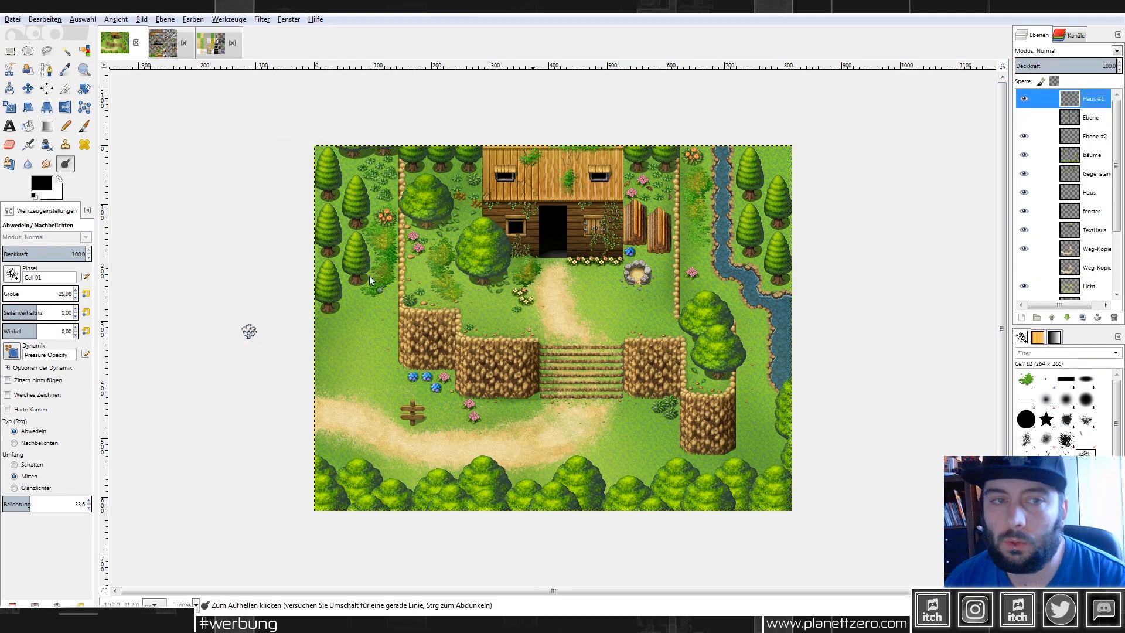
Choose the 2. Hardness 075 brush at size 225.78 and set the foreground colour to pale yellow fff9b7.
left_click(10, 145)
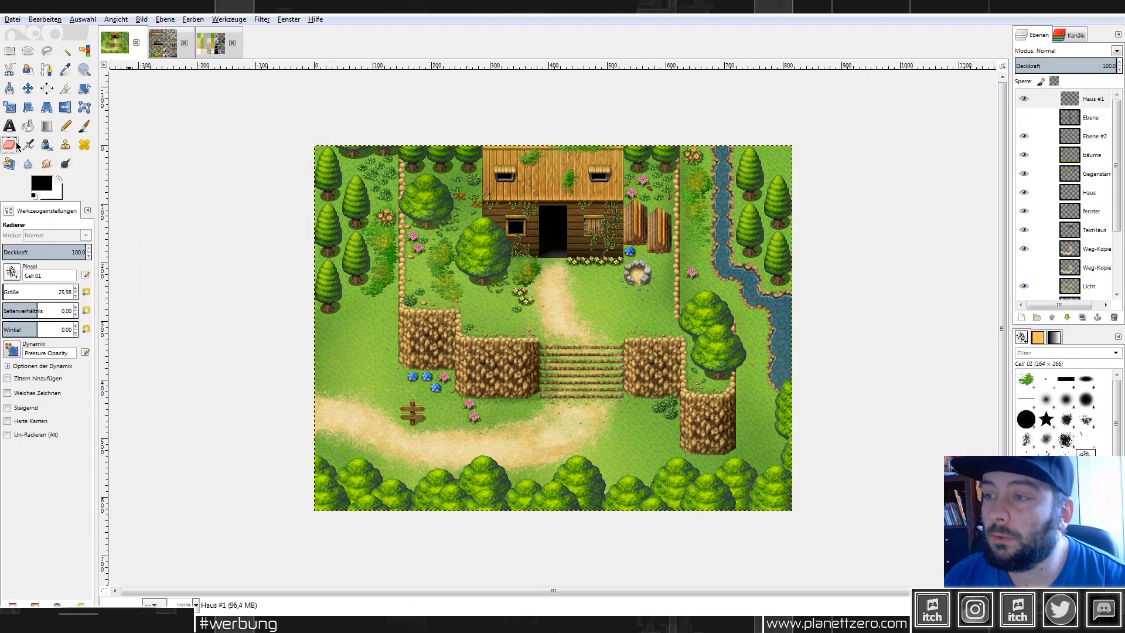
left_click(1085, 400)
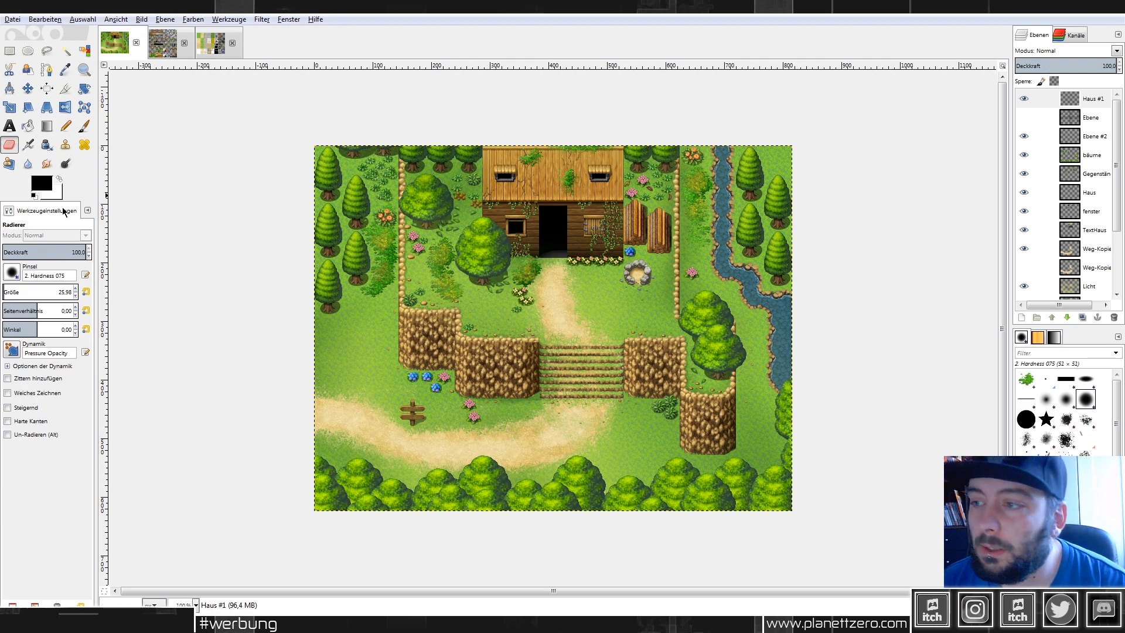
left_click(60, 180)
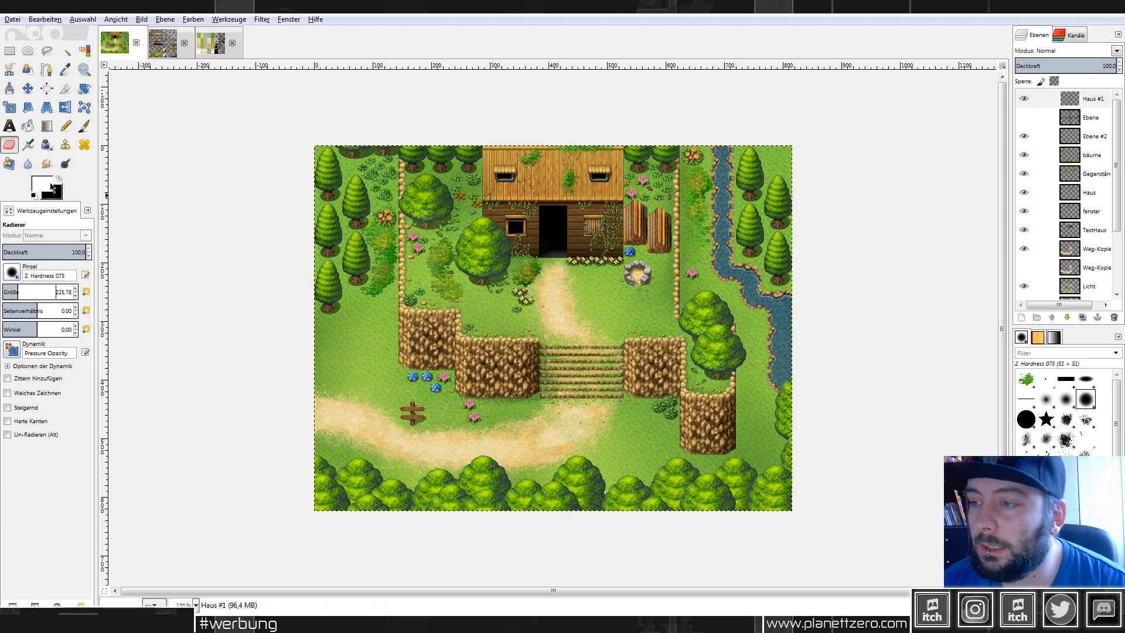
left_click(51, 187)
left_click(113, 207)
left_click_drag(92, 185, 105, 198)
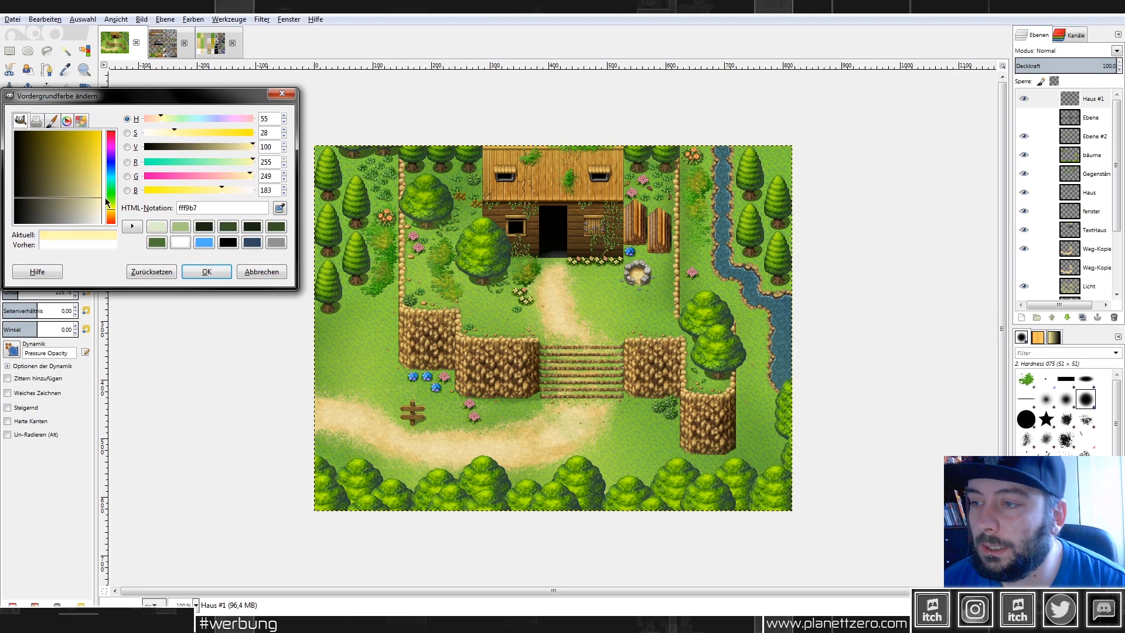
left_click(194, 273)
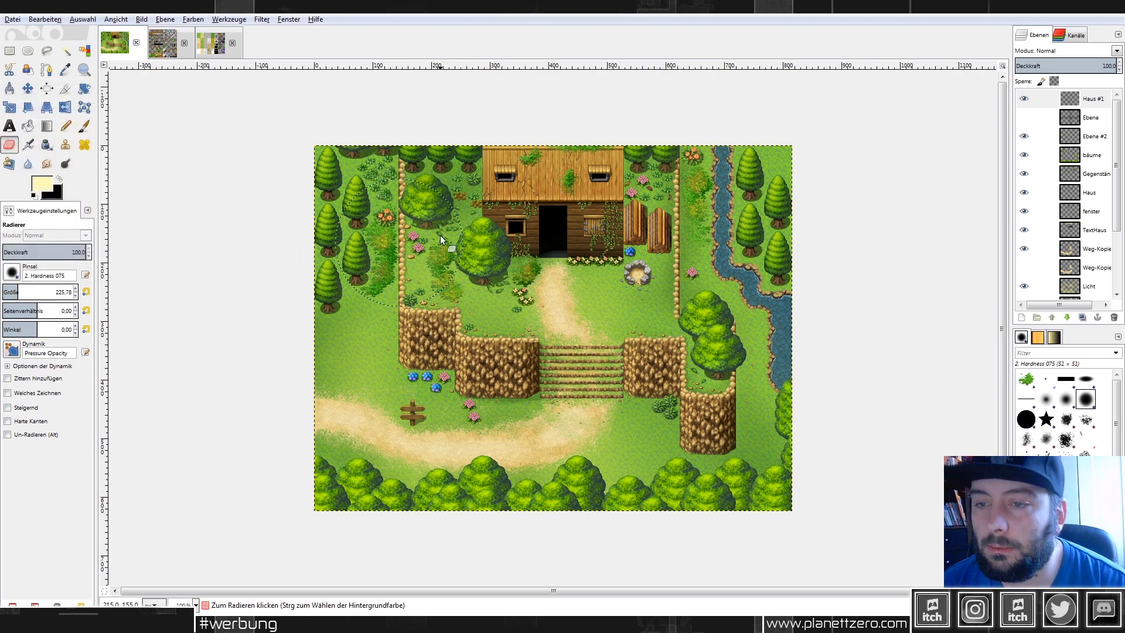
Paint a large pale yellow glow over the map's upper-left corner with the Paintbrush, reaching to the house's edge.
left_click(89, 129)
mouse_move(380, 232)
left_mouse_down()
mouse_move(424, 235)
mouse_move(413, 209)
mouse_move(323, 211)
mouse_move(409, 151)
mouse_move(311, 251)
mouse_move(302, 281)
mouse_move(441, 139)
left_mouse_up()
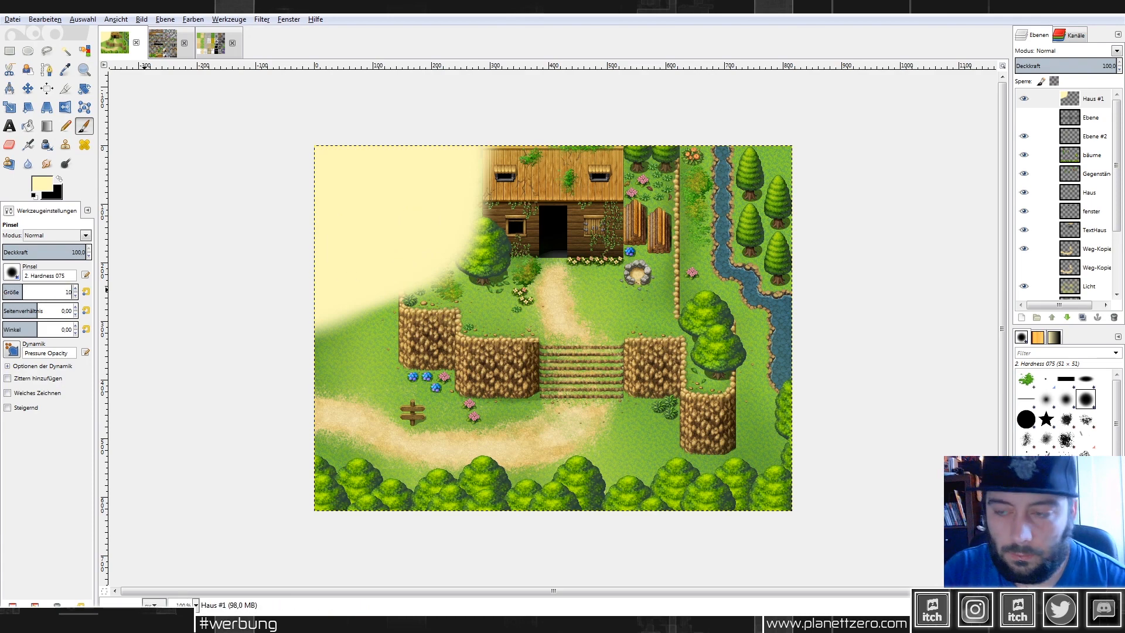
Paint five diagonal light rays outward from the glow at brush size 10, and add thinner rays between them at size 5.
type("0")
key("Return")
left_click_drag(405, 257, 541, 383)
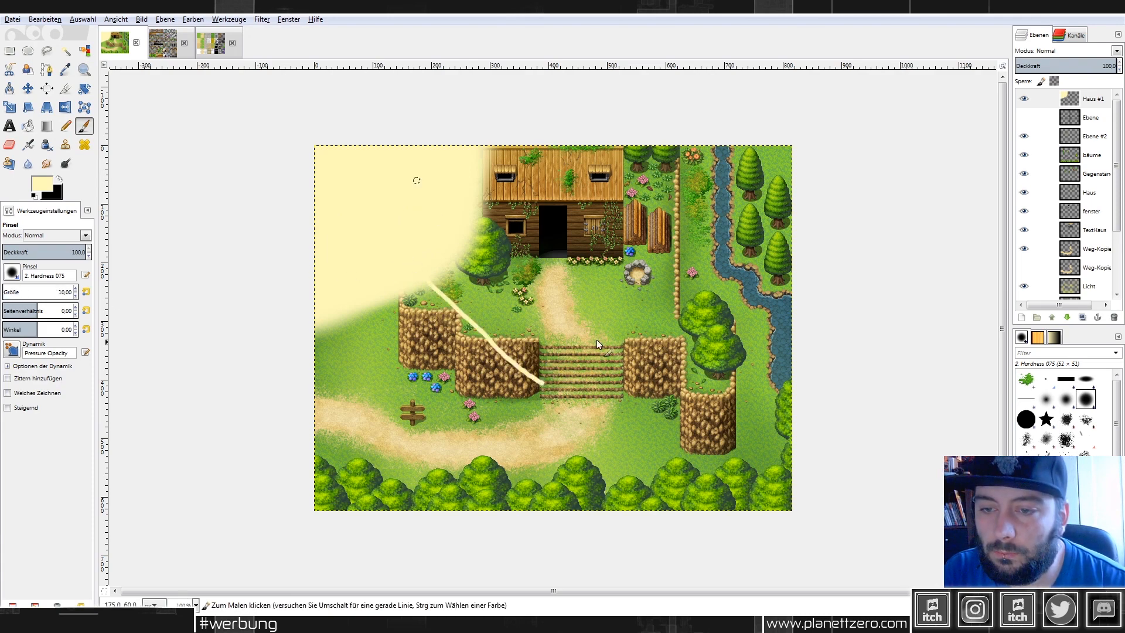
left_click_drag(467, 241, 602, 343)
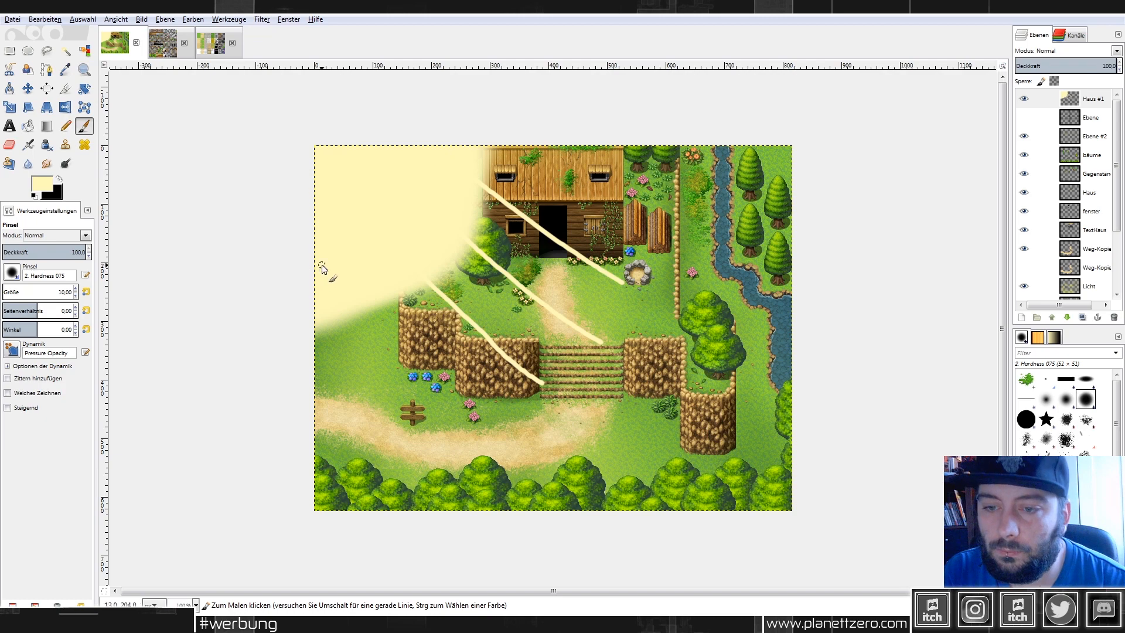
left_click_drag(322, 265, 514, 505)
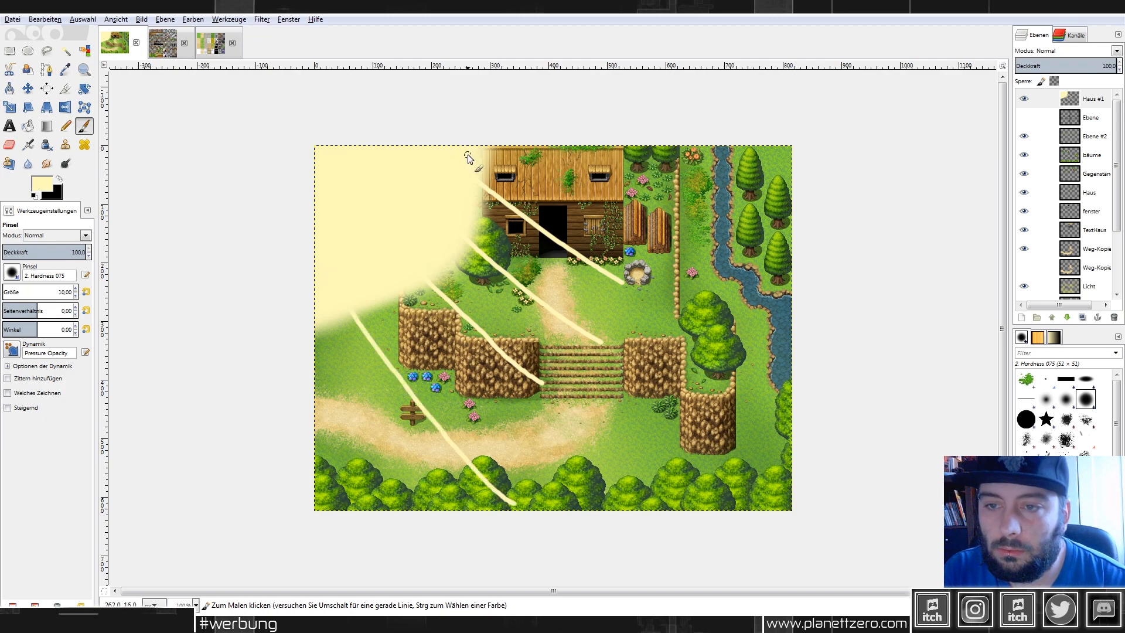
left_click_drag(467, 154, 697, 191)
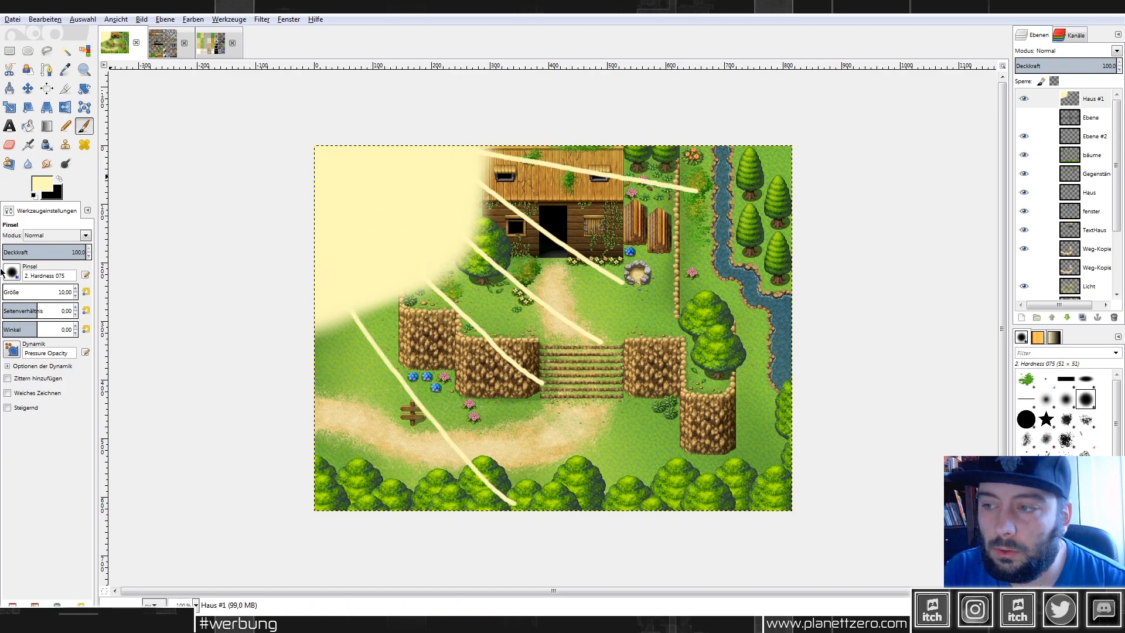
type("5")
key("Return")
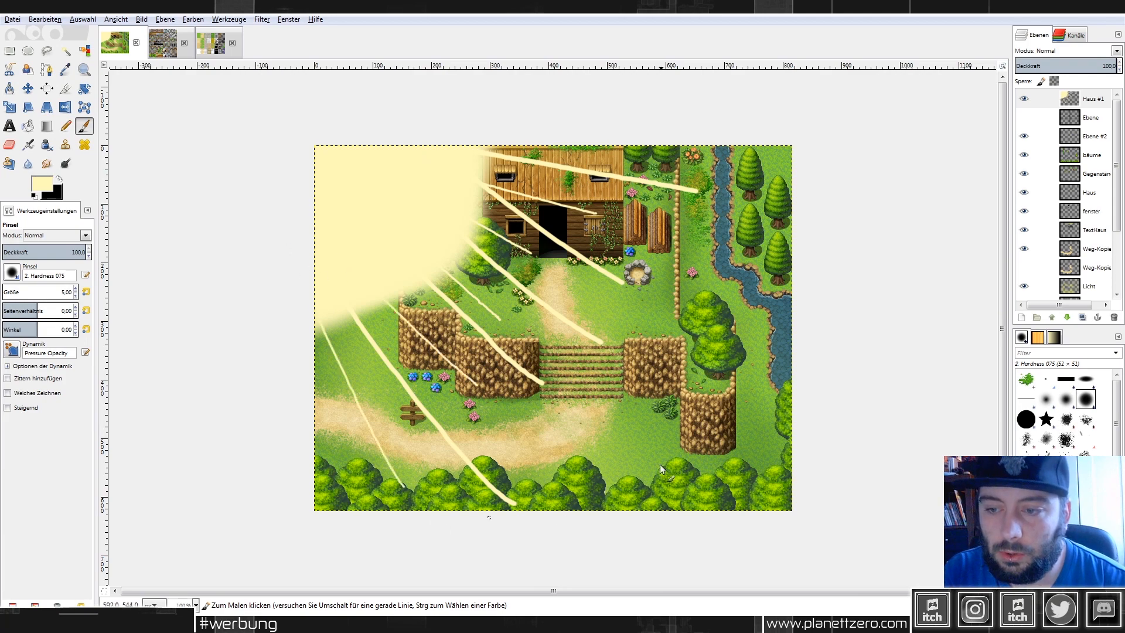
Apply a Gaussian blur with a radius of 83 px horizontally and vertically to the painted glow and rays.
left_click(262, 20)
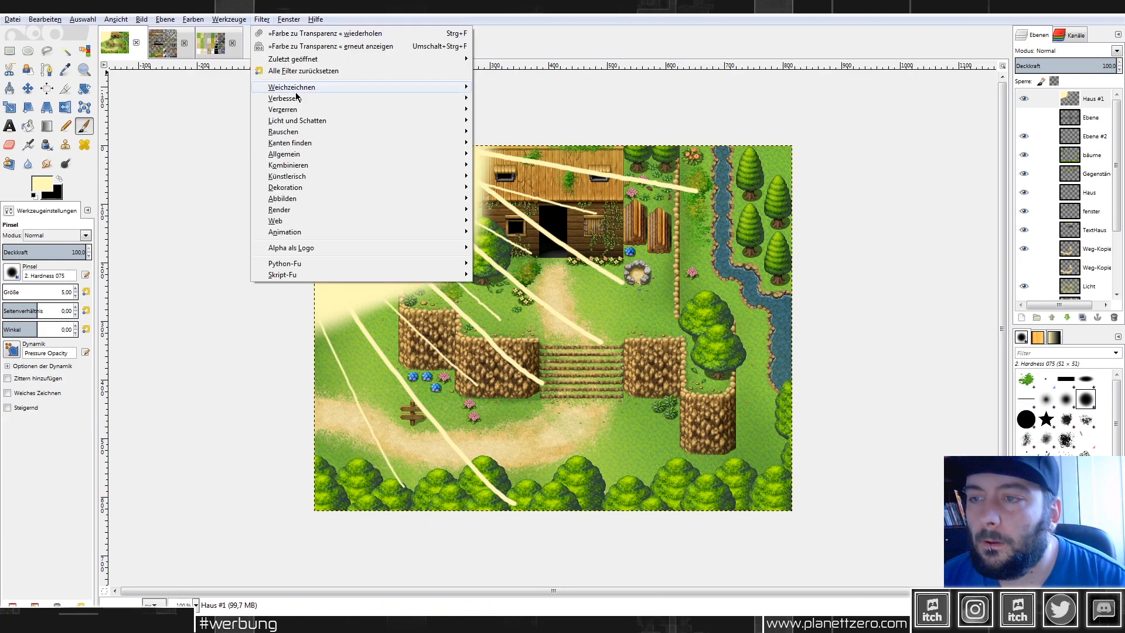
mouse_move(299, 95)
left_click(527, 100)
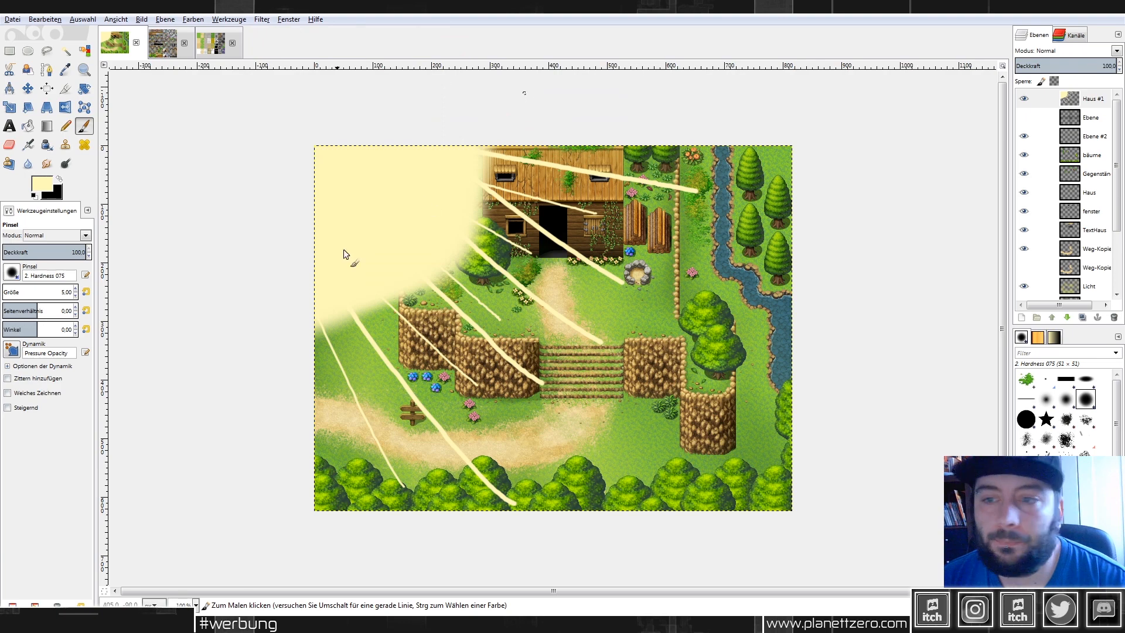
left_click_drag(154, 67, 152, 118)
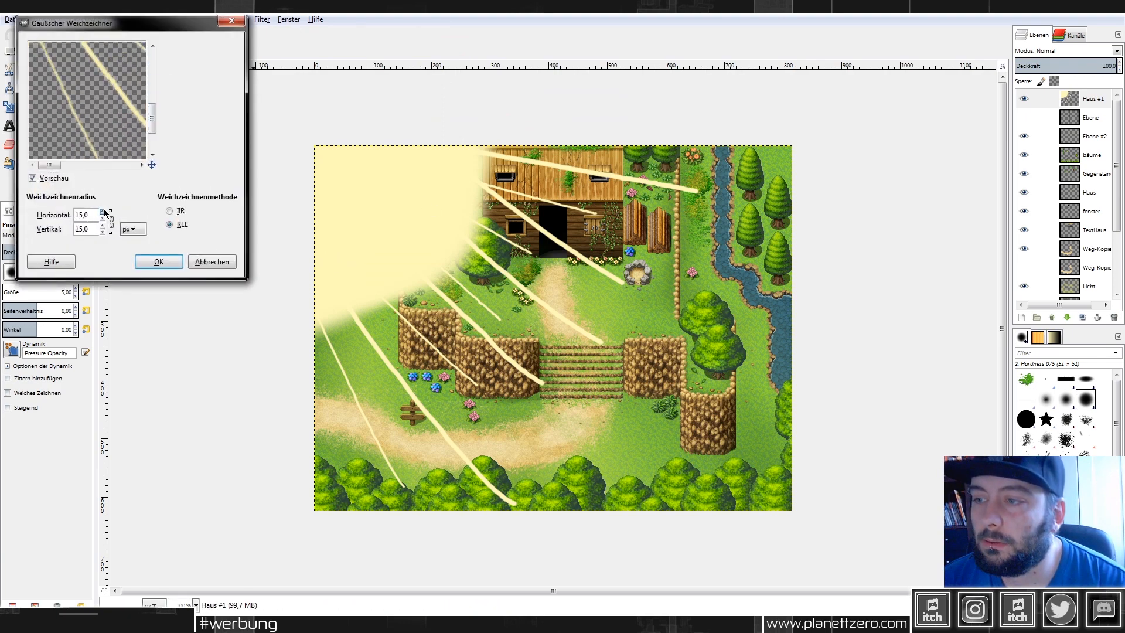
scroll(105, 212, "up", 19)
scroll(105, 212, "up", 18)
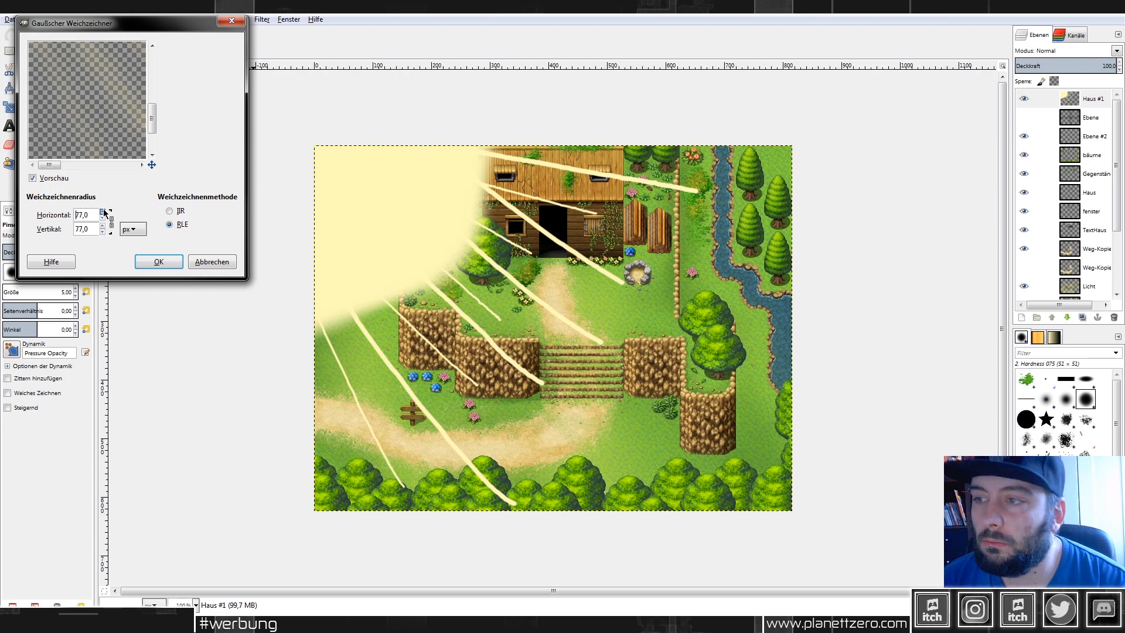
left_click_drag(156, 125, 156, 99)
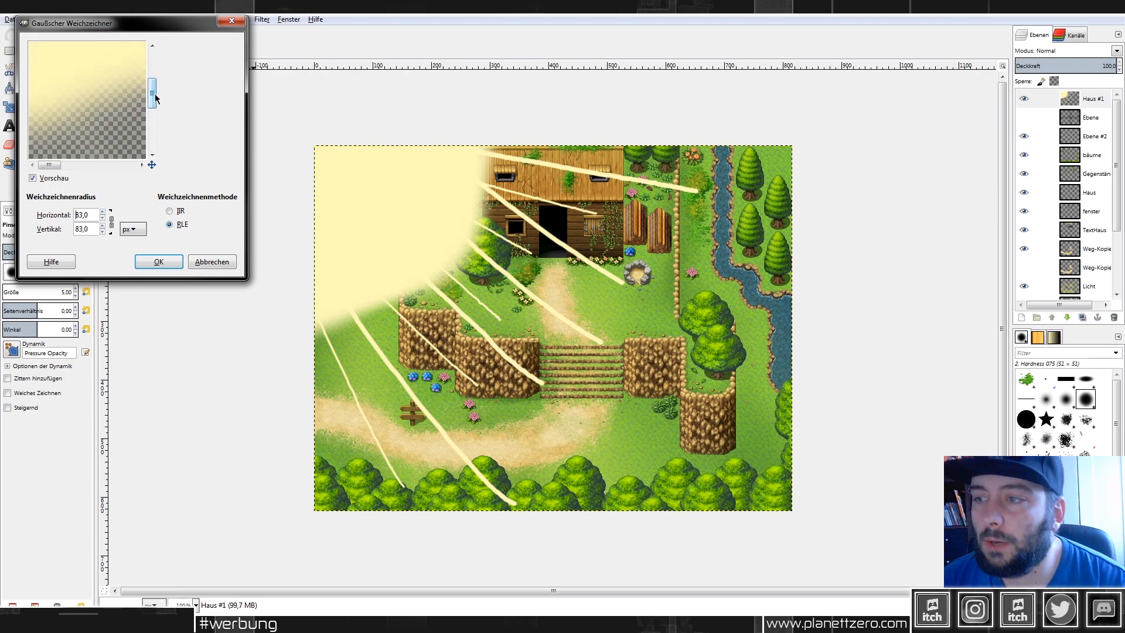
left_click(141, 263)
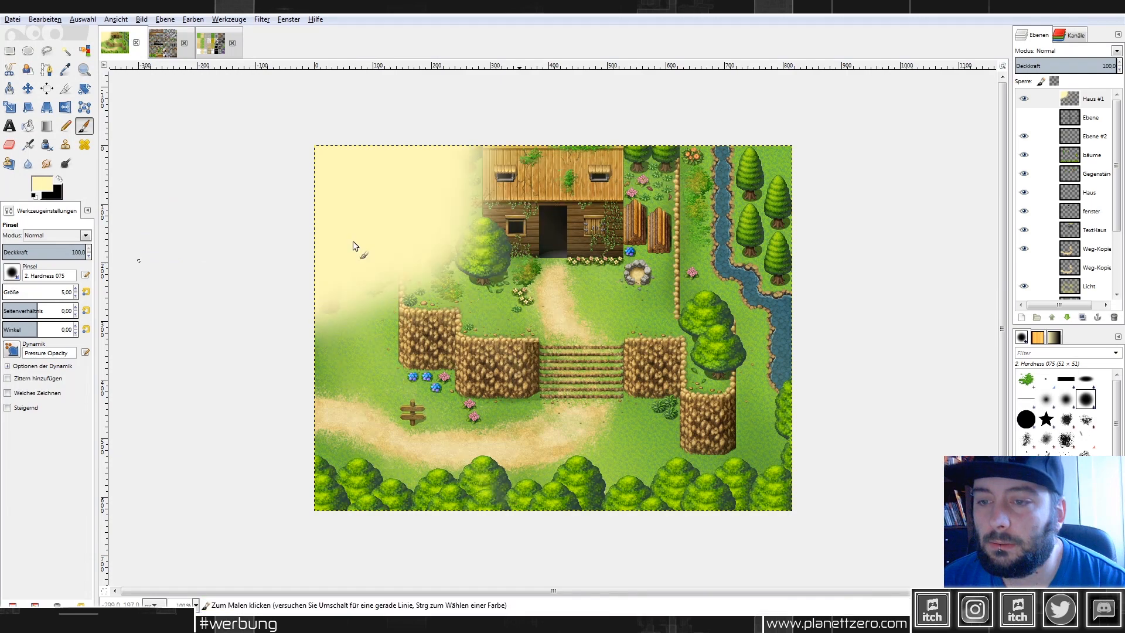
Set the sunlight layer's blend mode to Addition and its opacity to 67.8.
left_click(1046, 51)
left_click(1065, 135)
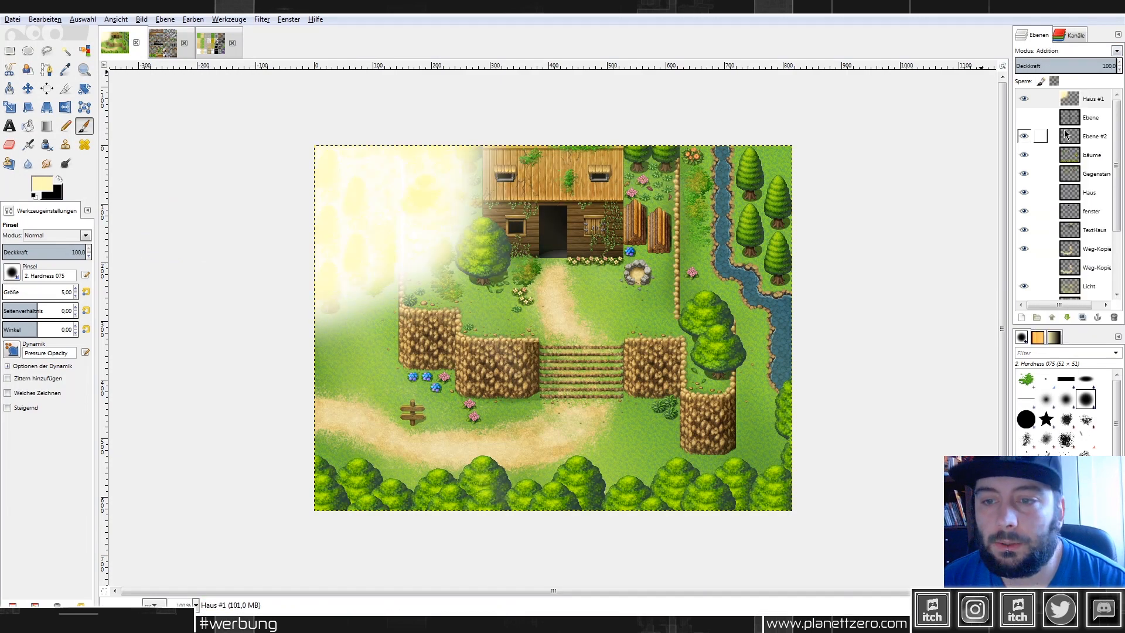
mouse_move(1068, 65)
left_mouse_down()
mouse_move(1027, 66)
mouse_move(1083, 65)
left_mouse_up()
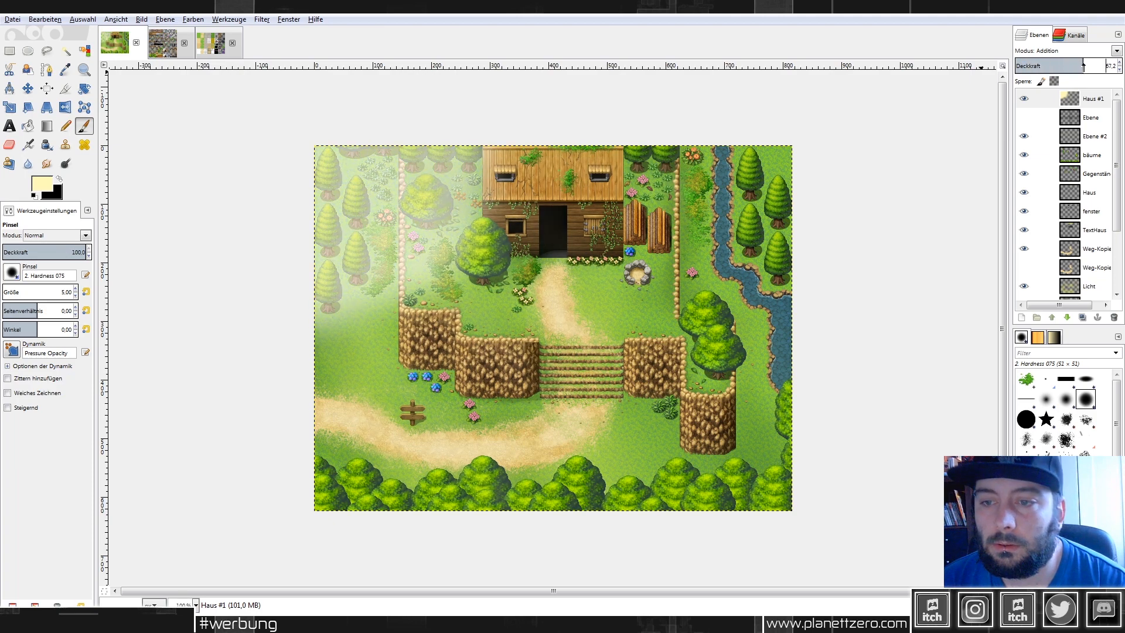
Smear the sunlight glow's edges diagonally outward into rays over the map with the Smudge tool at brush size 59.27.
left_click(47, 164)
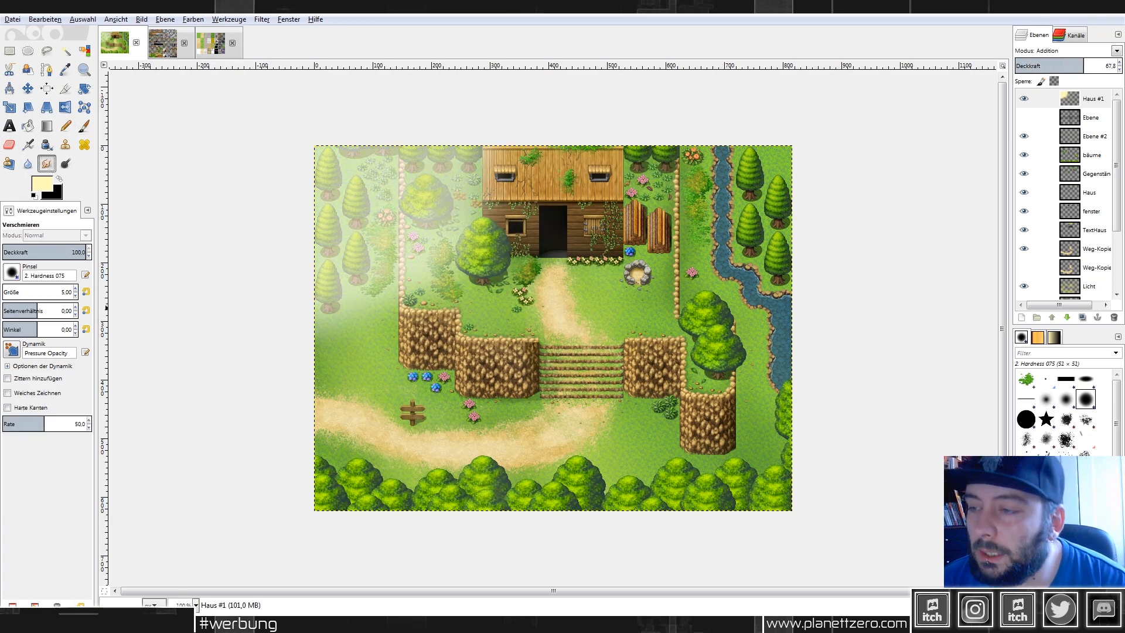
mouse_move(13, 289)
left_mouse_down()
mouse_move(56, 290)
mouse_move(3, 288)
left_mouse_up()
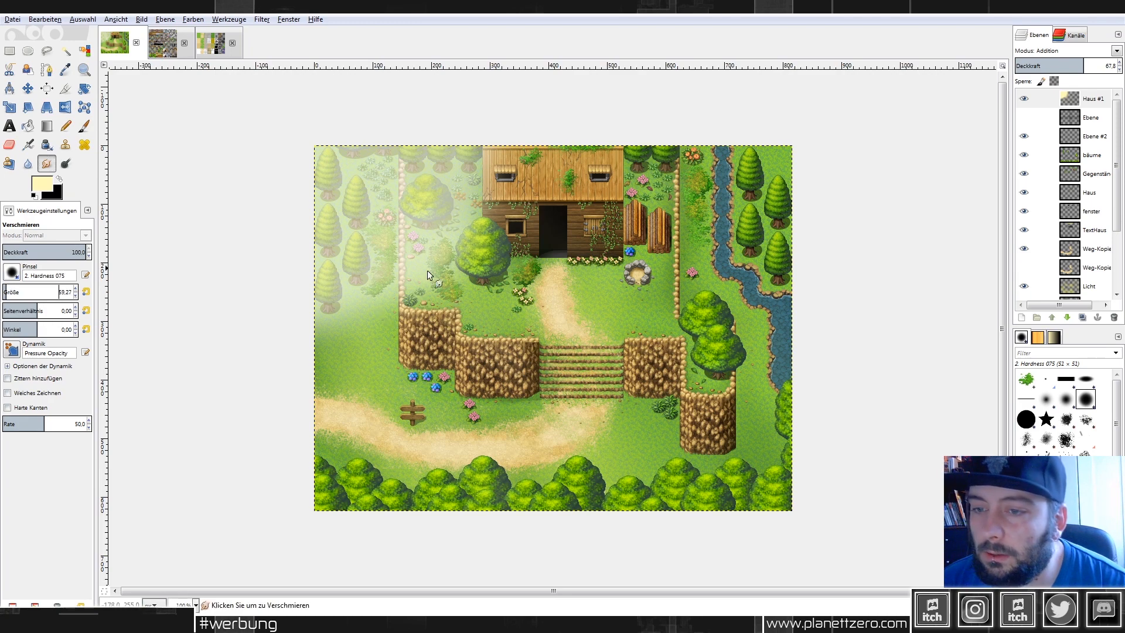
left_click_drag(434, 263, 494, 296)
left_click_drag(424, 258, 513, 374)
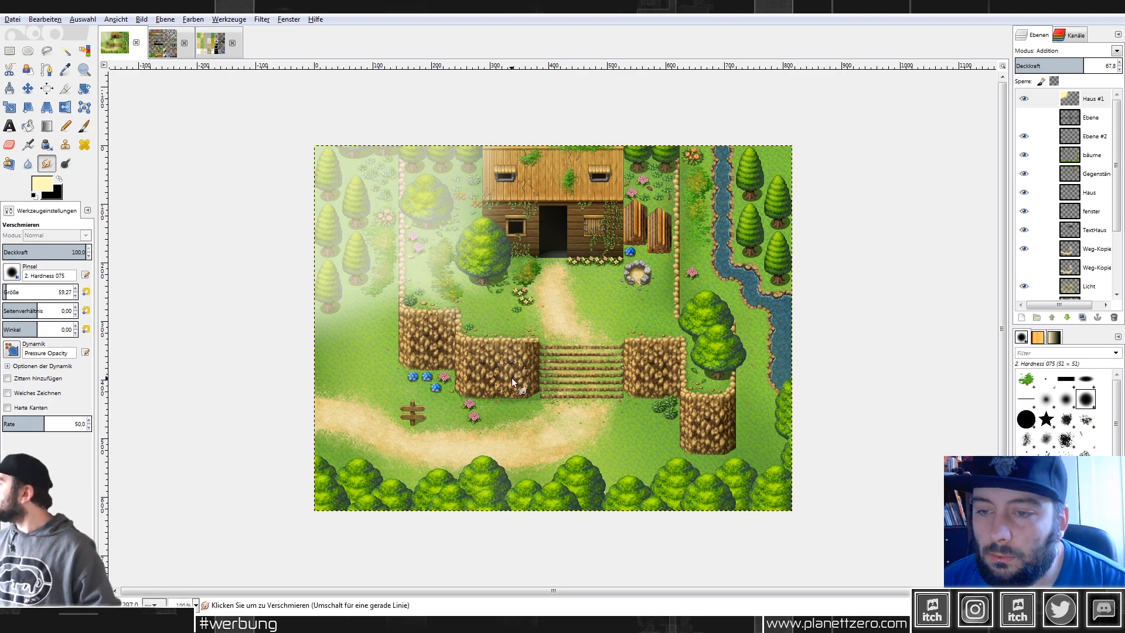
left_click_drag(435, 179, 605, 293)
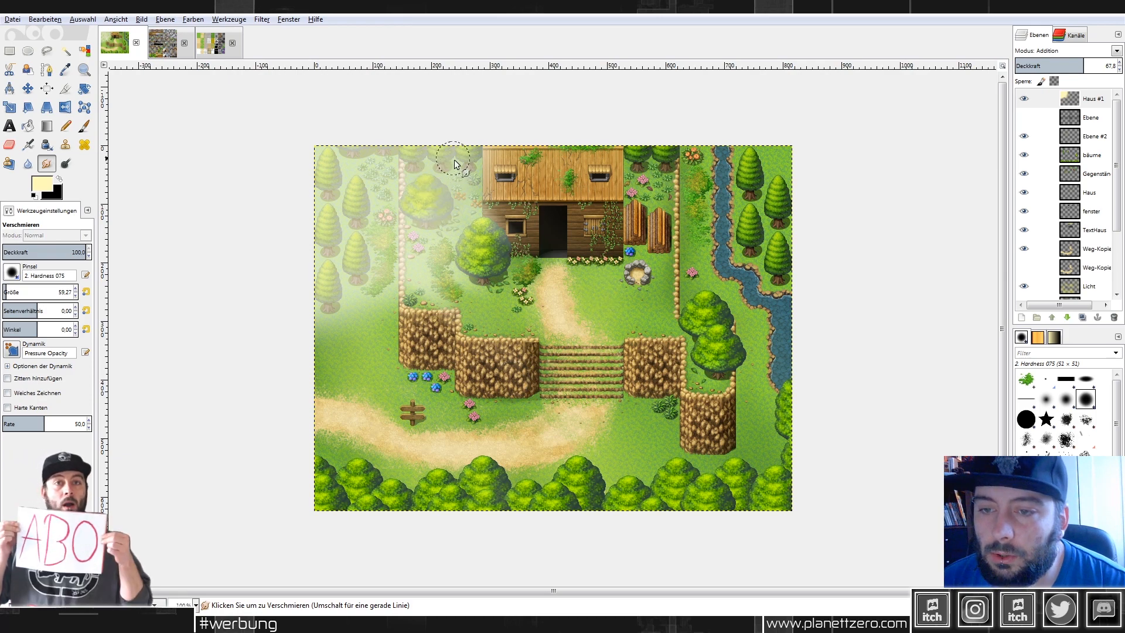
left_click_drag(461, 164, 688, 294)
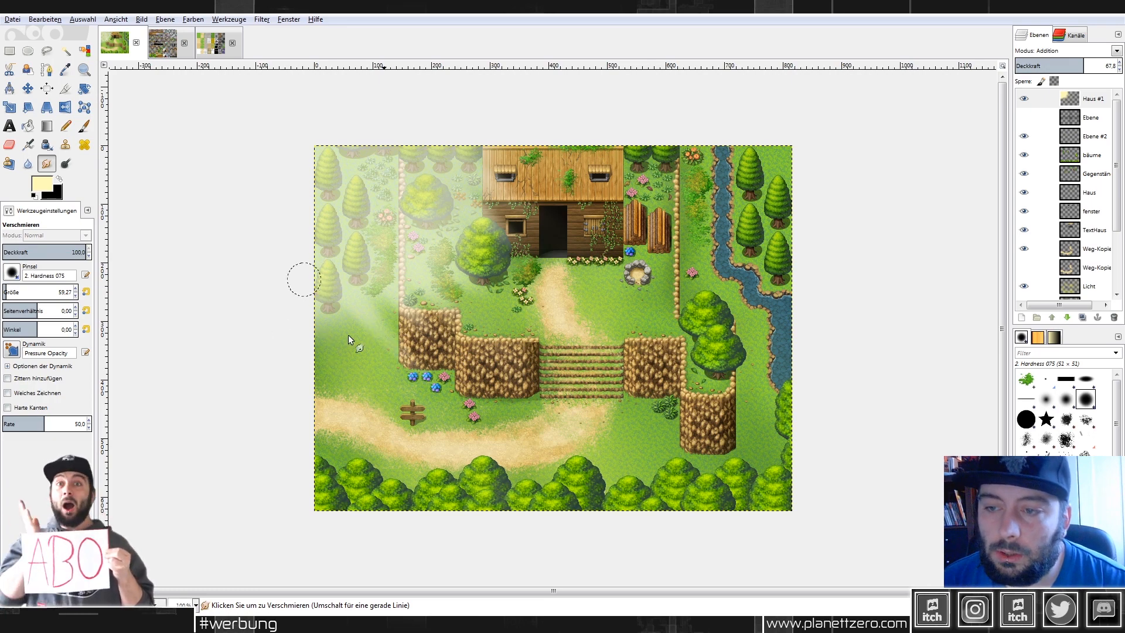
Raise the Smudge rate to 74.8 and pull more diagonal rays over the stone wall, the house and the map's left edge.
left_click(64, 422)
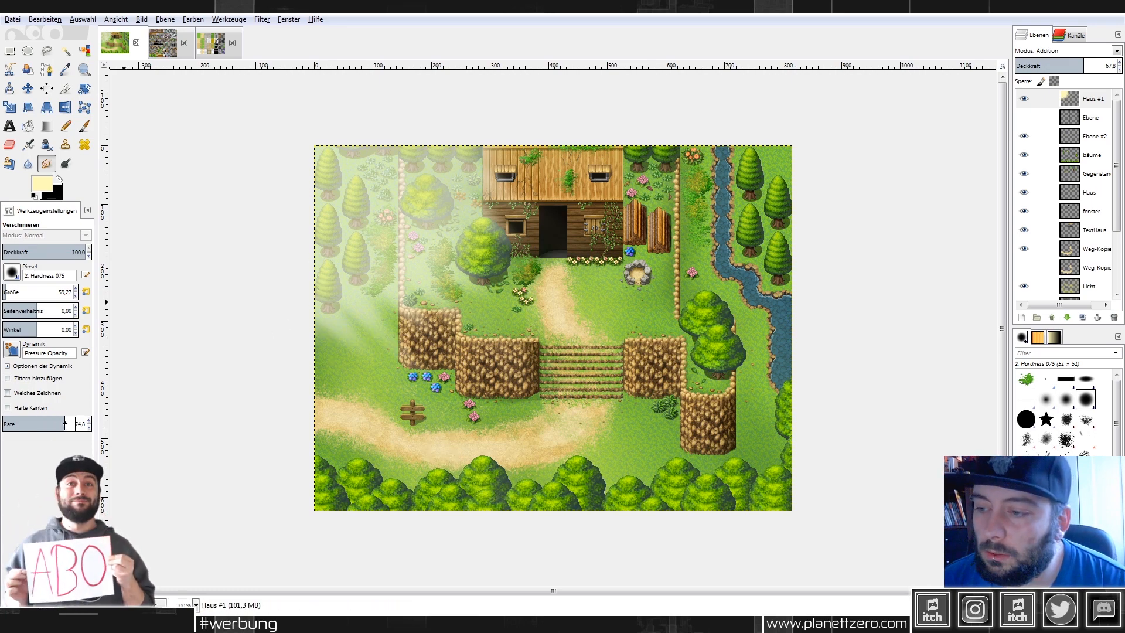
left_click_drag(438, 298, 534, 386)
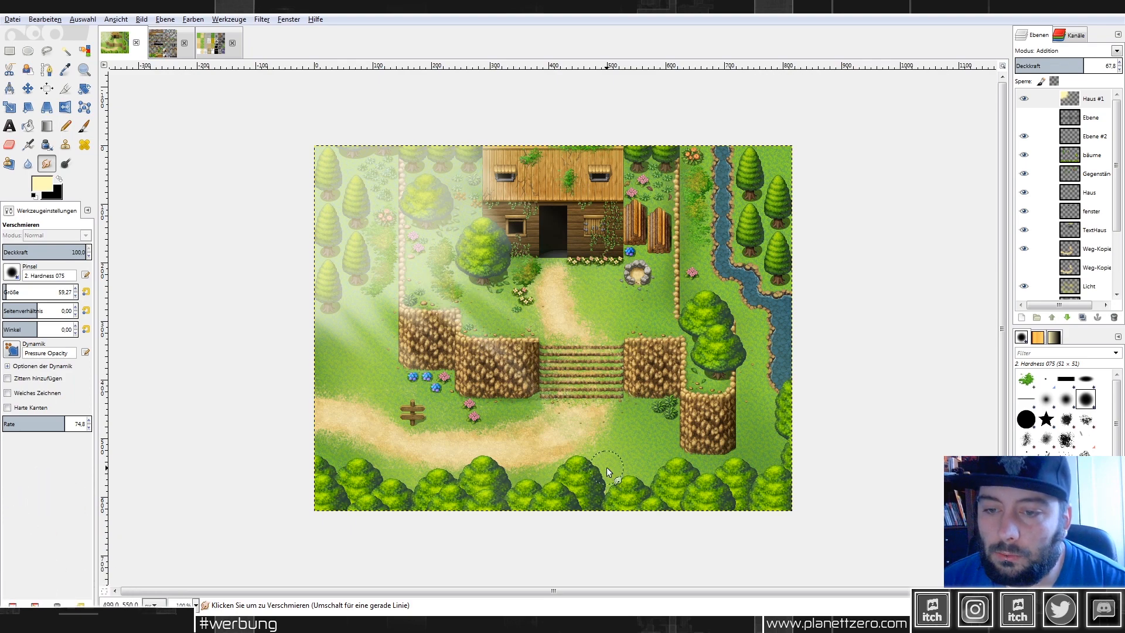
left_click_drag(475, 143, 599, 210)
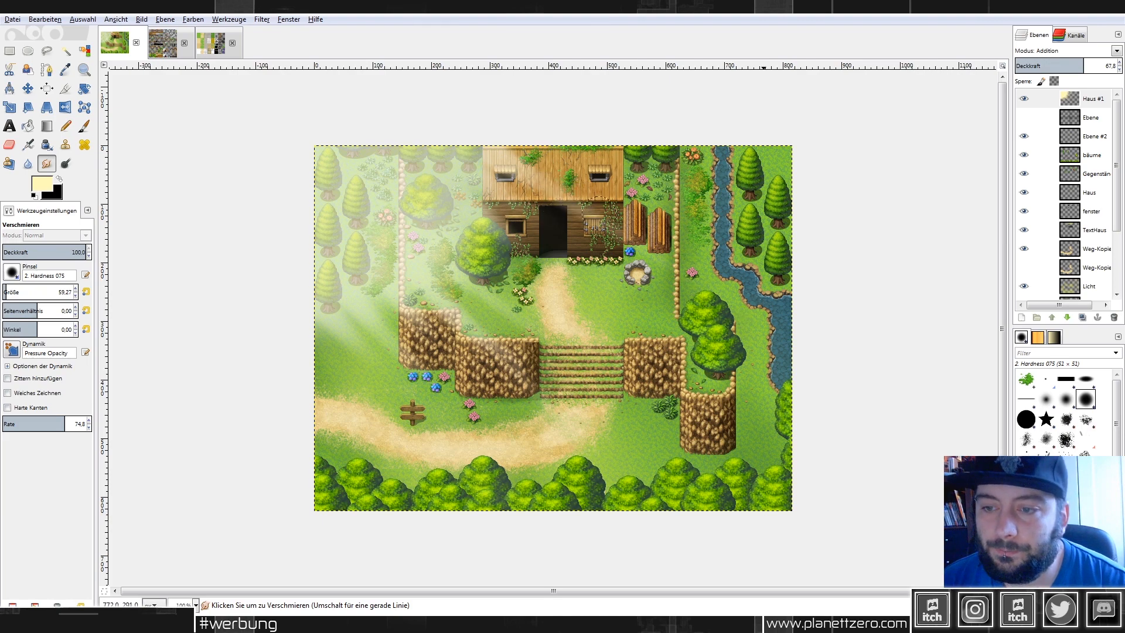
left_click_drag(306, 308, 372, 399)
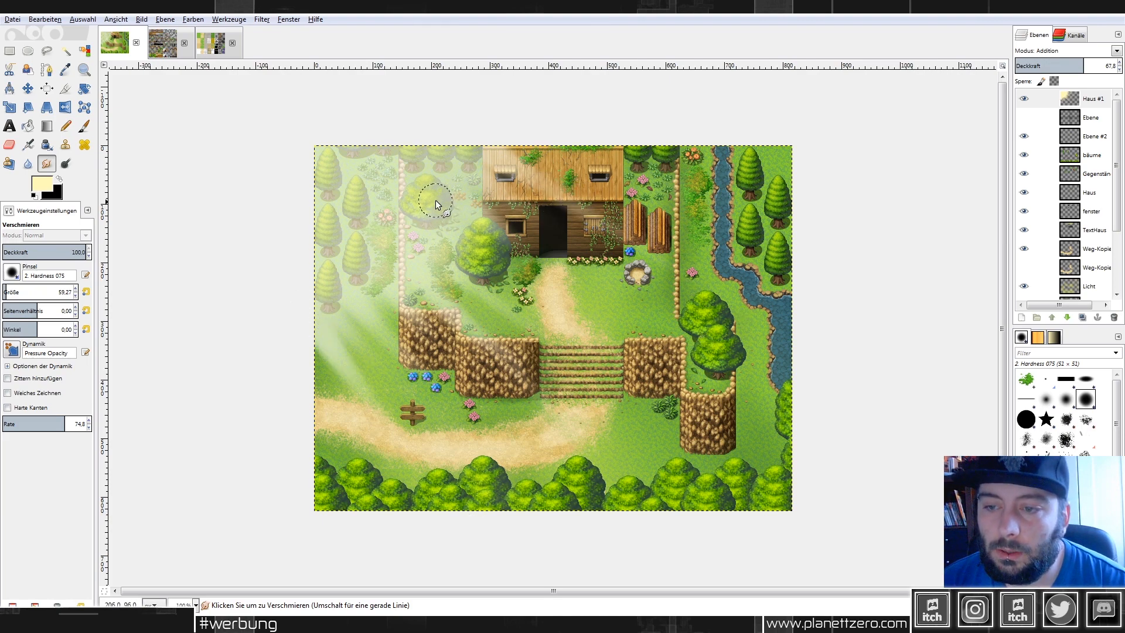
left_click_drag(499, 213, 627, 297)
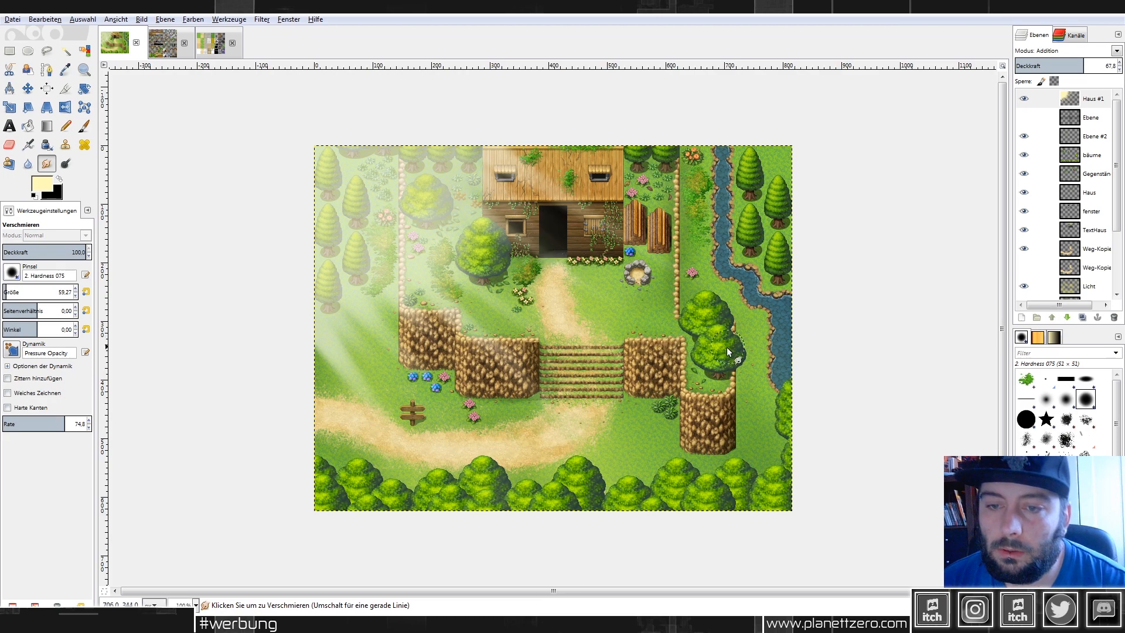
scroll(696, 236, "down", 3)
scroll(696, 236, "up", 3)
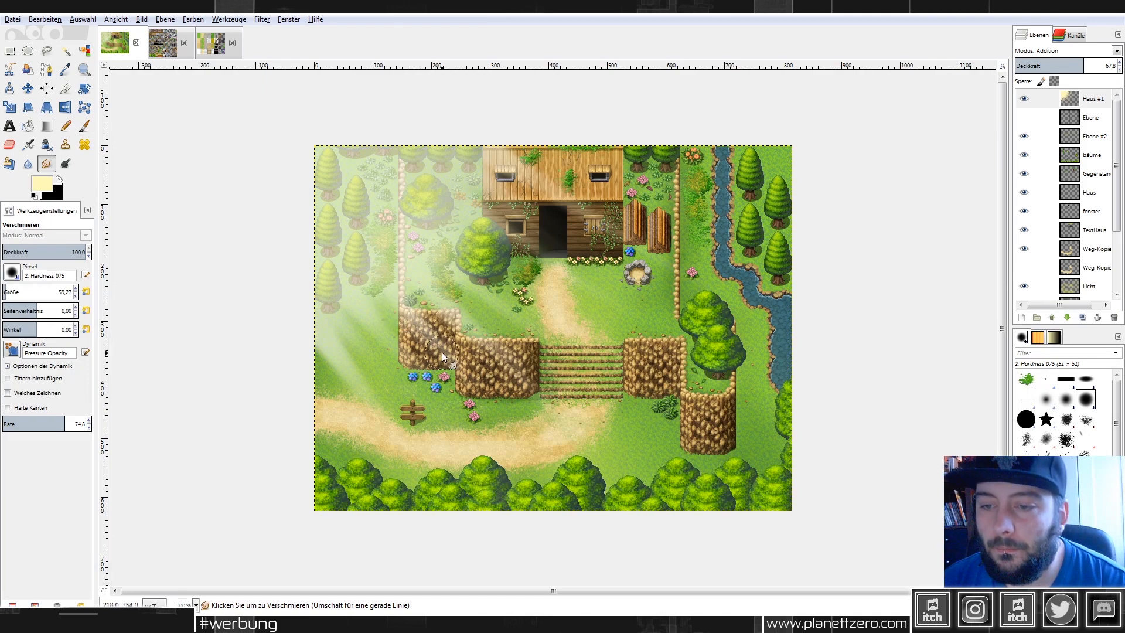
Apply a Gaussian blur with a radius of 29 px horizontally and vertically to the smudged sunlight rays.
left_click(262, 19)
mouse_move(283, 87)
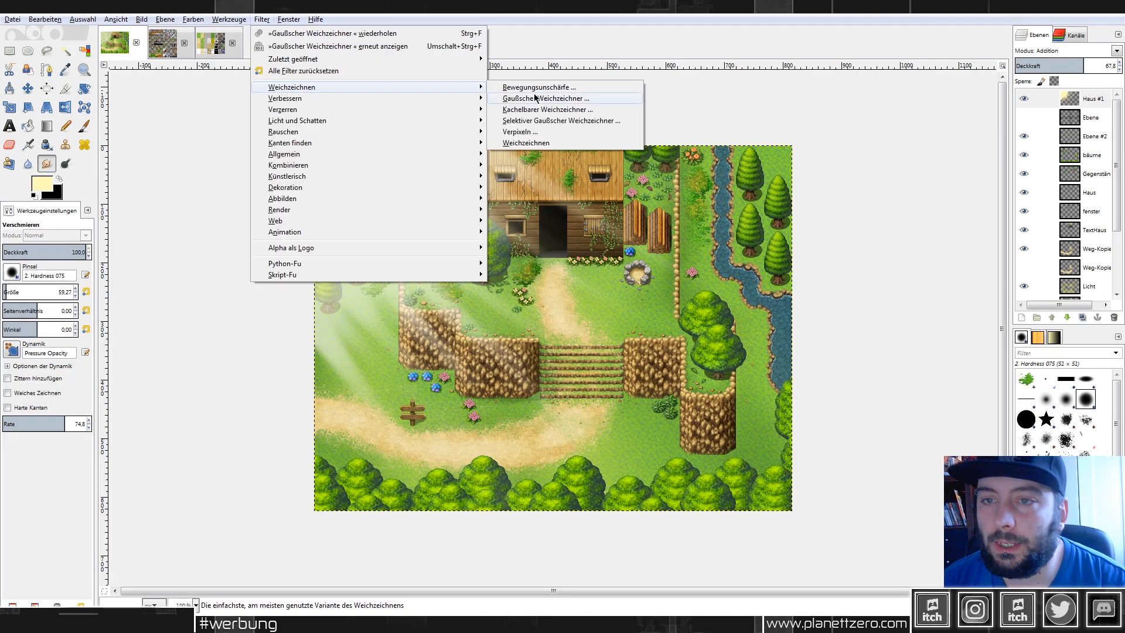
left_click(533, 97)
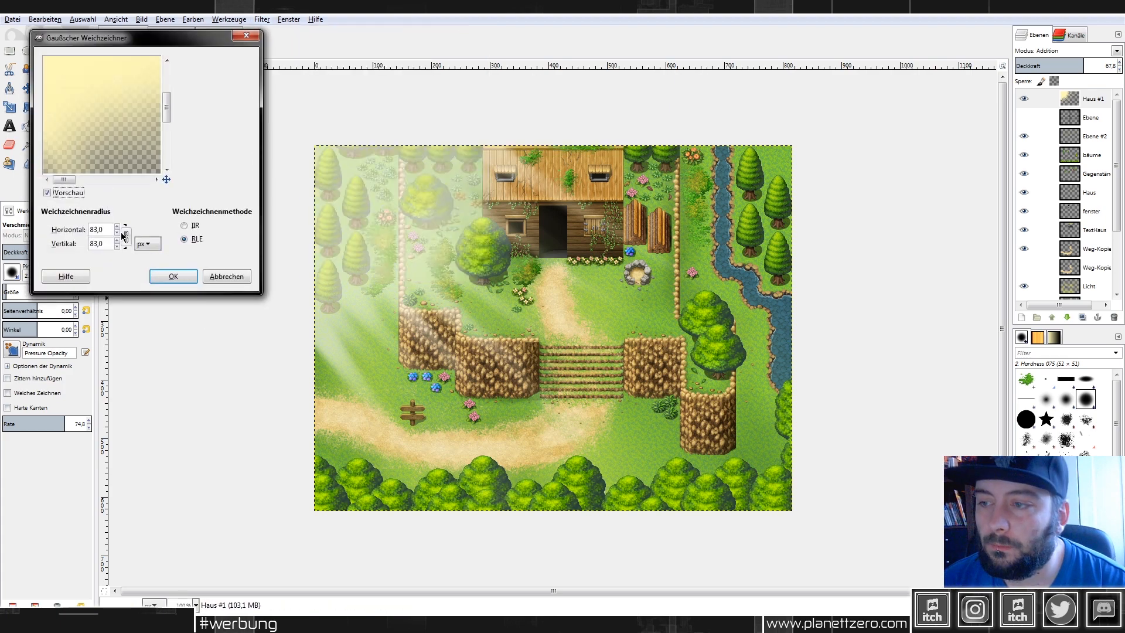
left_click(118, 232)
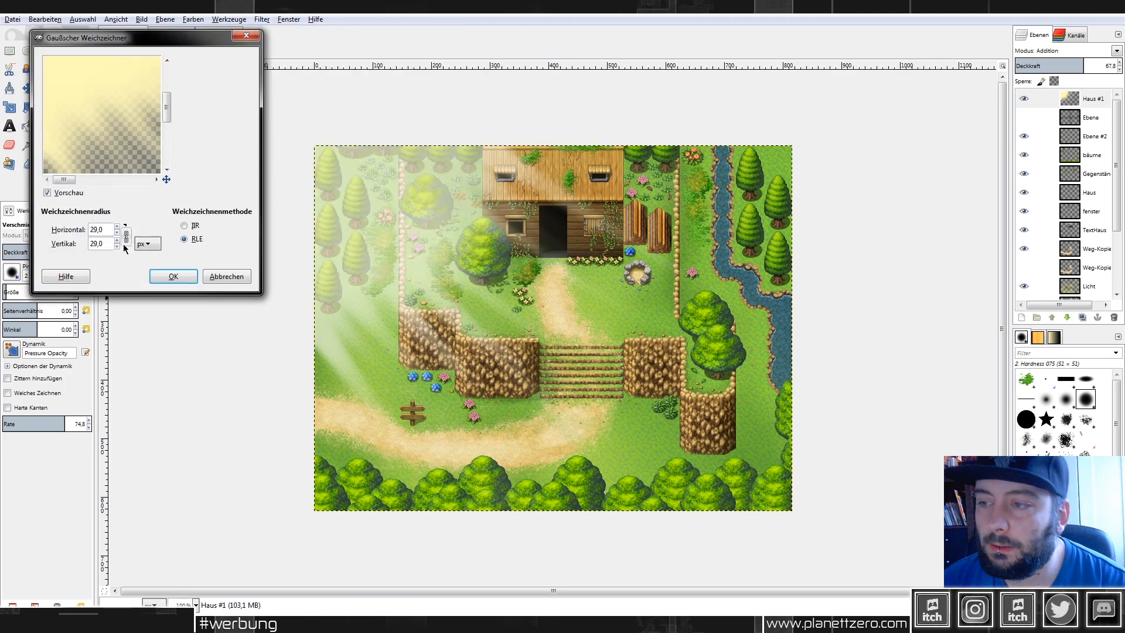
left_click(169, 278)
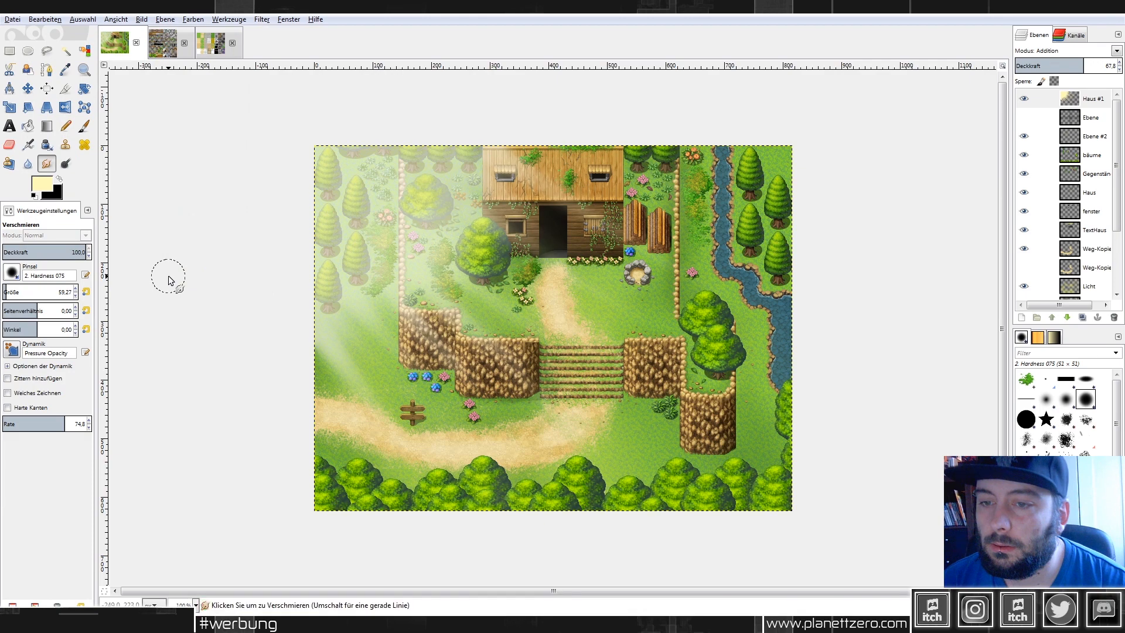
key("minus")
key("plus")
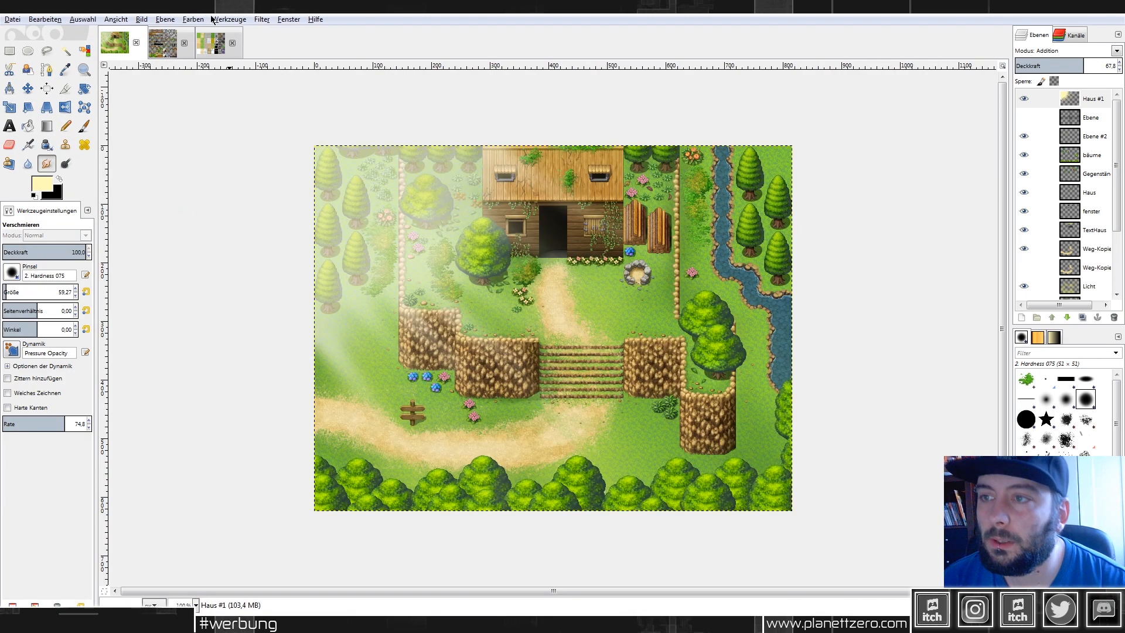
Colorize the sunlight layer with hue 61, saturation 43 and lightness -54.
left_click(194, 20)
left_click(215, 62)
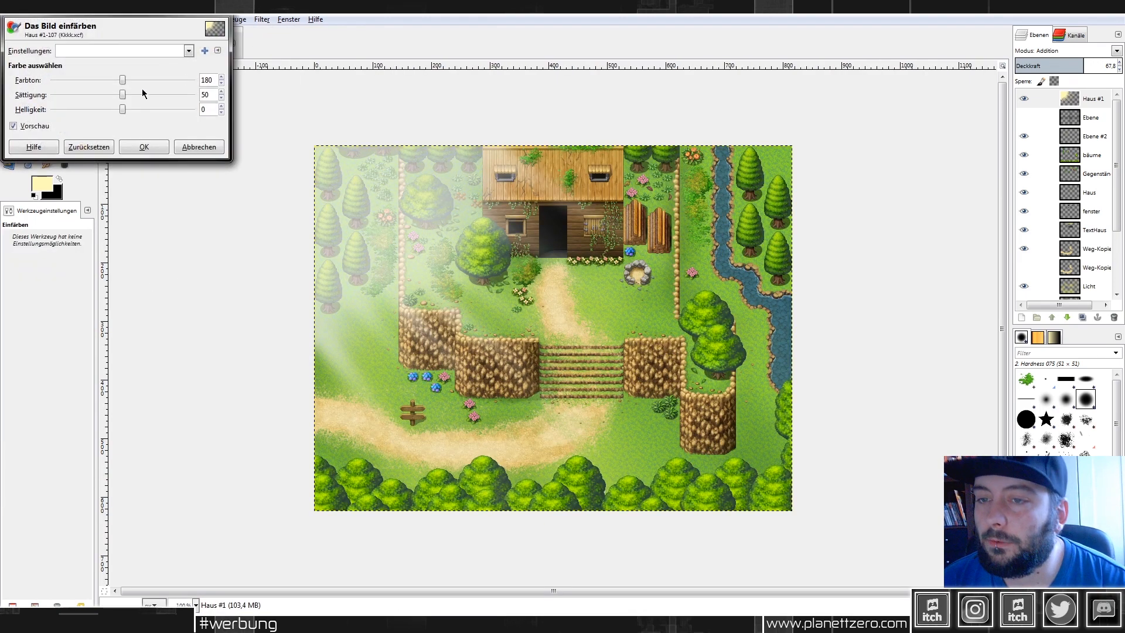
left_click_drag(122, 110, 86, 113)
left_click_drag(123, 81, 78, 80)
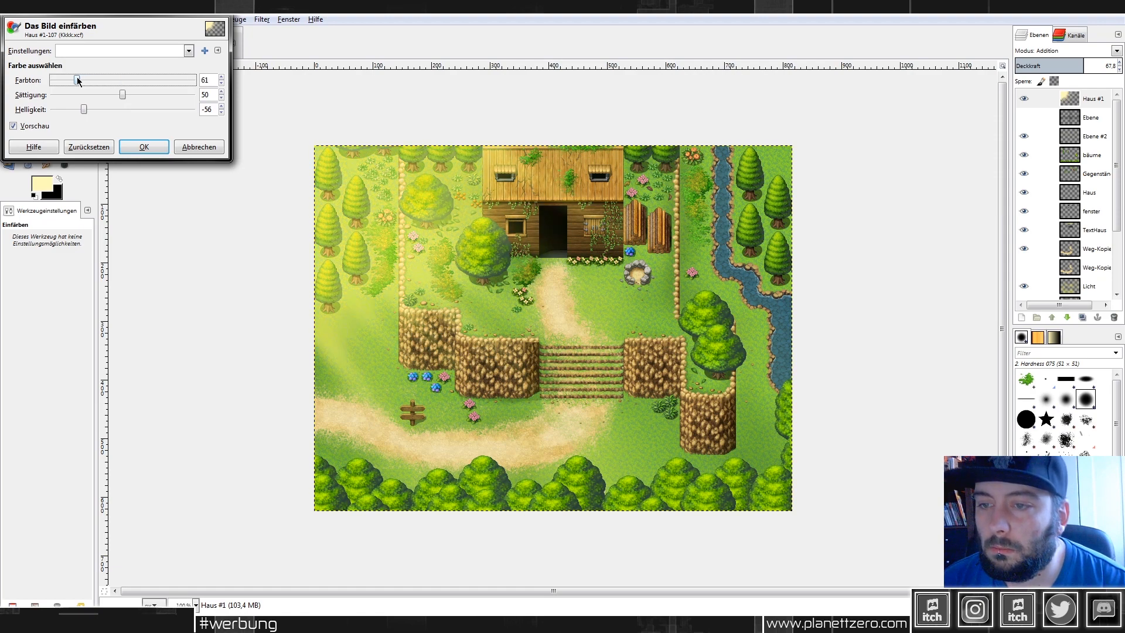
mouse_move(84, 109)
left_mouse_down()
mouse_move(101, 113)
mouse_move(82, 108)
left_mouse_up()
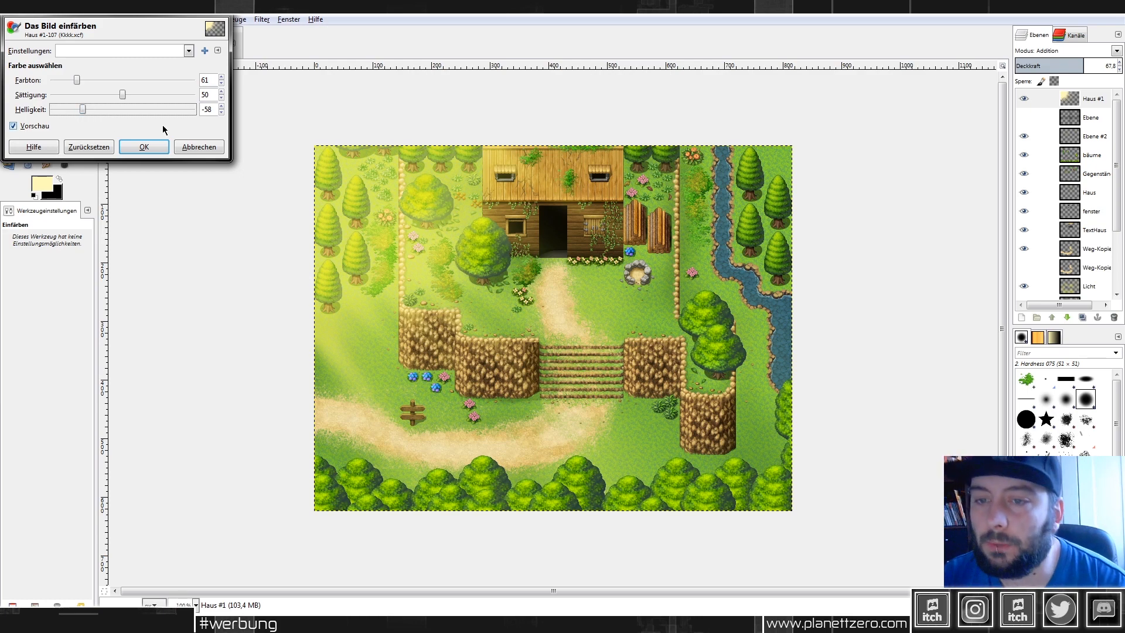
left_click_drag(126, 95, 80, 111)
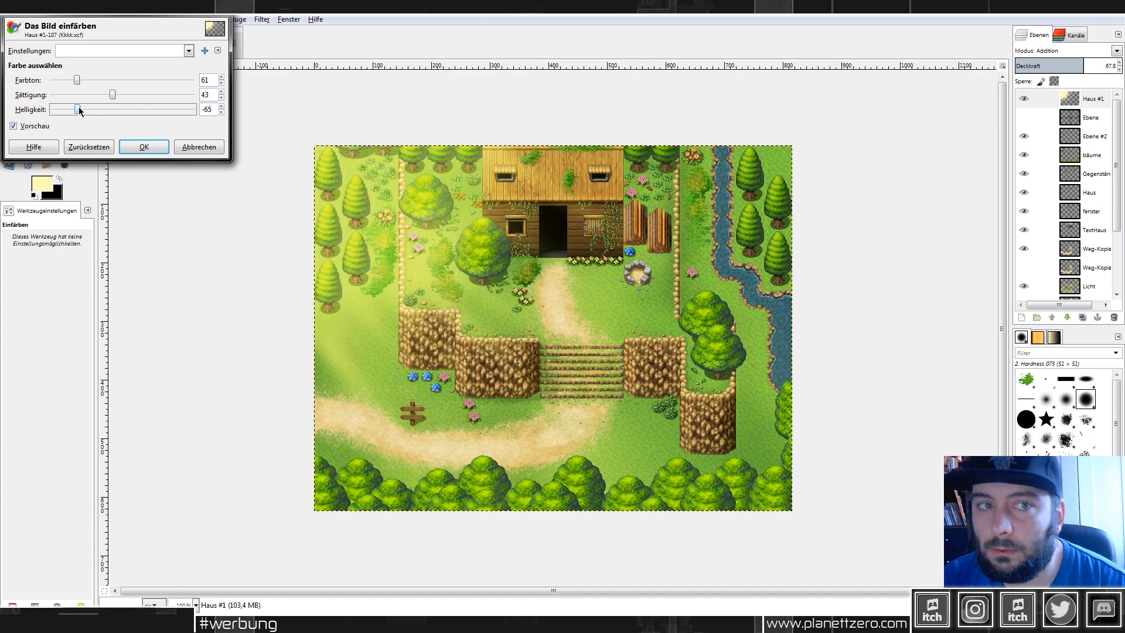
left_click_drag(79, 111, 86, 111)
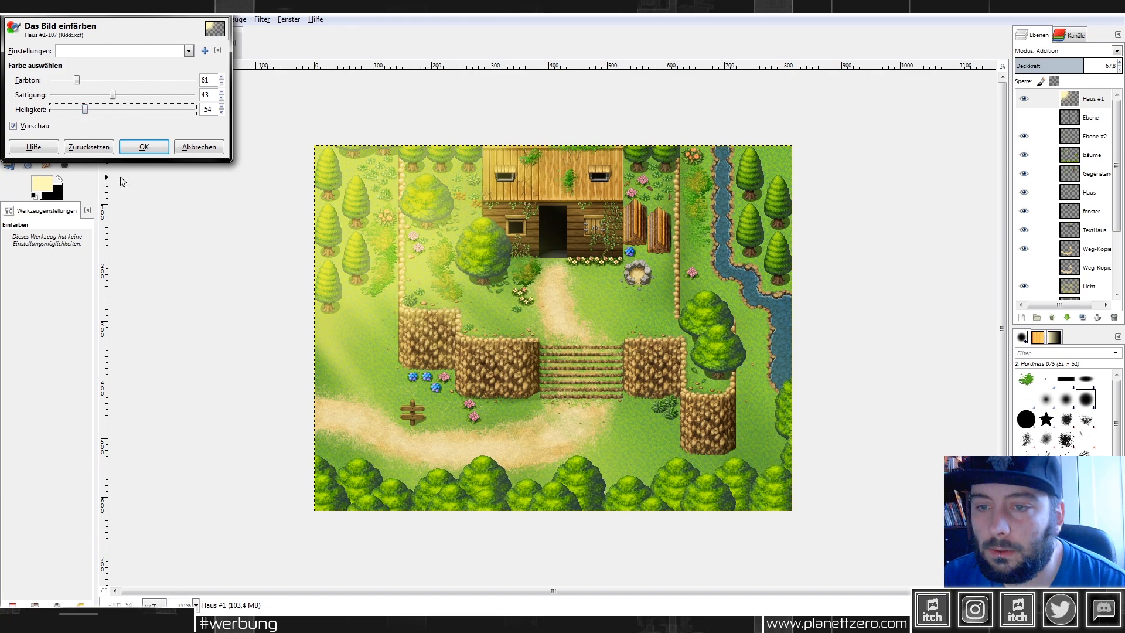
left_click(148, 146)
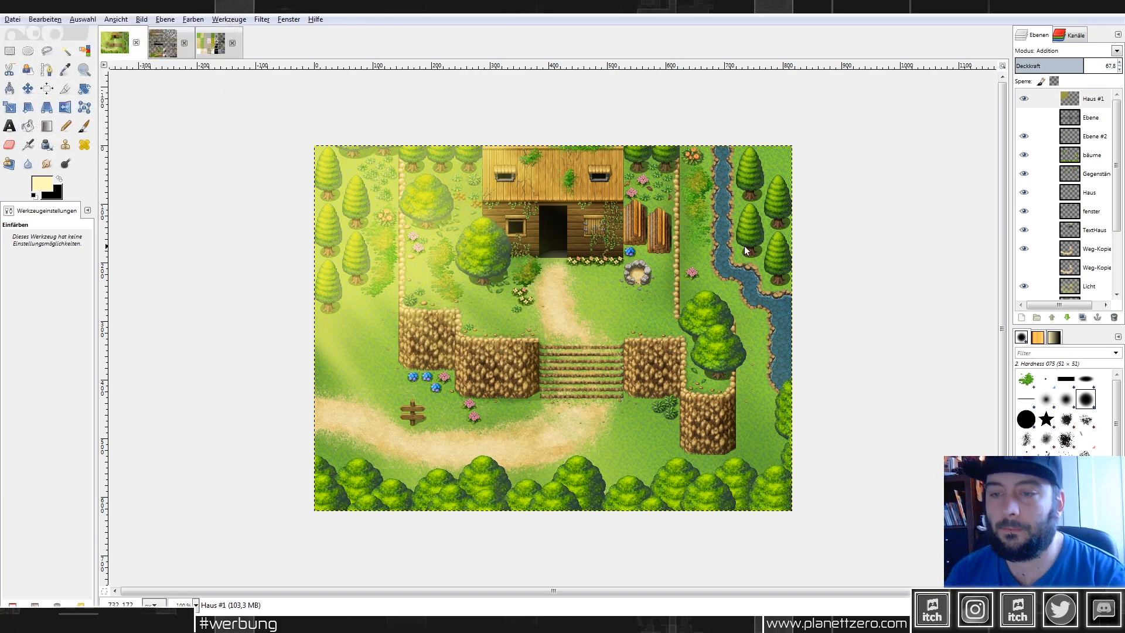
scroll(748, 251, "down", 3)
scroll(761, 251, "up", 3)
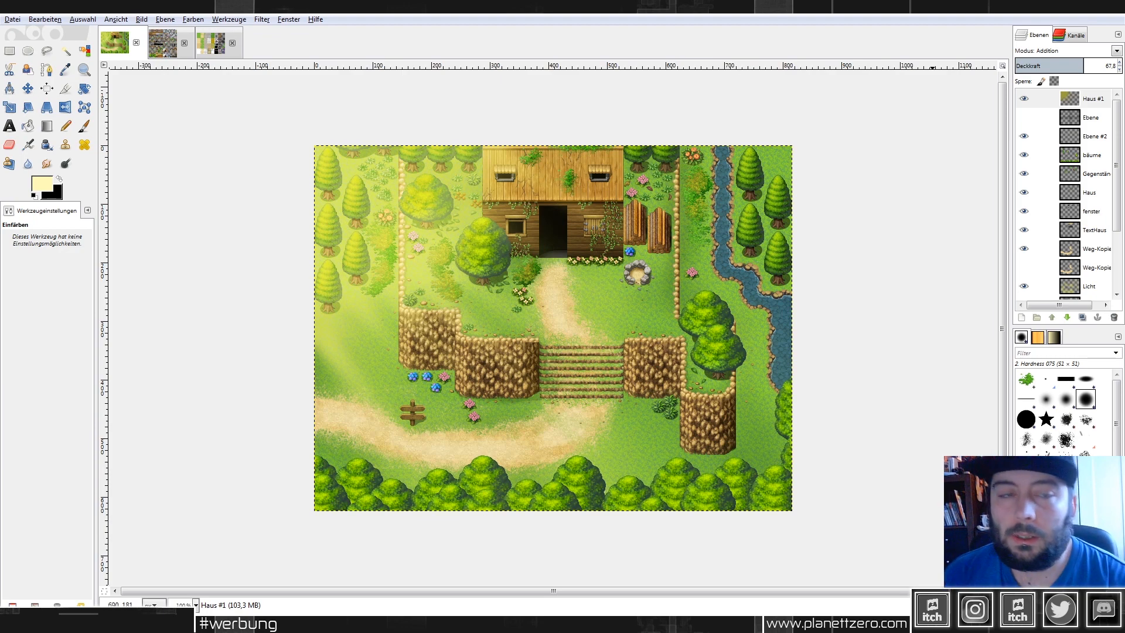
Hide the sunlight layer Haus #1 and the base MAP003 layer, and save the project.
left_click(1024, 98)
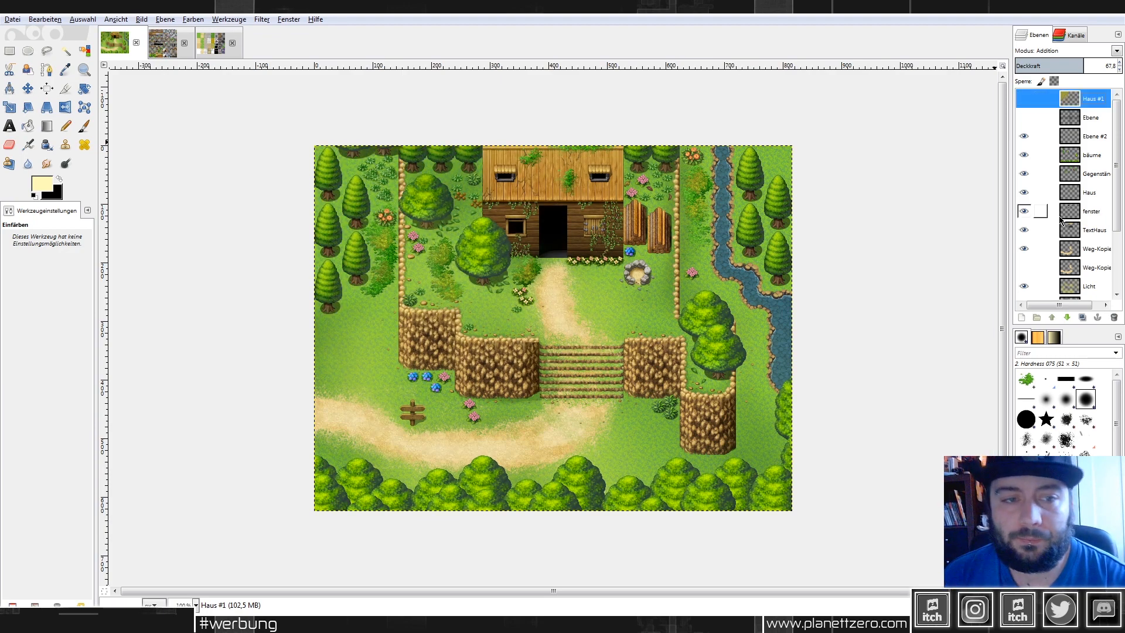
scroll(1060, 217, "down", 3)
left_click(1024, 291)
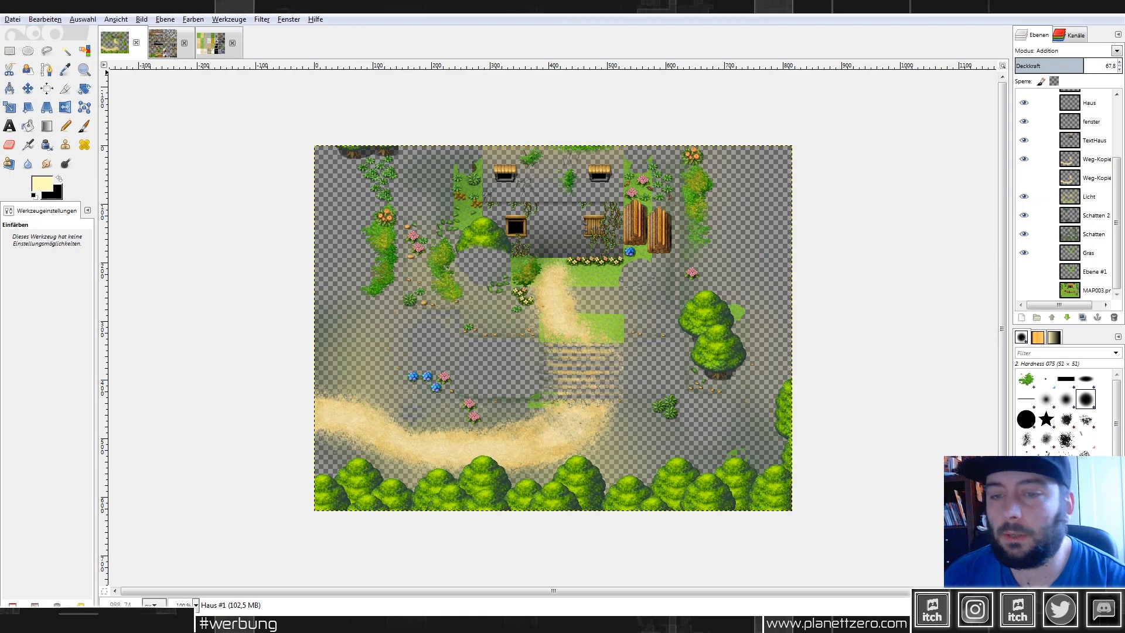
left_click(13, 19)
left_click(28, 112)
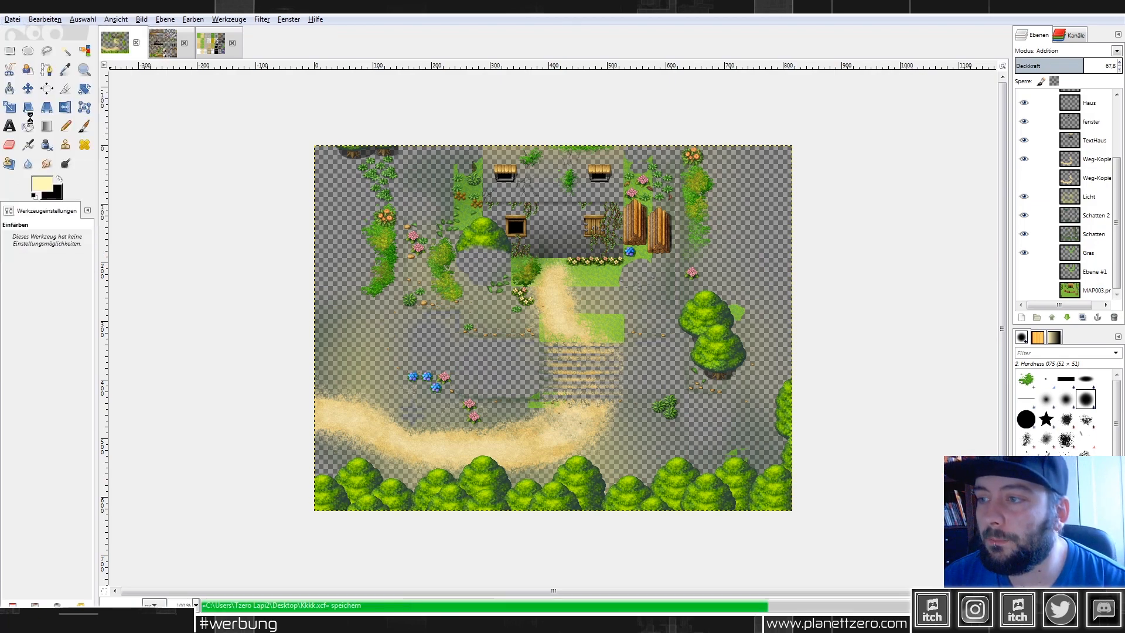
Export the remaining visible layers to the Desktop as ground.png.
left_click(13, 19)
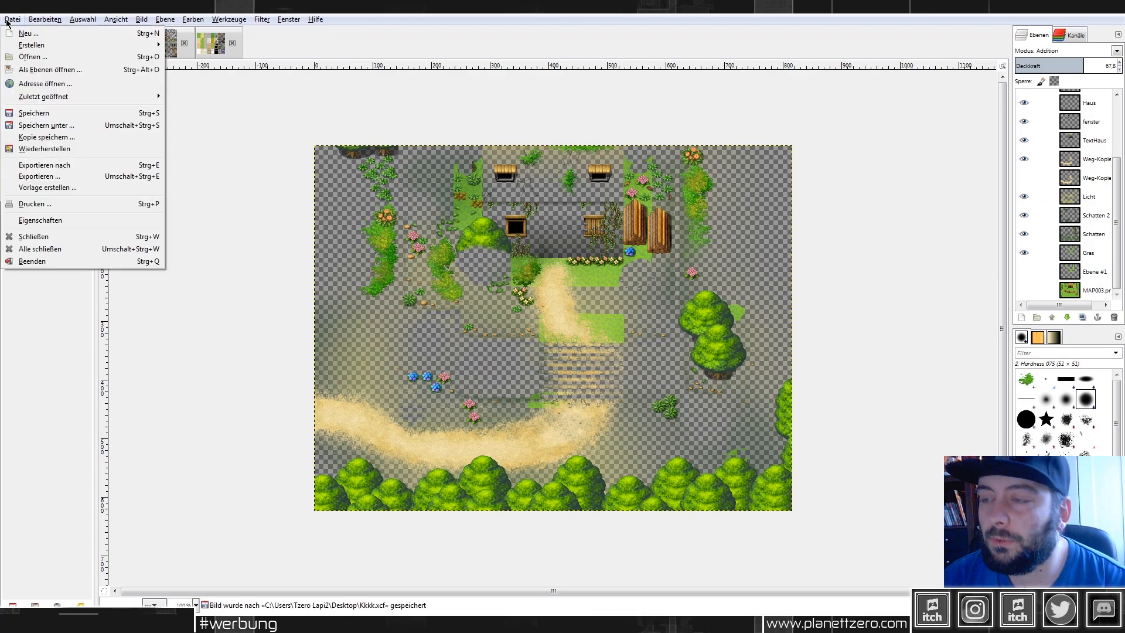
left_click(66, 178)
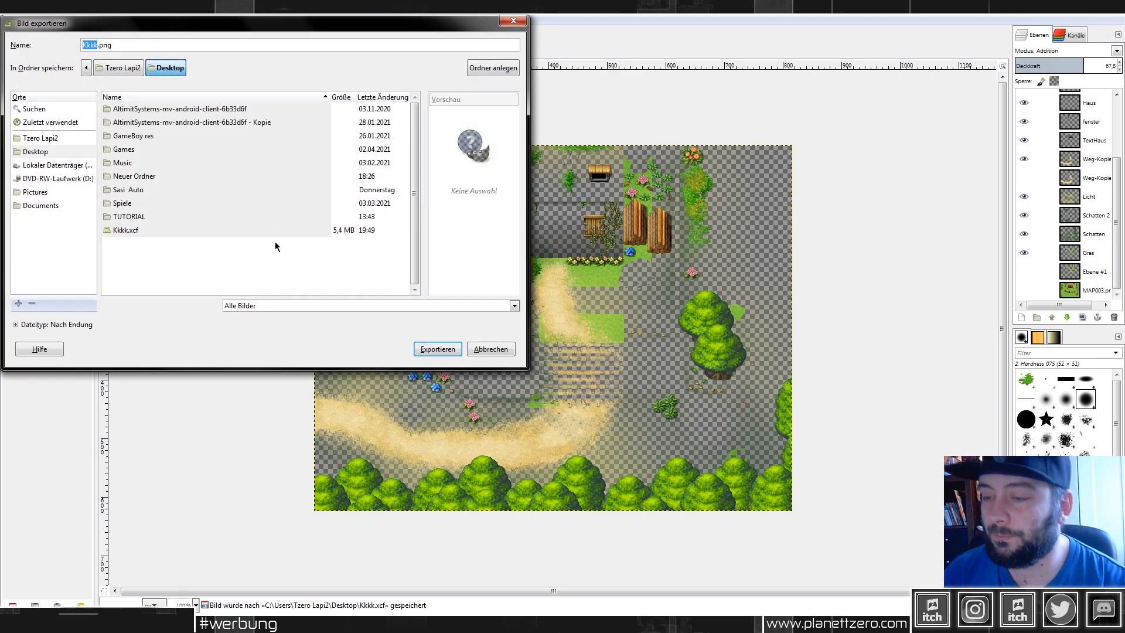
type("ground")
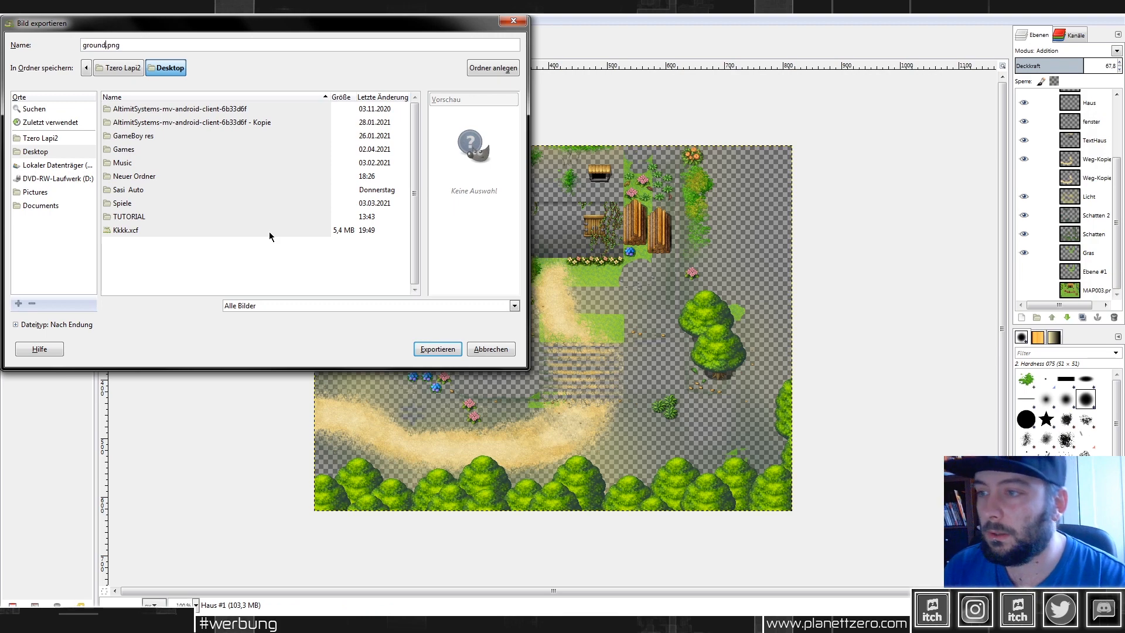
left_click(438, 350)
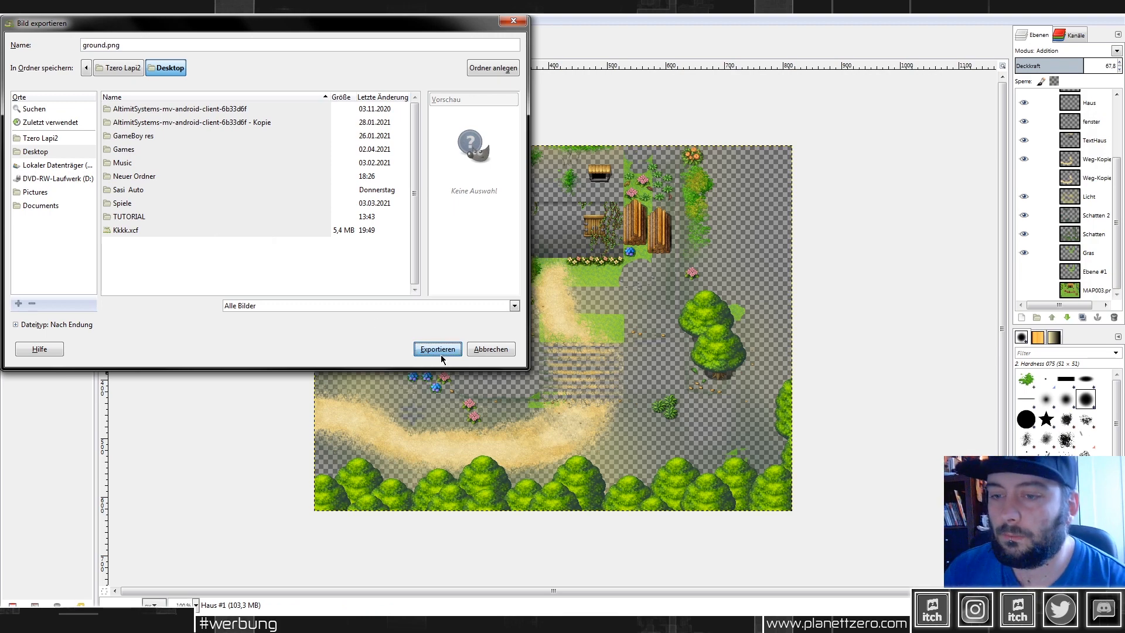
left_click(183, 279)
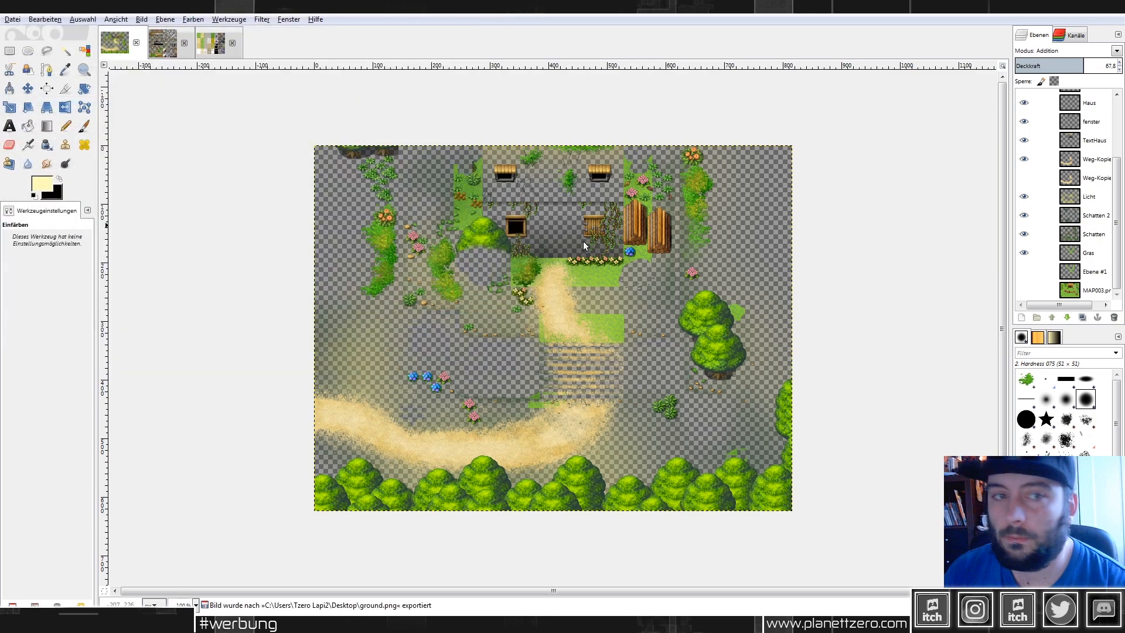
Hide all remaining visible layers, from Gras and the shadow layers up through the house, objects, bäume and Ebene #2.
left_click(1025, 254)
left_click(1024, 235)
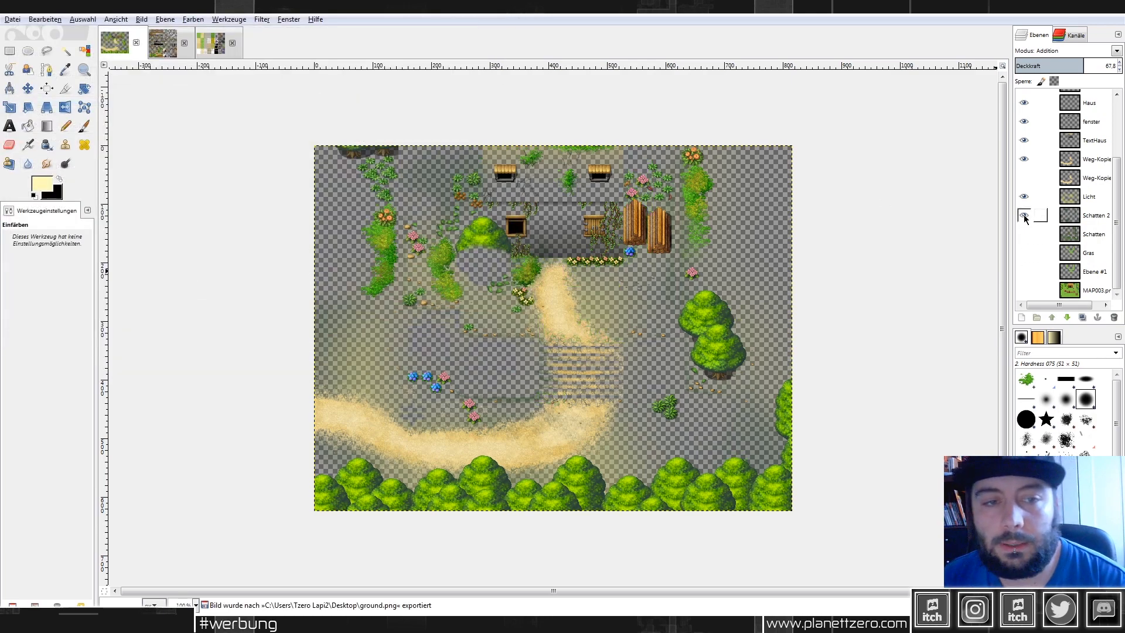
left_click(1023, 217)
left_click(1023, 198)
left_click(1025, 160)
left_click(1022, 141)
left_click(1023, 123)
left_click(1023, 105)
scroll(1022, 134, "up", 3)
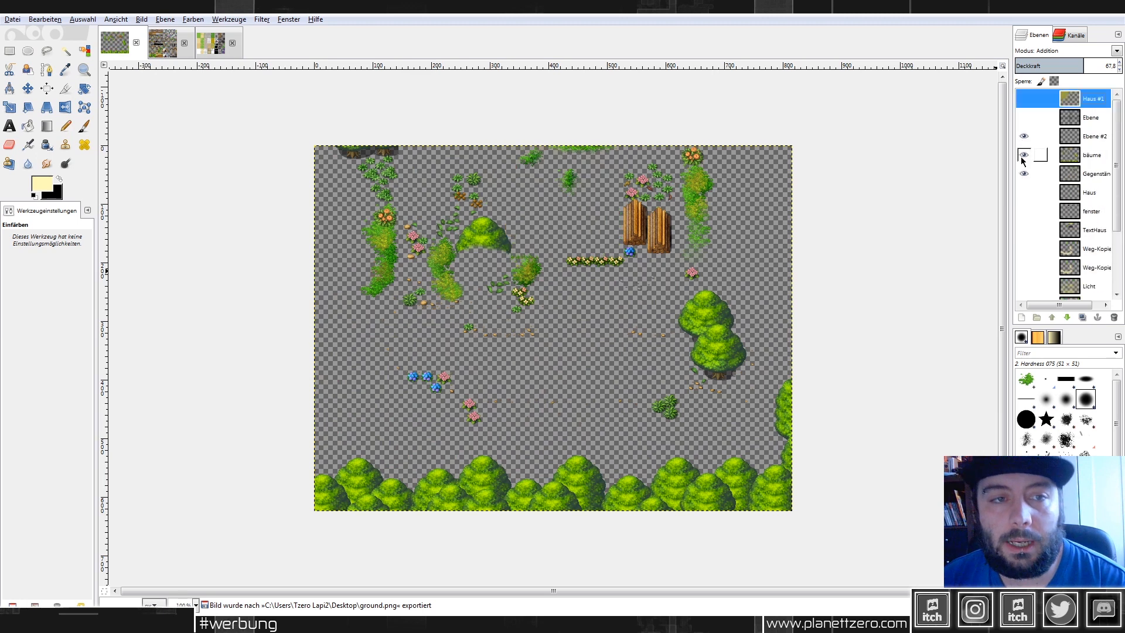
left_click(1024, 136)
left_click(1024, 155)
left_click(1025, 173)
Show the sunlight layer Haus #1 on its own and set its blend mode to Normal.
left_click(1024, 99)
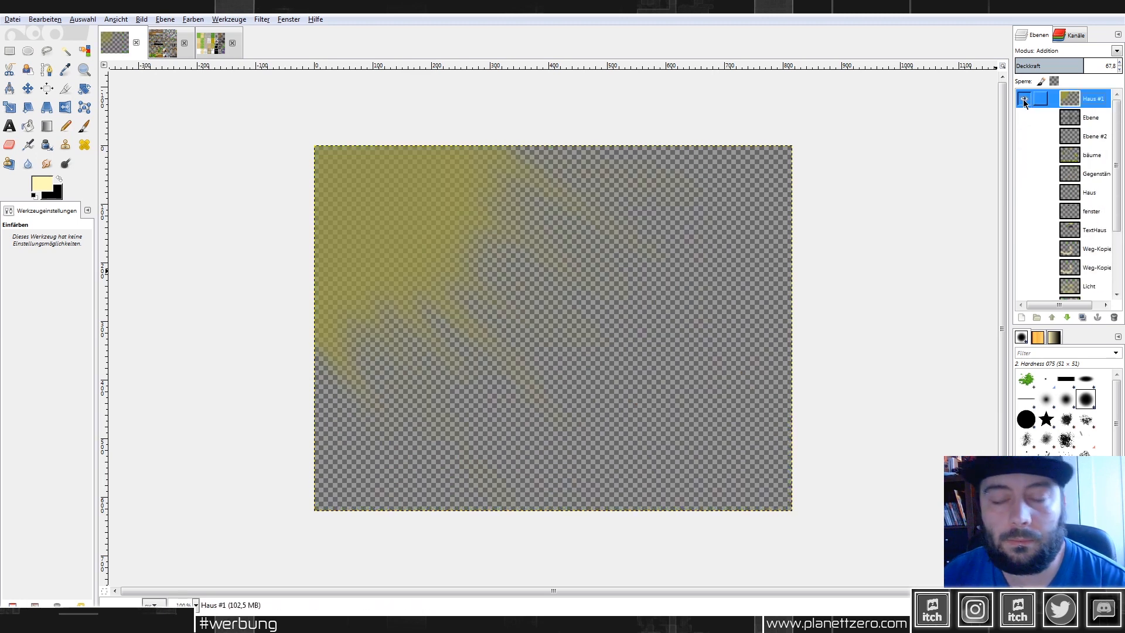
left_click(1063, 46)
left_click(1065, 58)
Export the visible sunlight layer to the Desktop as licht.png with the default PNG options.
left_click(8, 19)
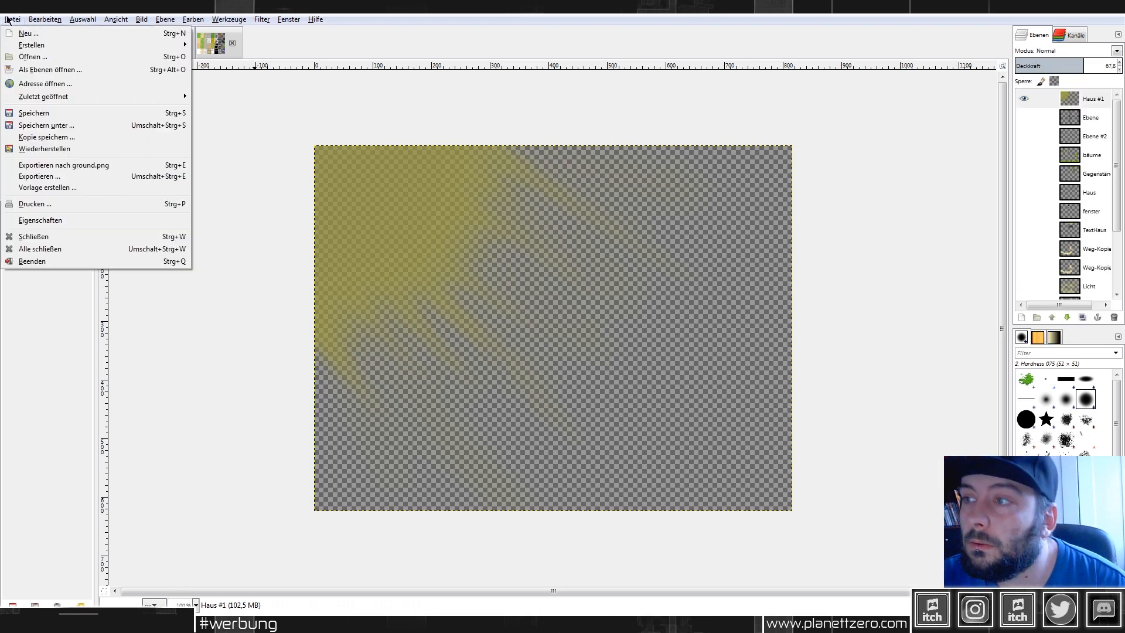
left_click(44, 184)
type("licht")
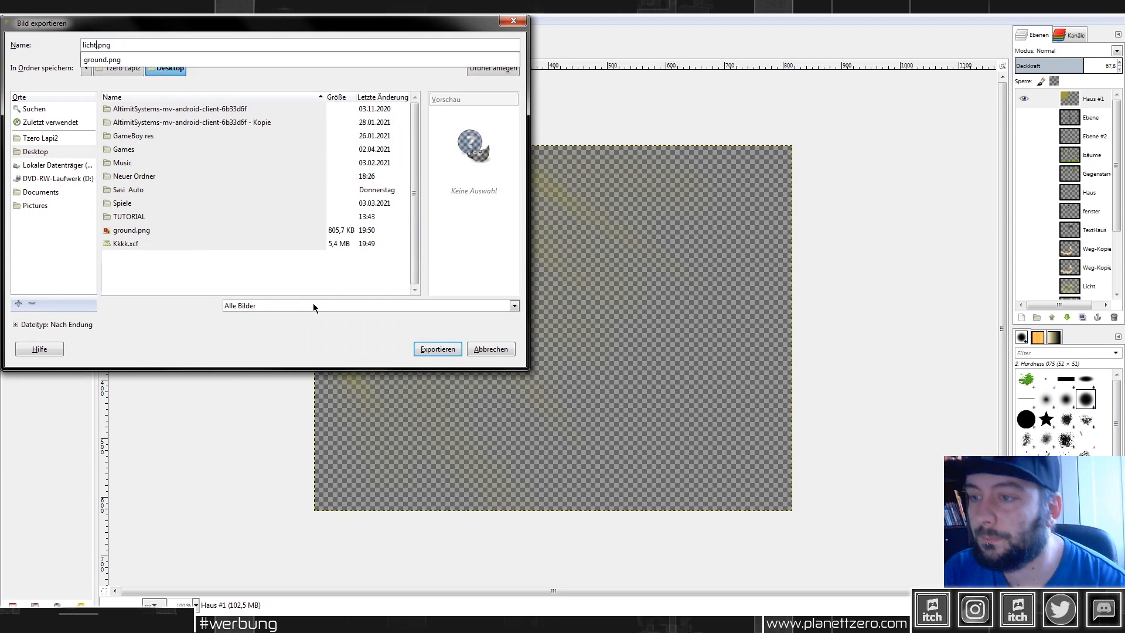
left_click(445, 350)
left_click(447, 350)
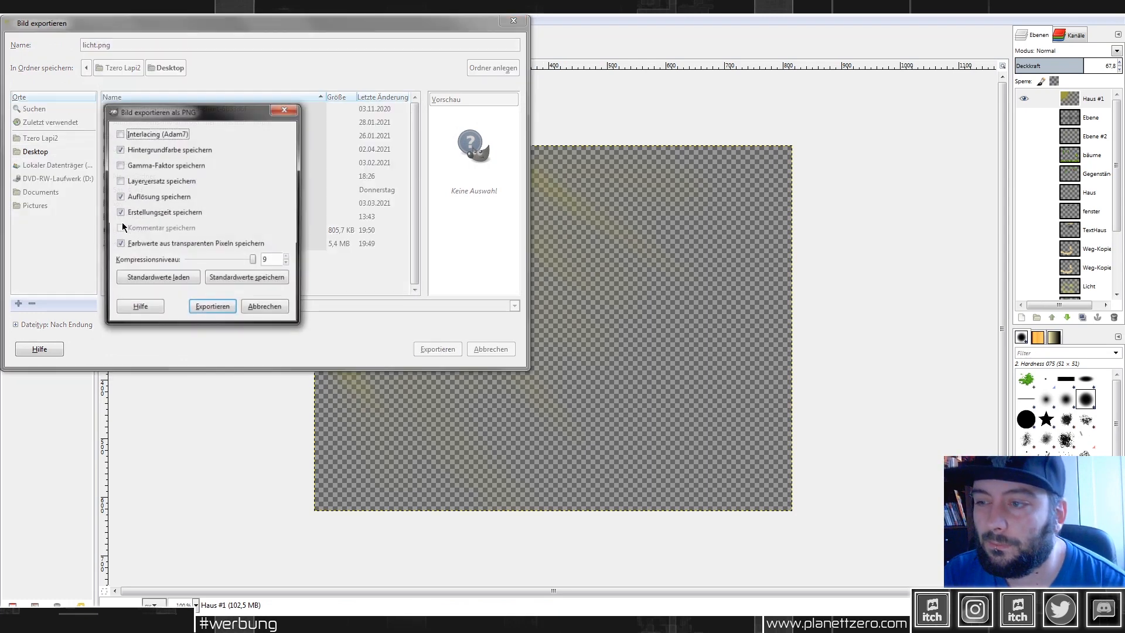
left_click(229, 311)
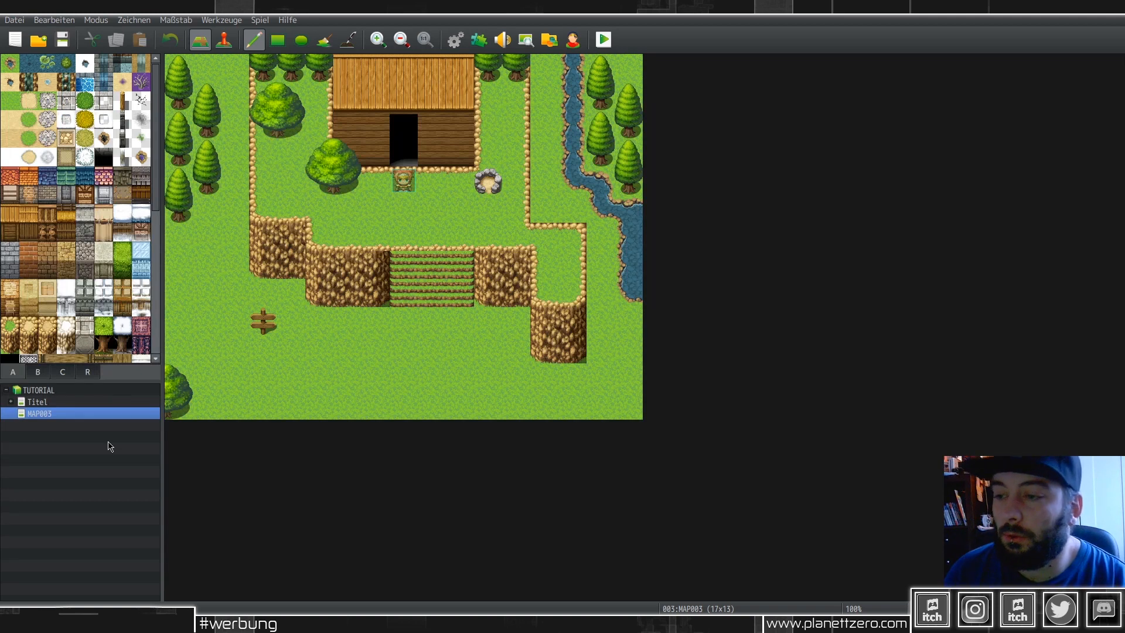
right_click(56, 419)
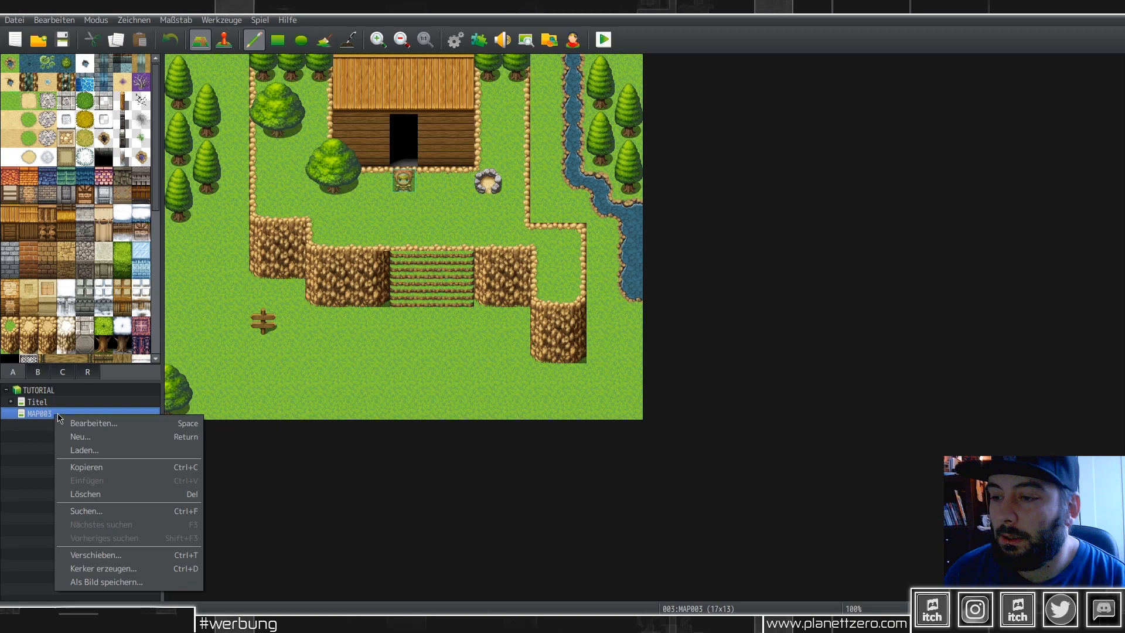
left_click(86, 423)
left_click(712, 476)
Find the map notetags in the OrangeOverlay plug-in's help and copy the <ground> tag.
left_click(223, 22)
left_click(229, 48)
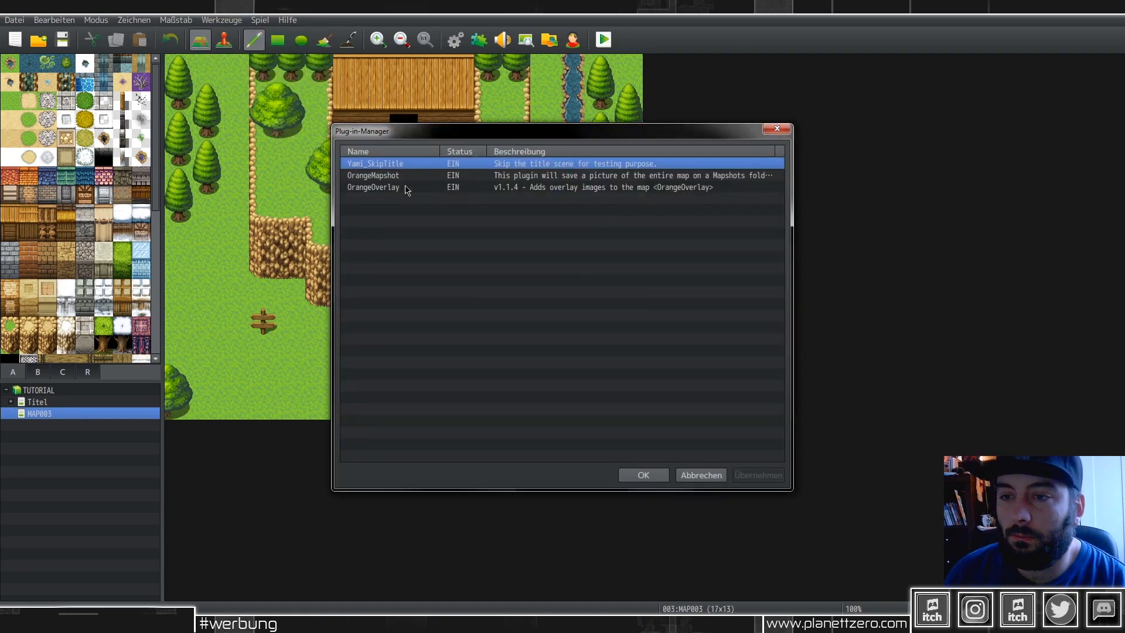
double_click(383, 187)
left_click(333, 377)
scroll(337, 375, "down", 5)
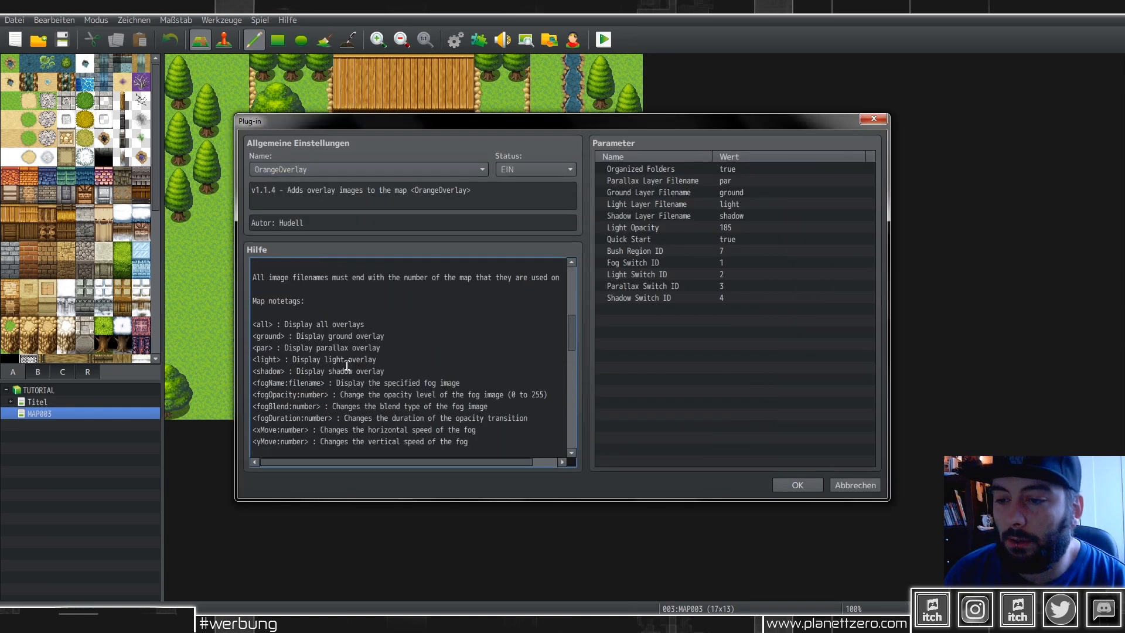
double_click(285, 335)
key("ctrl+c")
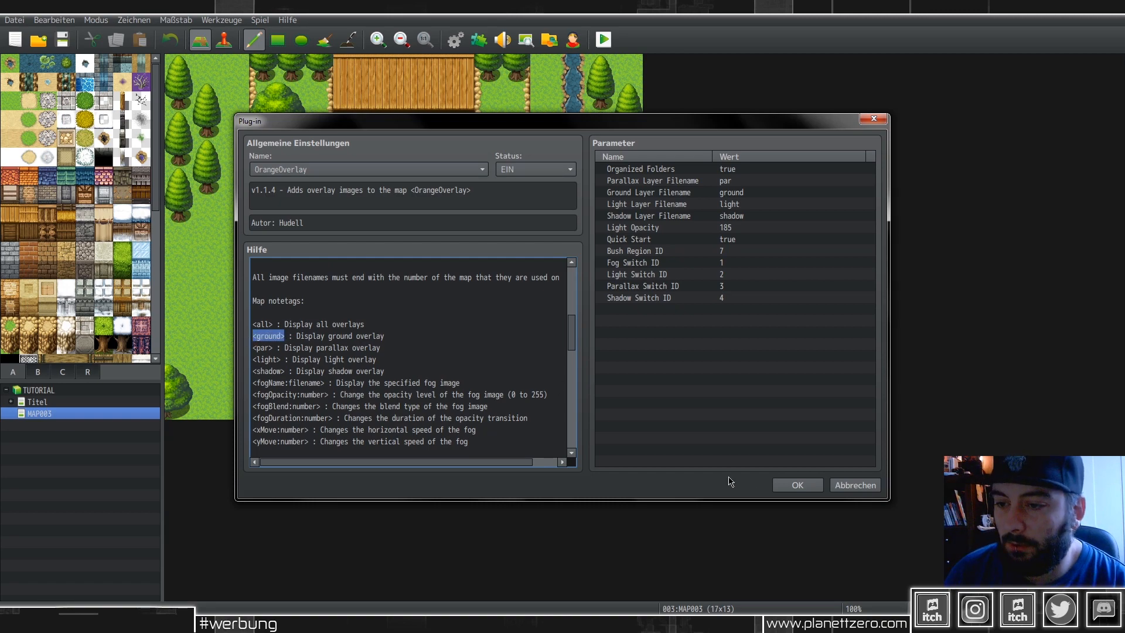
left_click(797, 485)
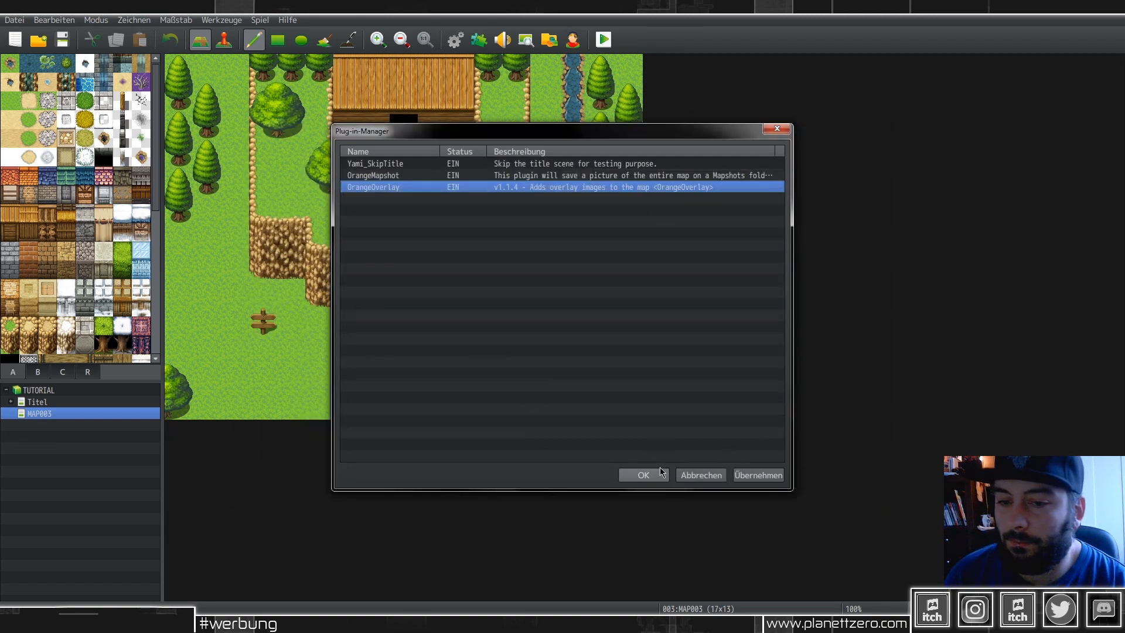
left_click(644, 475)
Paste the <ground> notetag into the note of map MAP003.
right_click(55, 414)
left_click(83, 421)
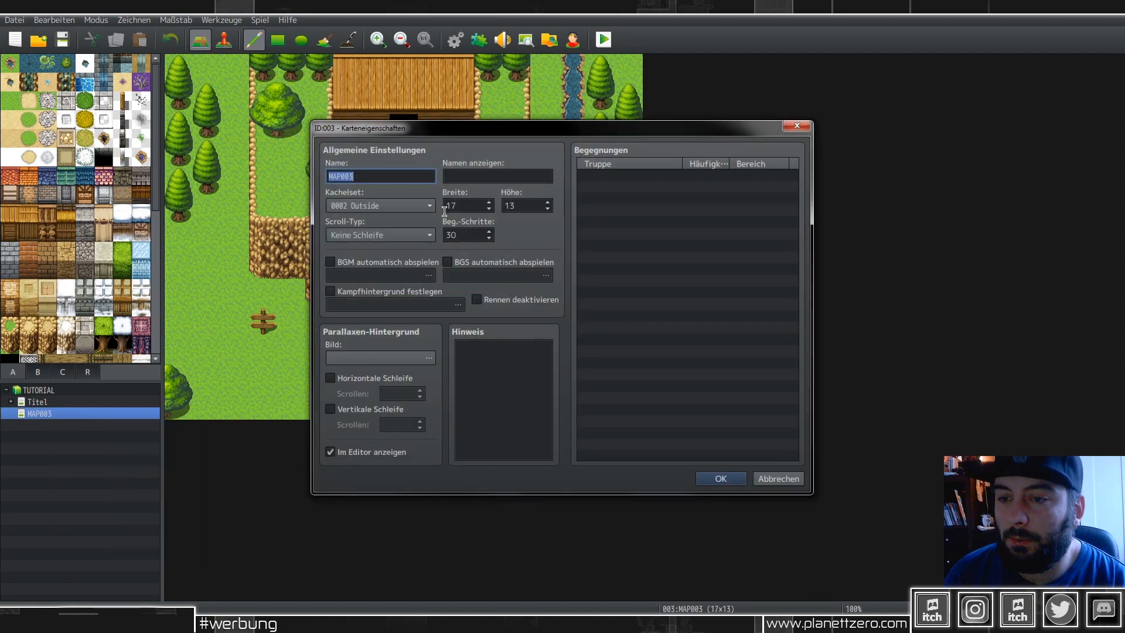
left_click(517, 354)
key("ctrl+v")
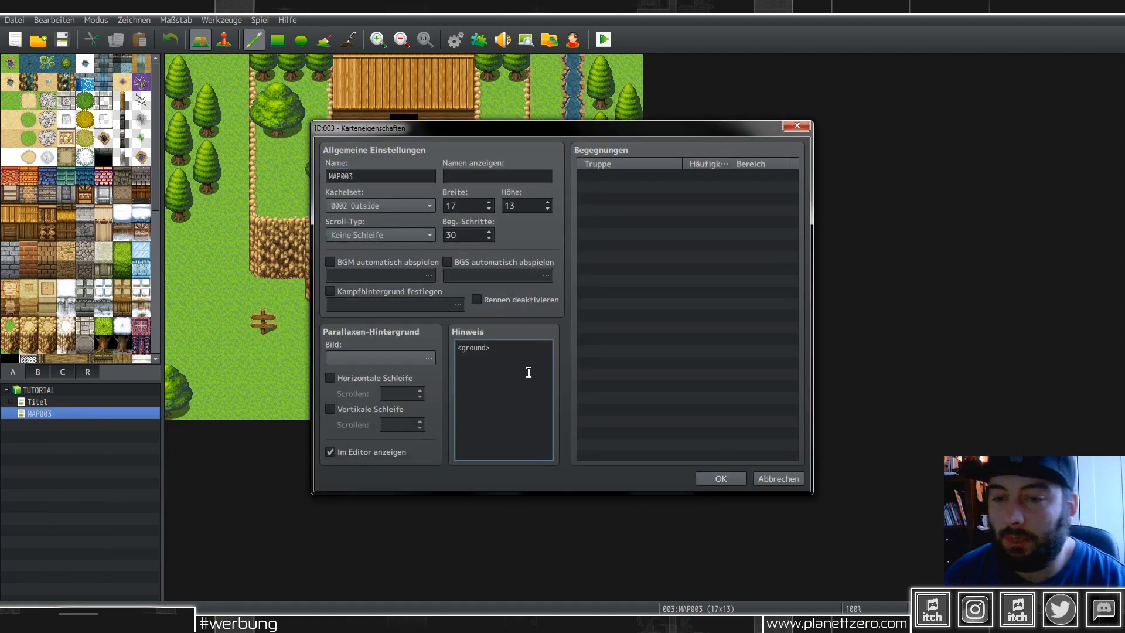
Add a <light> notetag on a second line of the map's note and accept the map properties.
left_click_drag(503, 347, 442, 352)
key("ctrl+c")
left_click(530, 346)
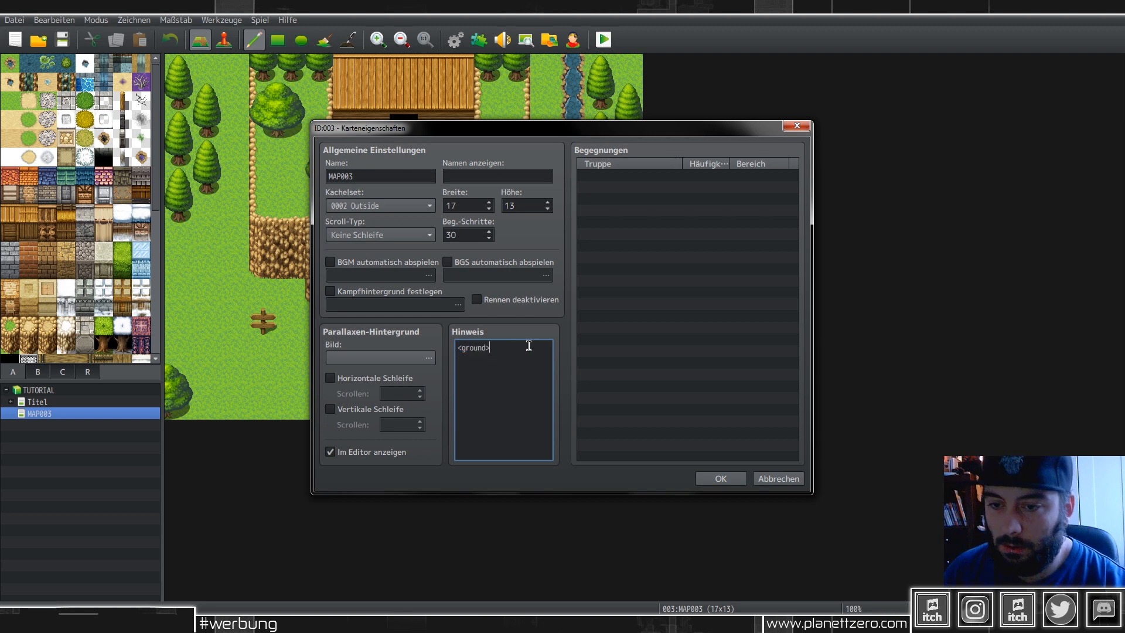
key("ctrl+v")
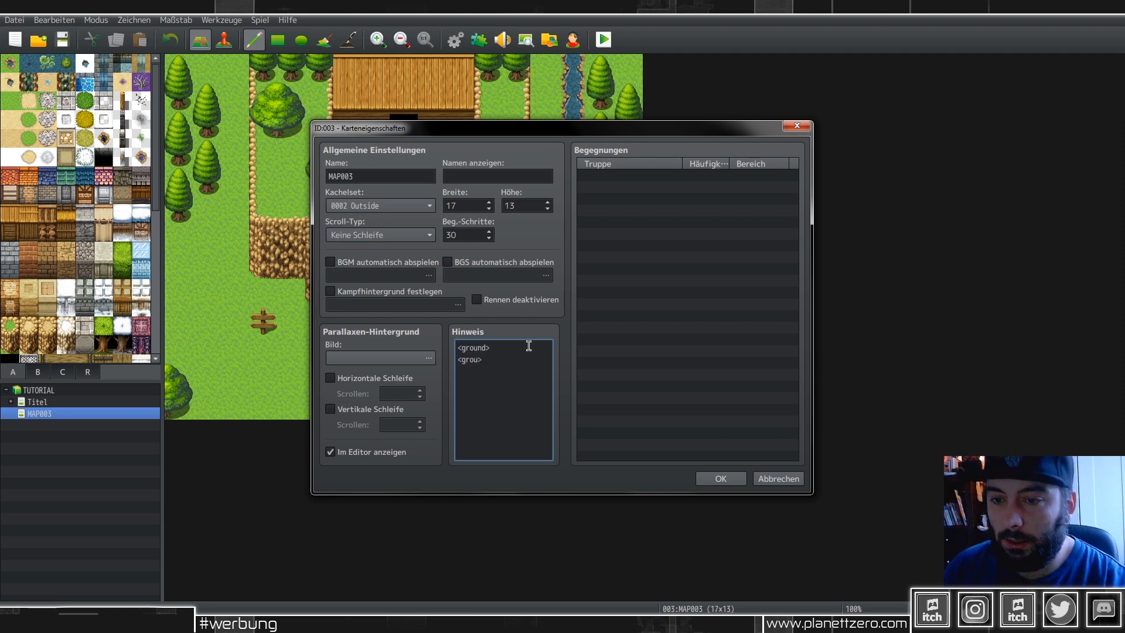
type("light")
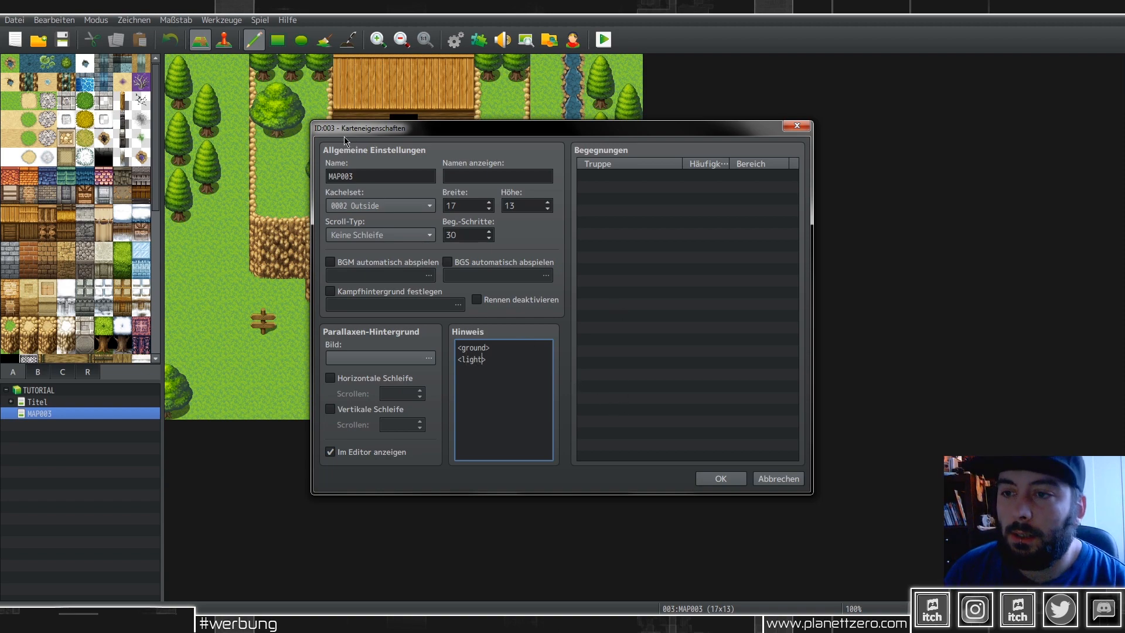
left_click(720, 478)
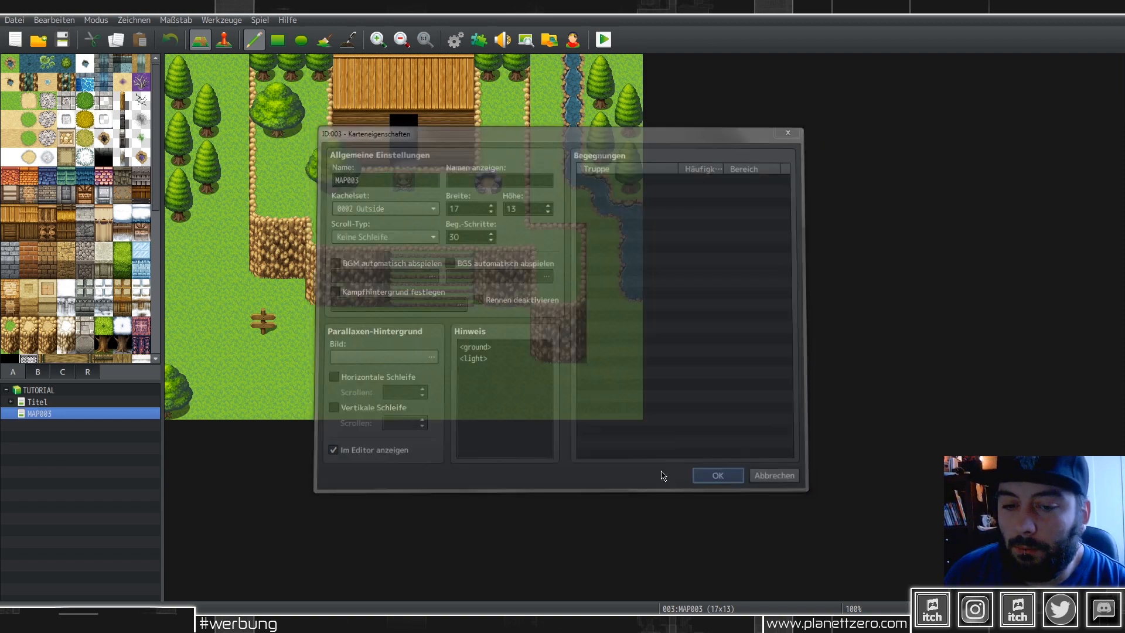
Switch to the project's img/overlays folder in Windows Explorer and rename ground.png as ground3.png.
key("alt+Tab")
left_click(163, 137)
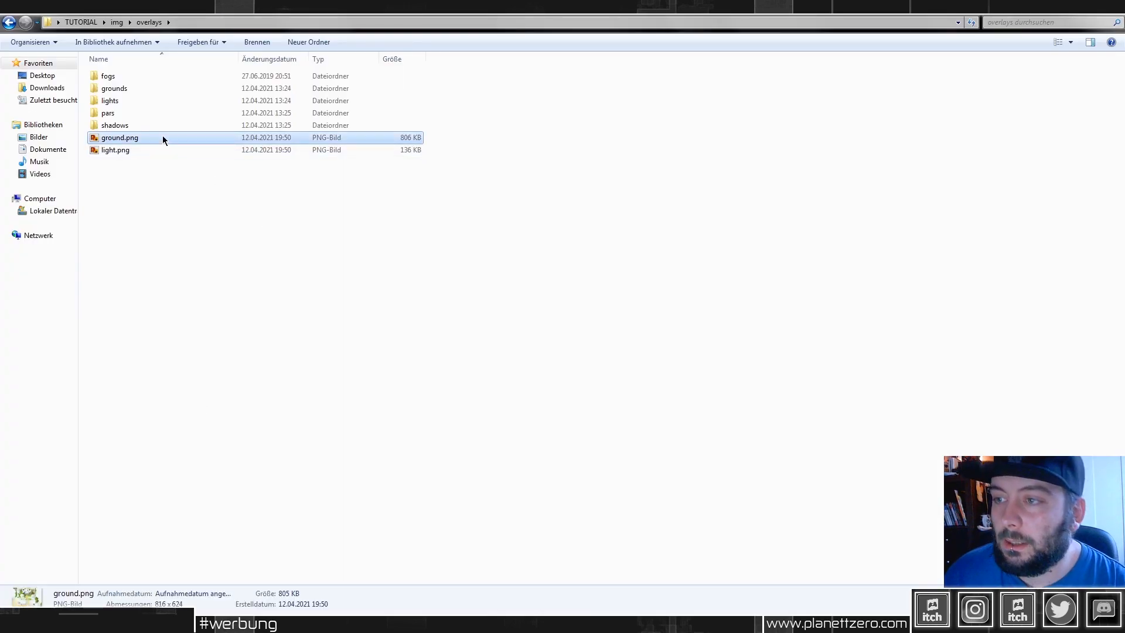
right_click(163, 138)
left_click(219, 500)
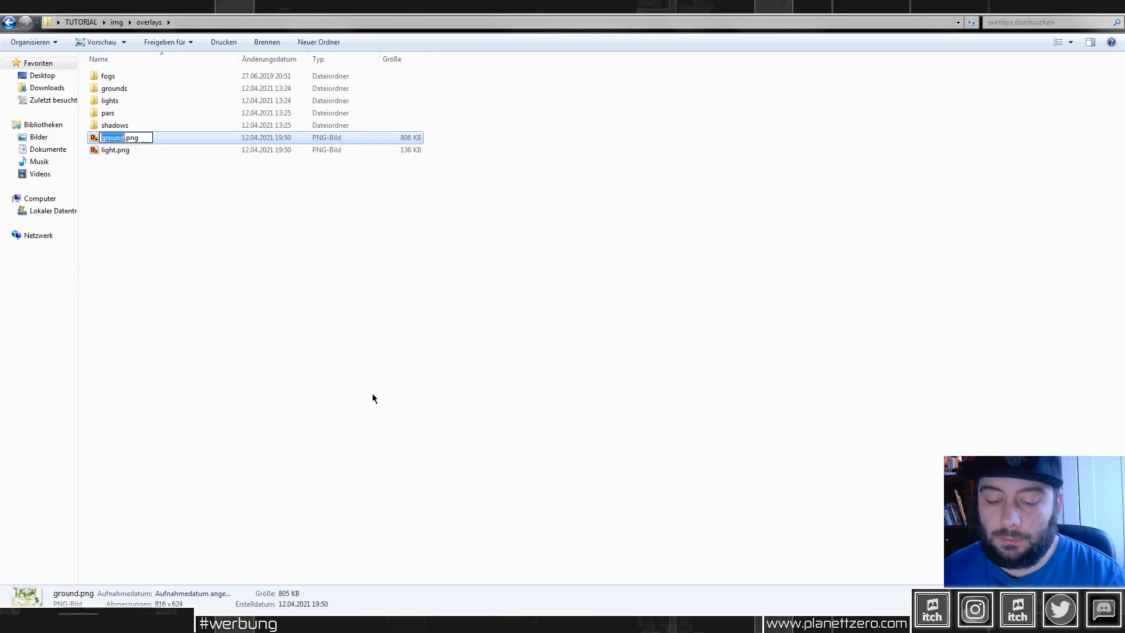
key("Right")
type("3")
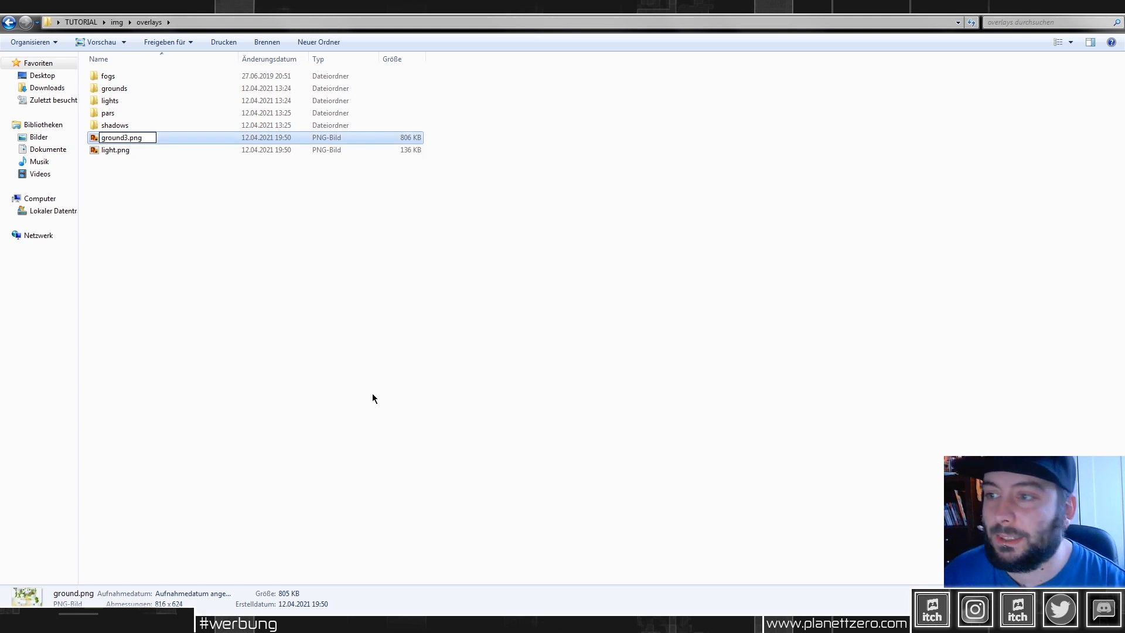
left_click(372, 399)
Rename light.png in the overlays folder as light3.png.
left_click(130, 150)
right_click(131, 150)
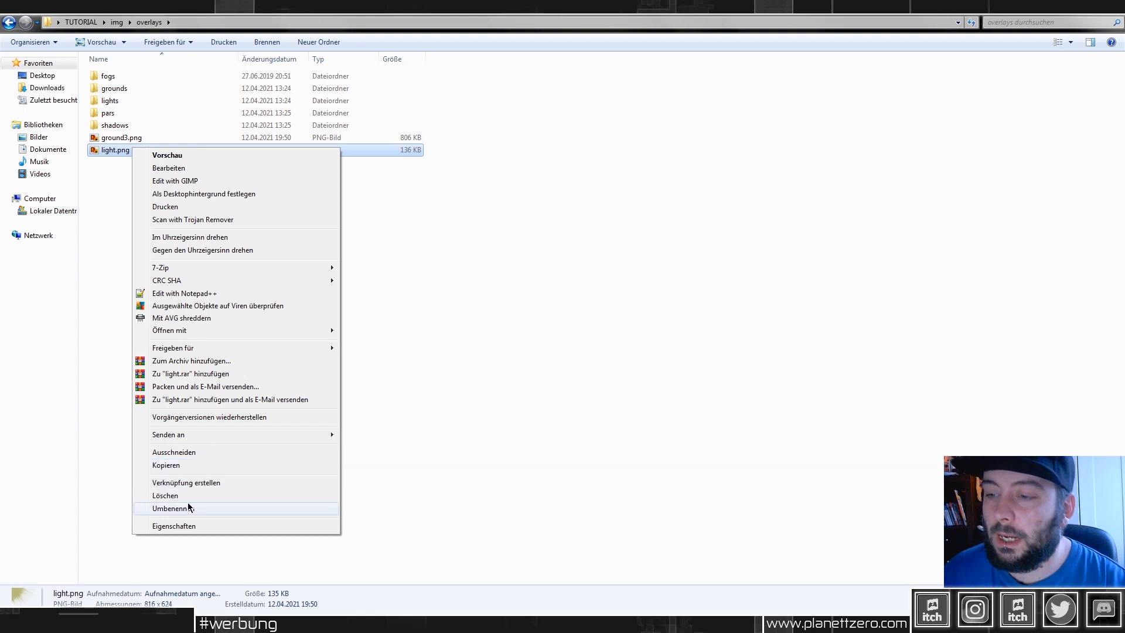
left_click(188, 508)
left_click(116, 149)
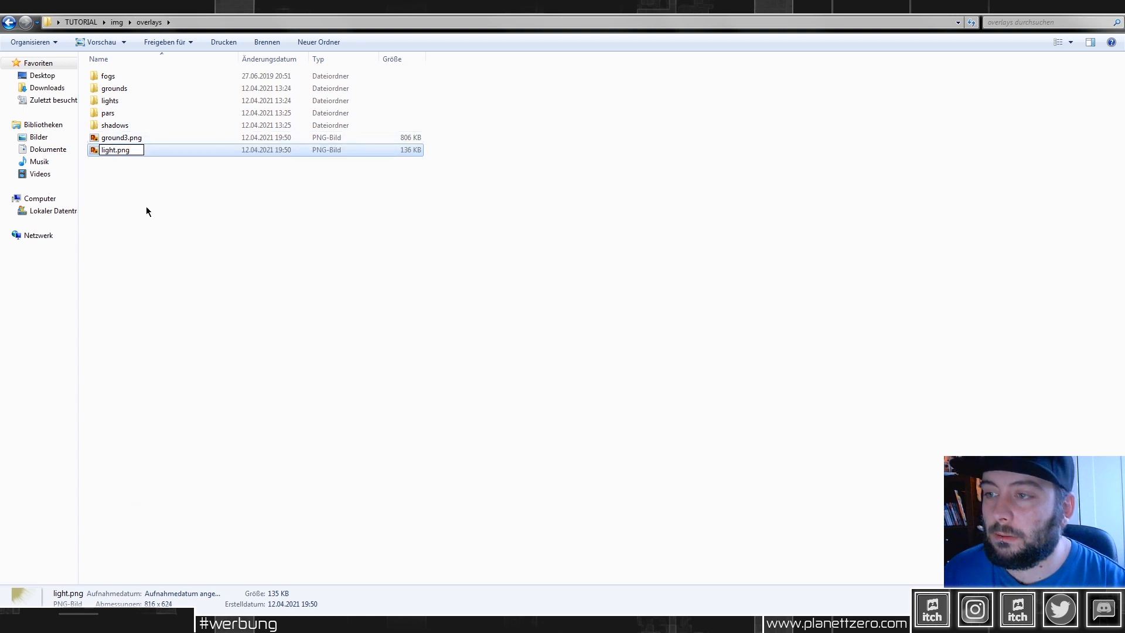
type("3")
left_click(146, 212)
Move light3.png into the lights folder and ground3.png into the grounds folder, and open the grounds folder.
left_click_drag(128, 152, 168, 138)
left_click_drag(166, 94, 160, 89)
double_click(142, 86)
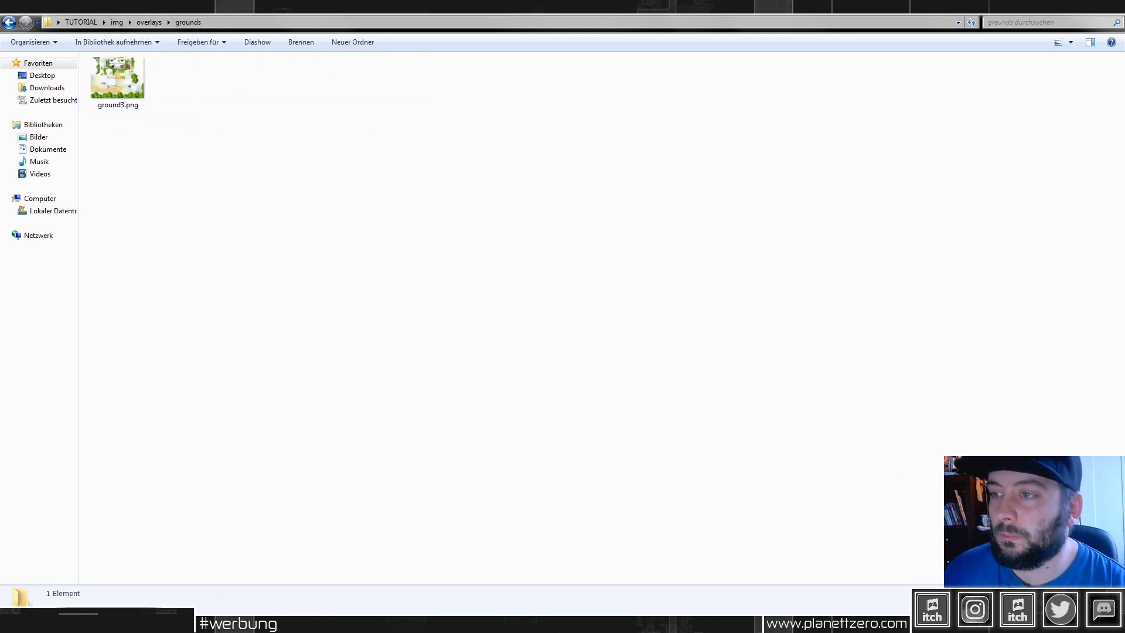
Switch to RPG Maker MV, start a playtest of the map, and show the game full screen.
key("alt+Tab")
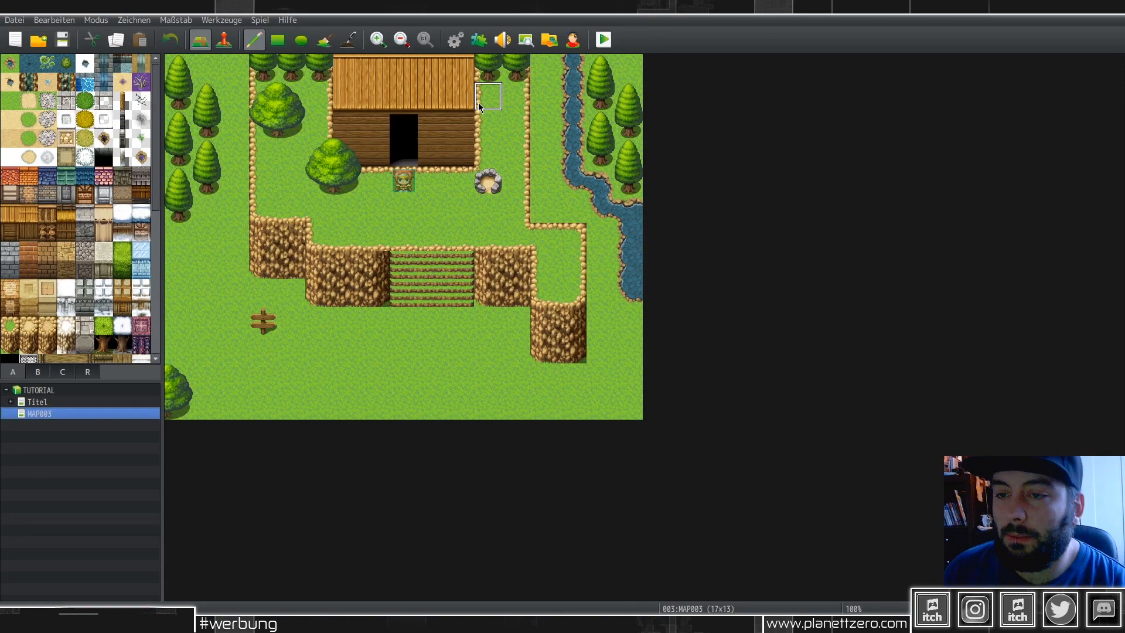
left_click(606, 40)
left_click(512, 331)
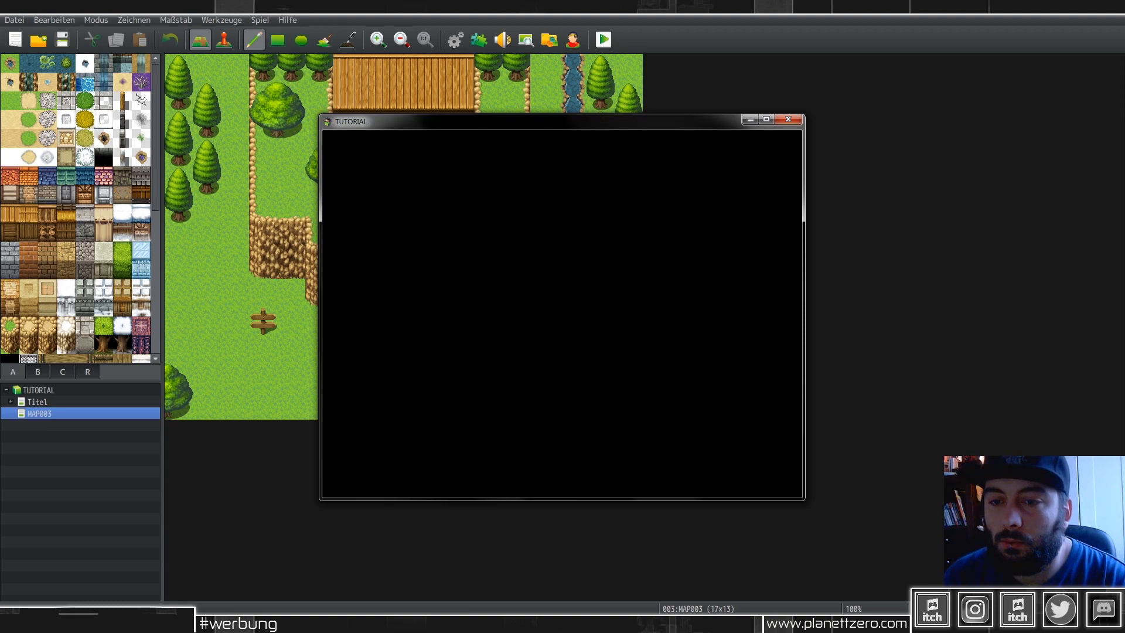
key("Right")
key("Right")
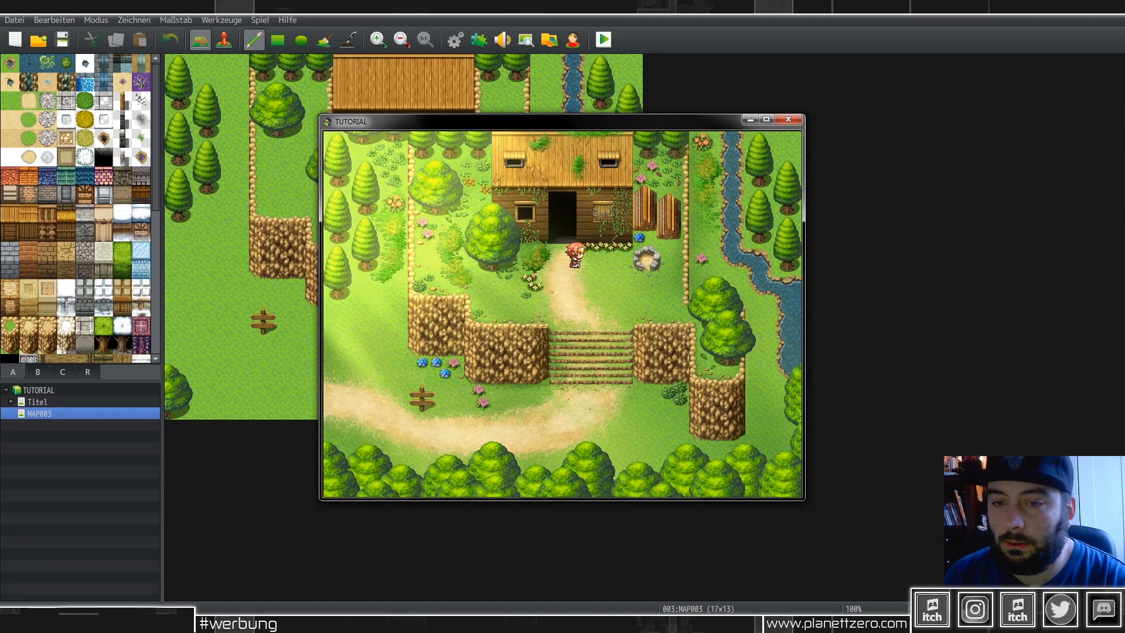
key("Down")
key("F4")
Walk the character around the yard and the big tree by the house to check the ground and light overlays.
key("Right")
key("Right")
key("Left")
key("Left")
key("Left")
key("Left")
key("Left")
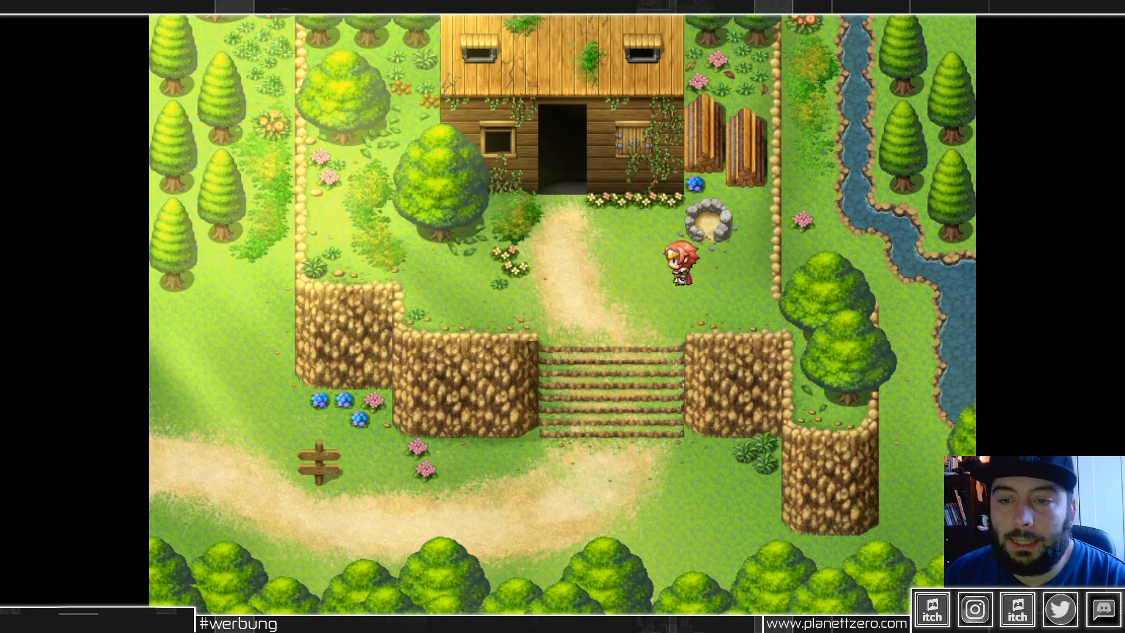
key("Down")
key("Left")
key("Left")
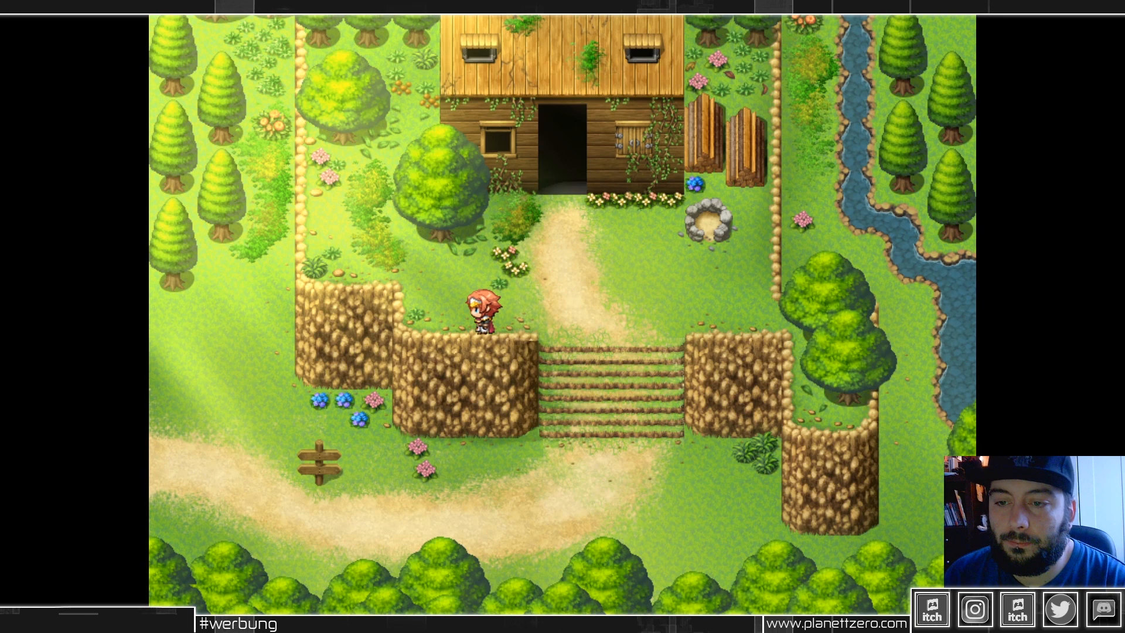
key("Up")
key("Left")
key("Left")
key("Up")
key("Up")
key("Up")
key("Right")
key("Down")
key("Left")
key("Down")
key("Down")
key("Right")
key("Right")
key("Right")
key("Right")
key("Right")
key("Right")
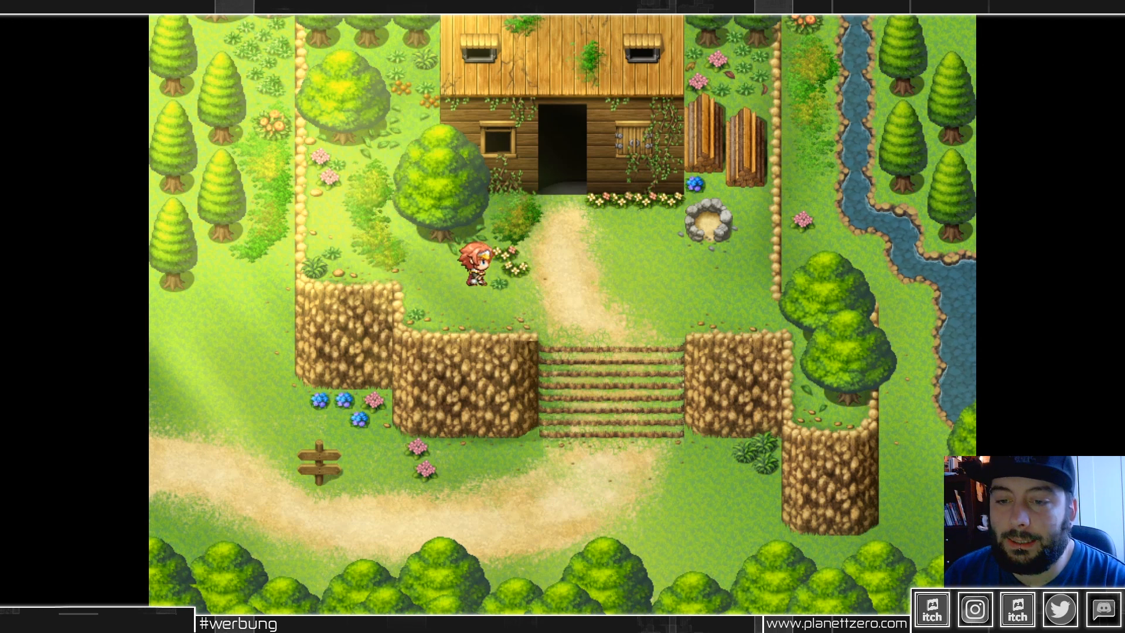
Walk the character down the stairs and over to the cliff beside the bushes, and close the playtest.
key("Down")
key("Down")
key("Down")
key("Down")
key("Down")
key("Down")
key("Down")
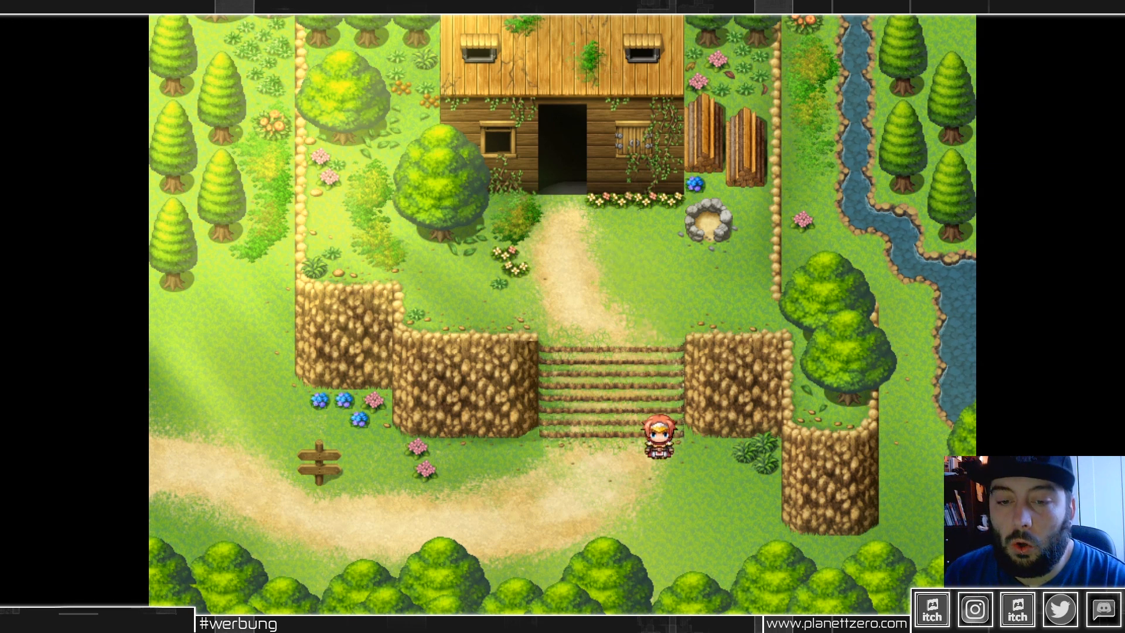
key("Right")
key("Right")
key("Up")
key("Up")
key("Up")
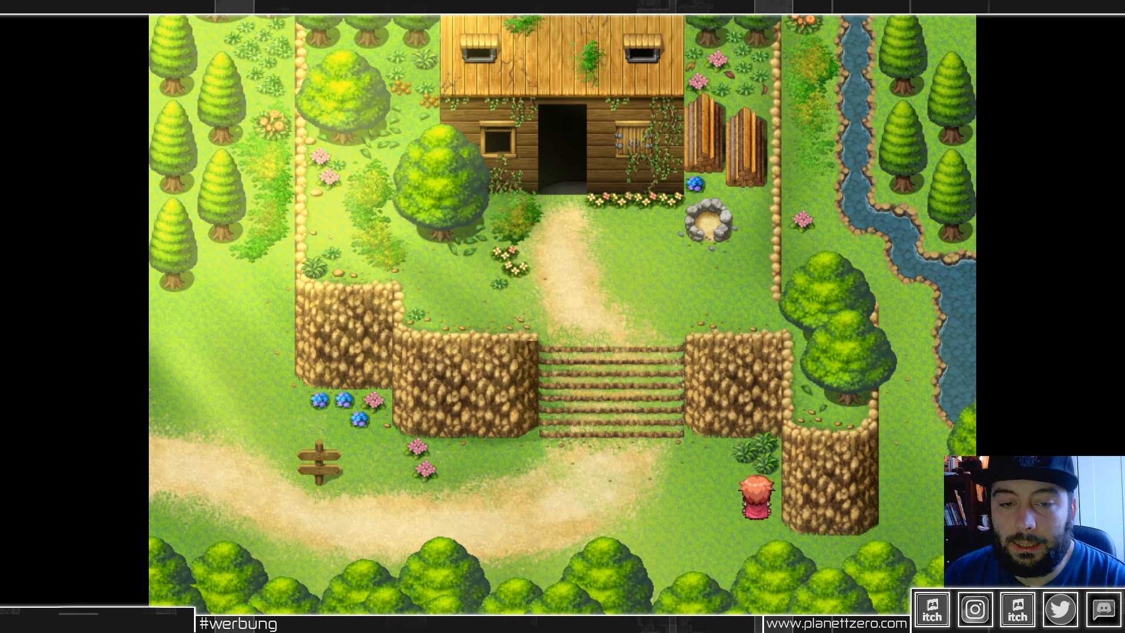
key("alt+F4")
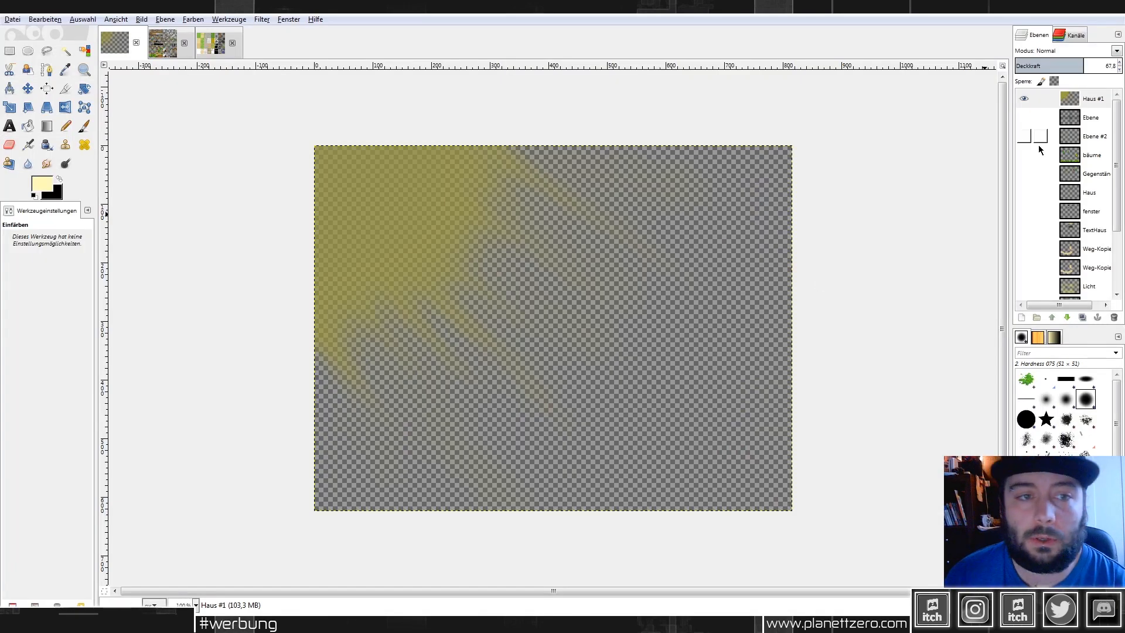
Switch to GIMP, hide the sunlight layer Haus #1, and show the bäume layer and the base map layer.
left_click(1024, 98)
left_click(1025, 155)
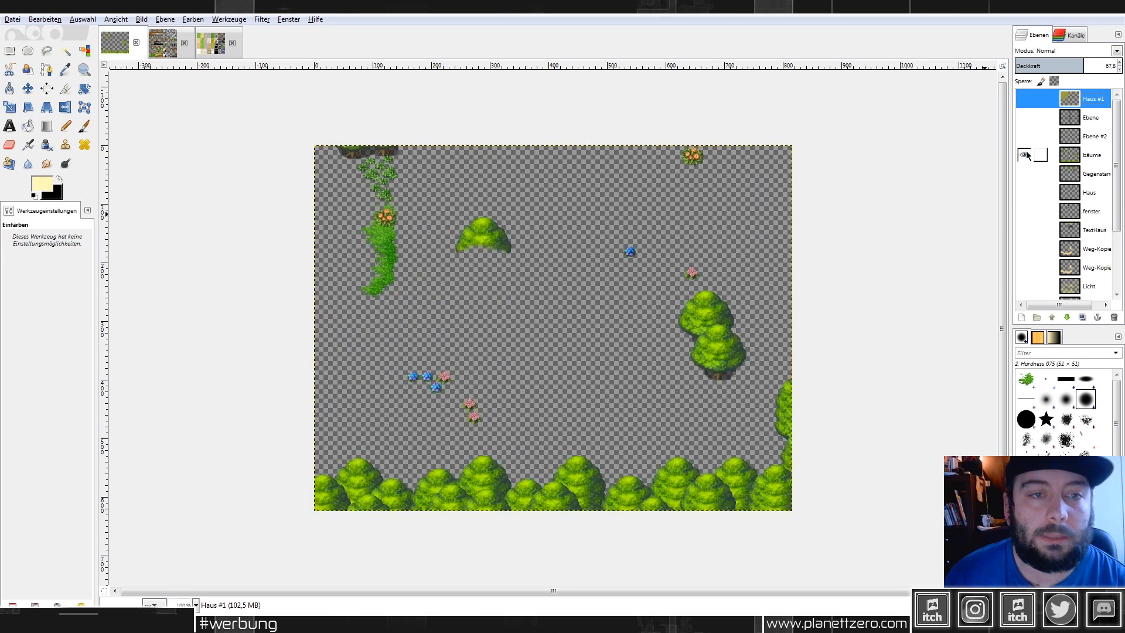
scroll(1025, 214, "down", 5)
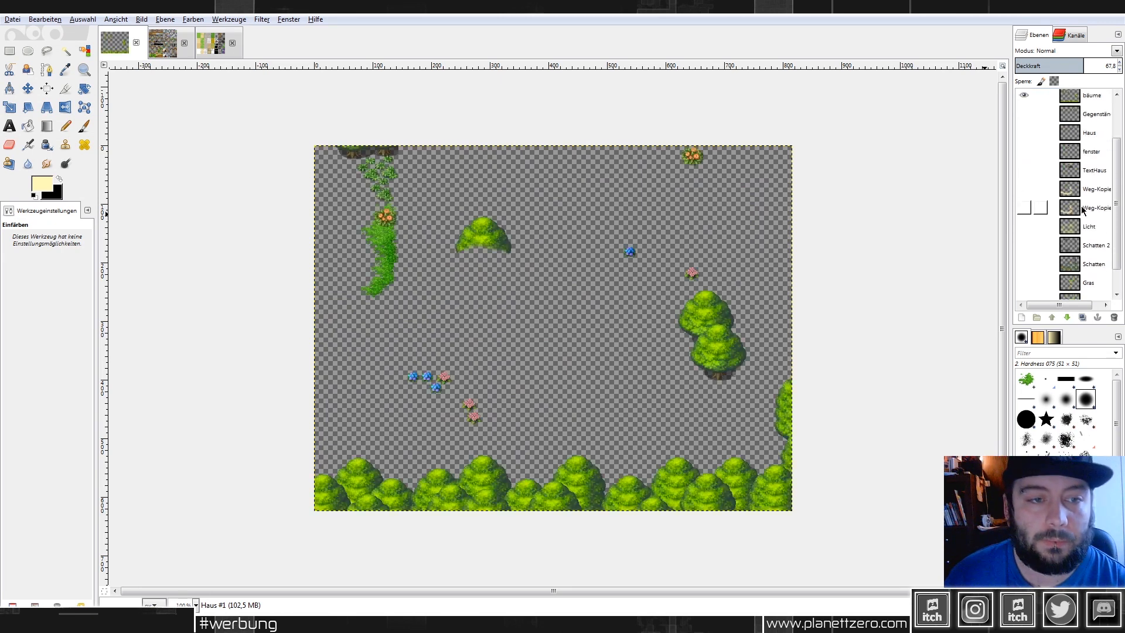
left_click(1025, 291)
Duplicate the bäume layer and hide the original, keeping only the copy visible above it.
scroll(1025, 263, "up", 5)
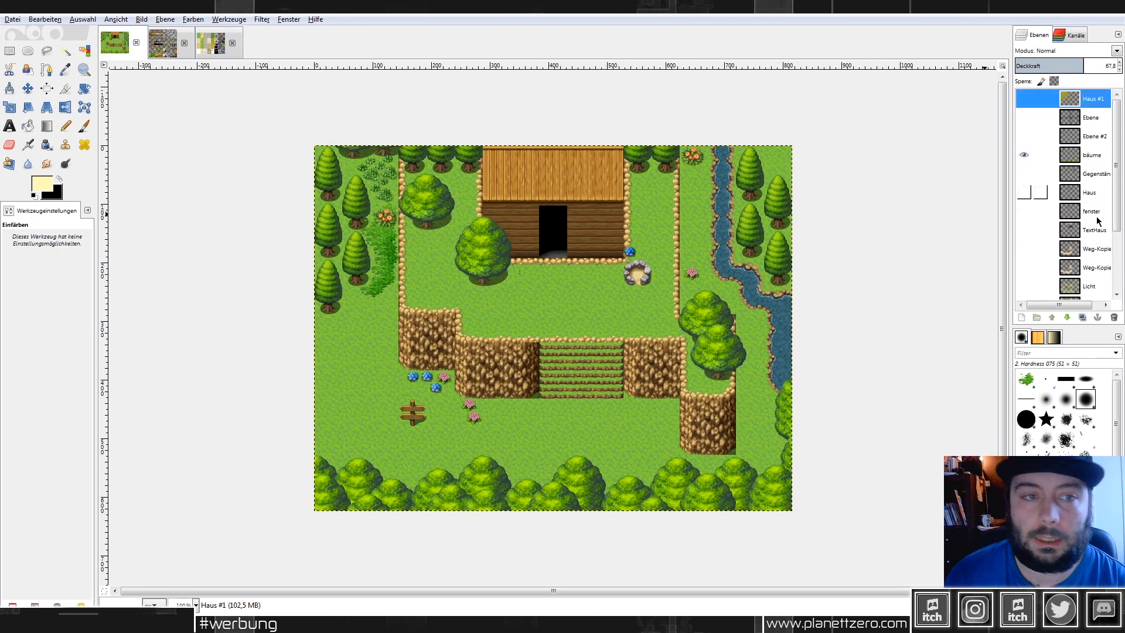
right_click(1087, 154)
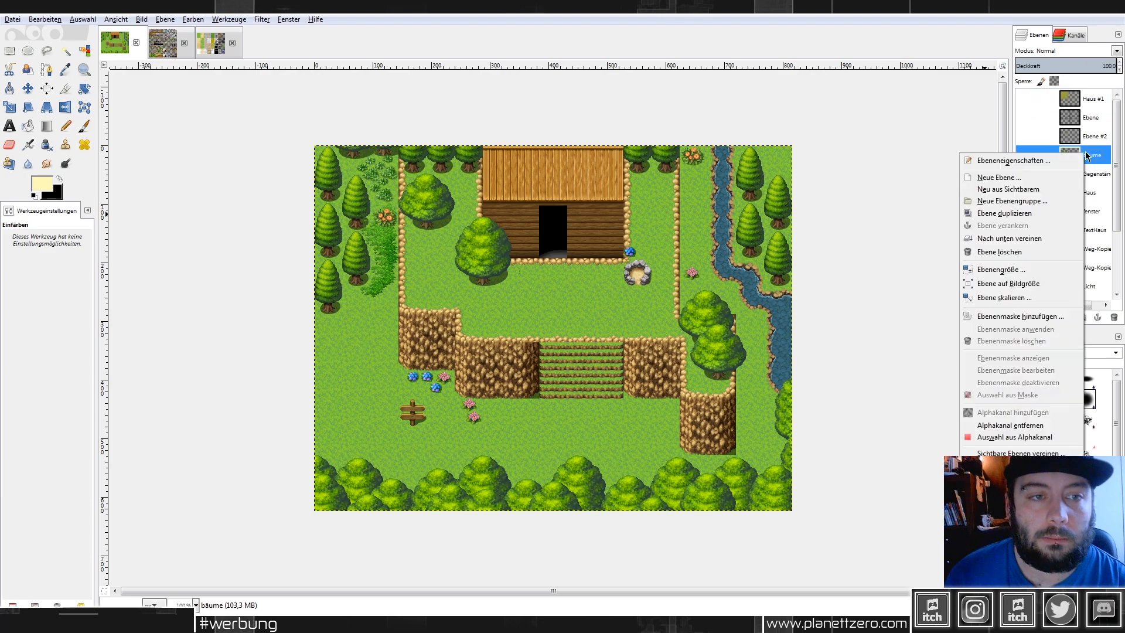
left_click(1005, 214)
left_click(1024, 174)
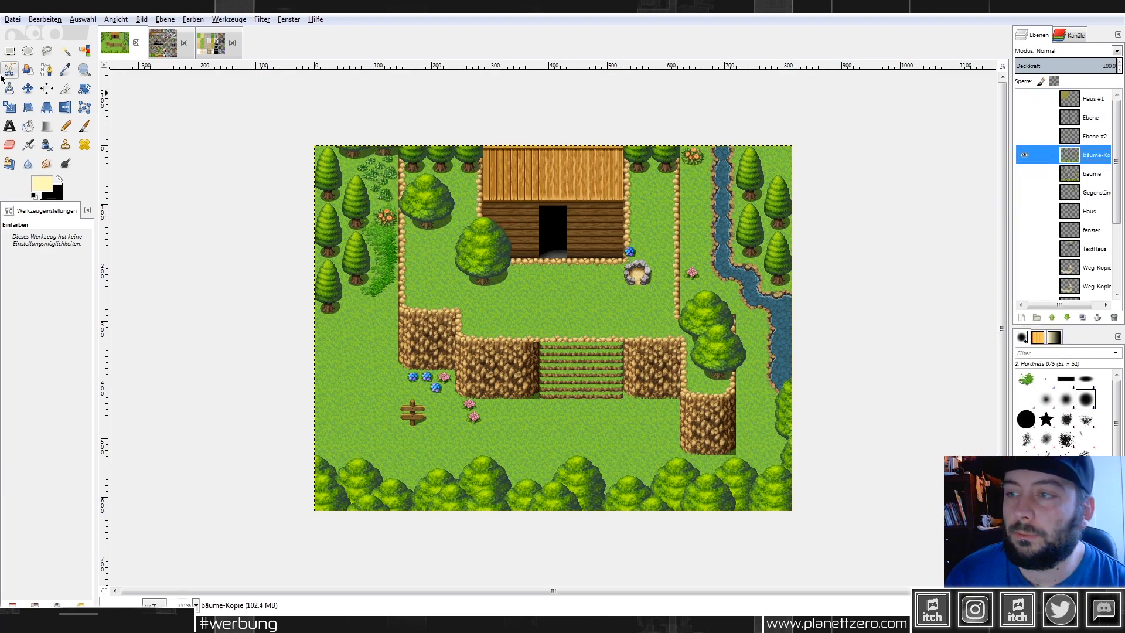
Delete the bushes and orange flowers beside the pines near the upper-left wall from the bäume copy, using rectangular selections.
left_click(10, 51)
key("2")
left_click_drag(195, 218, 309, 456)
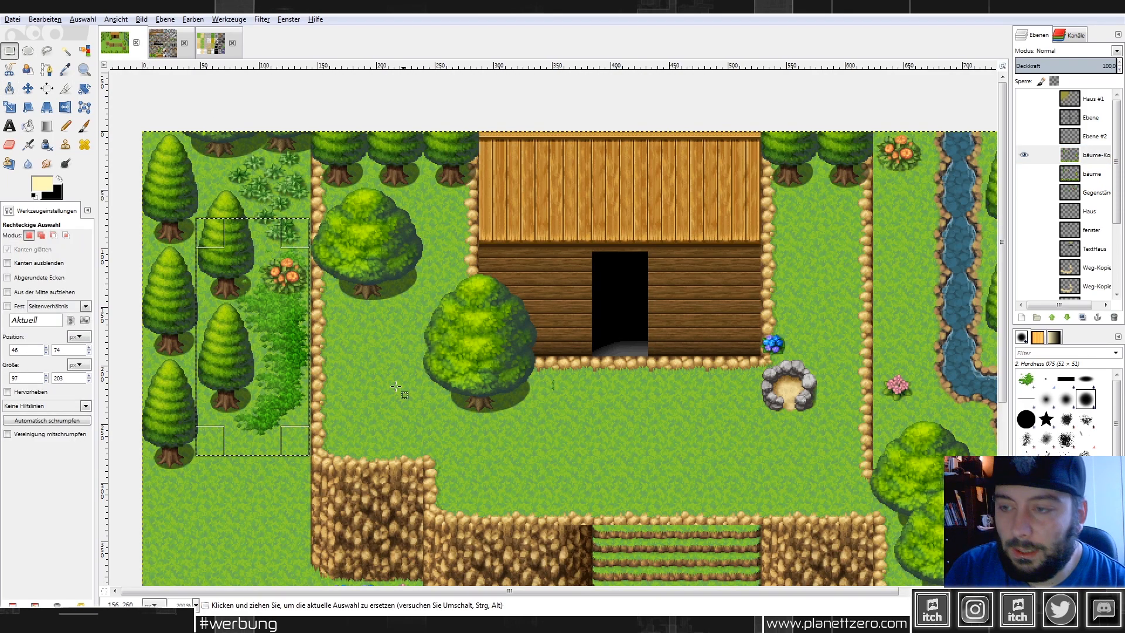
key("Delete")
left_click(408, 371)
left_click_drag(307, 221, 217, 168)
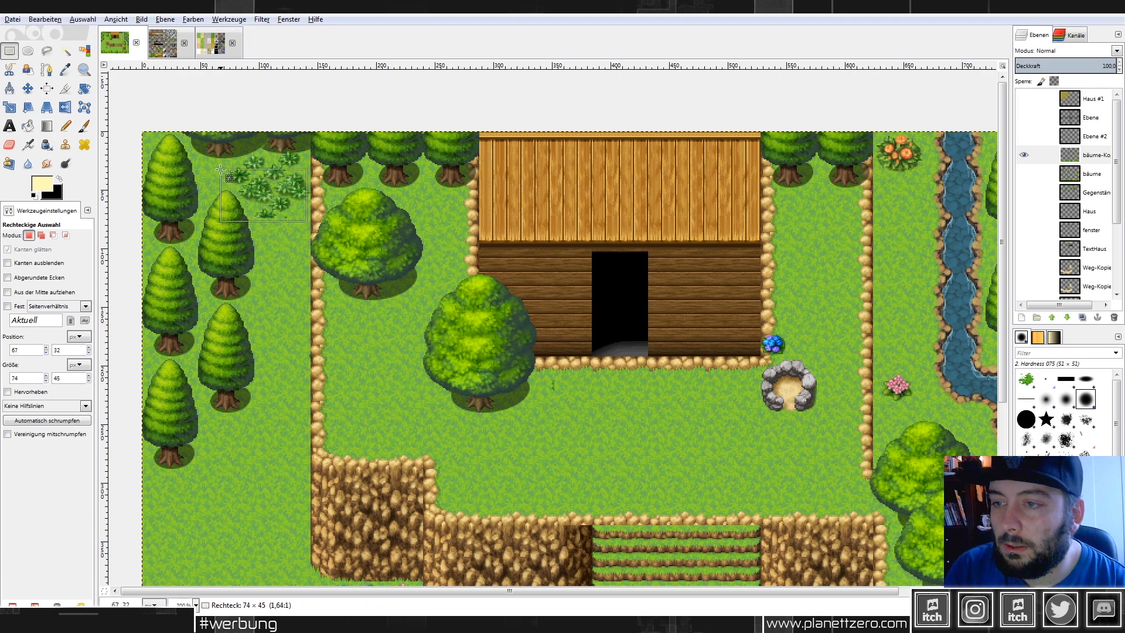
key("Delete")
key("ctrl+shift+a")
Erase the leftover bush remnants near the map's upper-left edge with the 2. Hardness 100 brush at size 5.
left_click(10, 144)
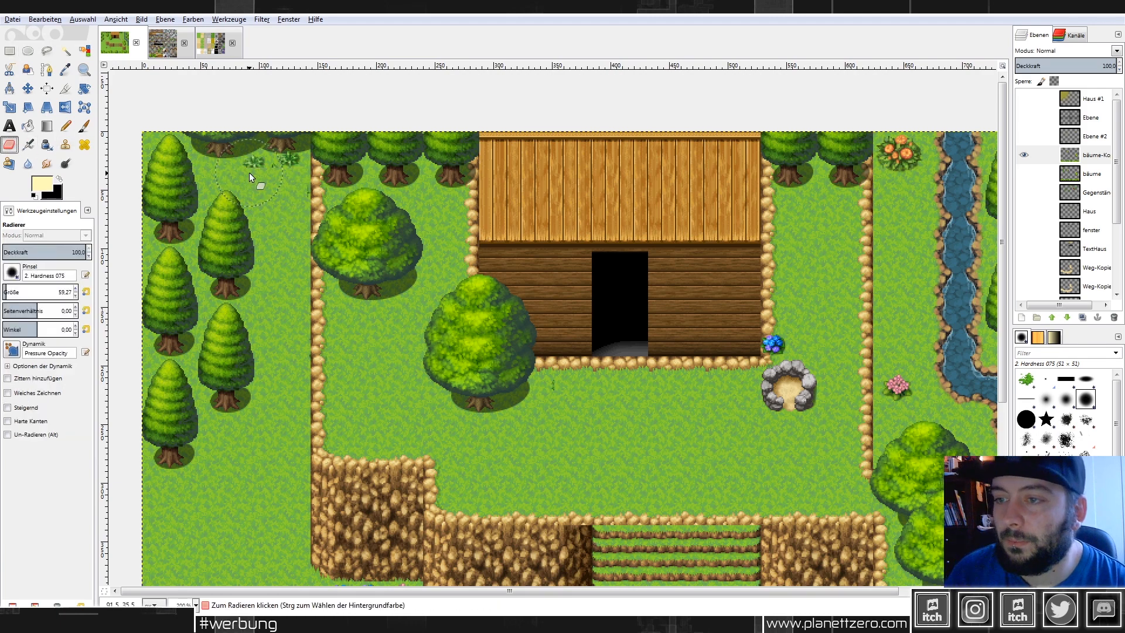
scroll(251, 172, "up", 2)
left_click(12, 272)
left_click(45, 307)
left_click_drag(49, 310, 268, 171)
left_click_drag(249, 118, 69, 262)
left_click(55, 292)
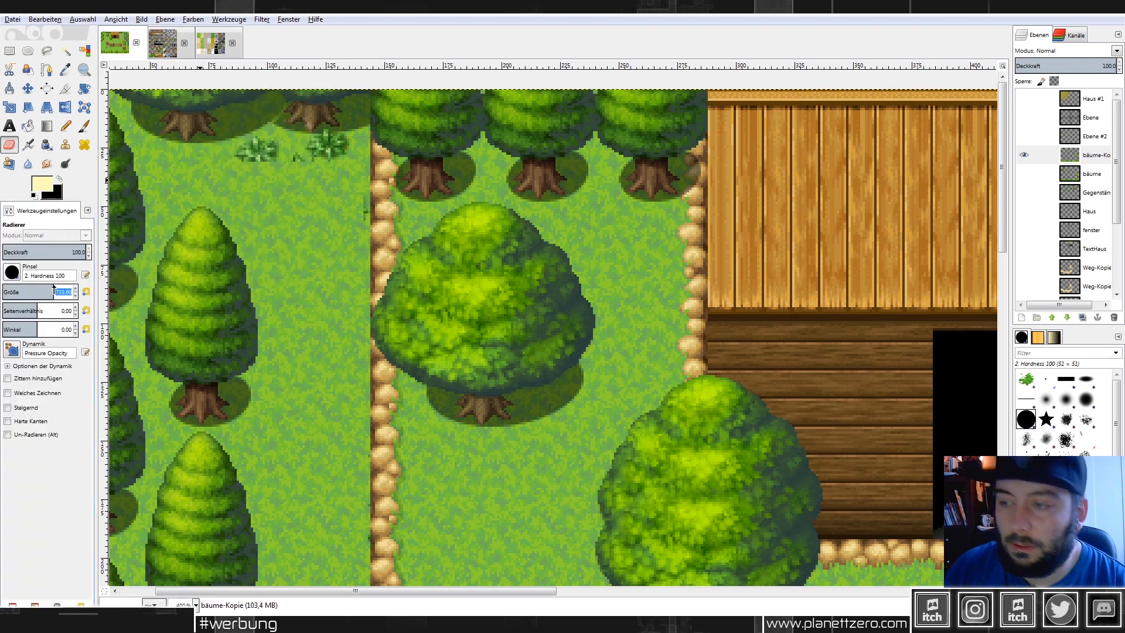
type("5")
key("Return")
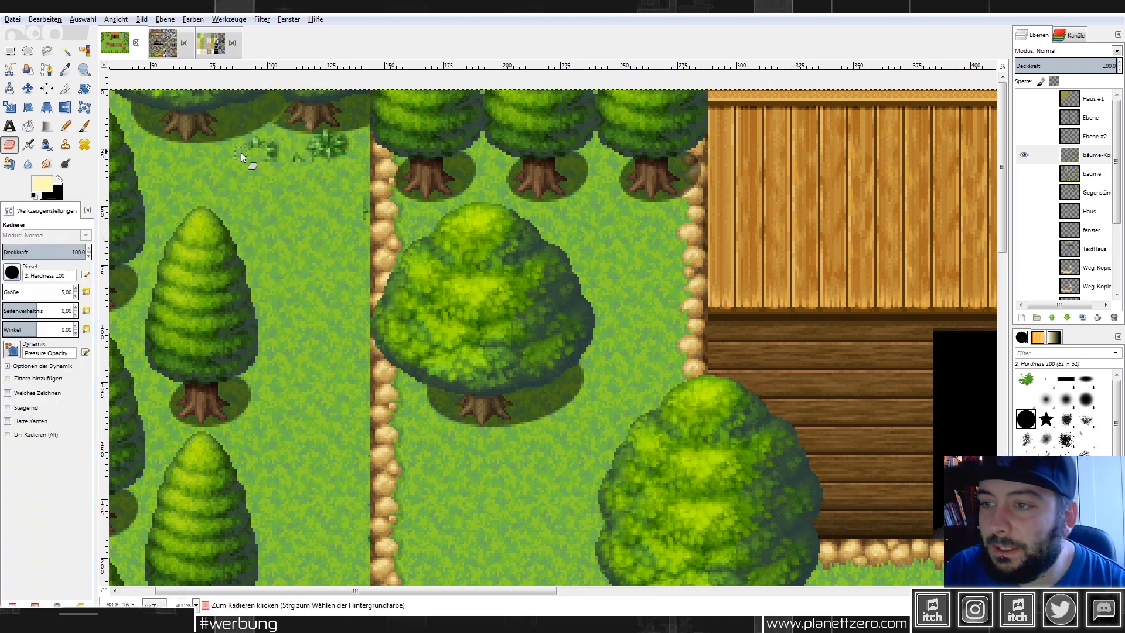
left_click(314, 137)
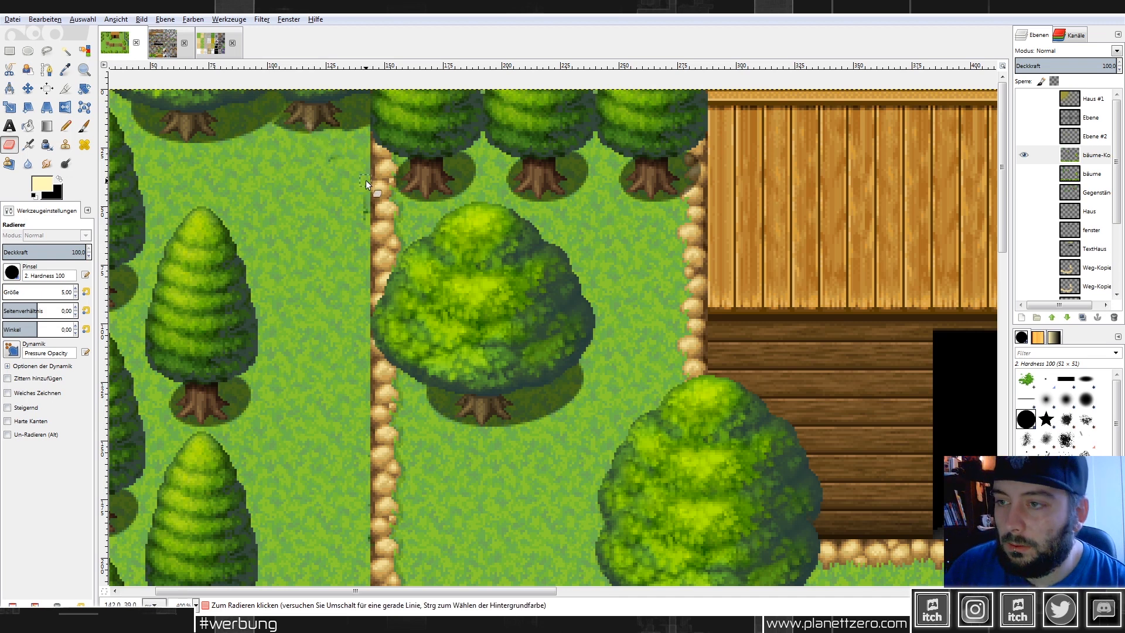
Delete the tree pieces along the upper edge left of the house and toggle the bäume copy to check.
left_click(10, 52)
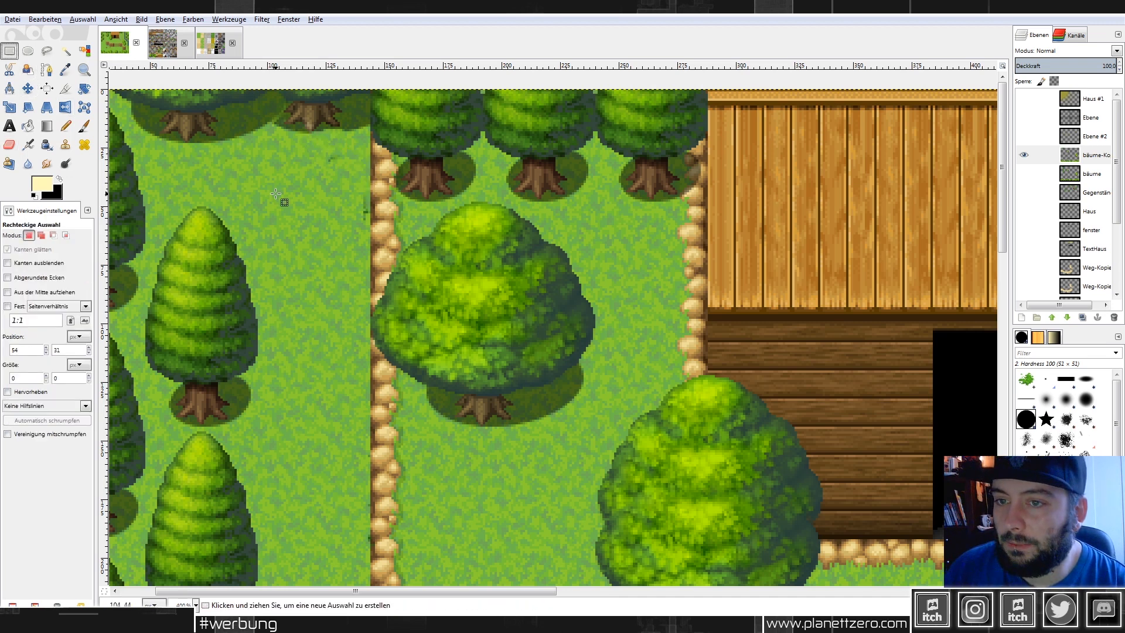
scroll(309, 157, "down", 1)
left_click_drag(598, 179, 134, 82)
key("Delete")
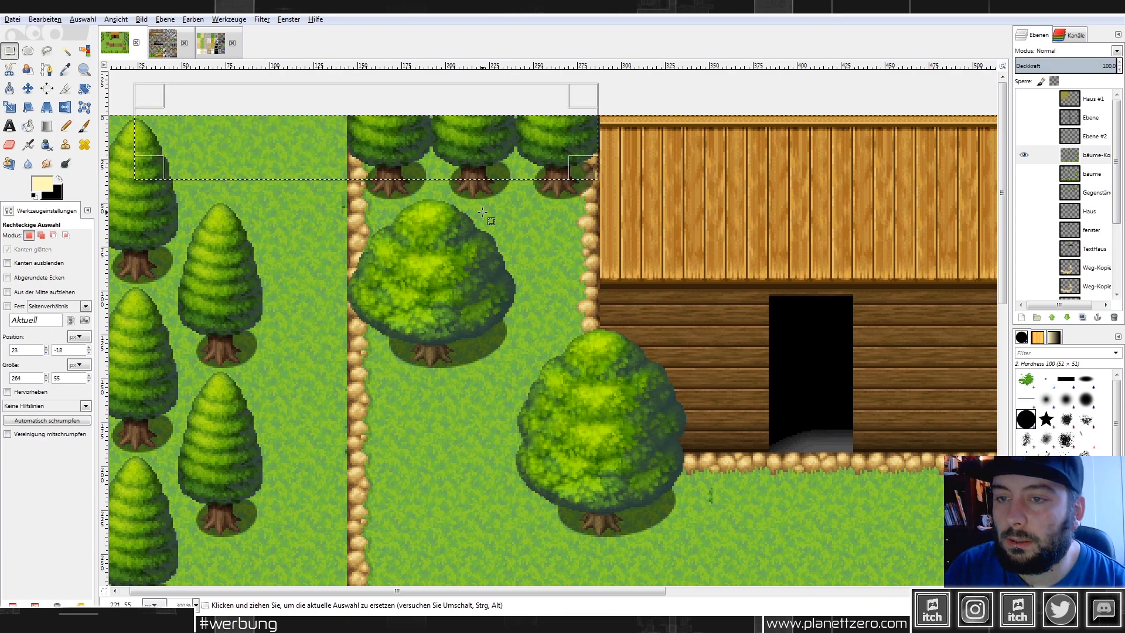
left_click(490, 212)
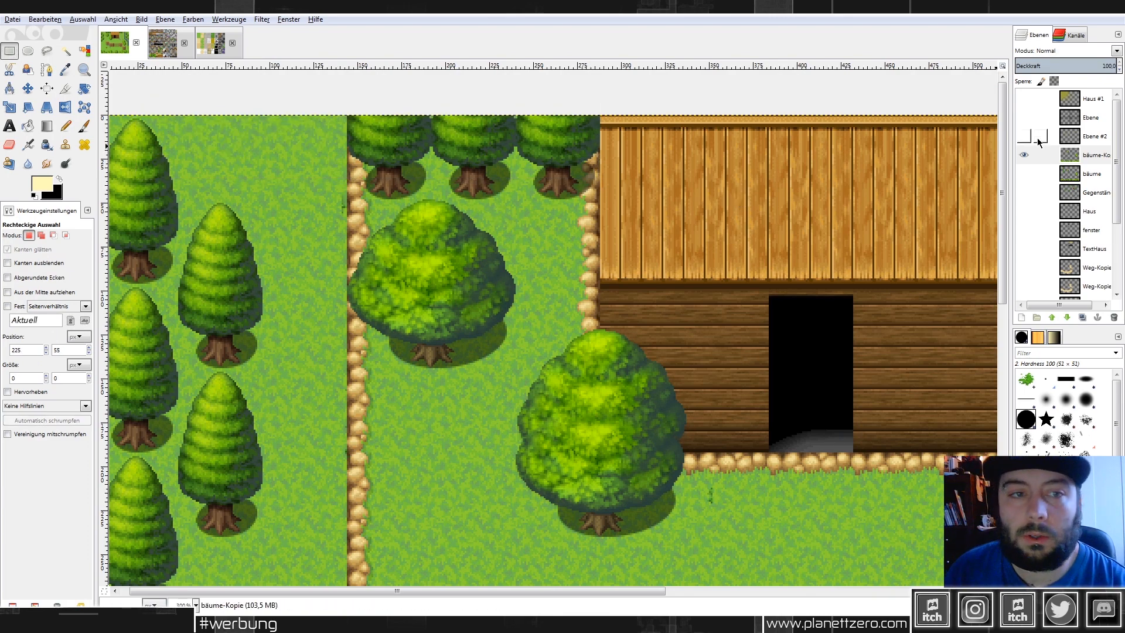
left_click(1031, 155)
key("1")
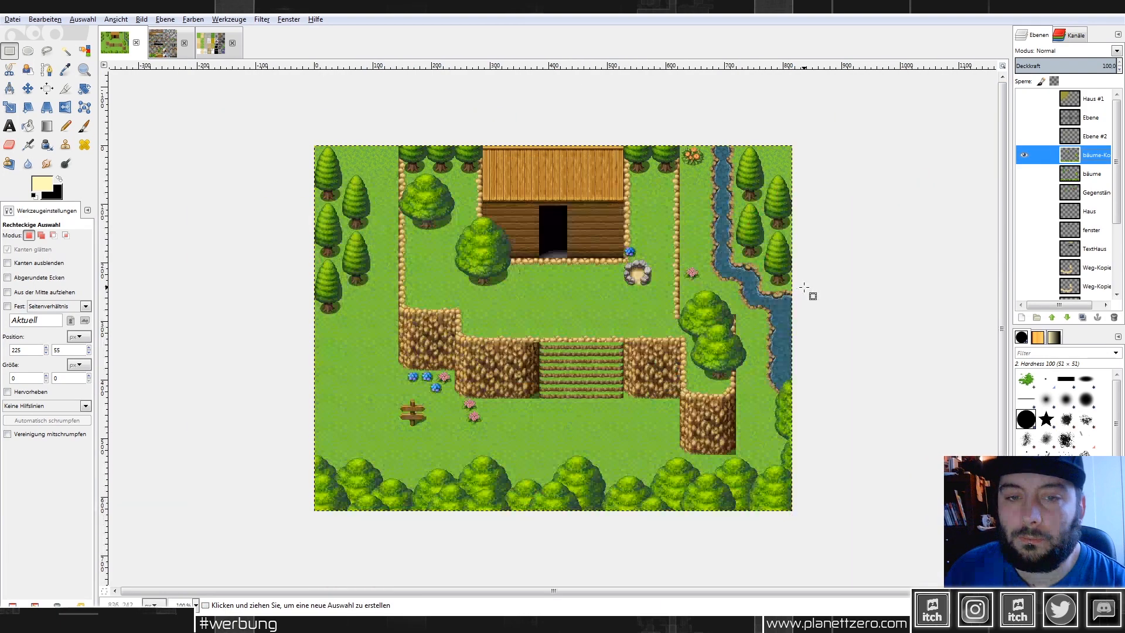
left_click(1024, 155)
left_click(1025, 155)
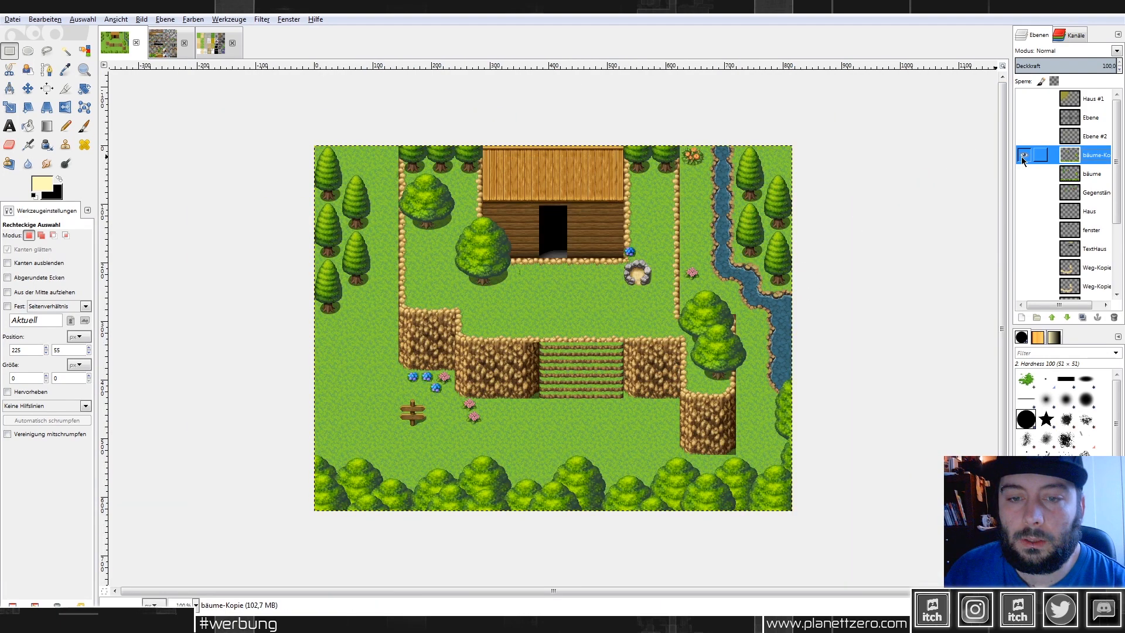
Using about 52% opacity temporarily, delete the roughly 100 × 99 px part of the big trees covering the cliff ledge, then restore 100%.
scroll(709, 359, "up", 1)
scroll(709, 359, "up", 2)
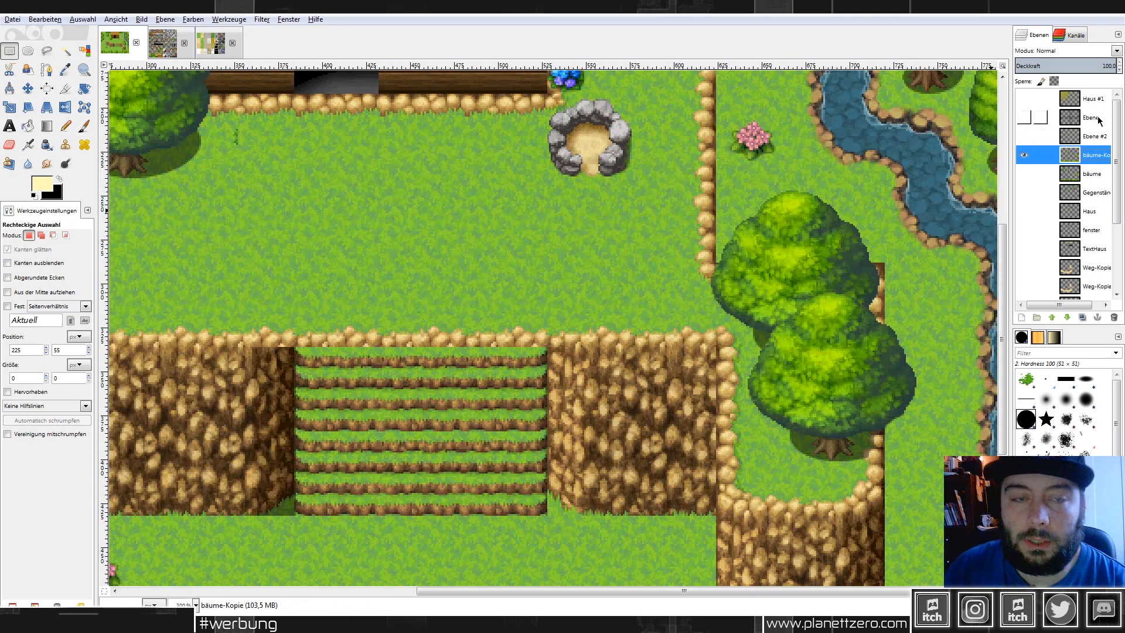
left_click(1068, 66)
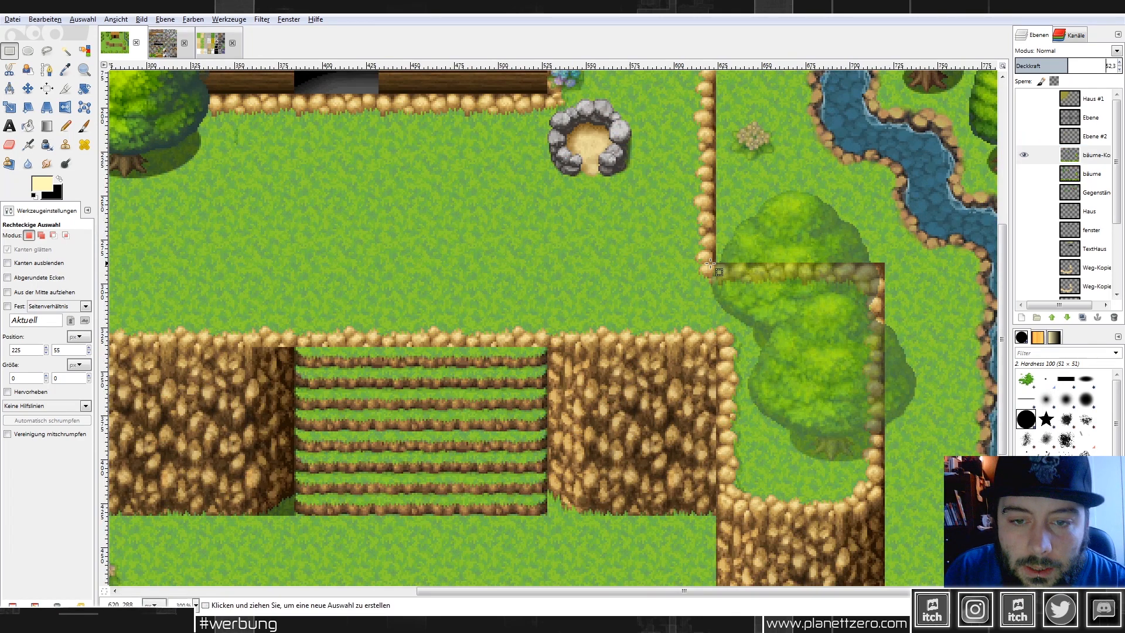
left_click_drag(705, 267, 881, 438)
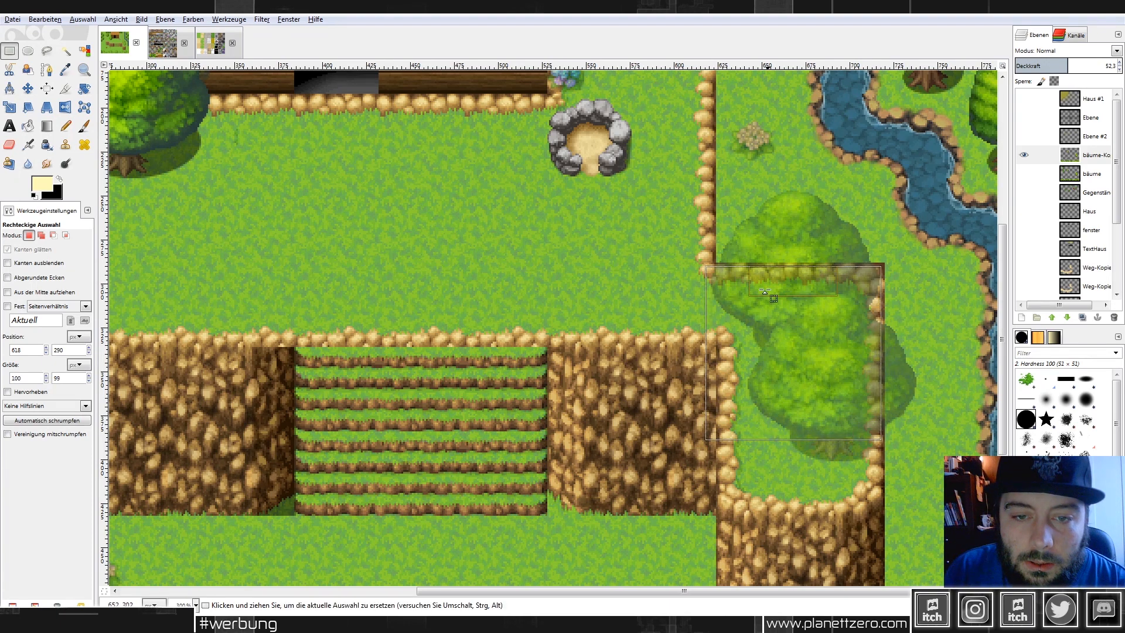
key("Delete")
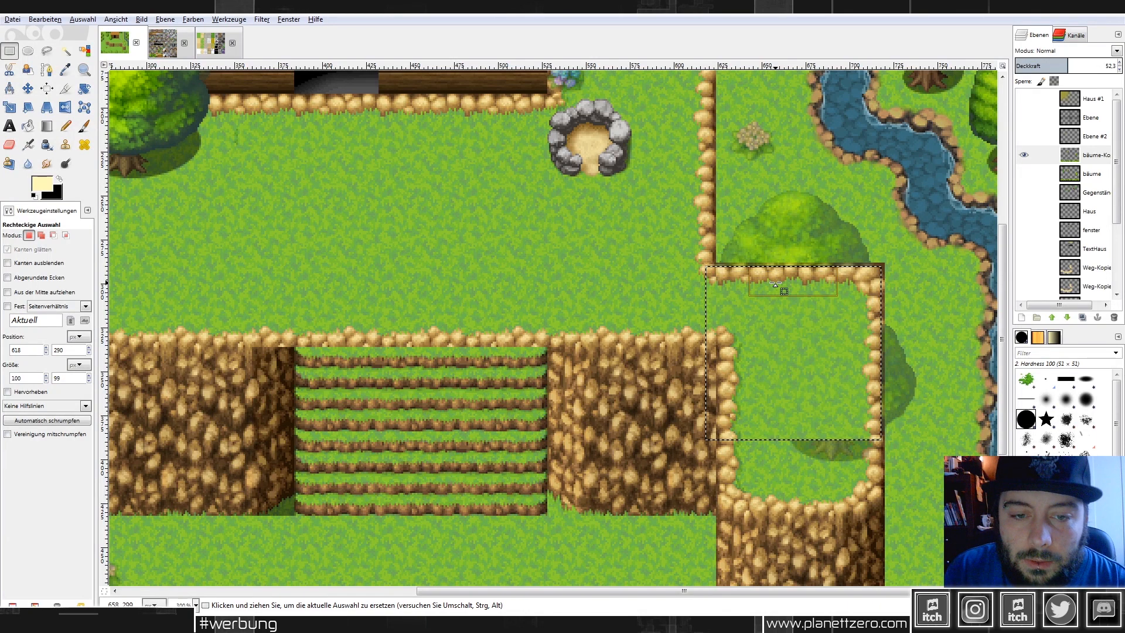
key("ctrl+shift+a")
left_click_drag(1073, 65, 1122, 58)
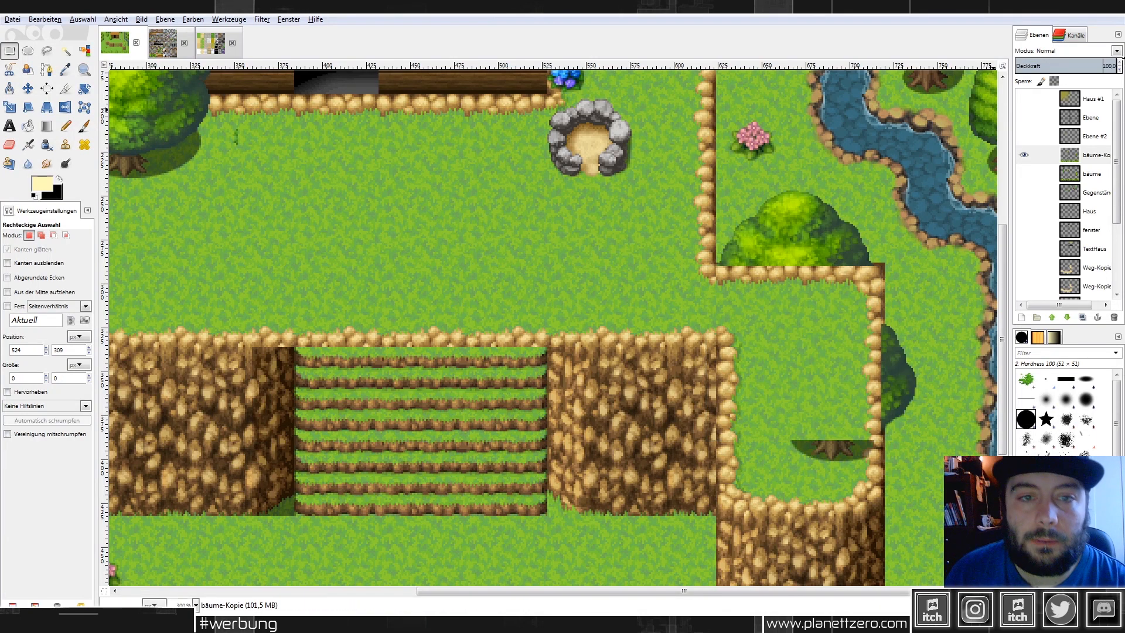
Toggle the bäume copy's visibility to examine which plants on the map belong to it.
scroll(550, 244, "down", 2)
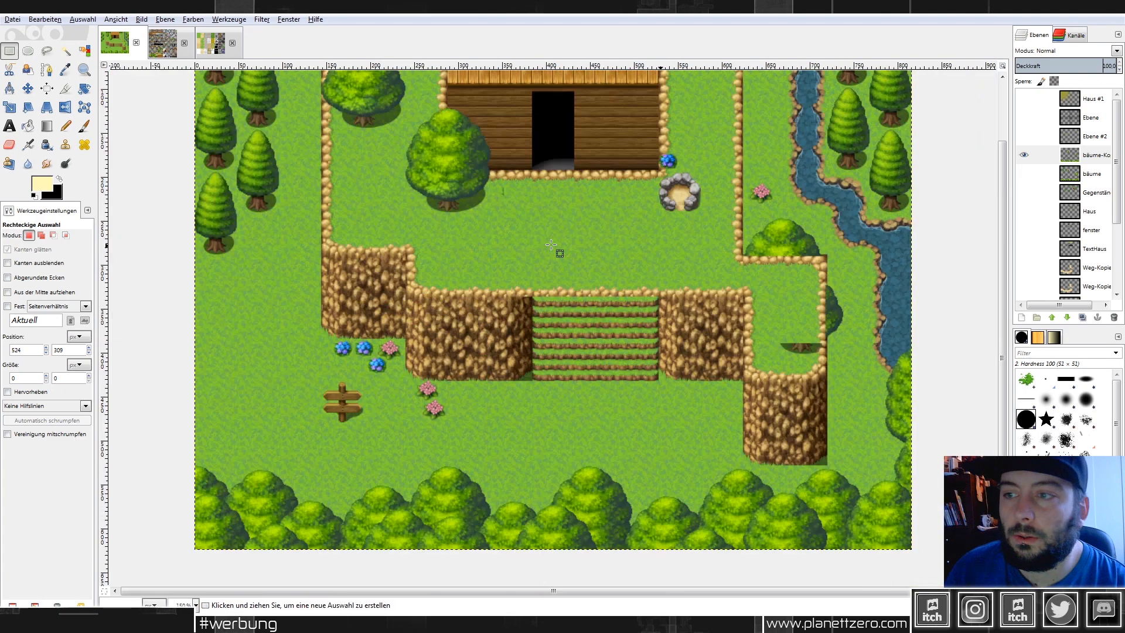
left_click(1028, 155)
left_click(1028, 155)
left_click(1028, 153)
left_click(1028, 154)
left_click(1029, 153)
left_click(1029, 154)
left_click(1030, 154)
left_click(1030, 154)
Delete the flowers around the signpost and the flowers on both sides of the fire pit from the bäume copy.
left_click_drag(275, 309, 477, 427)
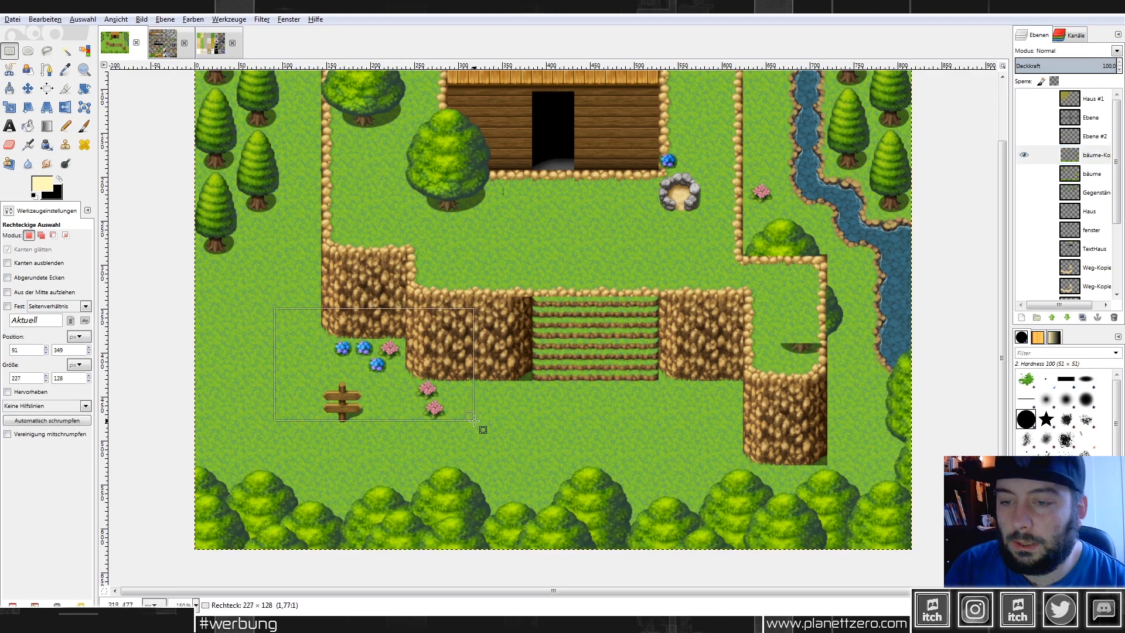
key("Delete")
left_click(664, 377)
left_click(1028, 156)
left_click(1028, 156)
mouse_move(636, 139)
left_mouse_down()
mouse_move(709, 187)
mouse_move(772, 200)
left_mouse_up()
key("Delete")
key("Delete")
left_click(825, 200)
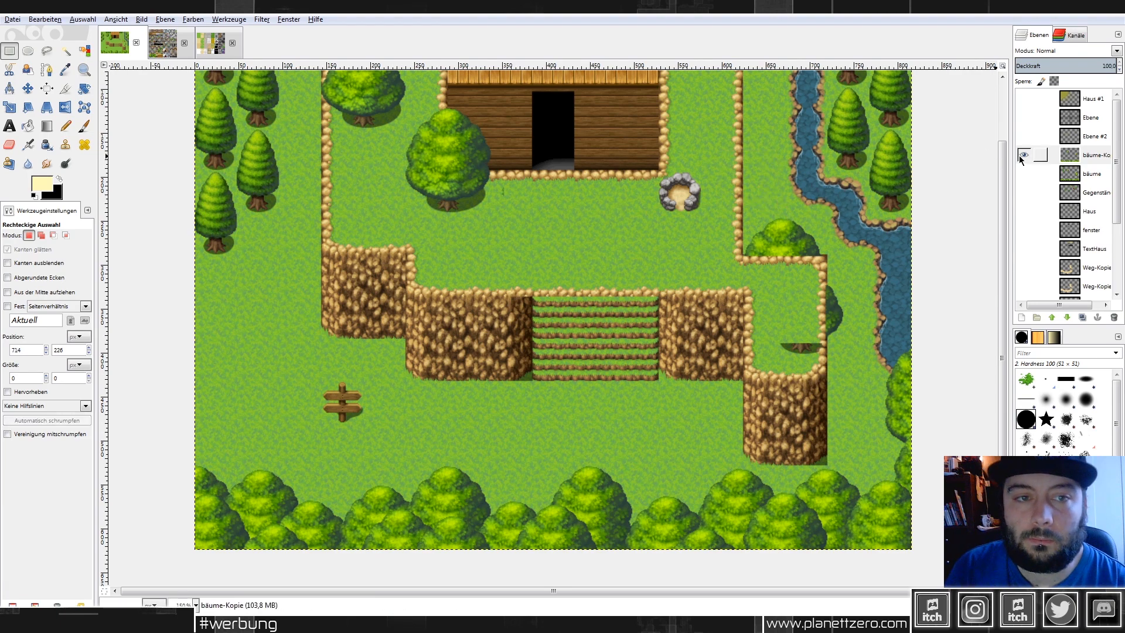
left_click(1022, 155)
left_click(1023, 155)
Delete the leftover tree trunk and shadow on the cliff ledge and toggle the bäume copy to check.
key("1")
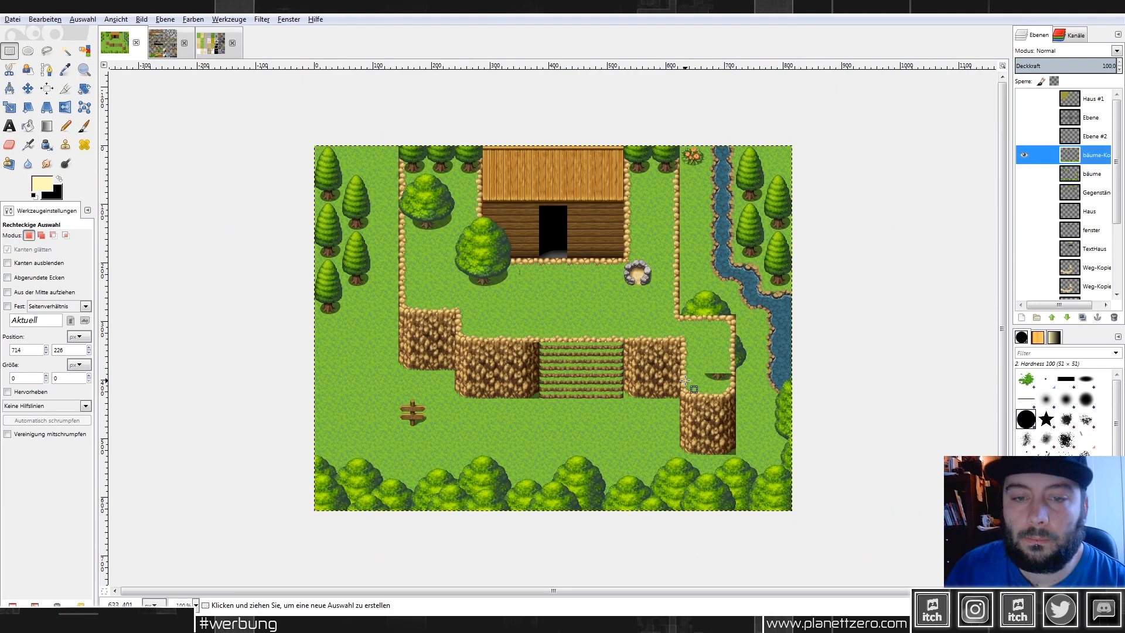
key("2")
left_click_drag(856, 412, 782, 349)
left_click(895, 344)
scroll(891, 346, "up", 5)
left_click(1022, 156)
left_click(1023, 155)
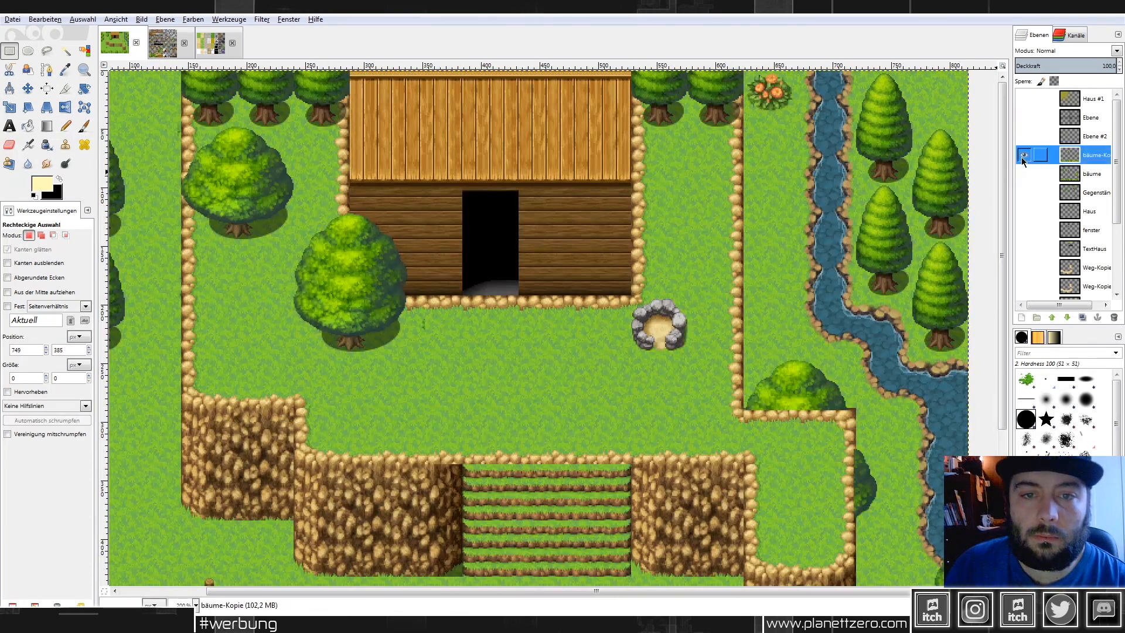
Delete the orange flowers between the stone wall and the river, and compare the map with and without the bäume copy.
left_click_drag(809, 163, 747, 55)
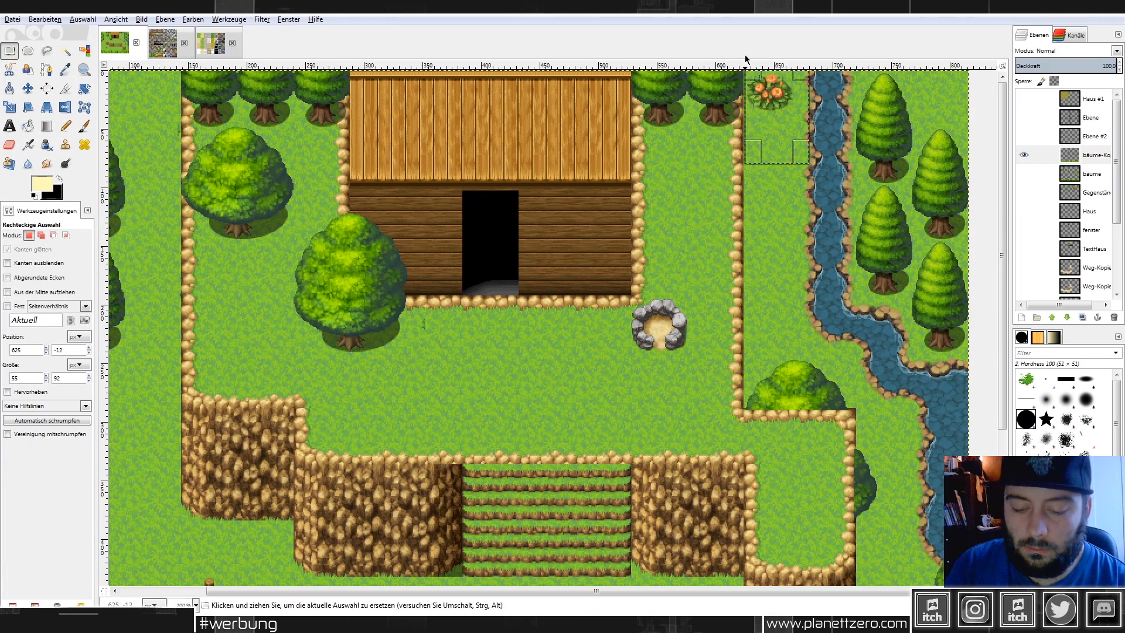
key("Delete")
left_click(606, 177)
key("1")
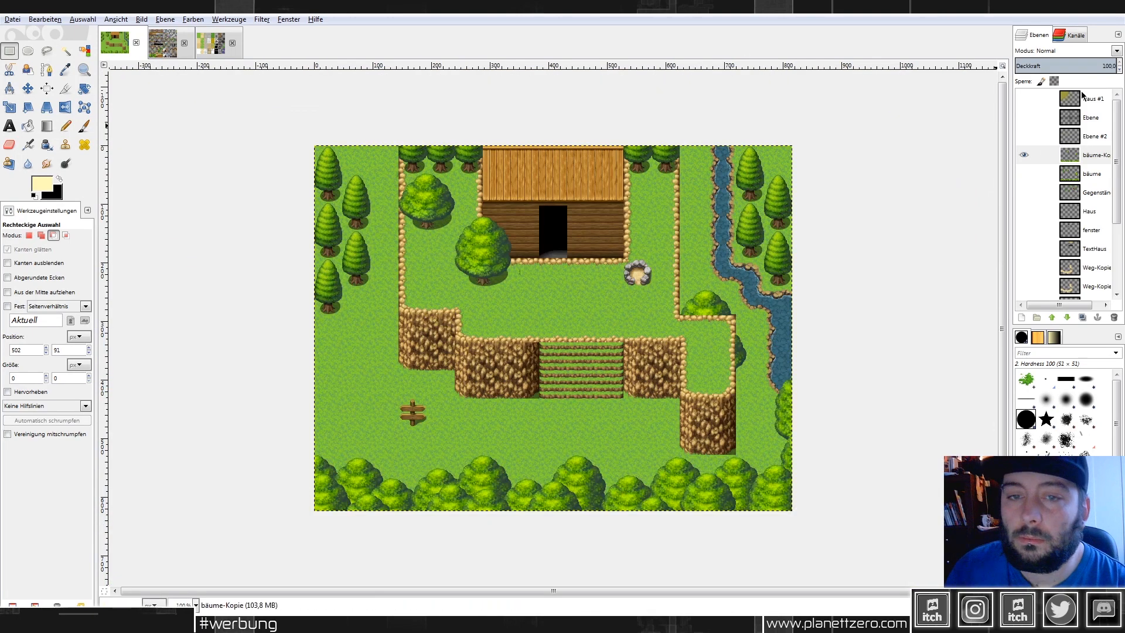
left_click(1024, 156)
left_click(1025, 156)
left_click(1025, 156)
left_click(1025, 156)
left_click(1026, 156)
left_click(1025, 156)
Hide the MAP003 base layer and export the tree overlay as par3.png to the TUTORIAL project's img/overlays/pars folder.
scroll(1033, 283, "down", 3)
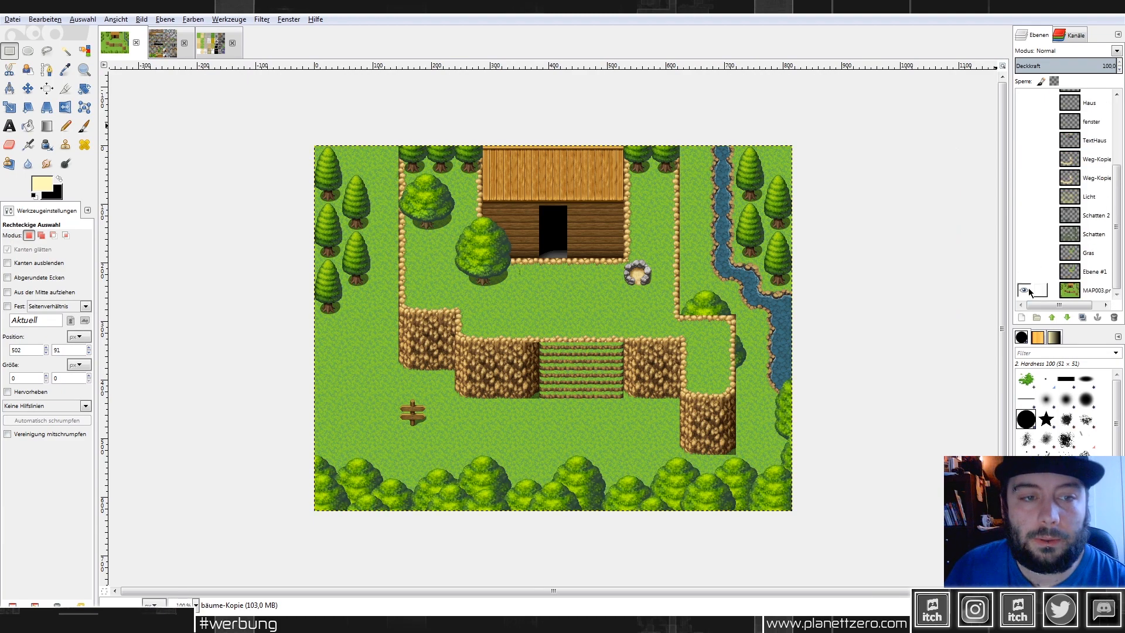
left_click(1025, 290)
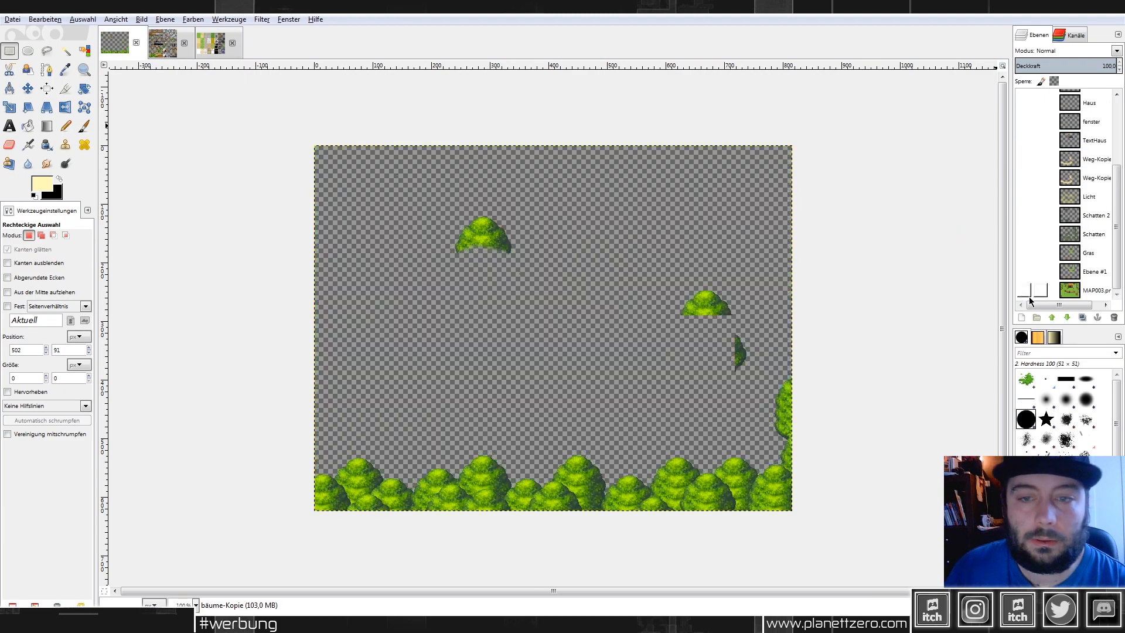
left_click(12, 20)
left_click(58, 176)
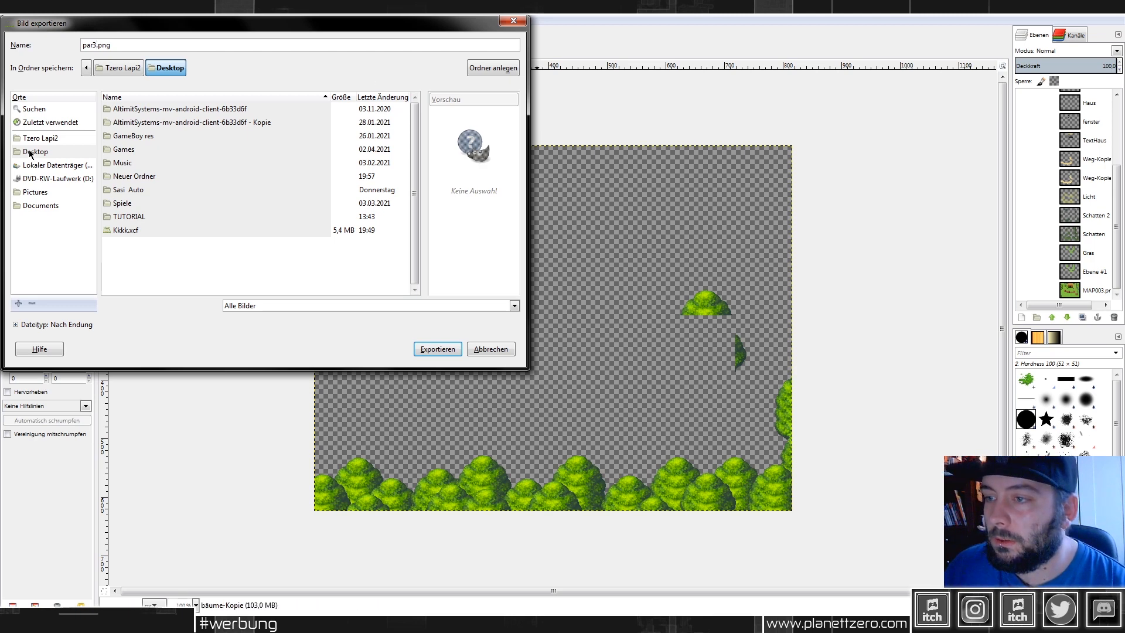
double_click(128, 218)
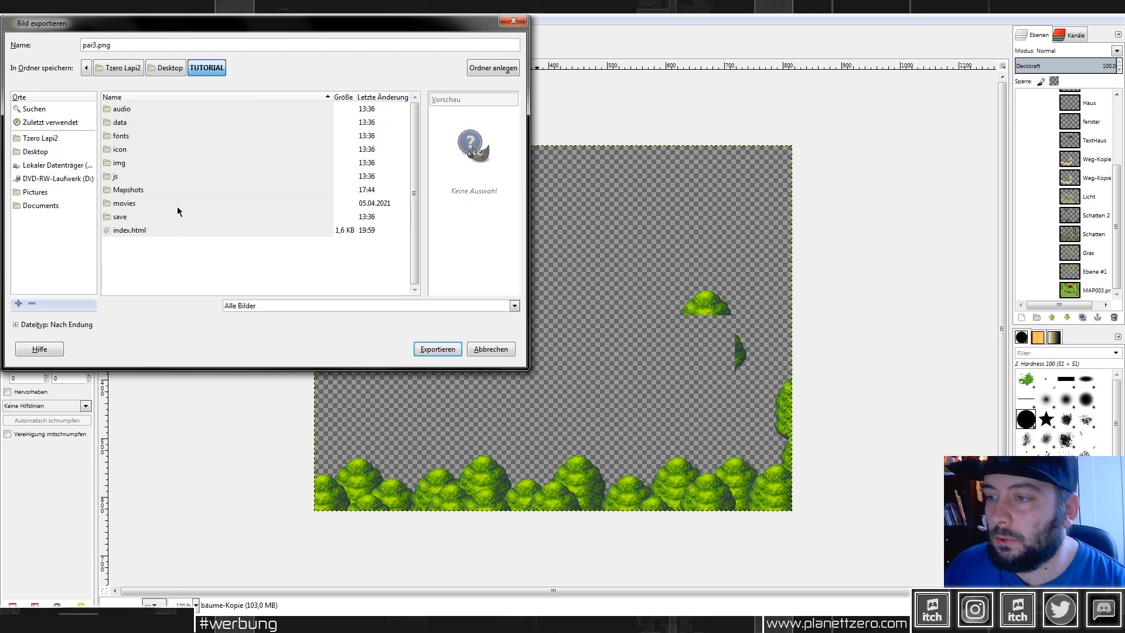
double_click(121, 164)
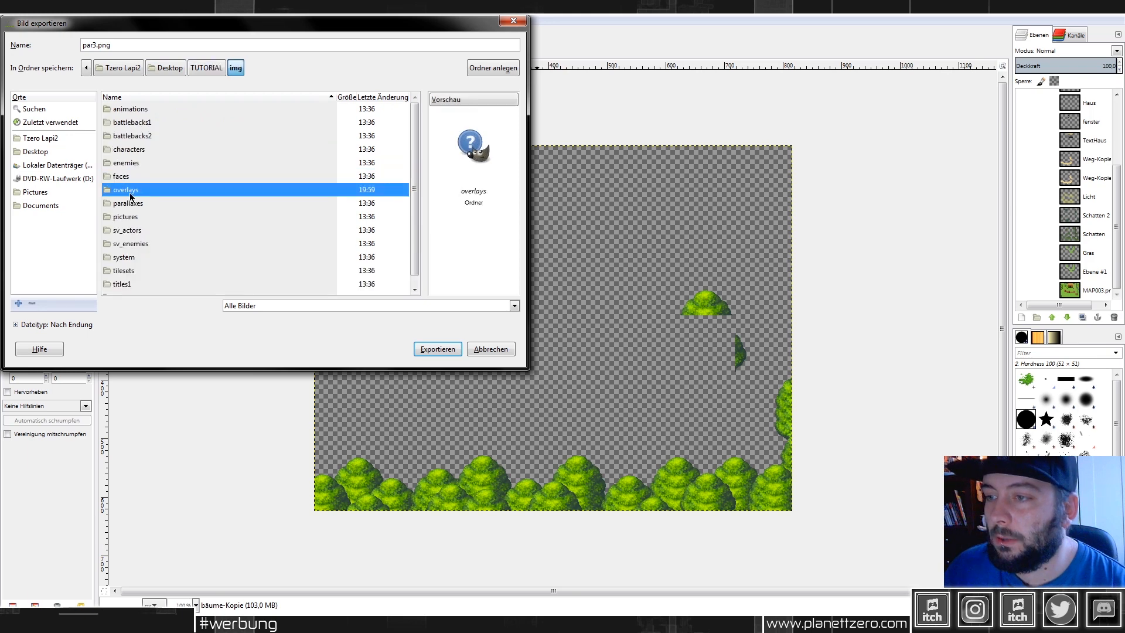
double_click(128, 189)
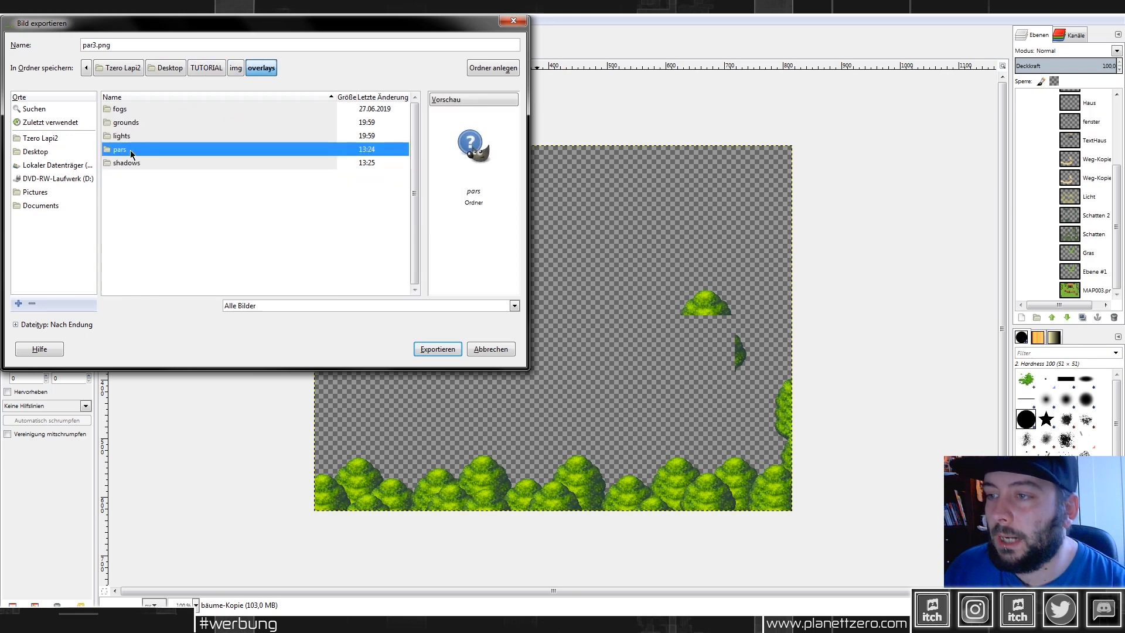
double_click(130, 150)
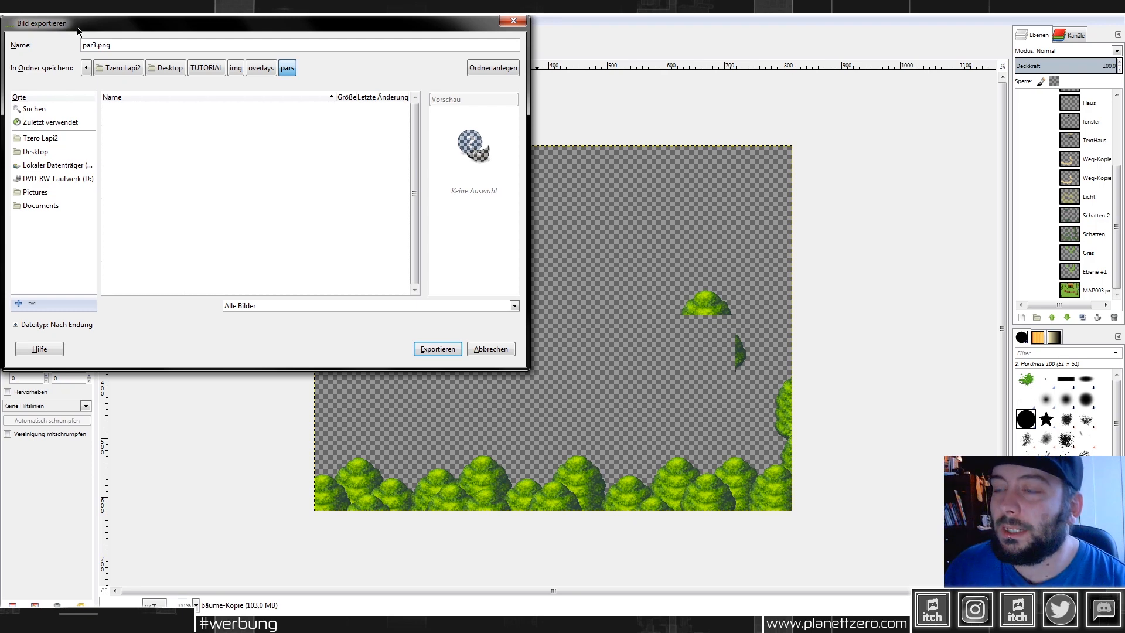
left_click(440, 349)
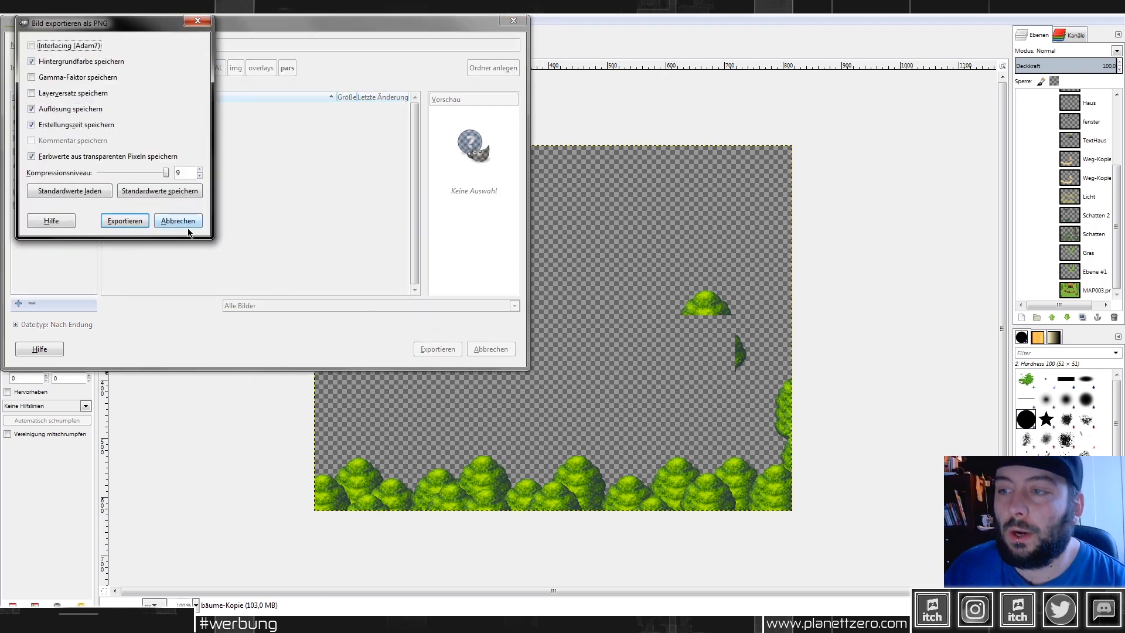
left_click(150, 221)
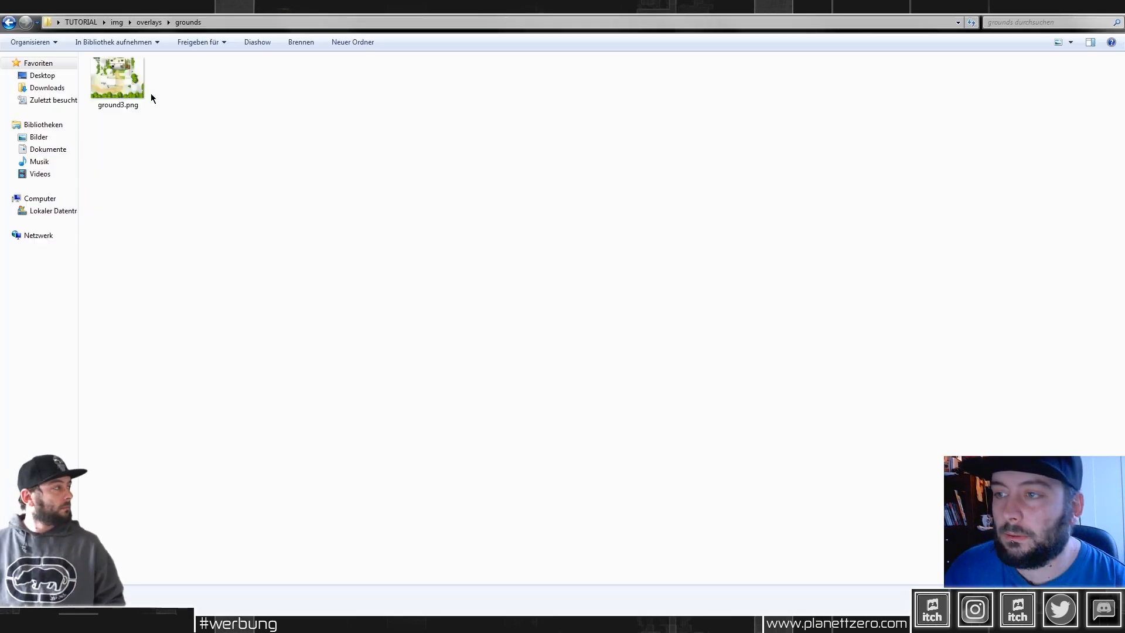
Switch to the file explorer and check the exported tree overlay in the overlays/pars folder.
key("BackSpace")
double_click(108, 112)
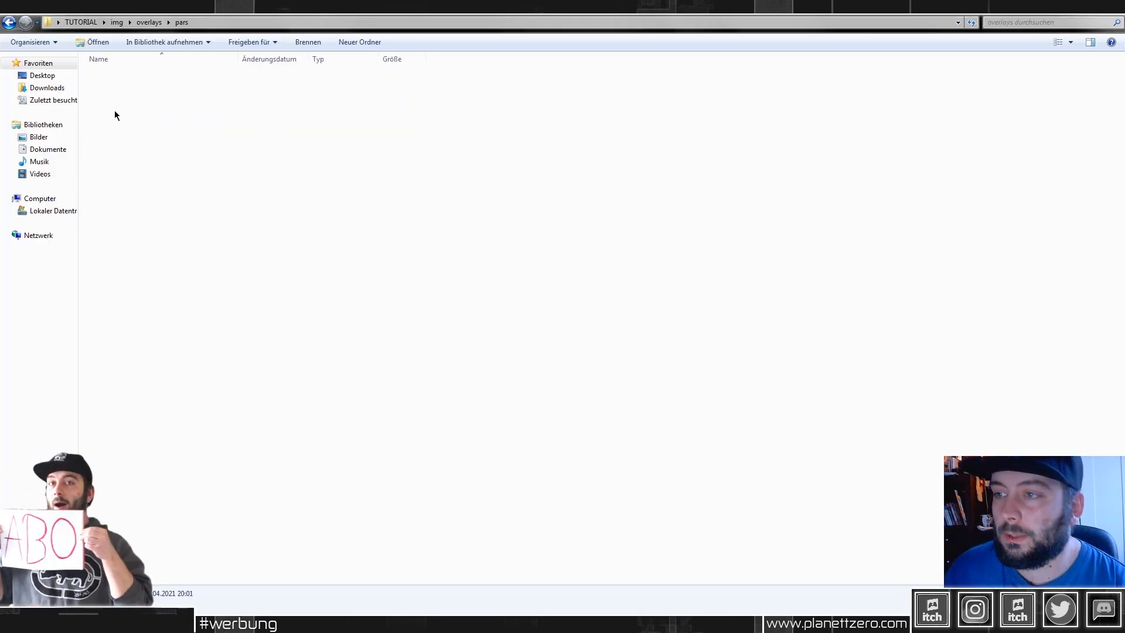
left_click(105, 93)
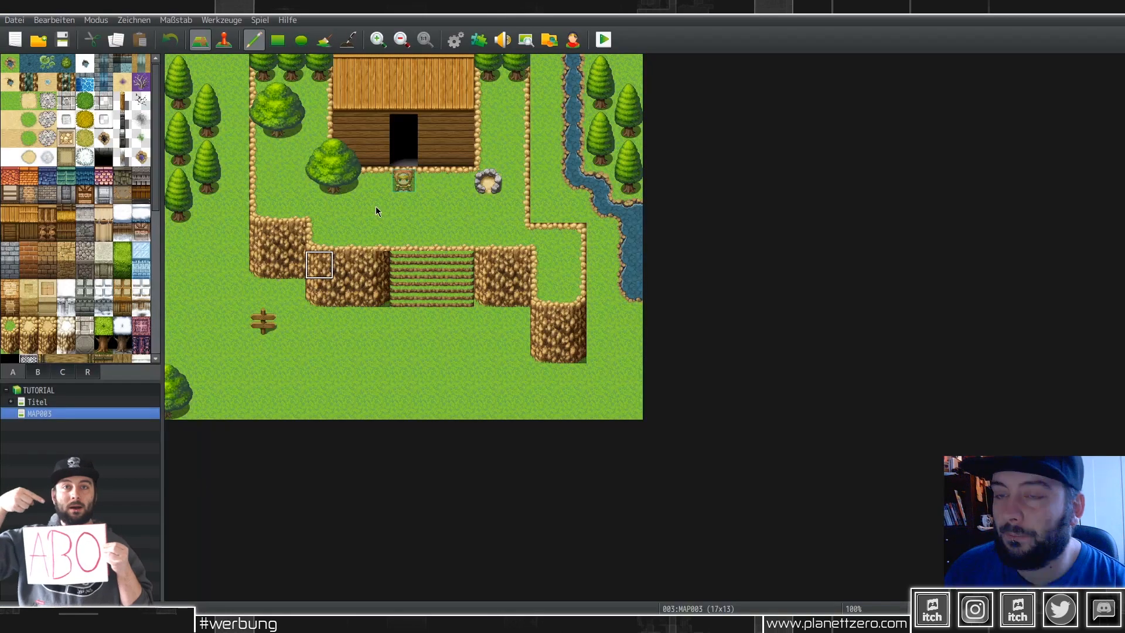
Add a <par> tag below <ground> and <light> in MAP003's map note and apply the map properties.
right_click(26, 422)
left_click(50, 428)
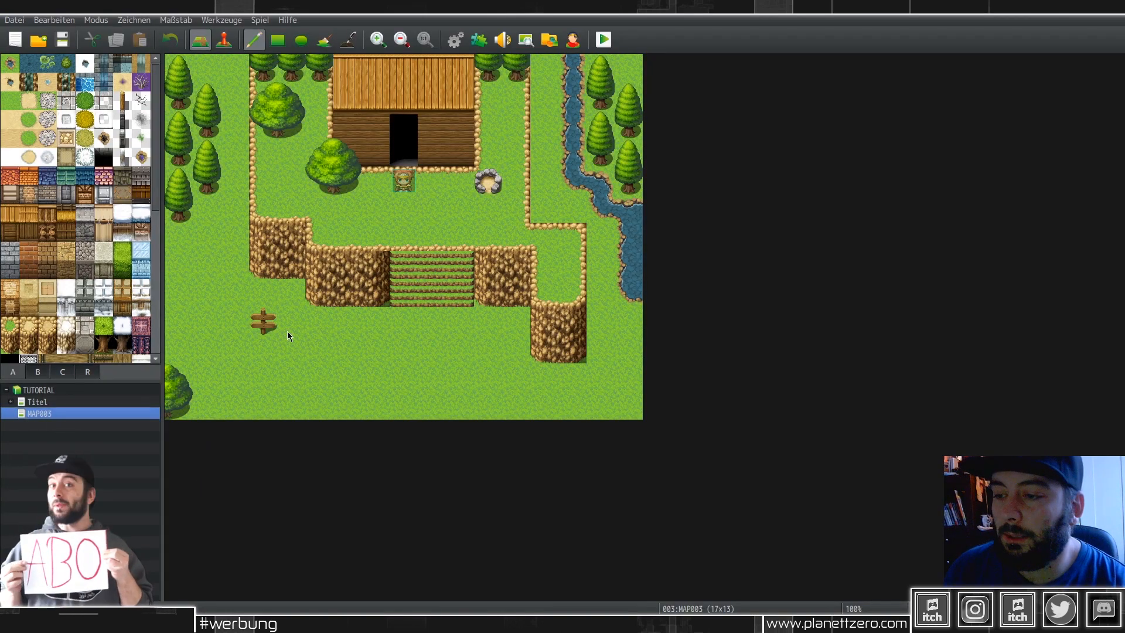
mouse_move(457, 348)
left_mouse_down()
mouse_move(473, 360)
mouse_move(457, 360)
left_mouse_up()
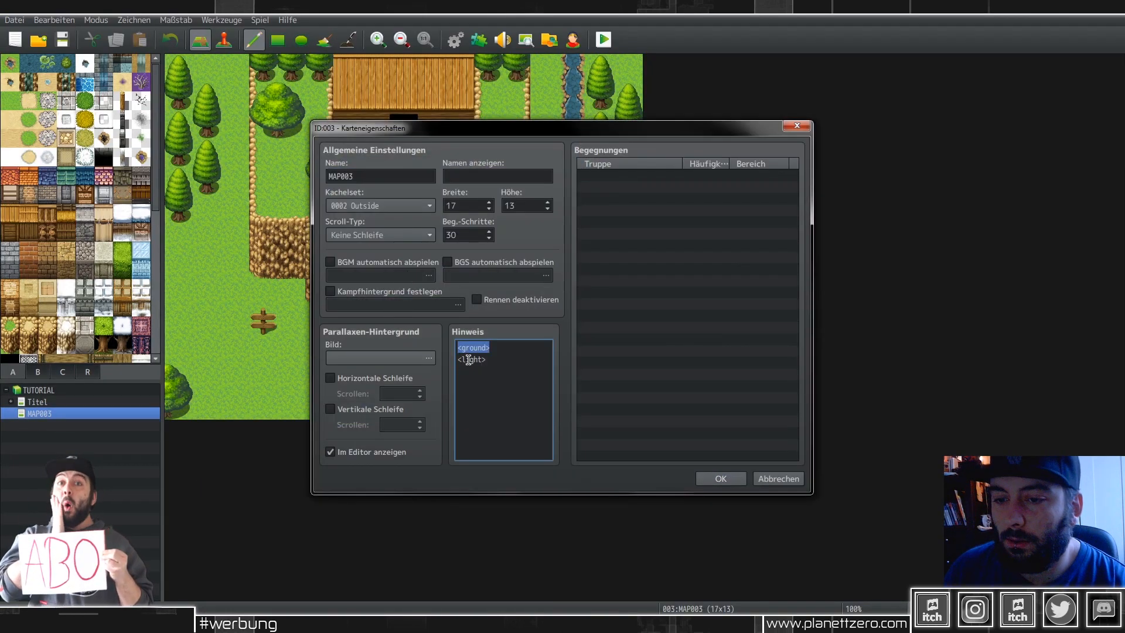
key("ctrl+c")
left_click(502, 370)
key("Return")
key("ctrl+v")
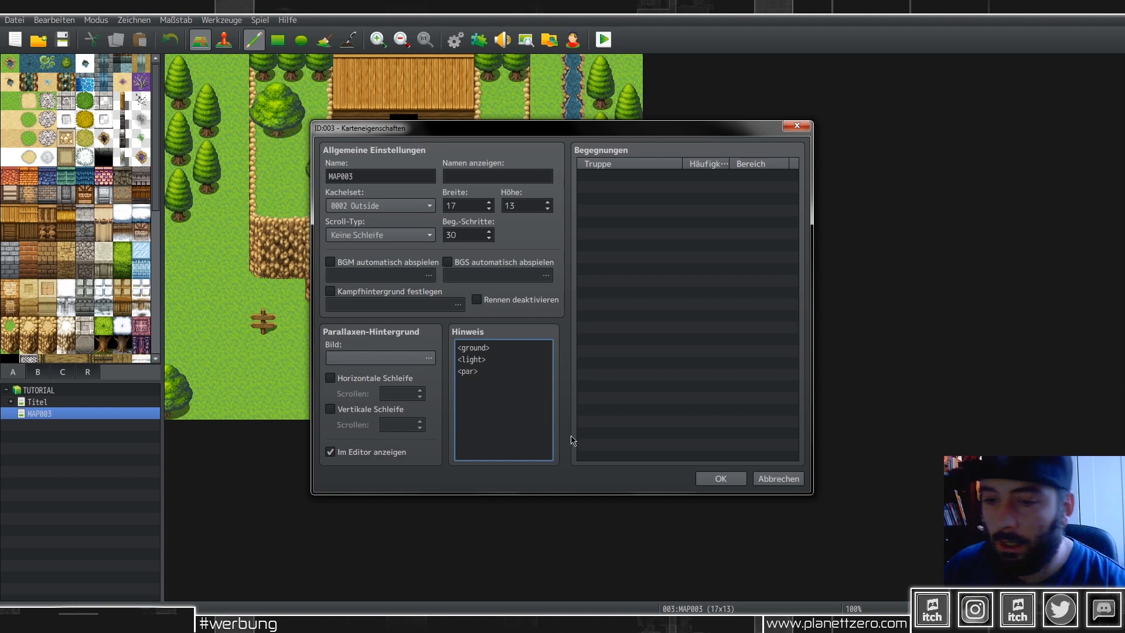
left_click(721, 482)
Start a playtest of MAP003 and switch the game to full screen.
left_click(604, 39)
left_click(519, 328)
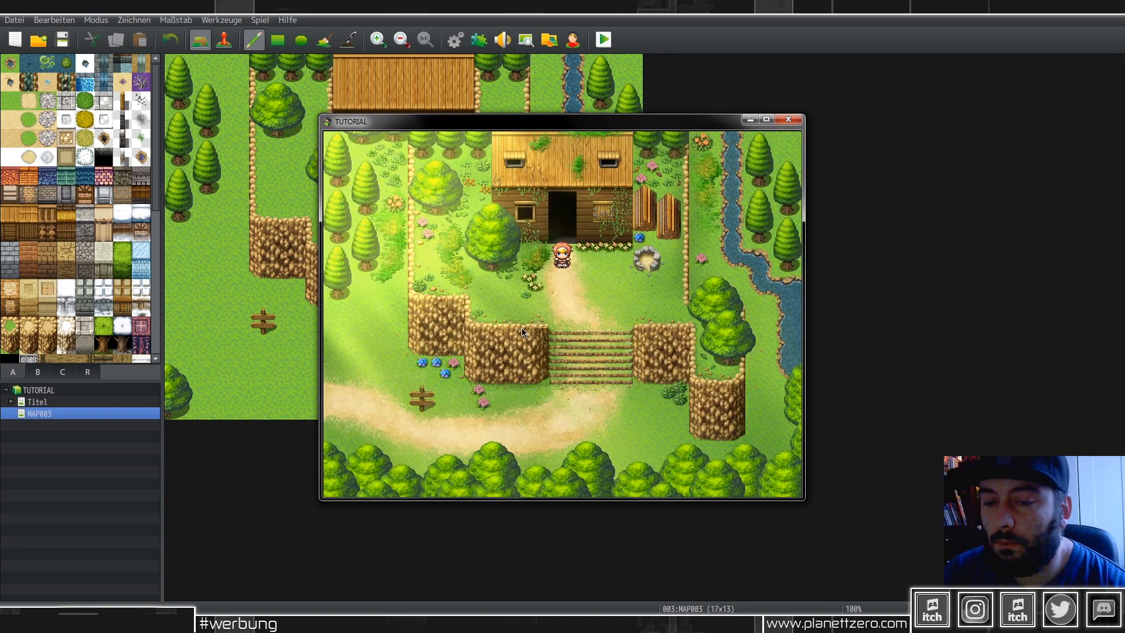
key("F4")
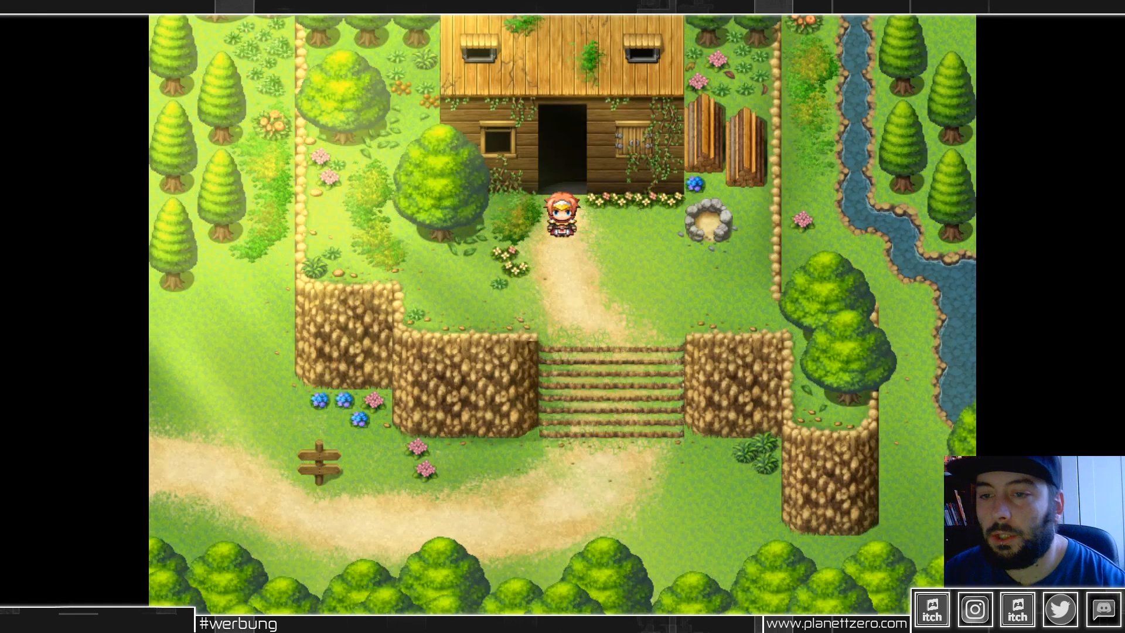
Walk the hero behind the large tree beside the house and check how the tree overlay covers the character.
key("Right")
key("Left")
key("Left")
key("Down")
key("Left")
key("Up")
key("Up")
key("Right")
key("Up")
key("Down")
key("Left")
key("Right")
key("Up")
key("Up")
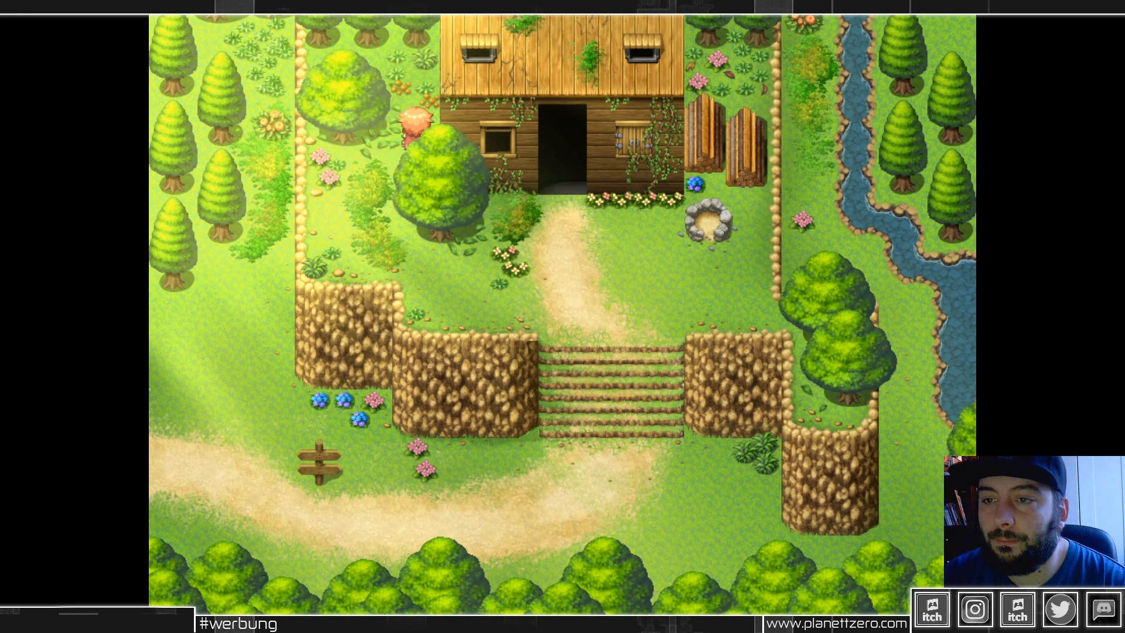
key("Right")
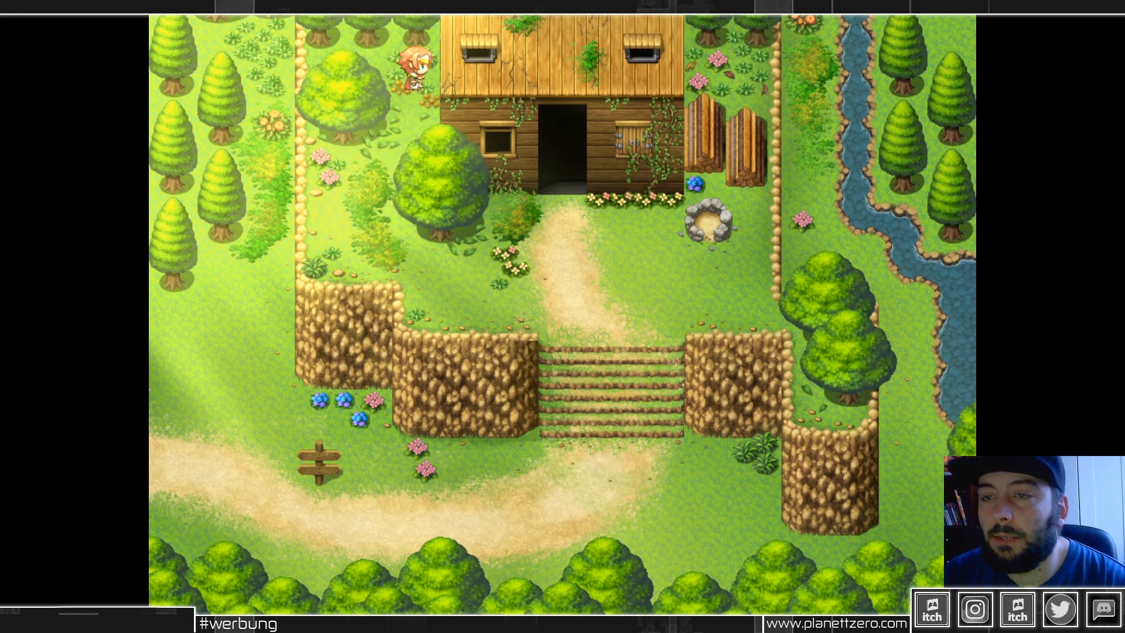
Walk the hero down past the garden trees to the upper cliff ledge and check the plants and ground overlay there.
key("Down")
key("Down")
key("Up")
key("Down")
key("Down")
key("Left")
key("Left")
key("Down")
key("Down")
key("Right")
key("Right")
key("Left")
key("Left")
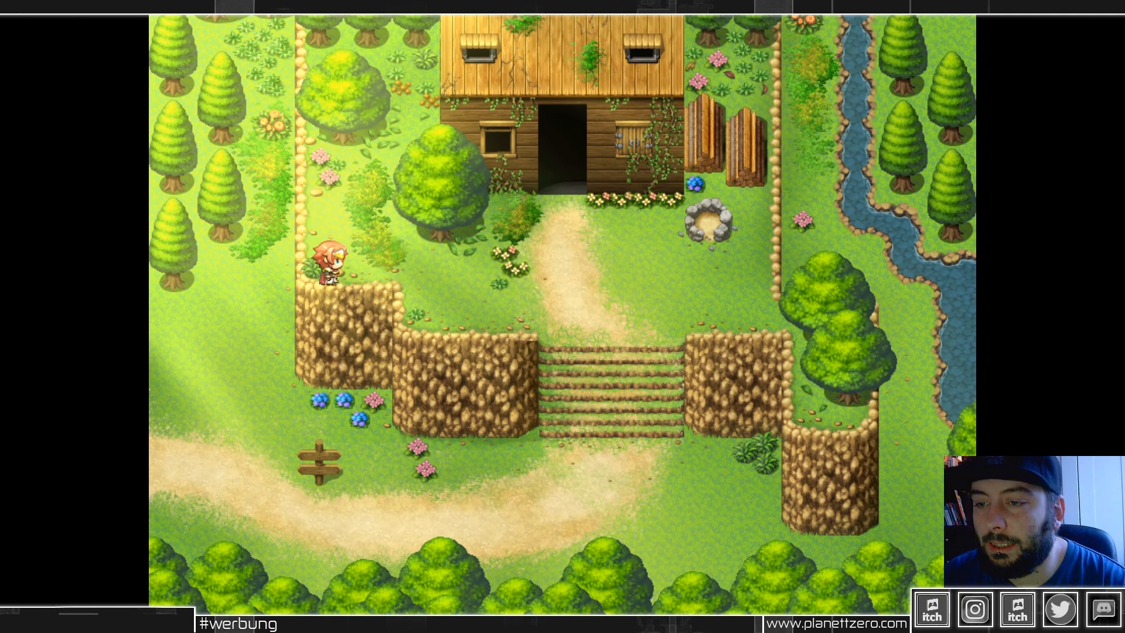
key("Right")
key("Right")
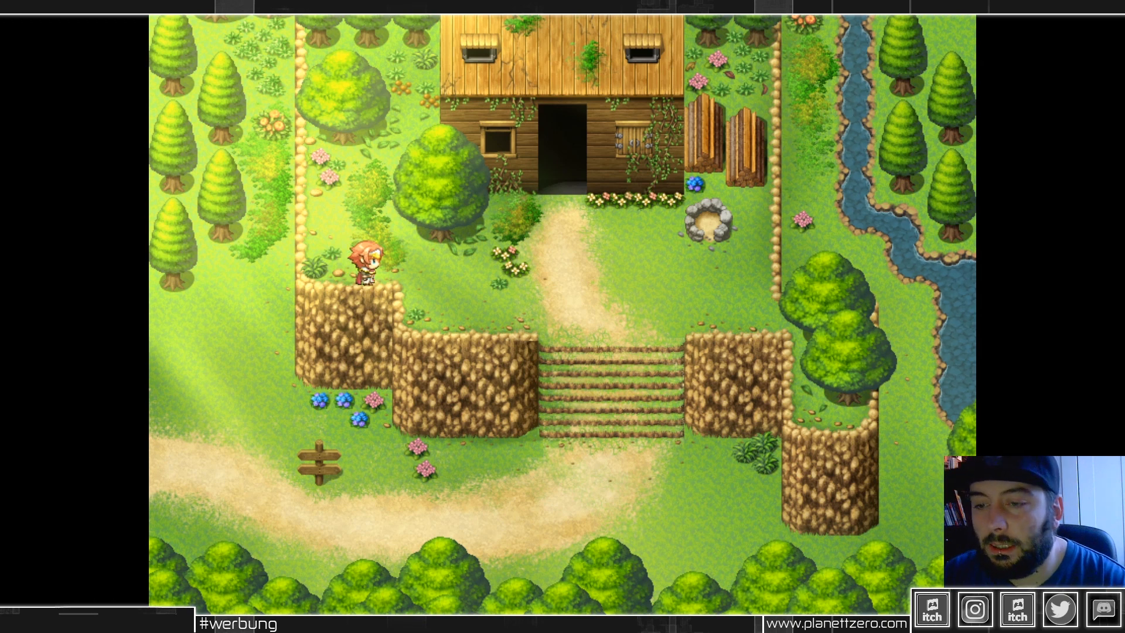
Walk the hero down the stairs and back and forth across the pink flowers near the signpost to check the ground overlay.
key("Right")
key("Right")
key("Down")
key("Right")
key("Down")
key("Down")
key("Down")
key("Left")
key("Left")
key("Left")
key("Right")
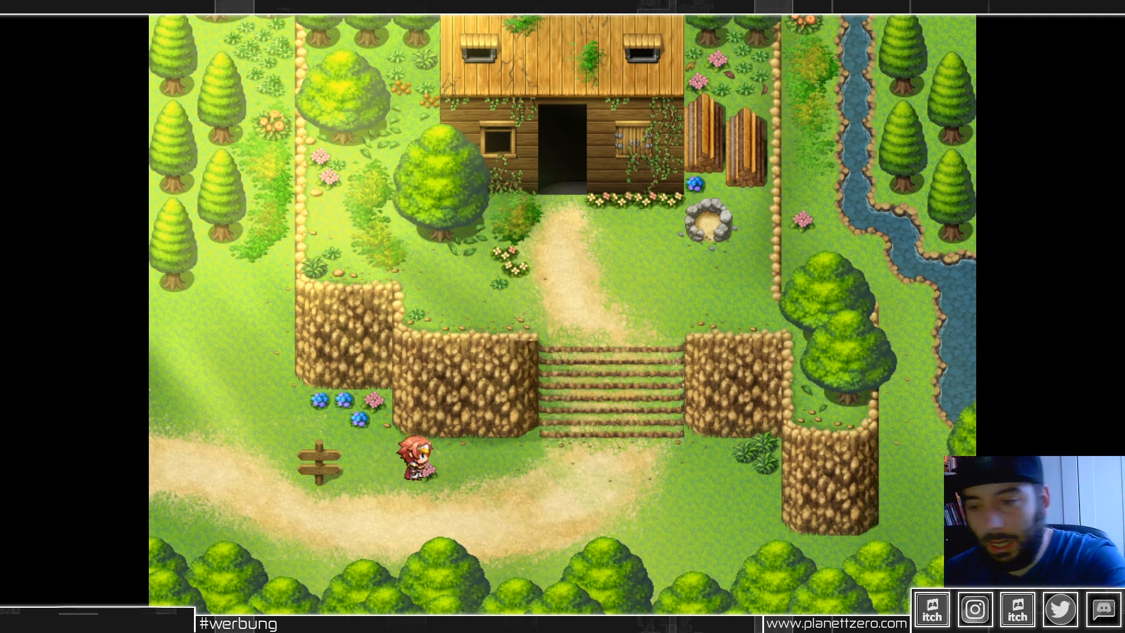
key("Right")
key("Left")
key("Right")
key("Left")
key("Right")
key("Right")
key("Right")
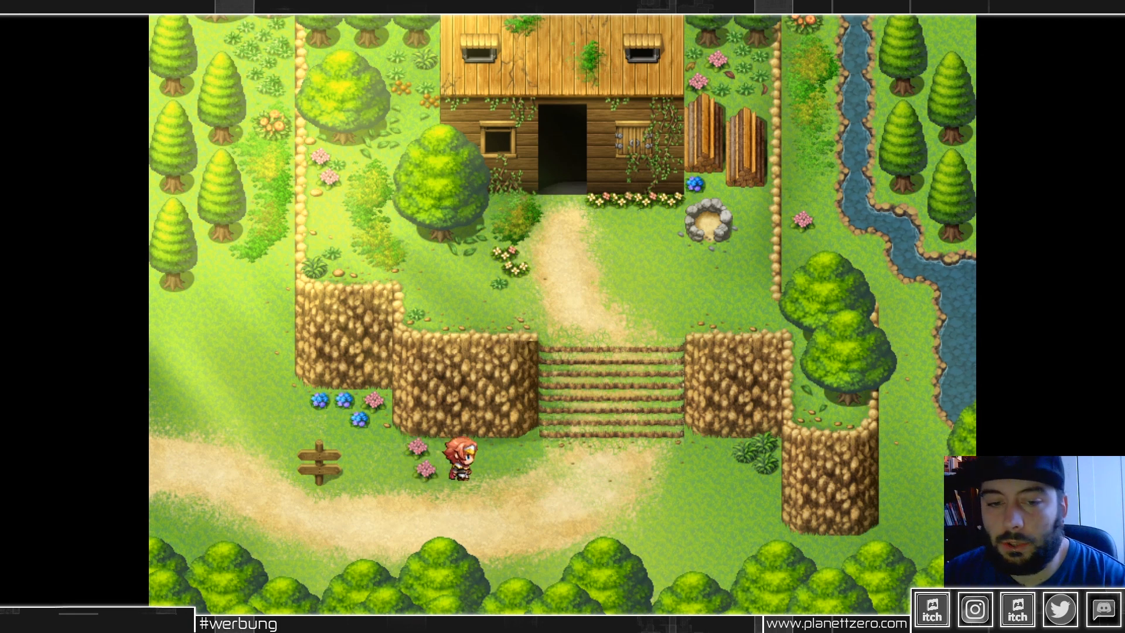
Walk the hero along the lower path to the trees at the map's east edge and into the southeast corner to check the overlay.
key("Down")
key("Down")
key("Down")
key("Down")
key("Right")
key("Up")
key("Up")
key("Right")
key("Down")
key("Right")
key("Right")
key("Right")
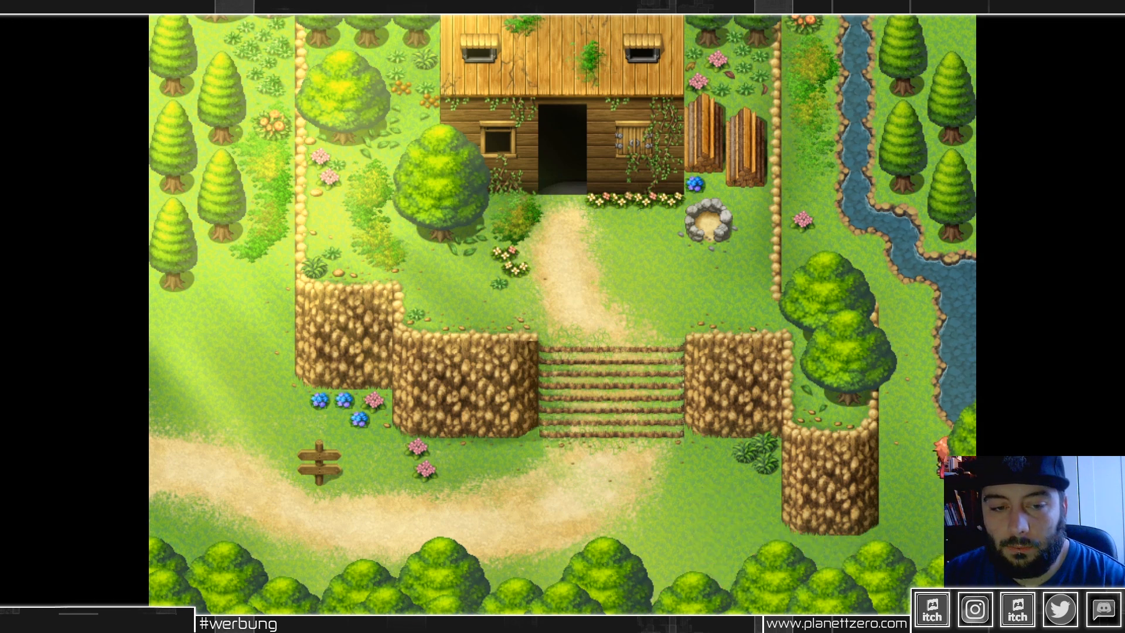
key("Up")
key("Right")
key("Left")
key("Down")
key("Down")
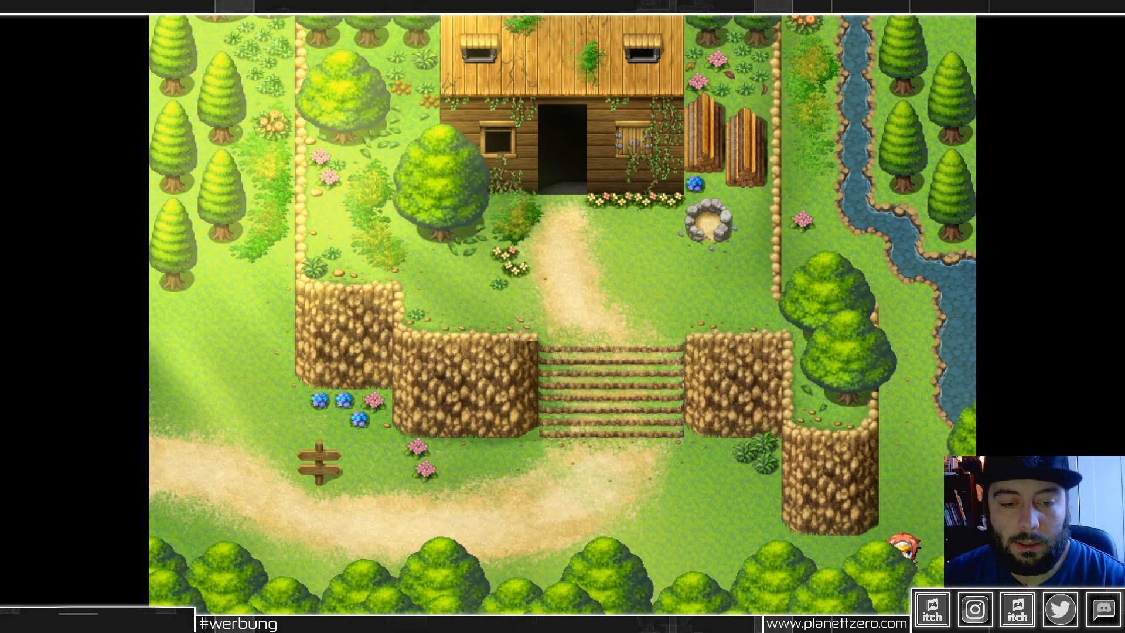
Walk the hero west through the southern tree row and back to the foot of the stairs to check the tree overlay.
key("Left")
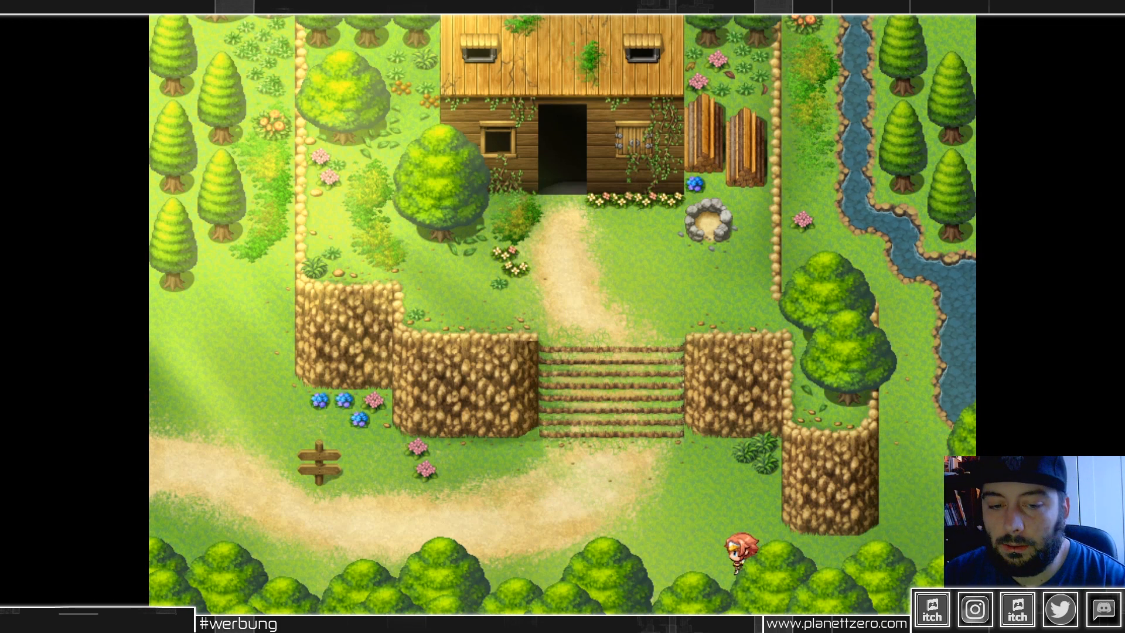
key("Left")
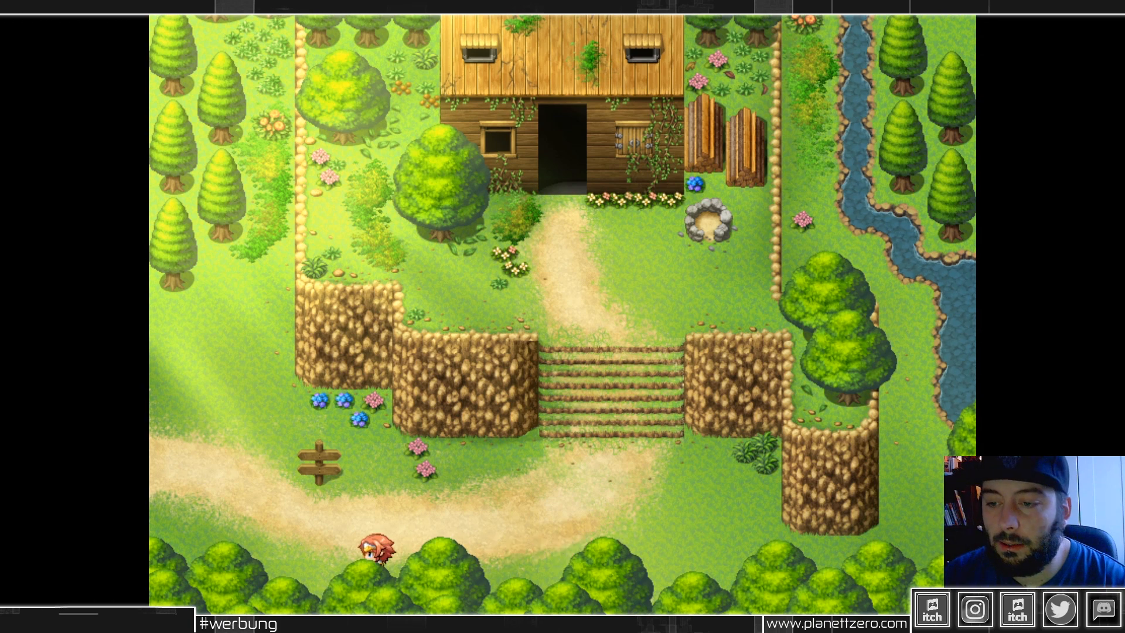
key("Left")
key("Right")
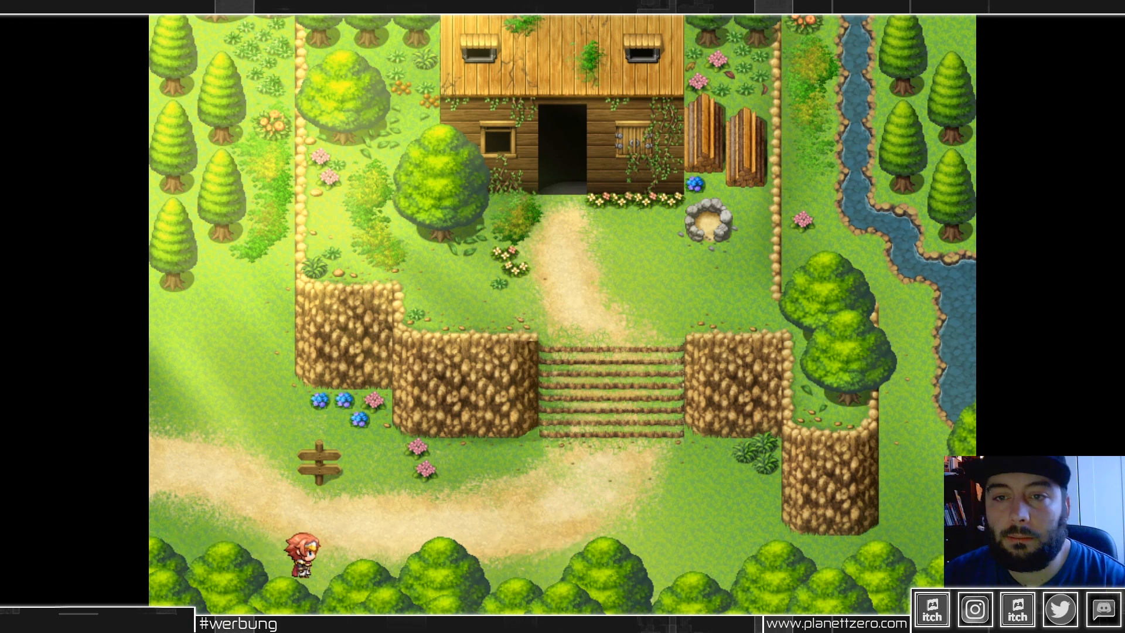
key("Right")
key("Up")
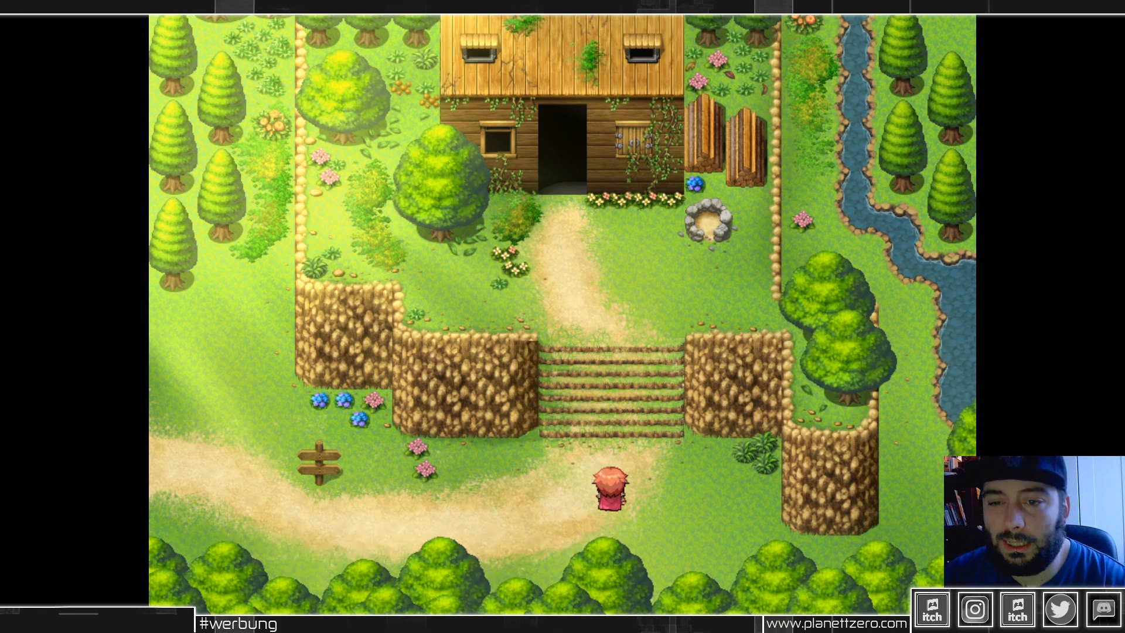
Walk the hero up the stairs to the path before the house and open the game menu.
key("Up")
key("Left")
key("Up")
key("Down")
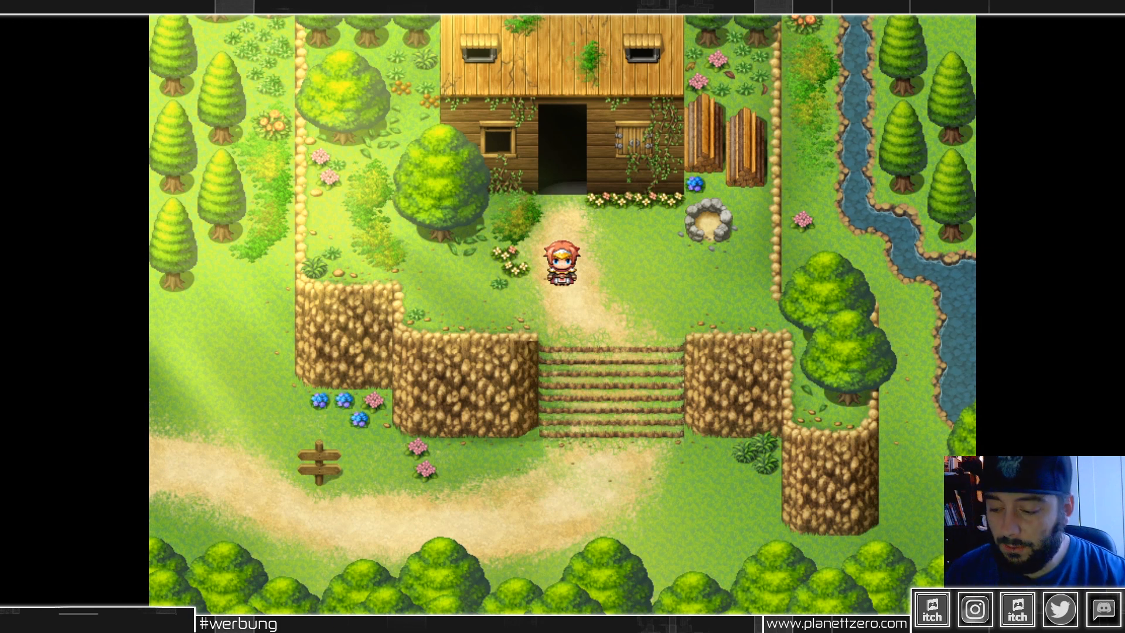
key("Escape")
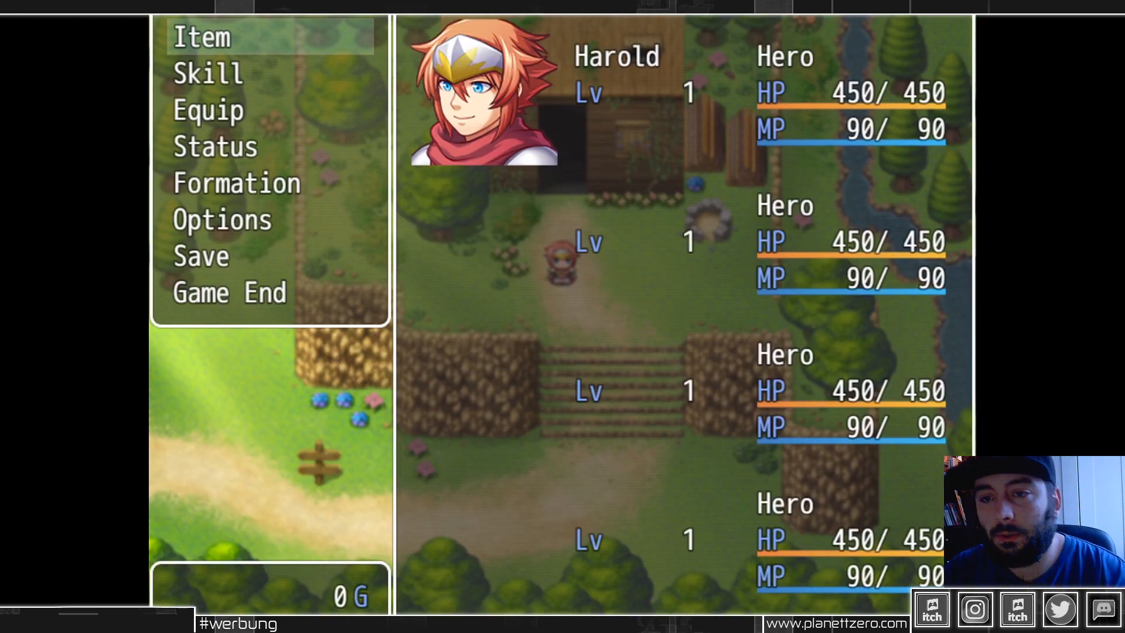